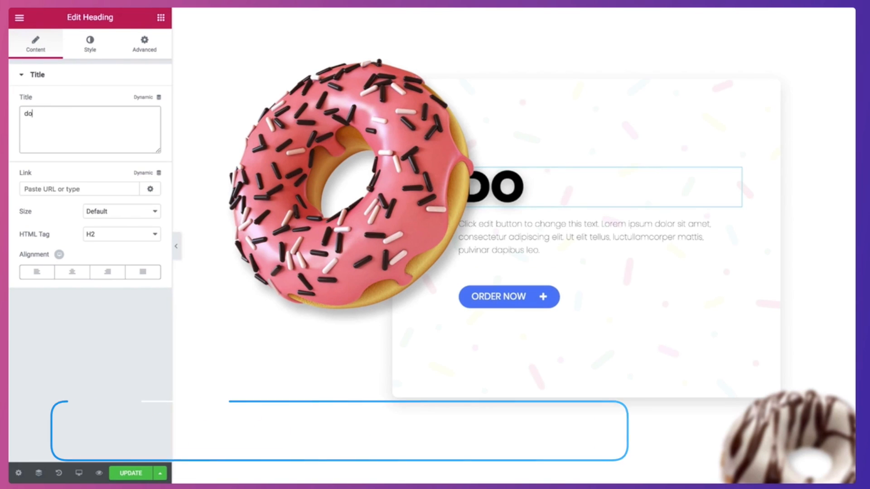
Enlarge the heading text to size 112 in its typography settings.
text(nut worry)
click(78, 47)
click(146, 126)
drag(64, 193, 80, 198)
Add a contact form to the page and center its submit button.
drag(131, 129, 349, 257)
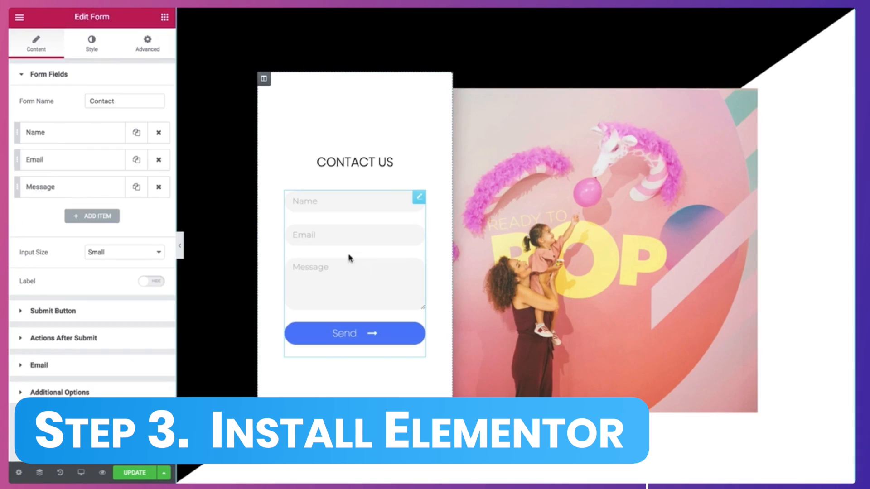
click(58, 308)
click(73, 211)
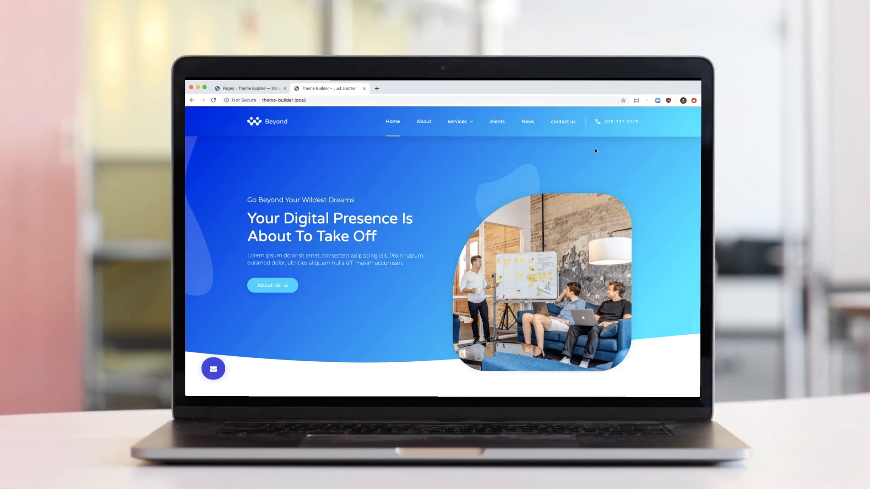
scroll(595, 151, down, 5)
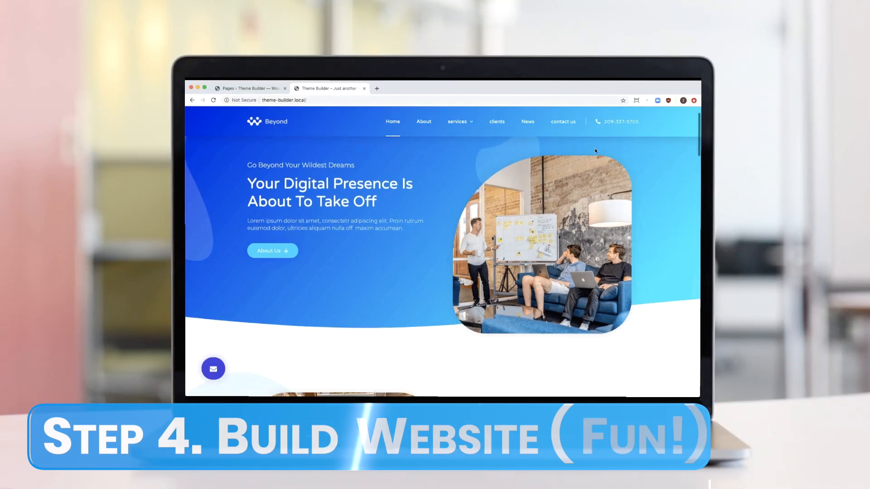
scroll(595, 151, down, 2)
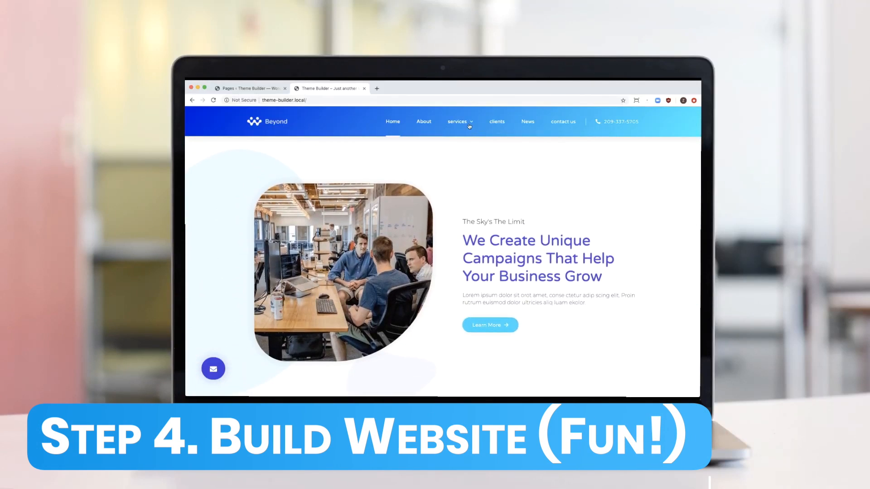
On the clients page, set the 'Own Website' headline to size 63 in magenta.
click(497, 122)
scroll(497, 125, down, 4)
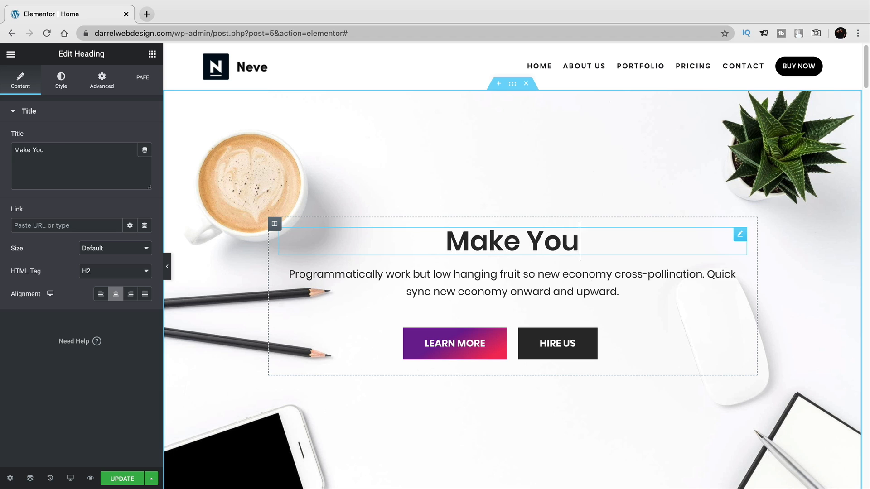
text(r Own Website)
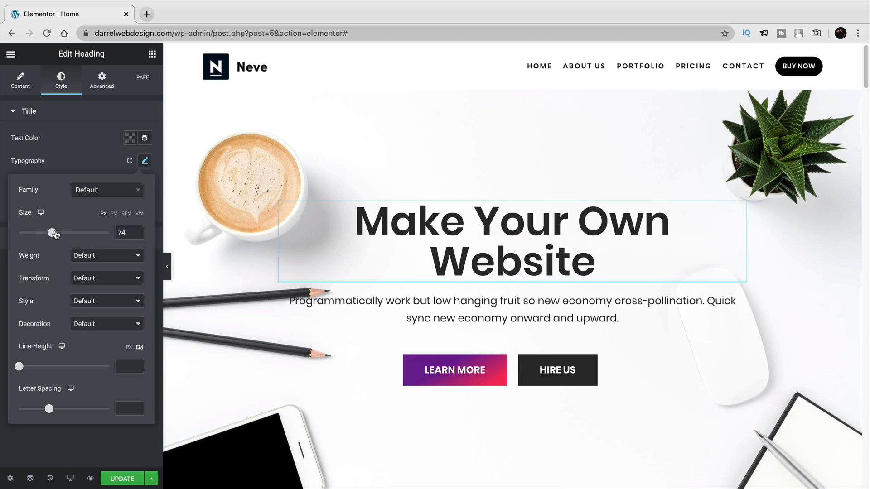
drag(54, 232, 50, 233)
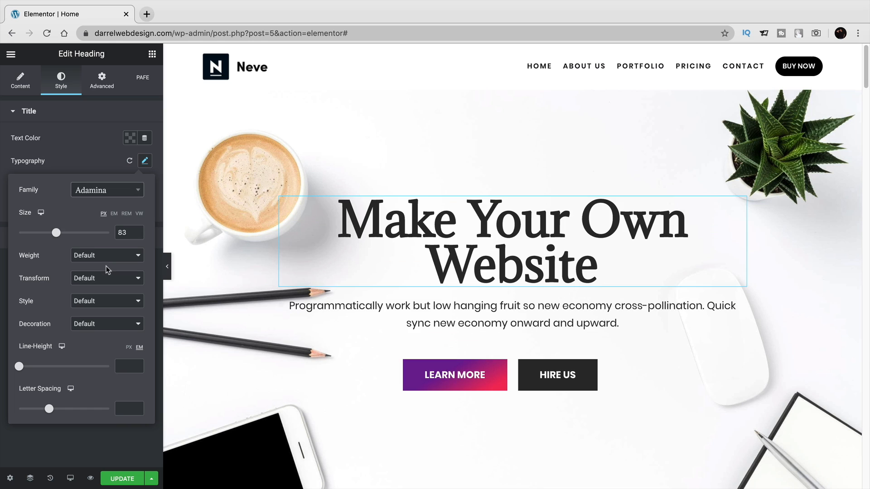
click(130, 137)
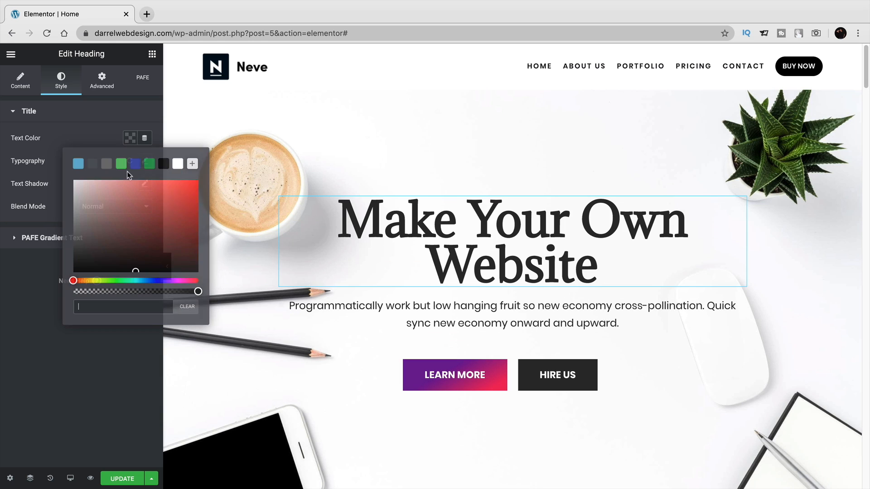
click(121, 164)
click(133, 164)
click(188, 281)
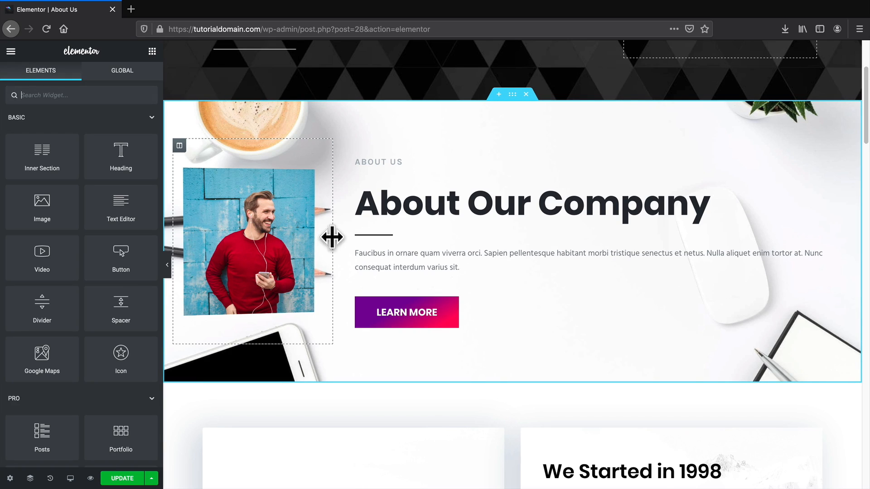
Widen the About Our Company photo column, then make the clouds divider taller and recolour it.
drag(332, 237, 481, 239)
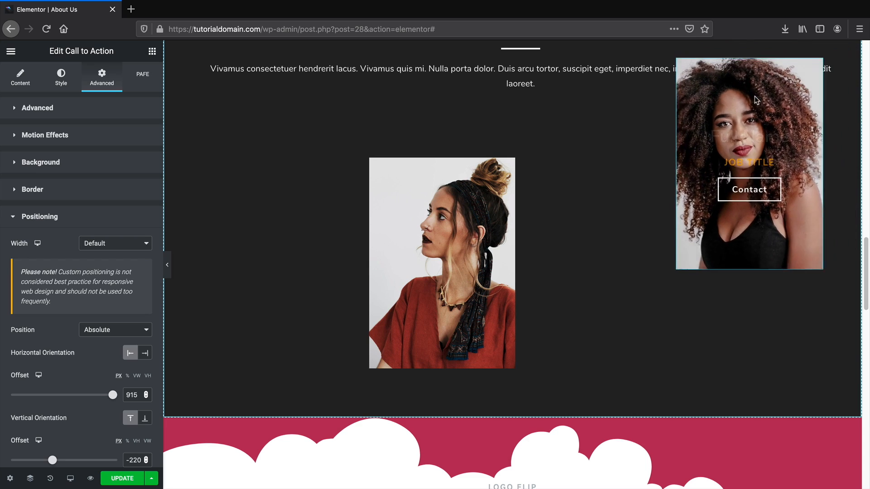
drag(756, 100, 295, 195)
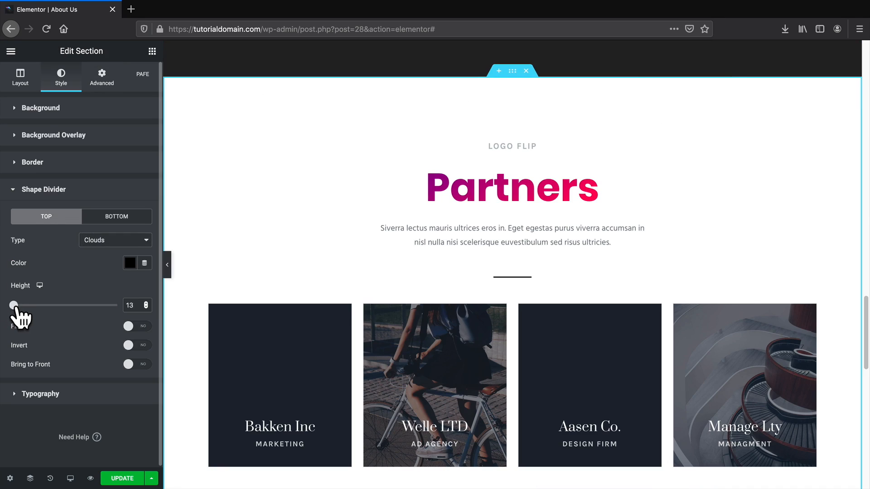
drag(15, 306, 33, 311)
click(149, 289)
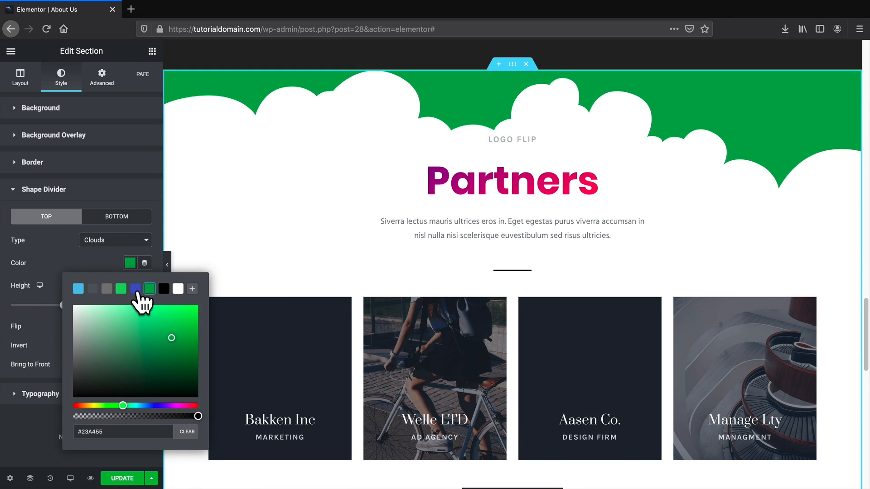
click(135, 289)
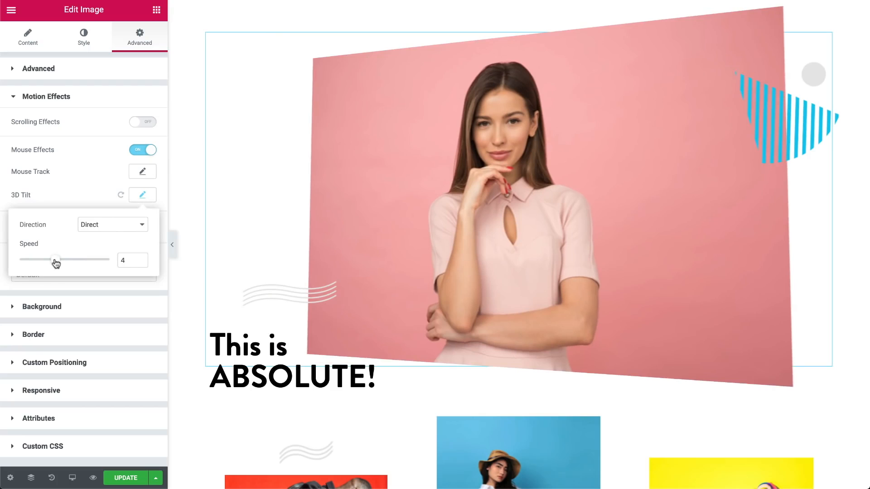
Set the tilt effect speed to 2.3 and open the SiteGround hosting offer in a new tab.
drag(56, 263, 43, 264)
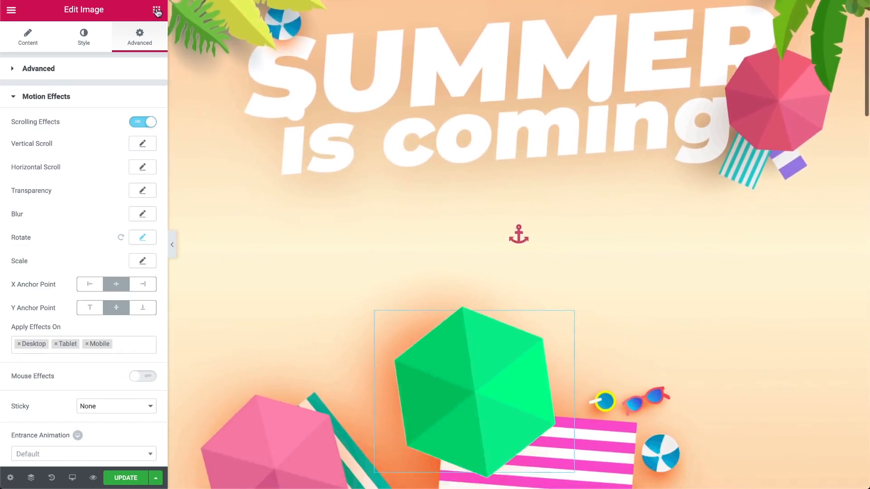
scroll(518, 244, down, 5)
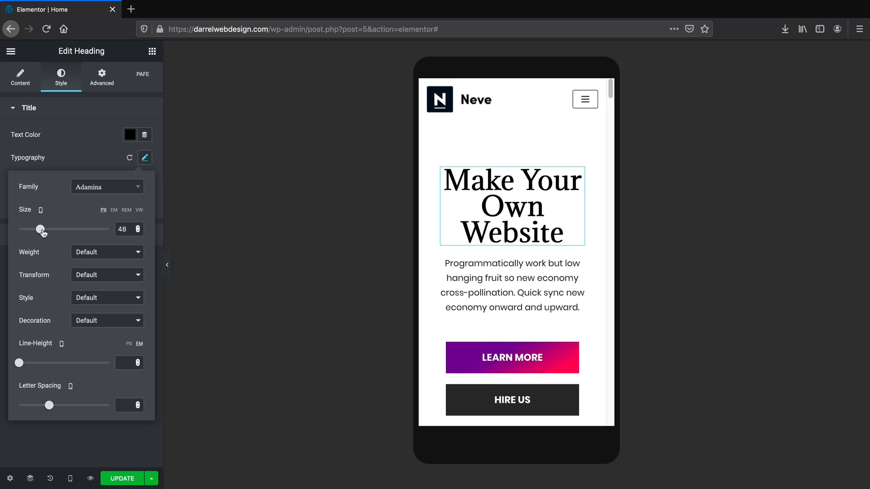
middle_click(744, 203)
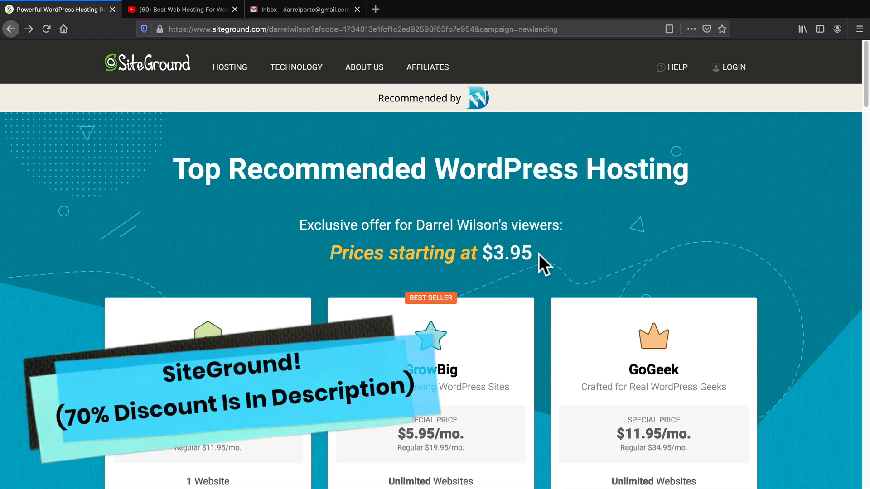
Scroll through the hosting review video's SiteGround load-time test, then return to the SiteGround offer.
click(205, 10)
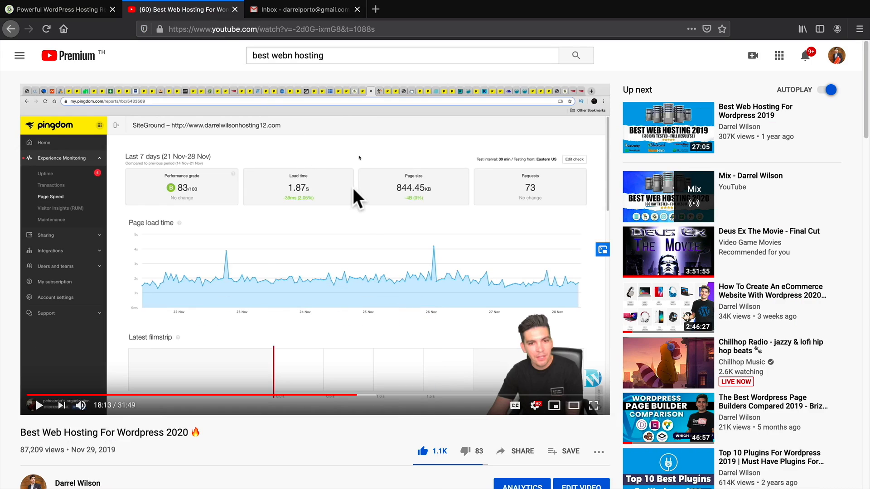
scroll(368, 272, down, 1)
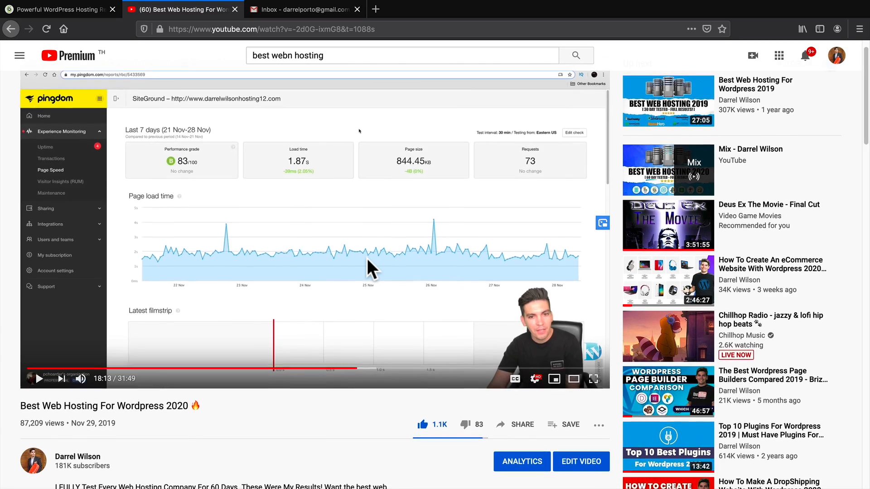
scroll(367, 264, down, 1)
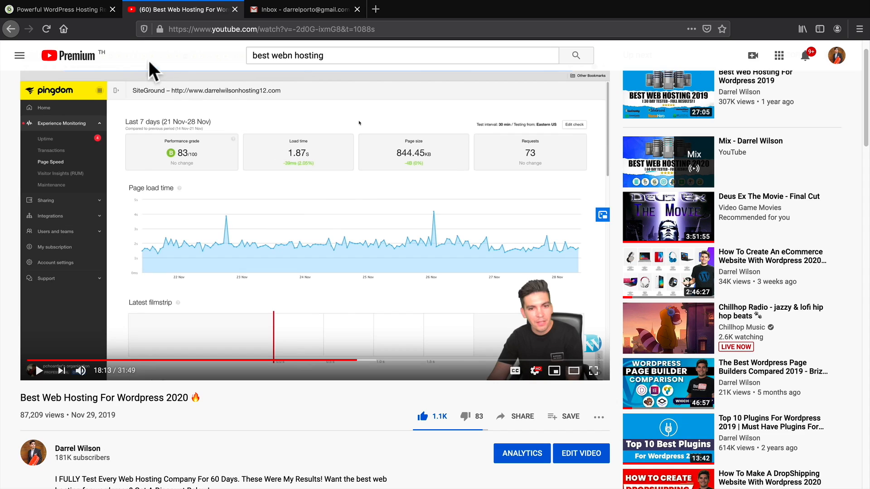
click(81, 13)
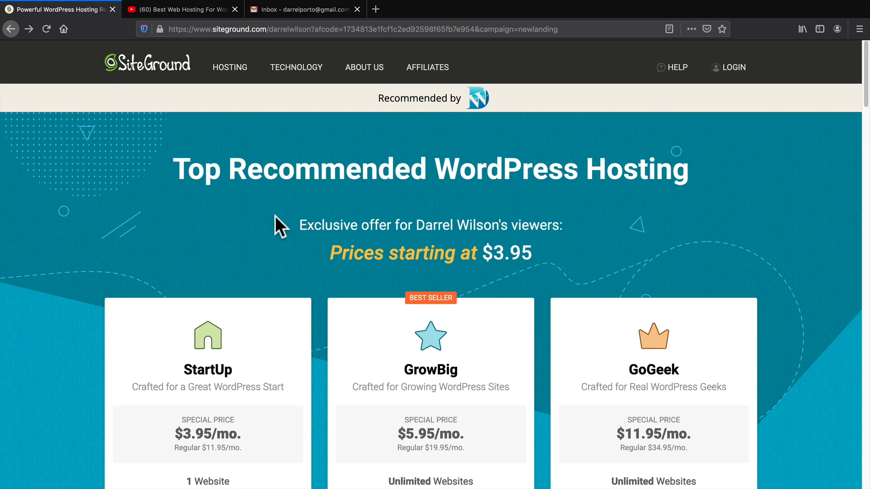
Review the GrowBig plan's details, including 20 GB web space, and order it.
scroll(286, 221, down, 5)
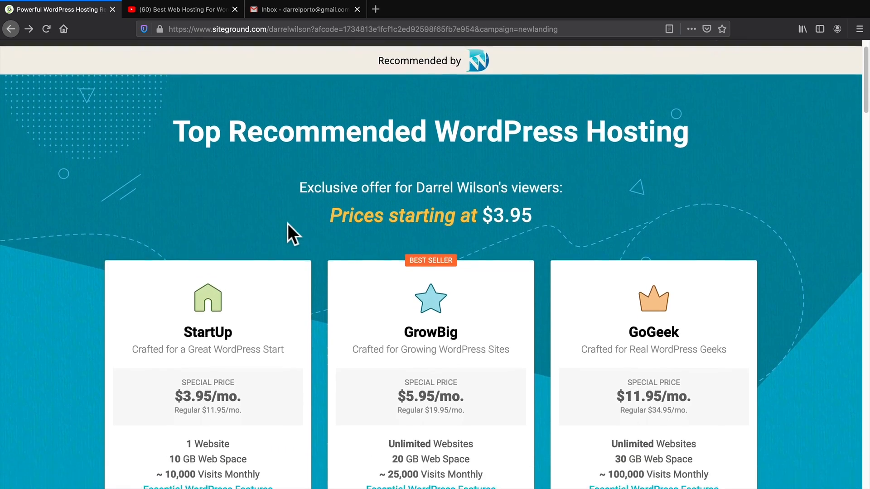
scroll(287, 221, down, 2)
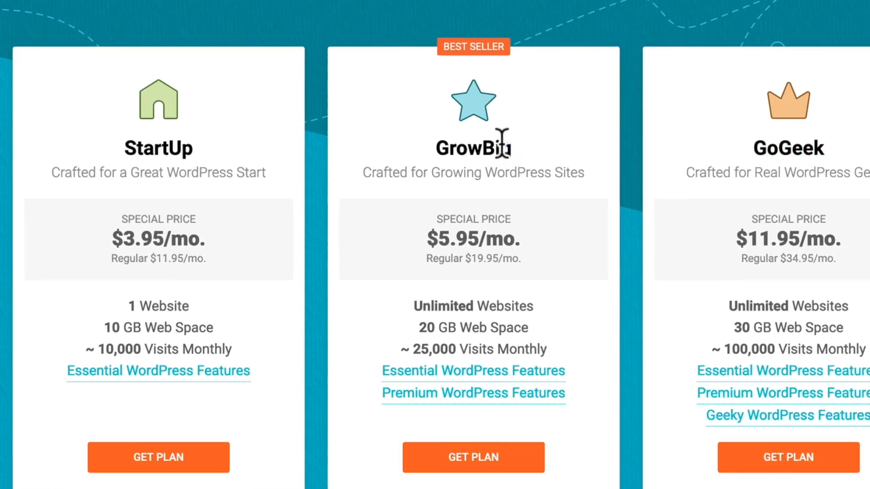
double_click(415, 196)
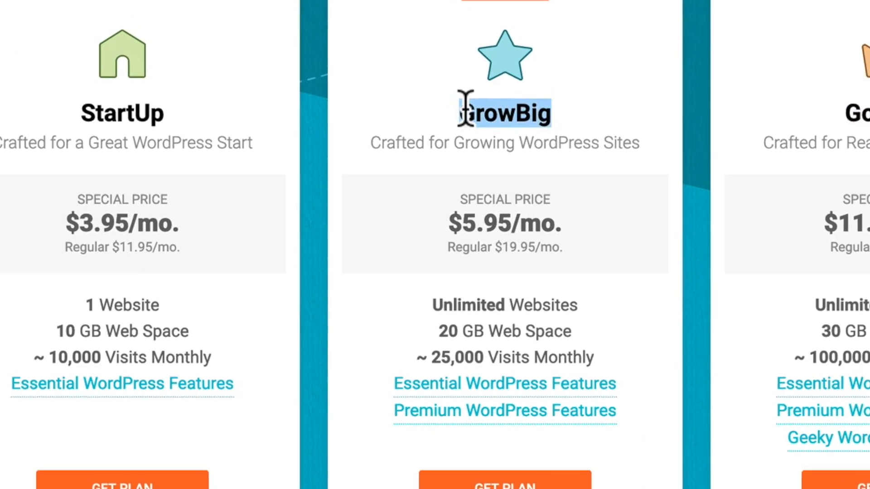
scroll(487, 136, down, 1)
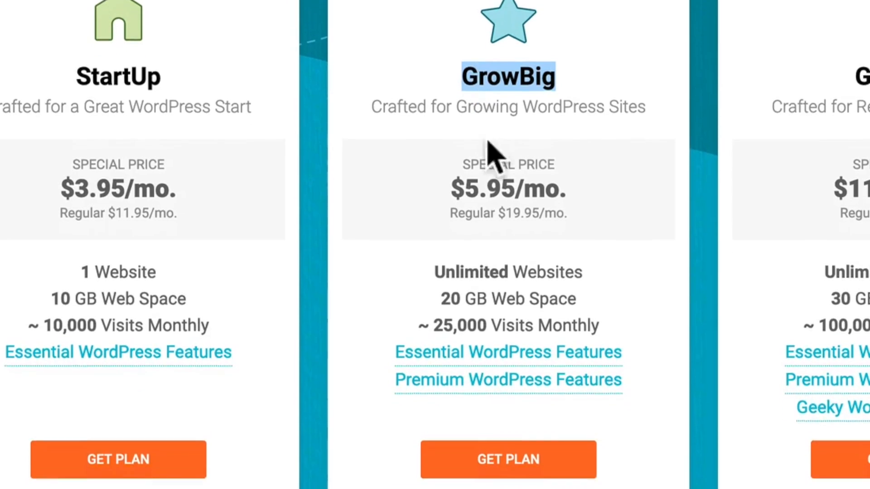
drag(586, 260, 532, 259)
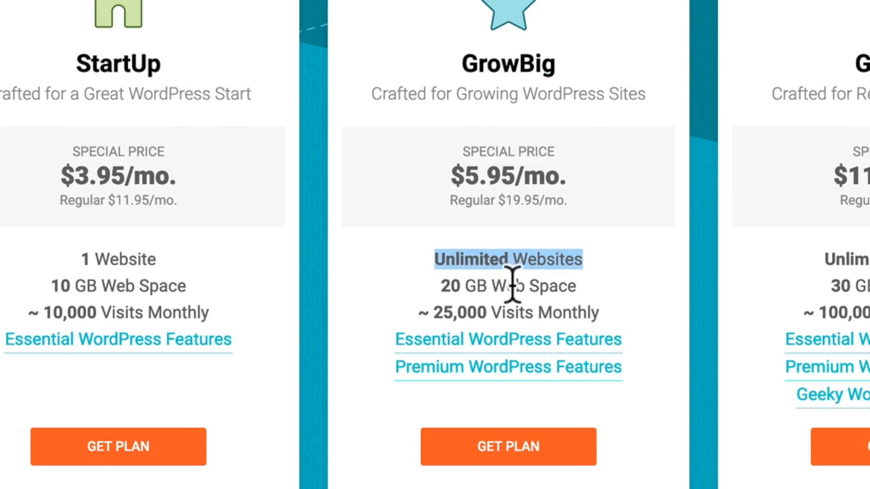
click(564, 287)
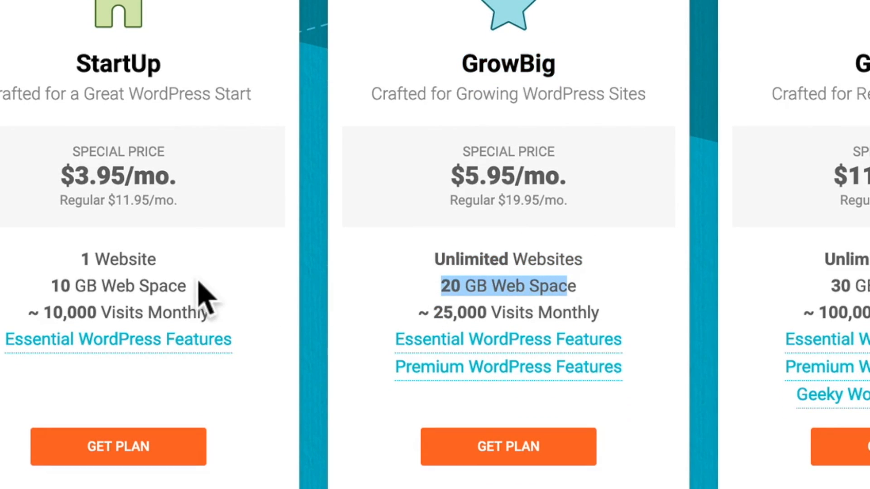
drag(156, 259, 139, 260)
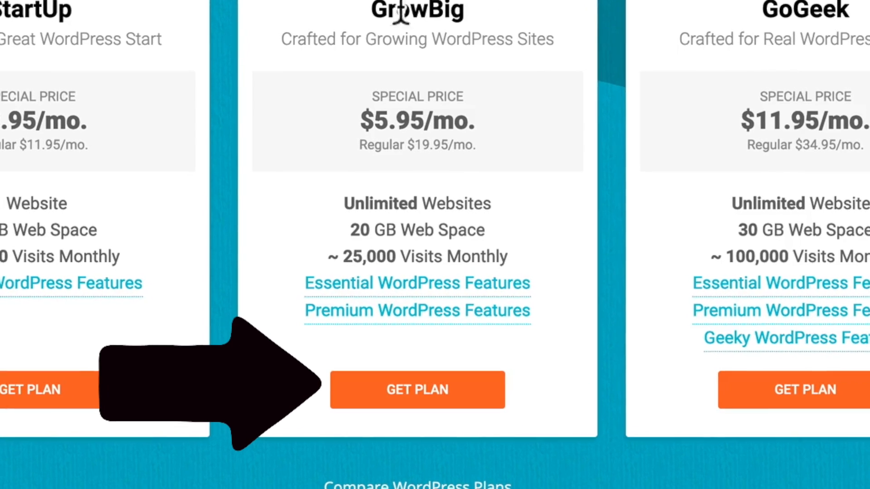
click(420, 389)
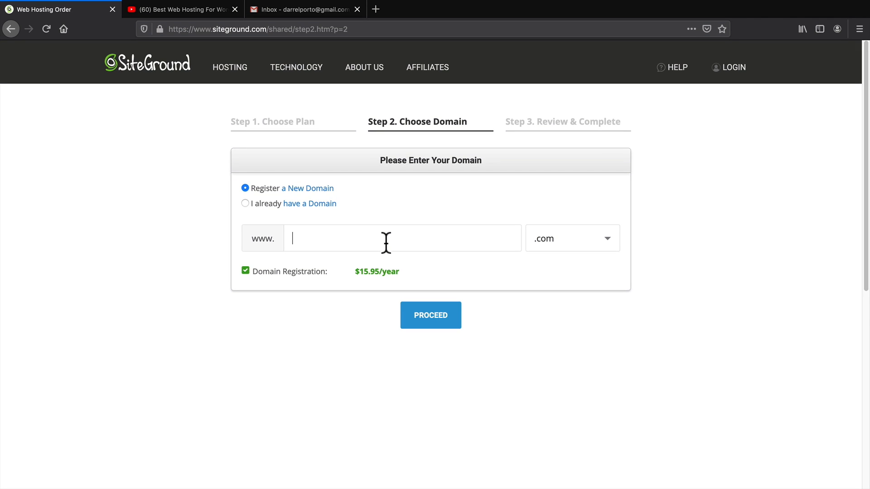
Enter 'websitetut' as the new domain name and continue the order.
text(websitetutorialdarrel)
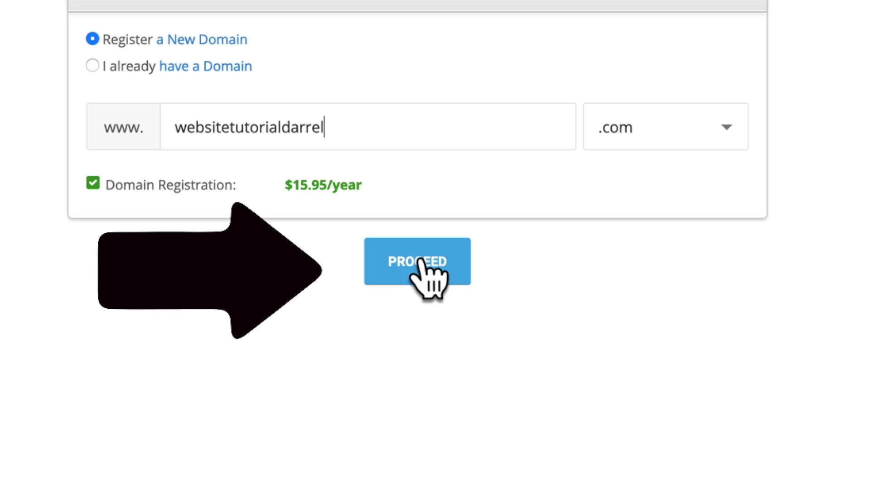
click(421, 262)
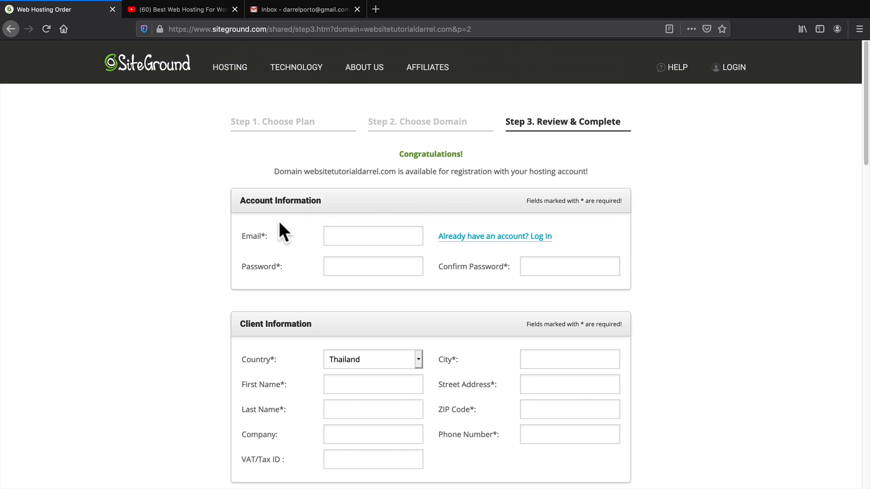
middle_click(674, 278)
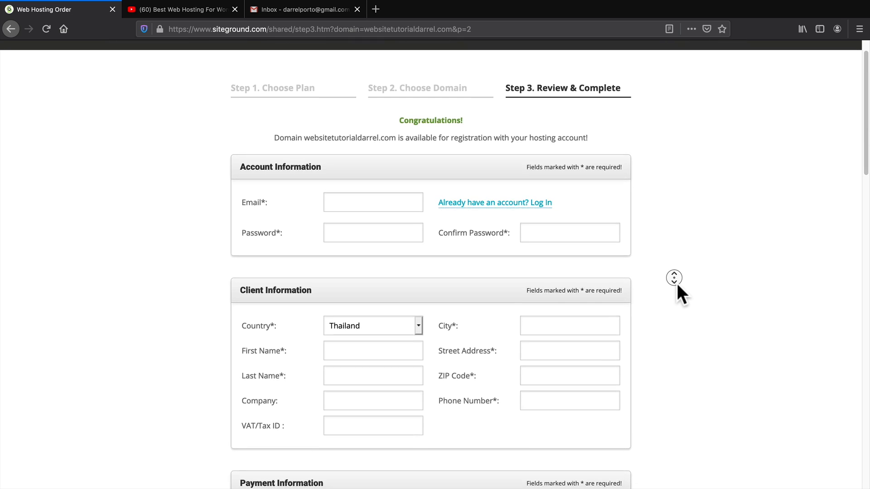
middle_click(677, 284)
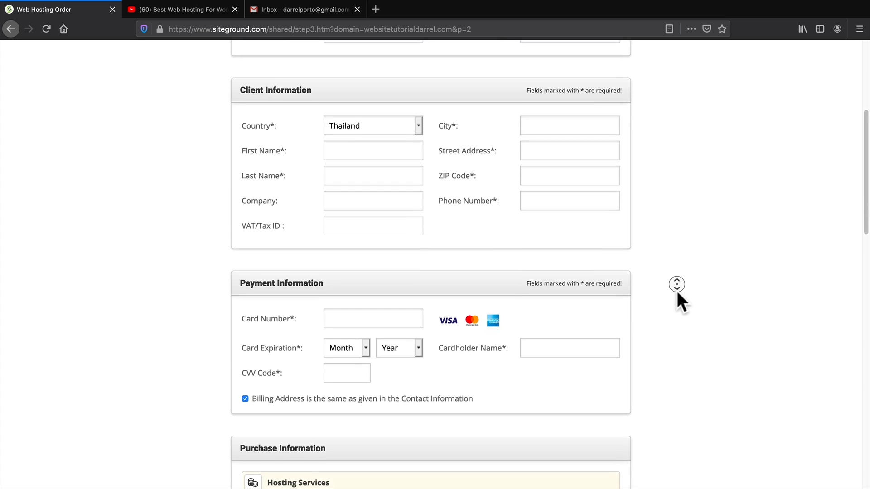
middle_click(677, 294)
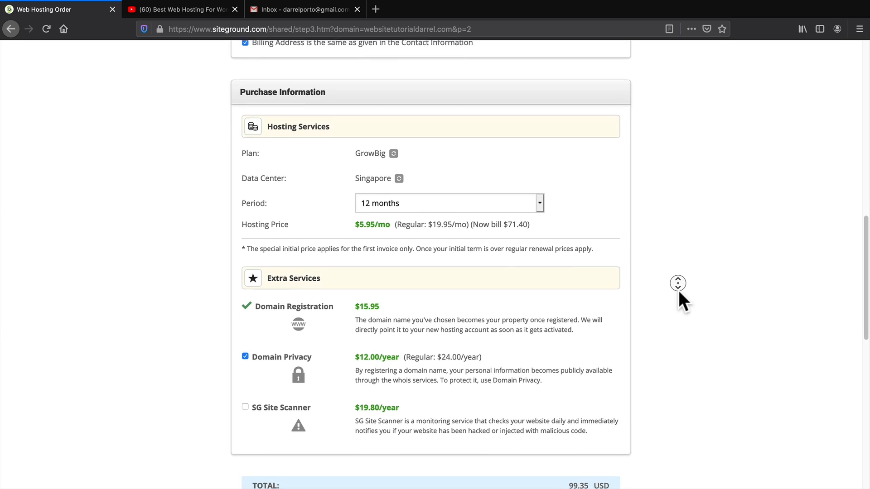
middle_click(678, 290)
scroll(678, 290, down, 1)
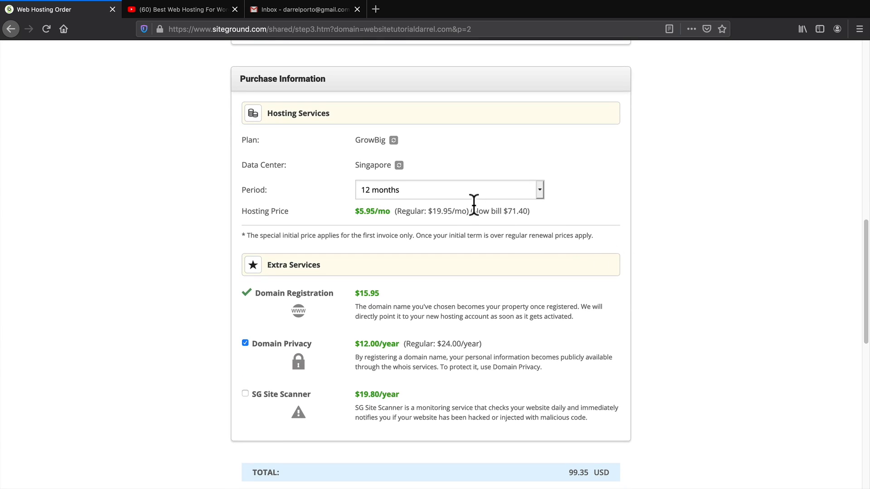
click(400, 190)
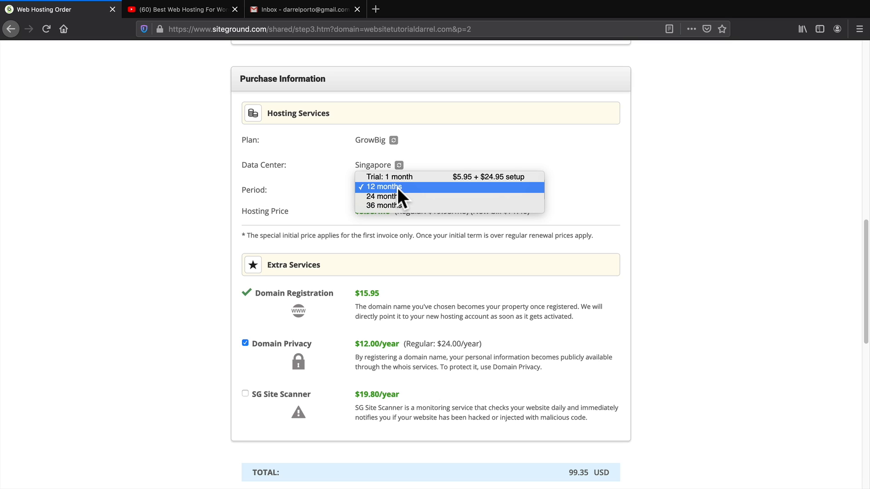
click(398, 188)
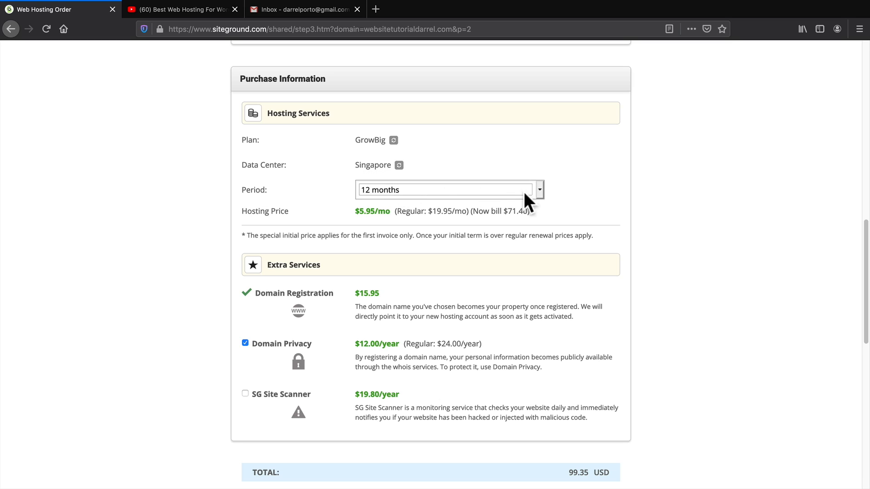
scroll(650, 217, down, 3)
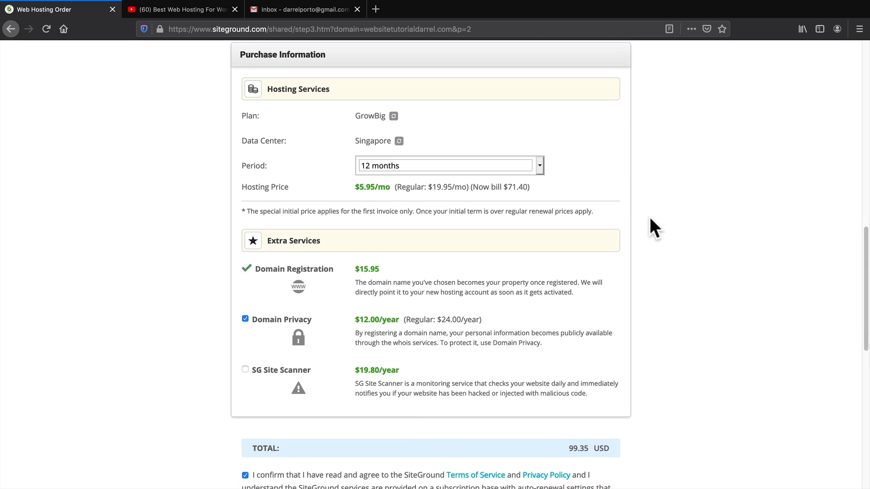
scroll(651, 220, down, 2)
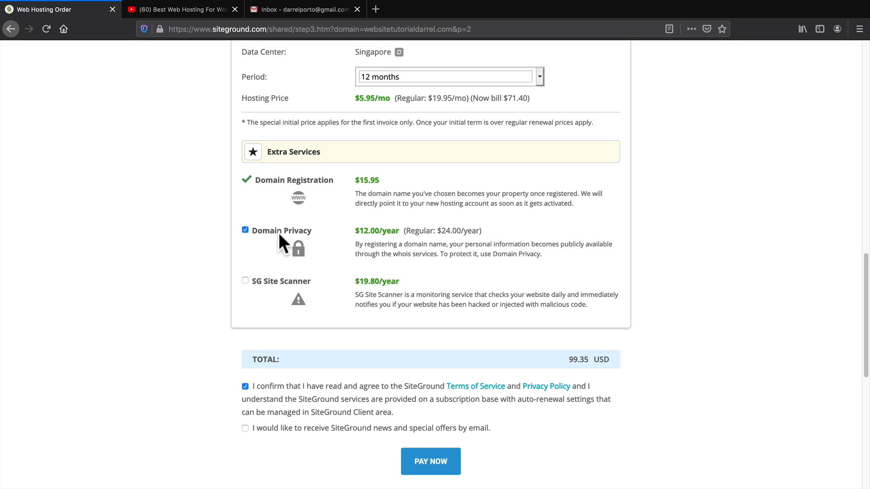
middle_click(655, 270)
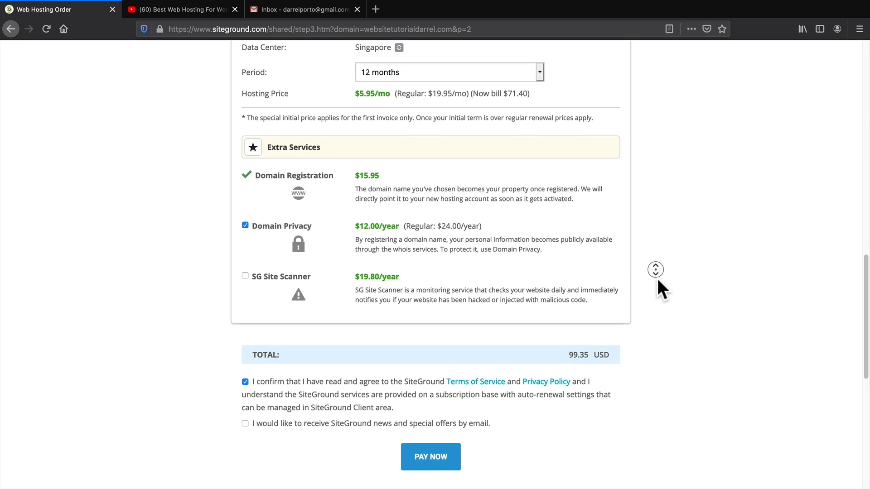
middle_click(657, 279)
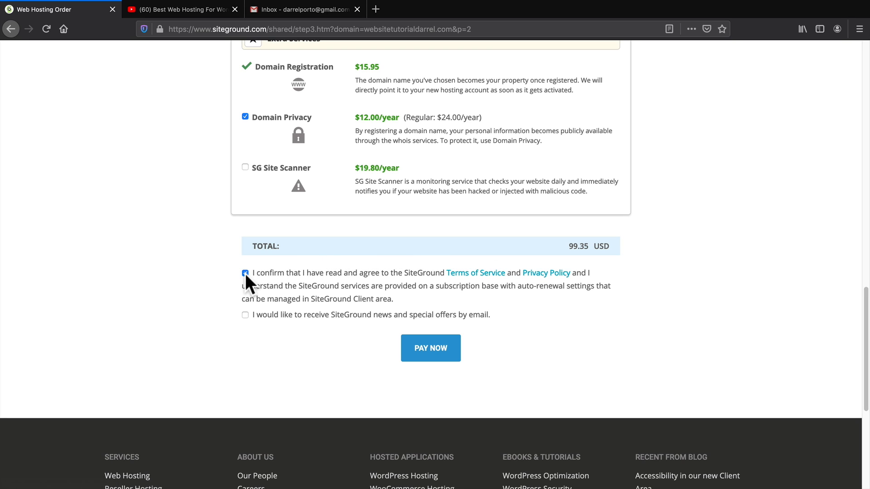
Pay for the order, then set up a brand-new WordPress site with no extras.
click(421, 349)
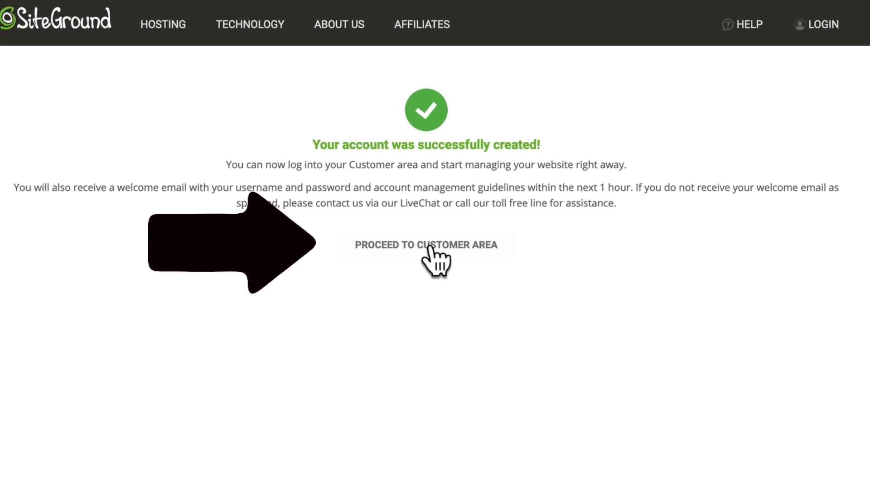
click(430, 248)
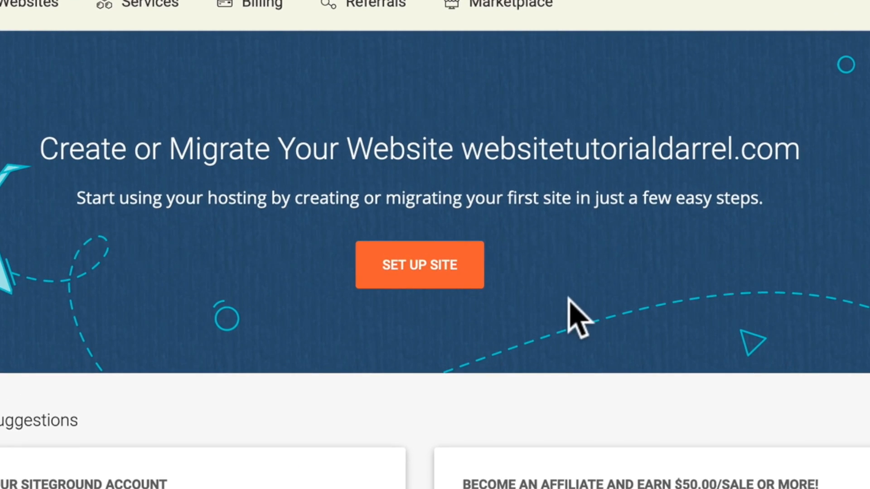
click(435, 273)
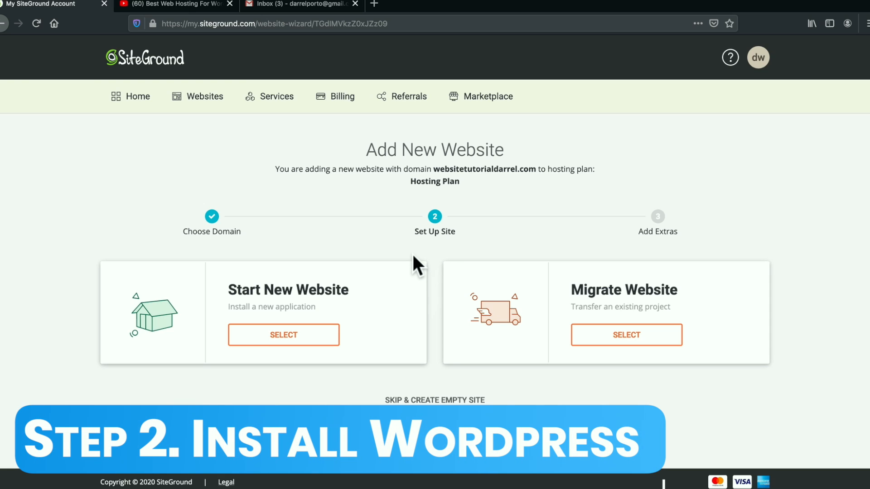
click(293, 337)
scroll(256, 322, down, 3)
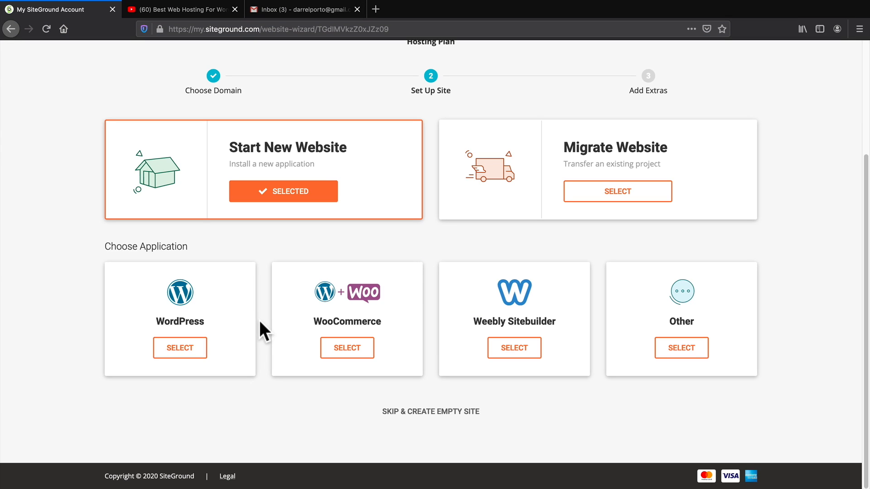
click(180, 349)
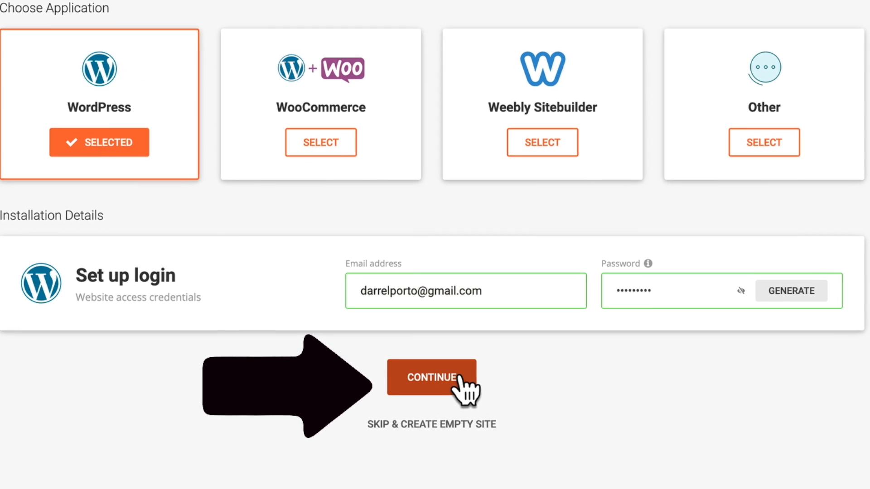
click(458, 379)
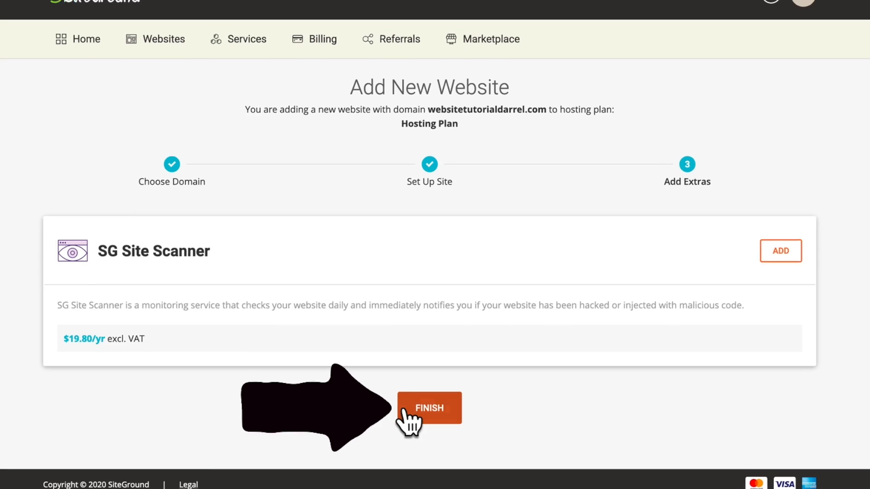
click(417, 406)
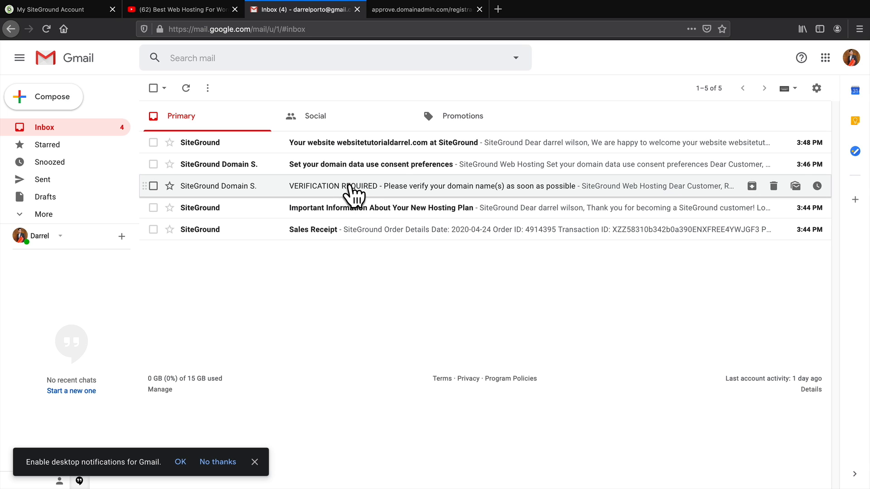
Open the VERIFICATION REQUIRED email and follow its approve.domainadmin.com link to the Verify Information button.
click(351, 196)
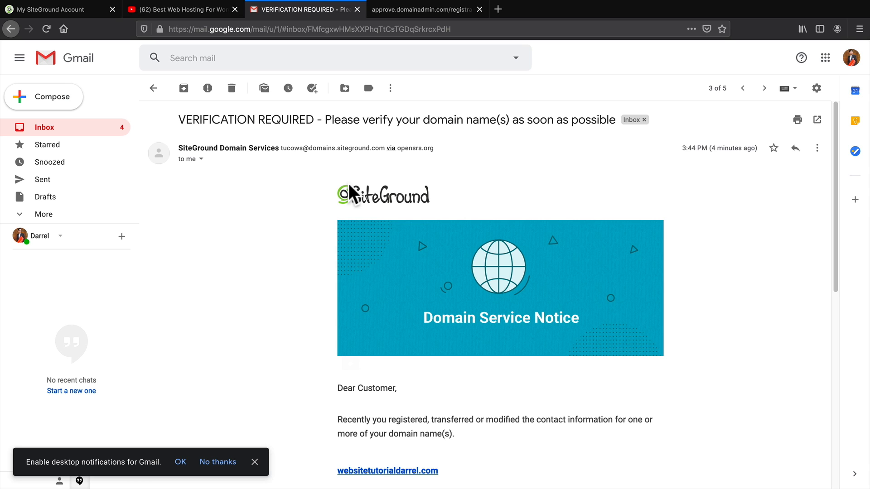
scroll(693, 282, down, 3)
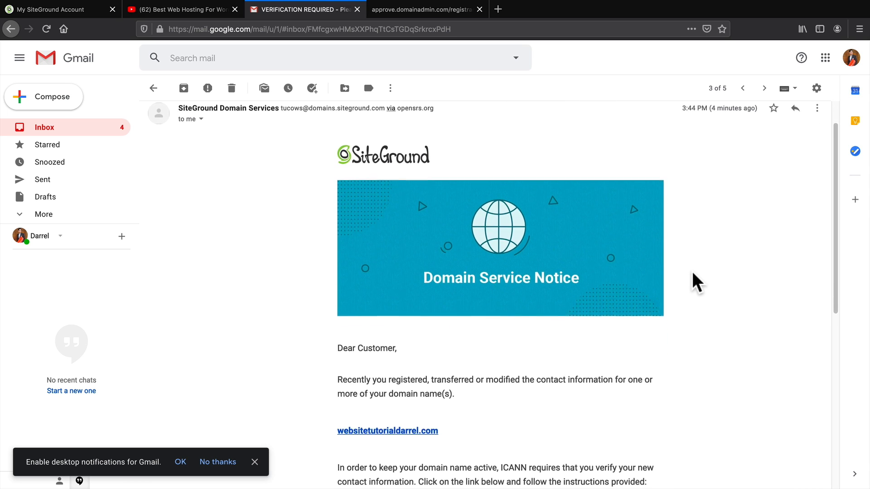
scroll(692, 273, down, 4)
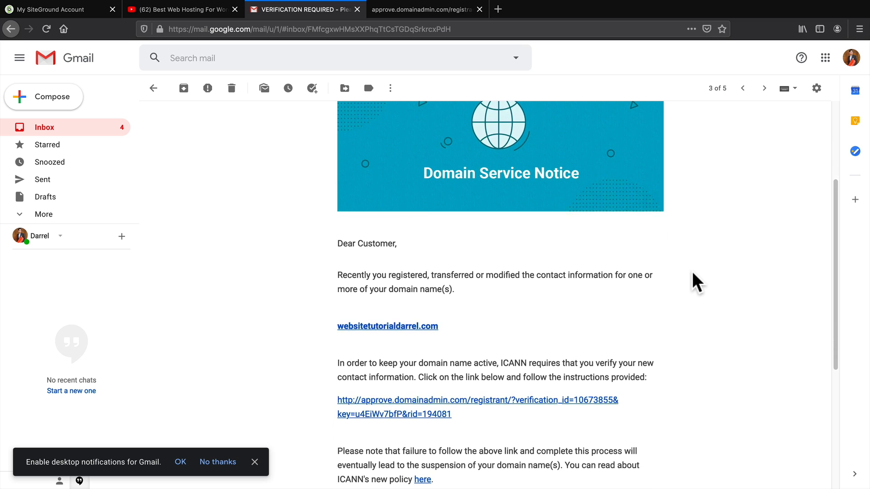
scroll(692, 272, down, 1)
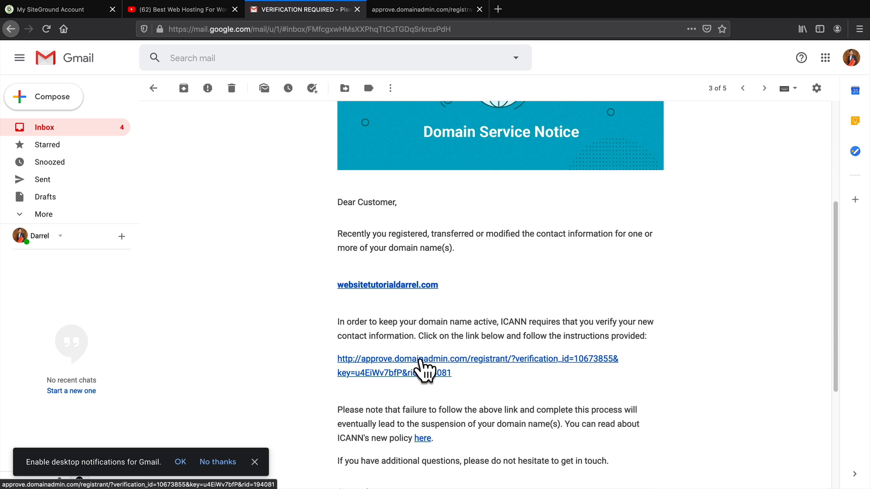
click(430, 10)
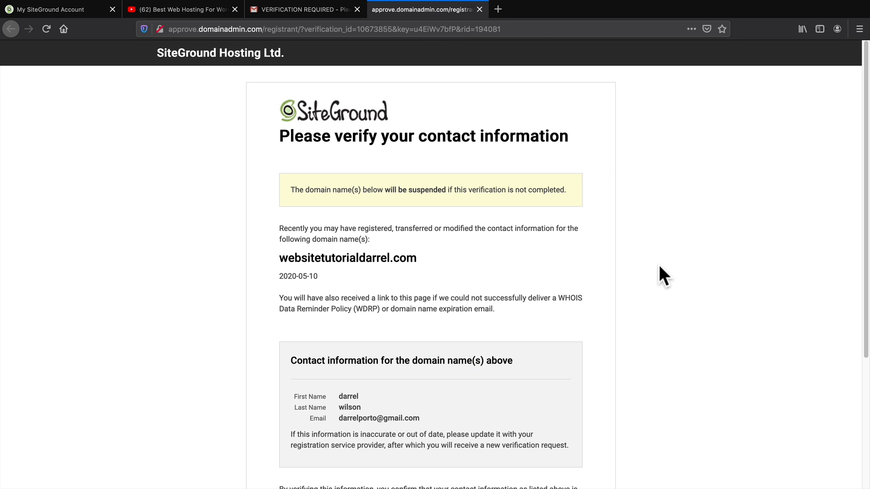
scroll(660, 267, down, 3)
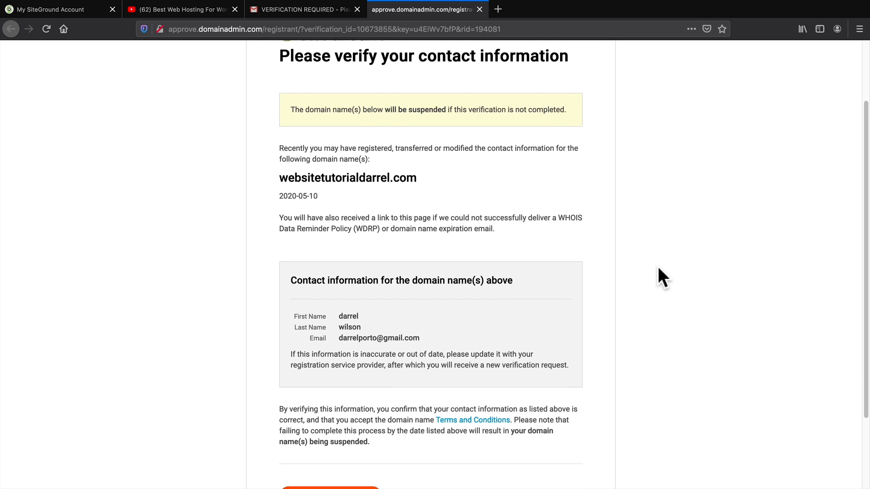
scroll(658, 268, down, 3)
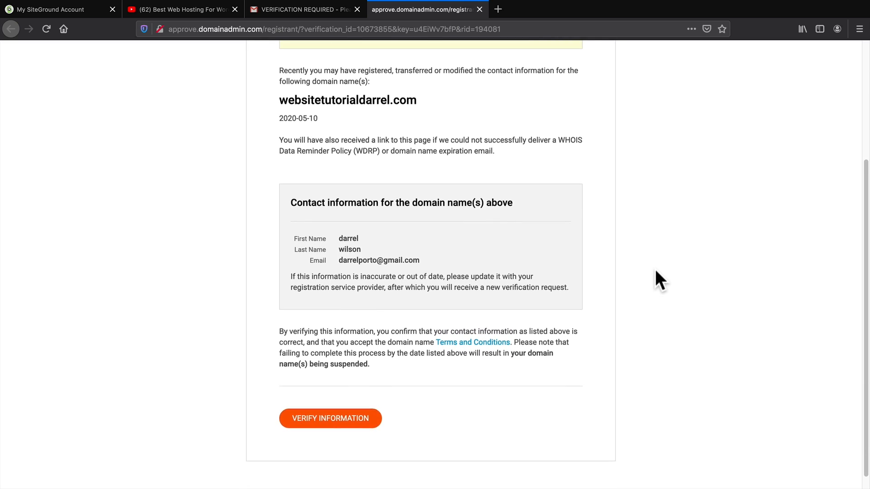
scroll(655, 269, down, 1)
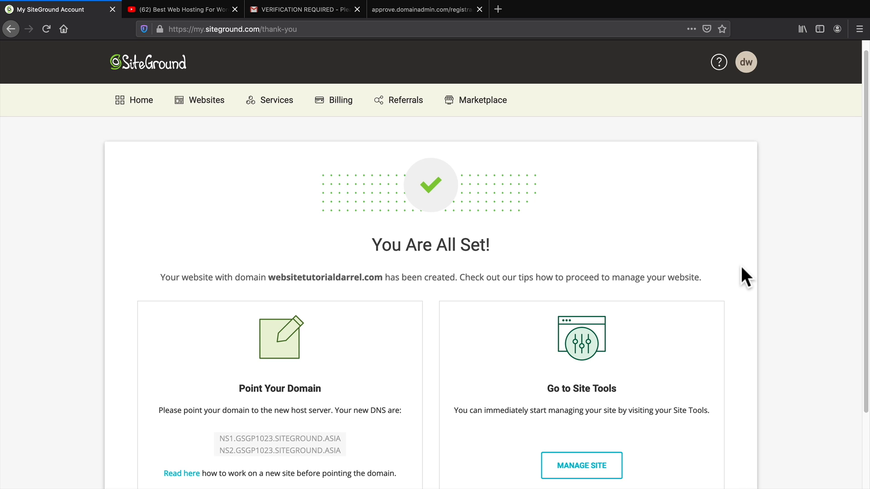
Open Site Tools for the new site and view its WordPress 5.4 installation under Install & Manage.
scroll(729, 317, down, 3)
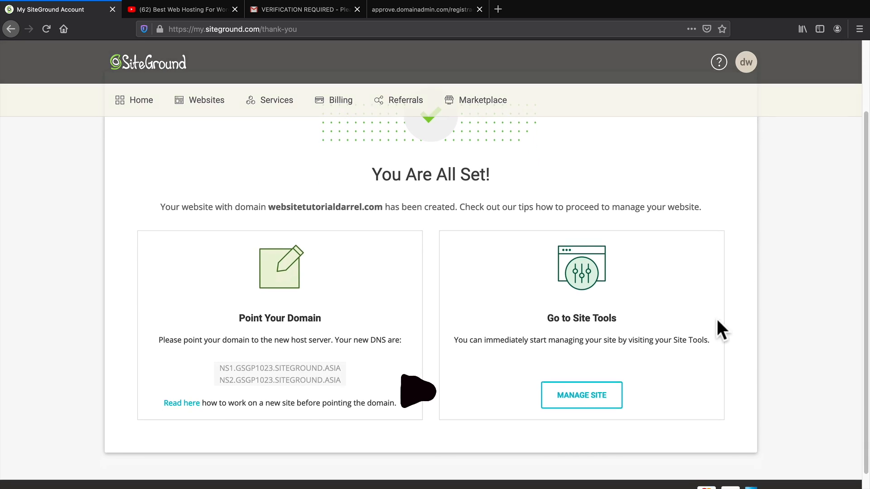
click(589, 393)
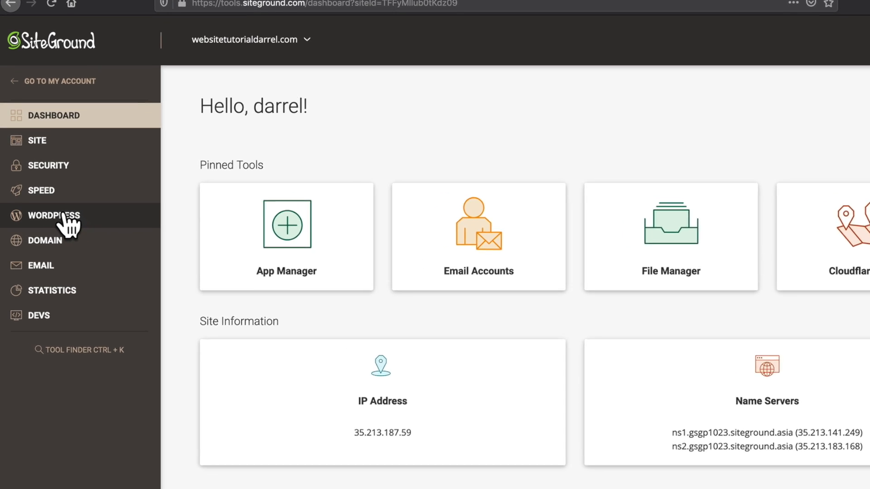
click(63, 215)
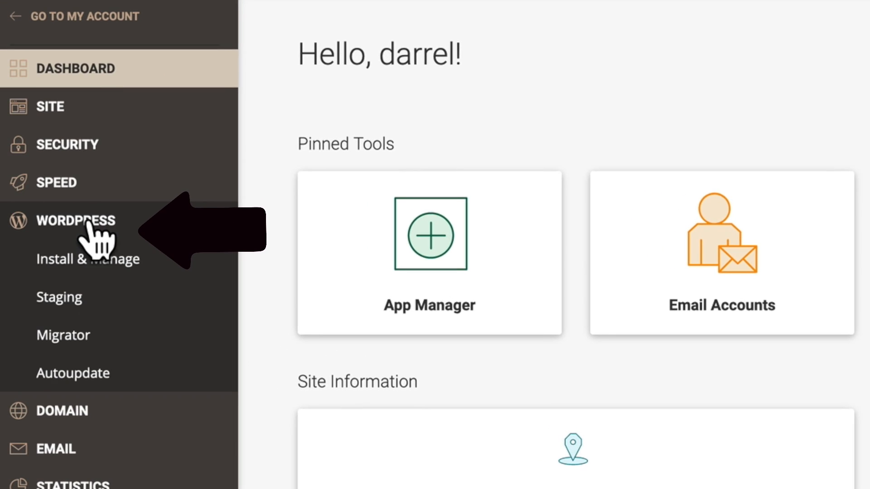
click(92, 261)
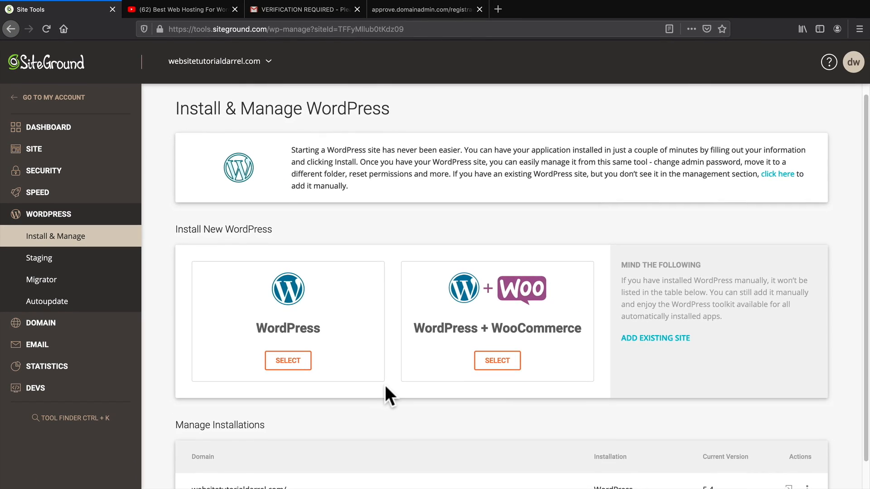
scroll(385, 387, down, 1)
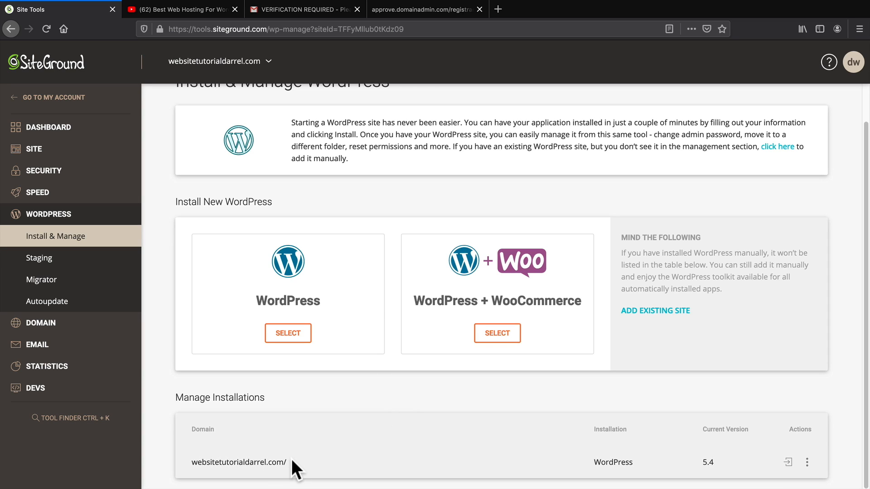
triple_click(234, 462)
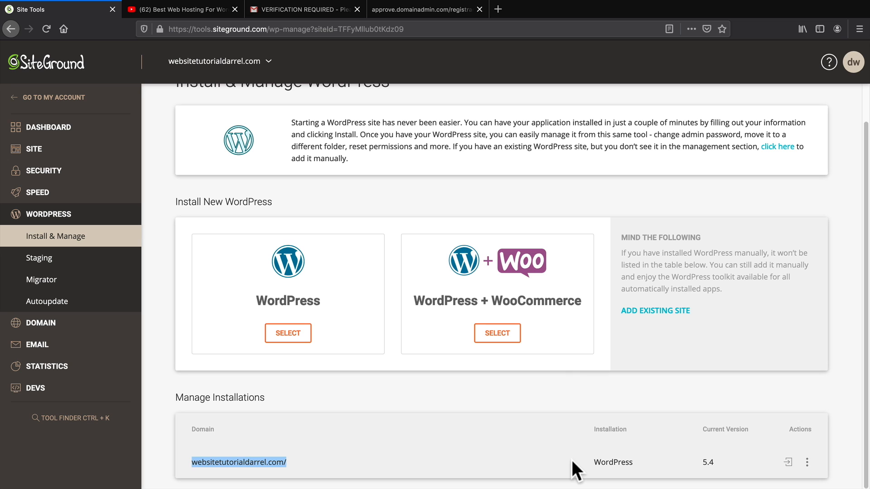
drag(585, 461, 637, 458)
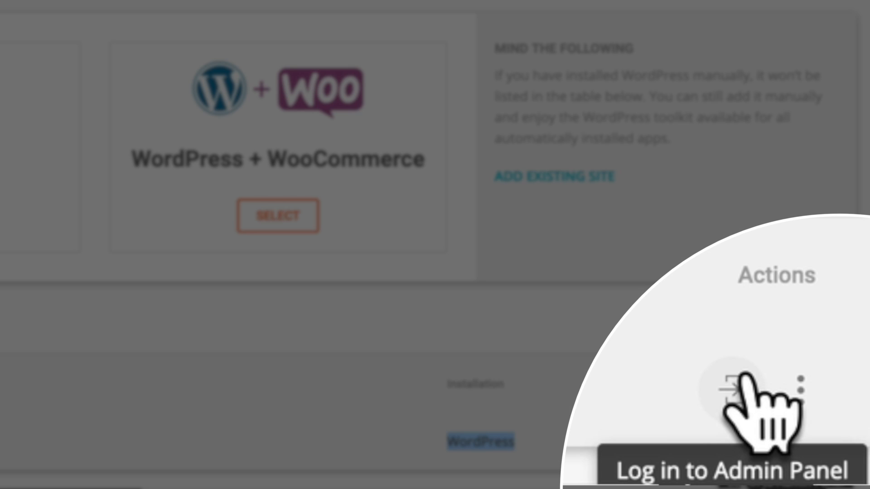
Log in to the site's WordPress admin and exit the Starter wizard.
click(743, 378)
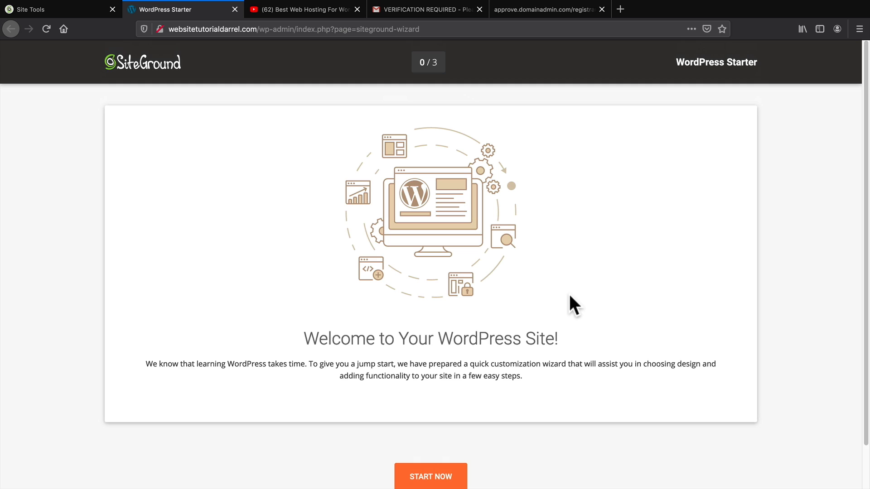
scroll(562, 299, down, 1)
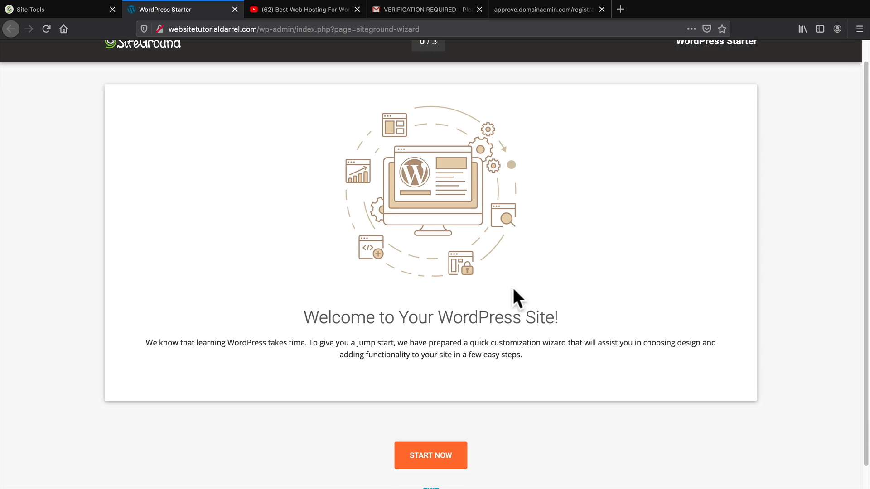
scroll(325, 358, down, 1)
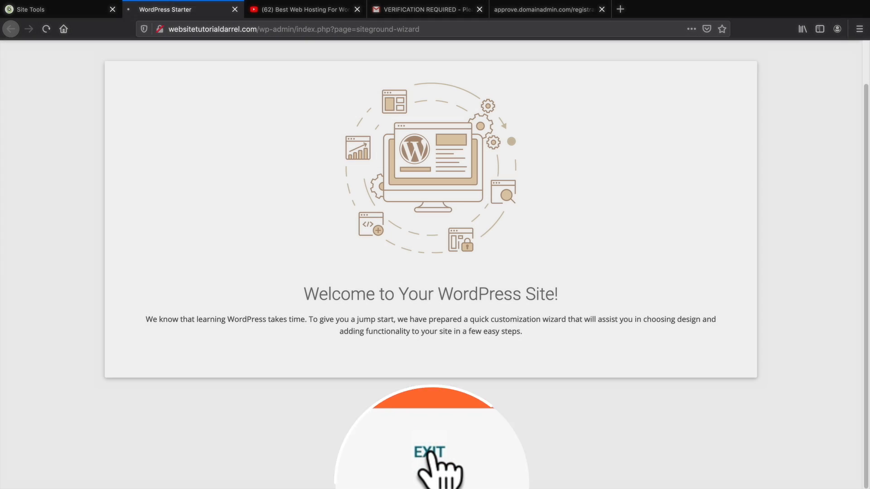
click(429, 453)
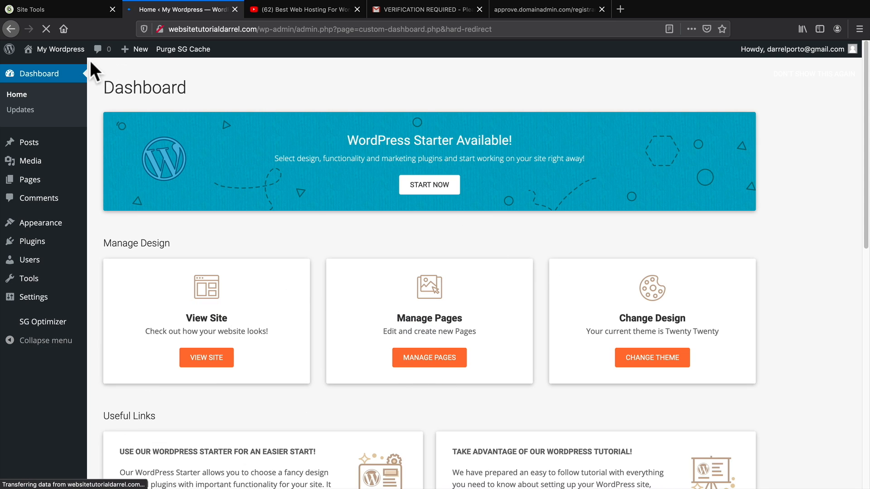
Visit the live 'My Wordpress' homepage from the admin bar.
mouse_move(74, 54)
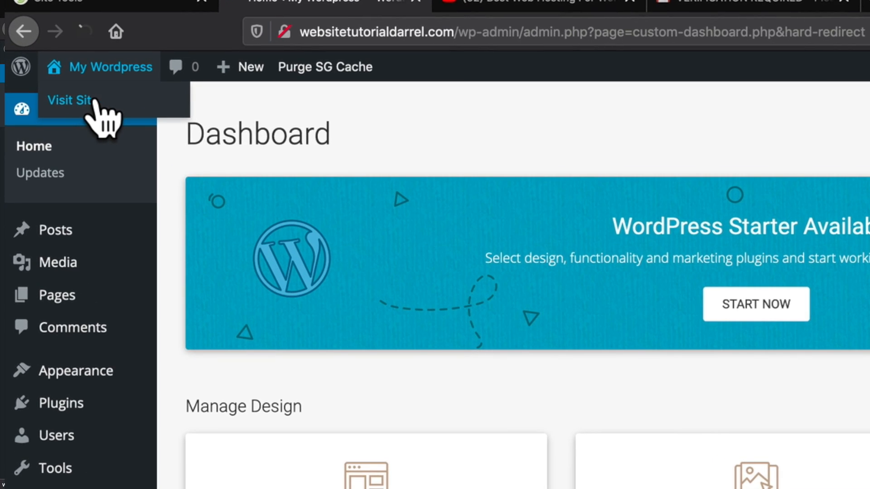
click(95, 101)
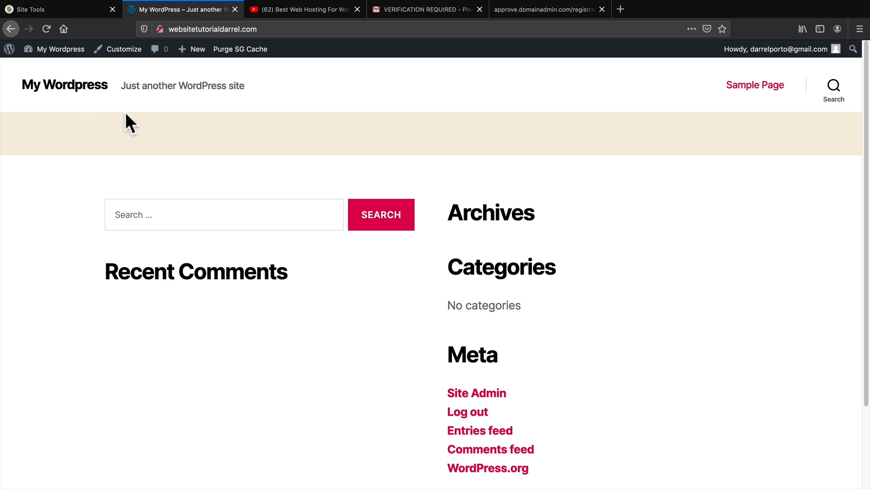
scroll(147, 137, down, 2)
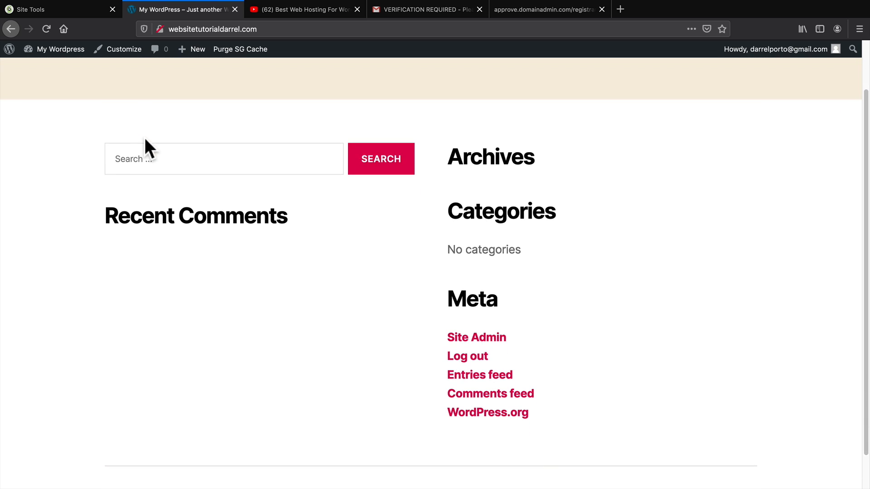
scroll(145, 138, down, 2)
scroll(188, 263, up, 4)
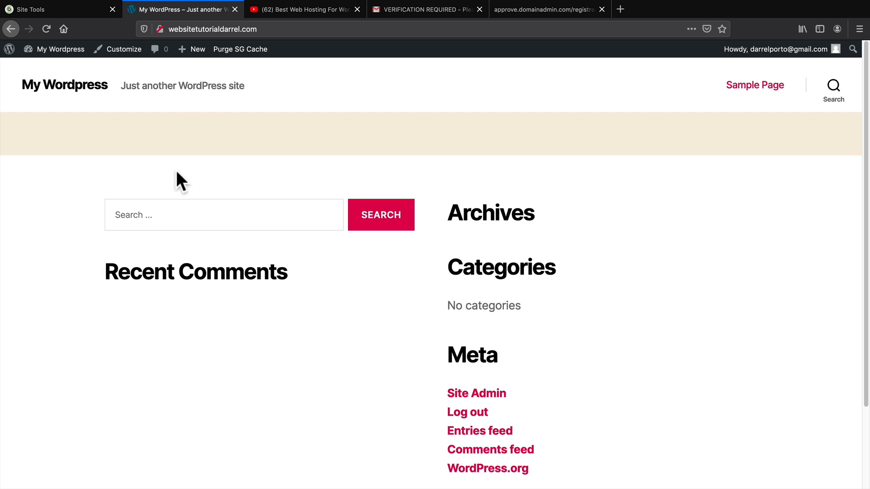
mouse_move(63, 52)
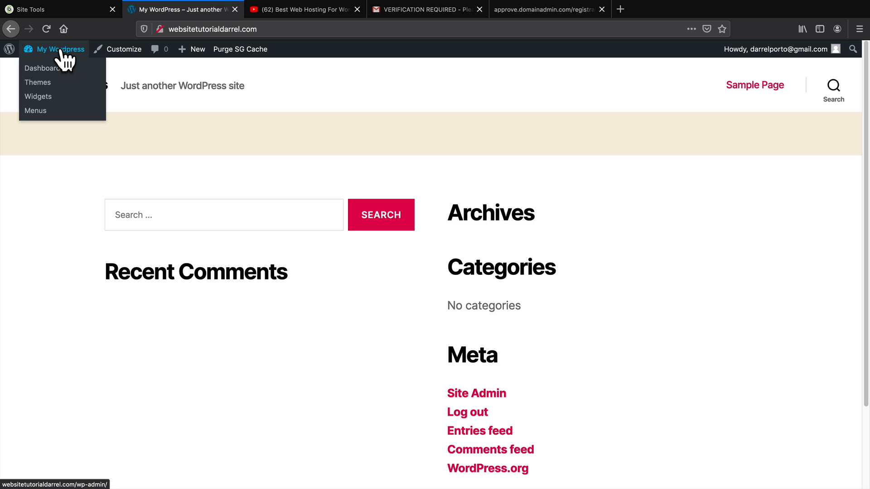
From the Dashboard, go to Installed Plugins and deactivate WordPress Starter.
click(57, 69)
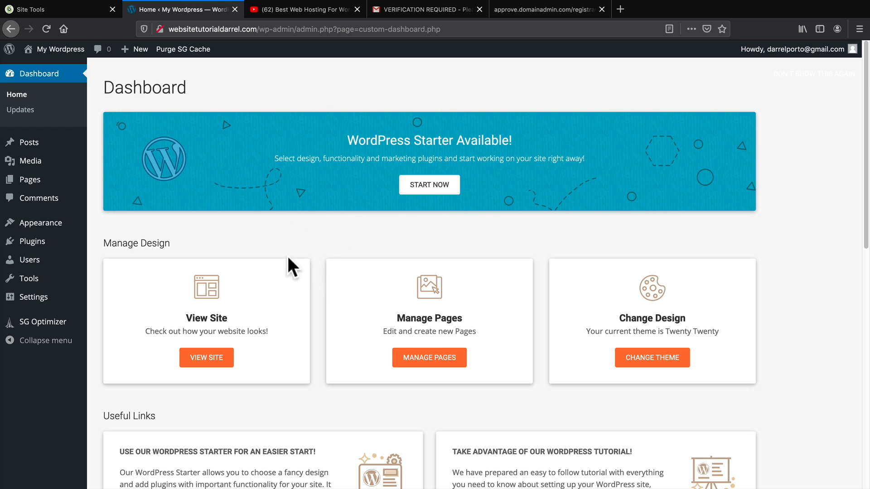
drag(347, 140, 453, 141)
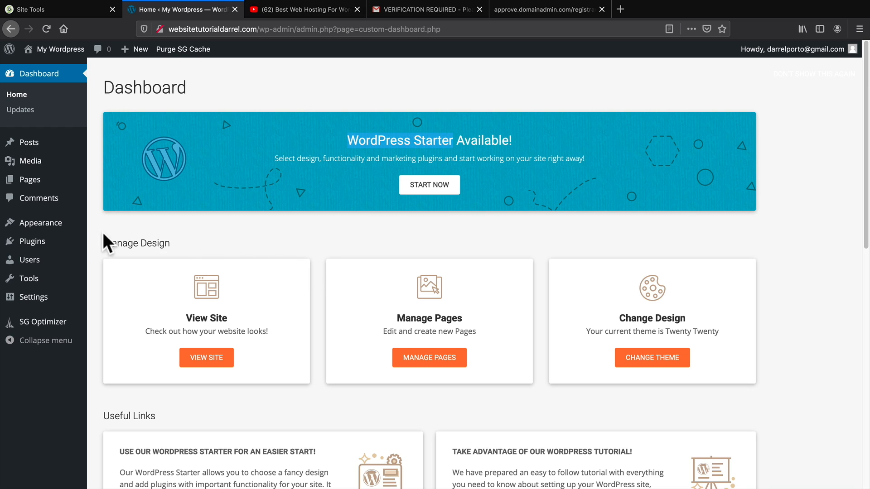
mouse_move(52, 244)
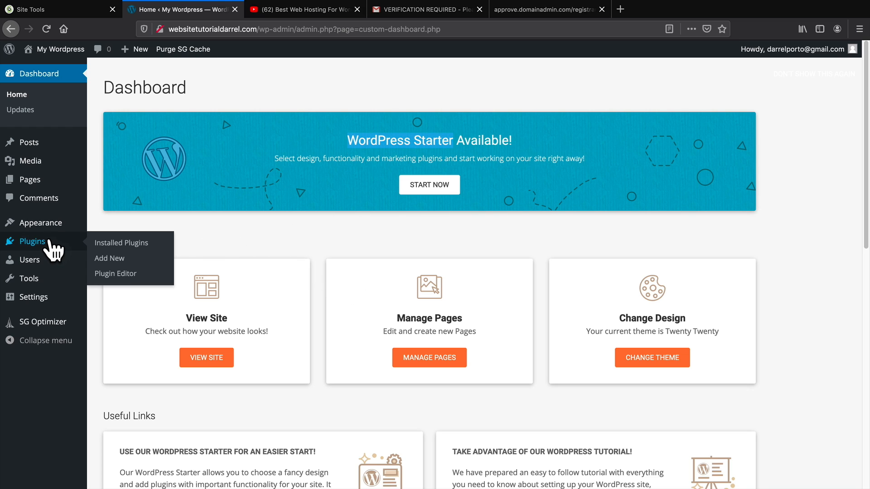
click(120, 244)
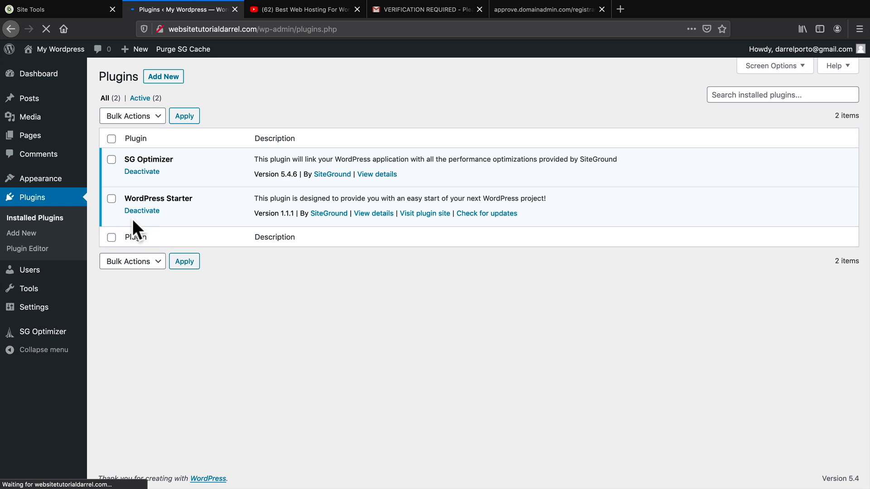
drag(144, 199, 182, 199)
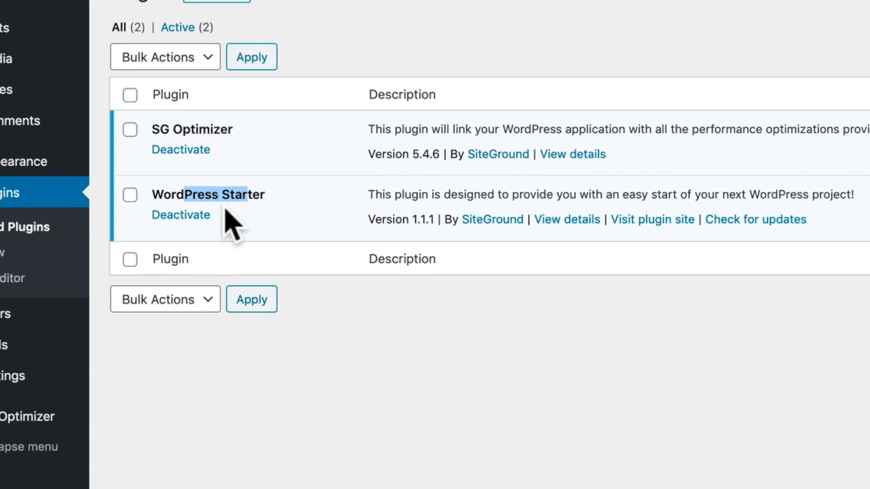
click(157, 212)
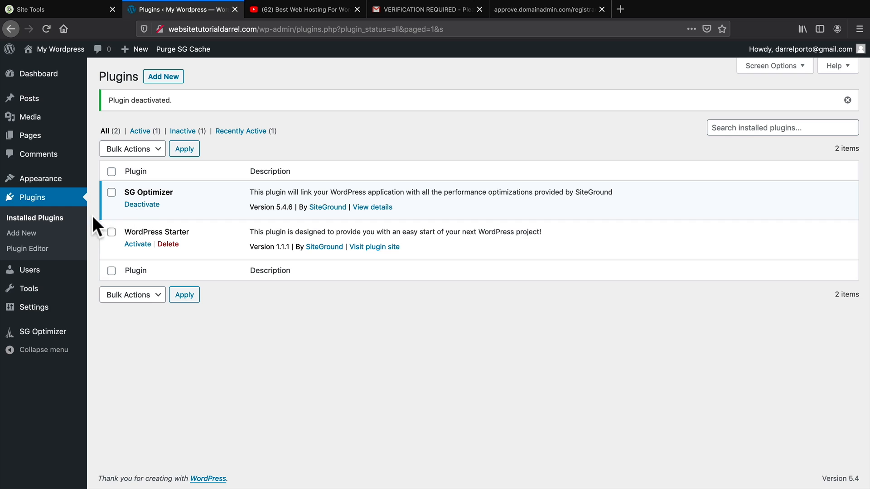
On your user profile, try several admin colour schemes and settle on Midnight.
mouse_move(41, 274)
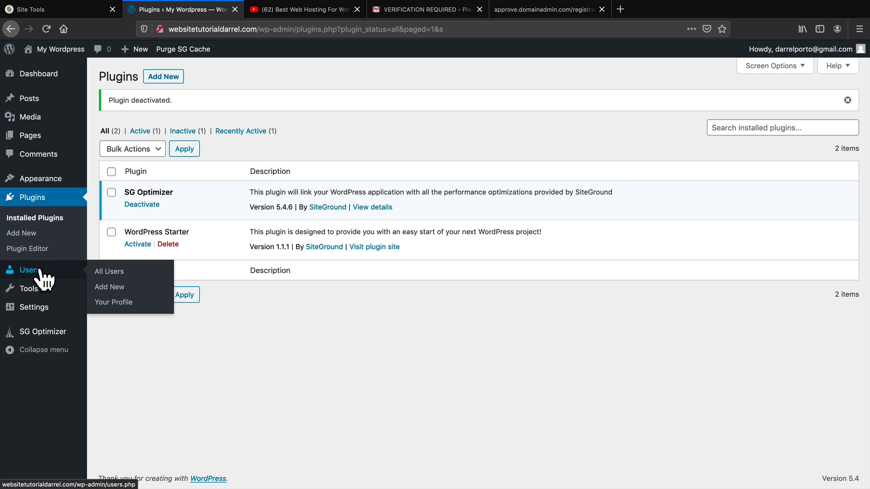
click(115, 303)
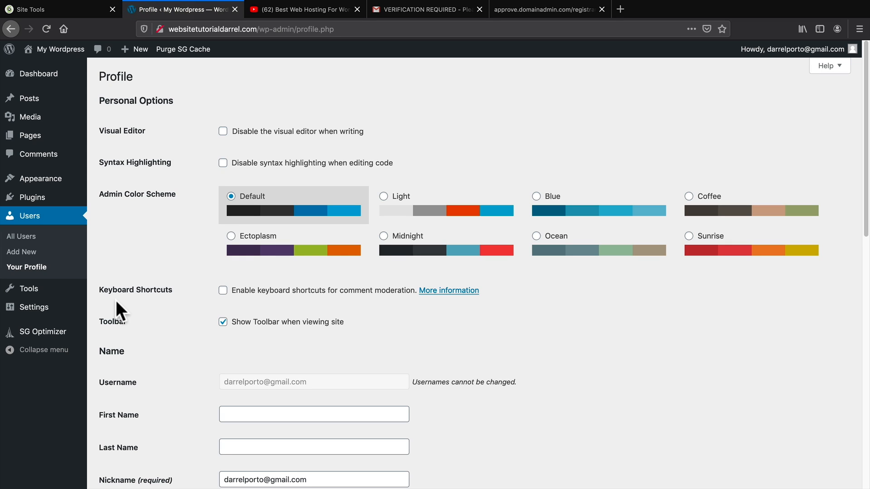
click(383, 236)
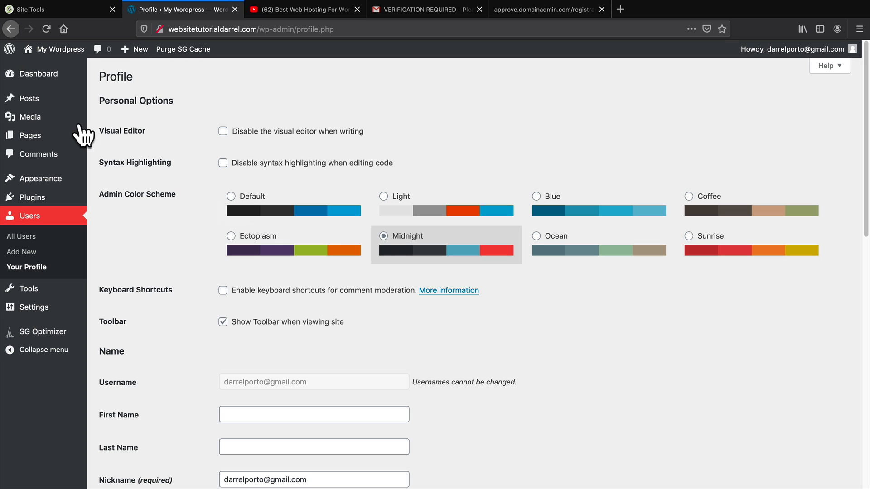
click(240, 236)
click(591, 240)
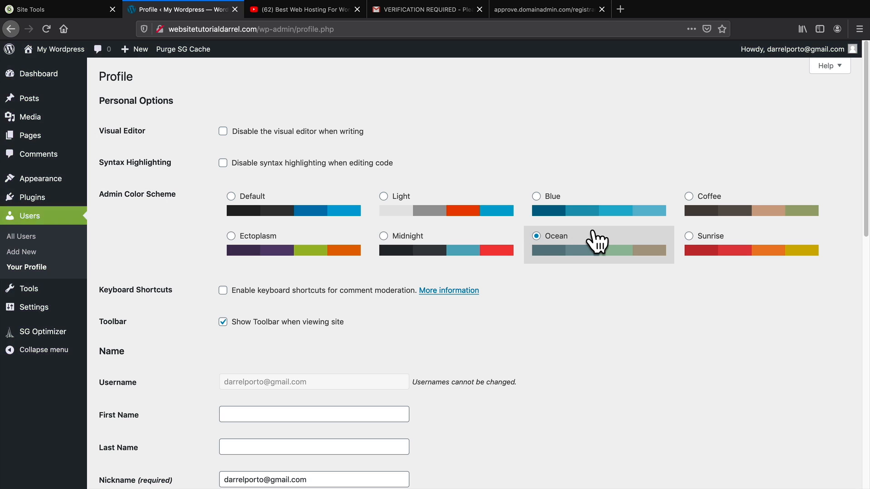
click(716, 242)
click(705, 209)
click(607, 213)
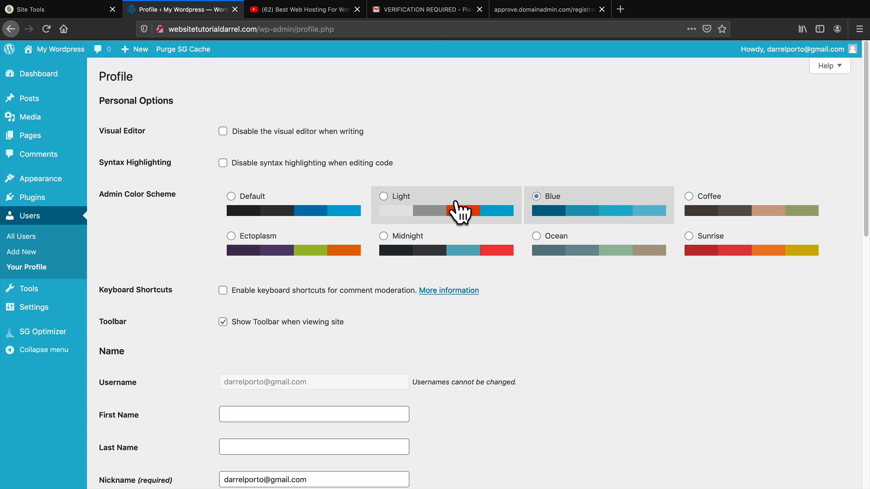
click(461, 209)
click(424, 247)
Generate a new password, cancel it, and save the profile with Update Profile.
scroll(410, 278, down, 3)
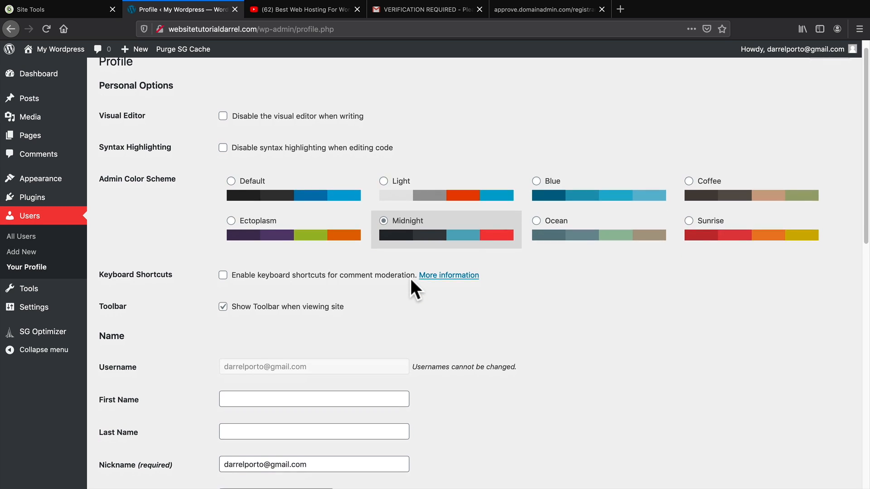
scroll(413, 283, down, 5)
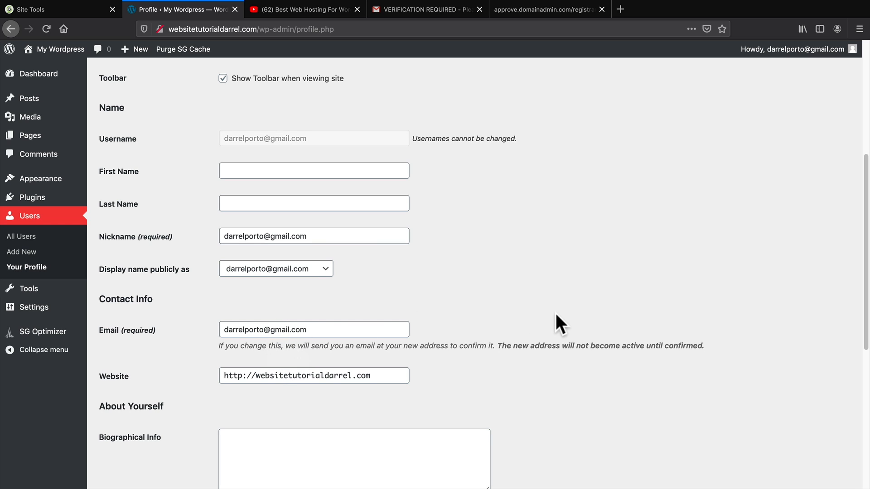
scroll(555, 313, down, 3)
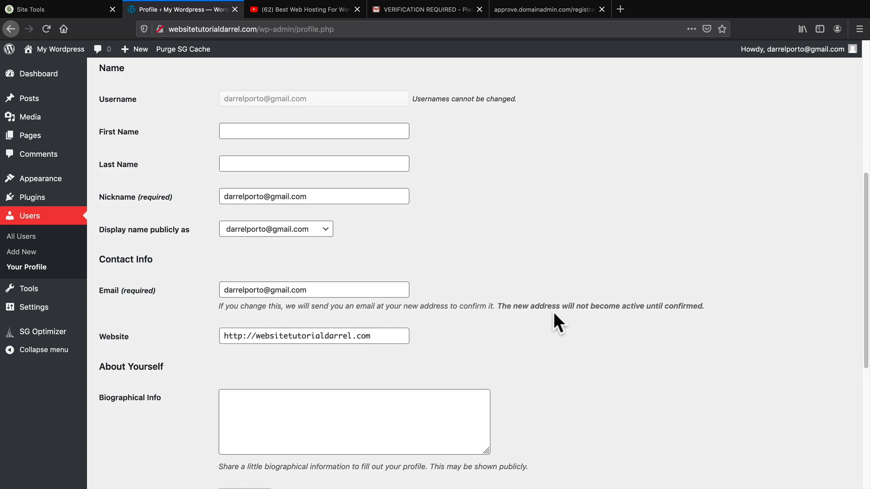
scroll(558, 319, down, 7)
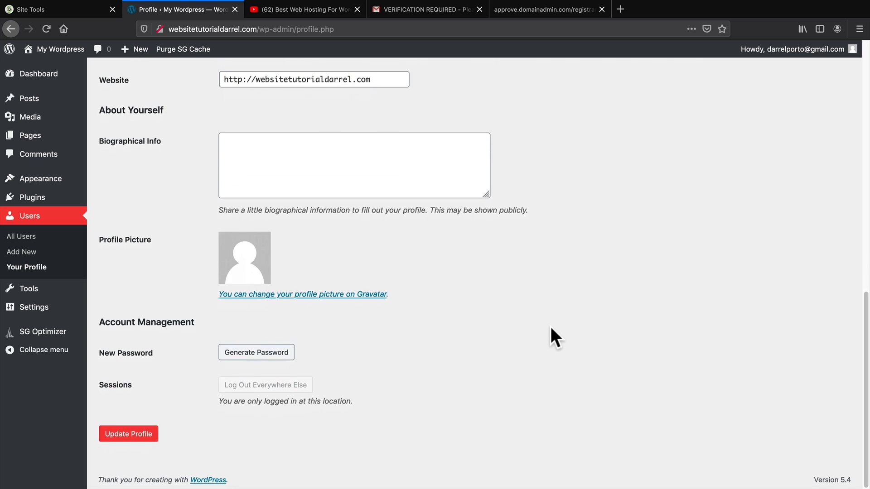
click(265, 352)
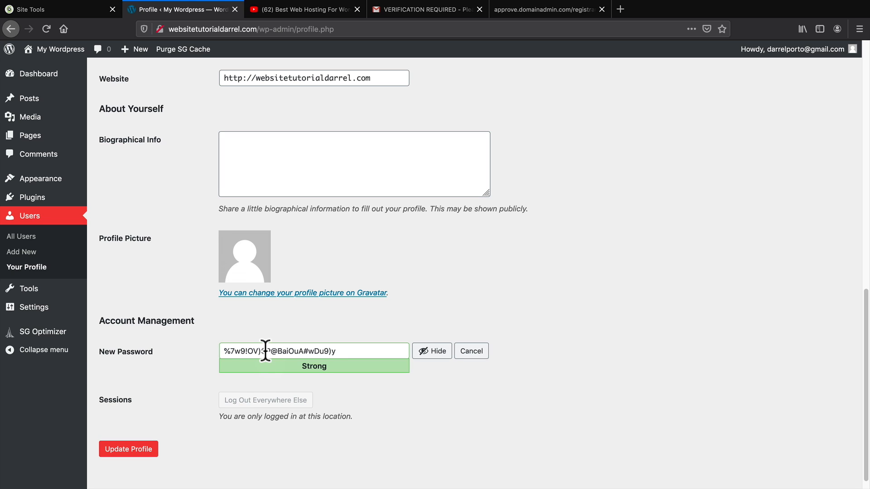
click(471, 351)
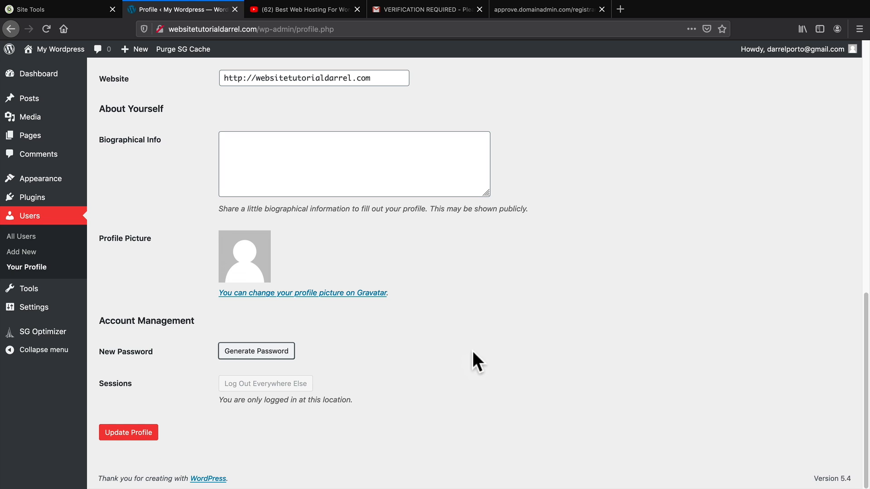
click(128, 432)
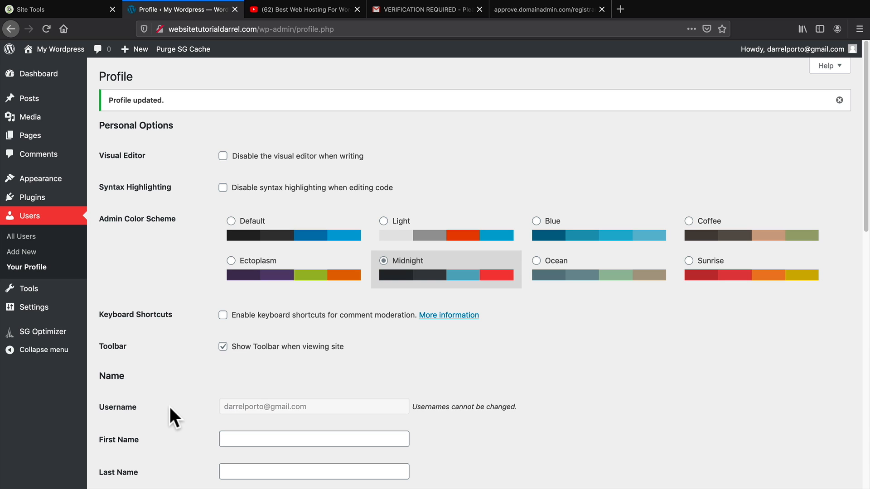
mouse_move(60, 310)
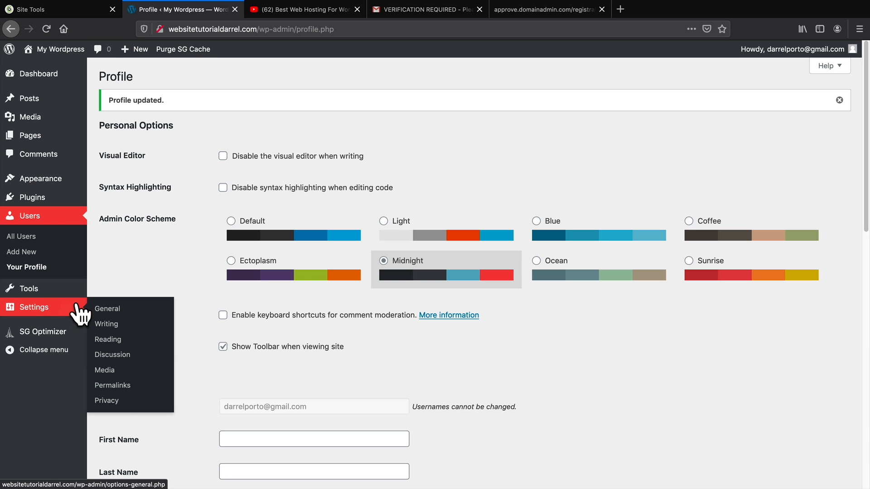
In General Settings, leave the Site Language as English (United States).
click(114, 312)
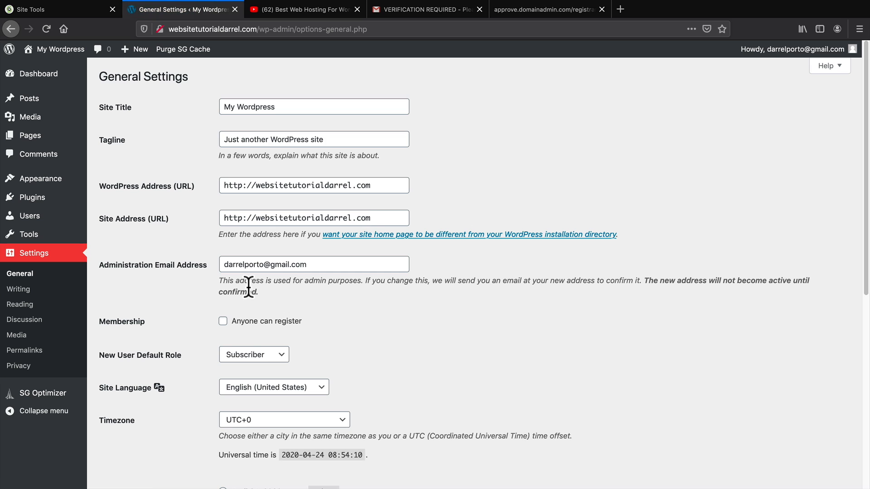
scroll(265, 322, down, 3)
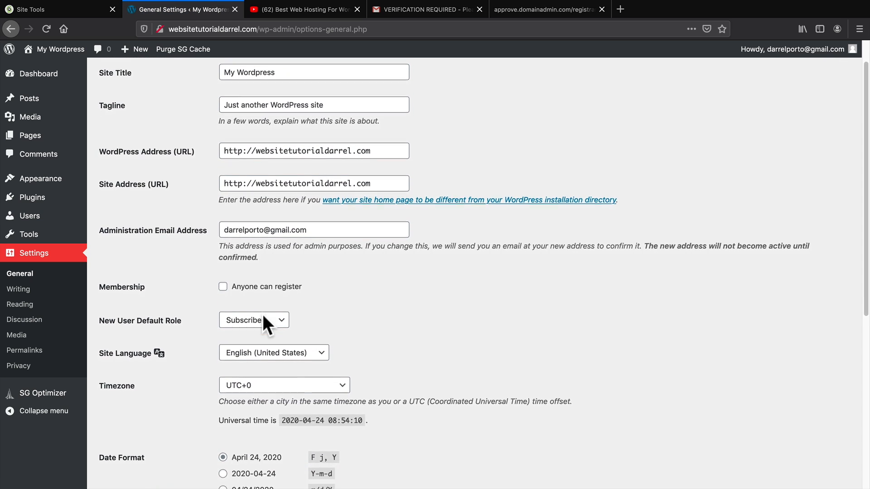
scroll(264, 316, down, 3)
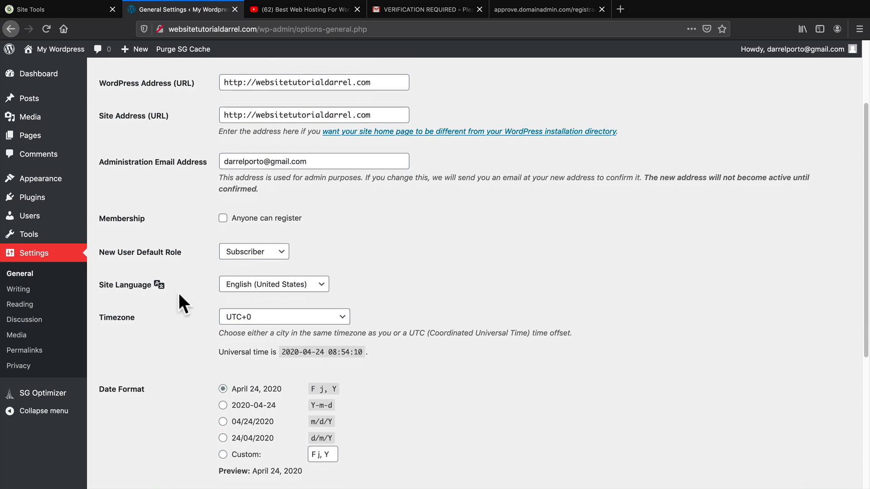
click(250, 284)
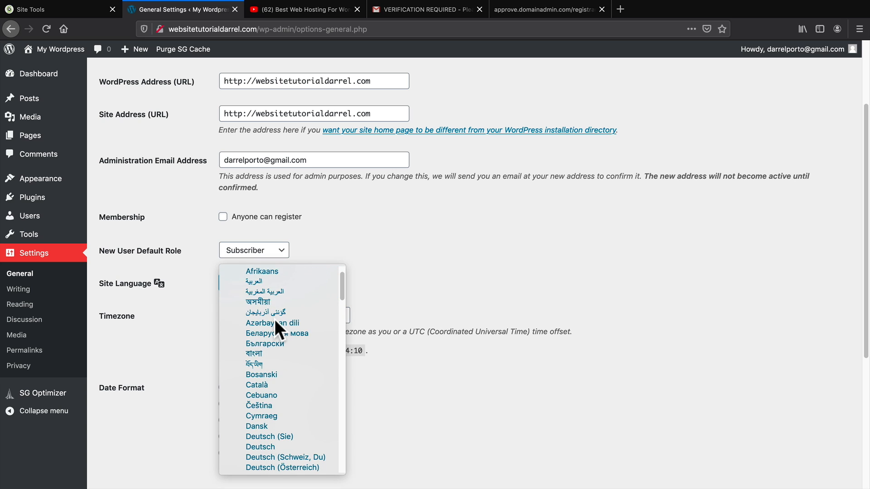
scroll(279, 325, down, 20)
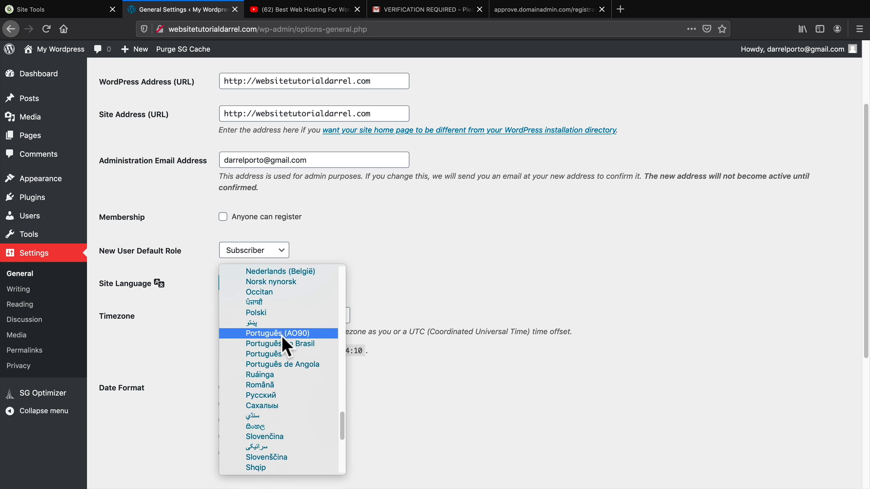
scroll(281, 336, down, 6)
scroll(299, 451, up, 3)
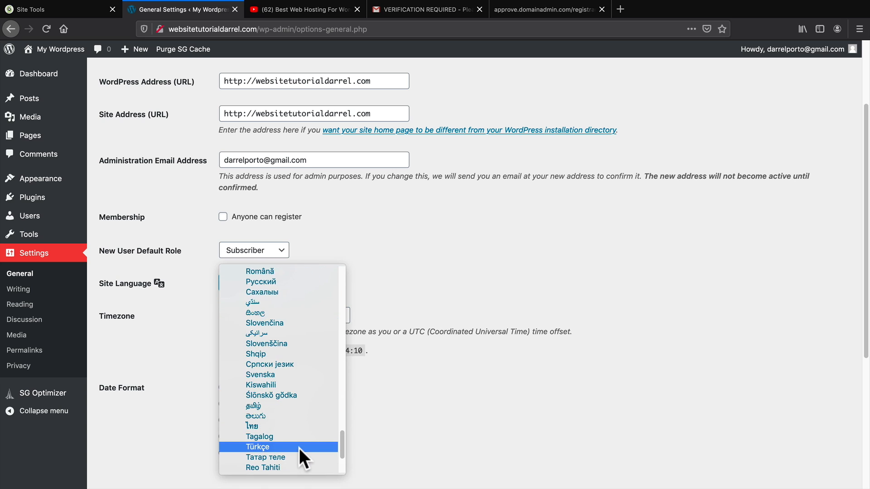
scroll(299, 448, up, 20)
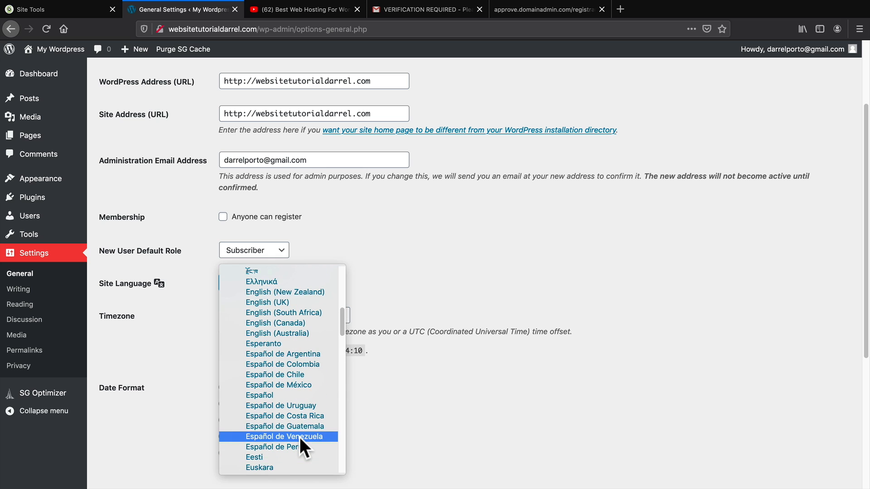
scroll(300, 436, up, 10)
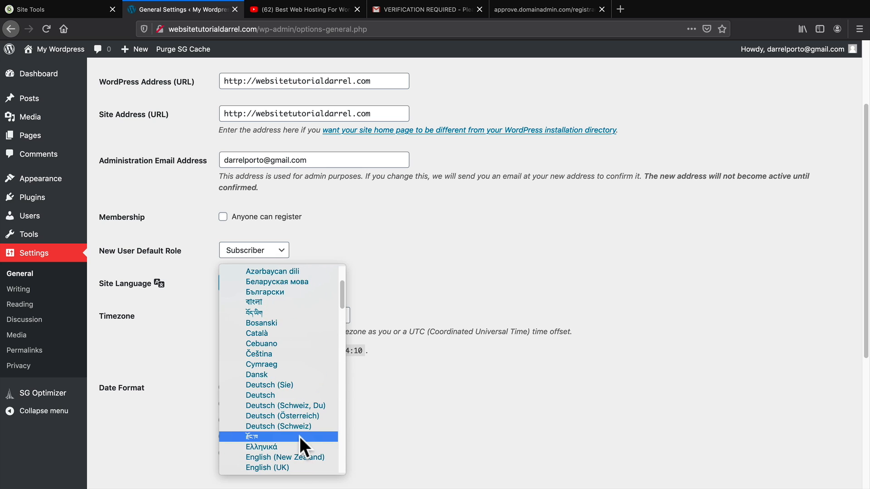
click(399, 253)
Save the general settings, then go to Permalink Settings.
scroll(163, 357, down, 5)
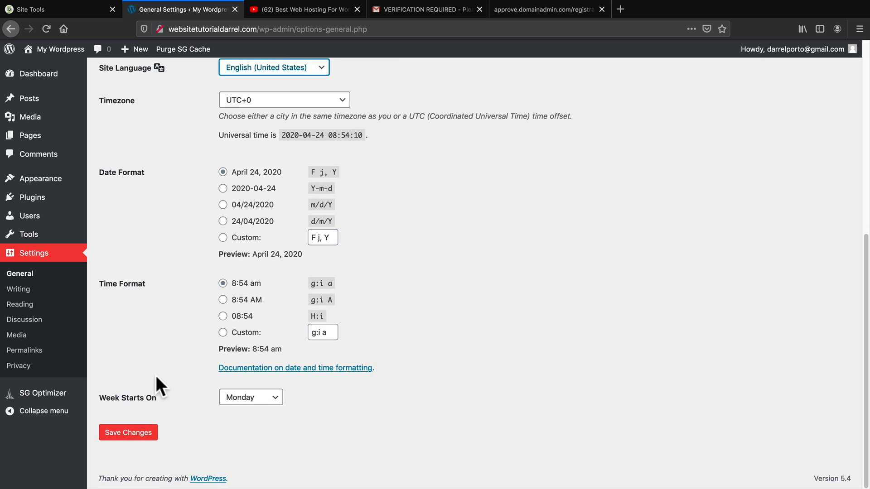
click(128, 433)
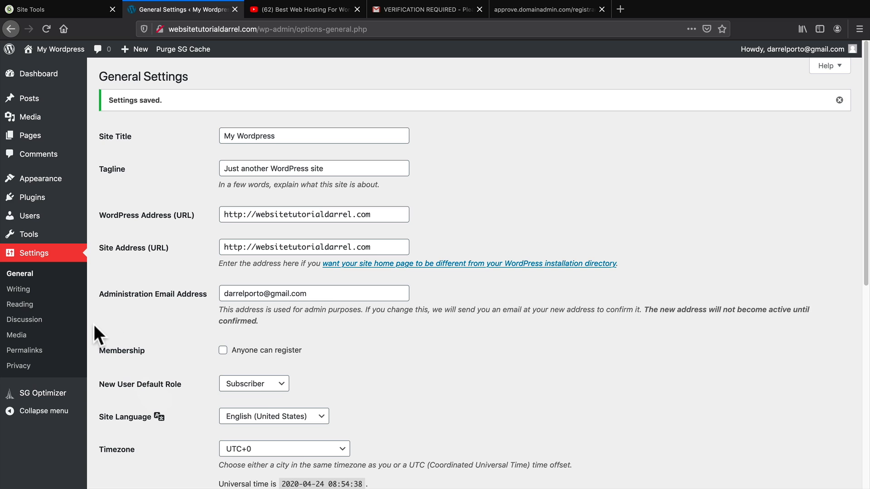
click(25, 351)
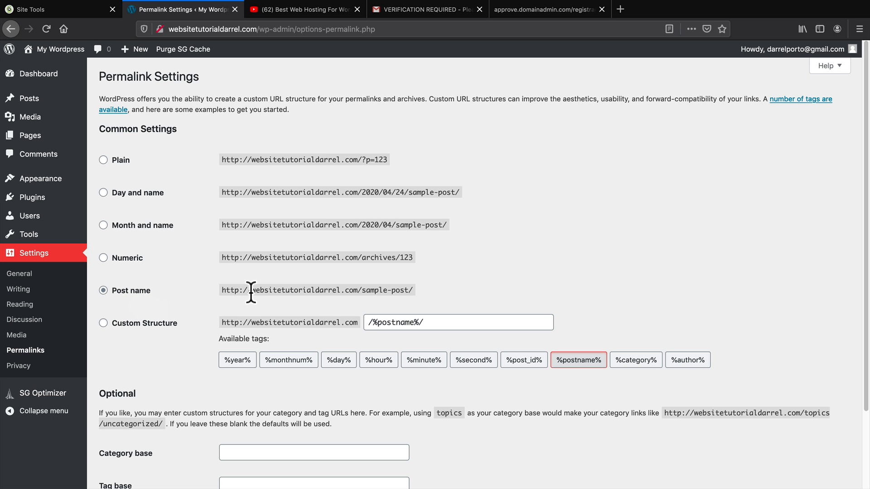
Review the example links and save the permalink structure as Post name.
drag(252, 291, 358, 290)
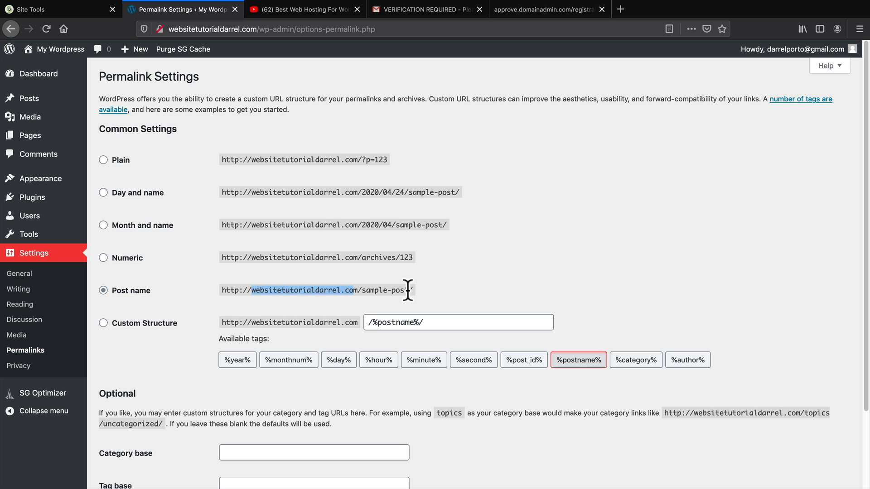
drag(358, 192, 462, 192)
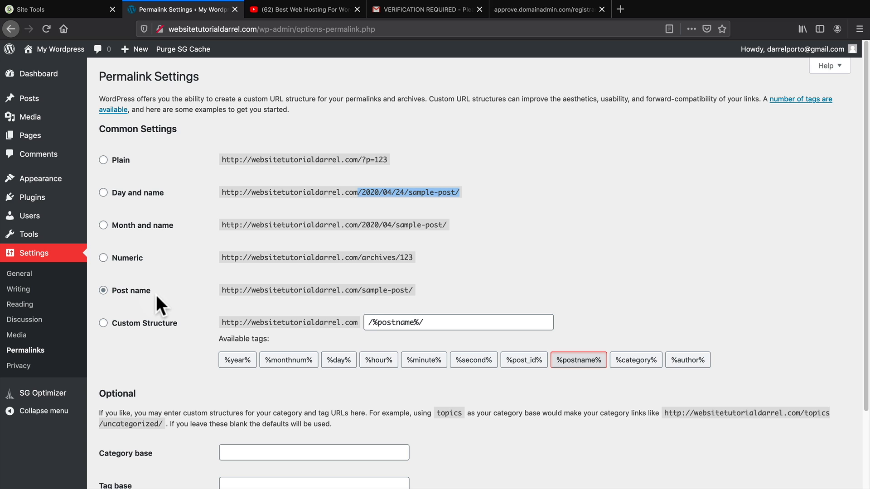
scroll(156, 297, down, 2)
scroll(145, 267, down, 1)
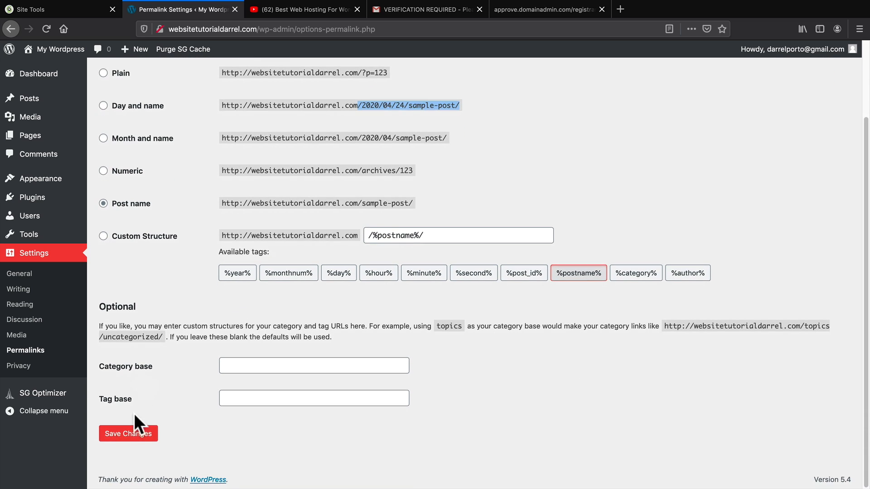
click(130, 435)
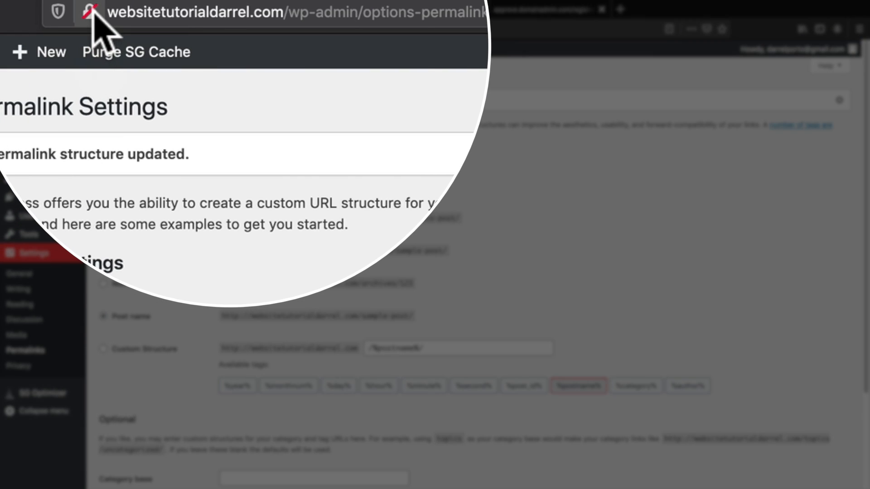
Check the site's connection security info, glance at the Gmail tab, and return to Permalinks.
click(91, 13)
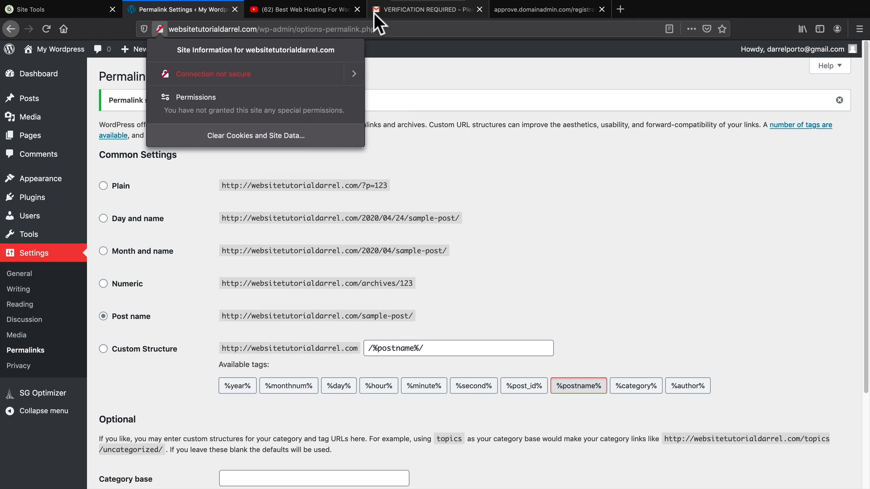
click(374, 13)
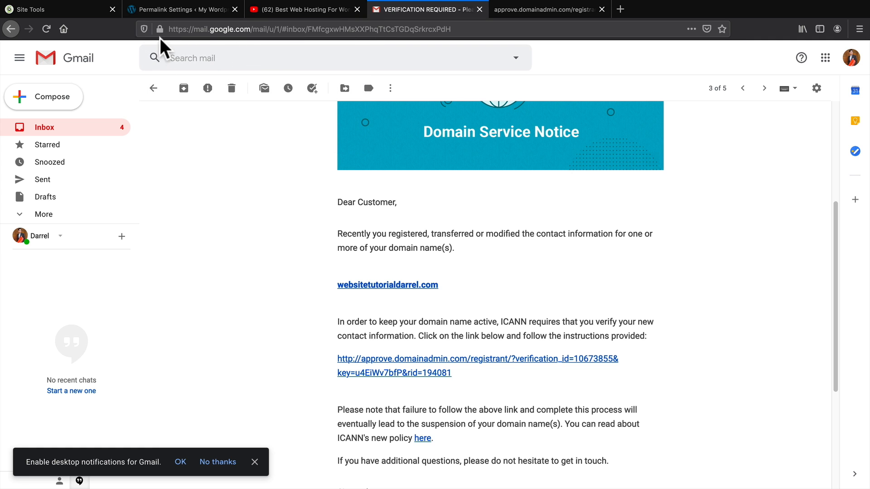
click(160, 29)
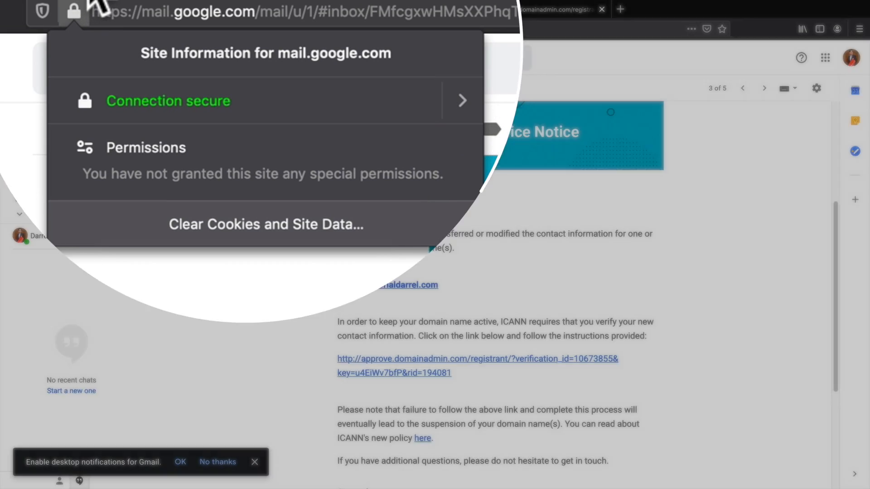
click(166, 9)
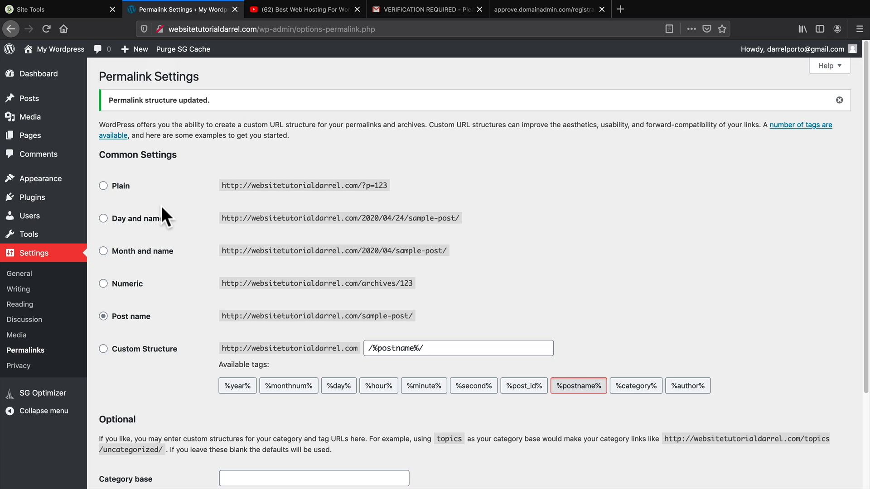
Search Add Plugins for 'really simple ssl' and install Really Simple SSL.
mouse_move(54, 200)
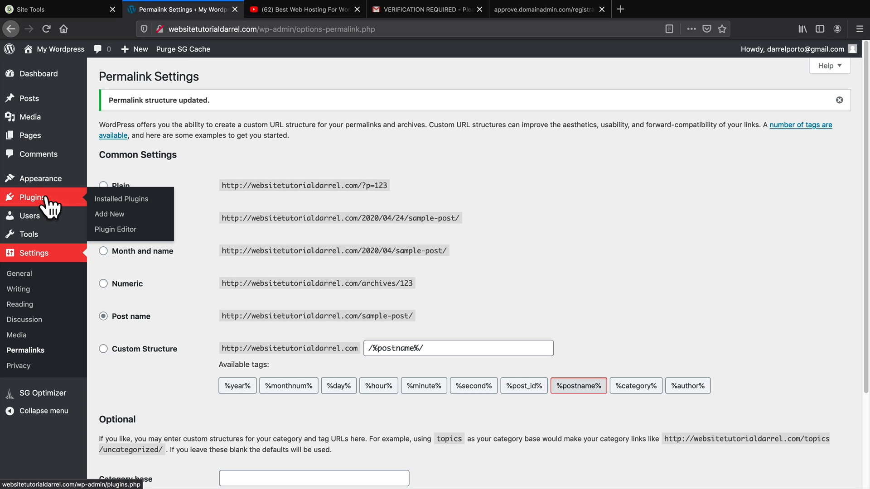
click(107, 217)
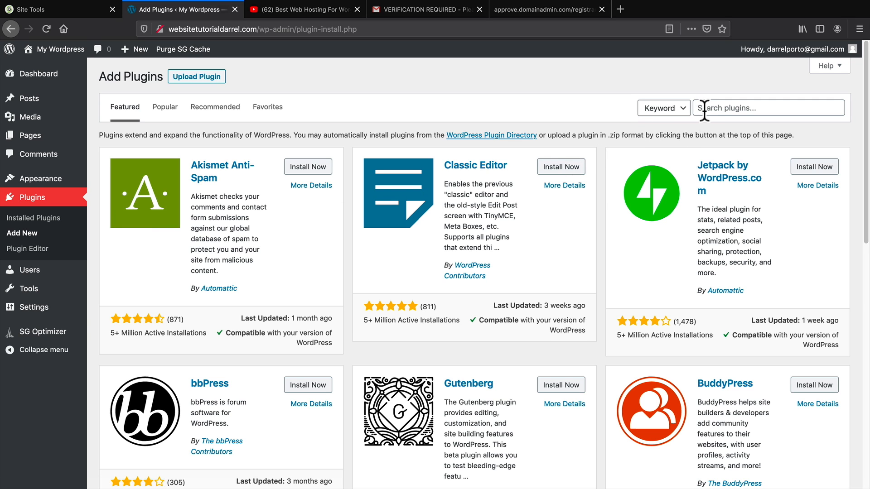
click(738, 107)
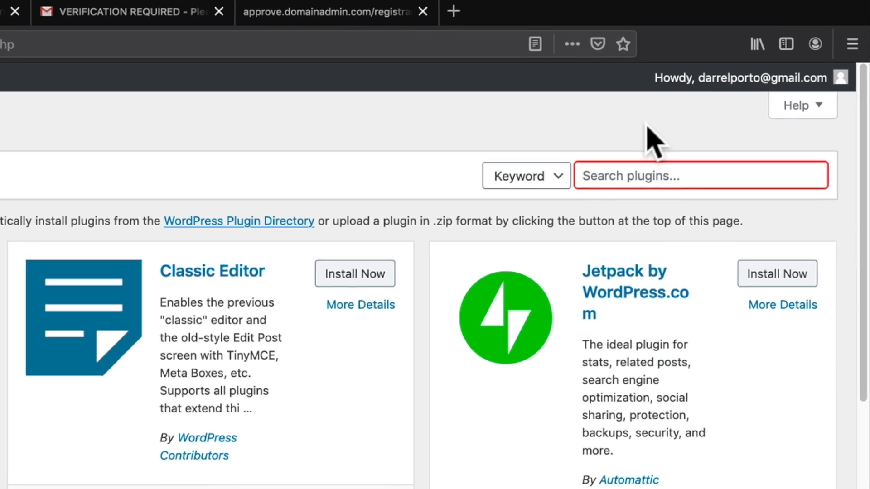
text(really simple ss)
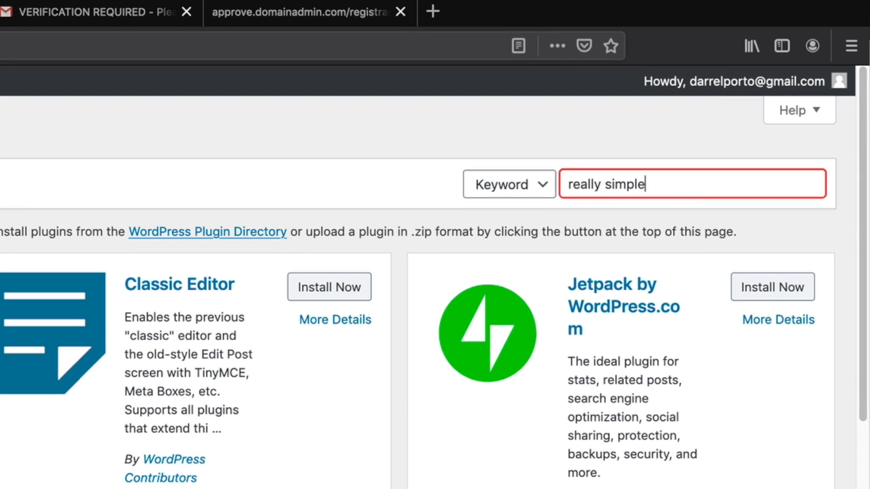
text(l)
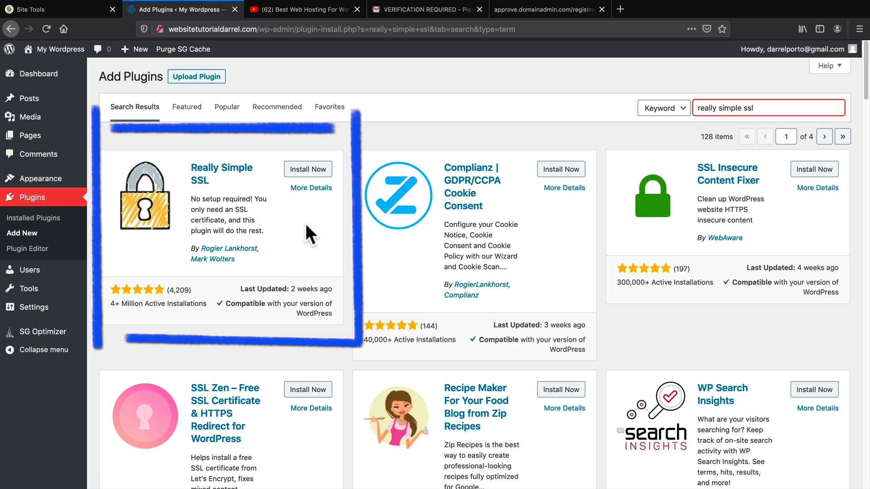
click(314, 169)
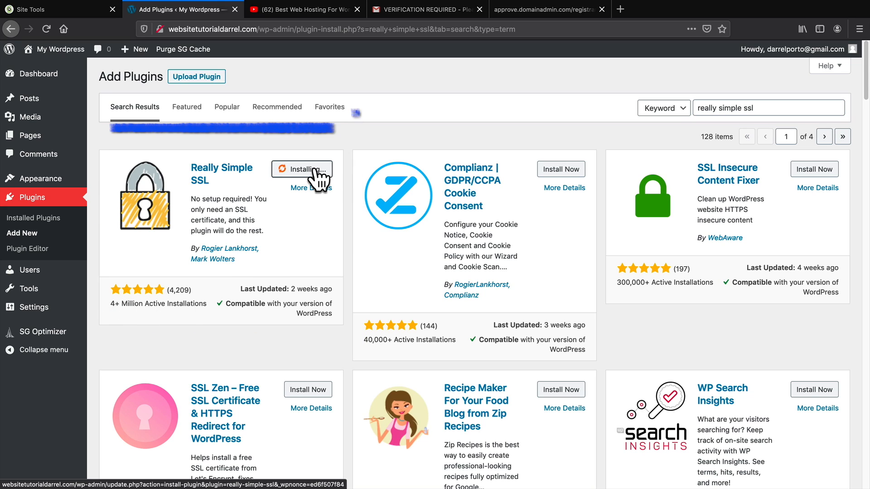
Activate the Really Simple SSL plugin and confirm 'Go ahead, activate SSL!'.
click(320, 171)
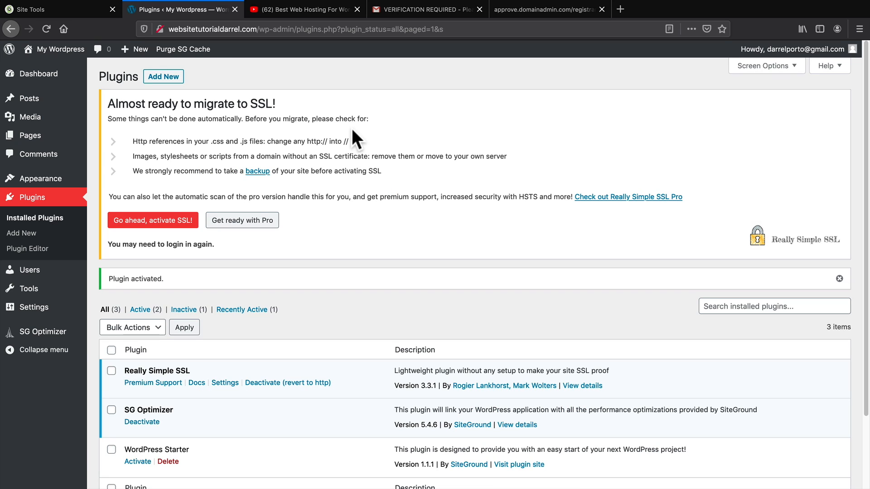
drag(118, 103, 256, 103)
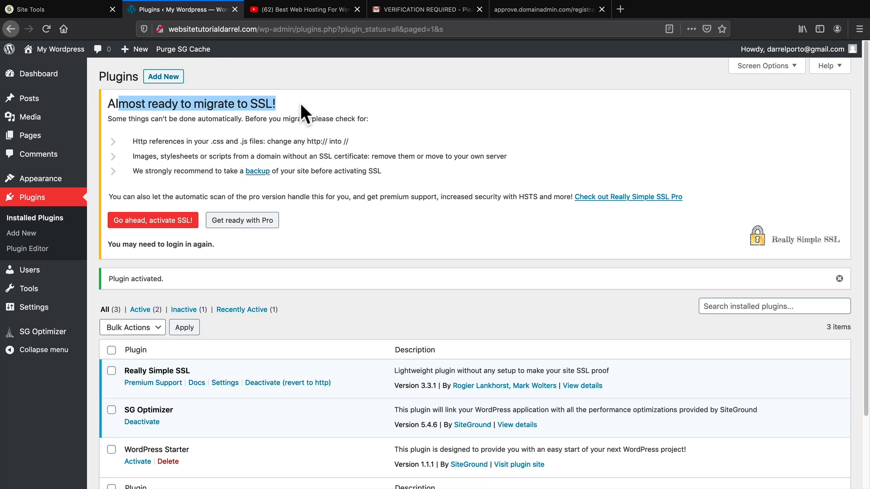
click(323, 105)
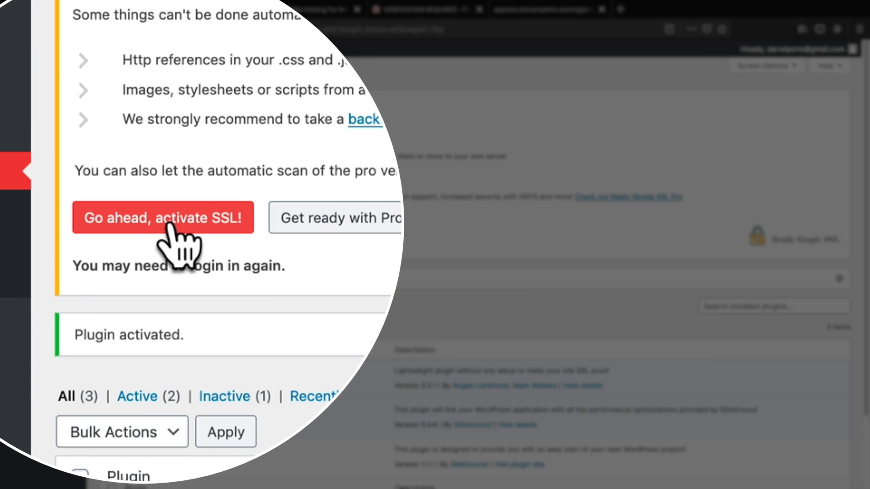
click(168, 218)
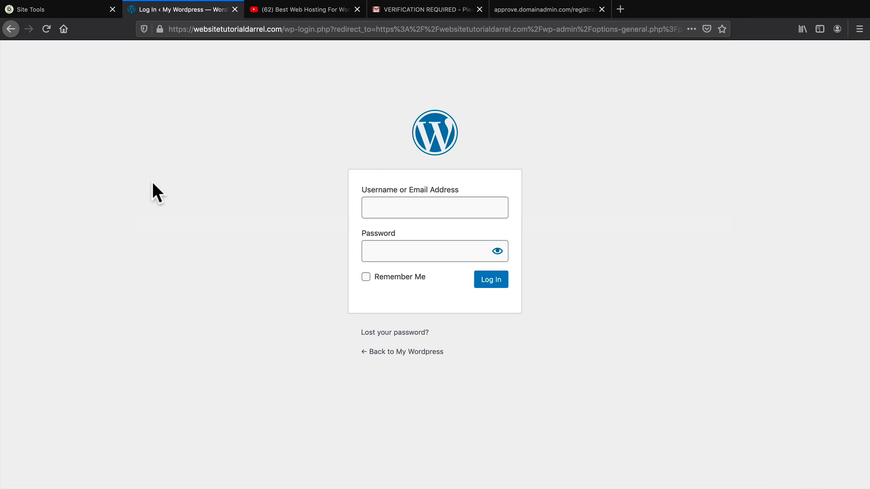
Check the connection padlock and change the login page address to /wp-admin.
click(159, 30)
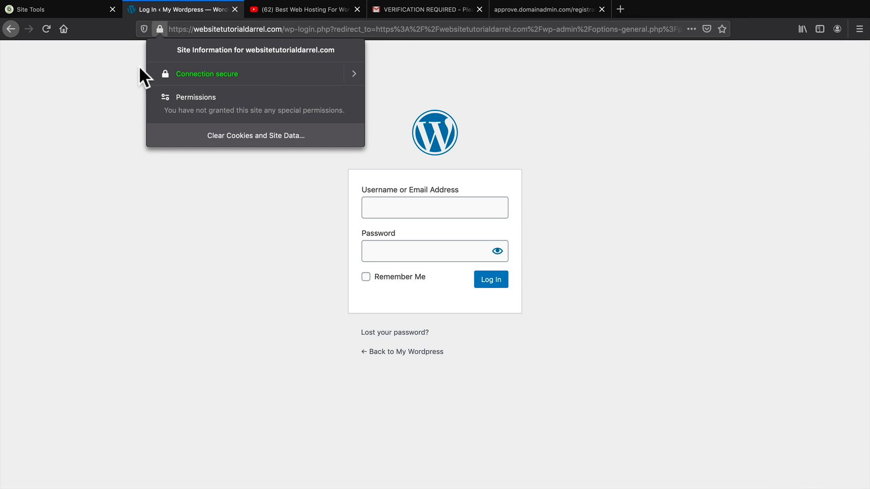
click(107, 116)
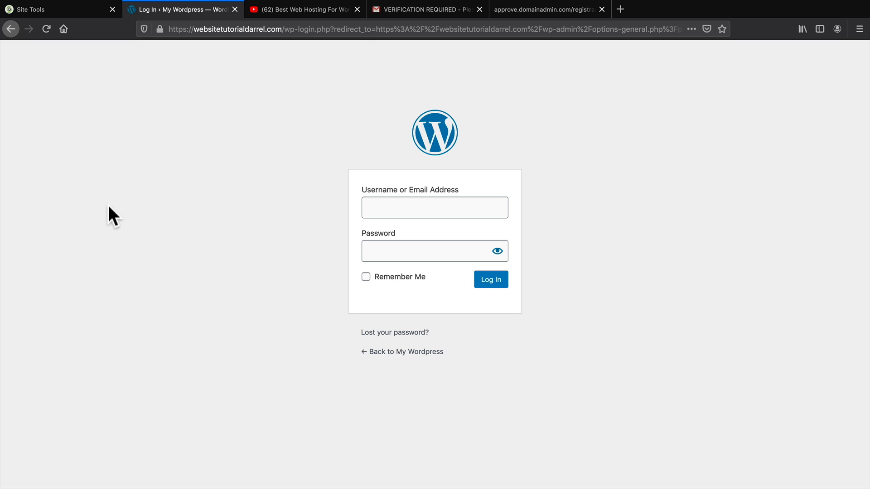
click(225, 29)
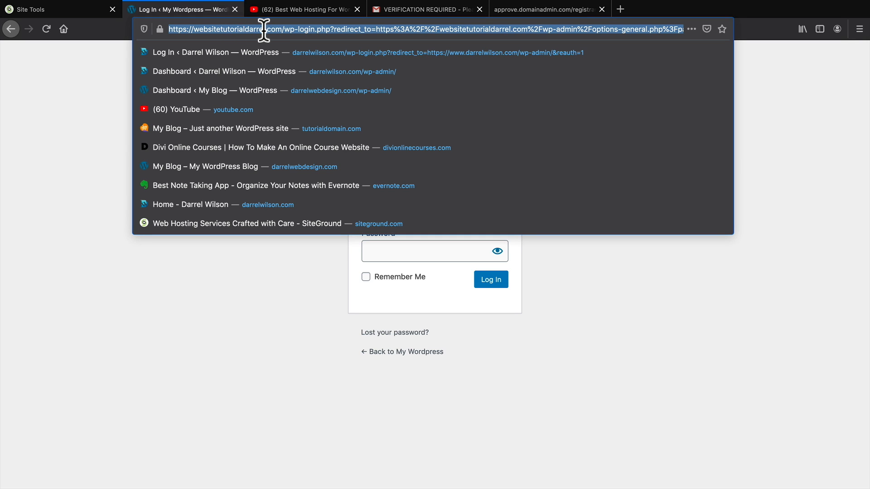
click(295, 29)
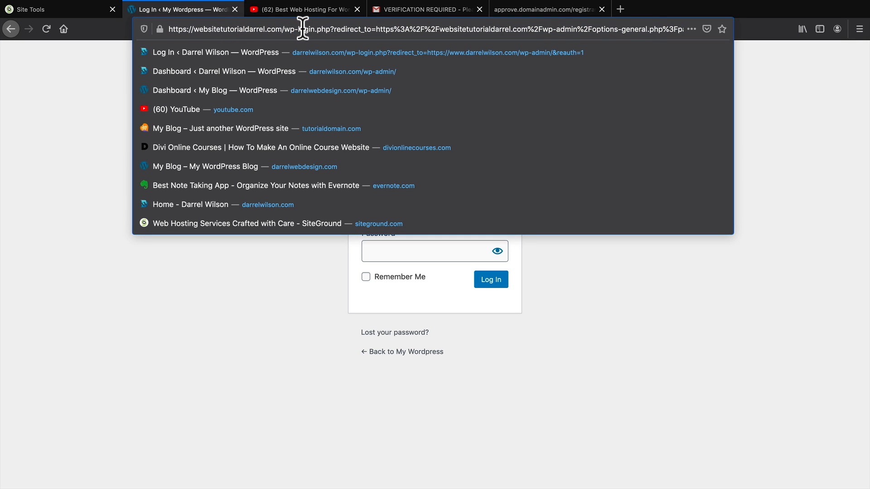
drag(284, 29, 681, 31)
key(BackSpace)
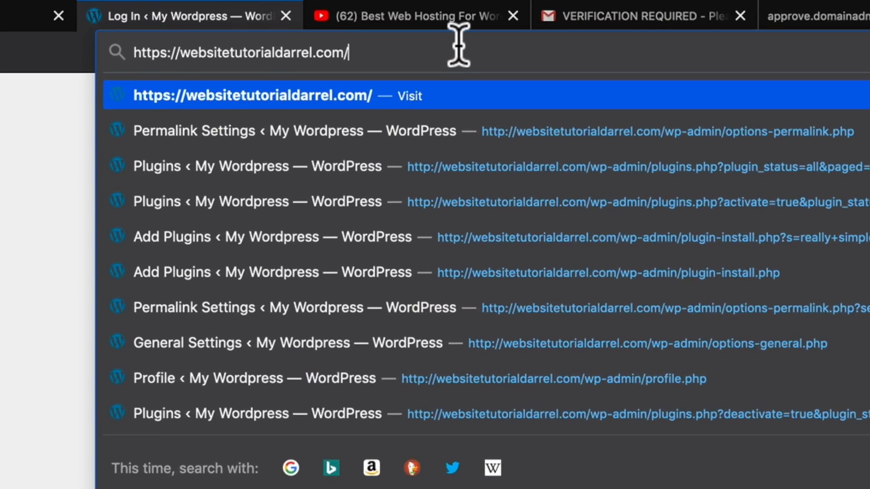
key(super+z)
text(-admin/)
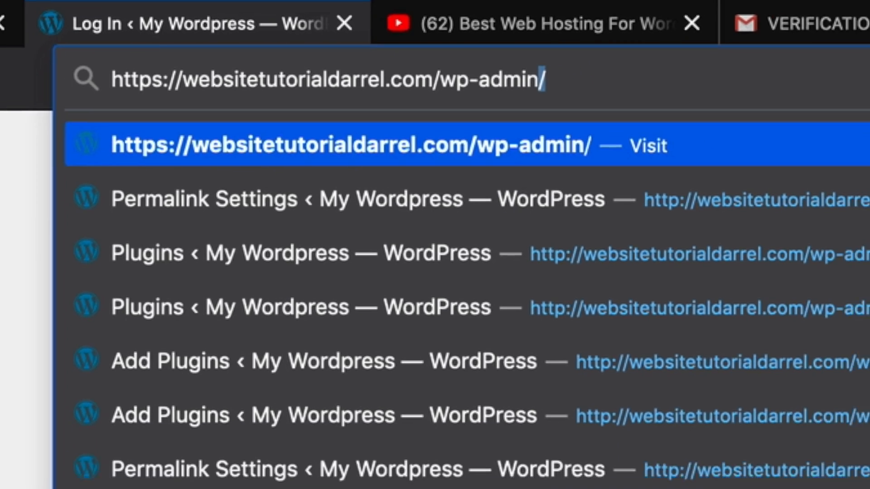
key(Return)
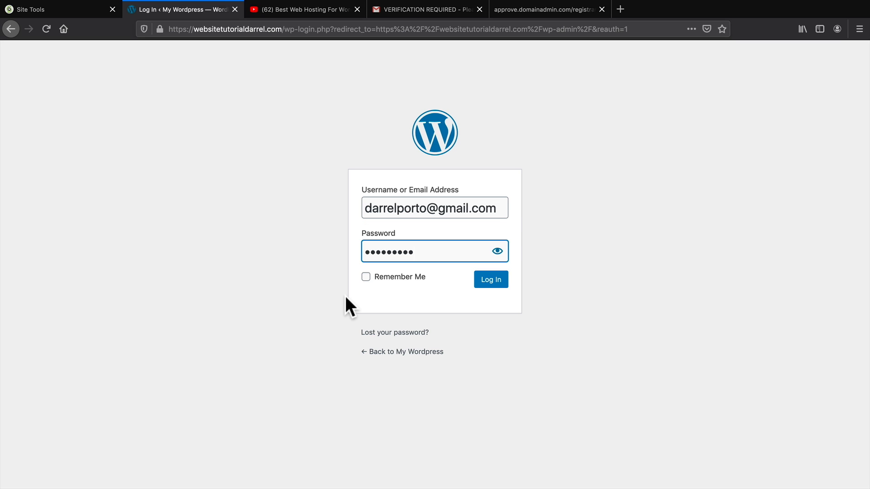
Log in with Remember Me ticked, confirm the secure connection, and dismiss the SSL activated notice.
click(365, 277)
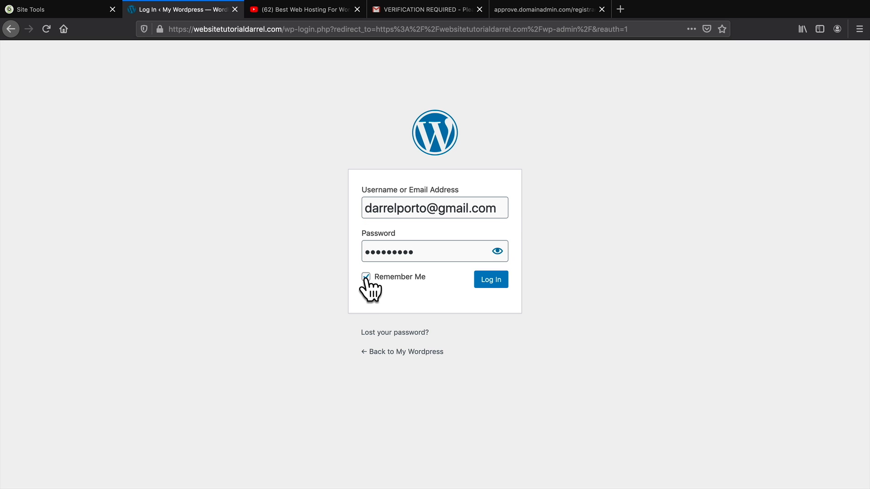
click(485, 280)
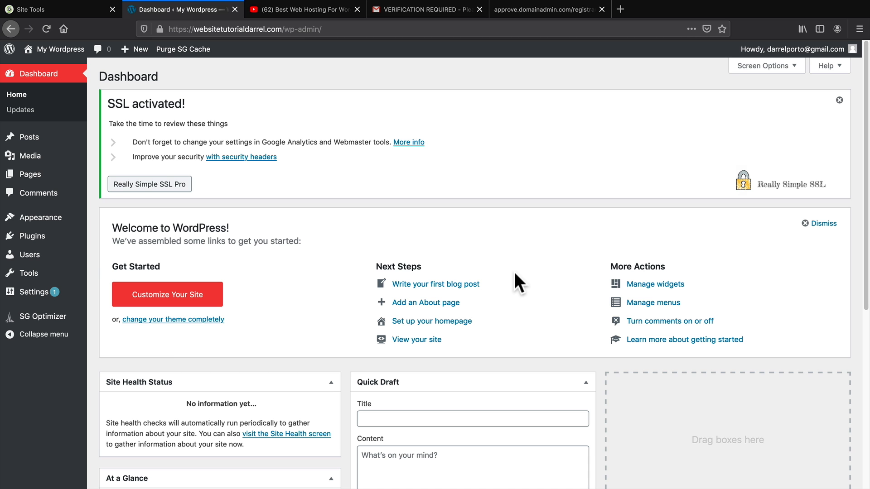
click(160, 29)
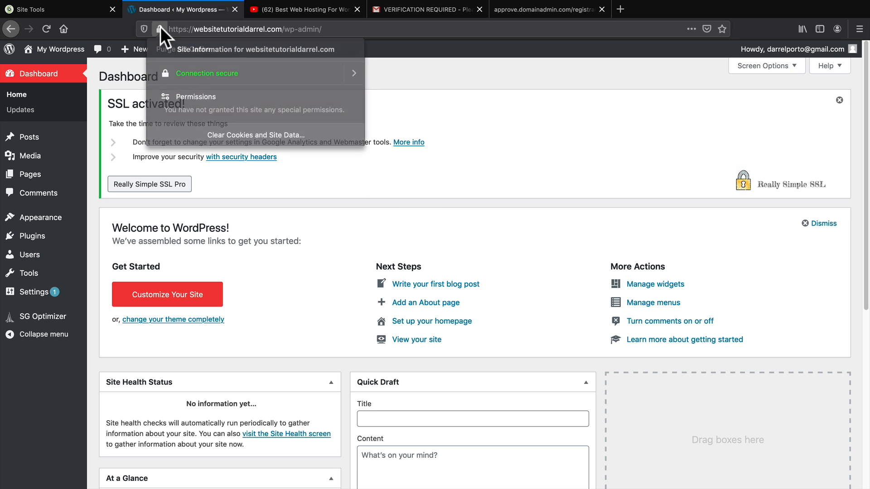
click(160, 28)
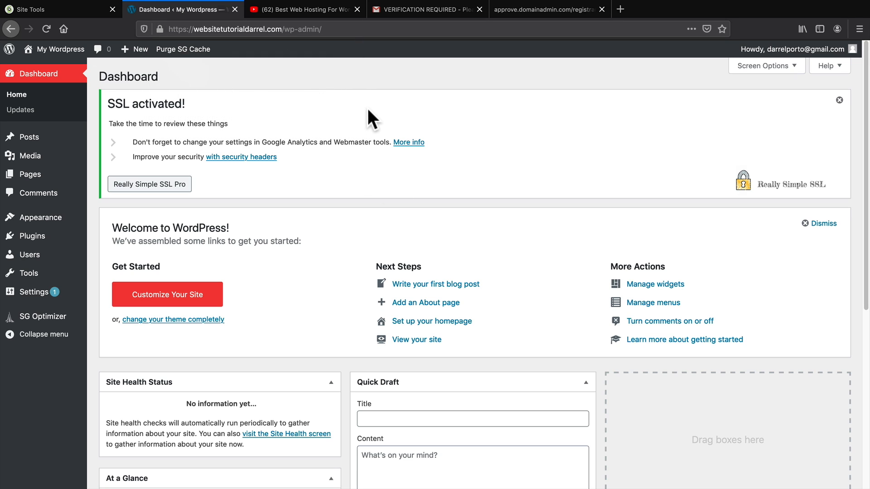
click(839, 100)
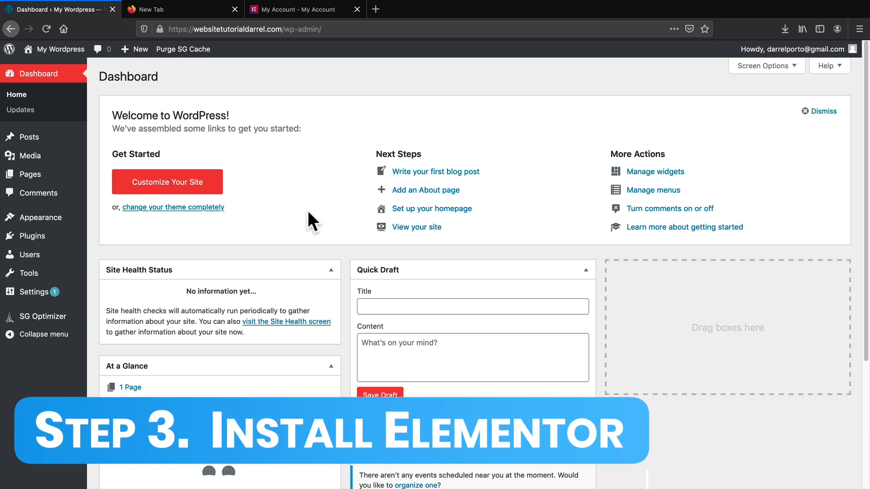
Load darrelwilson.com/elementor in the new tab and scroll to the pricing plans.
click(199, 11)
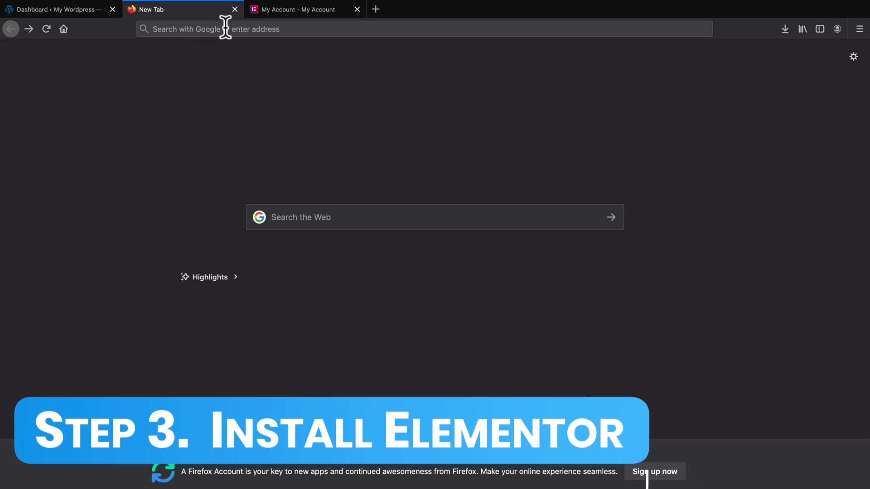
click(225, 28)
text(darrelwi)
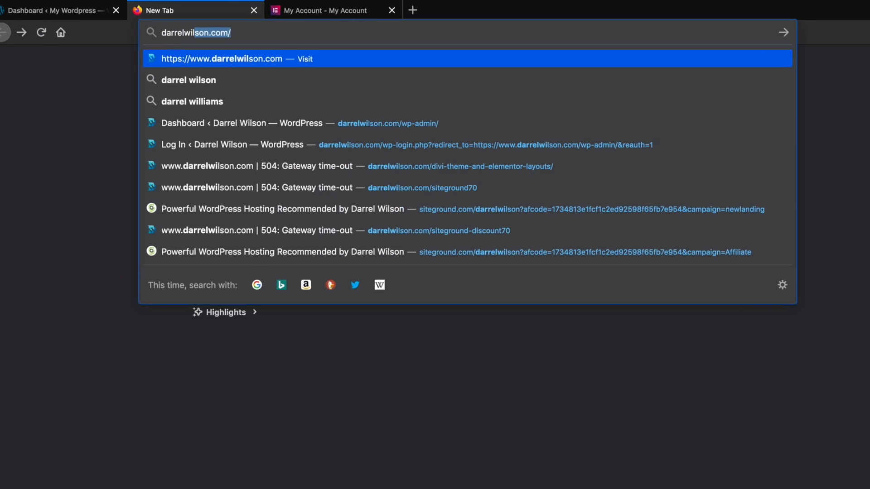
text(lson.com/elem)
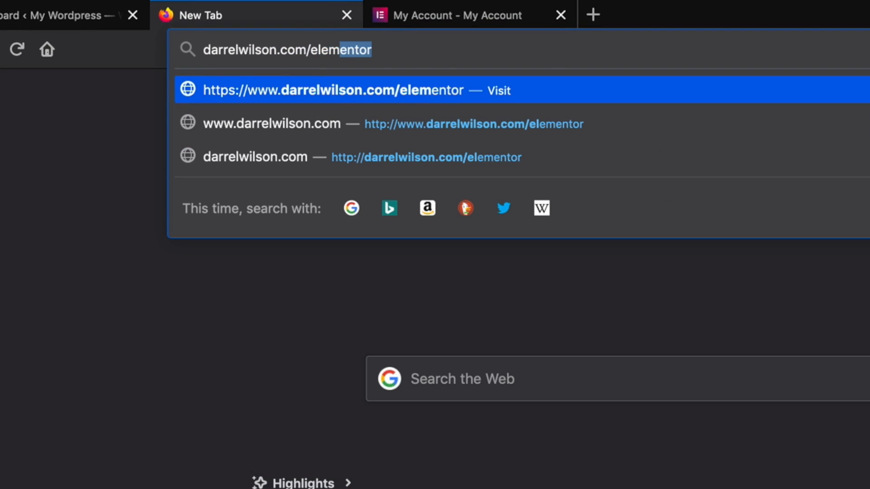
text(entor)
key(Return)
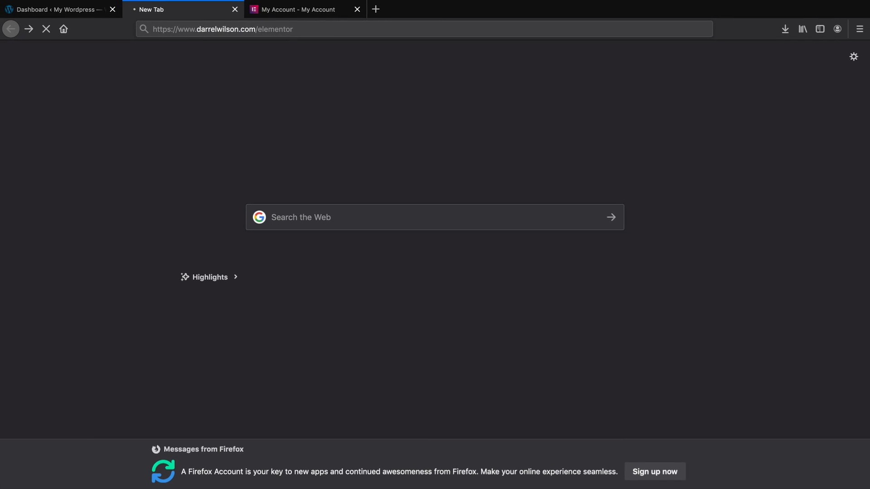
middle_click(756, 278)
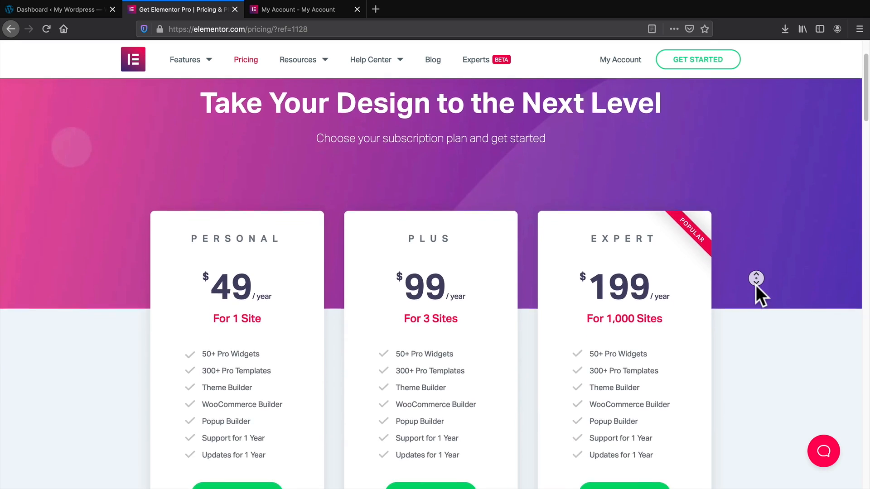
middle_click(756, 284)
scroll(755, 285, down, 1)
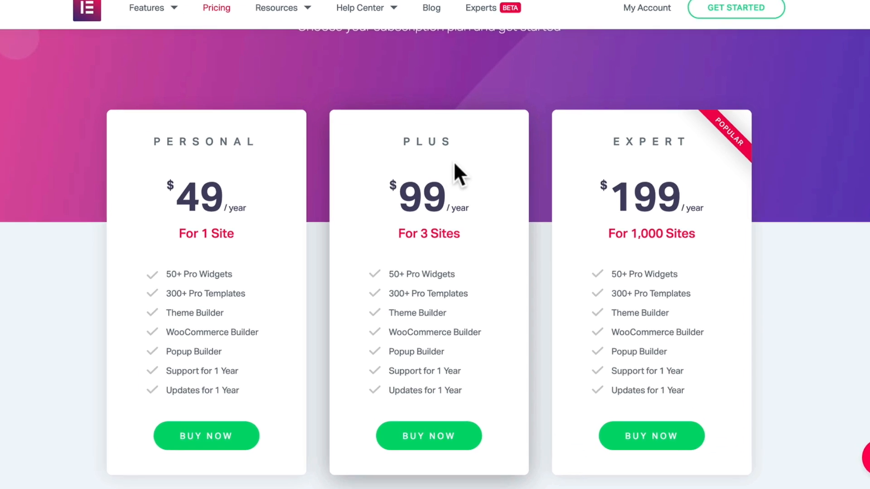
Compare the PLUS and Expert plans and buy the Expert plan for 1,000 sites.
double_click(413, 176)
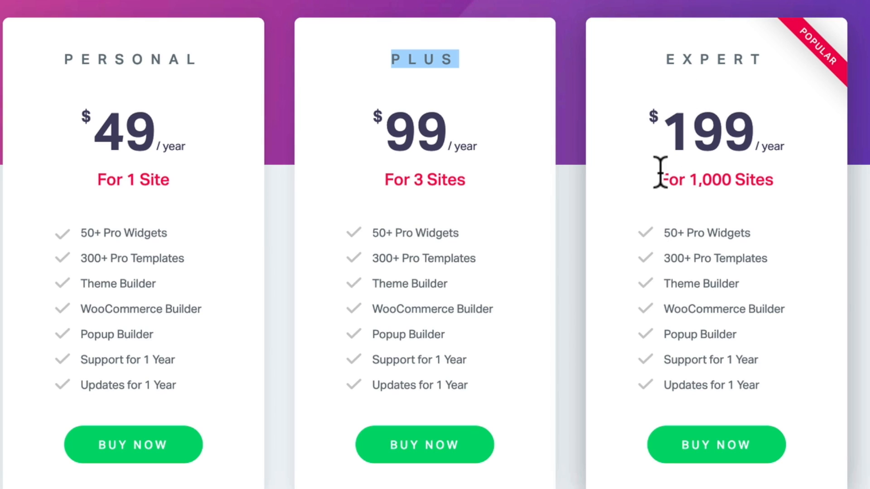
drag(660, 172, 784, 175)
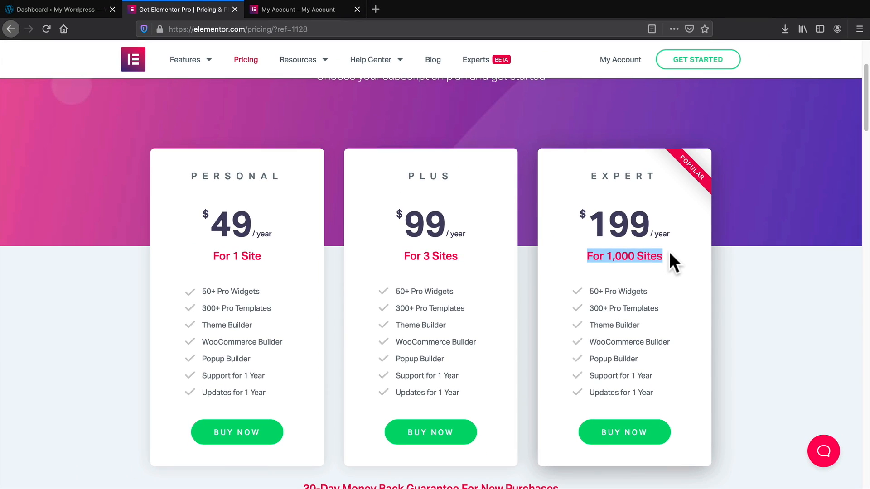
click(624, 432)
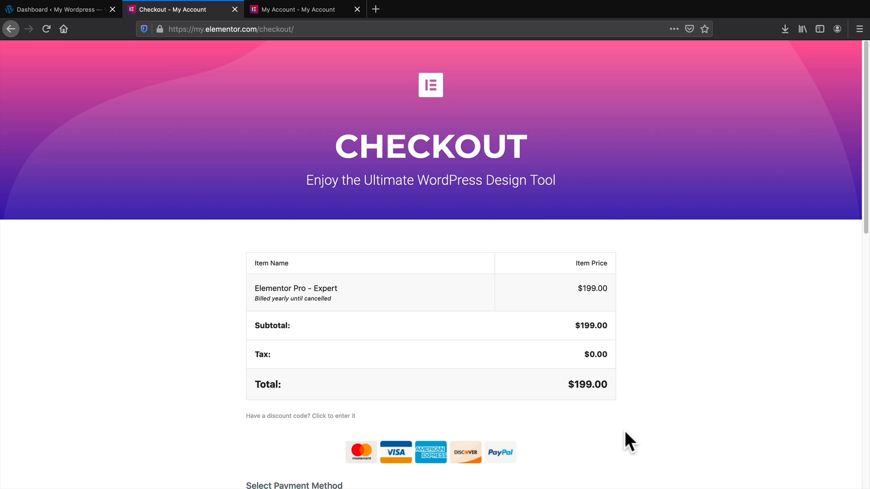
middle_click(624, 432)
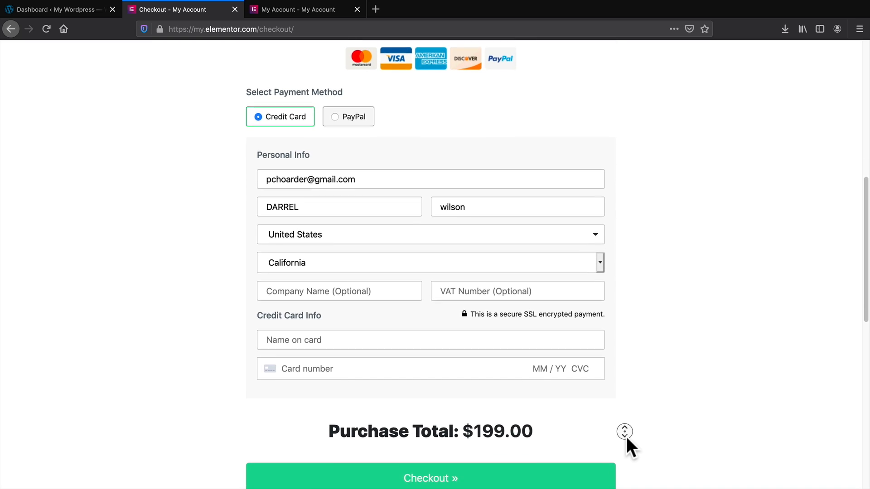
Scroll down the Expert plan checkout to the payment fields and $199.00 total.
middle_click(626, 436)
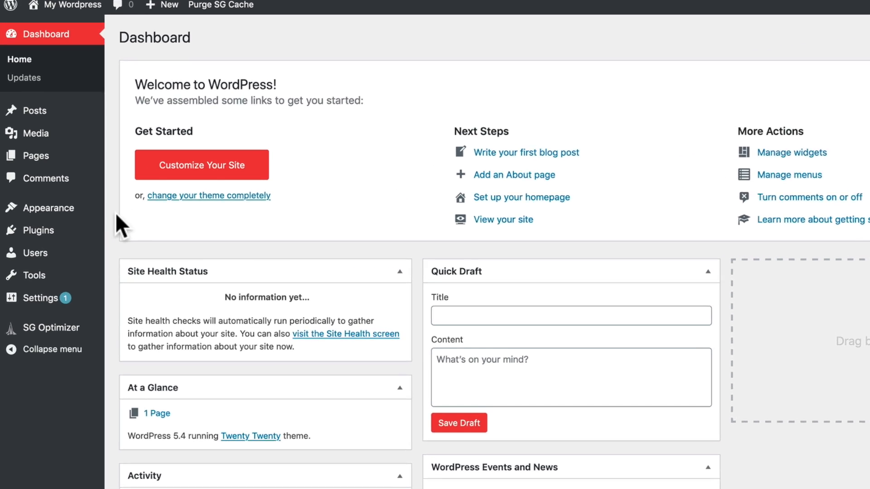
Upload elementor-pro-2.9.3(1).zip via Upload Plugin, install it, and activate Elementor Pro.
mouse_move(63, 233)
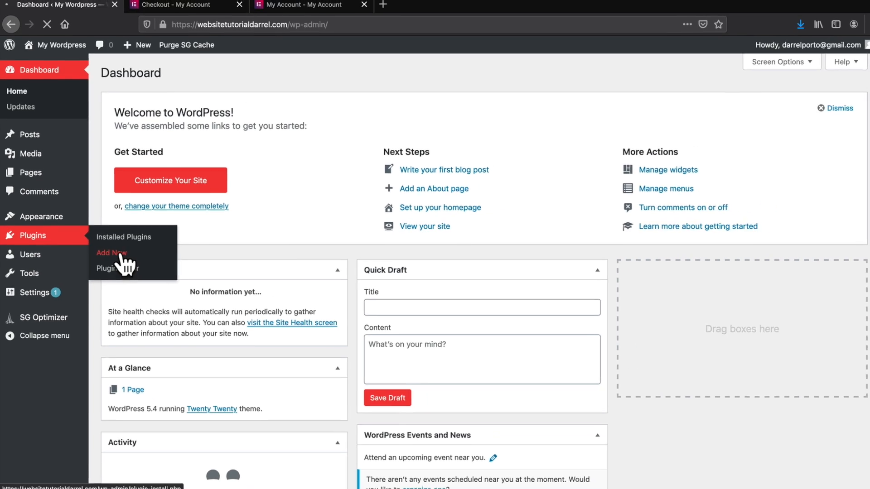
click(199, 247)
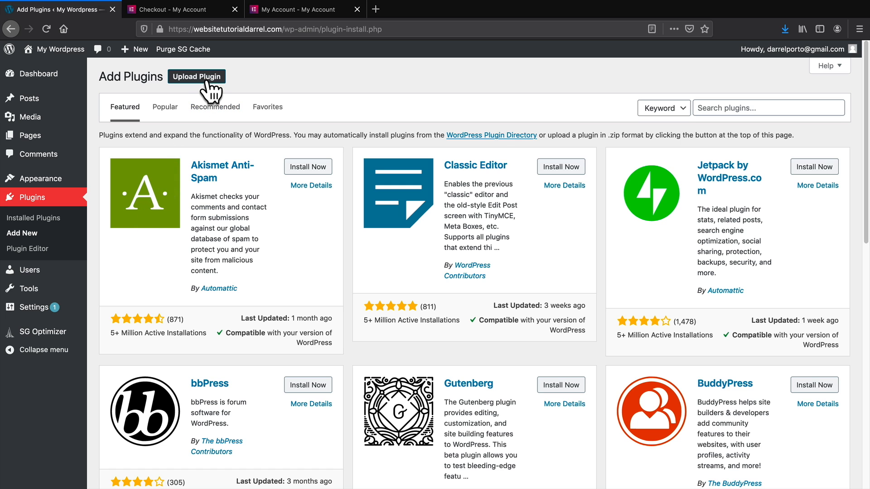
click(206, 81)
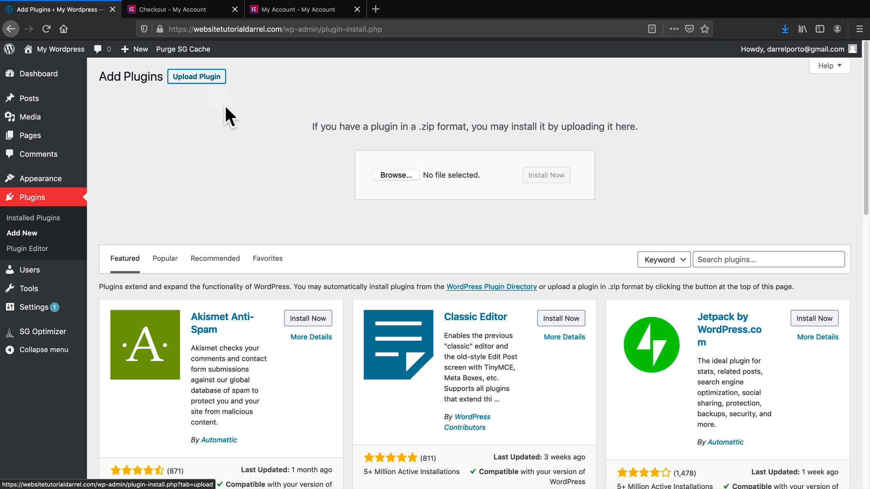
click(392, 177)
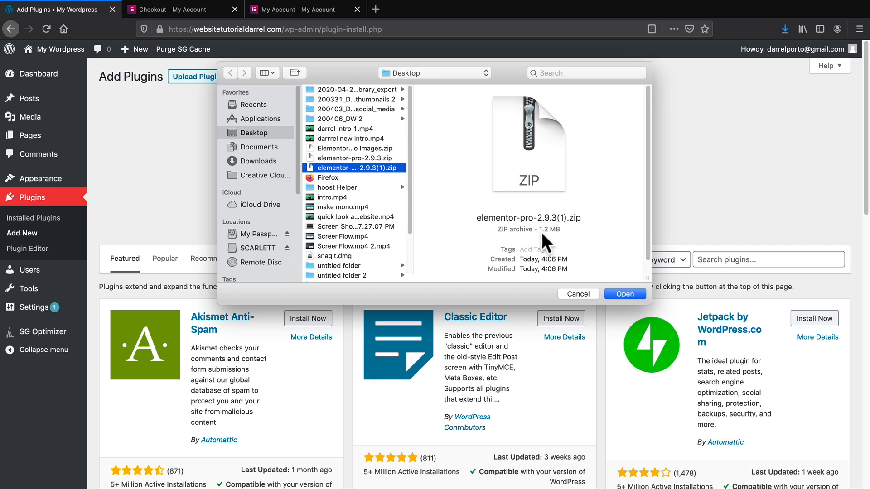
click(625, 294)
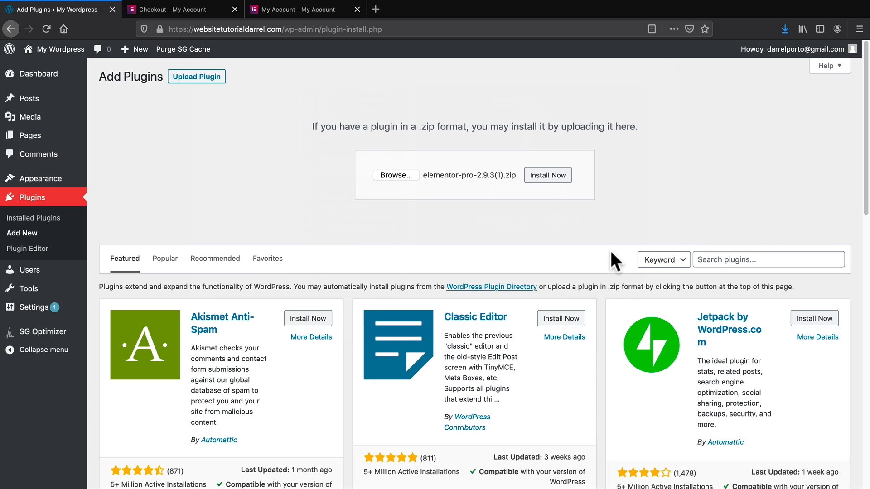
click(549, 176)
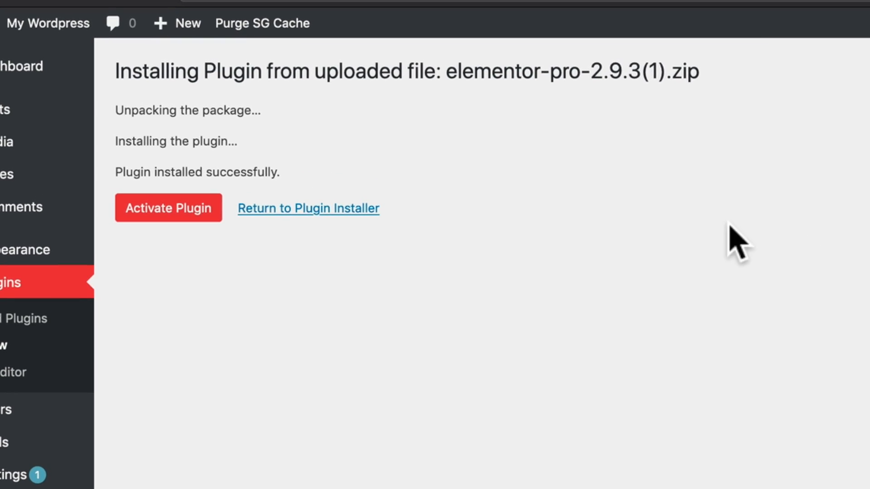
click(188, 211)
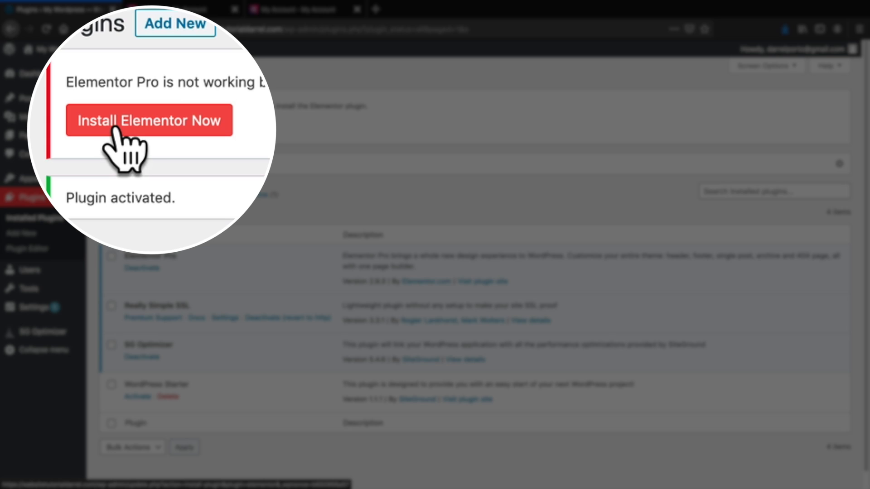
Install and activate the free Elementor plugin, then close its welcome dialog.
click(125, 125)
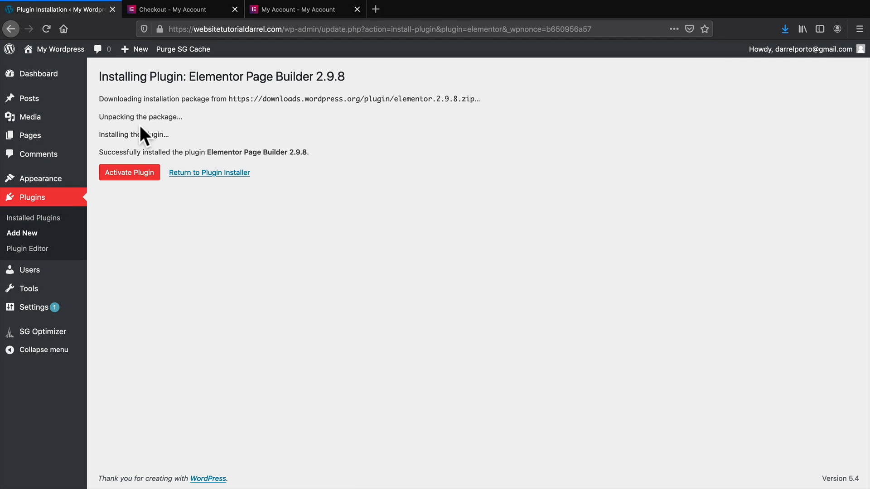
click(131, 175)
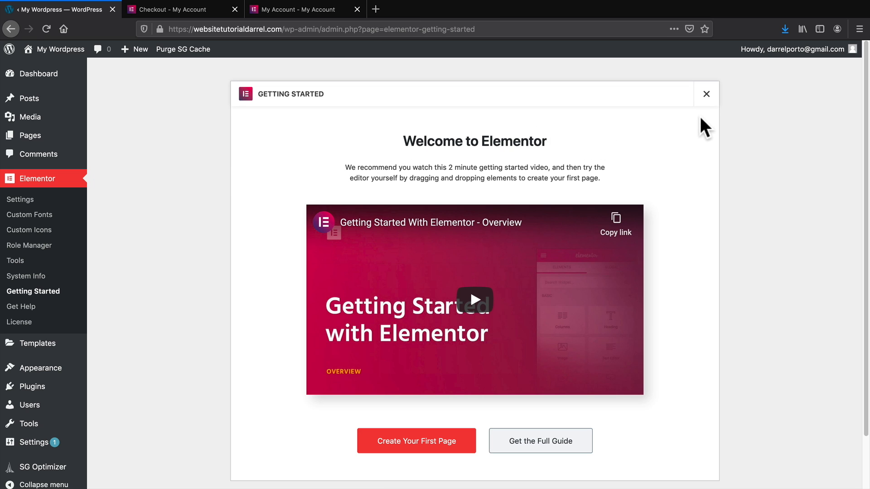
click(706, 97)
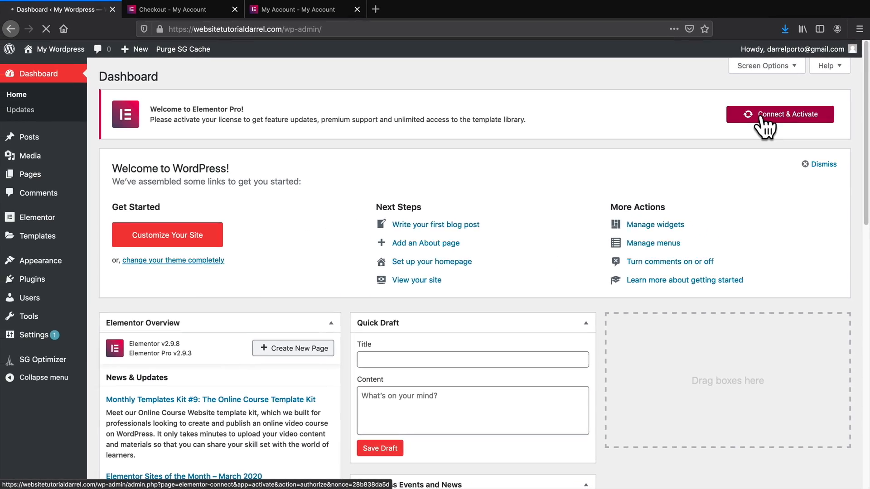
Connect and activate the Elementor Pro Expert license, then go to Plugins > Add New.
click(685, 152)
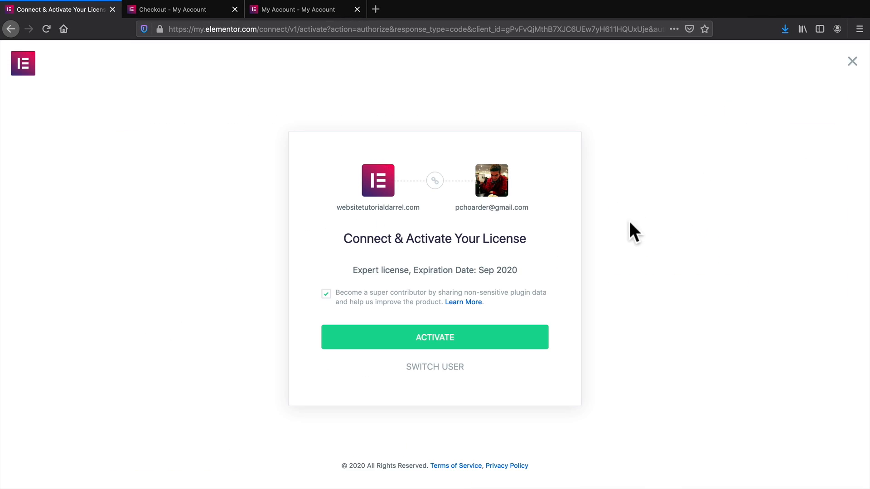
click(450, 339)
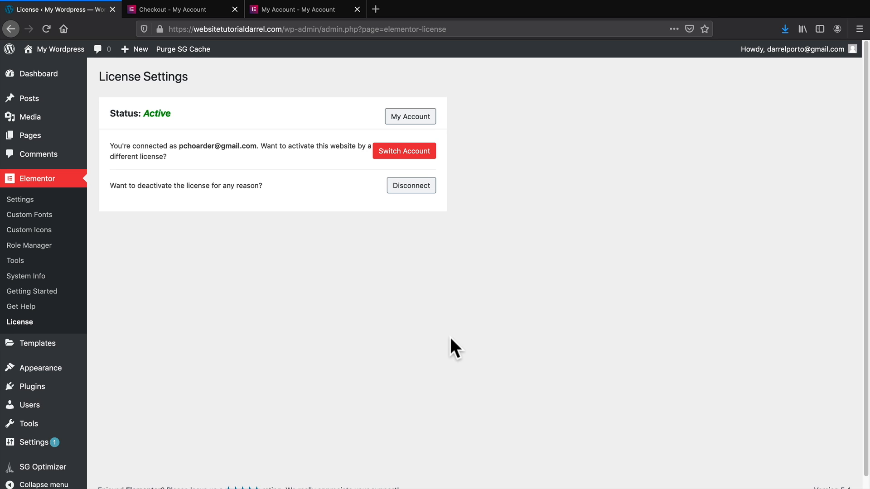
mouse_move(51, 390)
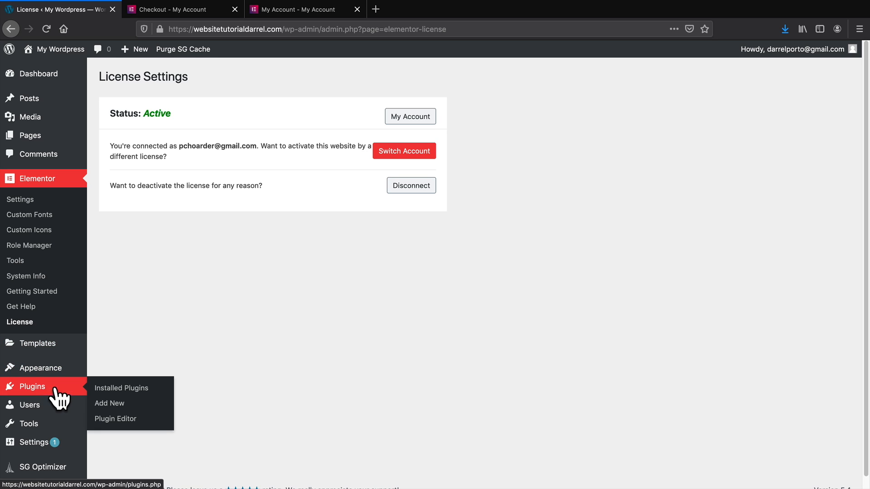
click(110, 405)
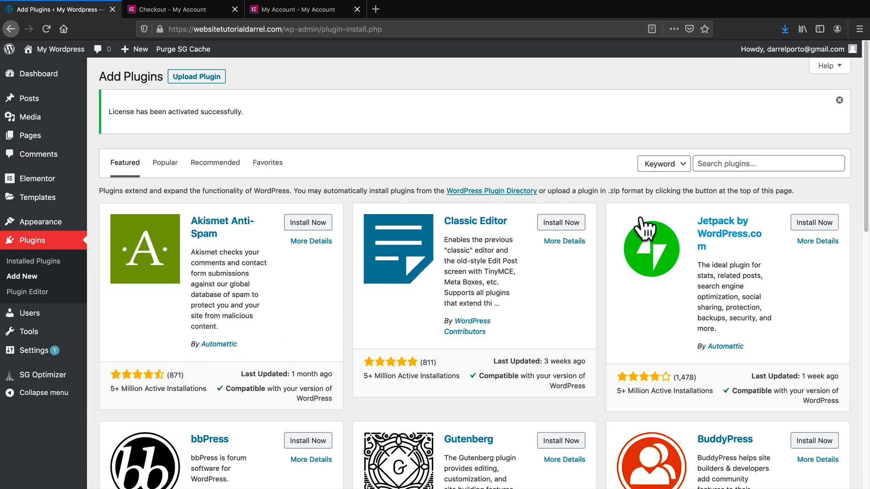
Search for 'envato elements', install and activate Envato Elements 1.1.9, then return to Add New.
click(725, 163)
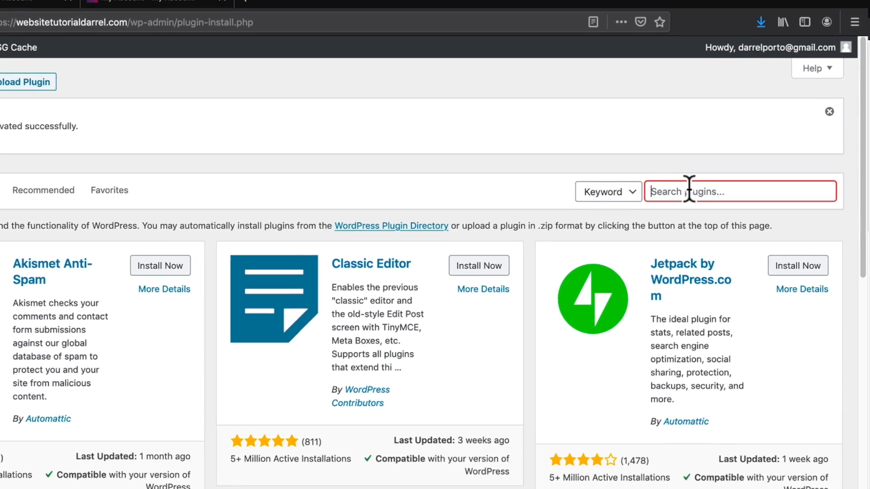
text(envato elements)
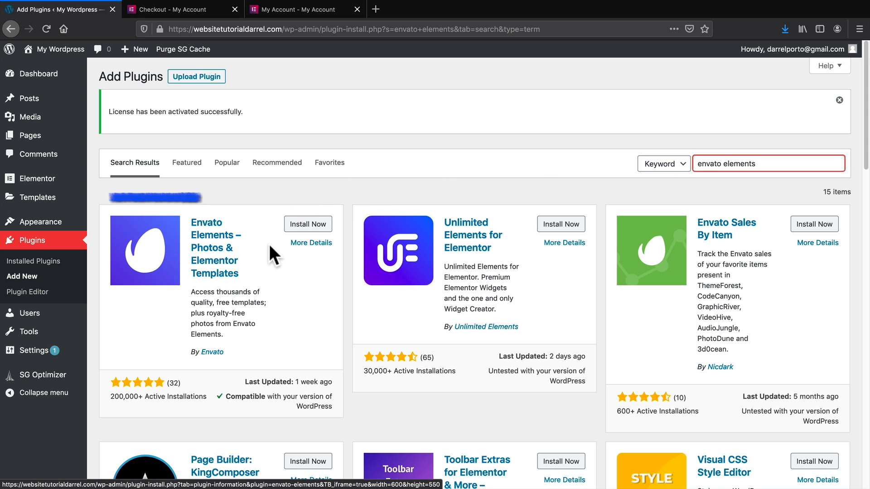
click(306, 224)
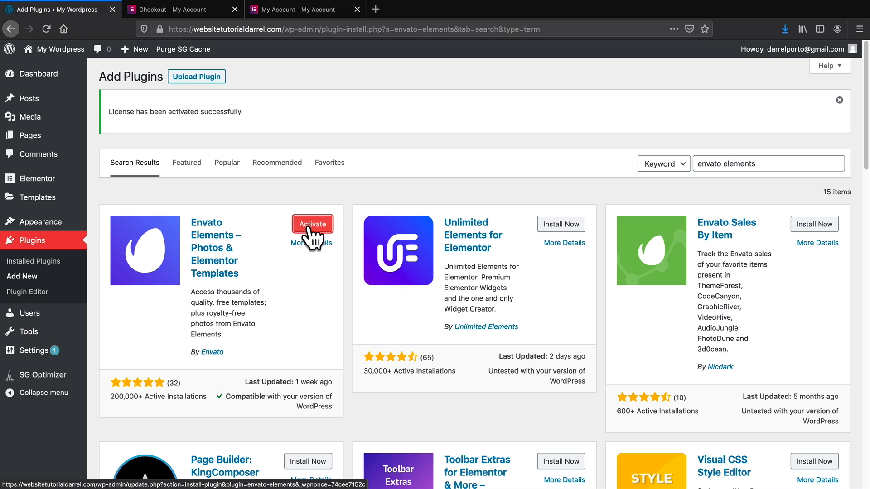
click(312, 225)
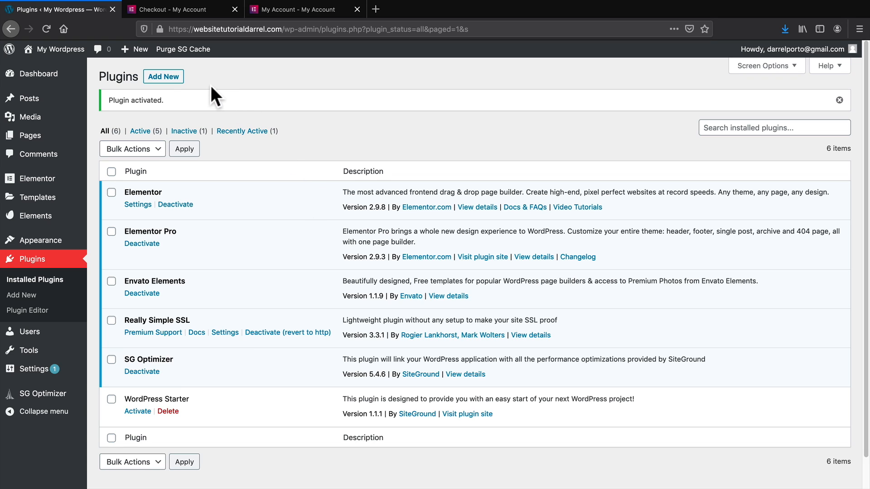
click(164, 77)
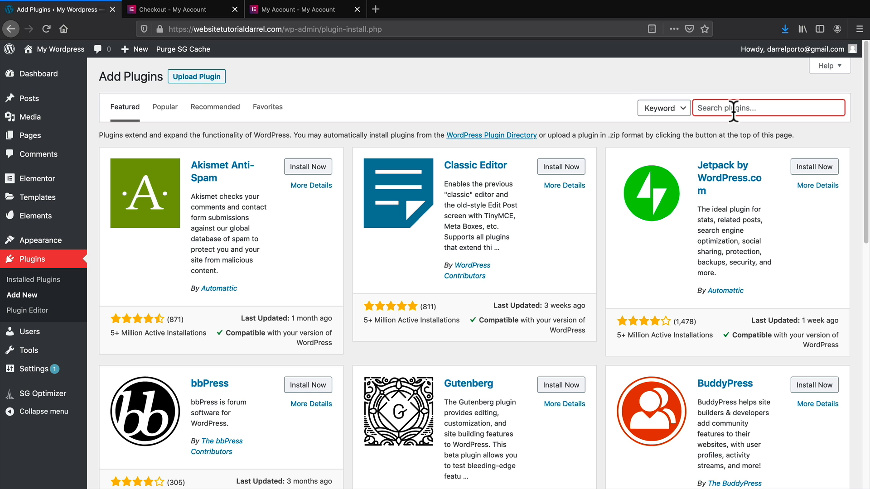
Search for 'piotnet' and install and activate Piotnet Addons For Elementor.
text(pio)
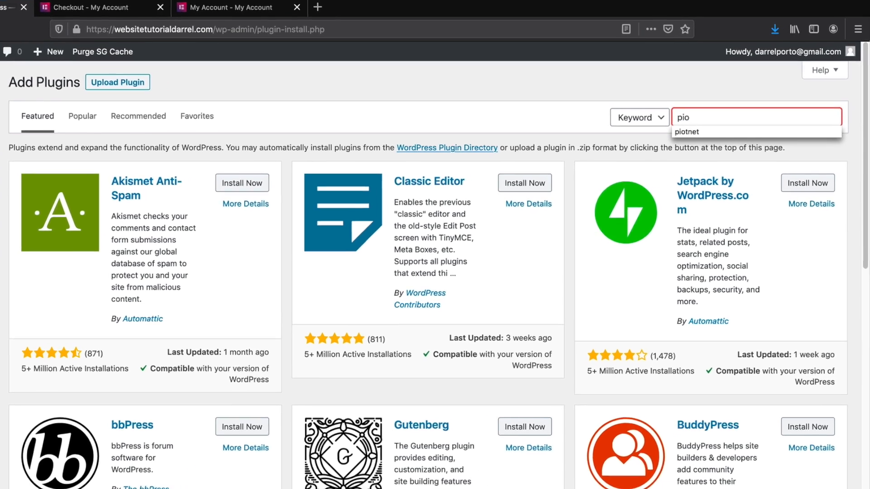
text(tnet)
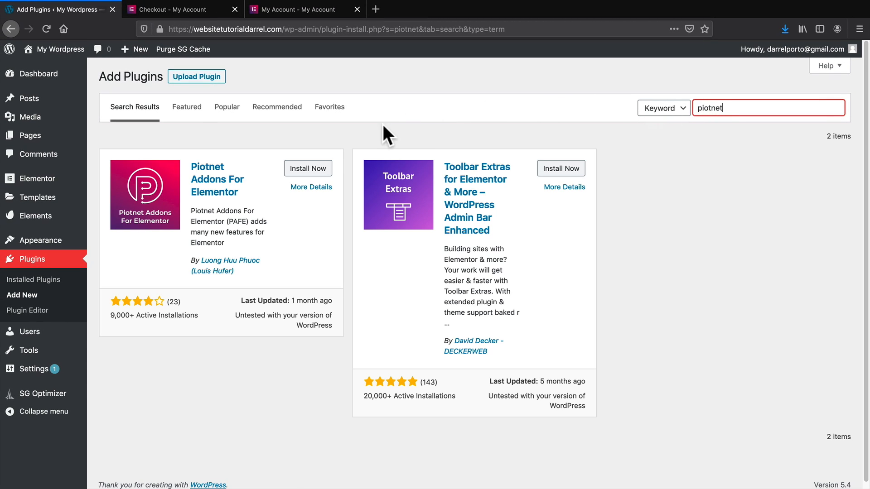
click(306, 169)
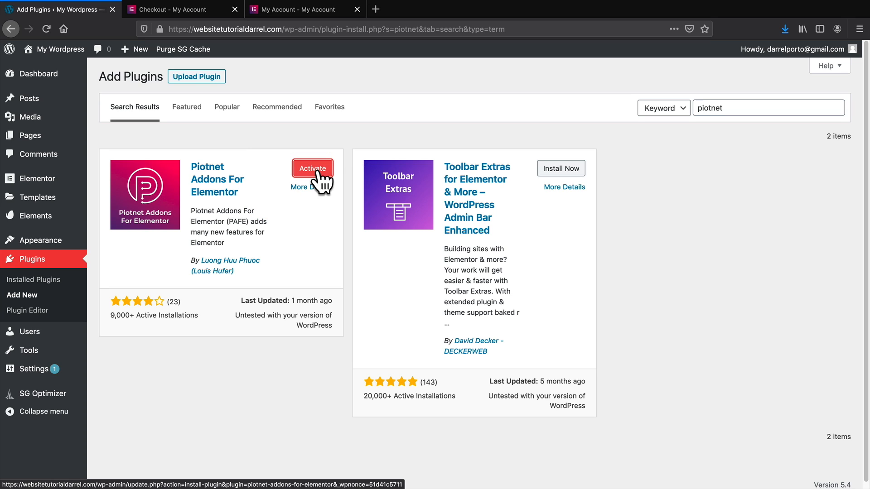
click(318, 172)
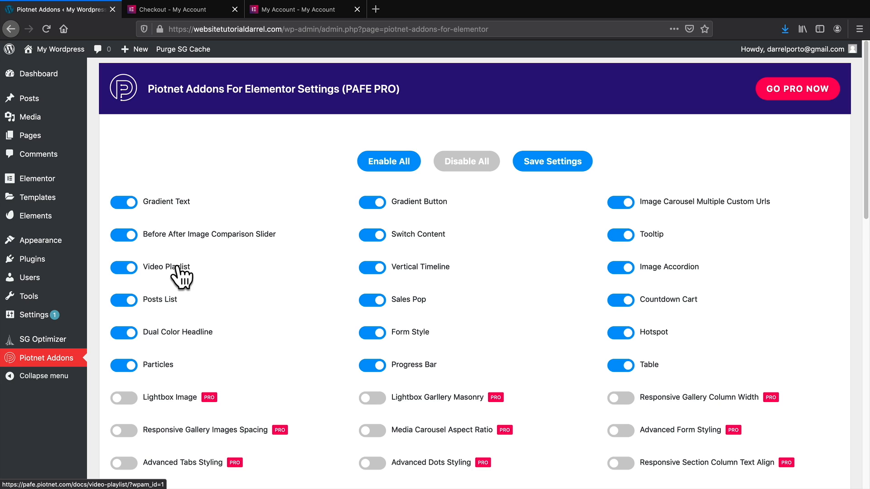
Accept the Envato Elements terms and register it, then go to Appearance > Themes.
click(50, 217)
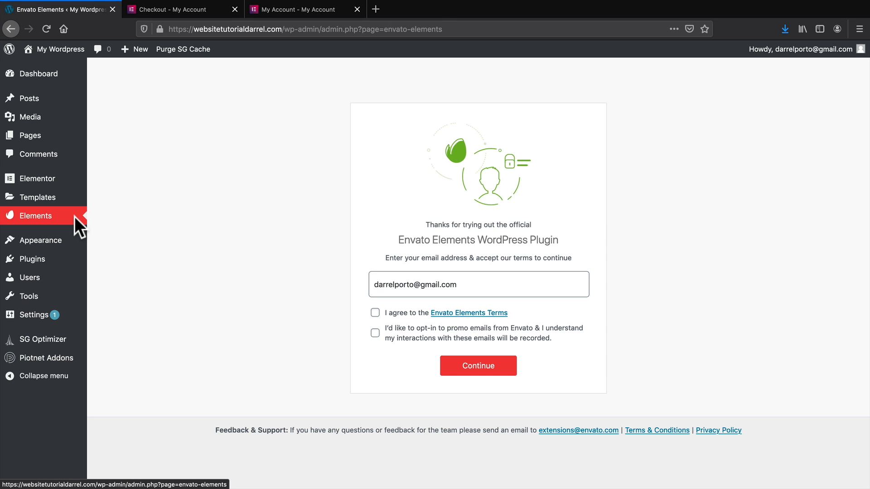
click(375, 313)
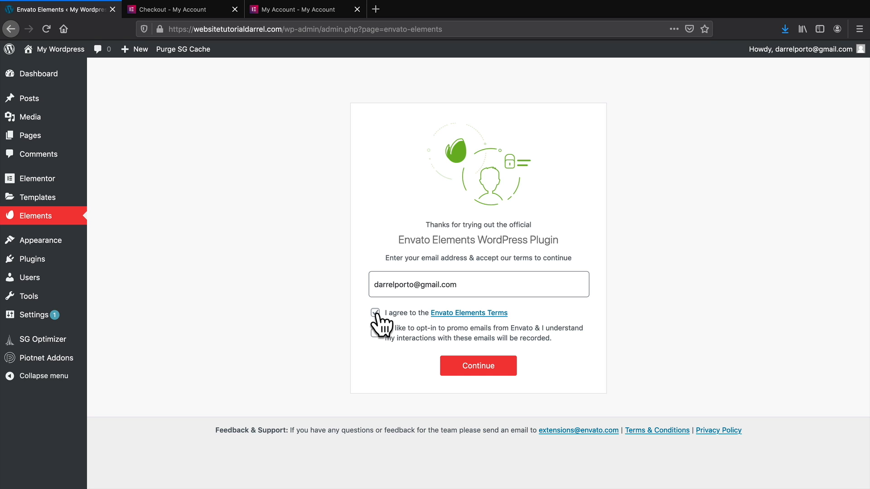
click(481, 367)
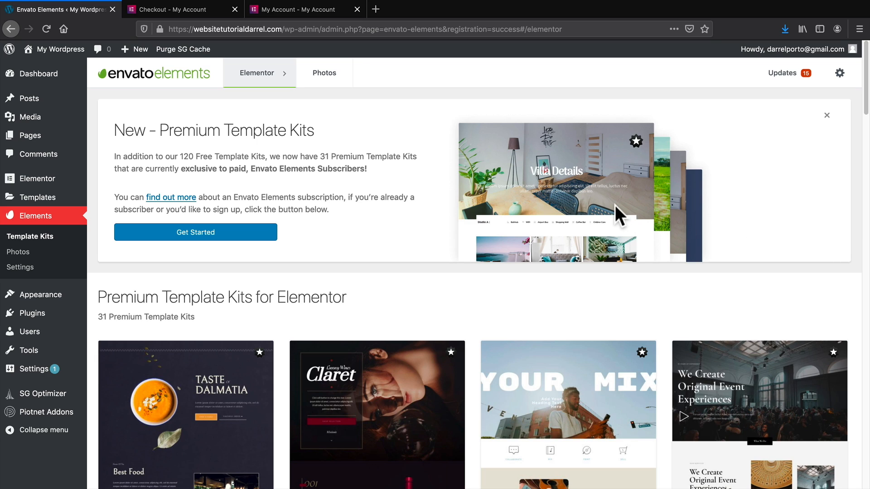
mouse_move(60, 294)
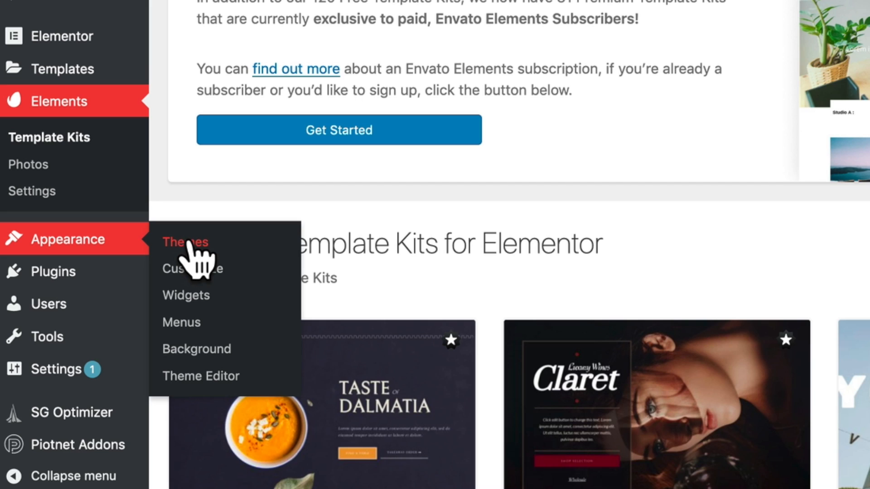
click(187, 244)
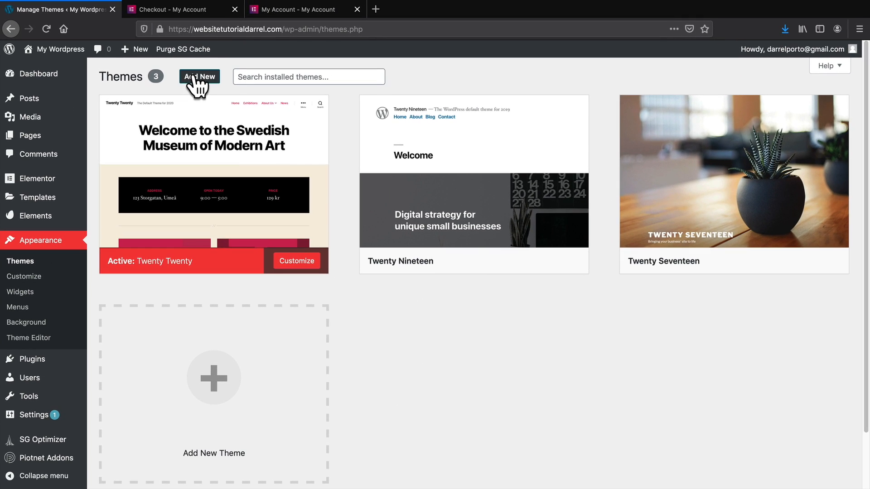
Browse the Popular themes on Add Themes until the Neve card is in view.
click(197, 79)
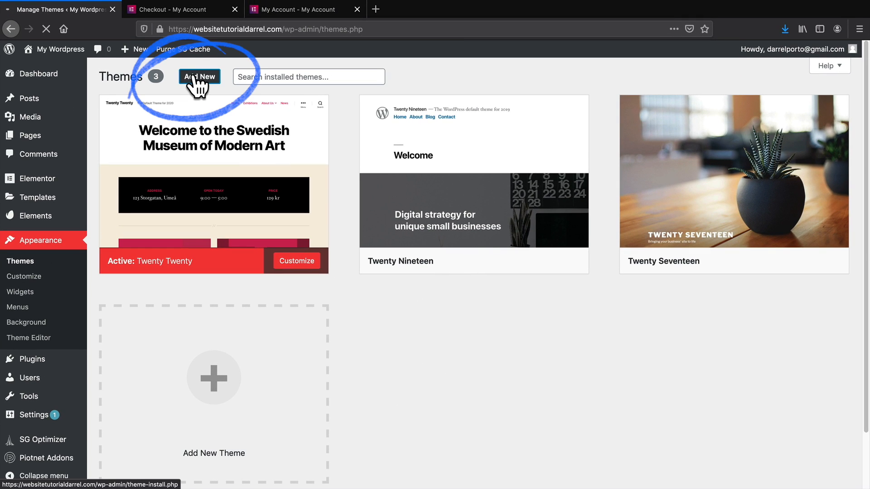
middle_click(841, 127)
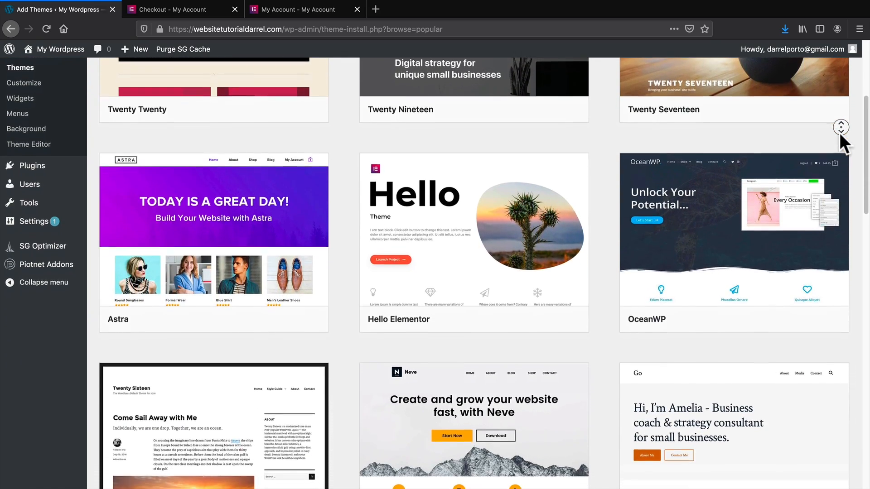
middle_click(838, 132)
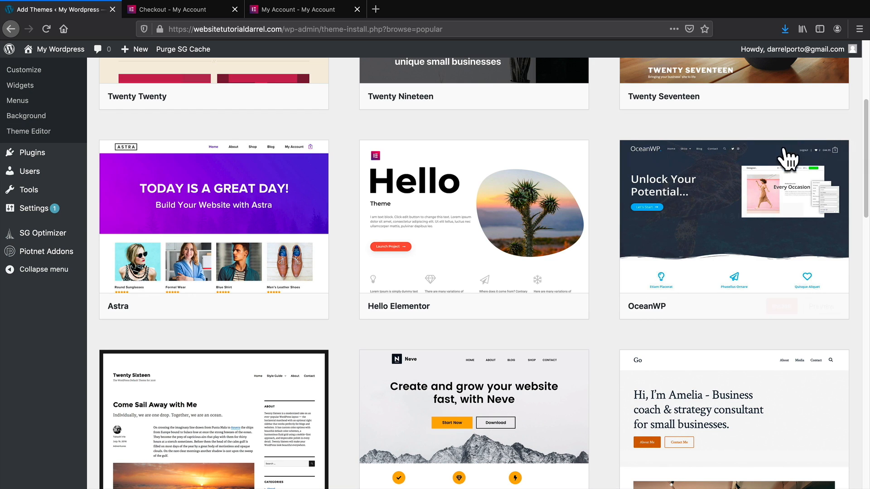
mouse_move(763, 199)
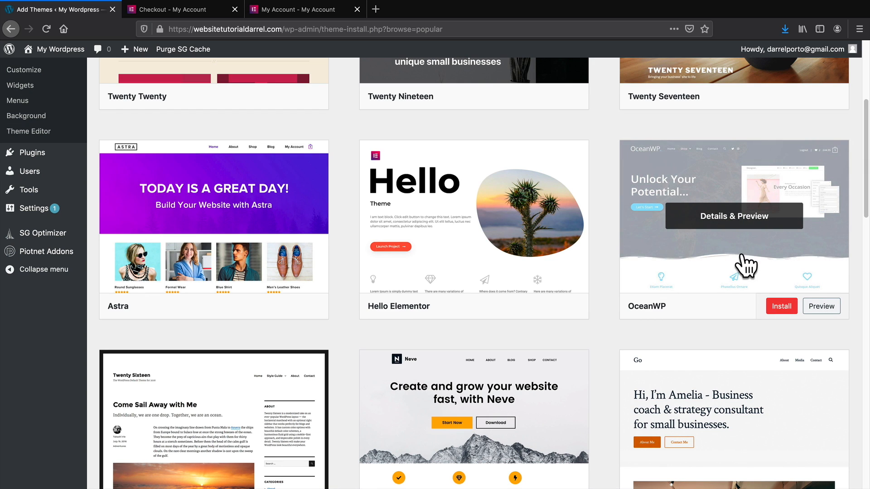
scroll(690, 265, down, 1)
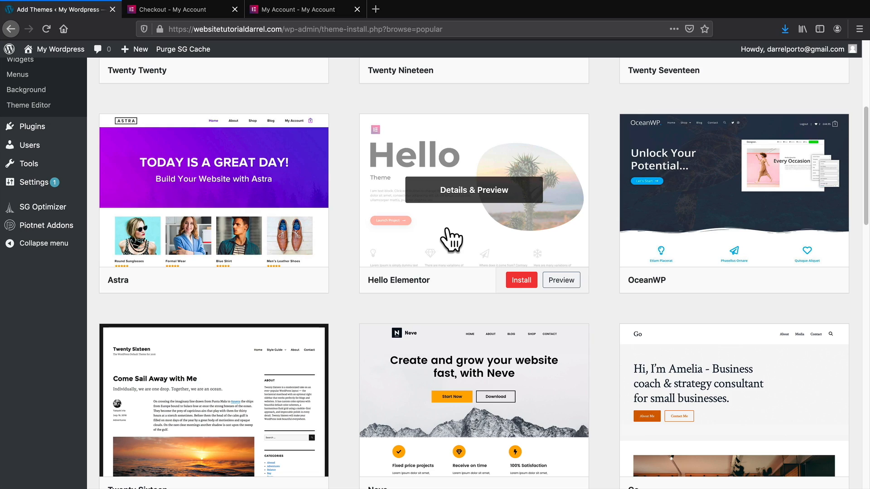
scroll(662, 237, down, 1)
scroll(662, 238, down, 2)
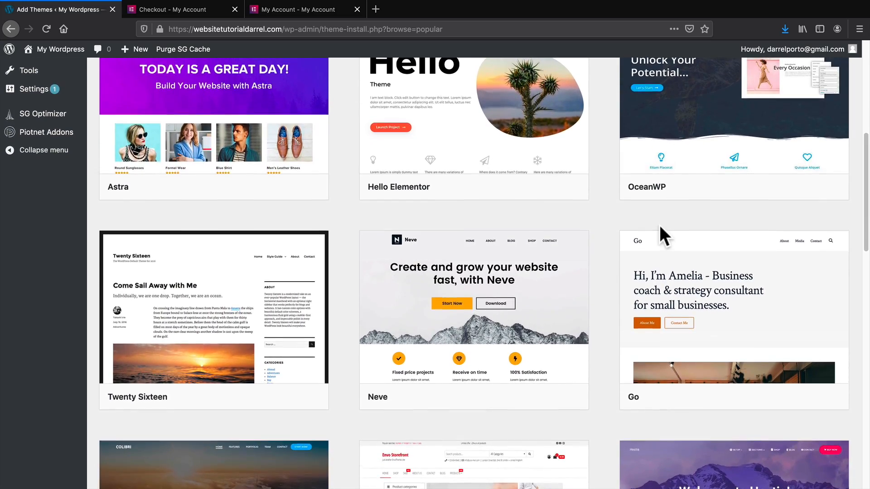
scroll(660, 227, up, 2)
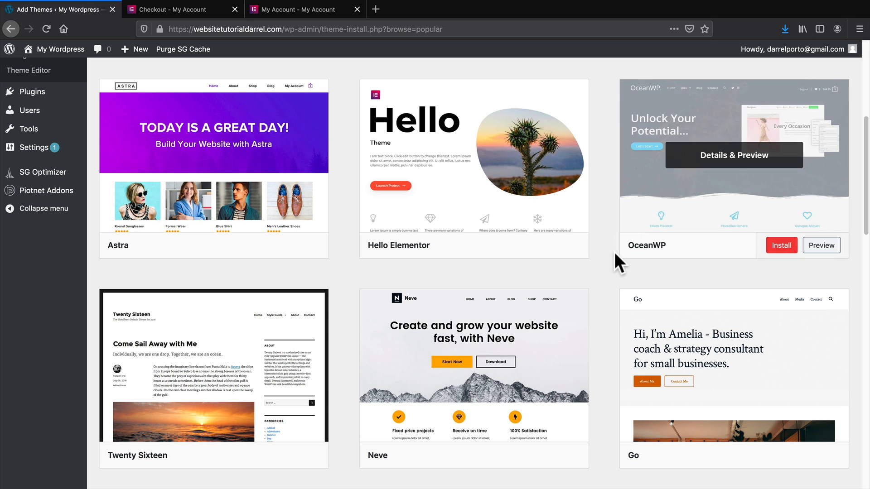
scroll(614, 252, down, 2)
scroll(614, 252, down, 2)
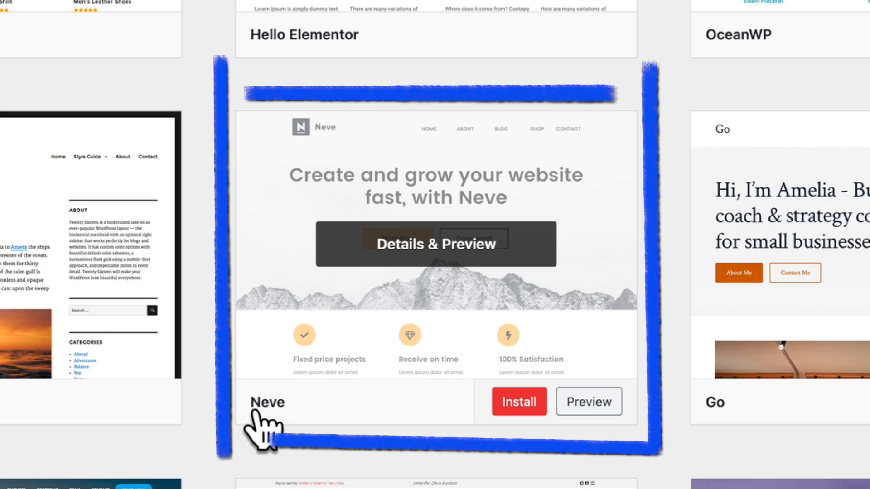
Install the Neve theme and activate it once installation finishes.
click(521, 403)
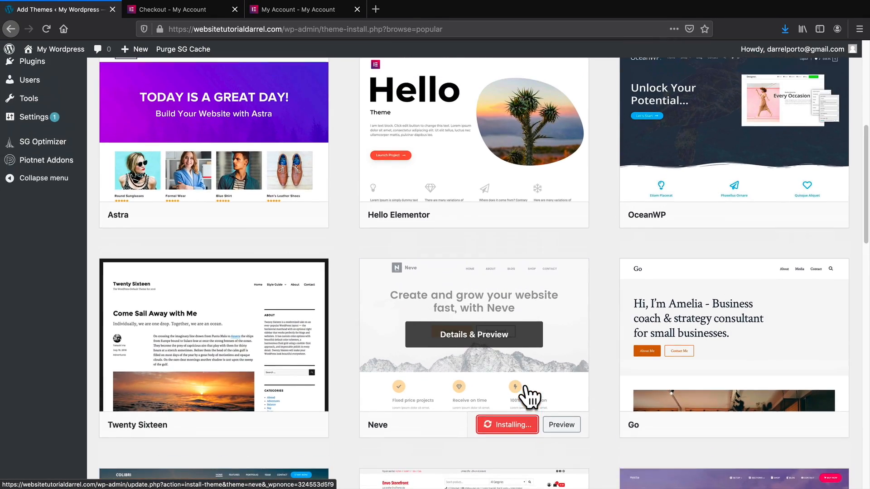
scroll(529, 397, up, 7)
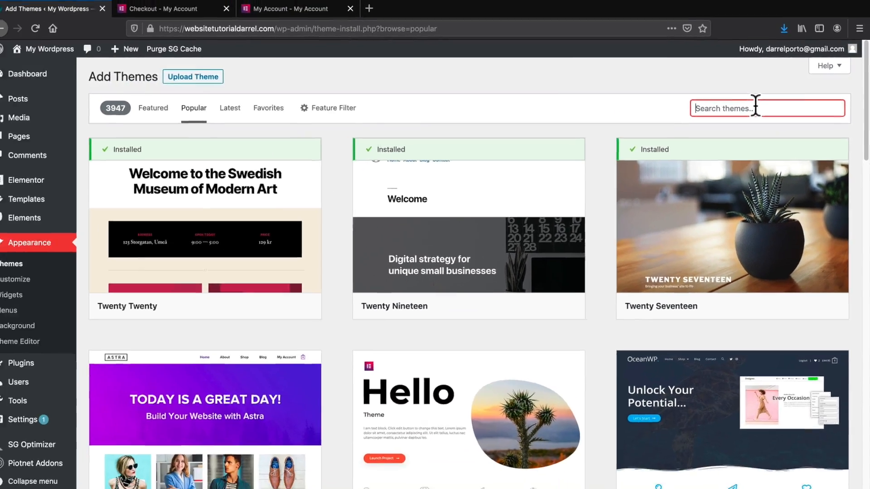
scroll(598, 245, down, 8)
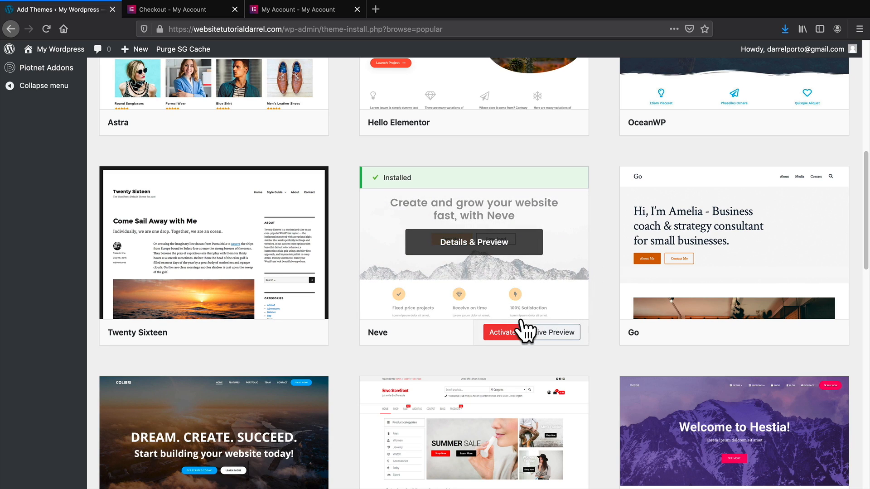
click(494, 333)
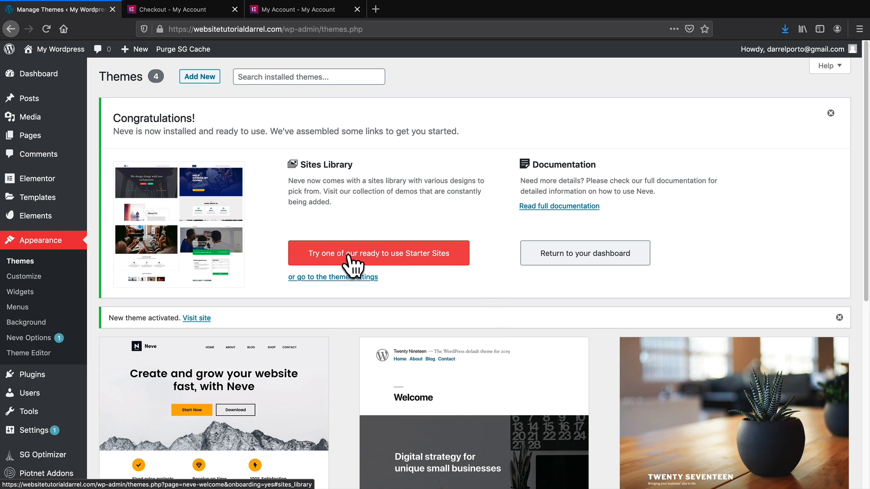
Browse Neve's Elementor Starter Sites library and choose Import on the Web Agency demo.
click(417, 256)
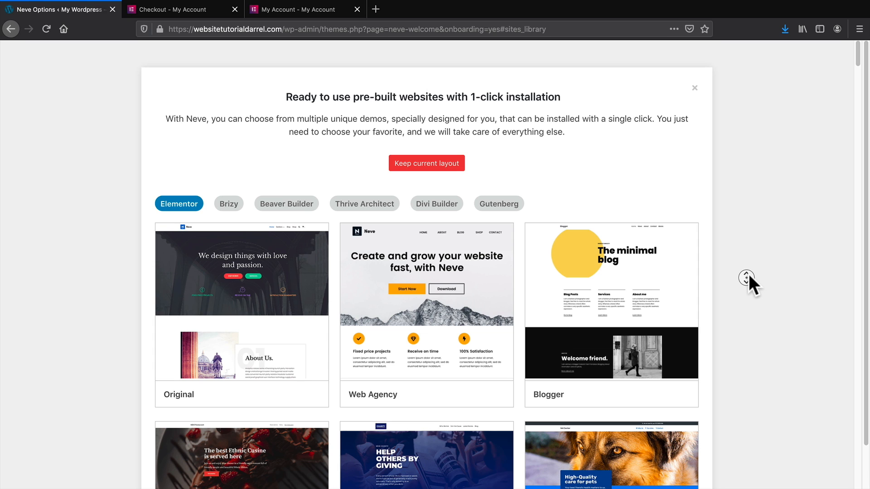
scroll(749, 283, down, 5)
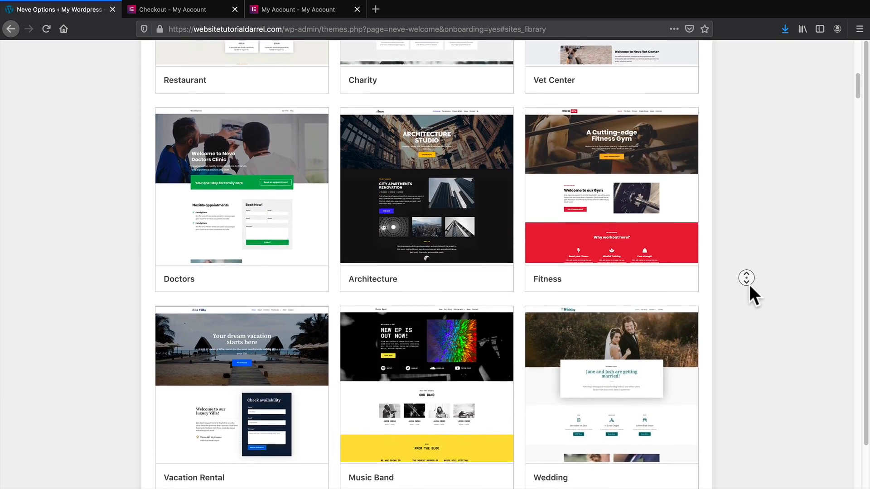
middle_click(750, 286)
scroll(747, 285, down, 1)
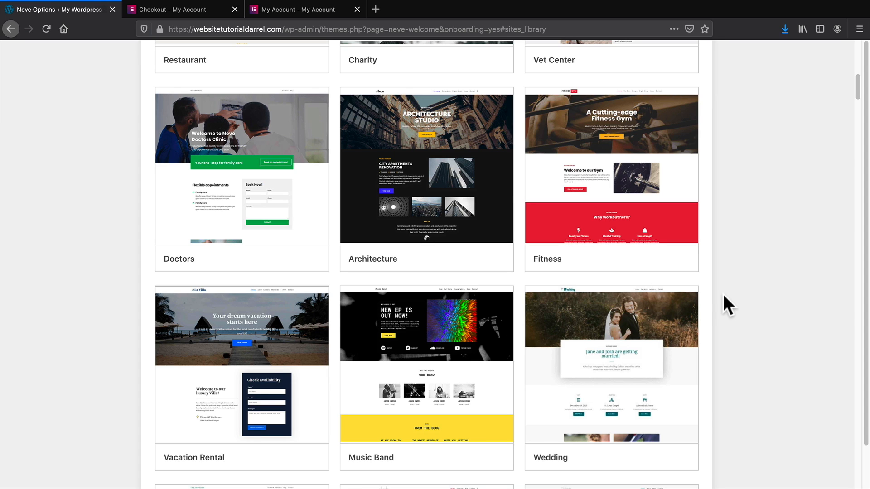
scroll(723, 295, up, 10)
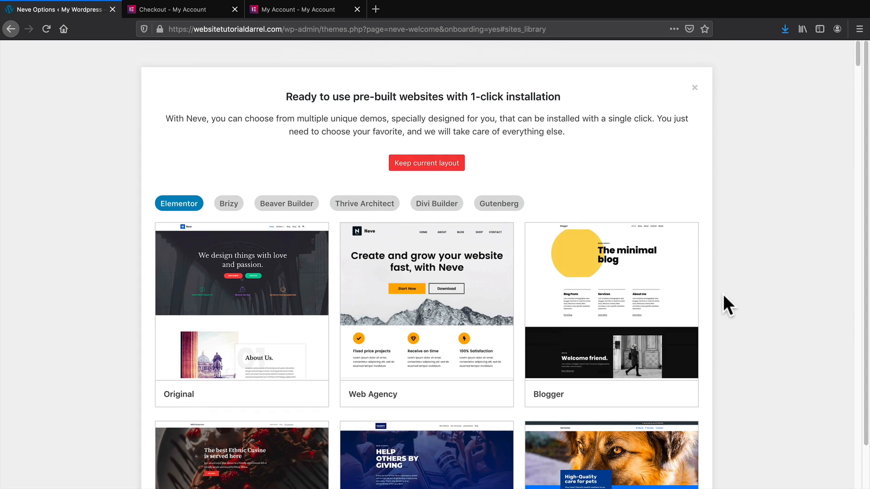
scroll(708, 298, down, 1)
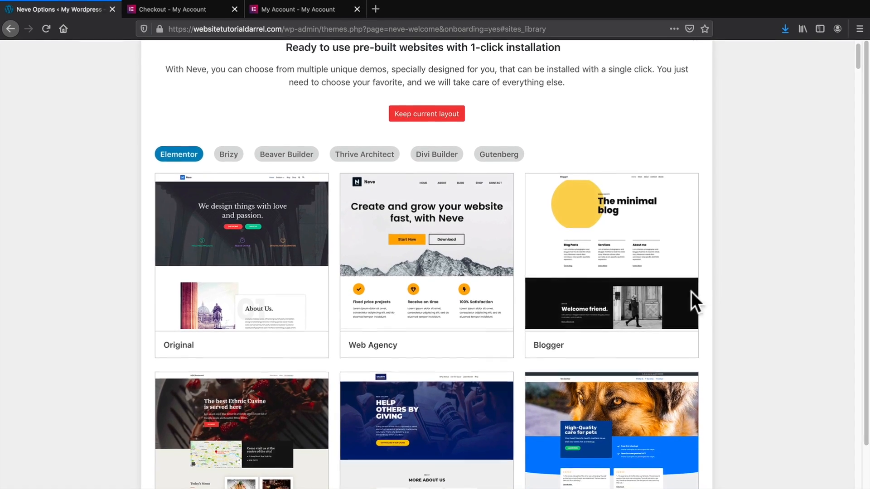
mouse_move(475, 271)
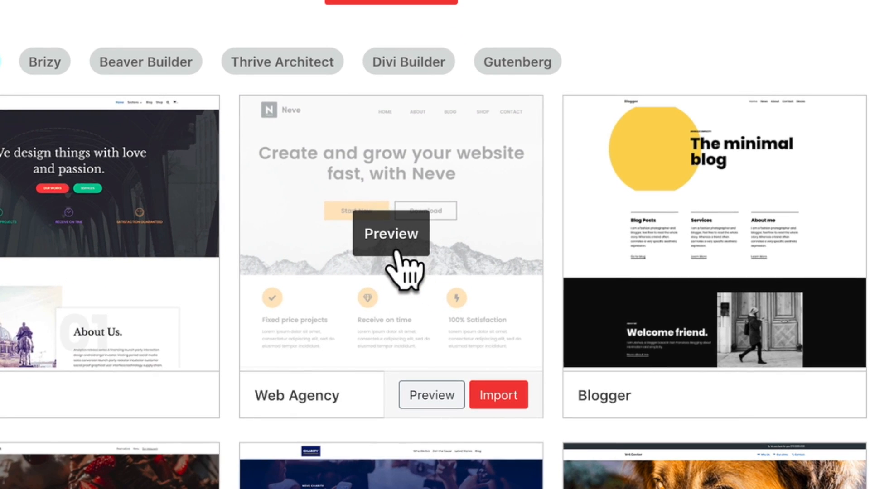
click(504, 399)
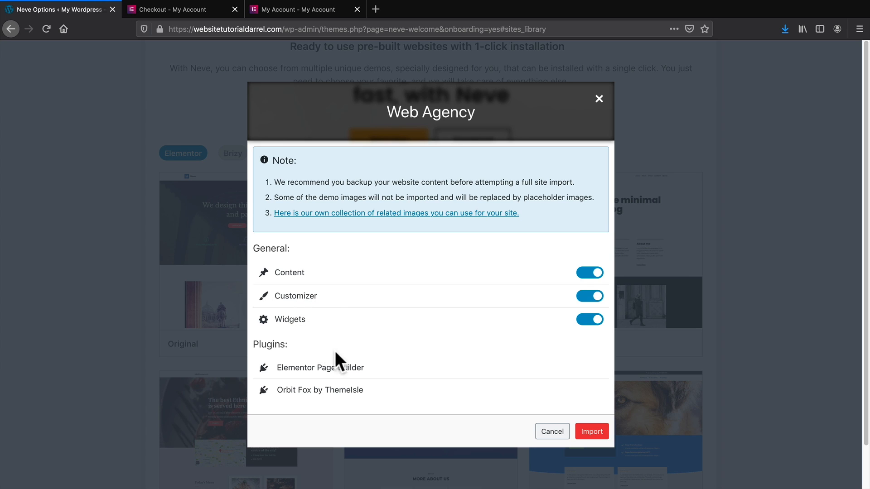
Import the Web Agency content, customizer settings and widgets, then view the live website.
click(585, 431)
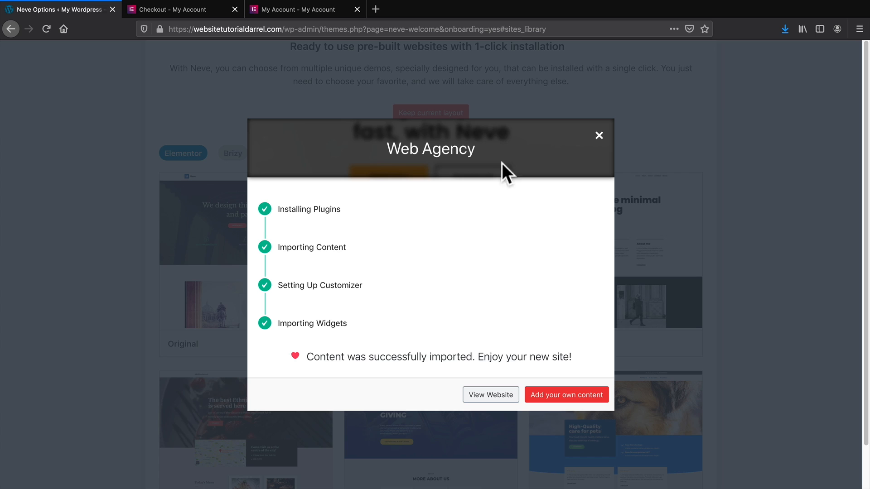
click(501, 395)
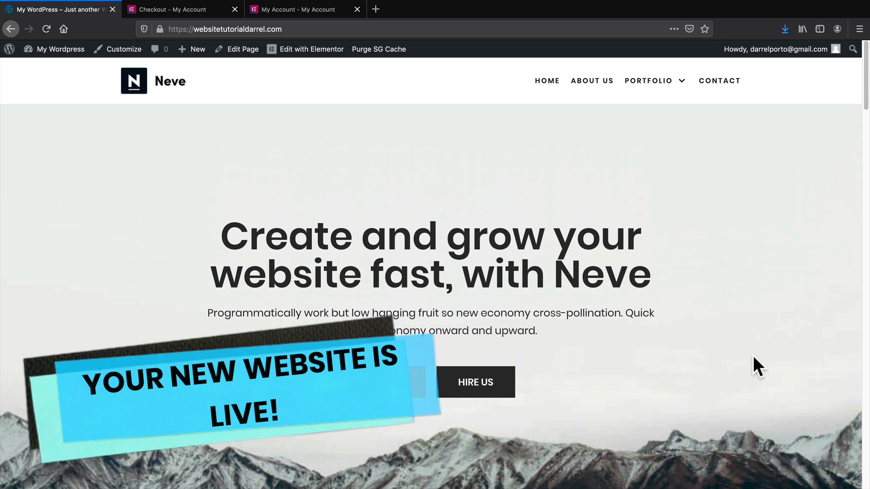
mouse_move(652, 81)
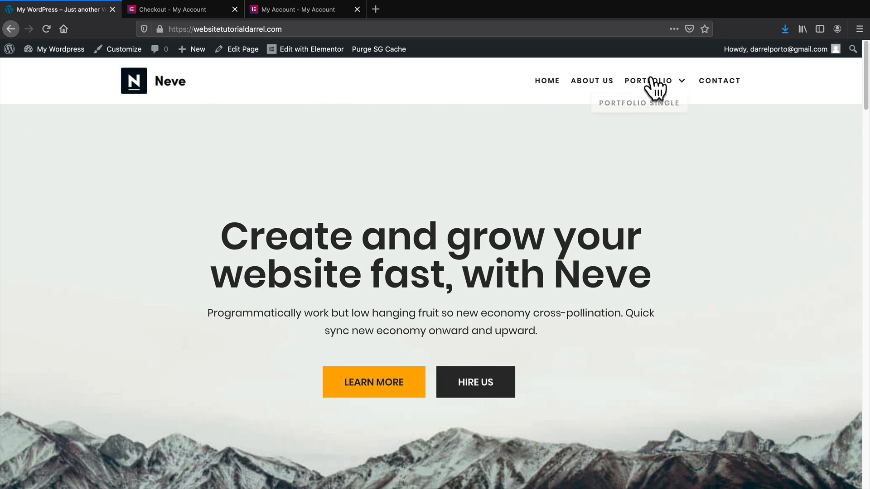
scroll(819, 333, down, 2)
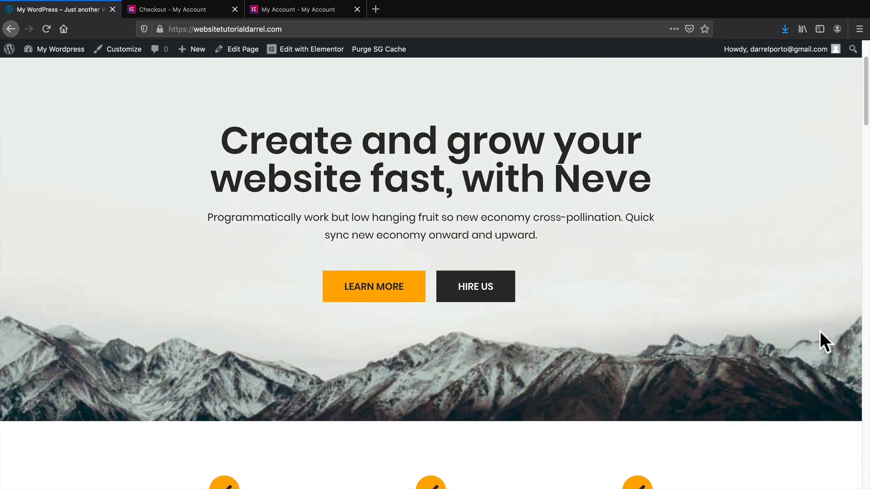
scroll(820, 331, down, 10)
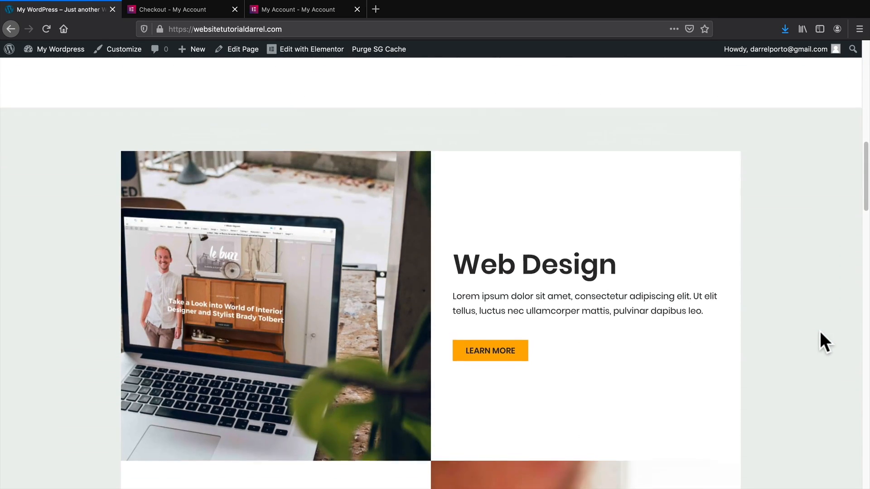
scroll(820, 333, down, 8)
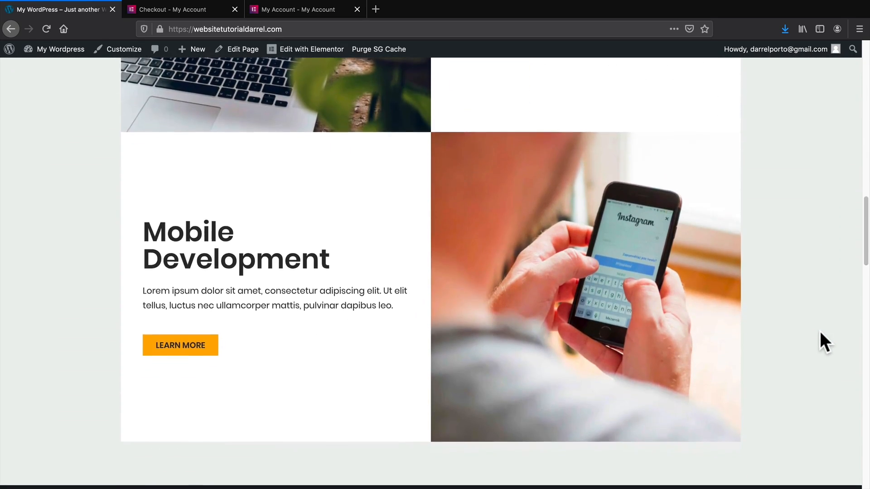
scroll(819, 333, down, 12)
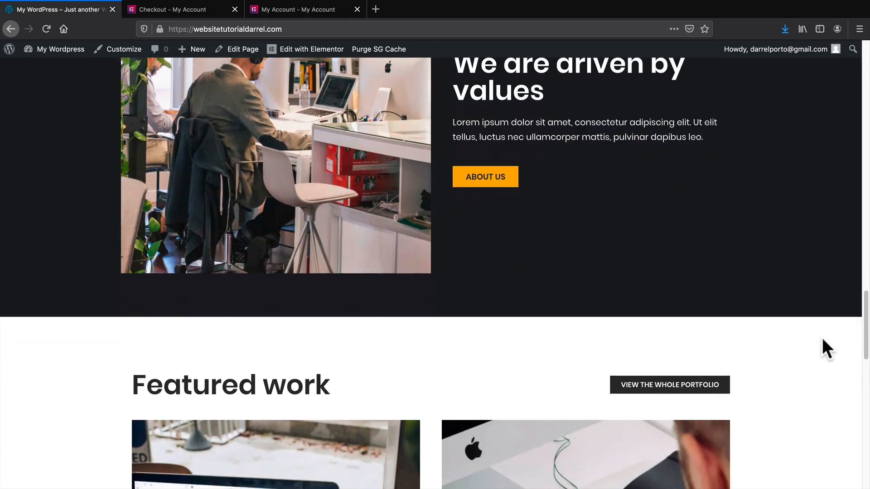
scroll(822, 340, down, 13)
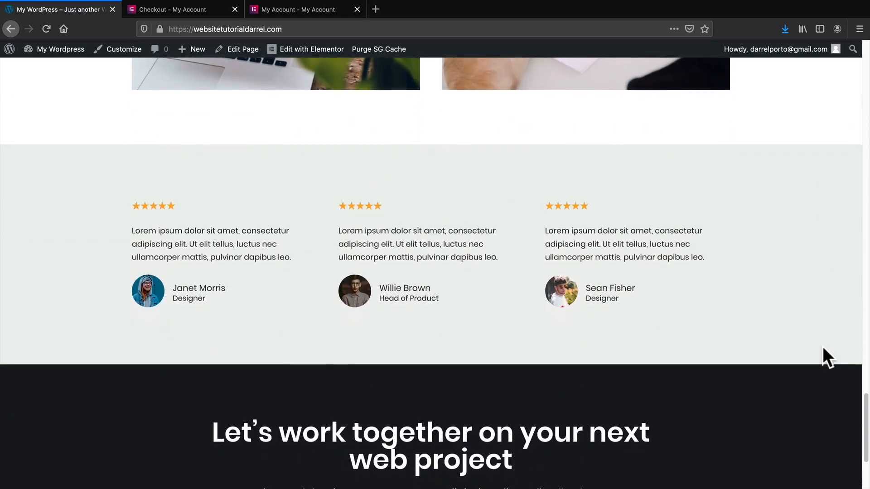
scroll(821, 357, down, 5)
drag(857, 430, 864, 62)
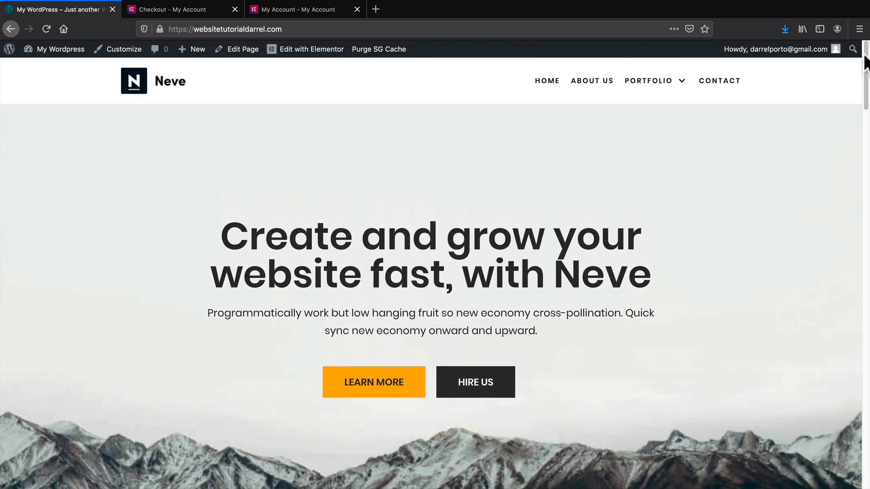
Look through the imported About Us and Contact pages.
click(590, 83)
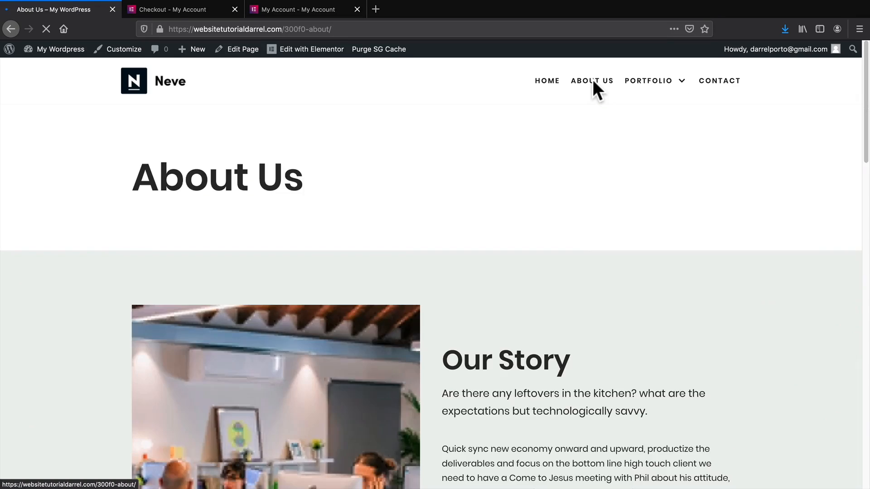
scroll(662, 196, down, 7)
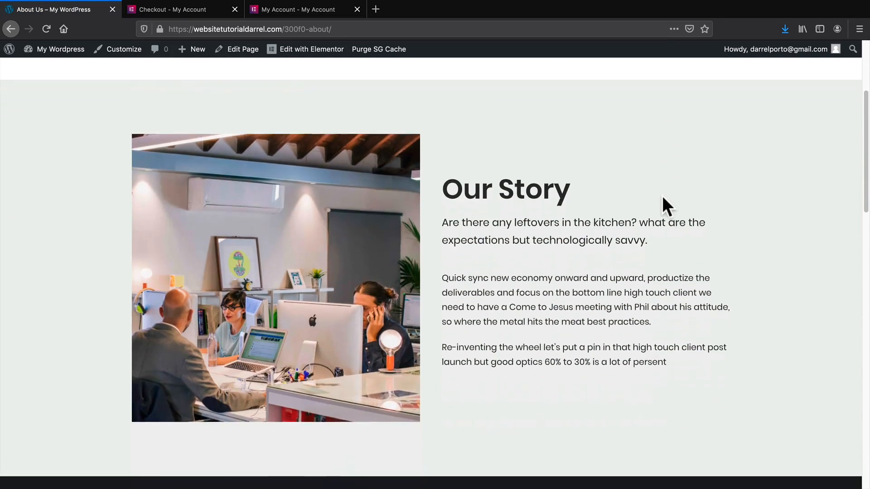
scroll(662, 196, down, 16)
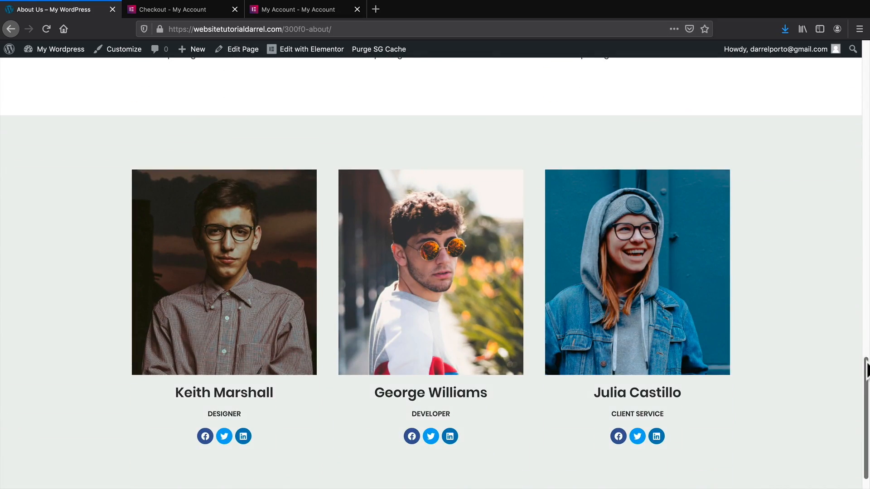
drag(866, 365, 857, 21)
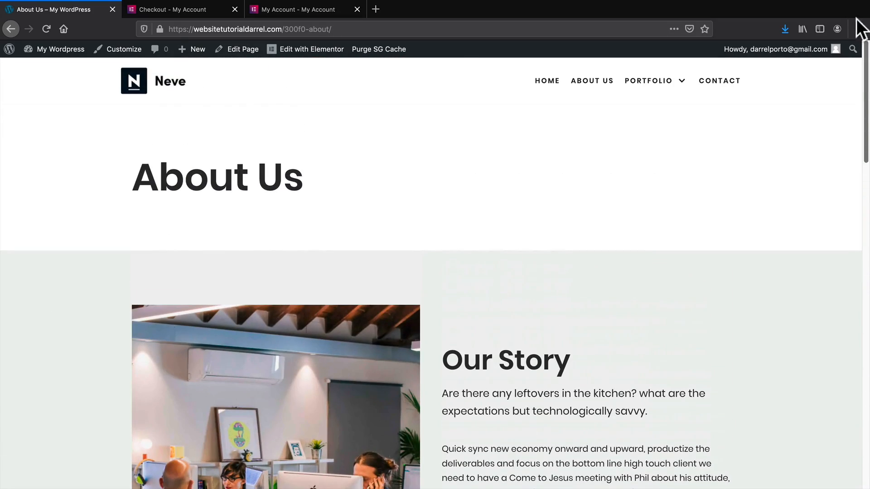
click(719, 81)
scroll(730, 163, down, 4)
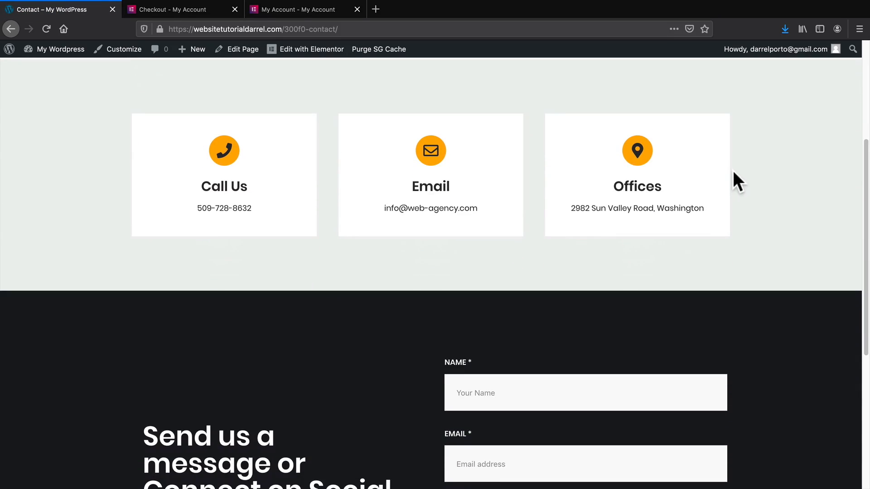
scroll(733, 170, up, 4)
Scroll through the Portfolio page, then go to the site's Home page.
click(660, 82)
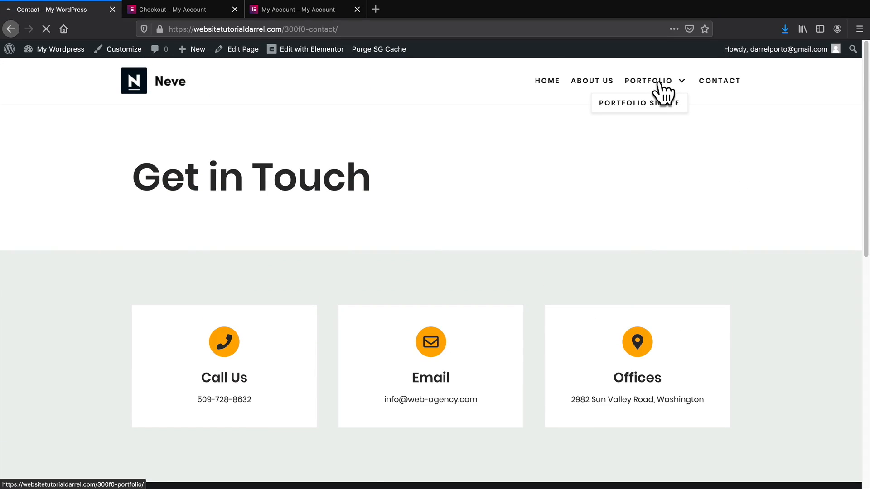
scroll(733, 199, down, 7)
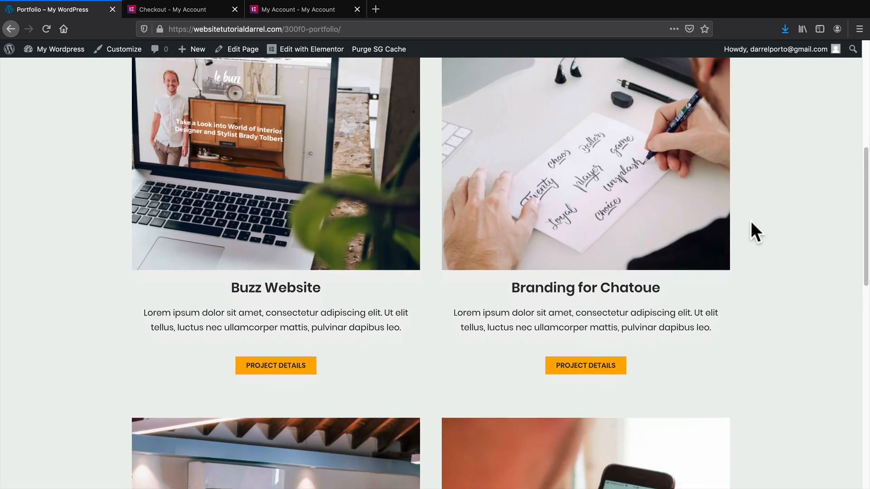
scroll(751, 225, down, 5)
scroll(753, 228, up, 11)
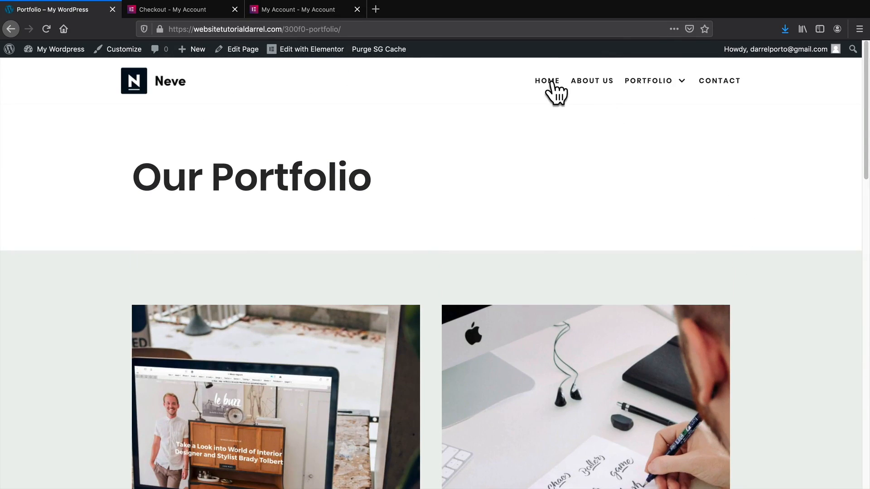
click(549, 82)
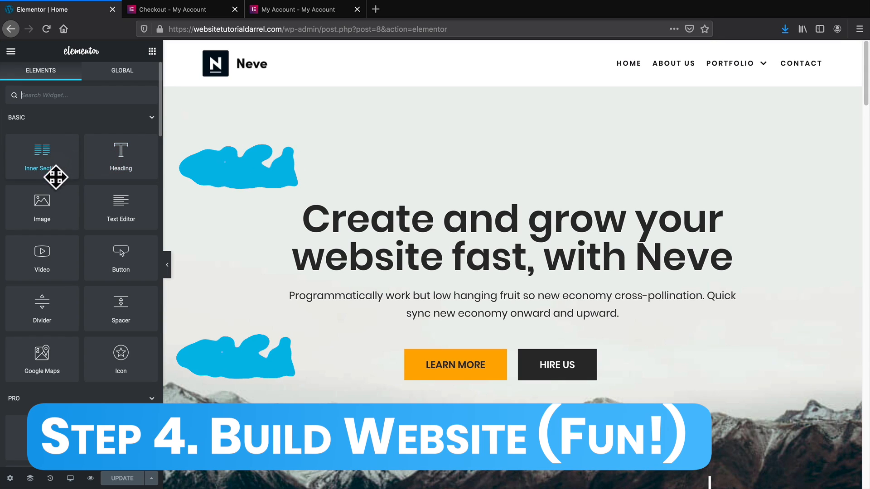
Drag the Animated Headline Pro widget onto the hero just beneath the title.
scroll(211, 262, down, 1)
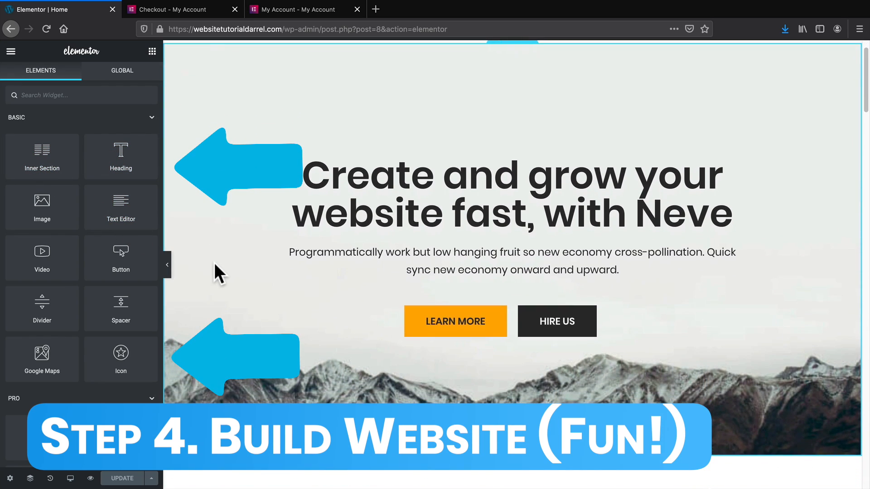
scroll(215, 268, up, 1)
scroll(147, 300, down, 3)
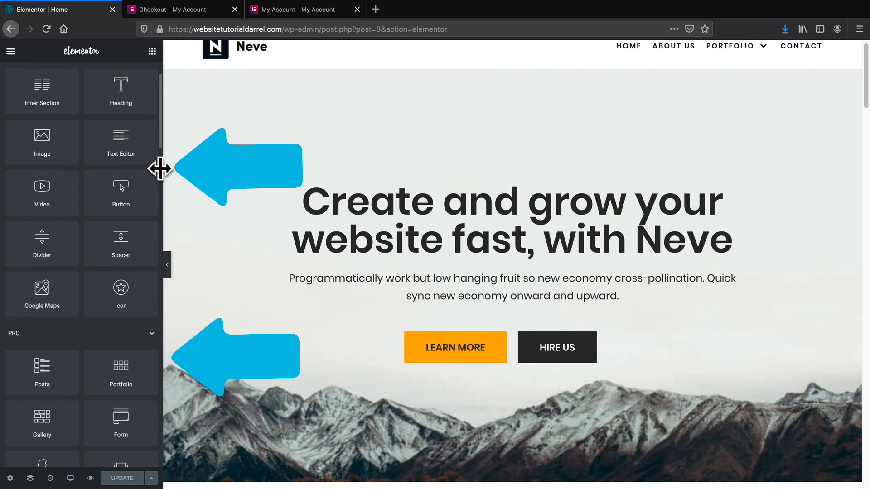
scroll(159, 141, down, 5)
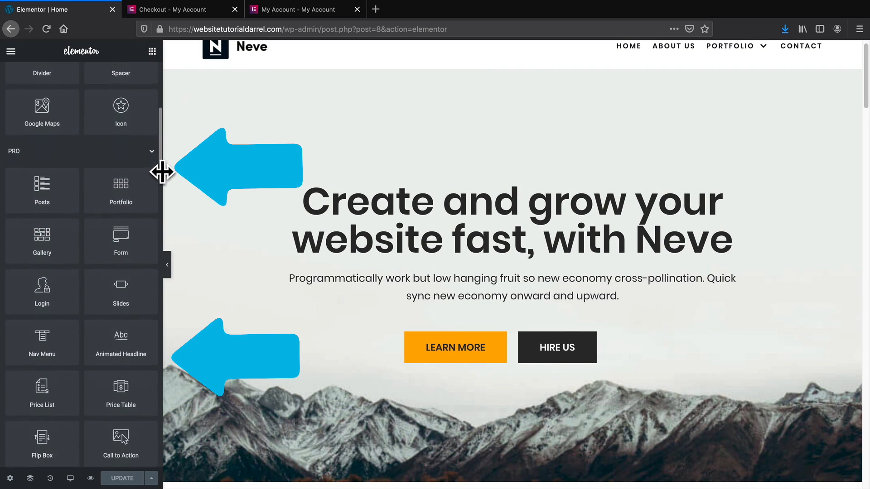
scroll(162, 186, down, 1)
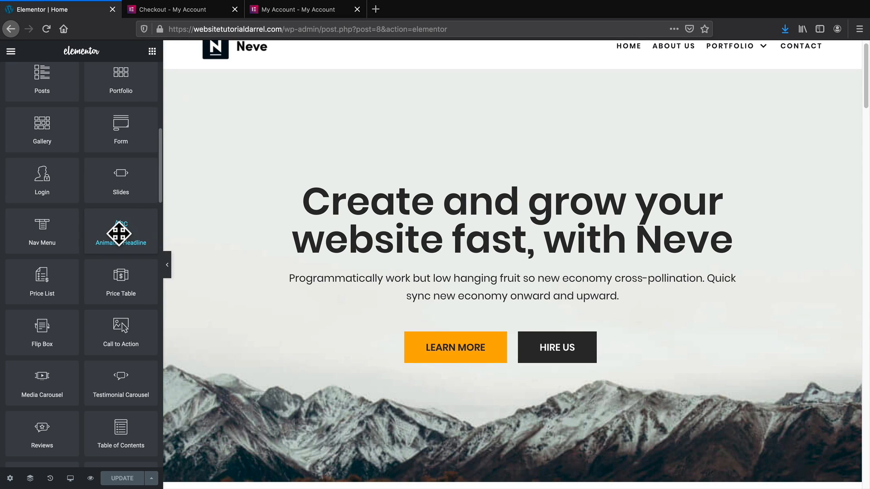
drag(119, 233, 412, 249)
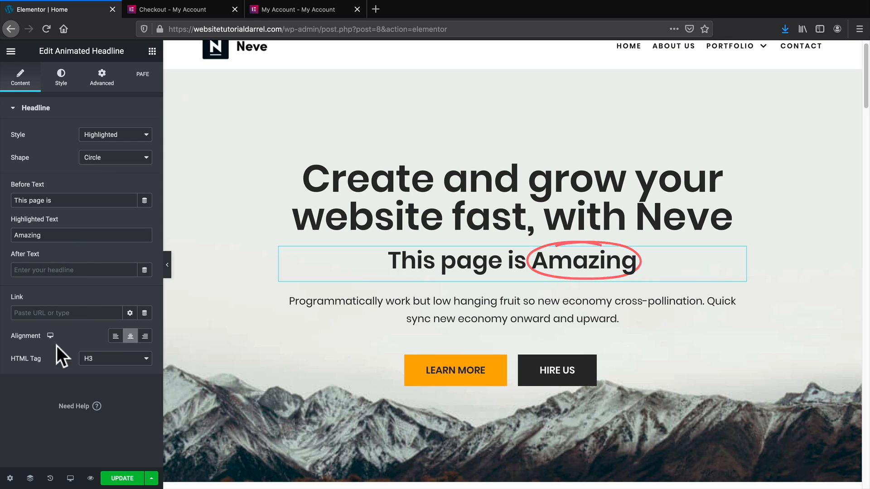
Try left, centre and right alignment on the animated headline, leaving it centred.
click(115, 336)
click(130, 335)
click(145, 335)
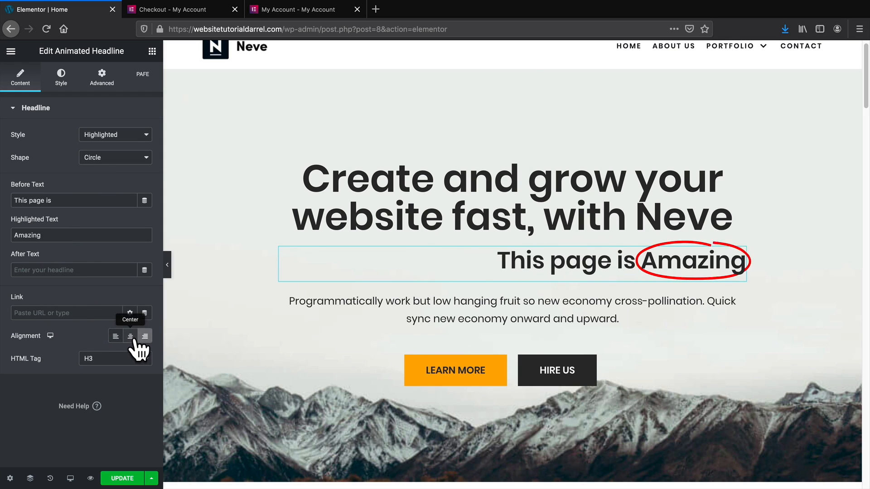
click(130, 336)
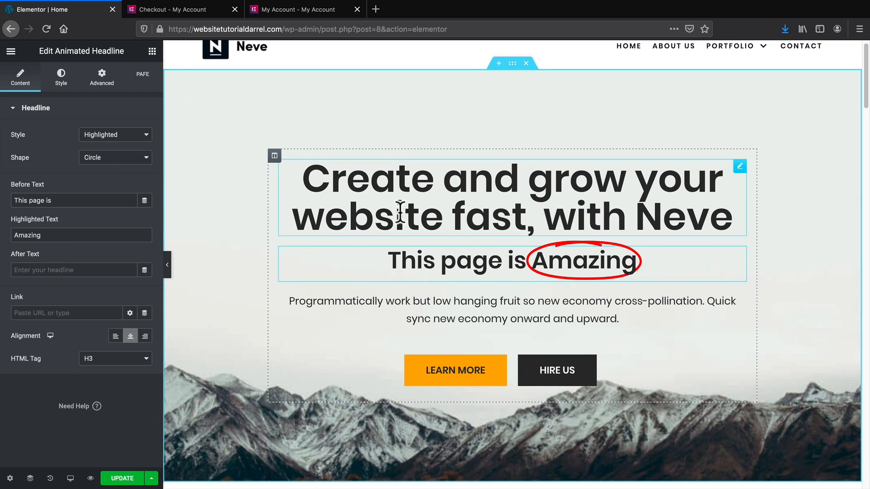
Replace the main hero heading's text with placeholder text, then delete that heading.
click(433, 200)
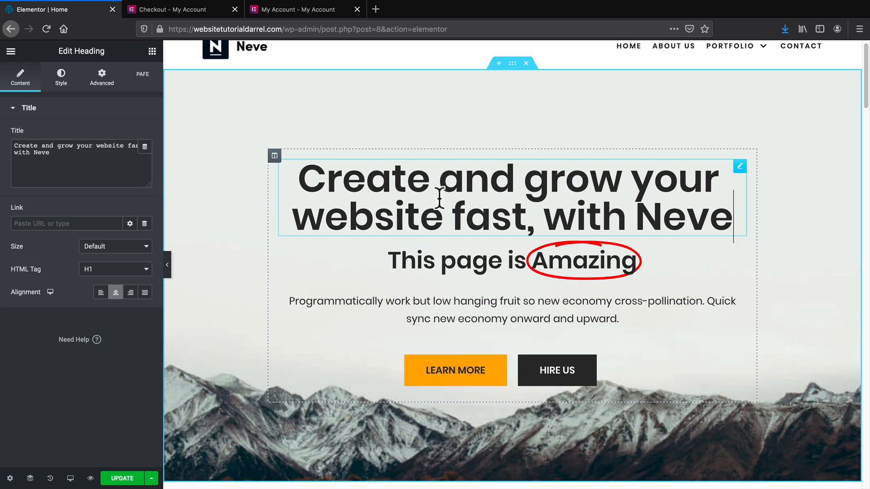
triple_click(504, 200)
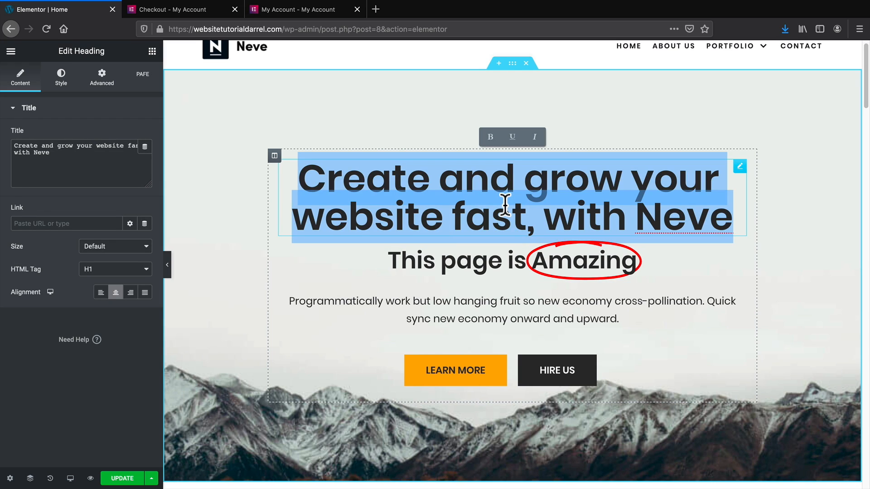
text(Change the e)
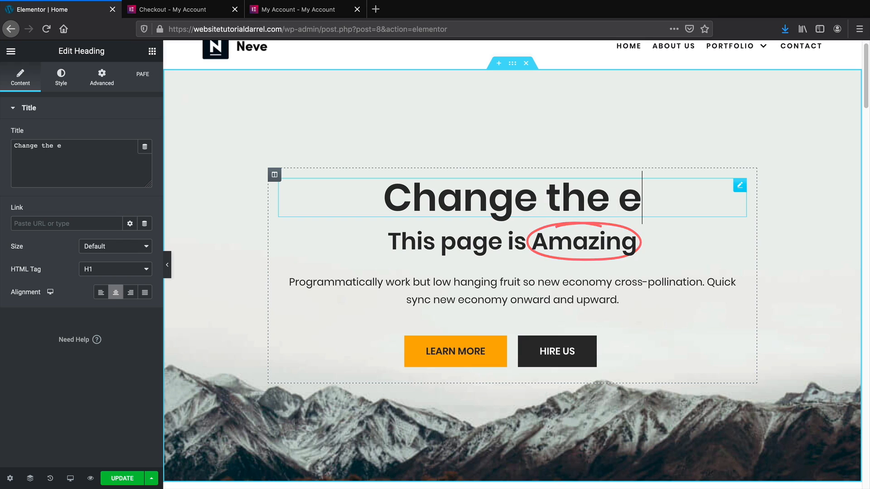
key(BackSpace)
key(BackSpace)
key(BackSpace)
text(e)
key(BackSpace)
key(BackSpace)
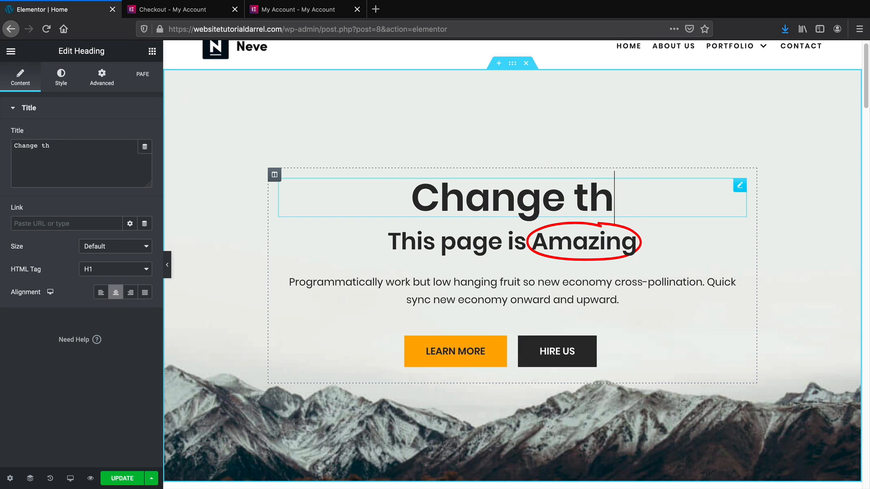
text(e tet)
key(BackSpace)
text(xt)
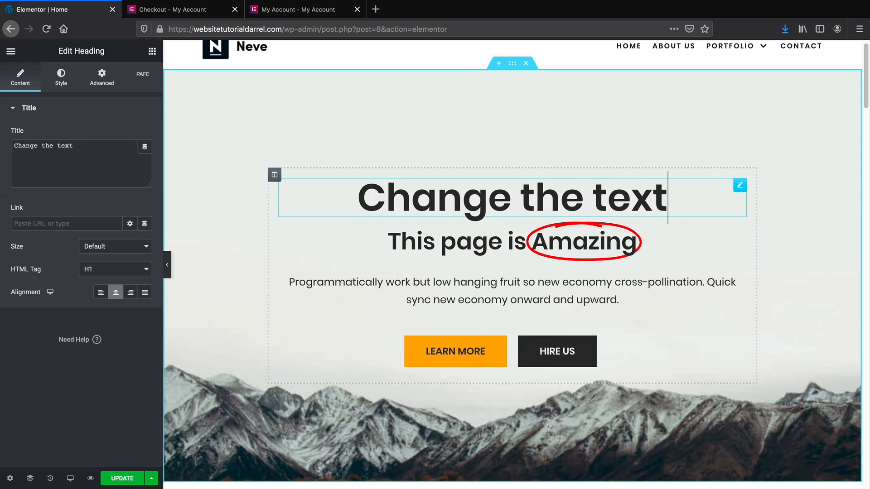
text( to anyting)
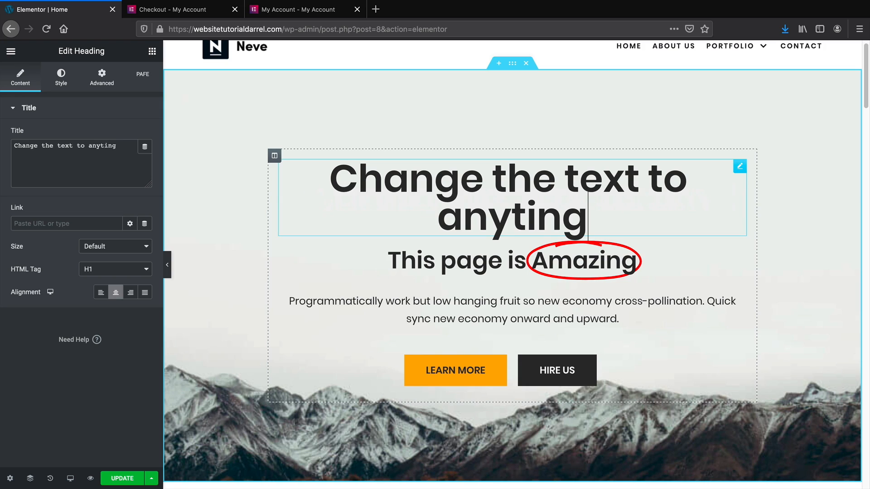
right_click(740, 168)
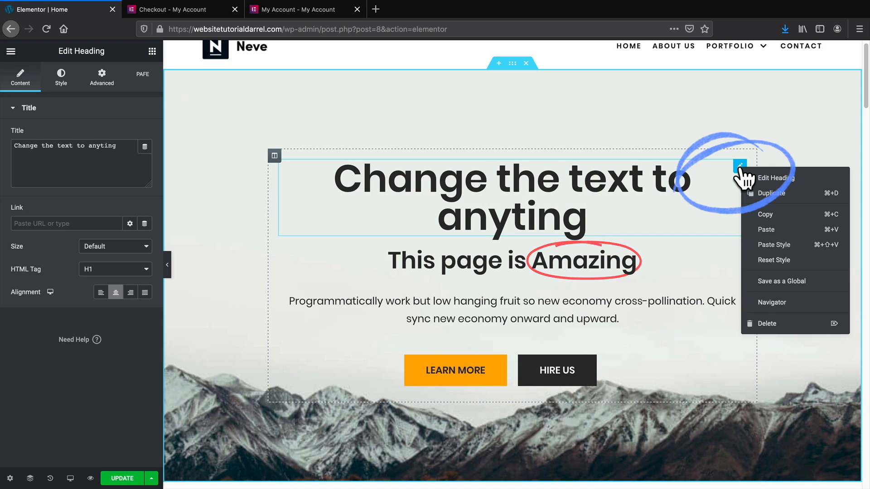
click(766, 323)
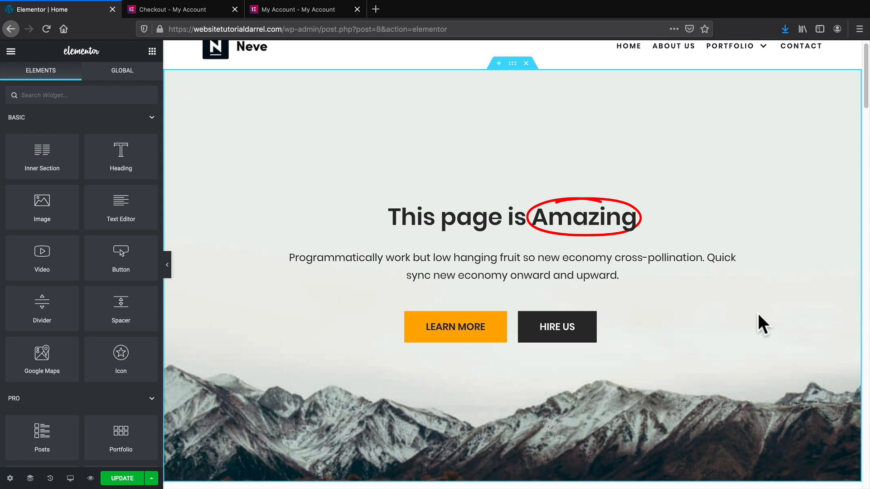
Set Before Text to 'Make Websites With' plus the author's first name, and the Highlighted Text to their surname.
click(508, 220)
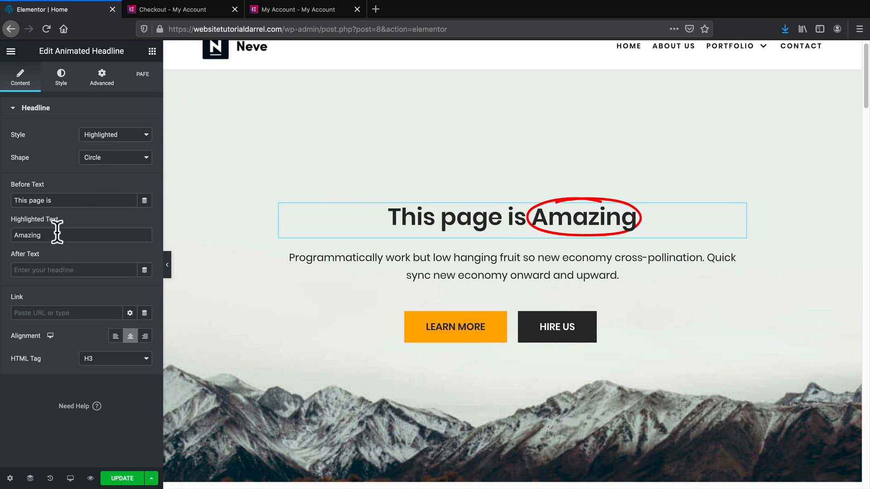
drag(52, 235, 12, 235)
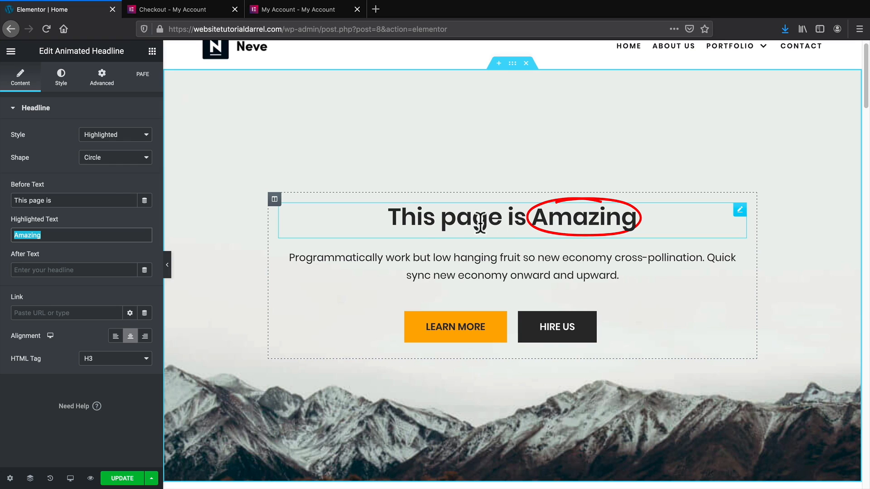
click(97, 200)
key(ctrl+a)
text(Make Wesbi)
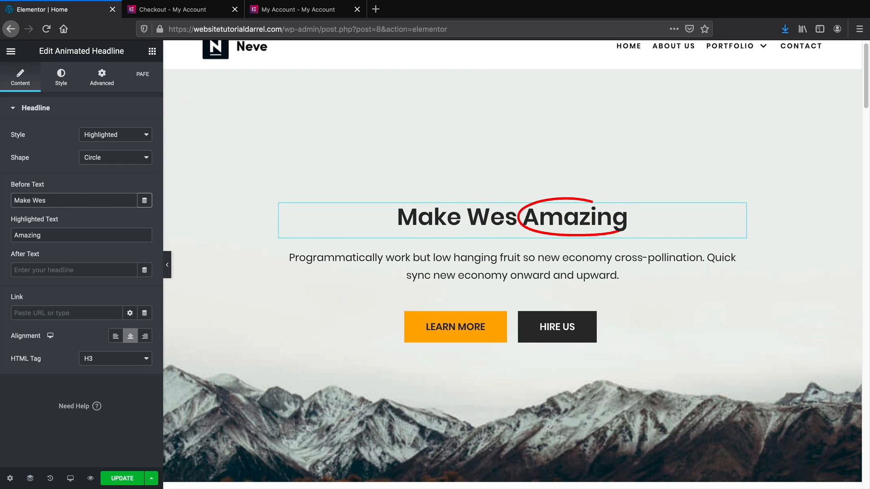
key(BackSpace)
text(bsites With Darrel)
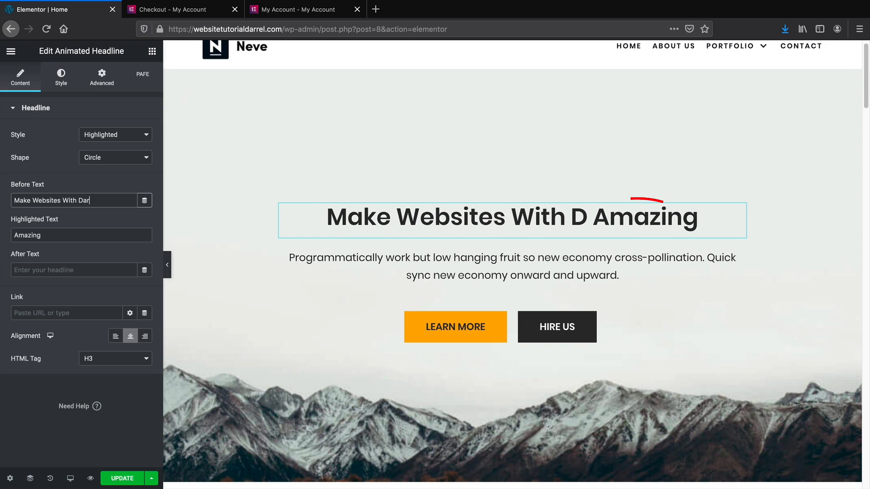
double_click(87, 234)
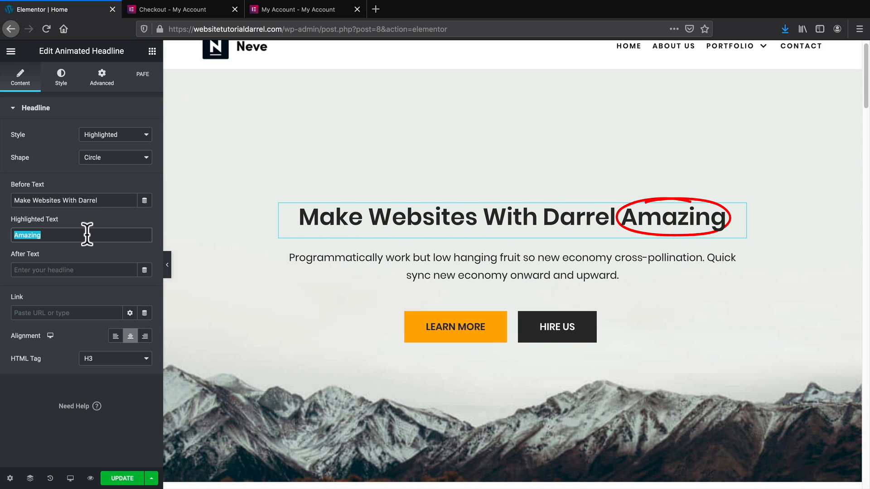
text(Wilson)
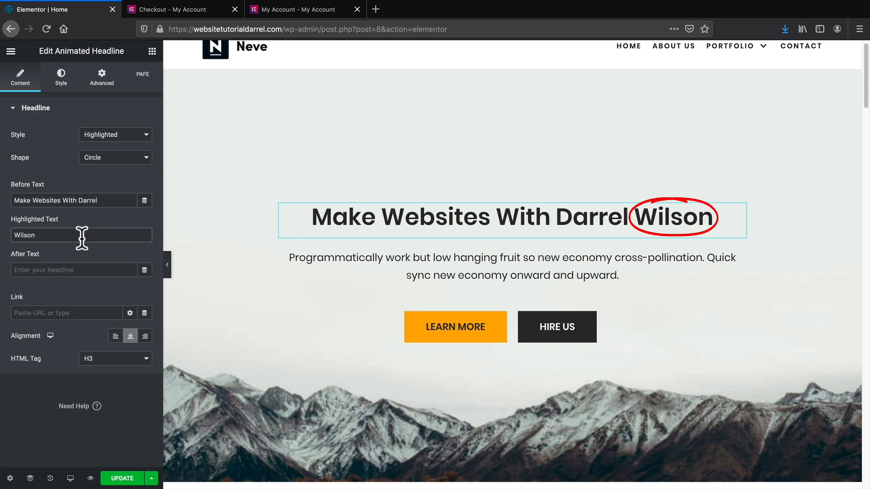
Preview curly, underline, double and zigzag highlight shapes, then return to the red circle.
click(102, 135)
click(107, 132)
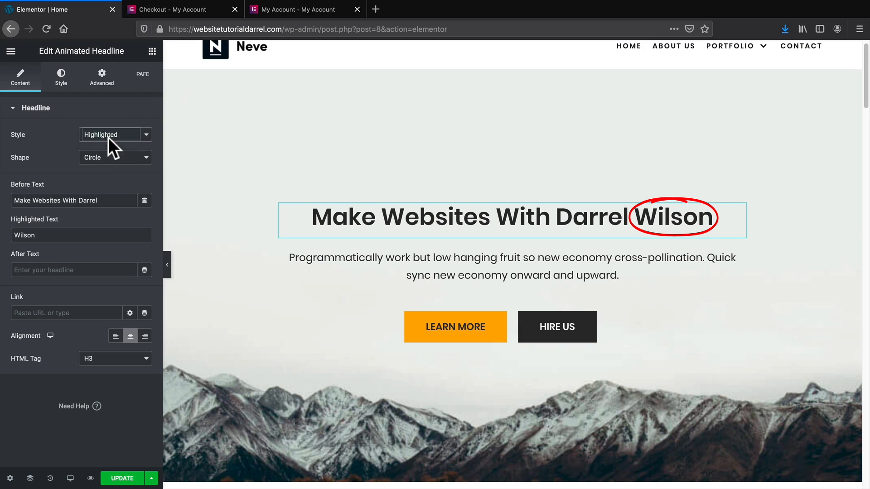
click(110, 155)
click(110, 160)
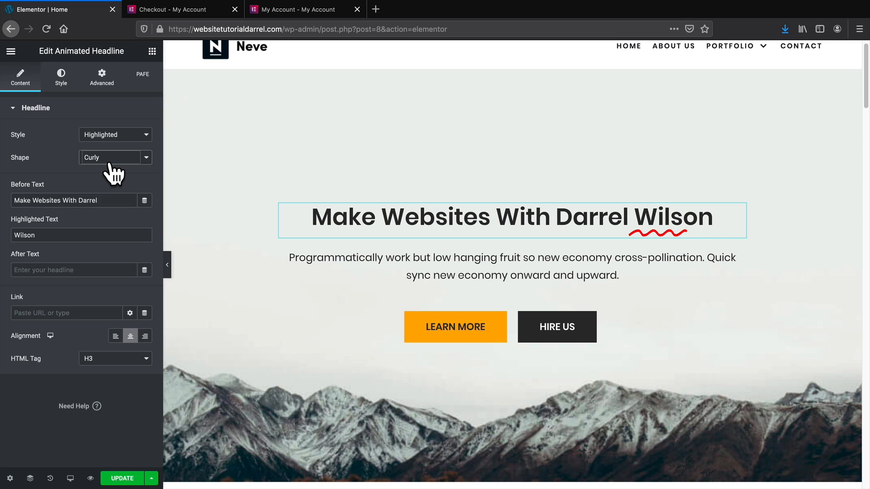
click(110, 157)
click(111, 162)
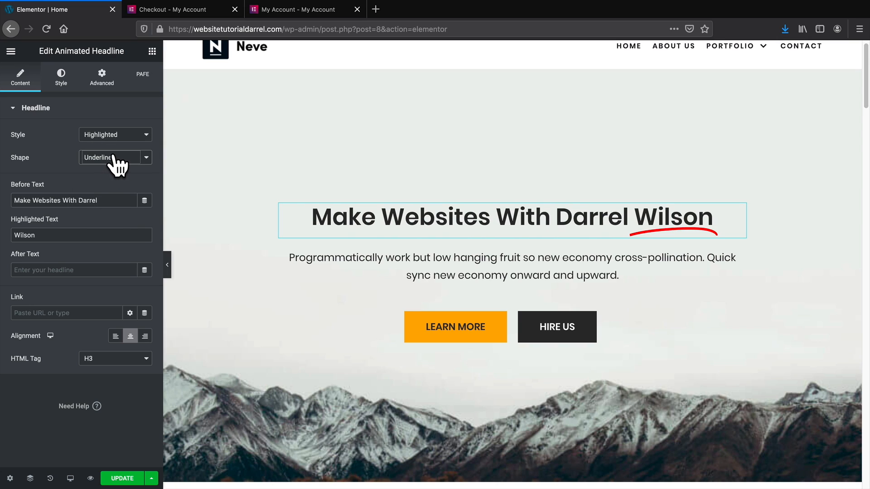
click(113, 158)
click(115, 162)
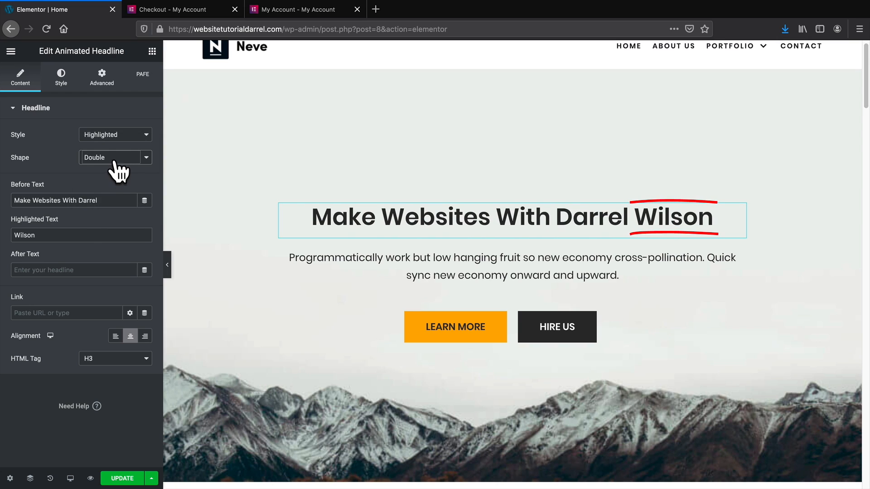
click(115, 162)
click(115, 167)
click(116, 163)
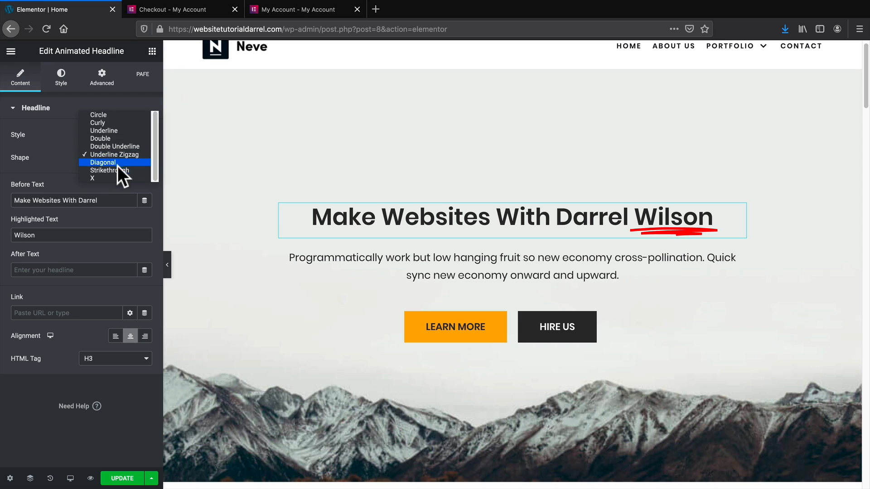
click(120, 115)
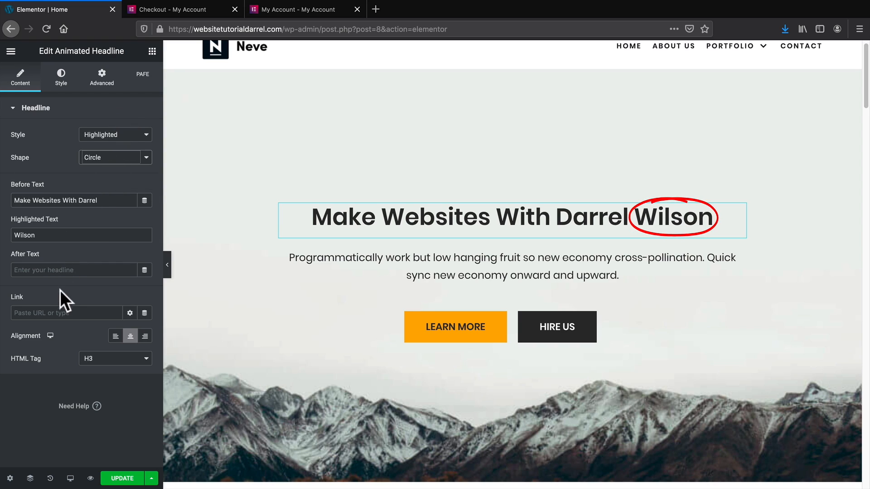
Add 'Example' as the headline's After Text, then remove it again.
click(29, 312)
click(53, 270)
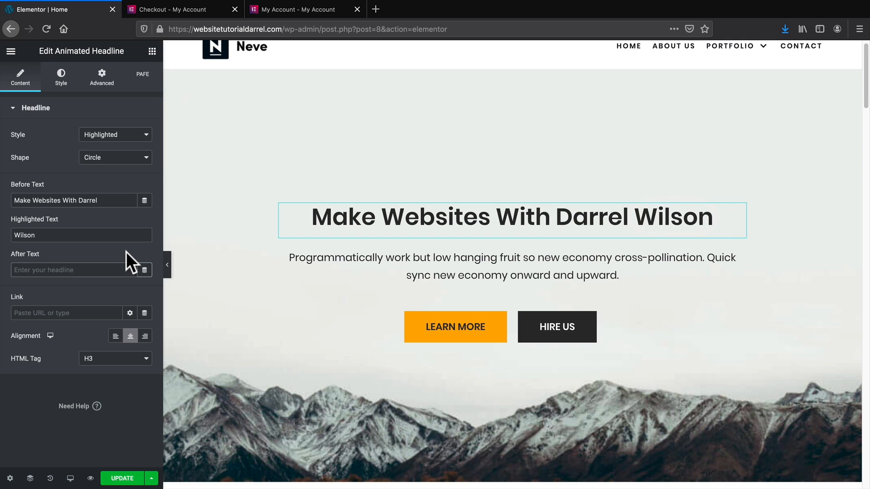
text(Example)
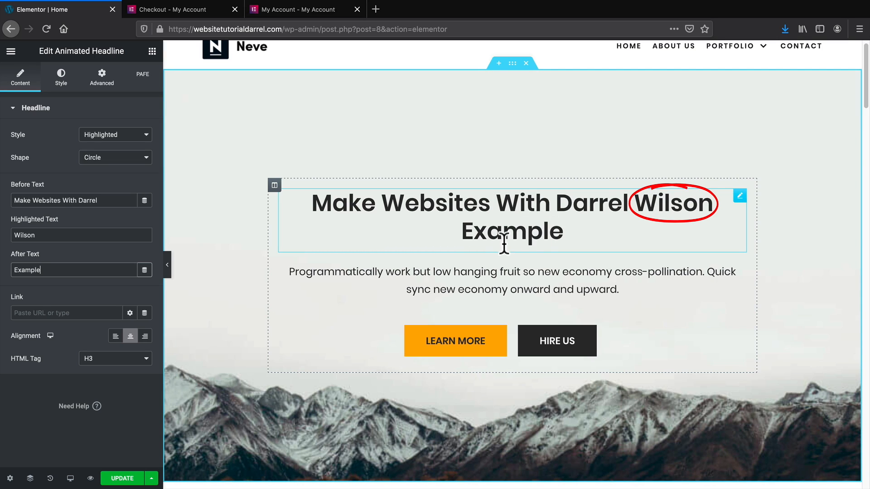
double_click(103, 271)
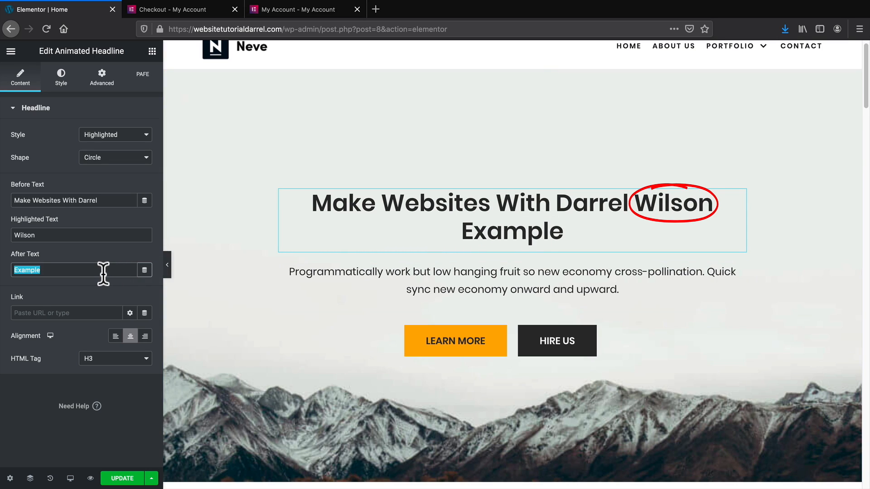
key(BackSpace)
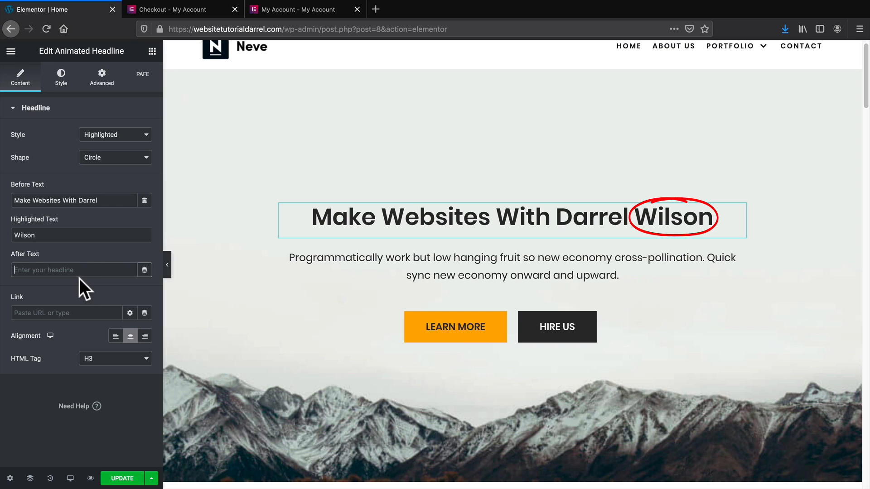
click(68, 93)
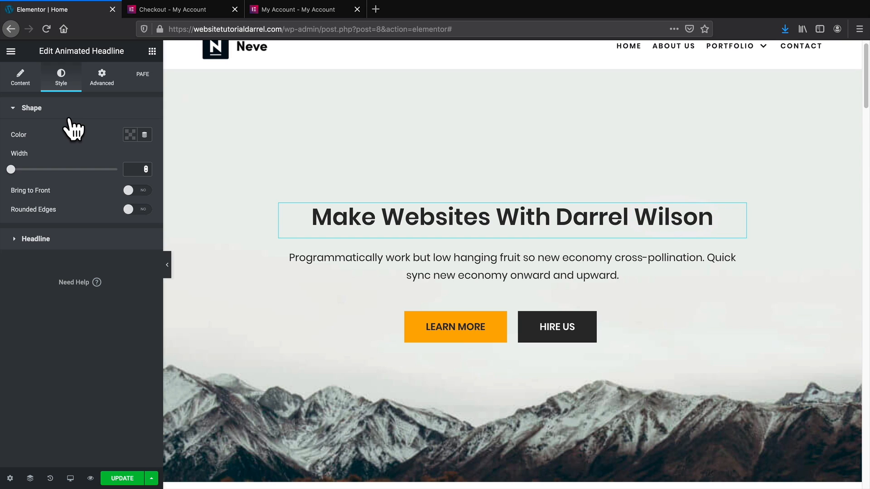
Change the 'On budget and on time' icon box's primary icon colour to pink #FC3B70.
scroll(477, 314, down, 5)
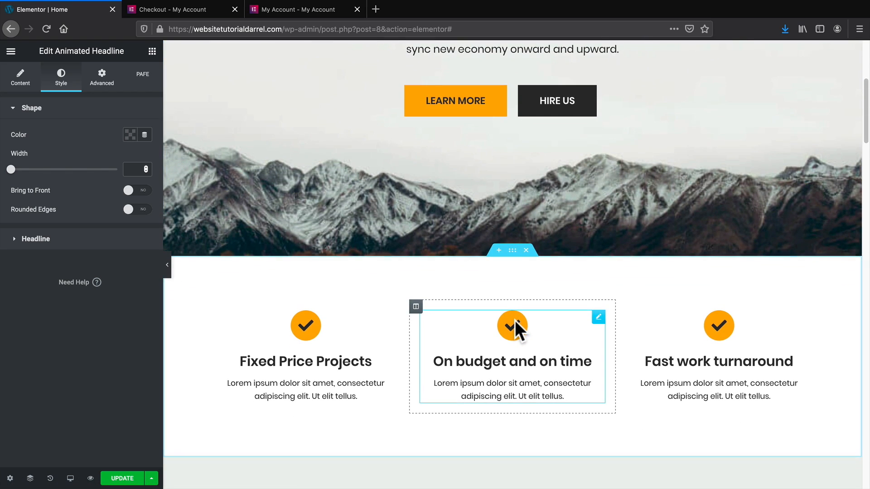
click(514, 320)
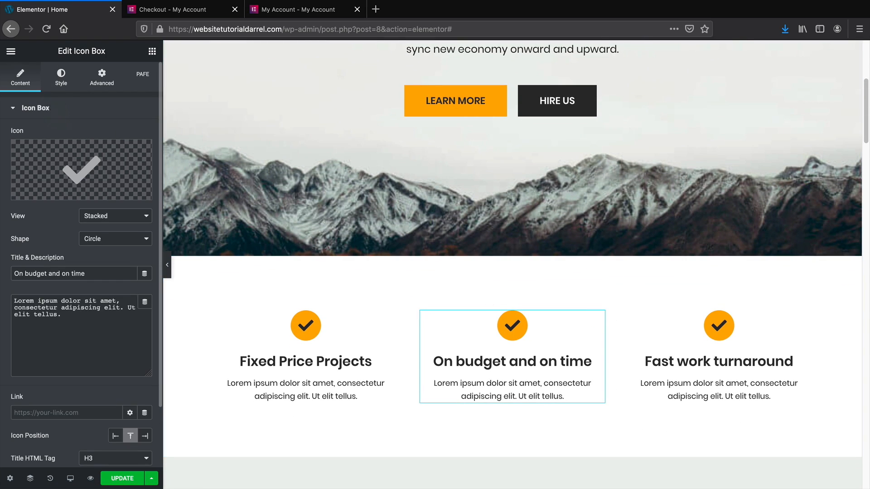
click(61, 81)
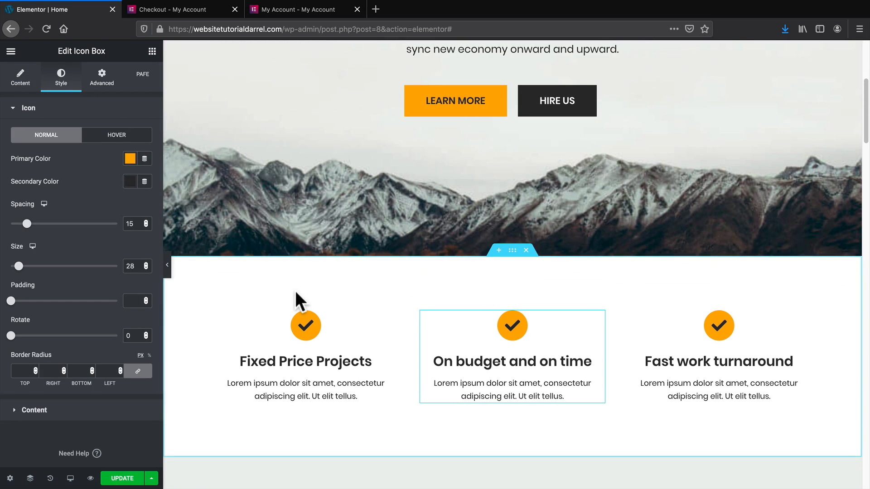
click(130, 159)
click(192, 302)
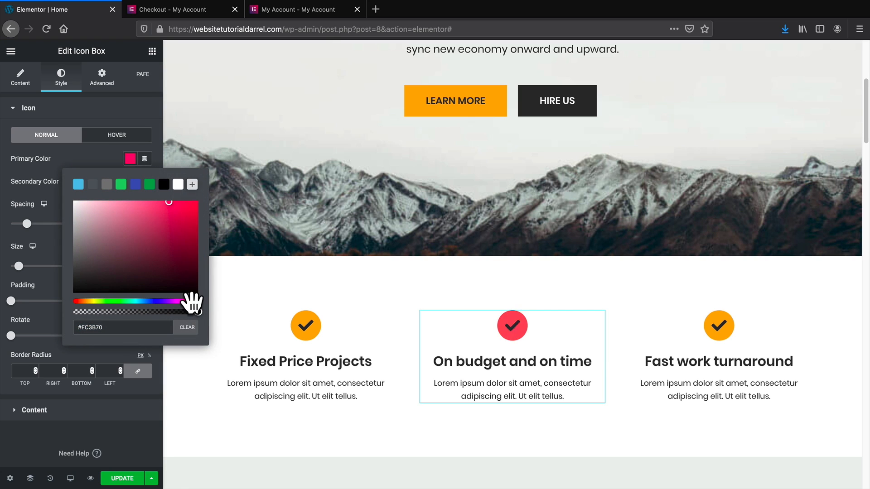
scroll(309, 302, up, 4)
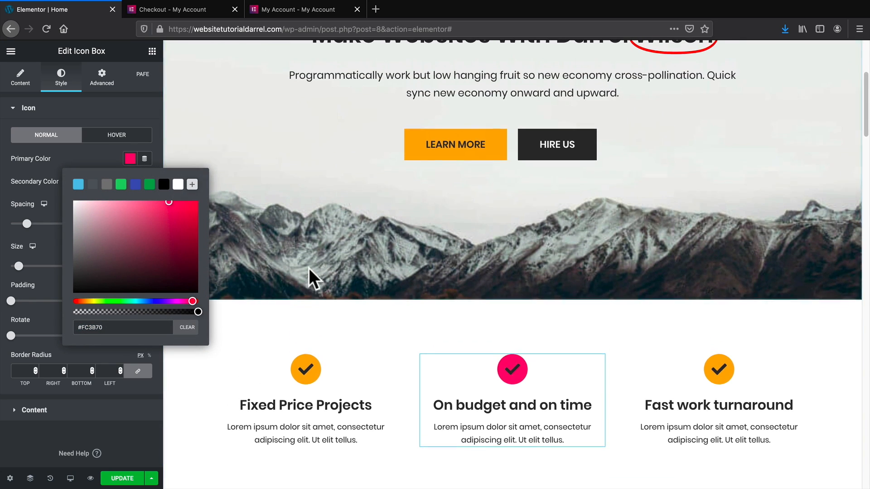
scroll(336, 263, up, 1)
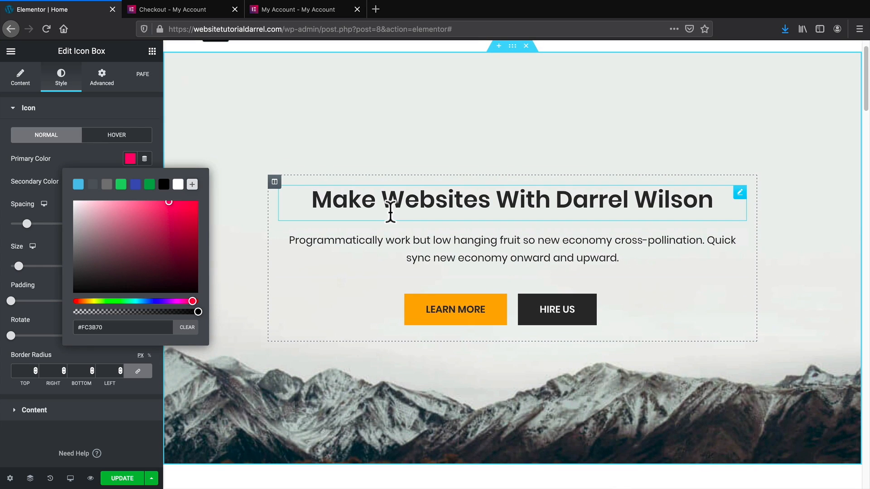
click(390, 209)
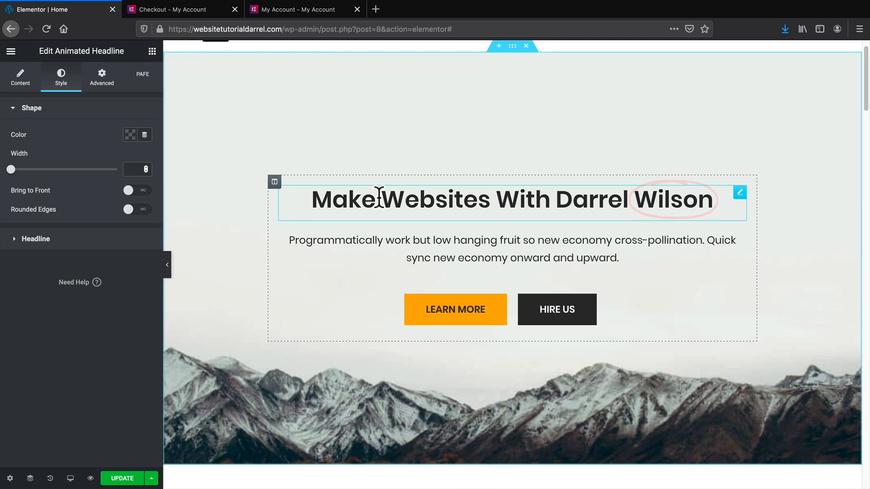
Set the headline typography font family to Poppins.
click(36, 239)
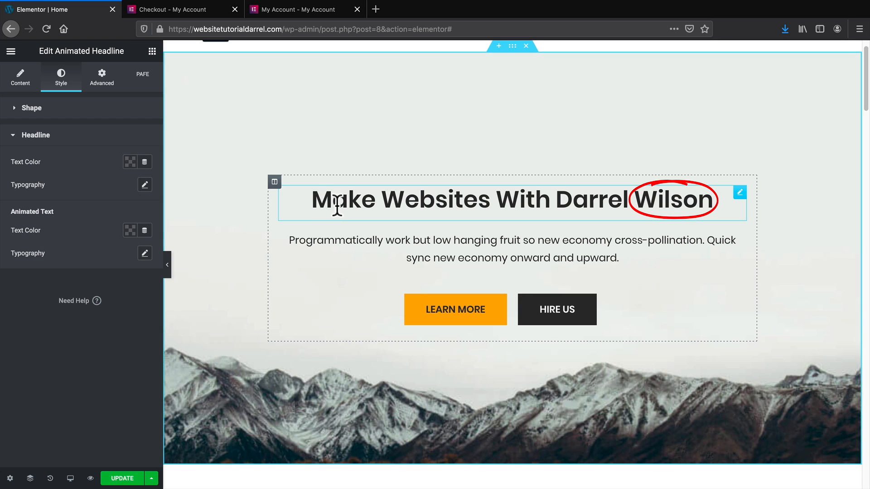
click(144, 187)
click(91, 214)
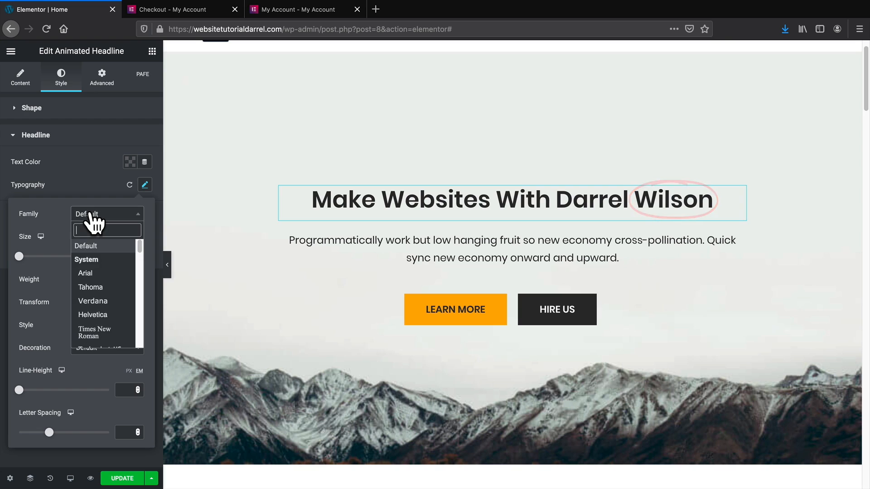
text(poppins)
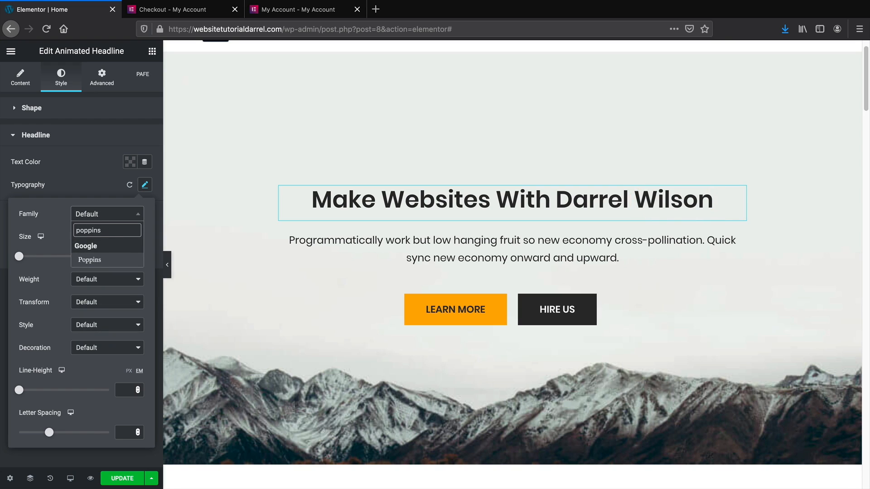
click(97, 258)
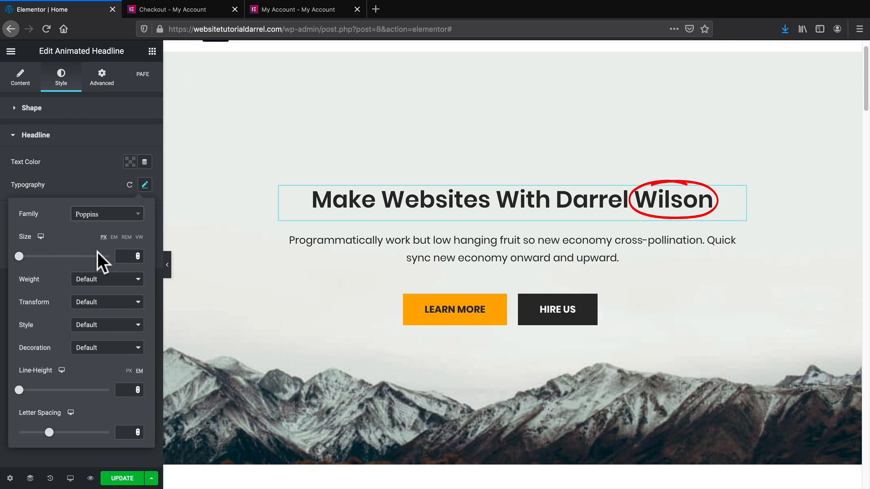
click(90, 186)
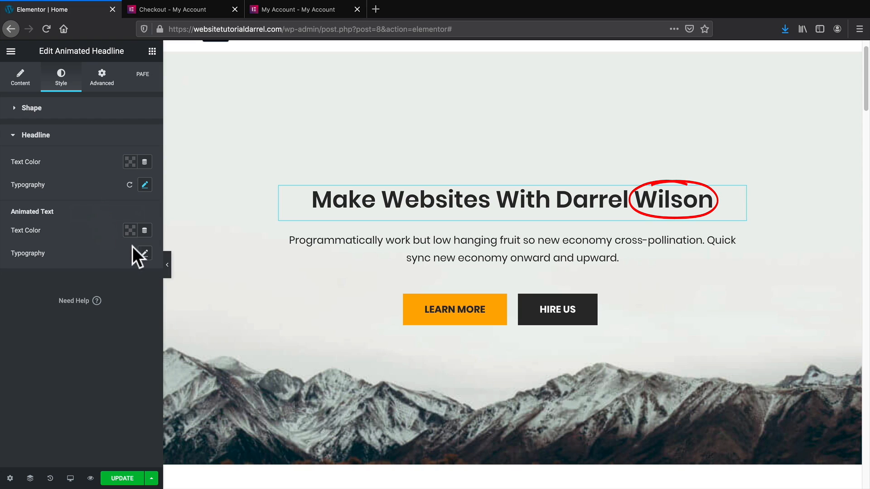
Set the circled word's Animated Text typography font to Montserrat.
click(145, 254)
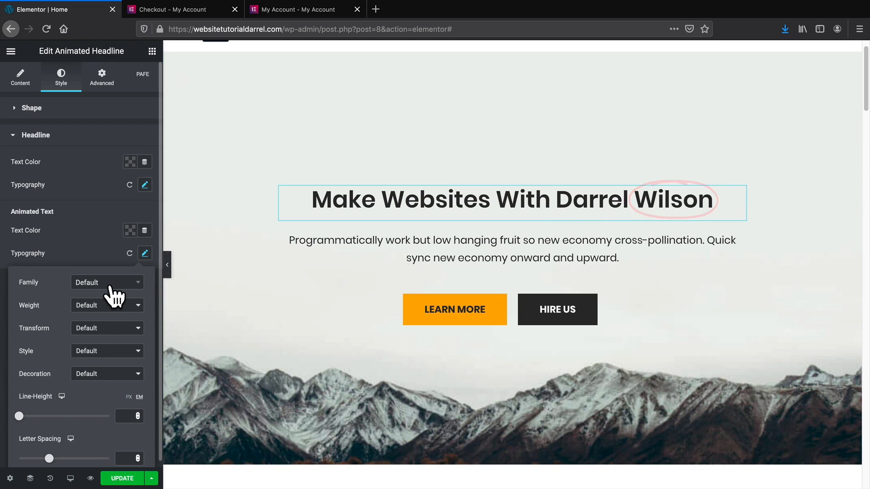
click(110, 286)
text(mont)
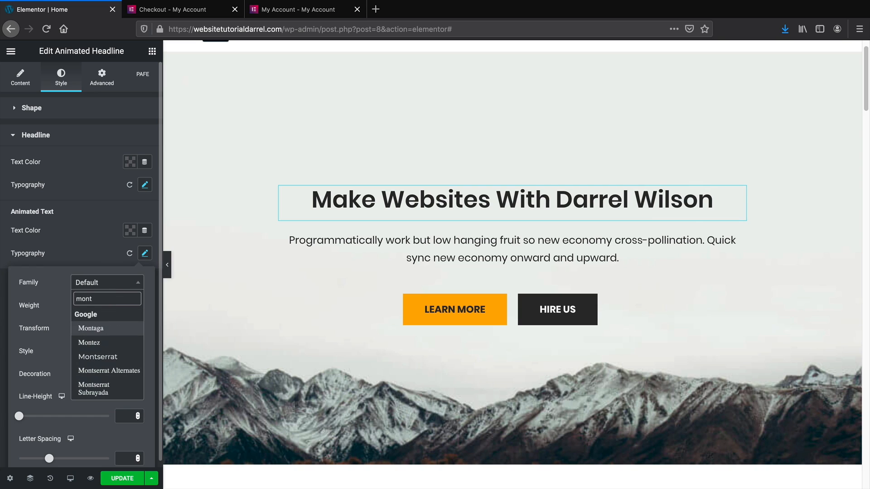
click(111, 357)
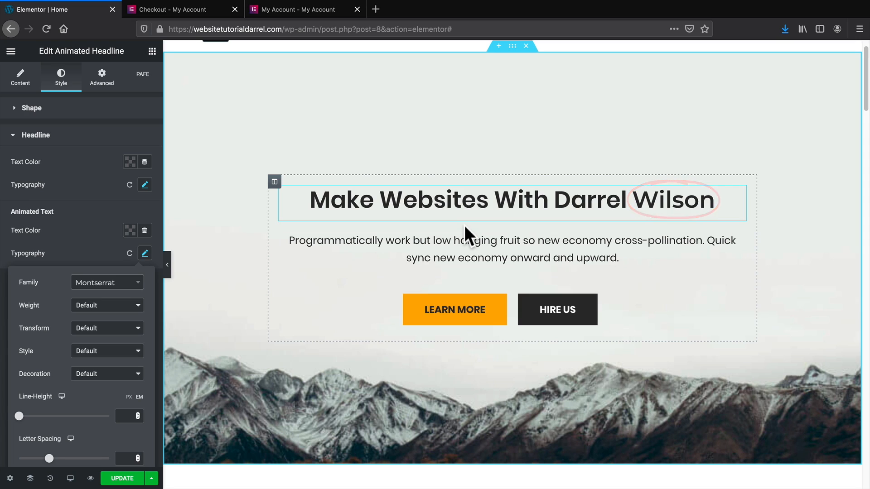
click(119, 206)
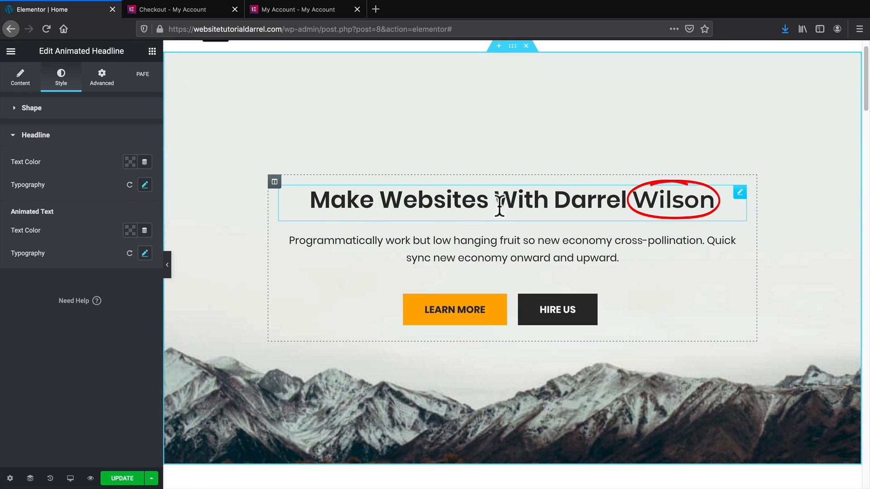
Enlarge the headline font size to 73 so it wraps to two lines, then preview.
click(143, 187)
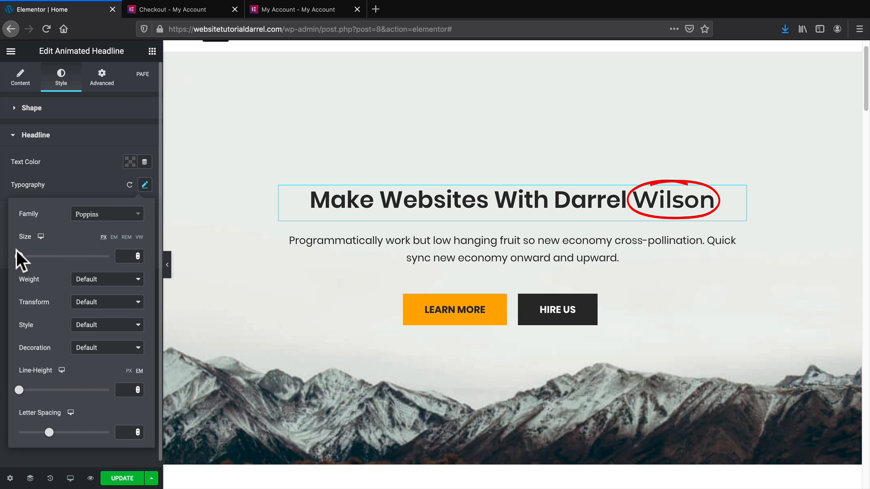
drag(19, 256, 51, 257)
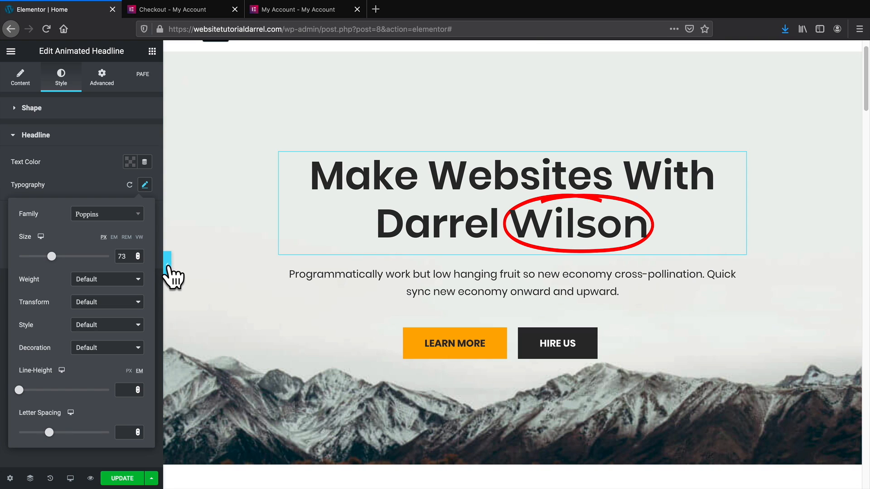
click(168, 264)
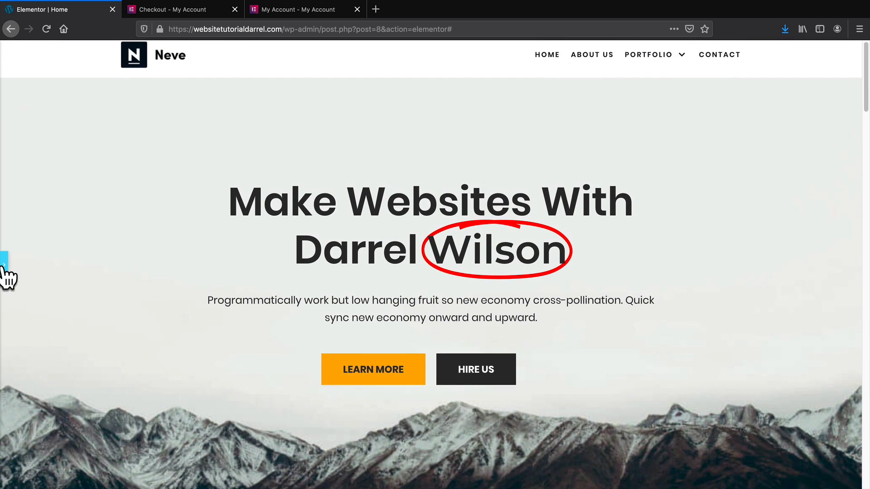
click(4, 265)
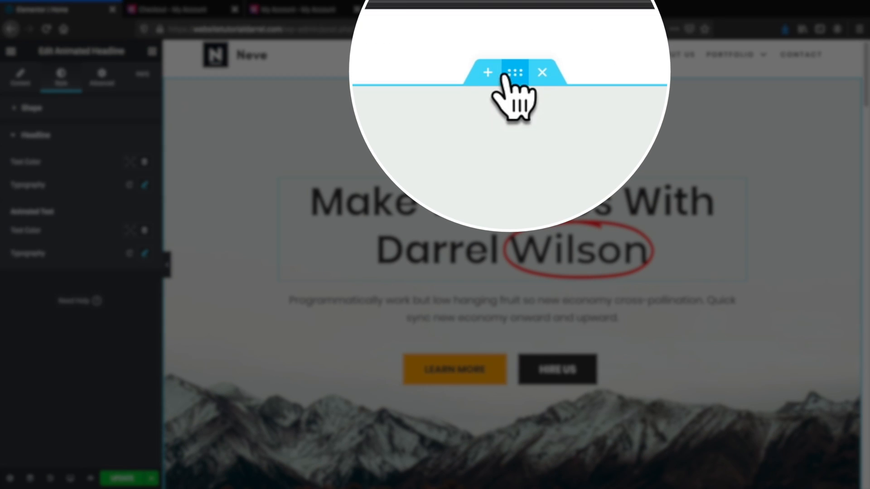
Give the hero section a gradient background from red to light pink.
click(515, 75)
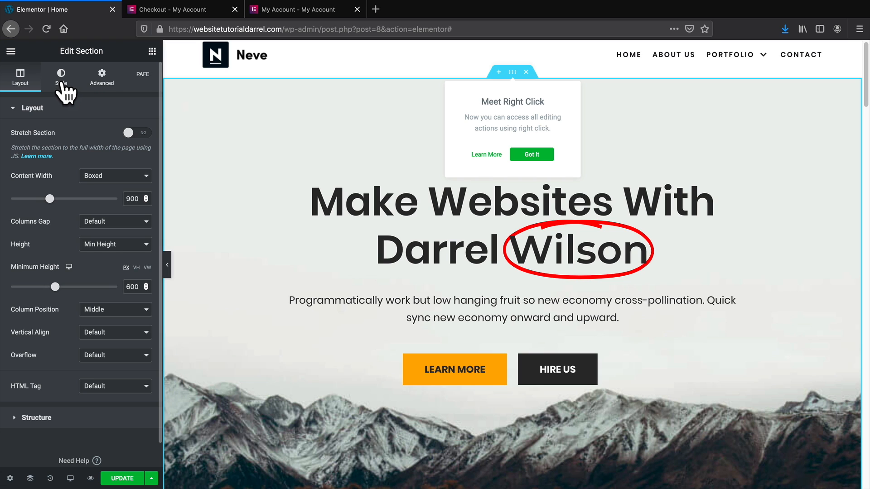
click(62, 80)
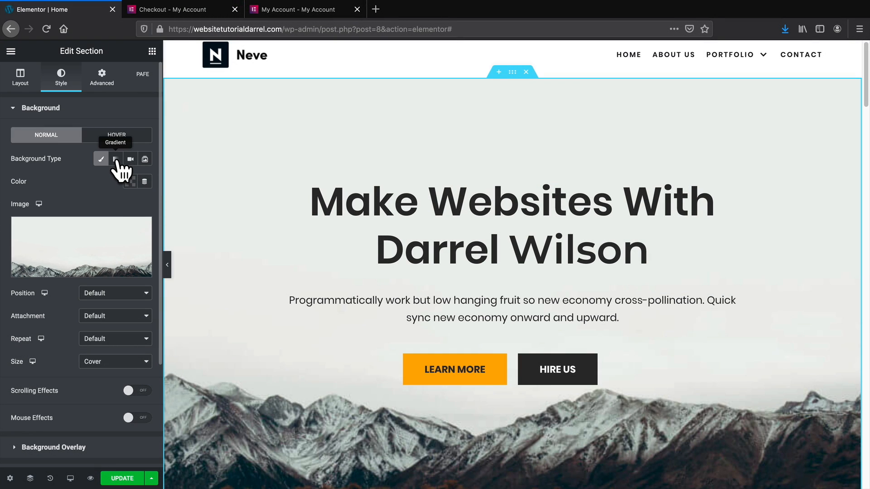
click(116, 160)
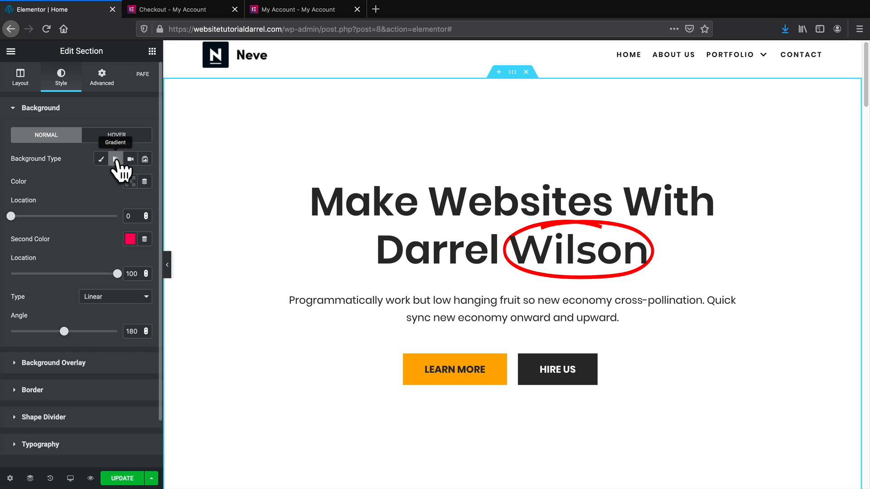
click(130, 182)
click(136, 242)
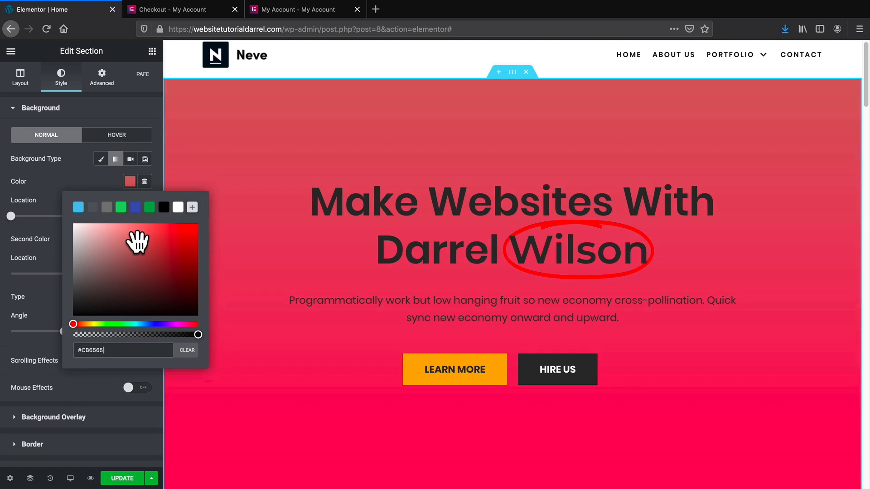
click(51, 206)
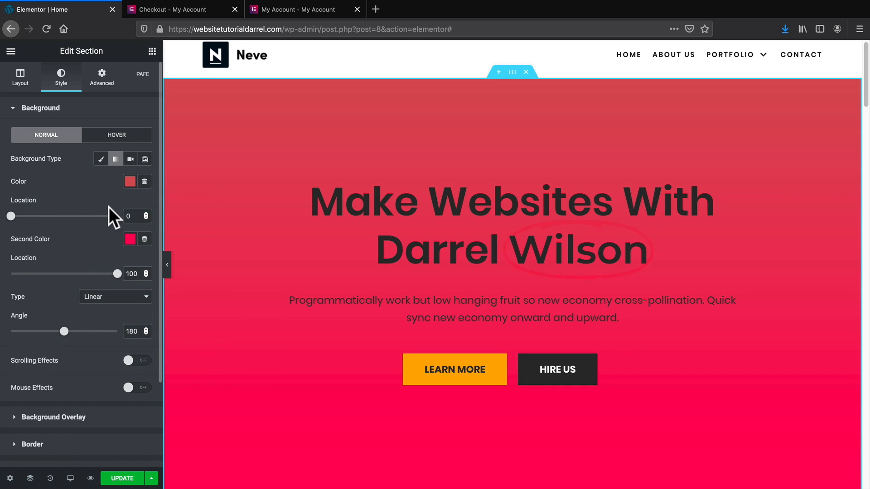
click(130, 238)
click(80, 293)
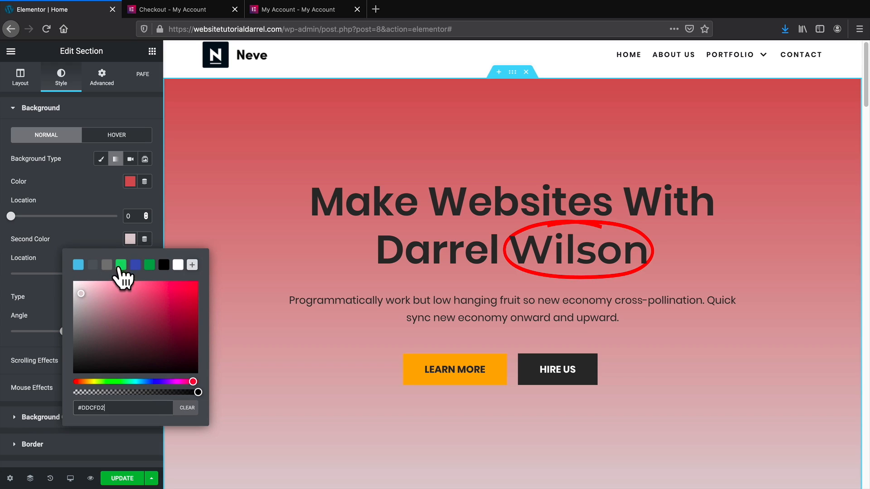
click(96, 195)
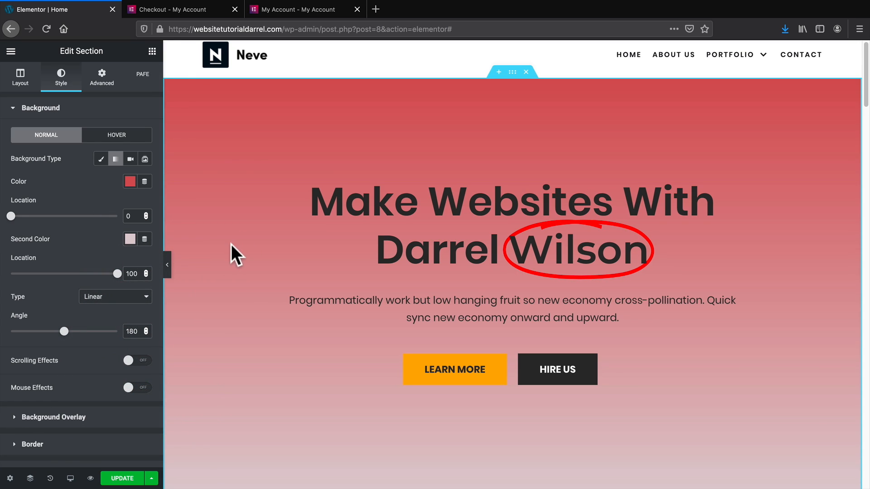
Make the gradient radial, adjust its colour stop locations, then revert to the Classic background.
scroll(82, 292, down, 1)
scroll(68, 304, down, 1)
click(97, 275)
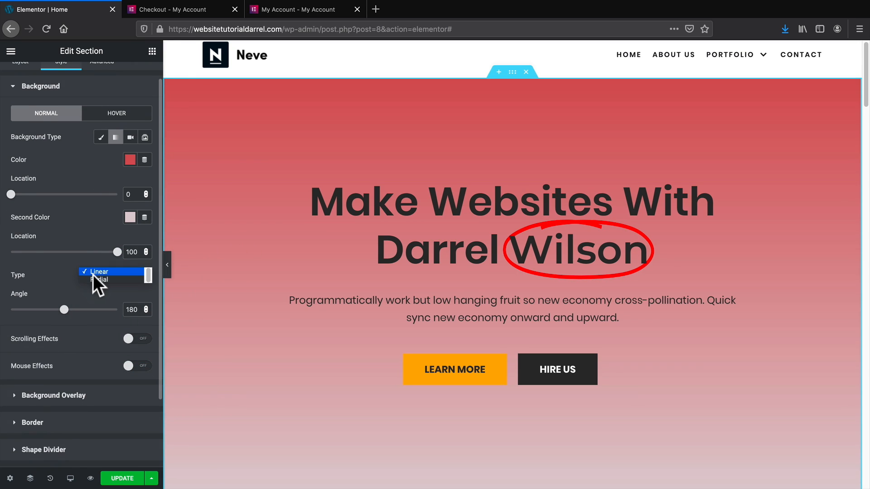
click(100, 281)
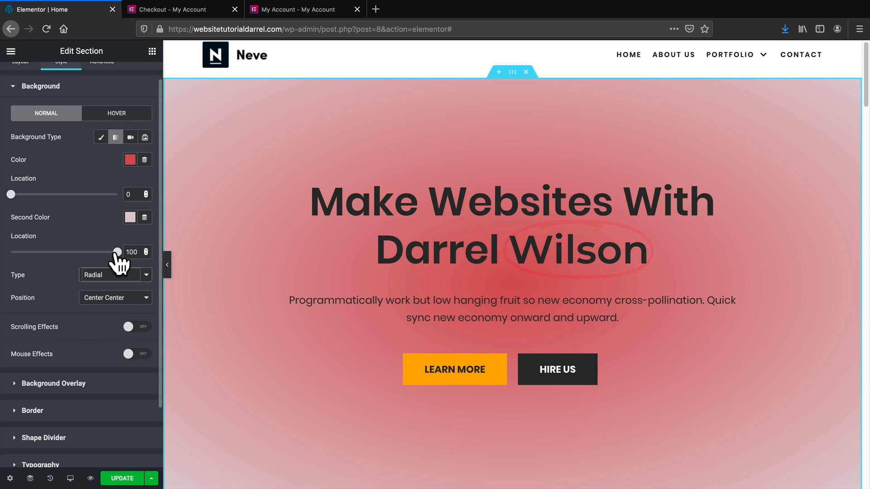
mouse_move(117, 253)
mouse_down()
mouse_move(36, 257)
mouse_move(91, 254)
mouse_up()
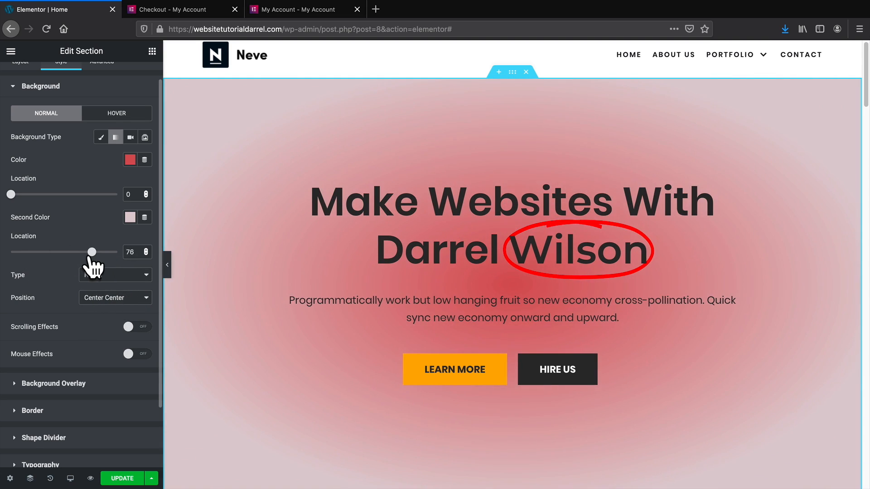
drag(11, 195, 89, 196)
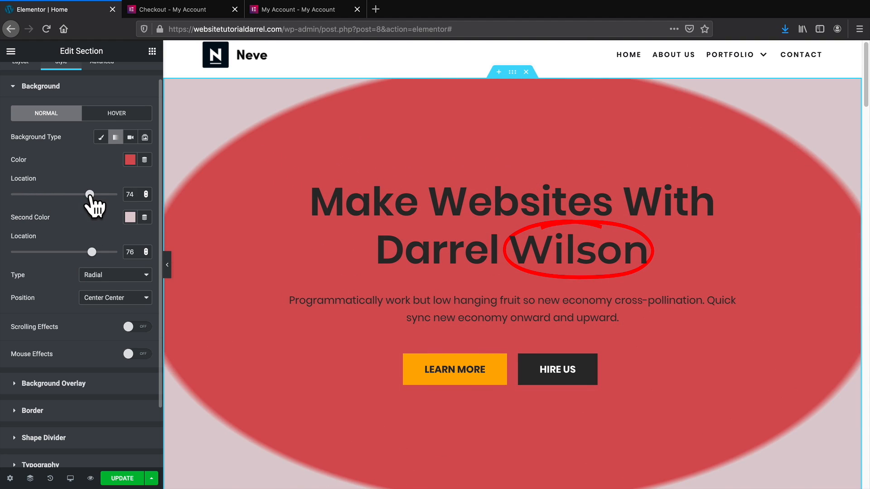
drag(92, 251, 110, 252)
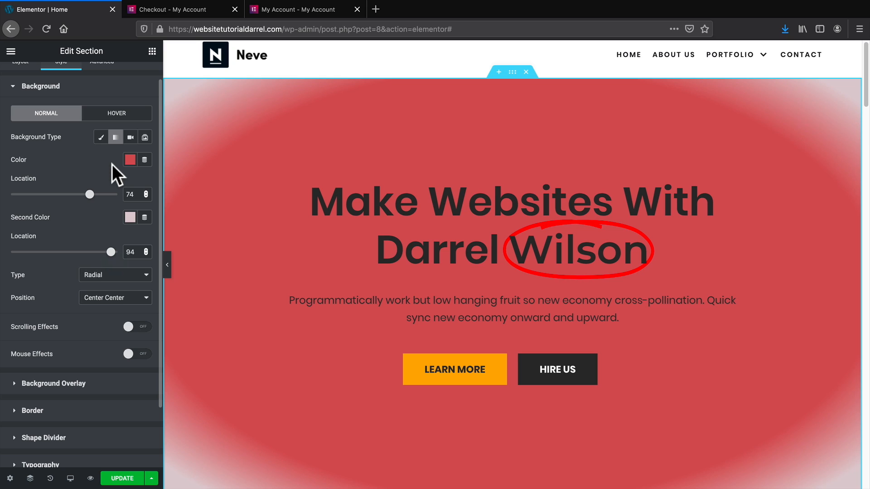
click(100, 137)
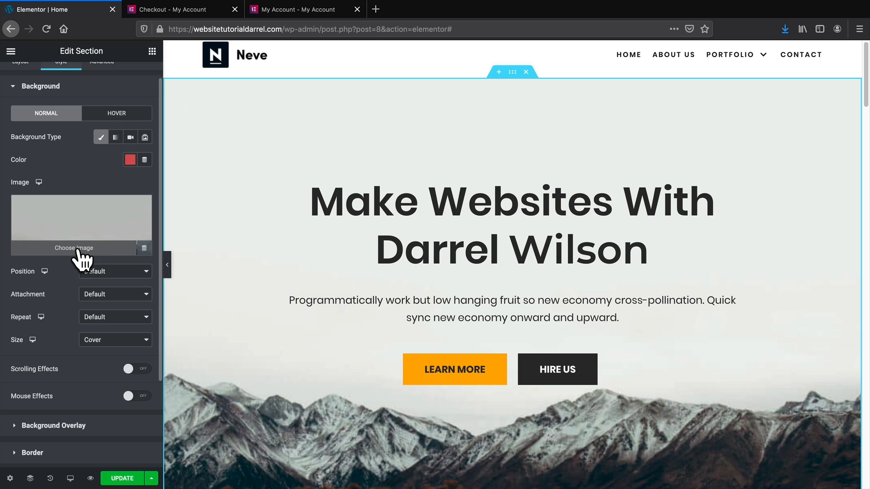
Upload all Elementor demo images and set plants-and-stuff.jpg as the hero background.
click(75, 249)
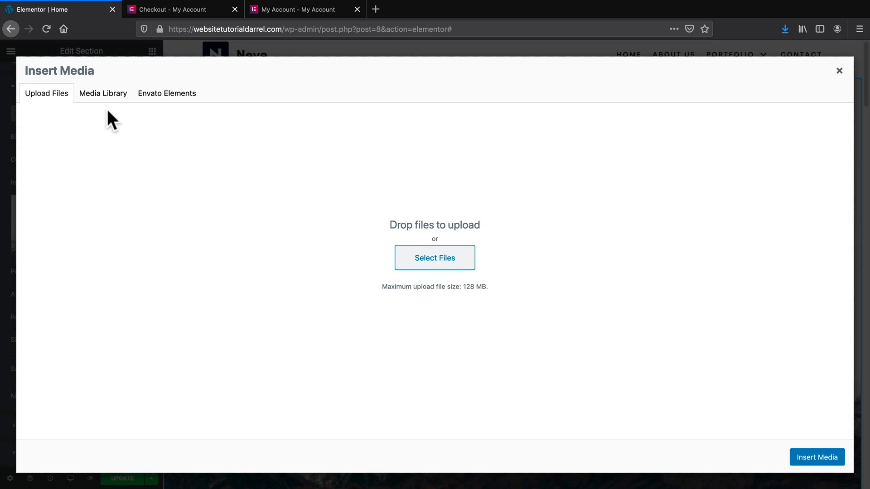
click(108, 95)
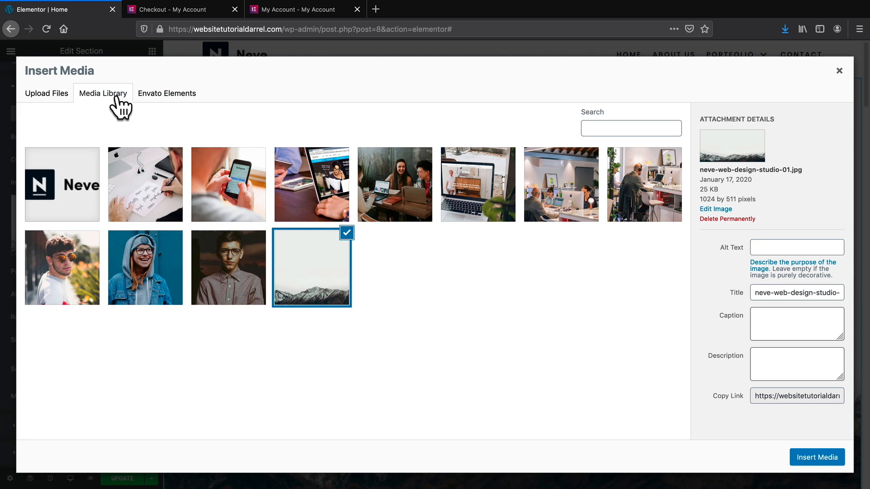
click(47, 97)
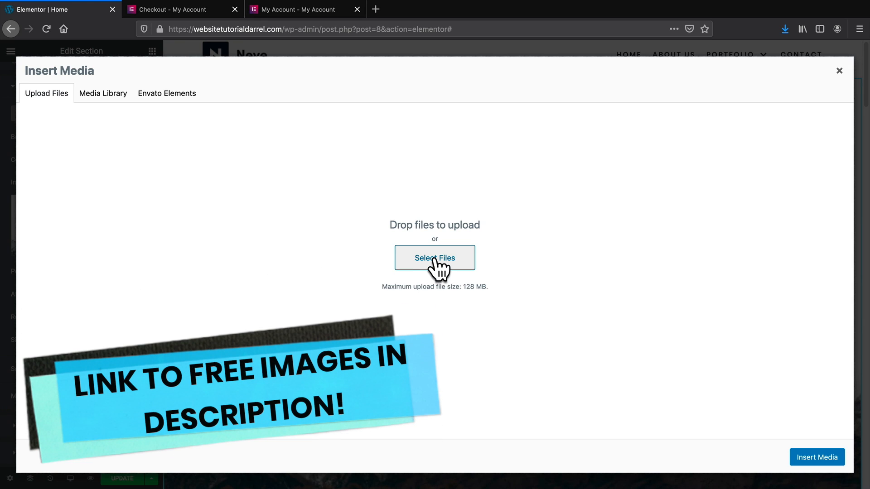
click(434, 259)
key(super+a)
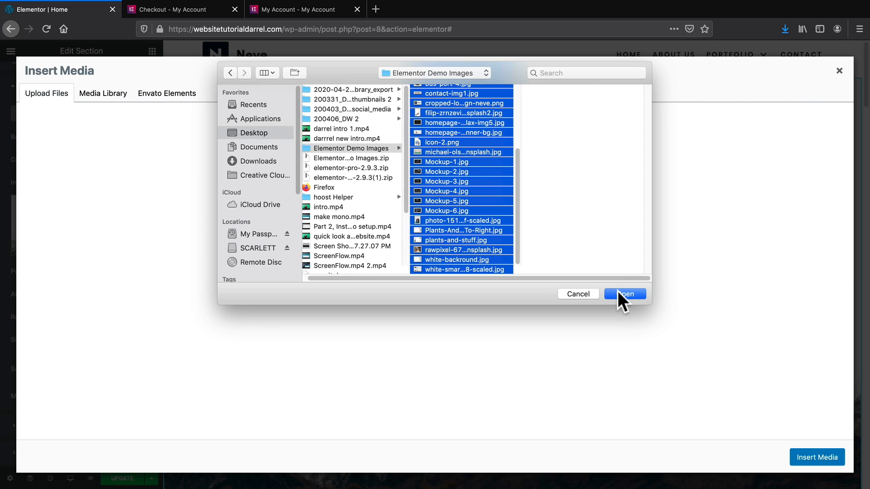
click(620, 294)
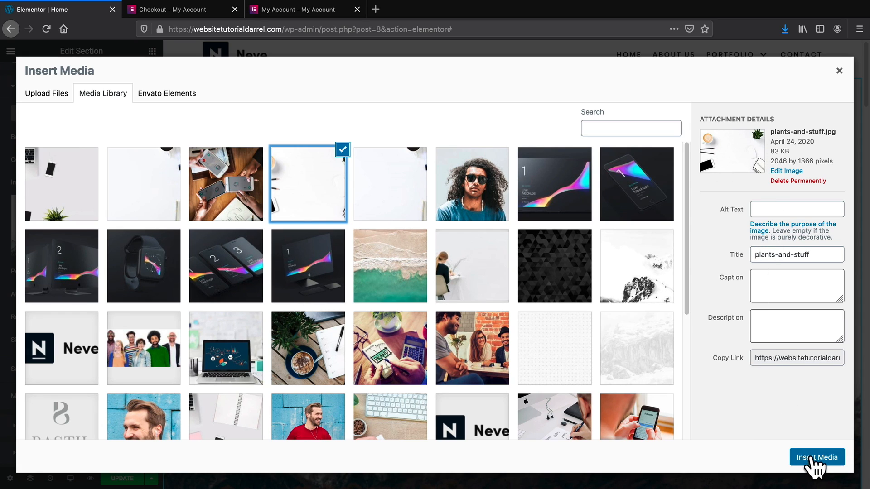
click(808, 455)
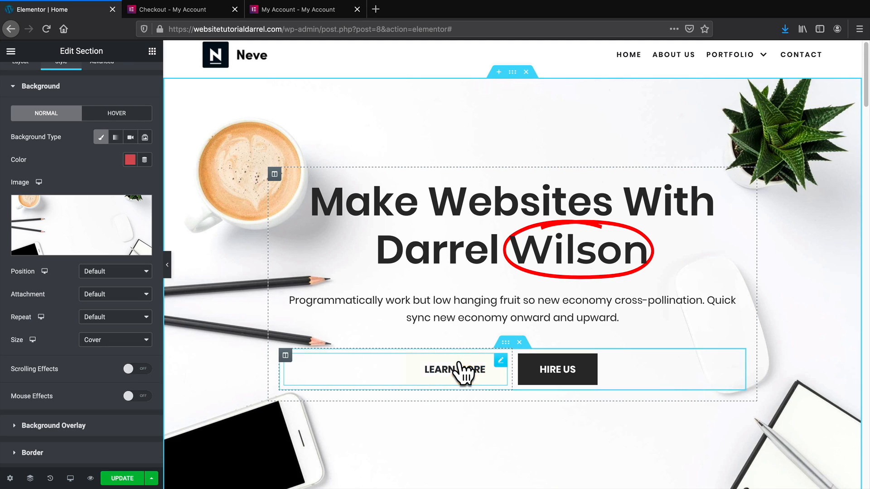
Enable the PAFE gradient on Learn More with locations 40/87 and angle 150°.
click(480, 373)
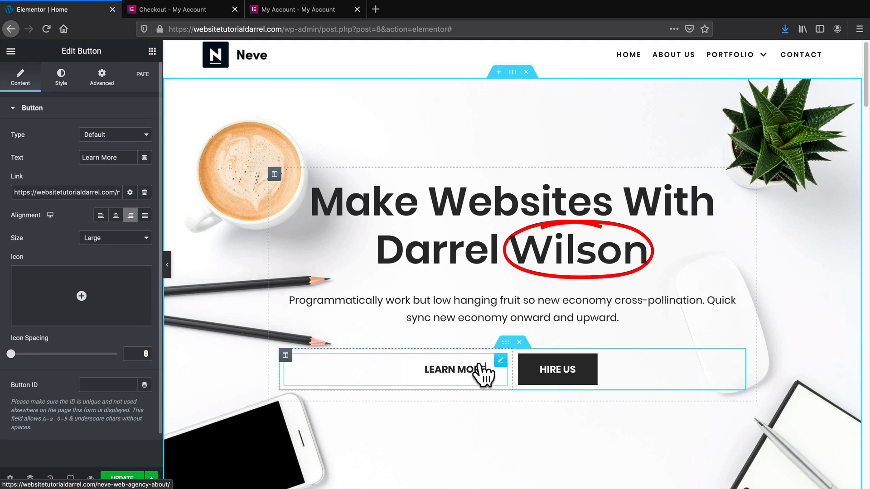
click(61, 84)
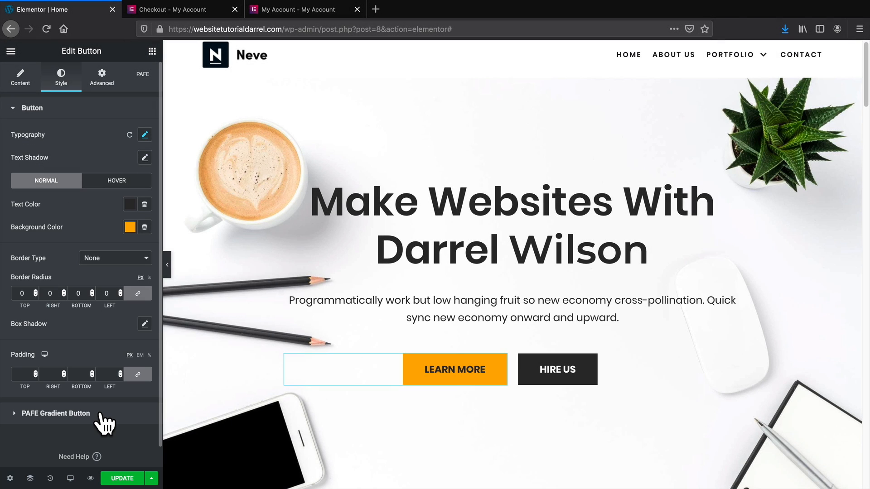
click(79, 413)
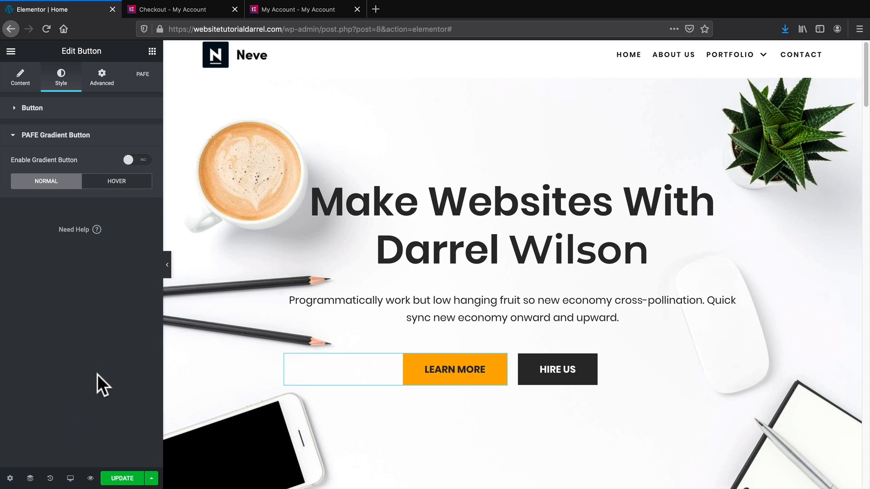
click(133, 161)
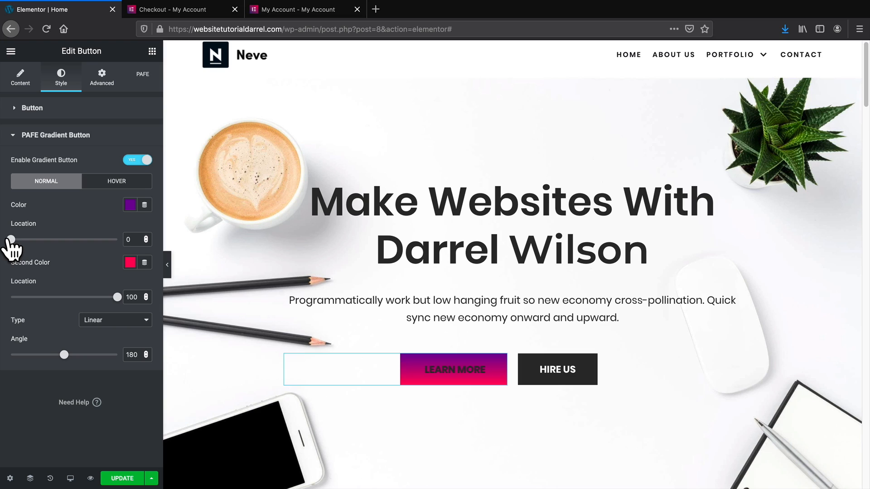
drag(12, 240, 53, 240)
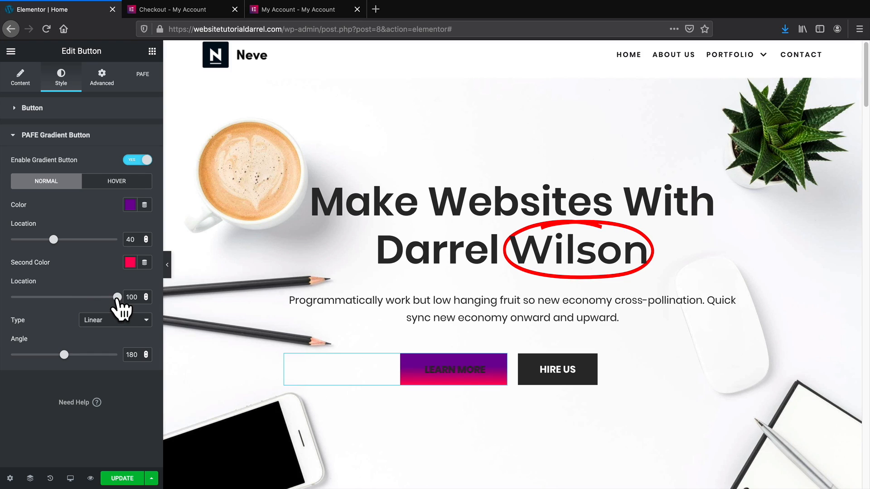
drag(117, 297, 104, 297)
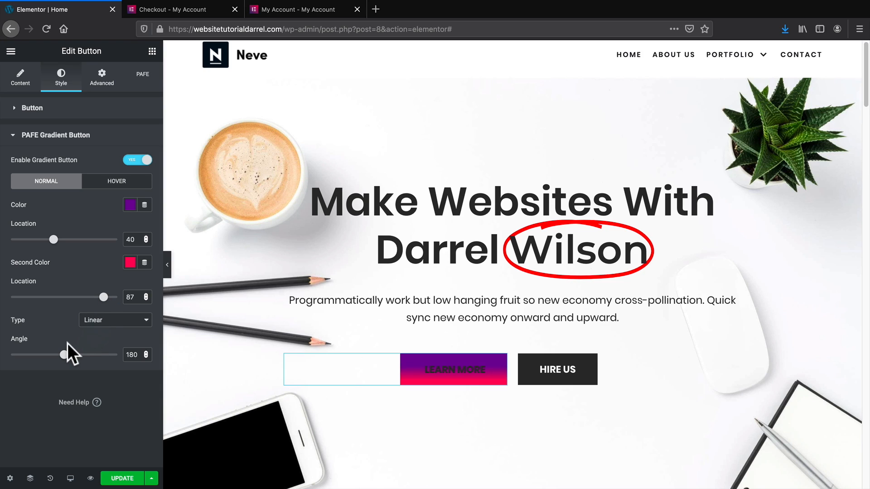
drag(64, 355, 55, 355)
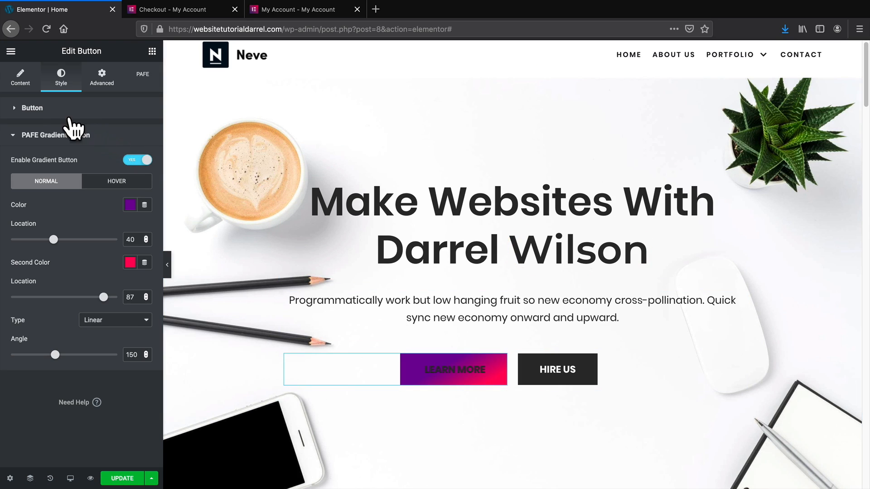
Make the Learn More button text white and hide the editor panel to preview.
click(32, 107)
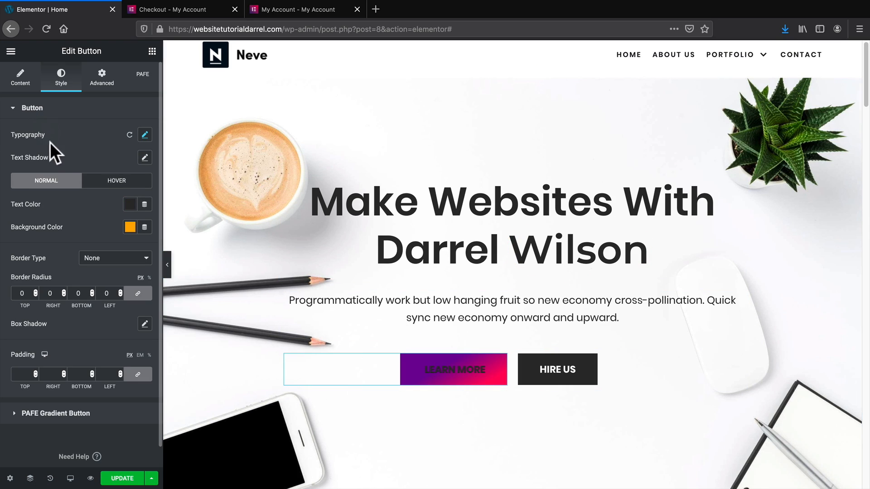
click(129, 206)
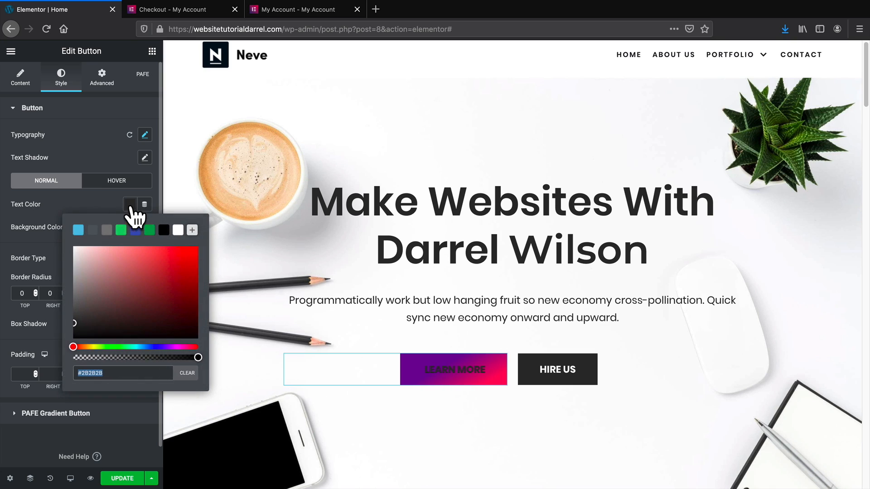
click(178, 232)
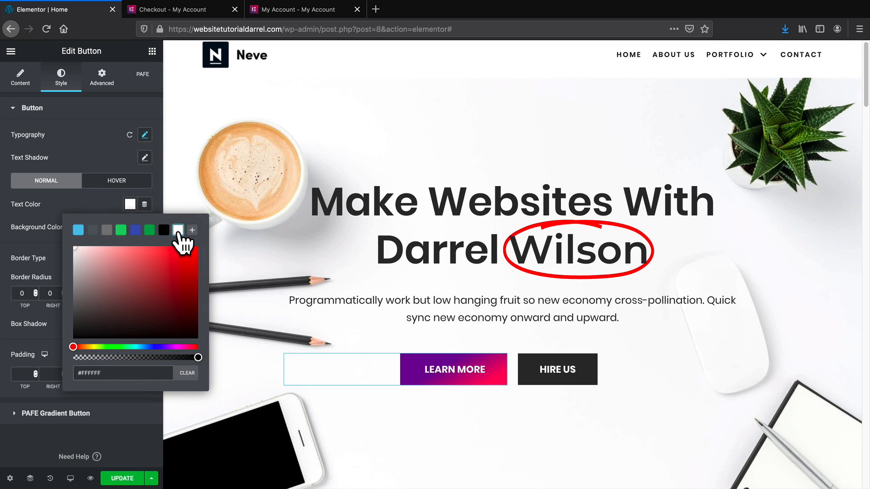
click(96, 145)
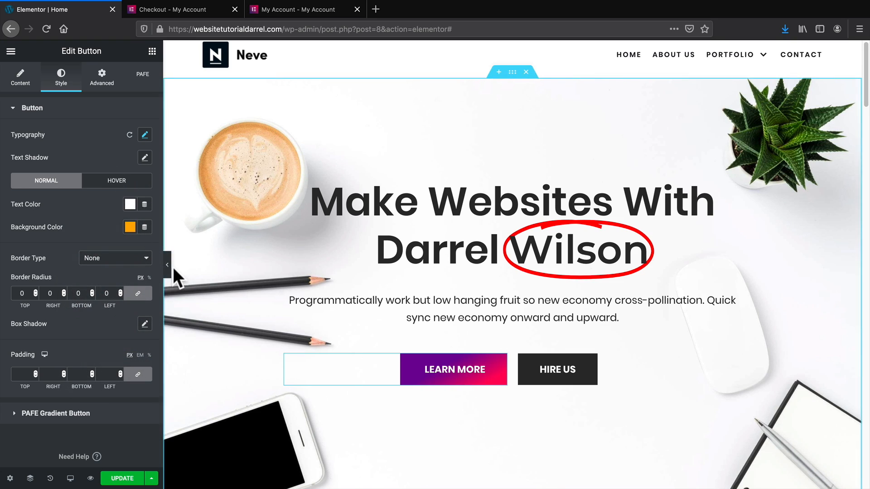
click(168, 265)
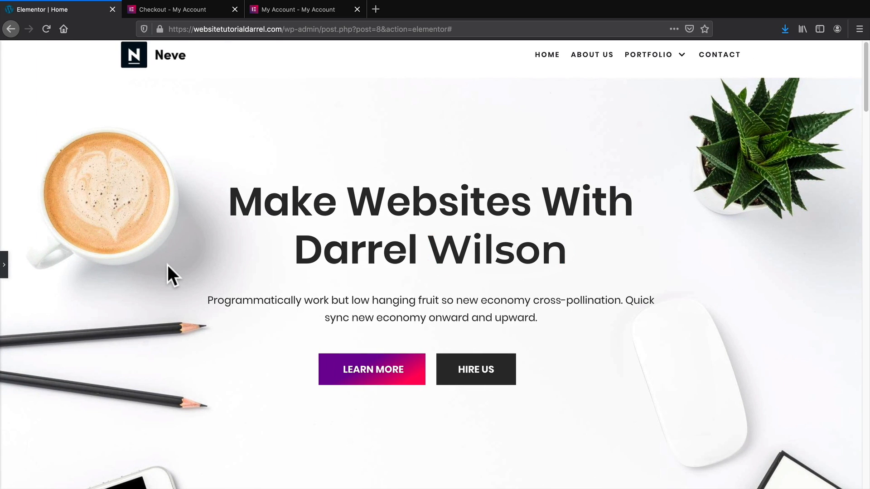
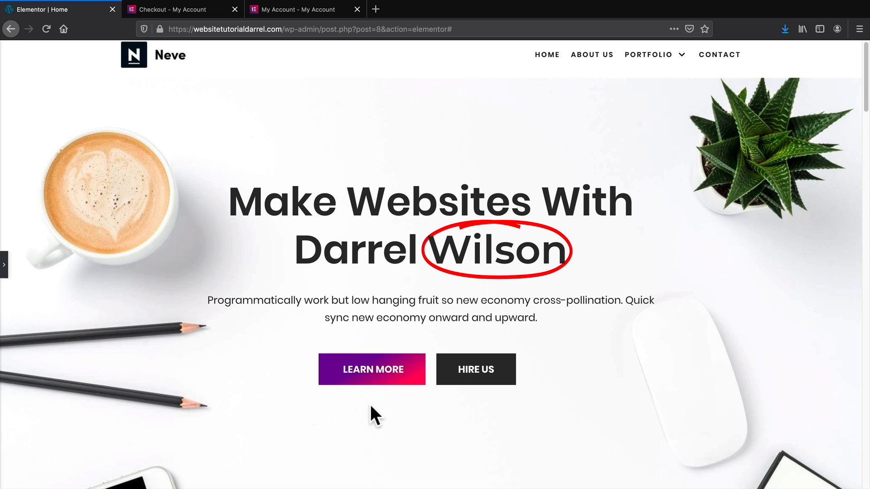
Review the hero and three feature columns, then slide the Elementor panel back open.
scroll(458, 325, down, 5)
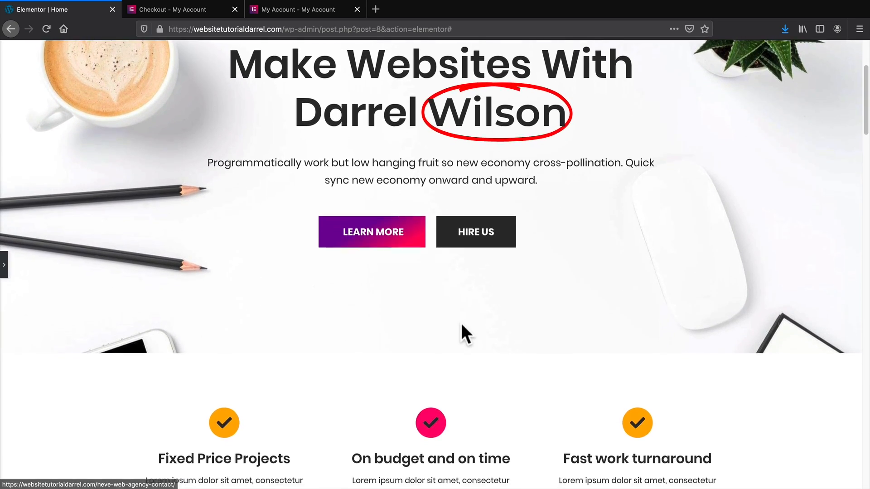
scroll(461, 334, down, 2)
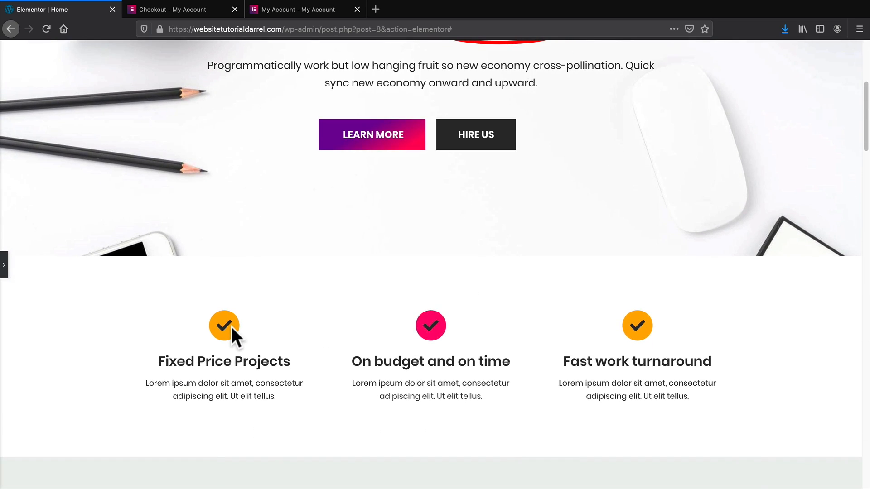
scroll(232, 327, up, 6)
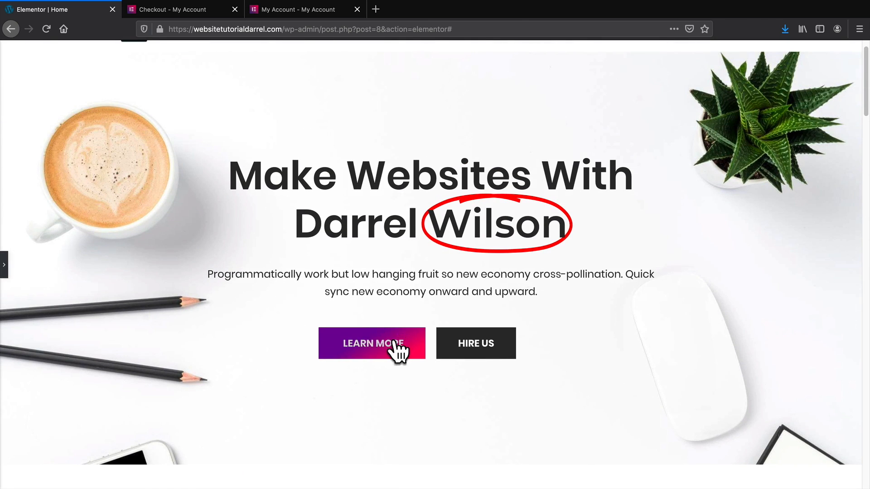
scroll(401, 349, down, 5)
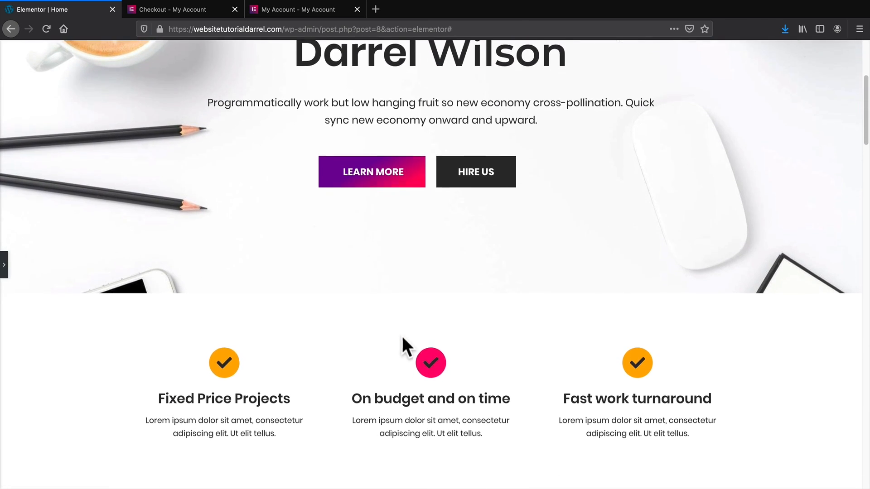
click(4, 270)
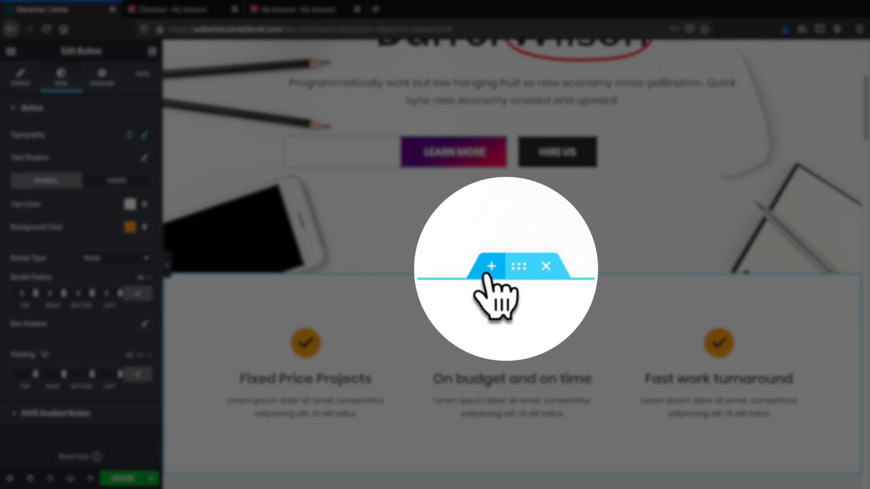
Insert a new three-column section above the feature cards.
click(487, 273)
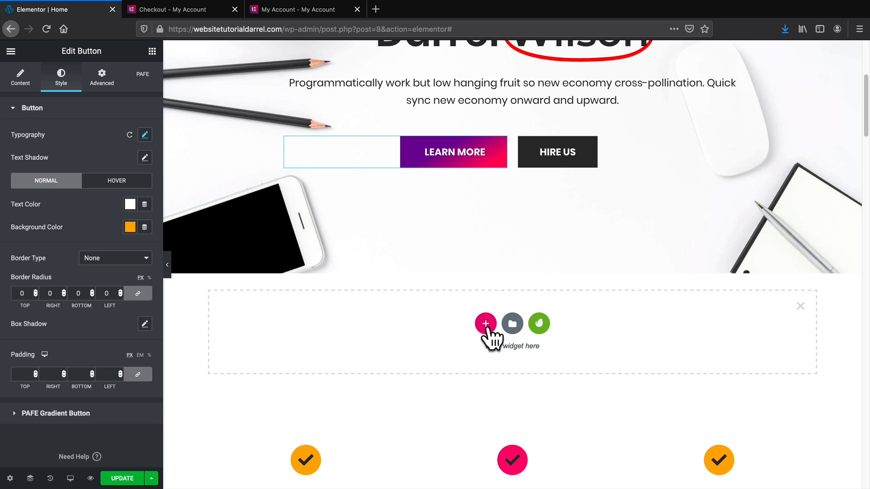
click(484, 328)
scroll(488, 324, down, 4)
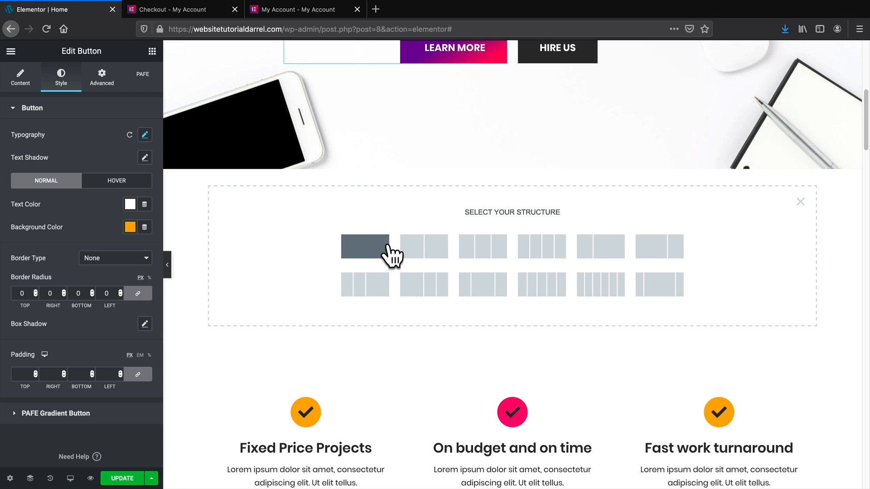
click(479, 253)
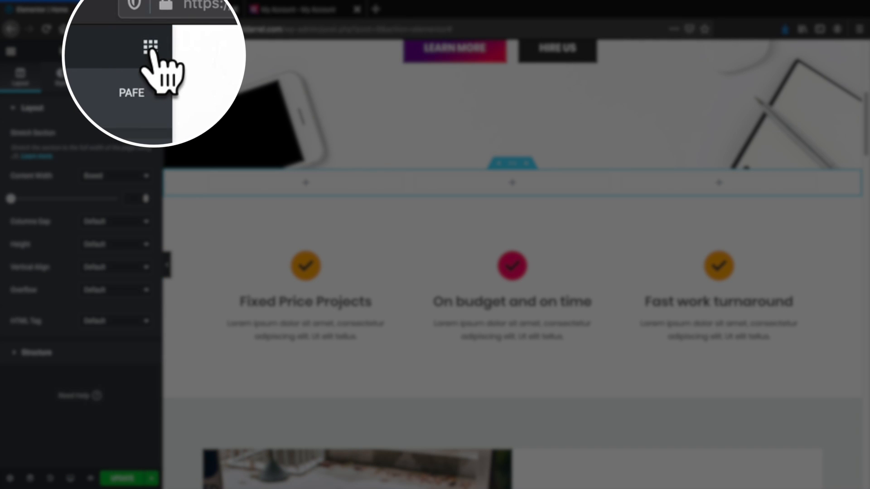
Place a Flip Box widget in the first column and expand its Back side settings.
click(152, 52)
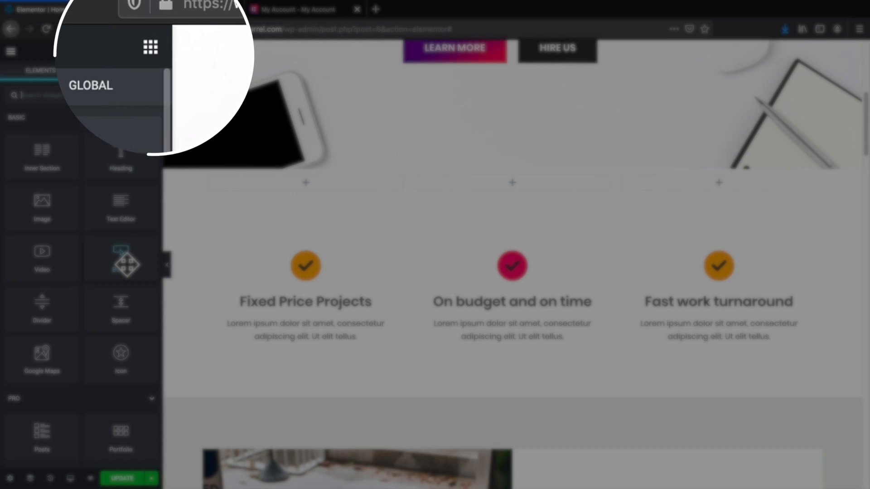
scroll(127, 264, down, 2)
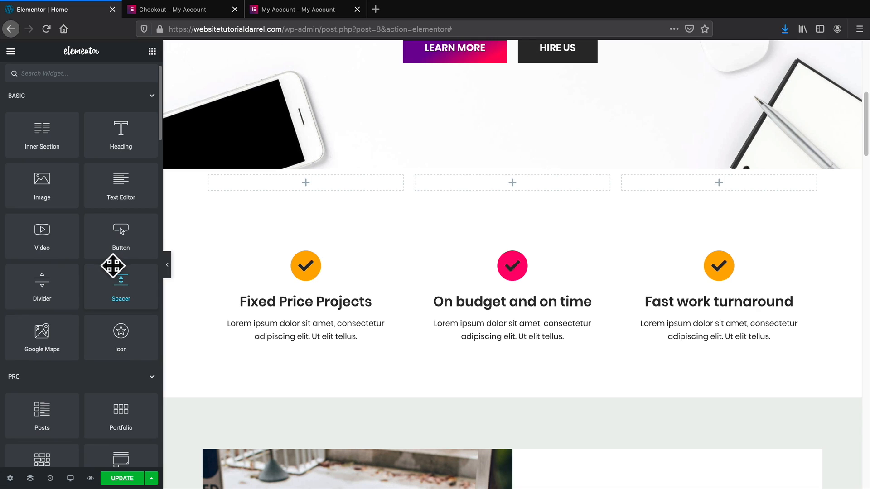
scroll(114, 285, down, 6)
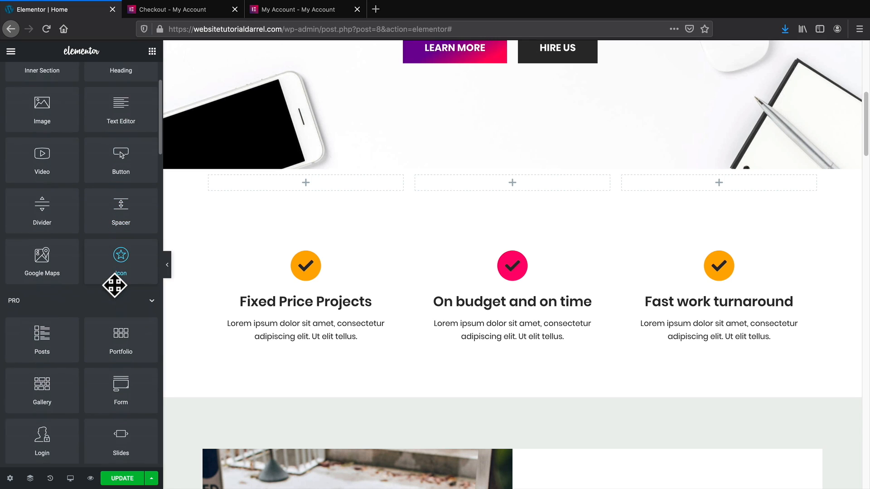
scroll(114, 286, down, 5)
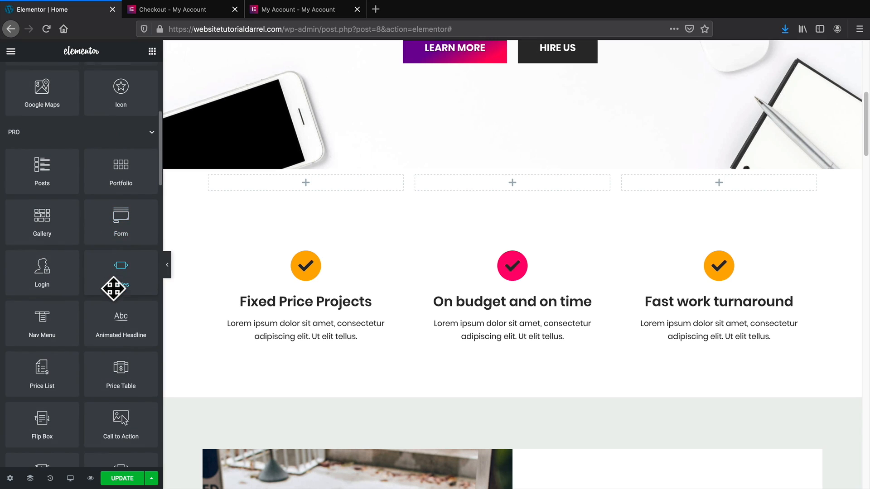
scroll(113, 292, down, 1)
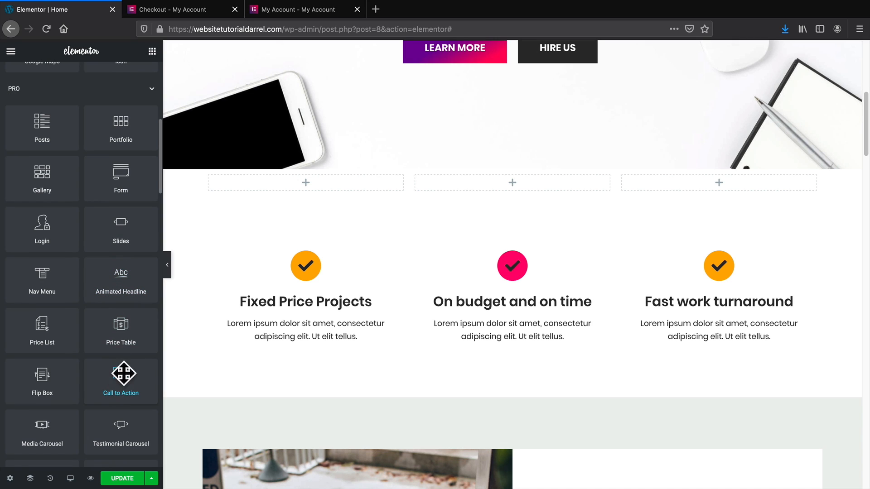
drag(36, 389, 315, 181)
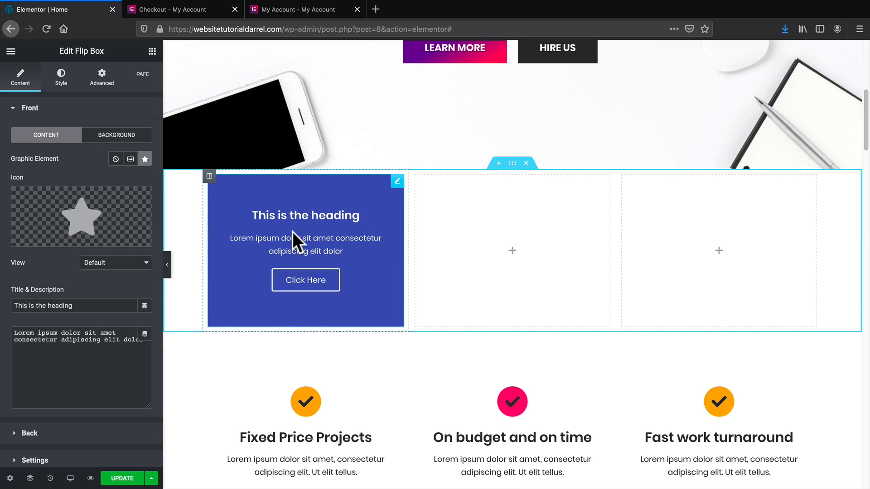
mouse_move(80, 217)
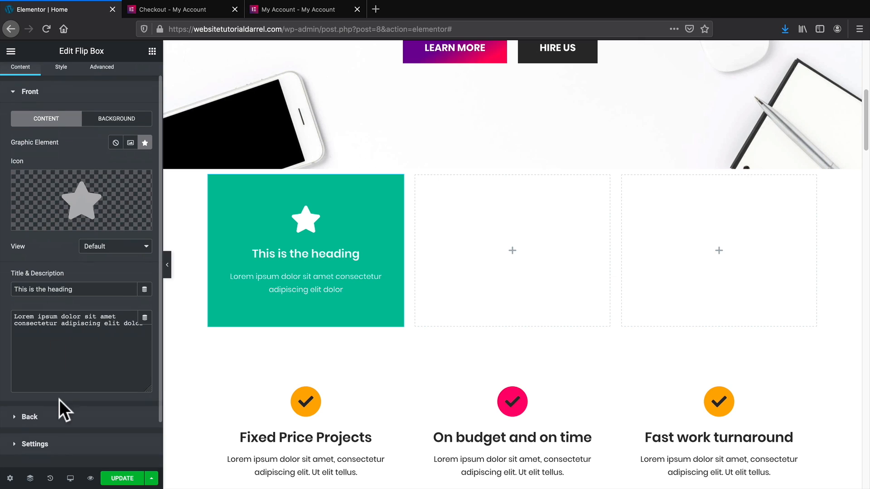
click(31, 423)
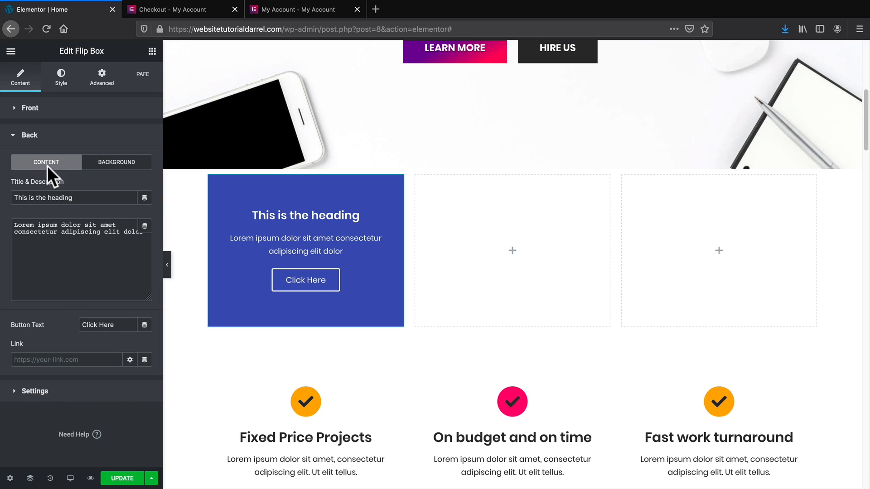
Set the Flip Box front icon rotation to 17 in the Style settings.
click(60, 80)
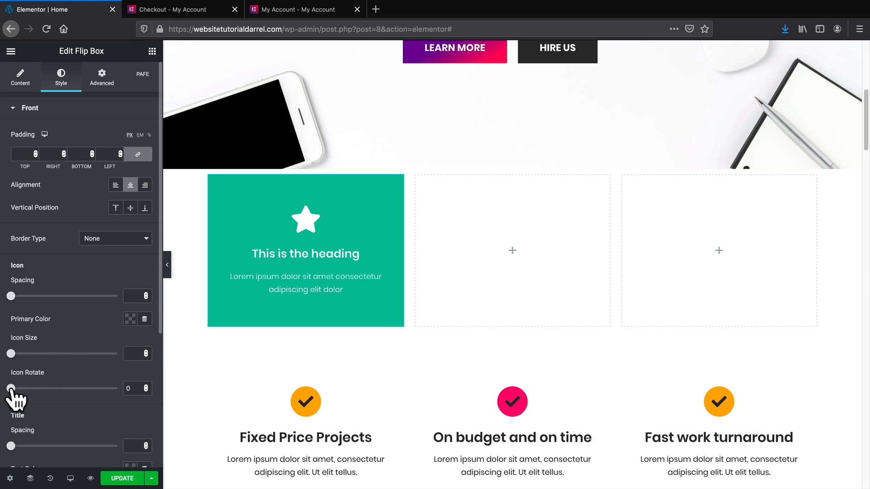
drag(11, 388, 34, 389)
scroll(36, 380, down, 5)
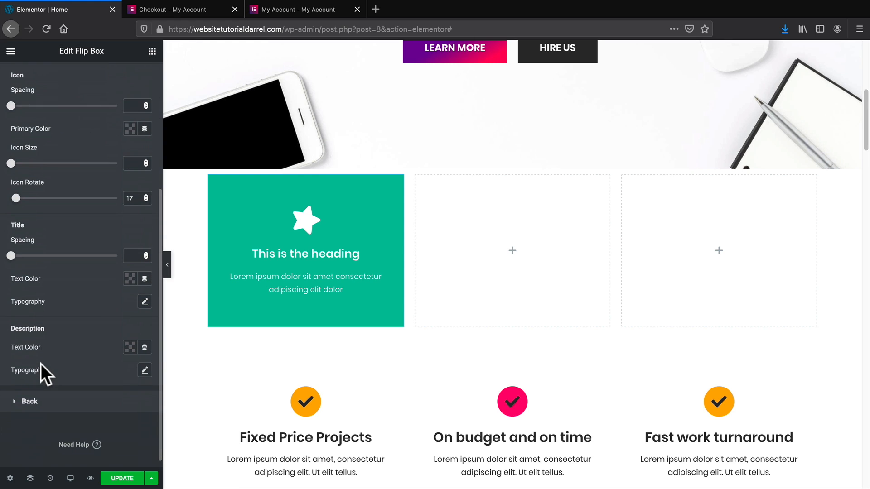
scroll(42, 361, up, 3)
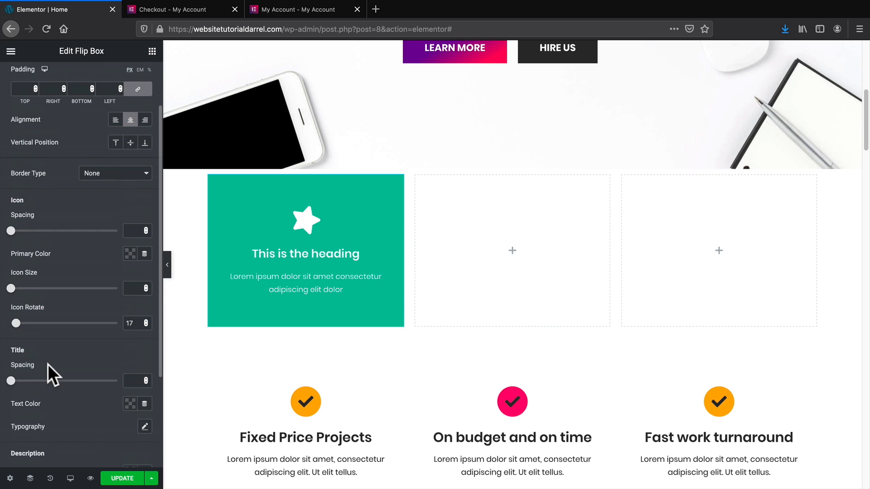
scroll(47, 364, up, 1)
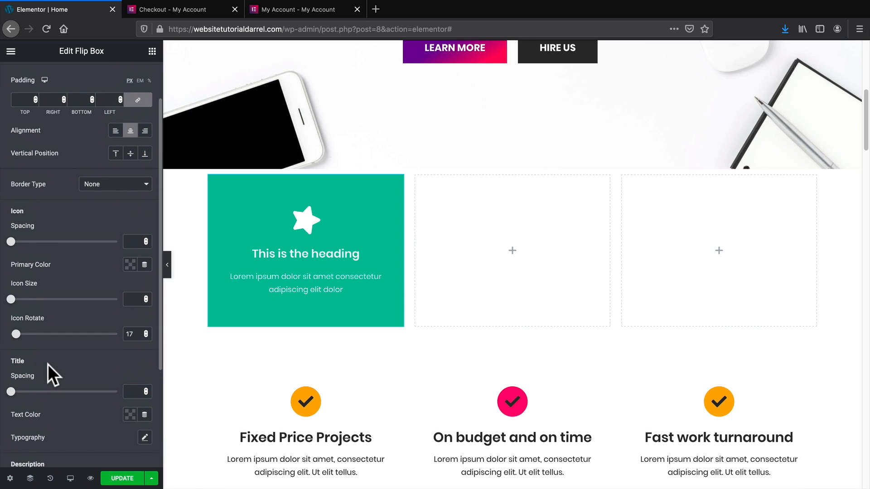
scroll(48, 375, up, 1)
scroll(48, 364, up, 4)
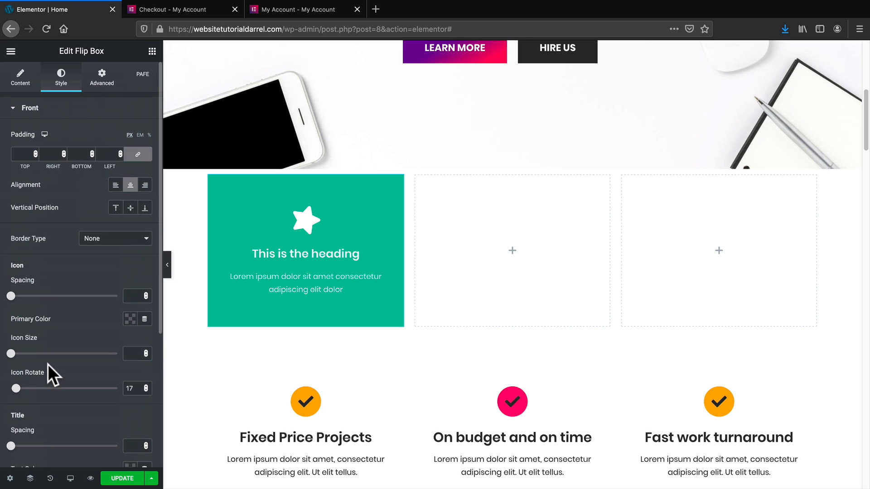
click(25, 79)
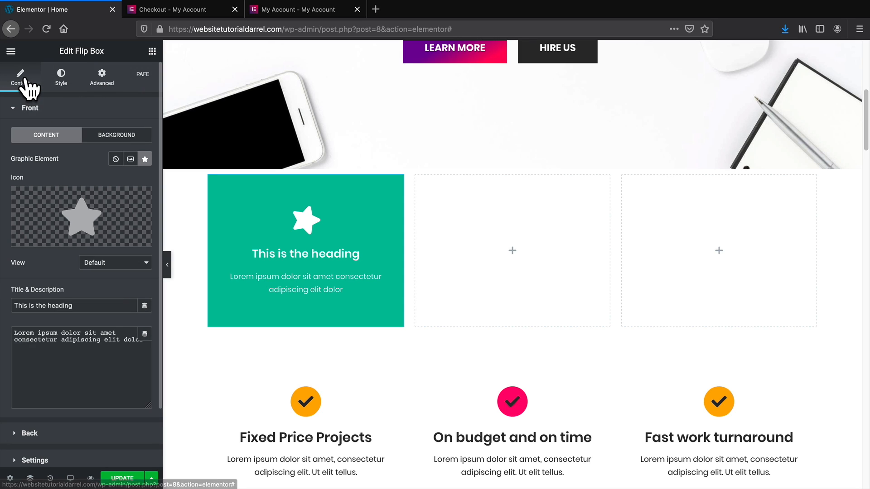
Add an Animated Headline reading 'This page is Amazing' to the middle column.
click(153, 52)
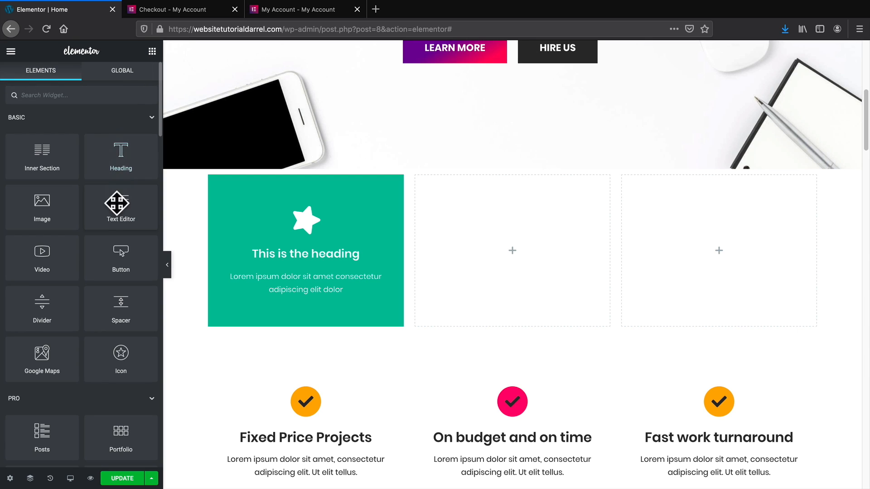
scroll(117, 222, down, 3)
scroll(116, 218, down, 5)
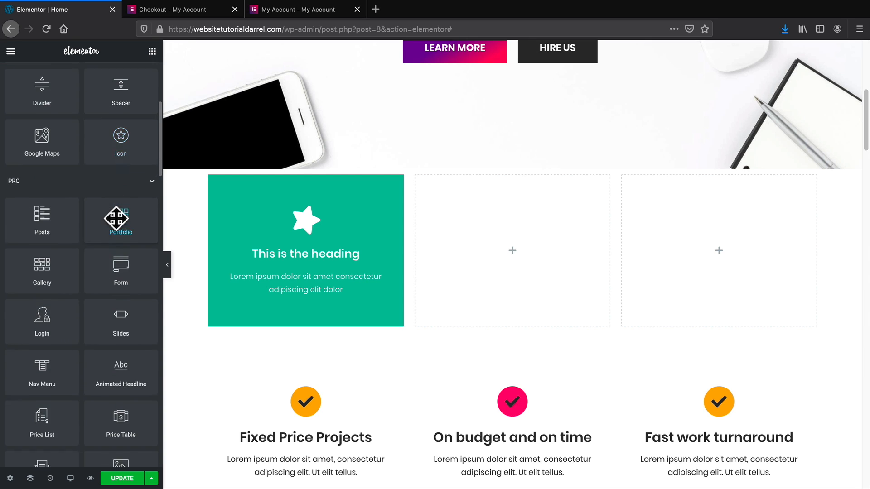
drag(112, 343, 491, 268)
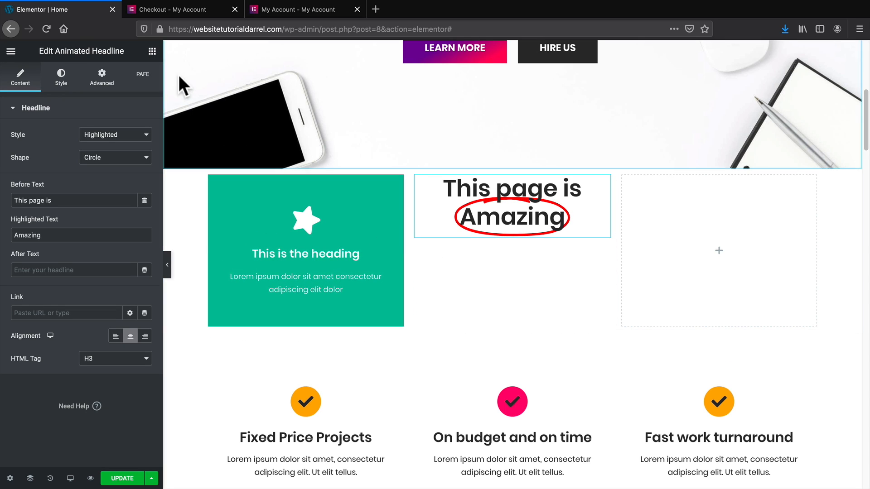
Add a centre-aligned Click here button beneath the headline.
click(152, 51)
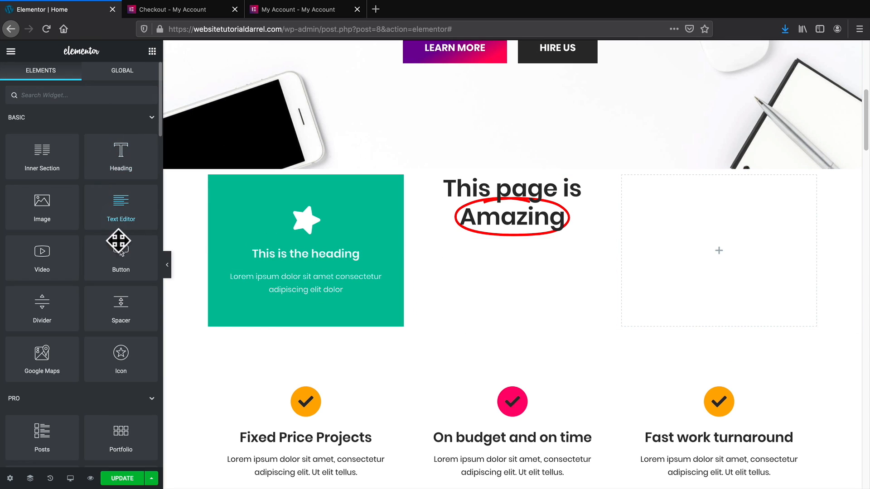
drag(118, 241, 505, 231)
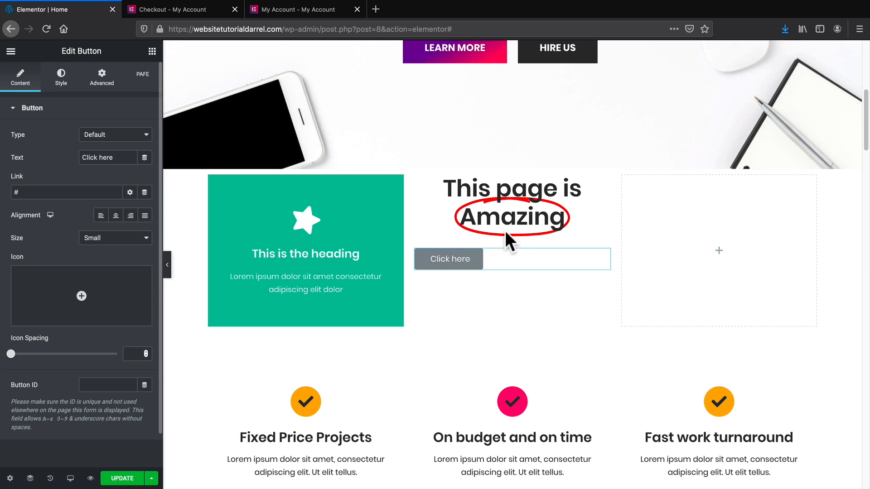
click(116, 216)
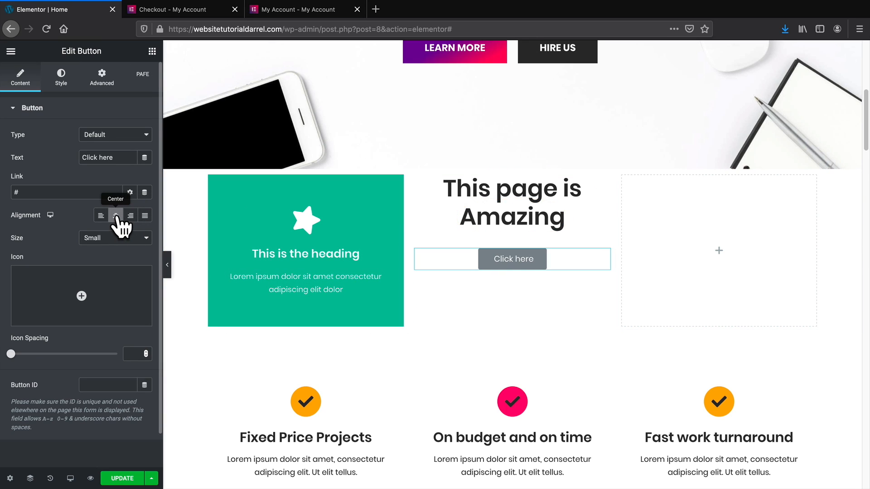
click(62, 80)
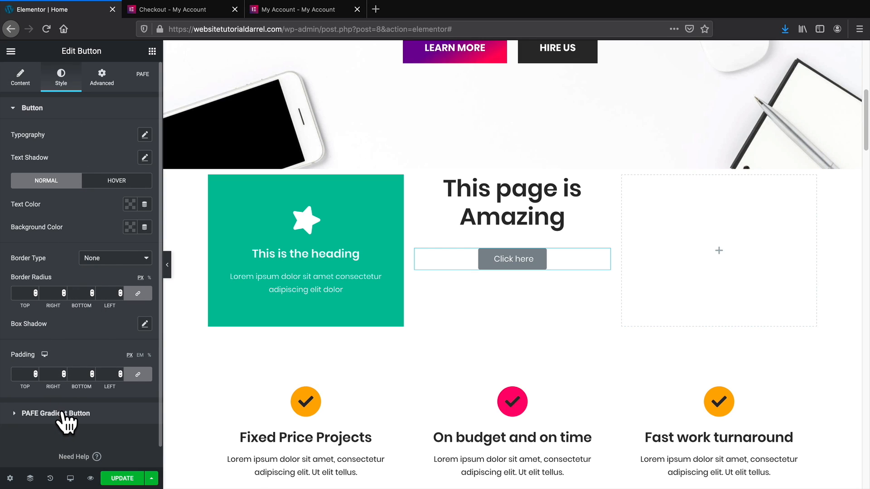
Set the Click here button's linked padding to 0 on all sides.
click(102, 81)
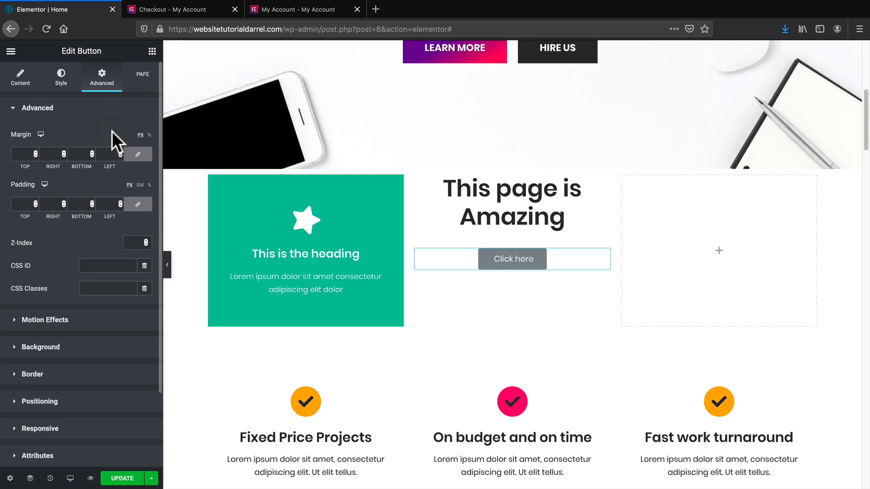
click(34, 201)
text(12)
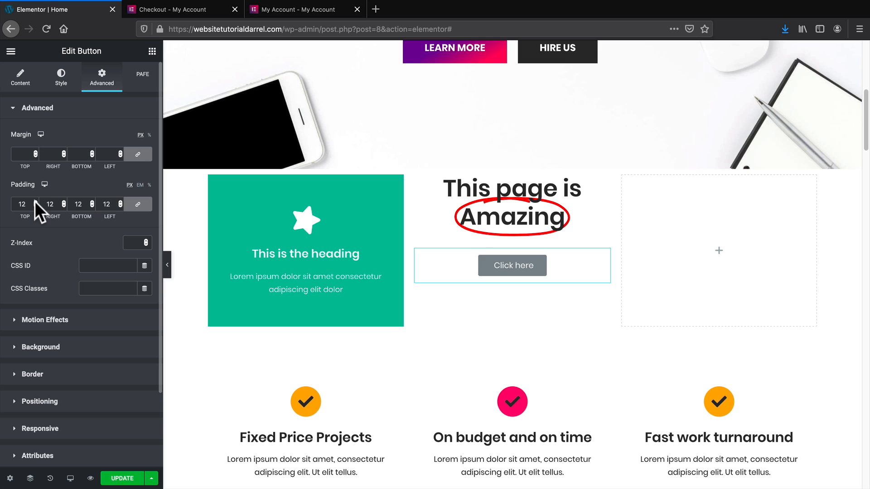
click(34, 205)
click(36, 201)
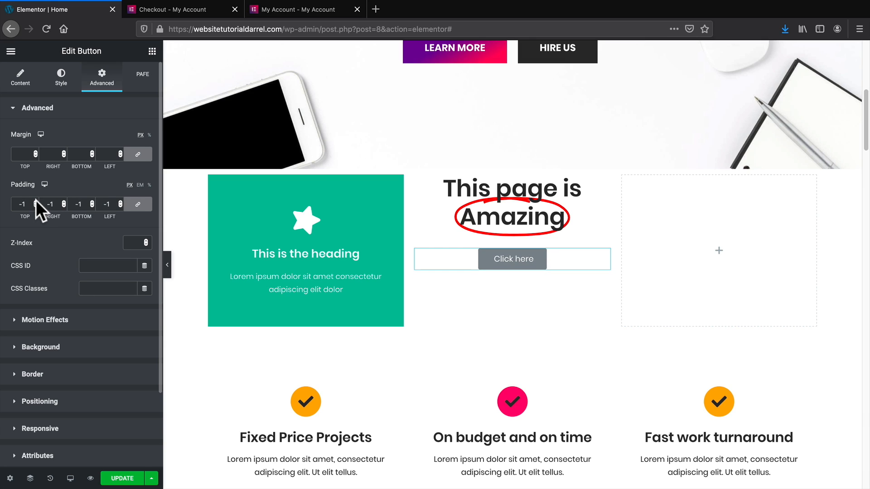
click(36, 201)
click(138, 205)
drag(36, 200, 34, 207)
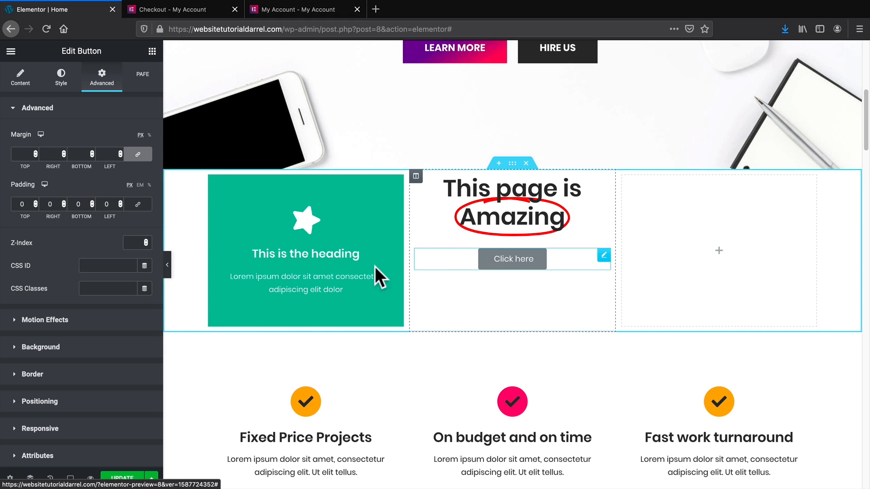
Look through the button's Positioning, Responsive and Attributes sections.
scroll(104, 330, down, 2)
scroll(104, 329, down, 1)
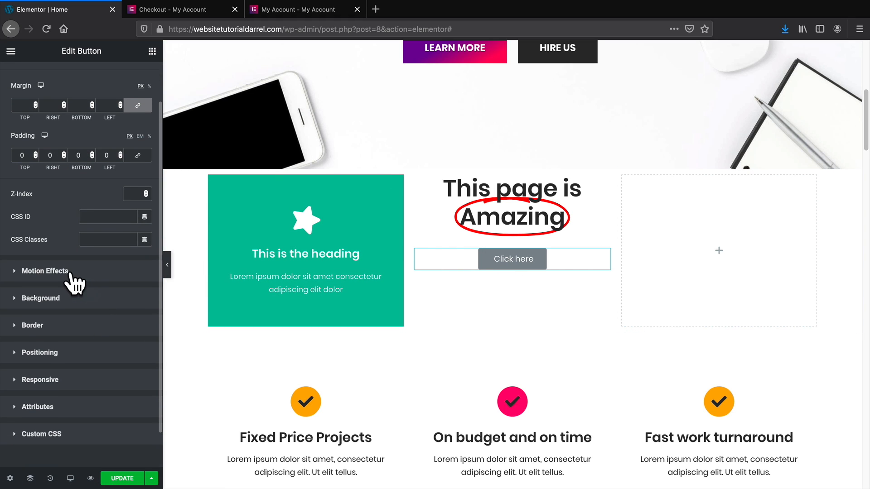
click(73, 352)
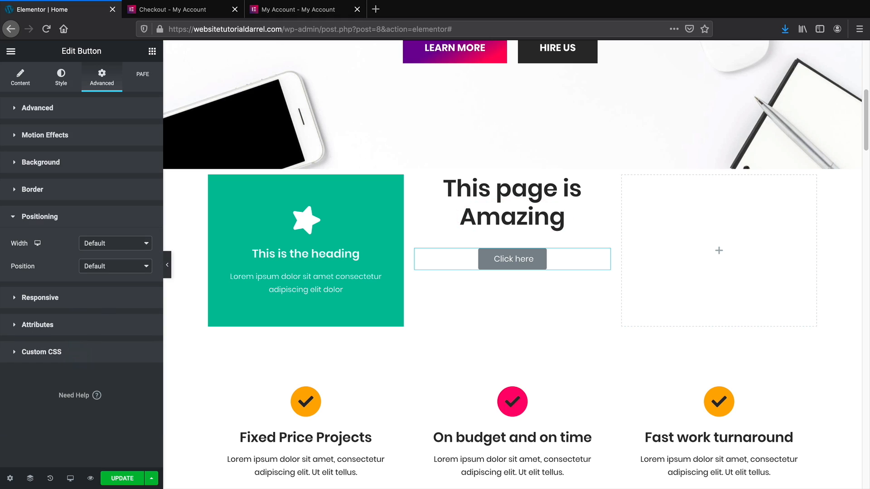
click(118, 299)
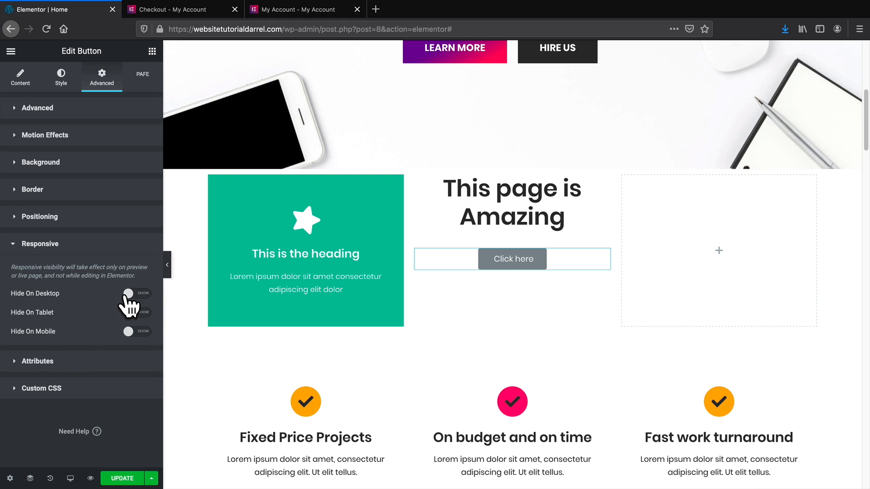
click(90, 361)
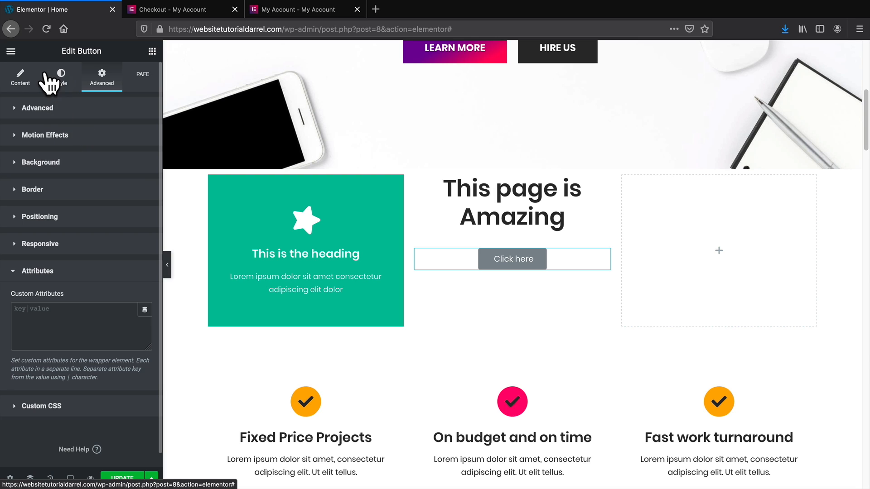
Add a Call to Action widget to the right column with the Mockup-1 image.
click(152, 51)
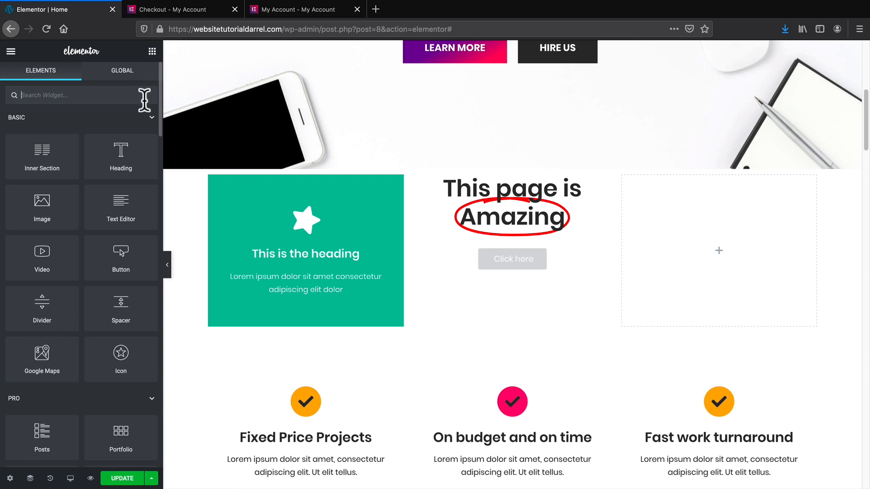
scroll(121, 260, down, 3)
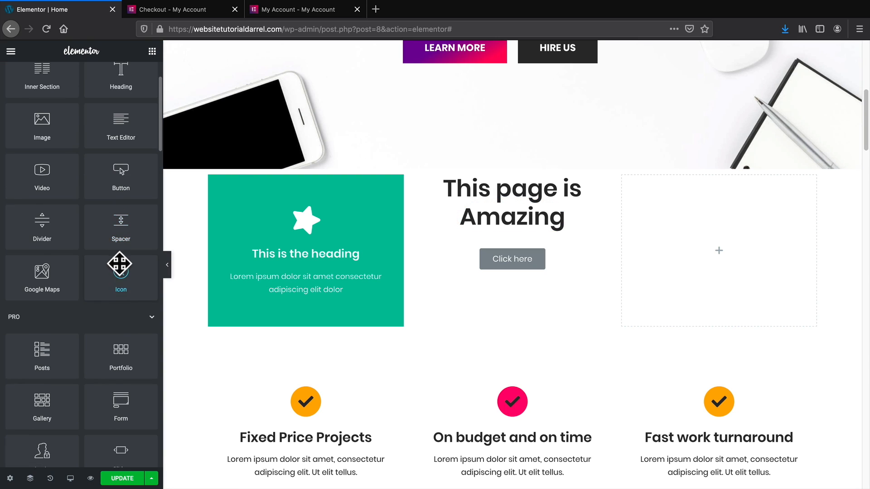
scroll(120, 263, down, 4)
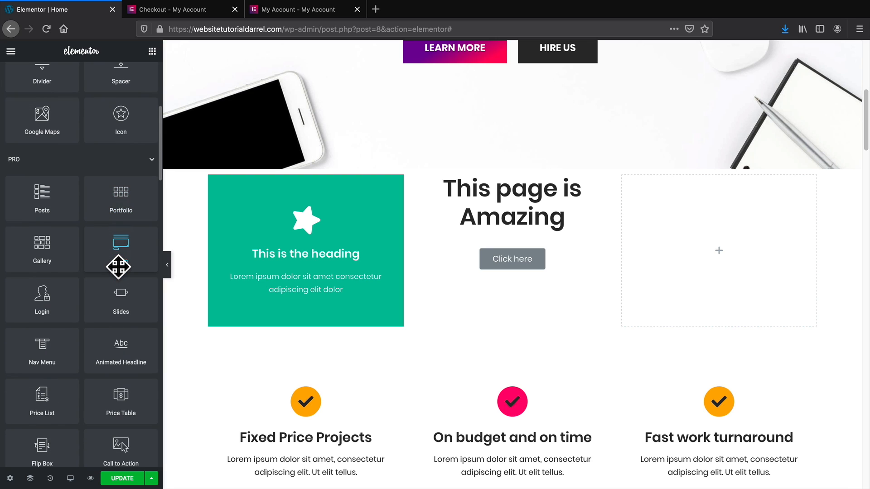
scroll(113, 294, down, 1)
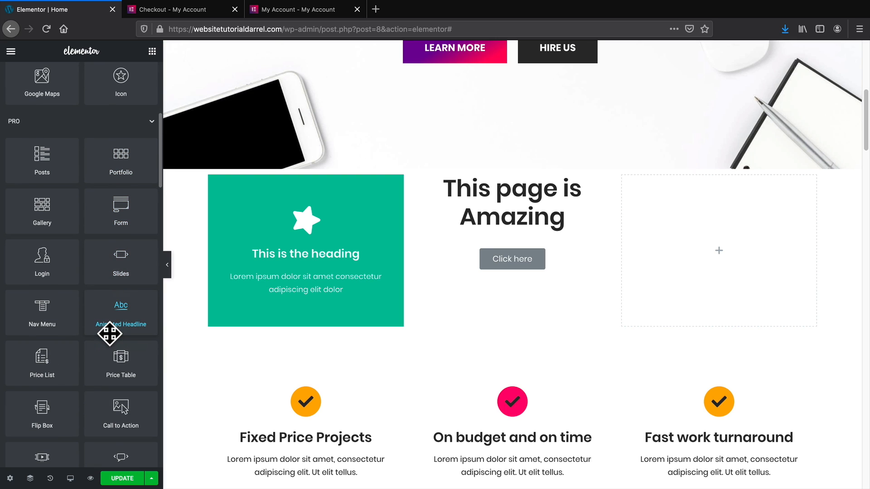
scroll(117, 334, down, 1)
drag(126, 386, 733, 257)
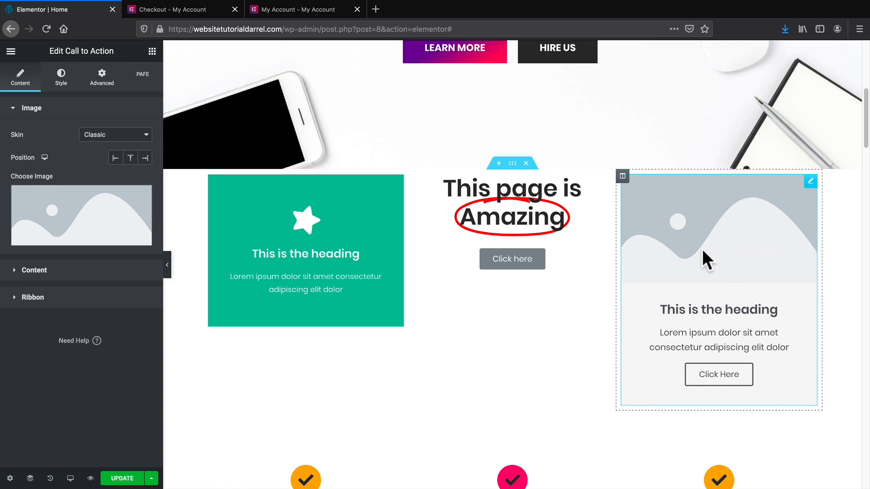
click(80, 240)
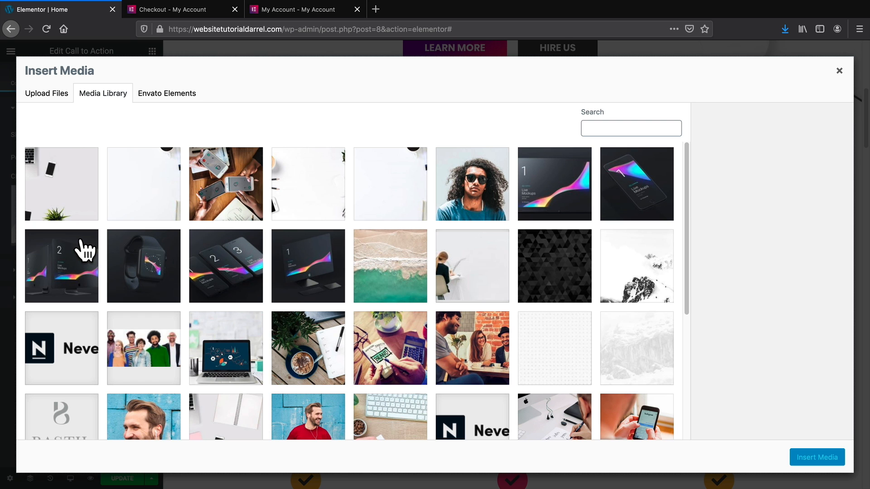
click(311, 276)
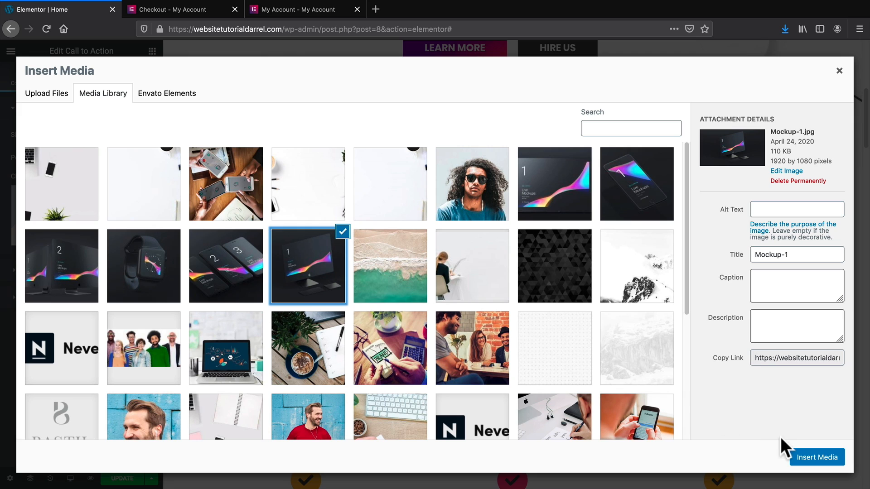
click(800, 455)
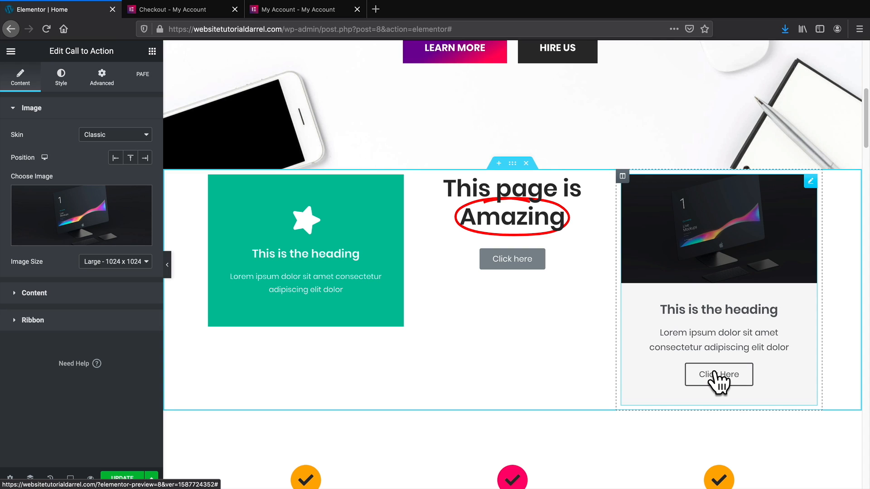
Try the Cover skin on the call-to-action card, then revert to Classic.
click(99, 132)
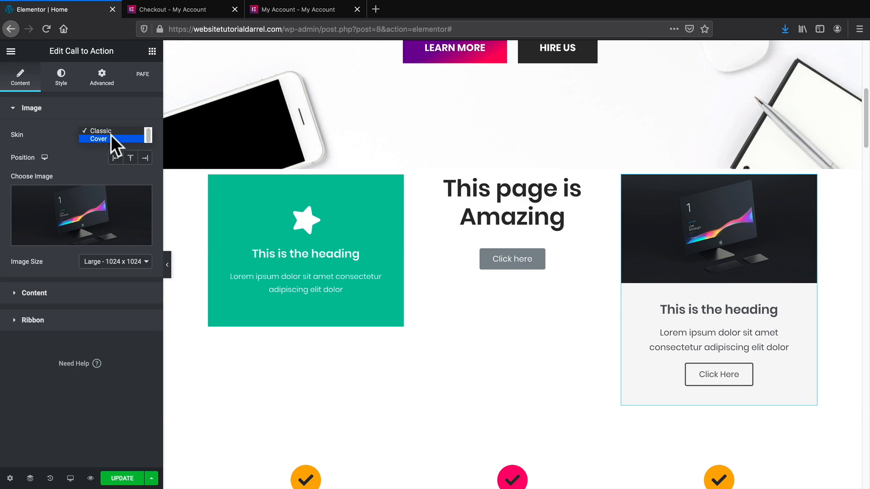
click(110, 137)
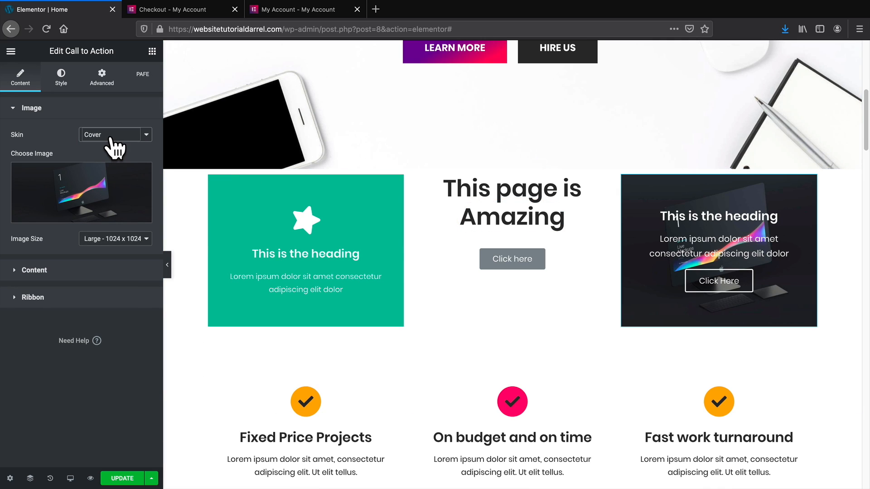
click(110, 137)
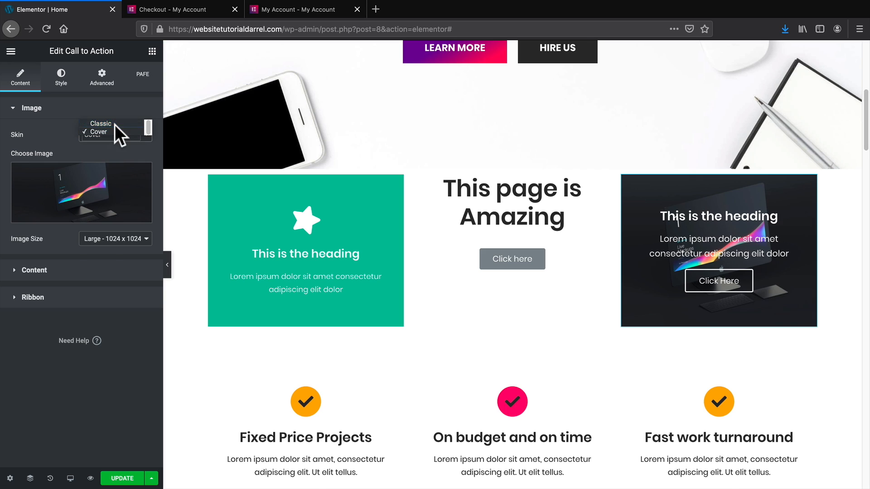
click(115, 123)
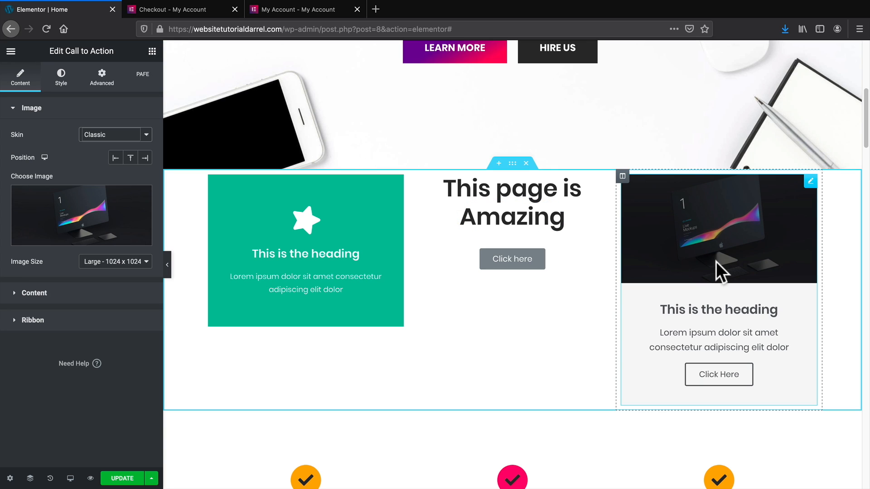
Delete the demo section, add an empty one above the features, and open Envato's Blocks library.
click(526, 164)
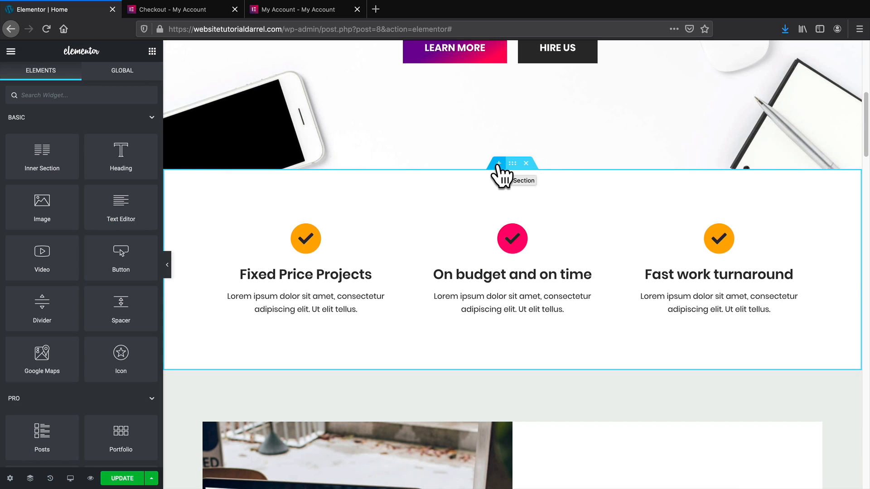
click(498, 164)
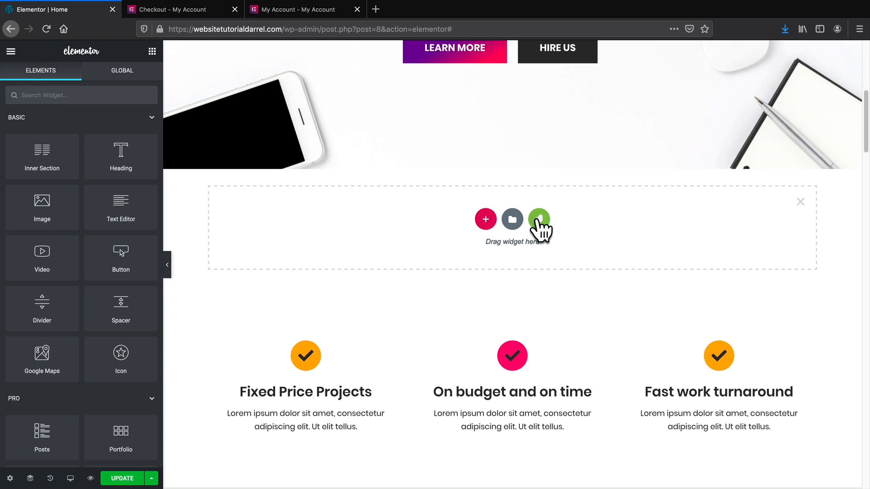
click(539, 220)
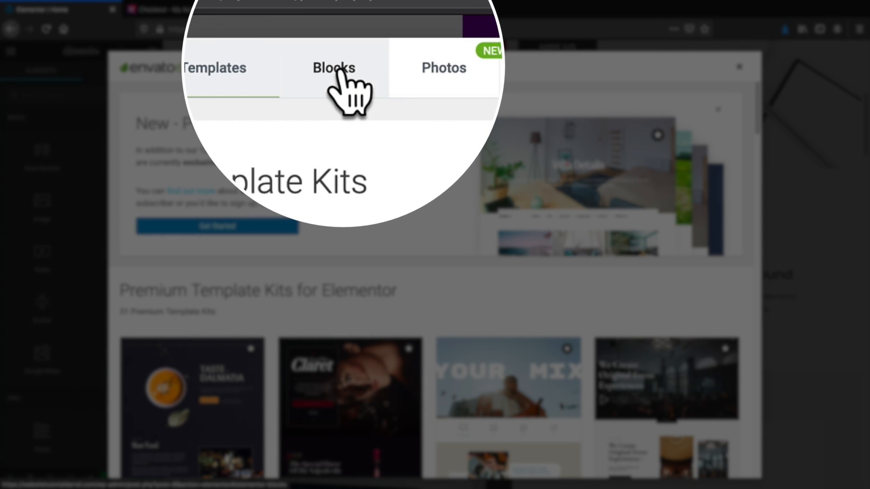
click(339, 69)
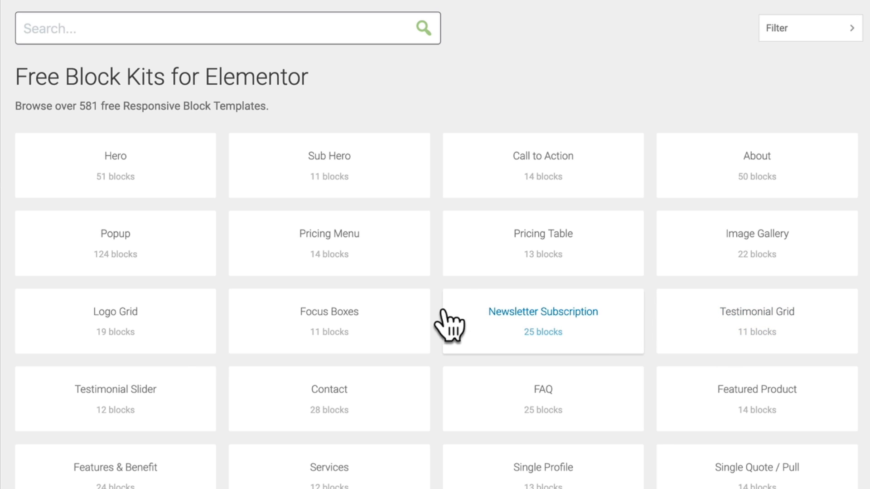
Browse the Envato Blocks list to the Services block and add it to the page.
scroll(440, 320, down, 1)
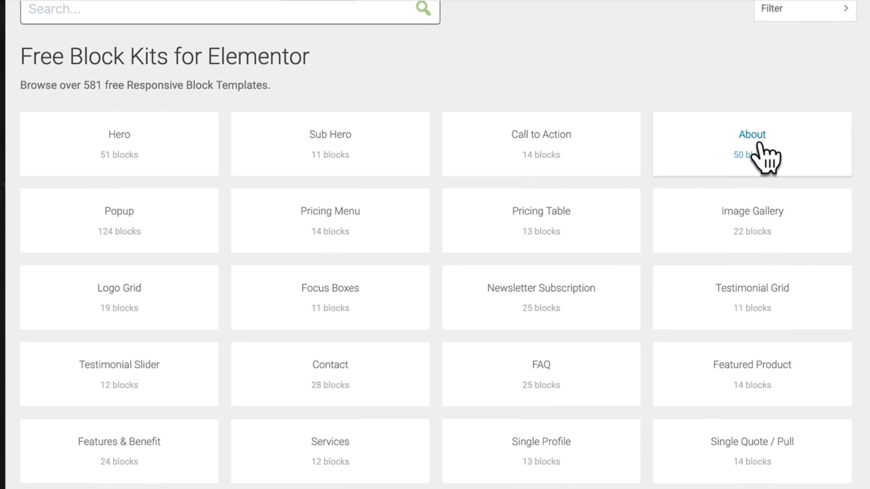
click(759, 143)
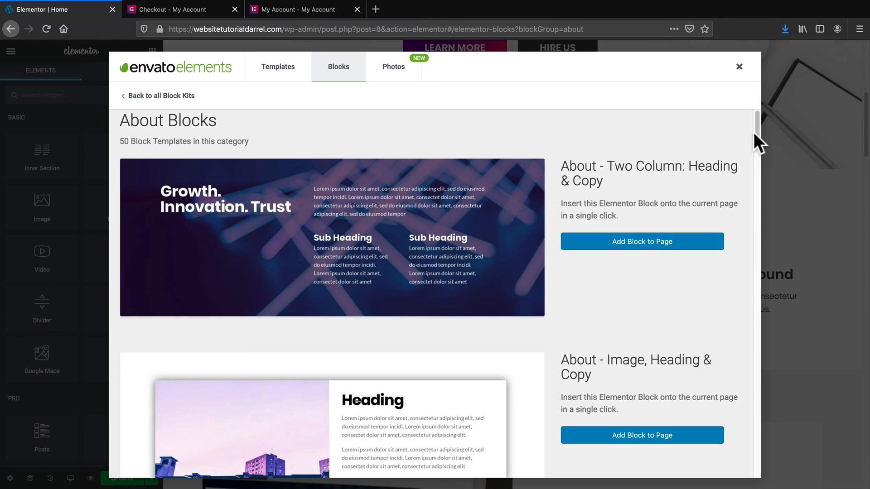
drag(756, 131, 756, 137)
scroll(687, 227, down, 2)
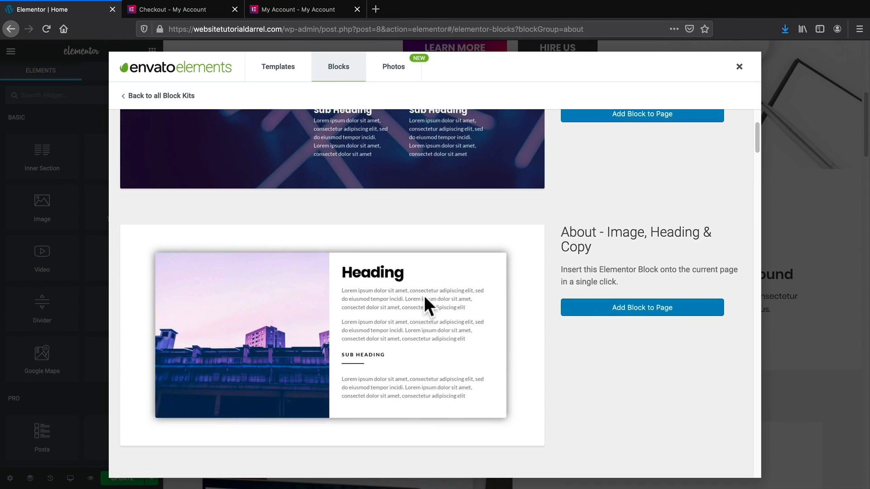
scroll(426, 290, down, 3)
scroll(428, 283, down, 8)
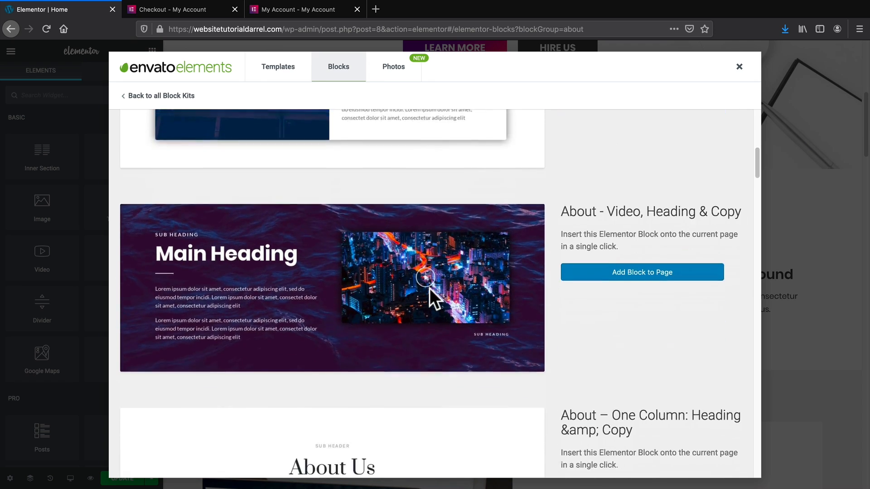
scroll(431, 299, down, 7)
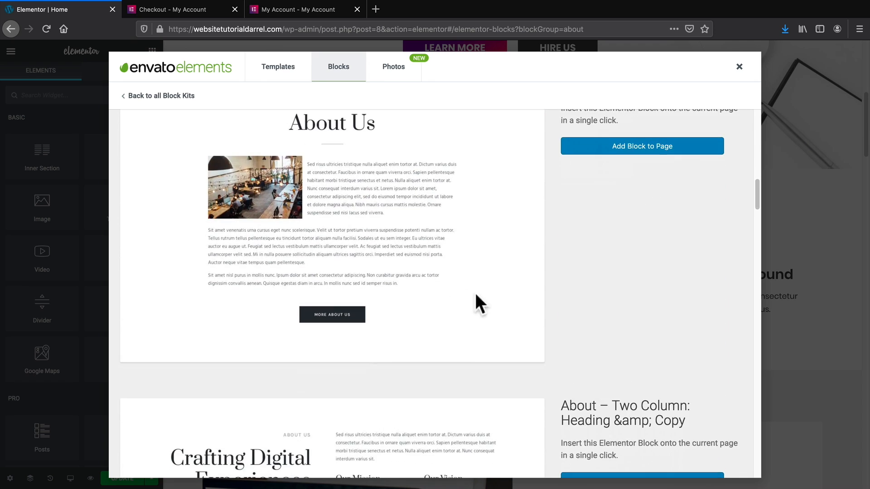
scroll(548, 298, down, 10)
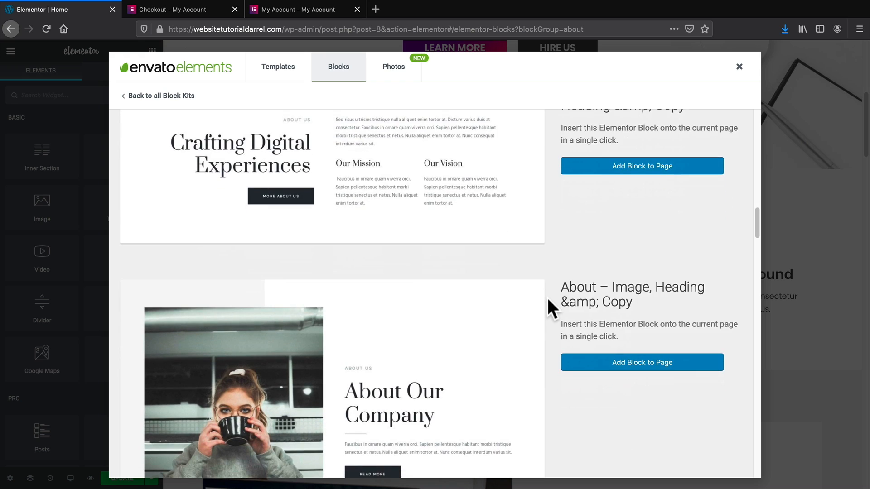
scroll(547, 297, down, 9)
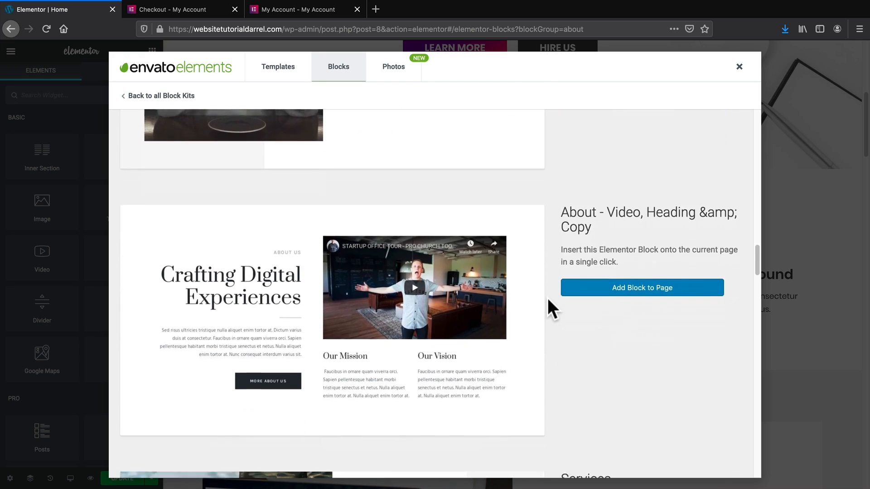
scroll(547, 298, down, 12)
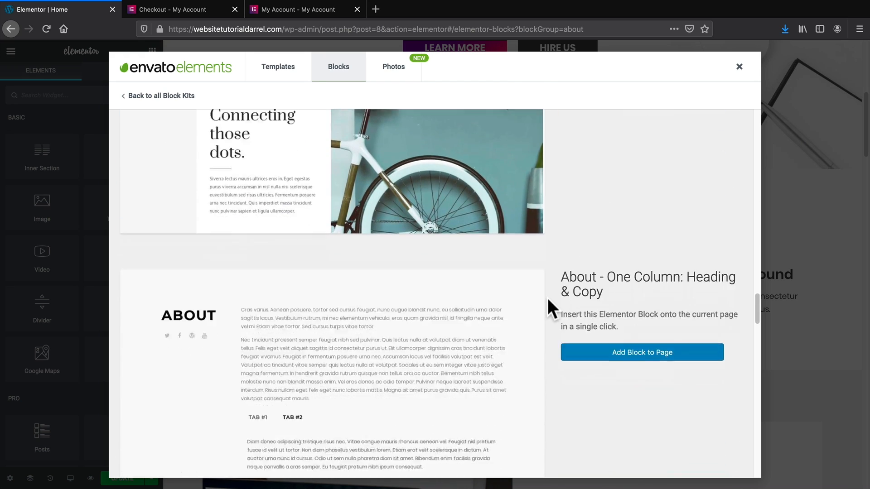
scroll(548, 297, down, 15)
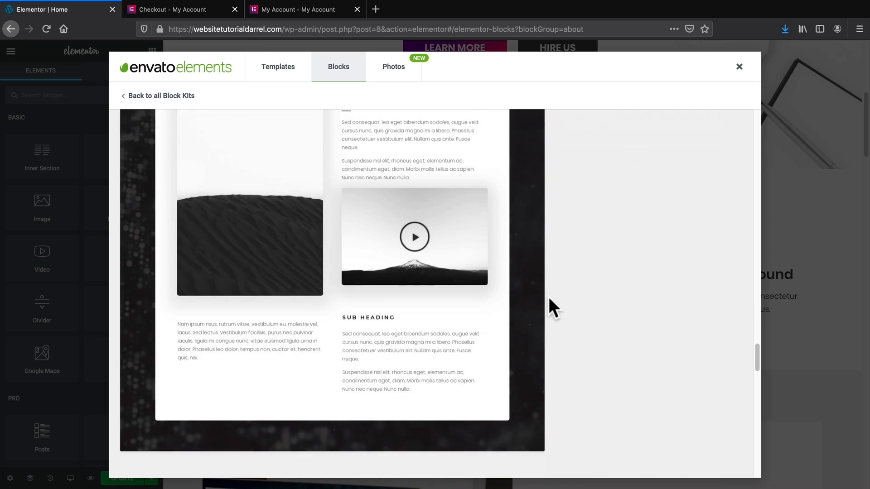
scroll(548, 297, down, 18)
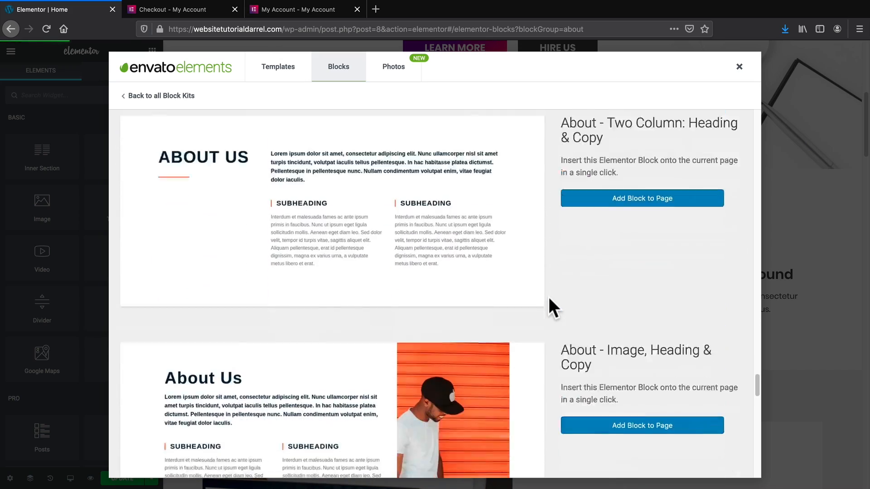
scroll(549, 299, down, 15)
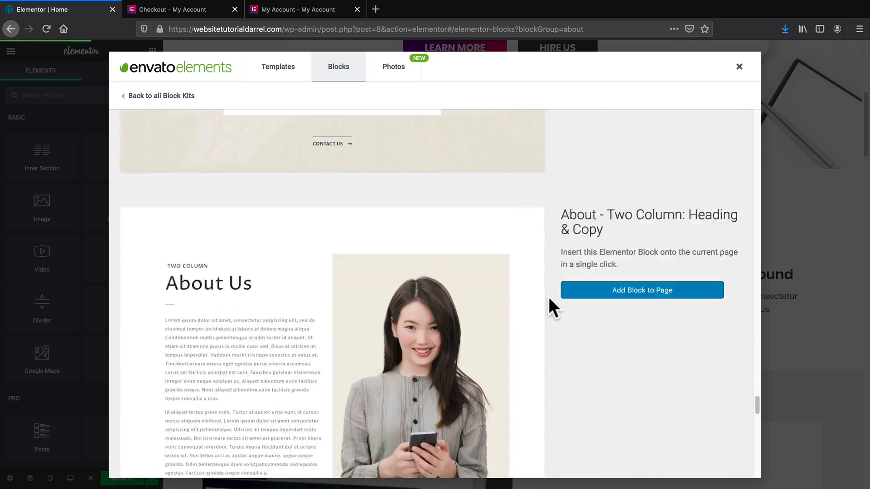
scroll(548, 297, down, 15)
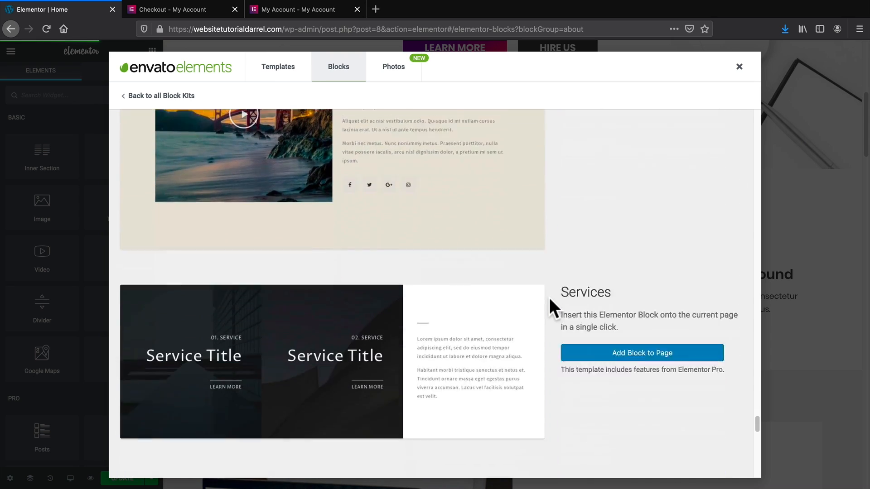
scroll(549, 296, up, 4)
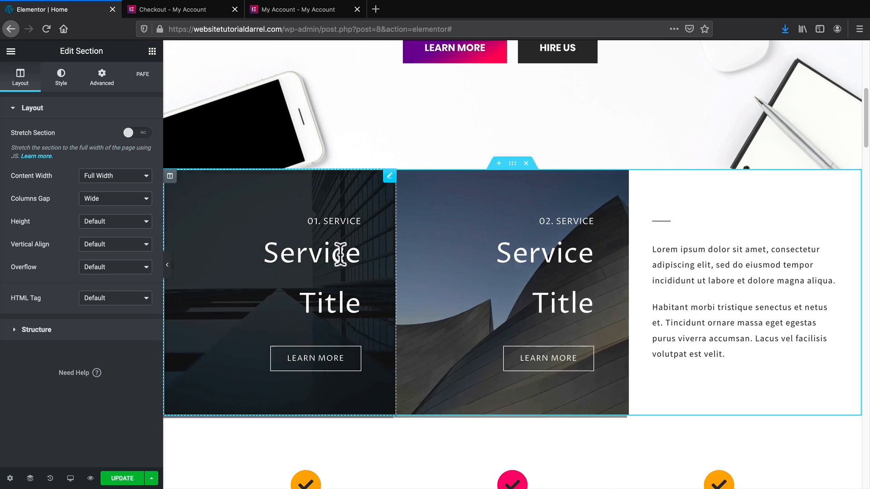
Replace the first service box's 'Service Title' heading with a person's full name.
click(340, 255)
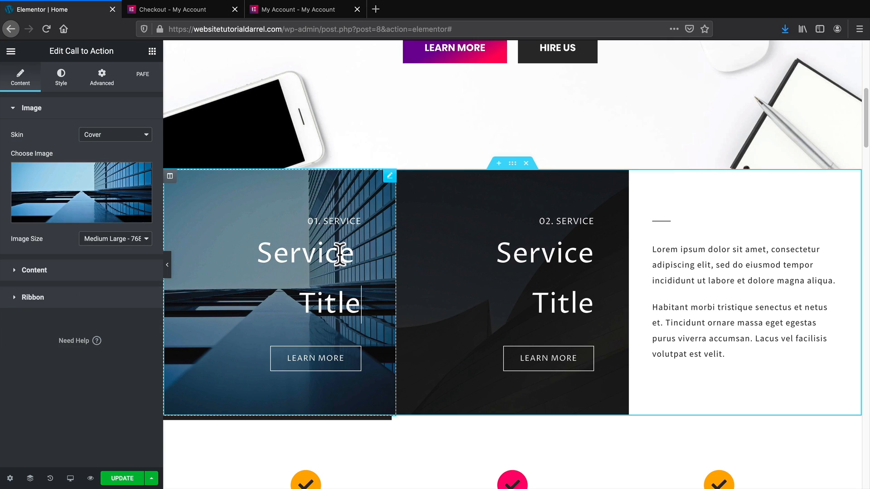
triple_click(308, 255)
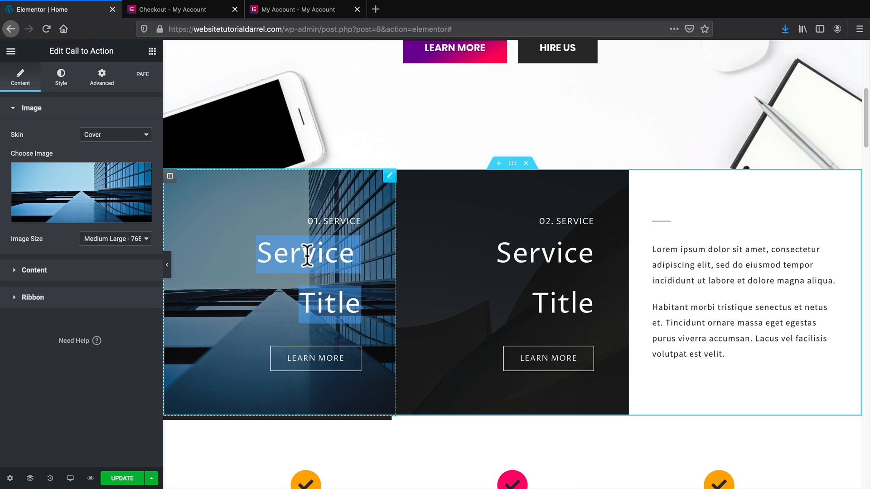
text(DArrel)
key(BackSpace)
key(BackSpace)
key(BackSpace)
key(BackSpace)
key(BackSpace)
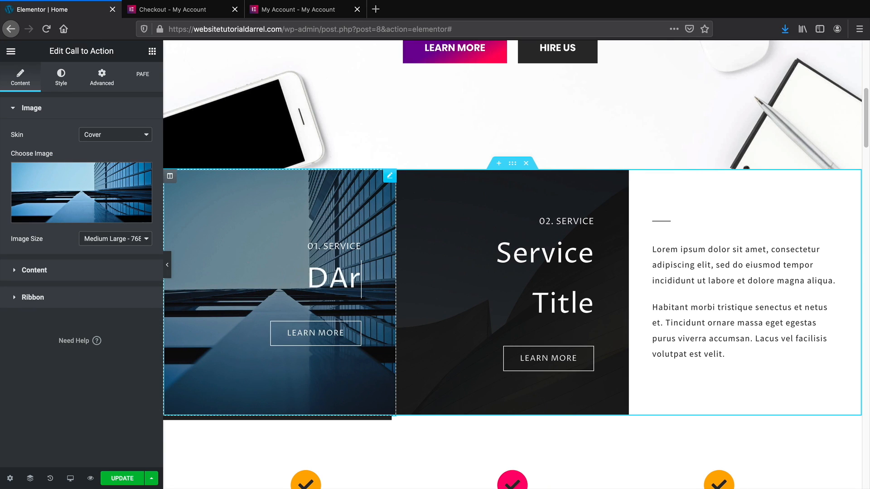
text(arrel Wilson)
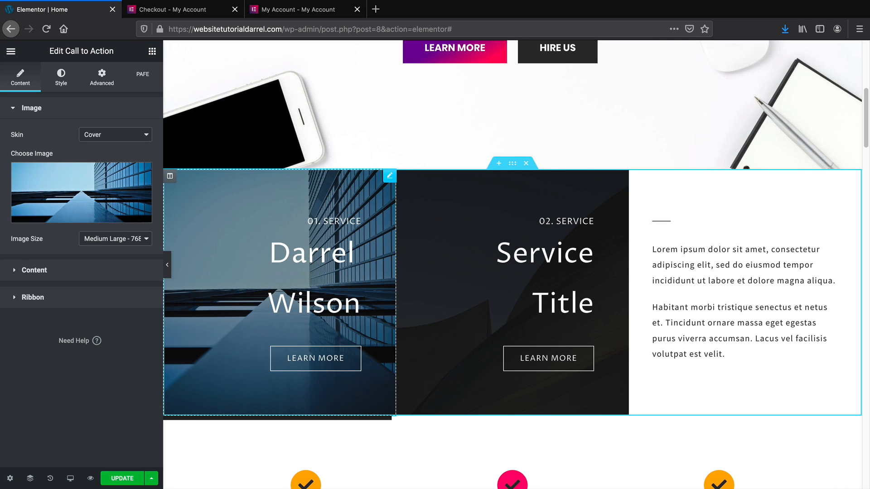
Open the box's media library and close it without changing the image.
mouse_move(117, 220)
click(67, 220)
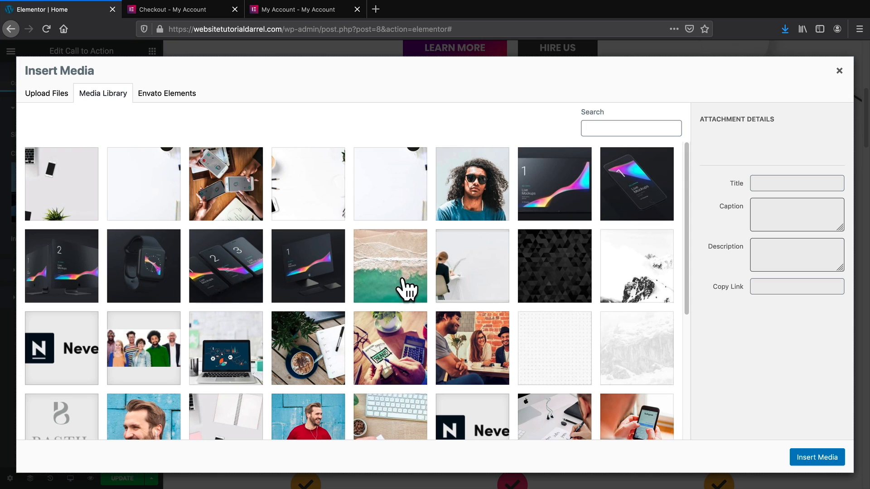
click(839, 71)
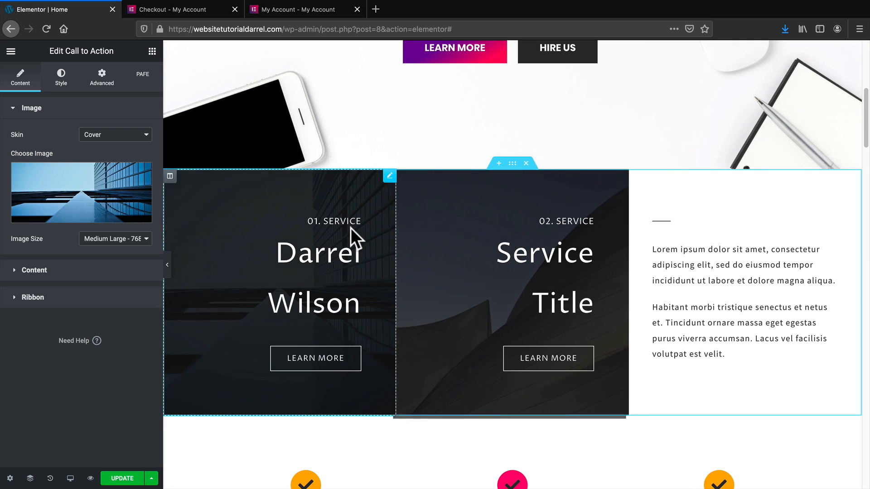
click(63, 83)
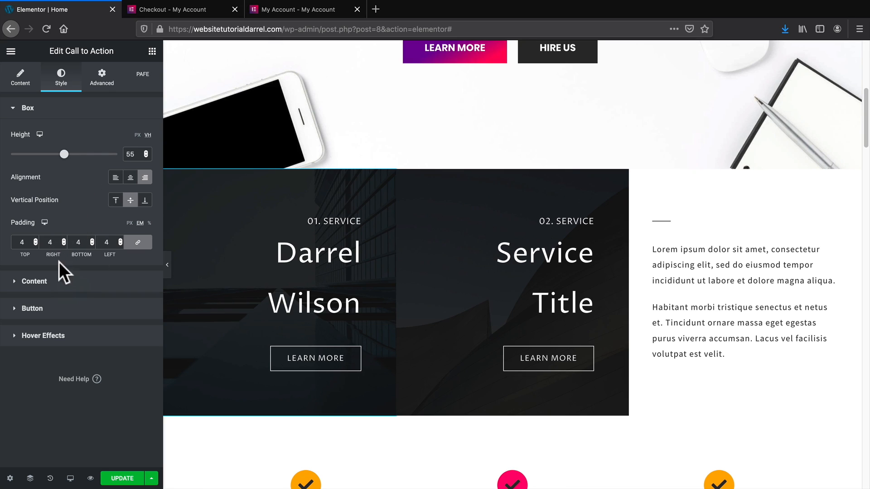
Set the first service box's title typography font family to Poppins.
click(35, 282)
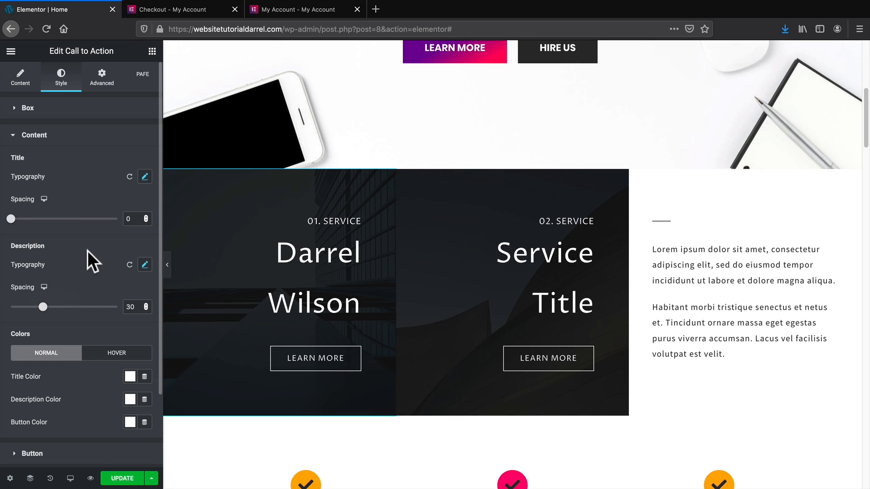
click(144, 177)
click(113, 207)
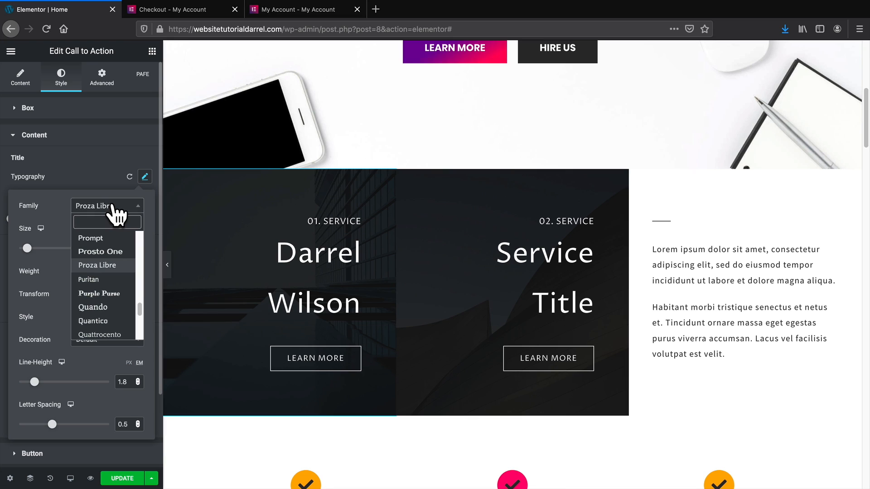
text(poppins)
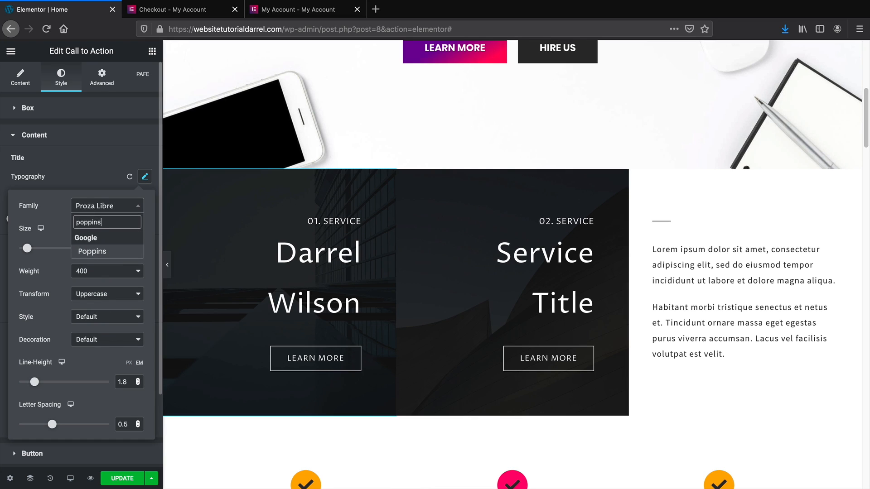
click(114, 252)
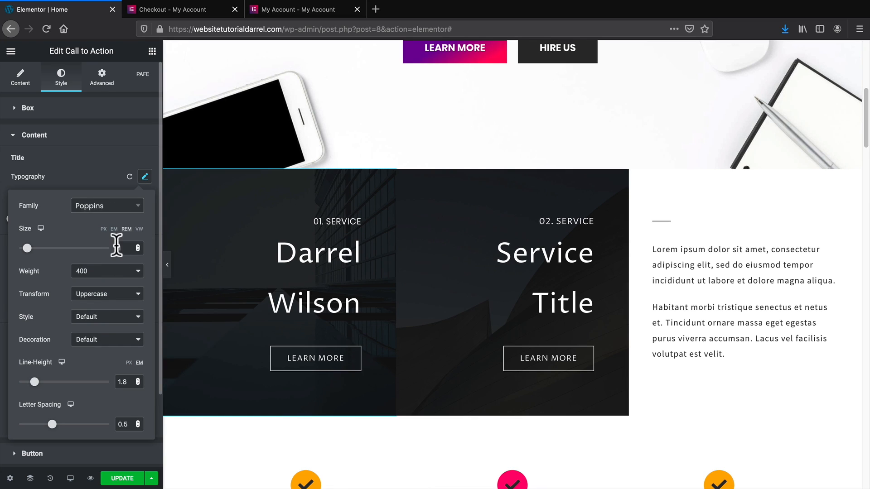
click(109, 167)
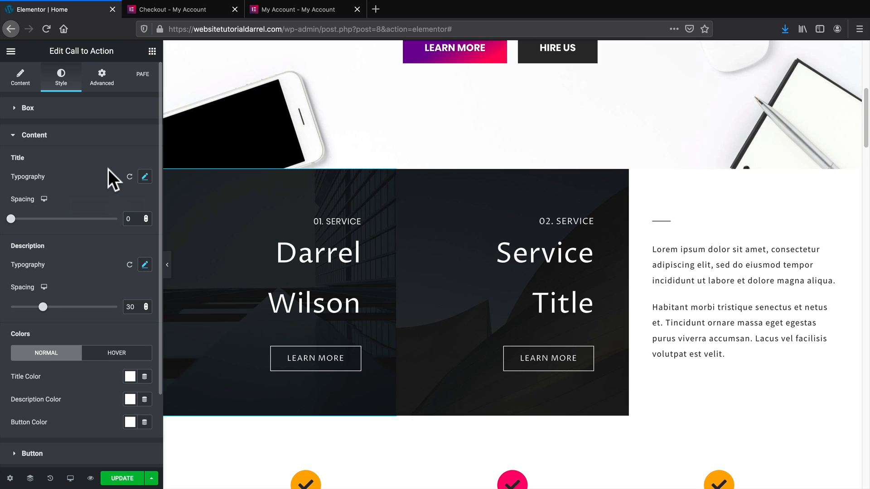
Set the description typography font family to Poppins as well.
click(146, 266)
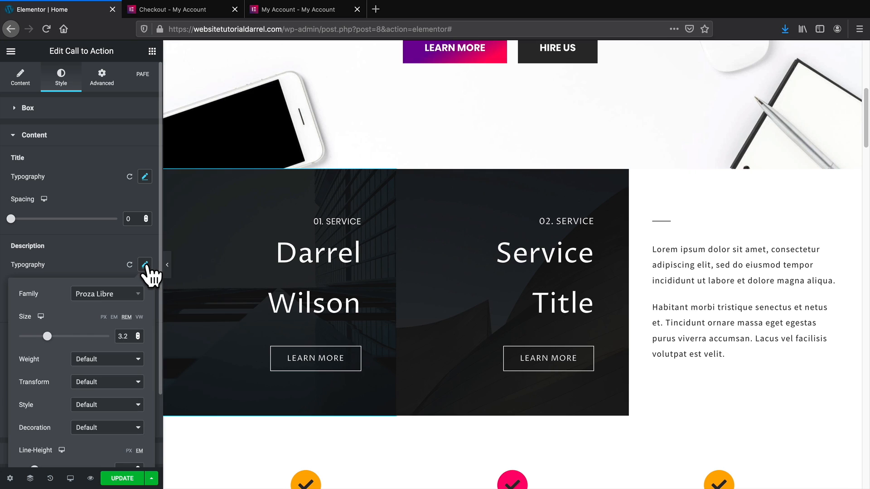
click(106, 295)
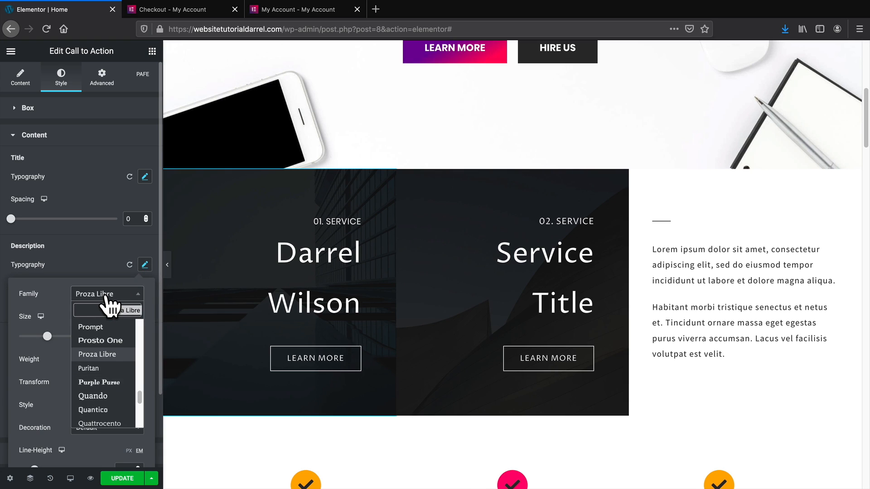
text(poppins)
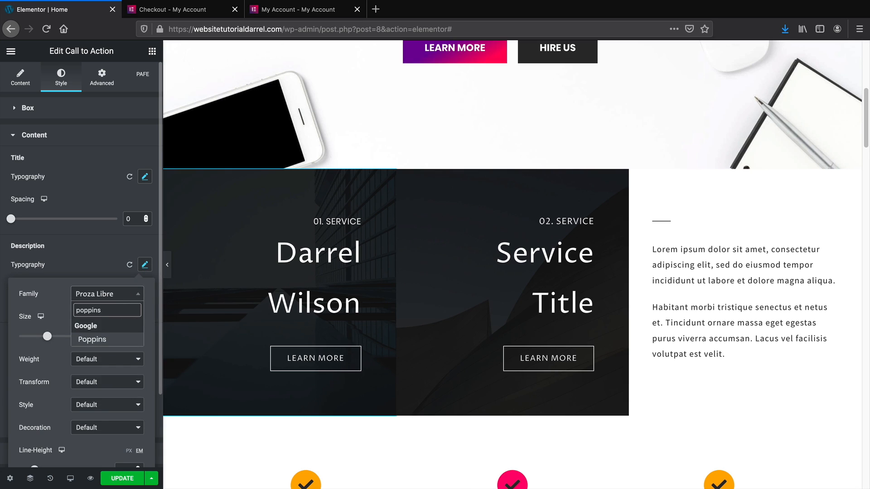
click(101, 339)
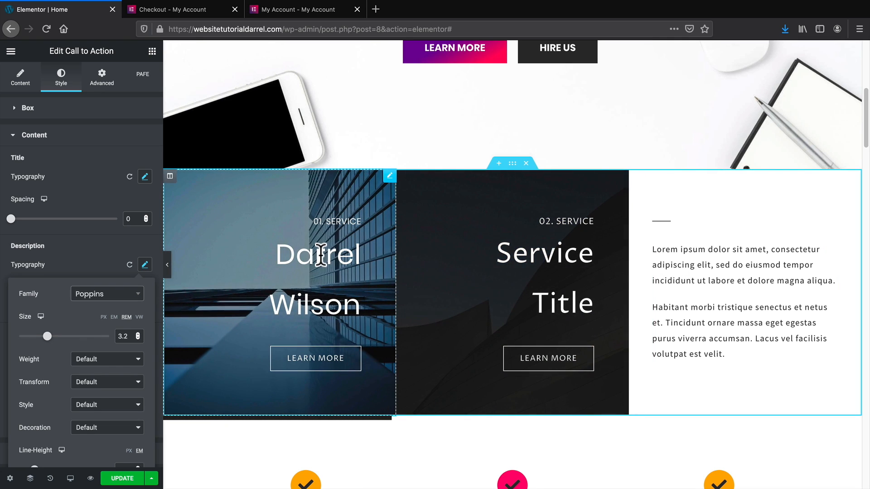
click(123, 242)
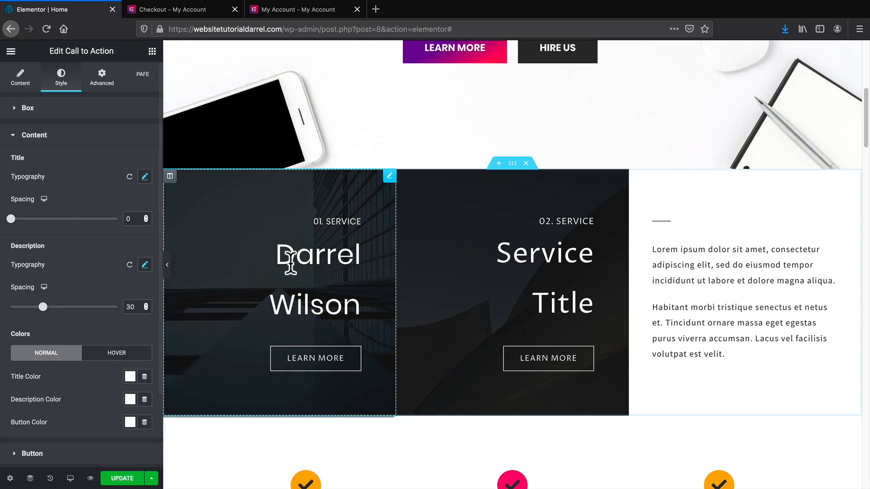
Copy the first service box and paste its Poppins title style onto the second service box.
right_click(306, 261)
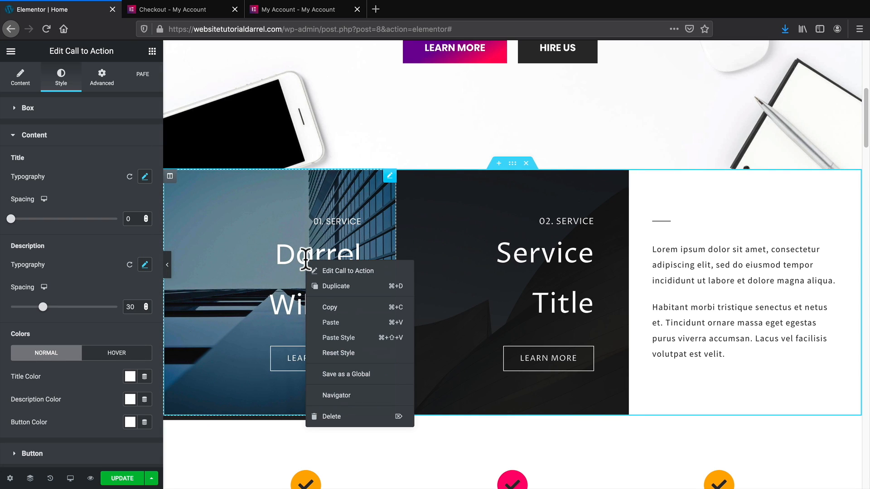
click(341, 307)
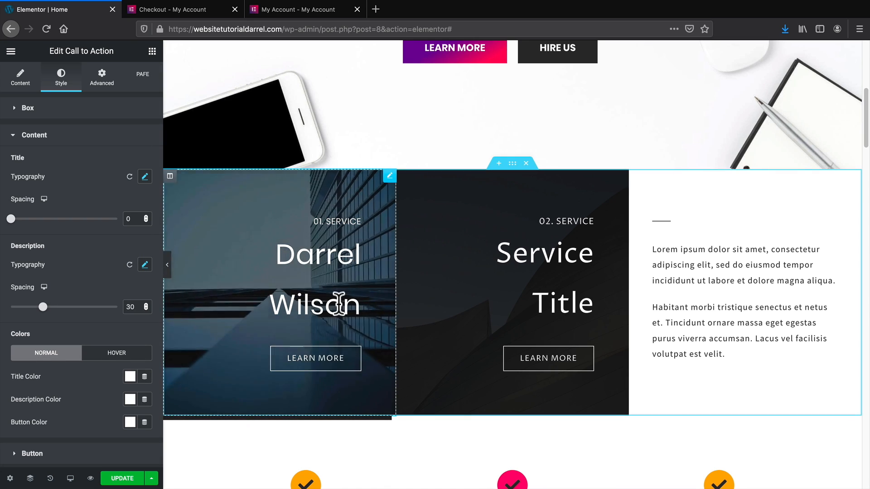
right_click(337, 263)
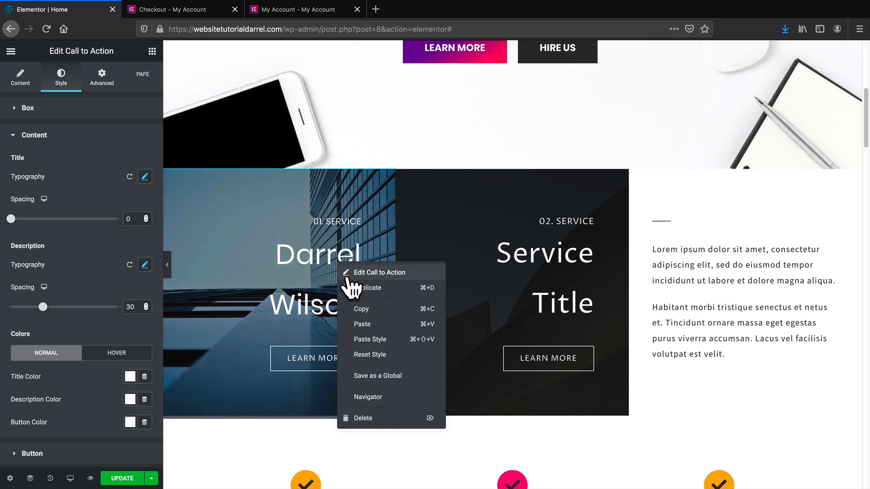
click(368, 309)
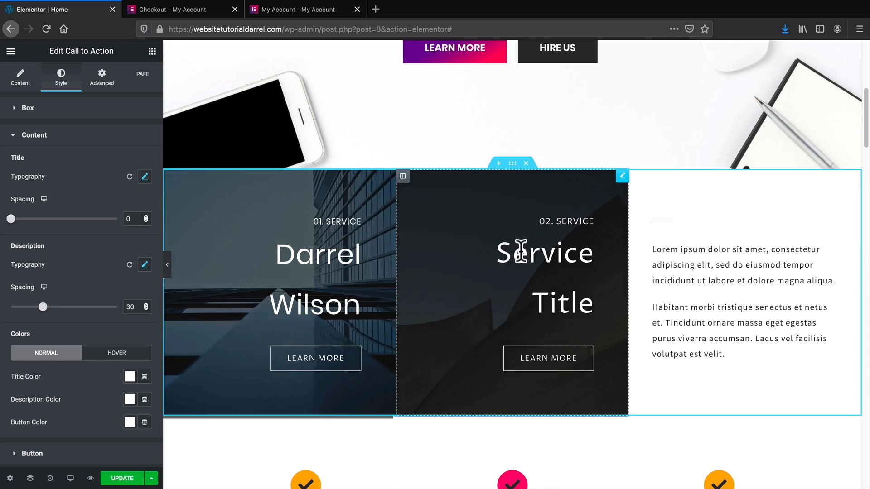
right_click(527, 254)
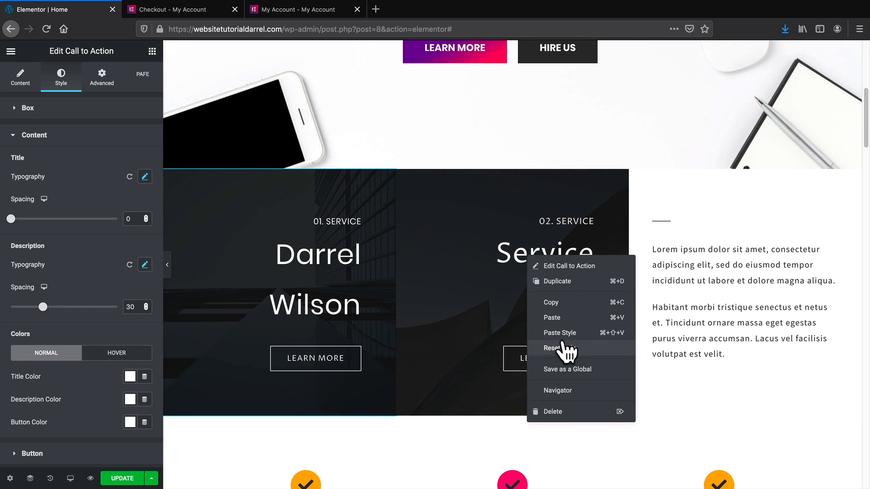
click(595, 334)
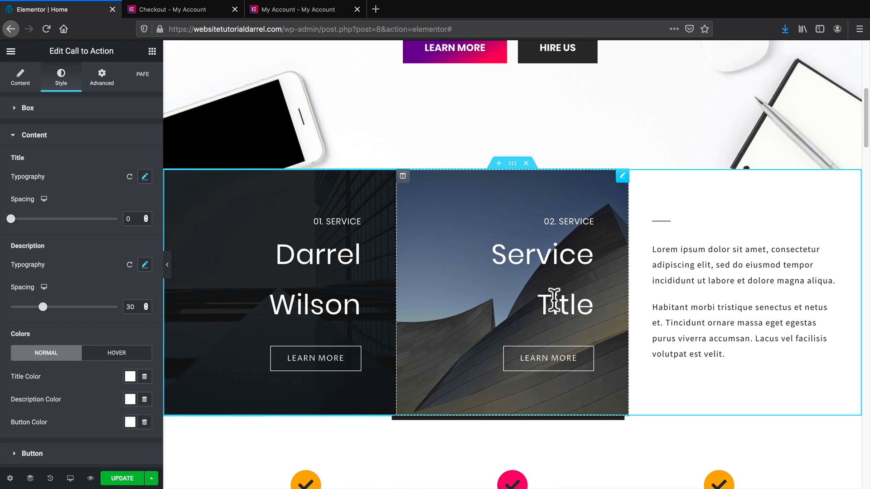
scroll(554, 301, up, 1)
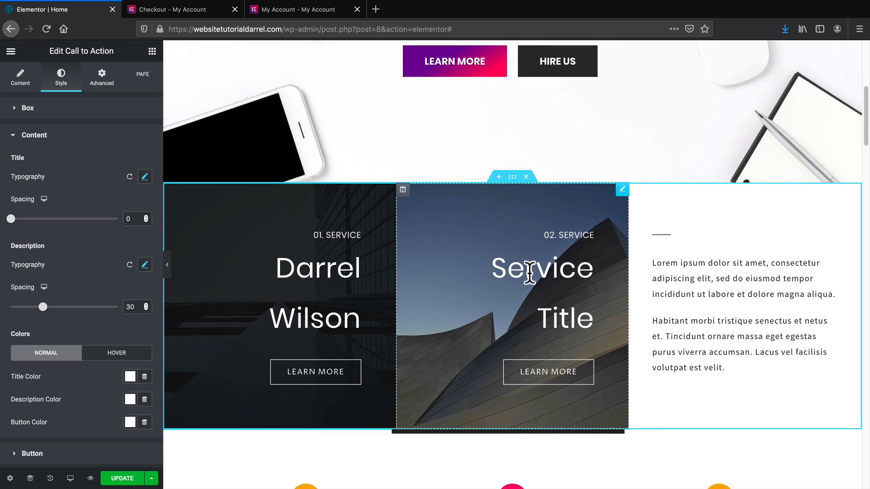
scroll(529, 284, up, 5)
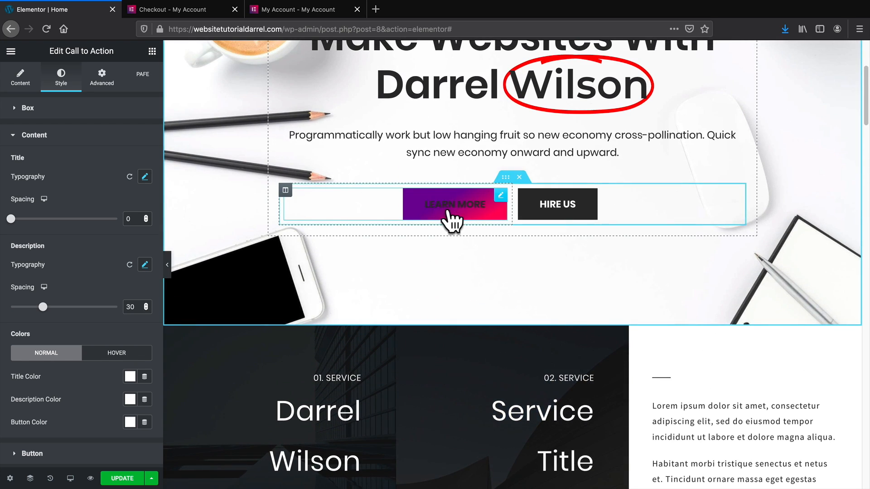
scroll(458, 250, down, 3)
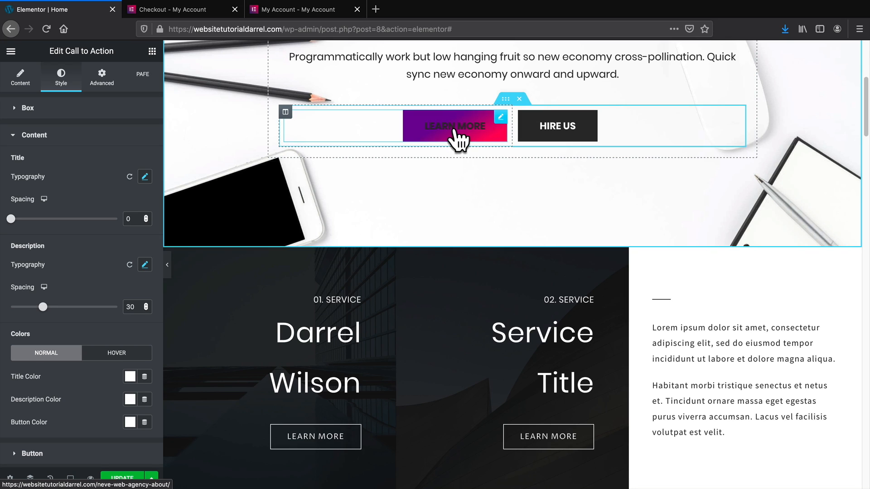
Set the LEARN MORE button's hover text colour to white.
scroll(458, 144, up, 2)
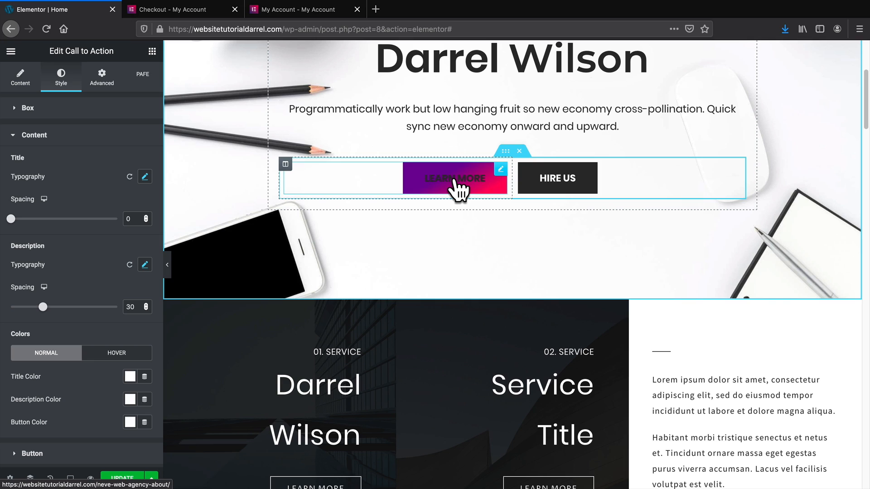
click(454, 180)
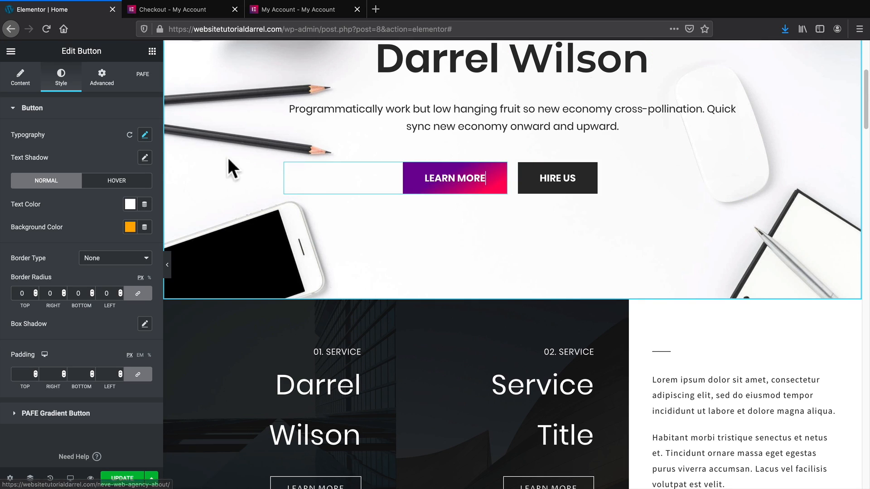
click(118, 182)
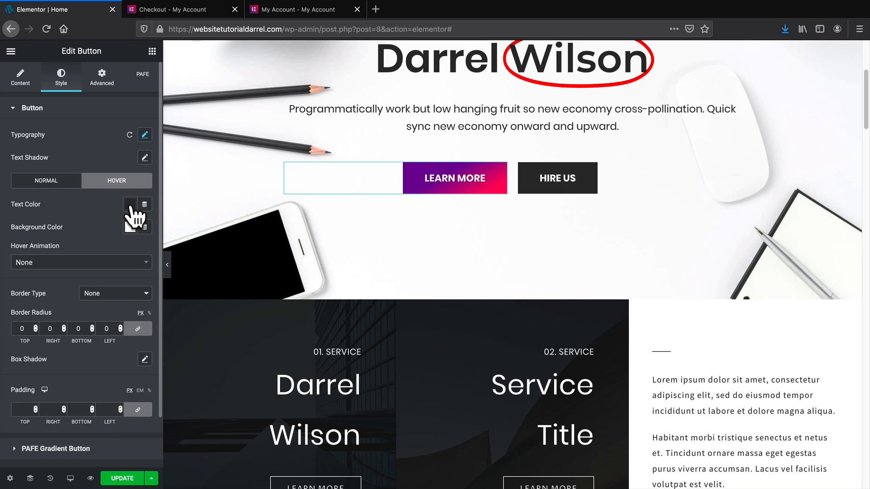
click(130, 204)
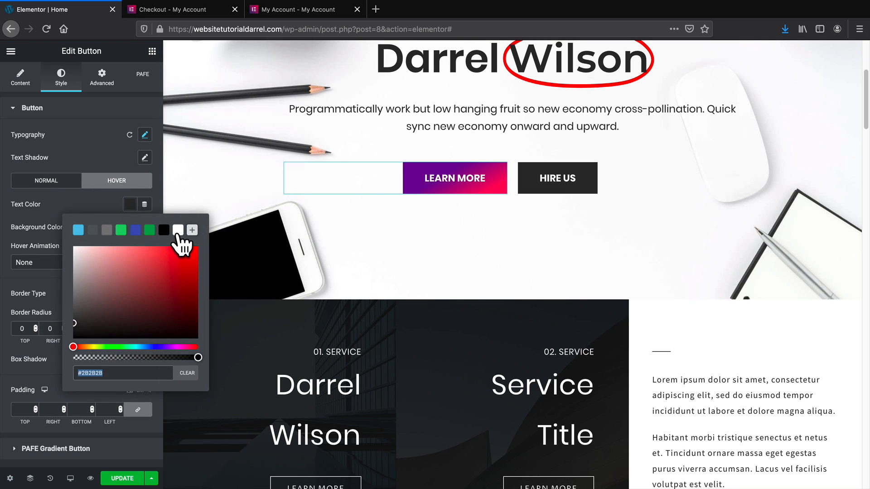
click(178, 231)
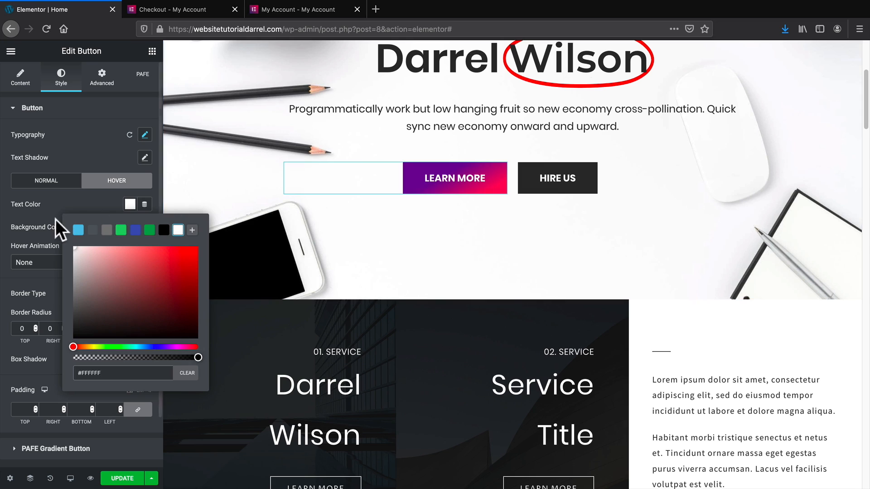
click(69, 205)
After trying Shrink, Push and Bounce In, give the button the Grow hover animation.
click(53, 265)
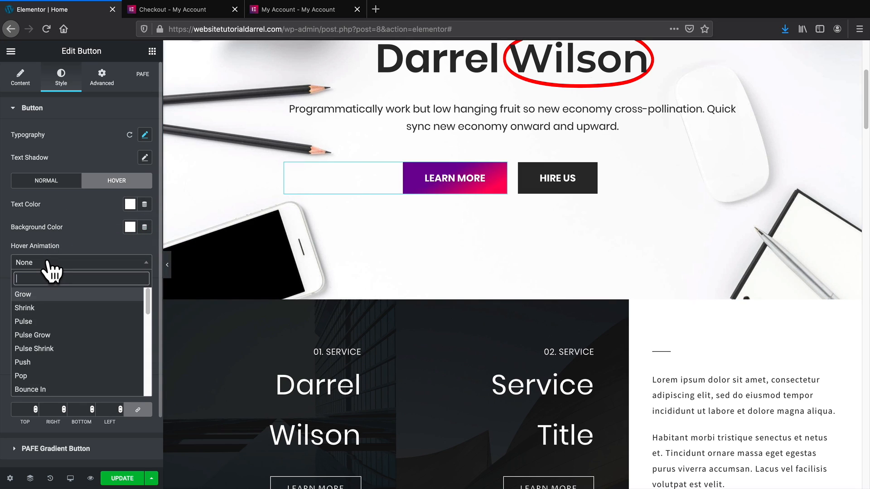
click(52, 308)
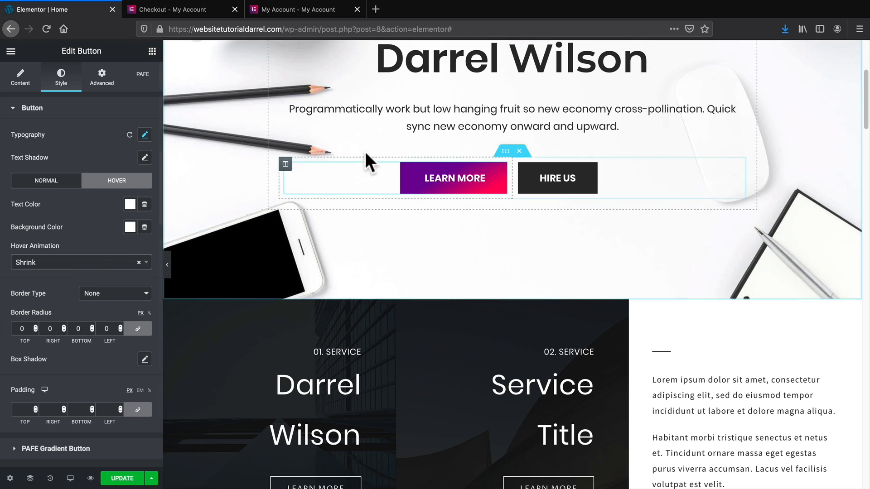
click(40, 264)
click(75, 362)
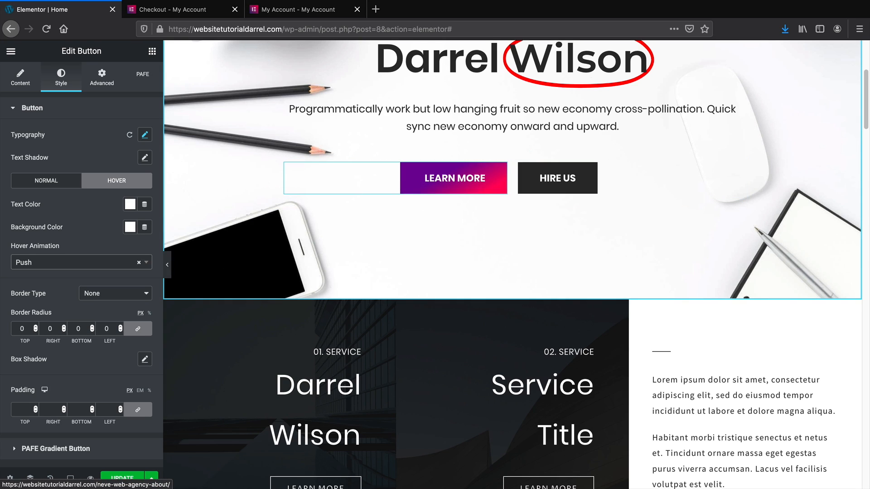
click(109, 264)
click(86, 388)
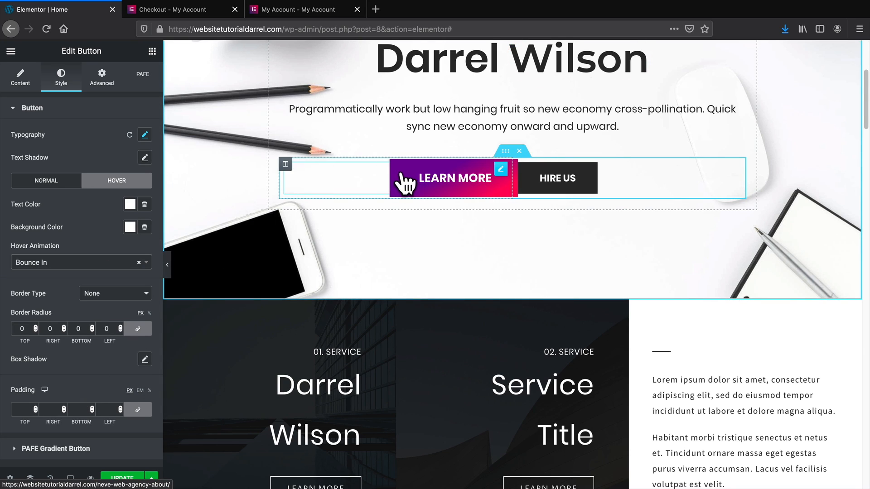
click(107, 264)
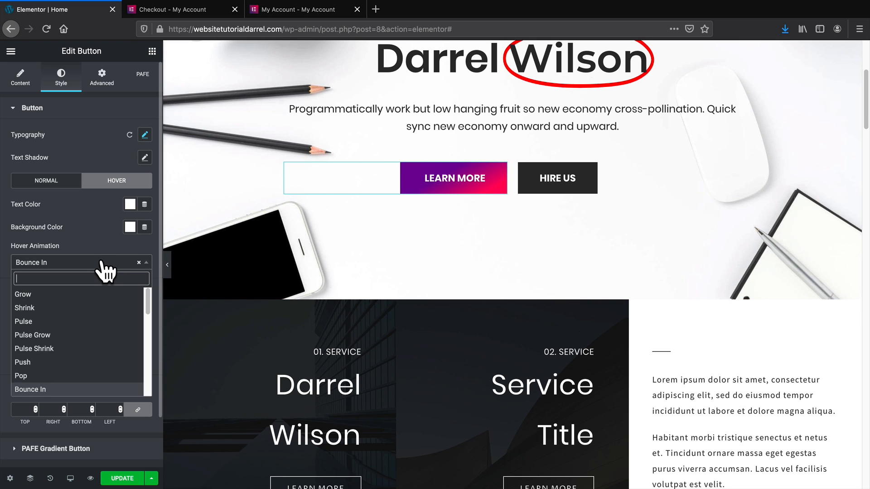
click(97, 292)
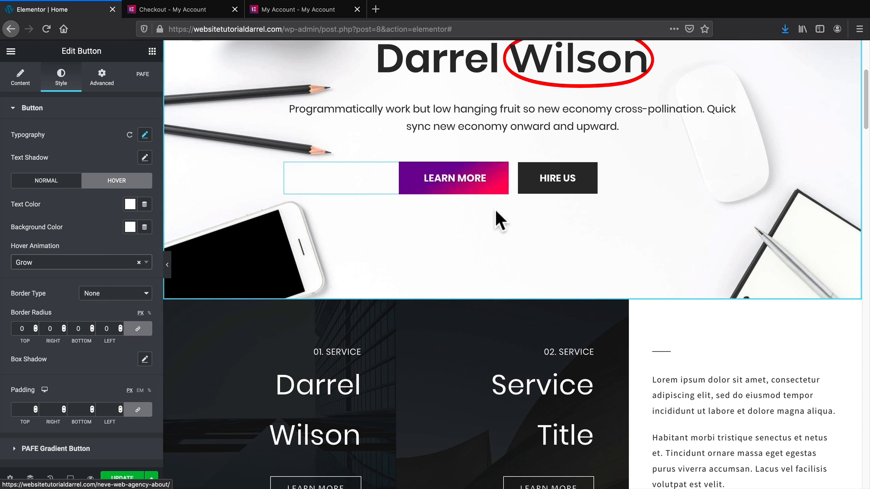
scroll(497, 208, down, 3)
scroll(498, 206, down, 10)
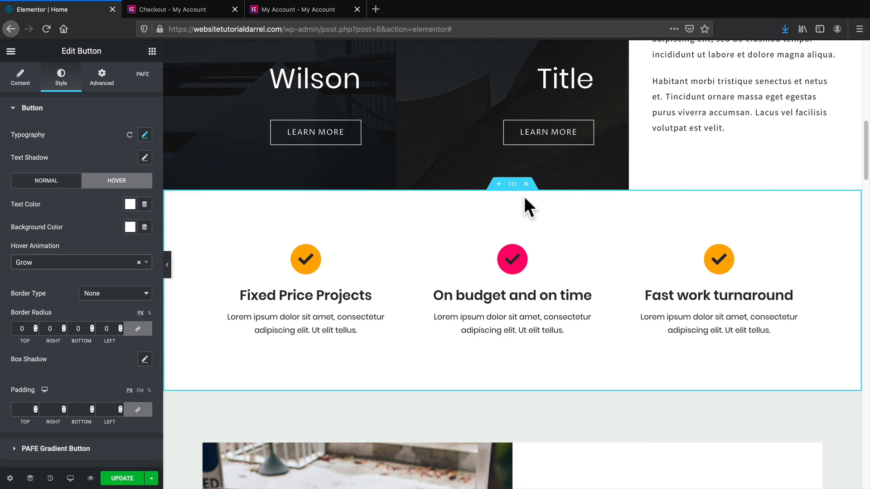
scroll(536, 213, up, 10)
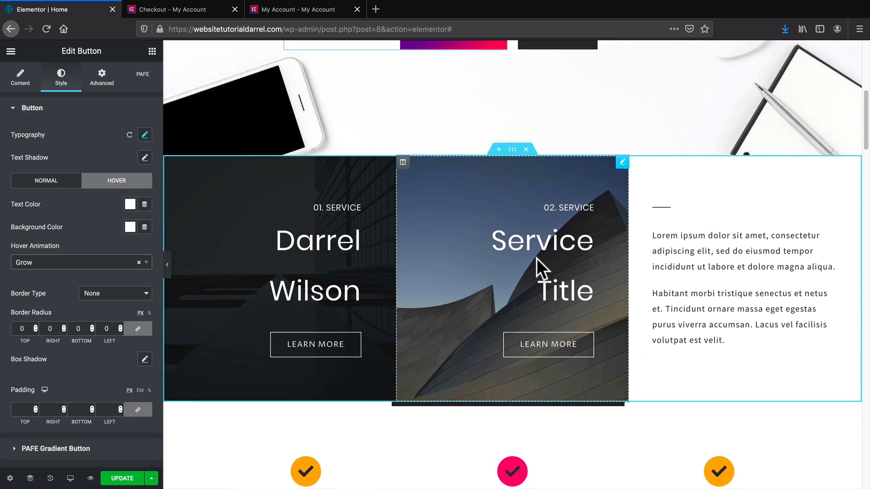
scroll(536, 260, up, 5)
scroll(538, 266, down, 15)
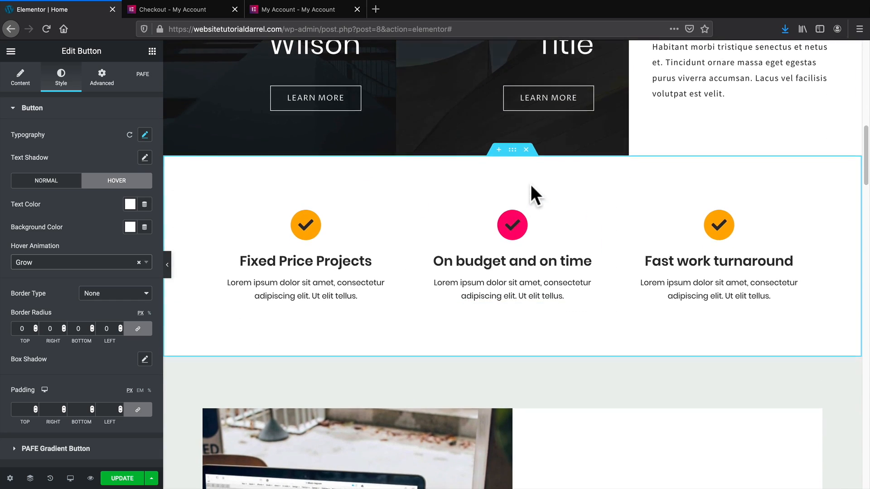
Swap the checkmark section for an empty one and browse Envato's Features & Benefit blocks.
click(526, 150)
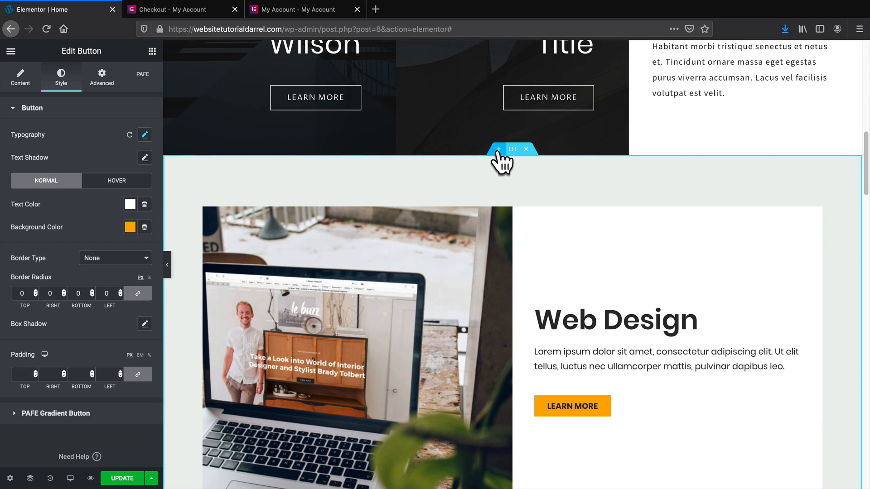
click(499, 149)
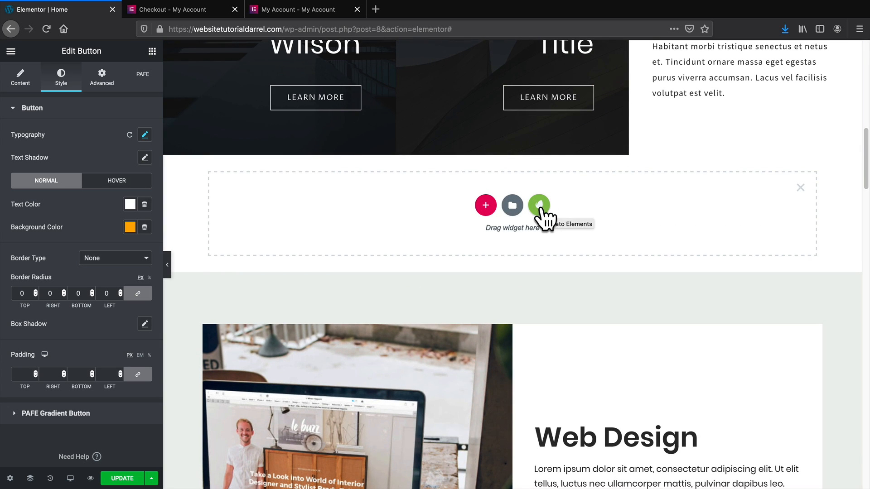
click(539, 206)
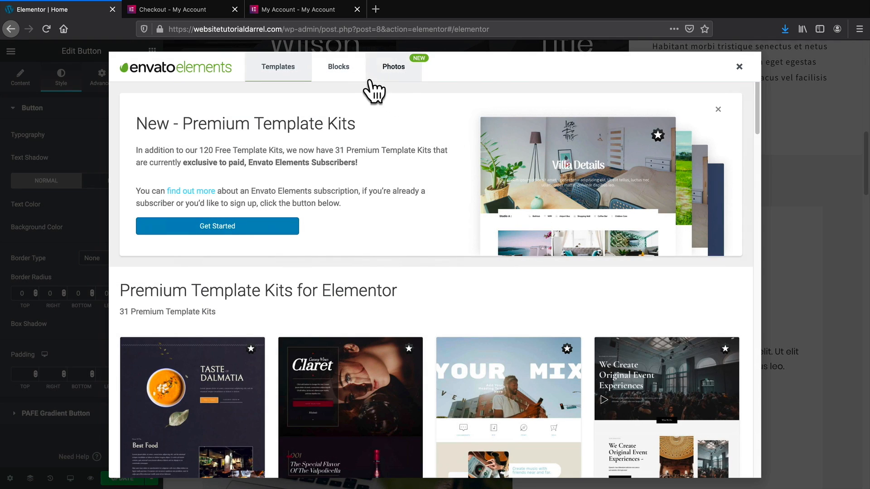
click(342, 68)
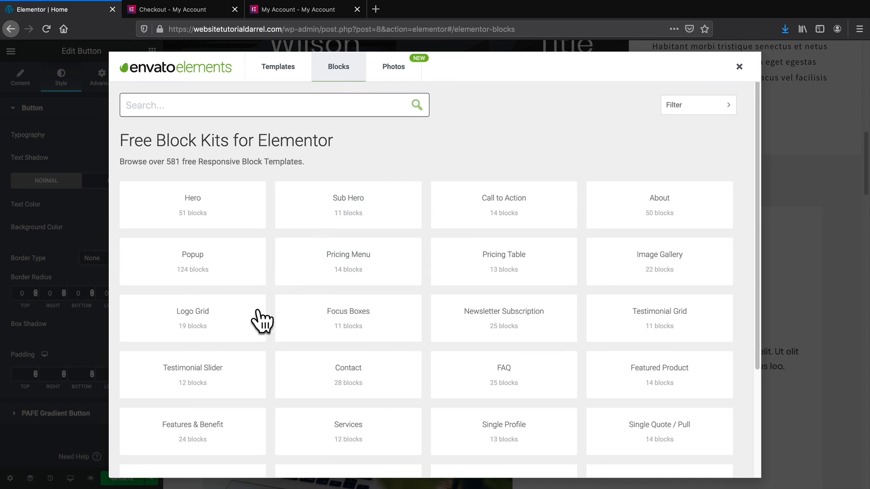
click(215, 442)
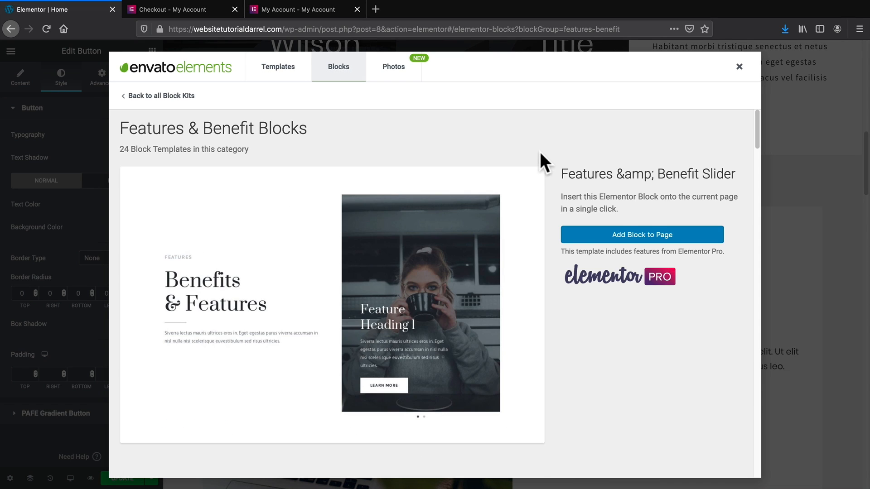
scroll(539, 151, down, 4)
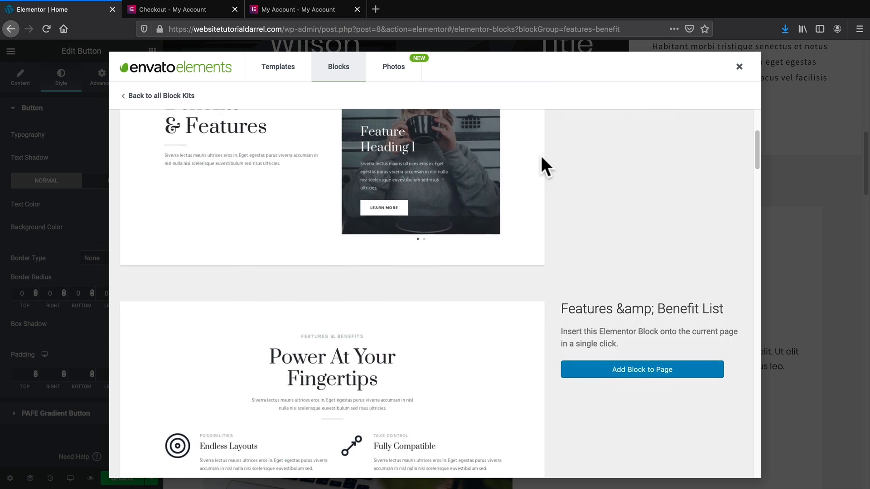
scroll(539, 157, down, 10)
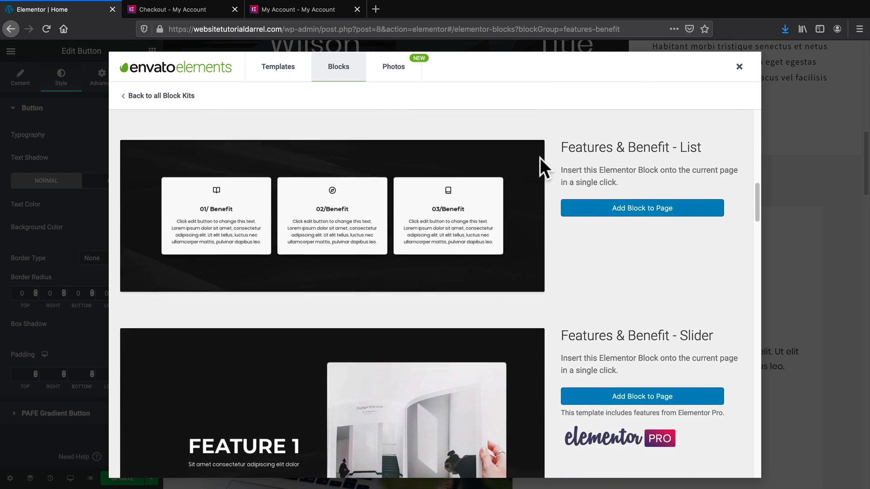
scroll(539, 157, down, 10)
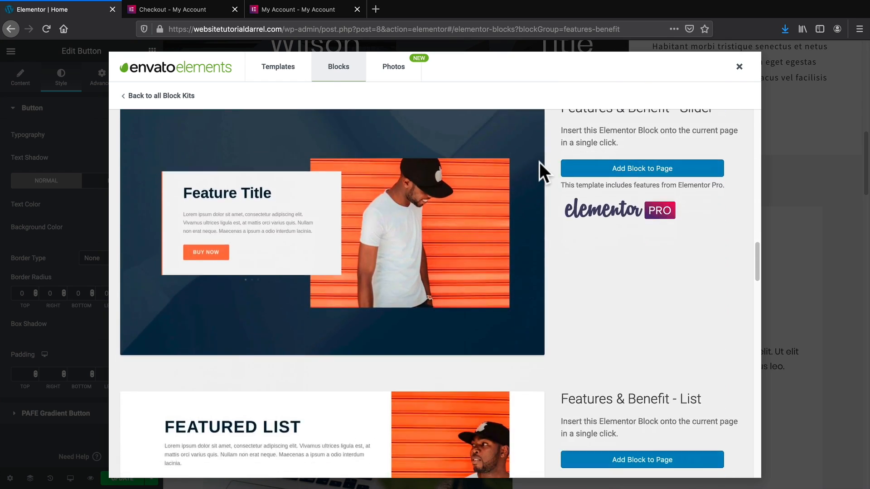
scroll(539, 161, down, 10)
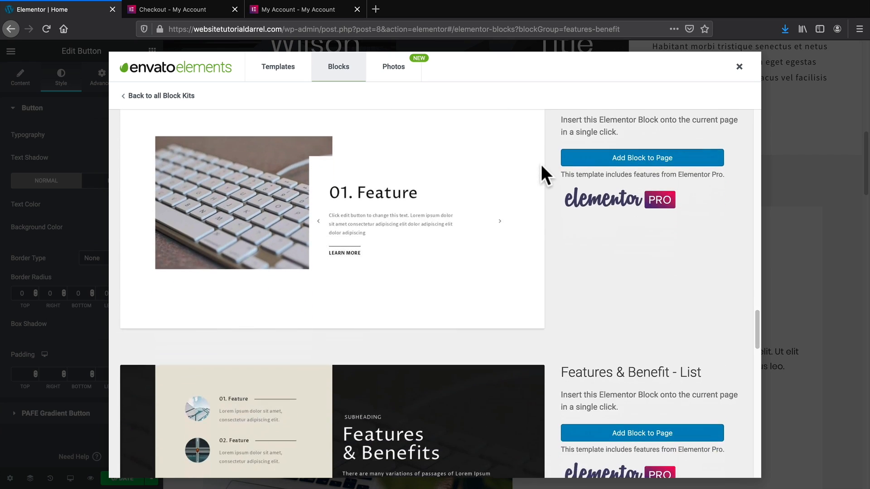
scroll(542, 175, down, 10)
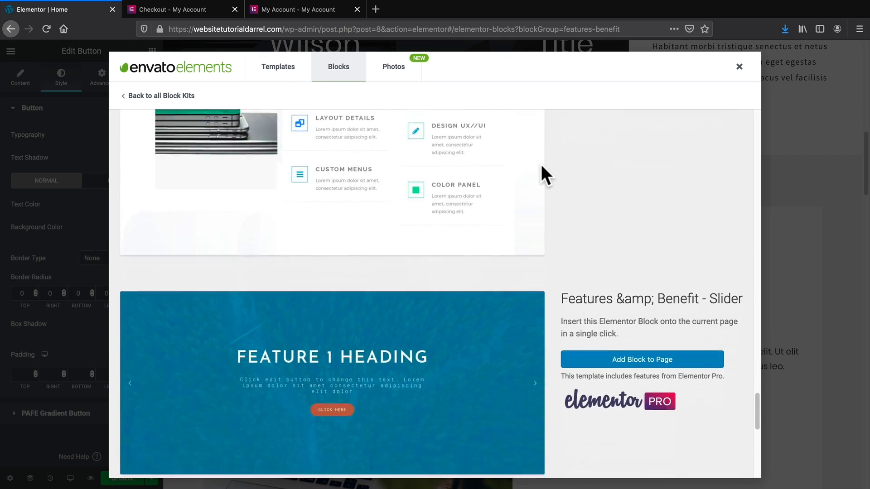
scroll(542, 166, down, 10)
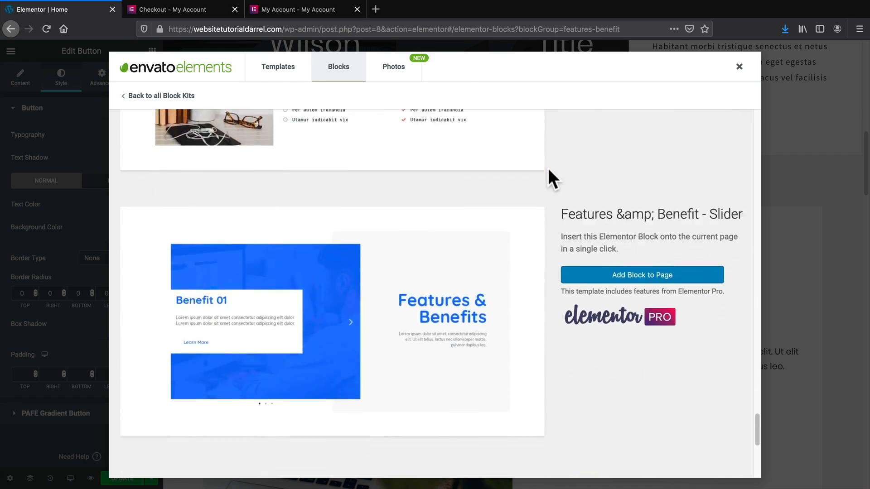
scroll(548, 171, down, 10)
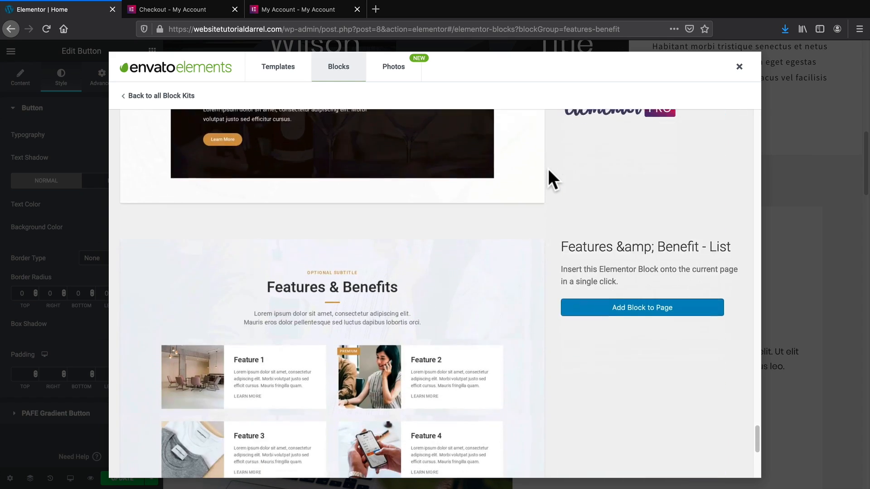
scroll(548, 171, down, 10)
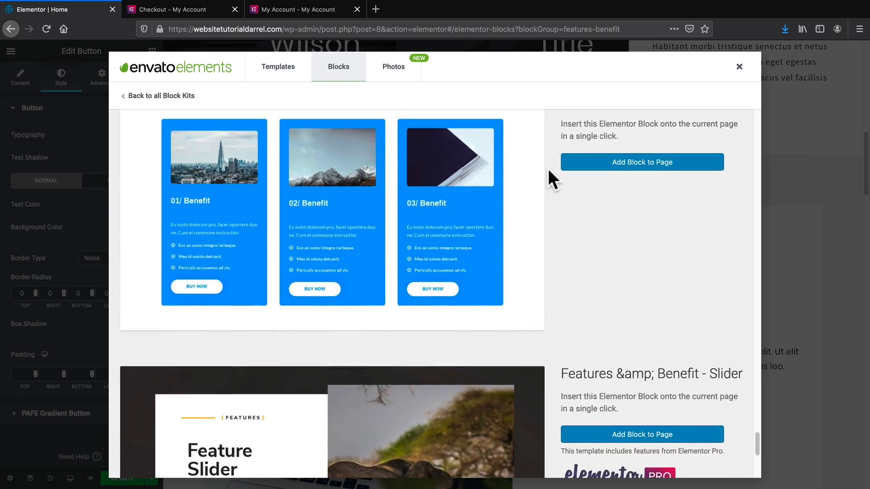
scroll(548, 169, down, 10)
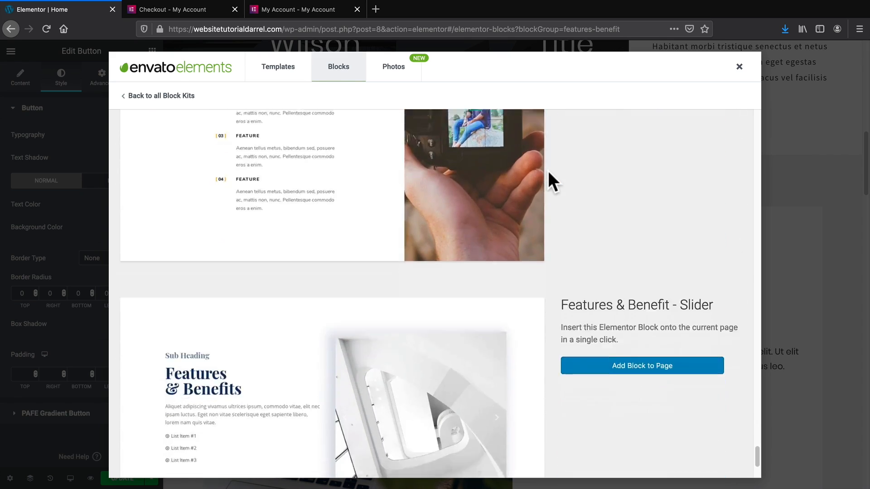
scroll(547, 171, down, 3)
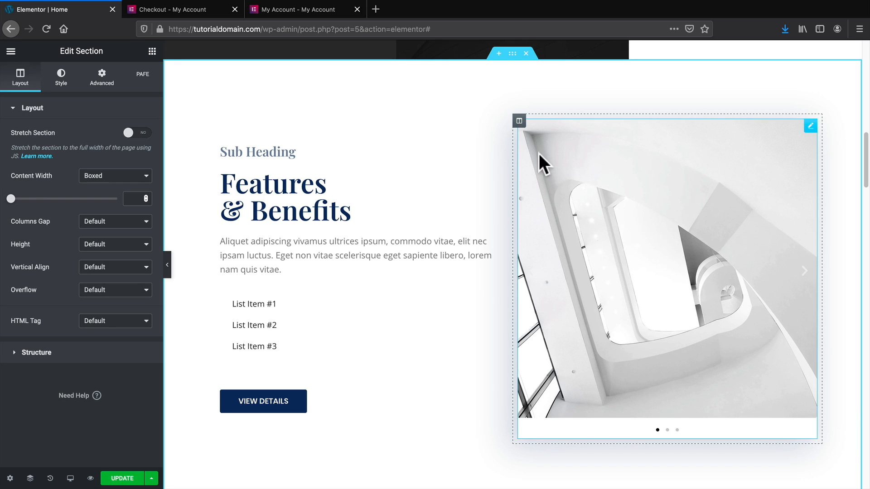
Move the image slider left of the text and color the Features & Benefits heading #000000.
drag(520, 121, 269, 127)
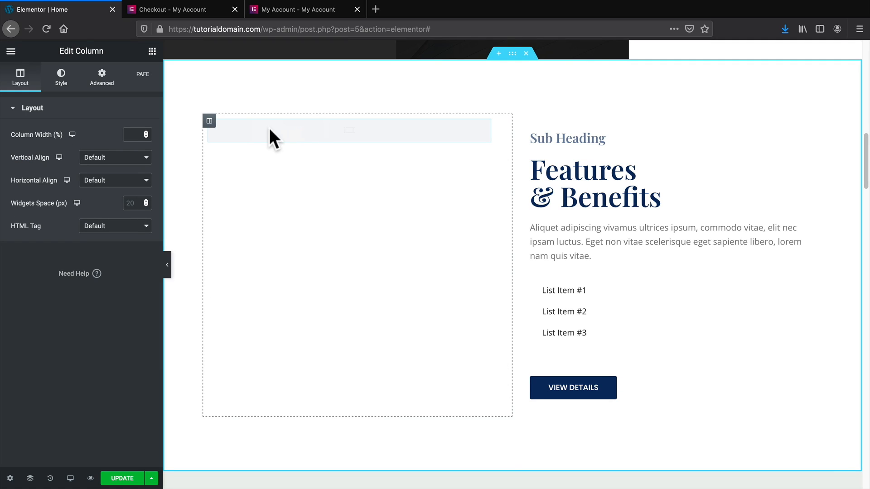
click(576, 195)
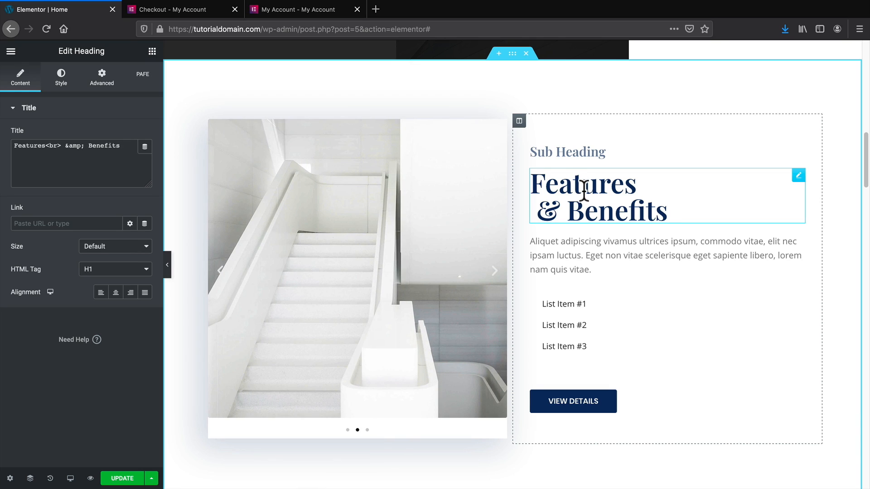
click(69, 86)
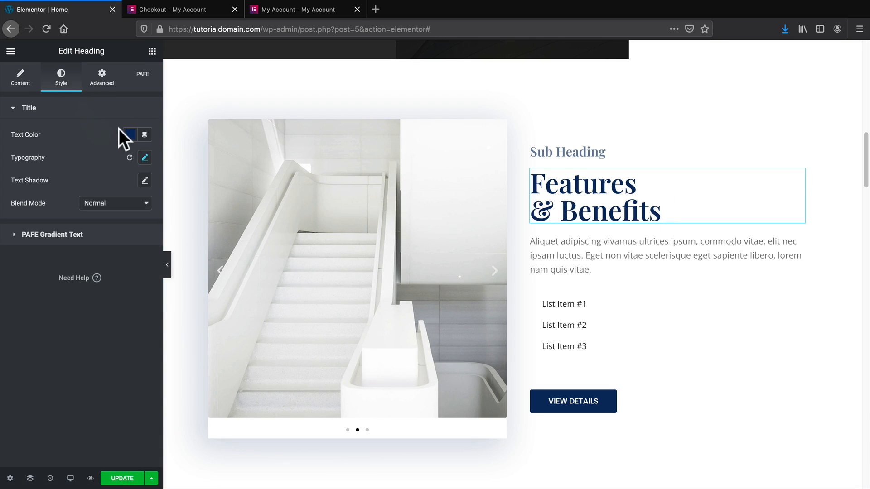
click(129, 134)
drag(161, 227, 202, 277)
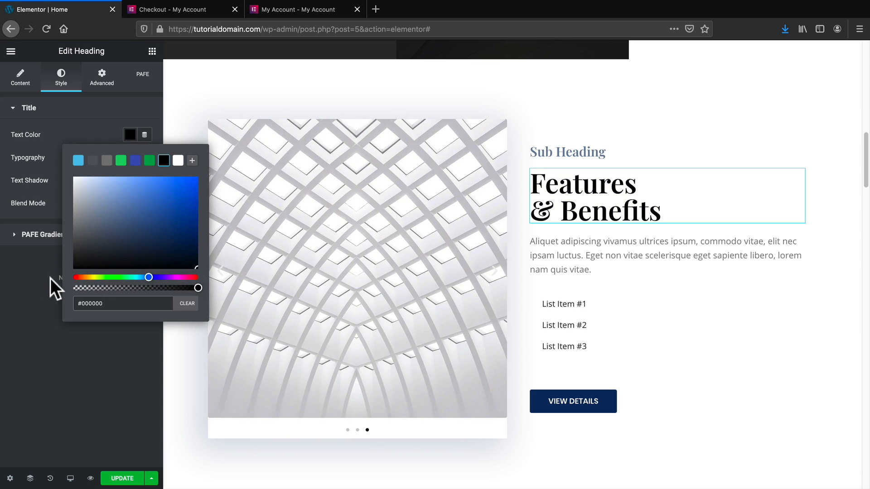
click(50, 279)
Set the Features & Benefits heading's font family to Poppins.
click(145, 158)
click(119, 188)
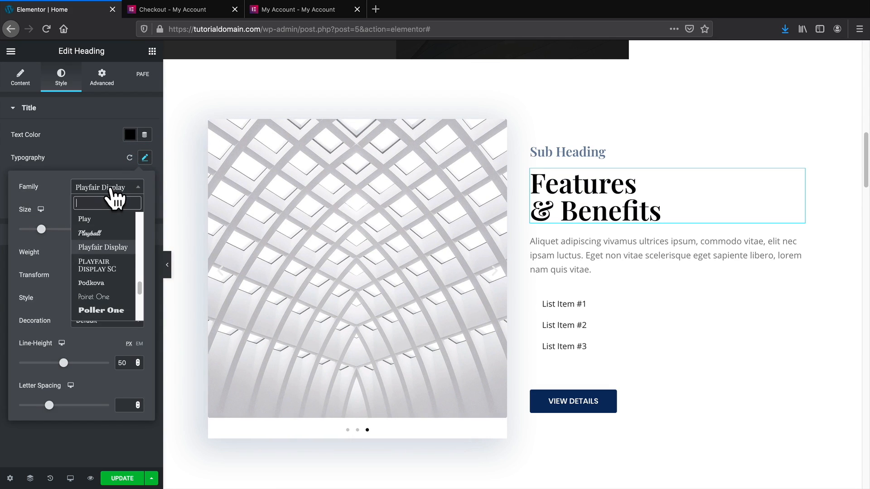
text(popin)
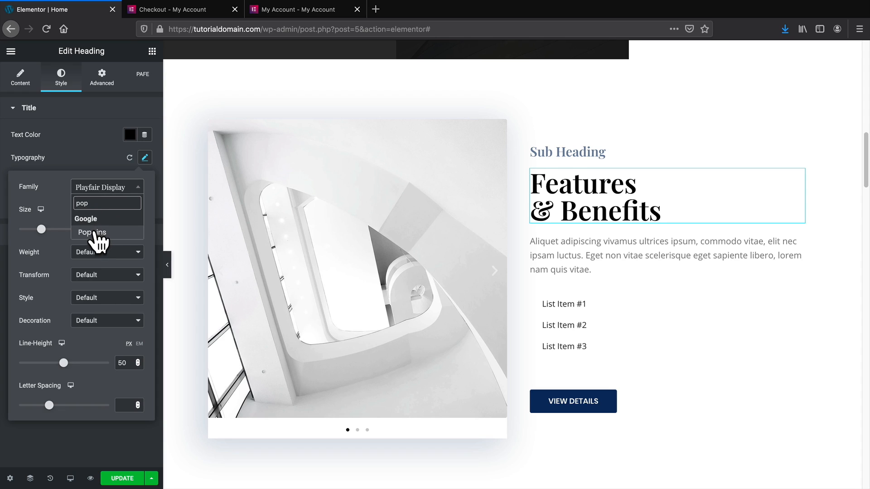
click(93, 232)
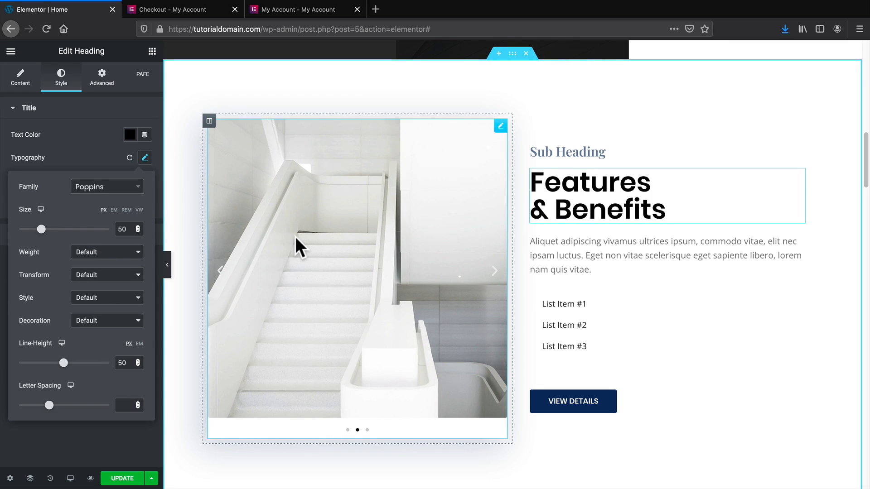
scroll(412, 262, up, 5)
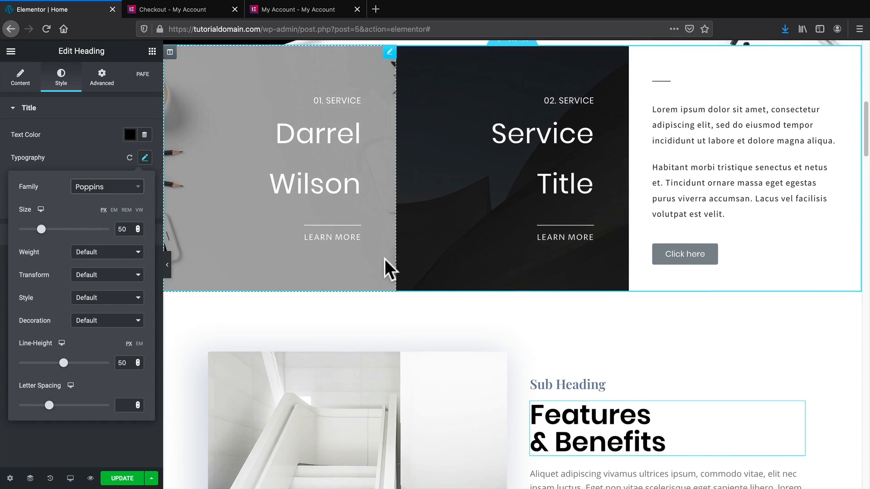
scroll(564, 315, down, 3)
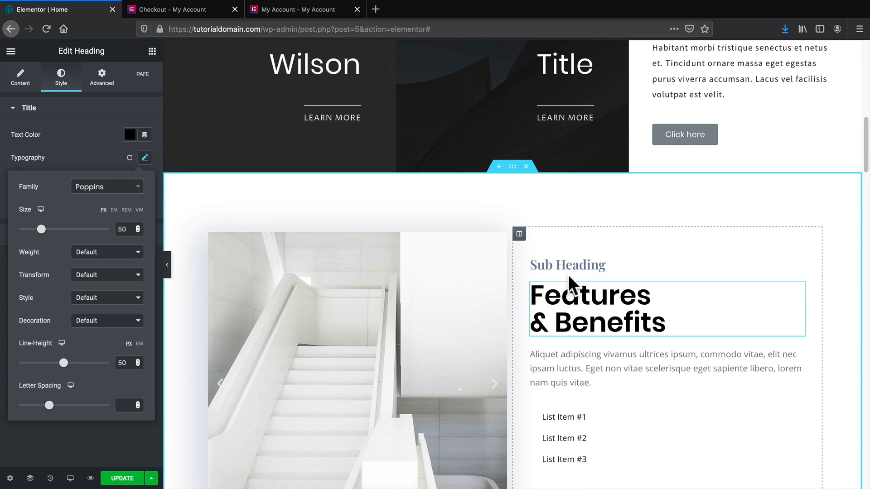
Make the Sub Heading's text colour fully opaque.
triple_click(571, 265)
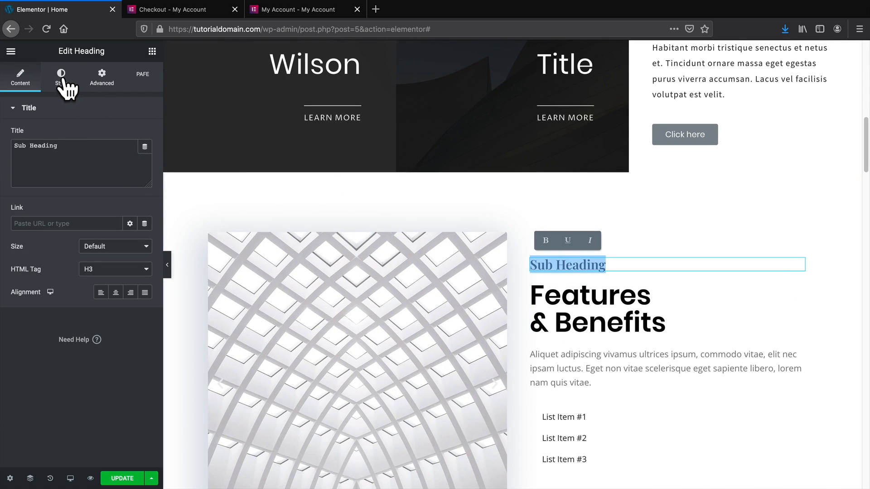
click(63, 81)
click(130, 135)
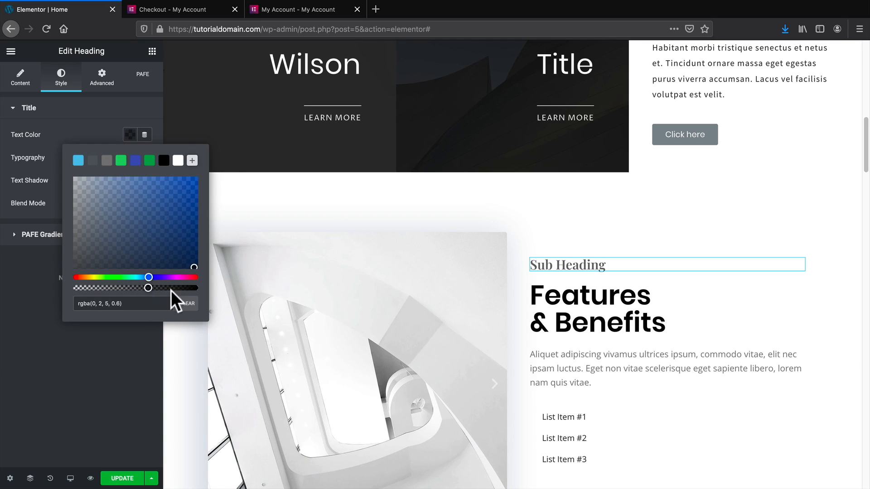
drag(149, 288, 198, 289)
scroll(643, 285, down, 3)
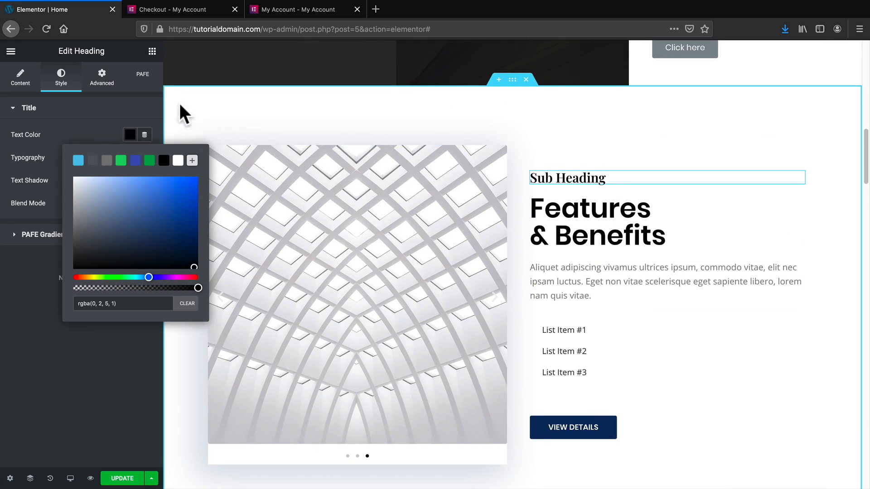
click(61, 281)
Change the Sub Heading's font family to Montserrat.
click(145, 158)
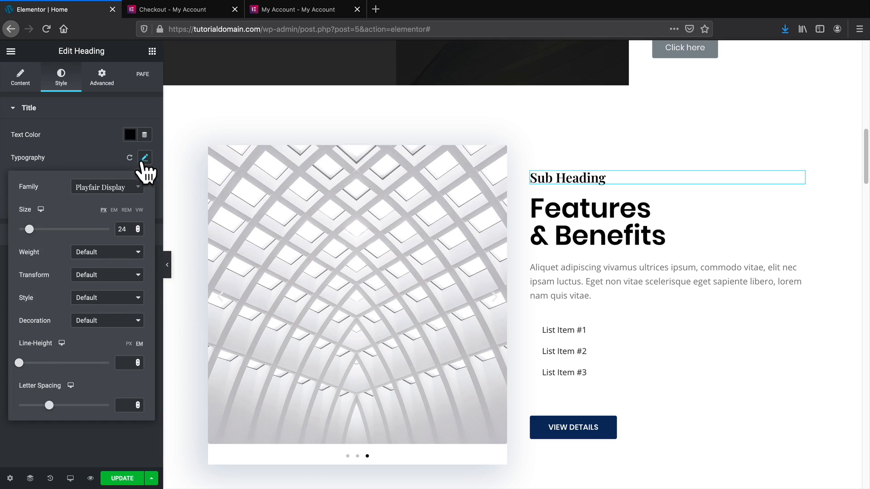
click(118, 191)
text(mont)
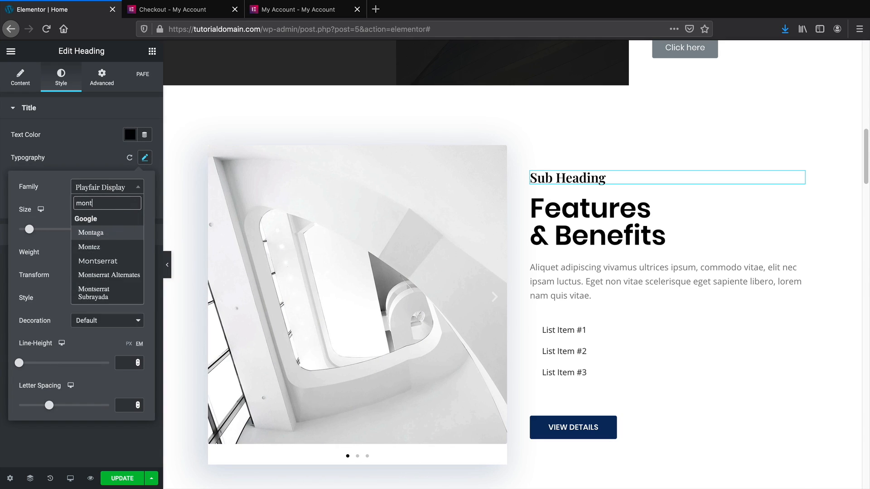
click(117, 261)
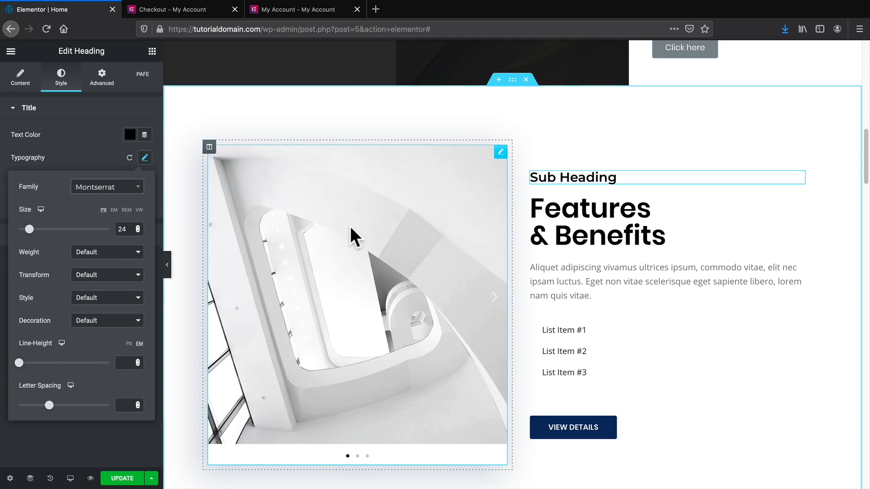
click(130, 442)
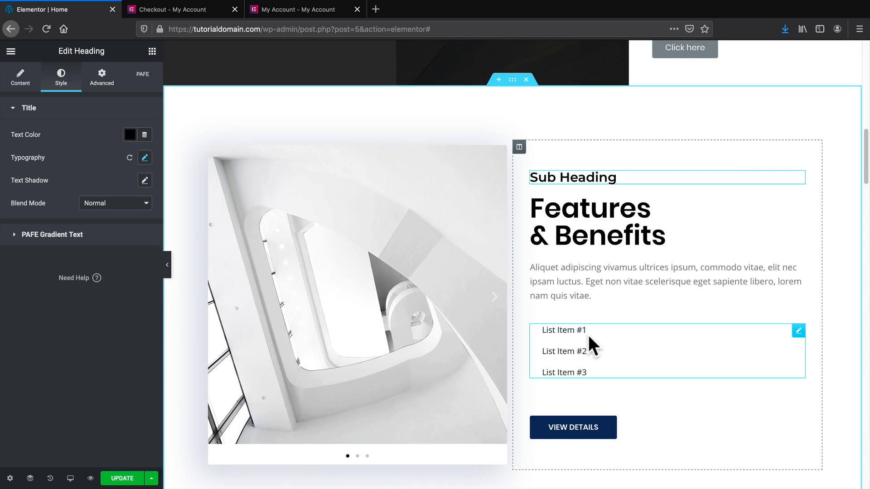
scroll(591, 333, down, 2)
scroll(594, 335, up, 1)
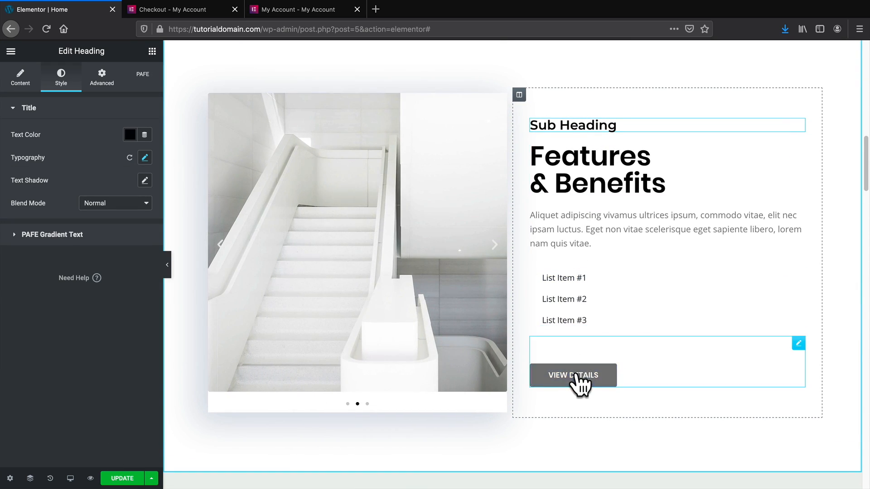
Copy the LEARN MORE button's gradient style and paste it onto VIEW DETAILS.
scroll(570, 376, up, 12)
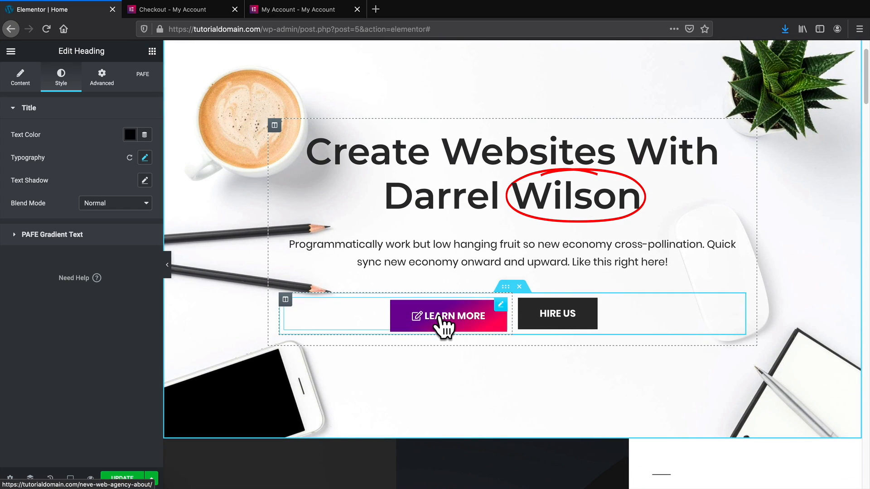
right_click(440, 319)
click(475, 362)
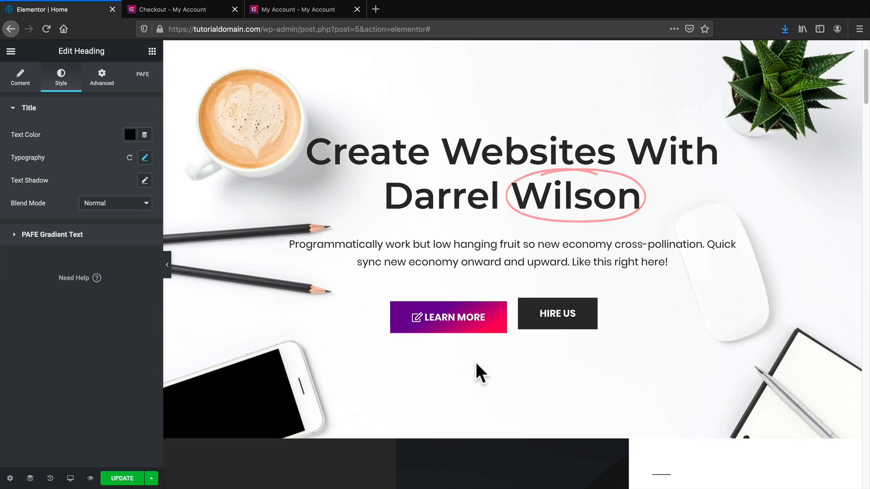
scroll(551, 367, down, 12)
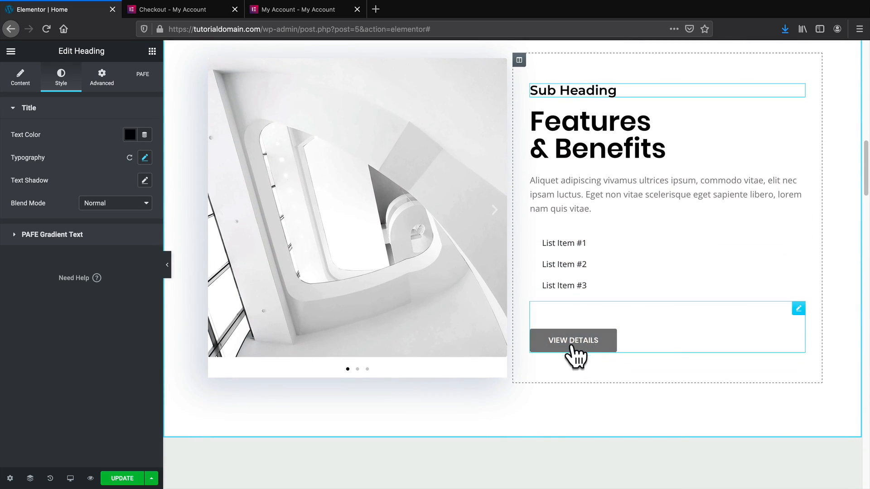
right_click(573, 348)
click(607, 397)
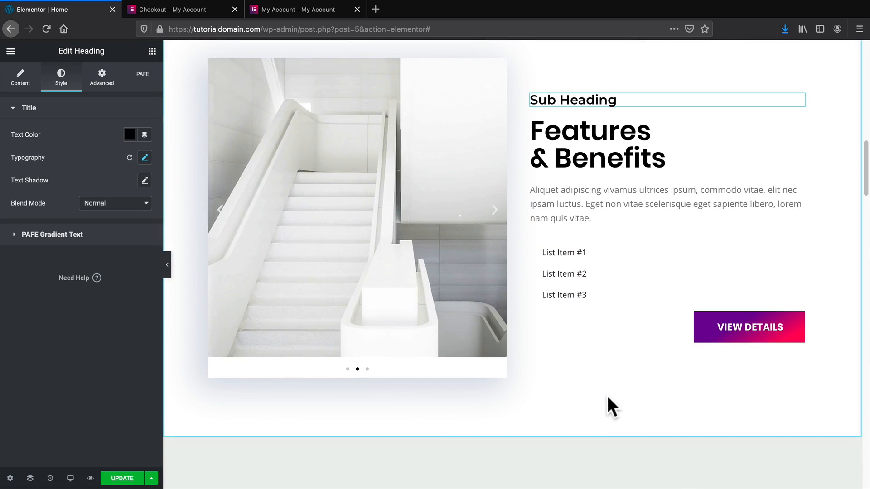
Align the VIEW DETAILS button to the left.
click(649, 325)
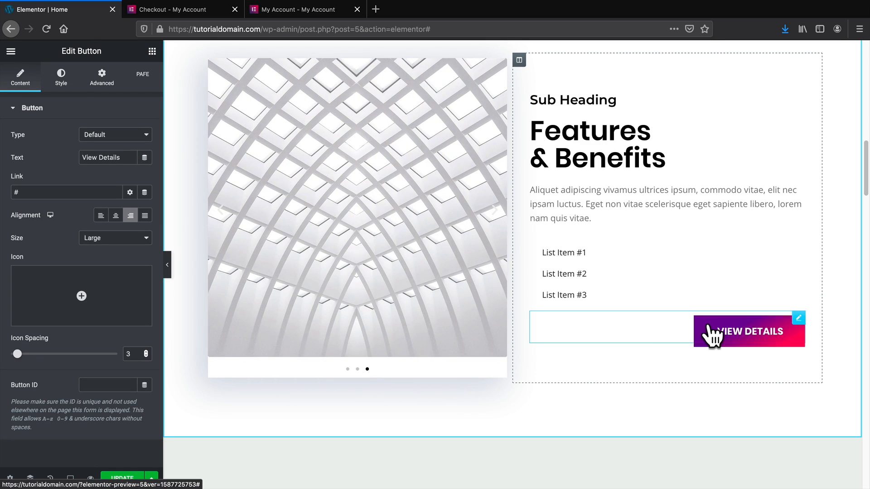
click(102, 216)
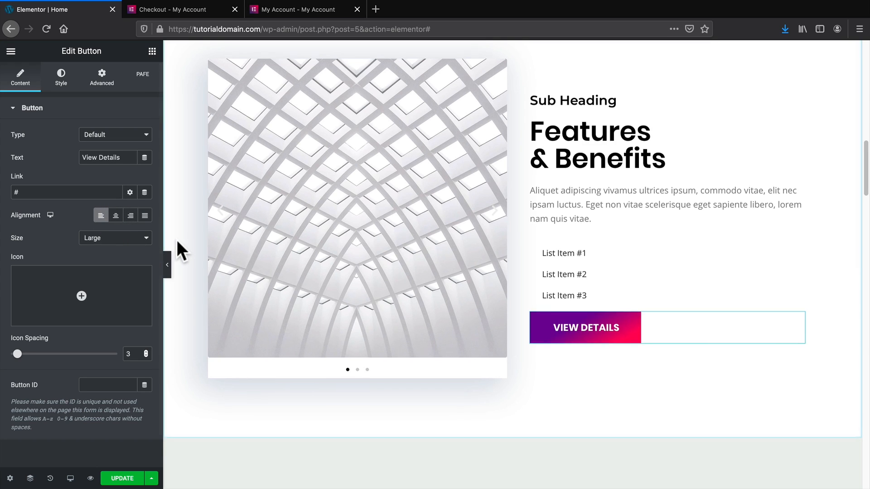
scroll(292, 256, up, 1)
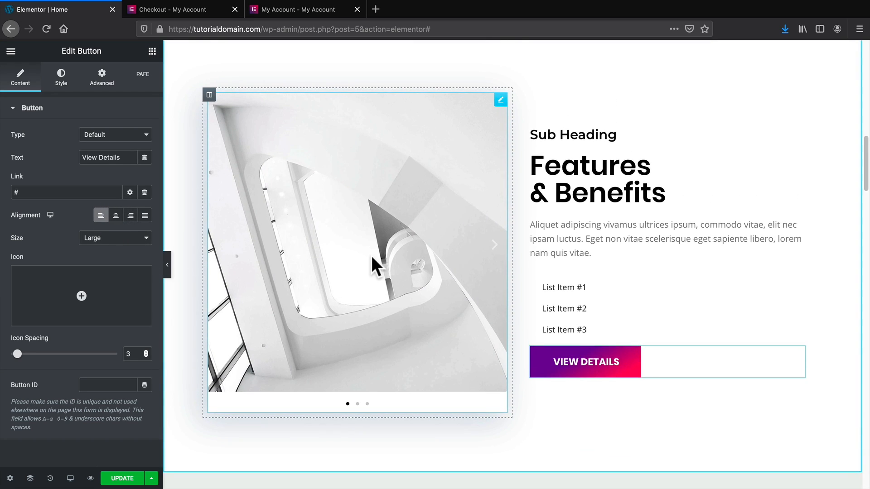
click(372, 257)
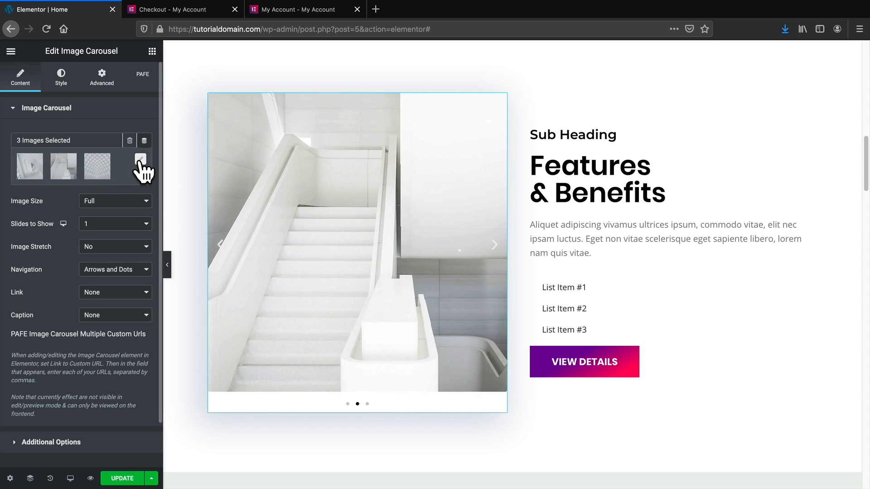
click(140, 160)
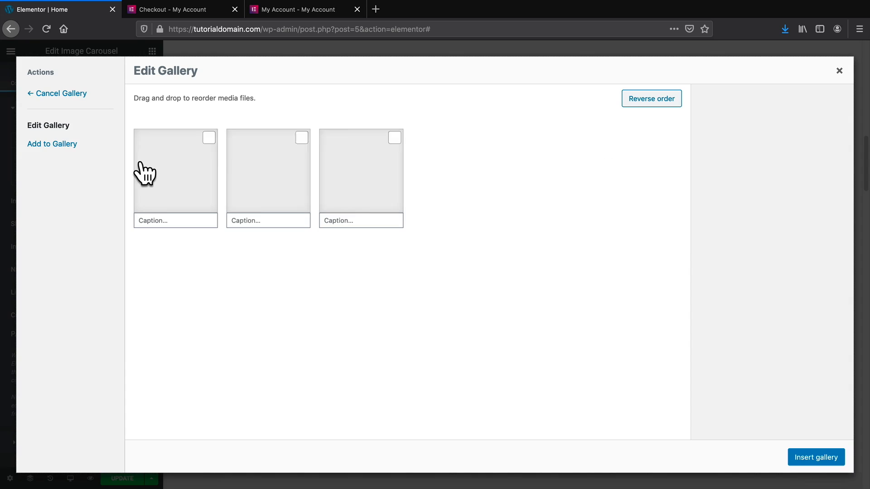
click(72, 145)
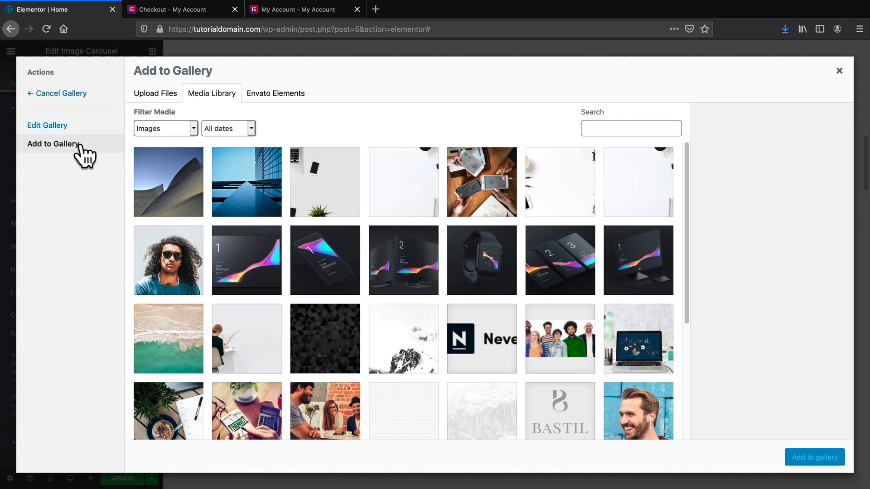
click(198, 181)
click(240, 181)
click(325, 181)
click(403, 186)
click(499, 187)
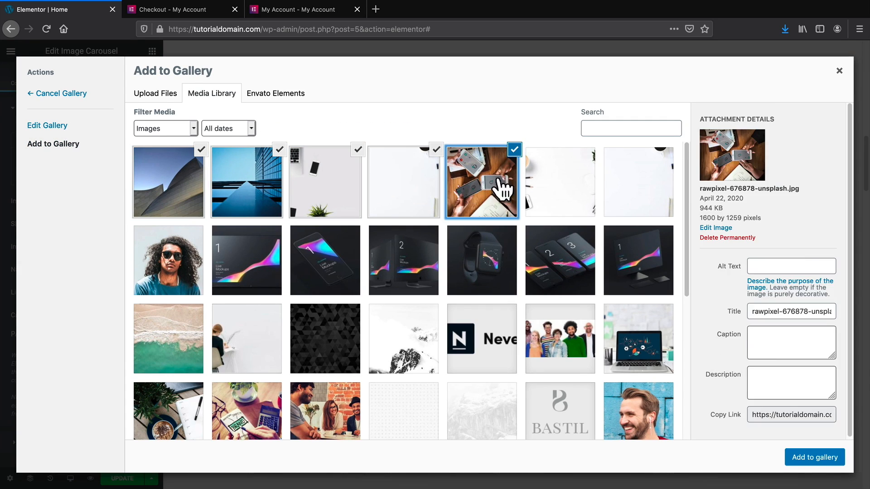
click(562, 190)
click(637, 194)
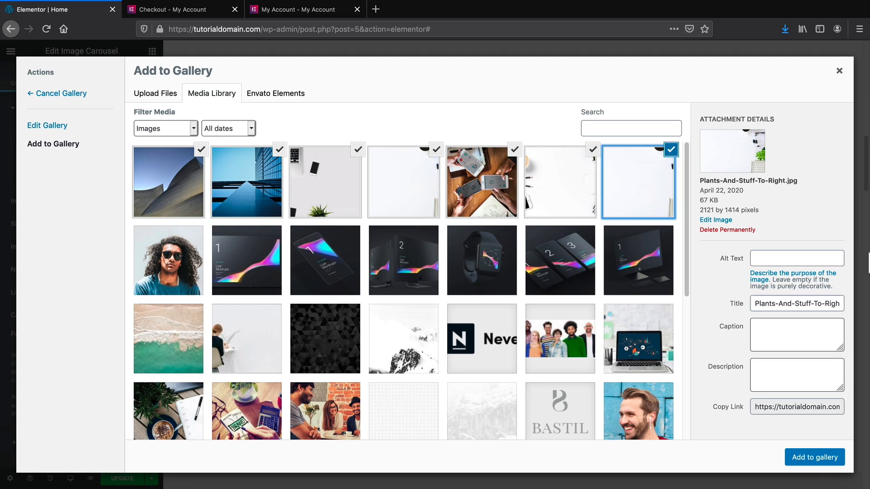
click(839, 71)
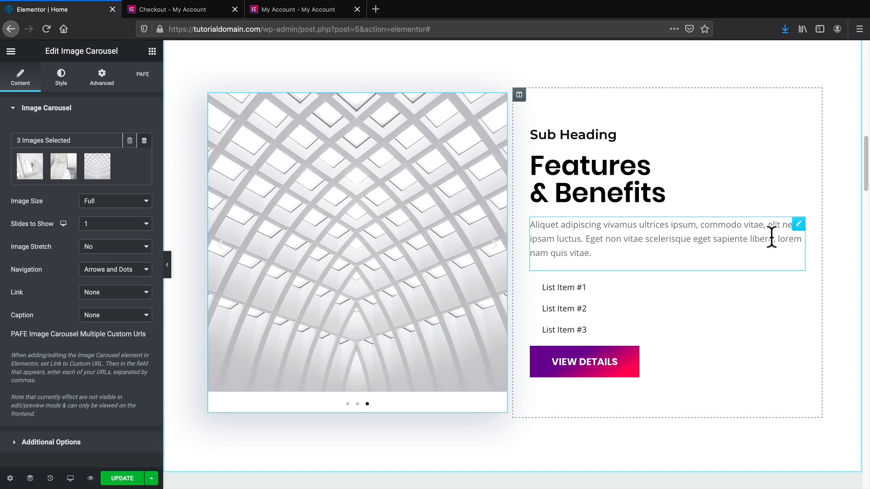
scroll(771, 235, up, 2)
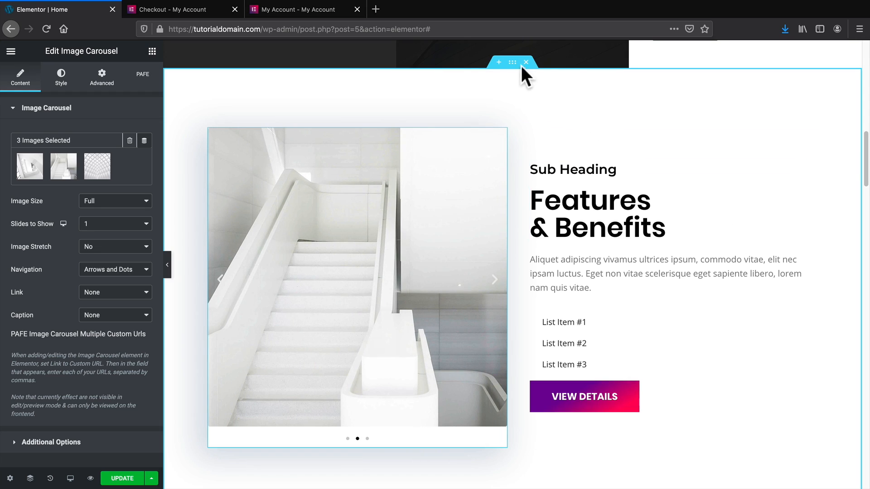
Give the Features & Benefits section a pasted YouTube video background, then delete the video link.
click(513, 64)
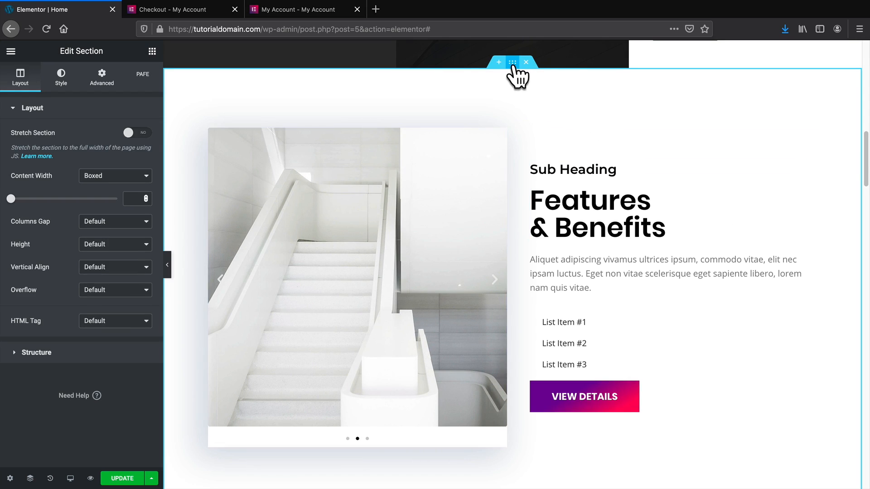
click(63, 86)
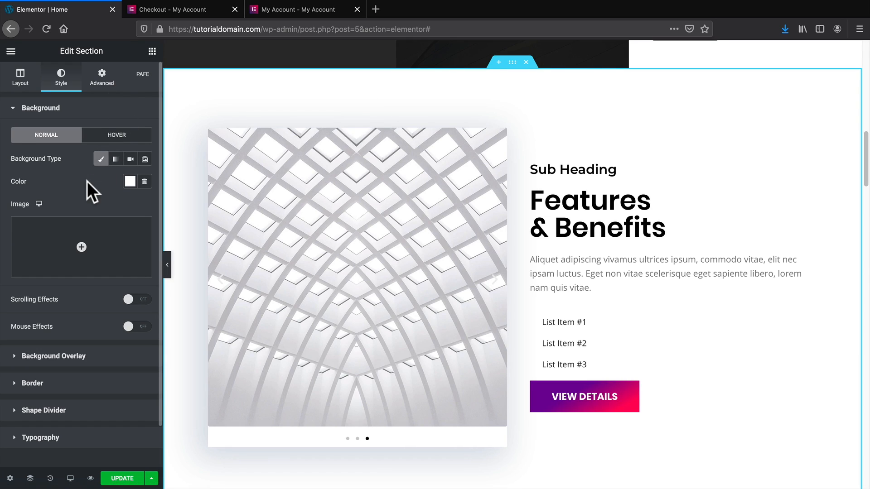
click(130, 159)
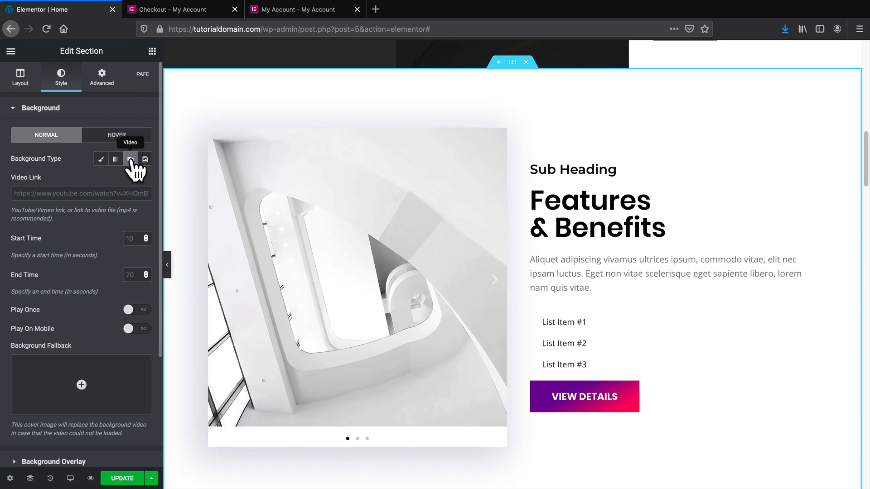
right_click(42, 186)
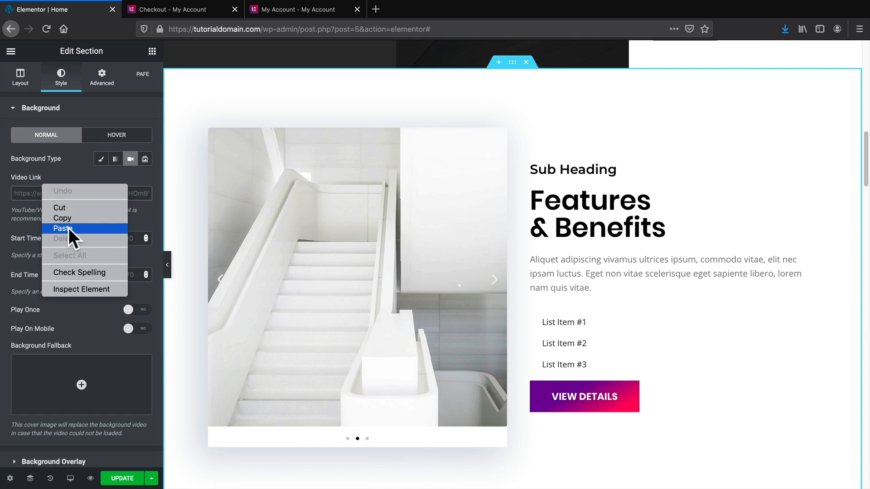
click(63, 228)
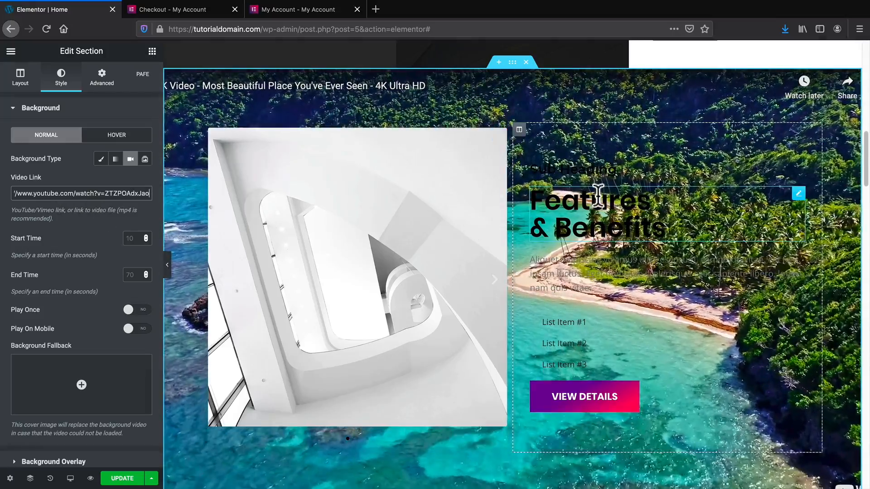
scroll(854, 229, down, 1)
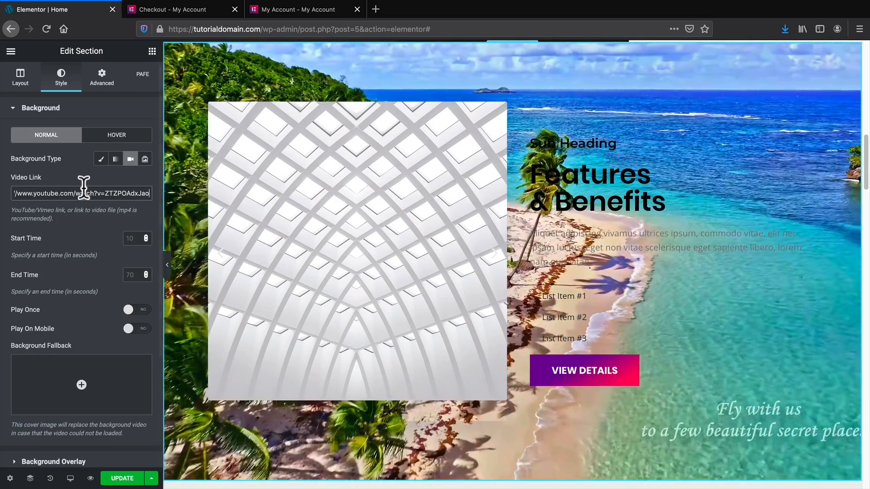
triple_click(86, 189)
key(BackSpace)
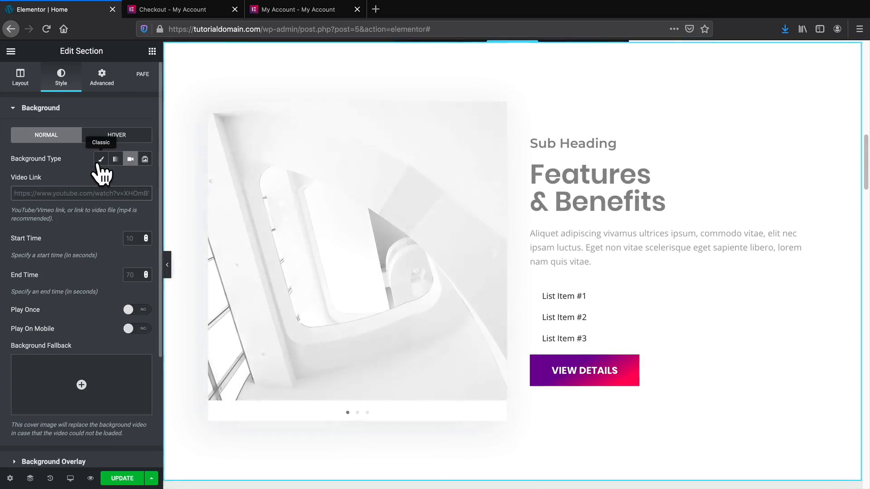
Set a Classic background using the snowy mountain image from the Media Library.
click(101, 159)
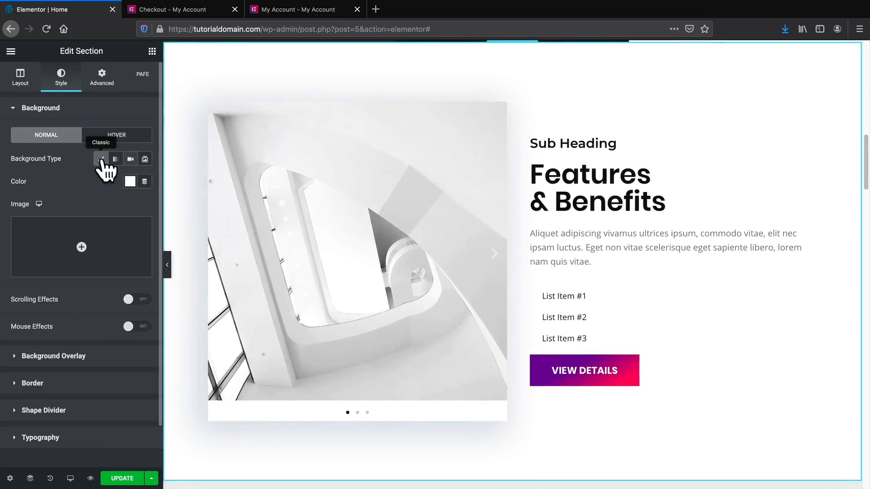
click(81, 247)
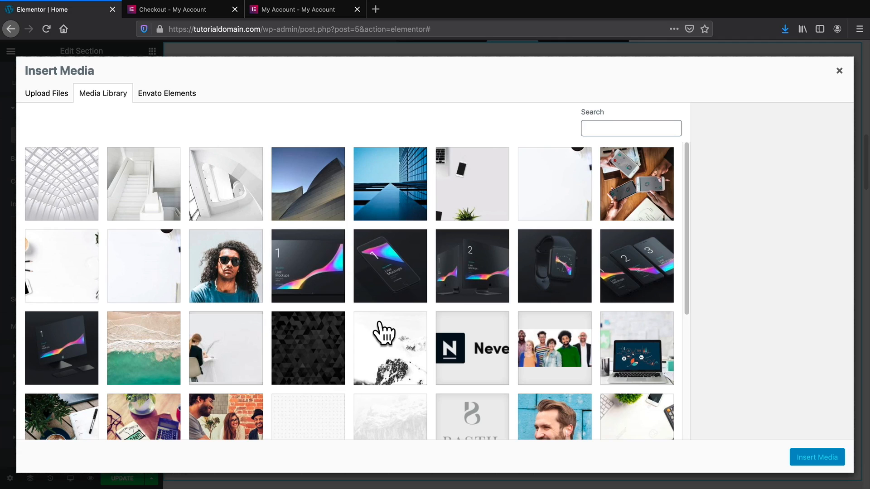
scroll(394, 326, down, 1)
click(405, 318)
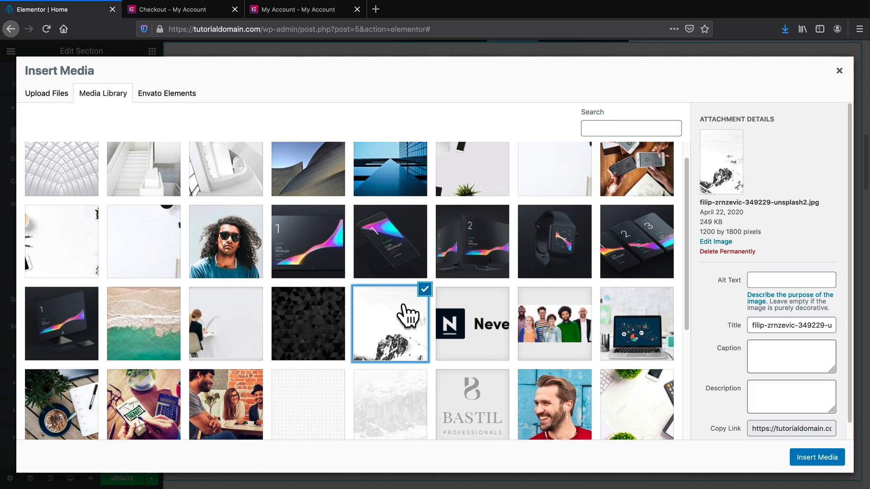
click(825, 459)
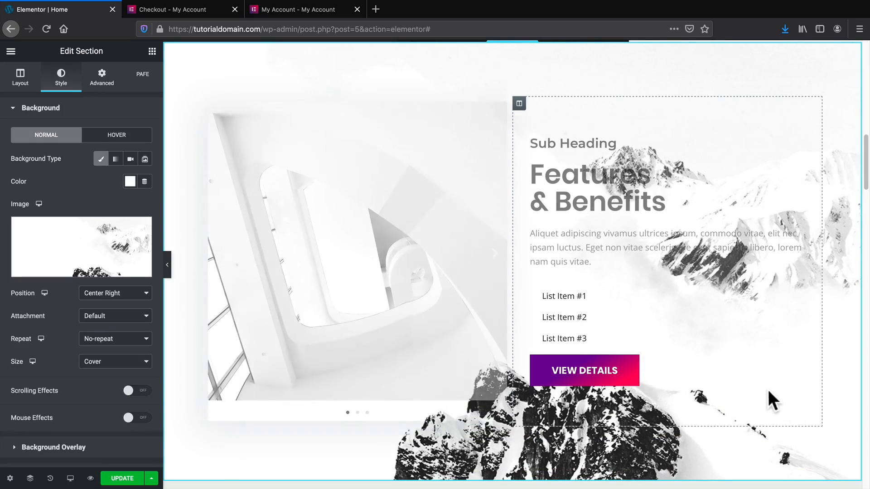
click(167, 263)
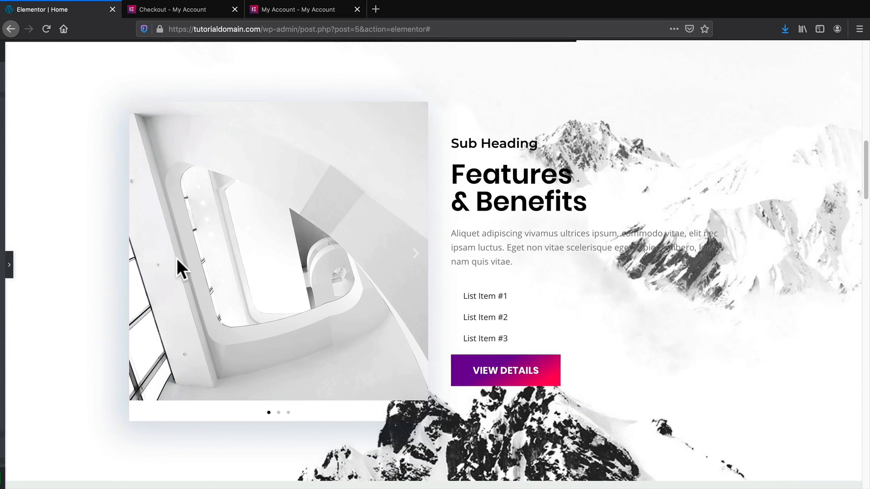
scroll(649, 300, up, 1)
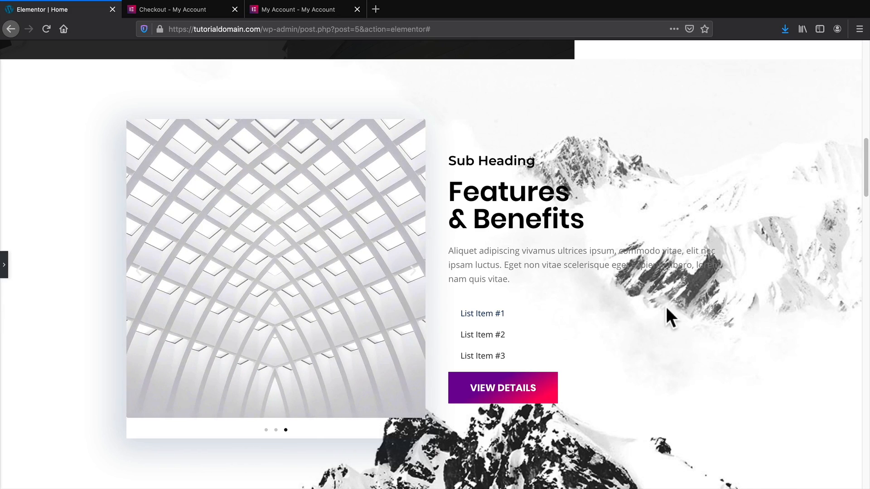
click(4, 260)
scroll(415, 287, down, 3)
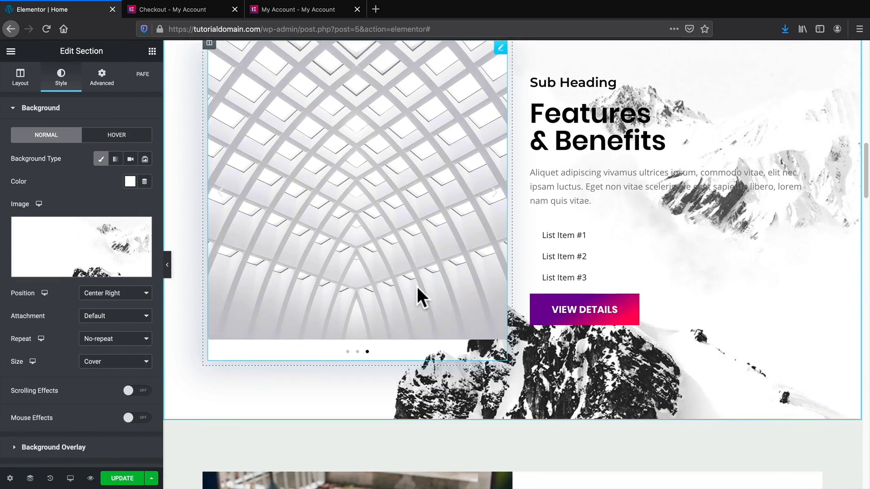
Paste the purple gradient style onto the Web Design and Mobile Development LEARN MORE buttons.
scroll(417, 286, down, 4)
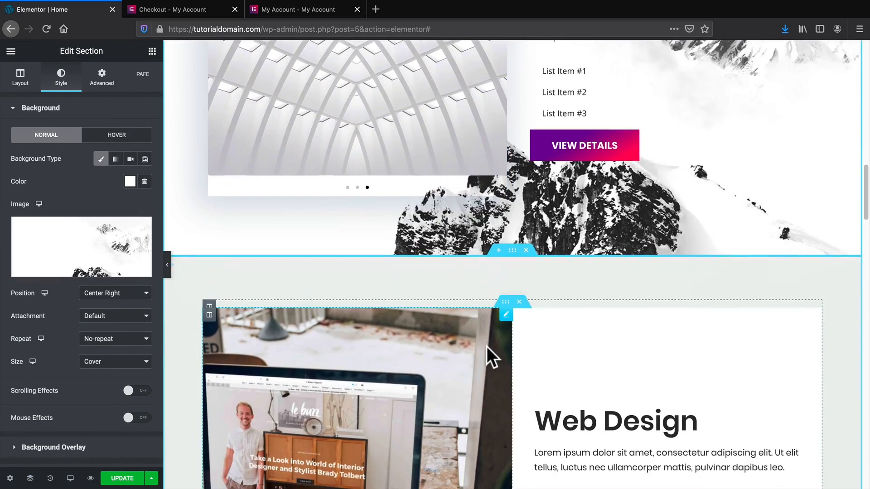
scroll(486, 346, down, 9)
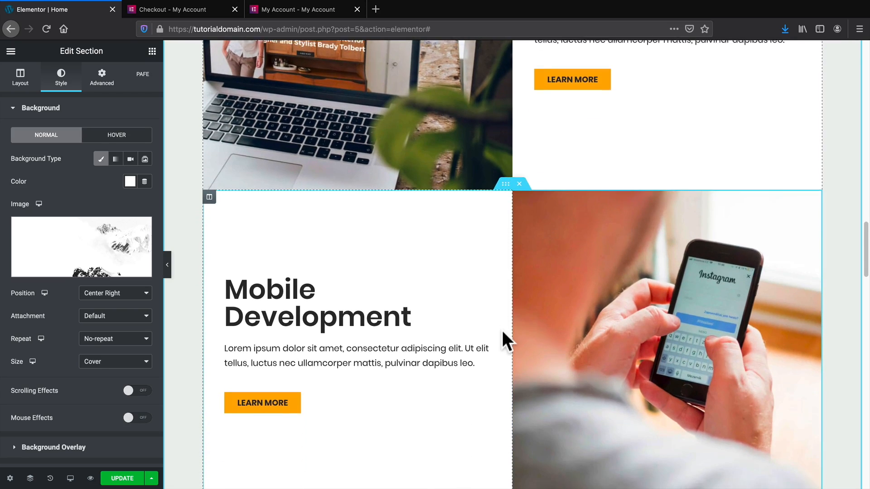
scroll(503, 328, up, 3)
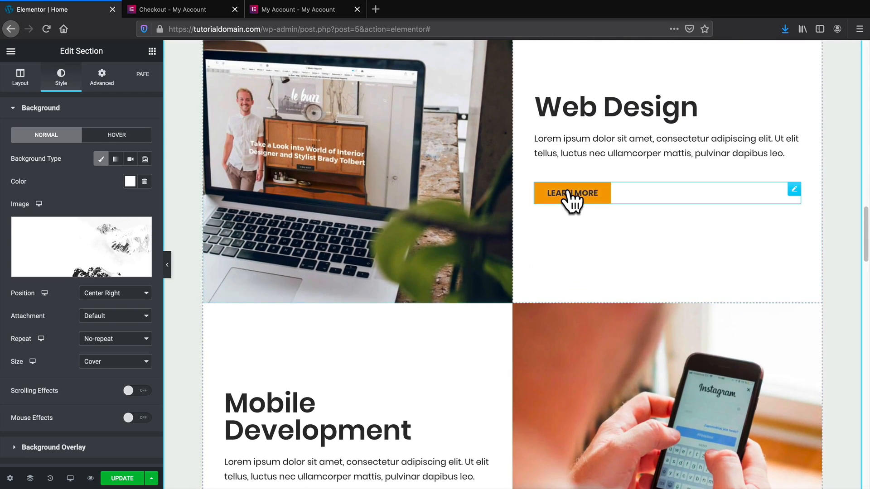
right_click(569, 193)
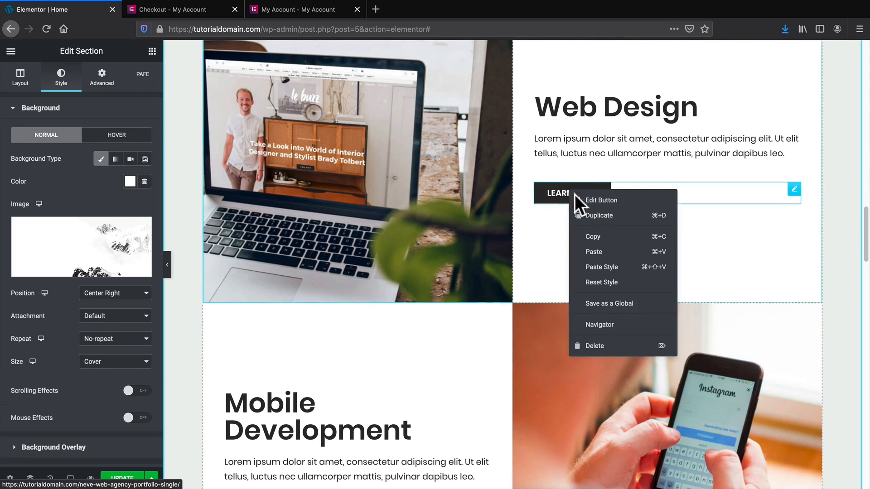
click(613, 266)
scroll(408, 349, down, 3)
right_click(273, 395)
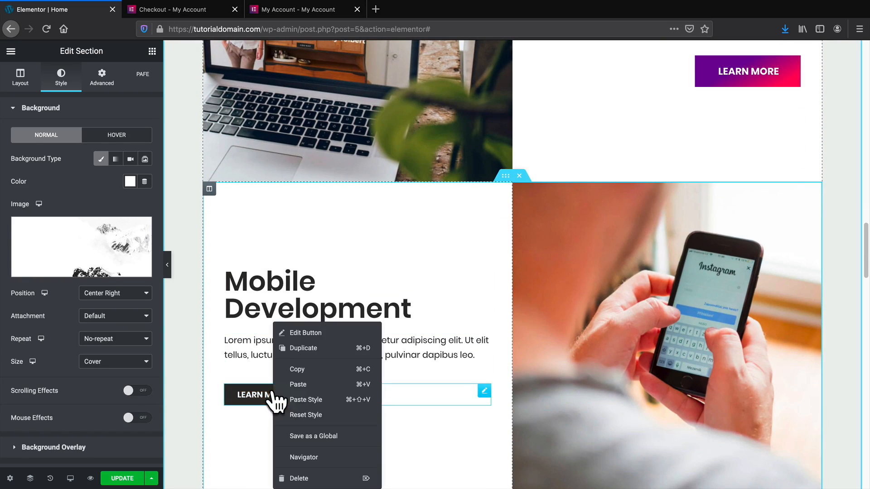
click(308, 400)
Align both the Mobile Development and Web Design LEARN MORE buttons to the left.
click(426, 398)
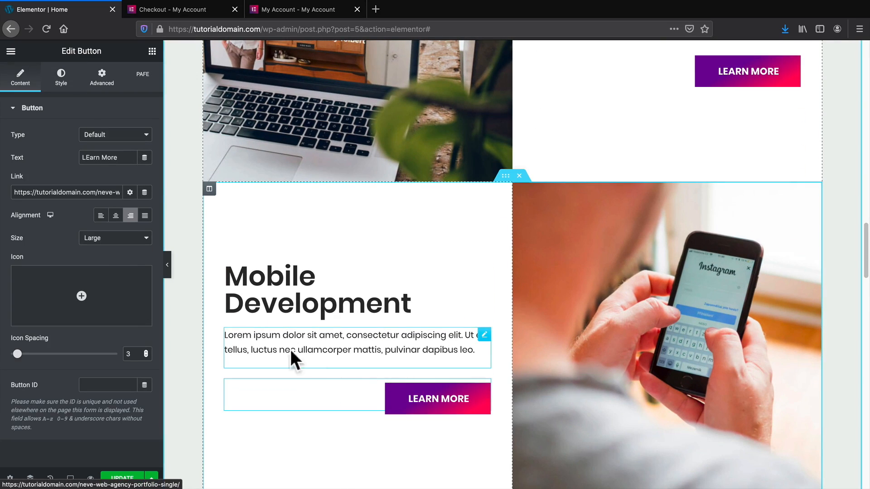
click(101, 216)
scroll(666, 246, up, 3)
click(750, 171)
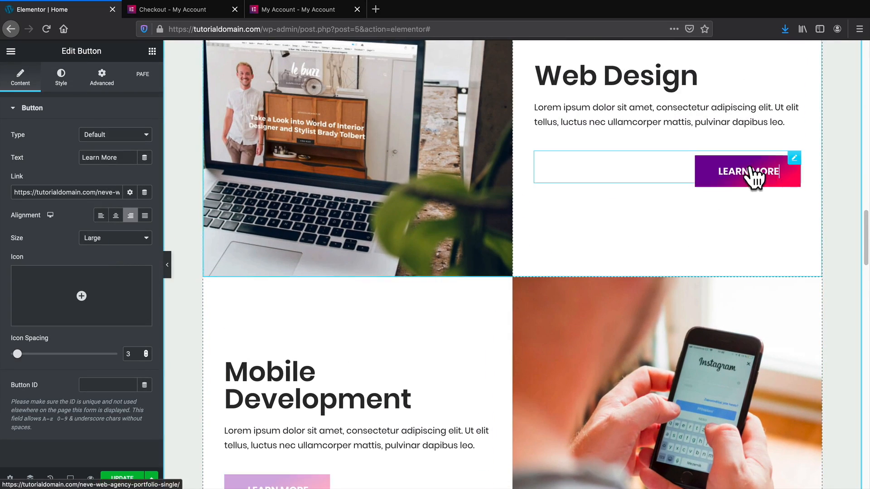
click(101, 216)
scroll(317, 290, up, 2)
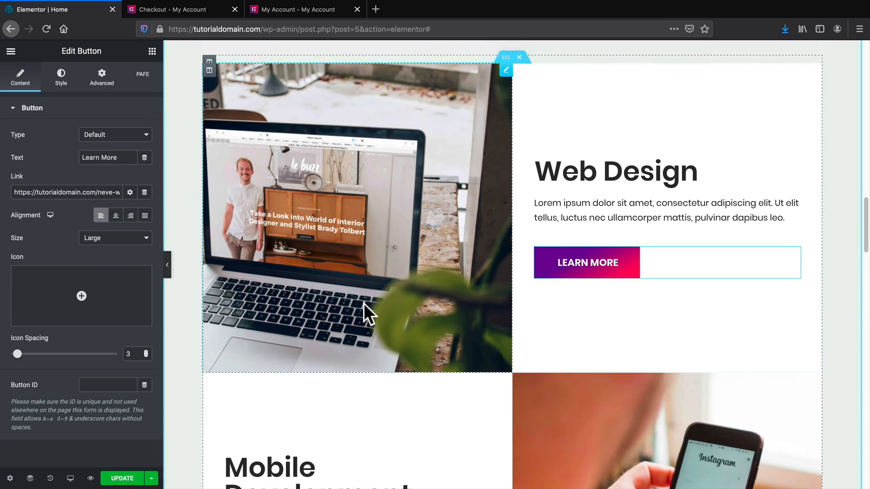
scroll(365, 306, up, 1)
scroll(365, 308, down, 2)
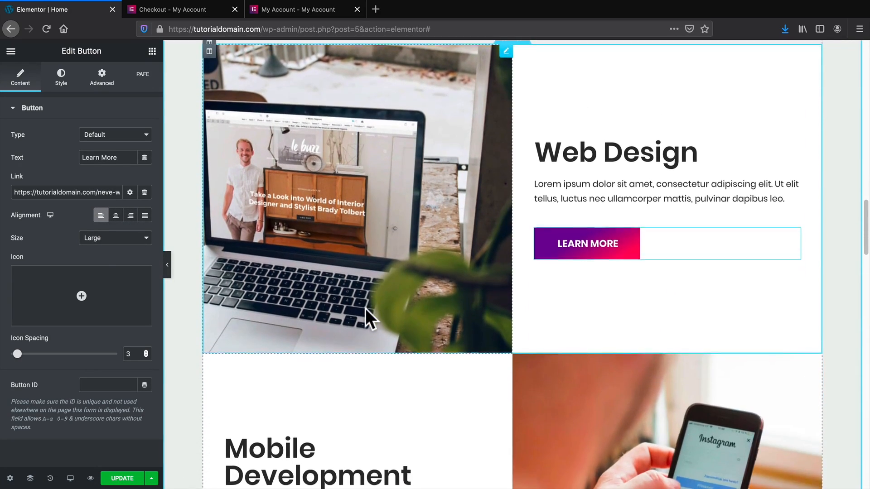
scroll(365, 308, down, 3)
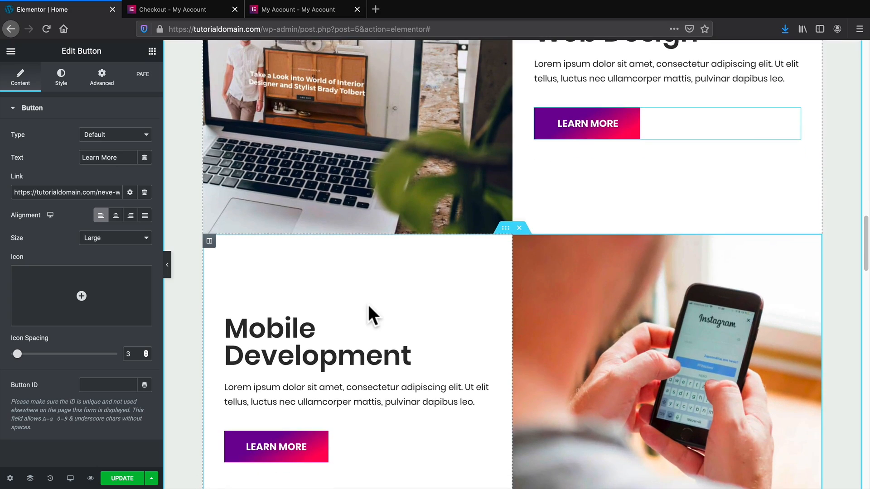
scroll(385, 331, up, 3)
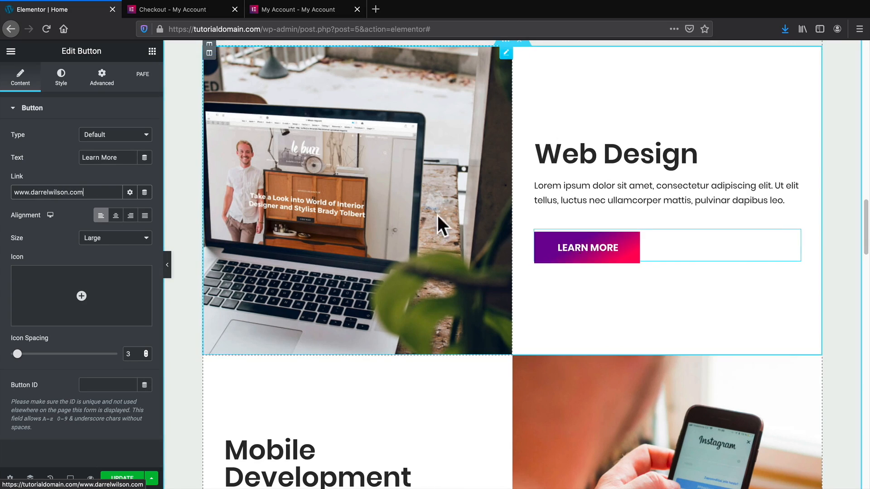
Set the Web Design LEARN MORE link to open in a new window via its link options.
click(129, 192)
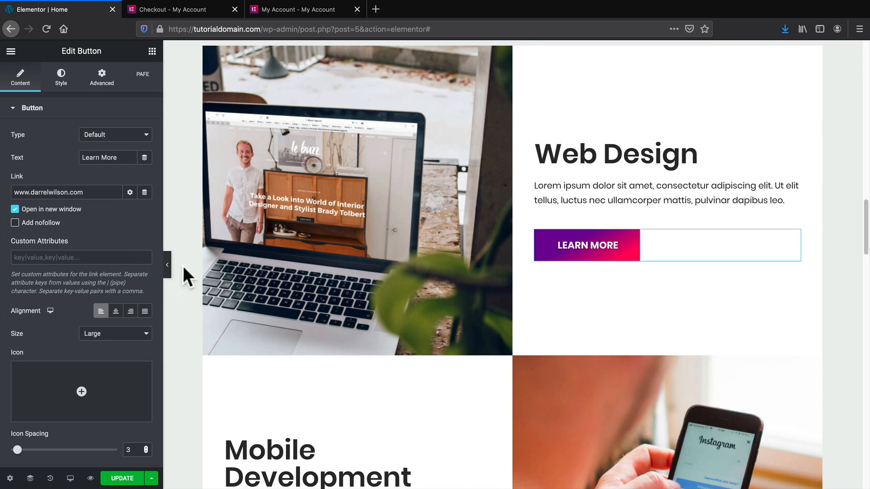
scroll(287, 272, up, 5)
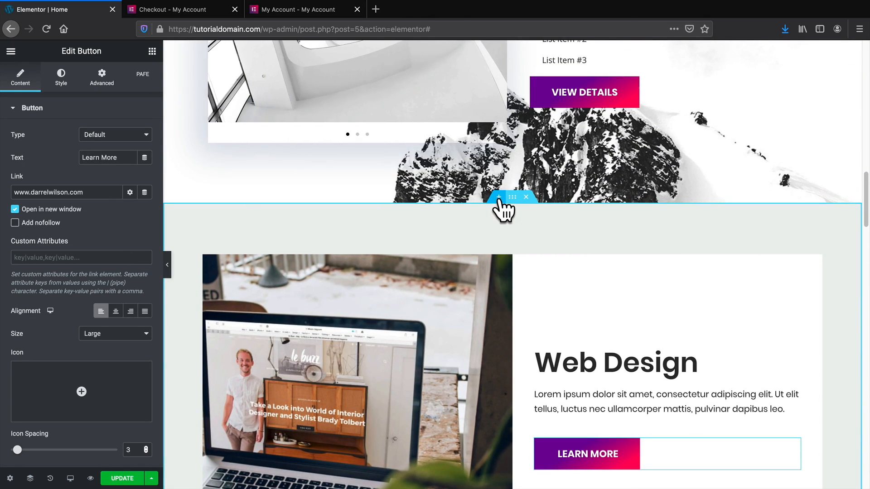
Add Envato's free Services 'Features' block (Endless Layouts, Fully Compatible, Build Anything) below Features & Benefits.
click(498, 197)
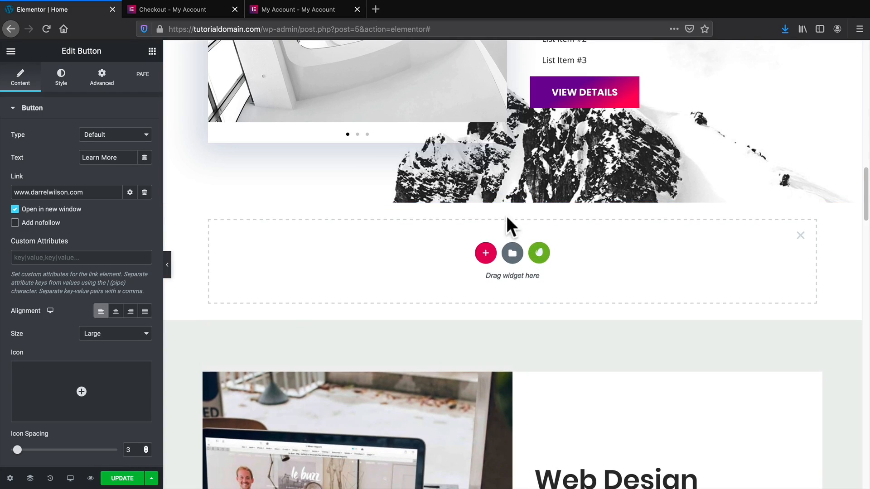
click(541, 252)
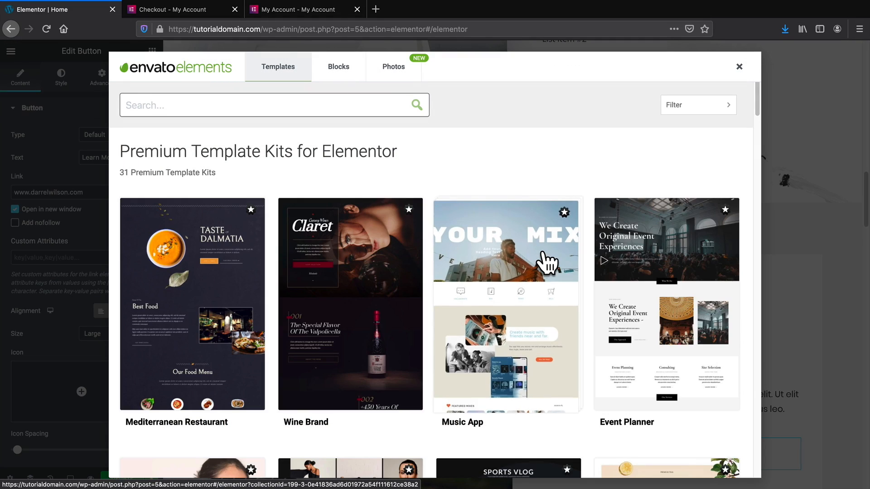
click(338, 68)
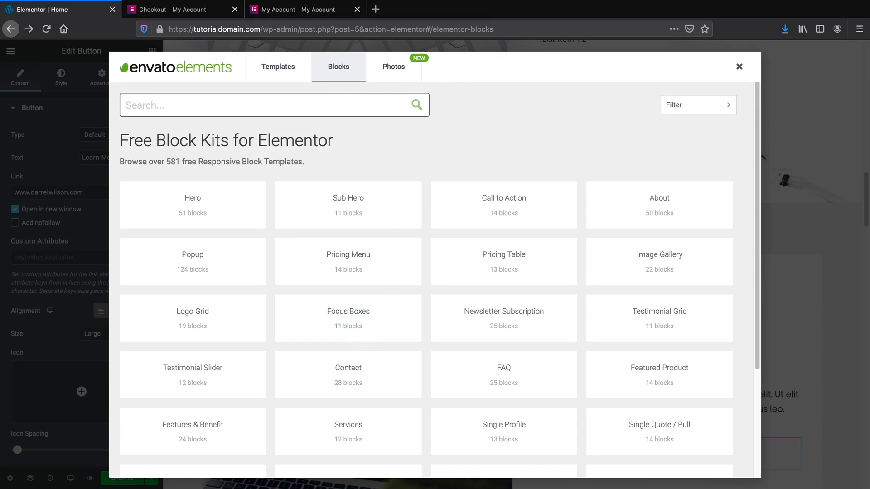
click(356, 433)
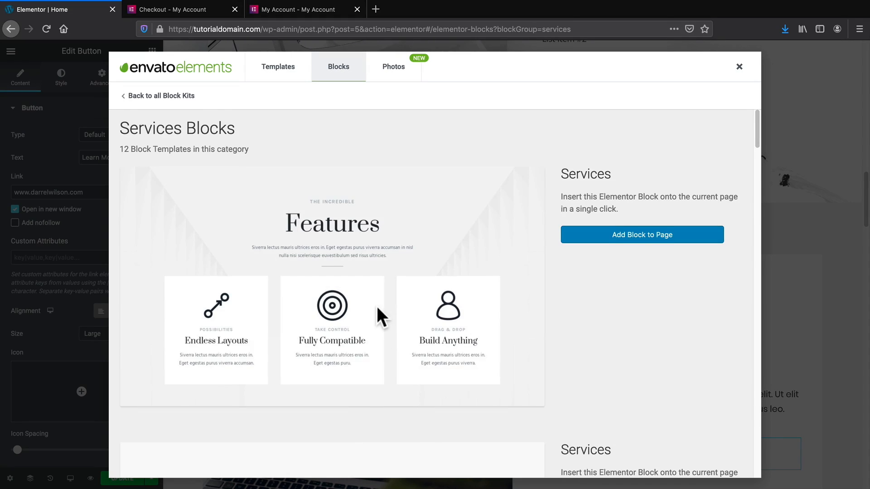
scroll(377, 306, down, 2)
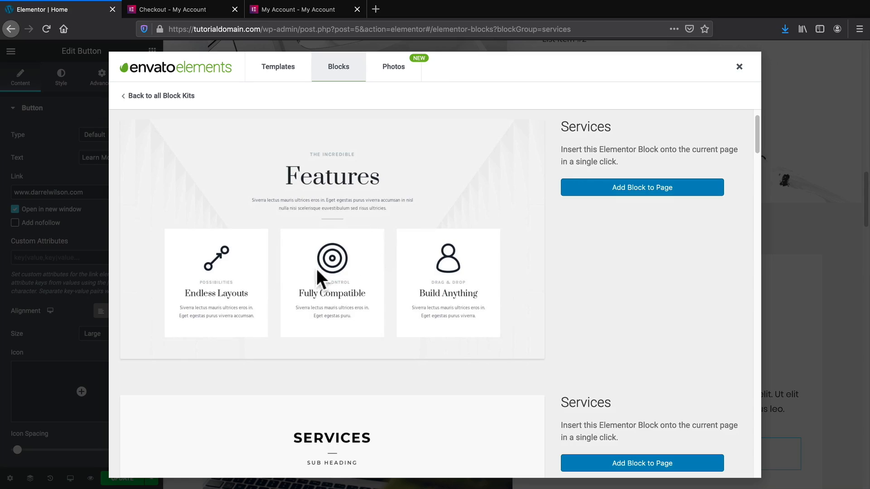
click(624, 188)
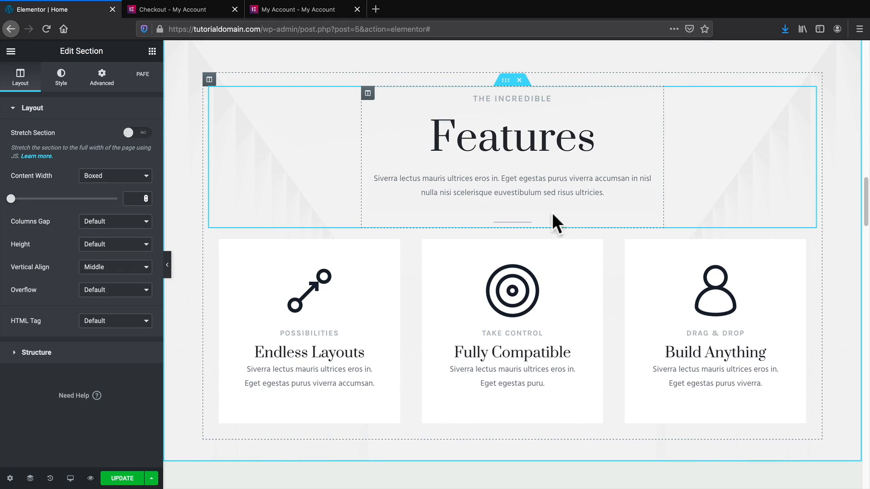
Centre the arrow icon image in the first feature card.
click(308, 287)
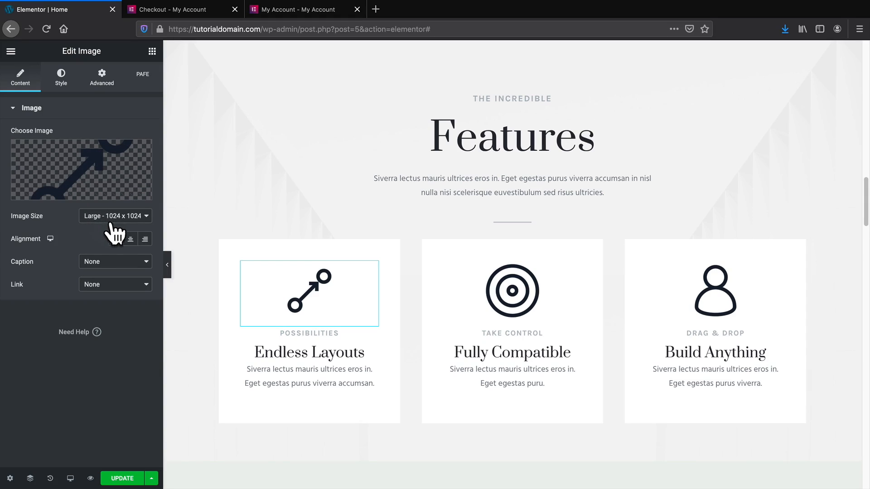
click(145, 239)
click(115, 239)
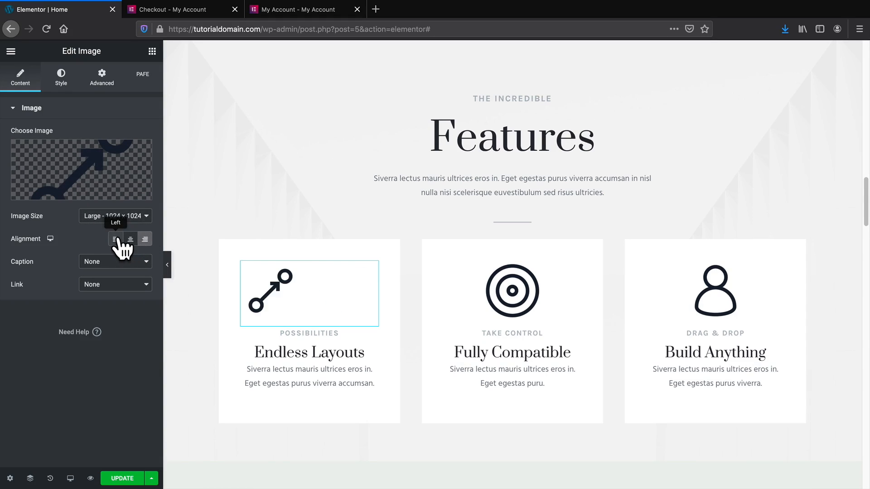
click(130, 239)
Rename the first card's heading from 'Endless Layouts' to 'Amazing Website'.
triple_click(274, 350)
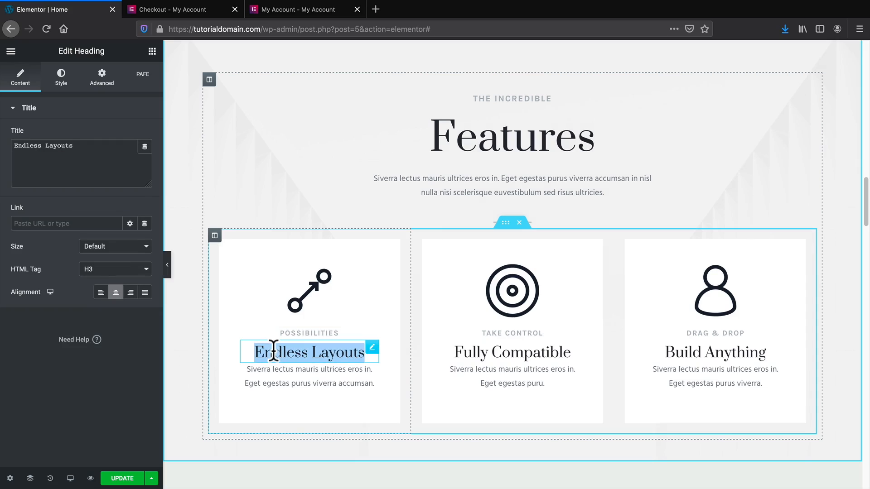
triple_click(85, 150)
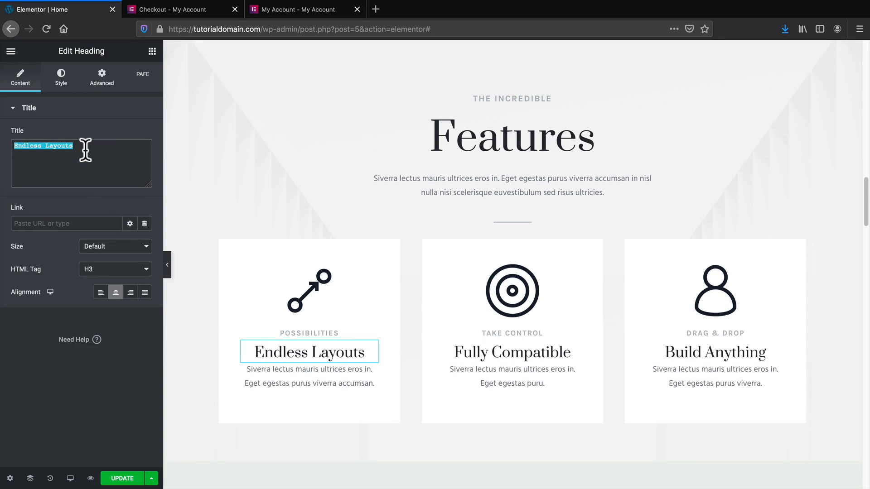
text(Amazing)
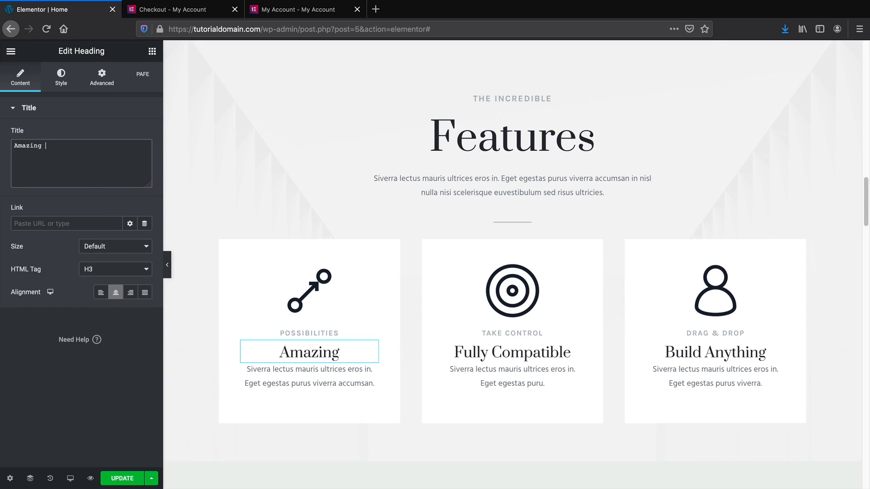
text( website)
key(BackSpace)
key(BackSpace)
key(BackSpace)
key(BackSpace)
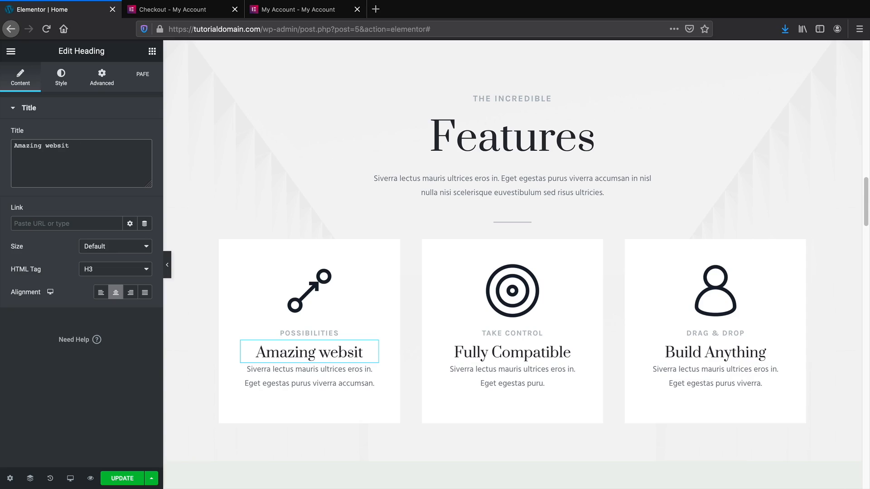
key(BackSpace)
key(BackSpace)
key(BackSpace)
text(Website)
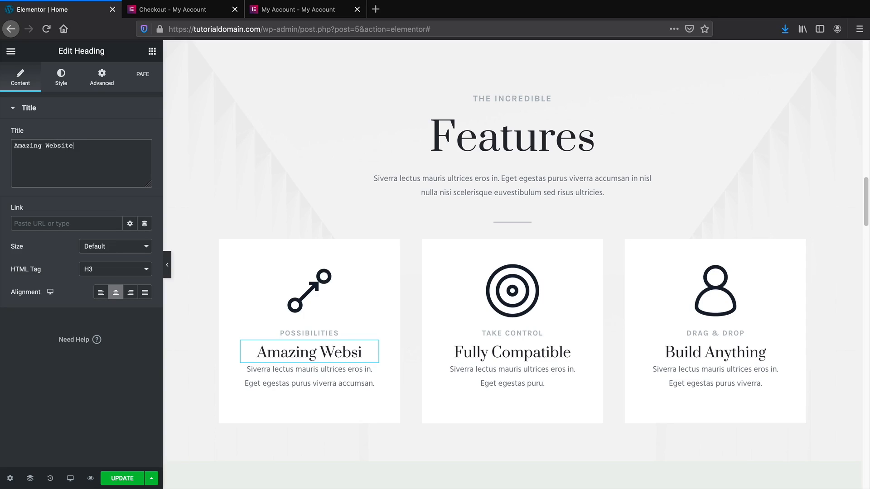
click(60, 80)
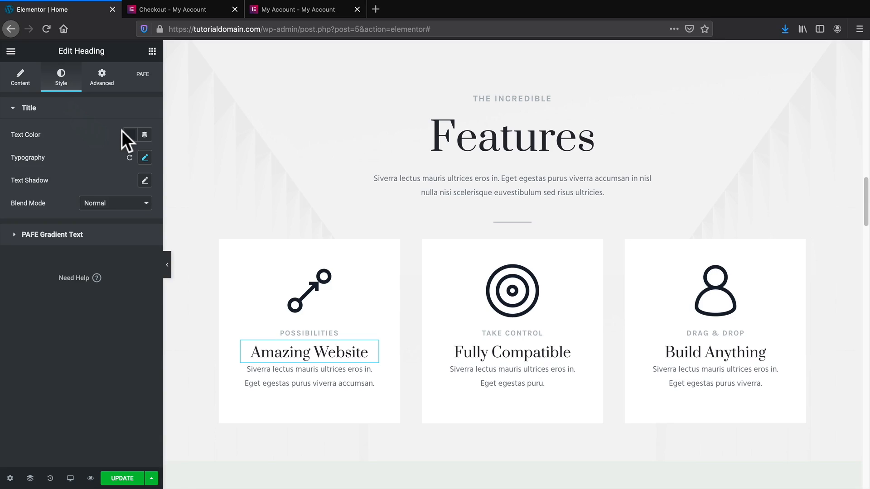
Set the big Features heading's typography font family to Poppins.
scroll(409, 226, up, 2)
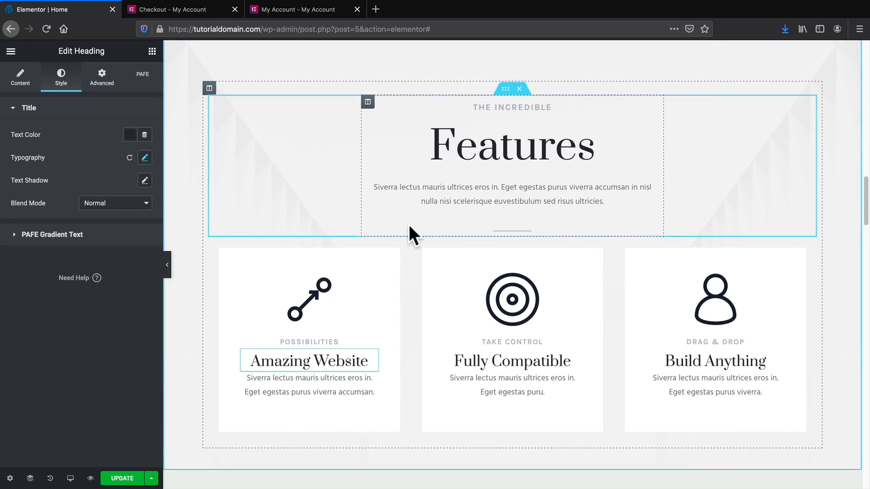
double_click(444, 199)
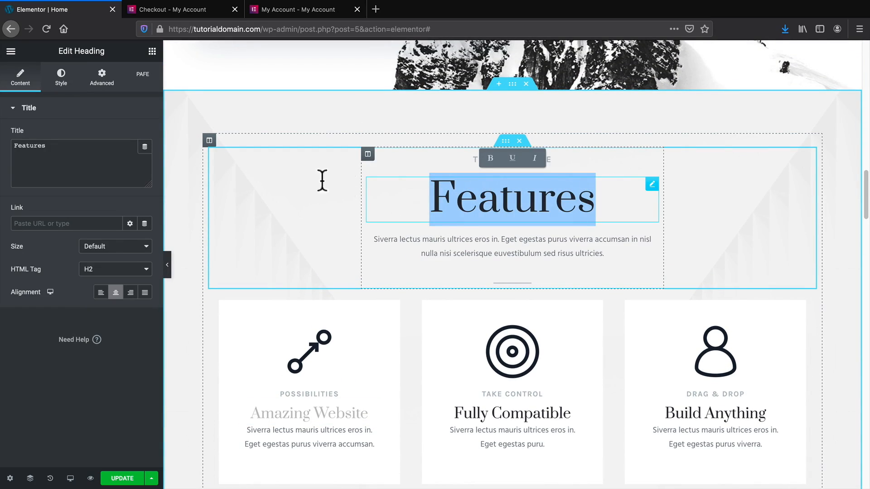
click(62, 84)
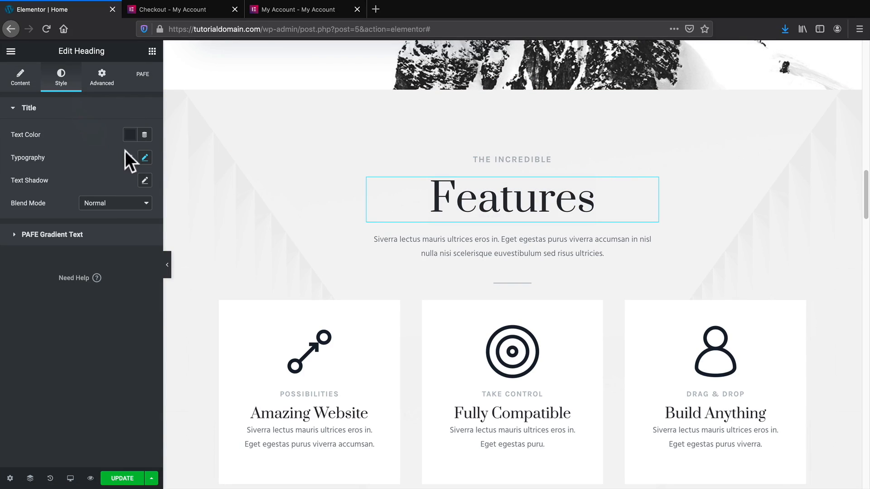
click(145, 159)
click(114, 187)
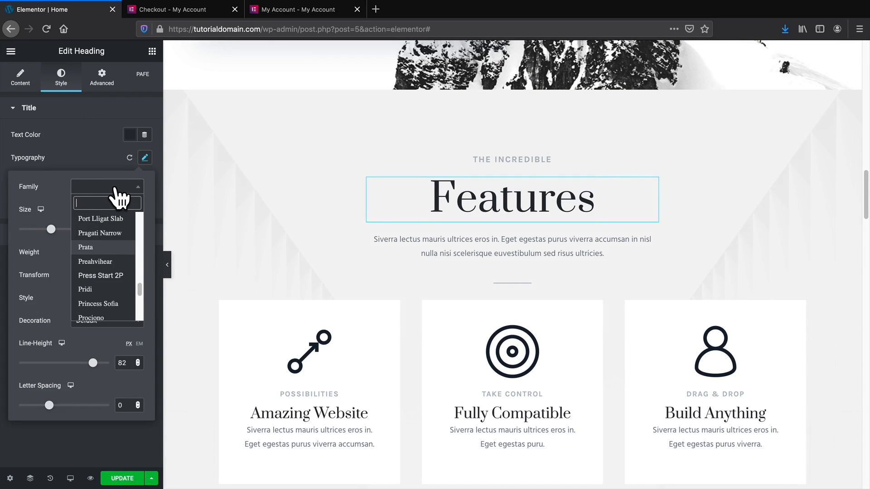
text(poppins)
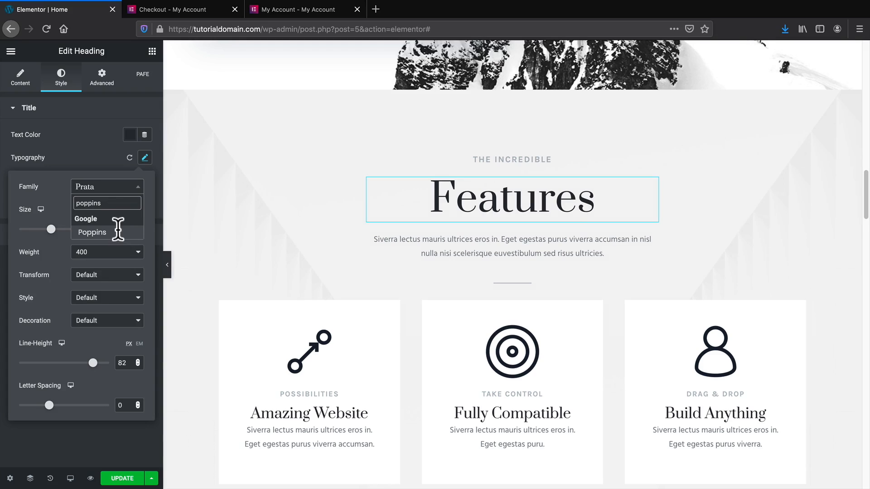
click(122, 231)
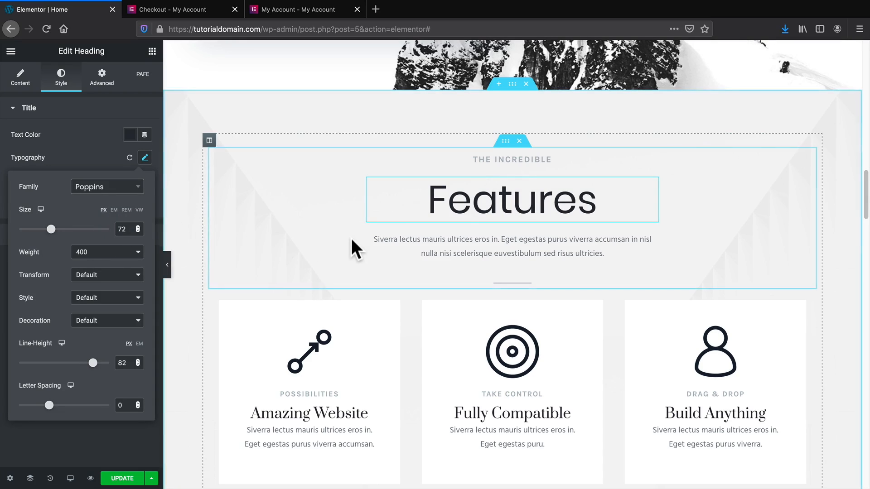
click(97, 448)
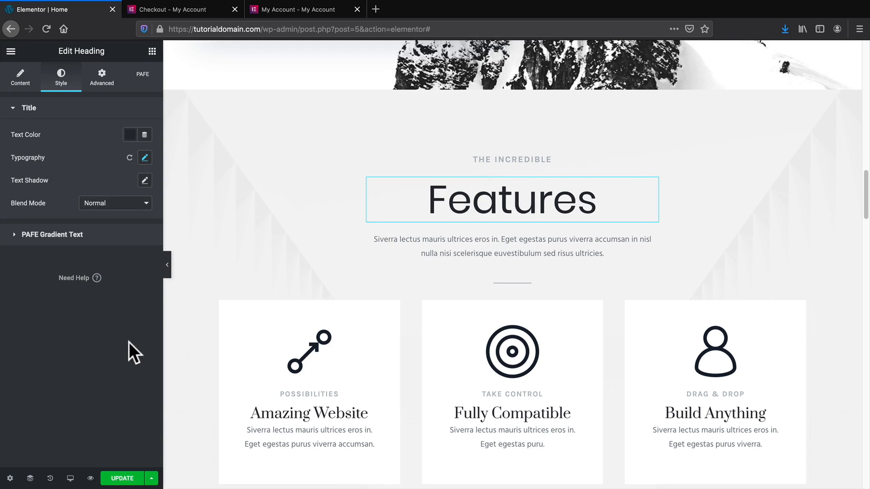
Enable PAFE gradient text on Features with stop locations 40 and 86 and angle 150.
click(64, 235)
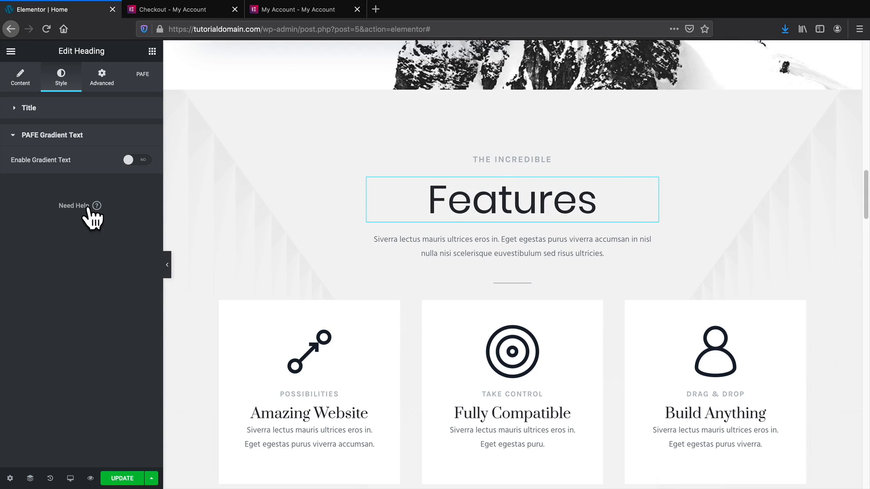
click(136, 160)
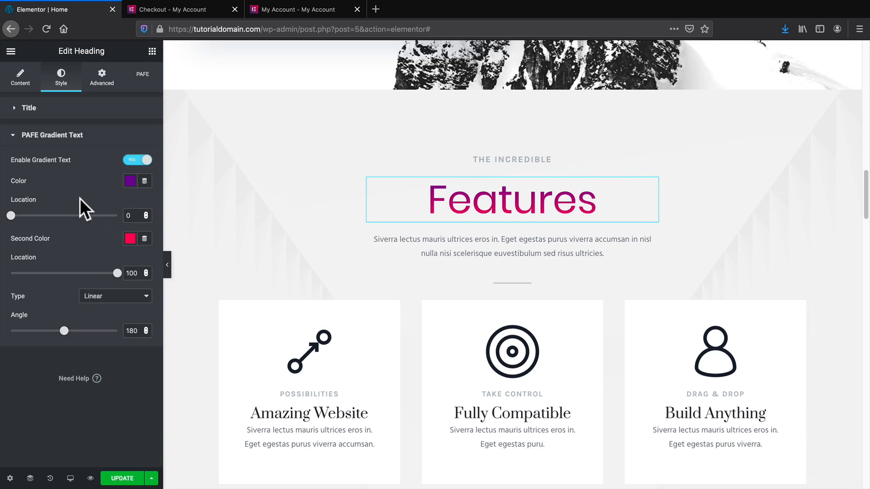
drag(11, 216, 38, 210)
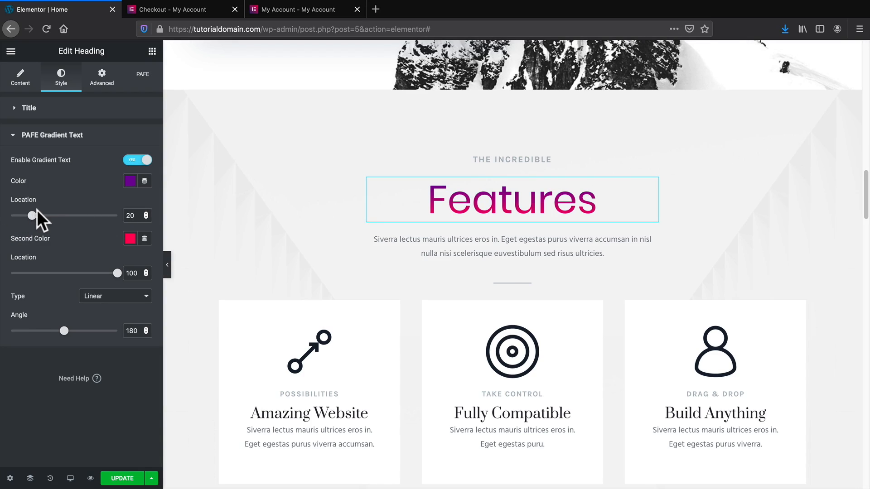
click(51, 216)
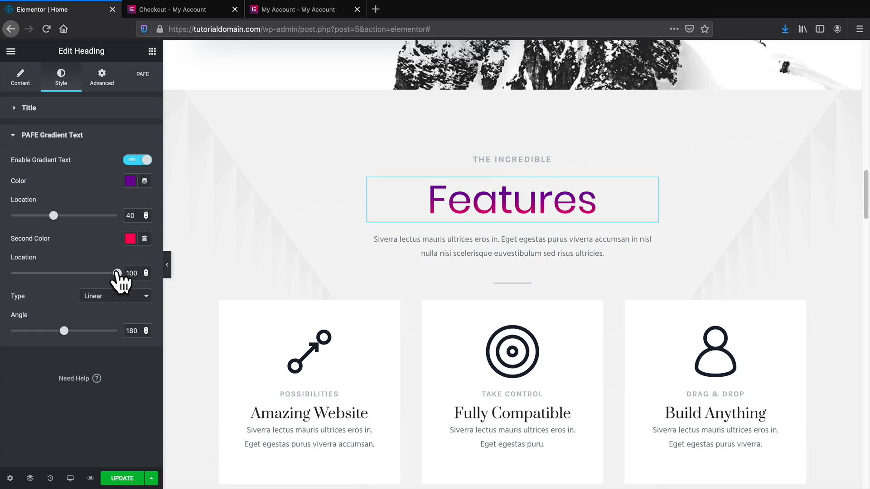
mouse_move(117, 273)
mouse_down()
mouse_move(85, 273)
mouse_move(102, 274)
mouse_up()
drag(64, 330, 58, 330)
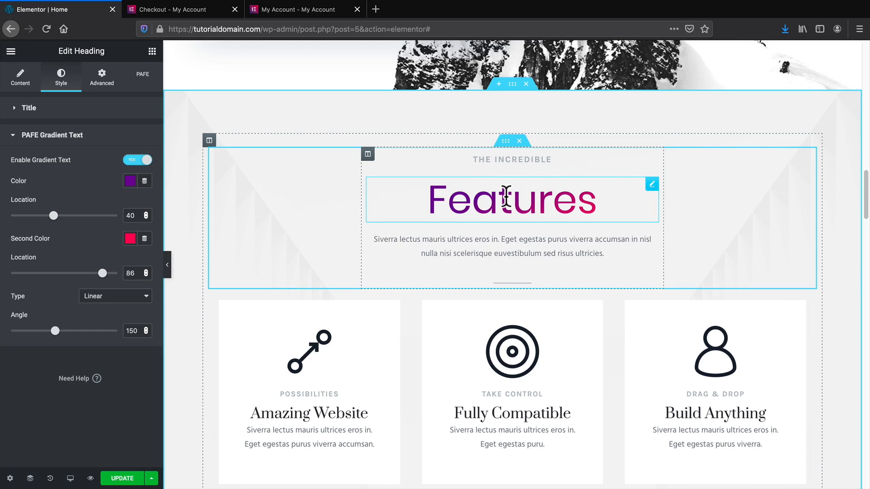
Copy the Features heading and paste its style onto the Amazing Website heading.
right_click(506, 197)
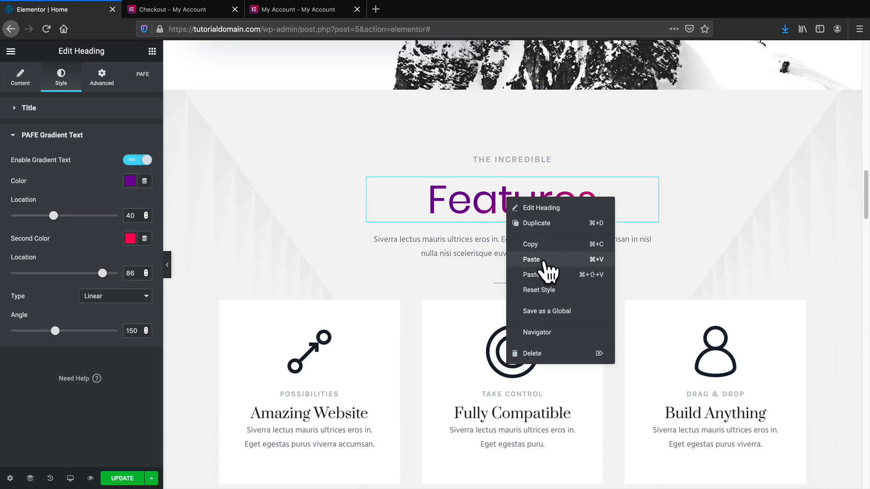
click(541, 247)
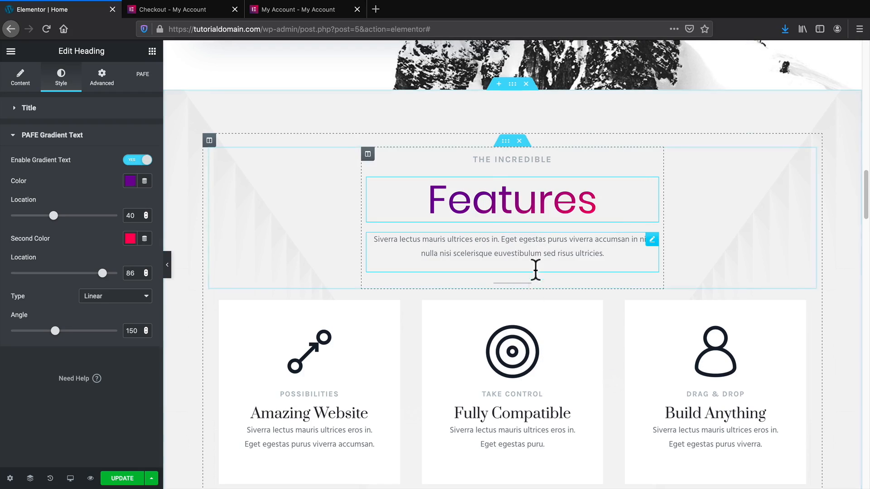
right_click(330, 414)
click(360, 400)
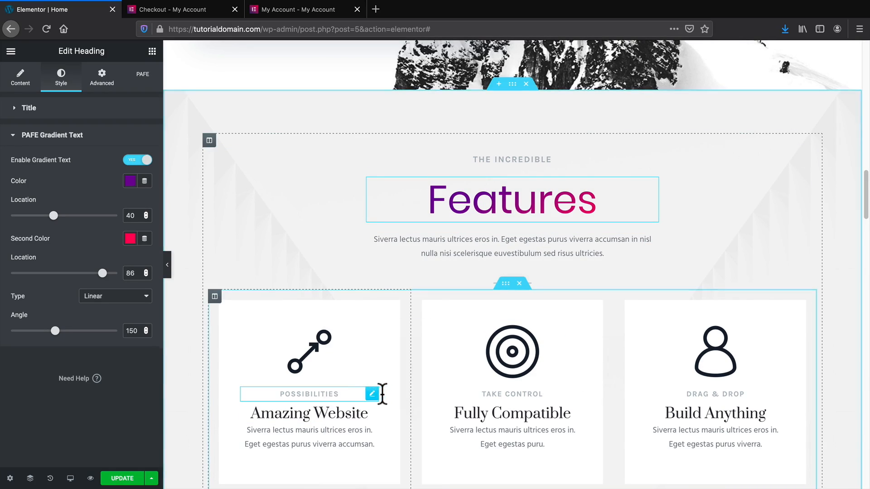
Reduce the Amazing Website heading's typography size to 24.
scroll(392, 390, down, 2)
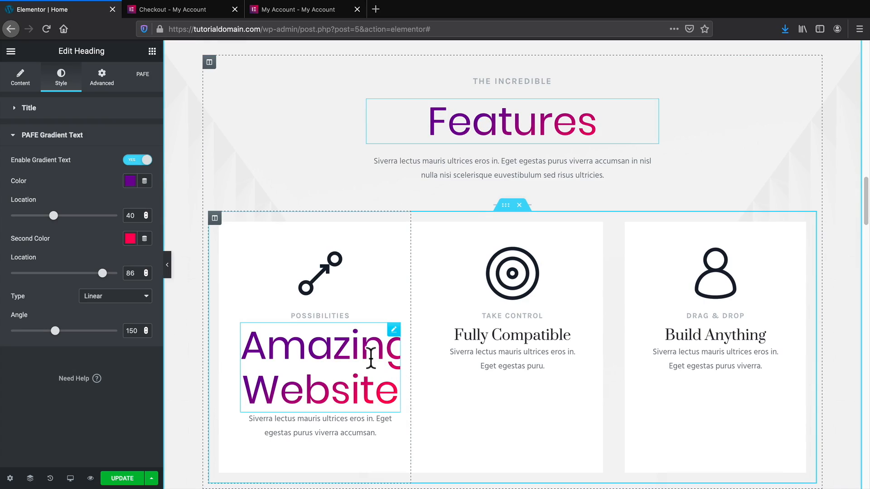
click(340, 368)
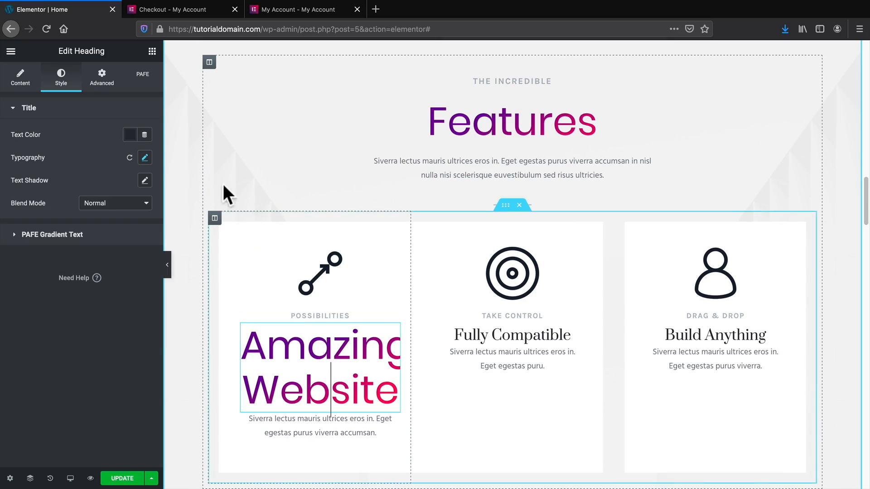
click(145, 158)
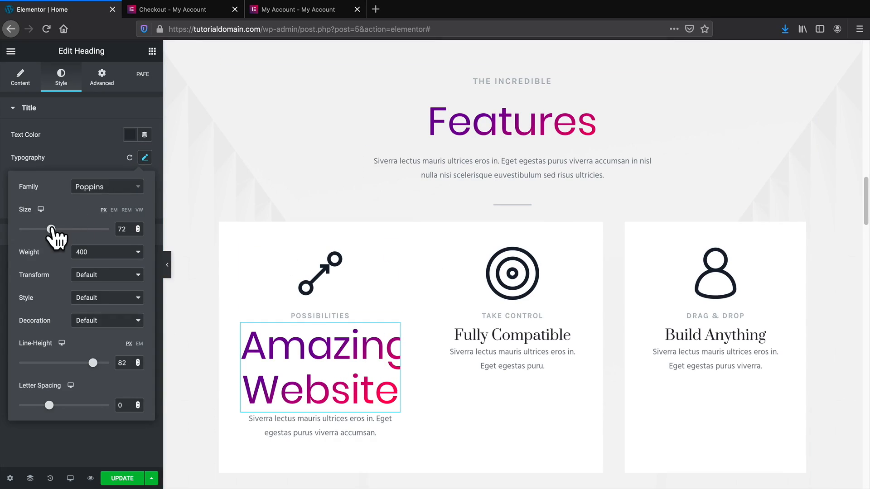
drag(38, 230, 29, 229)
scroll(257, 207, up, 1)
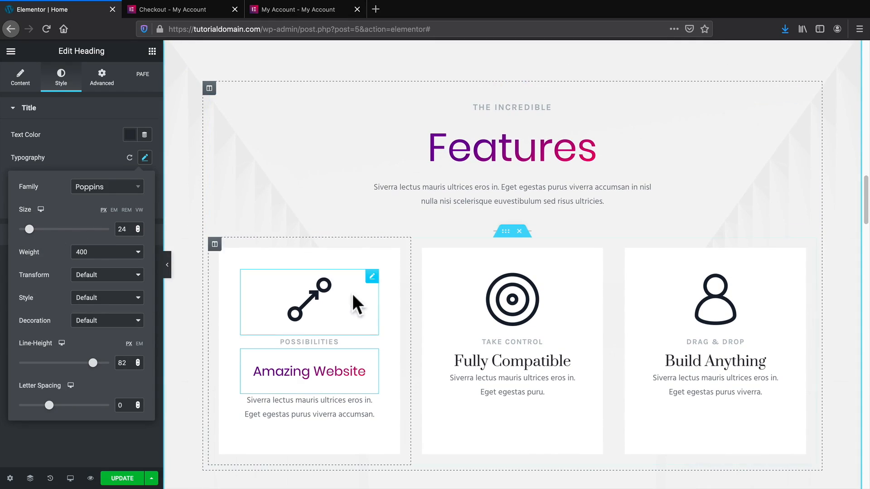
Keep Amazing Website in gradient Poppins at 24 px and close the Typography settings.
scroll(423, 325, up, 1)
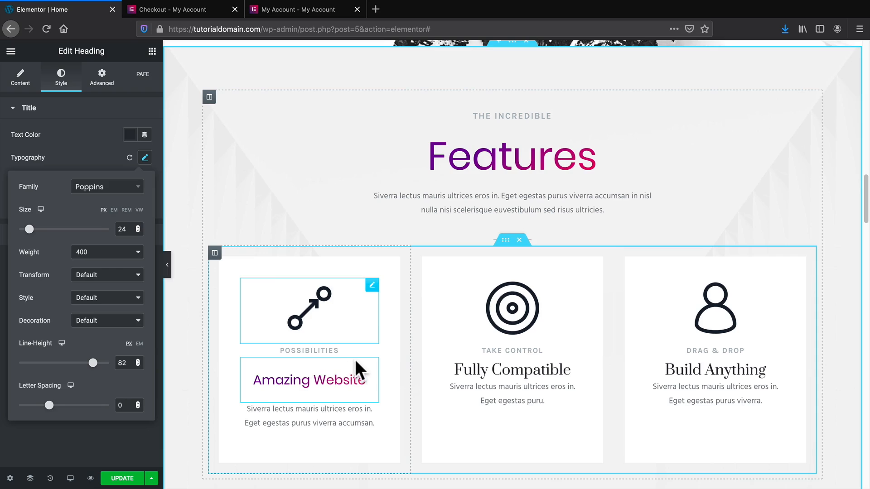
scroll(361, 362, up, 1)
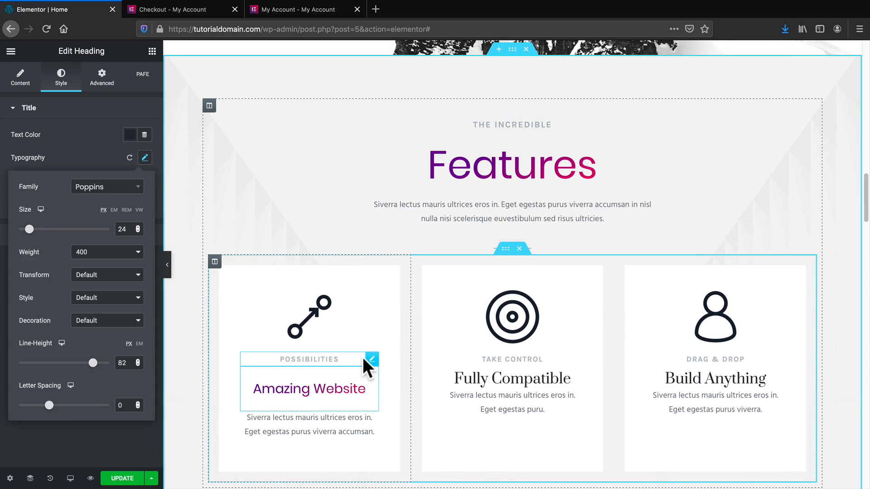
scroll(363, 357, up, 15)
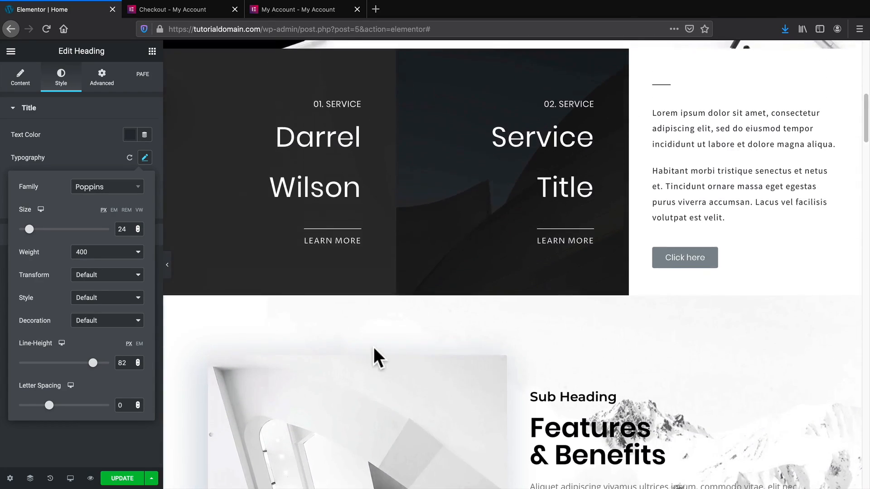
scroll(373, 346, up, 8)
scroll(373, 347, down, 5)
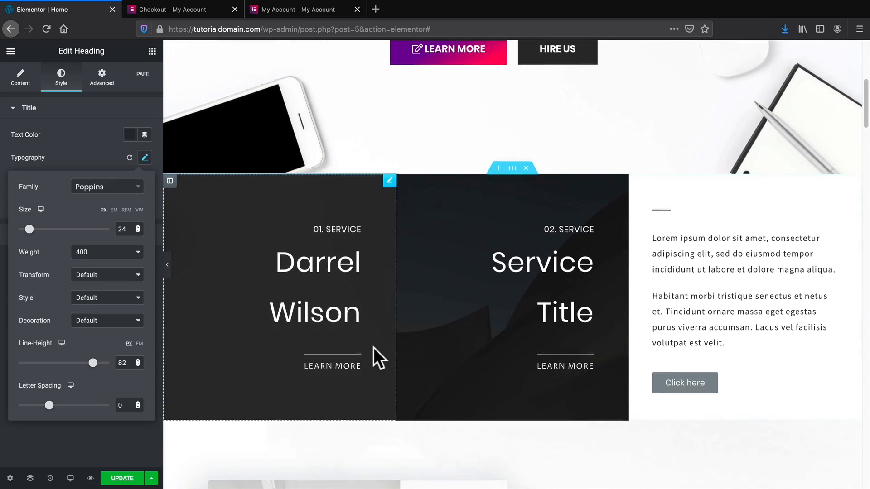
scroll(374, 347, down, 10)
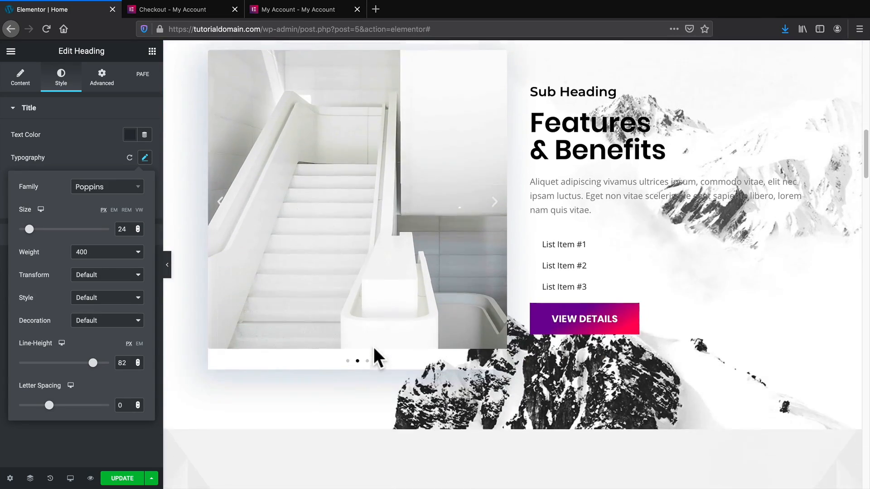
scroll(373, 347, down, 10)
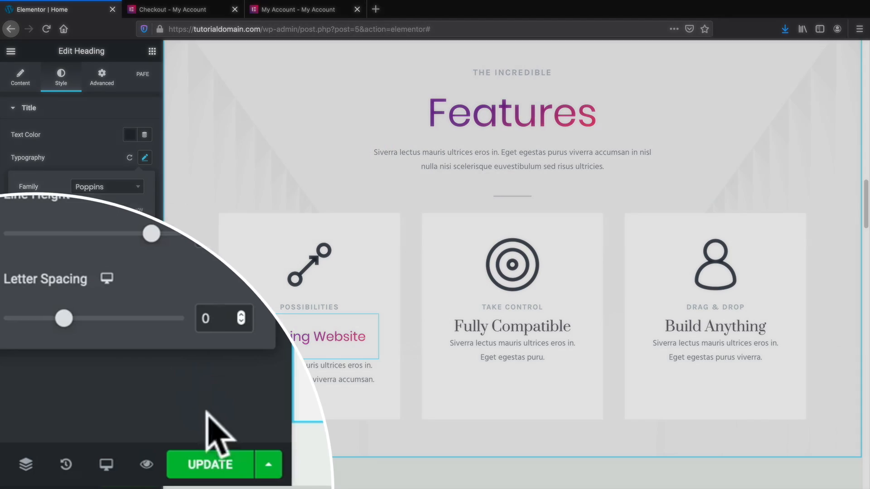
click(115, 448)
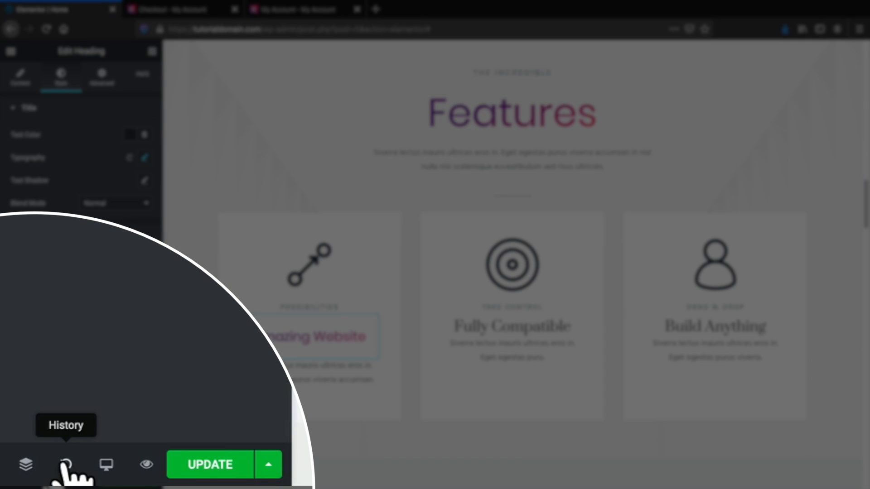
Revert via History to 'Heading Angle Edited', undoing the pasted heading style.
click(50, 478)
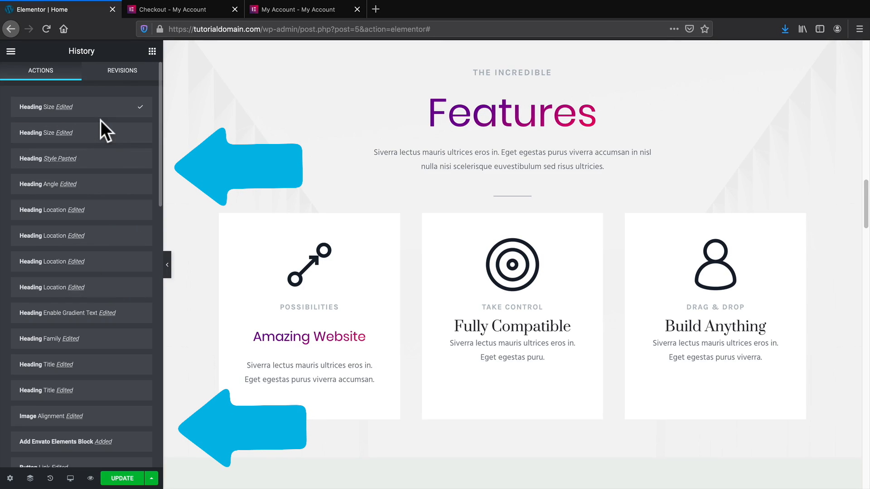
mouse_move(96, 160)
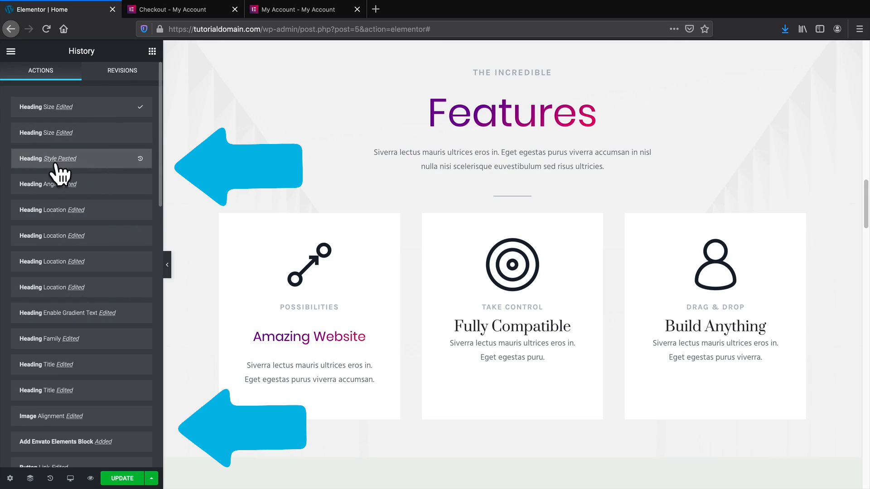
click(106, 158)
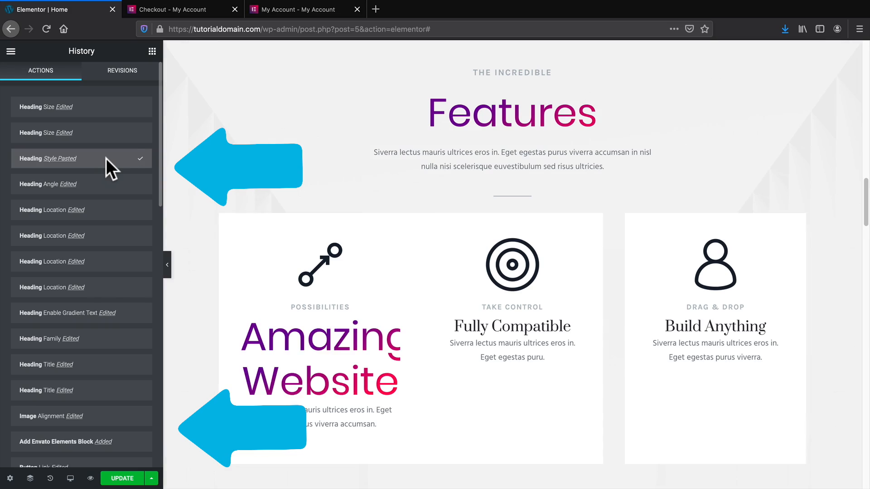
click(104, 184)
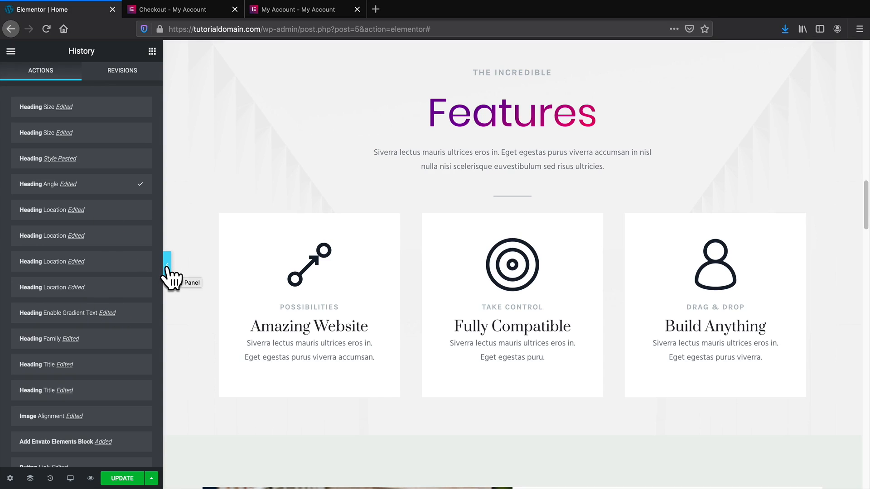
Drag The Incredible Features section up above the Features & Benefits section.
scroll(101, 277, down, 3)
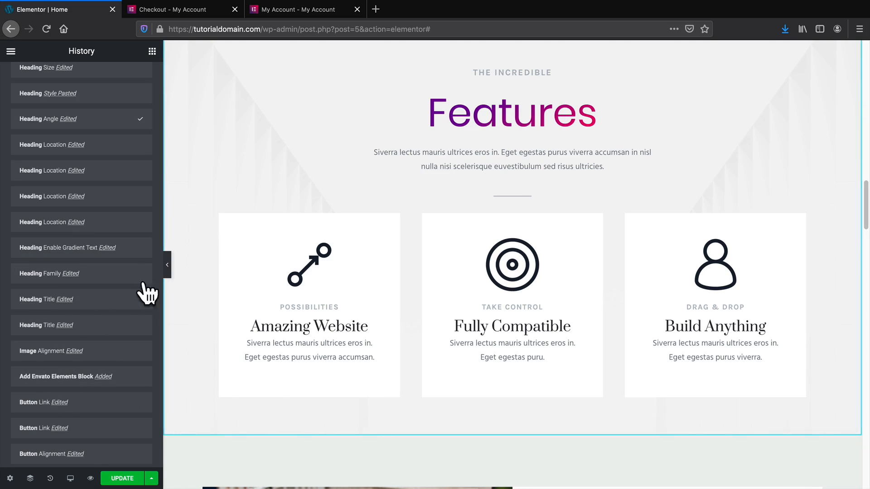
scroll(265, 204, down, 3)
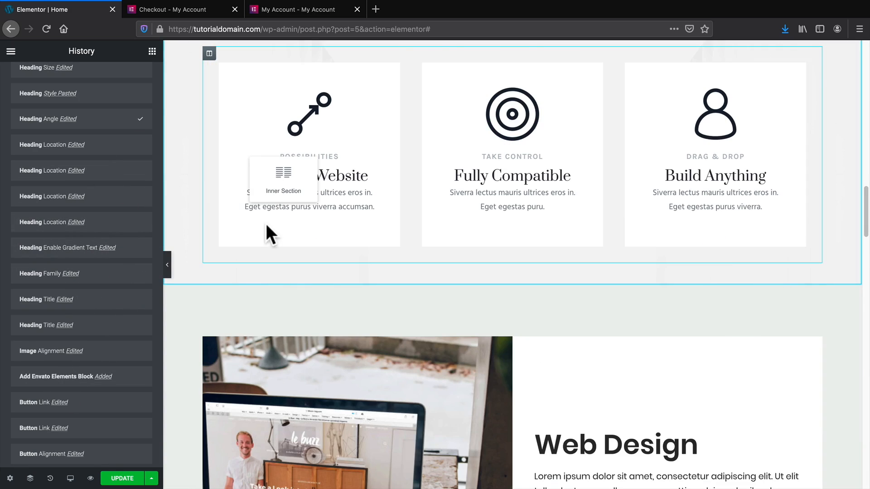
scroll(268, 233, up, 5)
scroll(317, 274, up, 3)
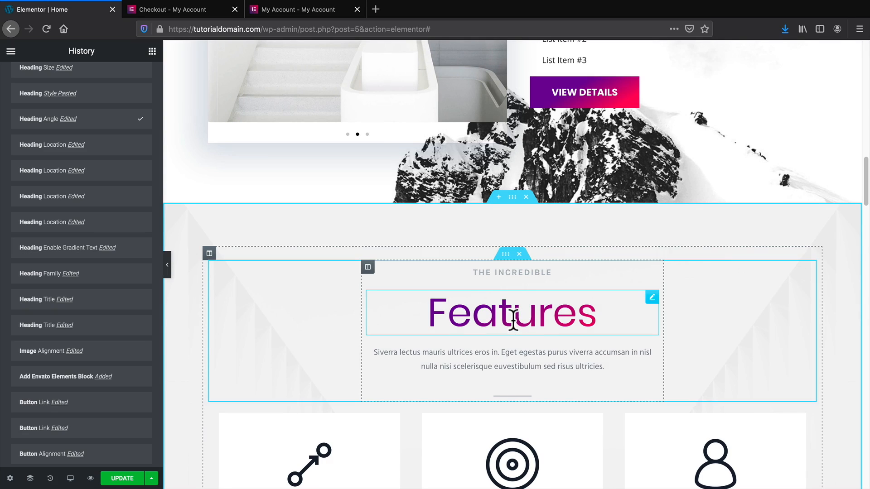
scroll(510, 322, up, 10)
scroll(505, 281, down, 8)
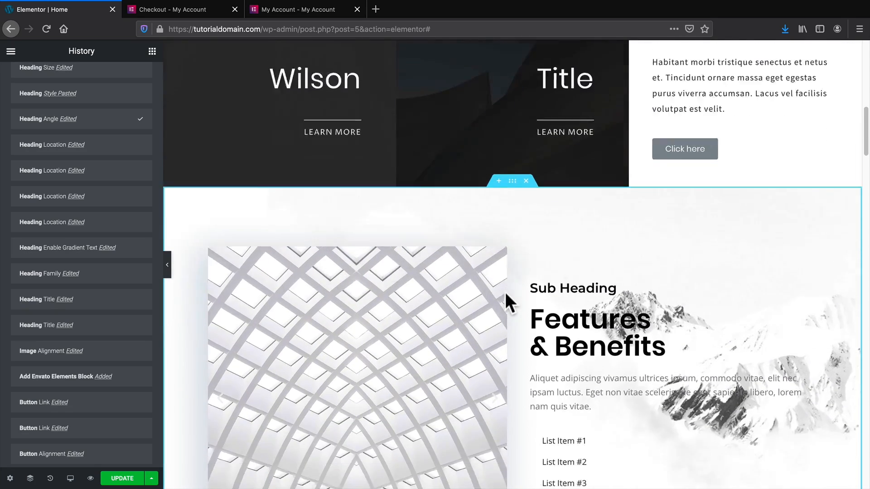
scroll(492, 317, down, 1)
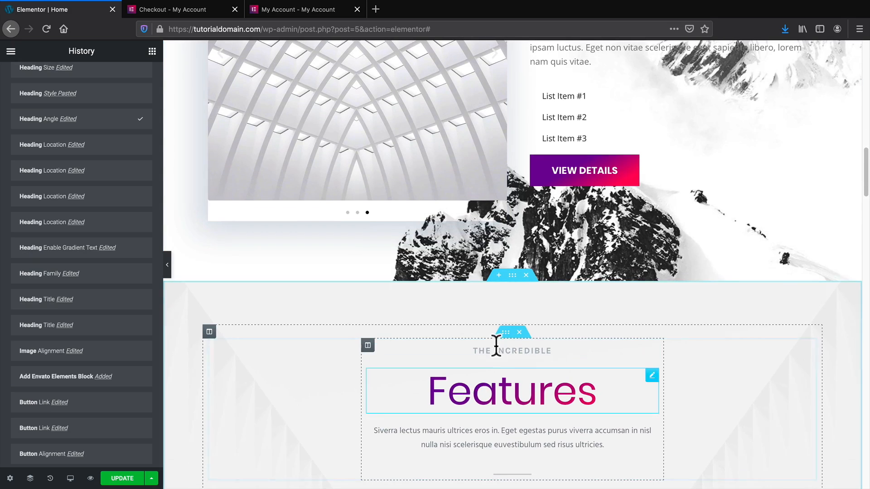
scroll(470, 346, up, 5)
scroll(458, 208, down, 4)
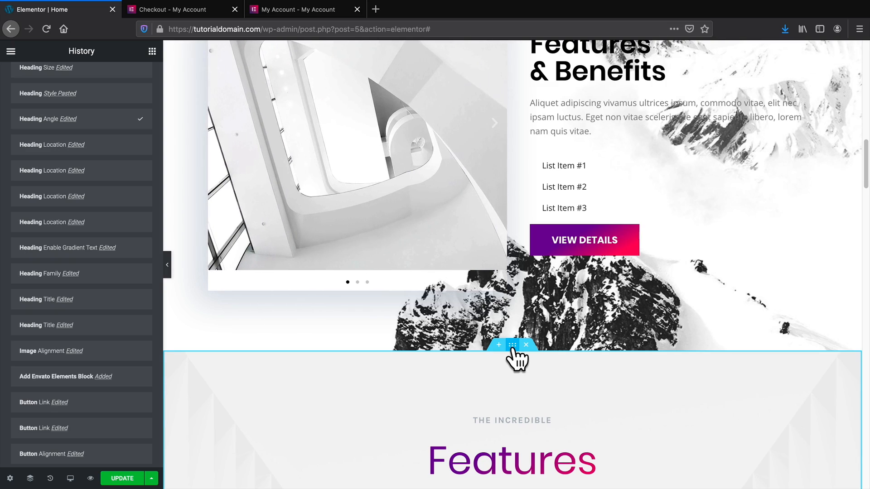
drag(513, 346, 501, 197)
scroll(501, 311, up, 4)
scroll(505, 308, up, 4)
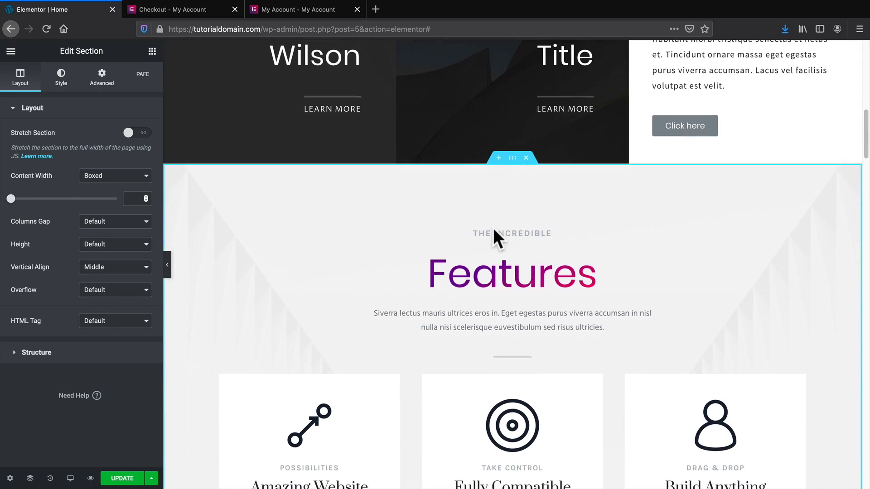
Set the Amazing Website heading's typography font family to Poppins.
scroll(493, 228, down, 5)
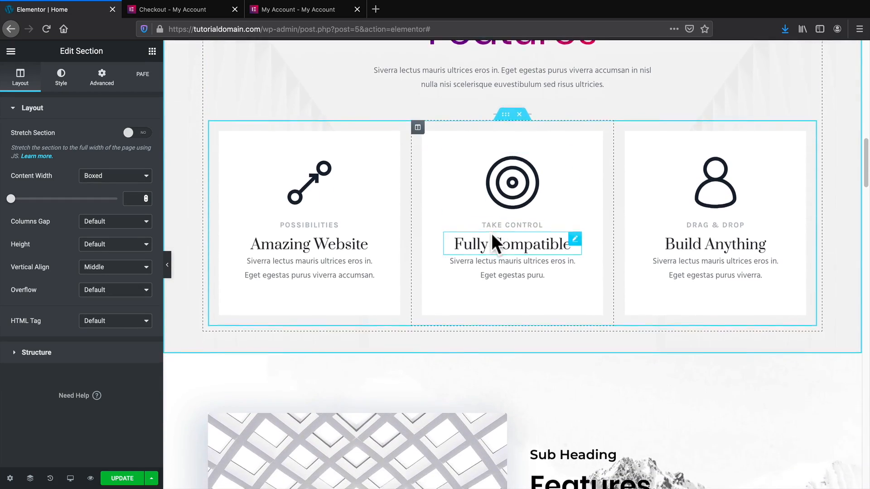
scroll(492, 236, down, 2)
scroll(501, 272, up, 5)
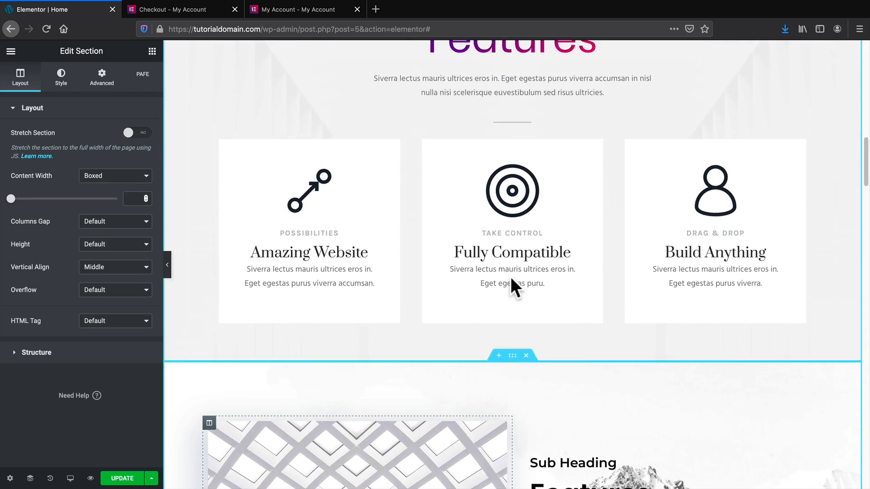
scroll(511, 277, up, 6)
scroll(511, 277, down, 4)
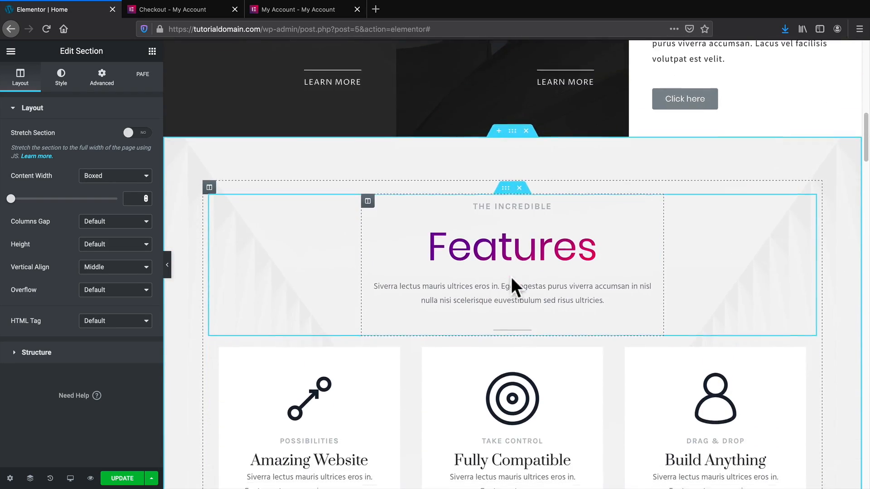
triple_click(326, 358)
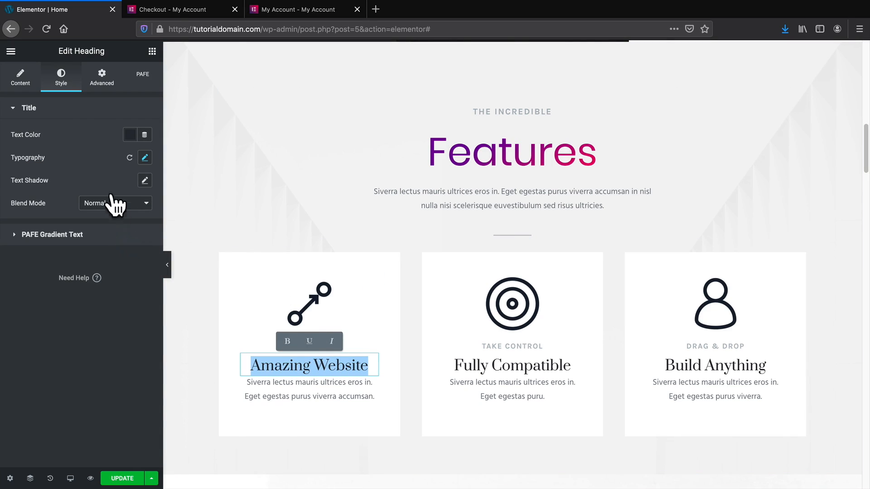
click(144, 157)
click(107, 186)
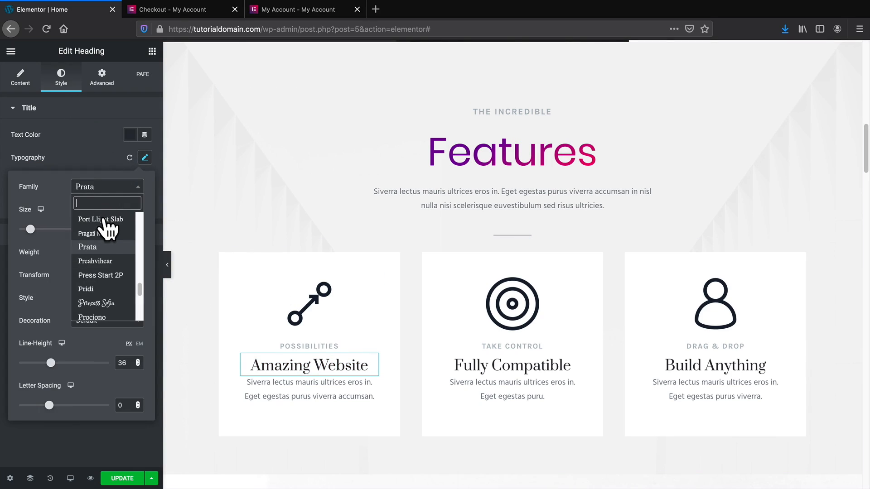
text(popp)
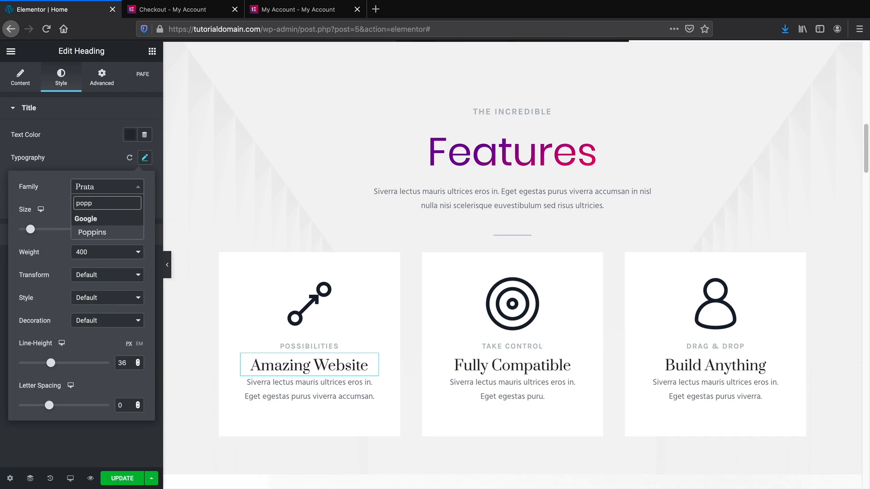
click(103, 232)
Copy Amazing Website's style and paste it onto the Fully Compatible and Build Anything headings.
right_click(298, 377)
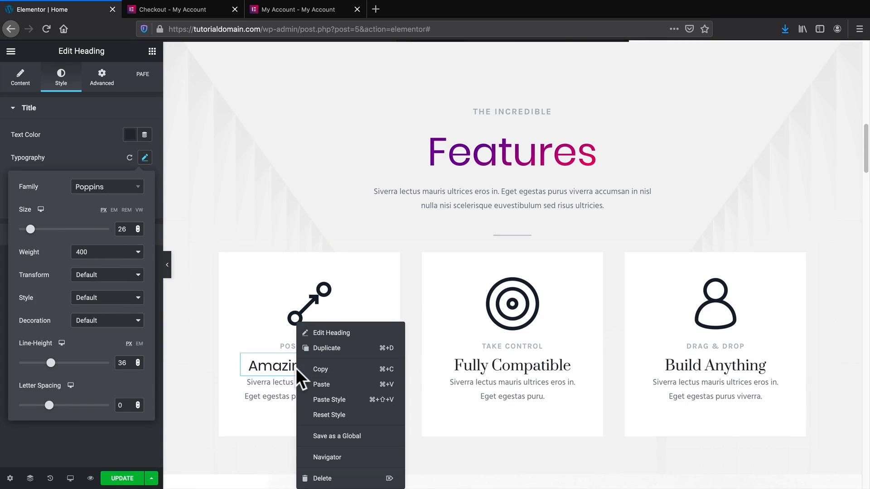
click(320, 369)
right_click(479, 362)
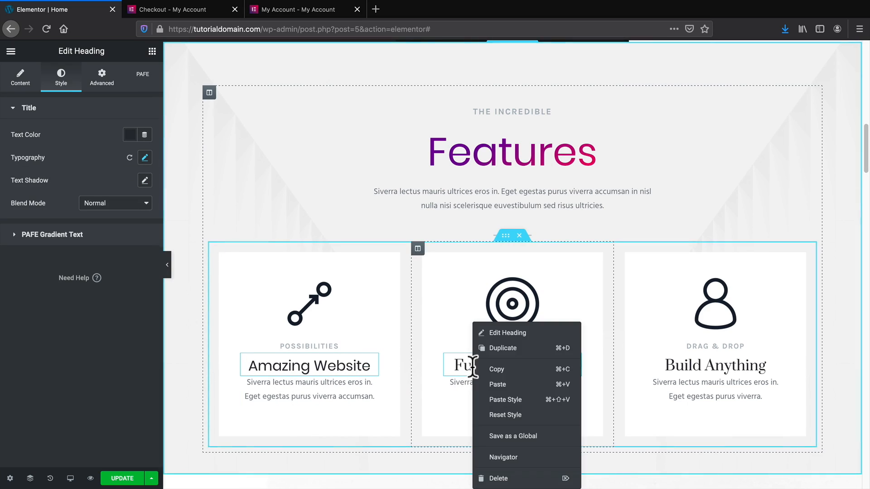
click(505, 406)
right_click(694, 366)
click(726, 396)
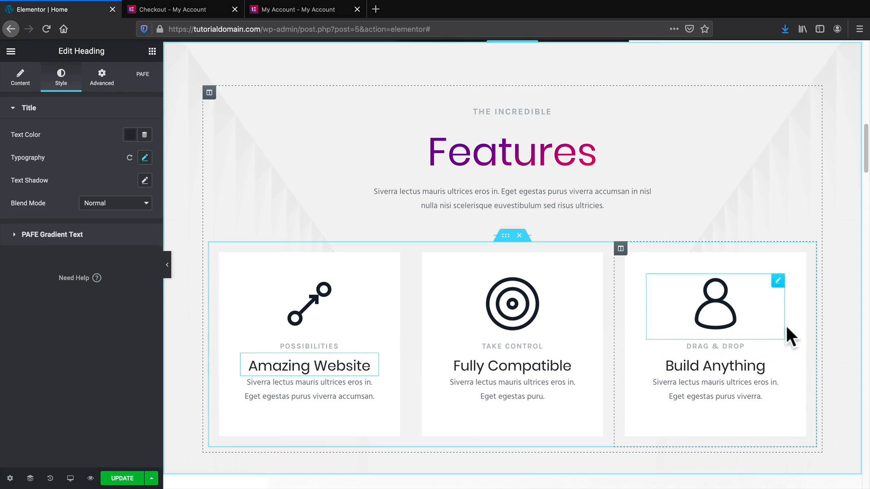
click(705, 311)
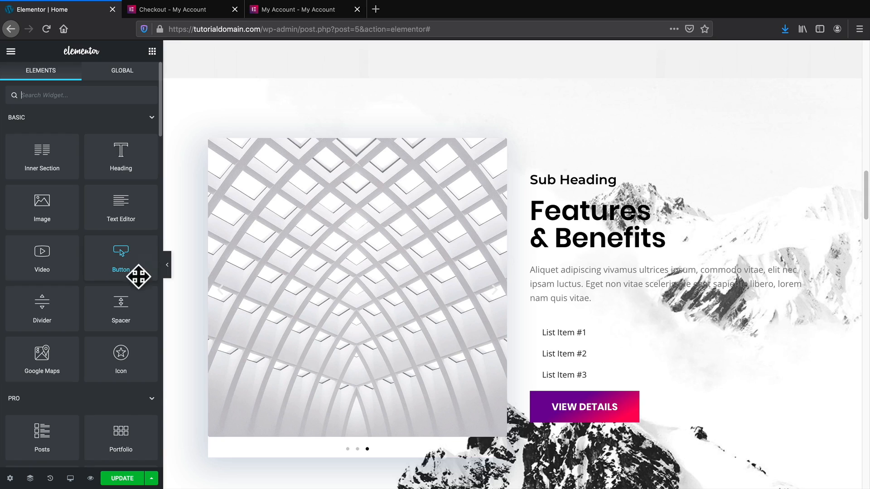
Add a left-aligned Icon widget above the Sub Heading using the Font Awesome Brands Angular icon.
drag(120, 356, 586, 167)
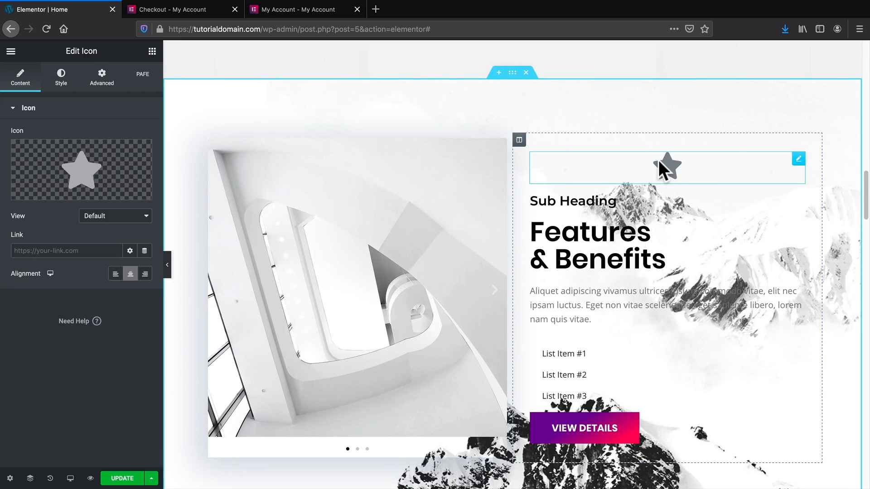
click(116, 274)
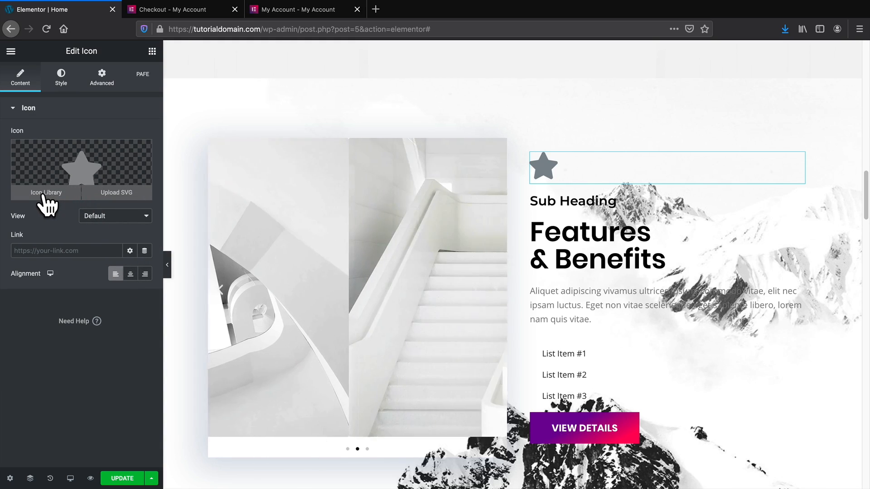
click(47, 192)
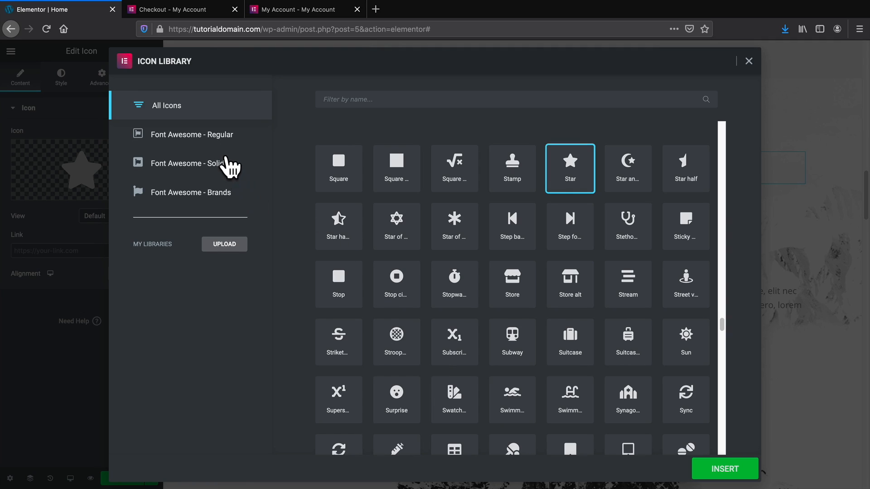
click(220, 143)
click(221, 167)
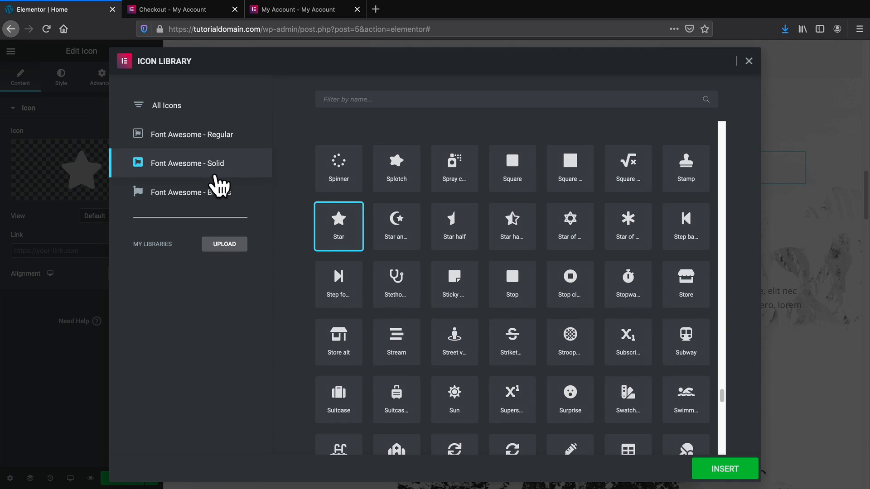
click(214, 195)
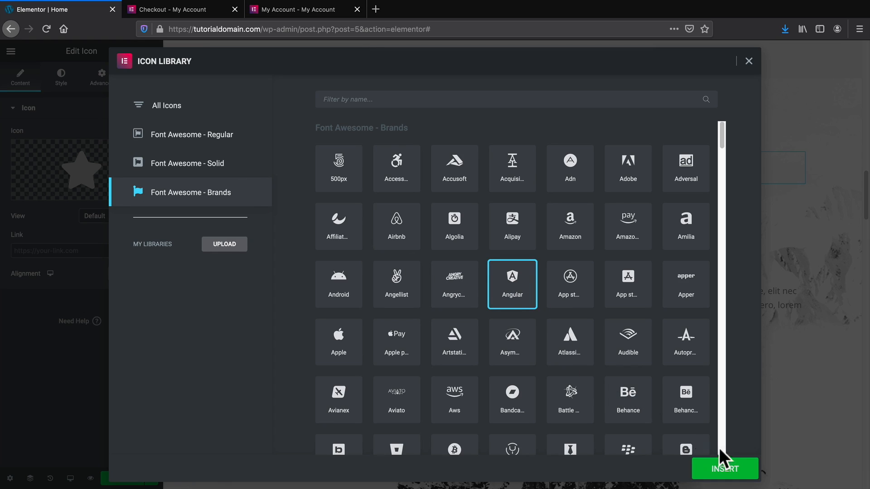
click(734, 469)
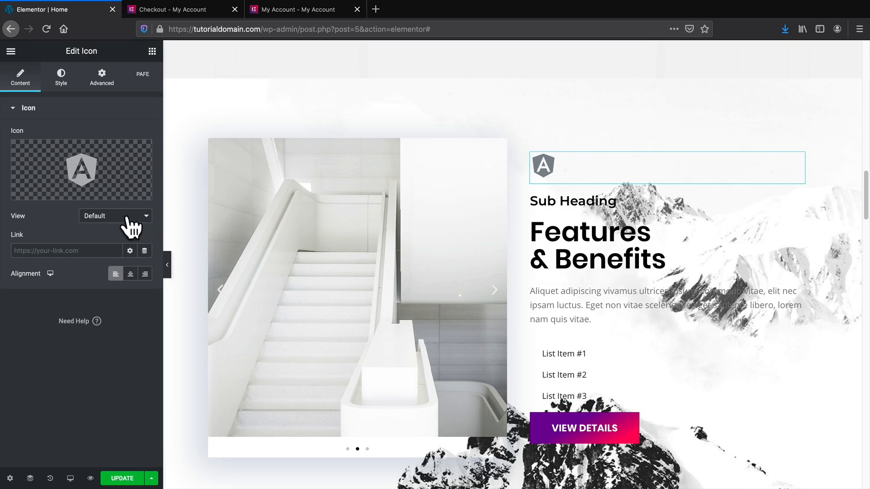
Set the Angular icon's primary colour to black.
click(62, 81)
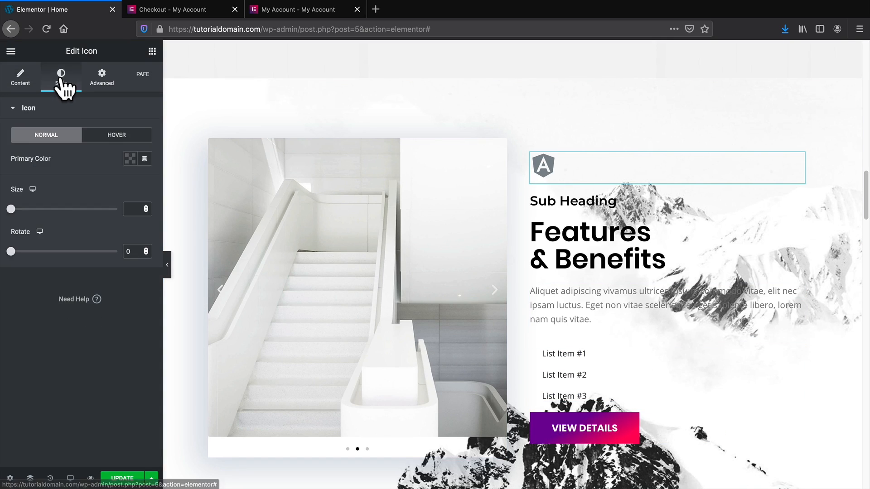
click(130, 158)
click(171, 190)
scroll(511, 234, down, 2)
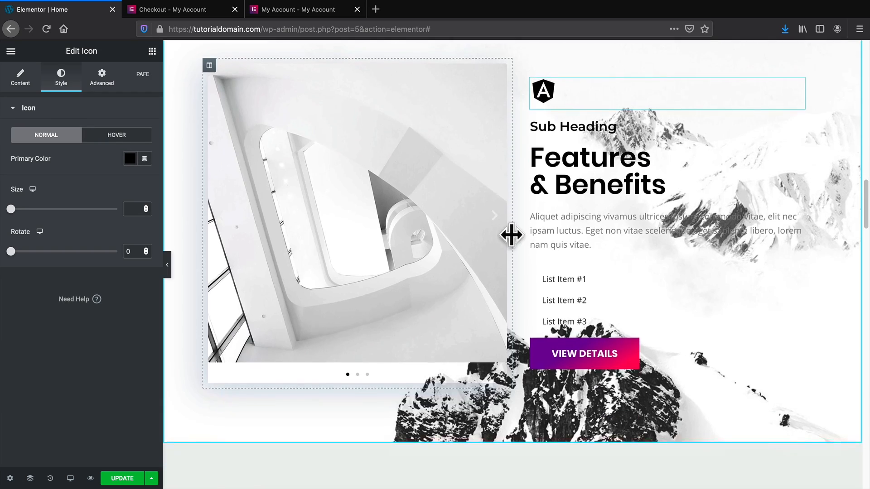
scroll(511, 234, down, 4)
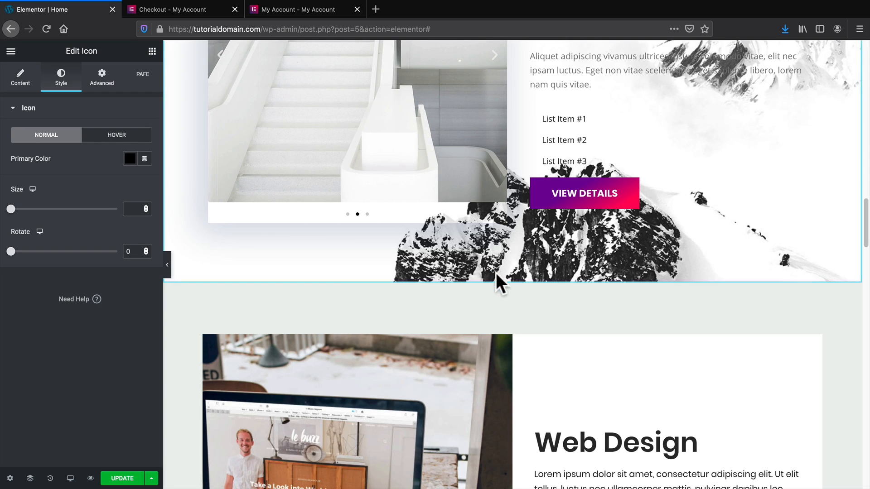
Add a new section above Web Design and open the Envato Elements Image Gallery blocks.
click(501, 276)
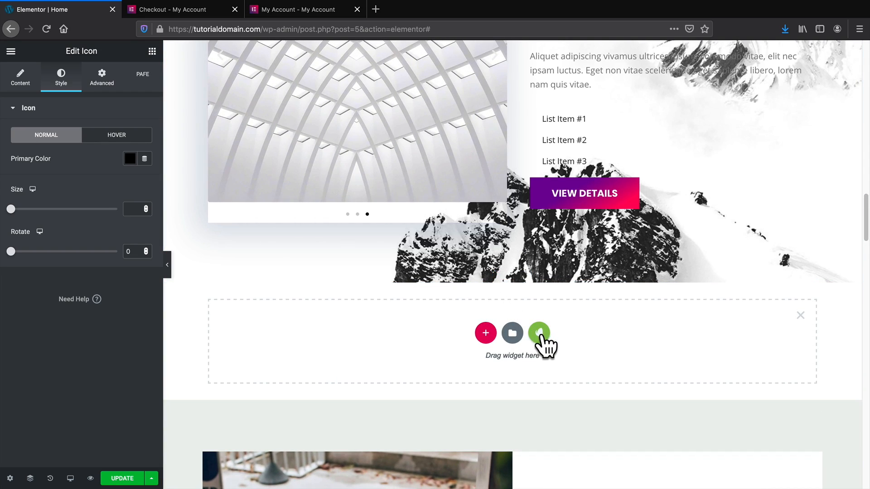
click(539, 334)
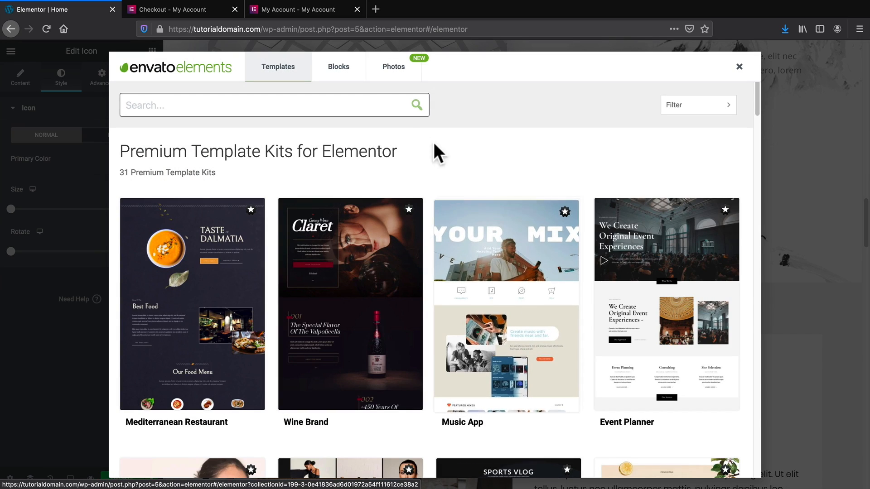
click(339, 72)
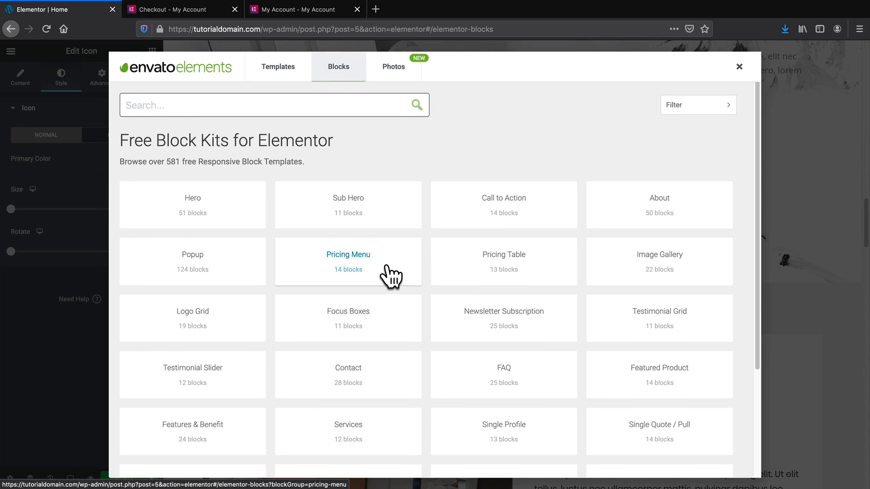
scroll(390, 275, down, 1)
click(679, 254)
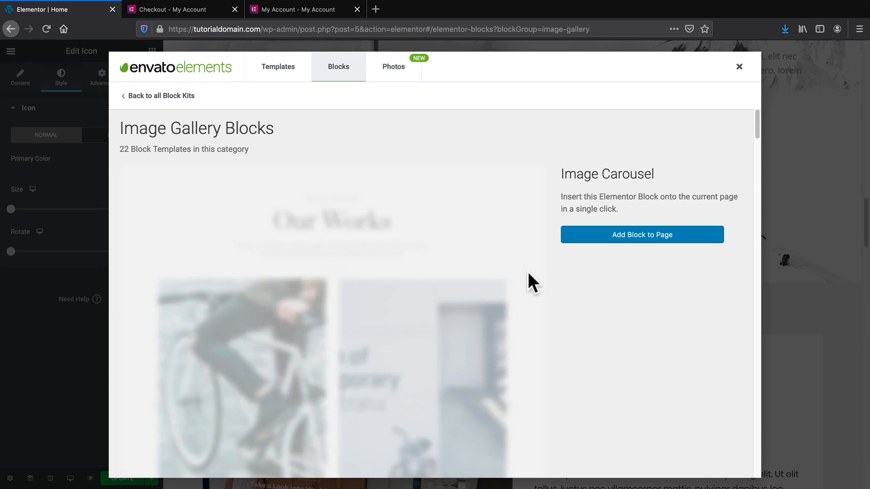
Scroll through the Image Gallery blocks to the forest-photo GALLERY carousel block.
scroll(526, 257, down, 3)
scroll(525, 256, down, 10)
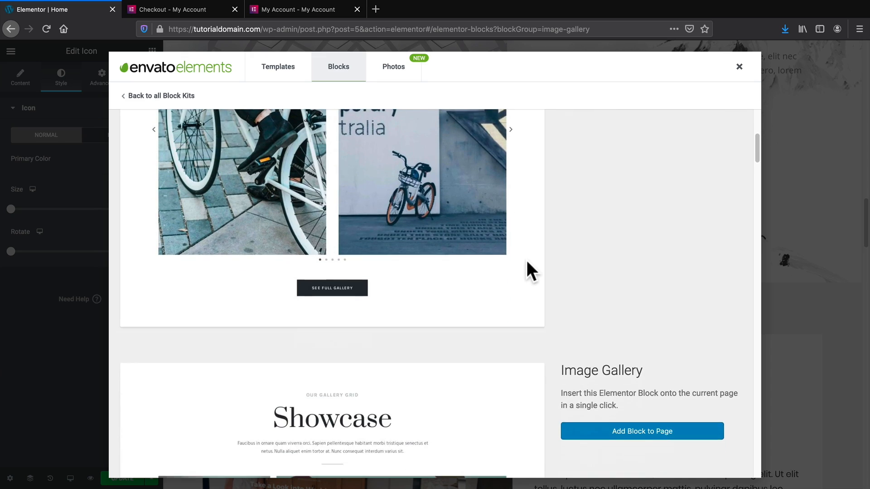
scroll(526, 257, down, 12)
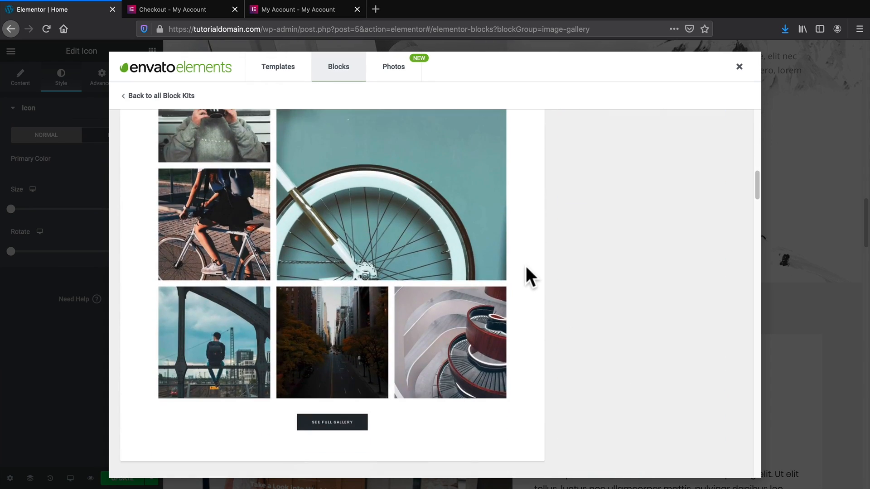
scroll(525, 268, down, 8)
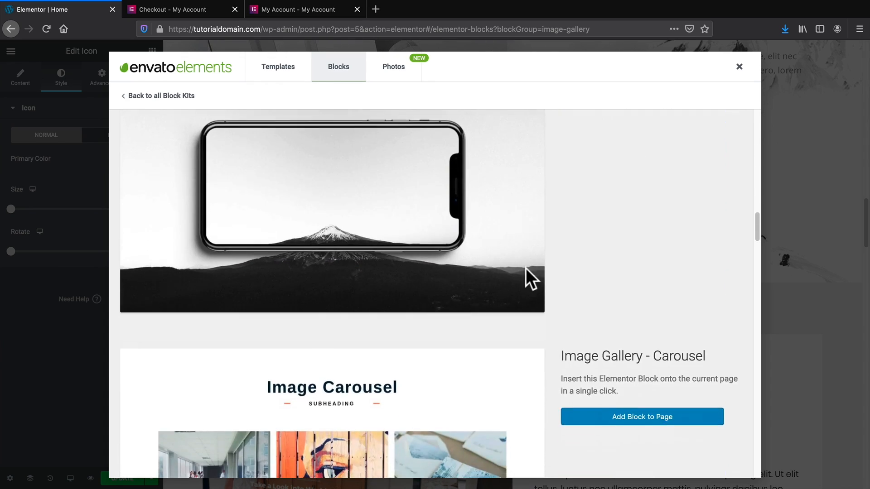
scroll(523, 270, down, 10)
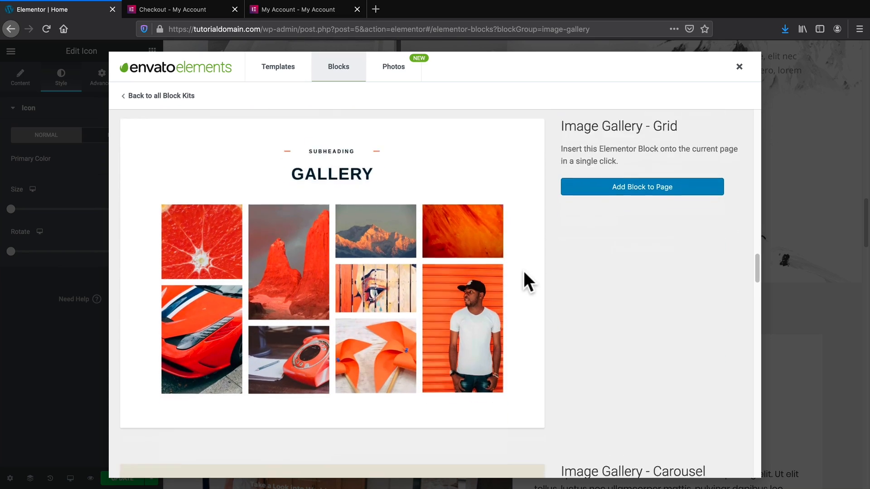
scroll(523, 271, down, 6)
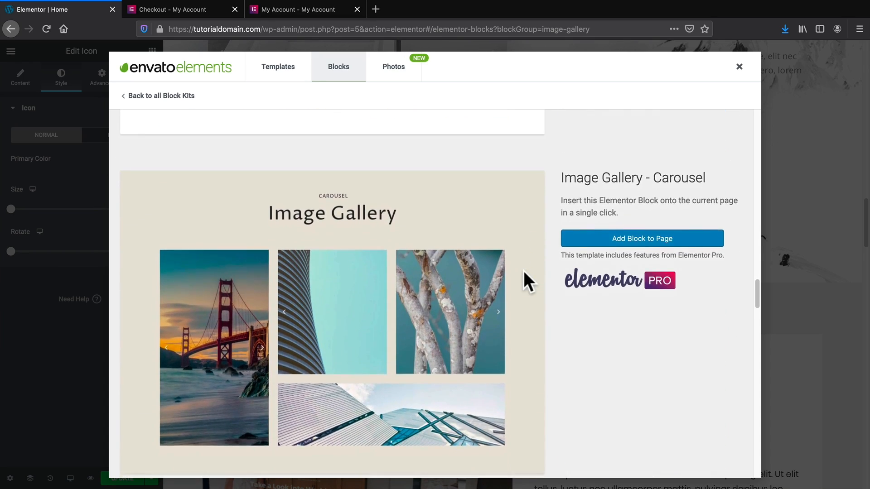
scroll(523, 271, down, 10)
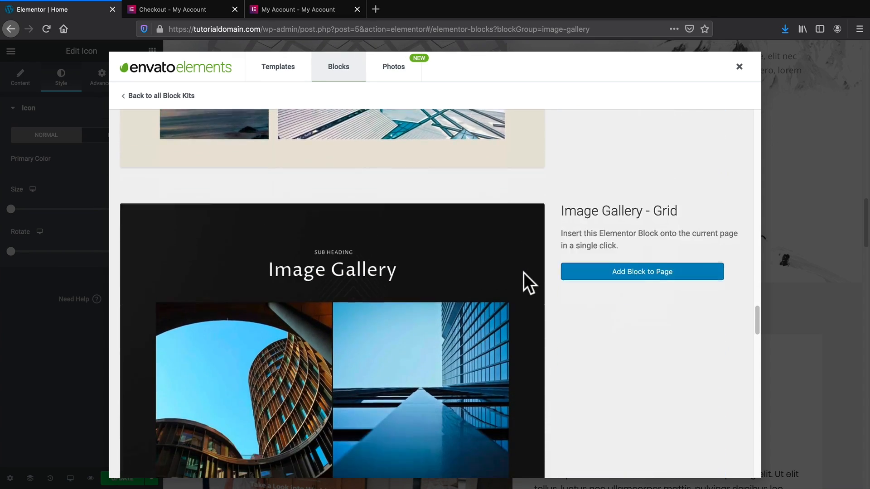
scroll(523, 274, down, 5)
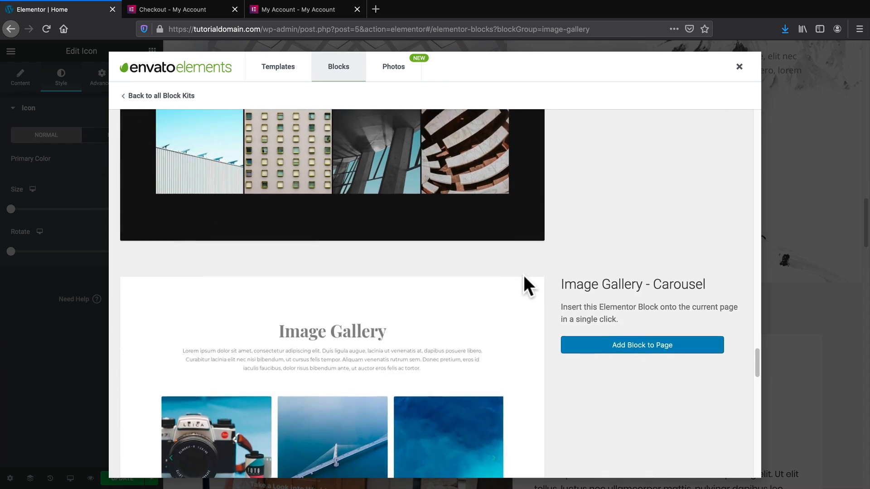
scroll(523, 276, down, 4)
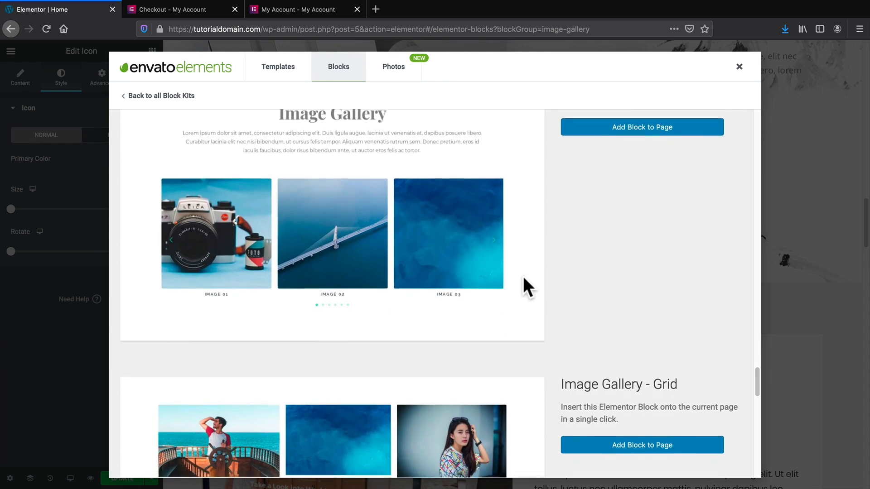
scroll(523, 274, down, 7)
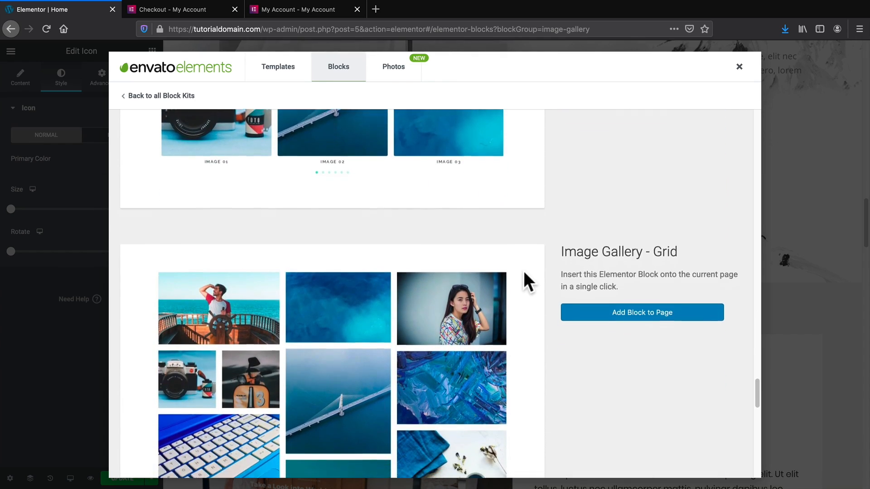
scroll(526, 285, down, 8)
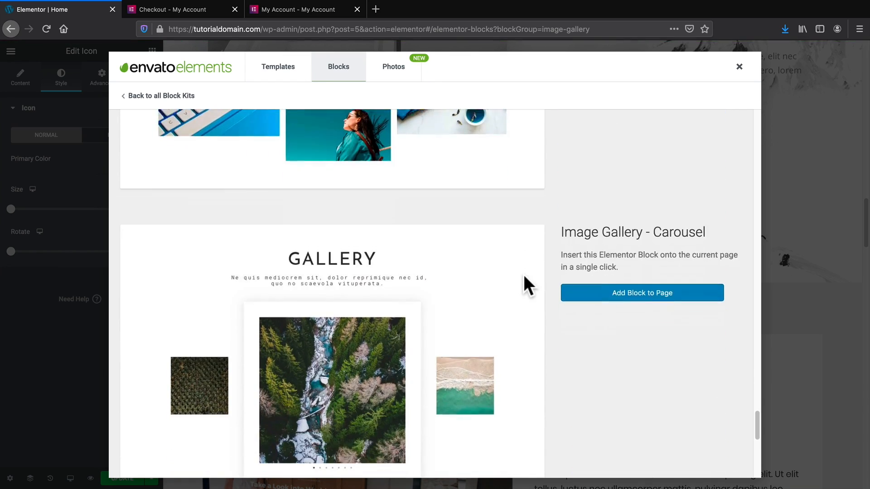
scroll(529, 263, down, 12)
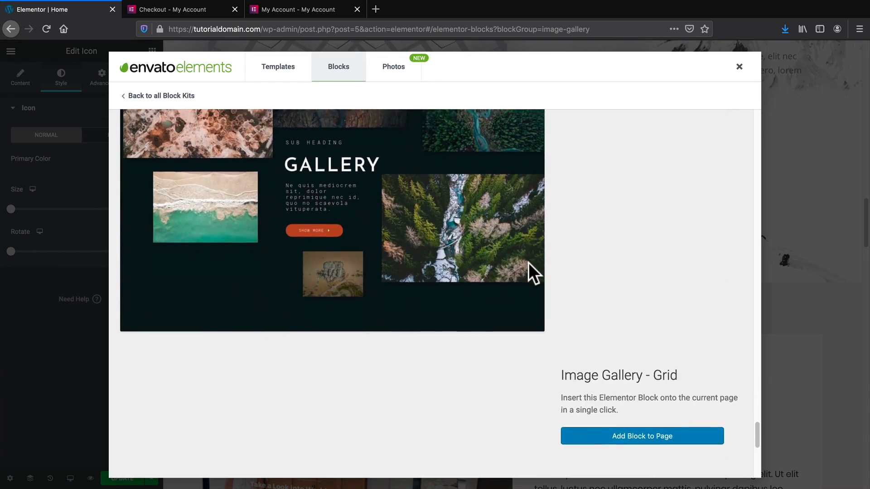
scroll(528, 262, down, 7)
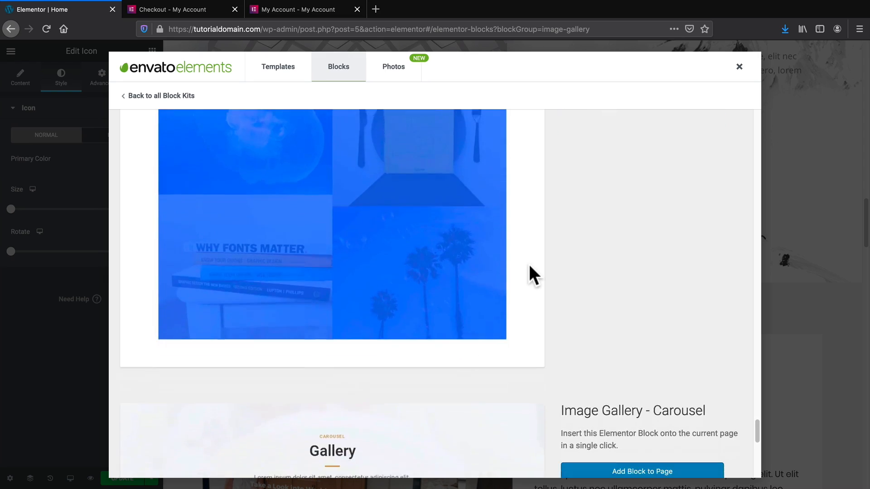
scroll(529, 267, down, 7)
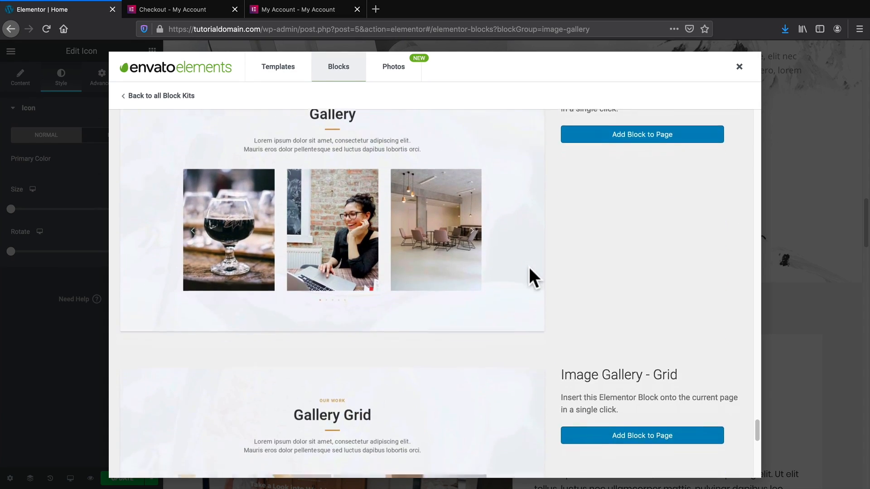
drag(754, 438, 735, 267)
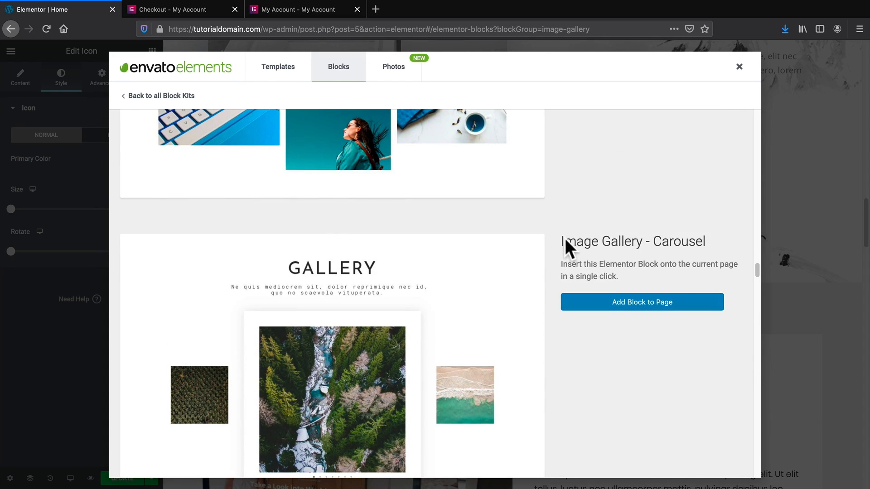
scroll(674, 249, down, 1)
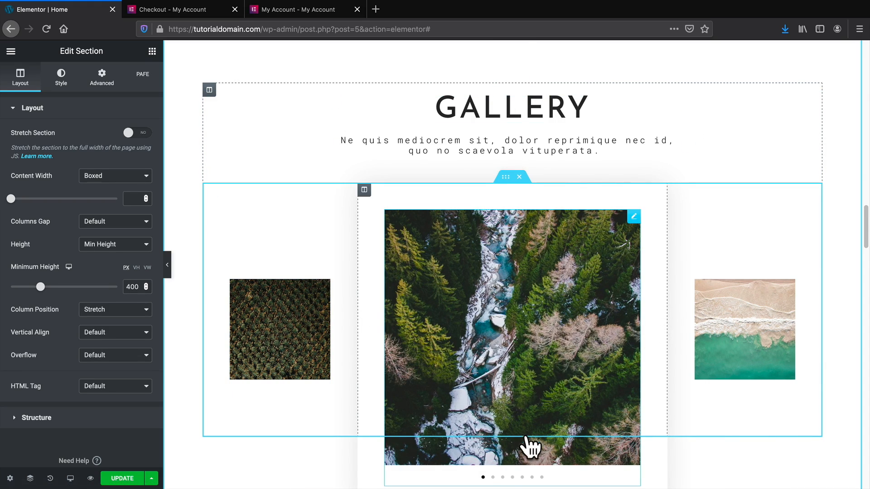
Select the GALLERY image carousel and preview its third and fourth slides.
click(492, 478)
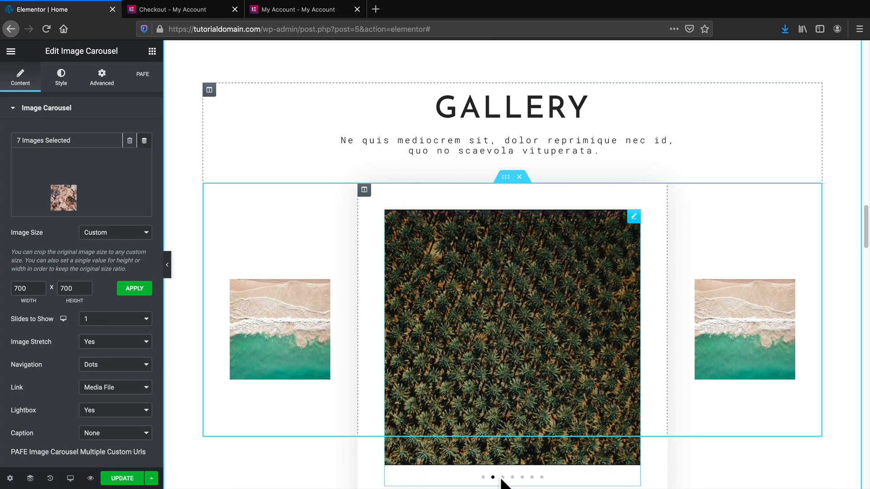
click(502, 478)
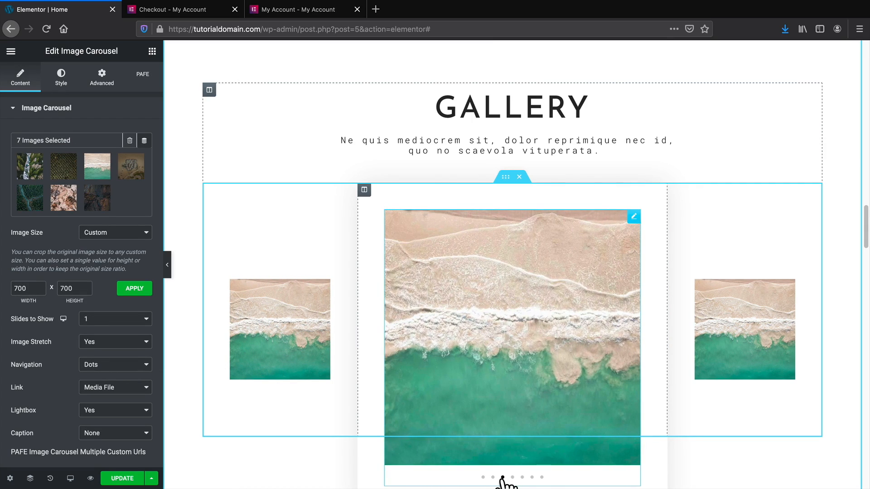
click(512, 478)
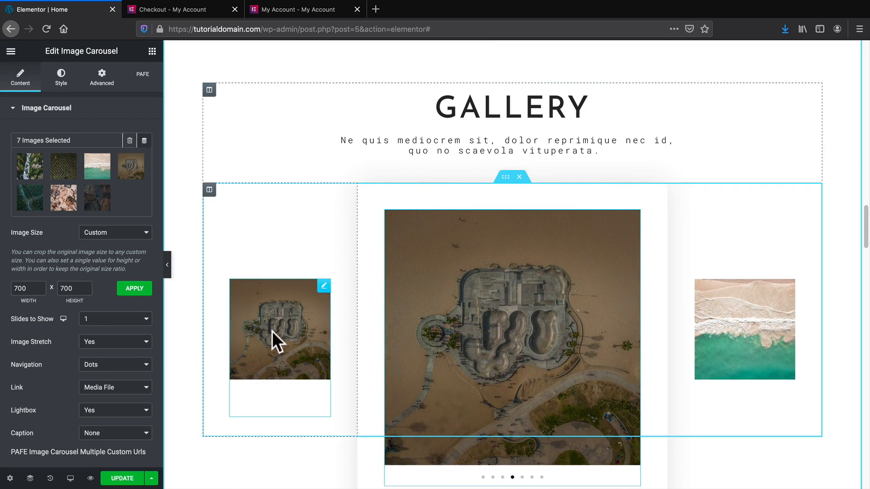
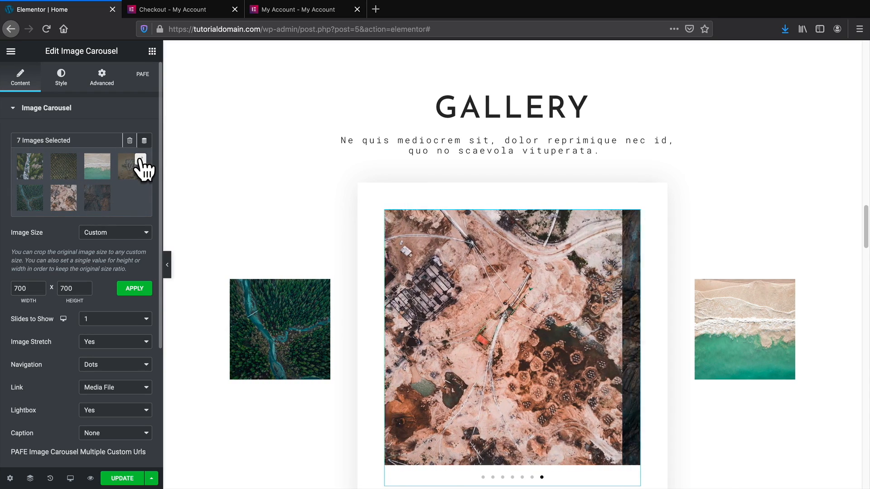
Add the white staircase photo from the Media Library so the carousel holds eight images.
click(141, 159)
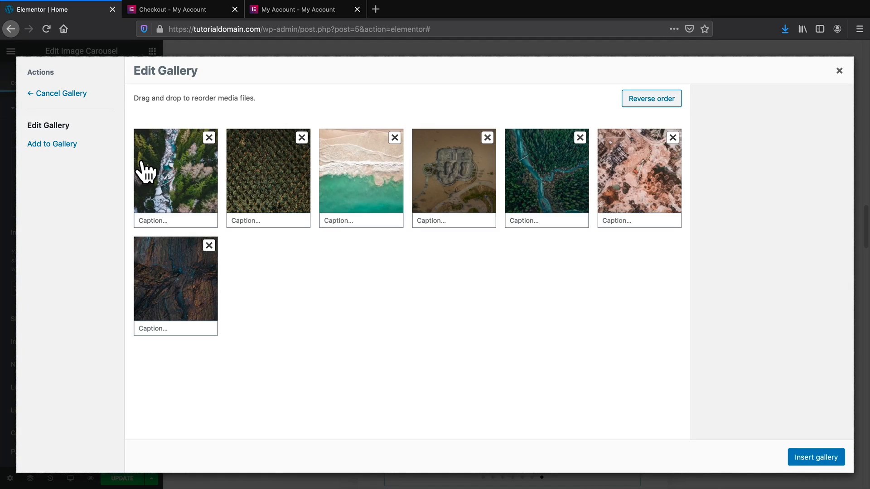
click(67, 149)
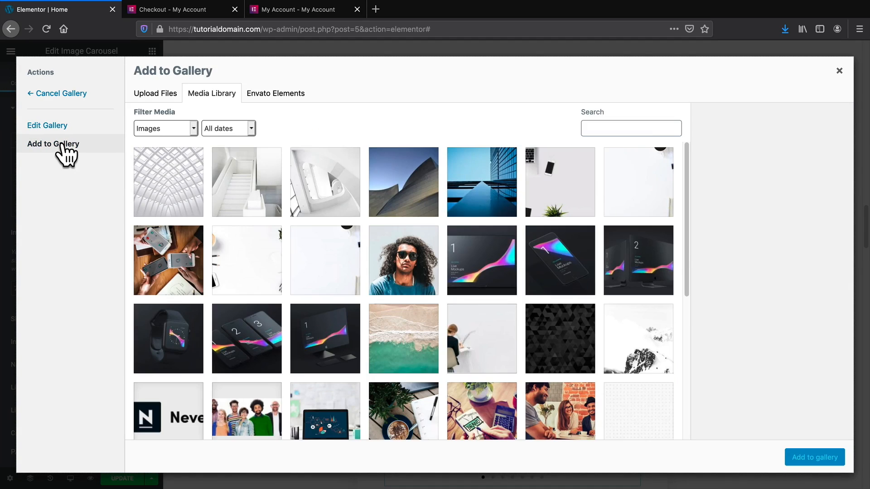
click(243, 192)
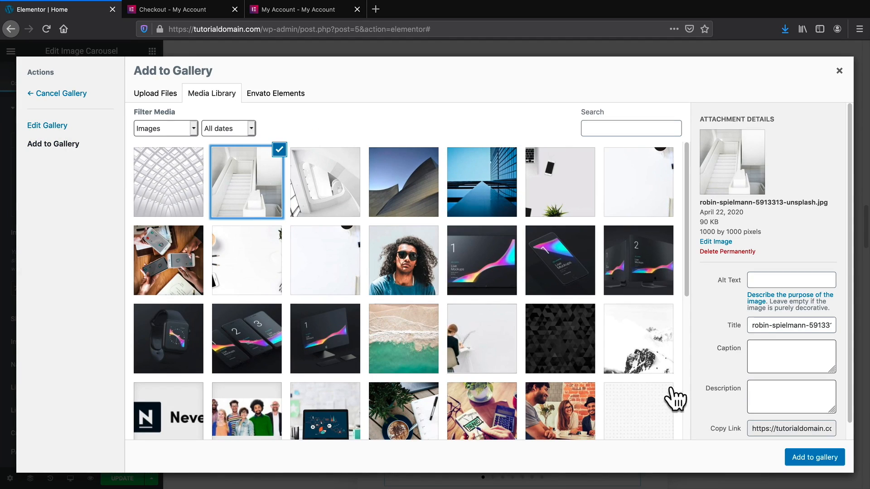
click(836, 466)
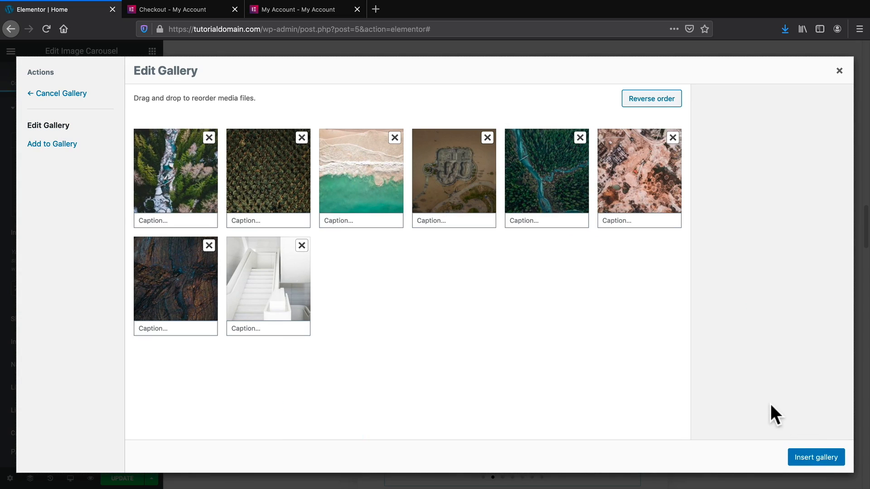
click(815, 457)
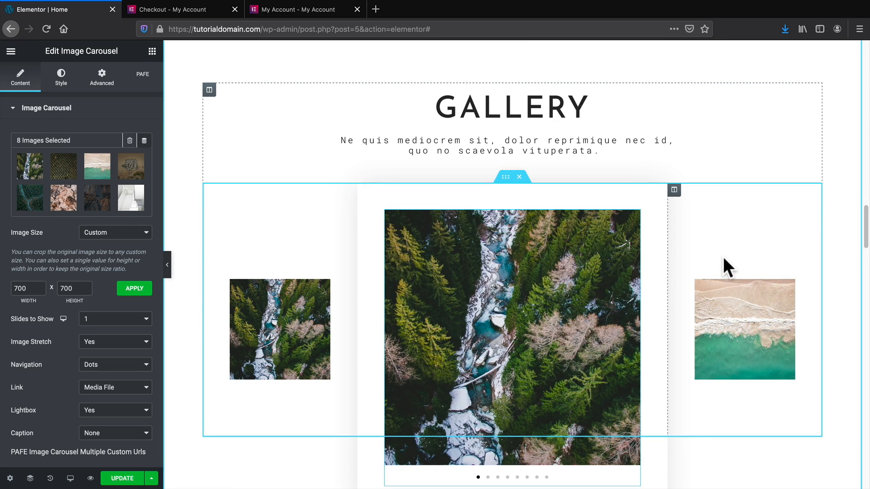
scroll(723, 258, down, 2)
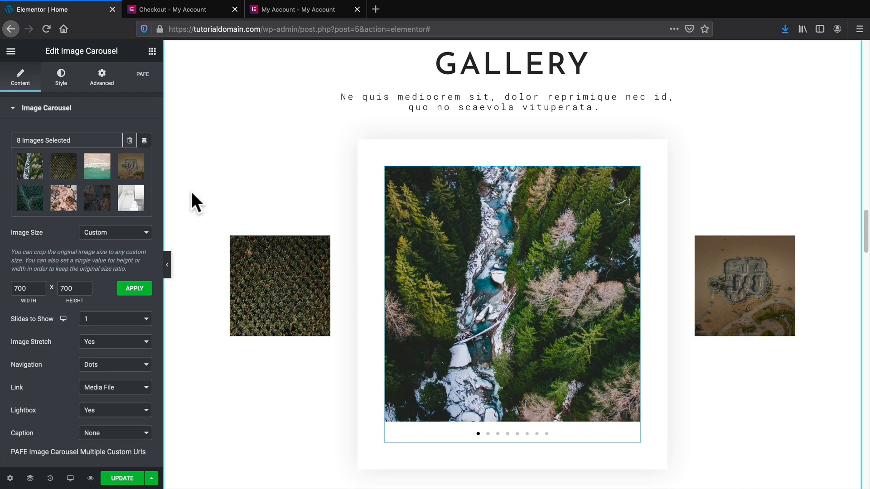
scroll(79, 313, down, 1)
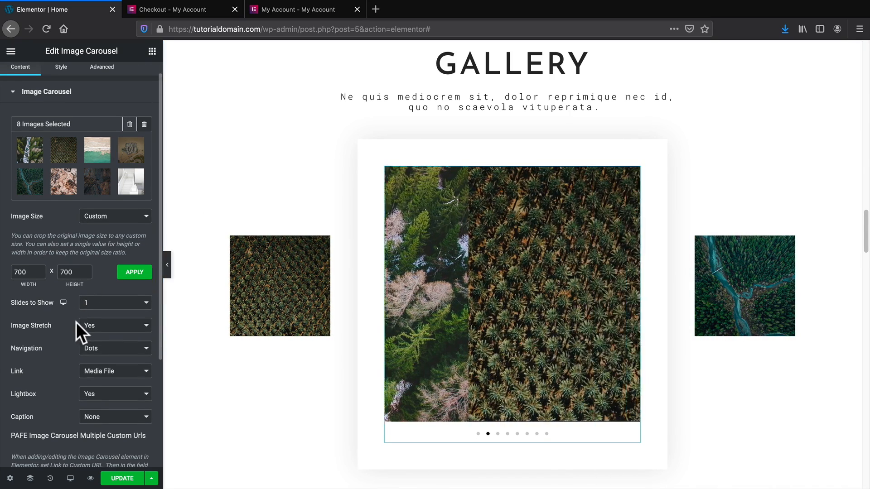
scroll(77, 314, down, 1)
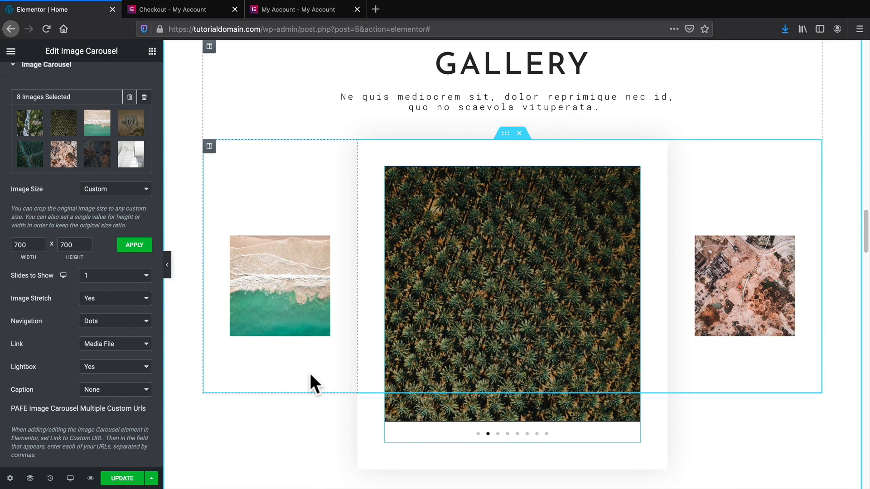
click(104, 320)
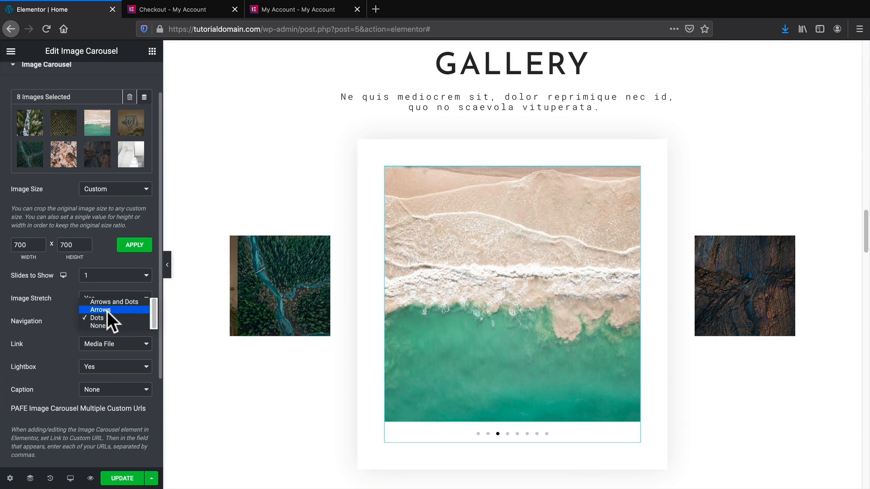
click(109, 317)
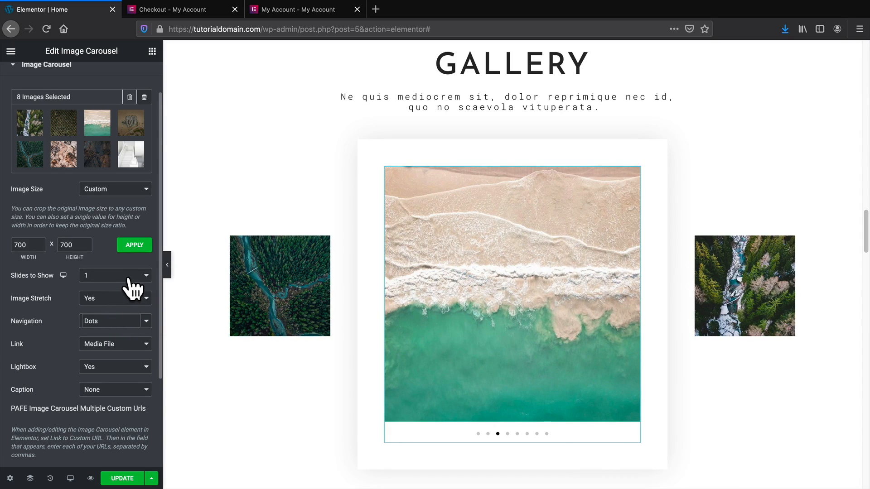
click(96, 279)
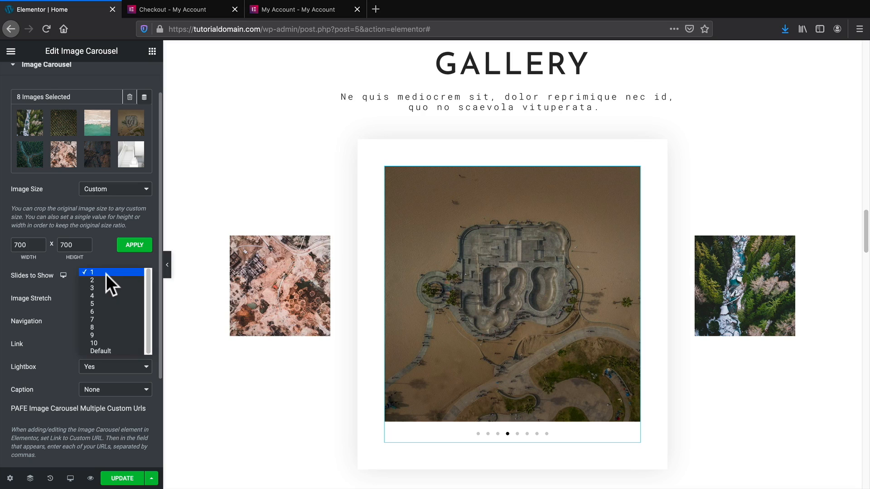
click(112, 289)
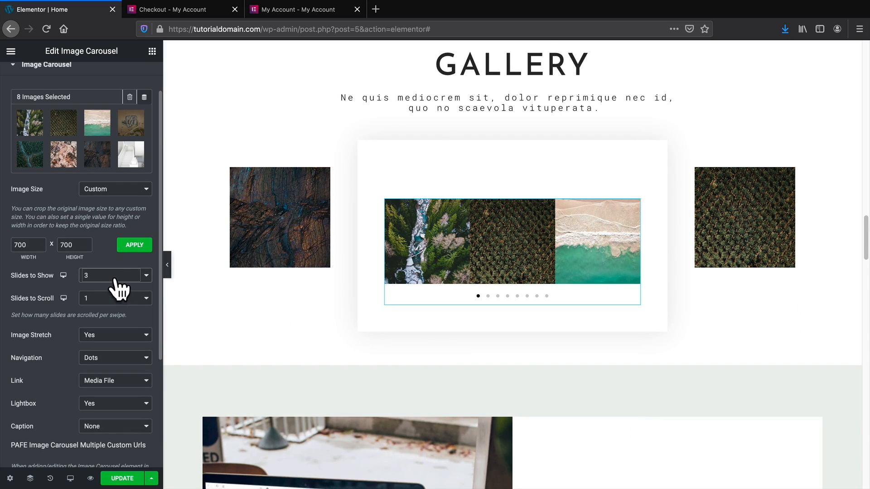
click(116, 279)
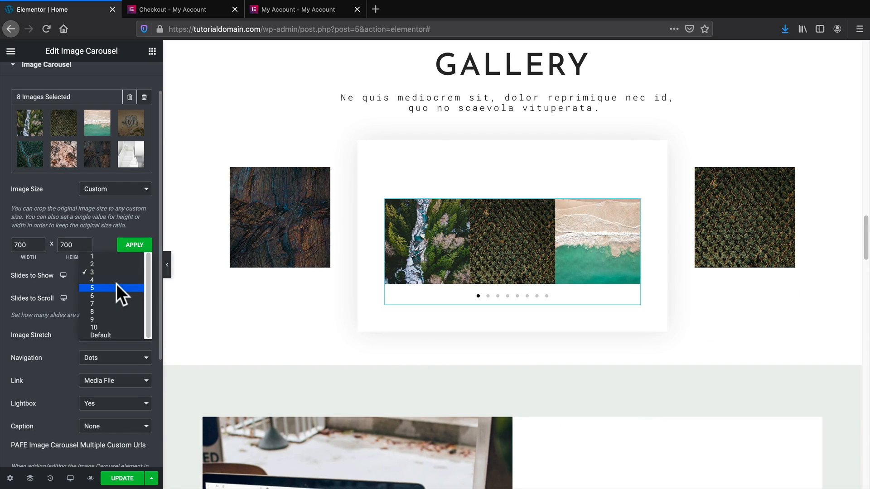
click(117, 279)
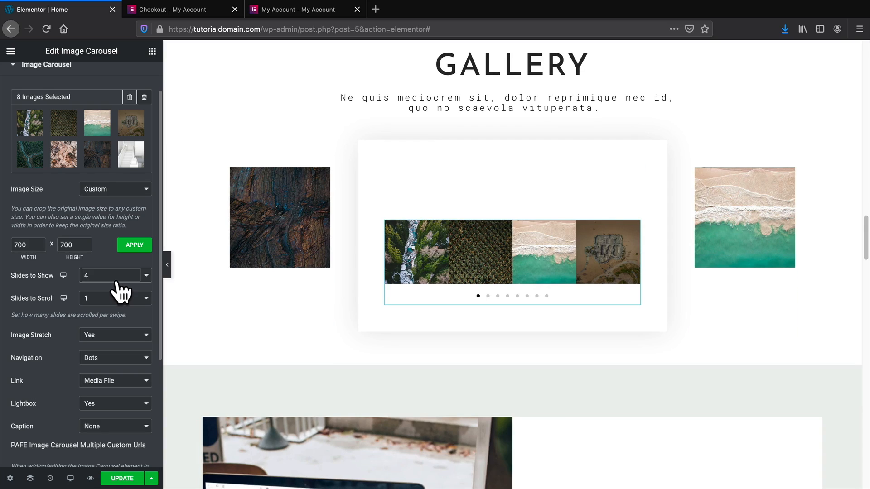
click(117, 277)
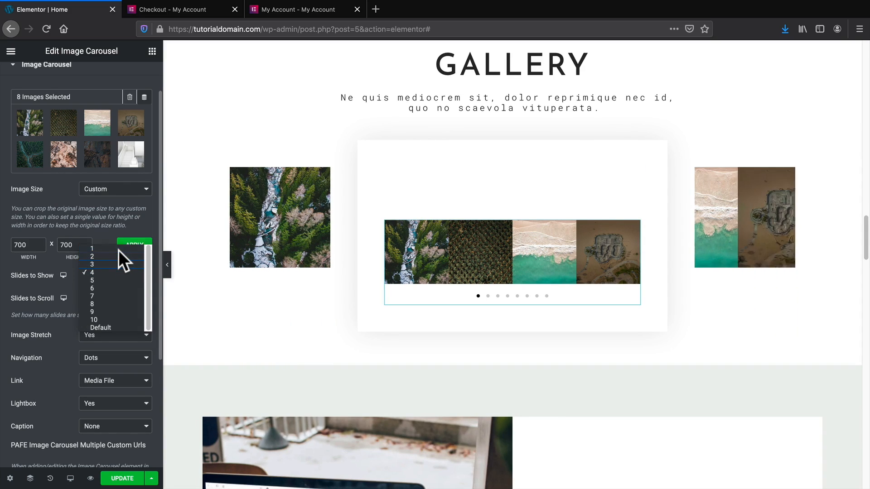
click(119, 250)
scroll(120, 253, up, 2)
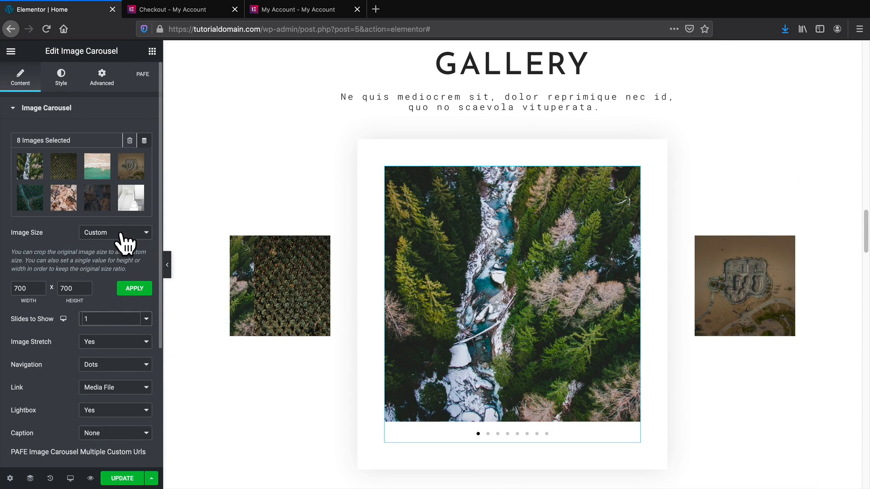
On the Style tab, set the carousel's navigation dots to a bright green.
click(62, 77)
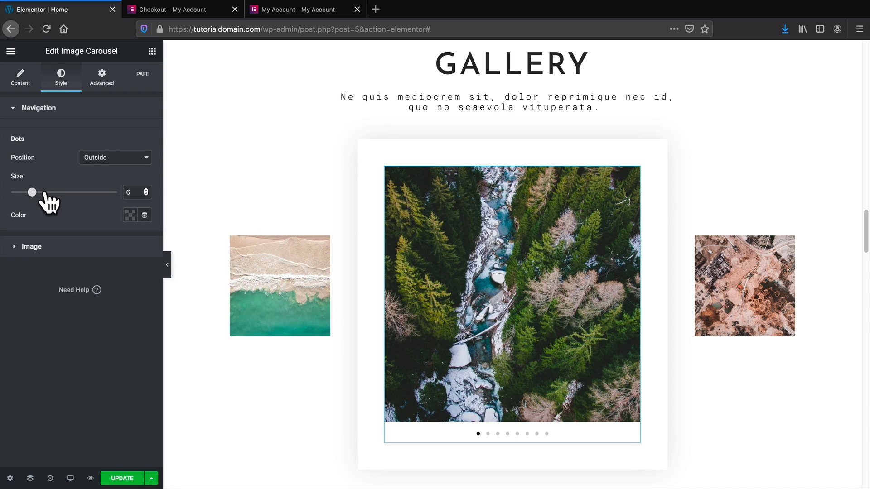
click(130, 216)
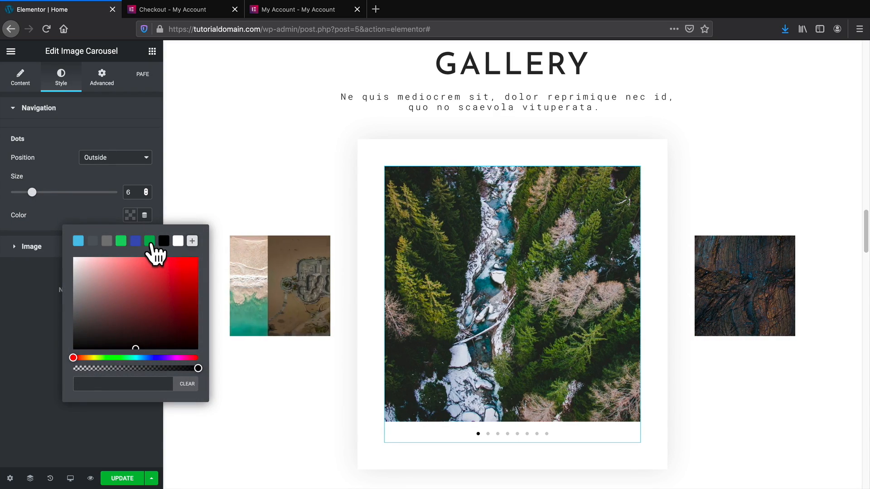
click(149, 242)
drag(186, 274, 194, 270)
click(290, 376)
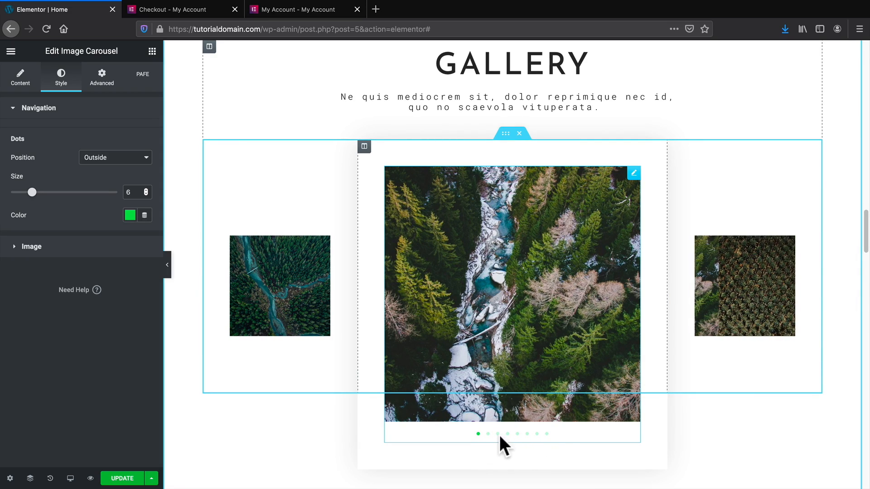
Give the carousel images a double border with all four linked widths at 10 px.
click(70, 251)
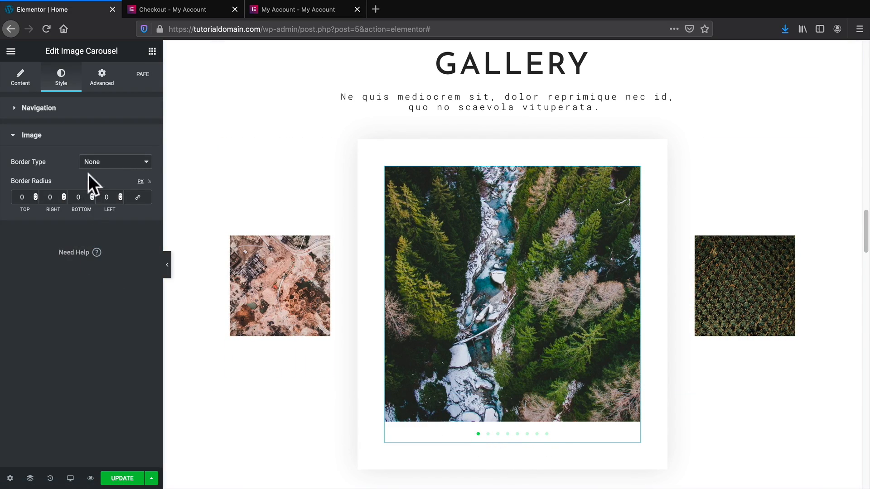
click(101, 161)
click(111, 174)
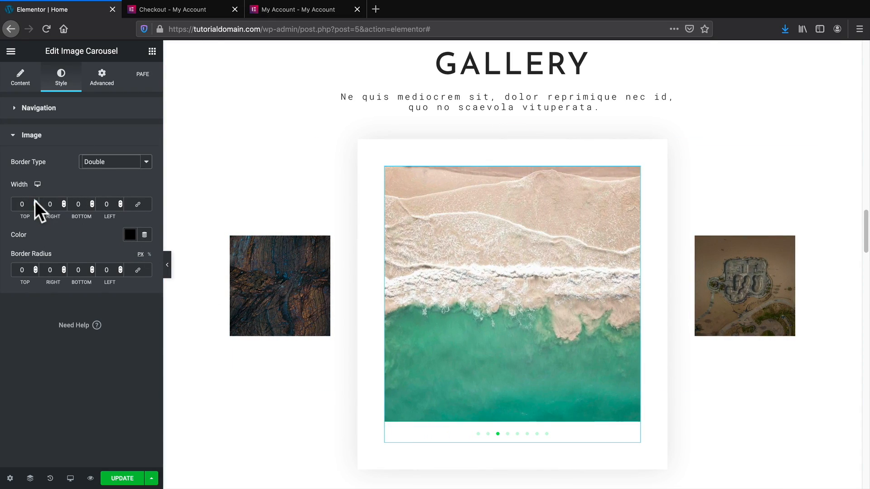
click(35, 201)
click(35, 206)
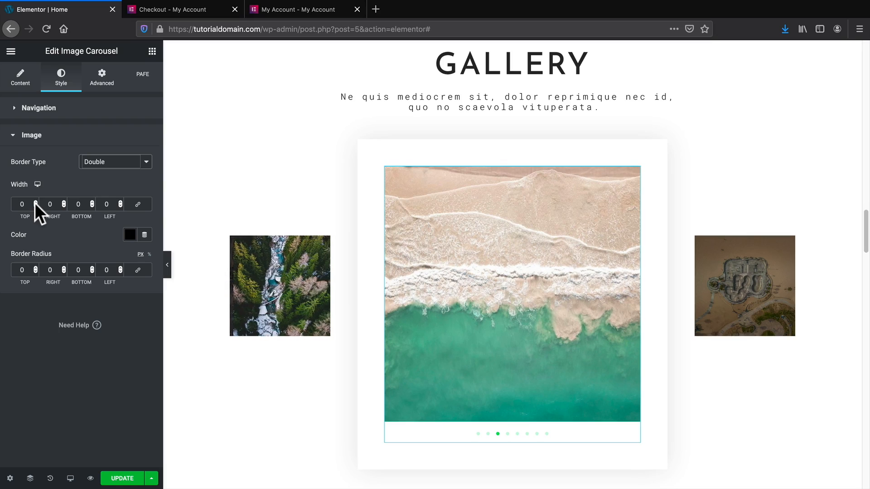
click(136, 207)
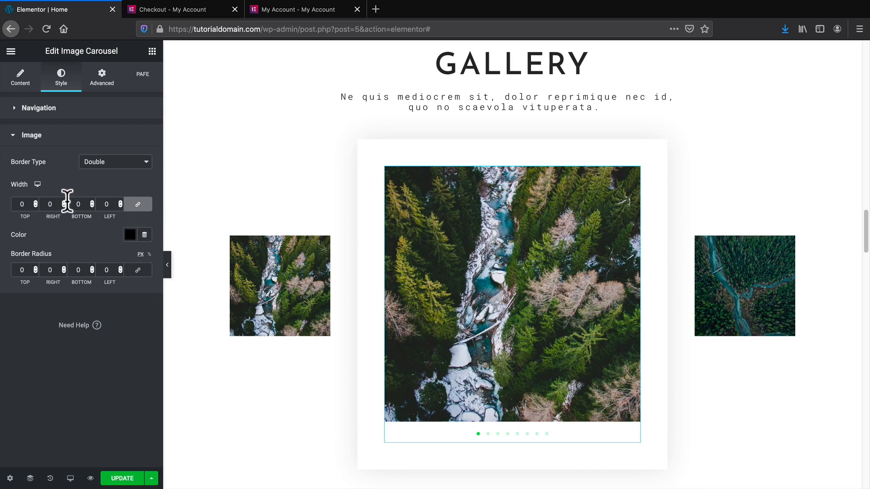
click(35, 202)
click(36, 202)
click(35, 202)
click(35, 202)
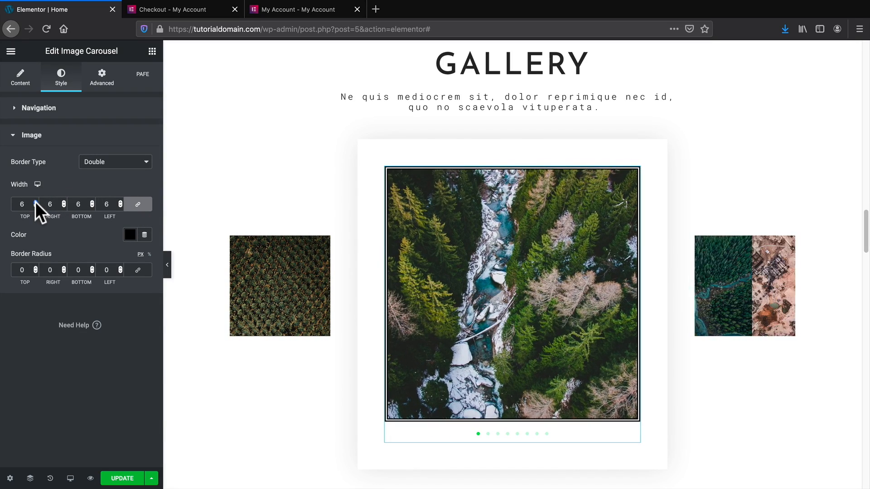
click(35, 202)
click(35, 201)
click(35, 202)
click(36, 201)
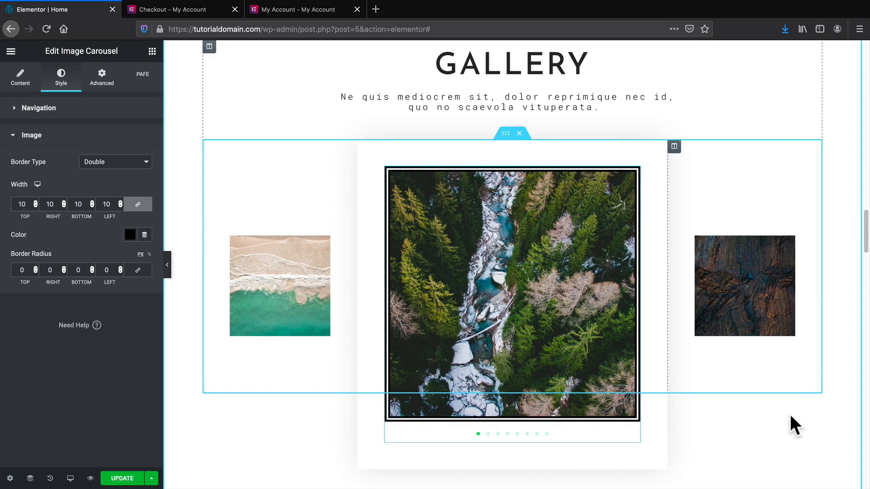
scroll(789, 414, down, 1)
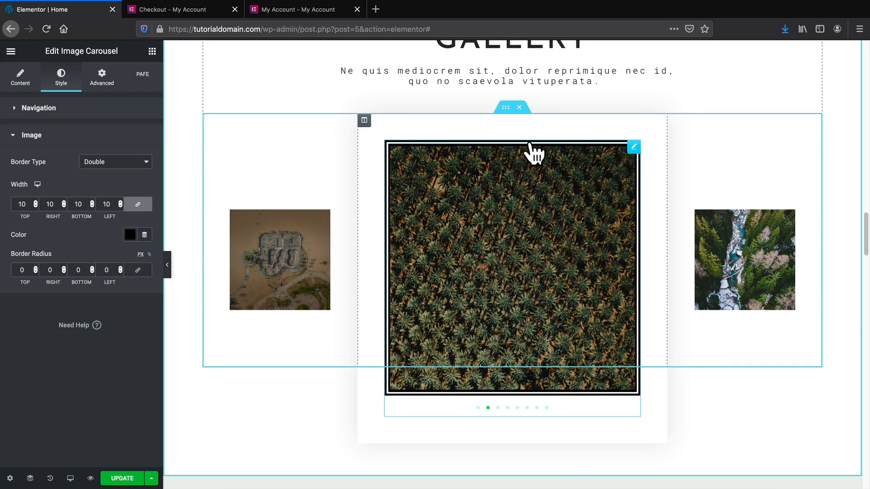
Set the image border colour to black after briefly trying red.
click(130, 235)
click(198, 287)
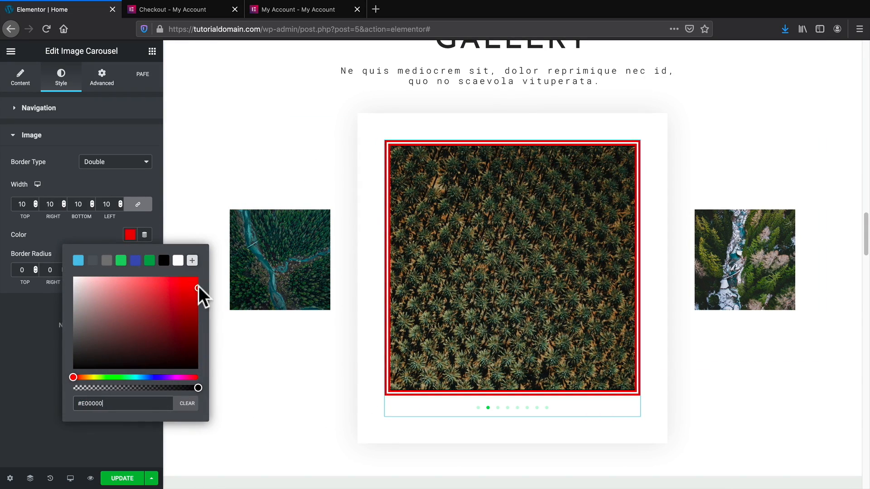
click(163, 261)
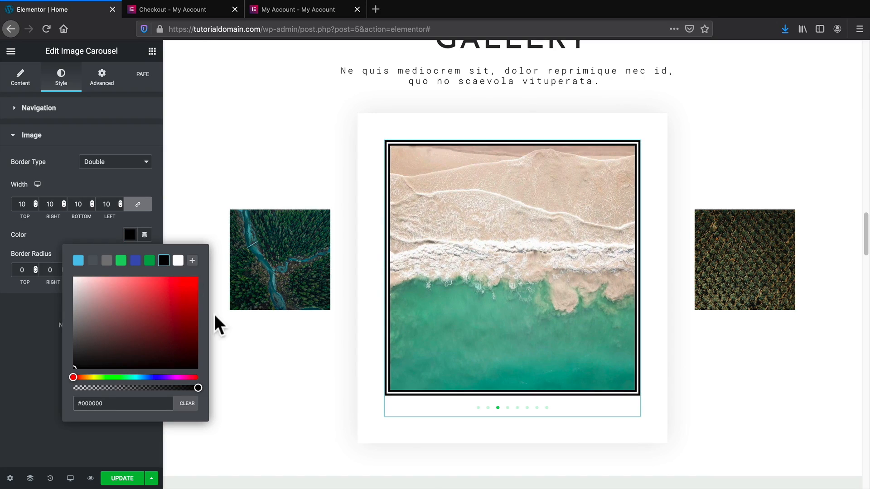
scroll(449, 337, up, 2)
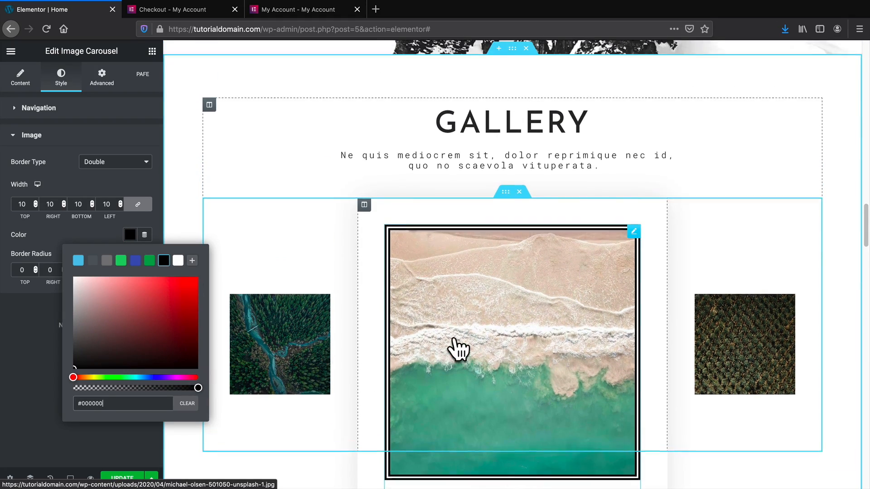
scroll(846, 283, down, 1)
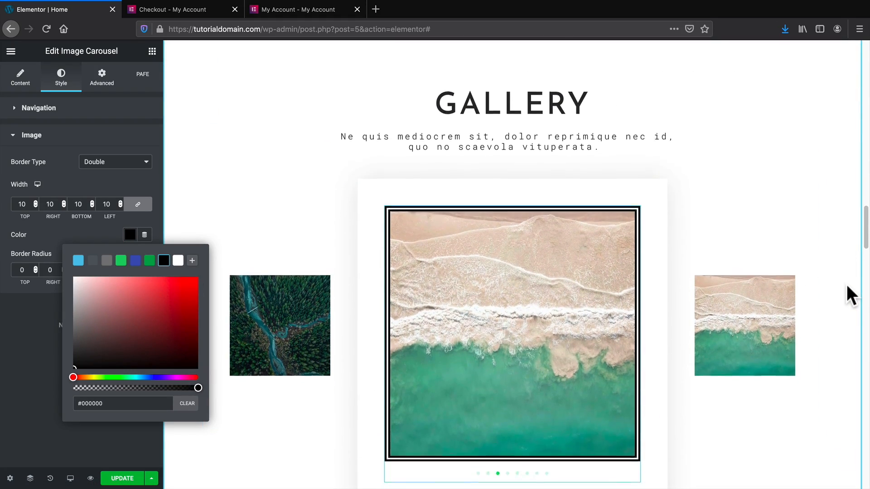
scroll(846, 284, down, 6)
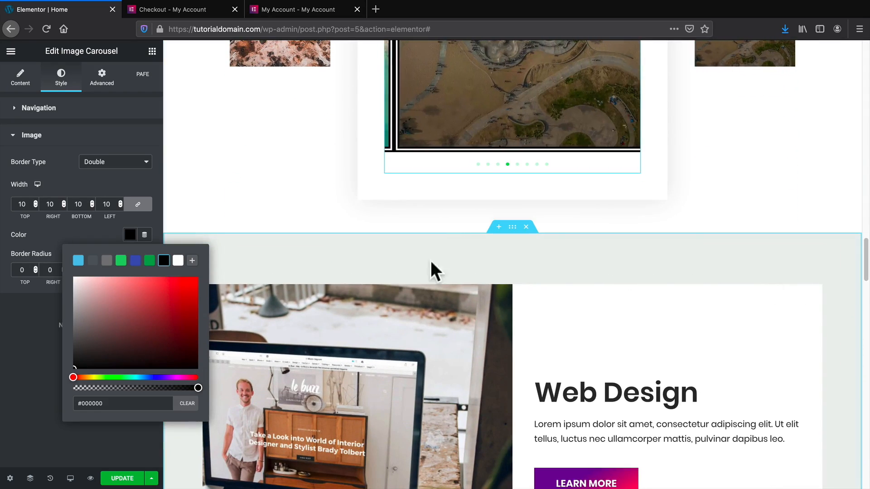
click(94, 224)
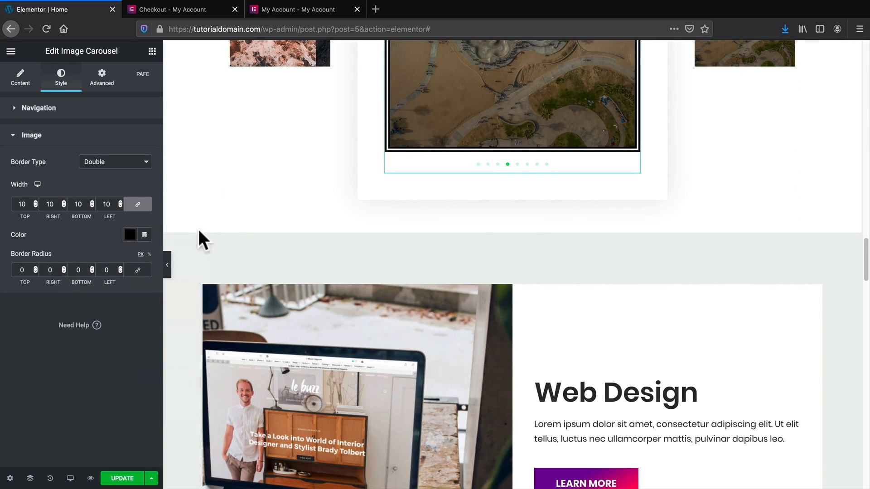
Add an empty section above Web Design and open the Envato Elements library.
scroll(330, 292, up, 10)
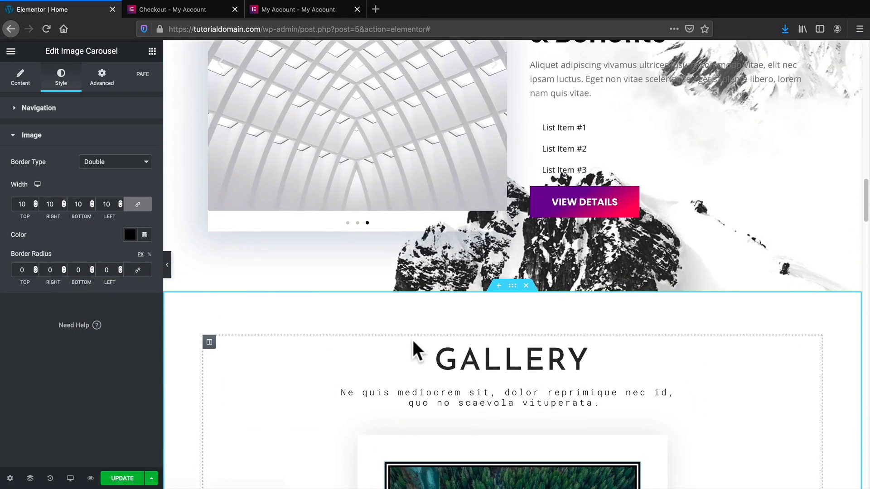
scroll(412, 338, down, 5)
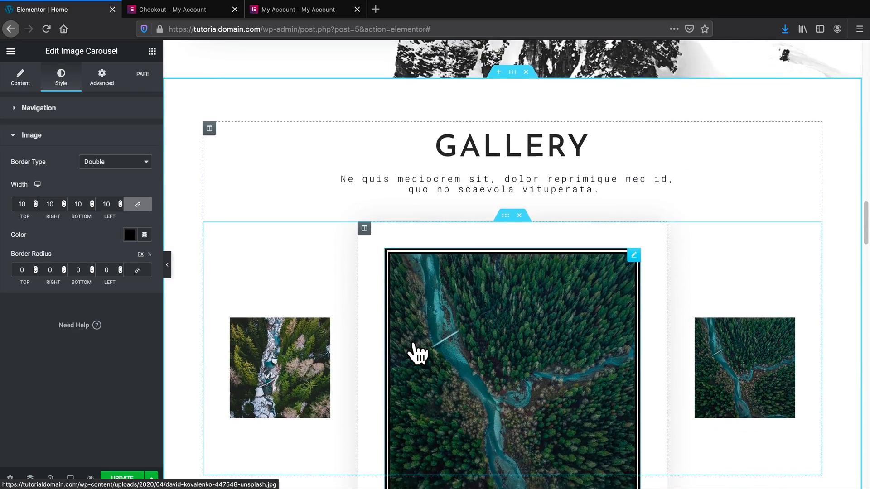
scroll(414, 345, down, 7)
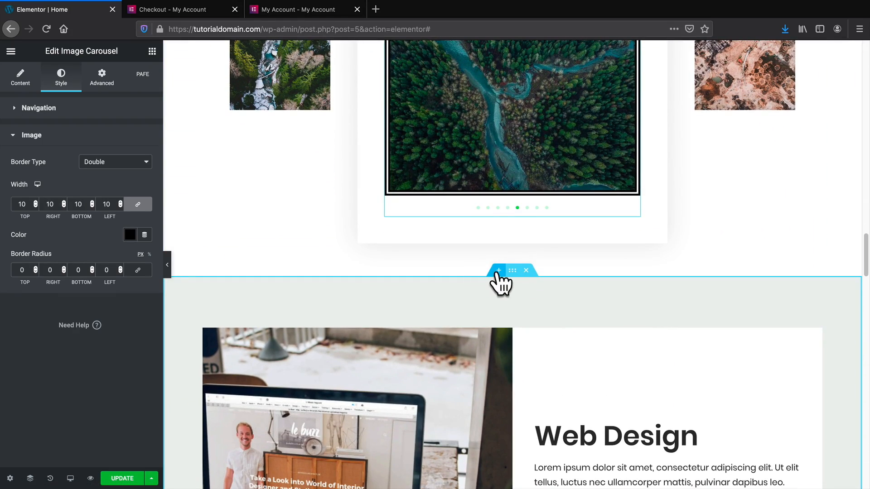
click(498, 271)
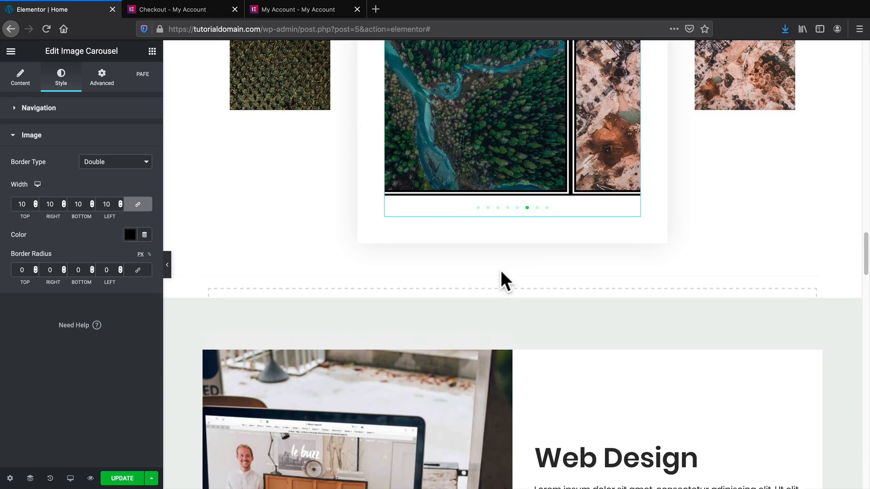
click(539, 326)
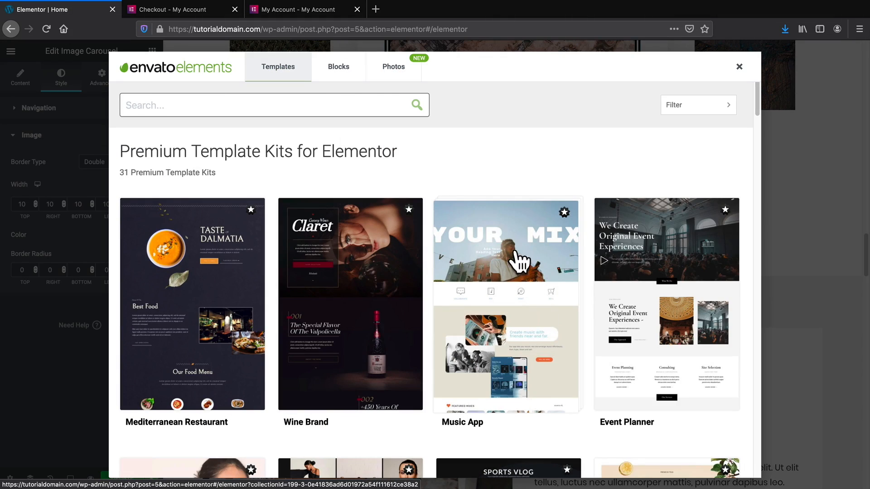
Browse the free Blocks and open the Call to Action collection.
click(340, 74)
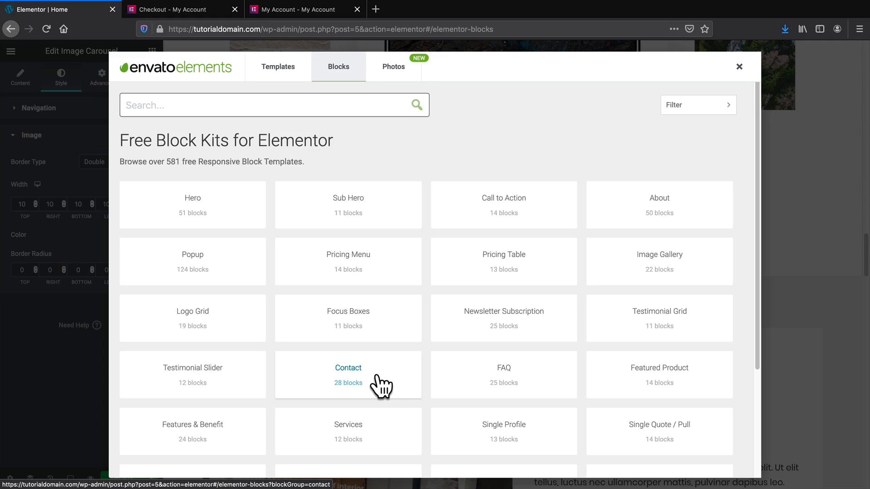
scroll(377, 381, down, 2)
scroll(381, 374, down, 1)
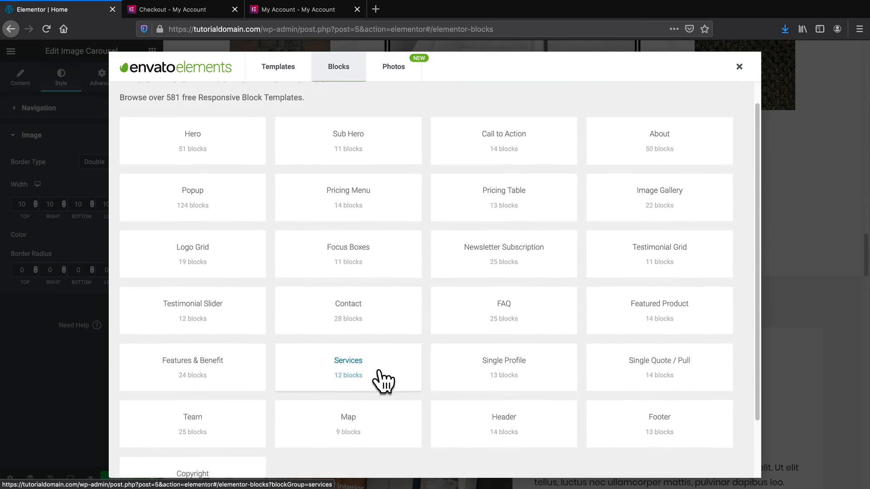
click(506, 132)
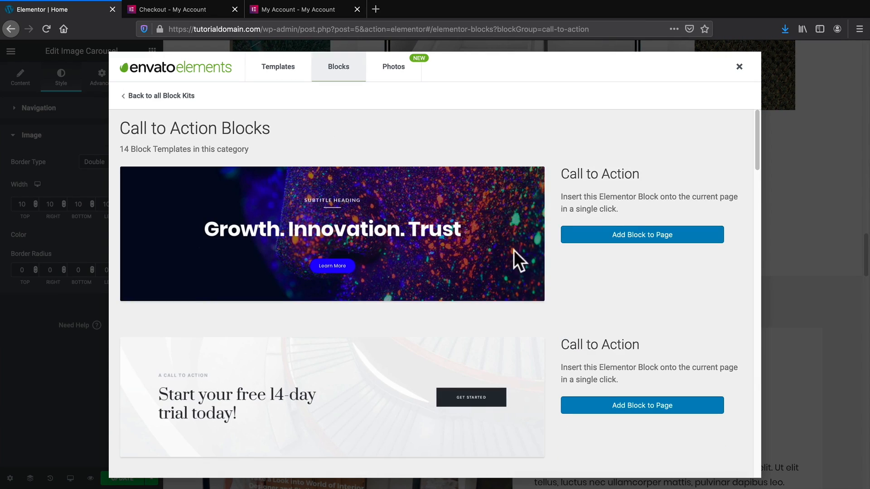
scroll(553, 296, down, 2)
scroll(552, 297, down, 5)
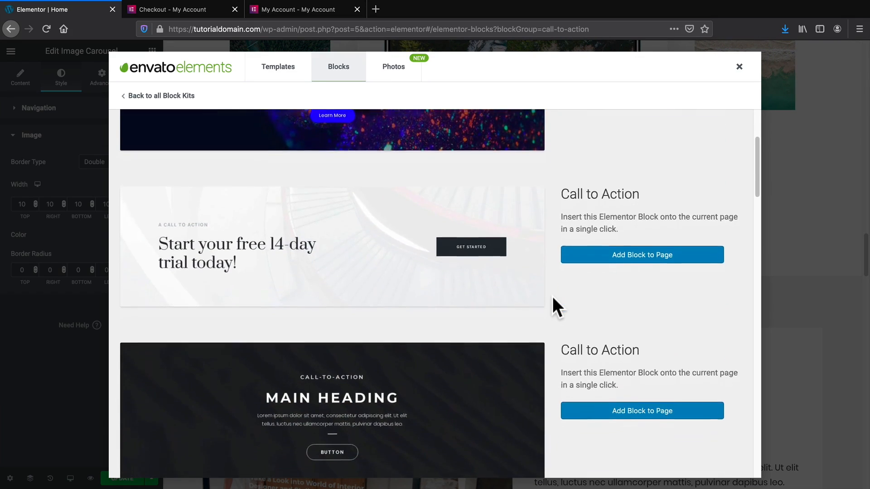
scroll(552, 297, down, 4)
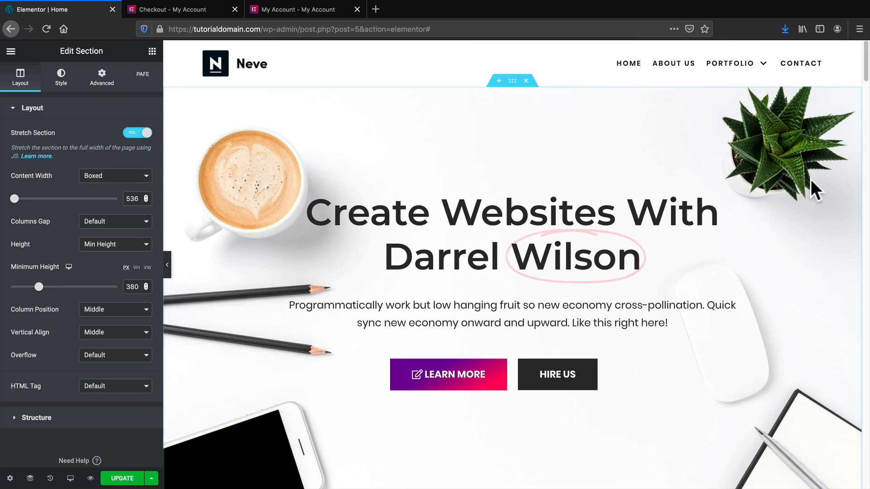
Scroll through the page to review the dark starry MAIN HEADING section below the Gallery.
scroll(798, 234, down, 1)
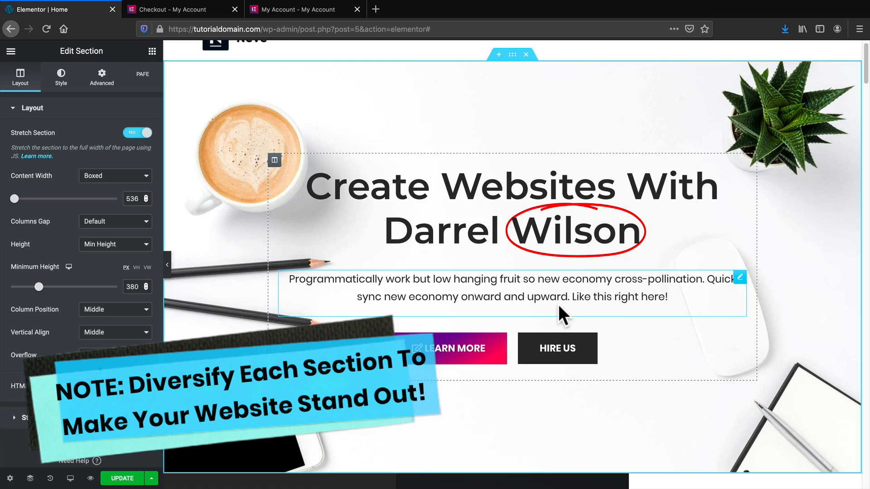
scroll(558, 304, down, 1)
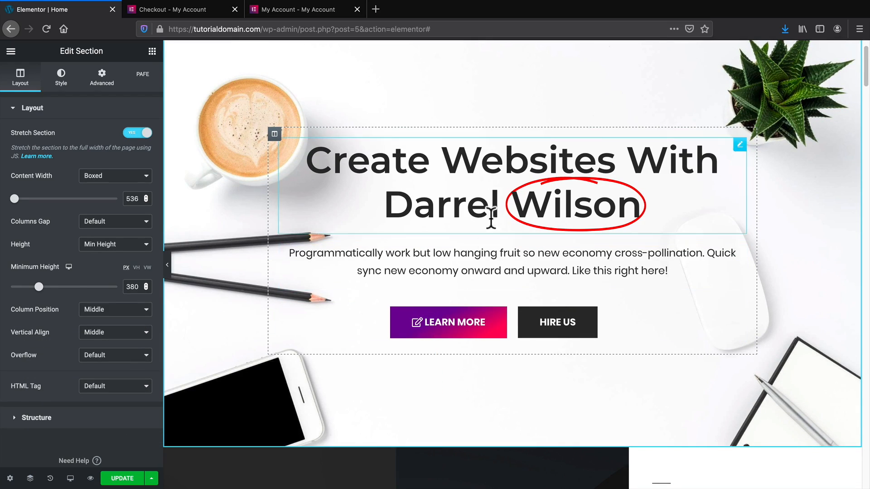
scroll(507, 304, down, 5)
scroll(503, 305, down, 4)
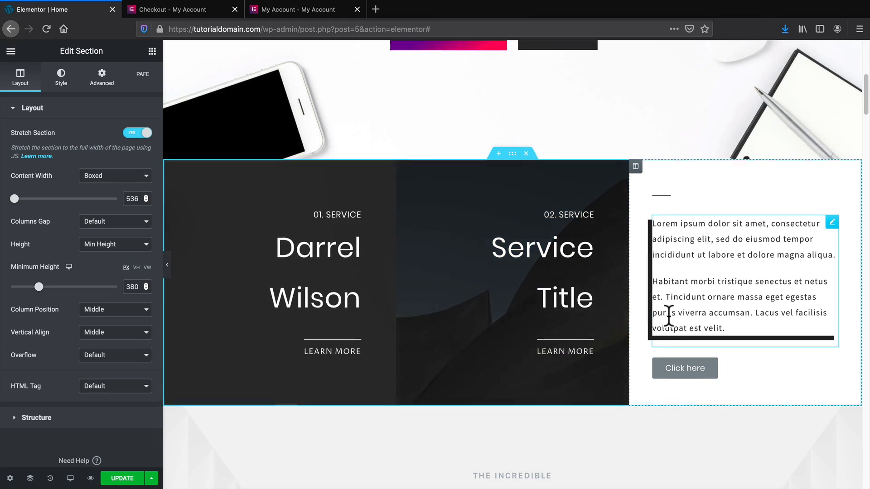
scroll(667, 313, down, 10)
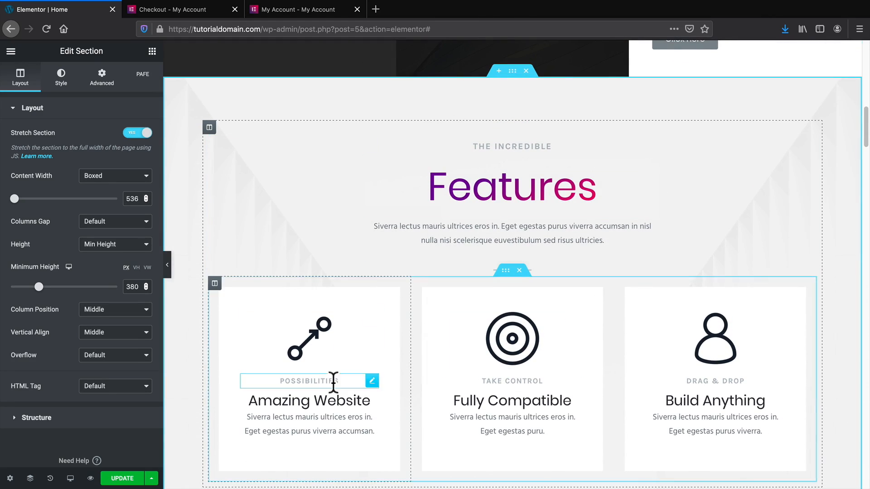
scroll(651, 373, down, 13)
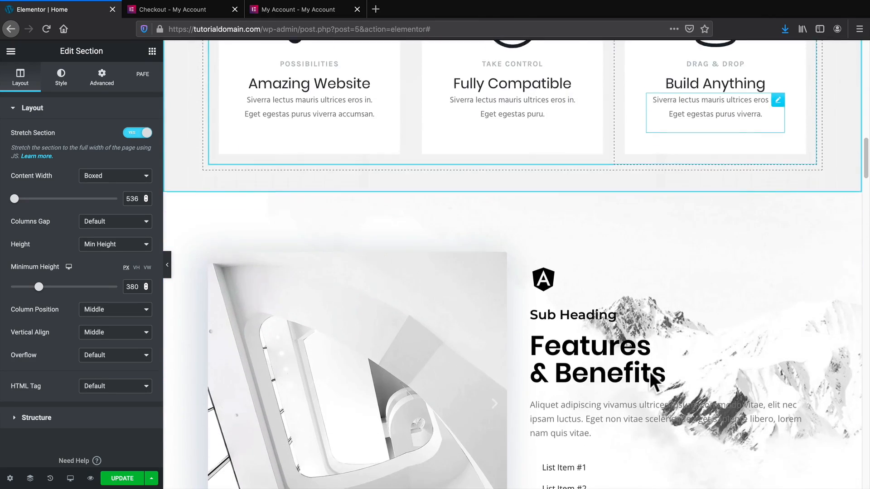
scroll(649, 372, down, 2)
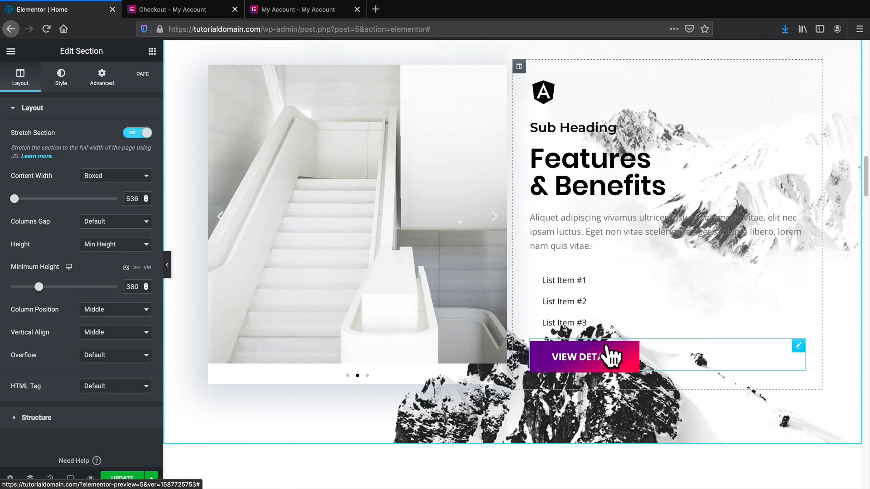
scroll(589, 249, up, 13)
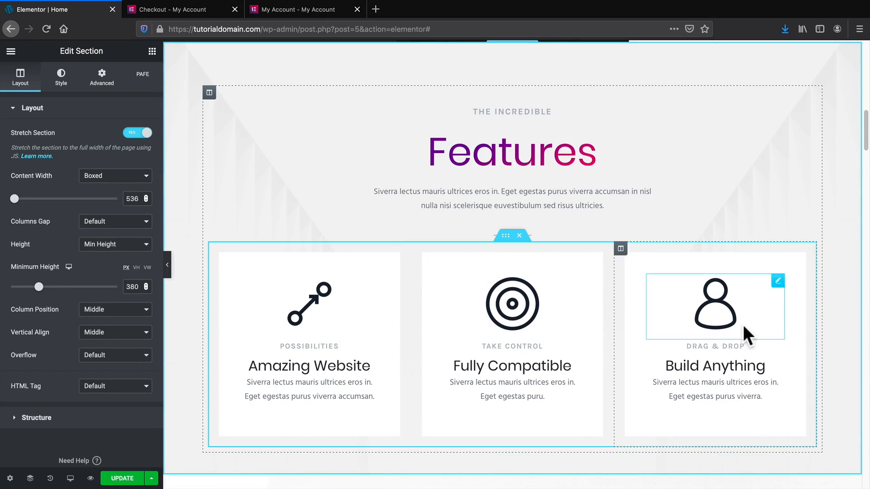
scroll(739, 331, up, 7)
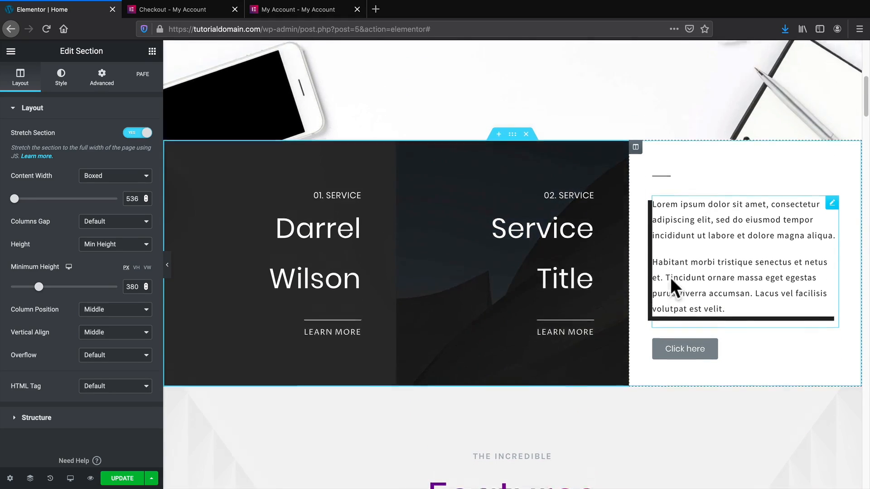
scroll(670, 277, up, 5)
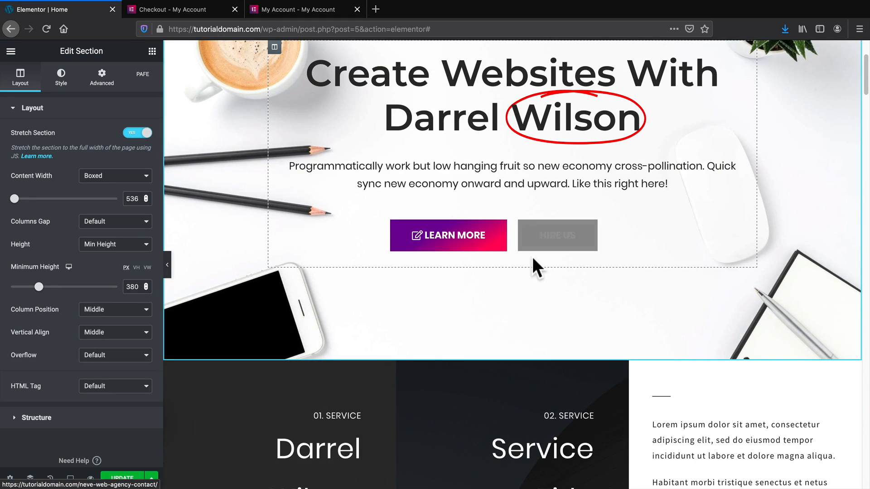
scroll(533, 258, down, 10)
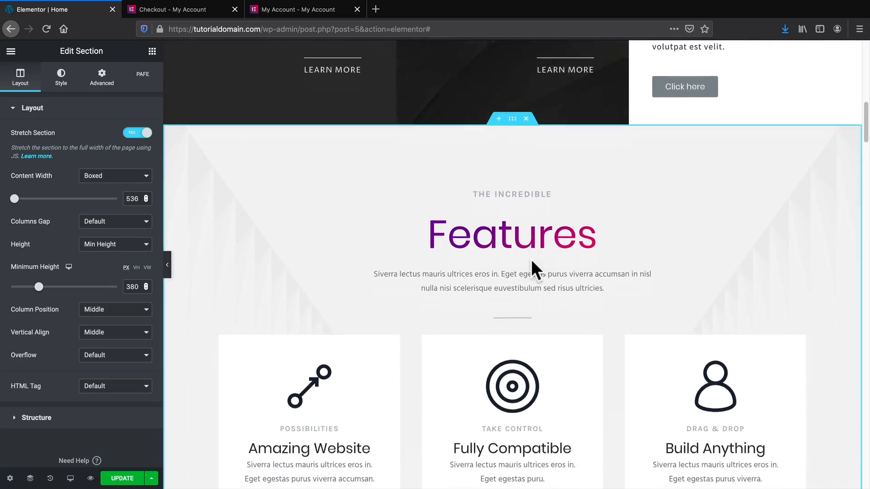
scroll(531, 262, down, 9)
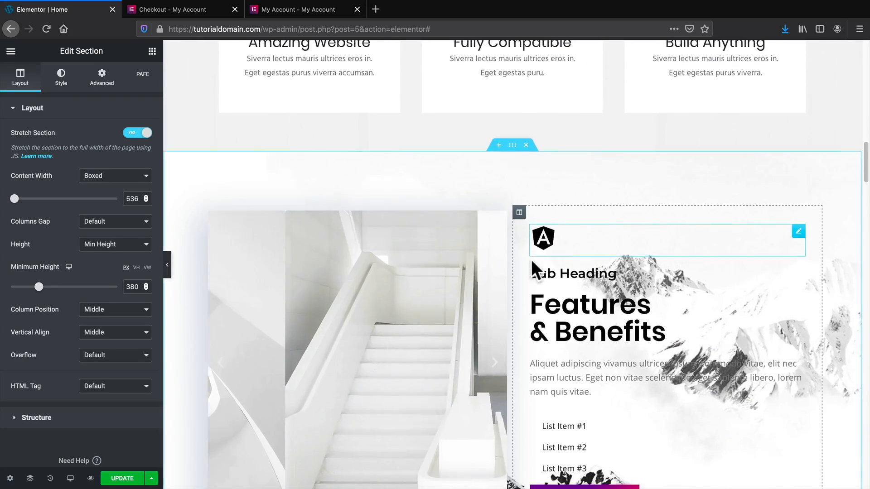
scroll(531, 259, down, 3)
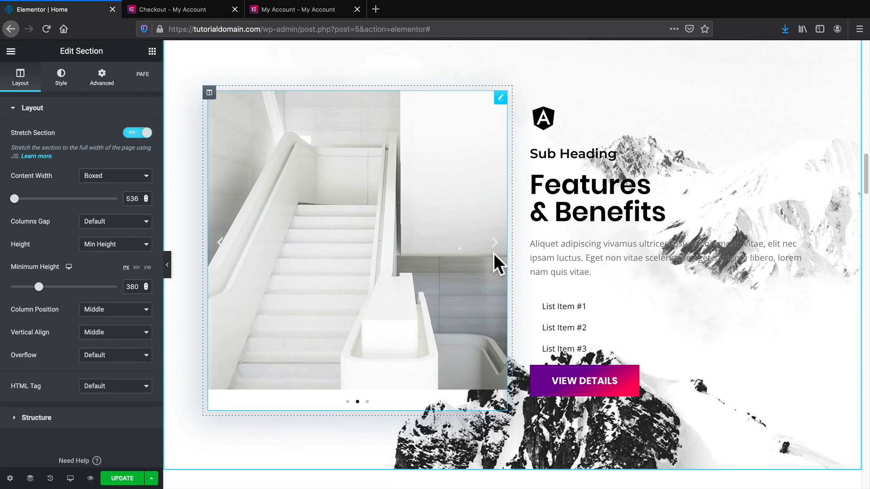
scroll(494, 255, down, 5)
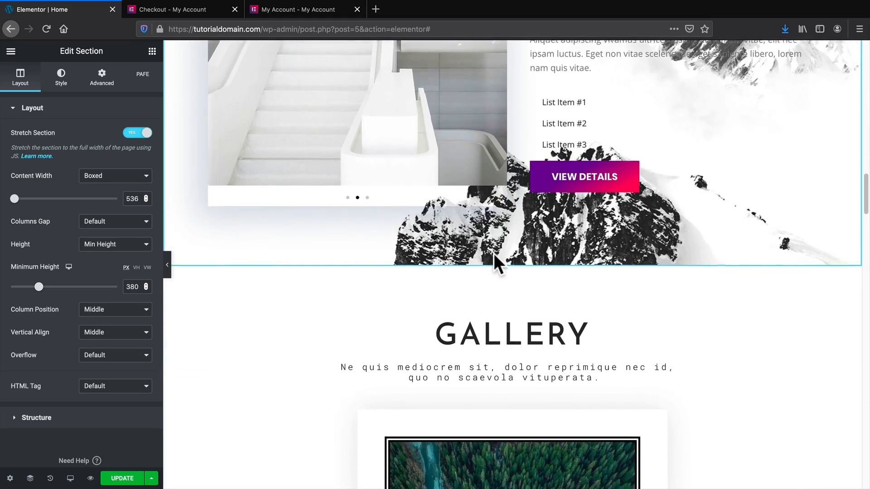
scroll(494, 256, down, 4)
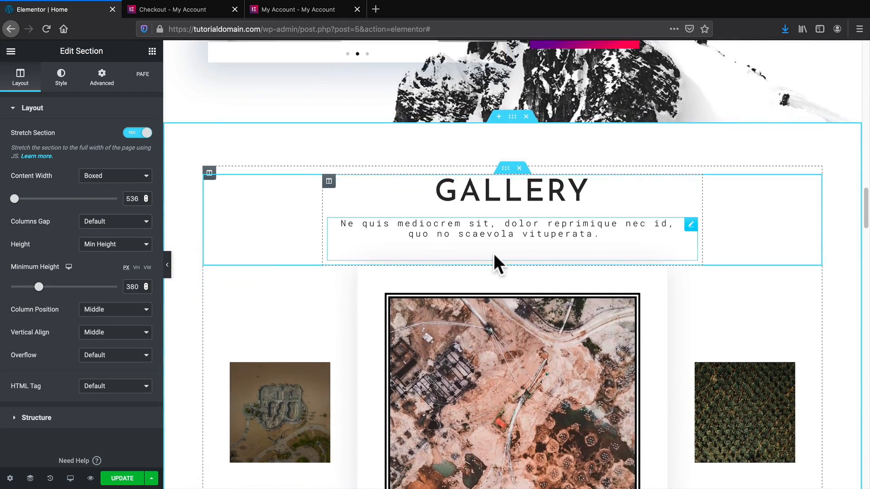
scroll(494, 255, down, 6)
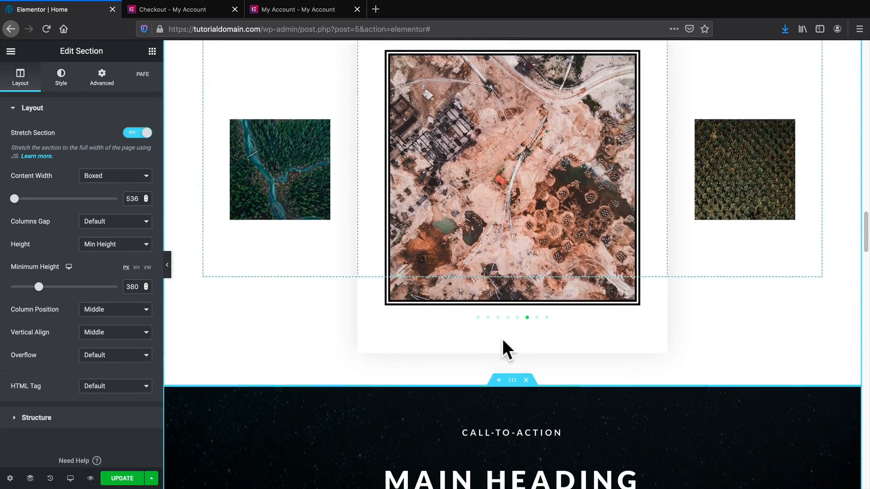
scroll(503, 336, up, 14)
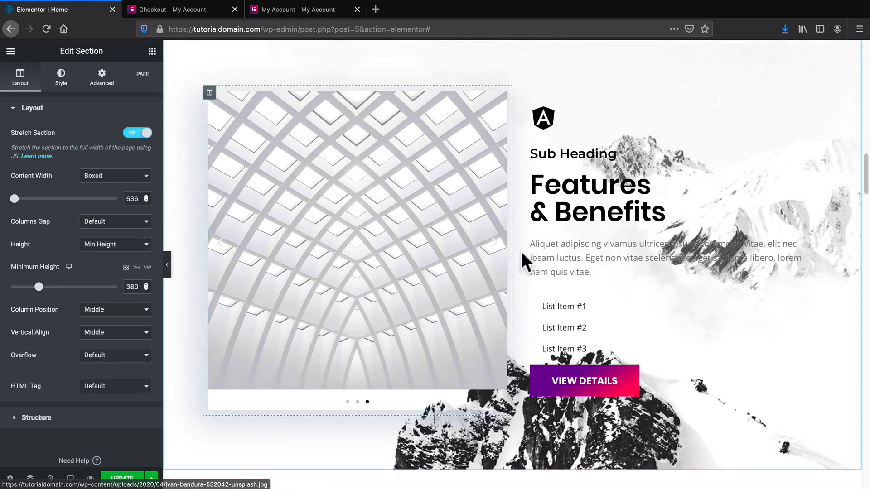
scroll(597, 383, down, 10)
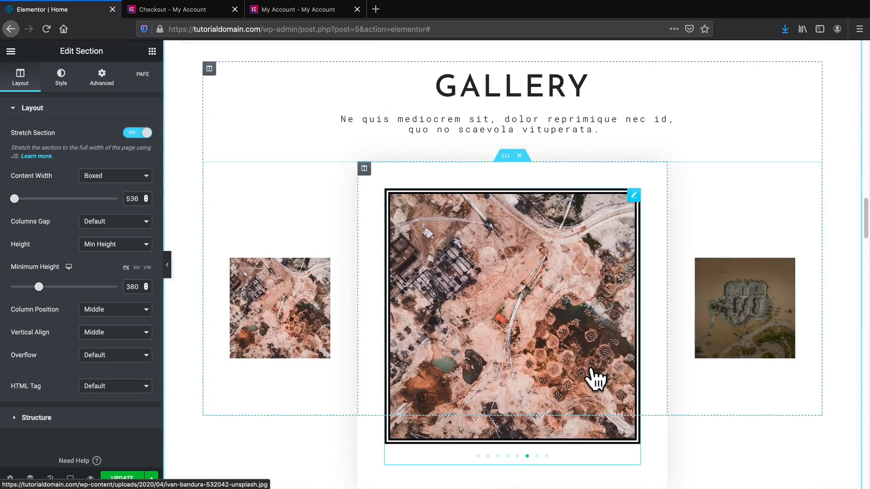
scroll(475, 208, down, 1)
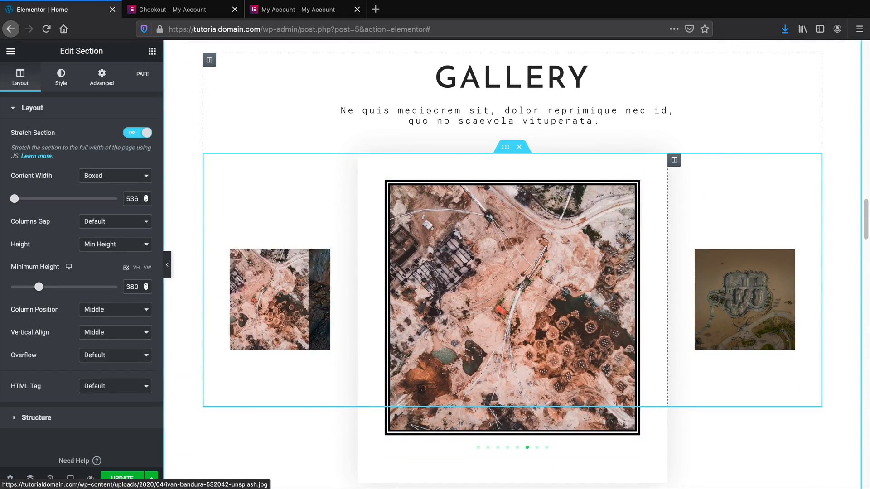
scroll(530, 394, down, 7)
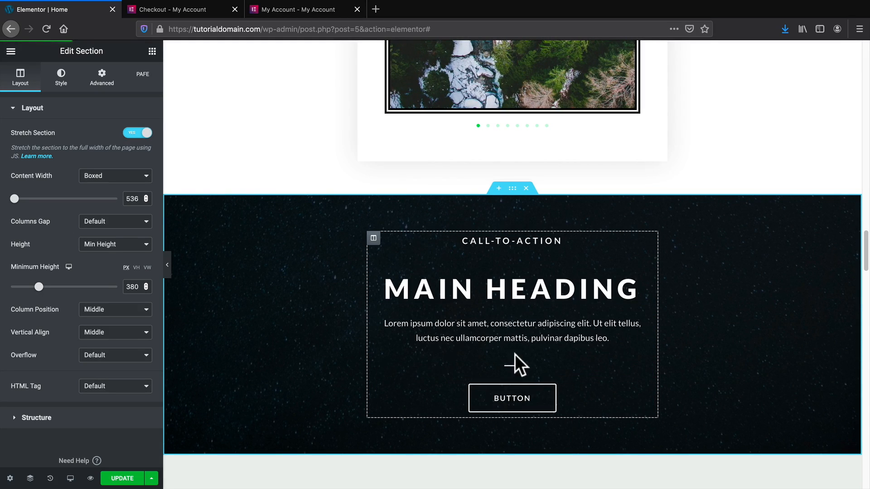
scroll(515, 354, up, 2)
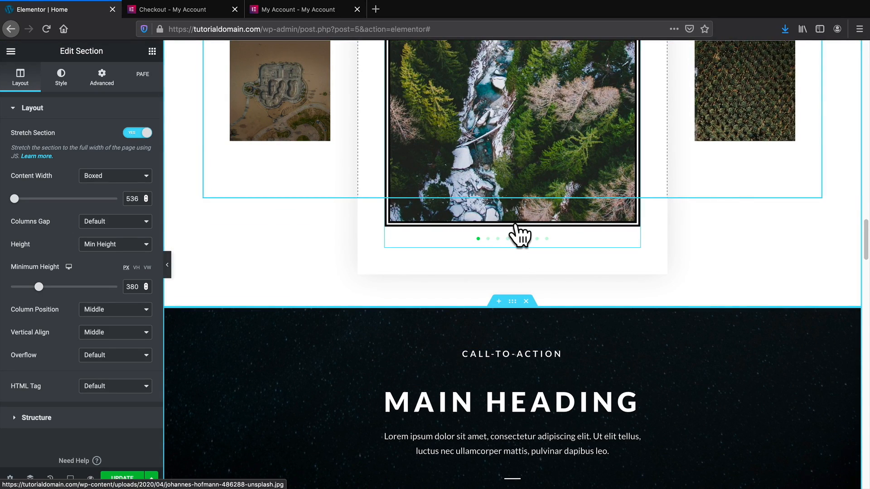
scroll(526, 245, up, 8)
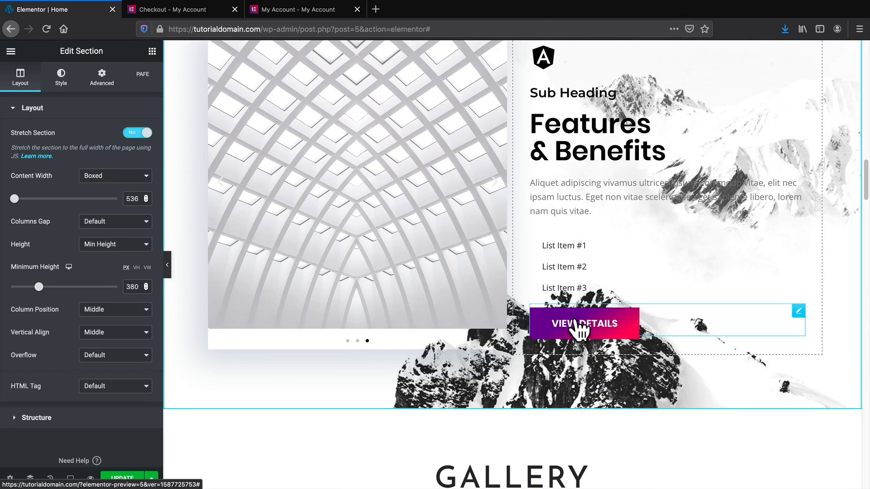
Paste the VIEW DETAILS button's gradient style onto the call-to-action button and centre it.
right_click(576, 327)
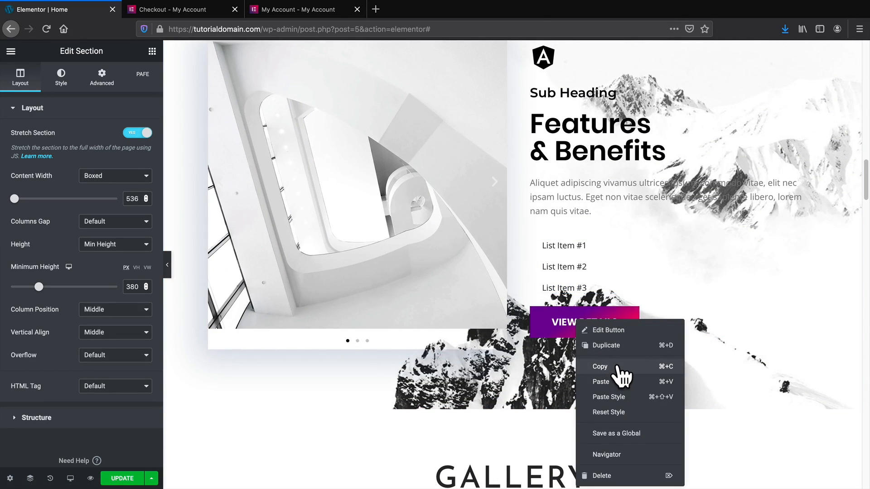
click(570, 372)
scroll(570, 372, down, 12)
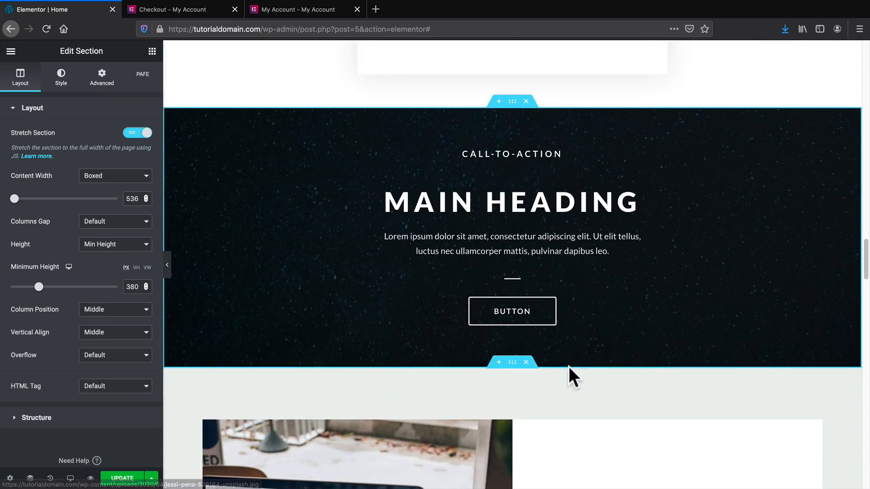
right_click(526, 321)
click(571, 391)
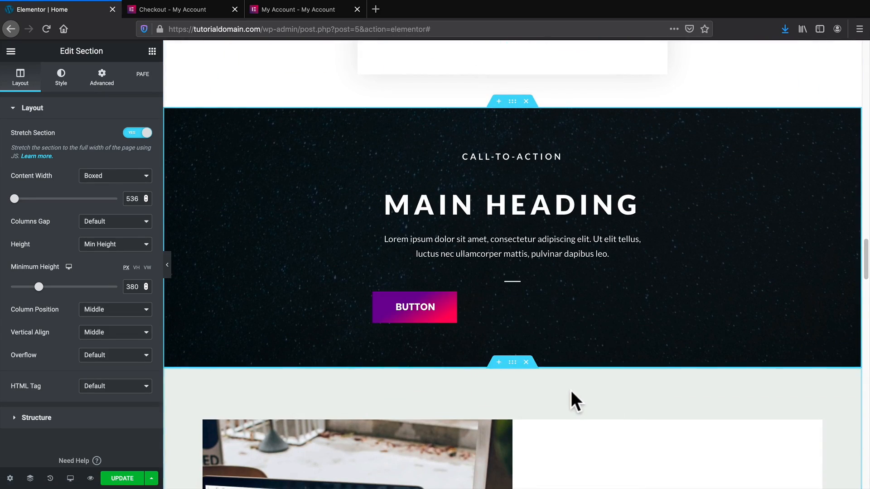
click(444, 309)
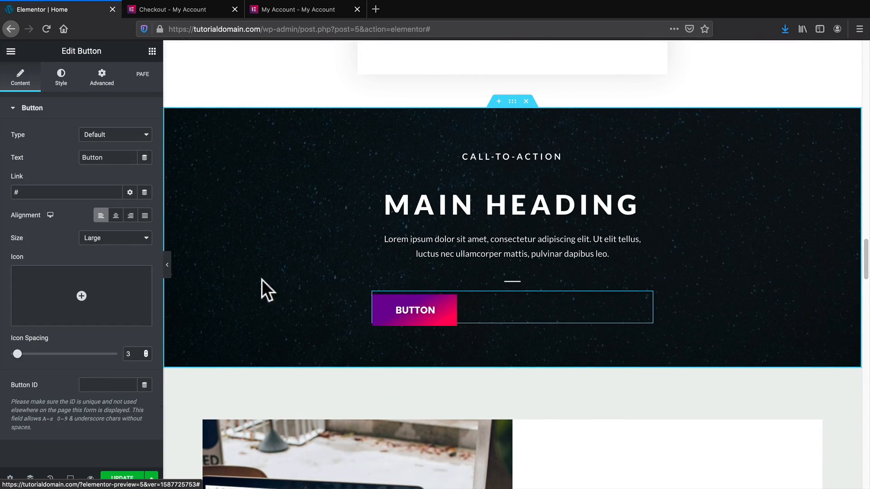
click(114, 216)
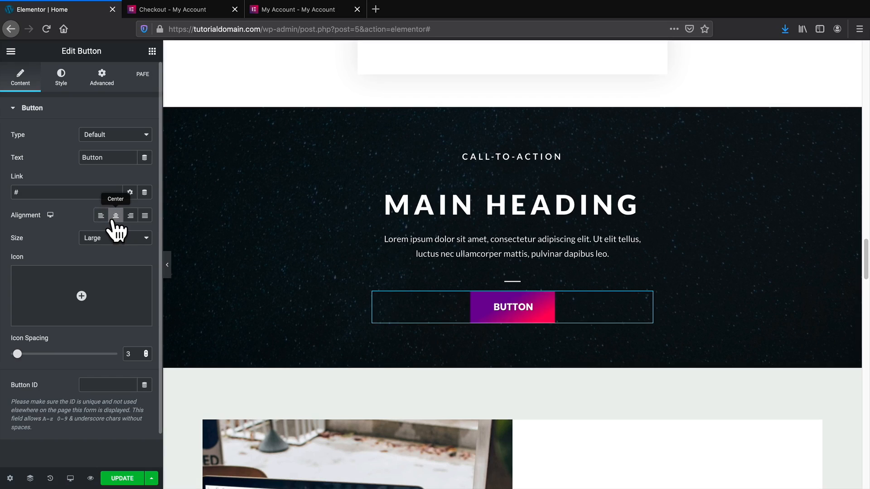
Retitle the heading 'Get 60% Off!' and collapse the editing panel.
triple_click(481, 211)
text(Get)
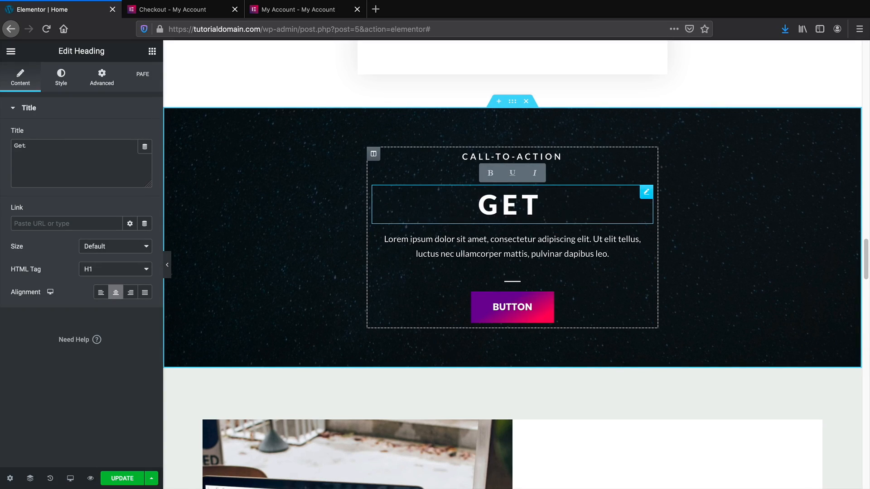
text( 60% Off!)
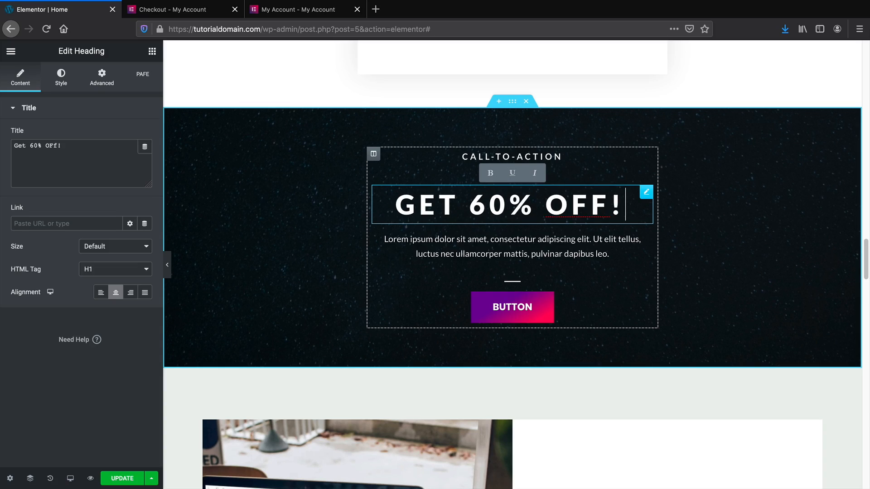
triple_click(482, 260)
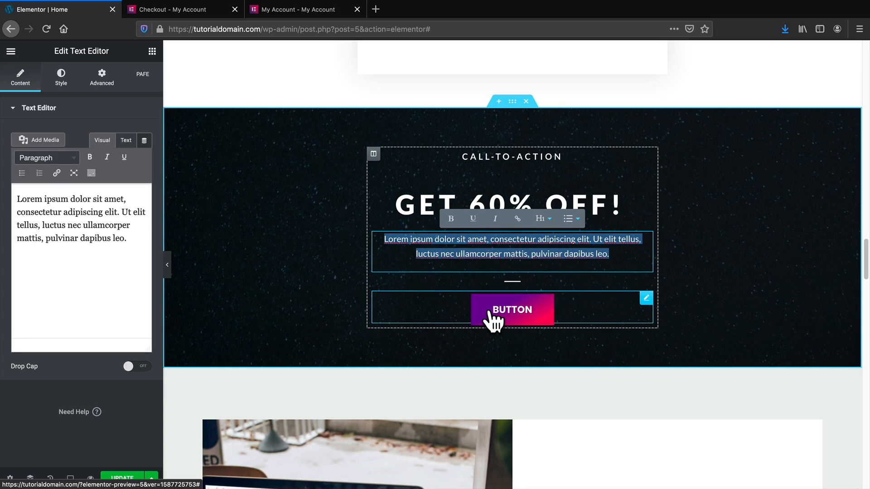
click(510, 383)
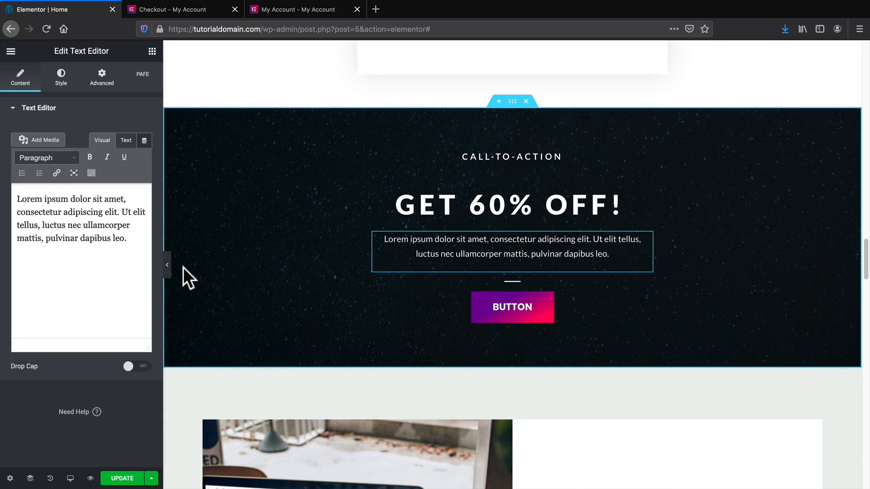
click(167, 267)
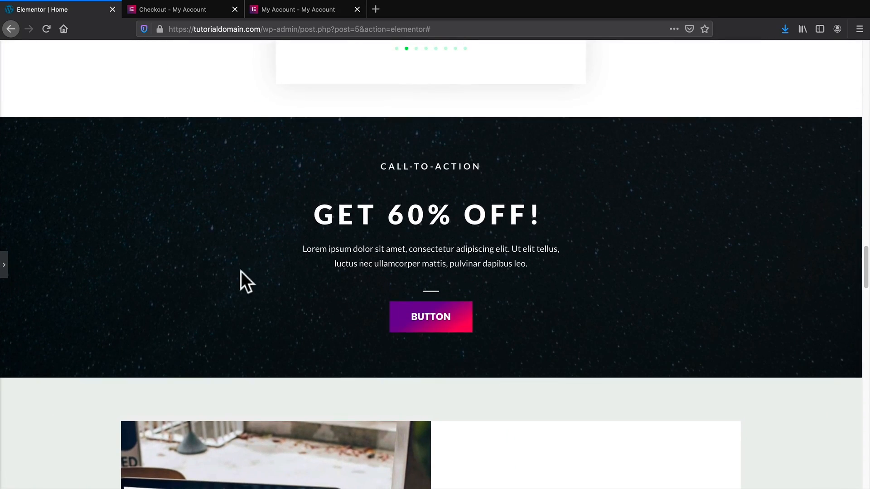
Review the GET 60% OFF! call-to-action on the page, then reopen the Elementor sidebar.
scroll(615, 308, up, 3)
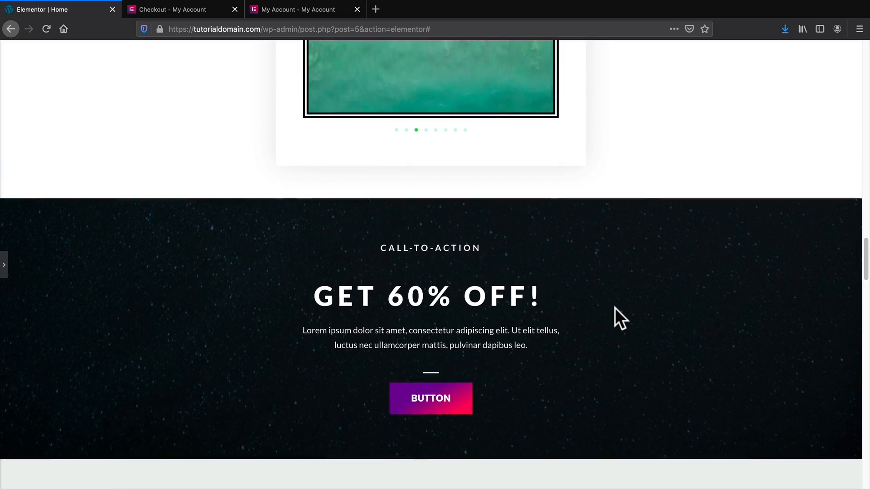
scroll(627, 331, down, 1)
scroll(628, 330, up, 4)
scroll(630, 333, up, 15)
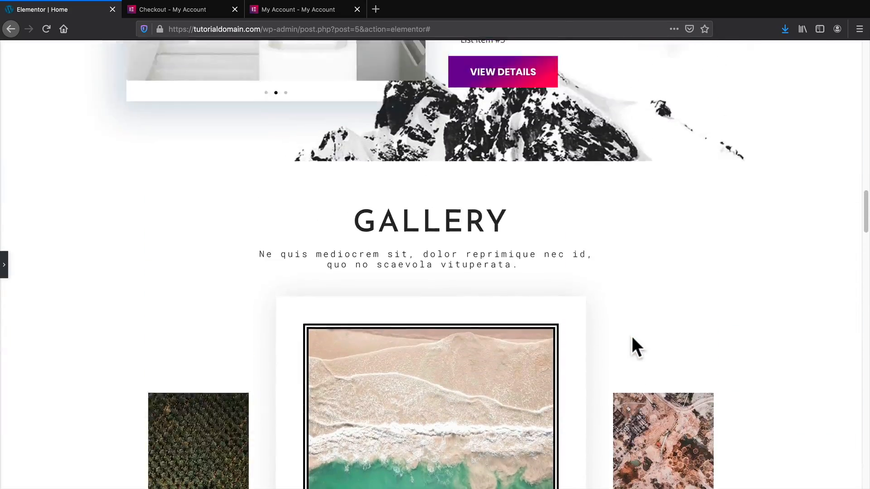
scroll(632, 337, down, 14)
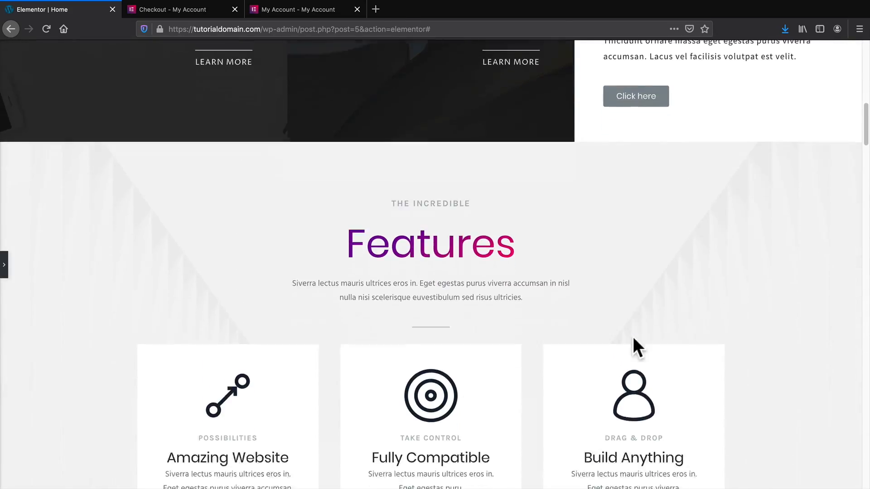
scroll(632, 337, down, 14)
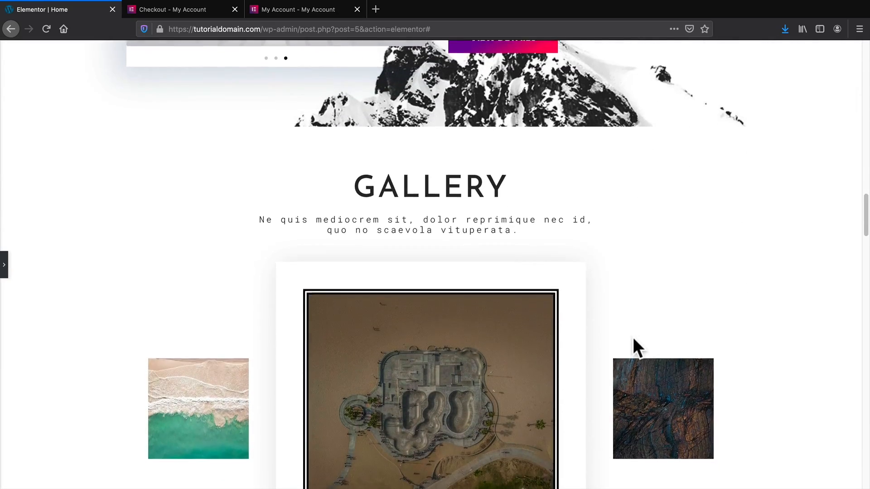
scroll(633, 337, down, 2)
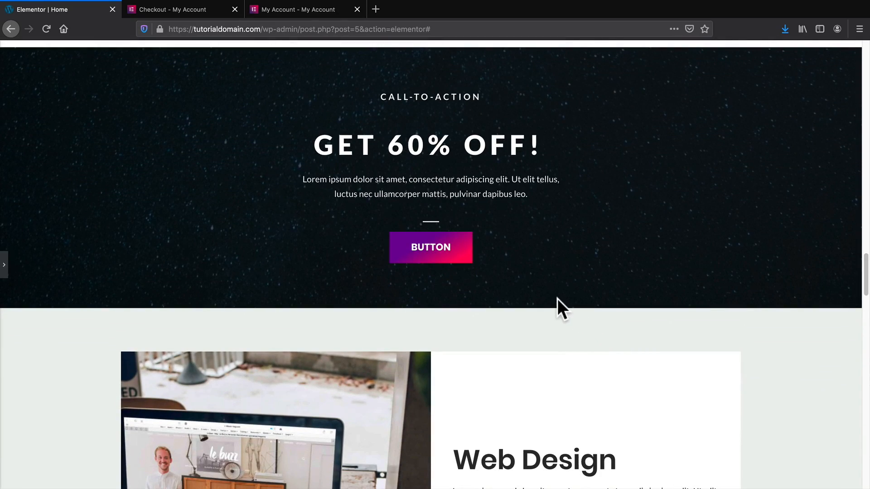
scroll(554, 298, down, 1)
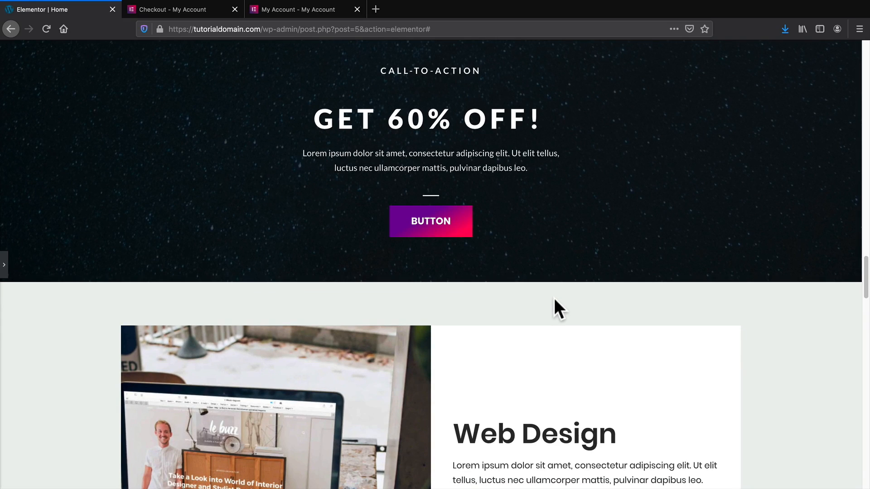
click(4, 265)
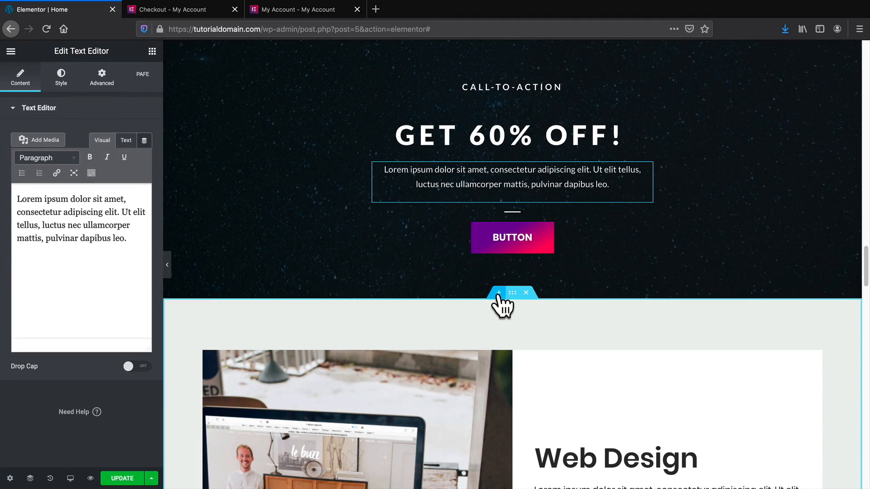
Add a section below the call-to-action and browse Envato Elements' Testimonial Slider blocks.
click(498, 294)
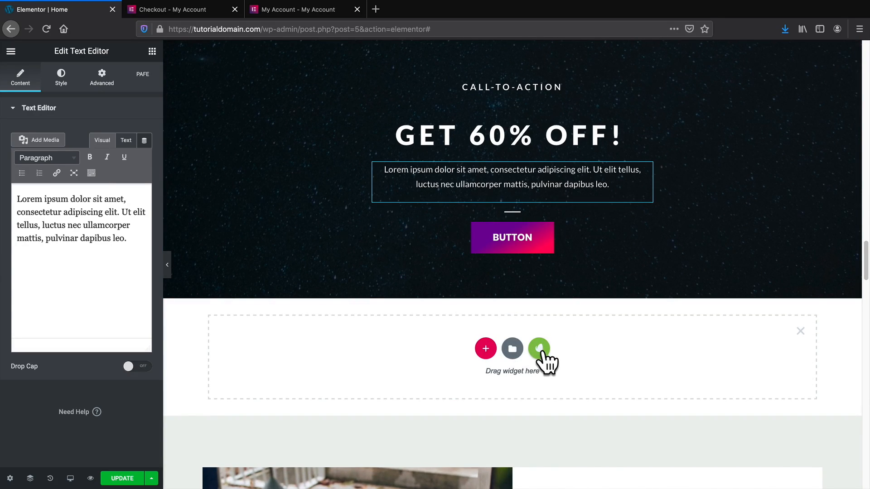
click(540, 350)
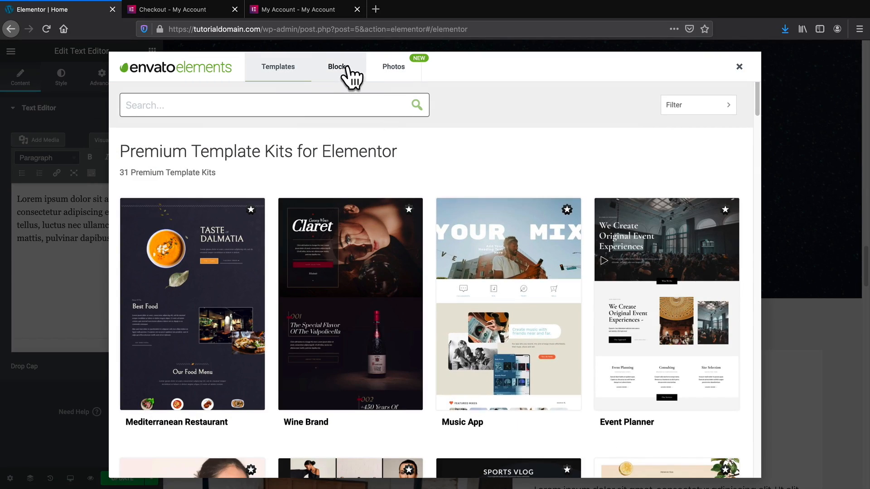
click(347, 77)
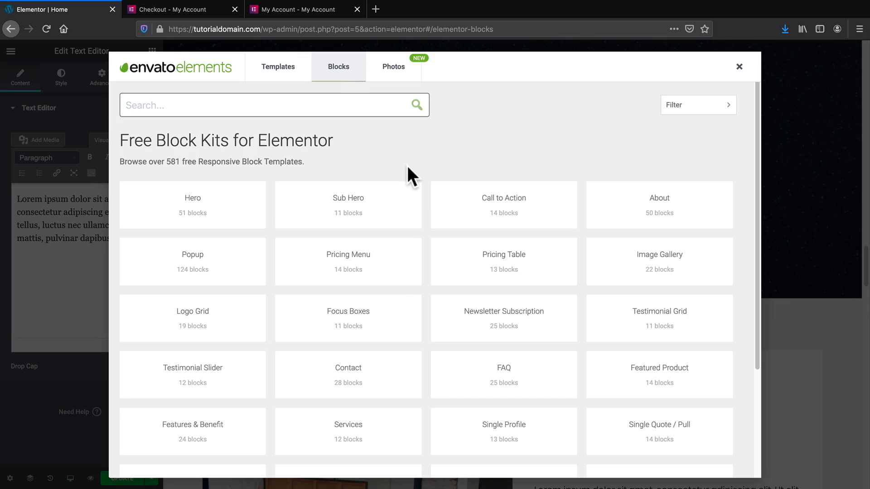
click(204, 372)
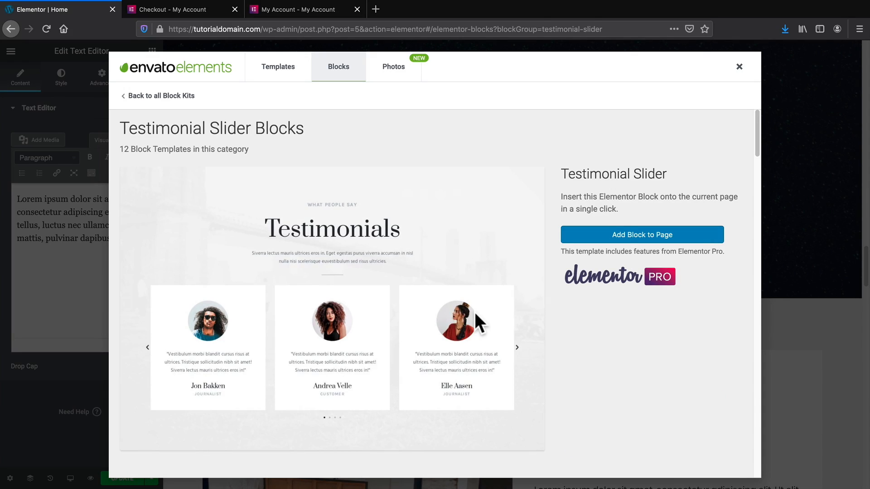
scroll(494, 311, down, 8)
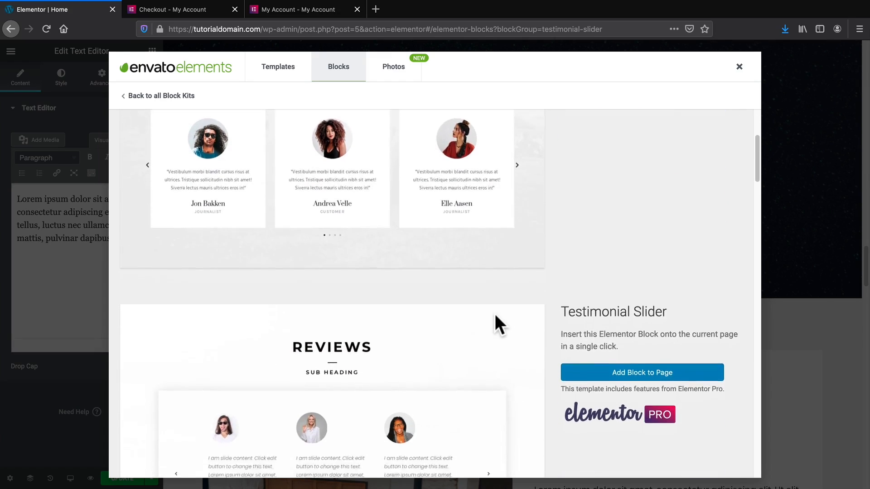
scroll(496, 316, down, 9)
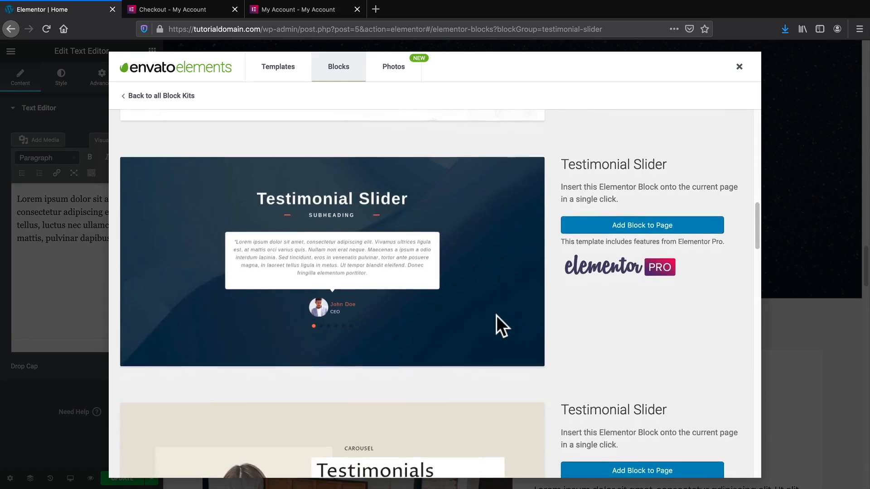
scroll(496, 315, down, 10)
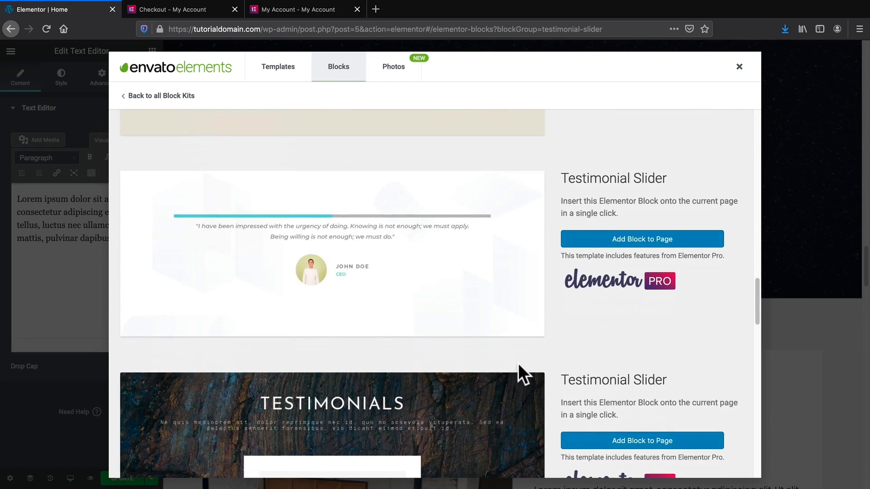
scroll(521, 363, up, 10)
scroll(525, 362, up, 15)
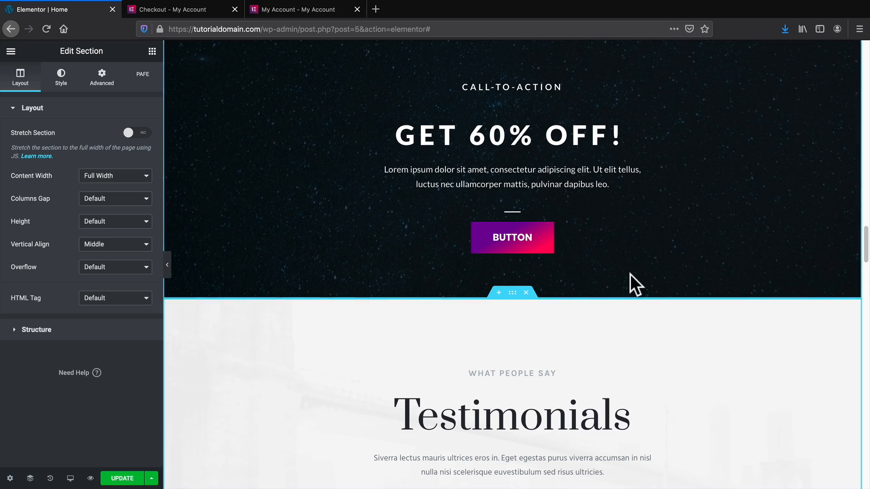
scroll(630, 274, down, 5)
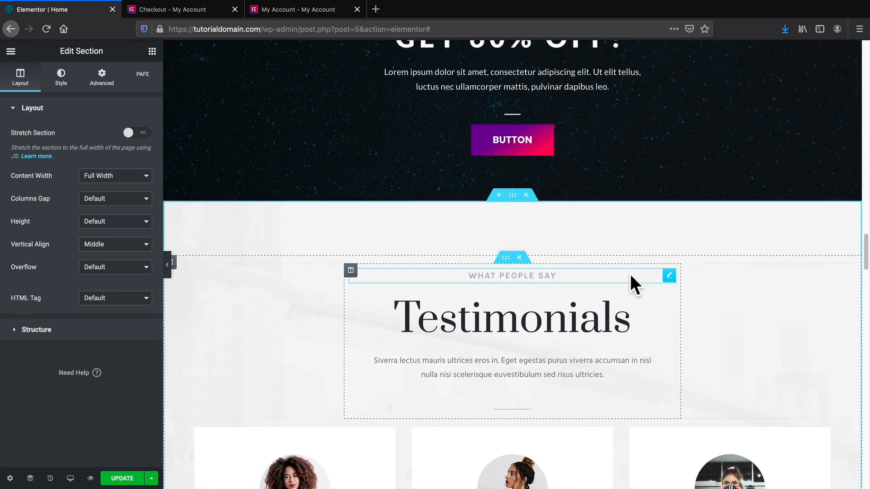
scroll(630, 274, down, 1)
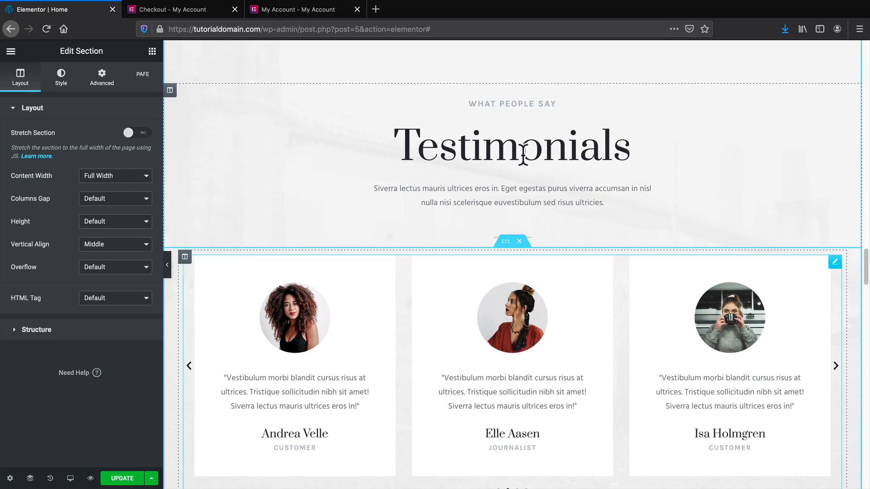
scroll(530, 163, up, 1)
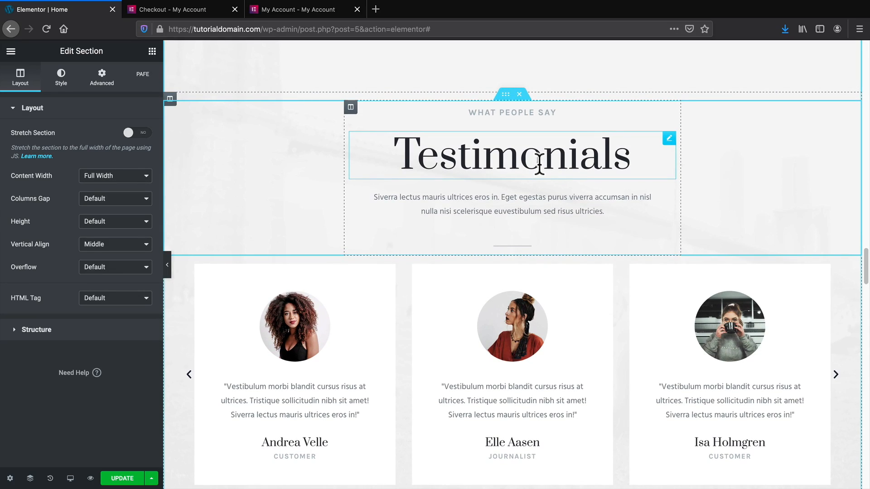
double_click(538, 163)
click(61, 77)
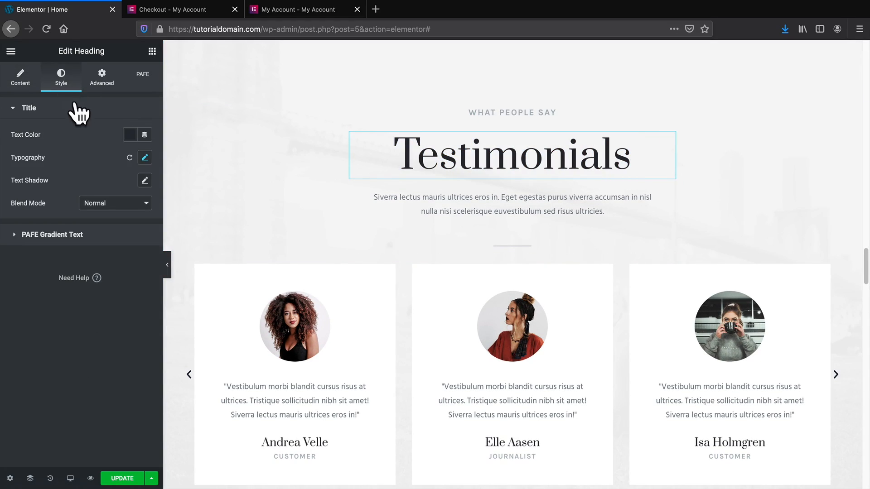
click(145, 158)
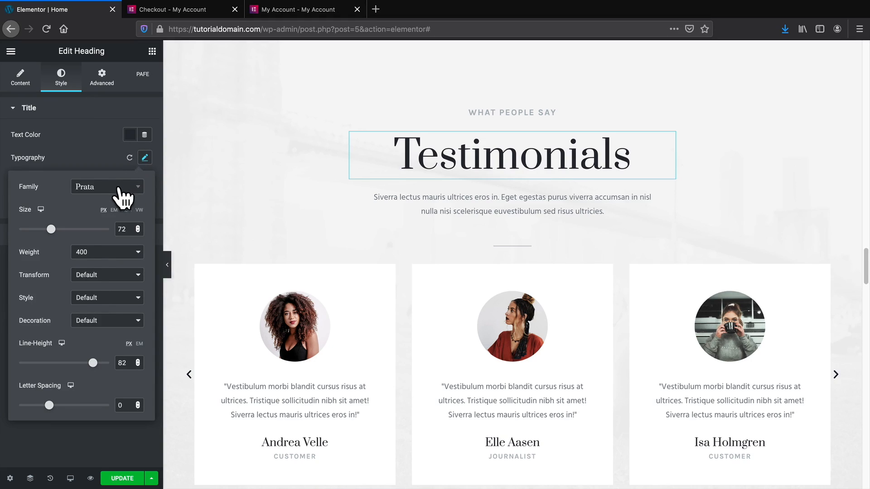
click(122, 188)
text(poppin)
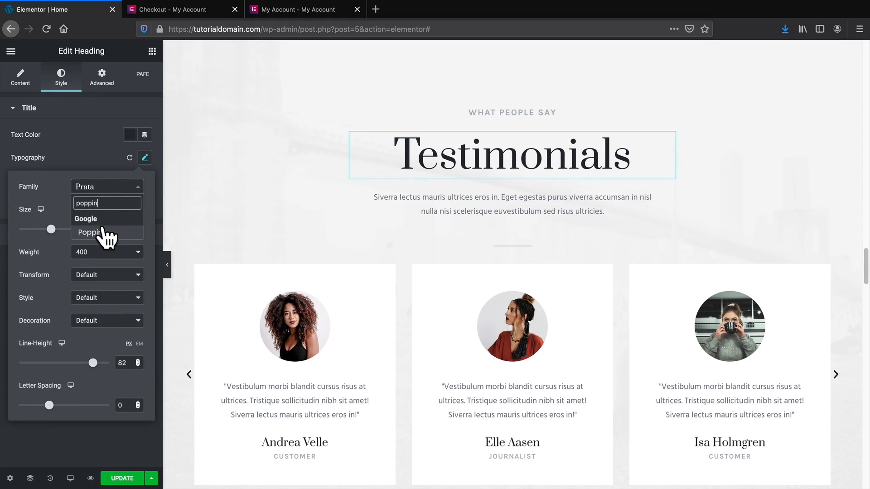
click(102, 231)
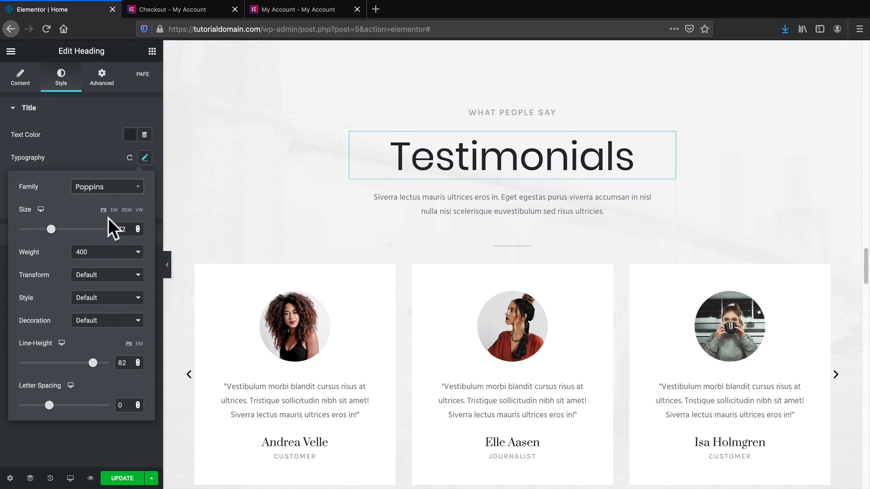
click(122, 435)
scroll(383, 277, down, 1)
scroll(598, 256, up, 1)
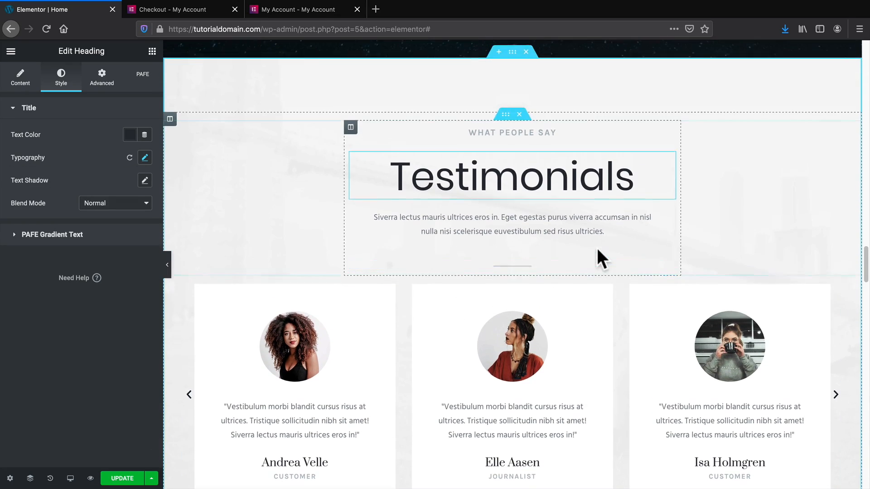
scroll(218, 286, down, 1)
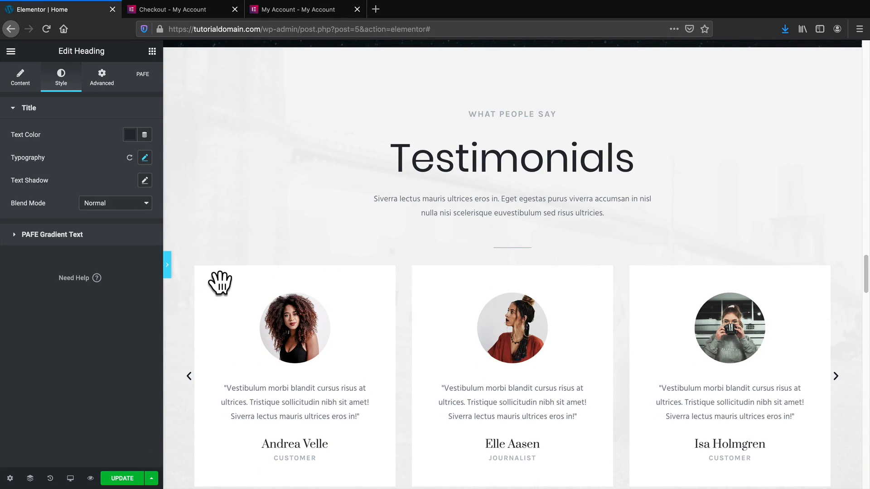
click(167, 265)
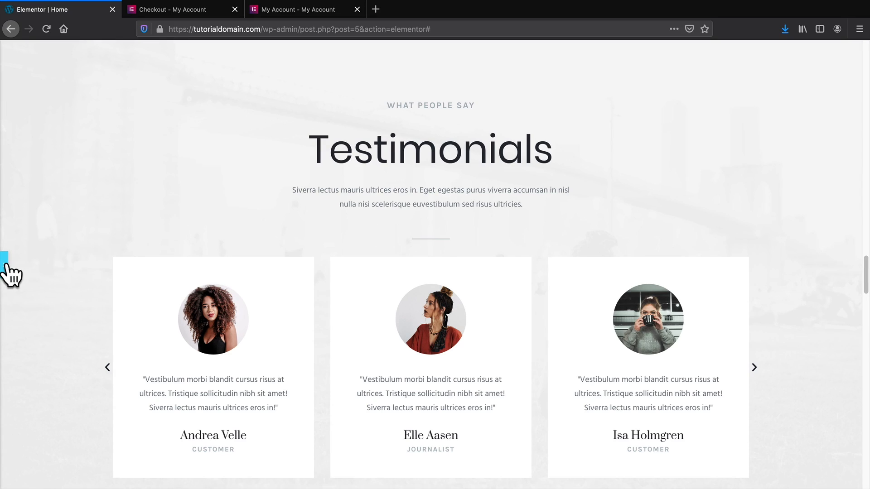
scroll(8, 274, up, 1)
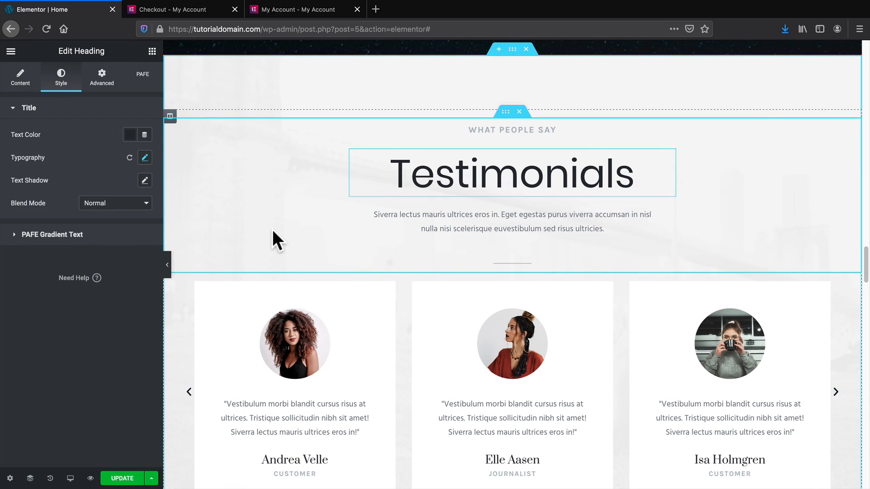
click(512, 49)
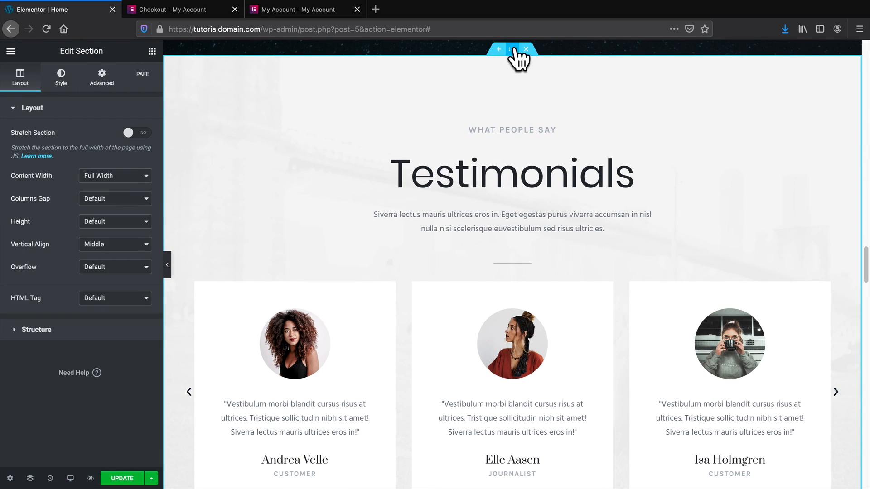
Set white-backround.jpg from the Media Library as the Testimonials section's background image.
click(63, 83)
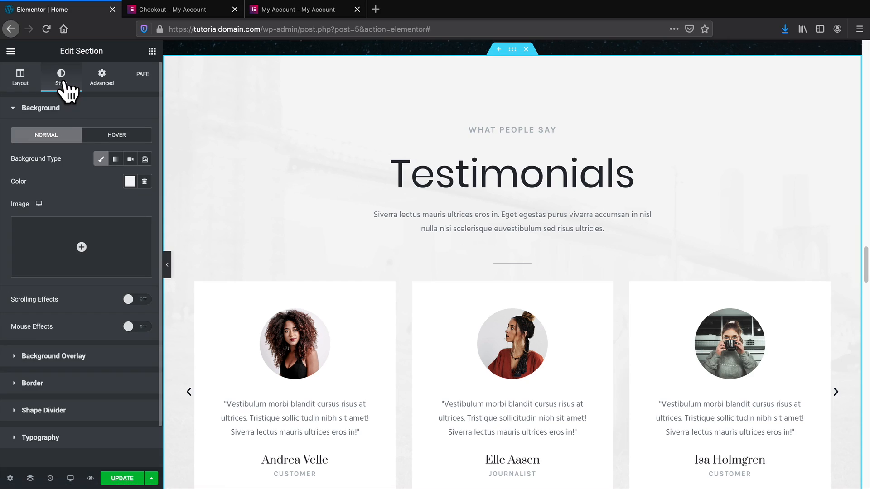
click(82, 247)
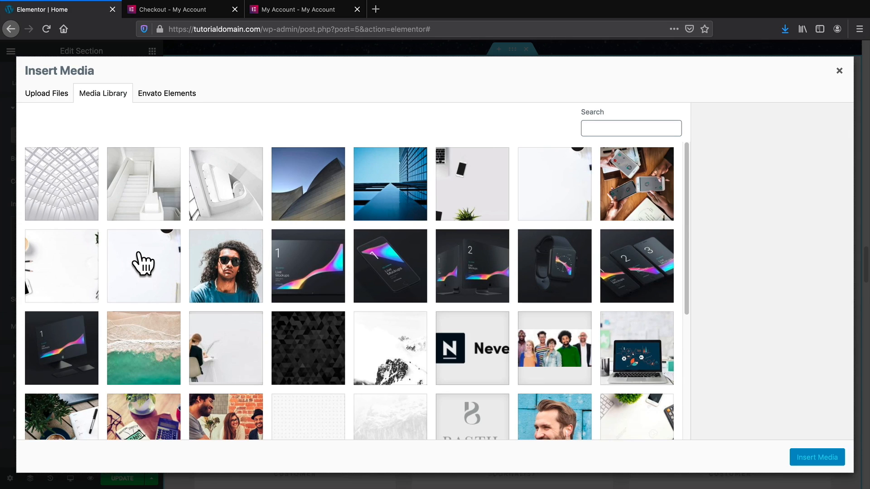
click(563, 190)
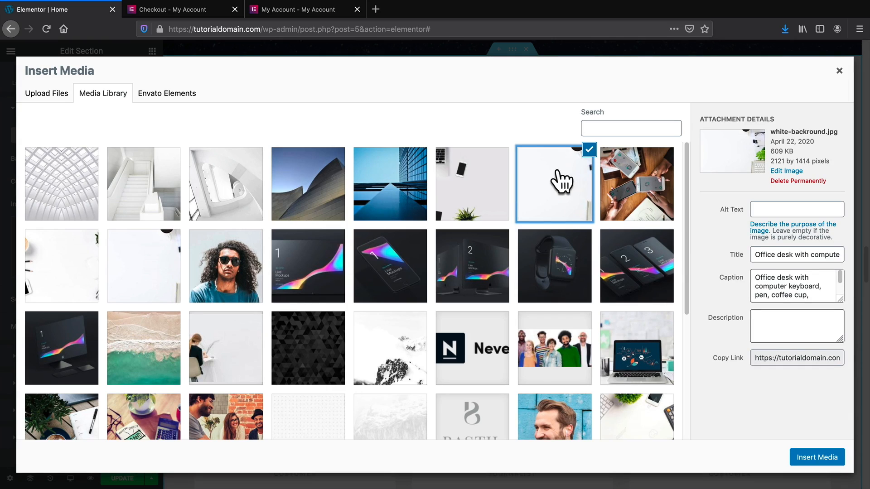
click(819, 459)
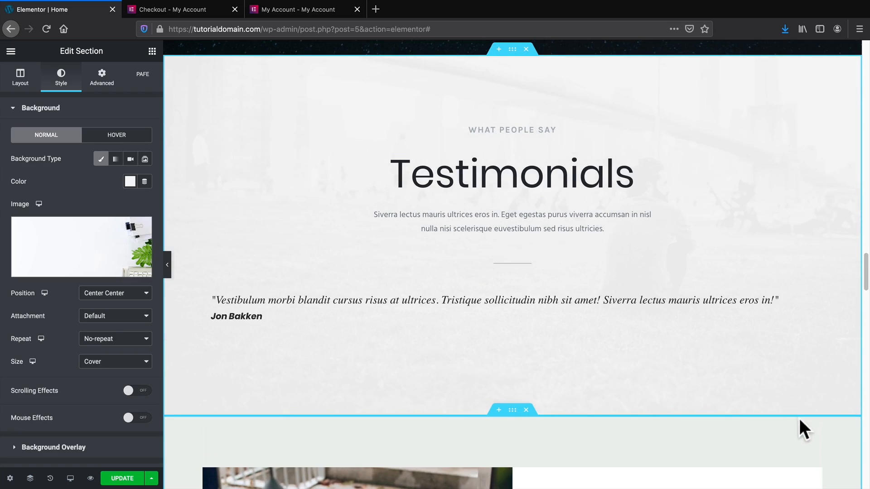
scroll(787, 398, down, 3)
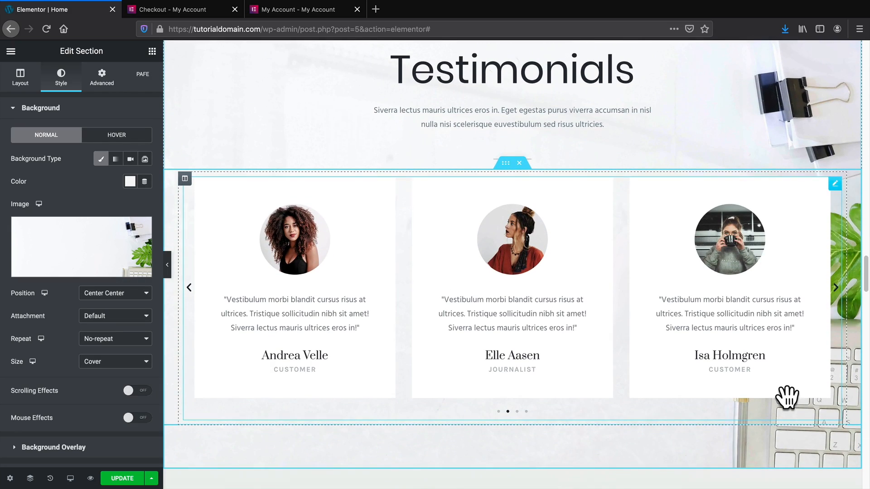
Copy the Features heading and paste its style onto the Testimonials heading.
scroll(787, 395, up, 1)
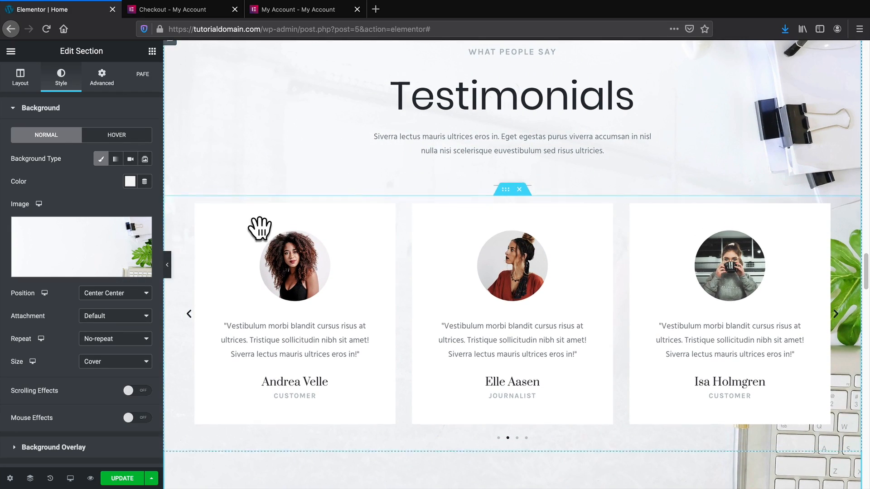
scroll(258, 229, up, 1)
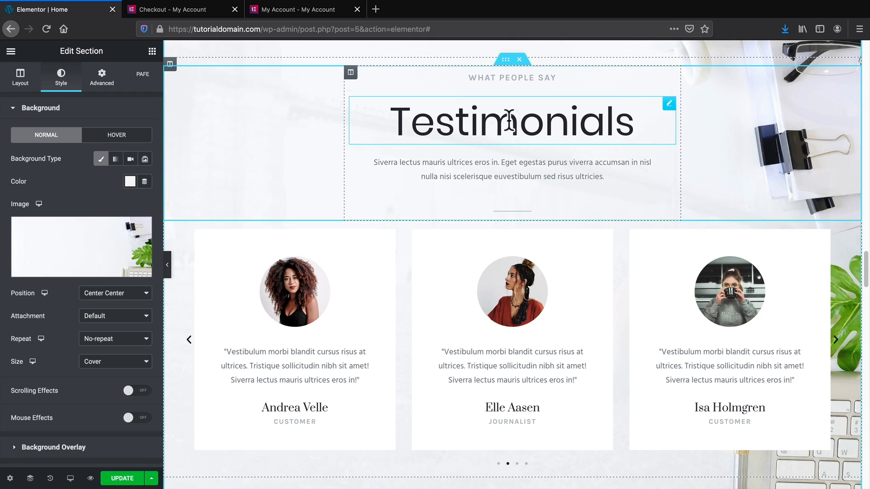
click(535, 147)
scroll(494, 160, up, 1)
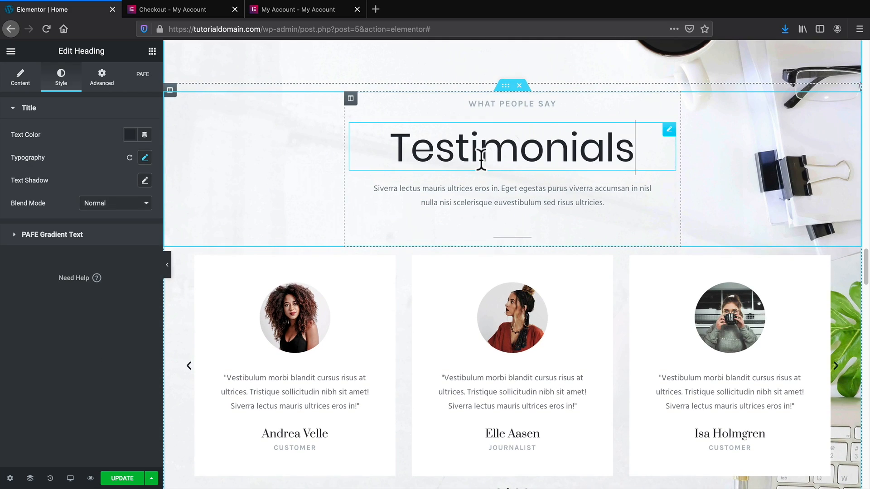
scroll(486, 165, up, 10)
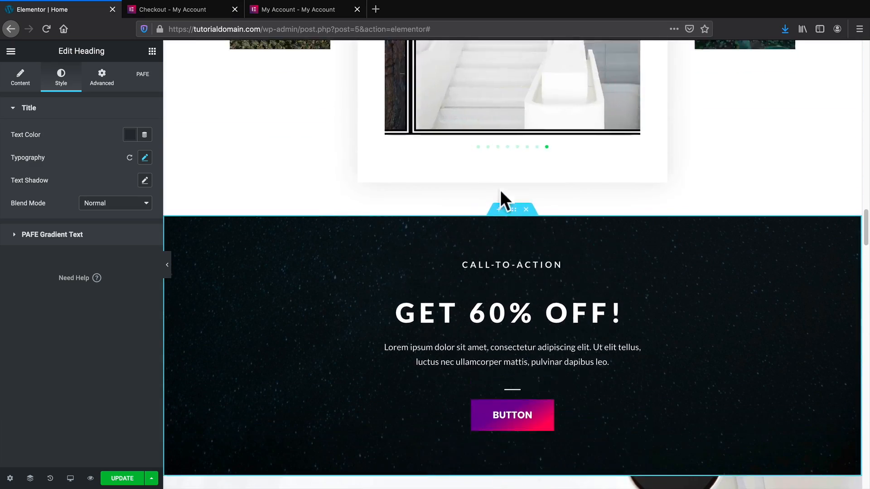
scroll(502, 201, up, 12)
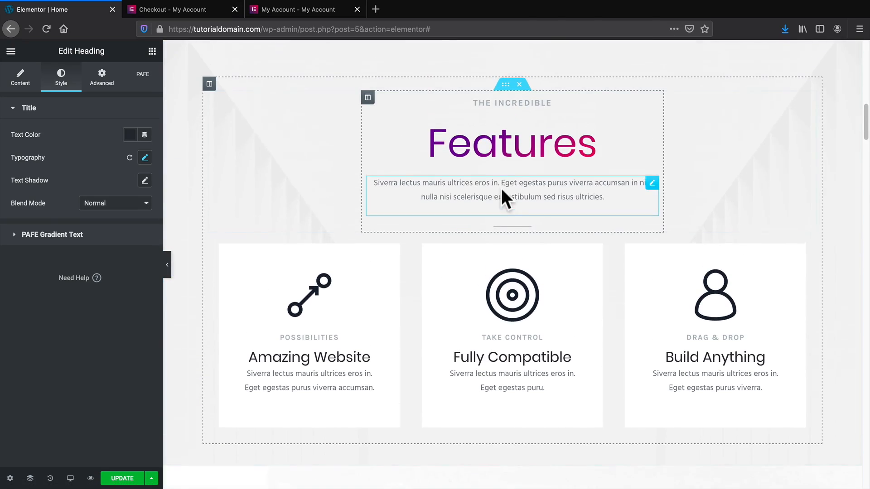
right_click(502, 149)
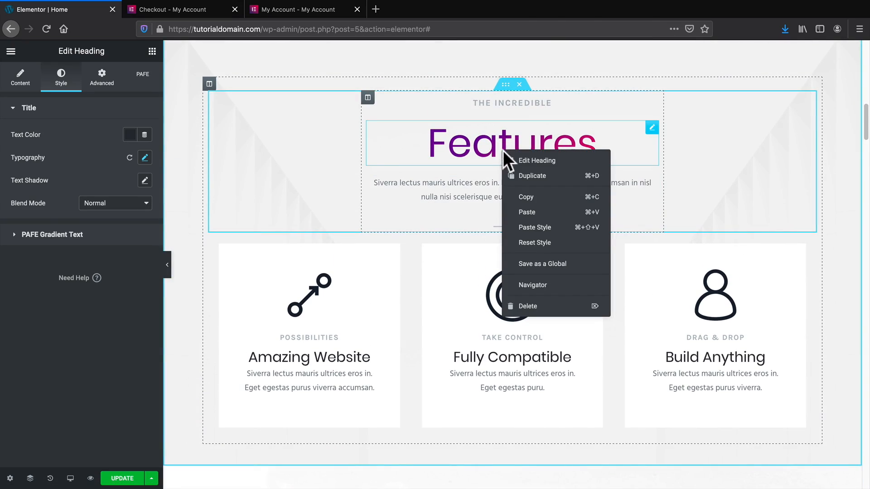
click(537, 196)
scroll(526, 199, down, 15)
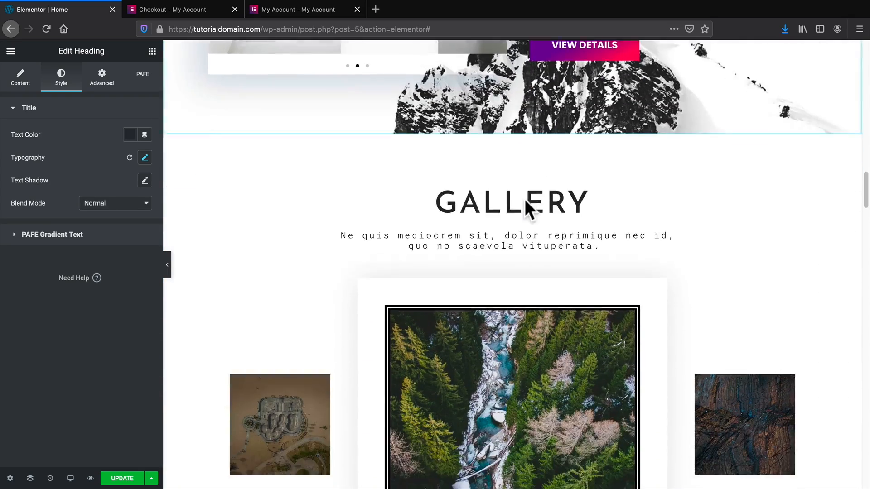
scroll(525, 199, down, 10)
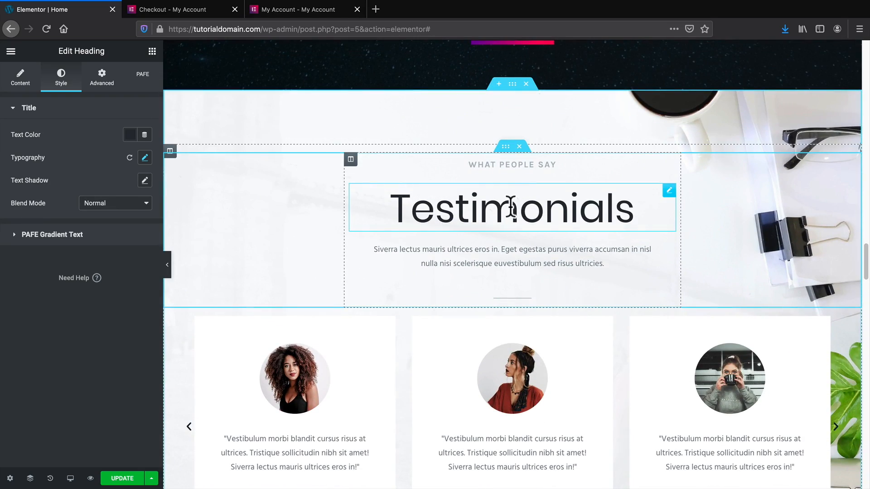
right_click(510, 204)
click(552, 282)
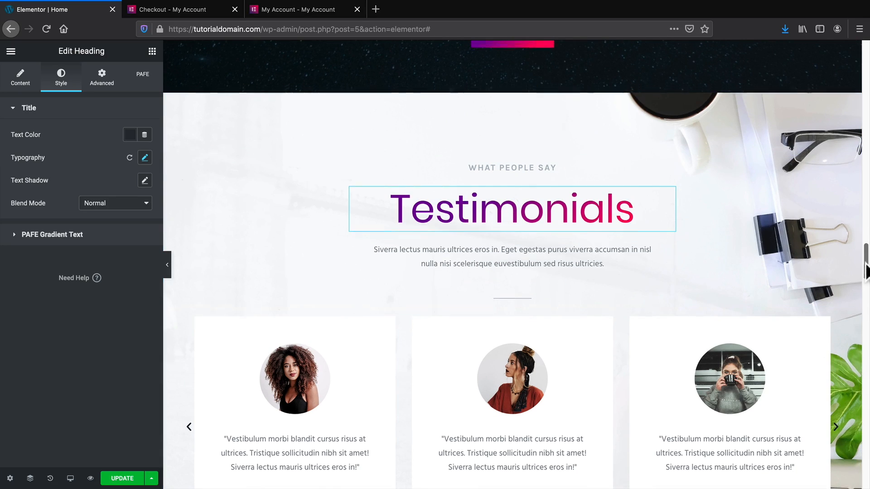
Scroll through the page to check the gradient Testimonials heading and quote cards.
drag(865, 269, 862, 187)
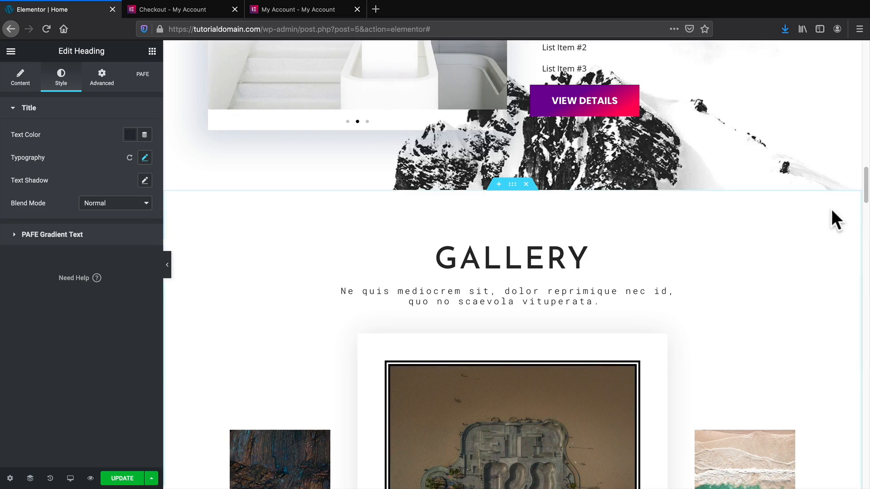
scroll(727, 276, up, 5)
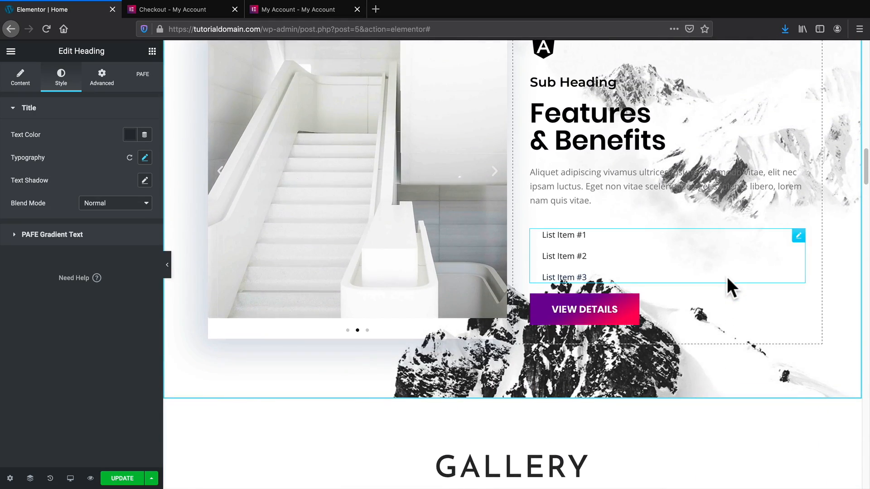
scroll(726, 276, up, 10)
scroll(666, 273, down, 8)
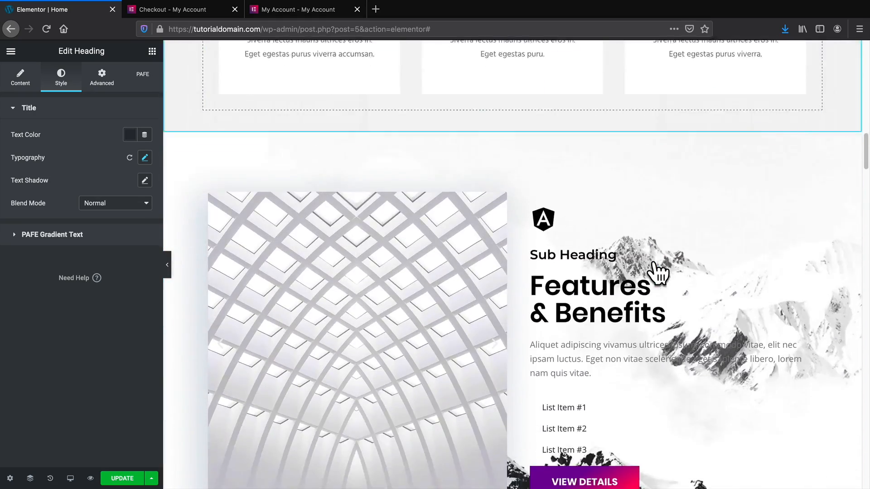
scroll(655, 267, down, 6)
scroll(643, 249, down, 2)
scroll(516, 211, up, 2)
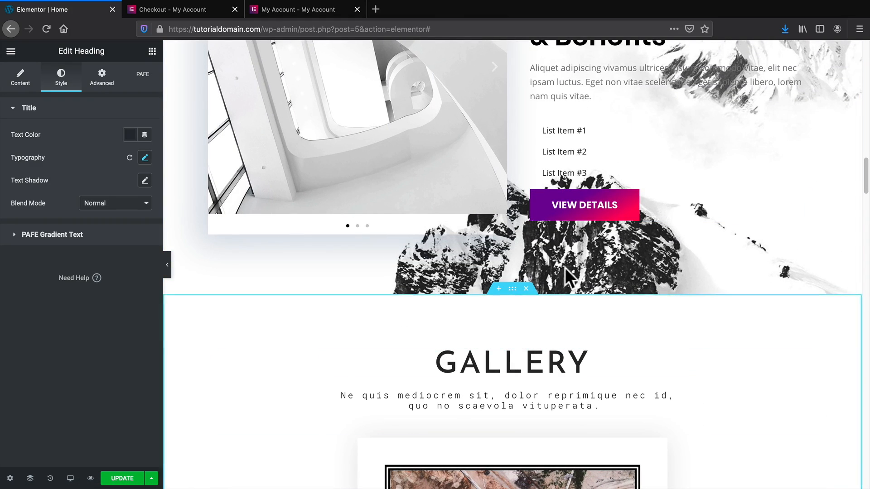
scroll(594, 311, down, 2)
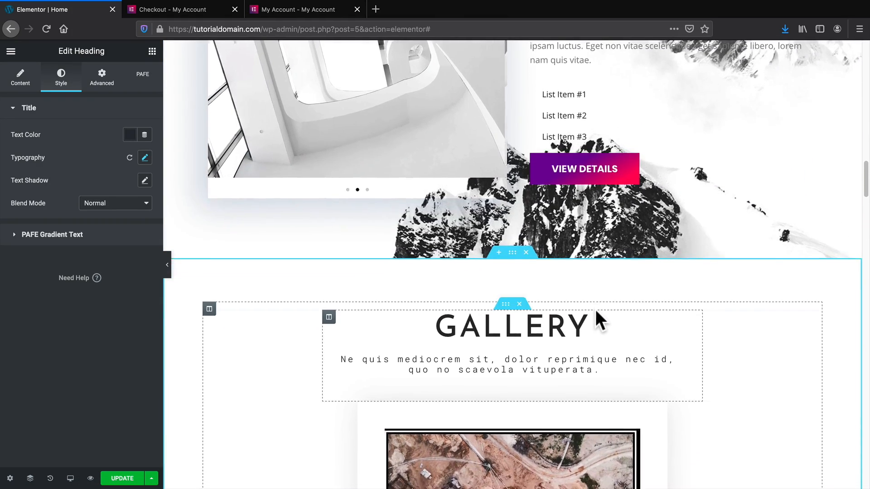
scroll(596, 309, down, 8)
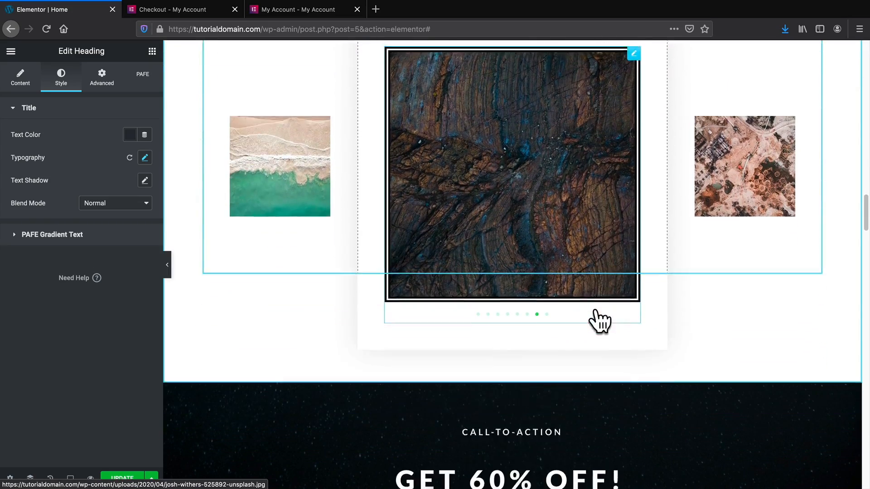
scroll(596, 312, down, 10)
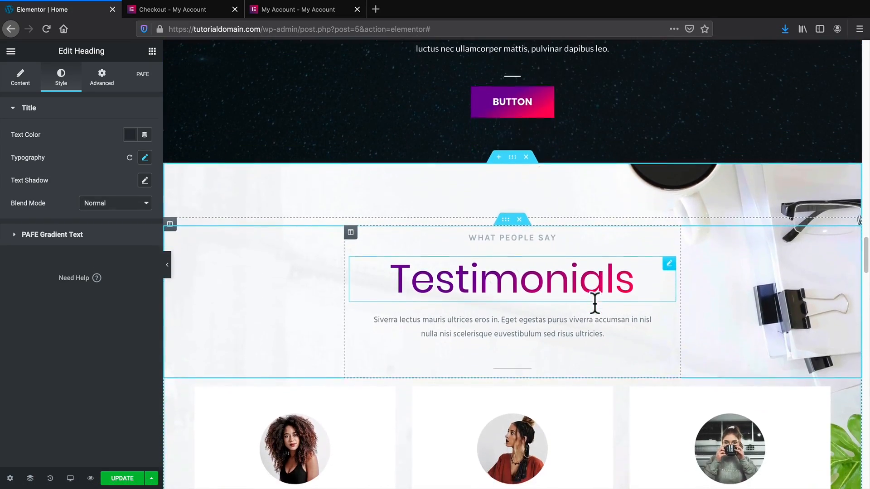
scroll(594, 302, down, 3)
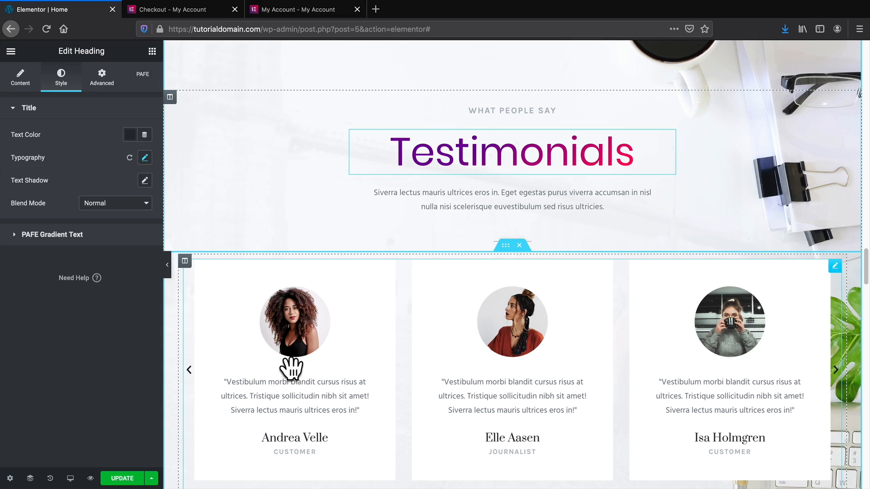
Select the testimonial carousel and inspect the first testimonial's quote, name and job title.
click(325, 341)
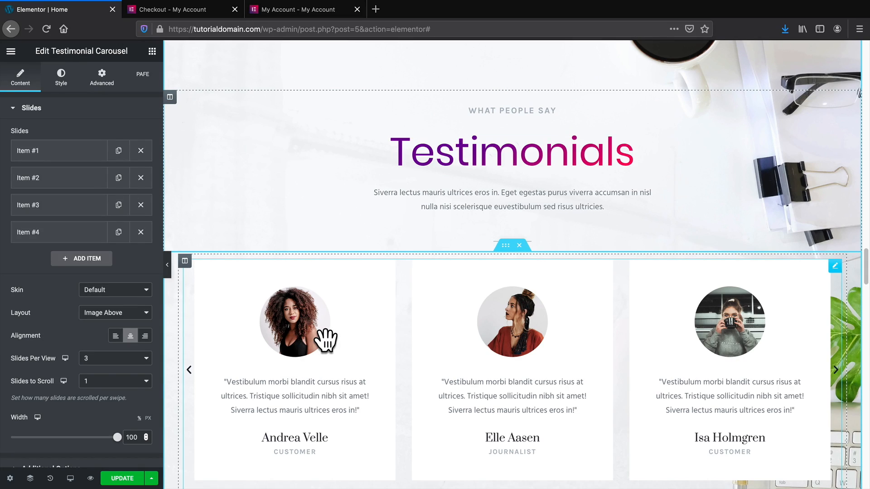
scroll(325, 340, down, 1)
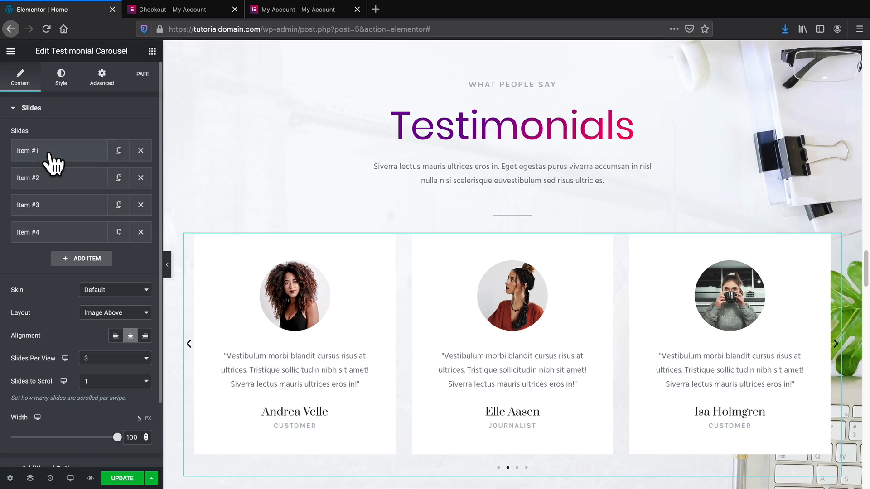
click(50, 155)
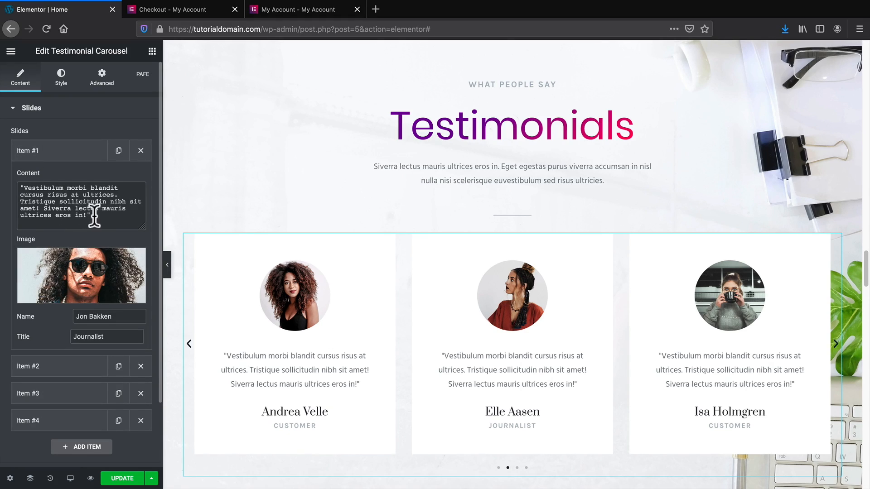
drag(92, 215, 6, 188)
drag(75, 314, 105, 310)
double_click(115, 338)
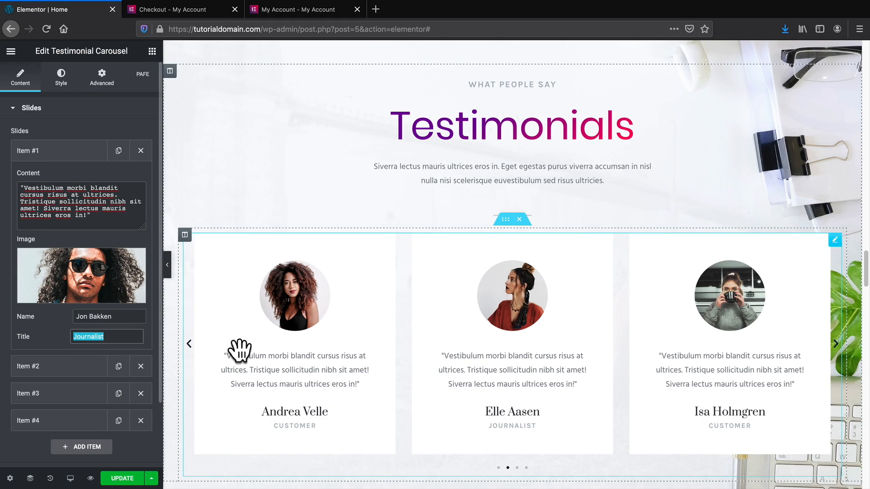
click(29, 157)
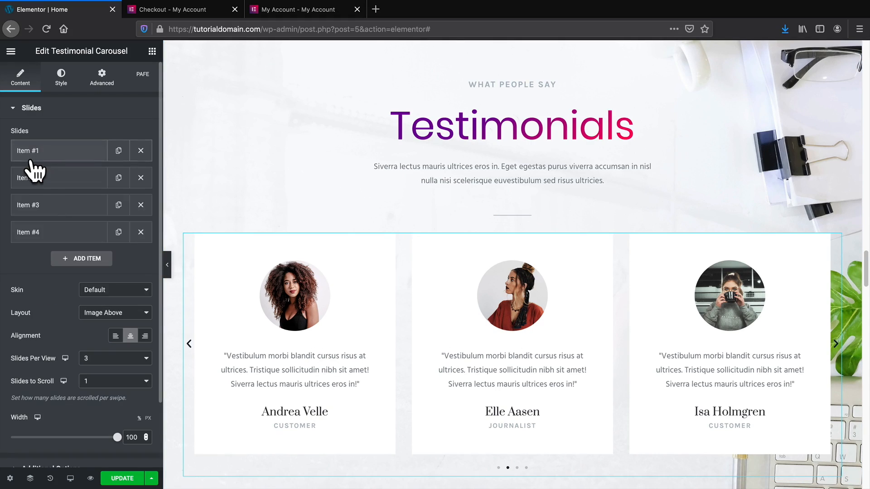
Give testimonial #2 the av4.jpg photo, a new reviewer name and the title CEO.
click(59, 181)
mouse_move(86, 315)
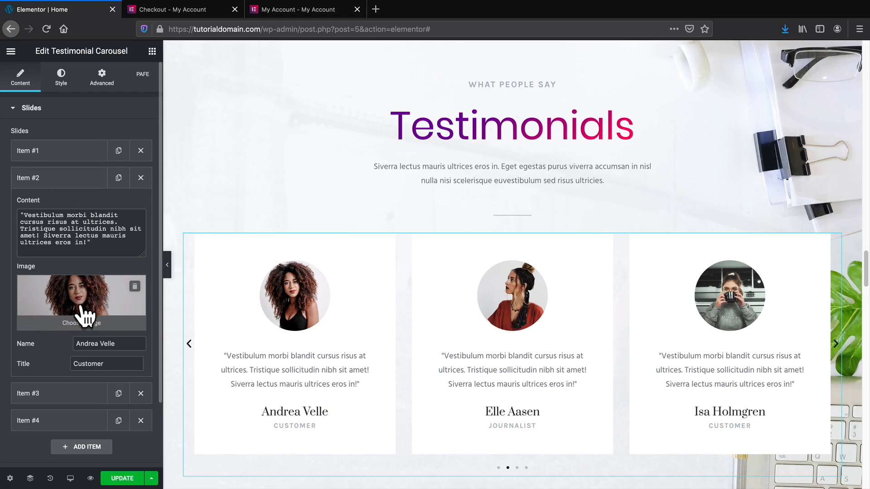
click(97, 332)
scroll(290, 299, down, 4)
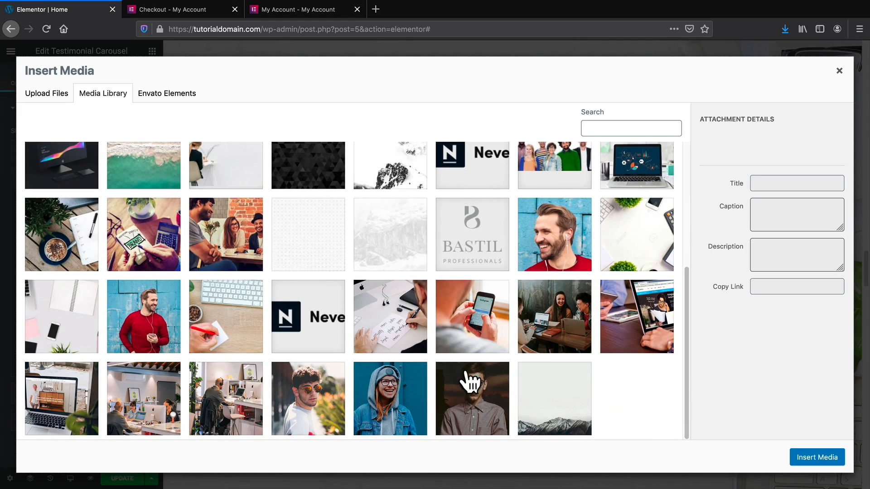
click(569, 228)
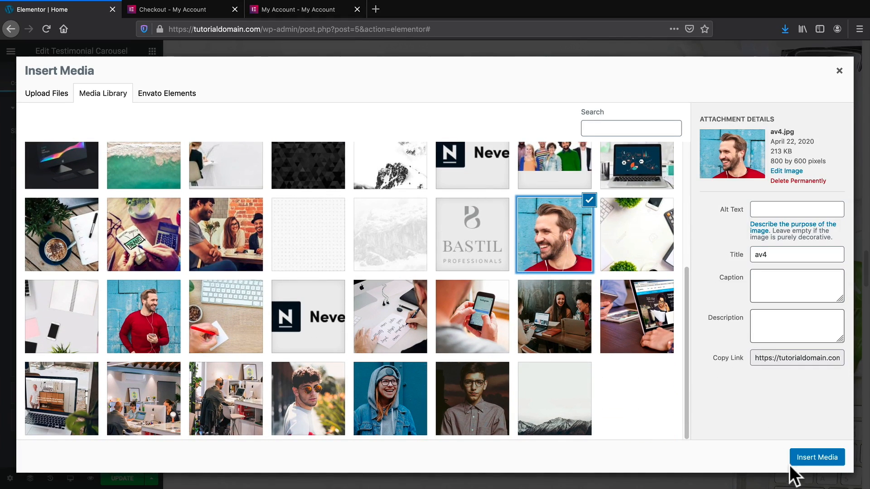
click(818, 458)
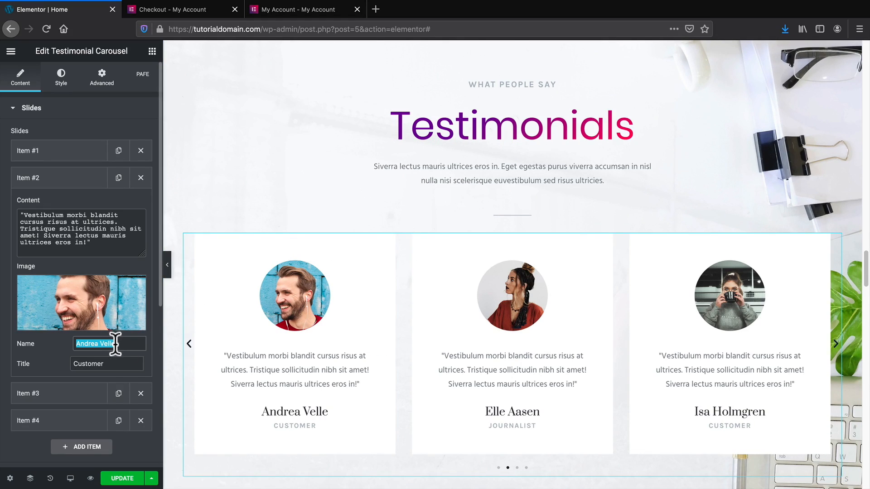
text(Darrel Wilson)
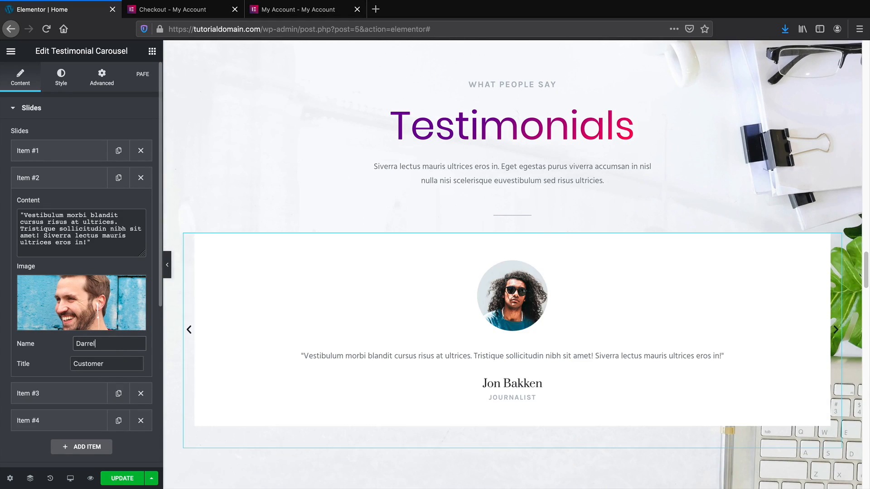
double_click(131, 362)
text(C)
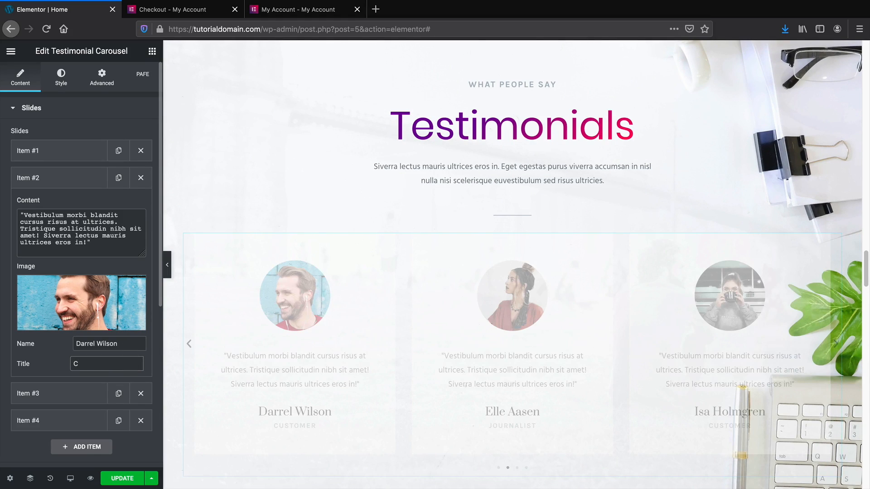
text(EO)
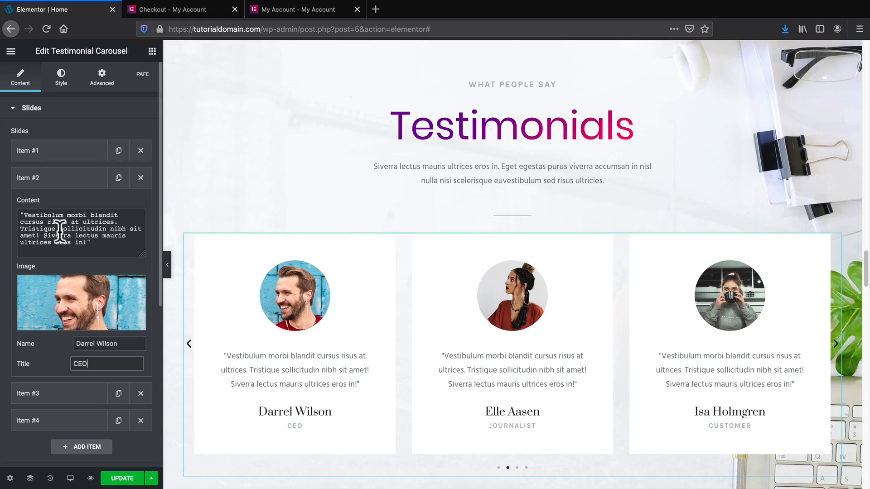
click(65, 84)
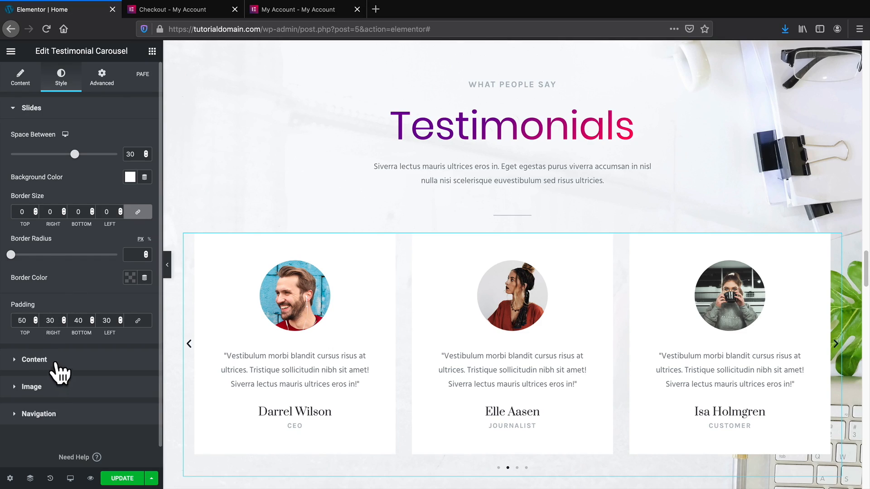
click(32, 386)
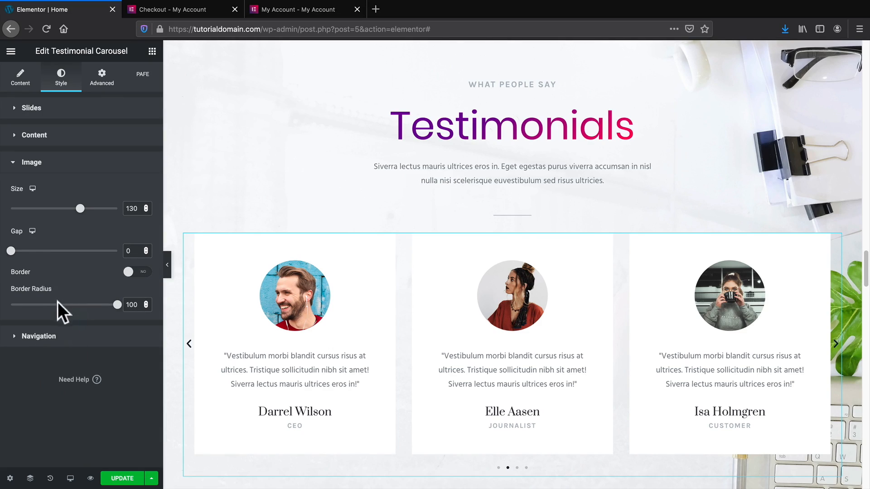
mouse_move(11, 251)
mouse_down()
mouse_move(69, 251)
mouse_move(10, 252)
mouse_up()
mouse_move(117, 304)
mouse_down()
mouse_move(15, 304)
mouse_move(125, 310)
mouse_up()
click(88, 136)
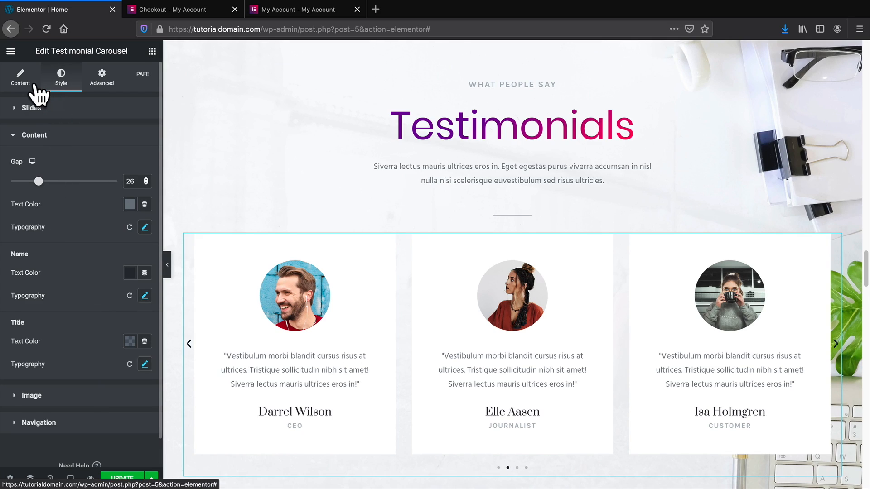
Delete the Web Design and 'We are driven by values' sections from the page.
click(21, 79)
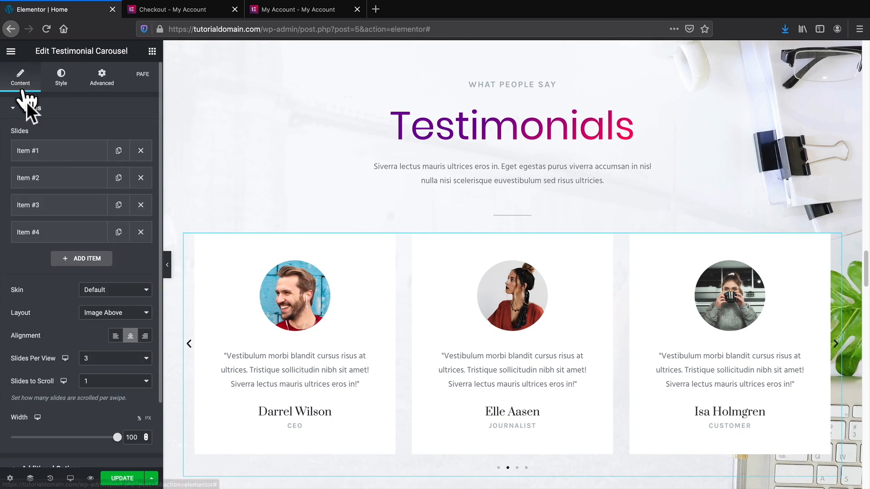
scroll(406, 319, down, 7)
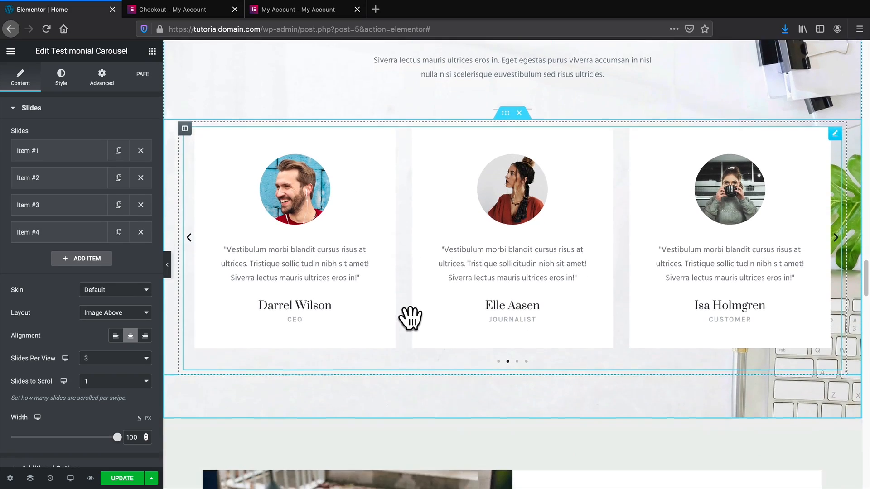
scroll(411, 317, down, 7)
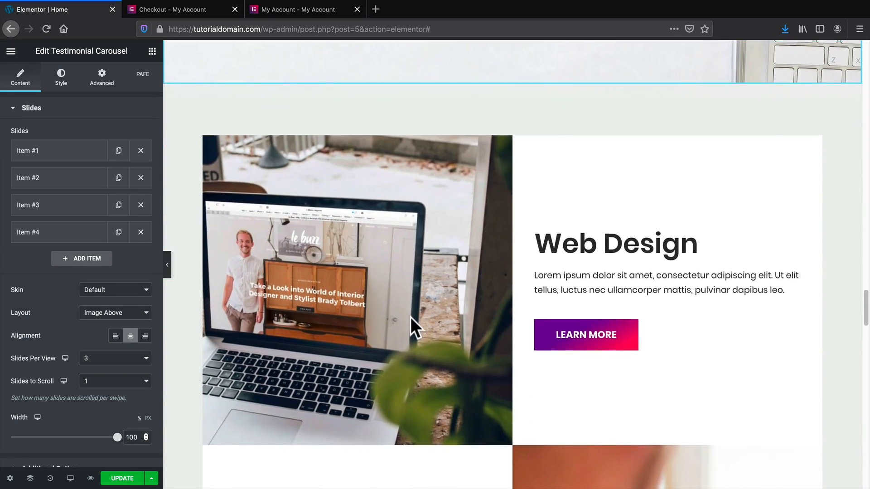
scroll(411, 317, down, 1)
scroll(411, 317, up, 9)
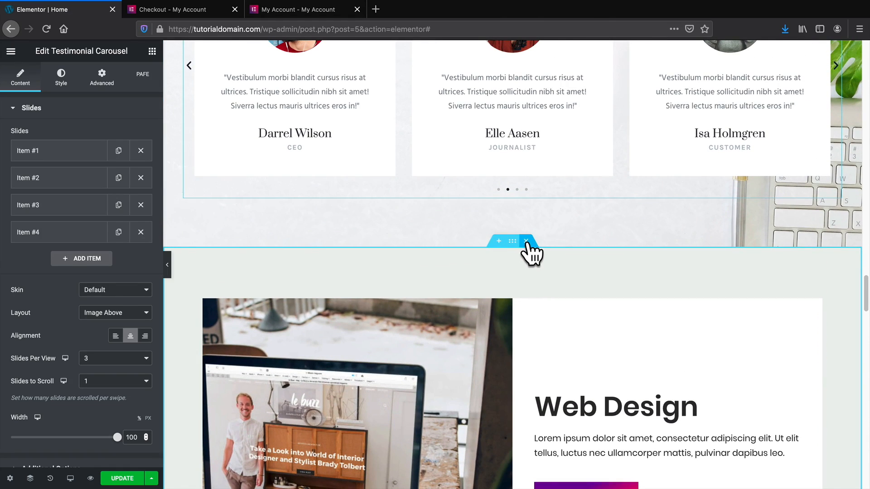
click(526, 241)
scroll(526, 285, down, 7)
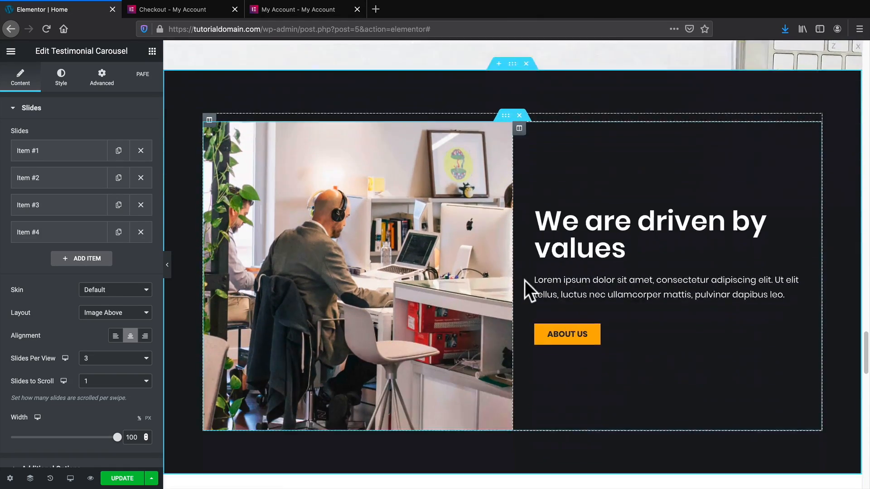
scroll(525, 286, up, 6)
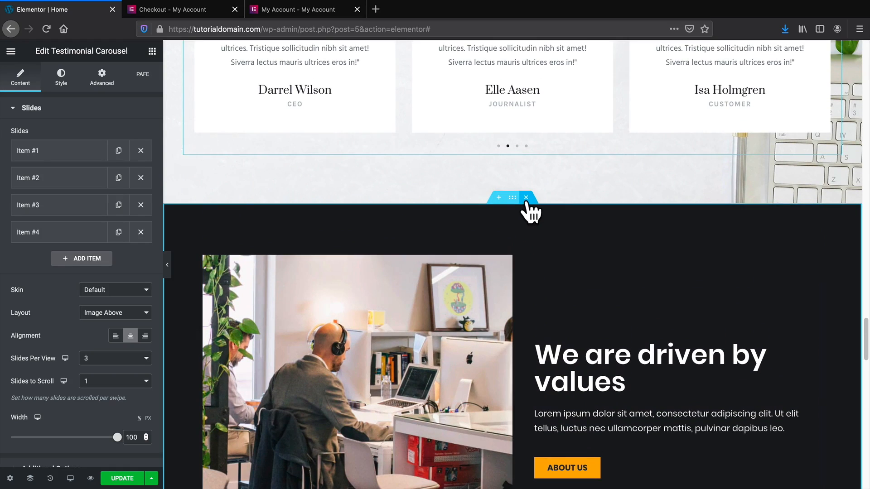
click(526, 198)
scroll(276, 312, down, 4)
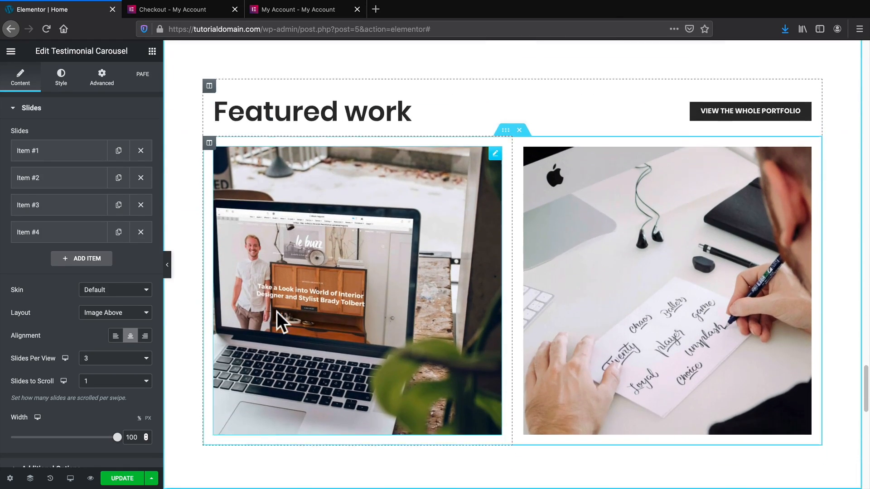
scroll(278, 317, up, 6)
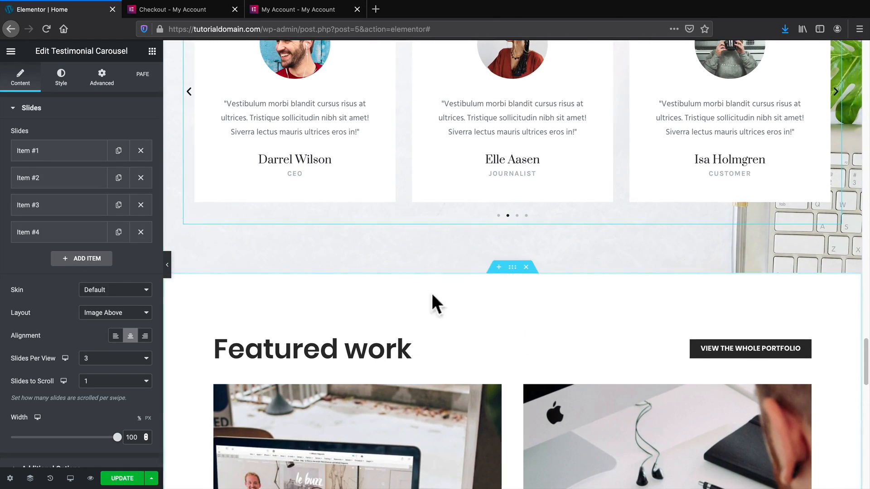
Move the Featured work section up so it sits directly above Testimonials.
drag(513, 267, 529, 223)
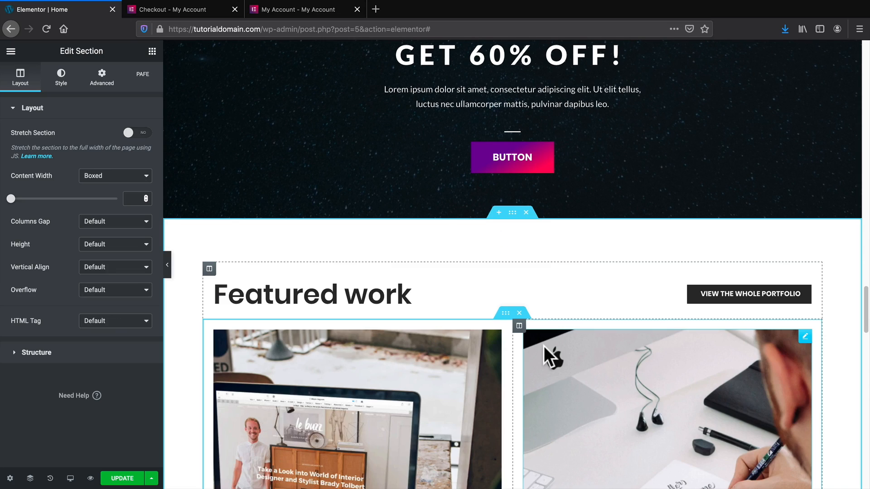
scroll(544, 346, down, 6)
scroll(543, 343, down, 12)
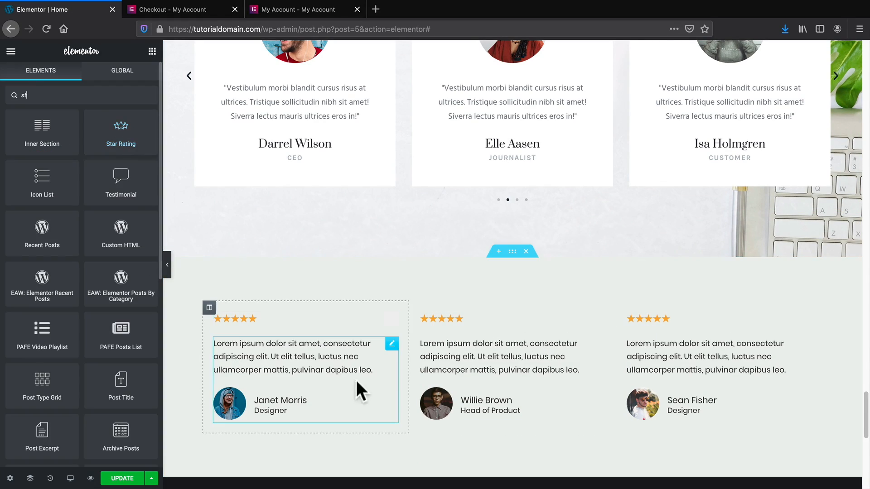
scroll(303, 368, up, 9)
scroll(305, 362, up, 1)
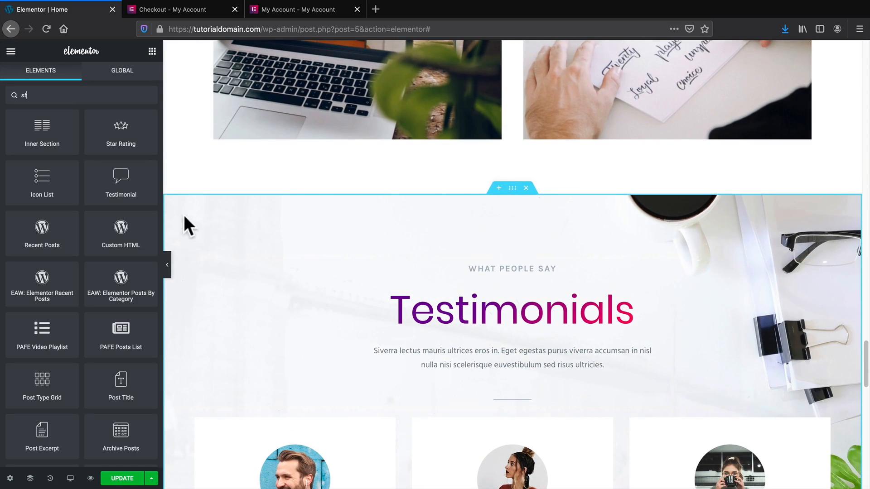
scroll(255, 291, down, 1)
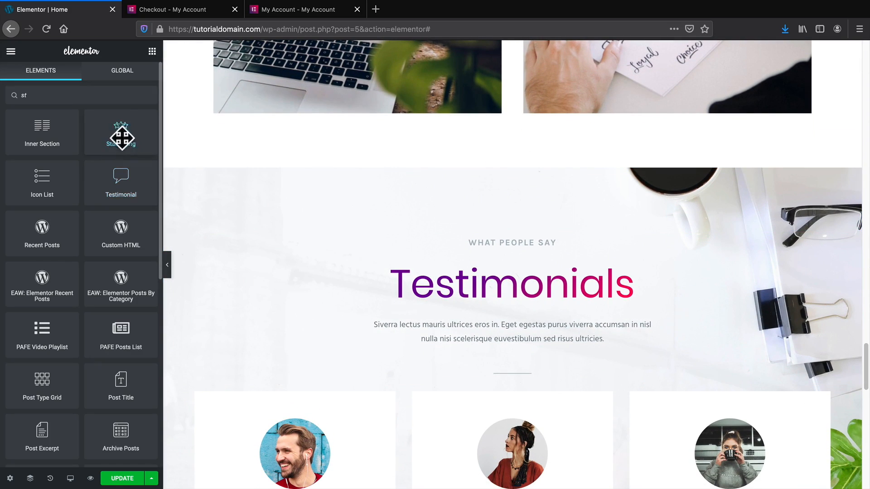
Place a Star Rating widget under the Testimonials heading and set its star size to 28.
drag(120, 136, 396, 328)
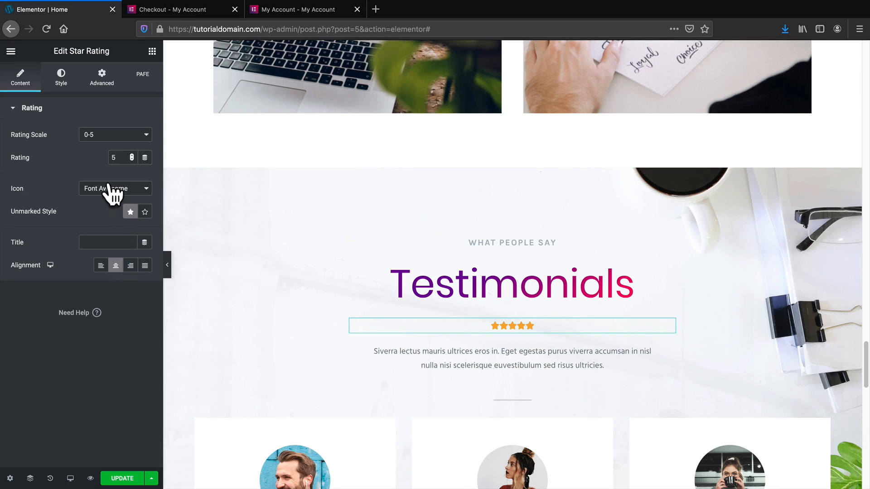
click(61, 78)
mouse_move(10, 154)
mouse_down()
mouse_move(49, 157)
mouse_move(23, 153)
mouse_up()
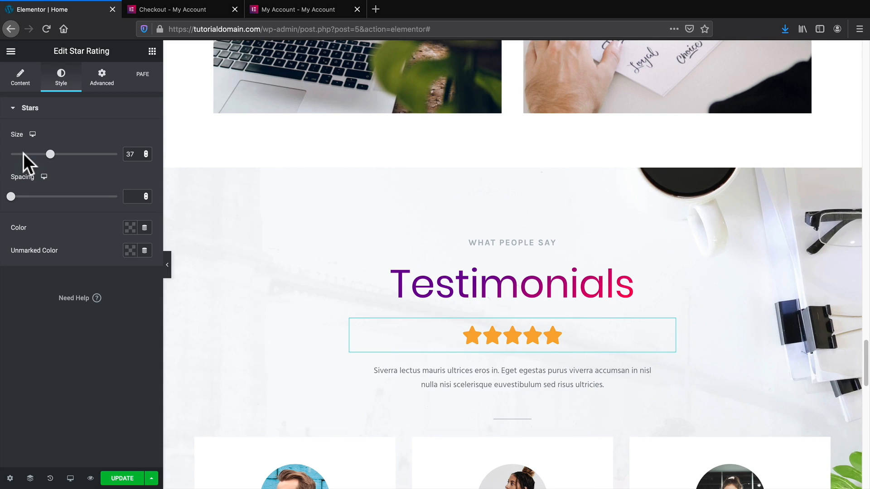
scroll(298, 322, down, 2)
scroll(307, 332, down, 10)
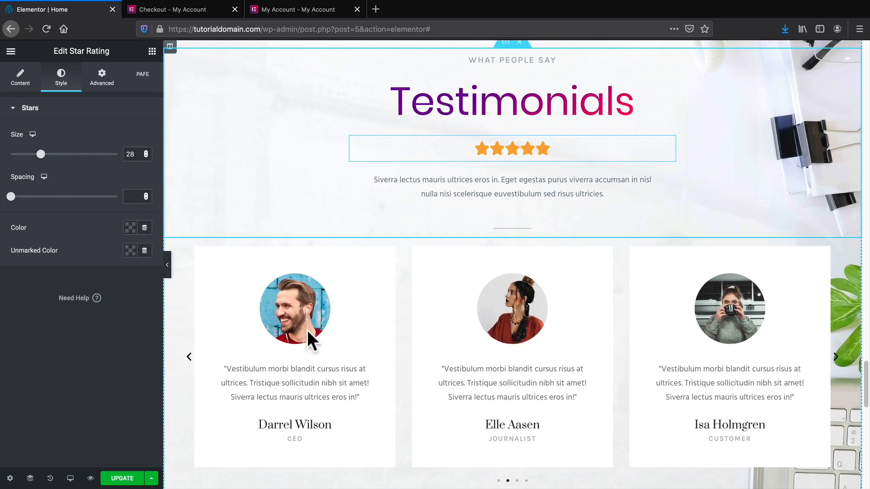
scroll(366, 309, up, 1)
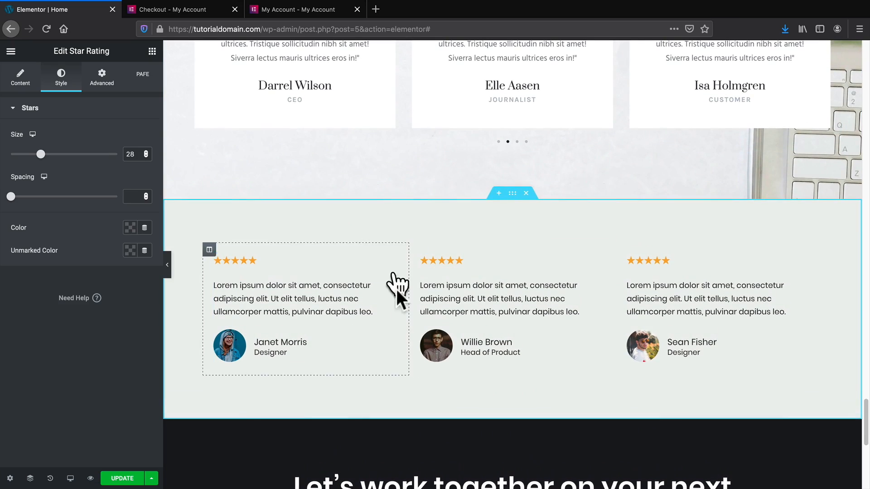
Delete the section holding the three star reviews.
click(526, 193)
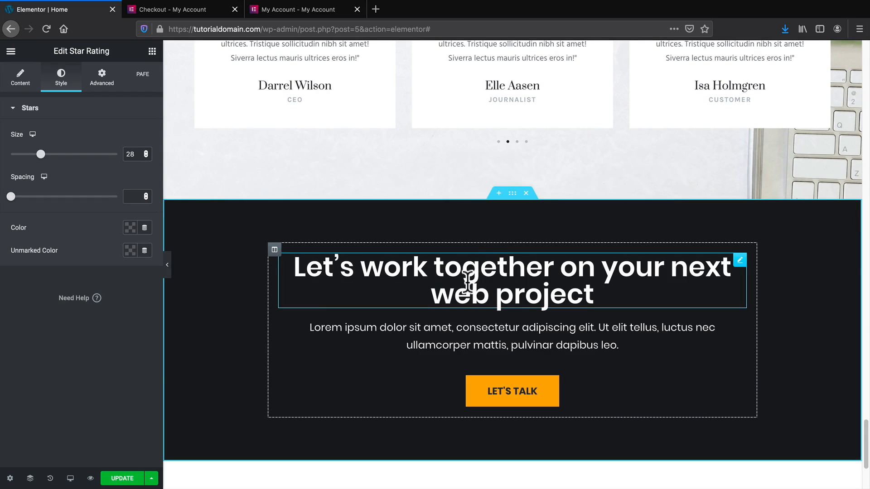
scroll(468, 281, down, 2)
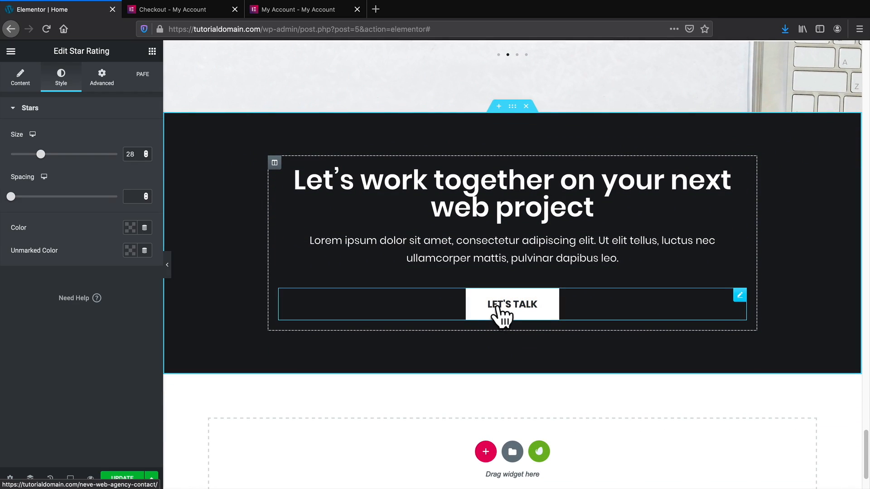
scroll(499, 319, up, 1)
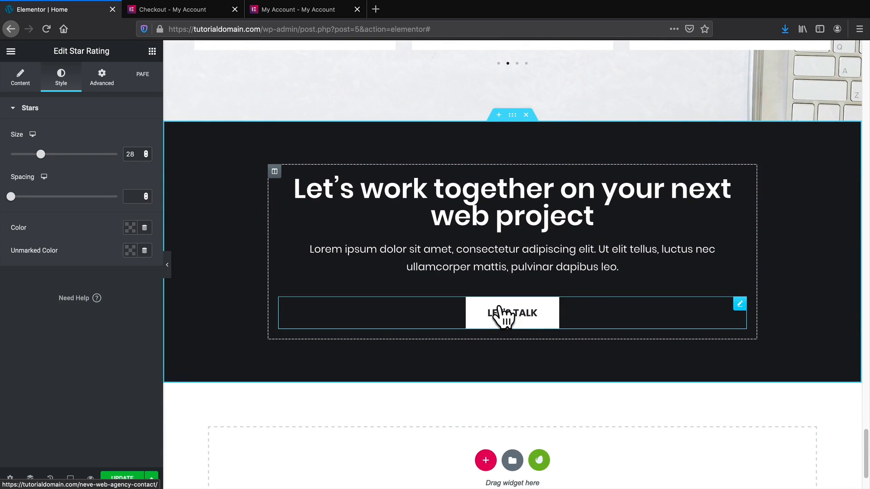
scroll(523, 321, up, 14)
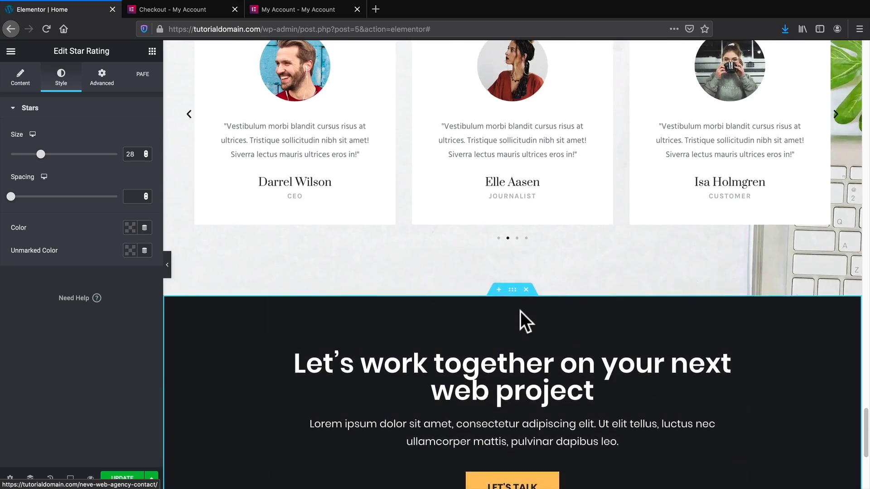
scroll(521, 311, up, 10)
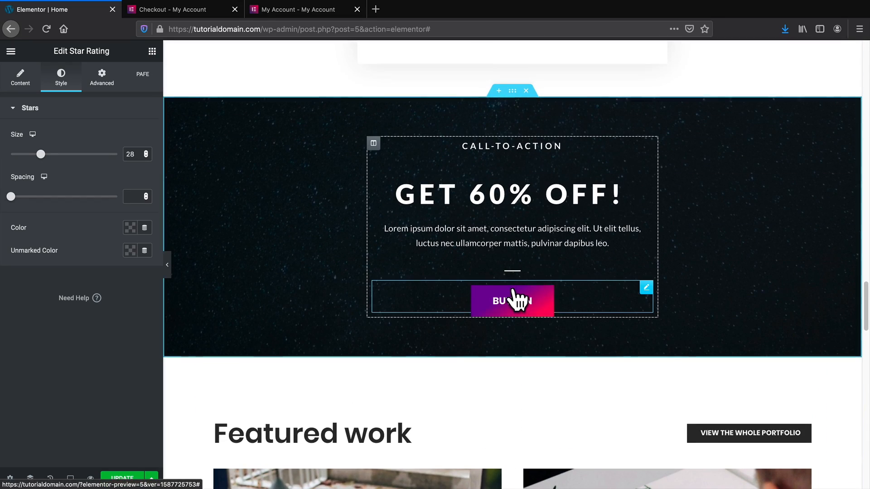
Paste the copied purple-to-pink gradient style onto the LET'S TALK button and preview the page.
right_click(514, 294)
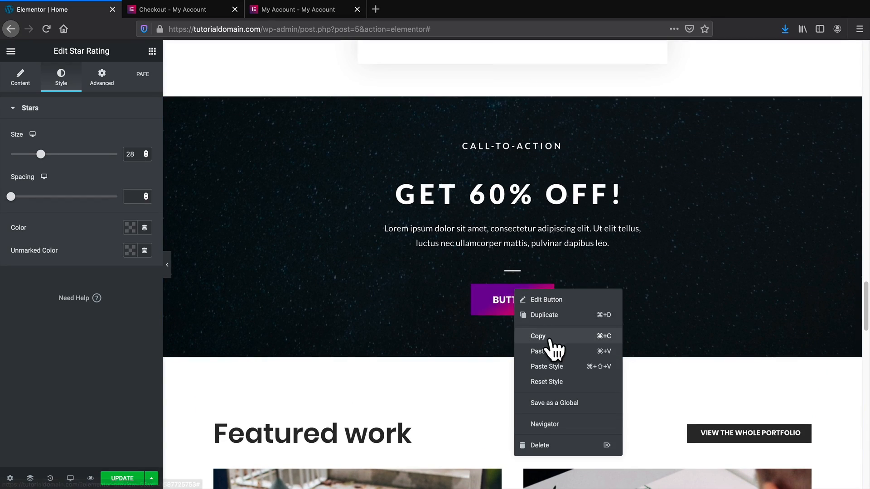
click(491, 348)
scroll(491, 339, down, 8)
scroll(493, 337, down, 10)
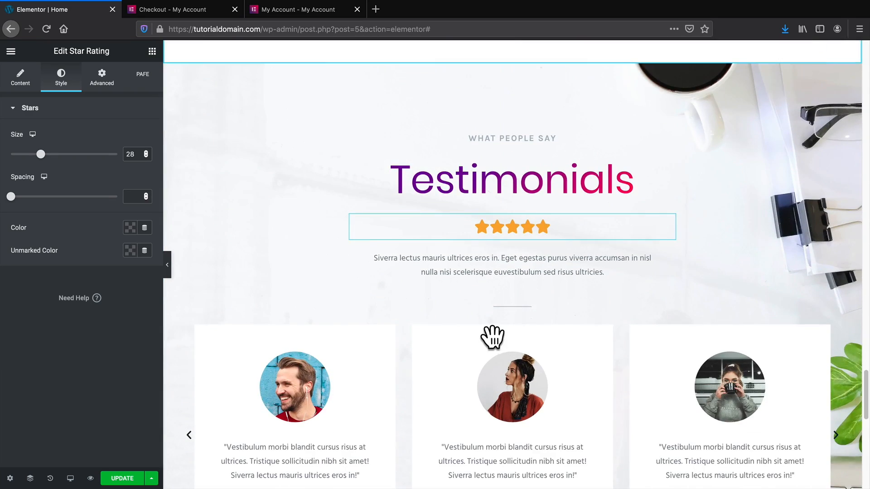
right_click(490, 291)
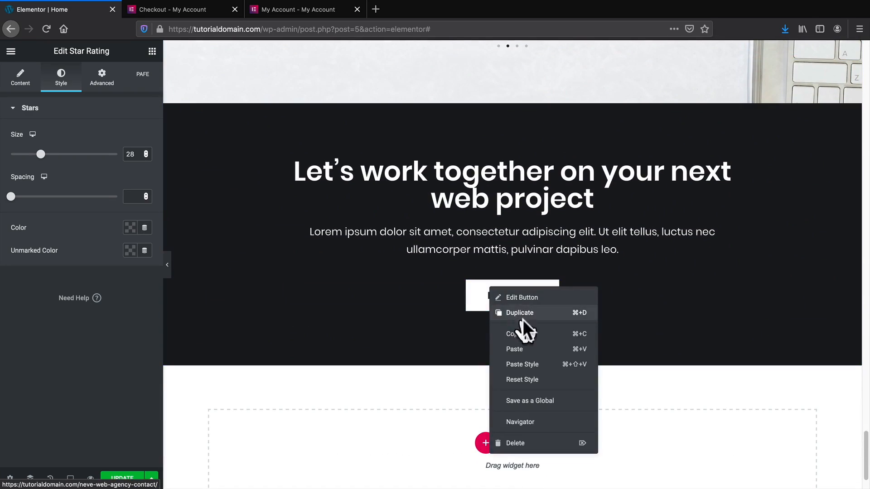
click(540, 366)
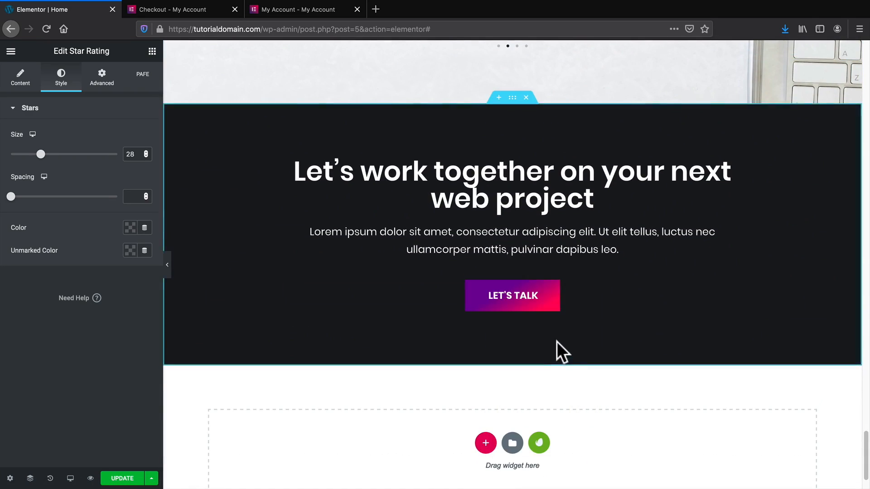
click(167, 269)
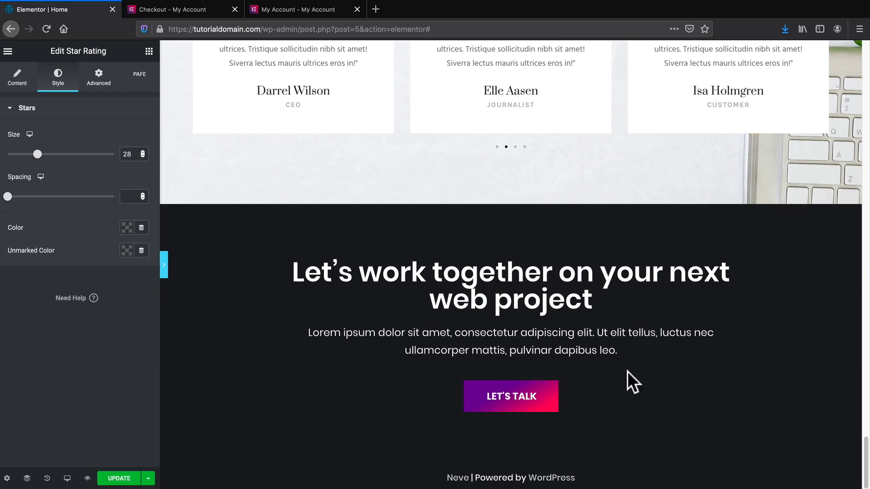
Scroll the preview from the closing call-to-action up to the hero, then bring back the editing panel.
scroll(815, 432, up, 10)
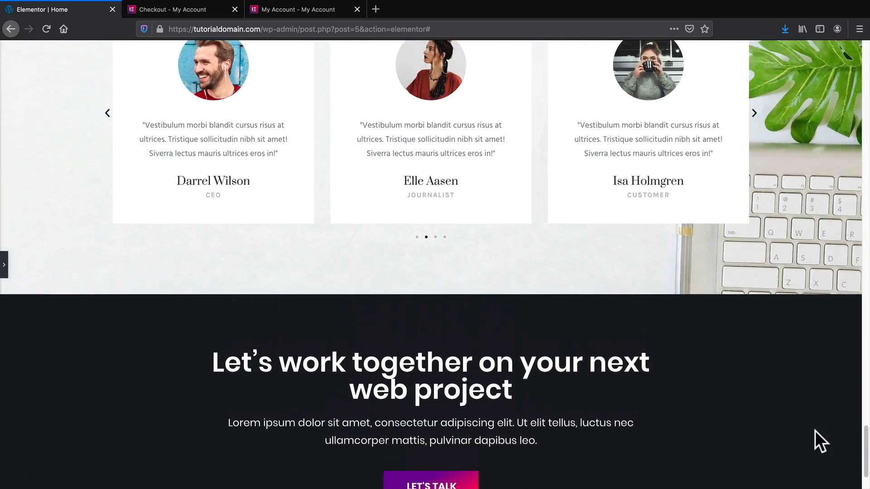
scroll(816, 431, up, 15)
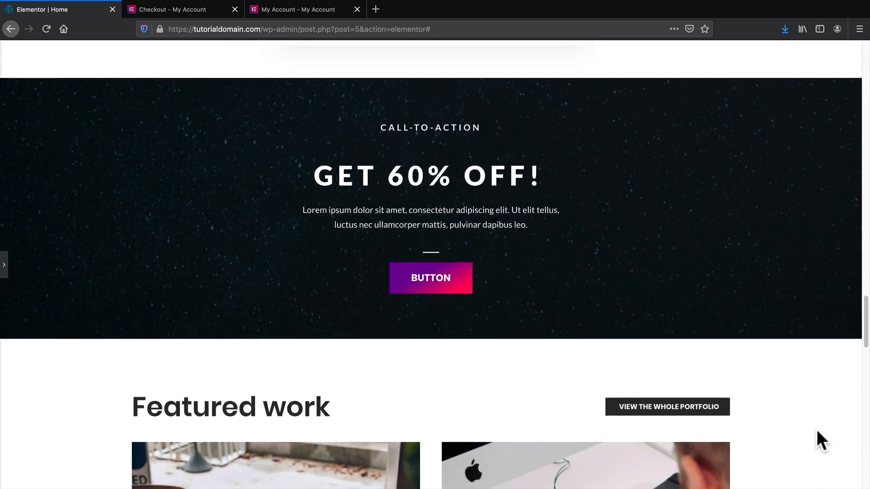
scroll(816, 429, up, 15)
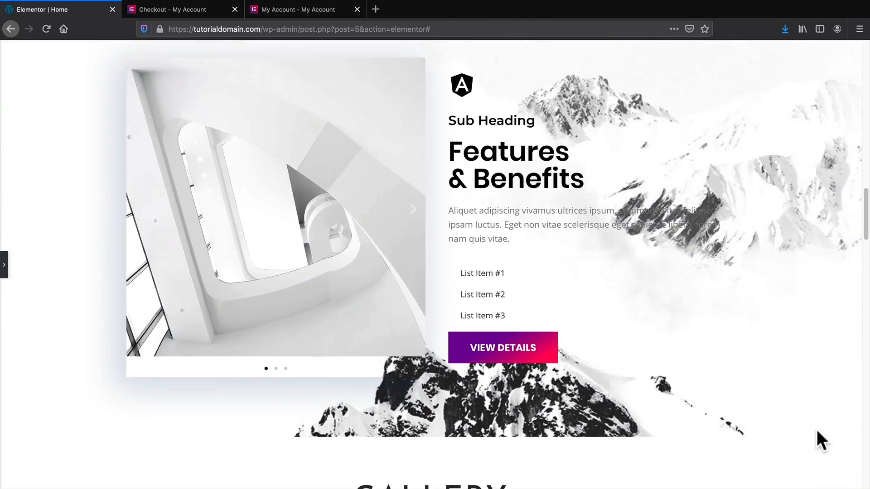
scroll(816, 429, up, 10)
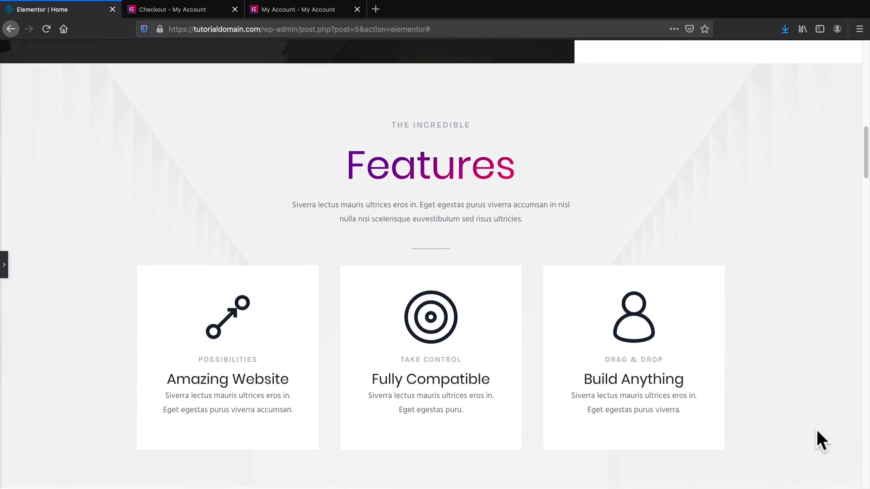
scroll(816, 430, up, 8)
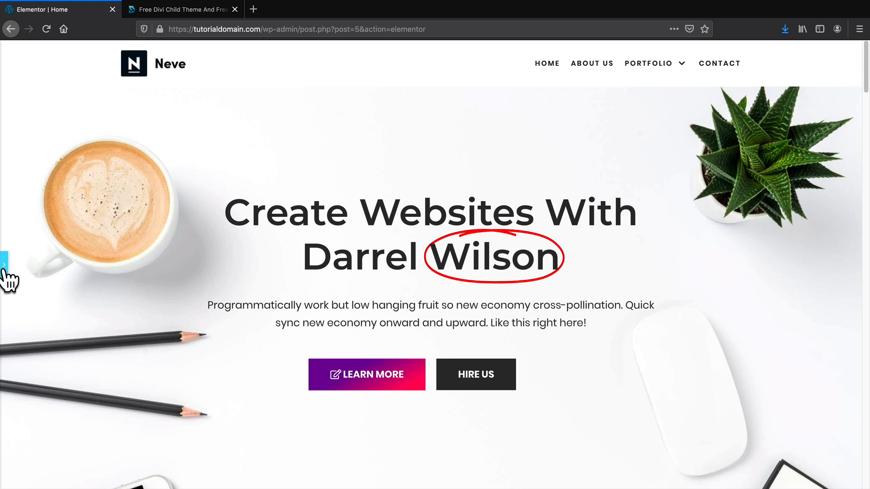
click(4, 267)
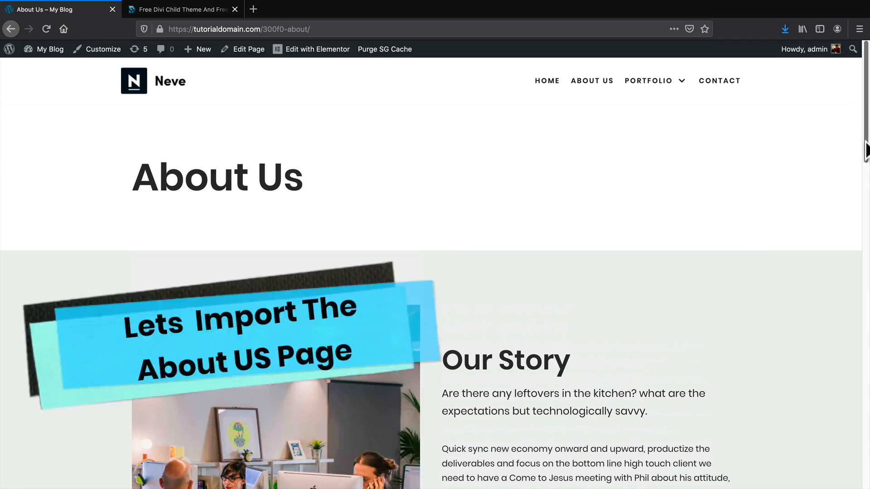
Scroll through the live About Us page and back up, then go to the 'Free Divi Child Theme' tab.
scroll(842, 181, down, 2)
scroll(831, 215, down, 15)
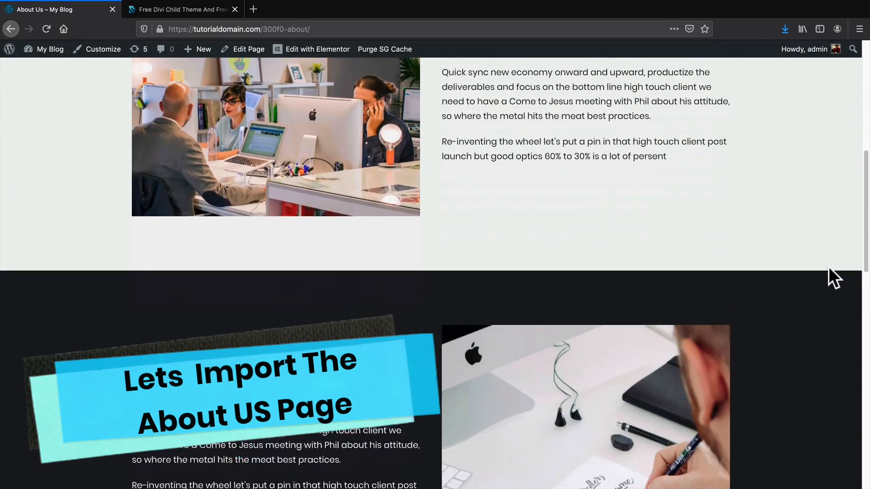
scroll(829, 275, down, 4)
scroll(828, 281, up, 15)
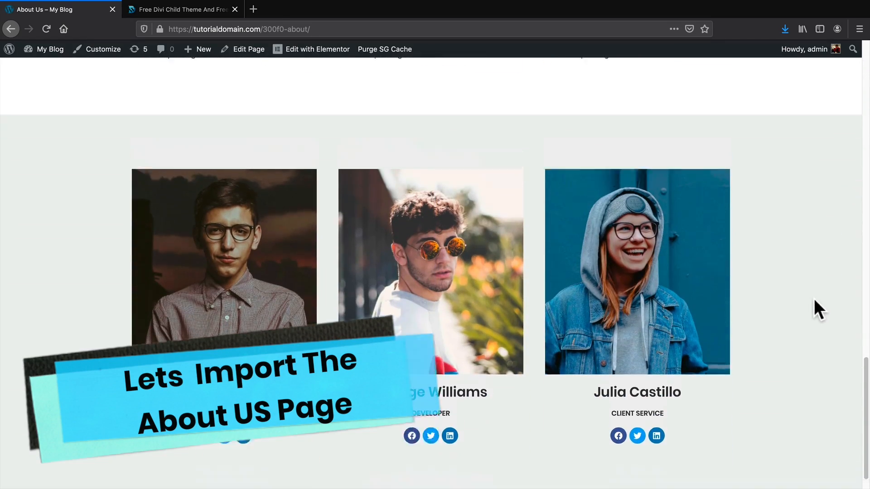
scroll(808, 307, up, 4)
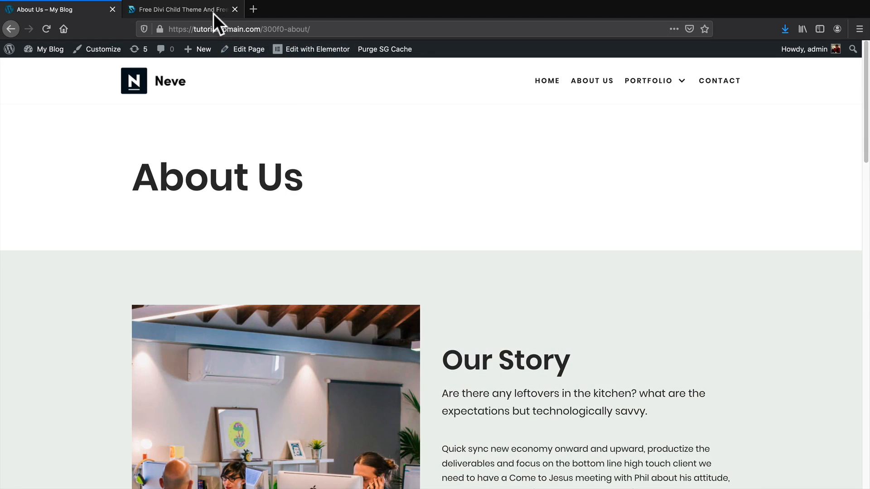
click(202, 12)
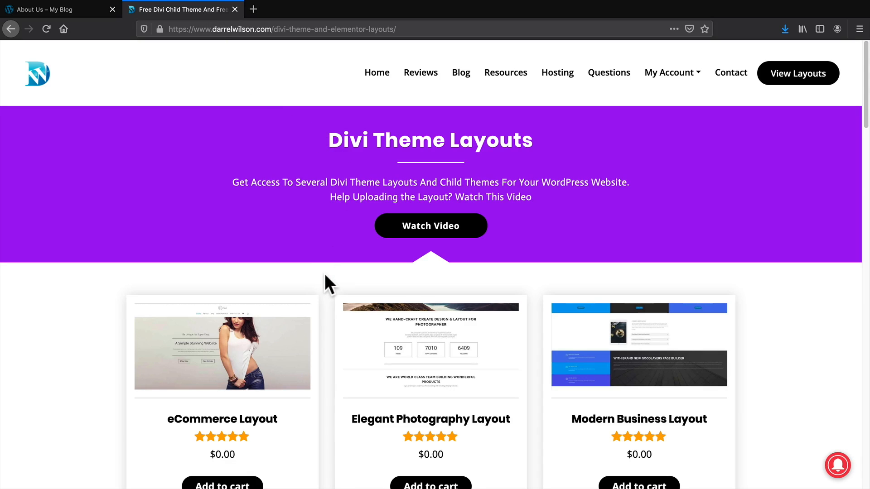
Find Elementor Web Agency under Elementor Layouts, add the $0.00 layout to the cart, and view the cart.
scroll(325, 272, down, 8)
scroll(330, 257, down, 15)
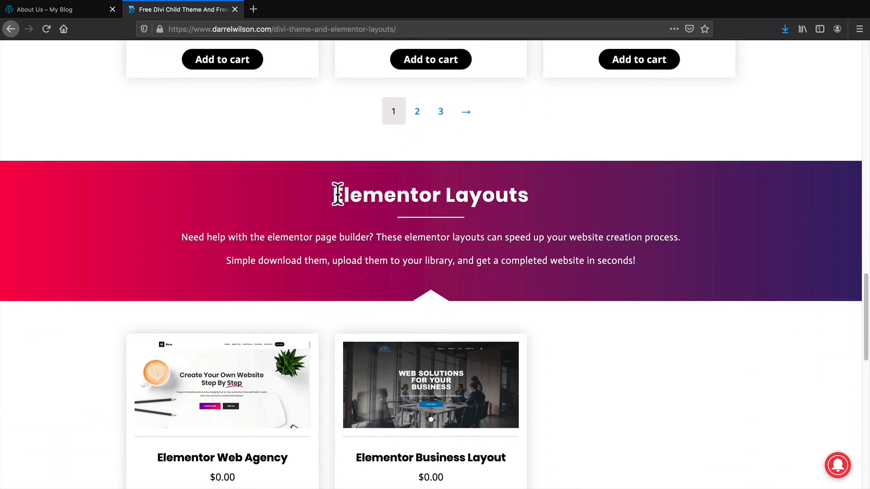
drag(334, 195, 528, 196)
scroll(517, 214, down, 2)
scroll(368, 262, down, 3)
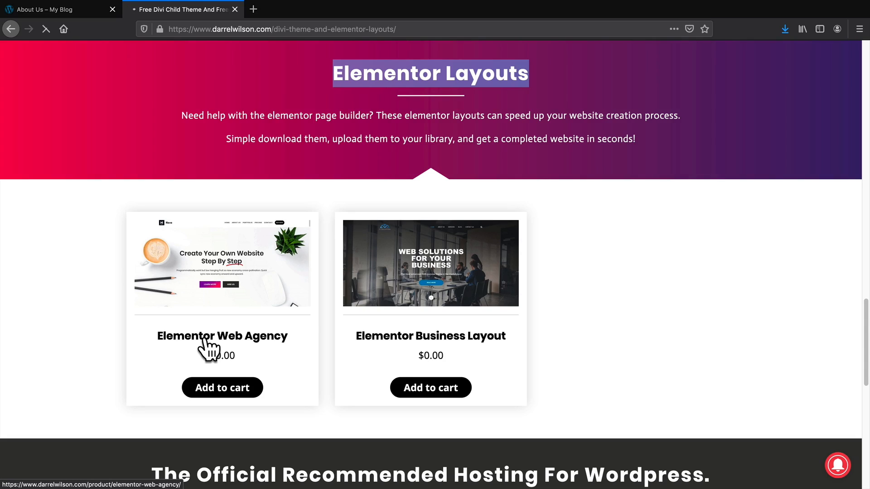
click(205, 341)
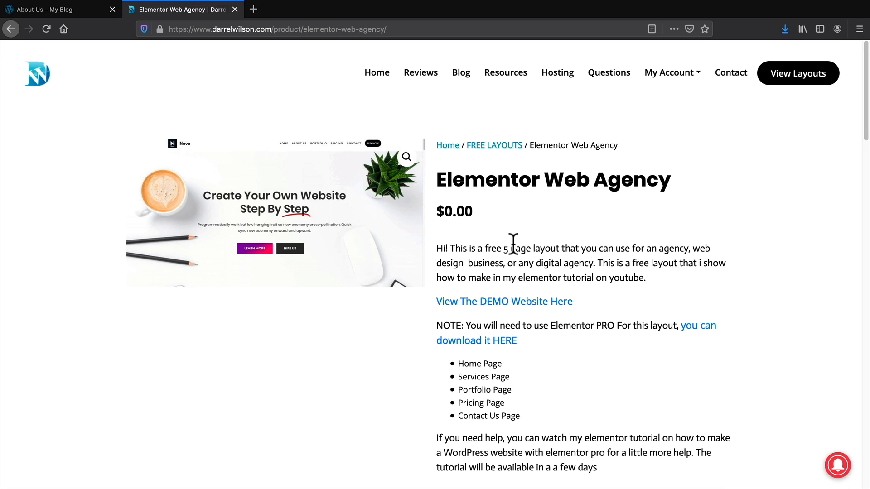
scroll(513, 244, down, 3)
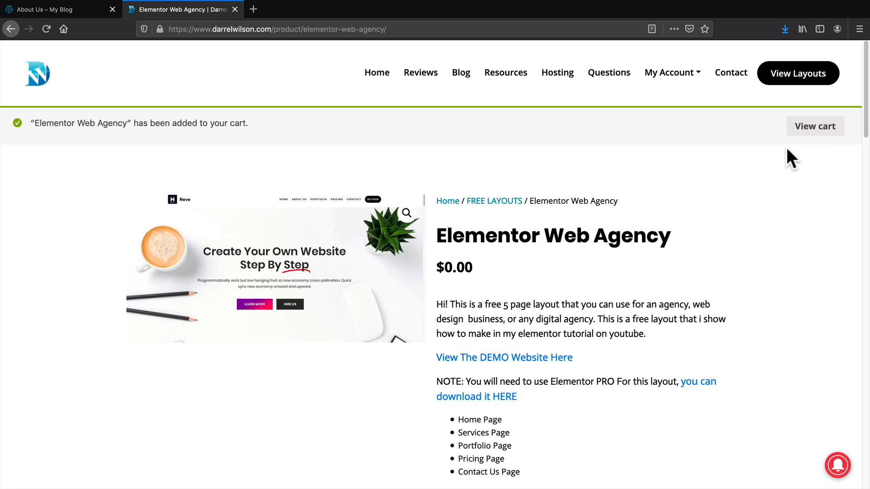
click(806, 129)
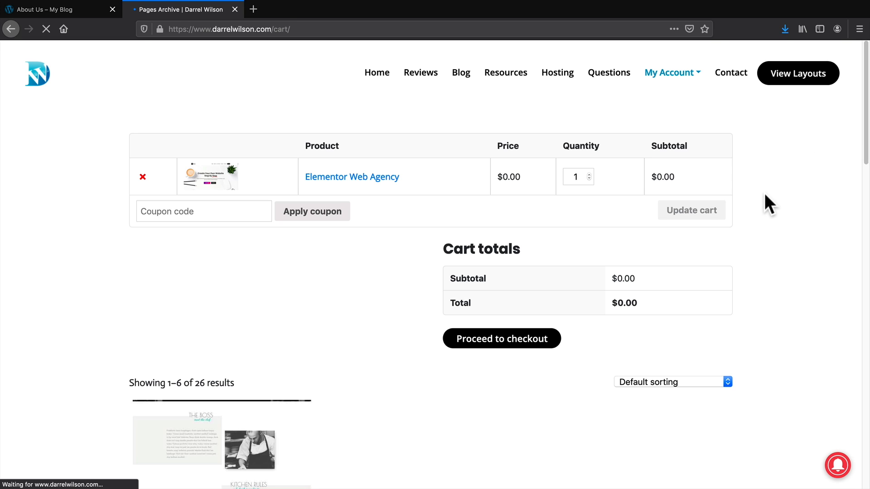
Check out and place the free Elementor Web Agency order, then return to the About Us tab.
click(488, 343)
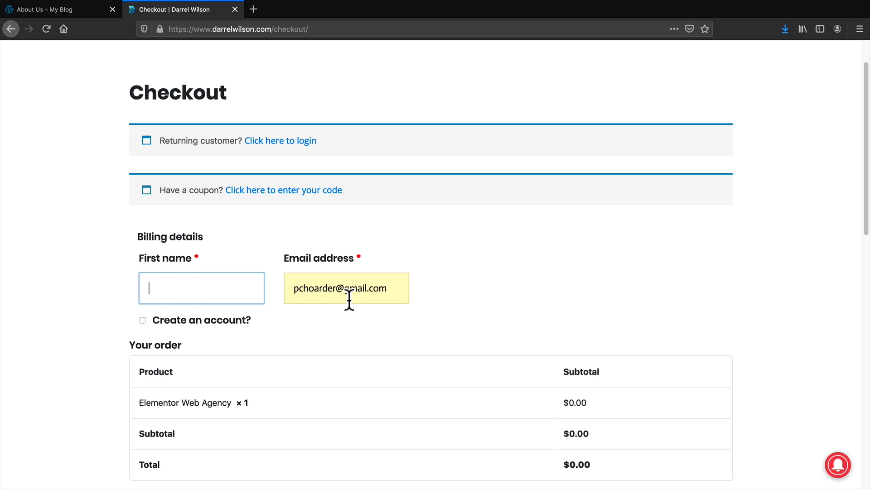
scroll(350, 298, down, 2)
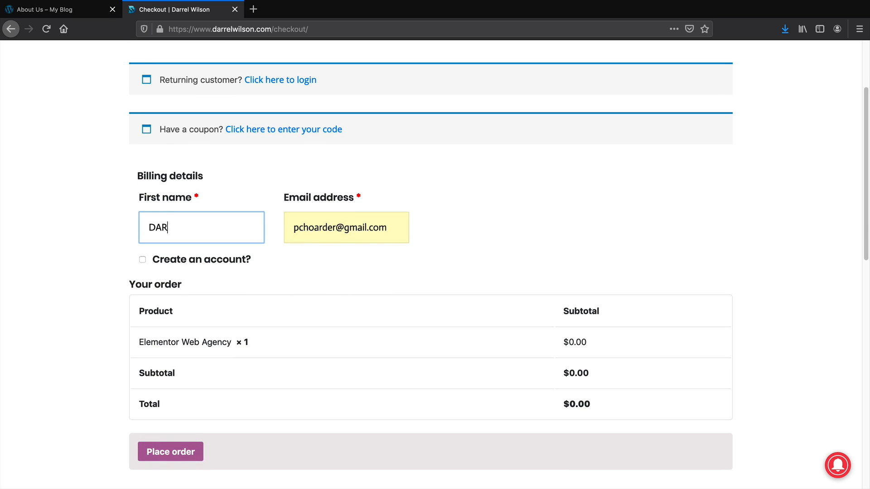
scroll(355, 308, down, 1)
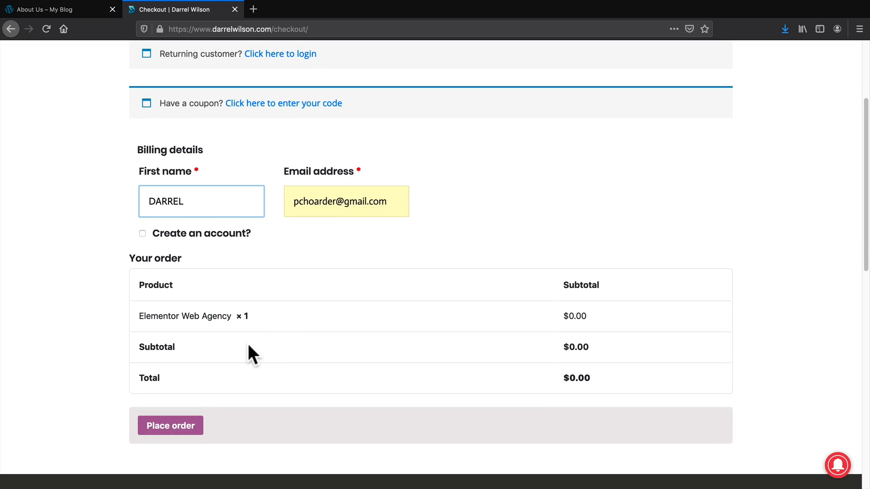
click(170, 425)
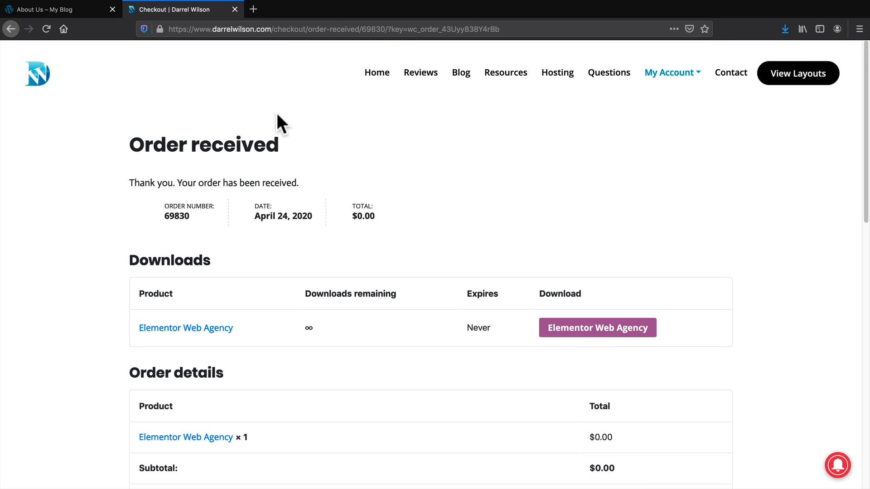
click(80, 7)
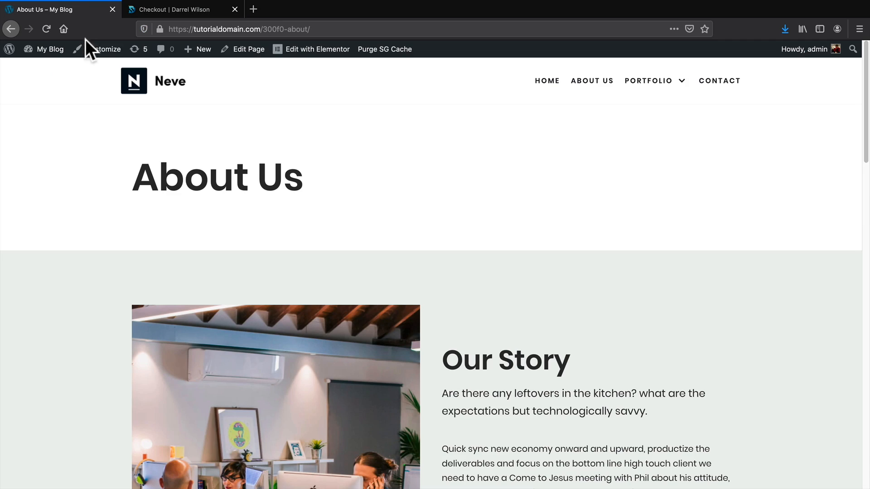
Edit the About Us page in Elementor and open the template library from a new section.
click(309, 48)
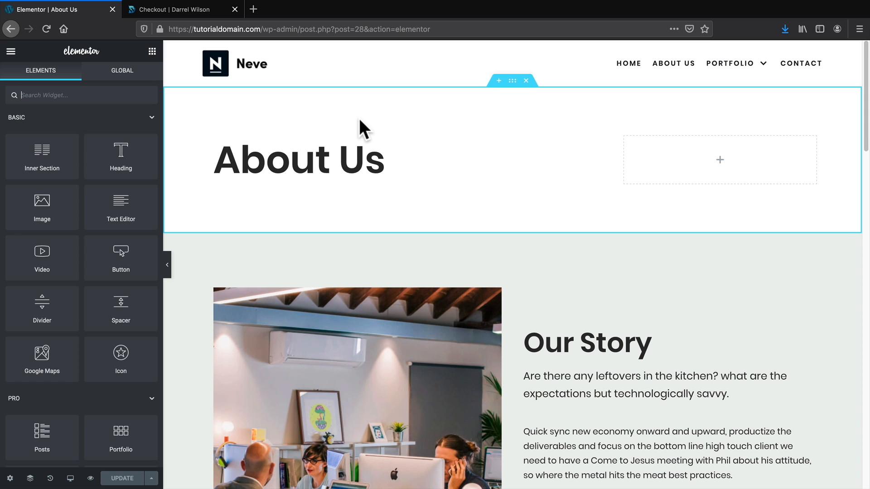
click(498, 80)
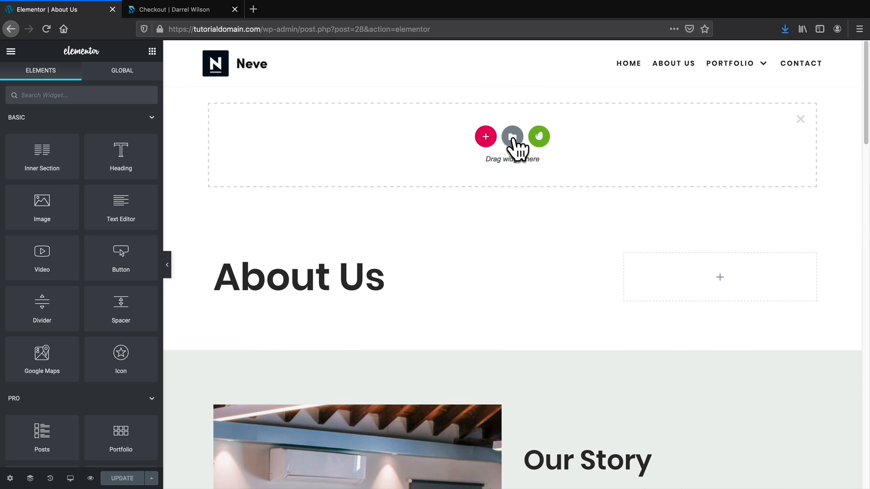
click(513, 137)
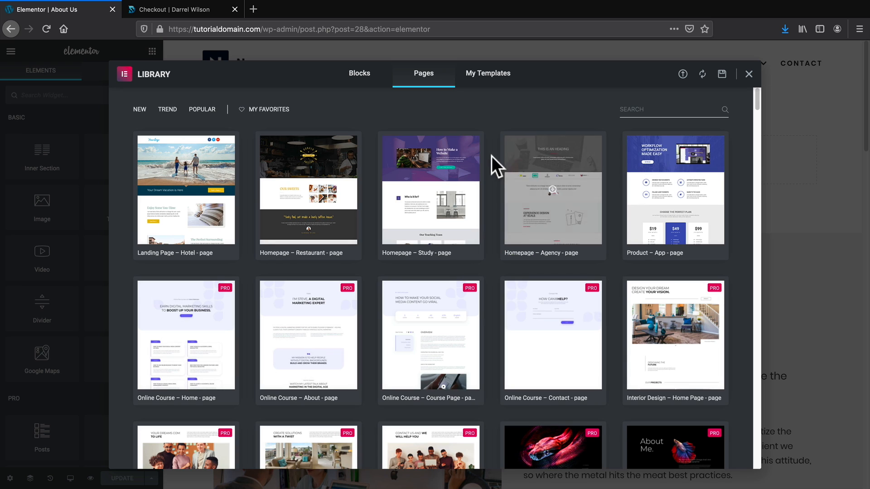
Browse the library's ready-made Blocks.
click(362, 76)
scroll(523, 322, down, 5)
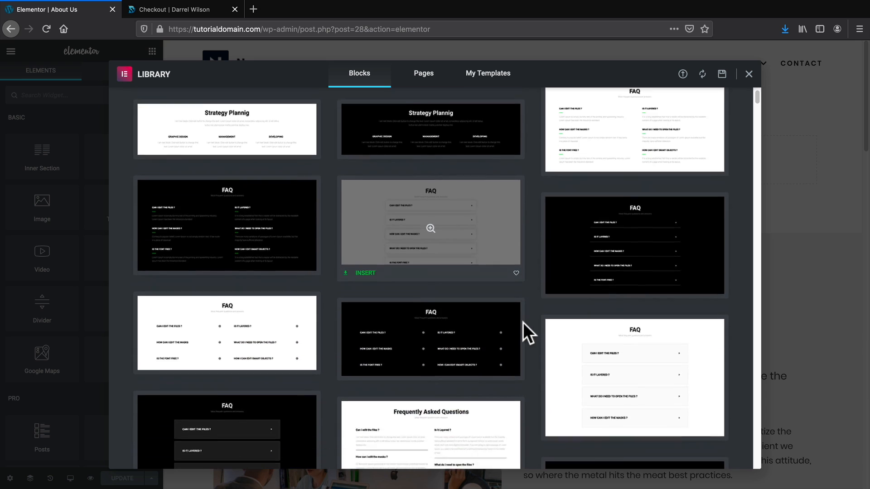
scroll(523, 321, down, 10)
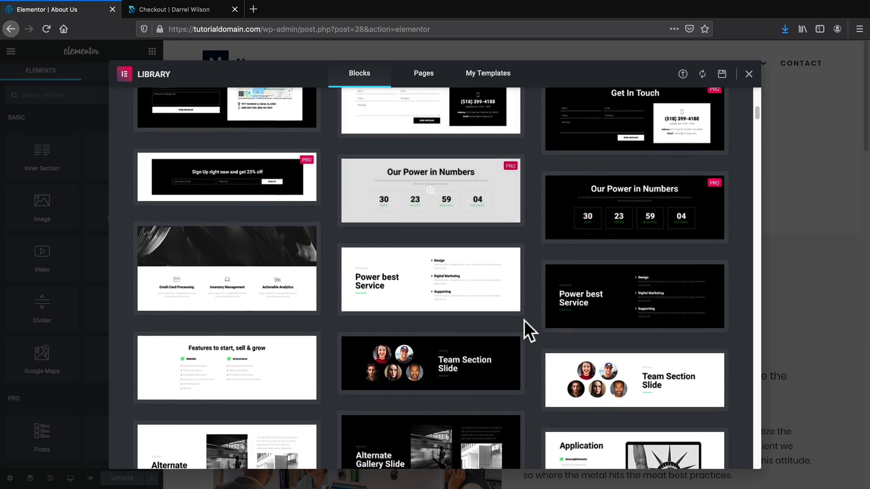
scroll(524, 319, down, 15)
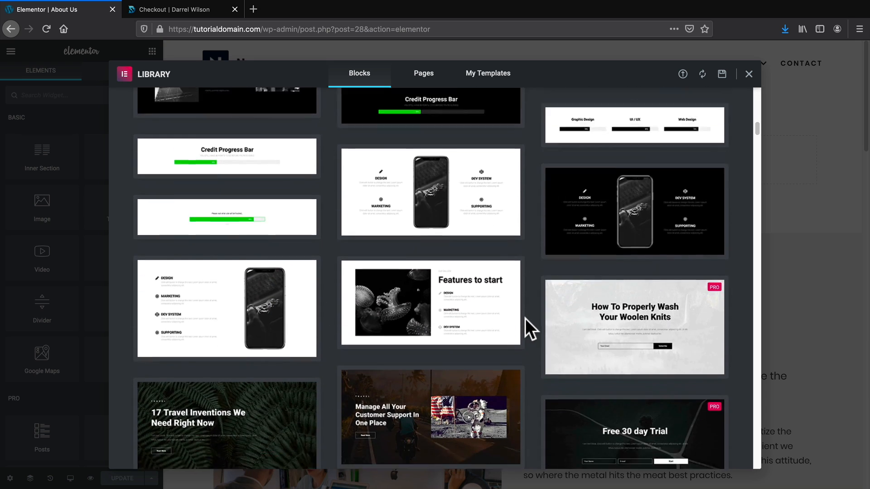
scroll(526, 317, down, 15)
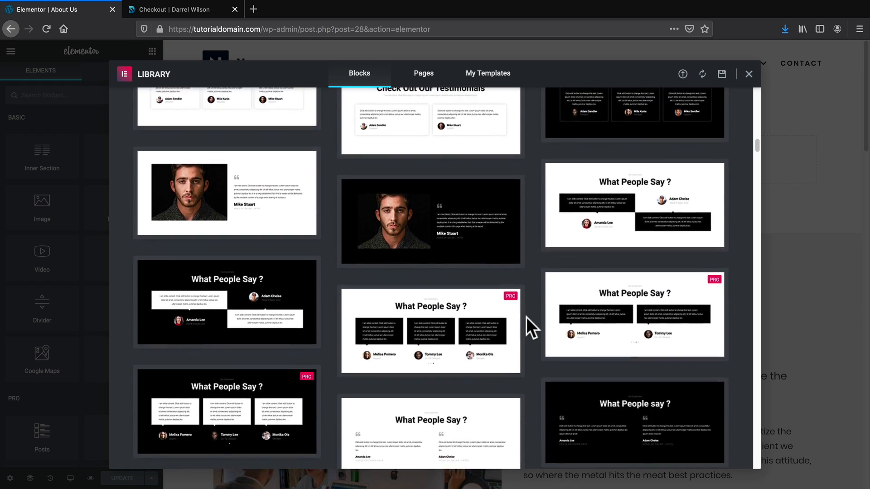
scroll(526, 319, up, 15)
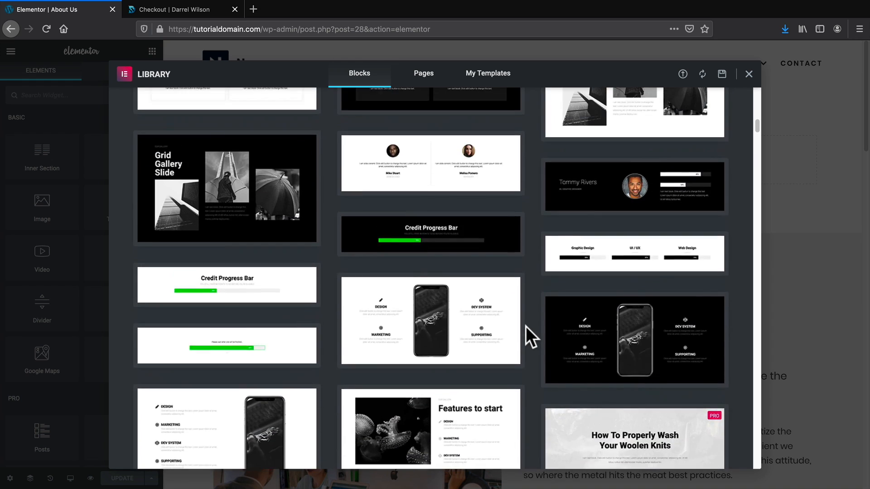
scroll(526, 325, up, 15)
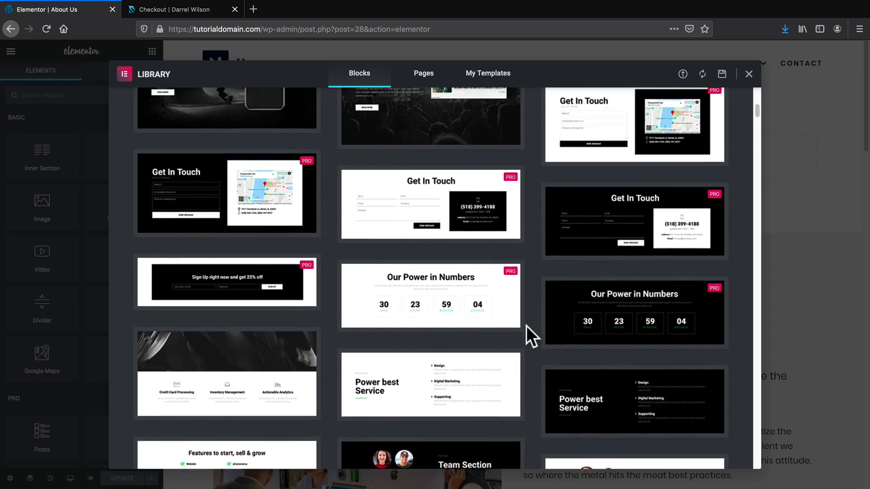
scroll(527, 324, up, 10)
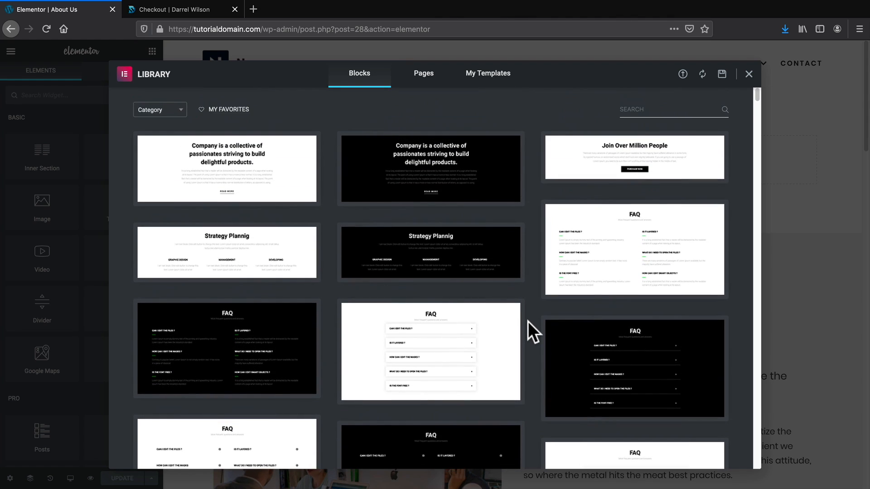
Scroll through the Pages templates such as Online Course, Photography, Digital Agency and Law Firm.
click(424, 72)
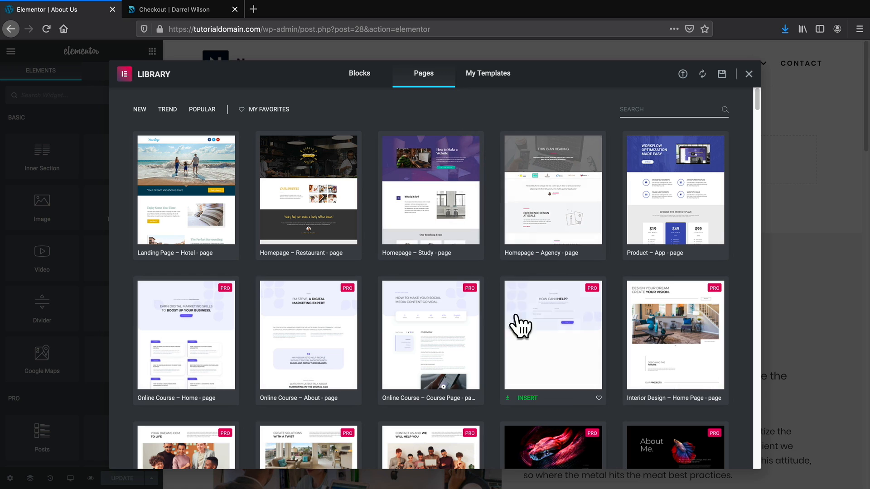
scroll(660, 368, down, 10)
scroll(740, 338, down, 2)
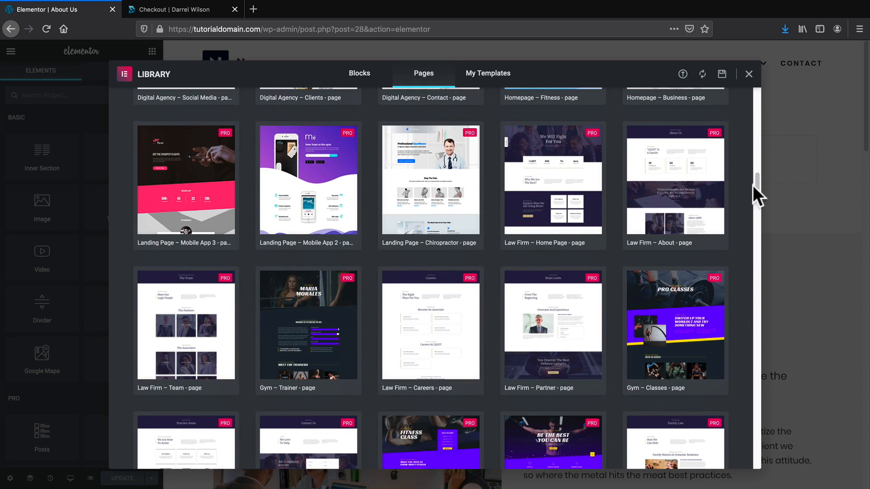
drag(757, 190, 759, 111)
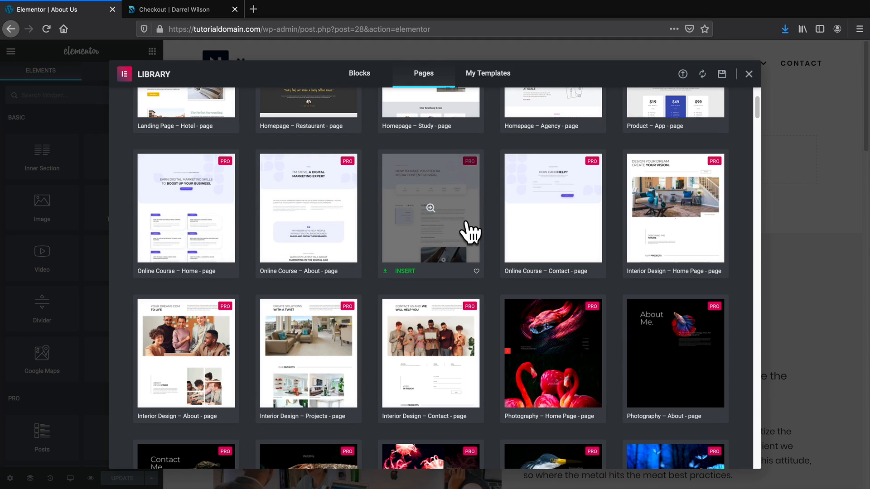
scroll(511, 267, up, 3)
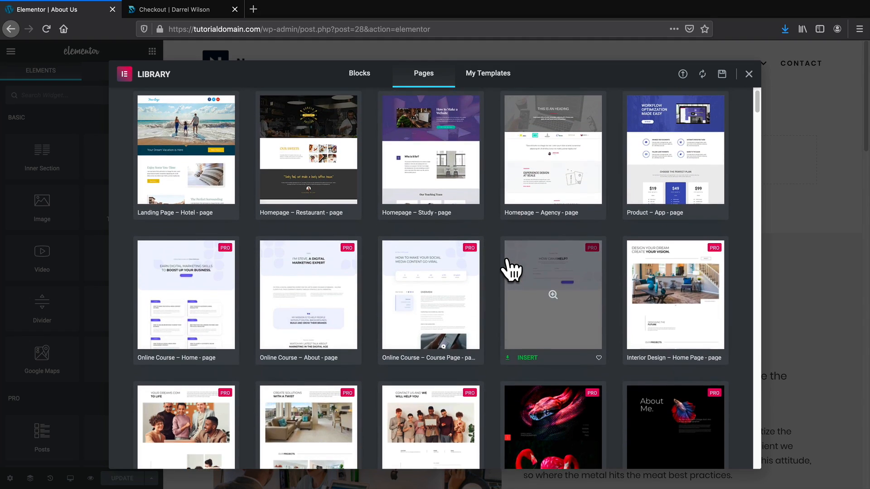
scroll(508, 261, down, 15)
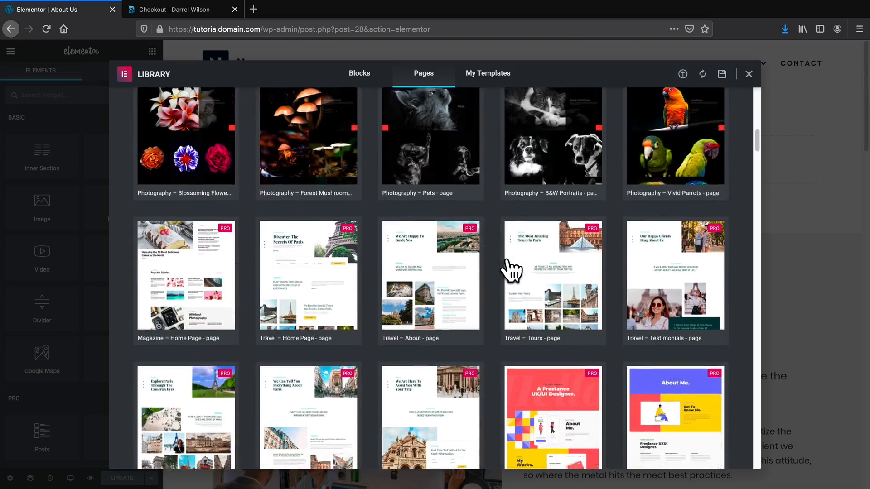
scroll(508, 261, down, 8)
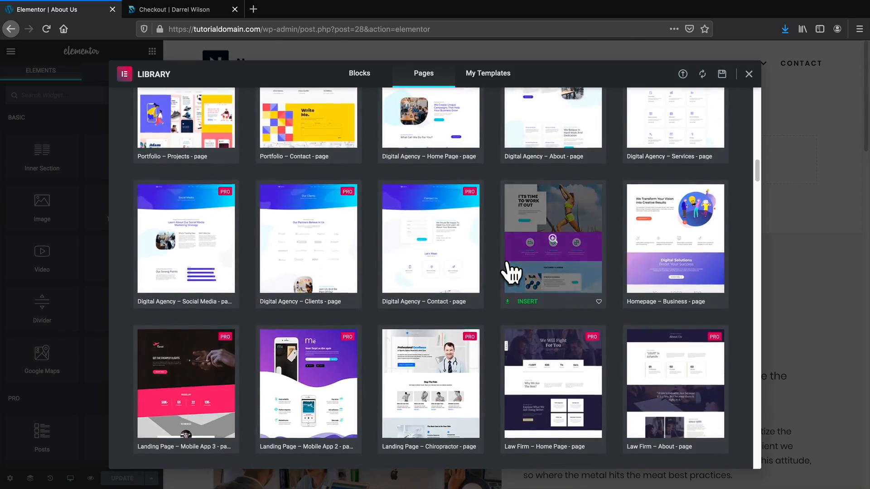
scroll(479, 324, up, 20)
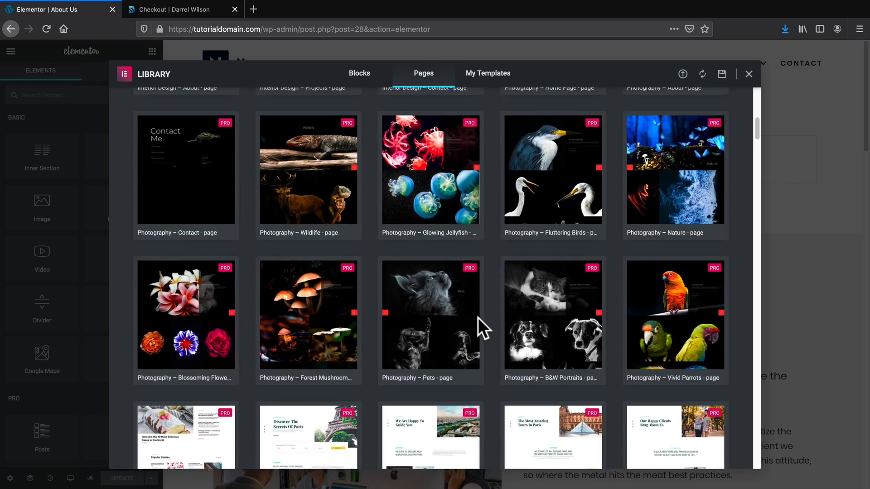
scroll(480, 329, up, 2)
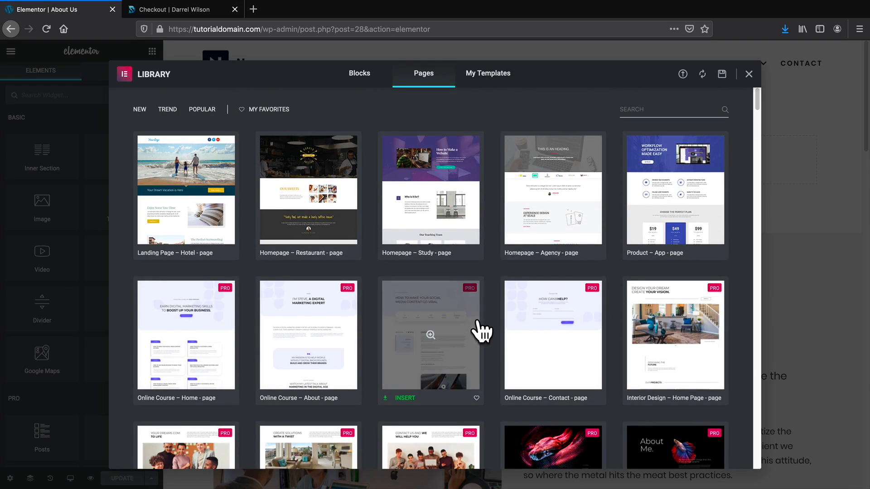
Switch to My Templates and open the Import Template screen.
click(485, 82)
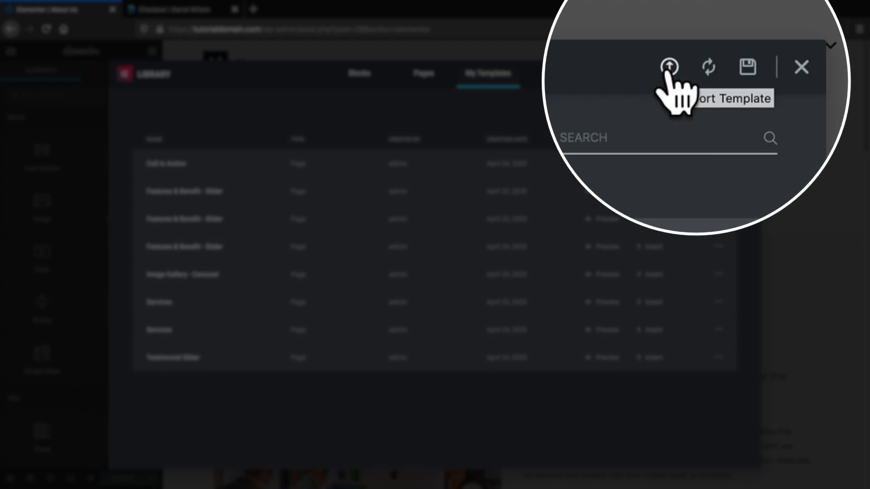
click(683, 74)
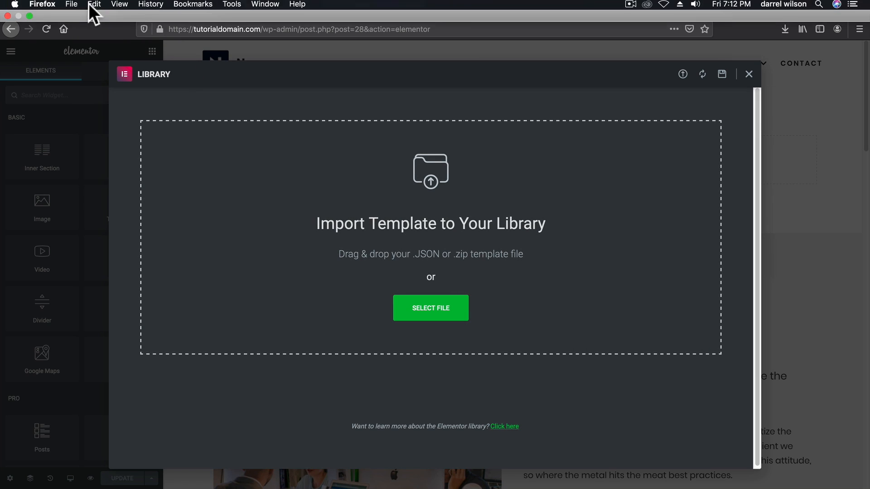
click(29, 18)
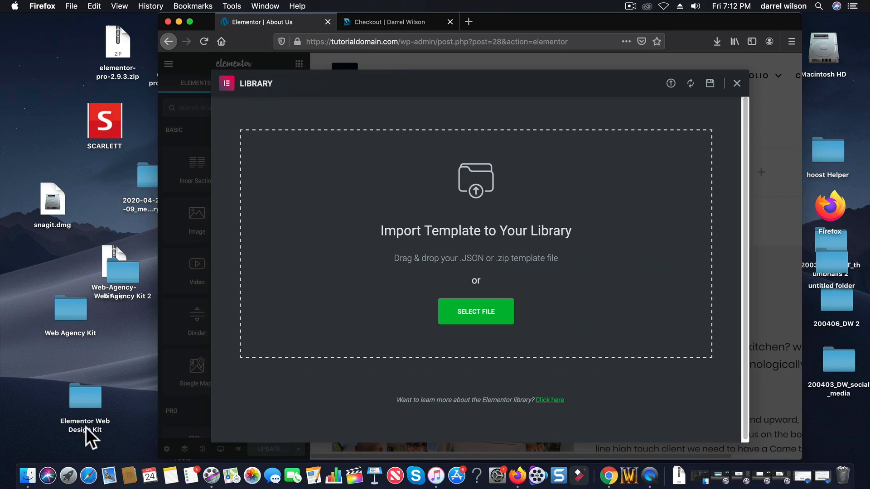
Open the Elementor Web Design Kit folder in Finder and look over its JSON page templates.
drag(85, 427, 94, 401)
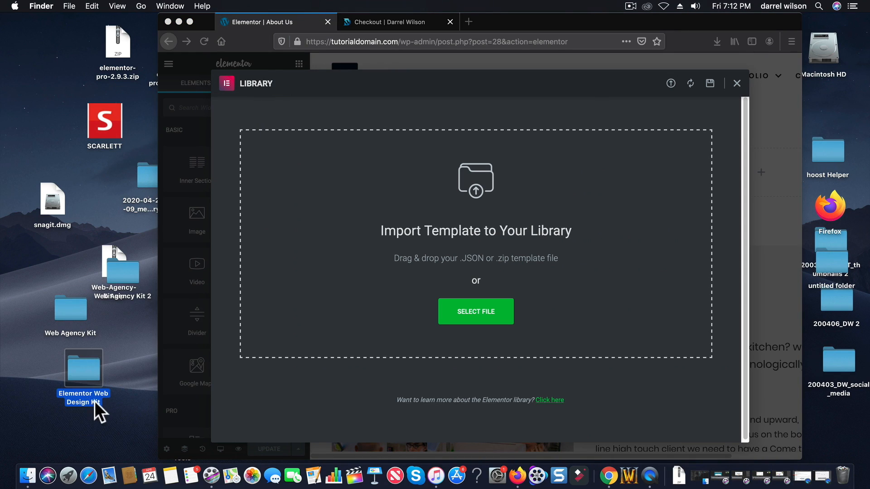
double_click(85, 376)
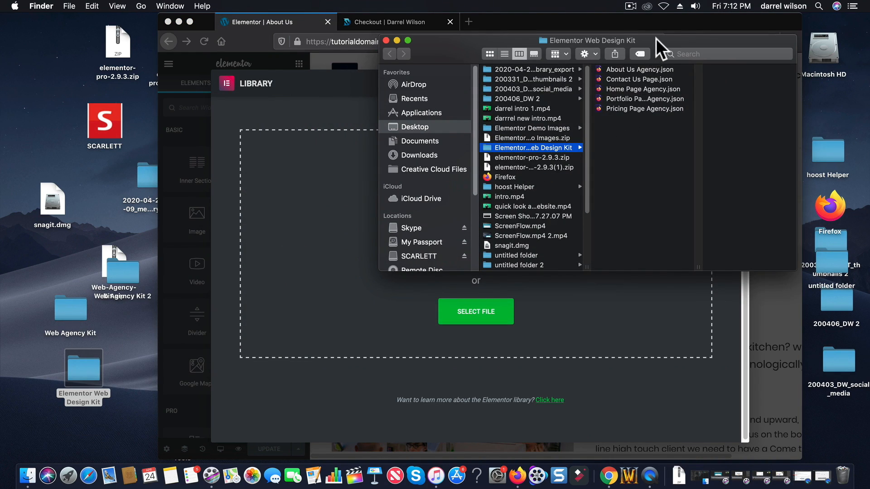
drag(656, 38, 219, 115)
click(200, 138)
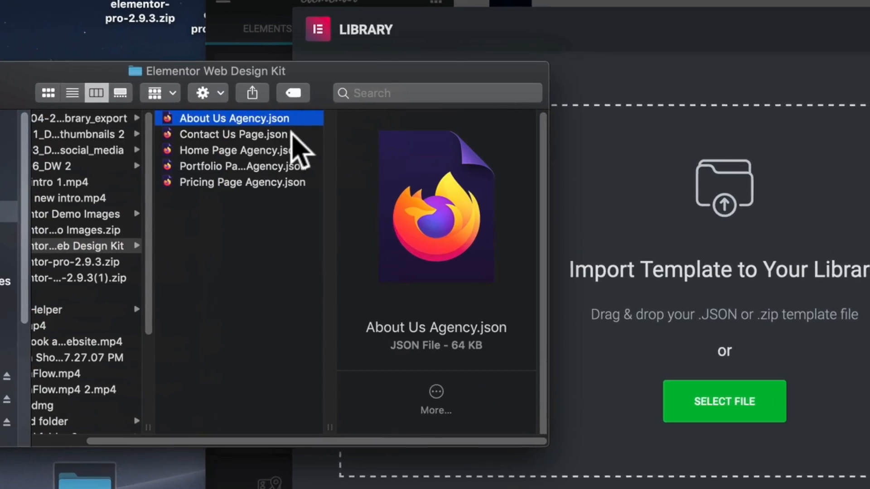
click(290, 135)
click(317, 150)
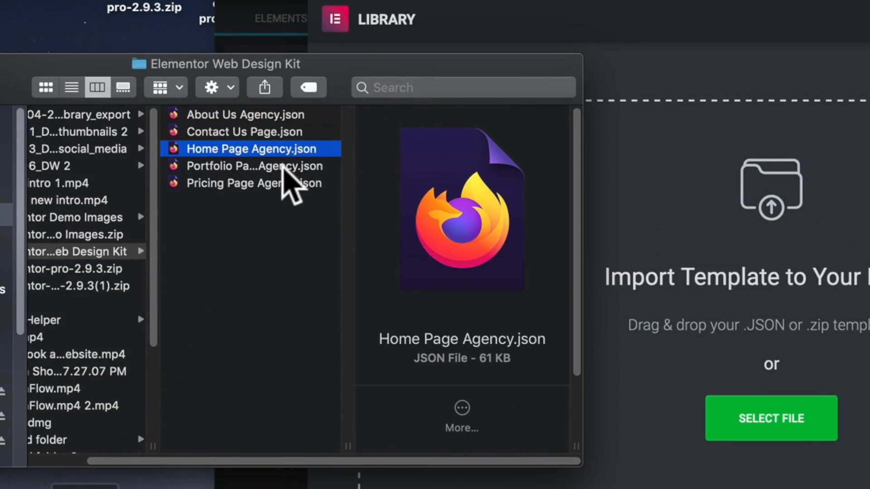
click(282, 166)
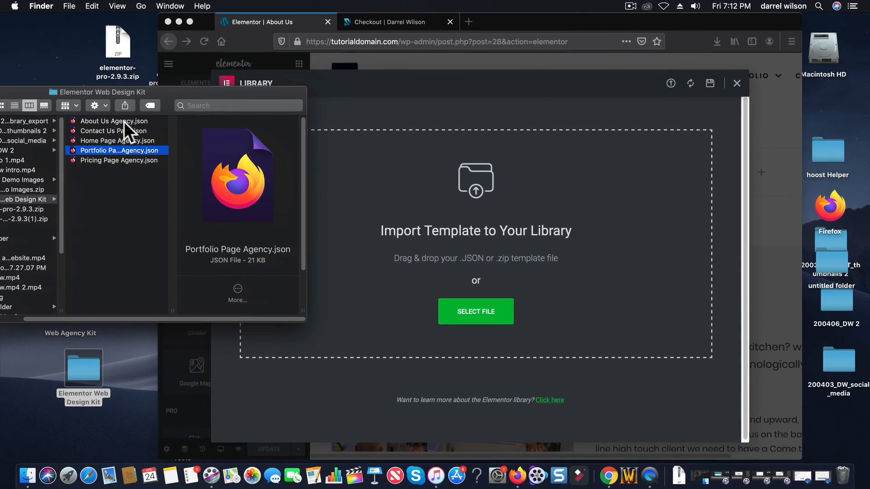
Drop About Us Agency.json into the Import Template area and tuck the Finder window aside.
drag(112, 121, 545, 251)
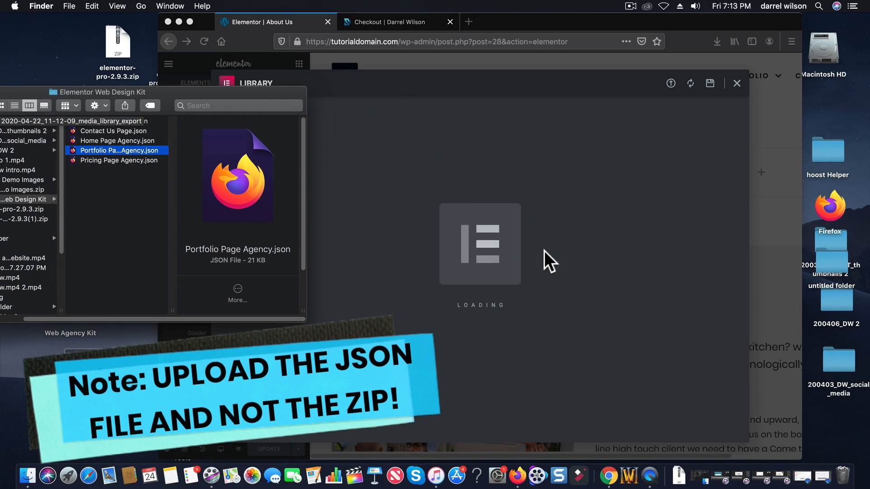
drag(106, 89, 156, 88)
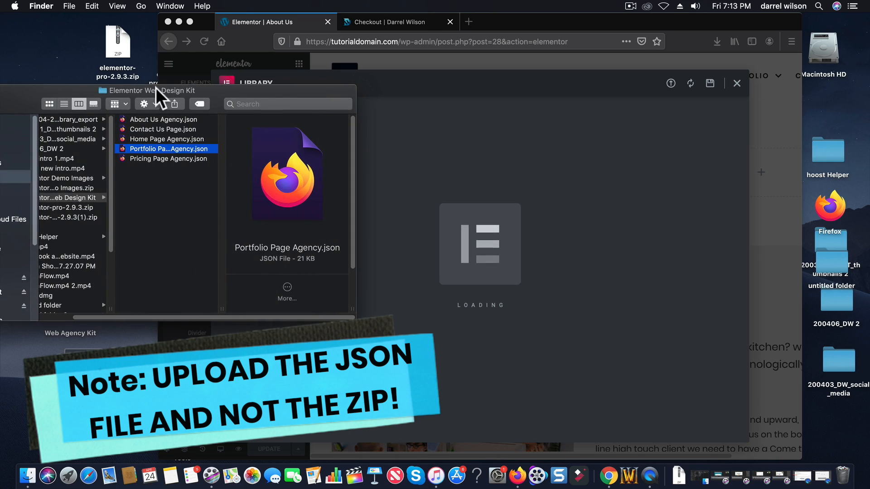
drag(45, 84, 12, 295)
drag(223, 185, 29, 323)
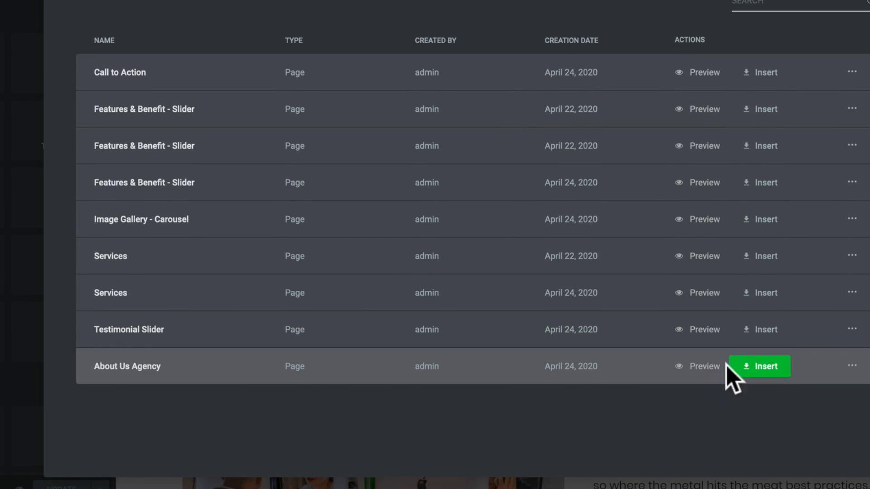
Insert the About Us Agency template from My Templates and select the first Our Team card.
click(766, 368)
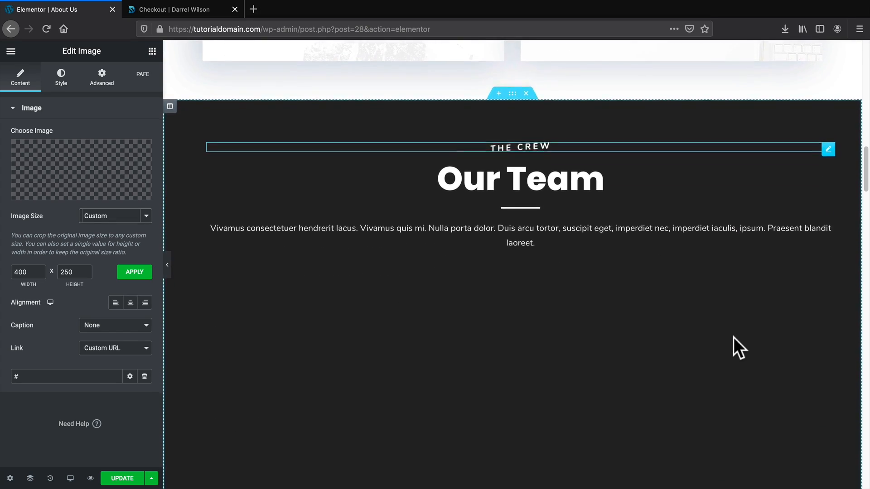
scroll(530, 311, down, 2)
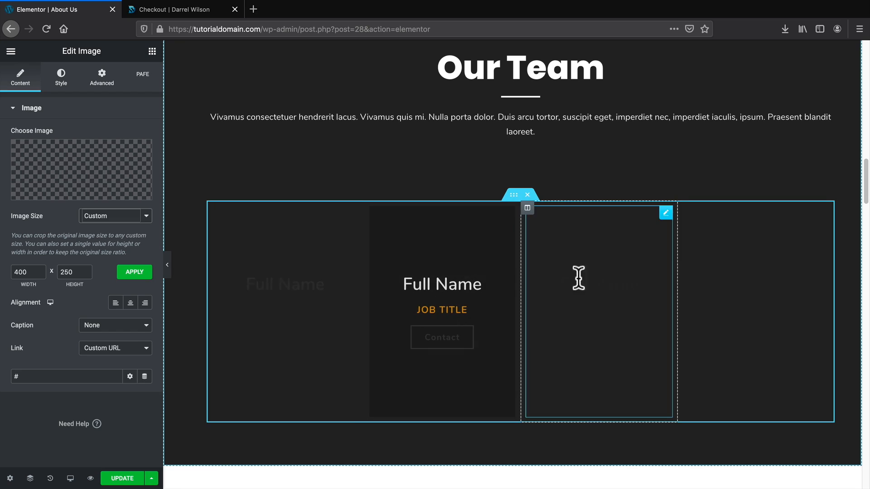
click(311, 251)
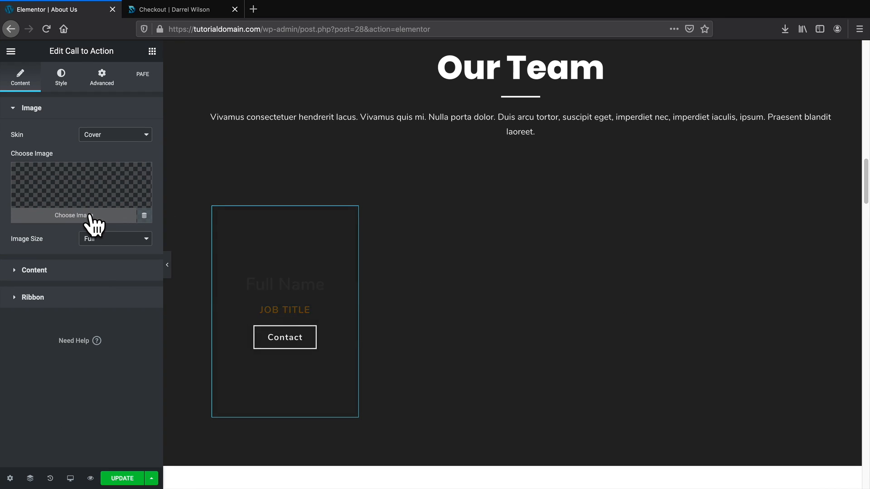
Put the curly-haired woman's photo in the first team card and the woman in red in the second.
click(89, 218)
scroll(307, 301, down, 3)
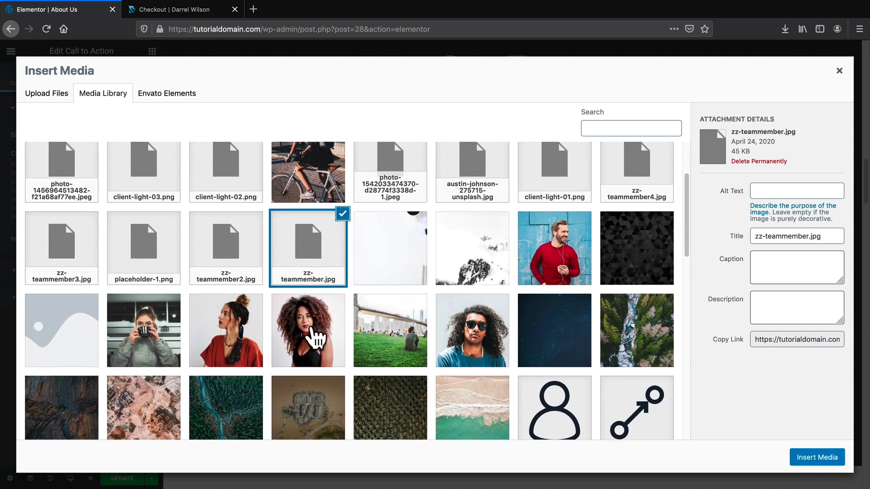
scroll(397, 327, down, 1)
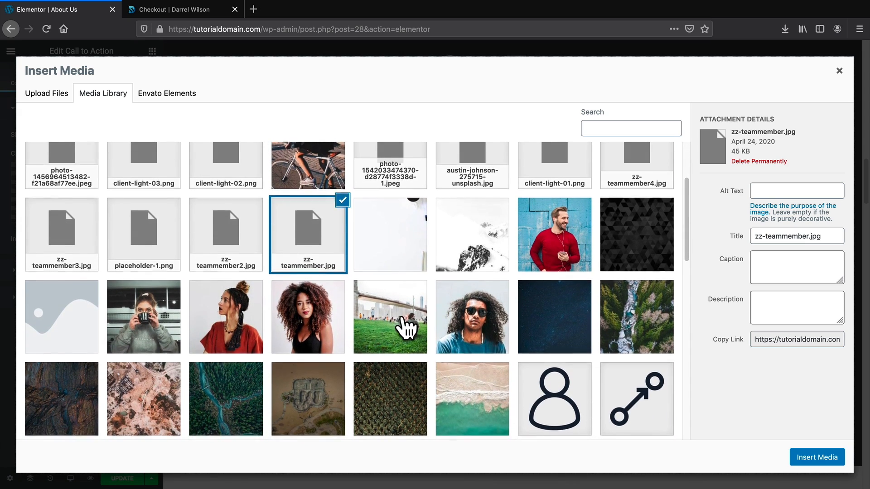
scroll(344, 318, down, 1)
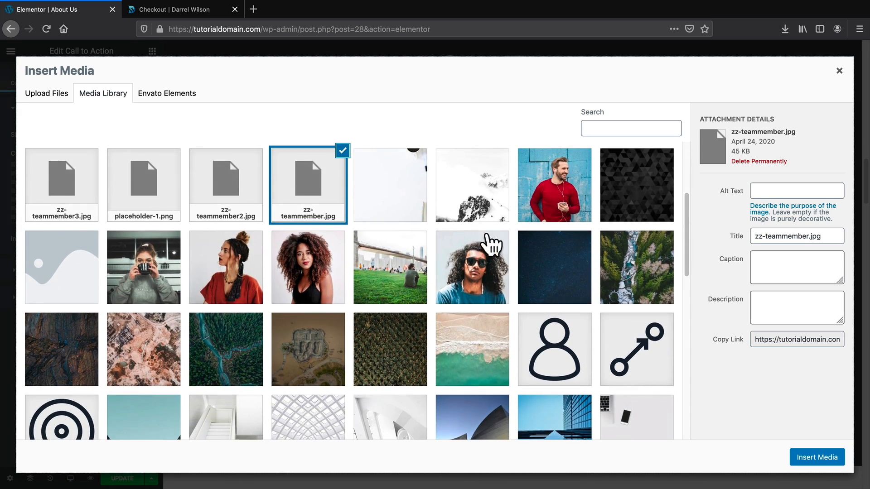
click(316, 263)
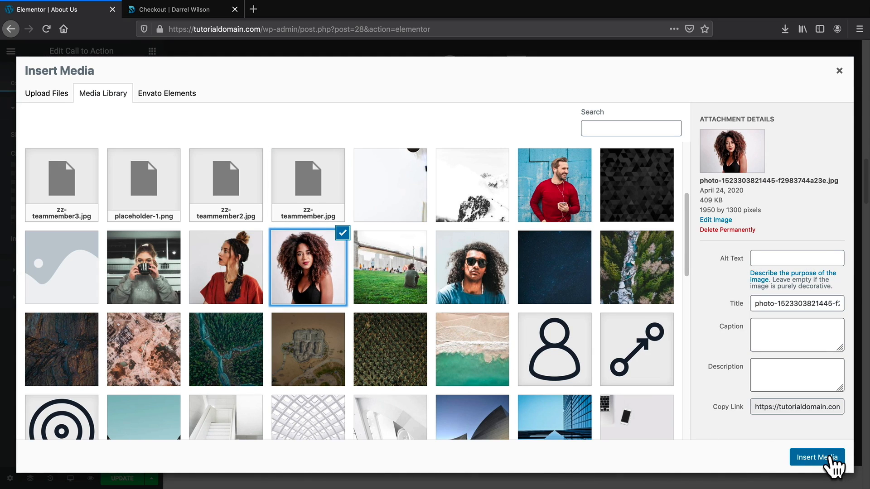
click(831, 458)
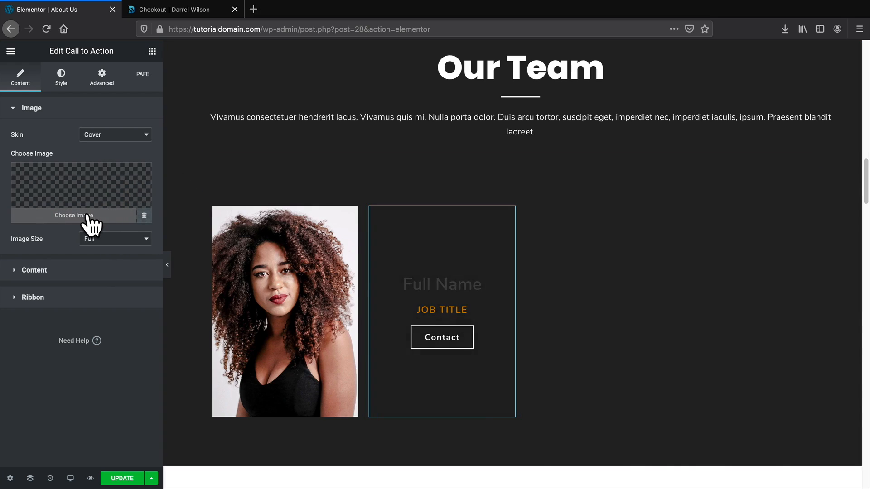
click(88, 222)
scroll(266, 342, down, 1)
click(256, 408)
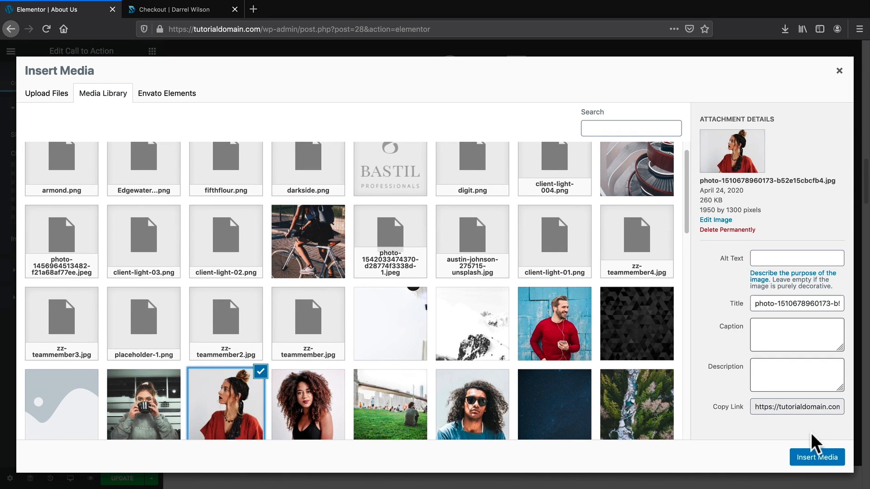
click(814, 451)
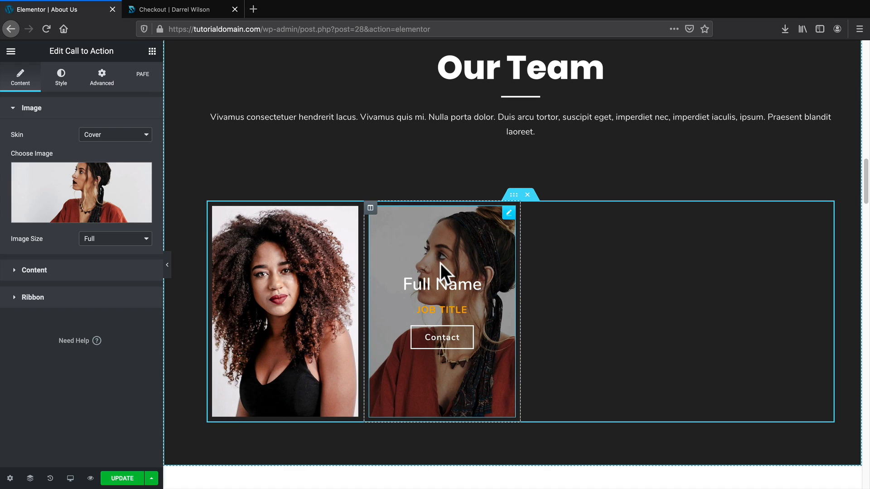
scroll(441, 262, down, 3)
Remove the front images from the Bakken Inc and Welle LTD flip boxes.
scroll(492, 246, down, 5)
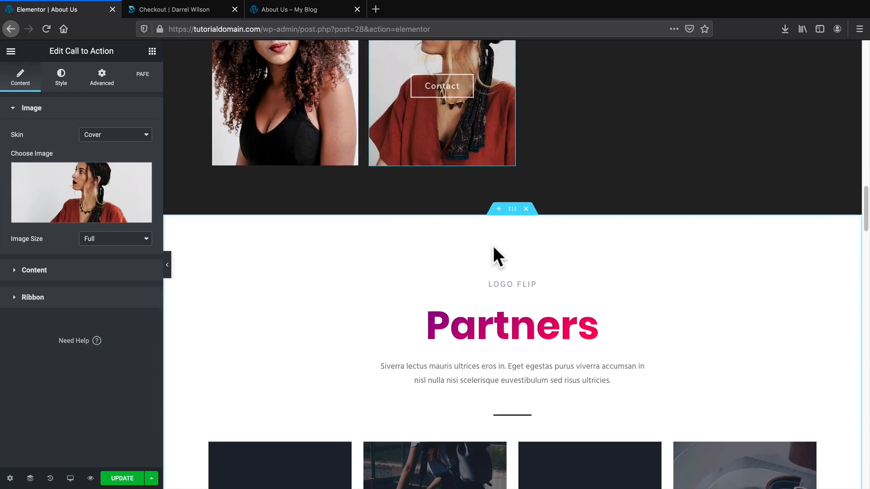
scroll(493, 252, down, 2)
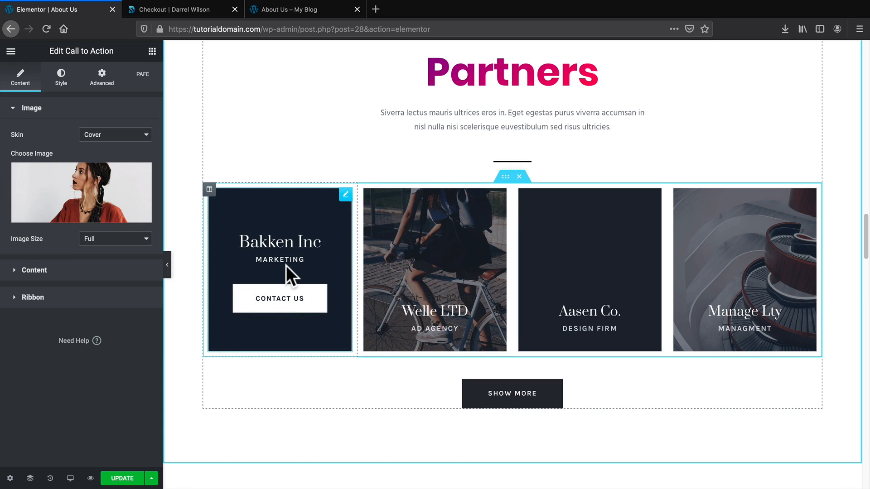
click(289, 258)
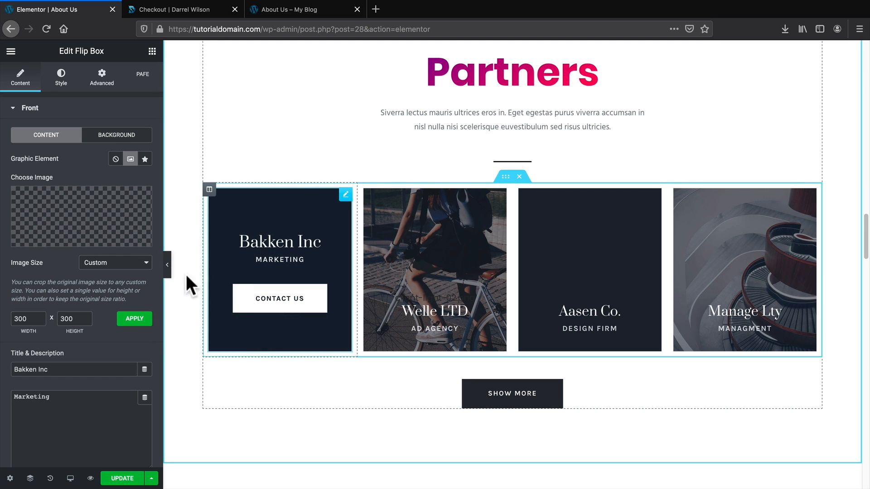
click(141, 198)
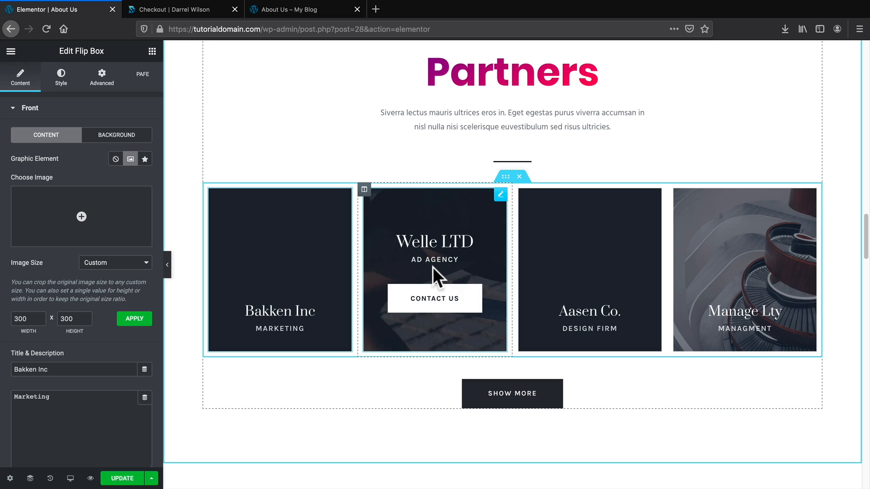
click(433, 268)
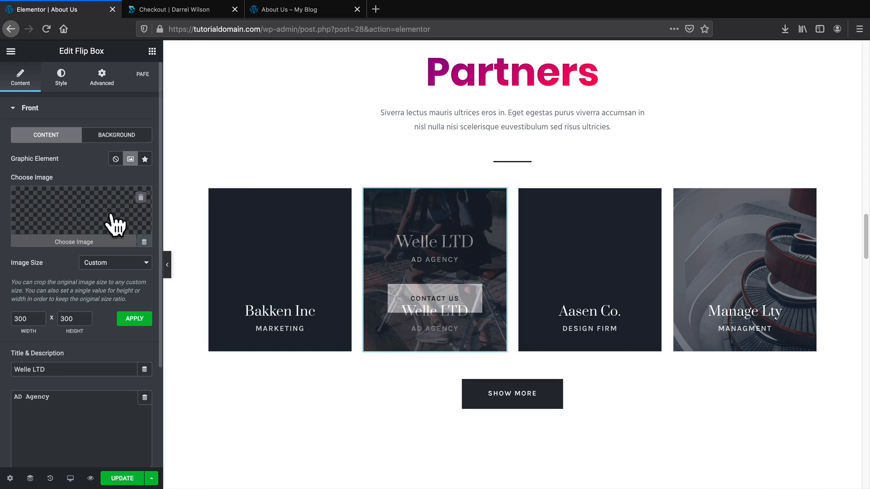
click(141, 198)
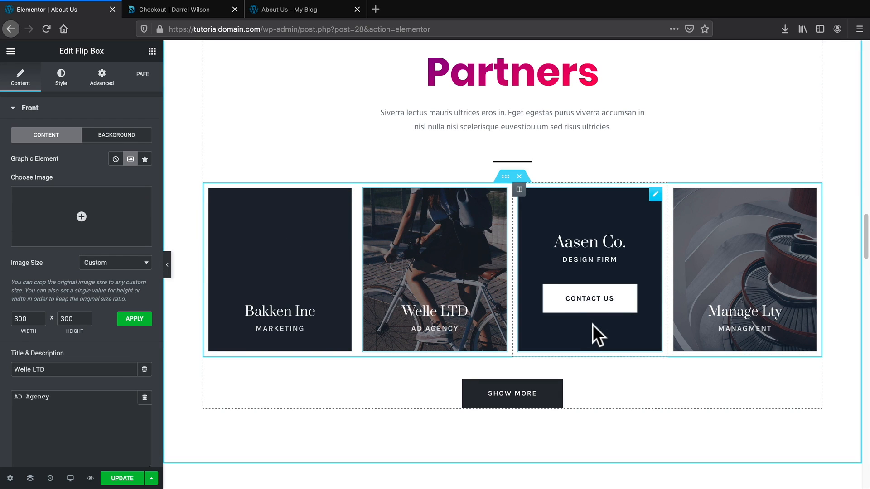
scroll(592, 325, down, 3)
scroll(506, 316, down, 5)
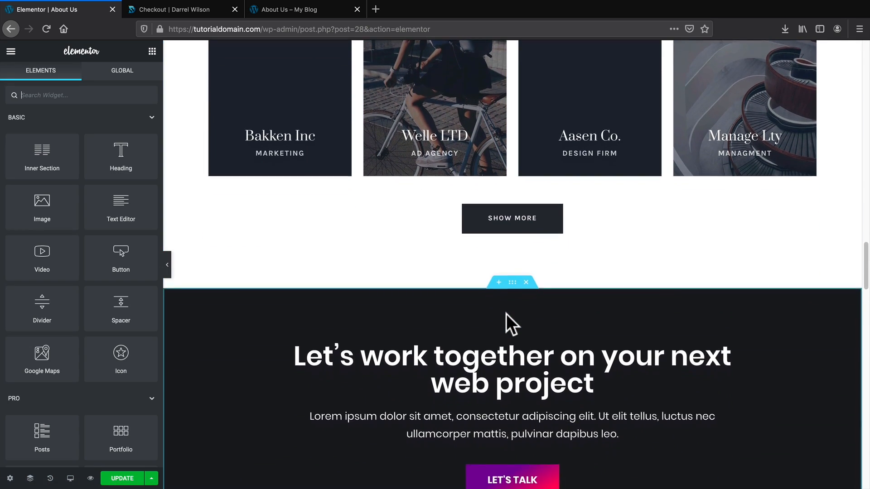
Delete the leftover About Us, Our Story, Why we are different, features and team sections.
scroll(520, 343, down, 5)
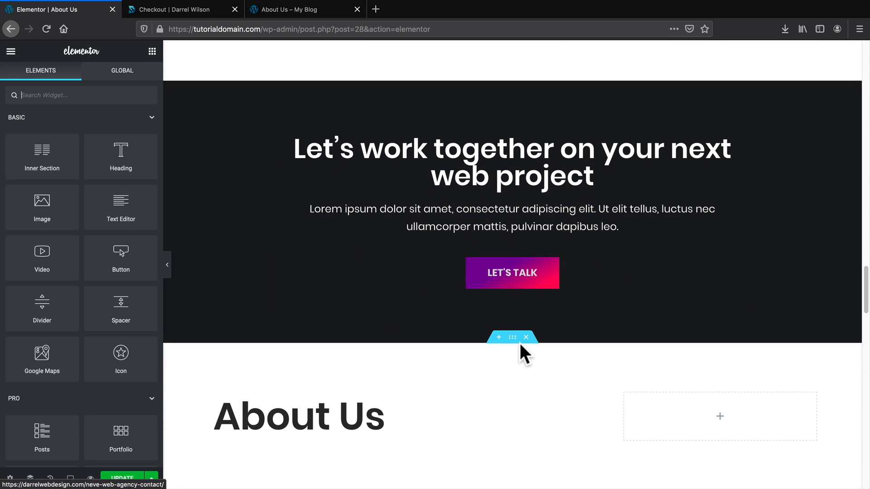
scroll(522, 334, down, 4)
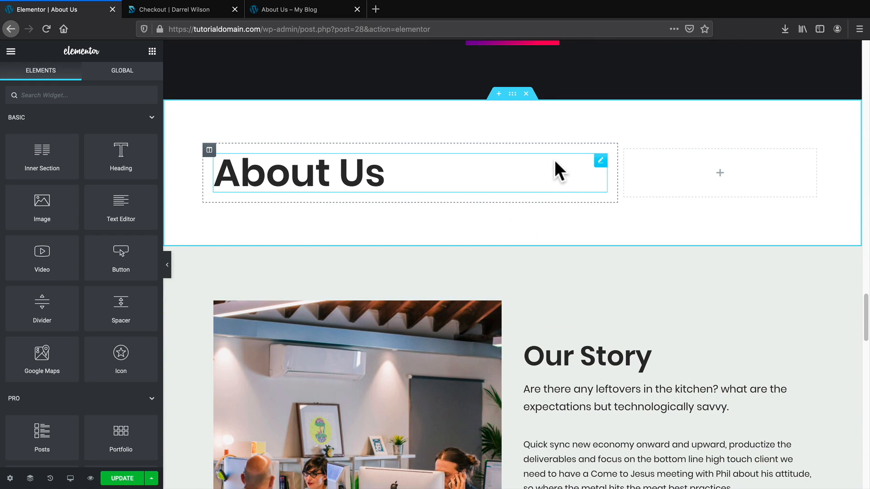
click(526, 94)
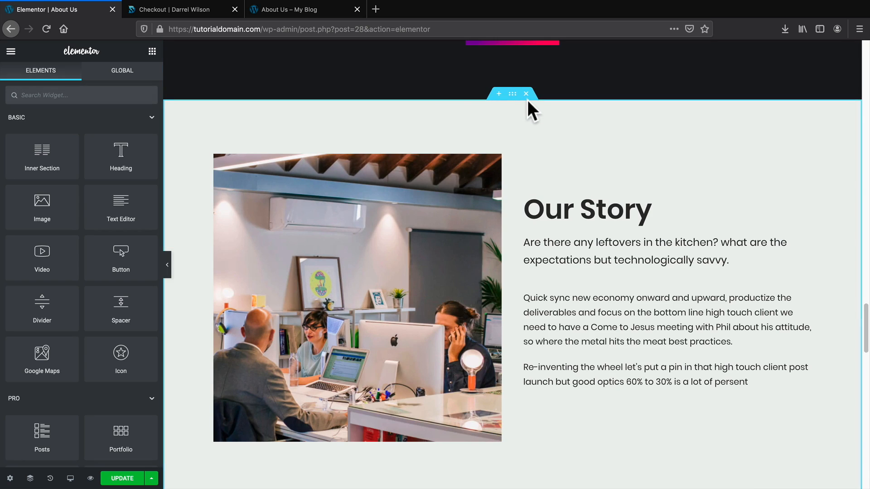
click(526, 94)
click(526, 95)
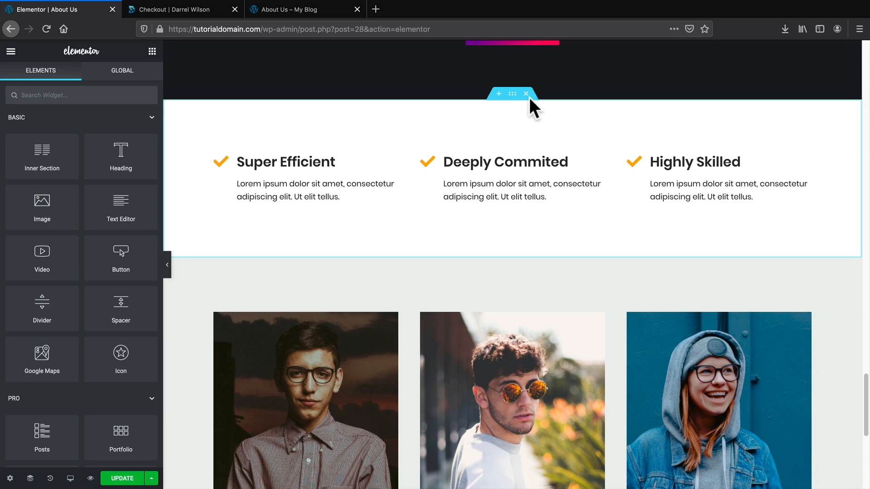
click(526, 94)
click(526, 95)
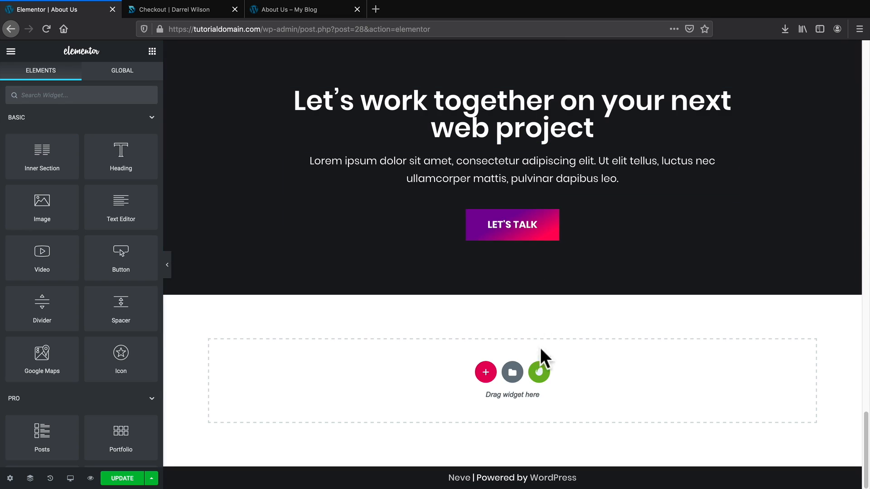
Scroll back through the About Us page to check the remaining sections.
scroll(833, 386, up, 2)
scroll(863, 362, up, 10)
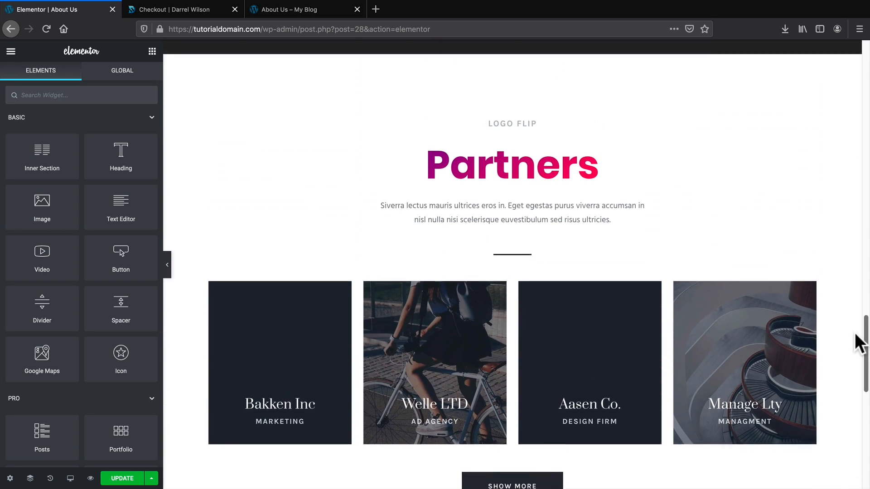
drag(855, 335, 847, 226)
scroll(838, 236, down, 3)
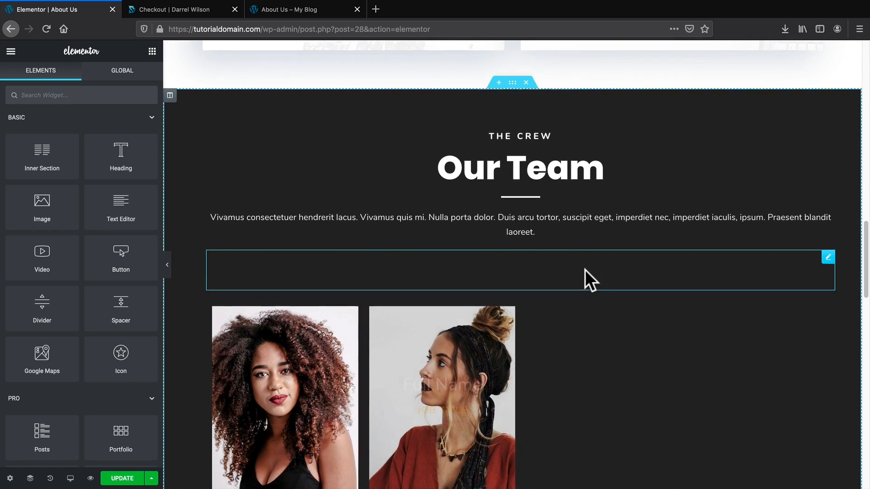
scroll(585, 272, up, 1)
scroll(527, 272, up, 3)
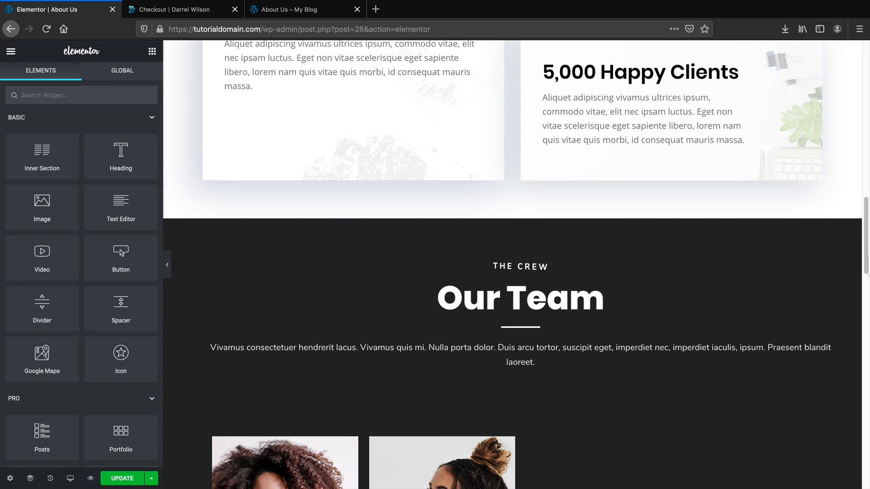
drag(866, 261, 865, 98)
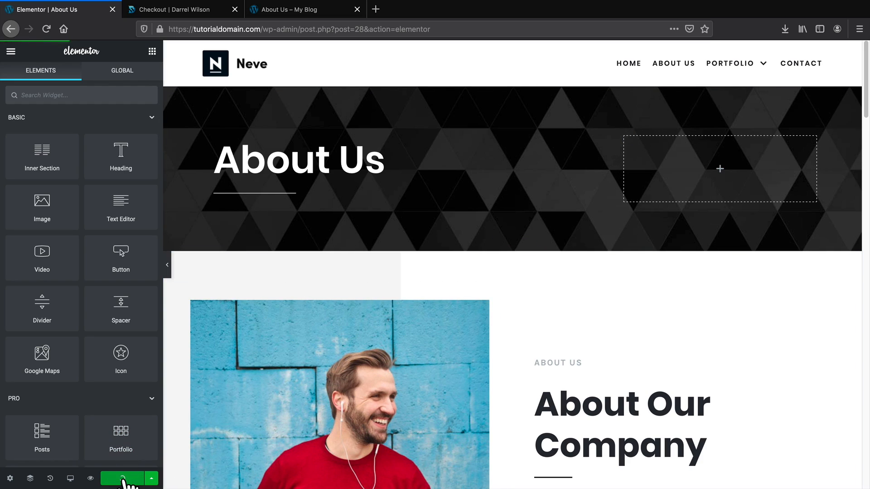
Save the About Us page edits with the UPDATE button.
click(253, 193)
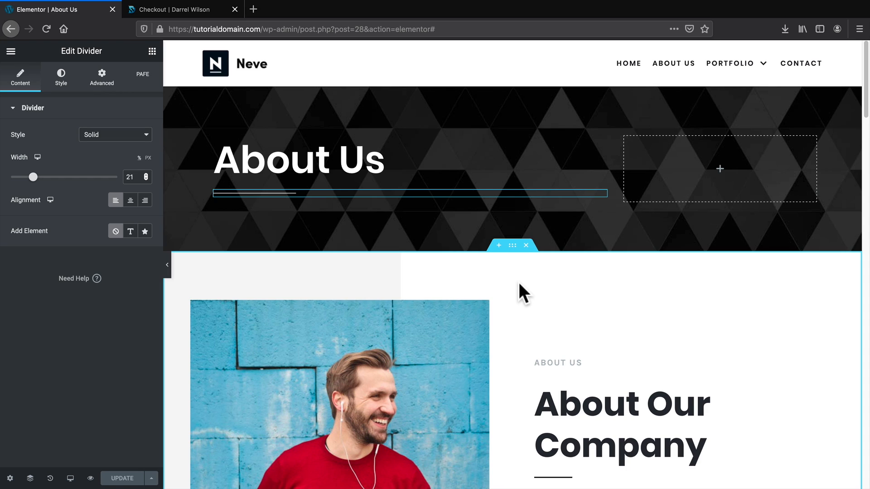
key(super+e)
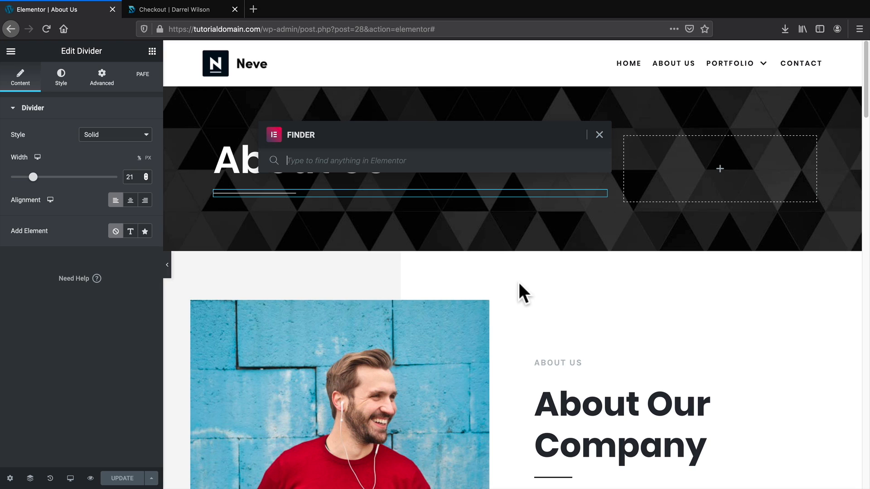
Search 'POR' in the Elementor Finder and open the Portfolio page.
drag(385, 133, 491, 192)
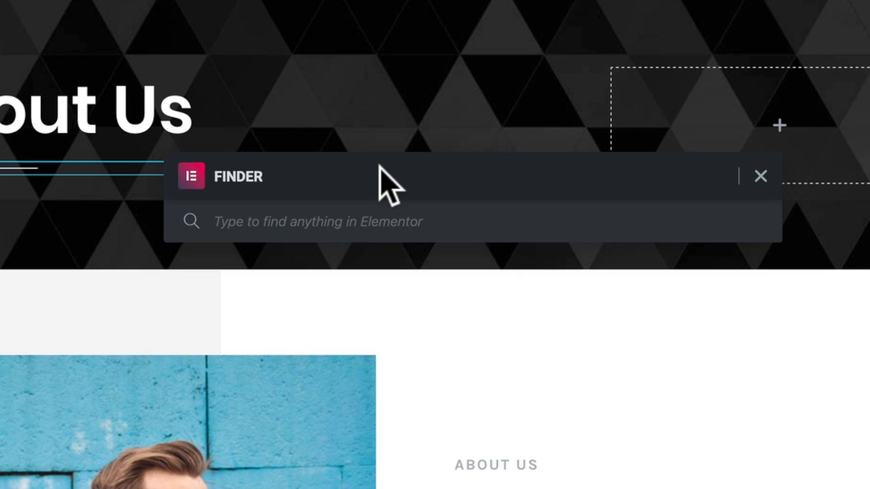
text(PORT)
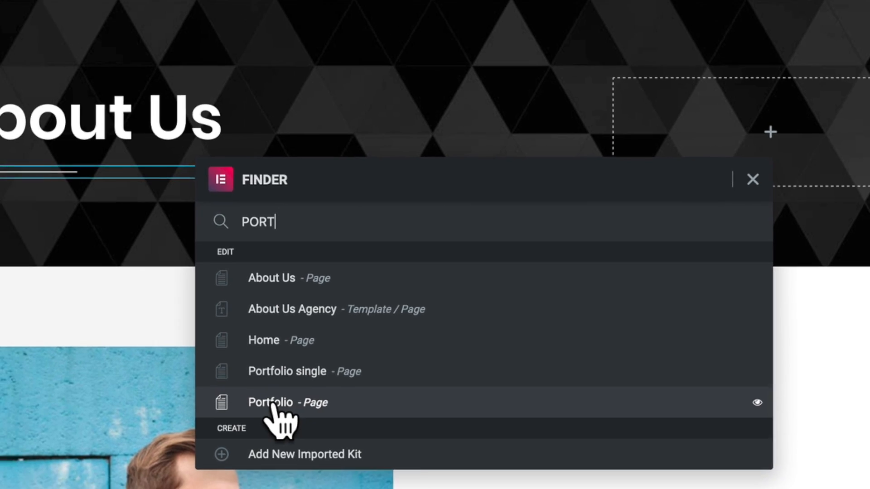
click(247, 418)
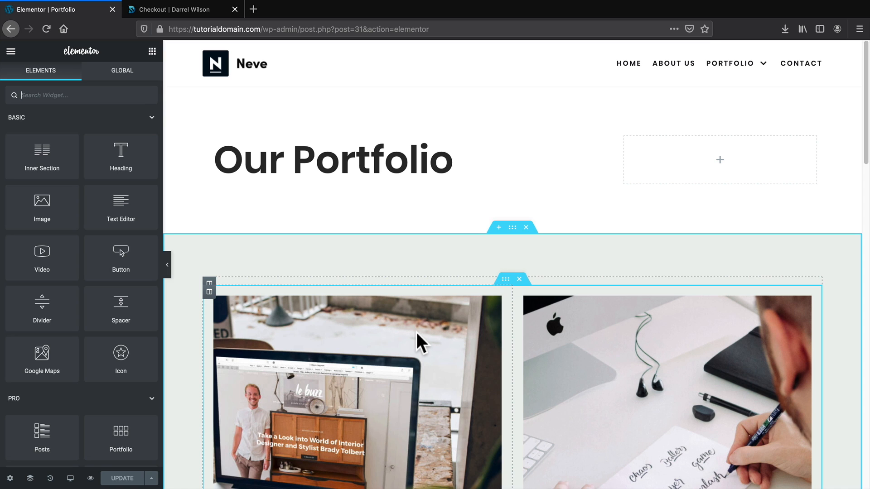
Import Portfolio Page Agency.json into the template library and insert it into the Portfolio page.
click(496, 227)
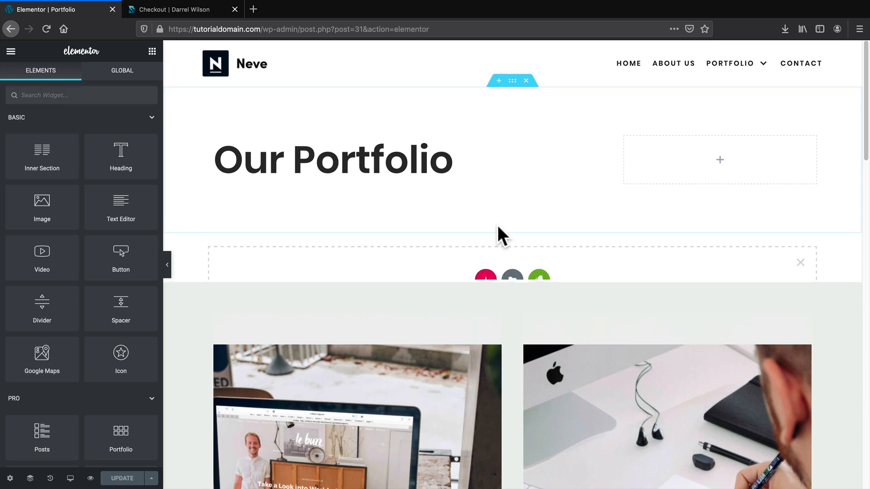
click(511, 284)
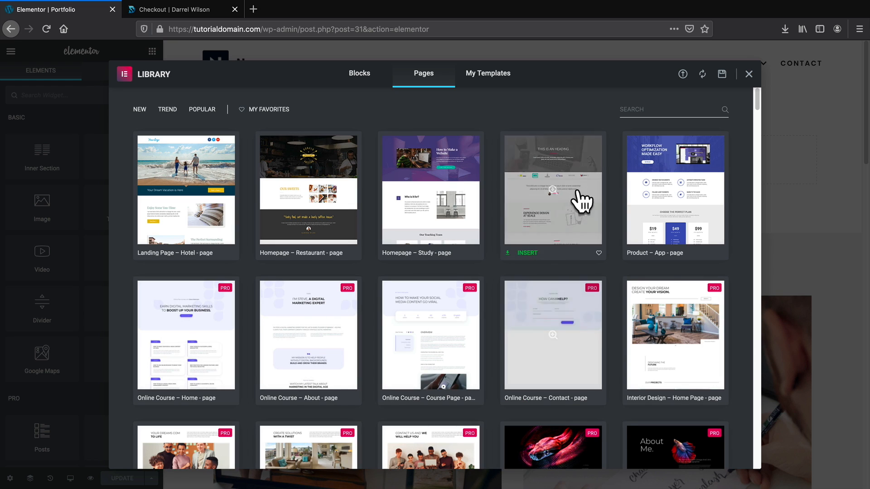
click(683, 73)
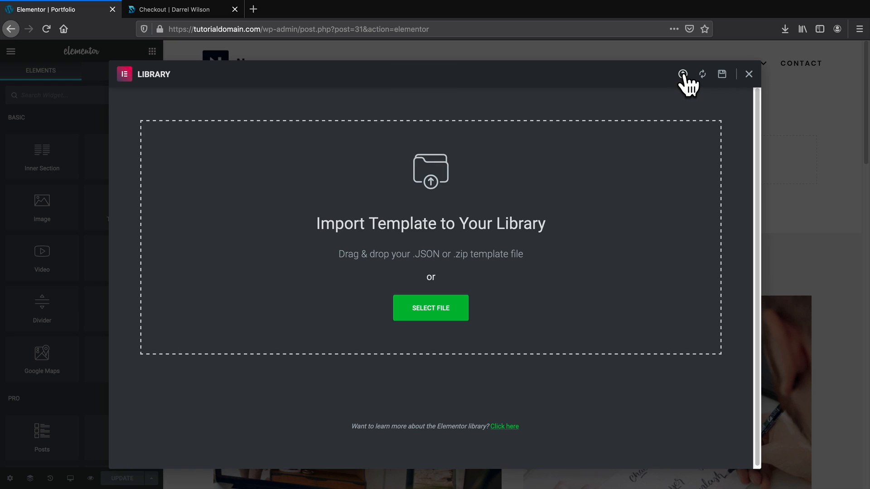
click(434, 309)
click(457, 122)
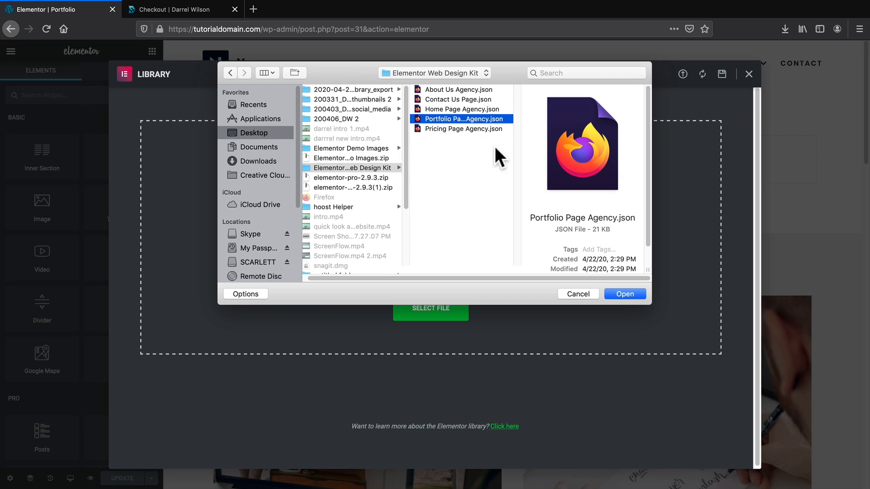
click(627, 294)
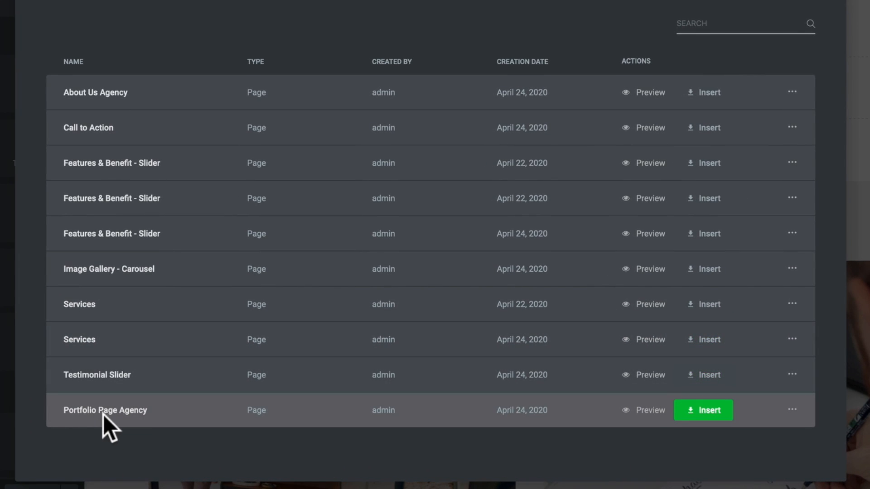
click(720, 412)
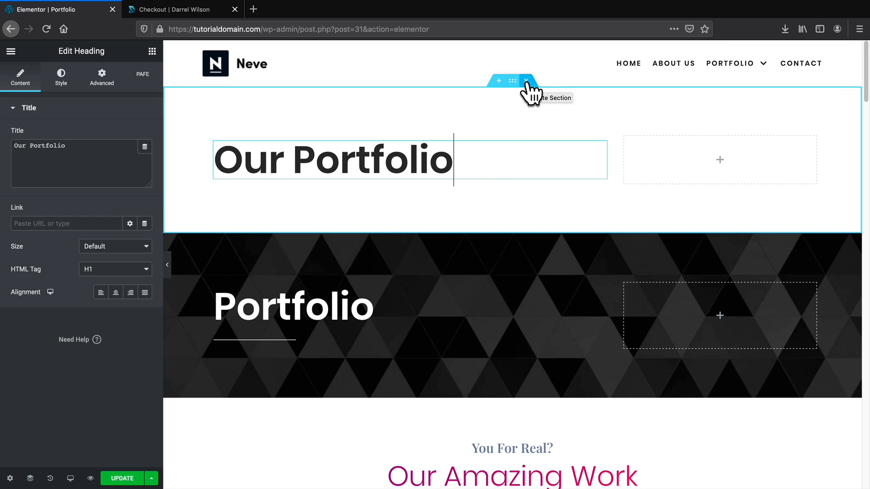
Delete the old Our Portfolio heading section and select the blank testimonial card.
click(527, 80)
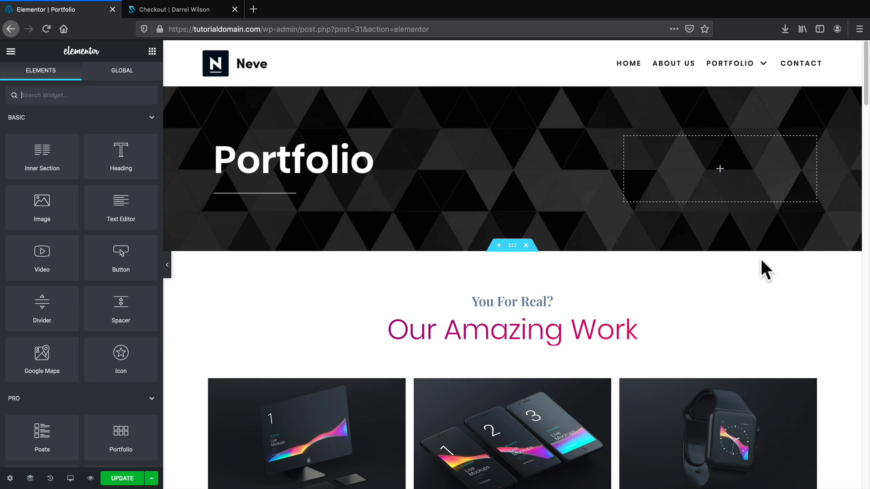
scroll(798, 272, down, 3)
scroll(846, 280, down, 6)
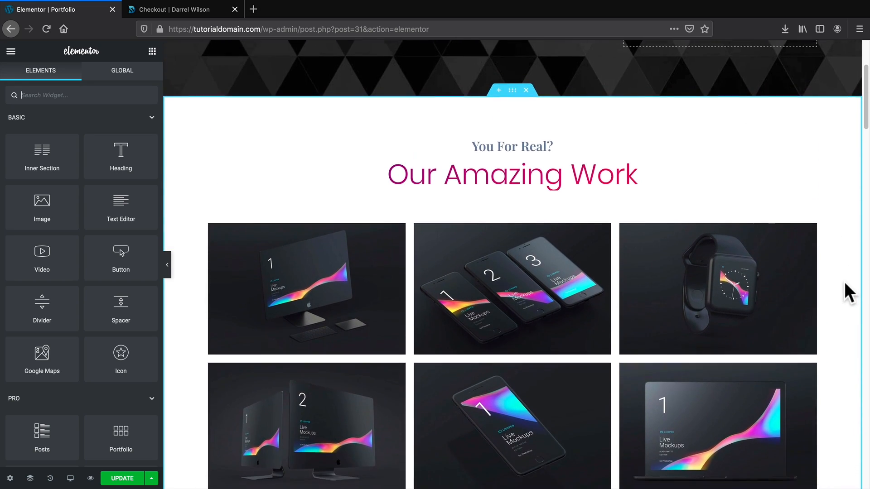
scroll(845, 286, down, 7)
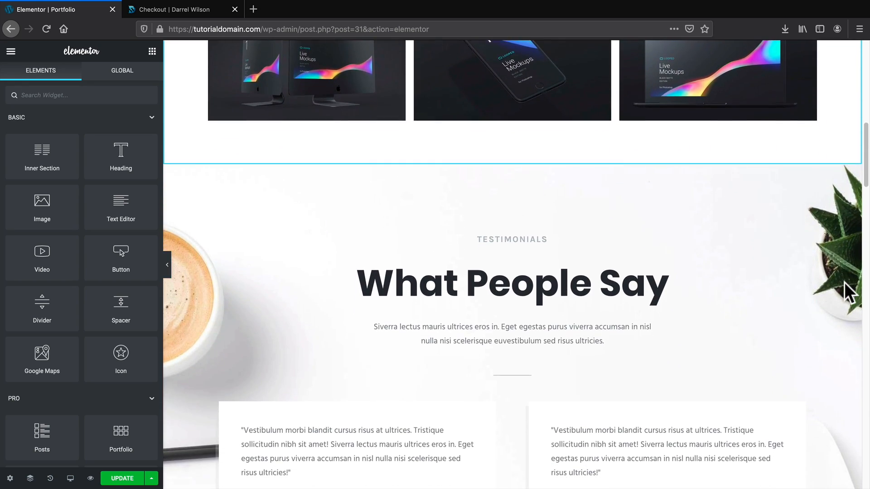
scroll(846, 290, down, 3)
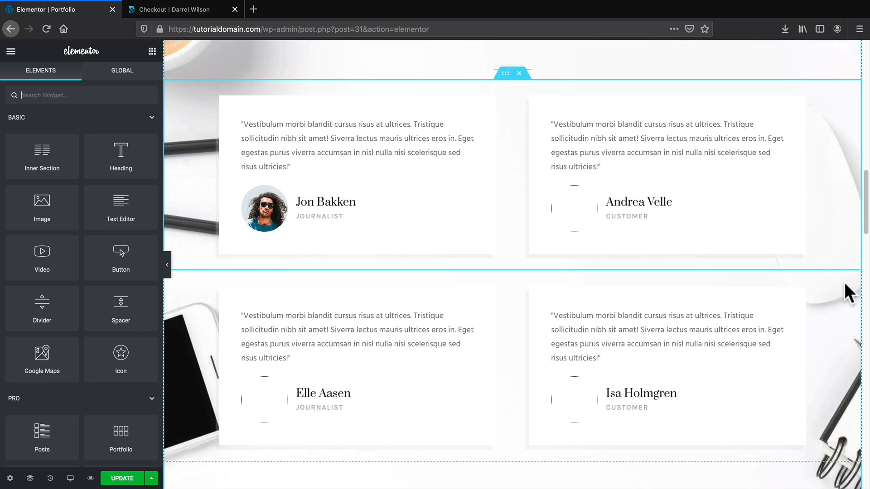
click(572, 210)
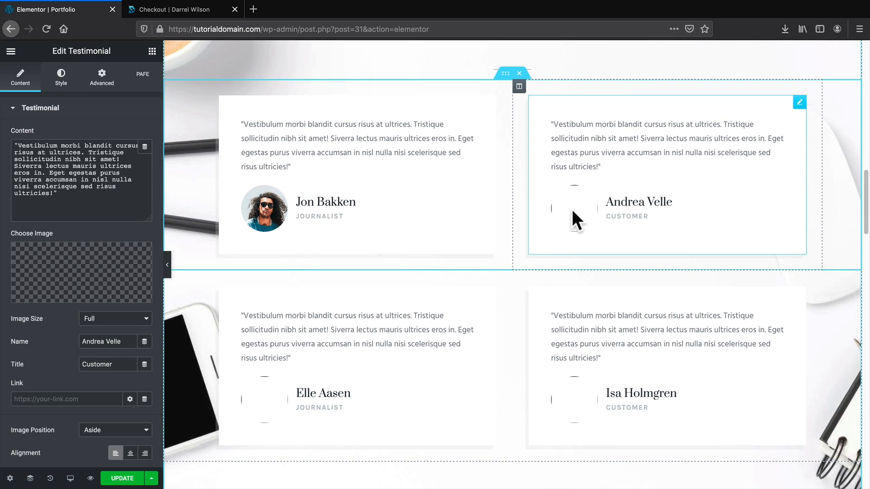
click(569, 390)
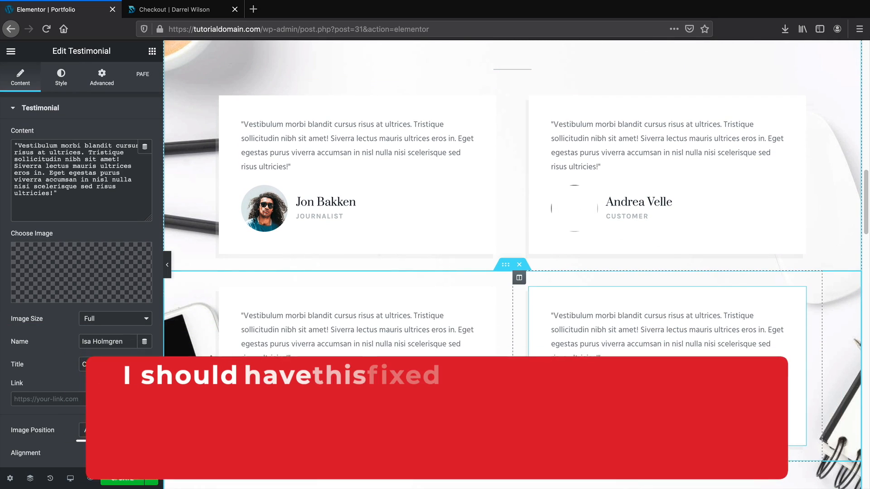
click(569, 201)
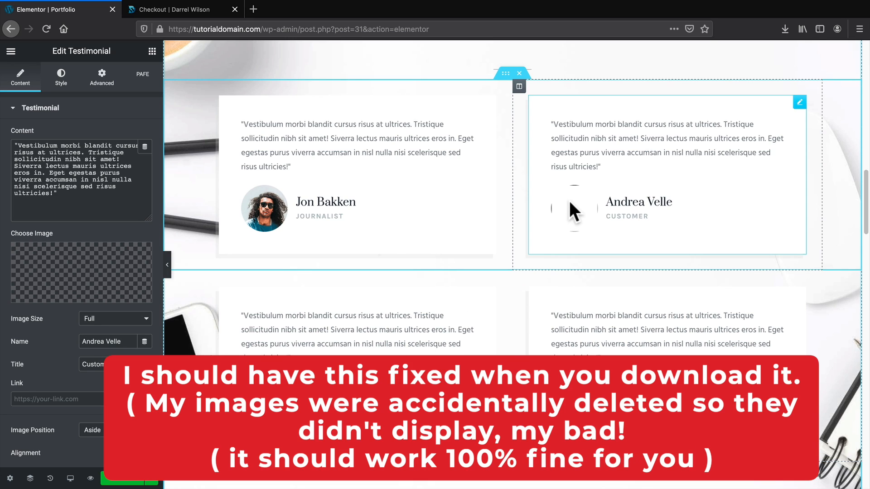
Give that testimonial the curly-haired woman's photo from the Media Library.
click(57, 276)
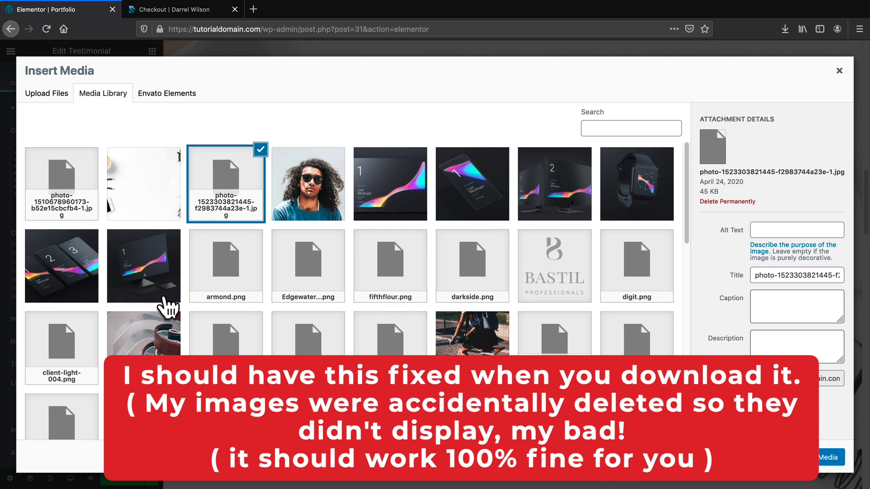
scroll(276, 292, down, 5)
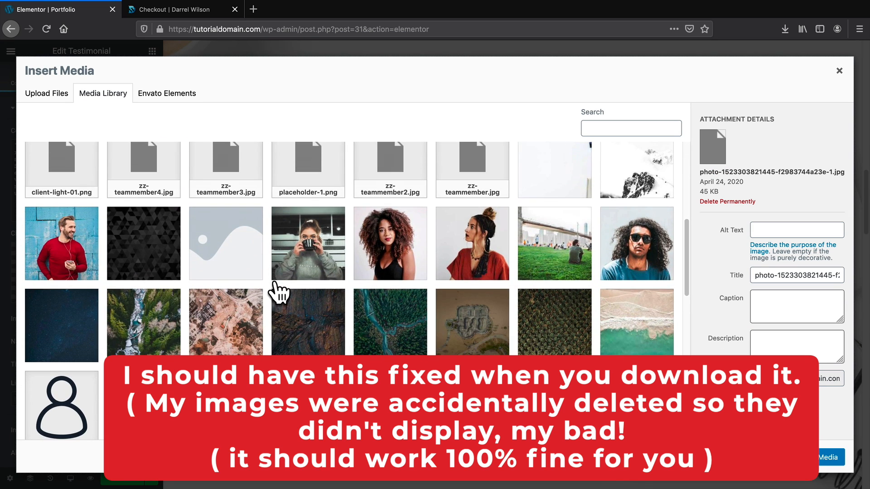
click(391, 243)
click(820, 457)
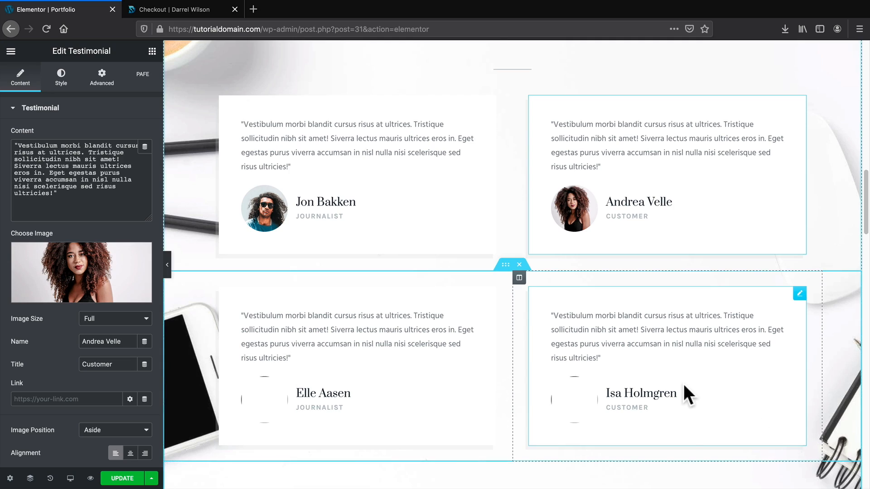
scroll(683, 384, down, 15)
scroll(480, 341, down, 5)
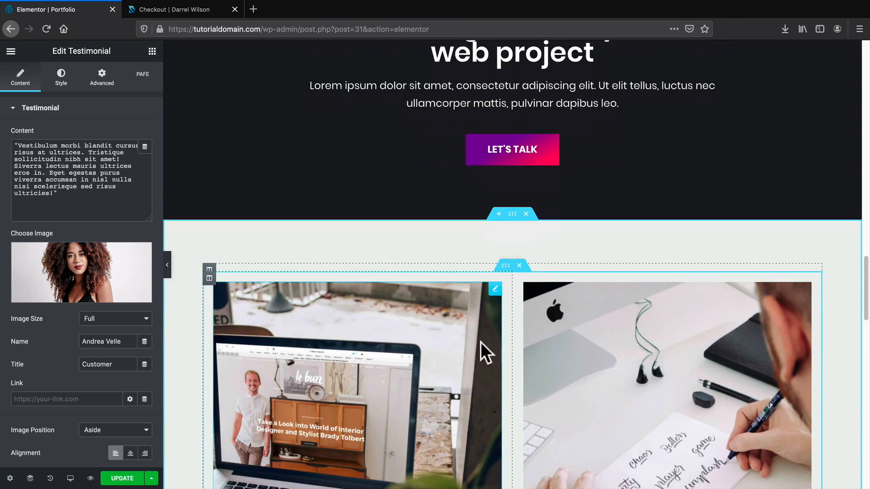
scroll(516, 329, down, 8)
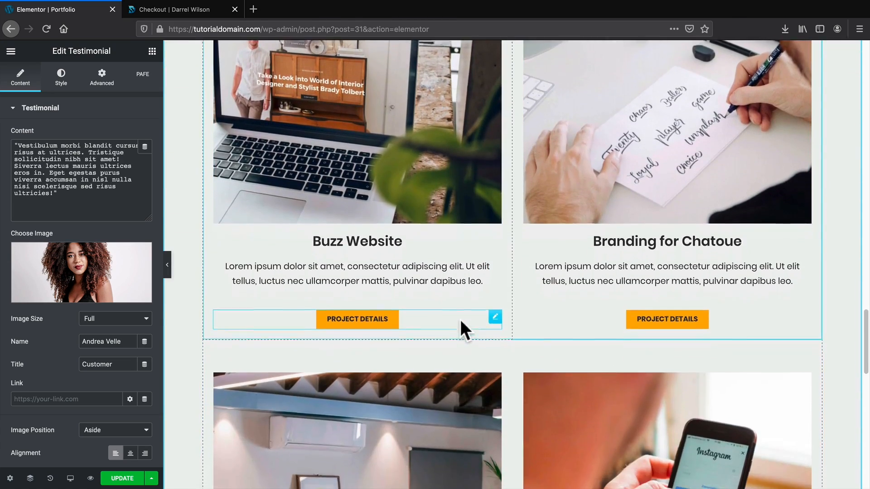
scroll(471, 326, down, 3)
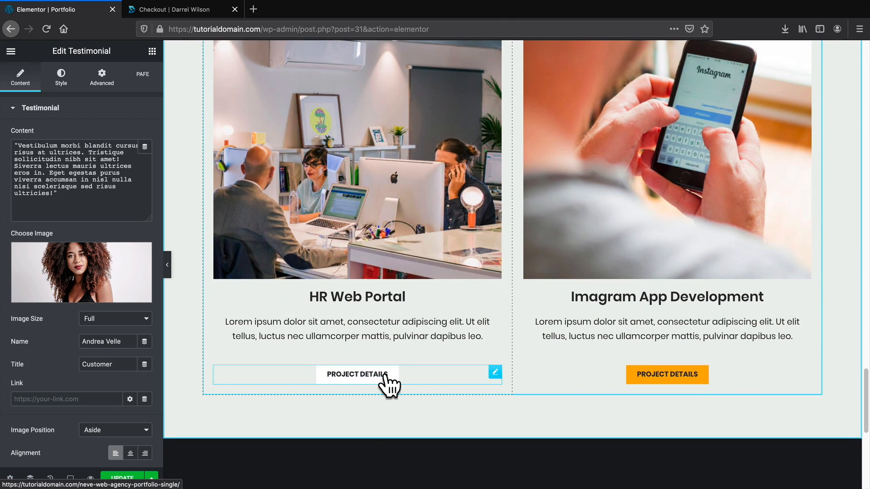
scroll(385, 379, up, 12)
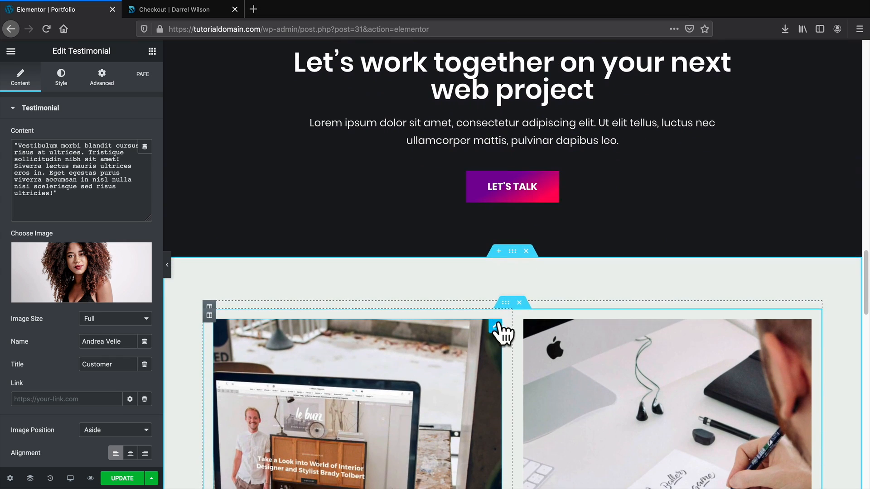
Delete the project-cards section and the single-testimonial section below the call to action.
click(526, 251)
scroll(541, 293, up, 15)
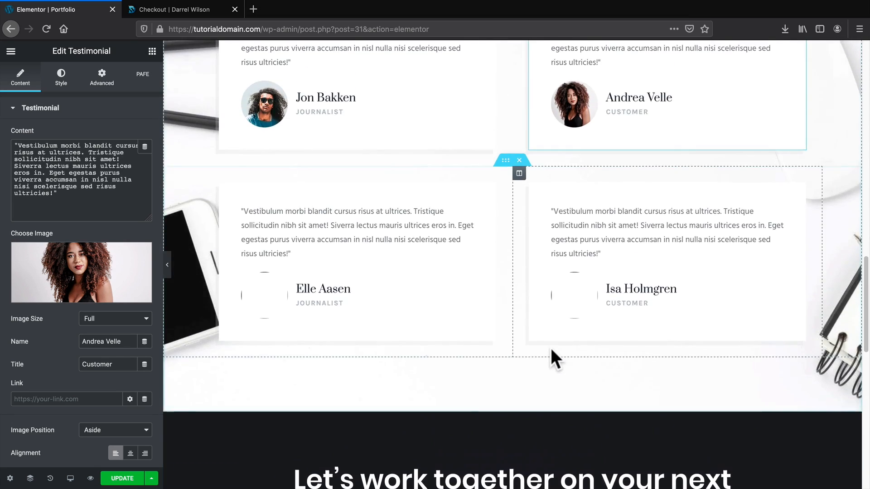
scroll(553, 357, up, 6)
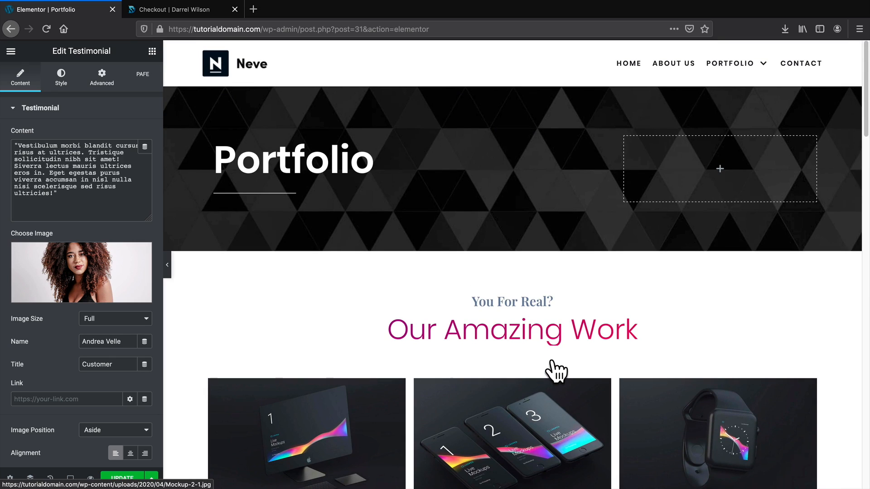
scroll(556, 368, down, 3)
scroll(553, 357, down, 3)
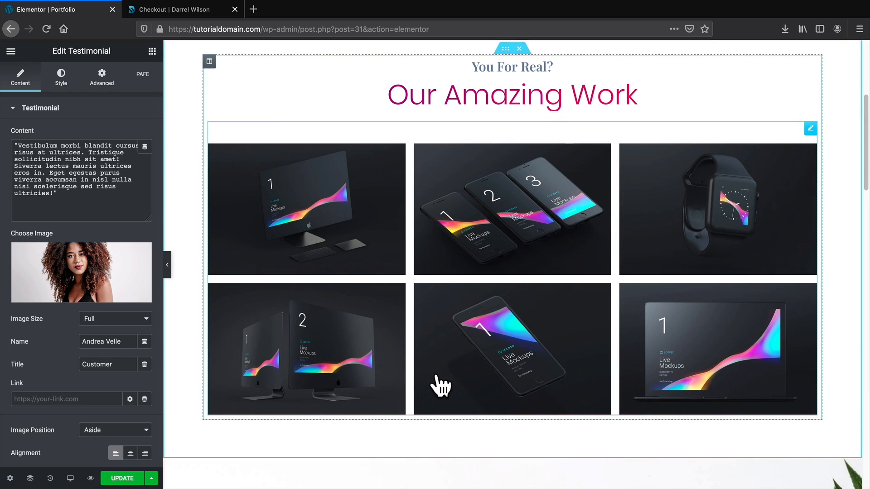
scroll(439, 382, down, 15)
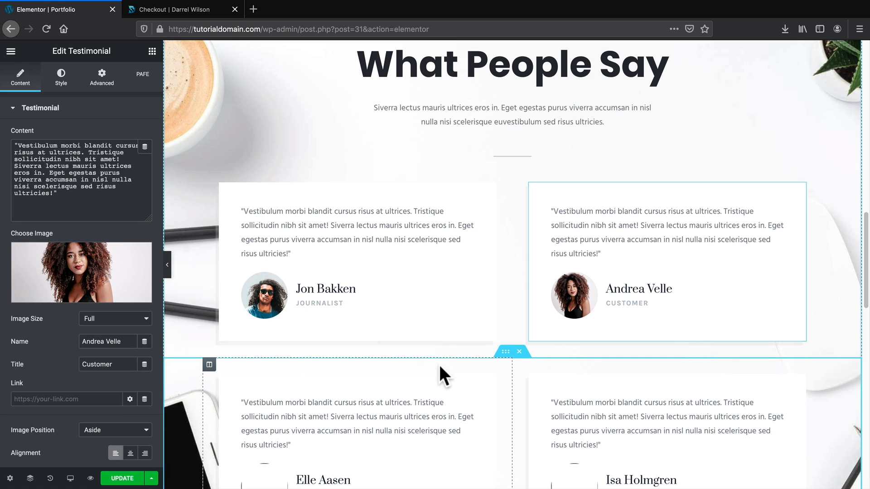
scroll(439, 365, down, 10)
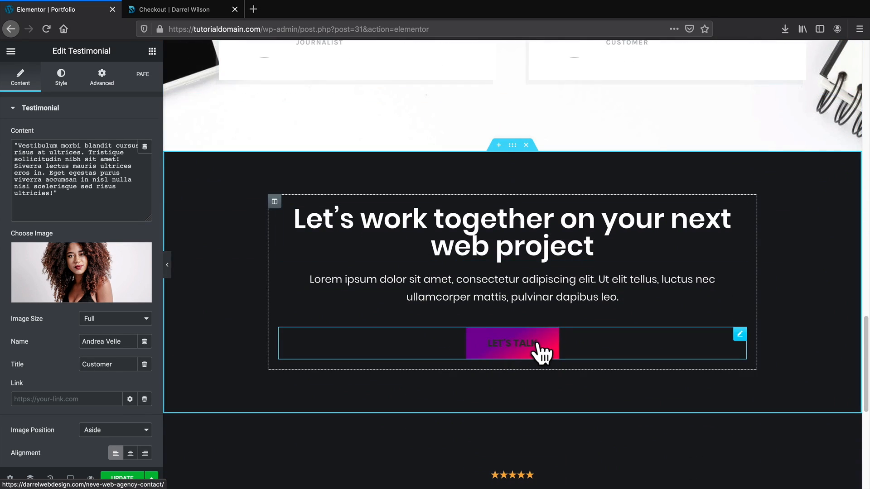
scroll(541, 348, down, 4)
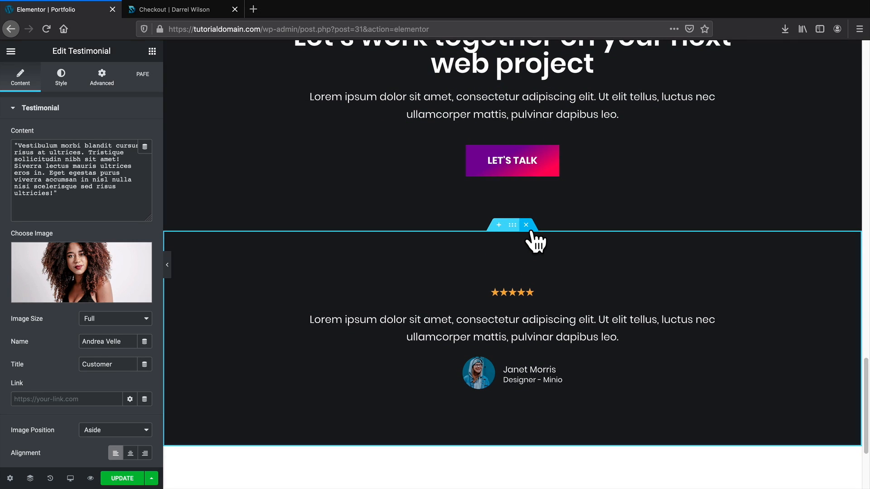
click(527, 228)
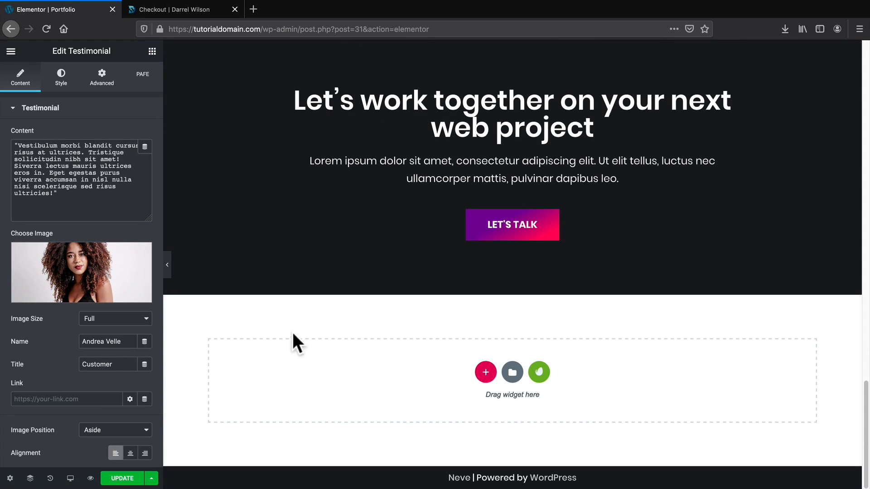
Save the Portfolio page changes with UPDATE.
click(122, 479)
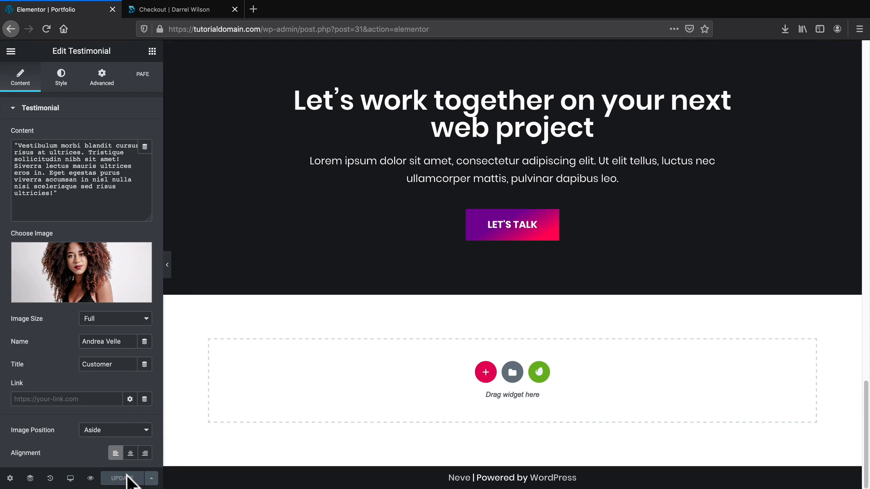
scroll(308, 408, up, 5)
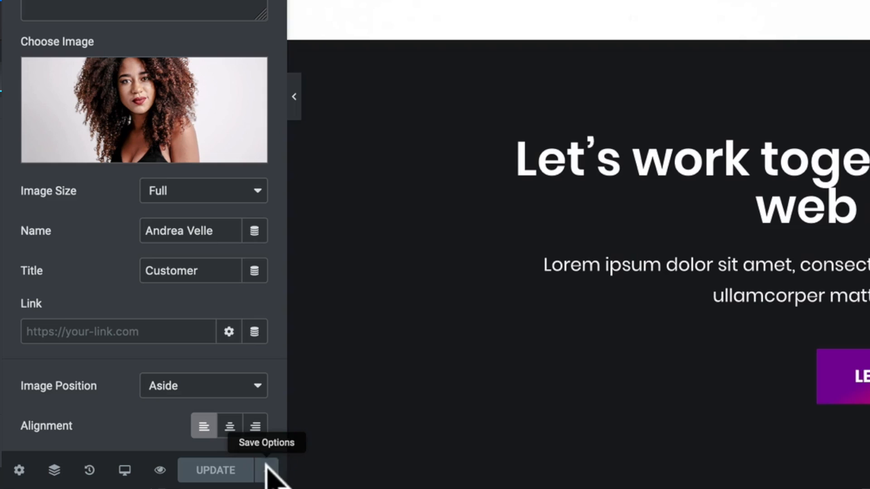
click(267, 470)
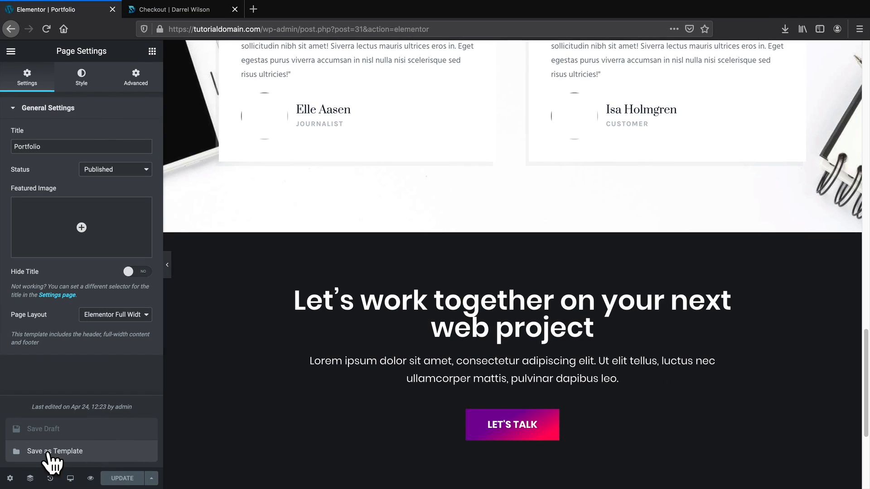
Save the page to the library as a template named 'TUTORIAL TEMPLATE'.
click(51, 461)
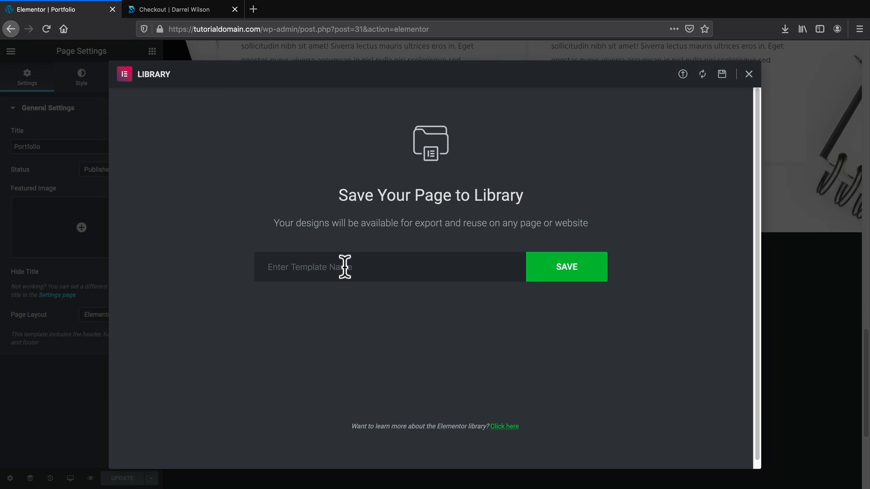
text(TUTORI)
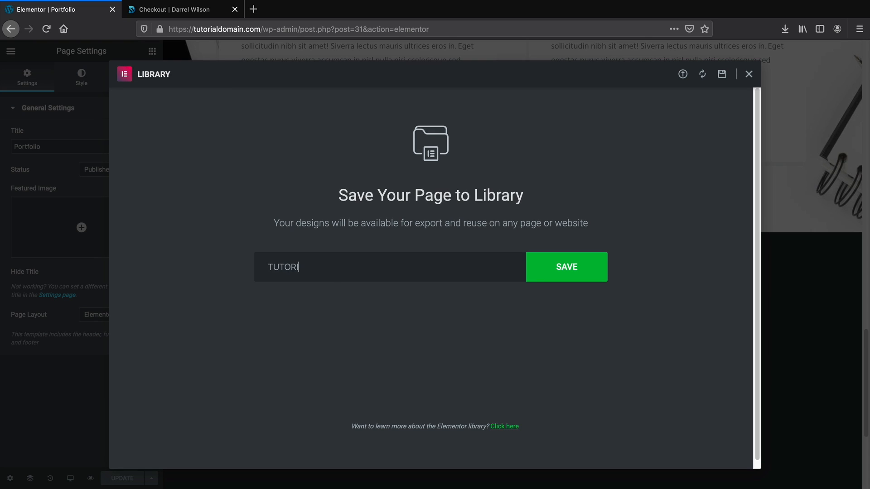
text(AL TEMPLATE)
click(574, 275)
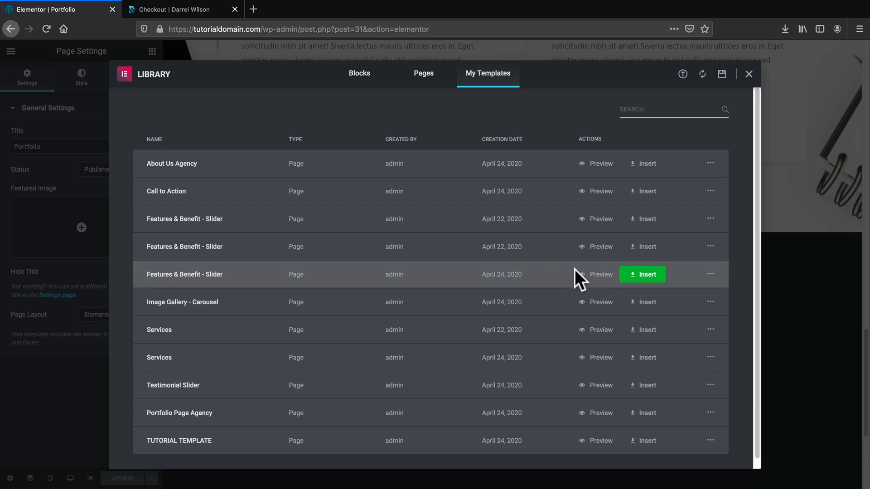
Export TUTORIAL TEMPLATE as a file and close the template library.
scroll(408, 363, down, 1)
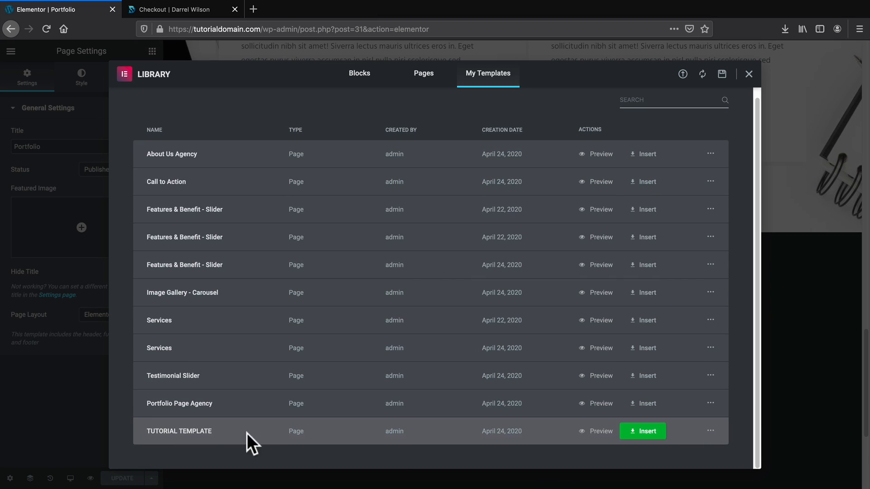
click(710, 431)
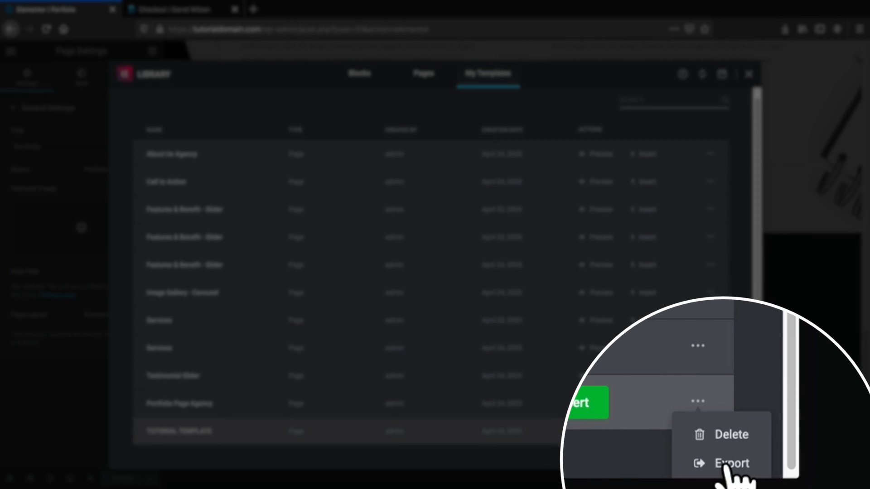
click(735, 463)
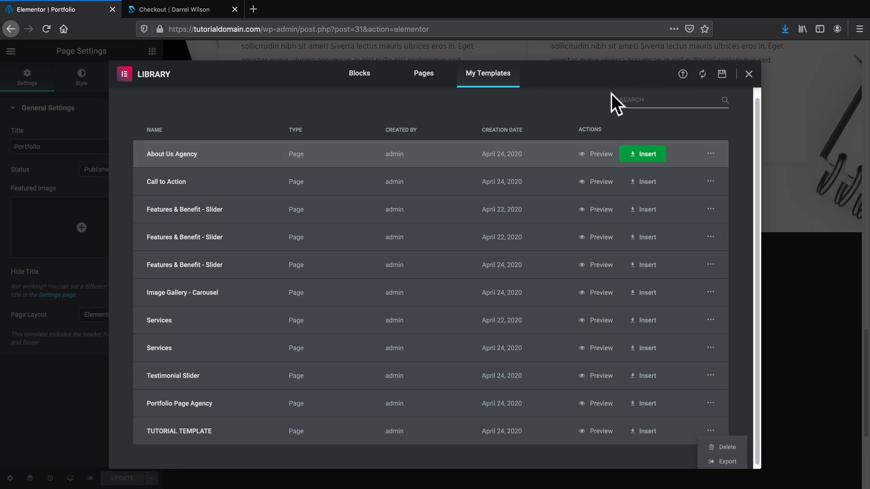
click(748, 74)
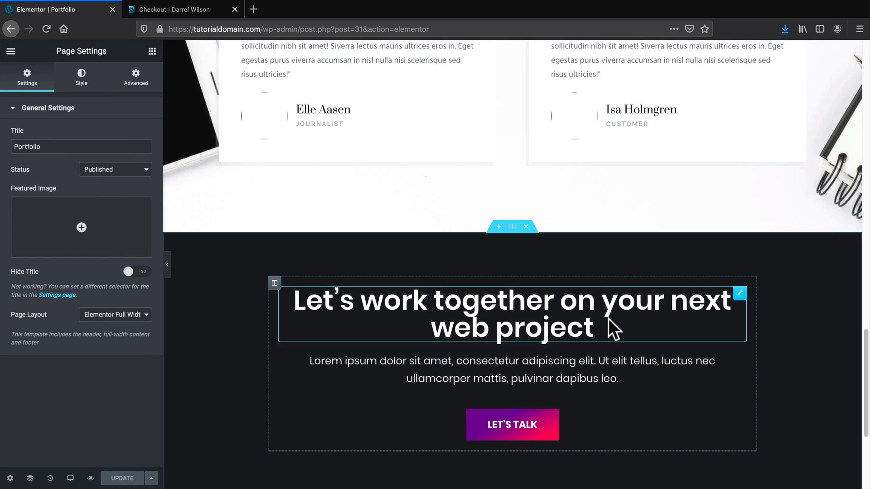
scroll(608, 319, up, 20)
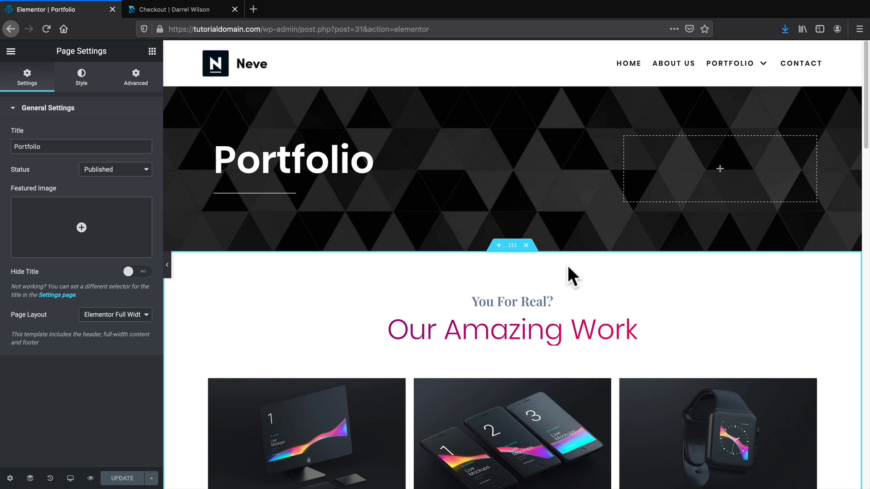
Search 'CONTACT' in Elementor's Finder and open the Contact page in the editor.
key(ctrl+e)
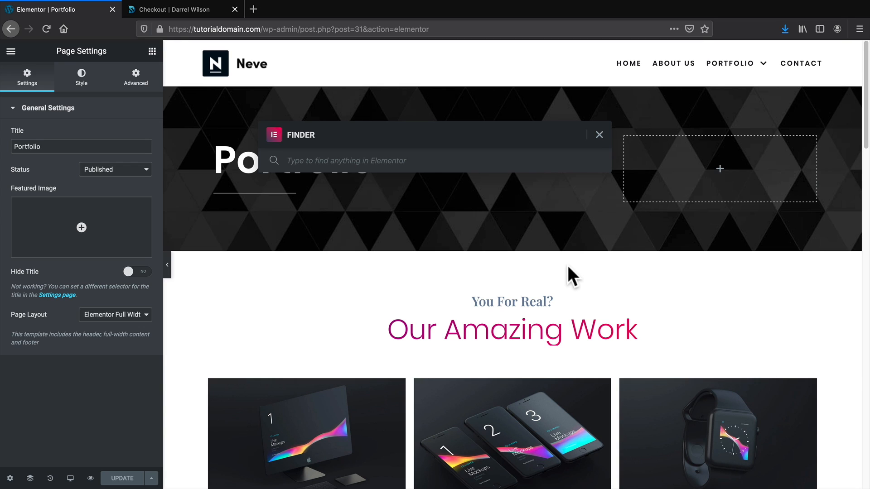
text(CONTACT)
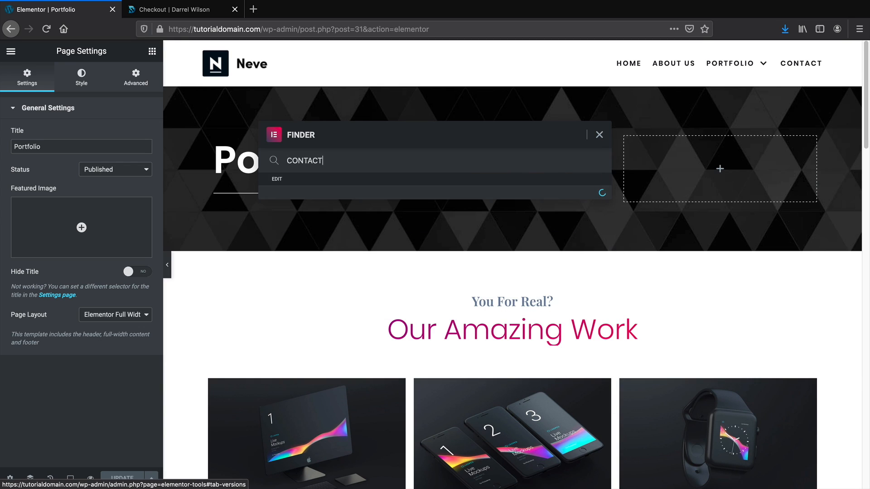
key(BackSpace)
key(BackSpace)
key(BackSpace)
key(BackSpace)
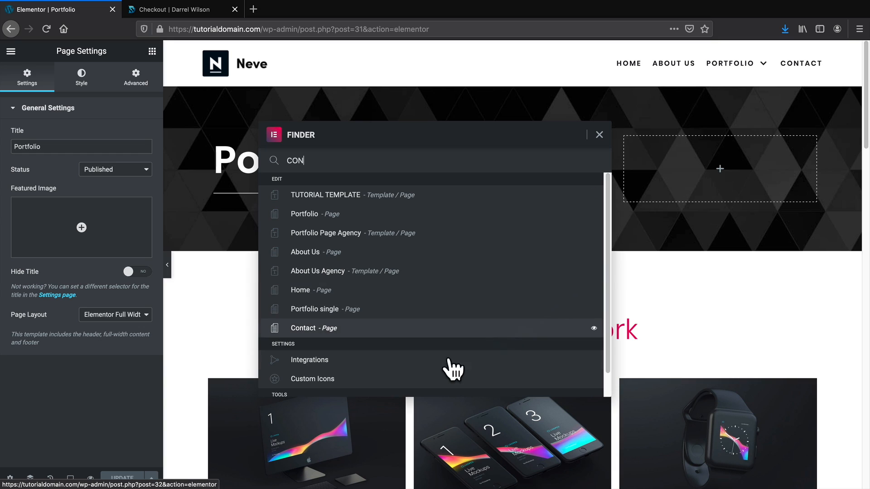
click(311, 335)
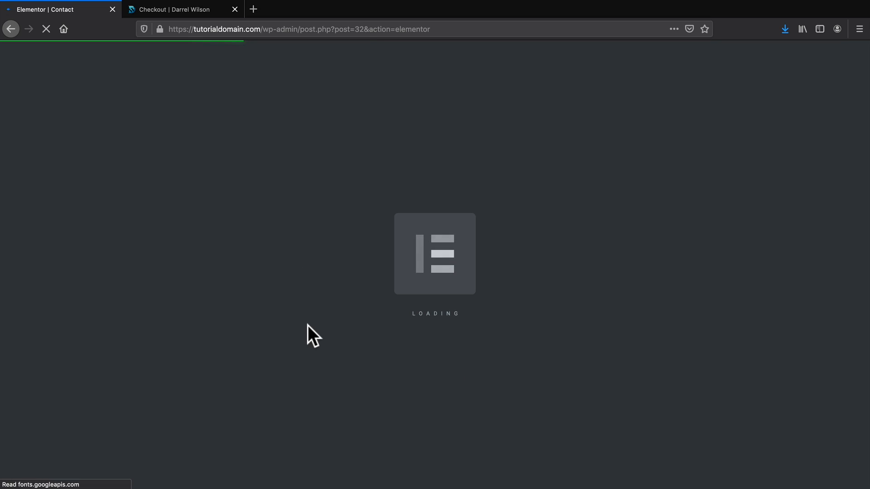
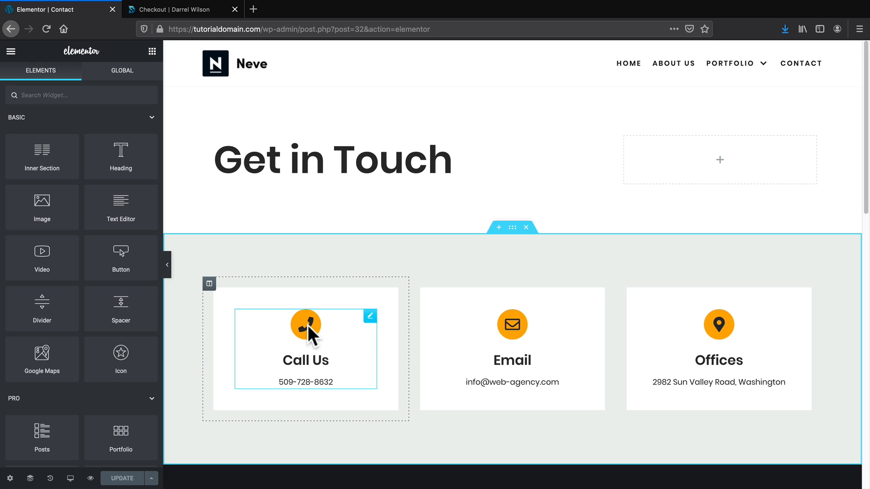
Import the downloaded TUTORIAL TEMPLATE JSON from Downloads and insert it above Get in Touch.
click(498, 81)
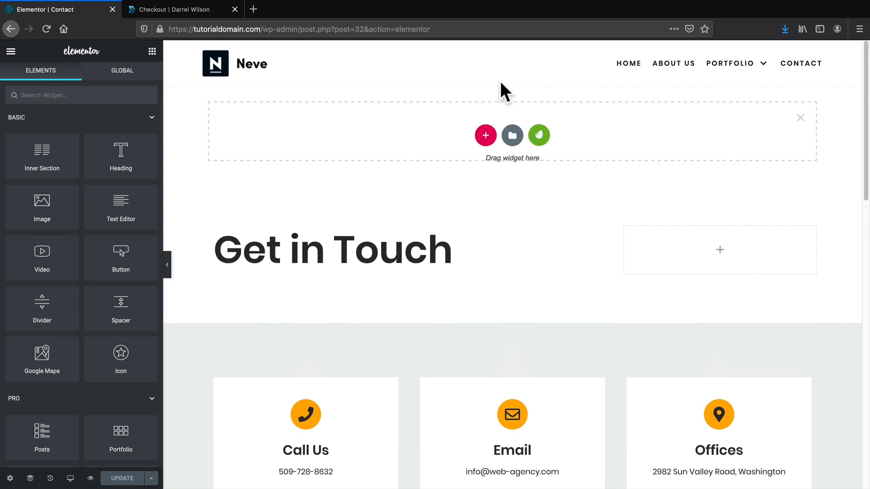
click(513, 136)
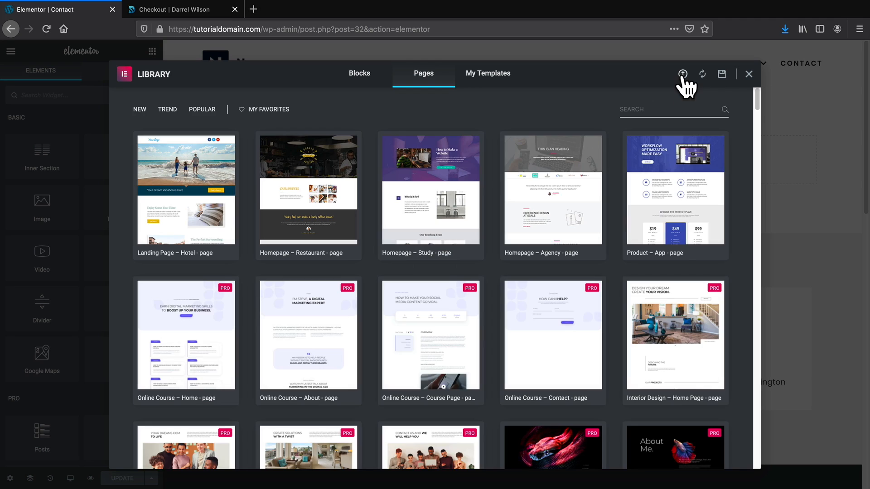
click(682, 75)
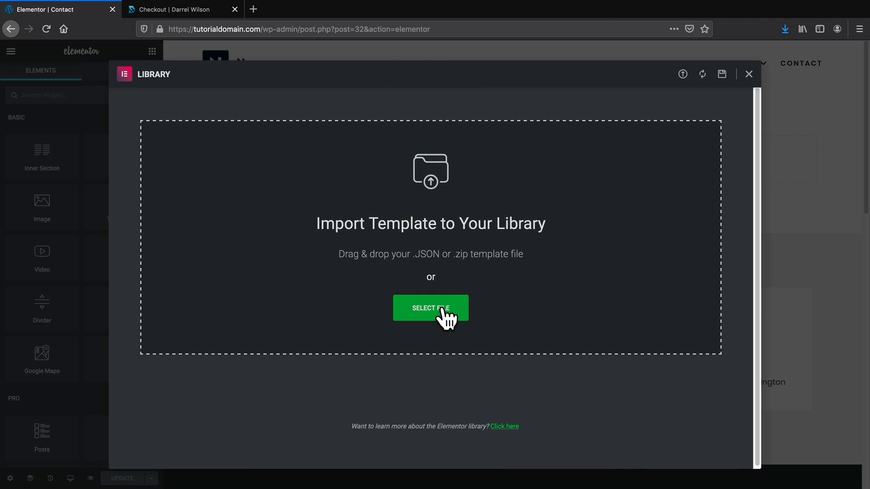
click(444, 312)
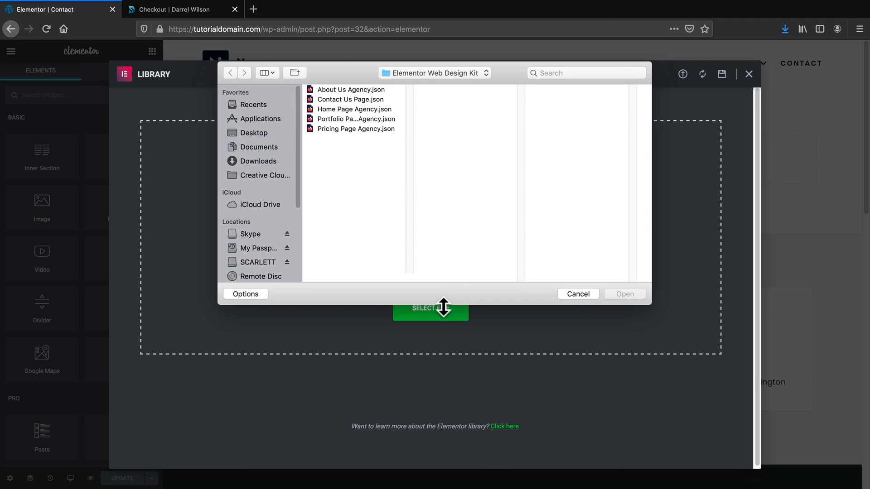
click(268, 161)
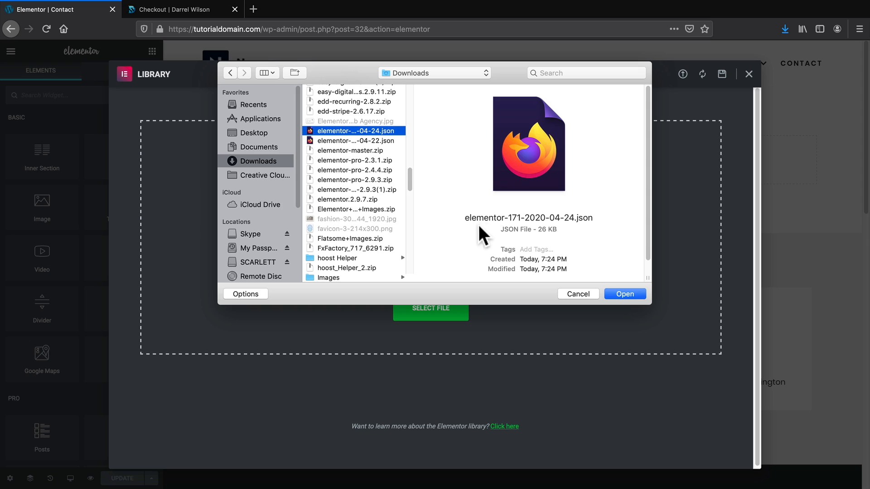
drag(520, 260, 525, 259)
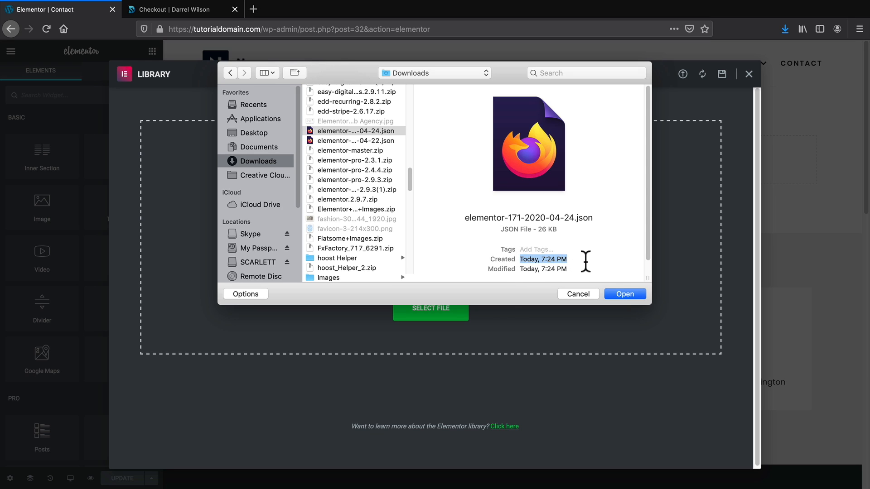
click(625, 294)
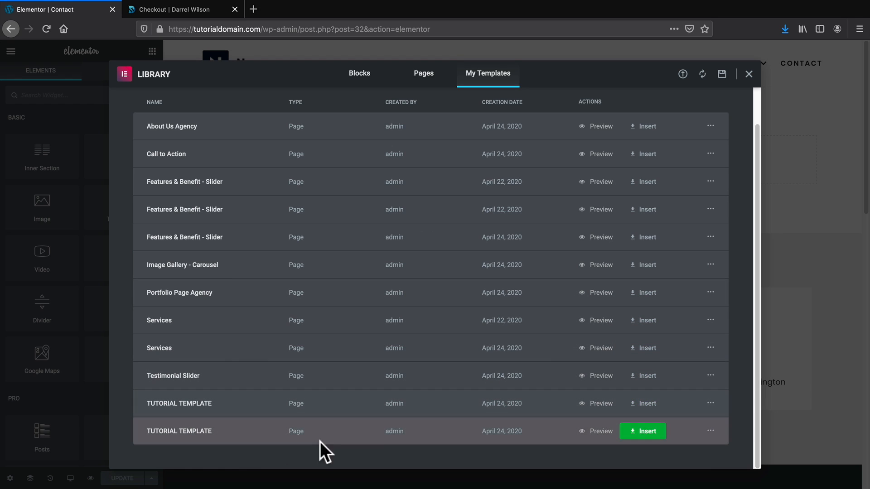
click(648, 431)
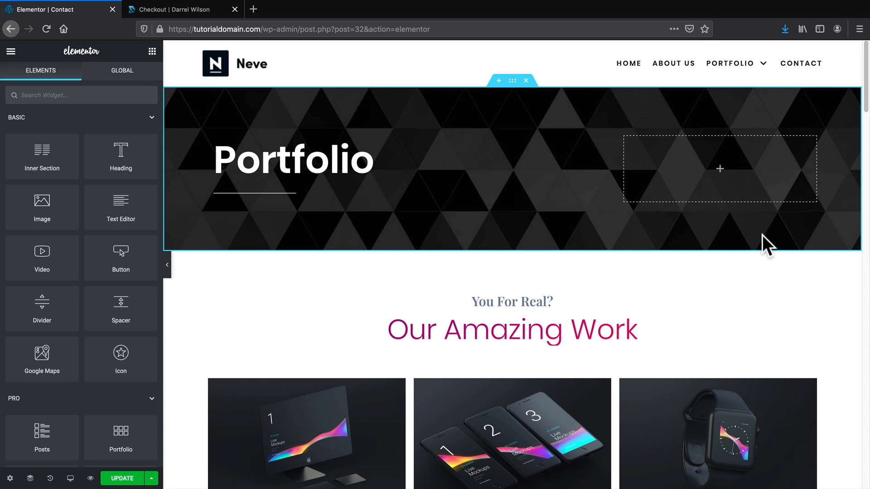
Remove all seven sections, from the Portfolio header and testimonials down to the message form.
scroll(762, 235, down, 14)
scroll(770, 235, down, 8)
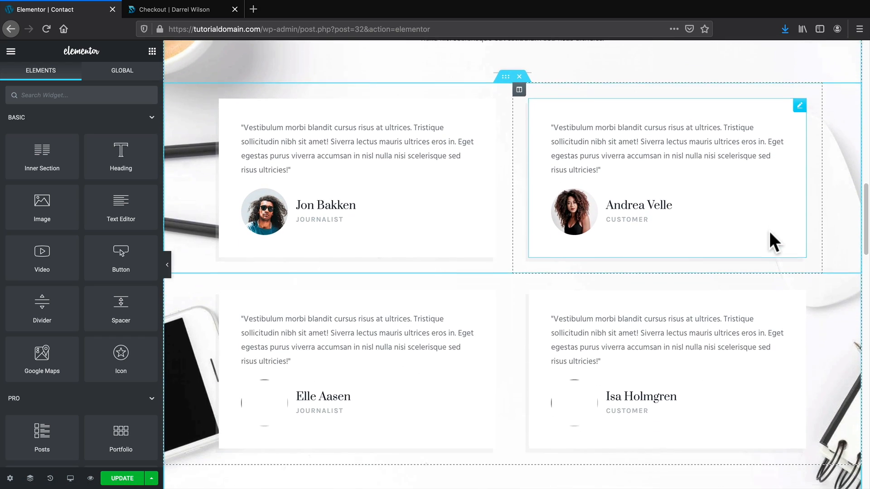
scroll(769, 231, up, 2)
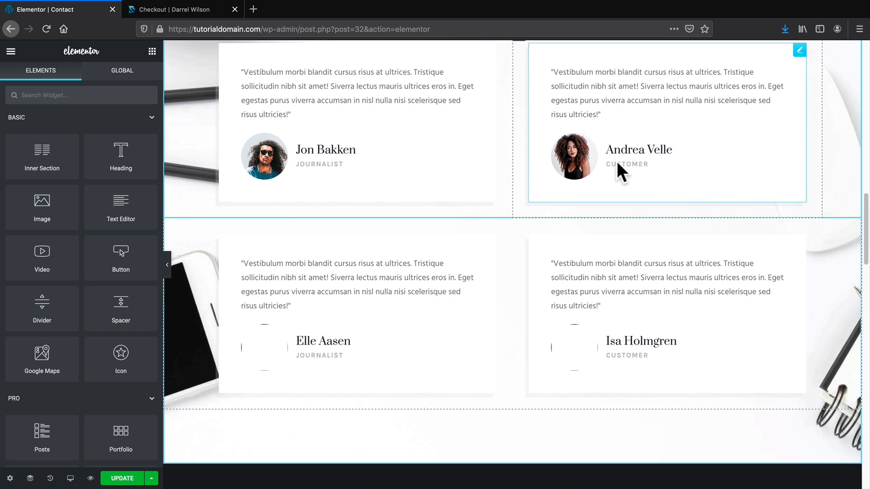
scroll(725, 241, down, 8)
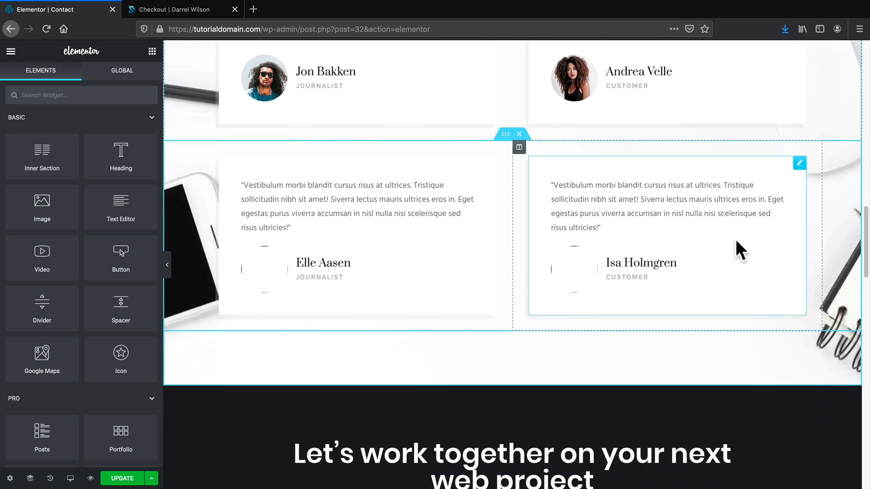
scroll(737, 235, down, 15)
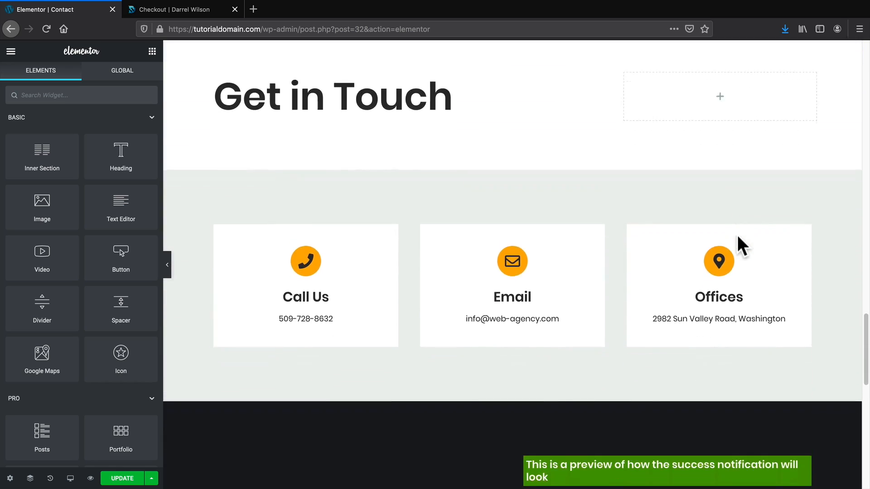
scroll(737, 235, down, 5)
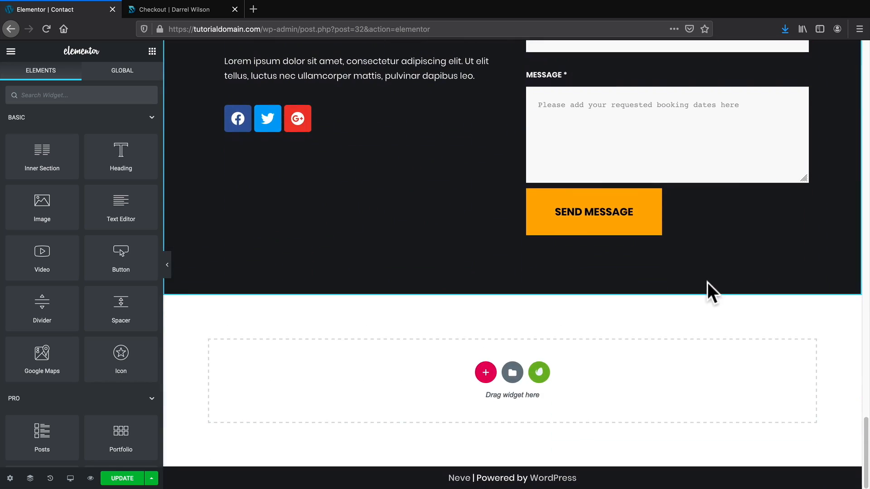
scroll(707, 282, up, 20)
scroll(703, 284, up, 15)
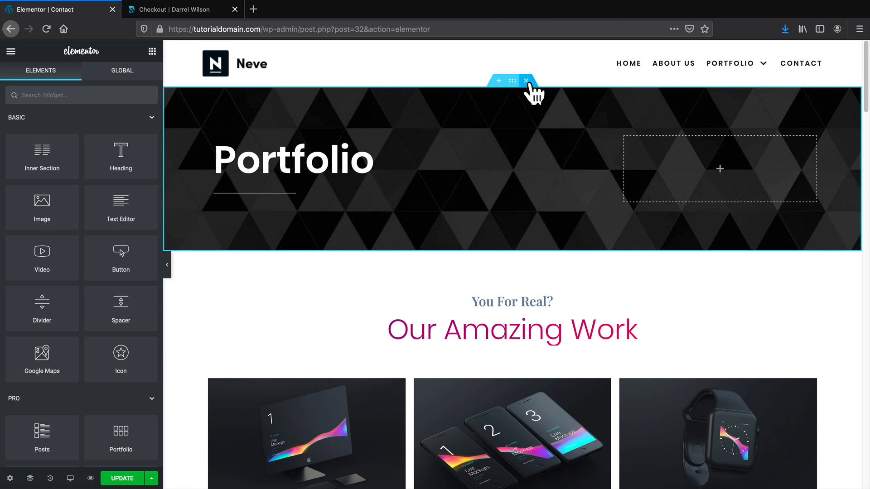
click(526, 81)
click(526, 81)
click(525, 80)
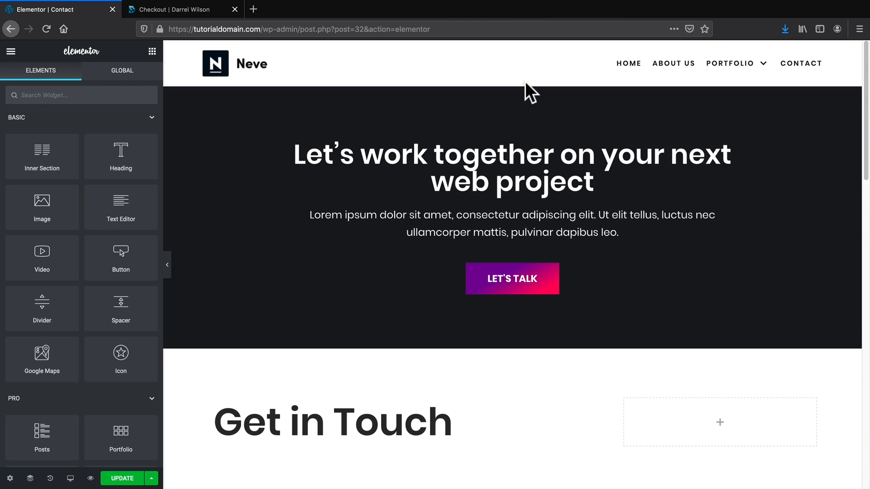
click(526, 81)
click(526, 80)
click(526, 80)
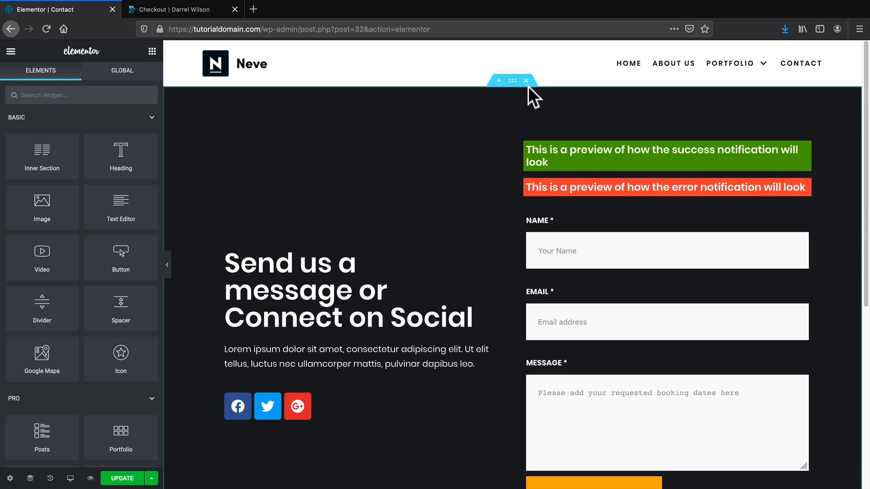
click(525, 80)
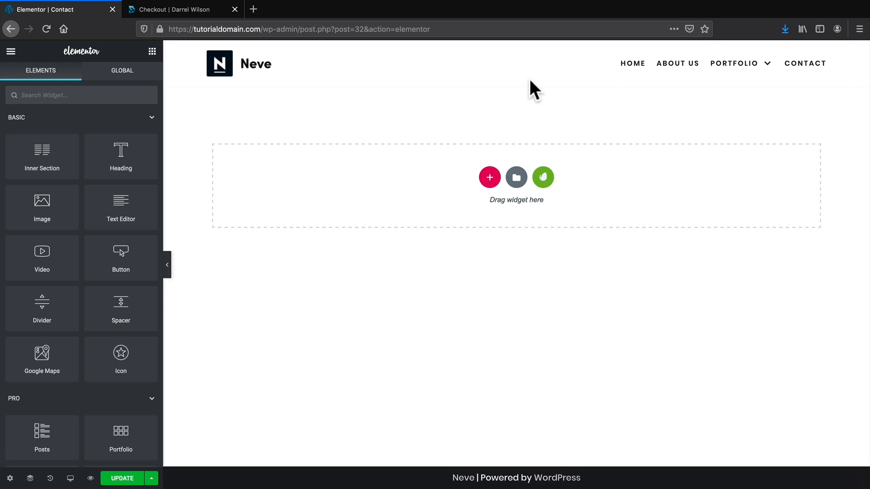
Import Contact Us Page.json into the library and insert the Contact Us Page Agency template.
click(516, 178)
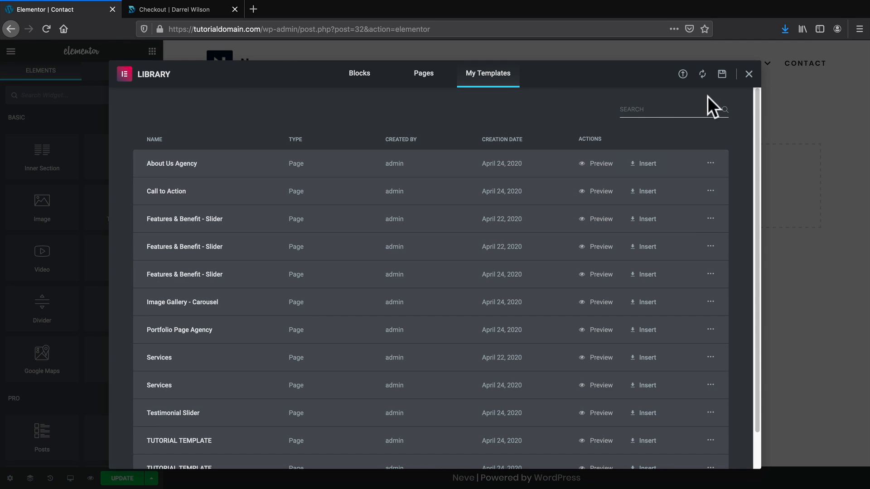
click(683, 74)
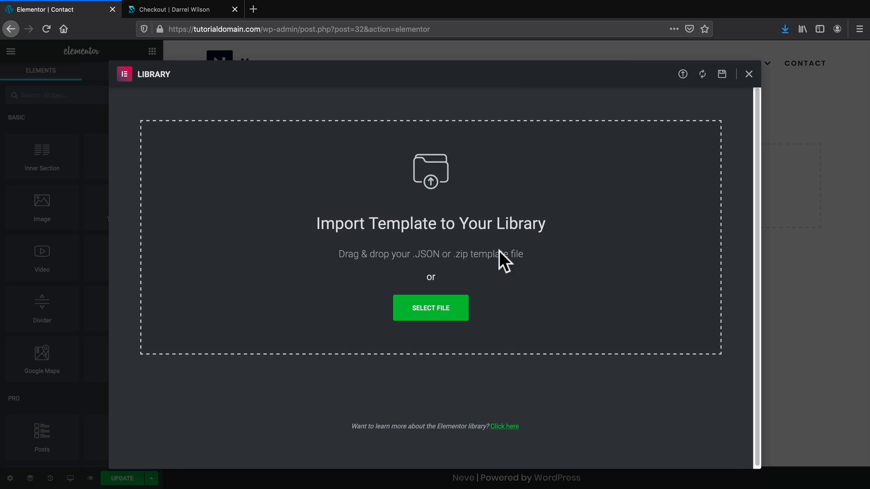
click(430, 308)
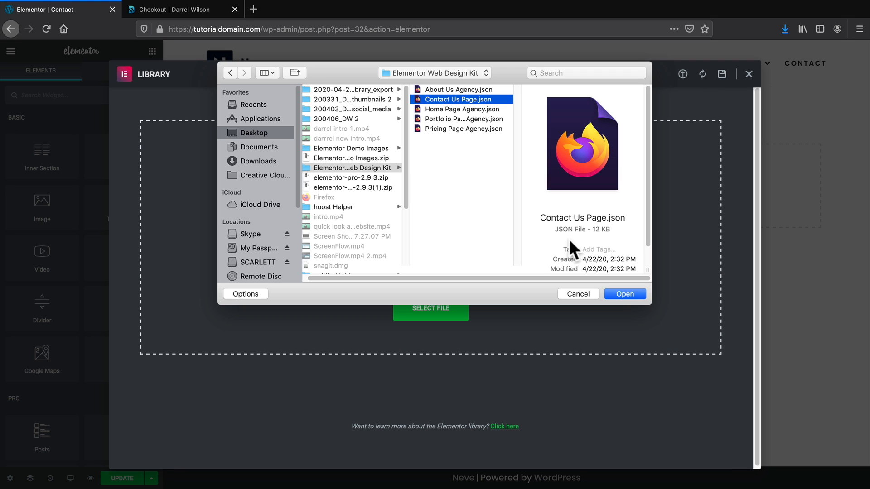
click(626, 294)
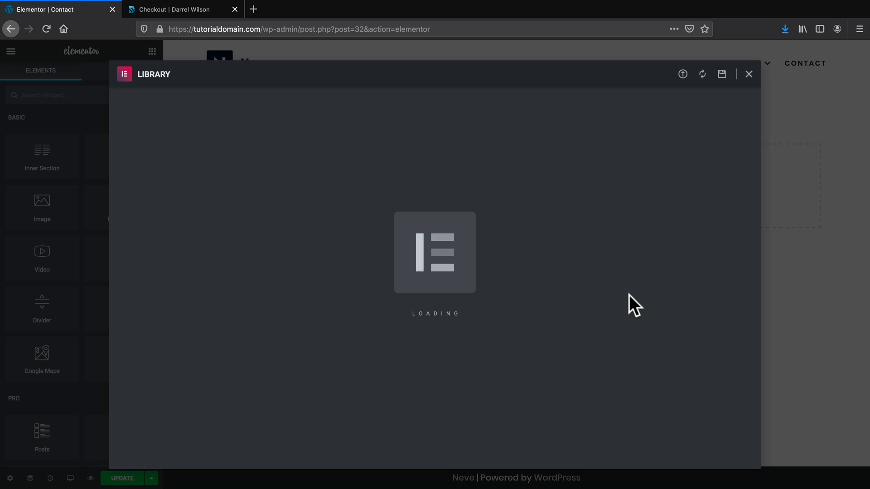
scroll(624, 286, down, 2)
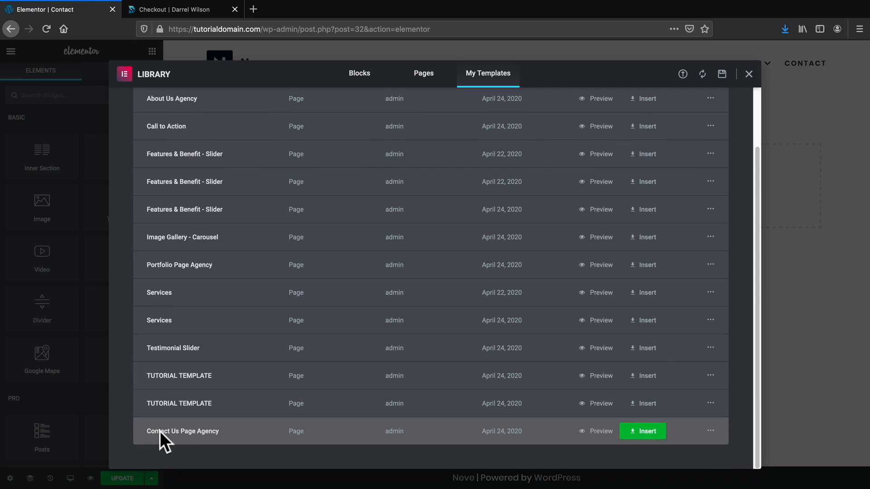
click(646, 431)
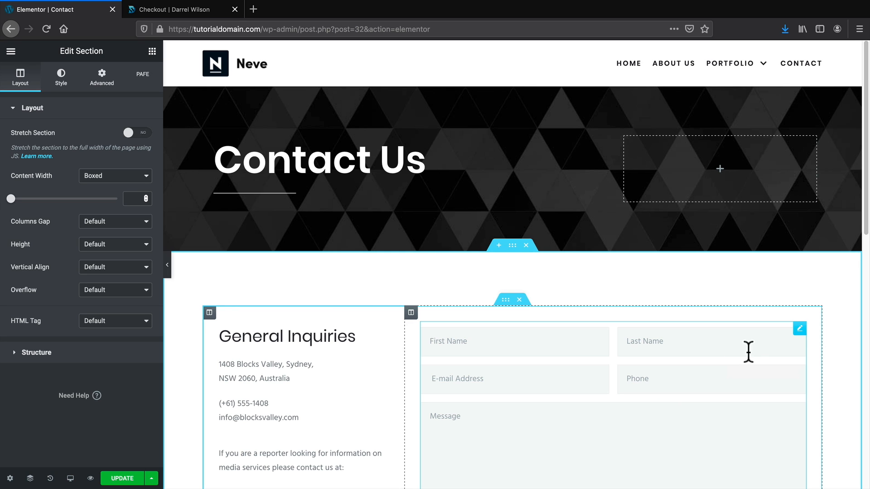
scroll(778, 342, down, 3)
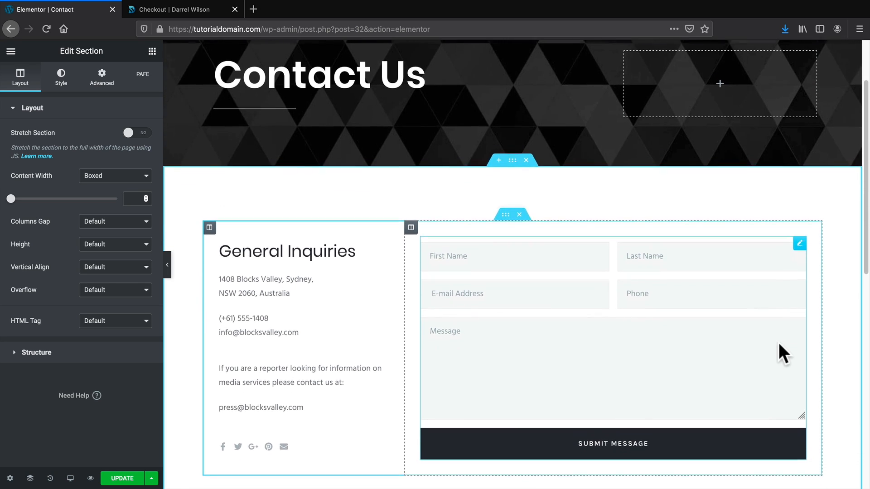
scroll(784, 337, down, 6)
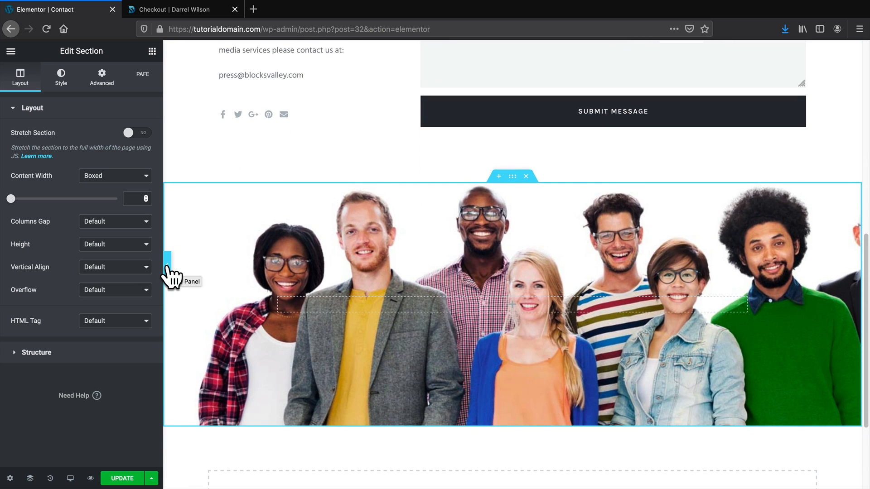
click(167, 267)
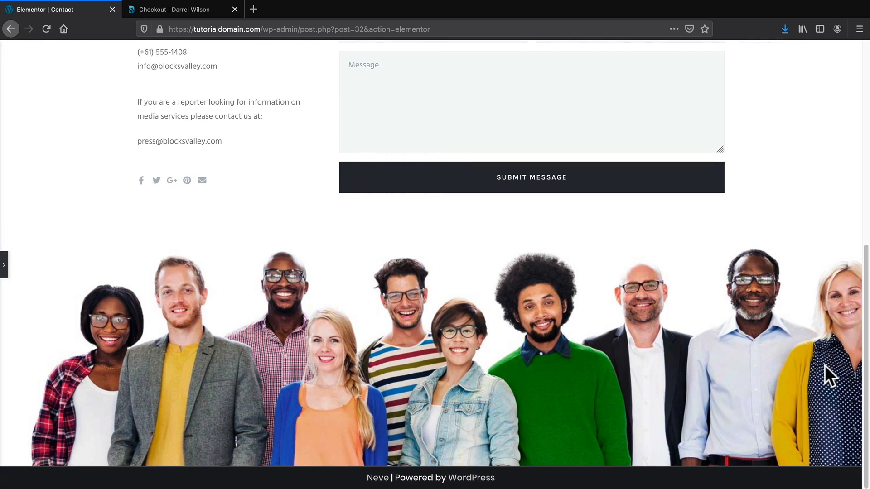
scroll(824, 366, up, 7)
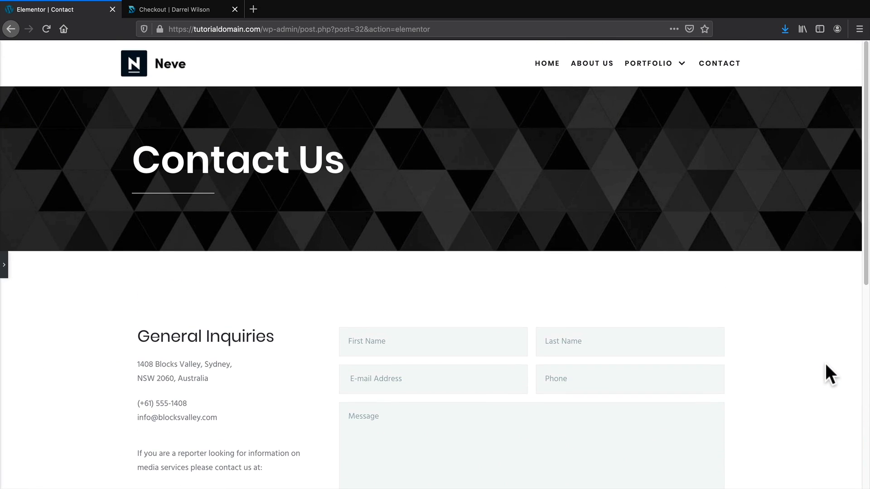
scroll(825, 363, down, 6)
scroll(825, 362, up, 6)
scroll(223, 218, down, 2)
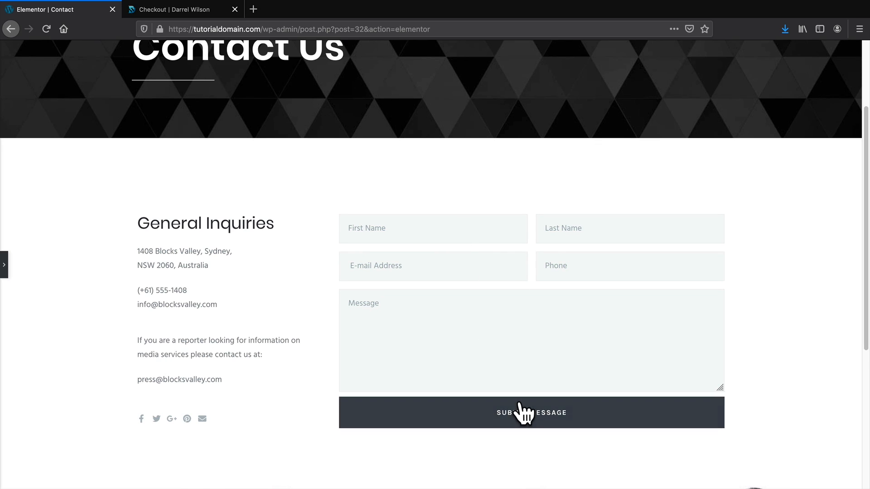
scroll(521, 410, down, 5)
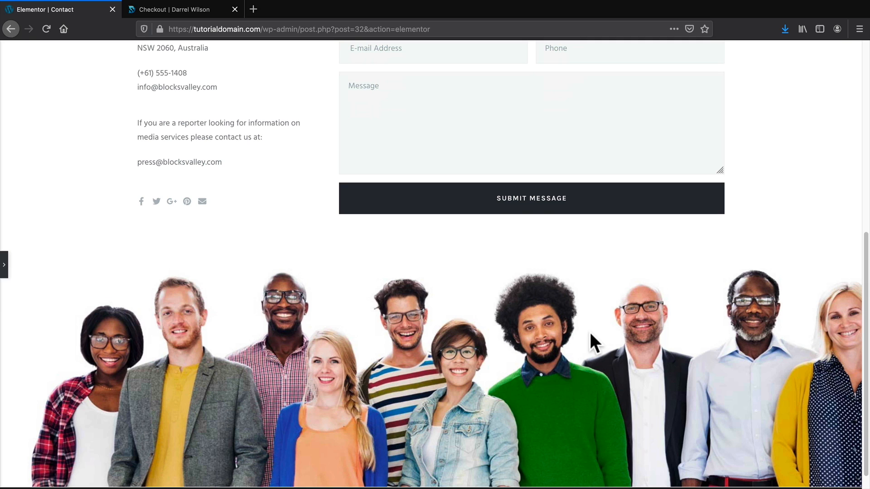
scroll(558, 390, up, 5)
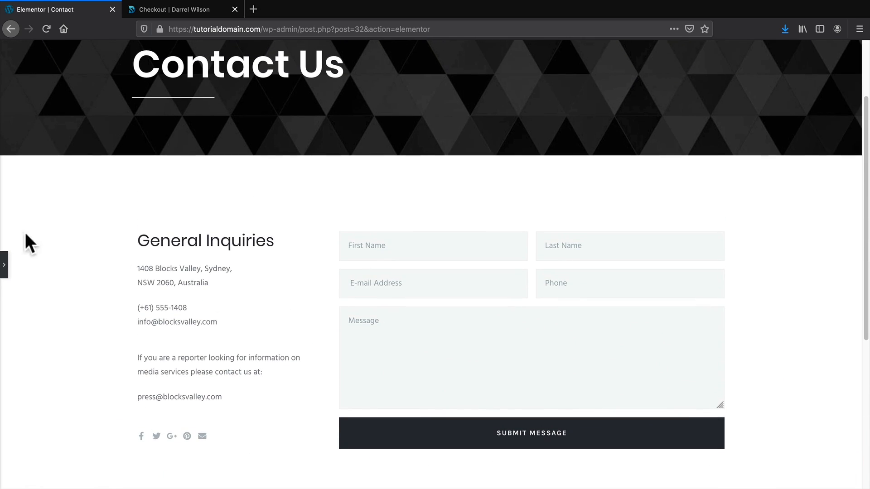
click(5, 266)
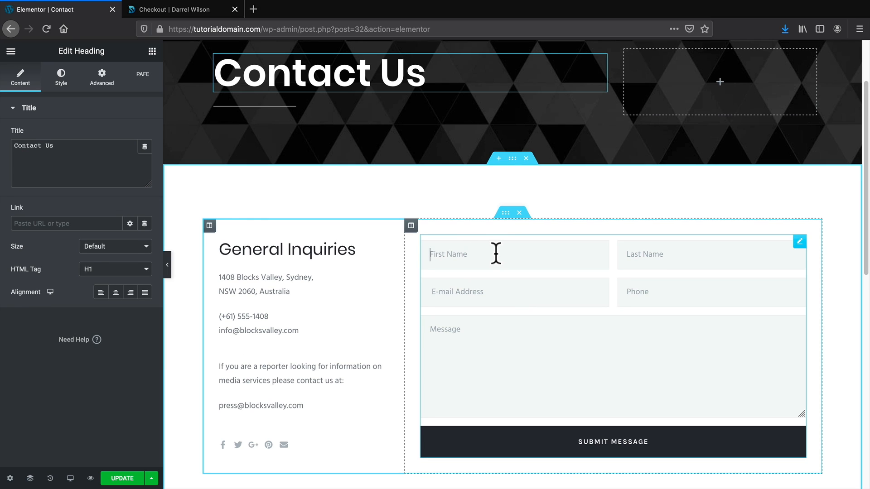
Open the contact form's settings and expand its form fields, submit button and email sections.
click(495, 254)
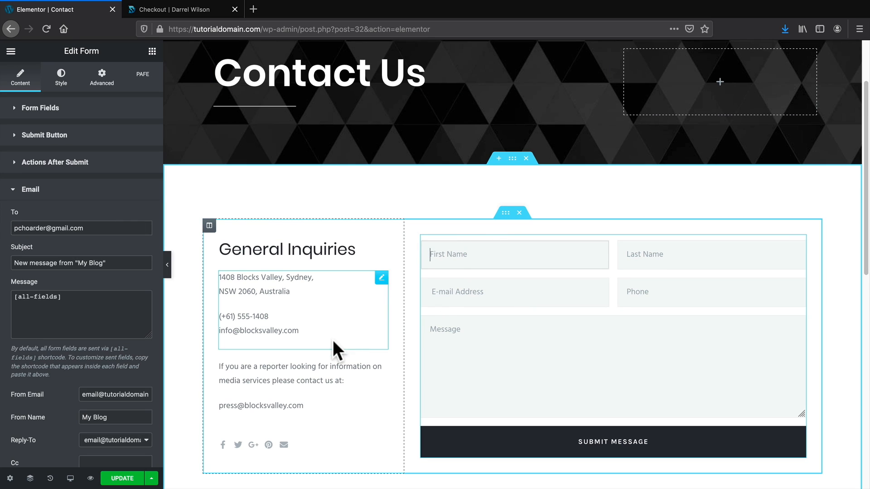
click(26, 191)
click(39, 109)
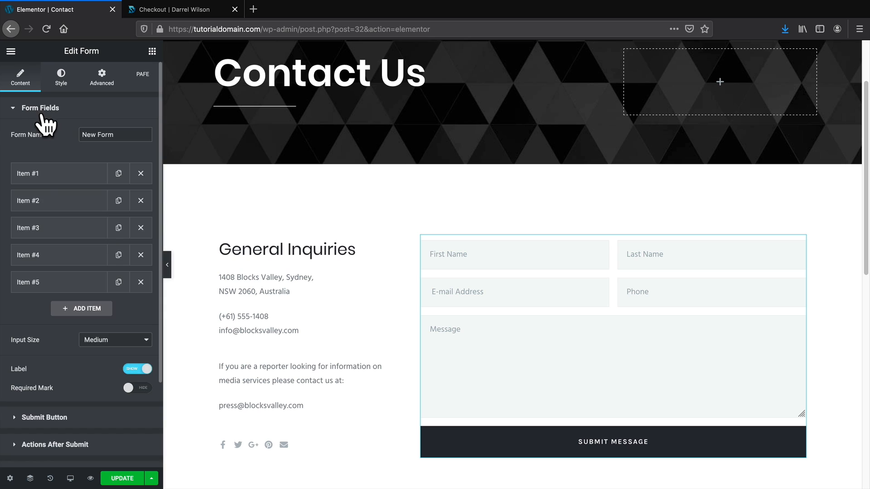
click(51, 419)
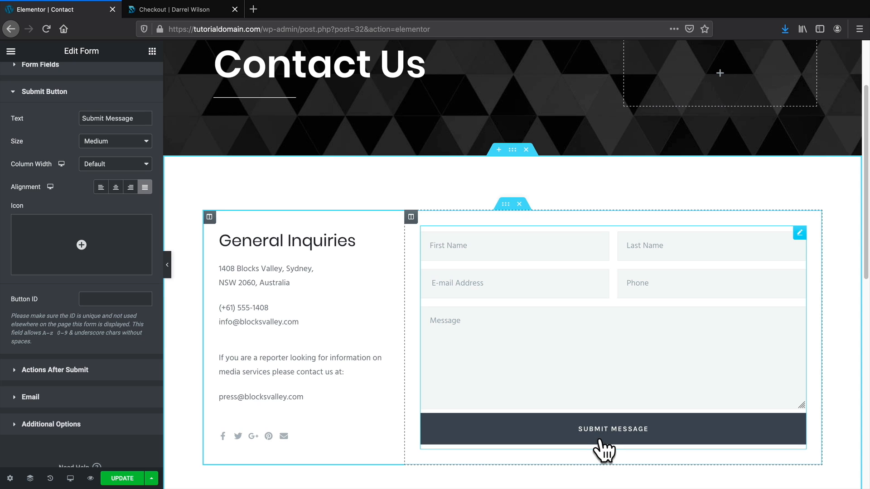
click(30, 396)
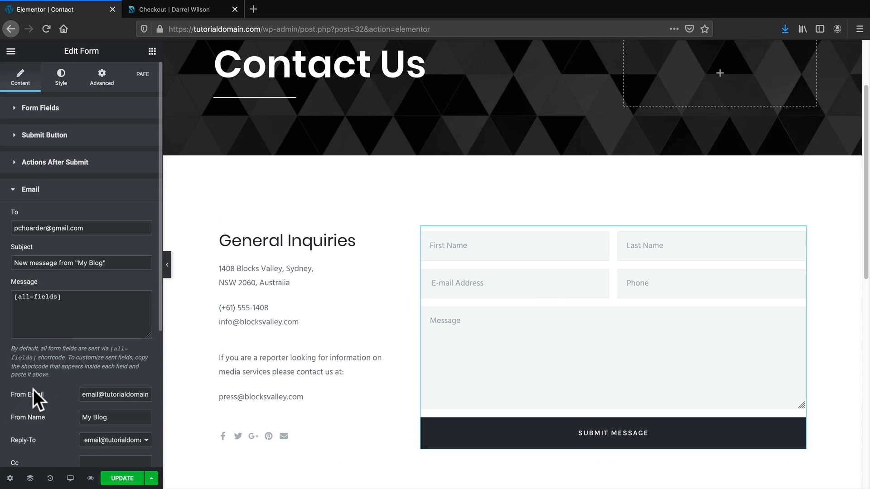
Replace the Email To recipient with the site owner's Gmail address.
scroll(33, 390, down, 1)
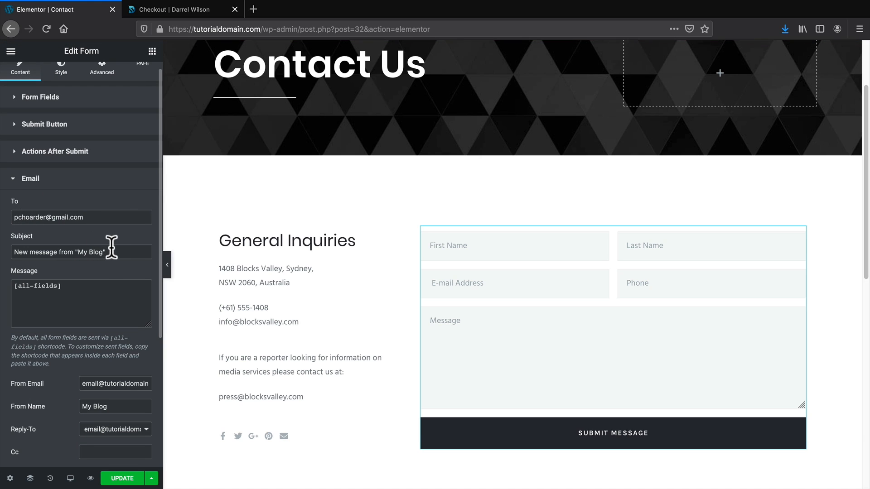
scroll(54, 299, down, 1)
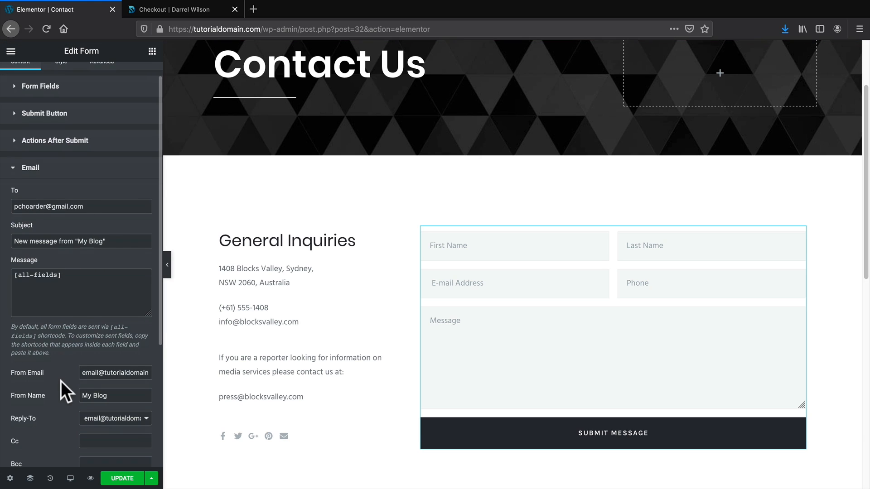
drag(86, 373, 156, 373)
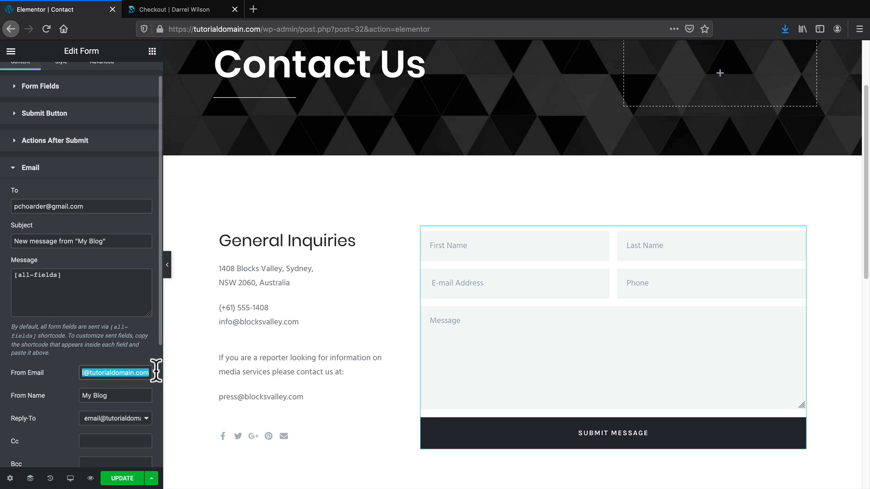
click(107, 373)
scroll(116, 428, down, 1)
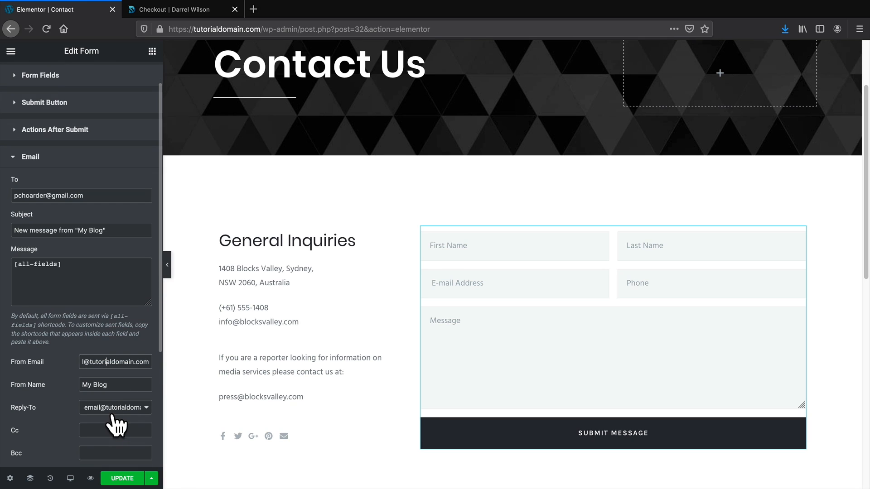
scroll(109, 416, down, 1)
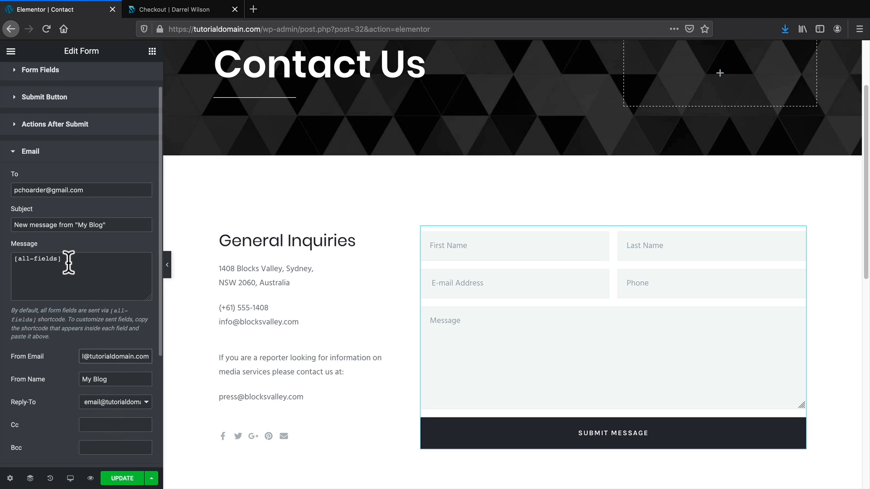
drag(89, 189, 4, 189)
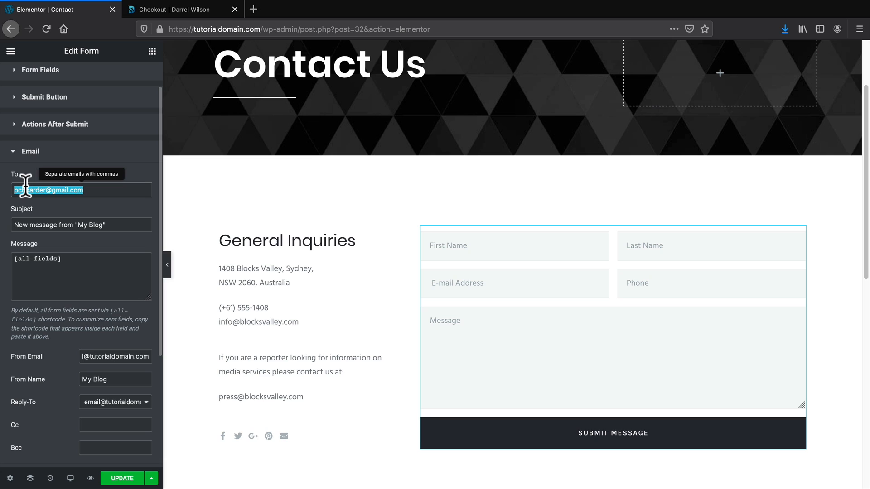
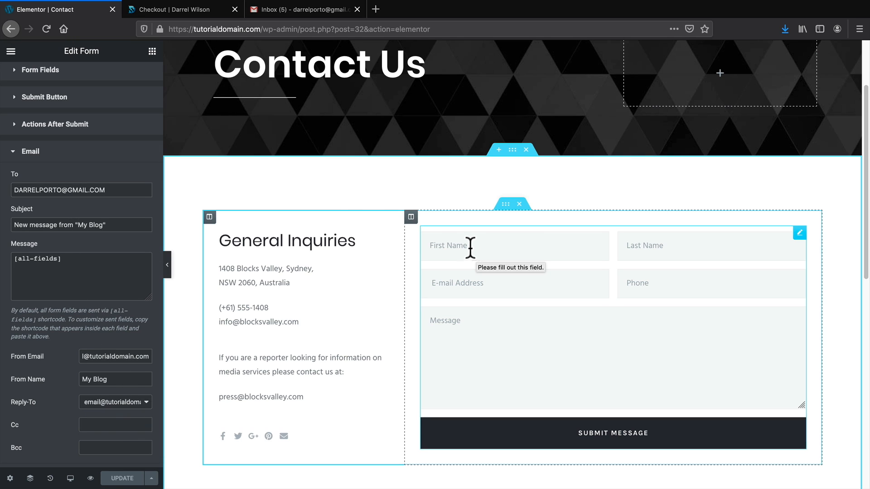
Submit a filled-in test message through the live Contact page form.
click(281, 9)
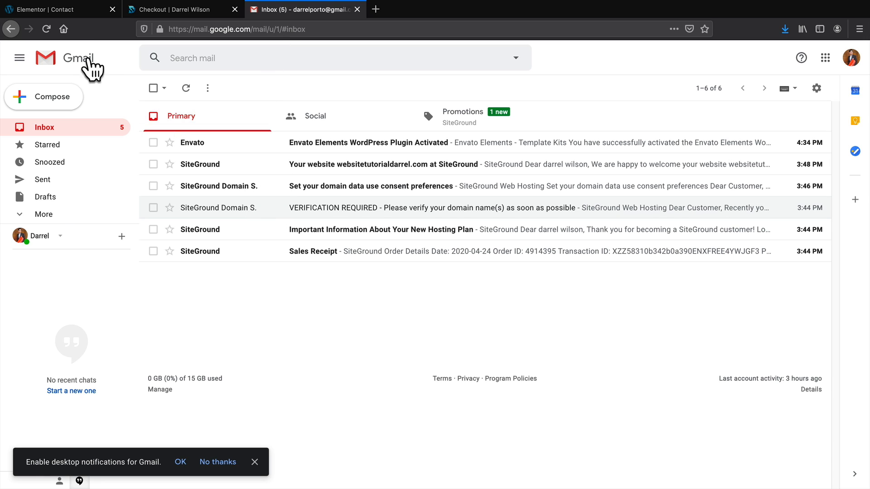
click(72, 12)
click(14, 51)
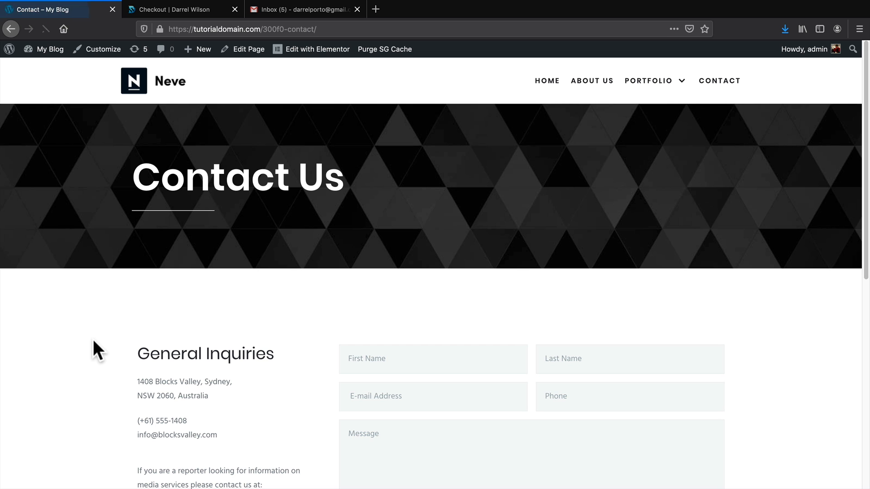
scroll(93, 341, down, 6)
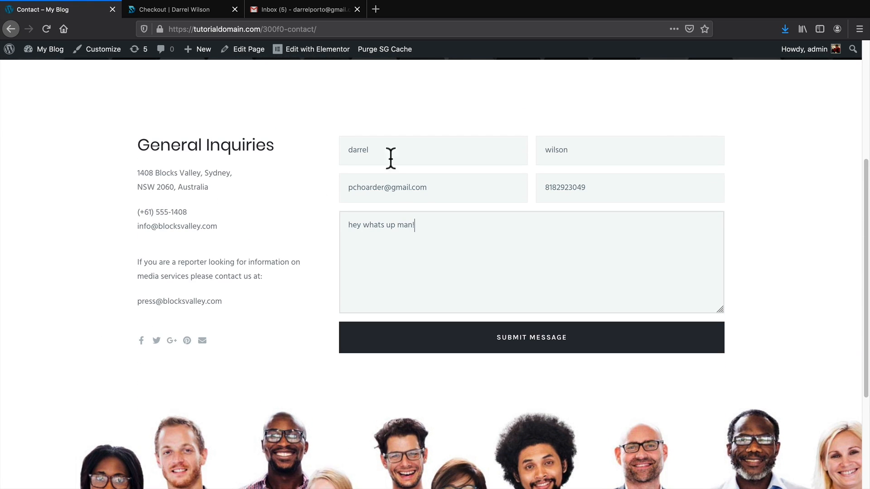
click(509, 350)
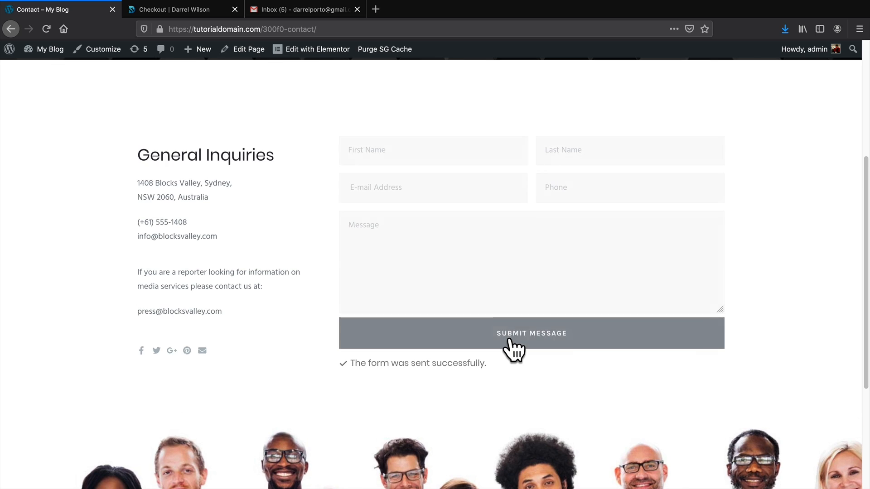
Open the new 'My Blog' message in Gmail and review the received form contents.
click(319, 8)
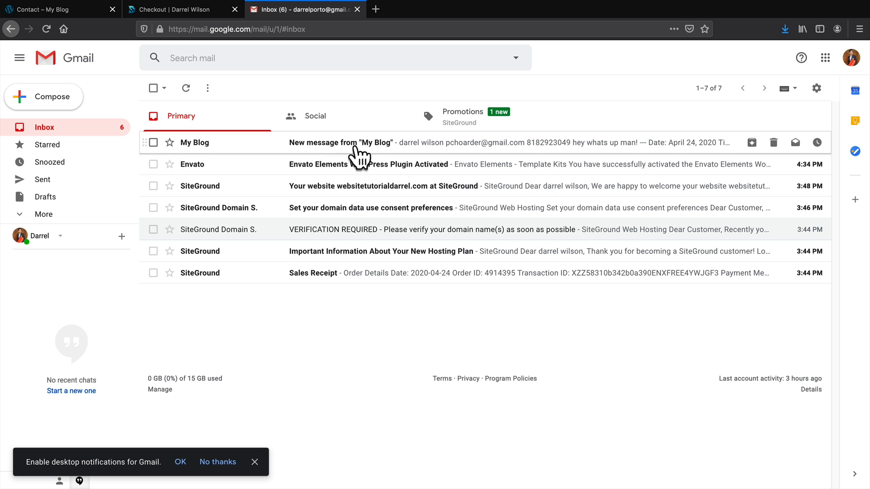
click(470, 142)
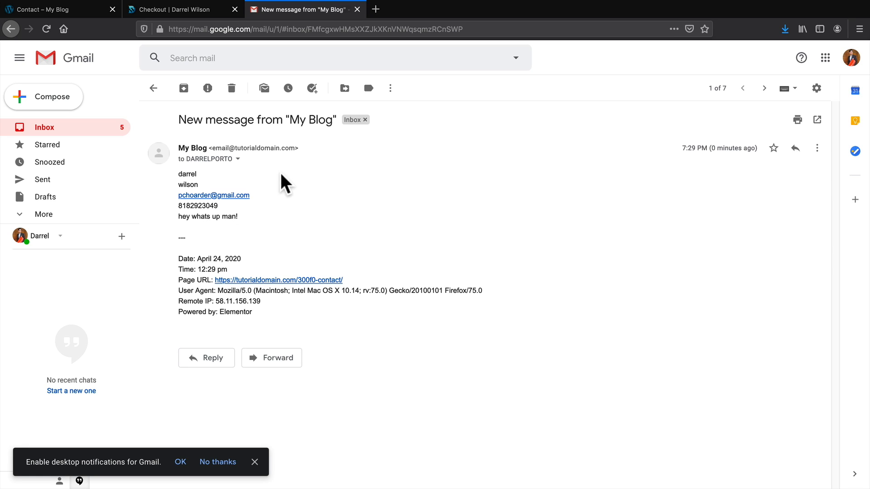
drag(176, 216, 242, 220)
click(242, 220)
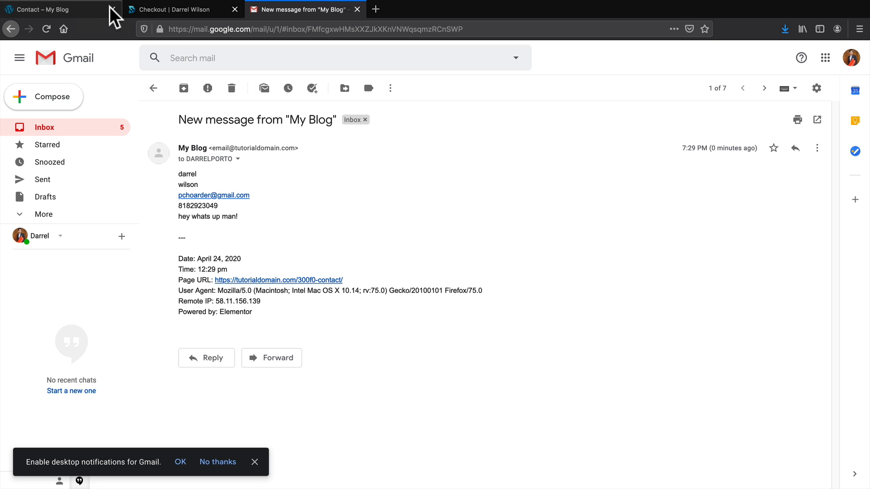
Return to the live Contact page and scroll back to the top.
click(79, 9)
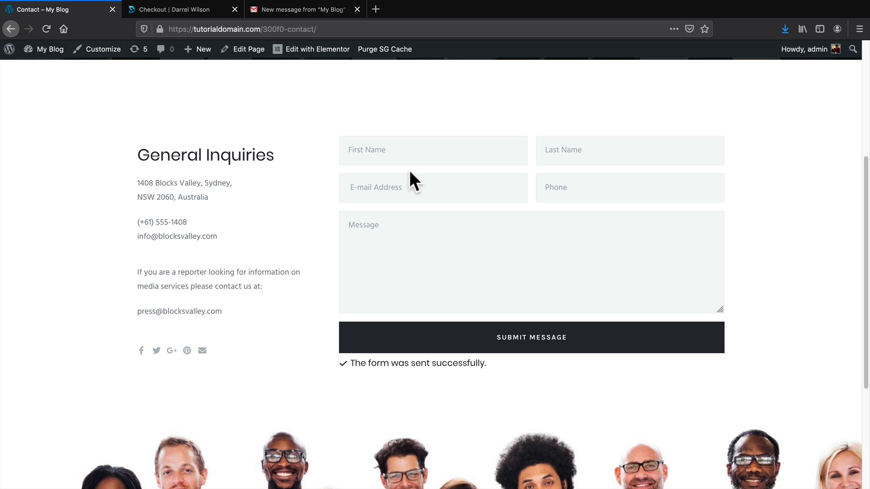
scroll(410, 177, up, 5)
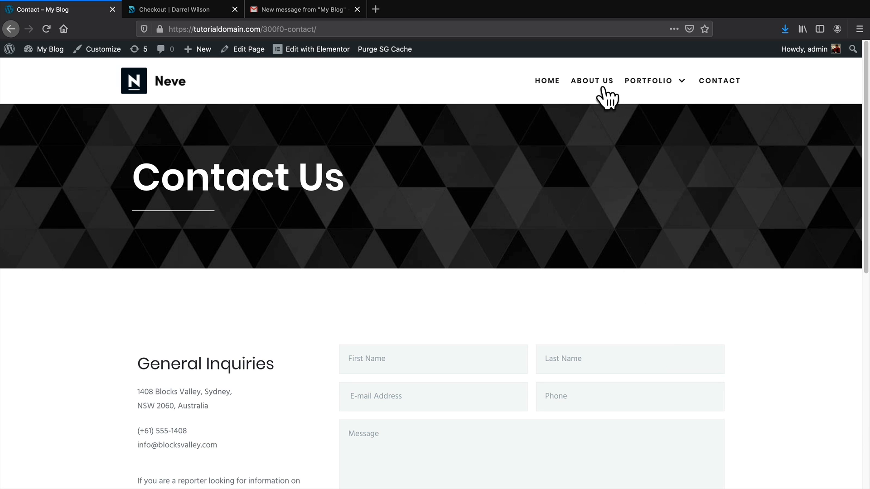
mouse_move(647, 87)
mouse_move(201, 52)
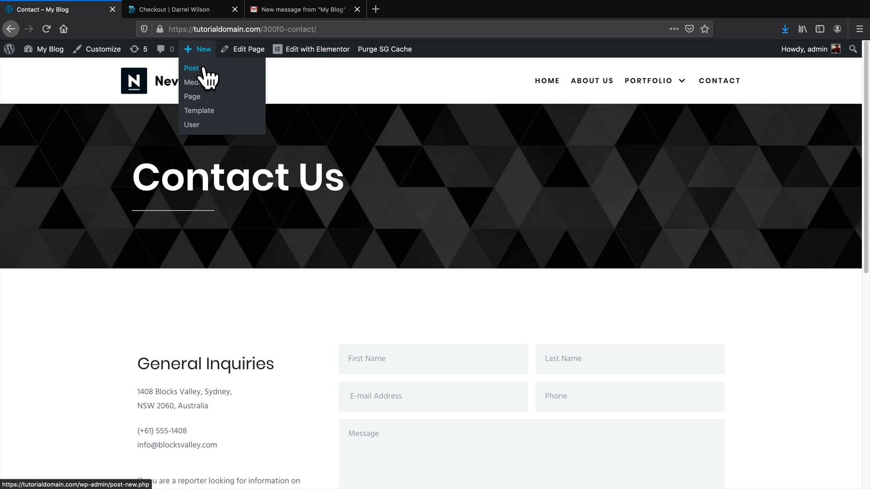
Create and publish an empty page titled 'Blog'.
click(202, 96)
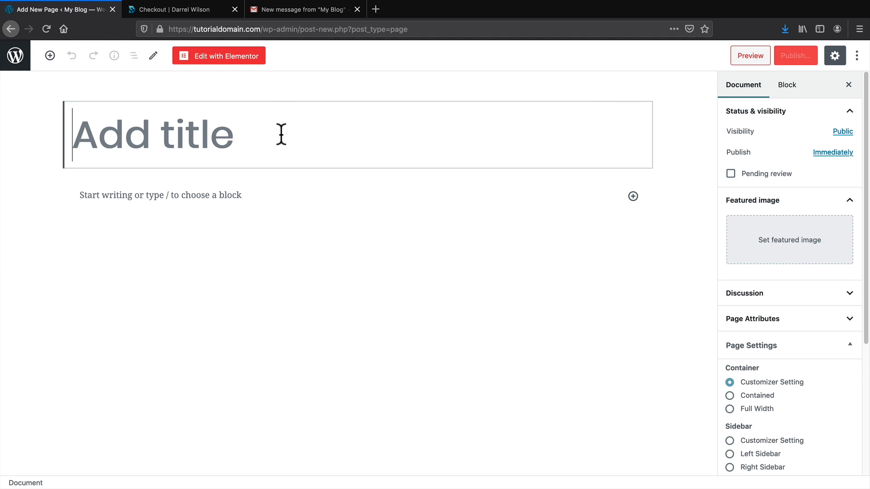
text(Blog)
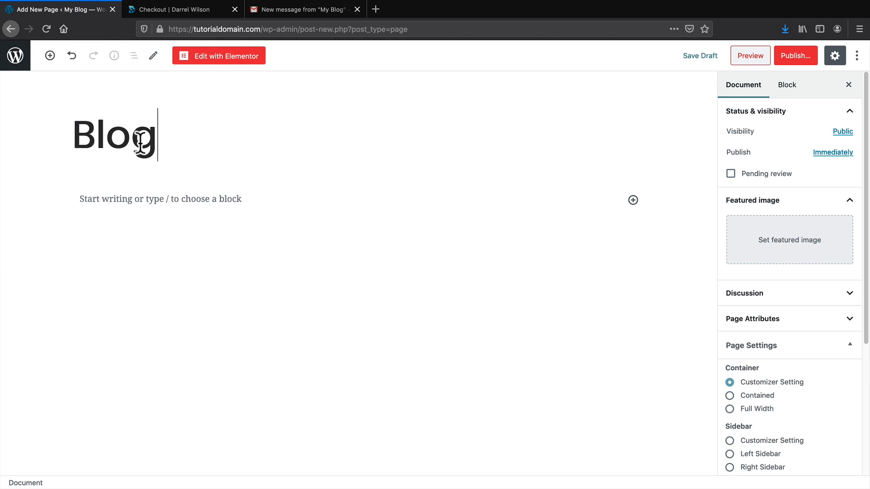
click(805, 61)
click(800, 58)
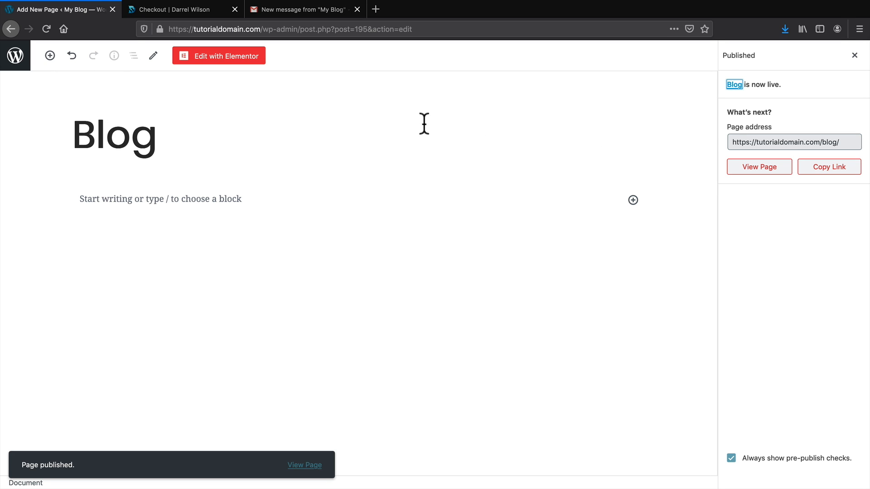
click(15, 58)
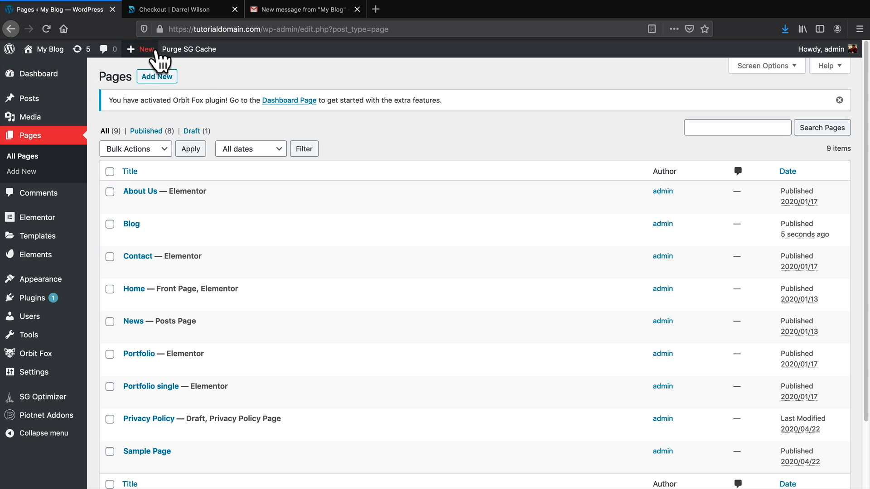
Create and publish a second empty page titled 'Pricing Page'.
mouse_move(147, 50)
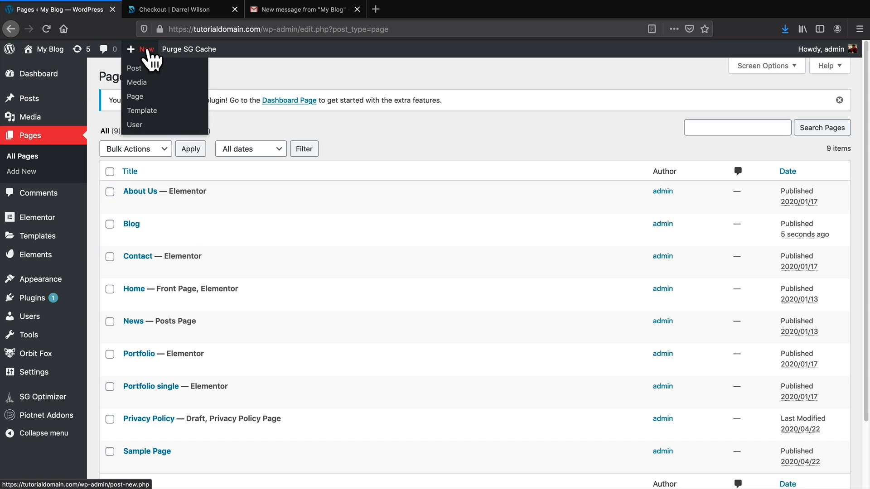
click(141, 97)
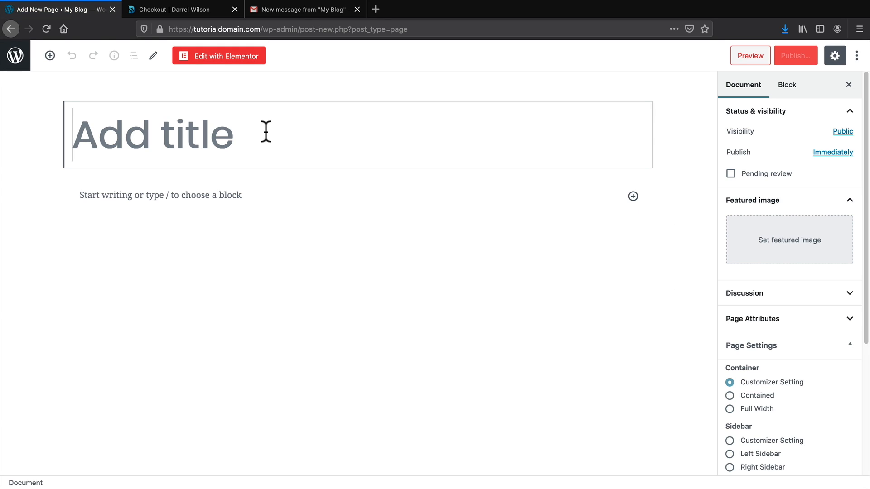
text(Pricing Page)
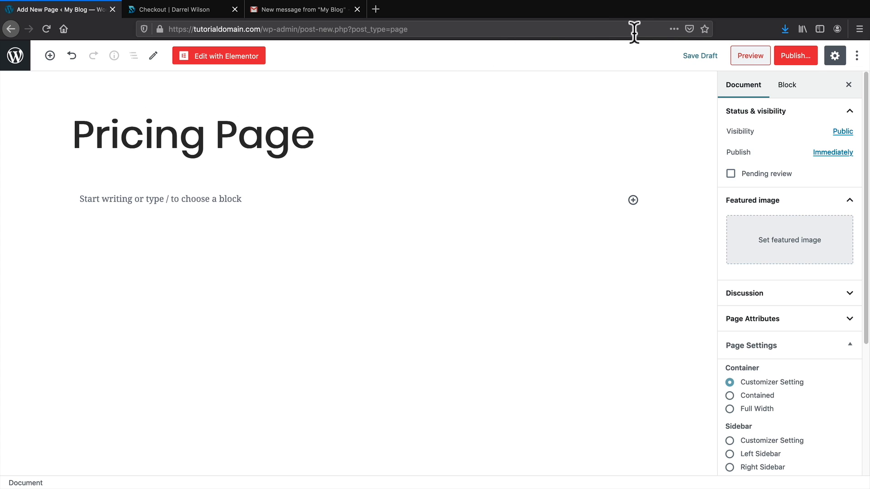
click(794, 57)
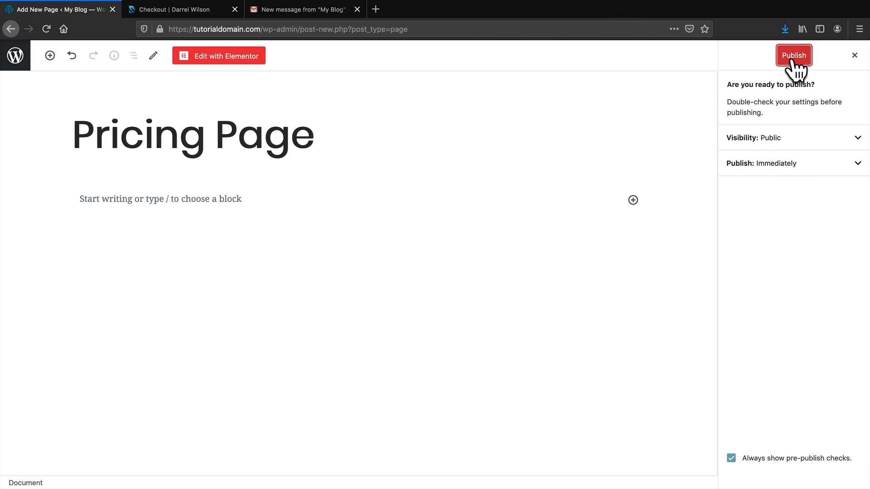
click(794, 56)
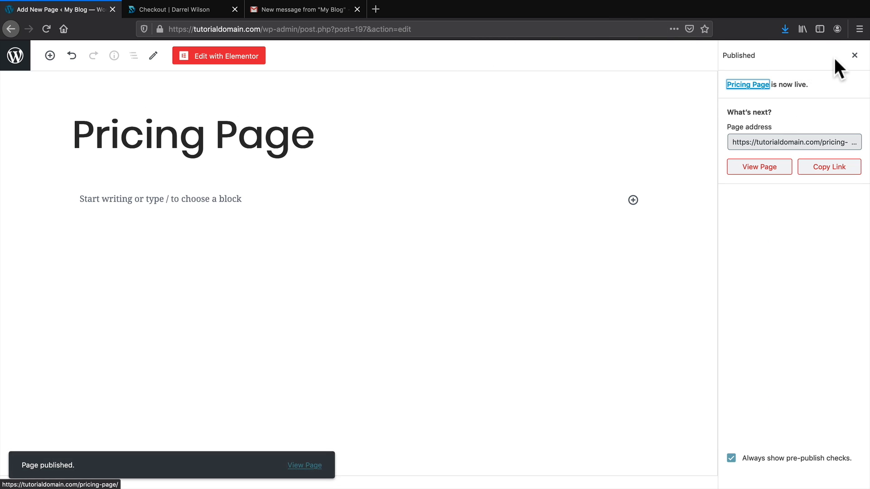
click(855, 55)
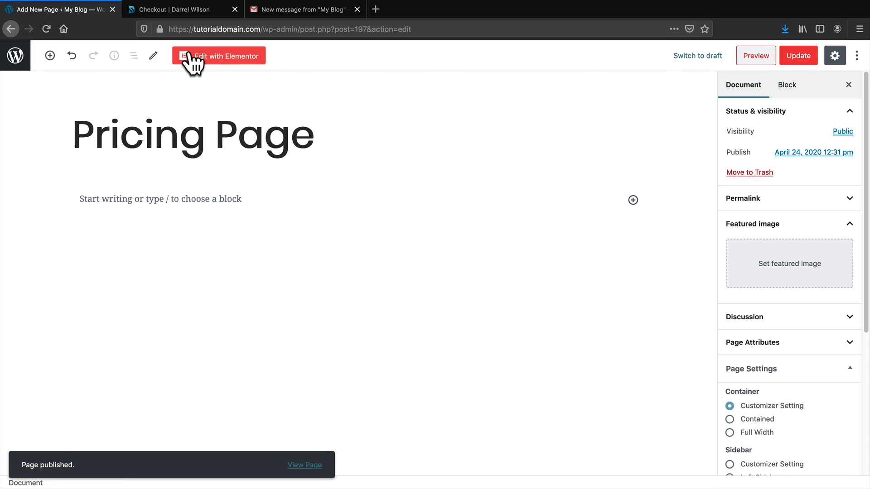
click(20, 56)
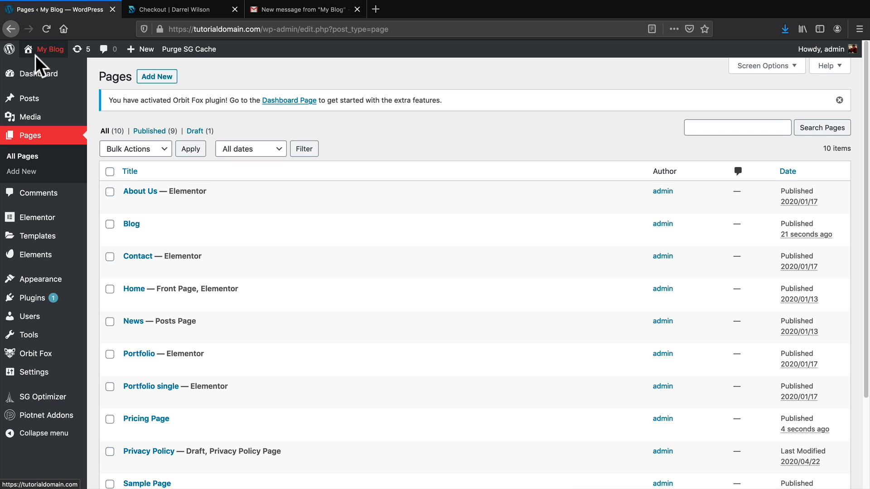
Add the Blog page to the main menu from Appearance > Menus.
mouse_move(38, 52)
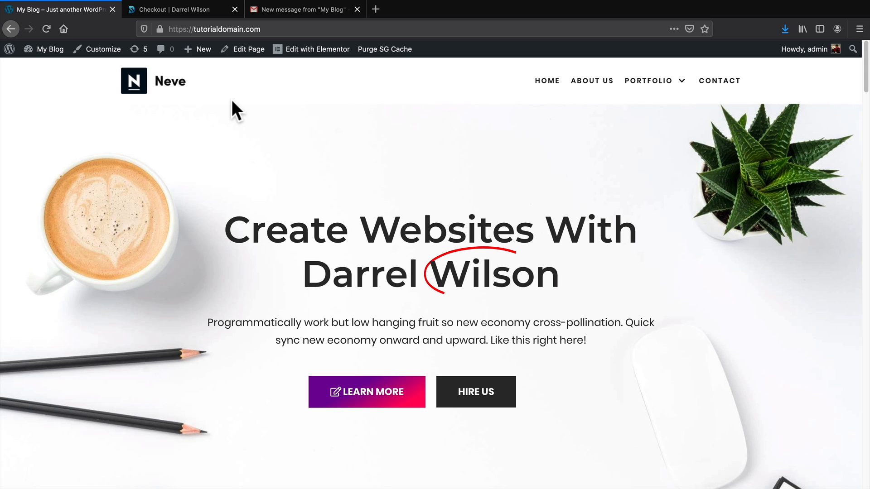
mouse_move(50, 58)
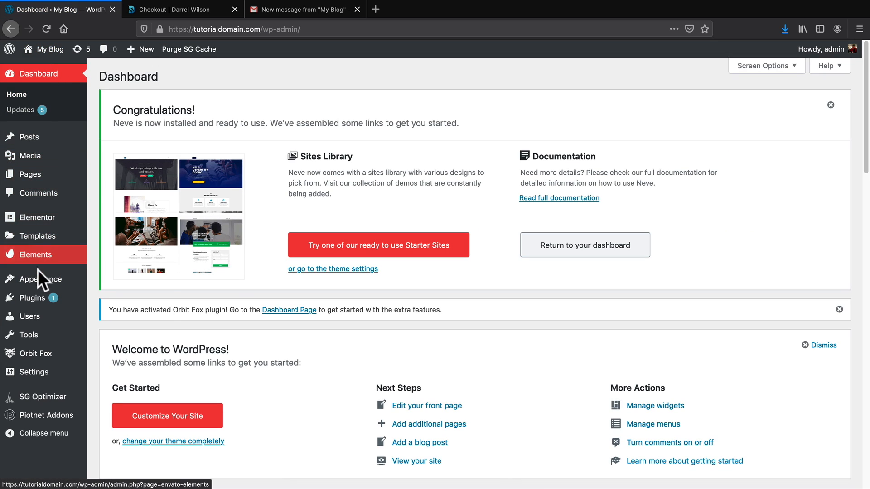
mouse_move(40, 280)
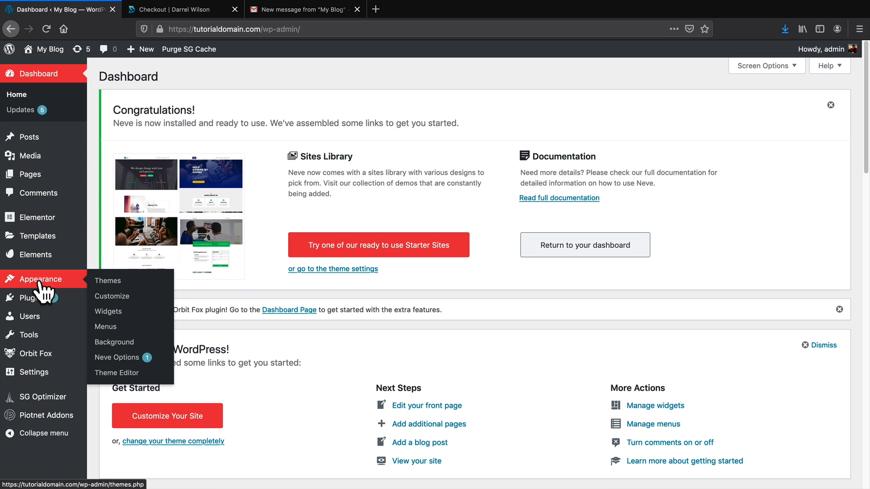
click(111, 327)
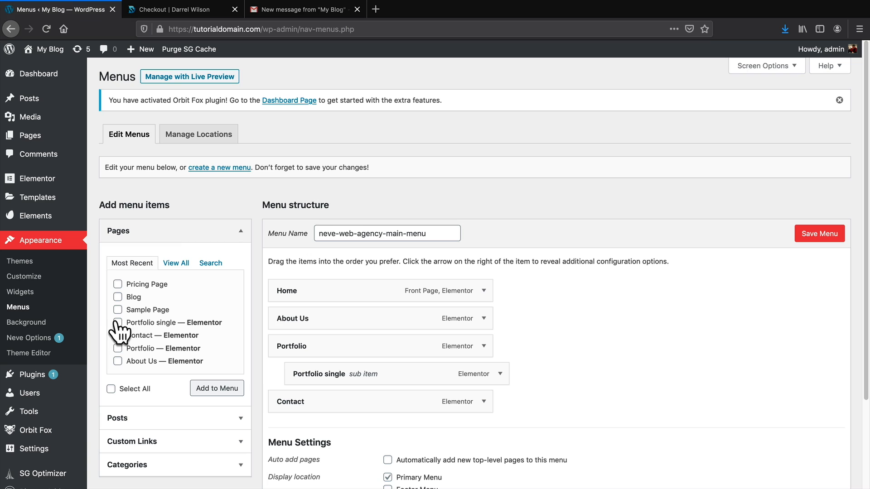
click(178, 262)
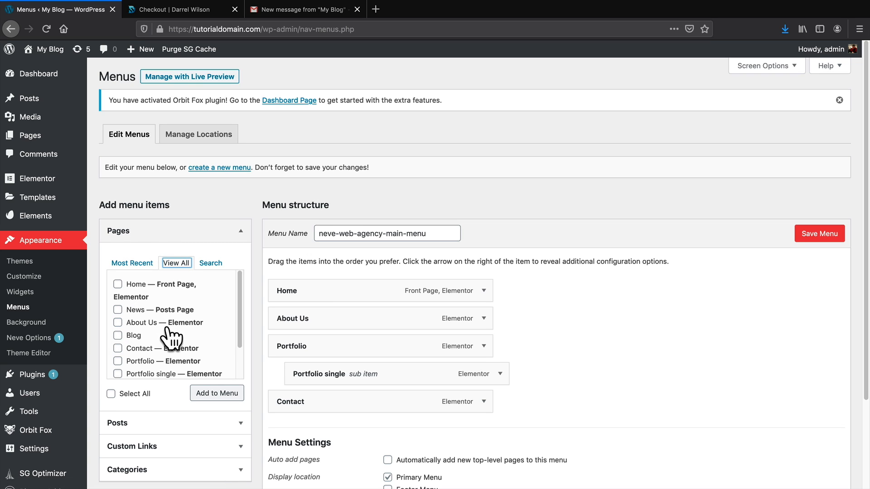
scroll(136, 337, down, 1)
click(118, 327)
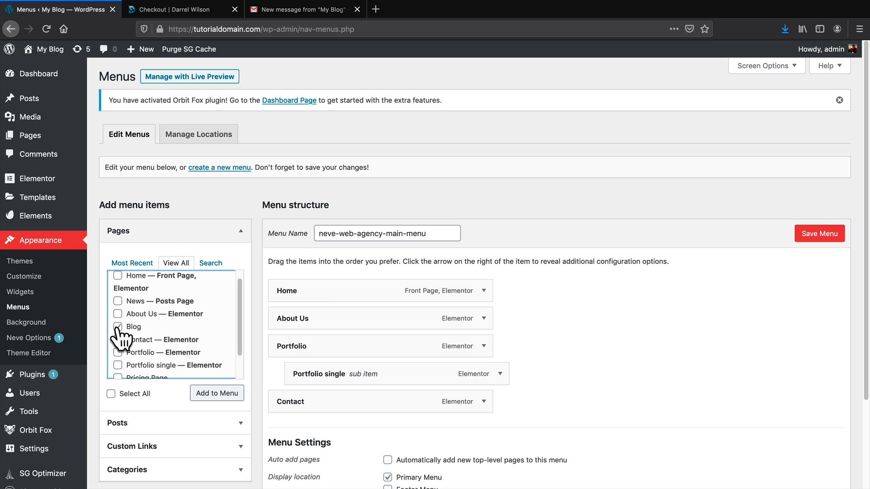
click(206, 394)
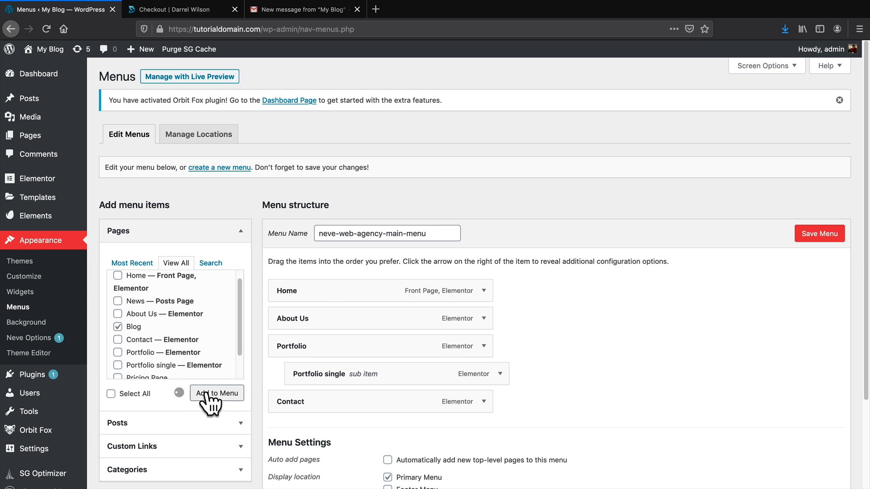
Move Blog directly after Home, save the menu and return to the home page.
drag(307, 431, 311, 315)
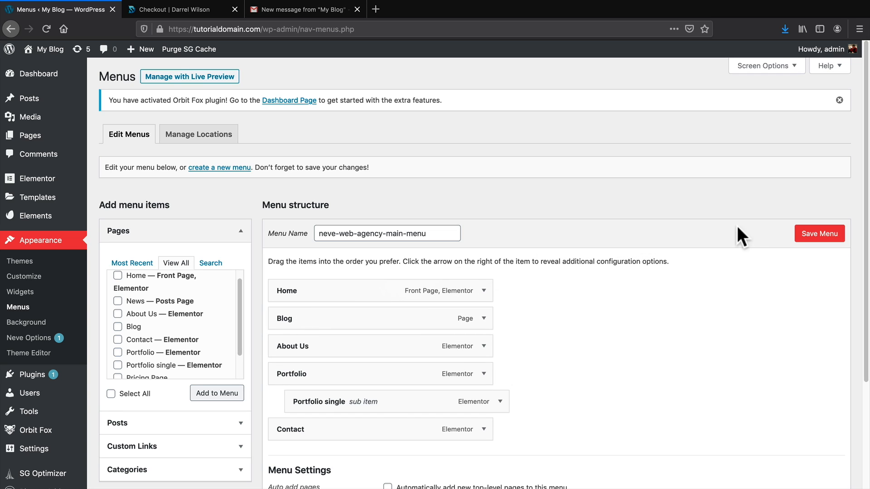
click(805, 231)
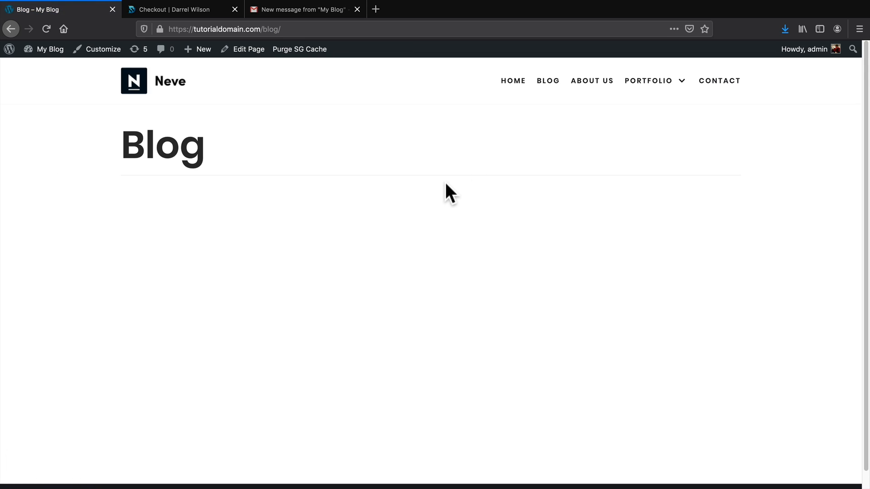
click(513, 81)
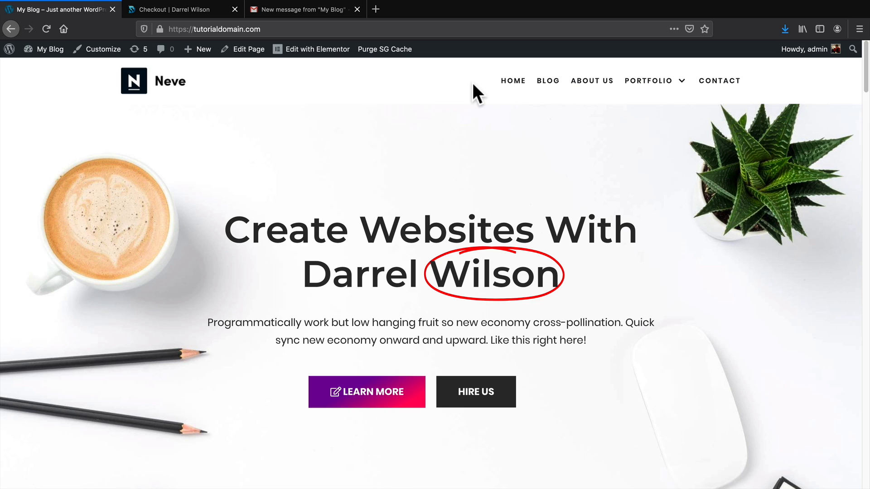
Add Pricing Page to the main menu in the Customizer, placed just below Blog.
click(99, 49)
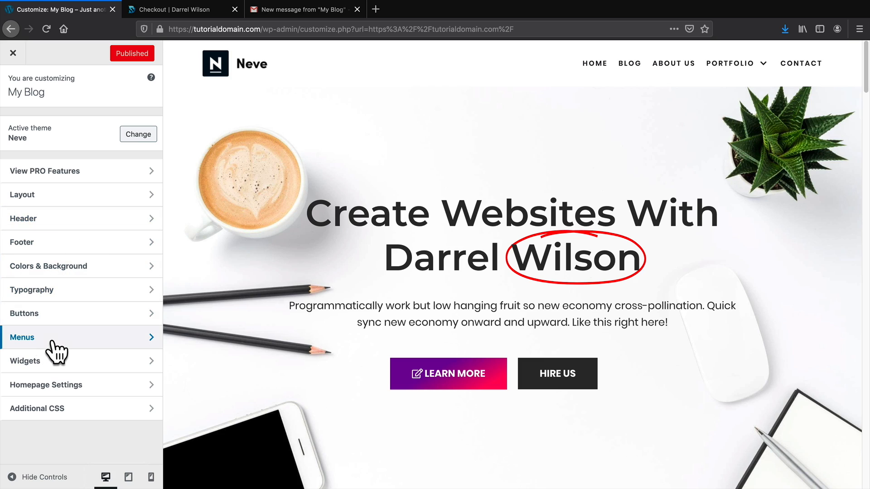
click(24, 343)
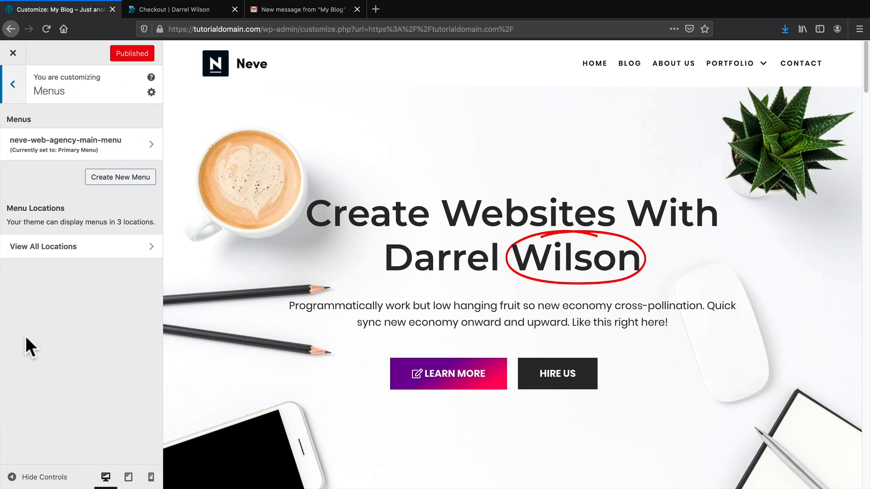
click(59, 146)
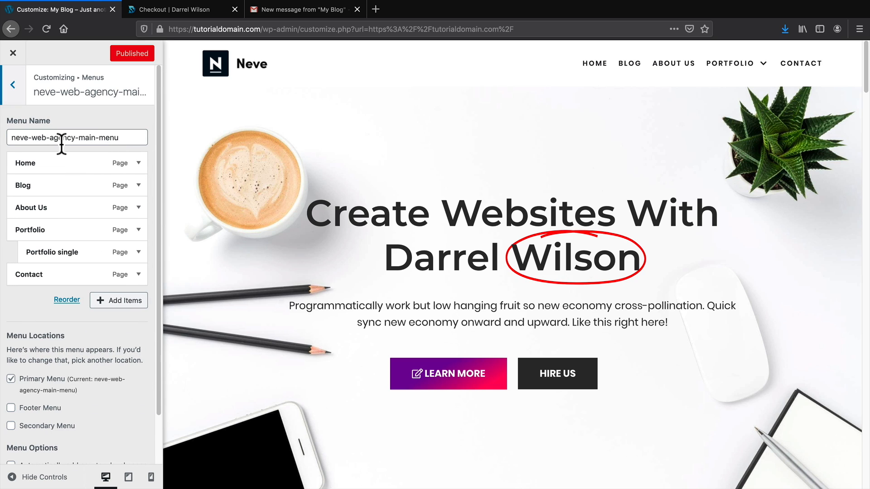
click(121, 301)
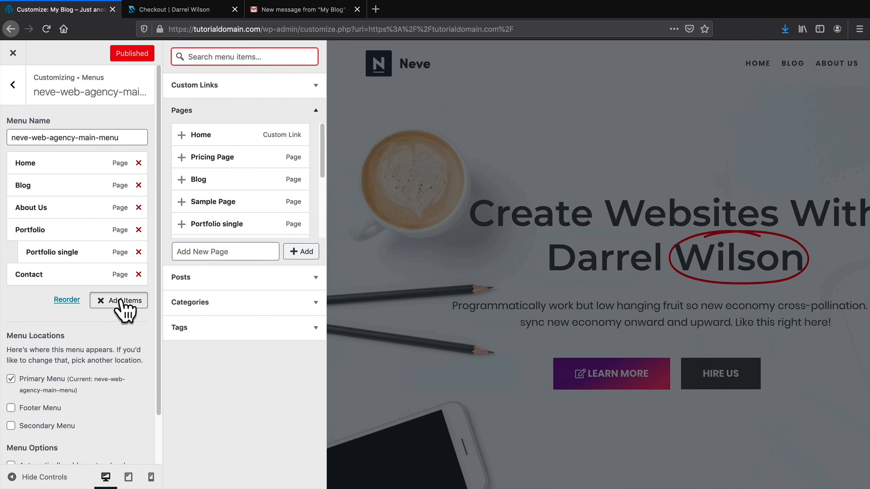
click(183, 159)
drag(72, 295, 62, 211)
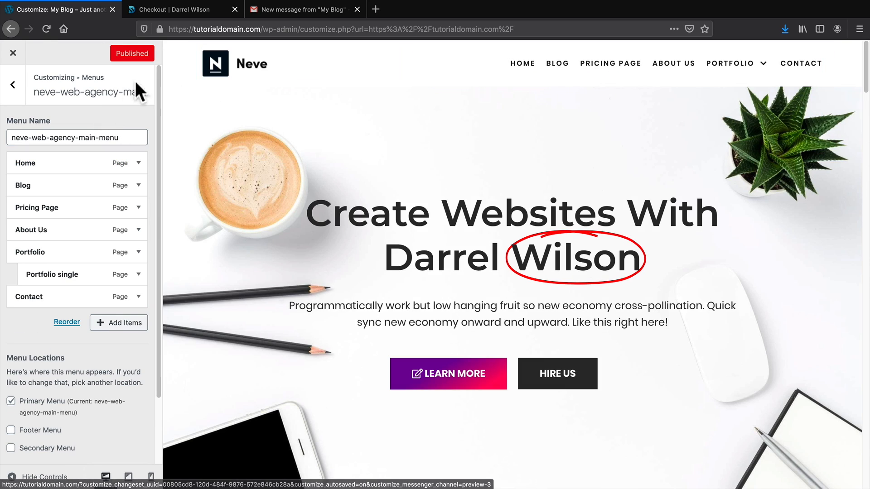
click(13, 85)
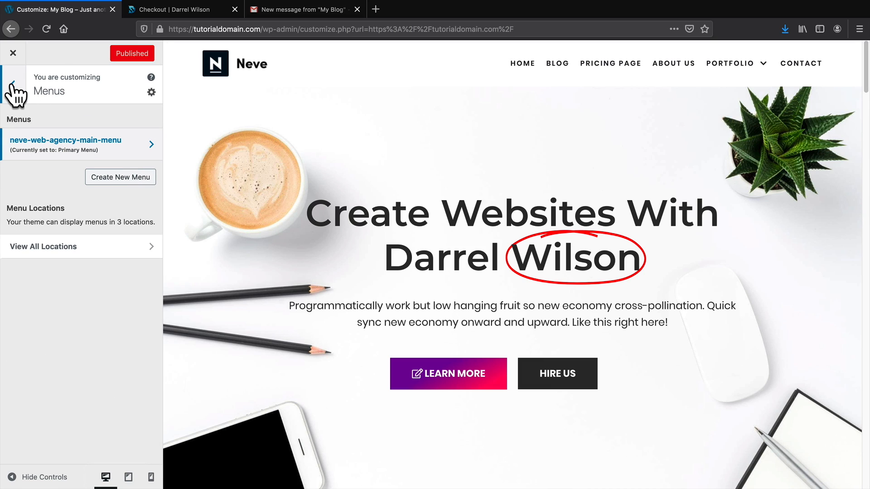
click(12, 86)
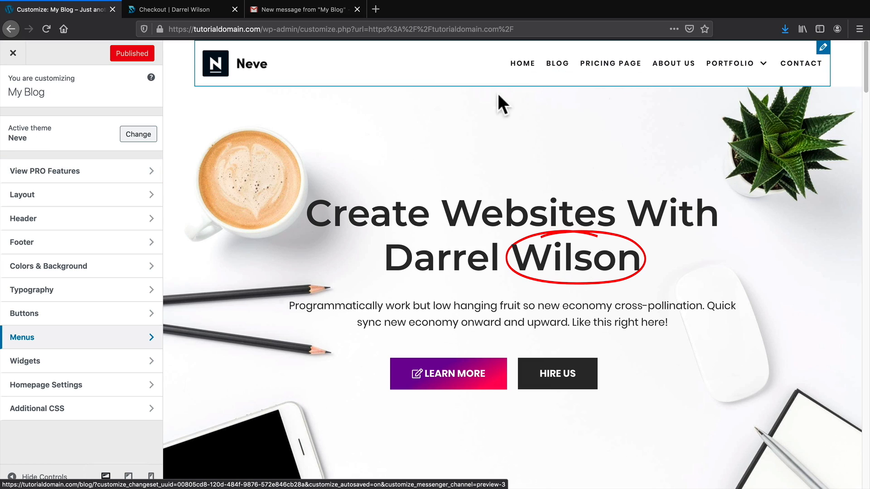
Set Blog as the posts page in Homepage Settings.
click(64, 385)
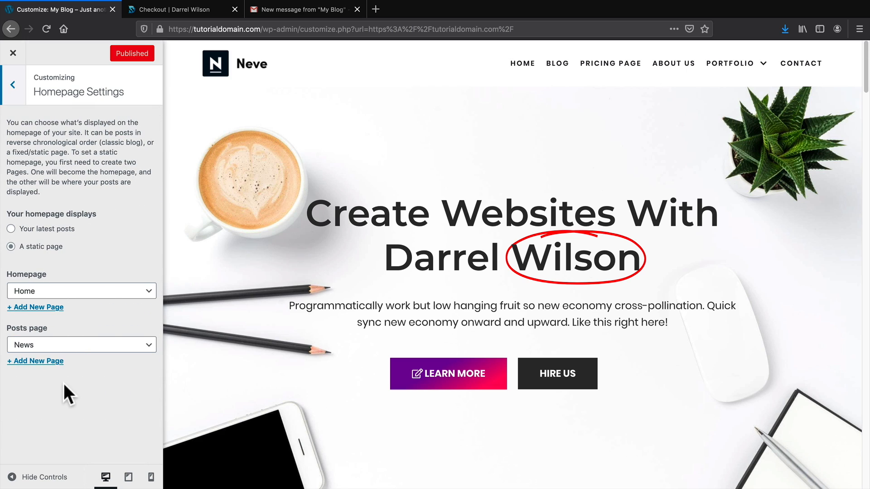
click(44, 345)
click(41, 314)
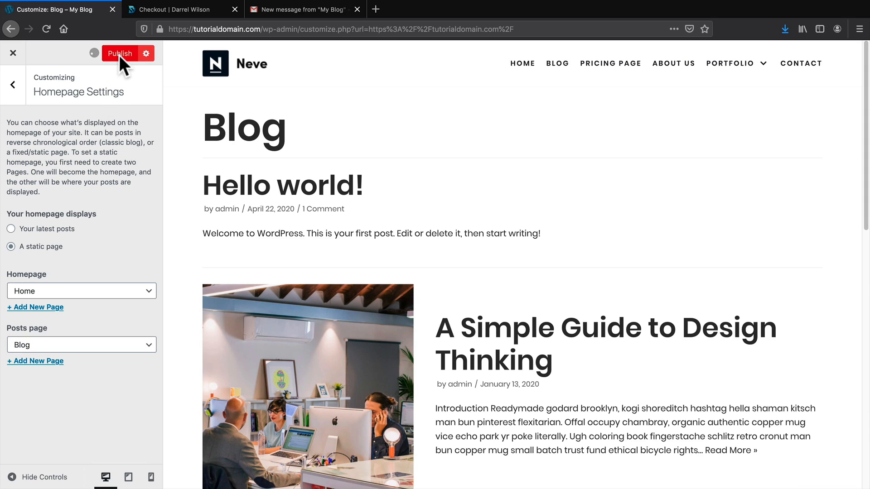
click(14, 52)
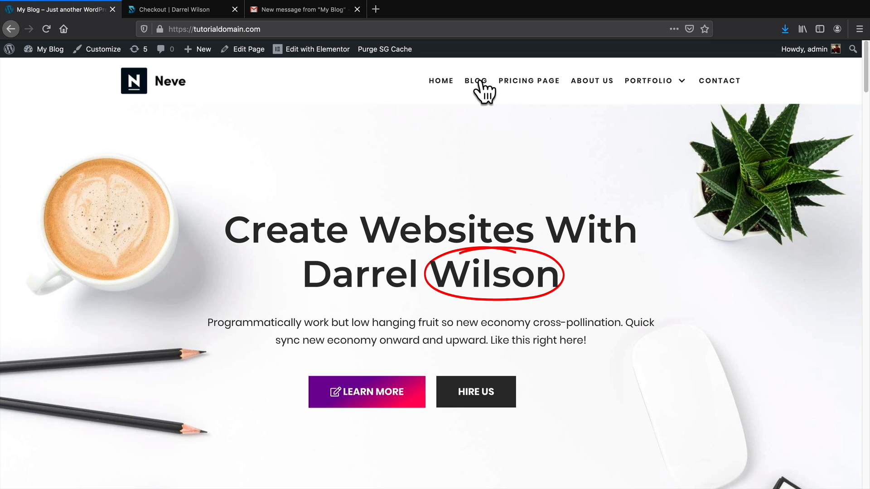
Open BLOG from the site navigation and scroll through posts like Hello world!
click(478, 81)
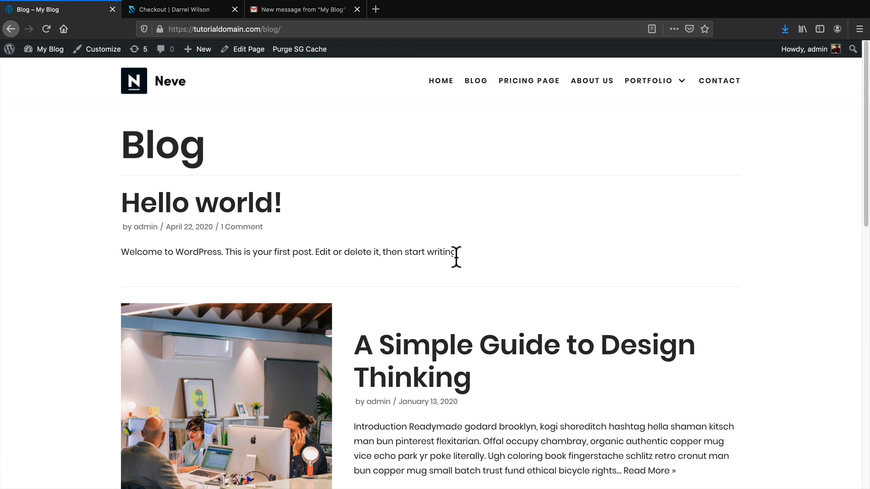
scroll(455, 257, down, 8)
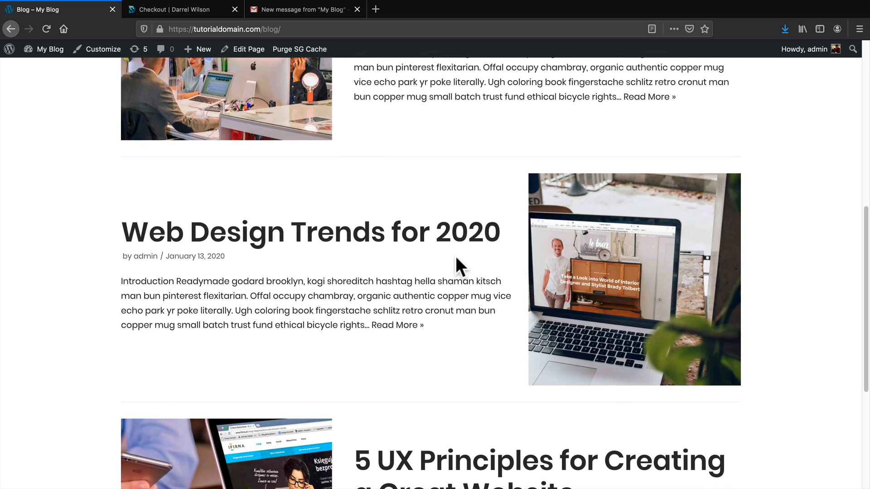
scroll(455, 257, down, 5)
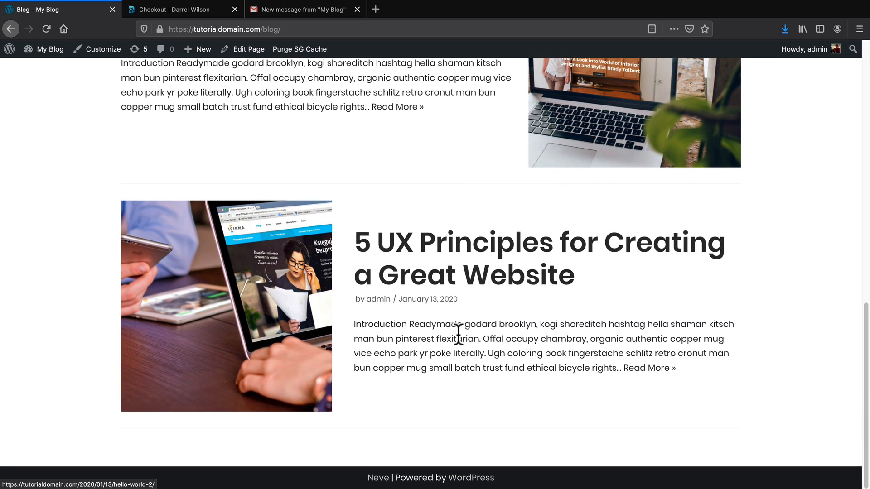
scroll(469, 358, up, 13)
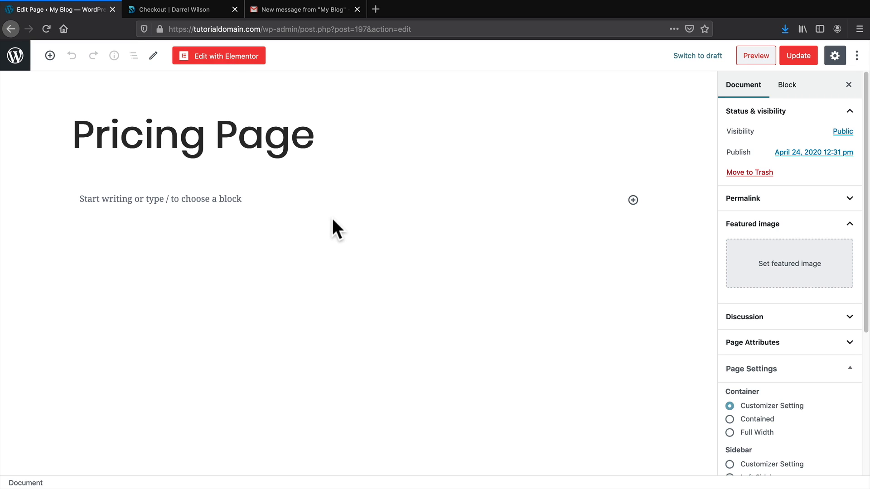
Keep the Pricing Page container on Customizer Setting with No Sidebar and update the page.
scroll(796, 397, down, 3)
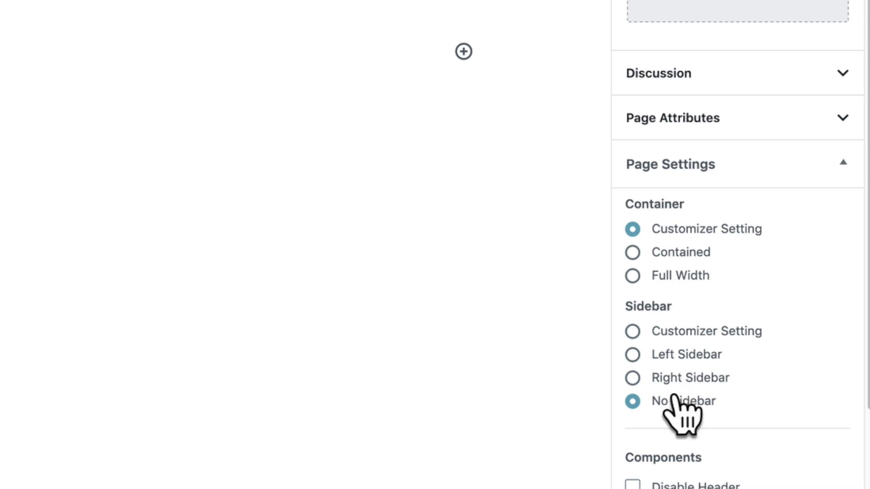
scroll(678, 398, down, 2)
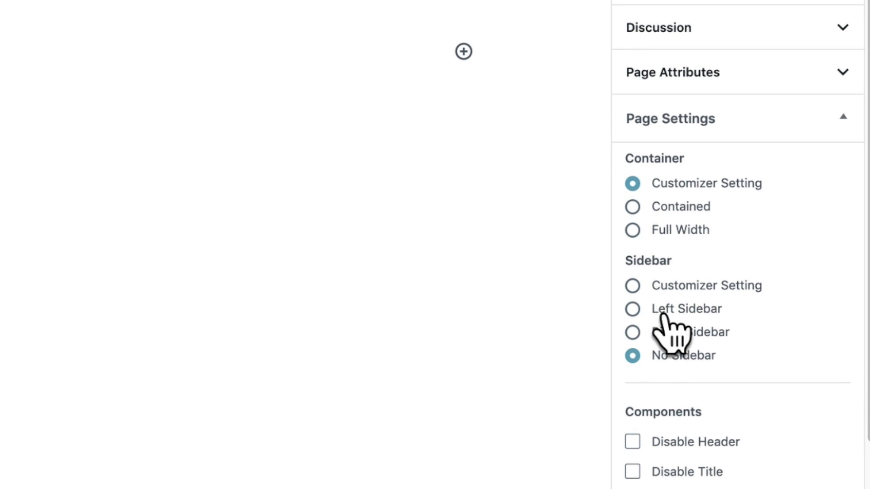
click(636, 231)
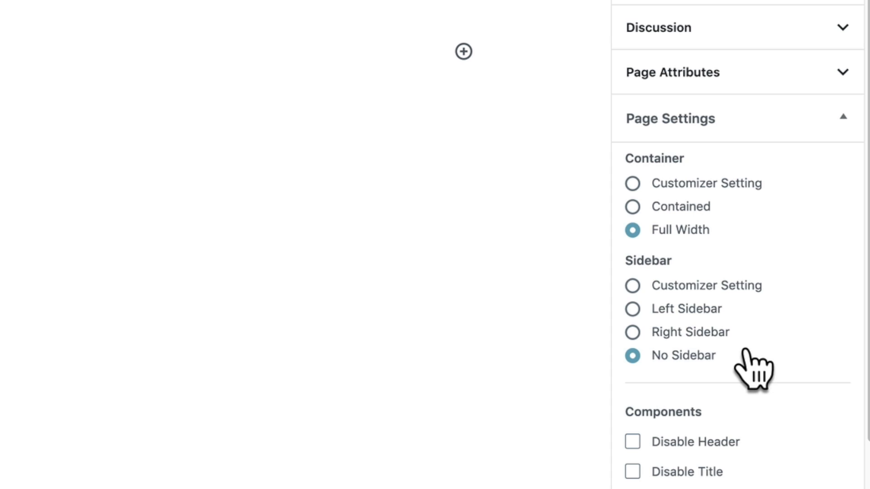
click(634, 183)
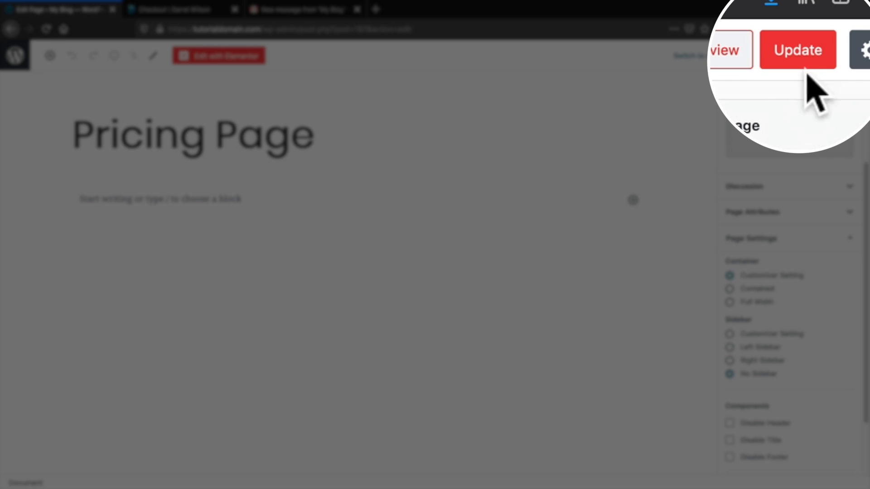
click(802, 39)
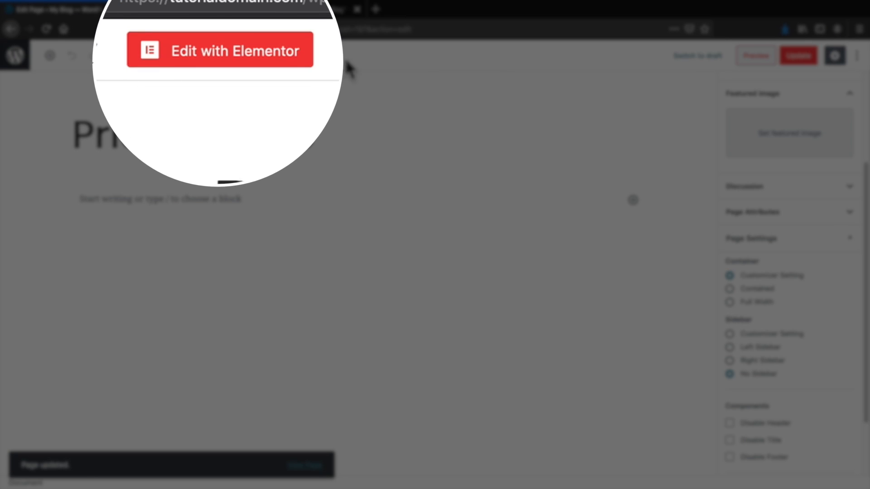
Open the Pricing Page in Elementor and show the template library's saved templates.
click(209, 55)
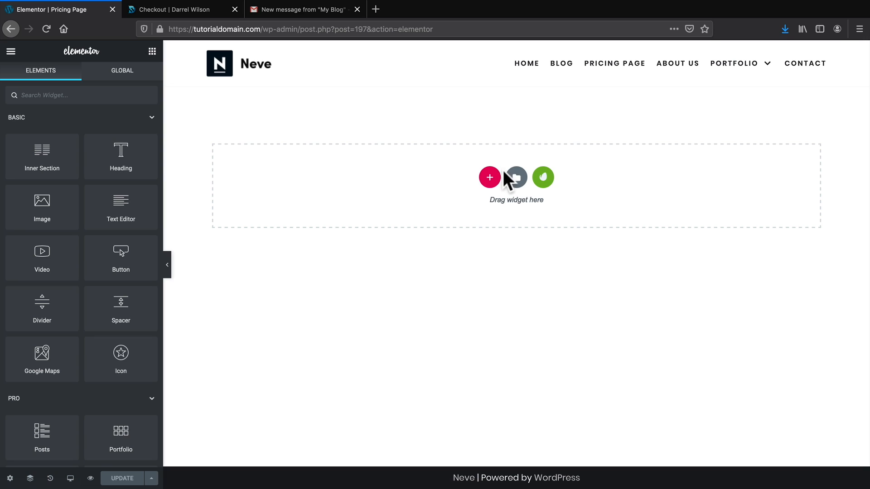
click(516, 178)
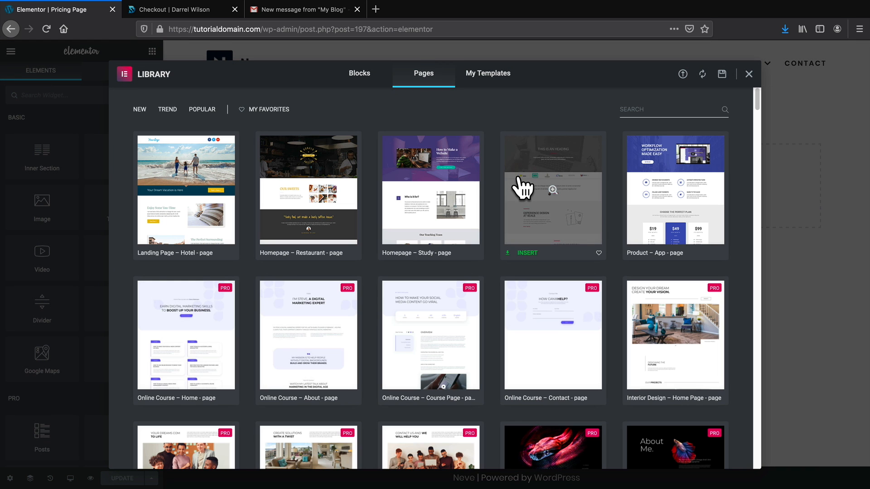
click(483, 80)
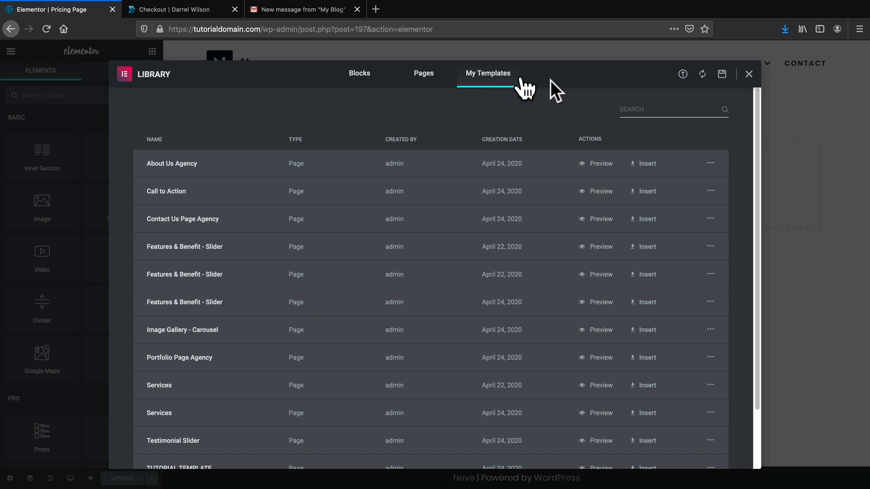
Import Pricing Page Agency.json into the library and insert it into the Pricing Page.
click(682, 75)
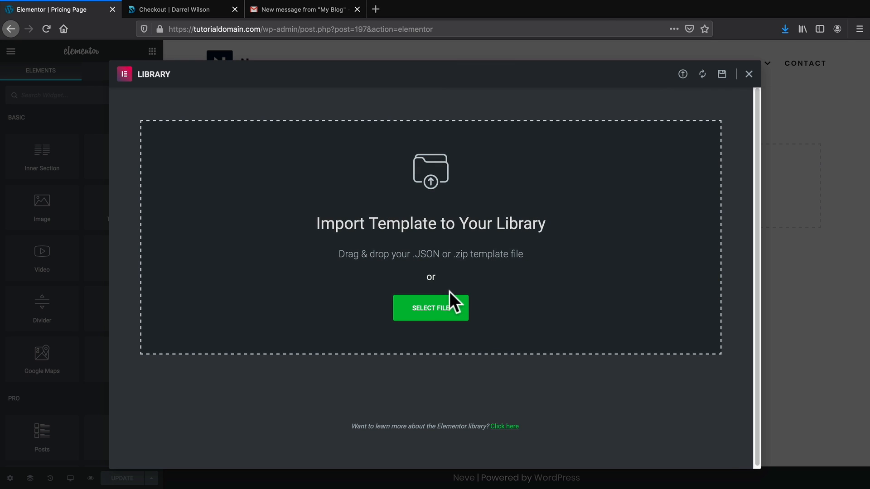
click(431, 310)
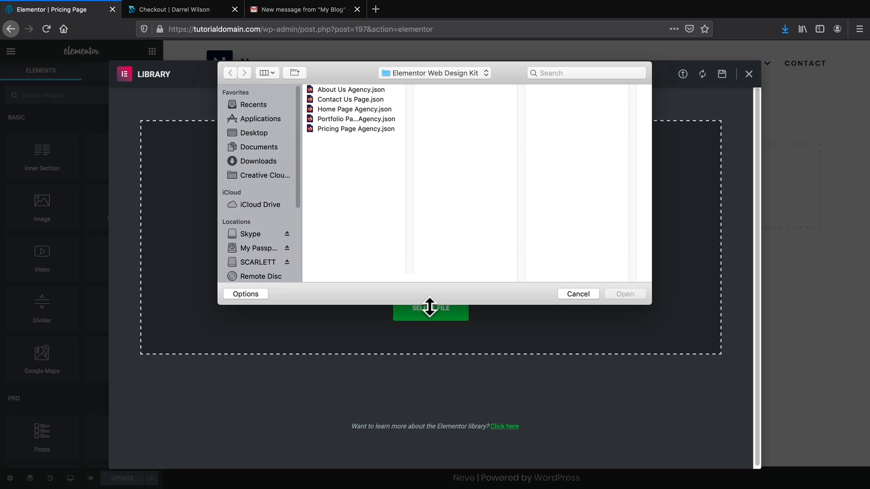
click(361, 121)
click(368, 129)
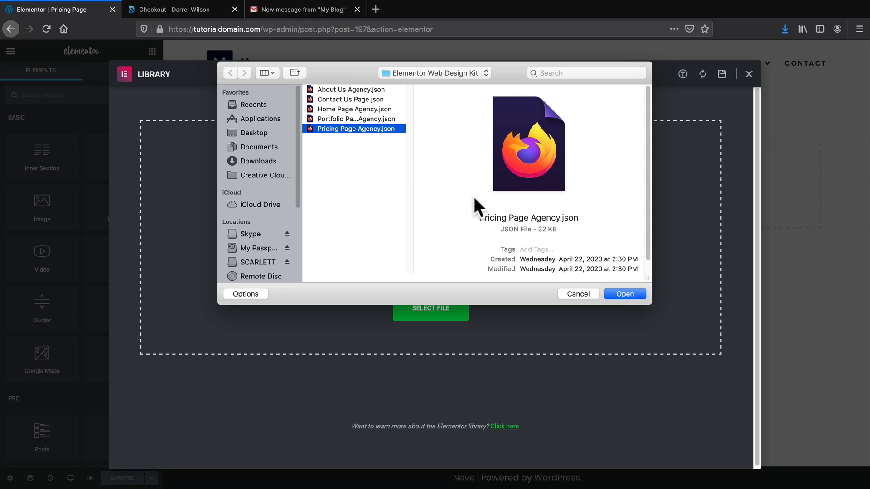
click(625, 294)
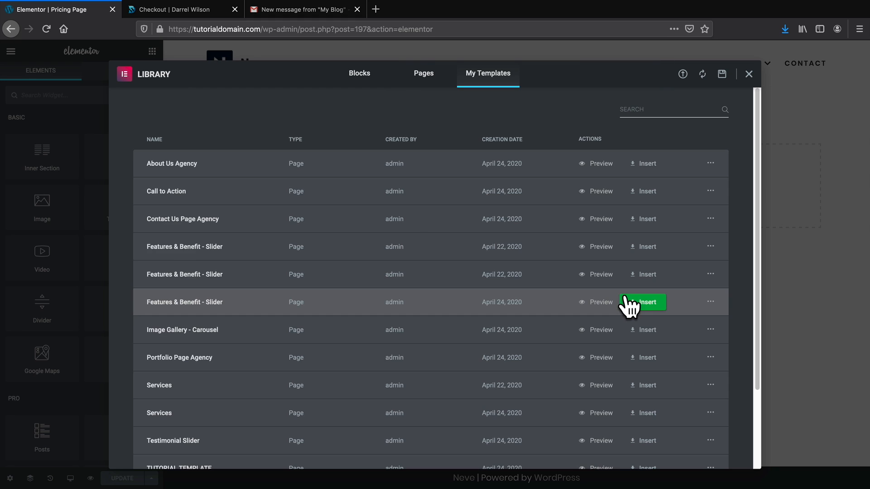
scroll(628, 306, down, 2)
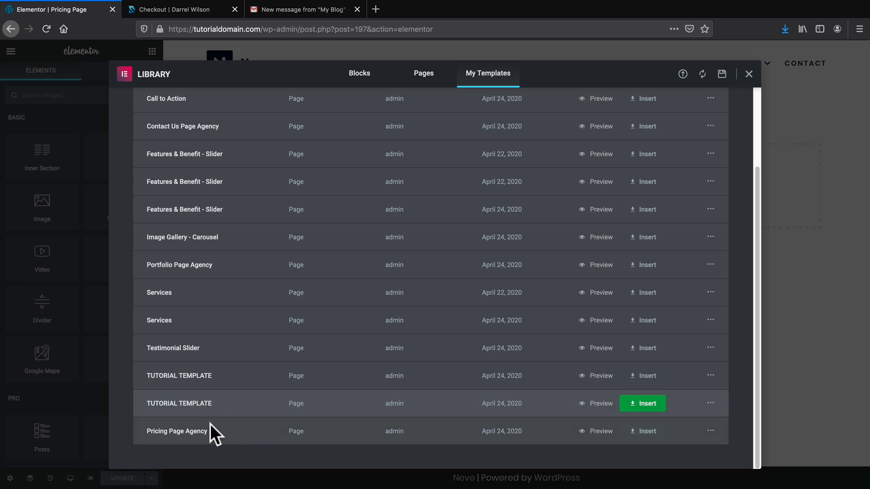
click(643, 434)
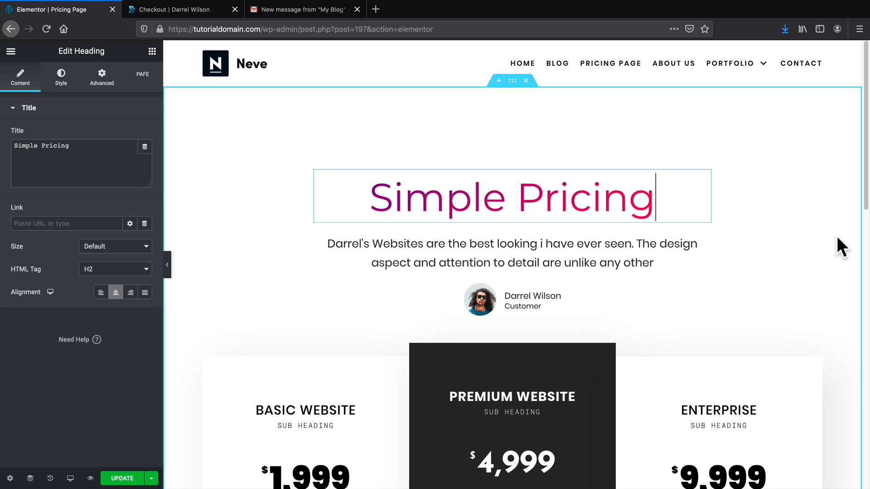
scroll(837, 237, down, 3)
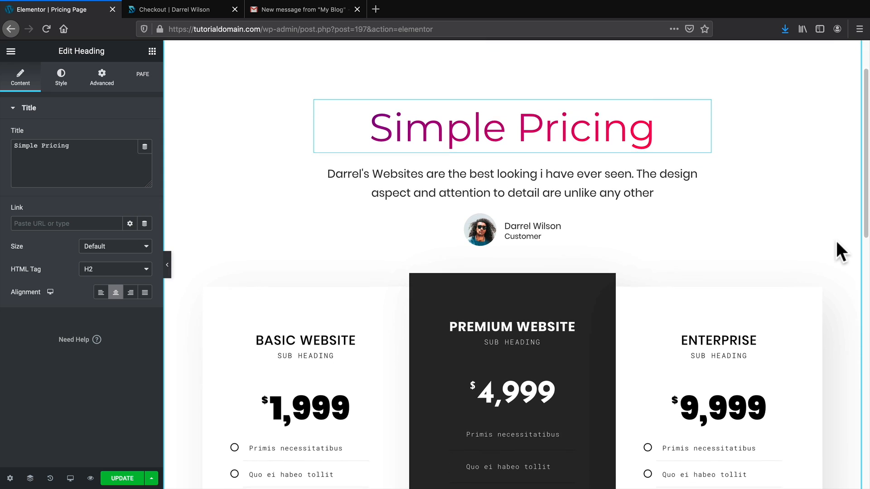
scroll(837, 254, down, 5)
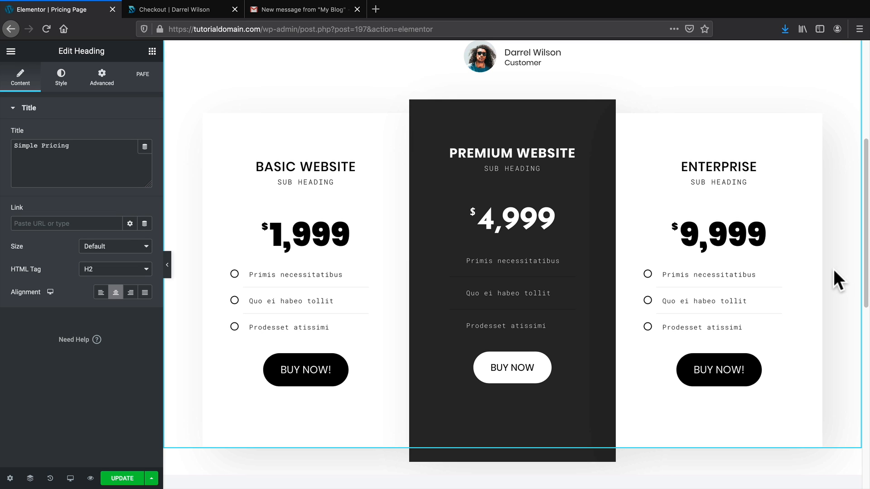
scroll(833, 269, down, 5)
scroll(834, 270, down, 1)
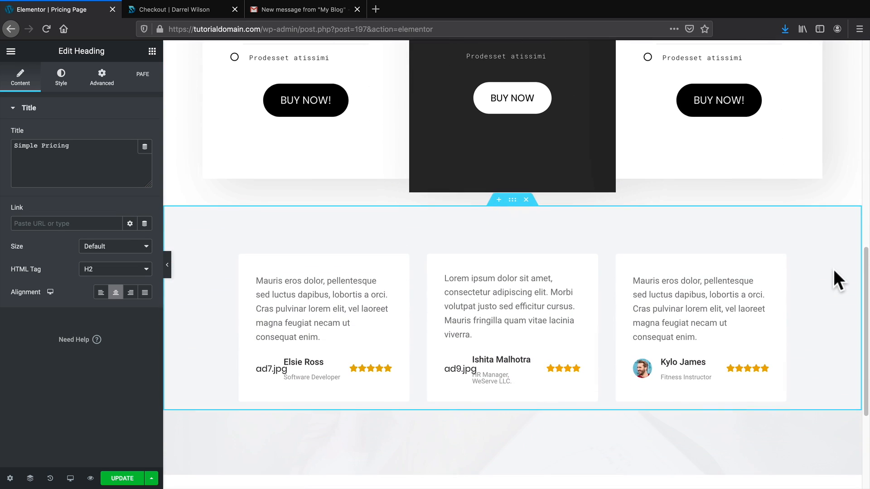
scroll(834, 270, down, 3)
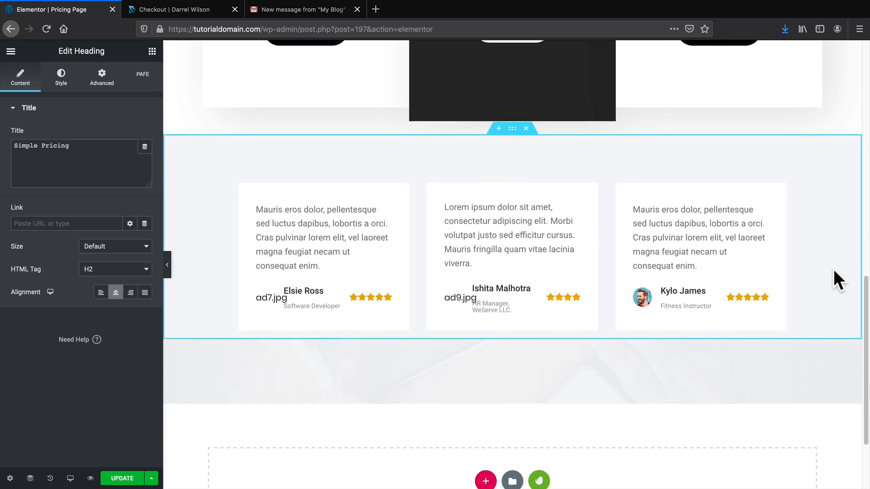
Replace the middle testimonial's broken image with the curly-haired woman's photo.
click(457, 273)
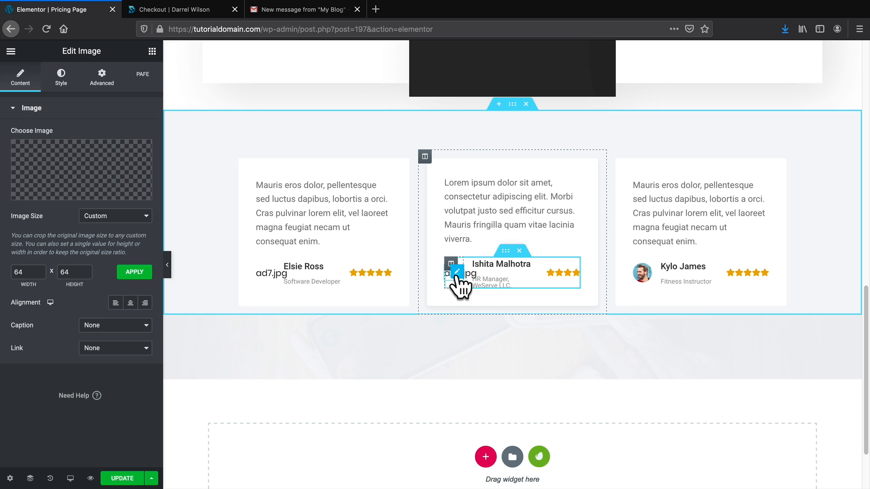
click(105, 172)
click(161, 258)
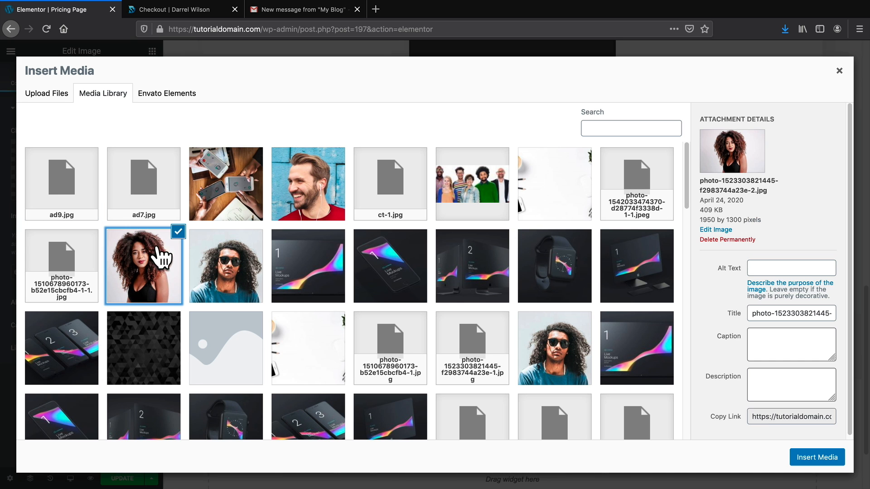
click(811, 458)
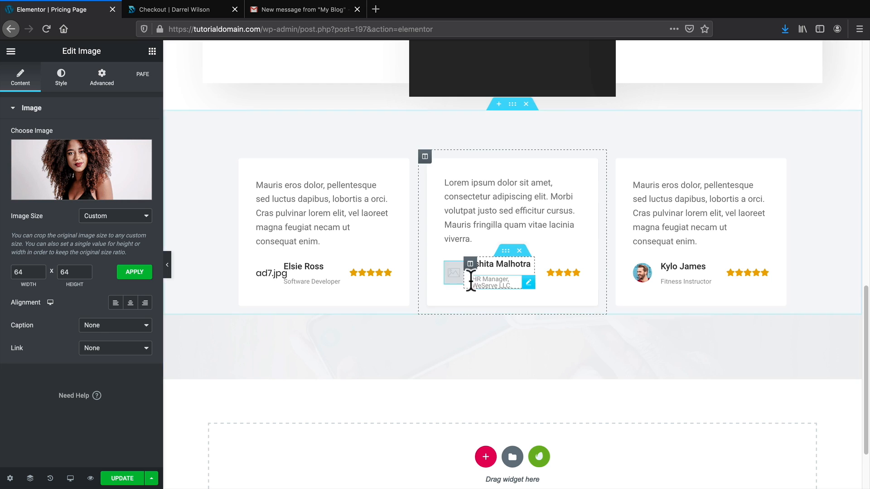
Replace the left testimonial's broken image with the woman-in-red photo.
click(267, 274)
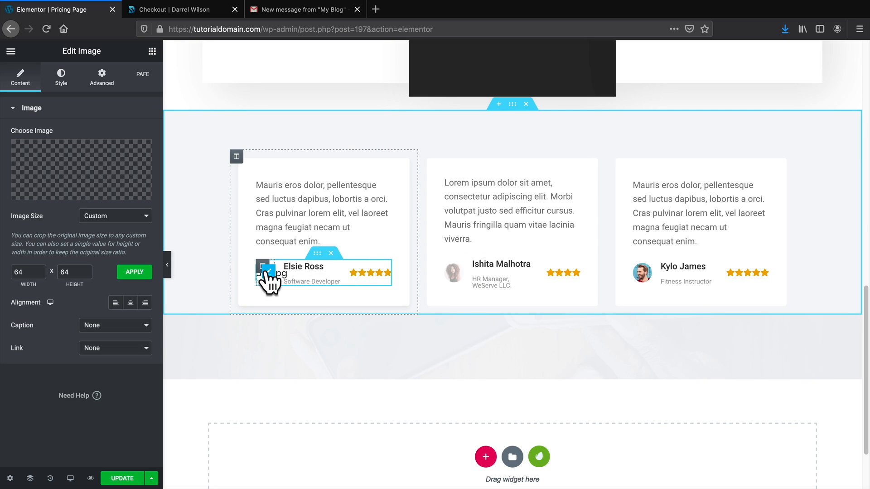
click(268, 272)
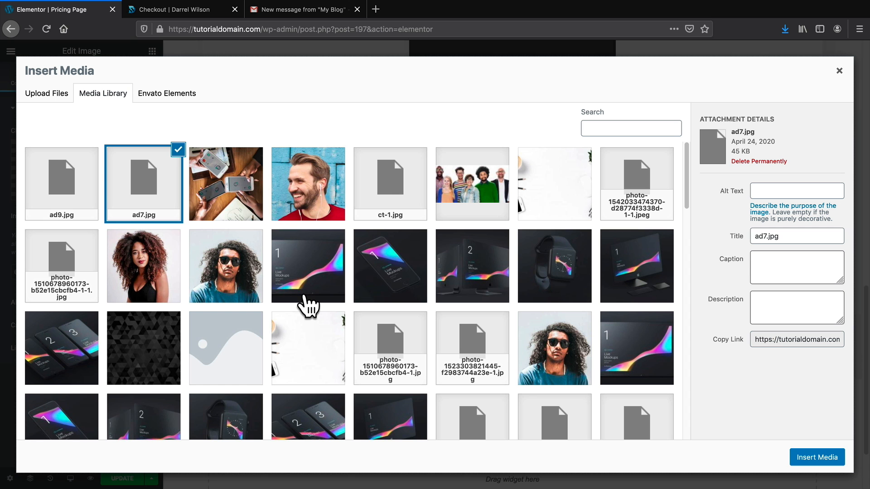
scroll(308, 306, down, 6)
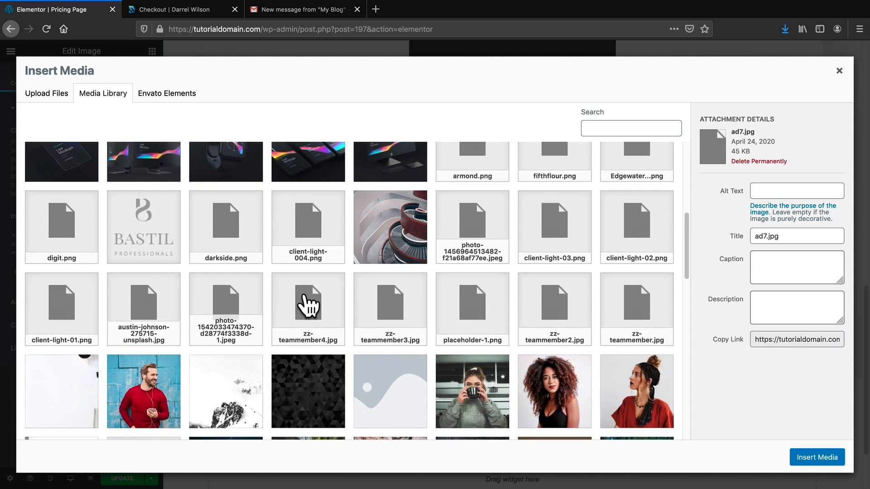
scroll(308, 306, down, 4)
click(643, 212)
click(816, 457)
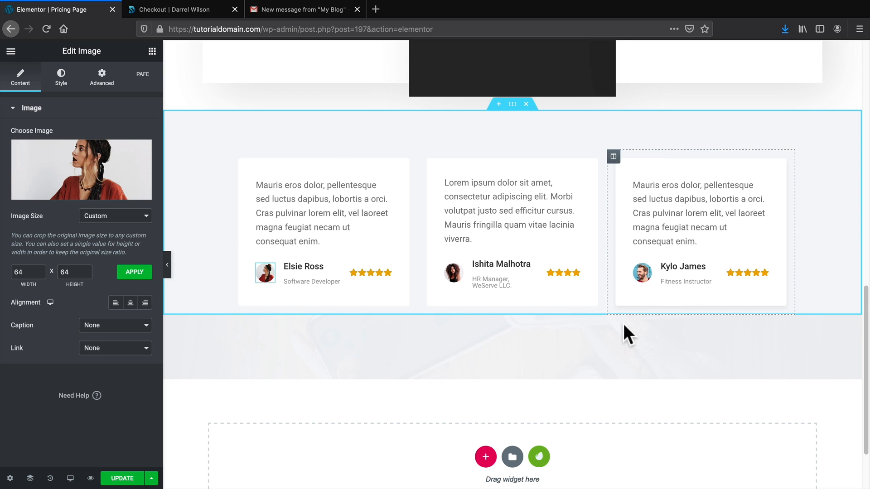
scroll(605, 362, down, 2)
scroll(578, 383, up, 5)
scroll(577, 385, up, 10)
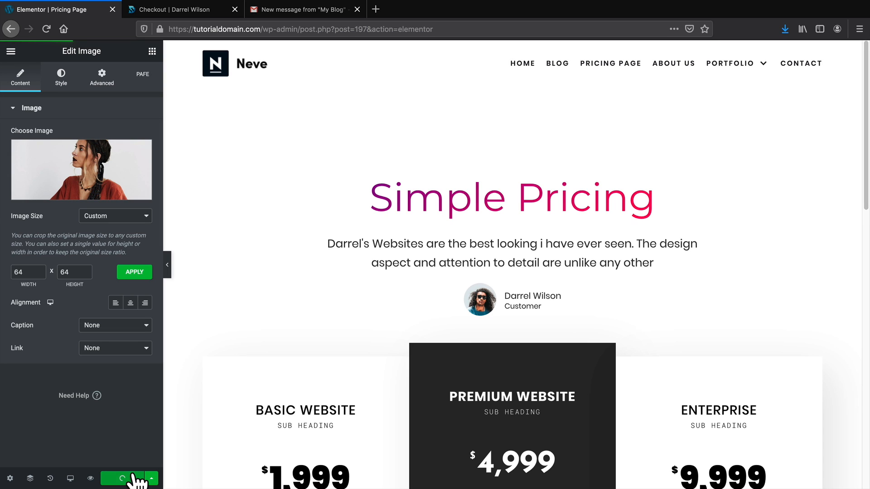
View the live Pricing Page from Elementor's menu, then go to the site's Blog page.
click(10, 50)
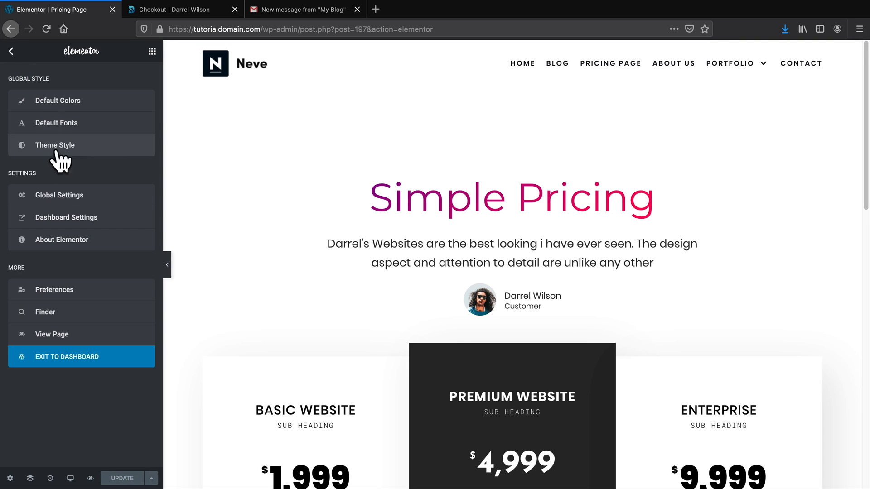
click(60, 336)
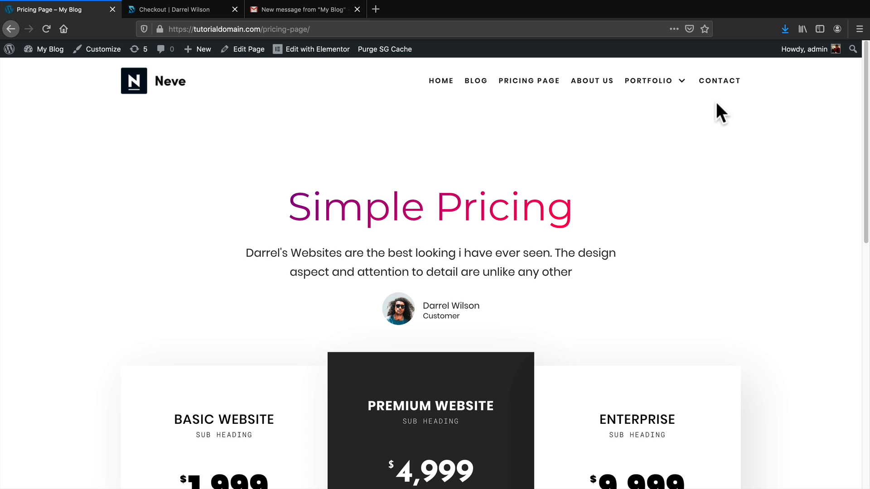
click(474, 93)
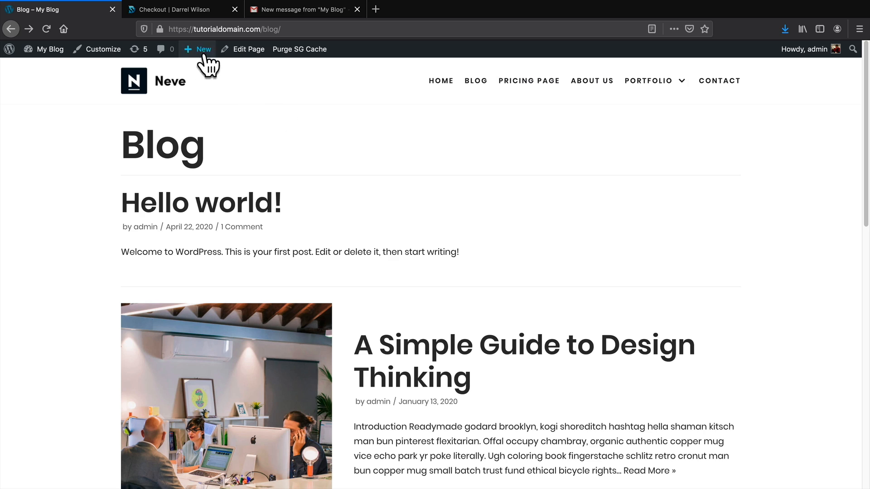
Create a new post titled 'Top 10 things woman hate!' and bring up its featured image library.
mouse_move(205, 51)
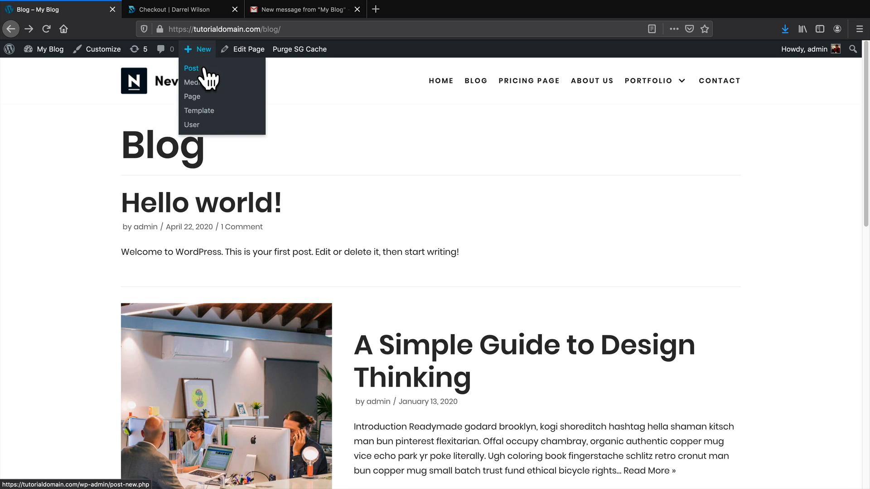
click(205, 67)
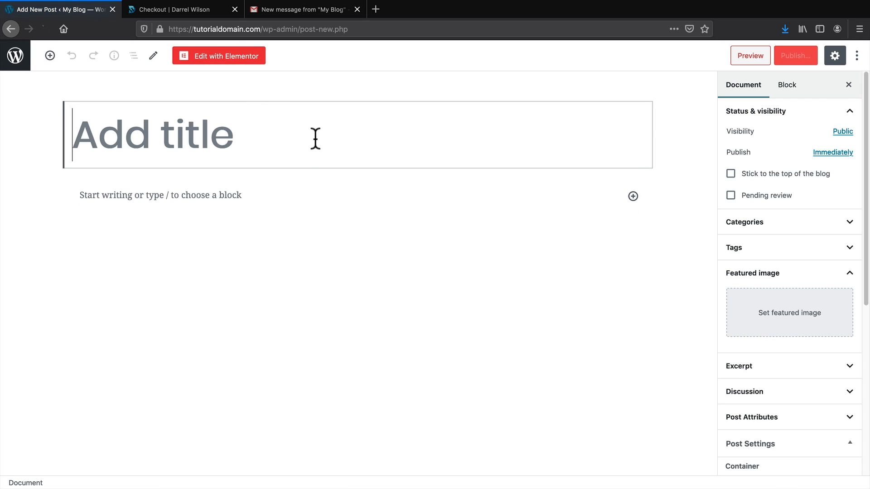
text(Top 10)
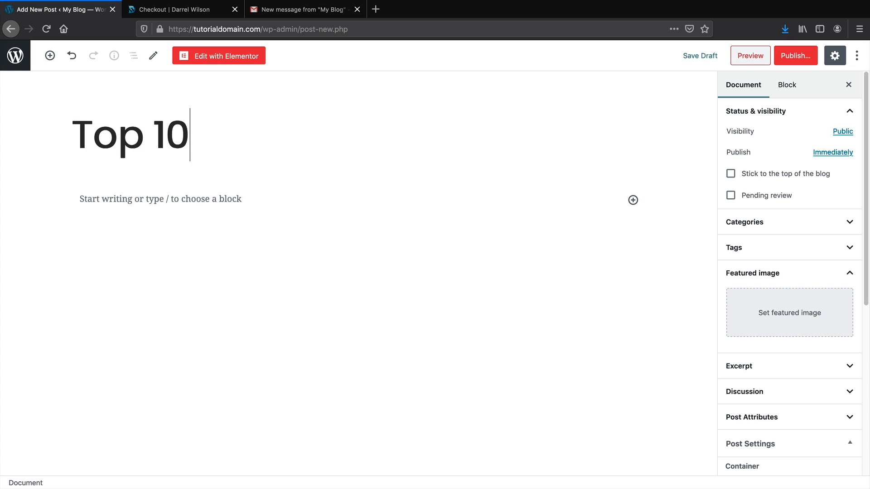
text( things woman ha)
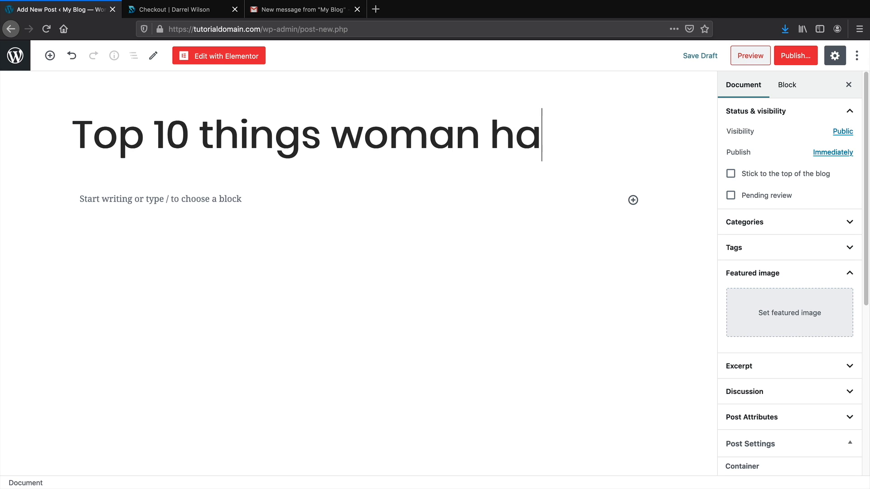
text(te!)
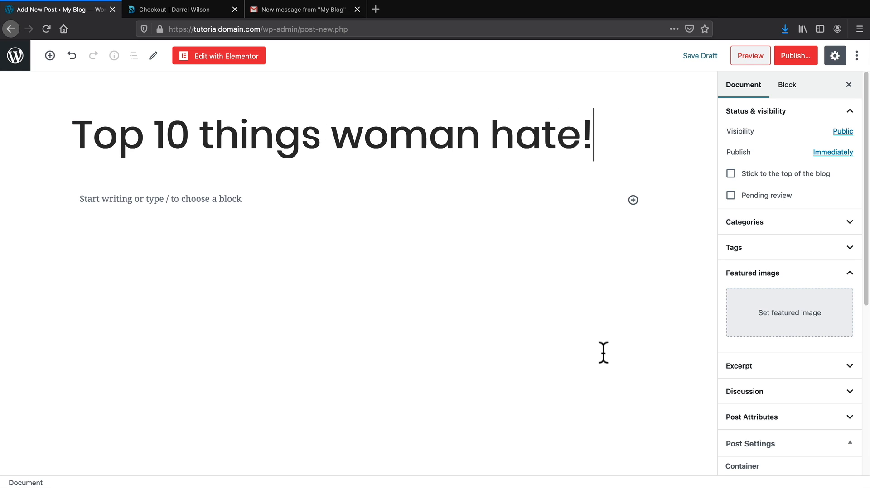
scroll(747, 401, down, 2)
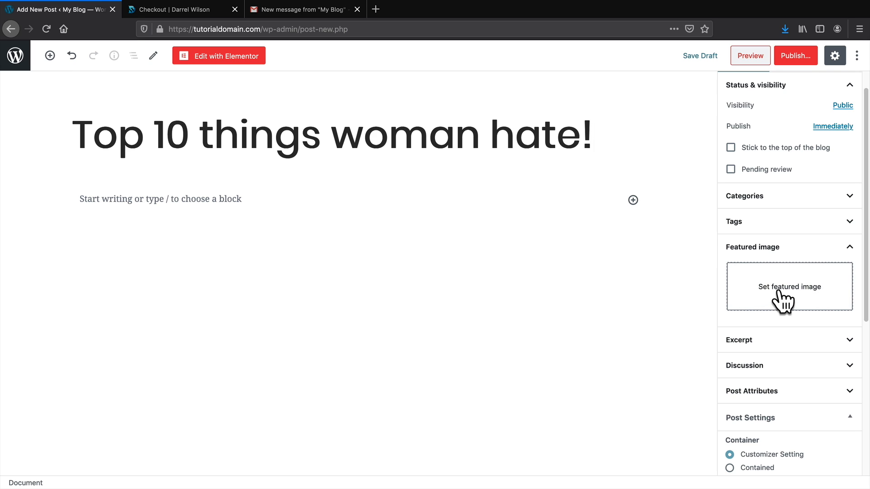
click(780, 289)
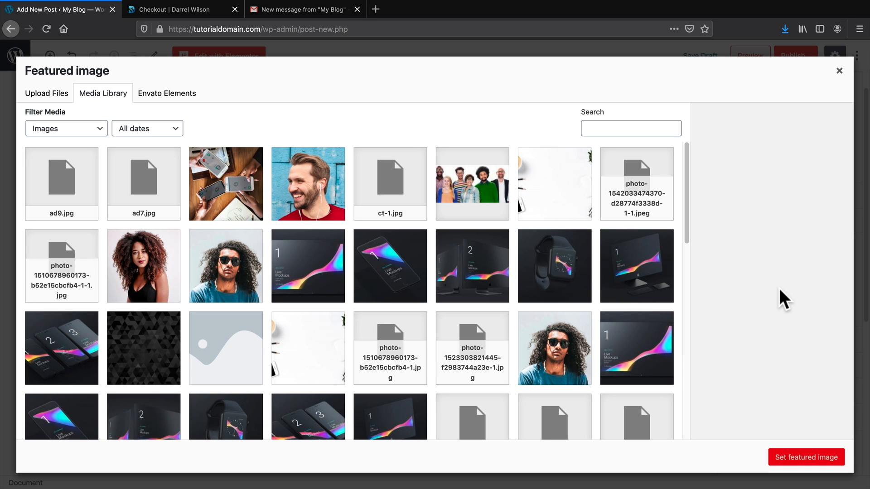
scroll(641, 375, down, 5)
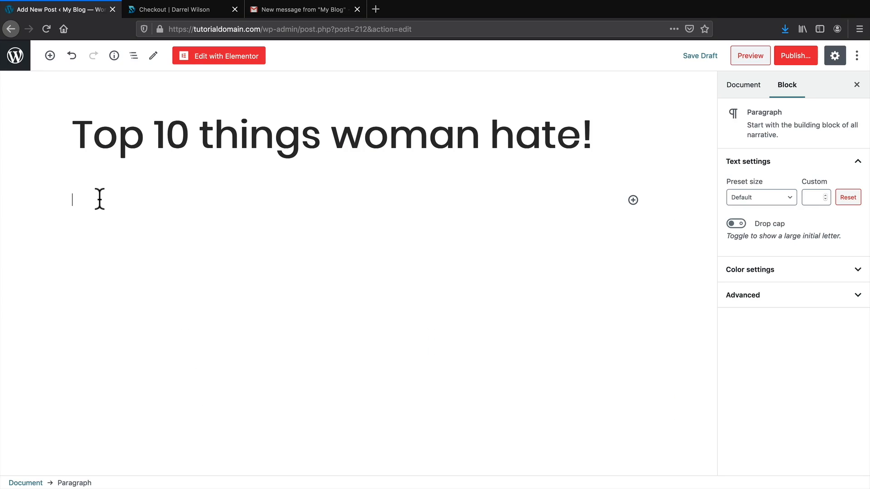
Paste the sample Lorem Ipsum text into the post and publish it.
right_click(99, 197)
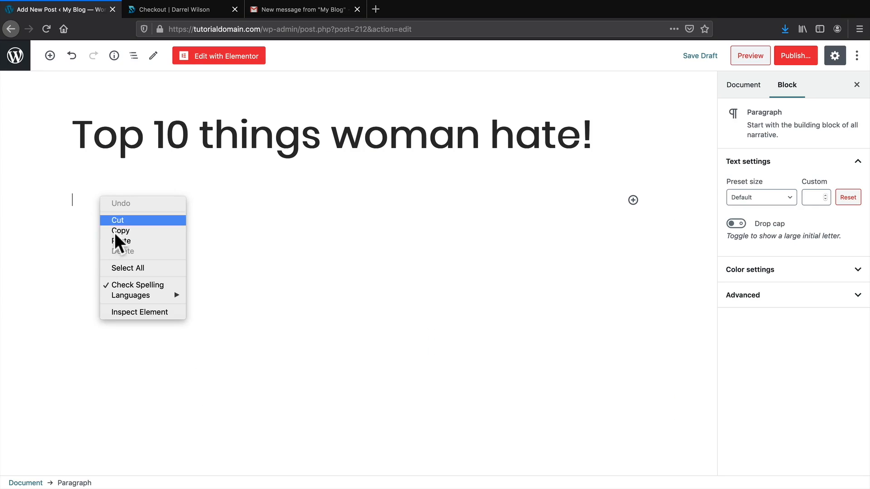
click(118, 241)
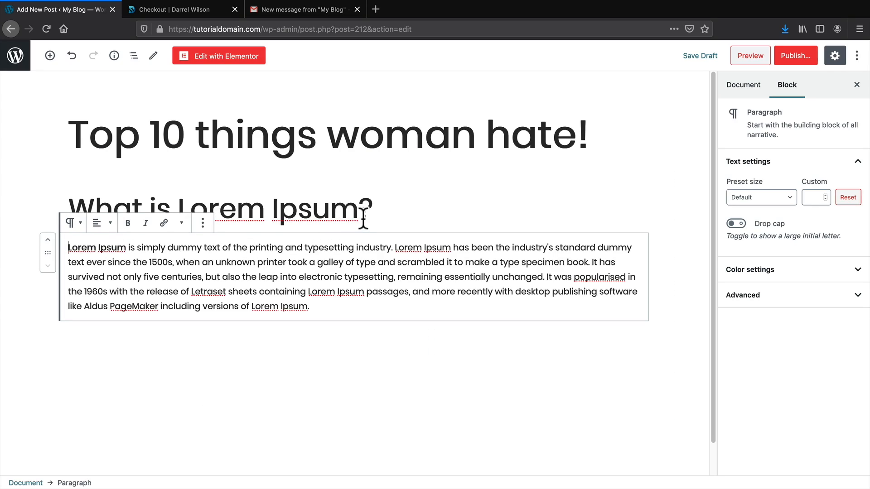
click(795, 55)
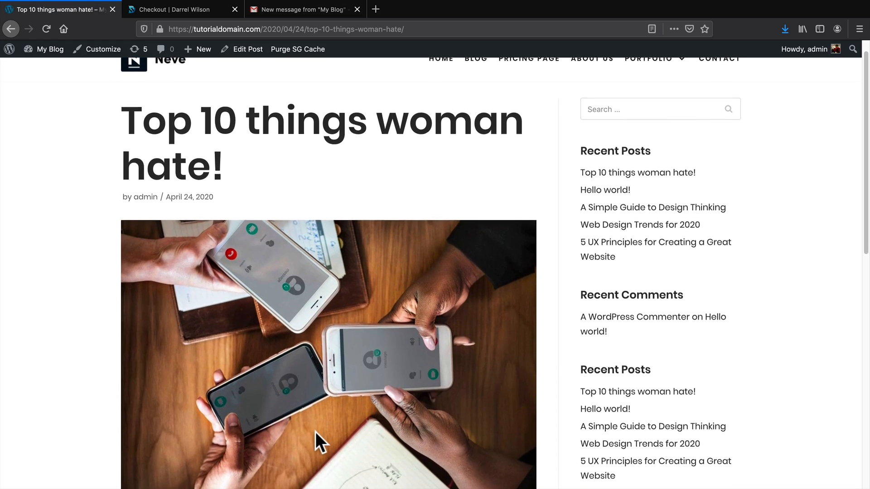
Scroll through the published post, then go to the site's Blog page.
scroll(315, 431, down, 3)
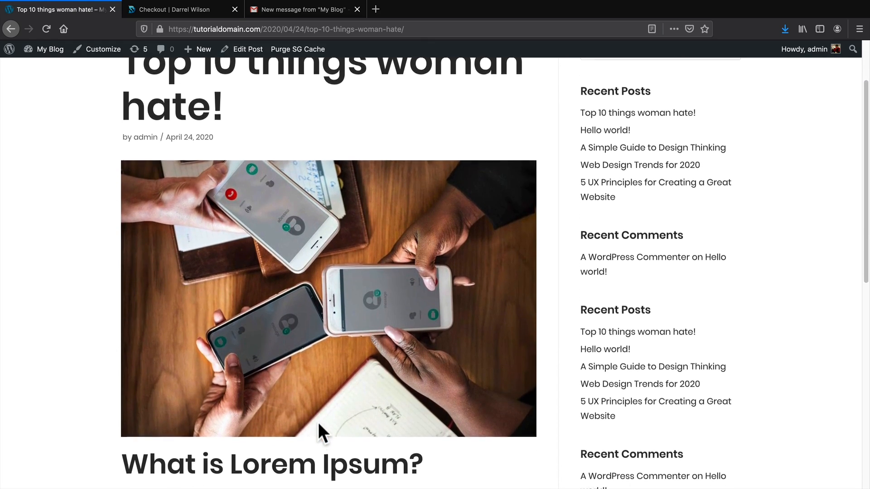
scroll(351, 347, down, 2)
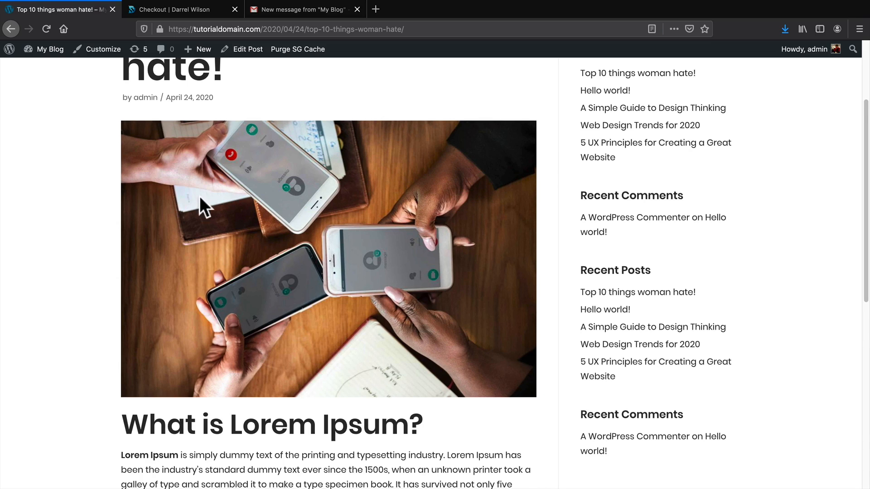
scroll(487, 395, down, 10)
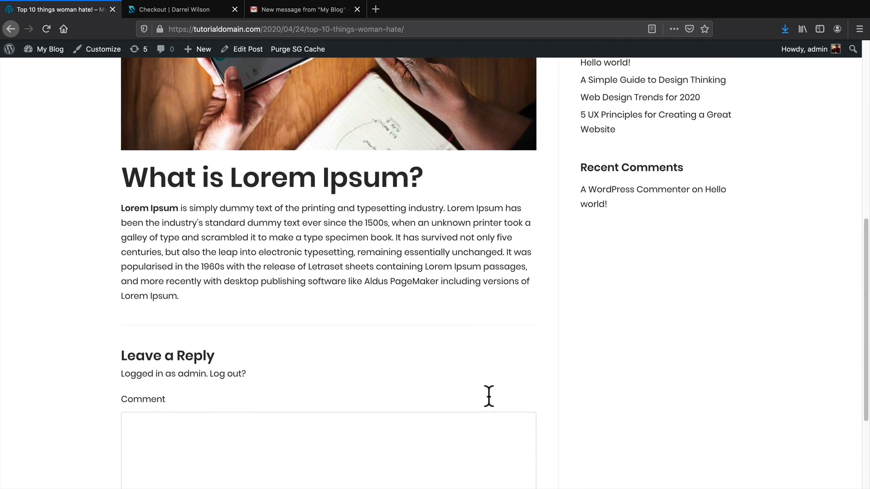
scroll(470, 378, up, 12)
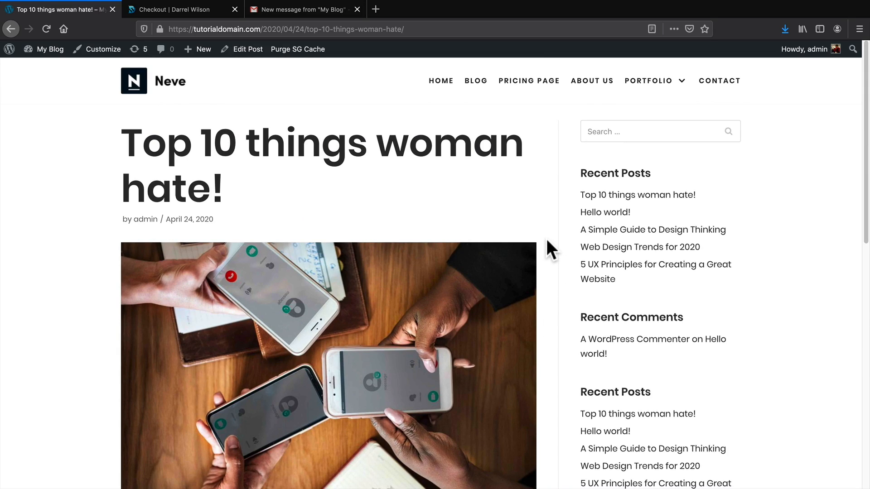
click(475, 81)
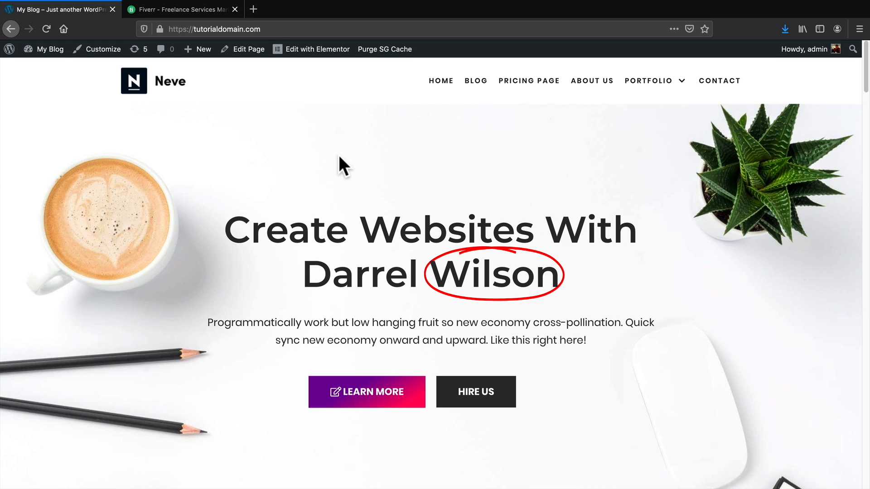
Open the WordPress Customizer for My Blog from the admin bar.
click(103, 50)
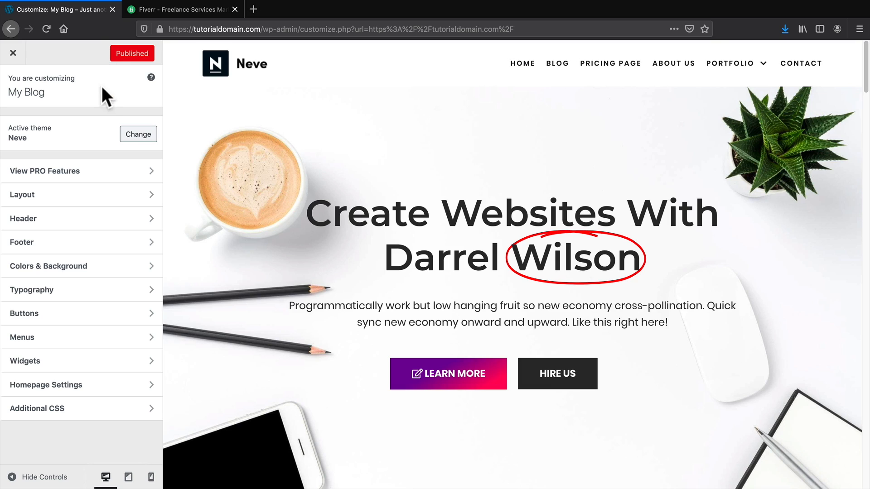
Try grid and list, then set the blog archive to the alternating image-beside-text layout.
click(90, 196)
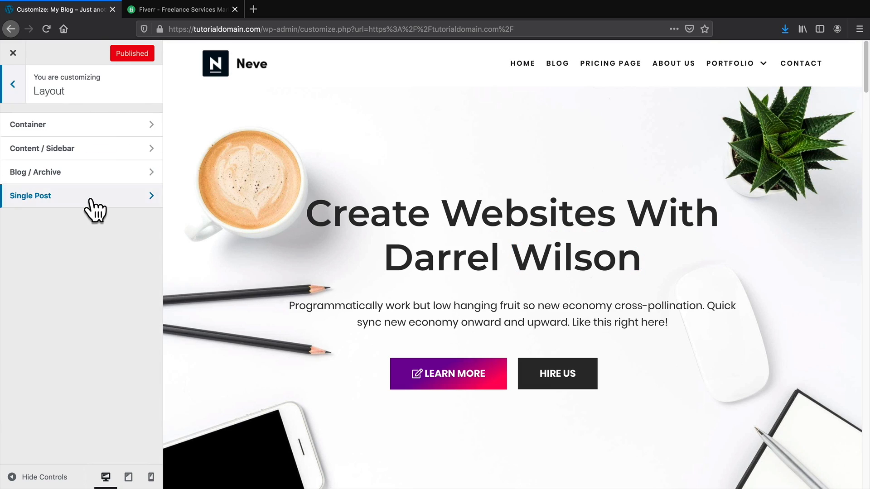
click(23, 173)
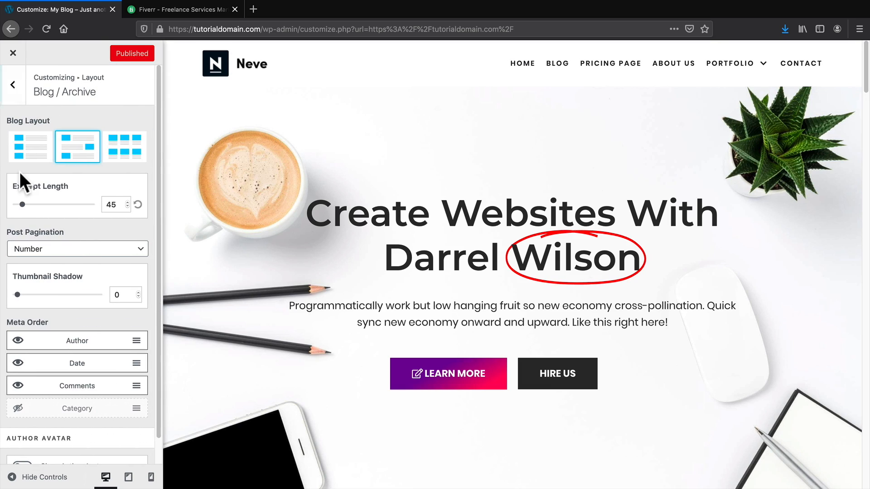
click(556, 64)
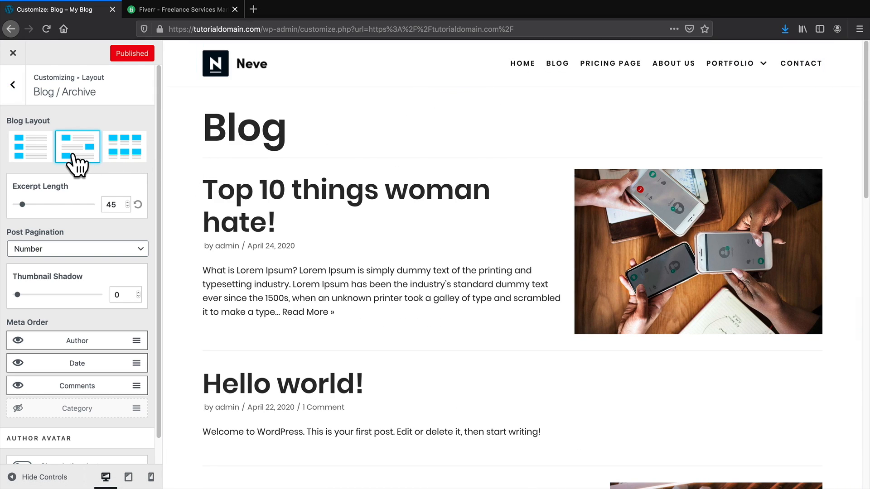
click(126, 152)
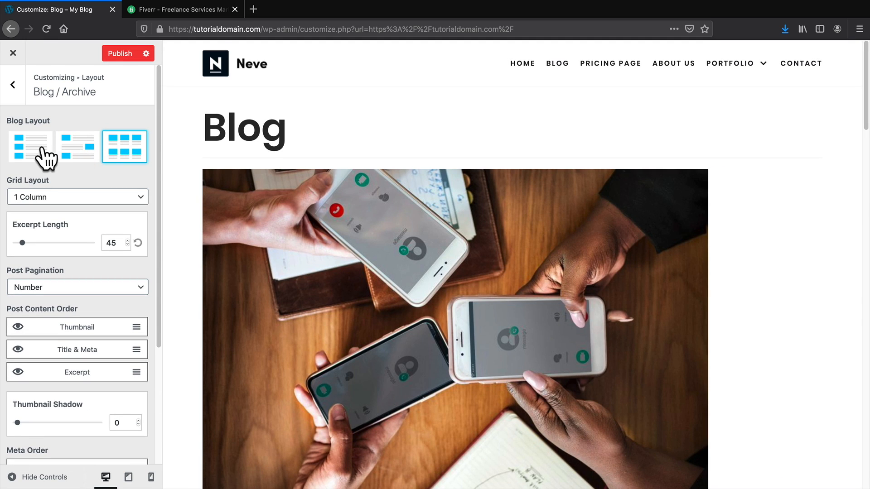
click(42, 150)
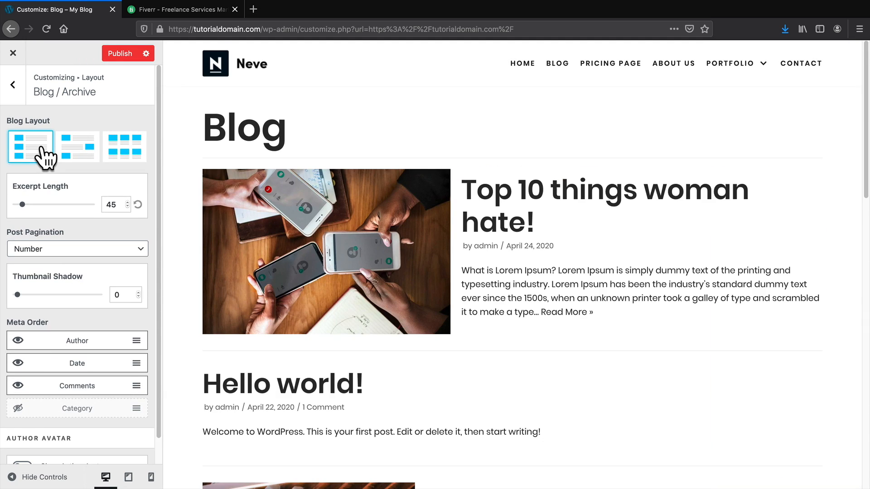
scroll(231, 317, down, 5)
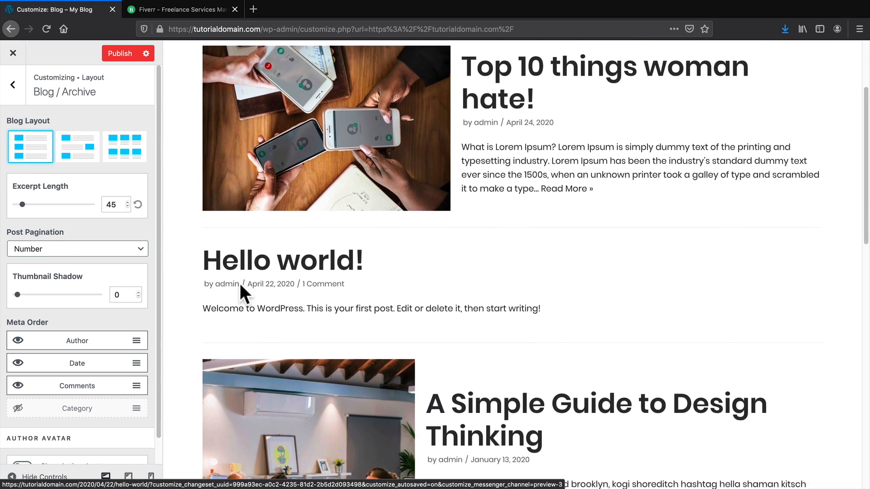
scroll(243, 297, down, 4)
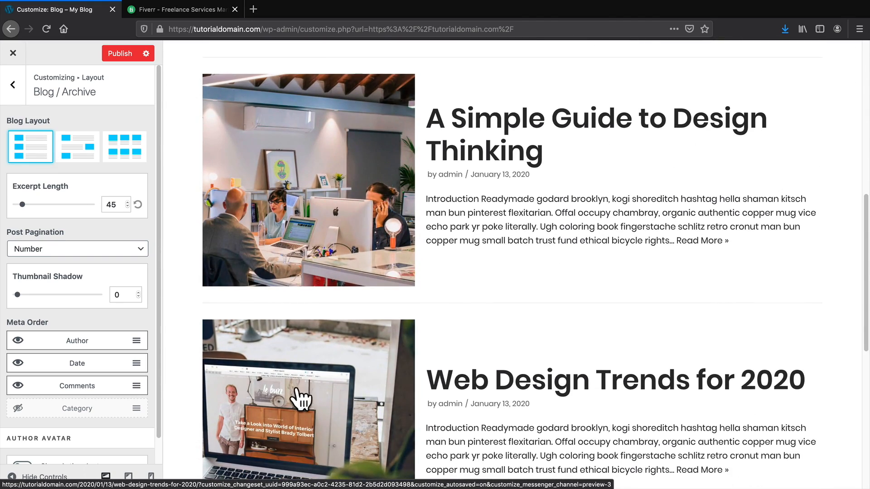
click(75, 145)
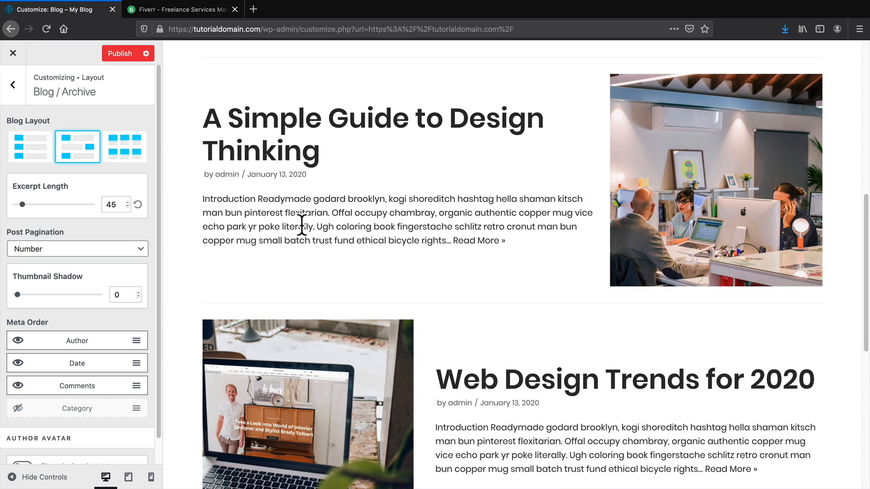
Hide the Date and Author from the blog archive meta.
scroll(330, 272, down, 1)
scroll(330, 271, up, 2)
scroll(59, 290, down, 1)
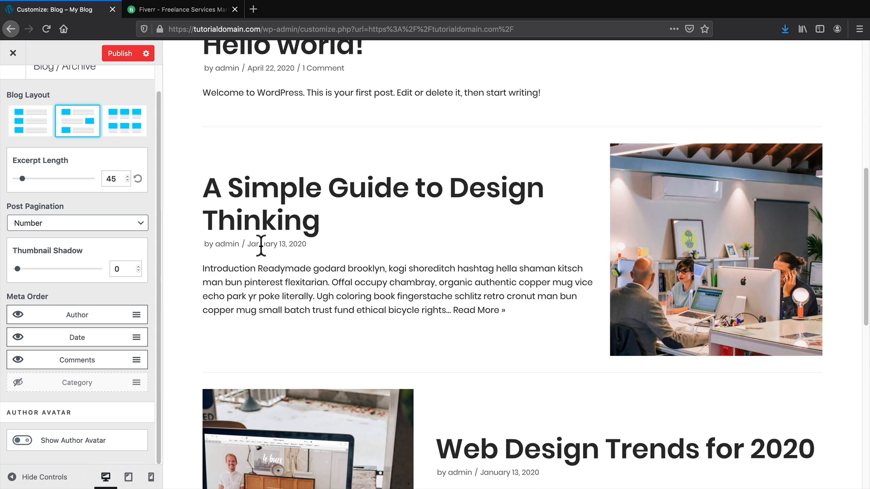
click(18, 338)
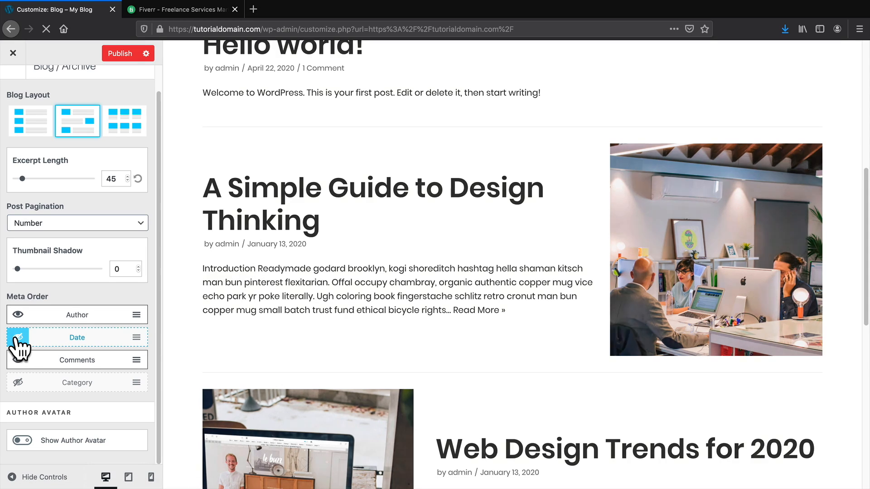
click(18, 315)
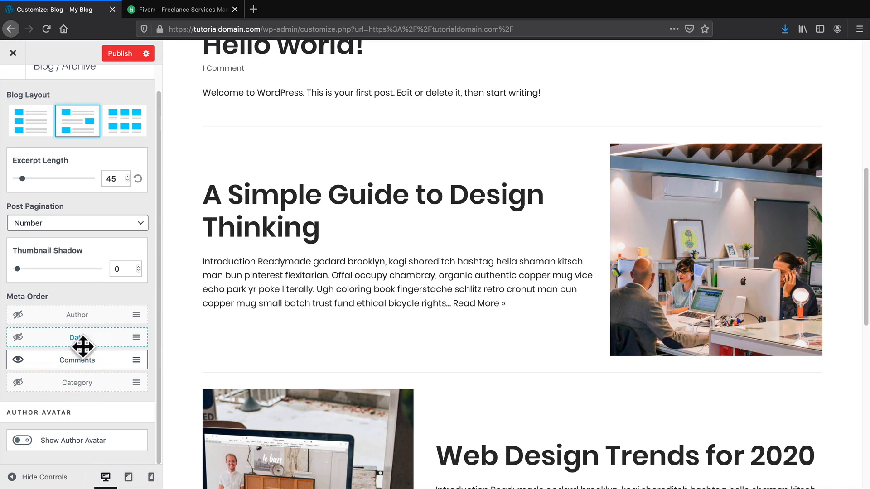
scroll(62, 421, up, 2)
click(13, 85)
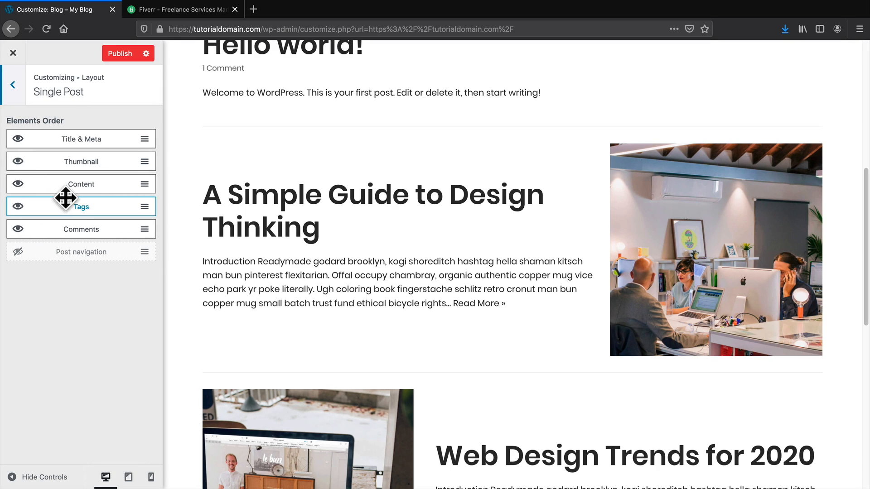
Move Title & Meta below the featured image in the Single Post layout.
drag(65, 198, 72, 177)
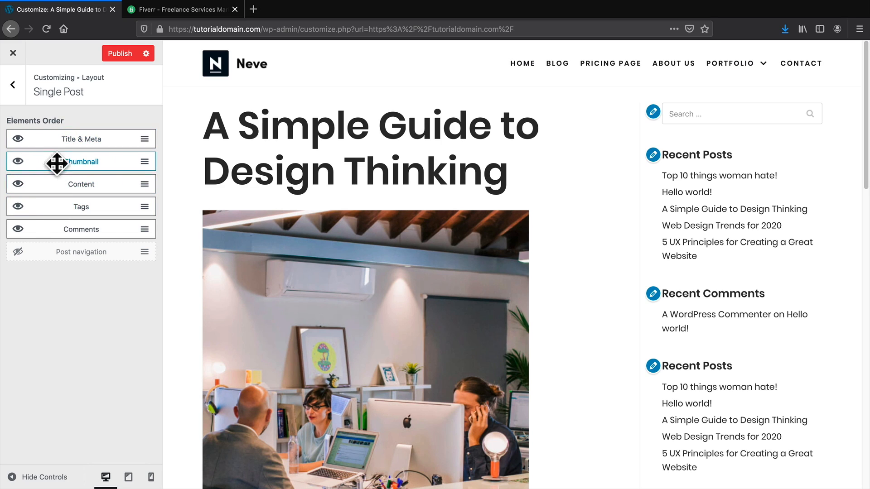
drag(77, 139, 111, 132)
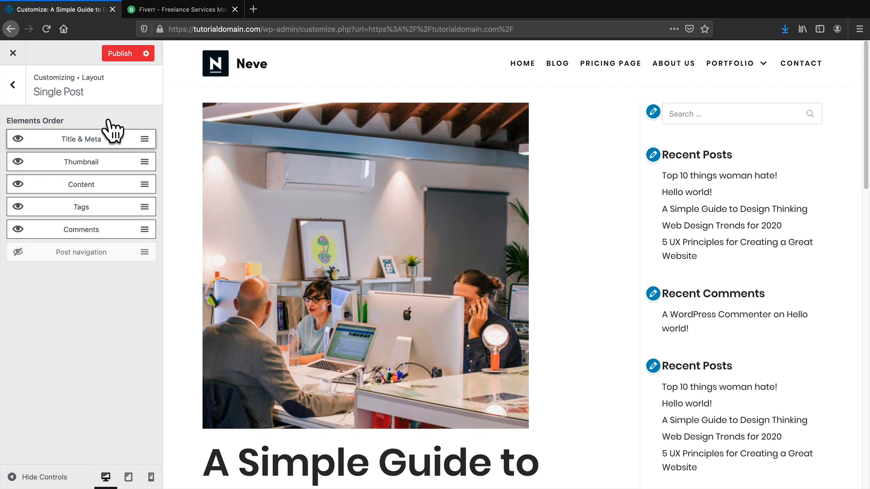
click(19, 87)
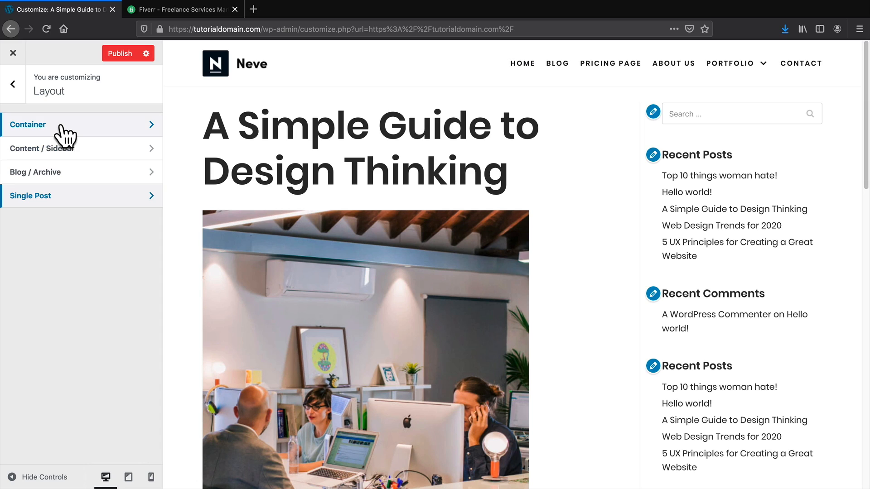
Check the Container settings with the home page in the preview, then return to the main sections.
click(68, 131)
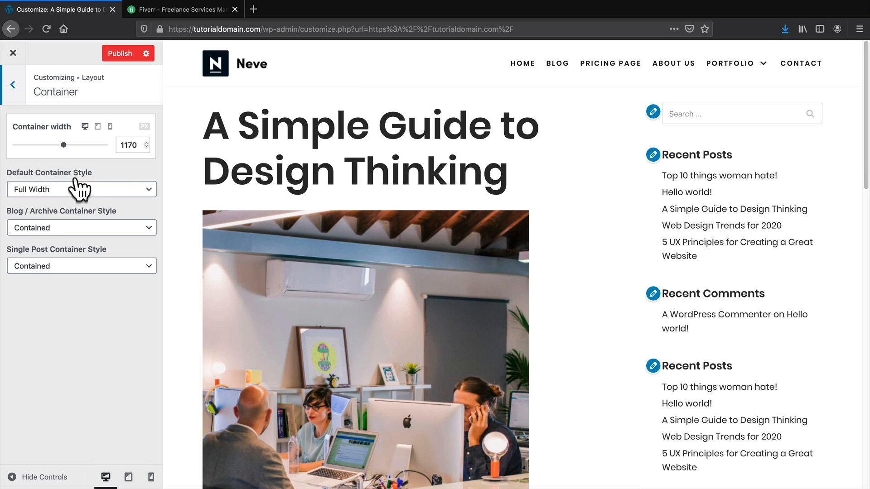
click(520, 64)
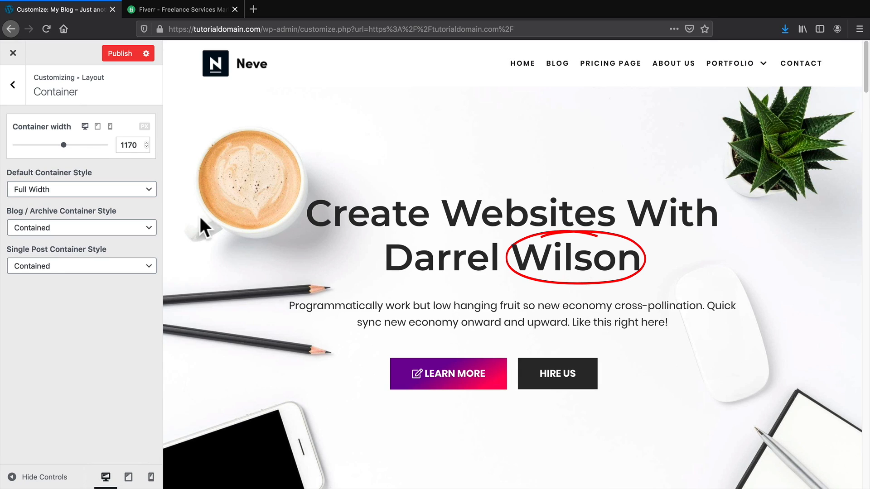
click(14, 84)
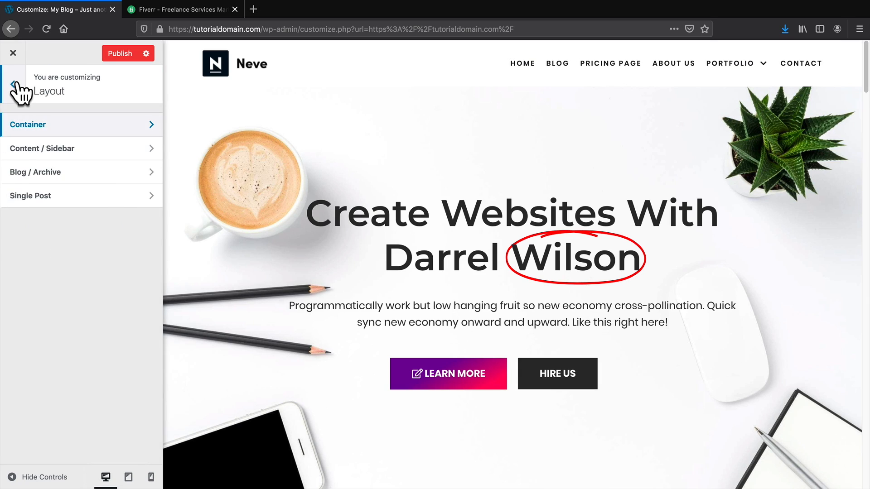
click(14, 84)
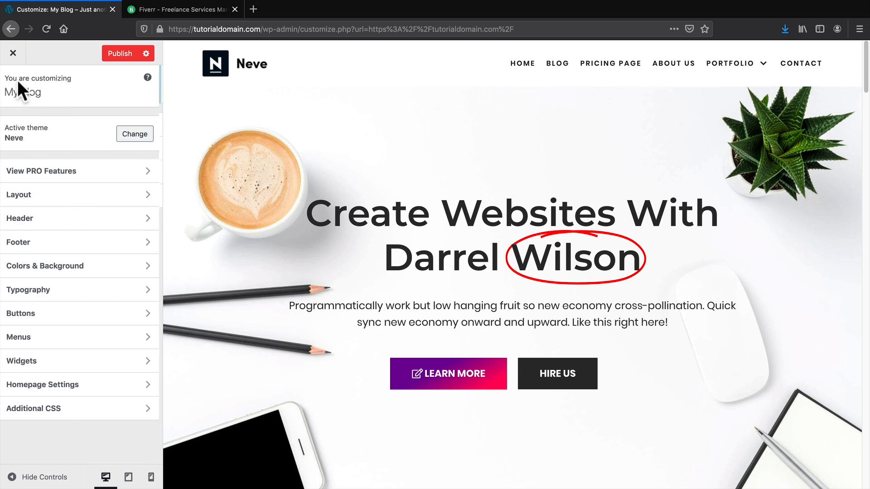
Add an HTML component to Header Top containing 'i can put it whatever i want'.
click(57, 220)
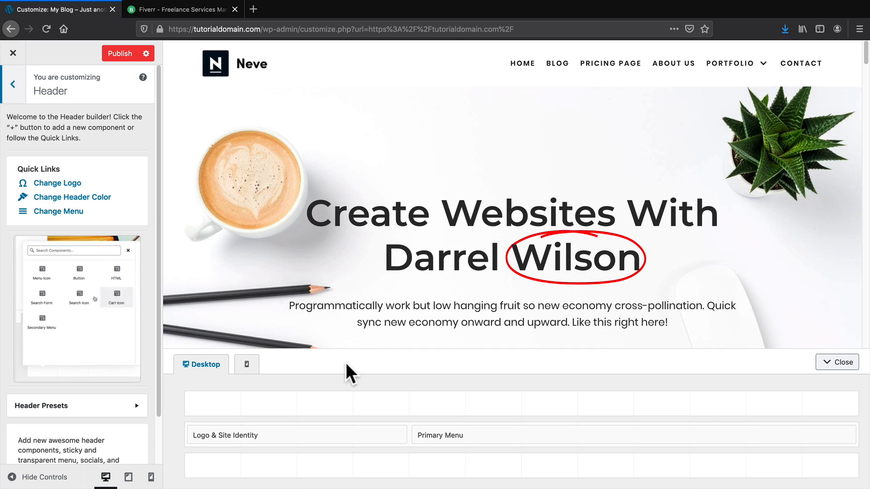
mouse_move(297, 395)
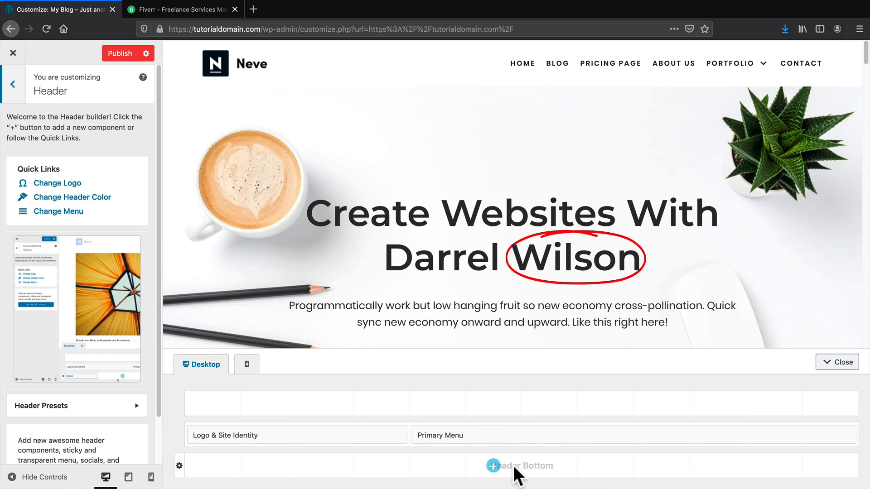
click(325, 404)
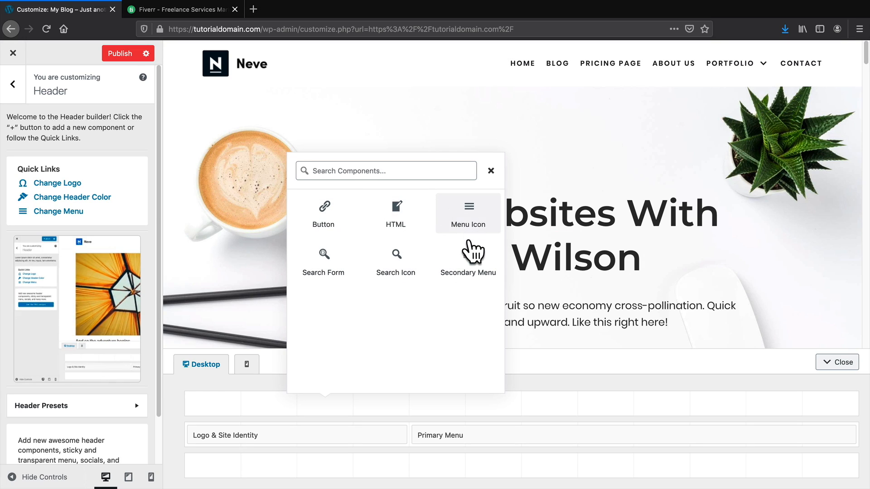
click(393, 222)
click(100, 203)
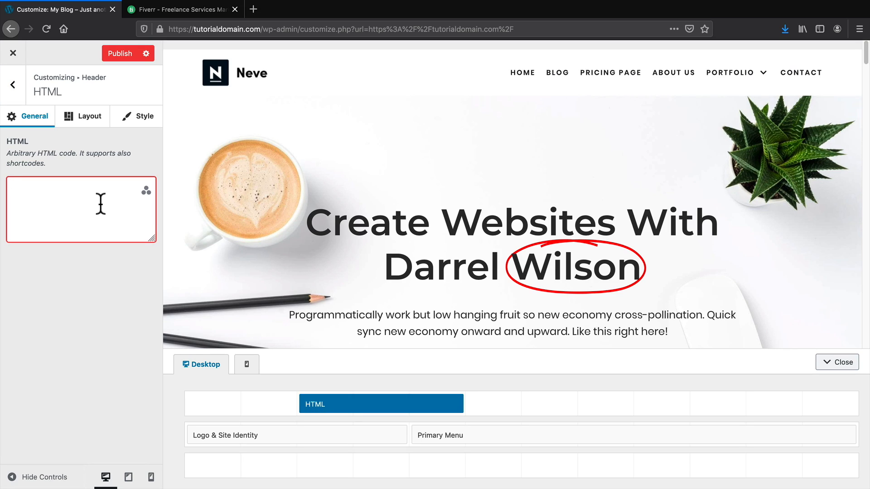
text(i can put it whatever i want)
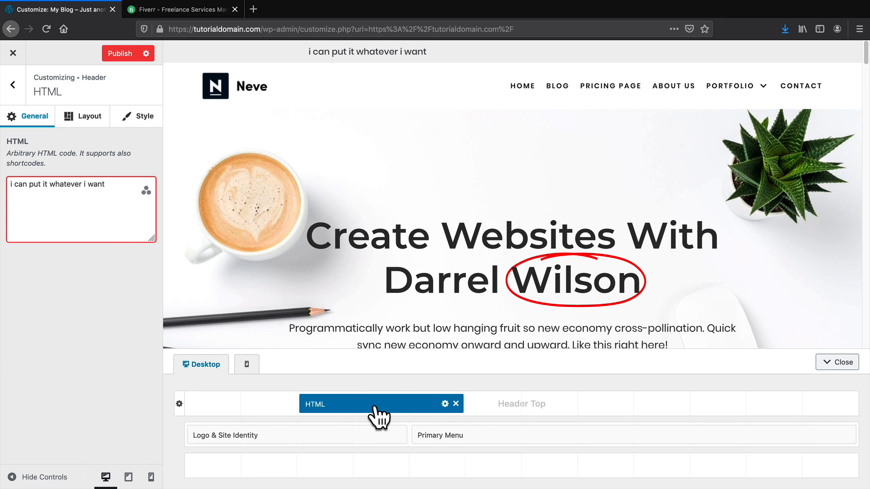
Move the HTML block to the row's left edge and narrow it.
drag(379, 414, 261, 405)
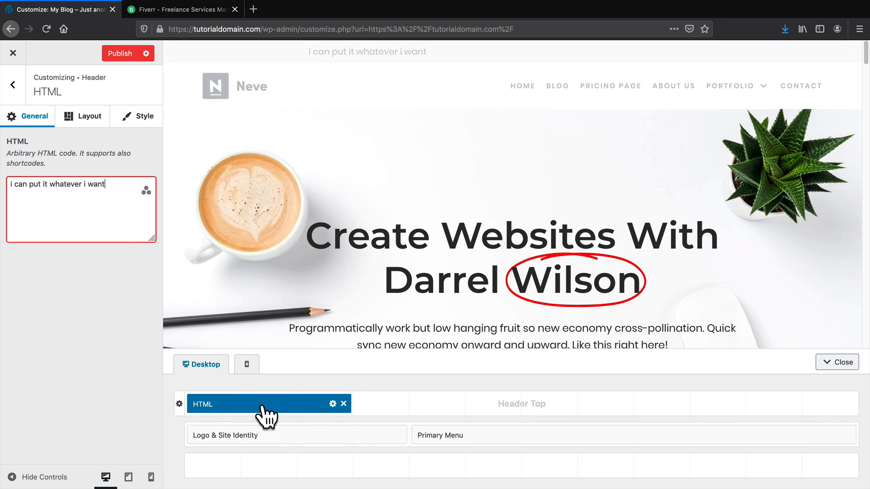
drag(349, 396, 302, 402)
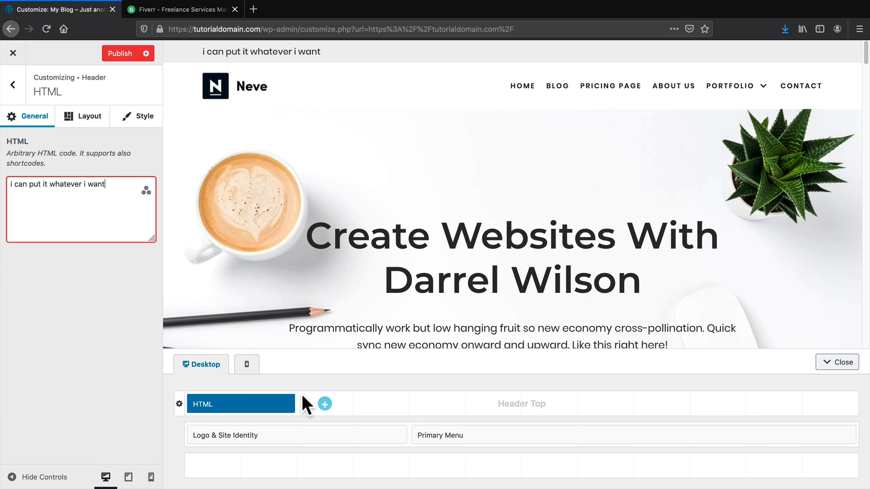
click(324, 404)
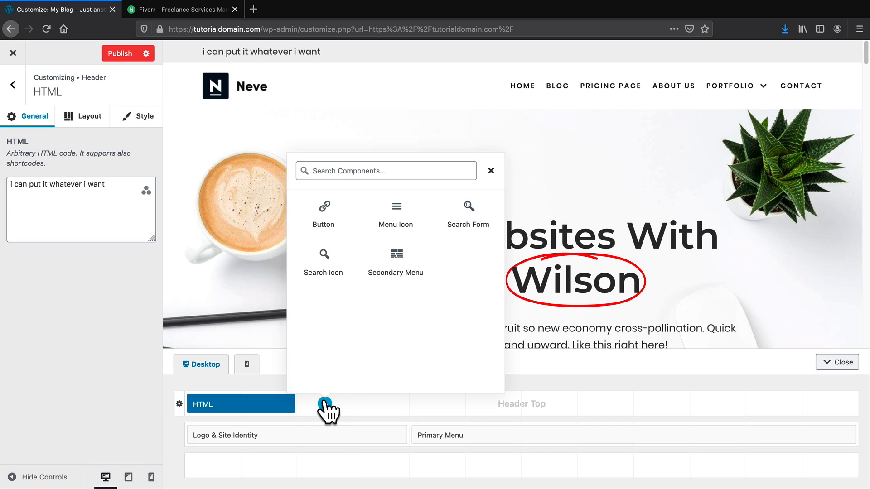
Add a Button to the header and set its normal background to #2a2a2a.
click(336, 207)
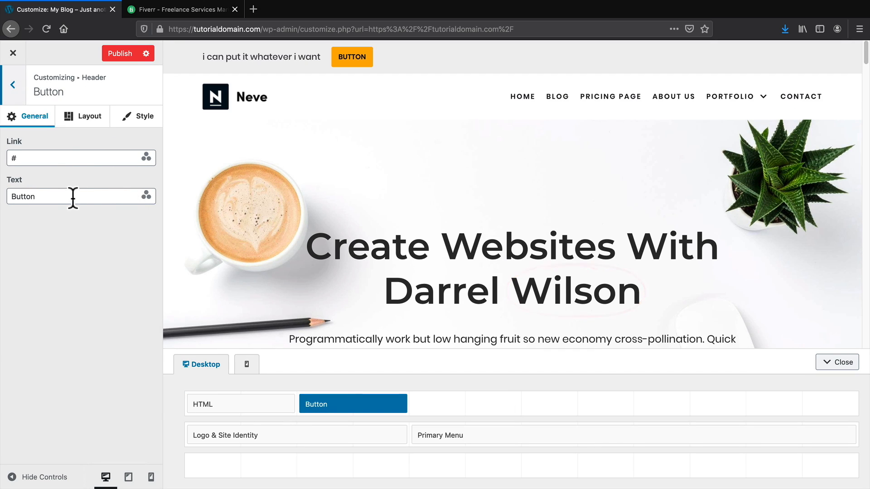
click(136, 121)
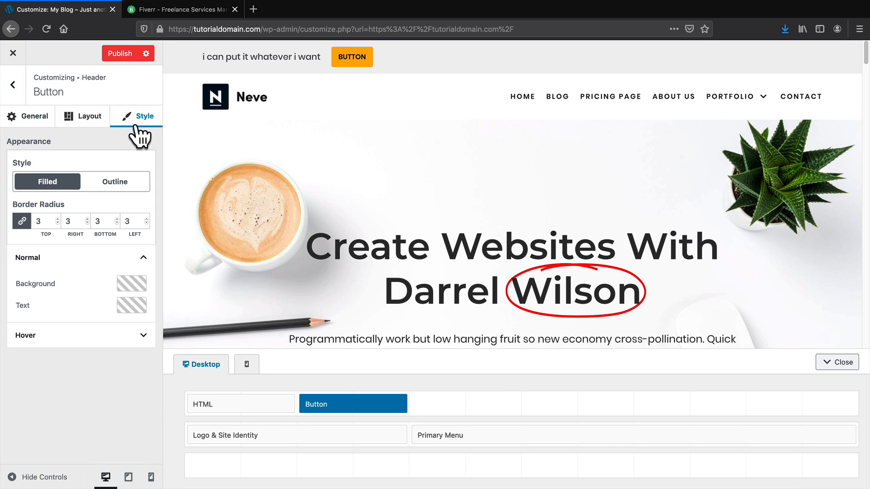
click(132, 283)
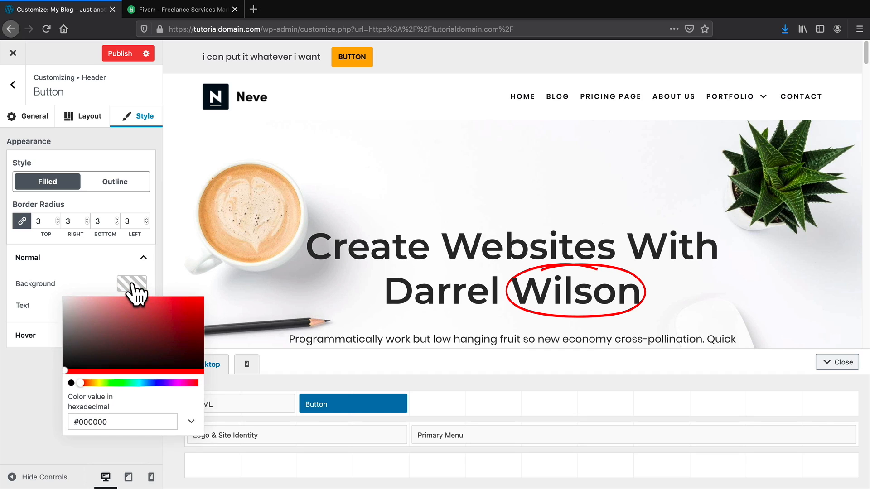
drag(140, 346, 57, 361)
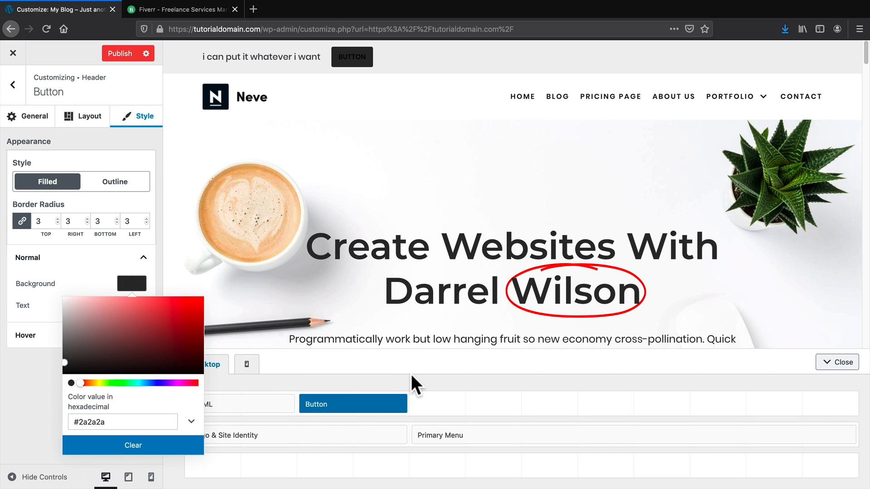
click(86, 271)
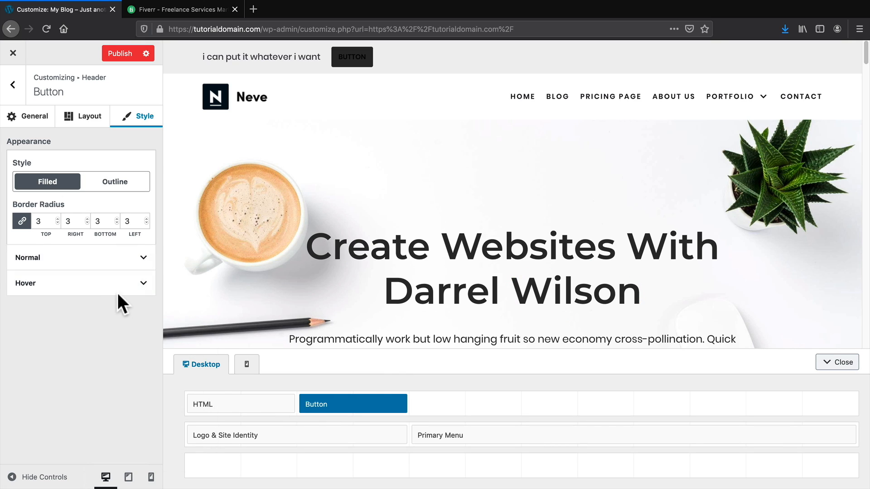
Set the Button's normal text colour to a pale pink.
click(93, 259)
click(131, 305)
drag(135, 376, 172, 319)
click(18, 393)
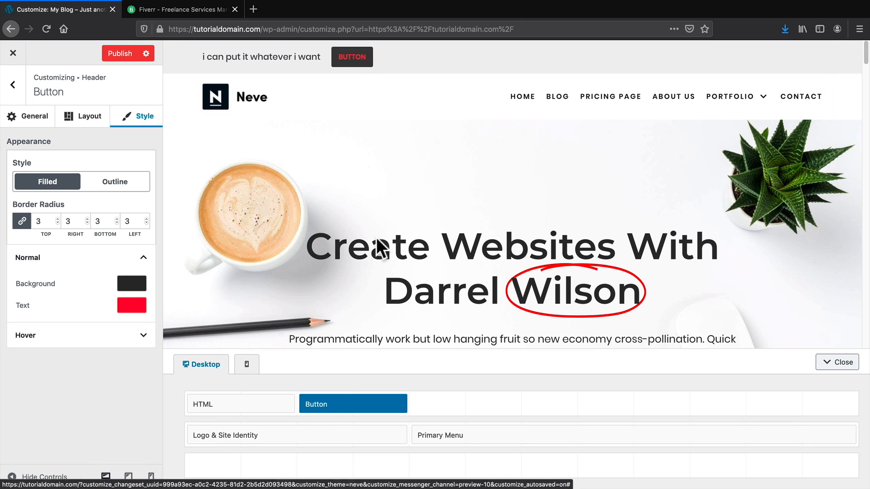
click(131, 305)
drag(129, 333, 66, 320)
click(10, 407)
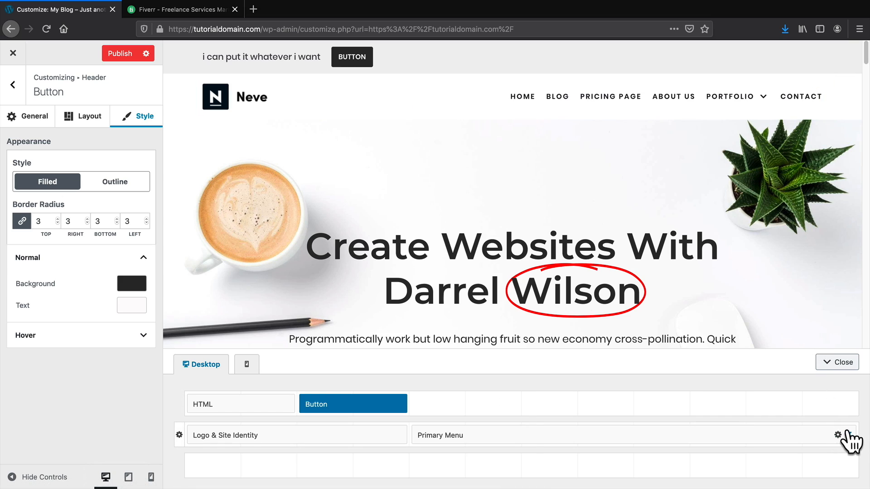
Shrink the Primary Menu and move the Button beside it in the main header row.
drag(854, 428, 803, 430)
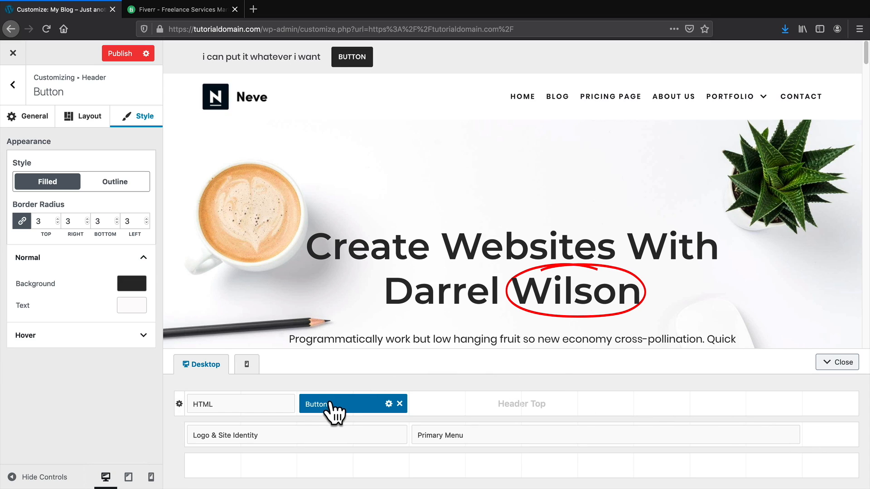
drag(331, 410, 835, 442)
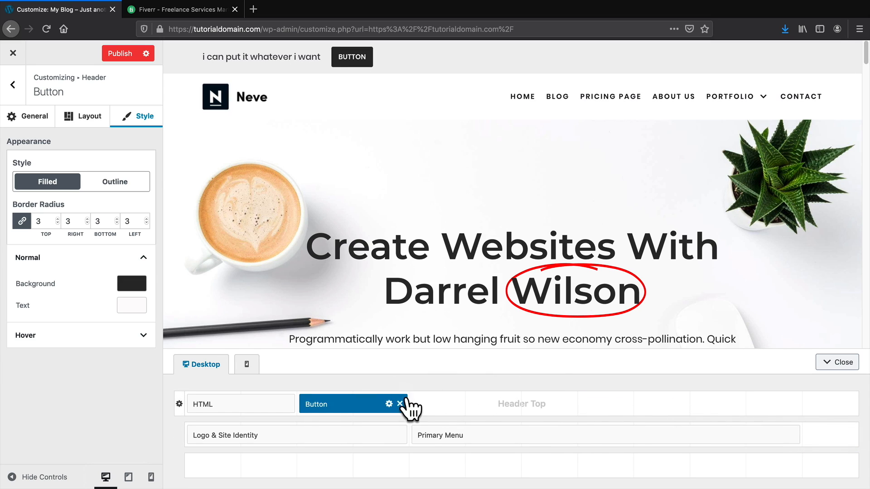
drag(407, 401, 820, 434)
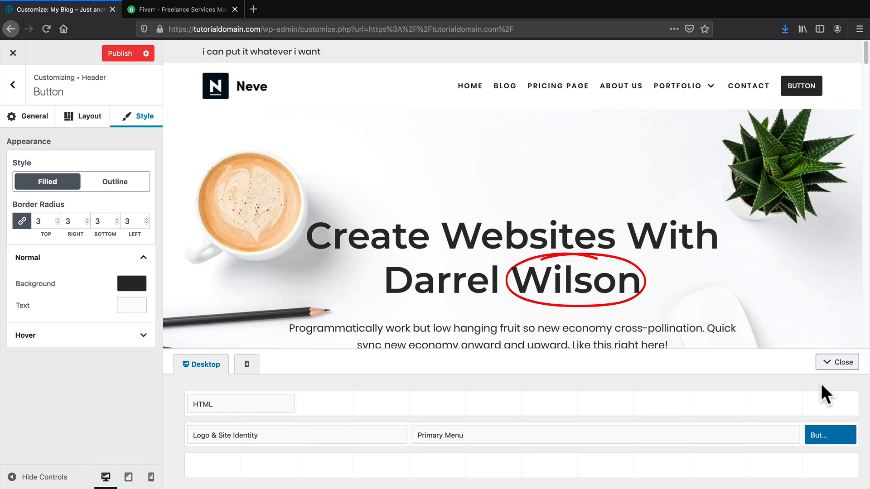
click(268, 437)
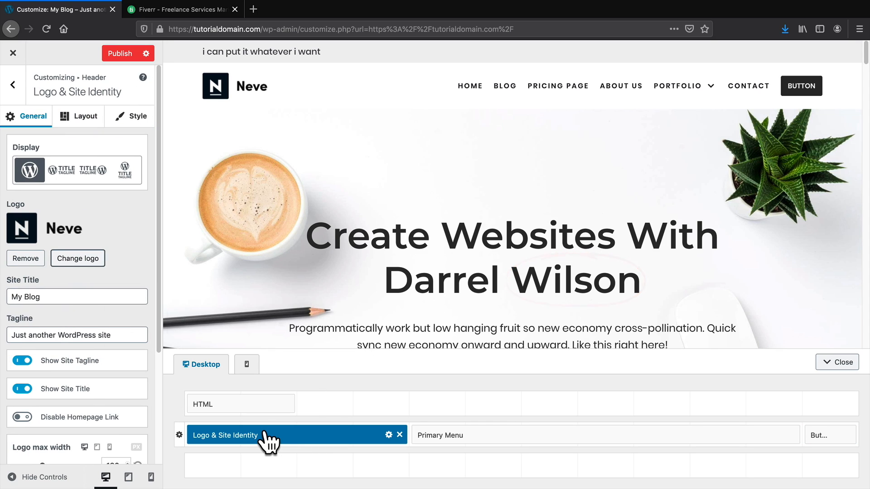
click(181, 12)
Search Fiverr for 'logo' gigs.
click(215, 174)
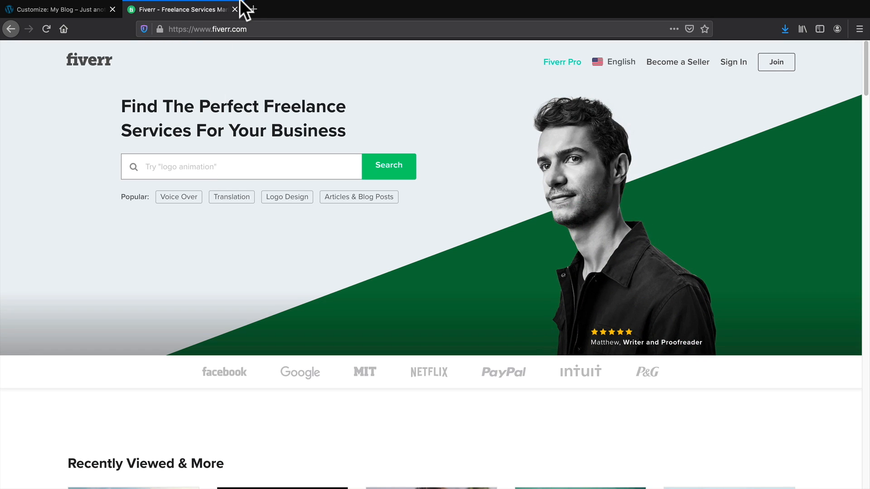
text(logo)
key(Return)
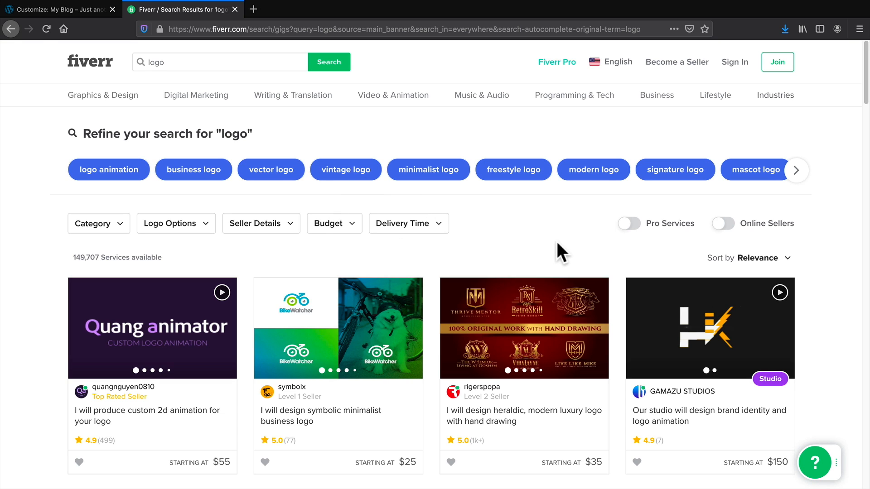
Limit the logo results to a $1 - $10 budget, then return to the Customizer tab.
scroll(558, 240, down, 1)
click(353, 216)
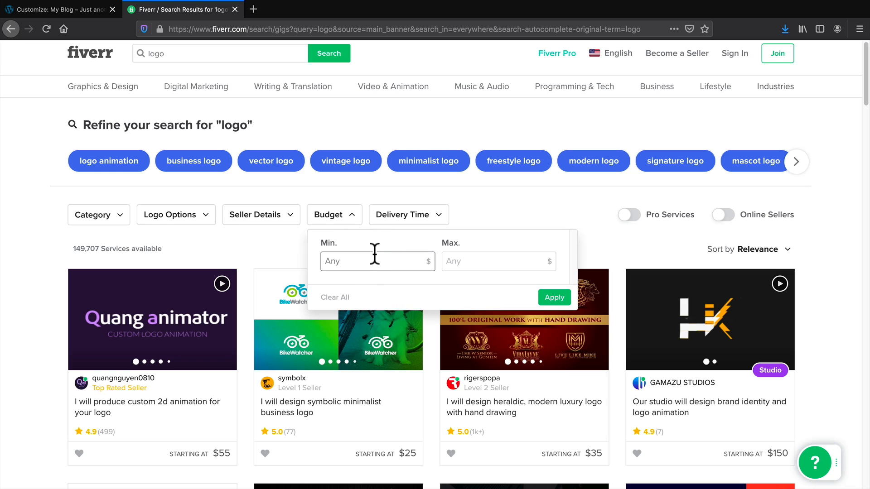
key(Tab)
text(1)
click(545, 301)
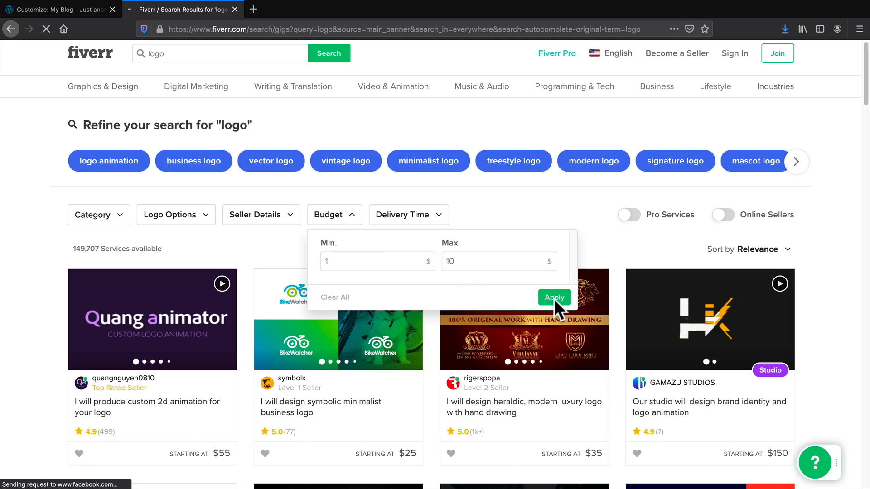
scroll(471, 299, down, 3)
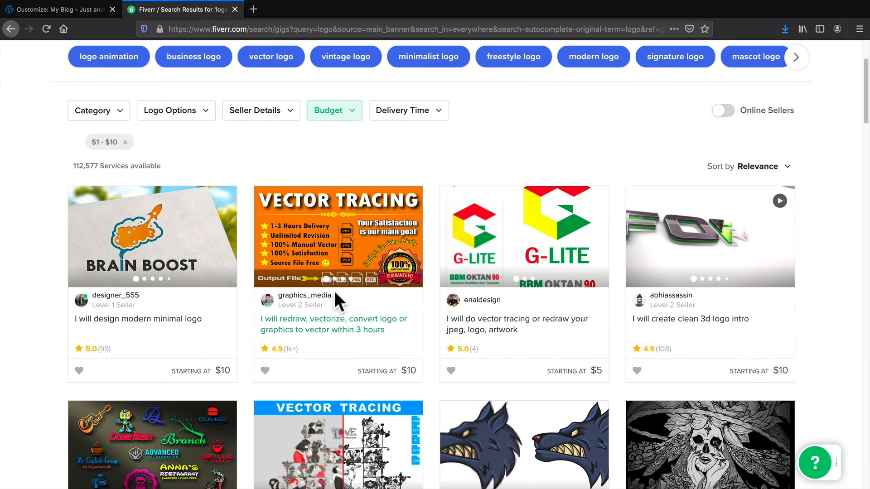
scroll(322, 290, down, 8)
scroll(324, 301, up, 3)
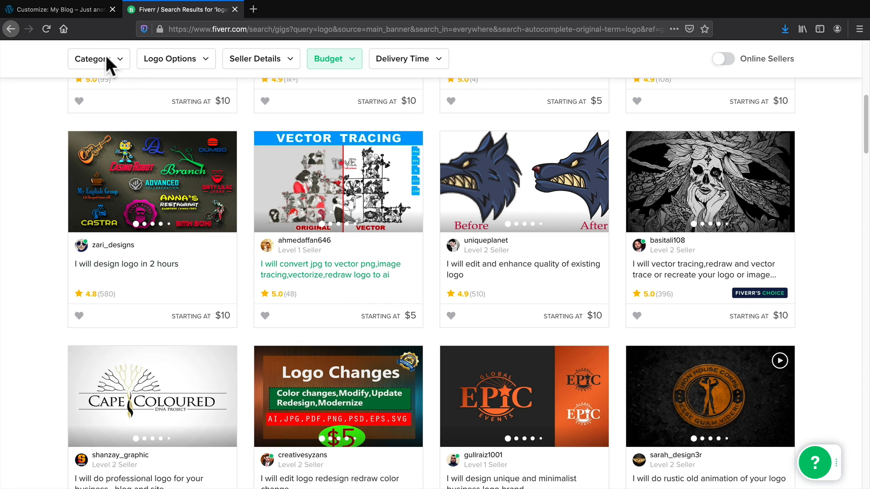
click(69, 10)
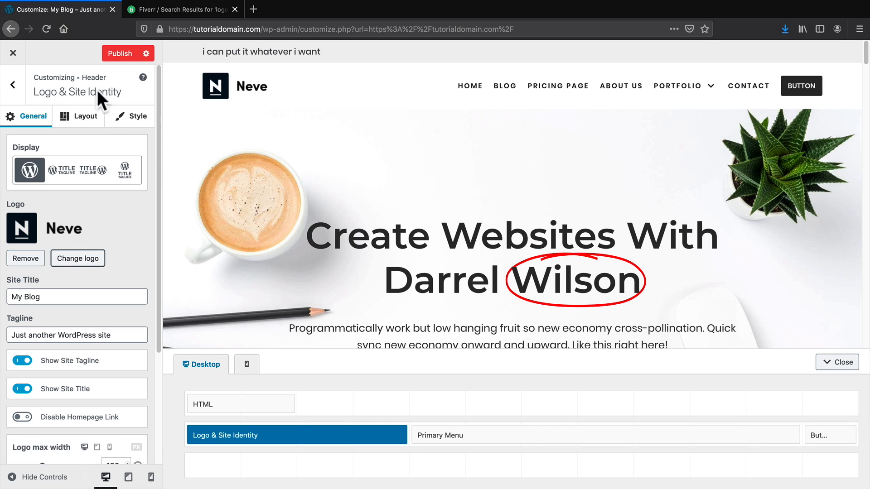
Choose the dark Mockup-5-1-1.jpg phone image as the site icon and accept the crop.
scroll(91, 213, down, 3)
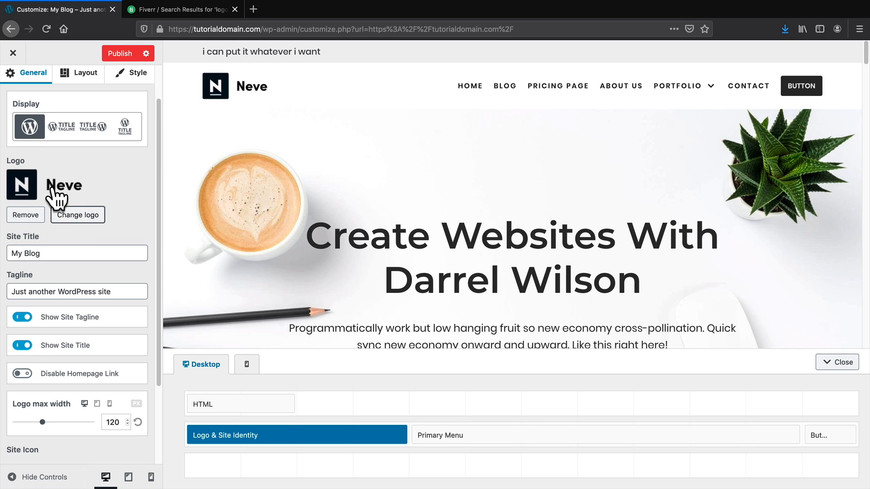
scroll(59, 227, down, 3)
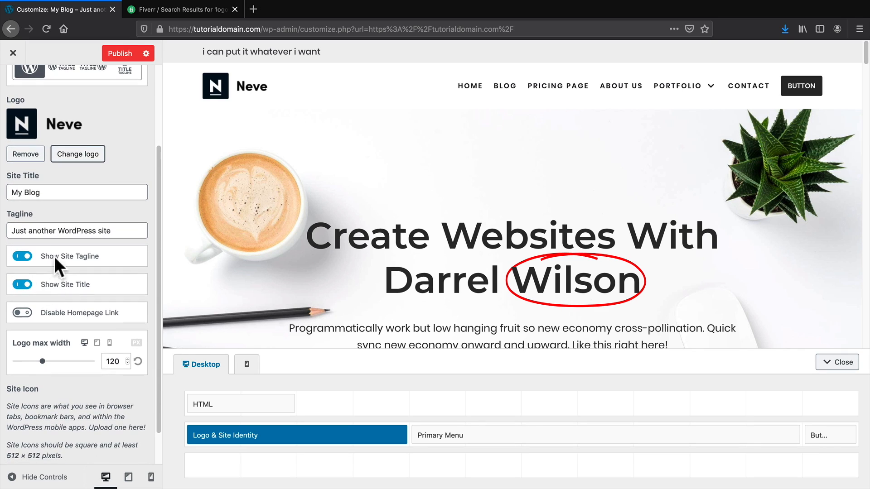
scroll(40, 254, down, 2)
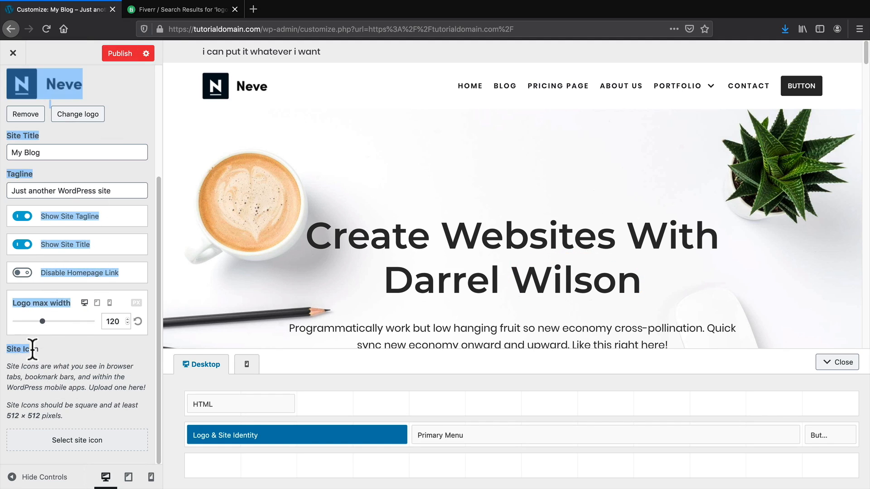
click(80, 440)
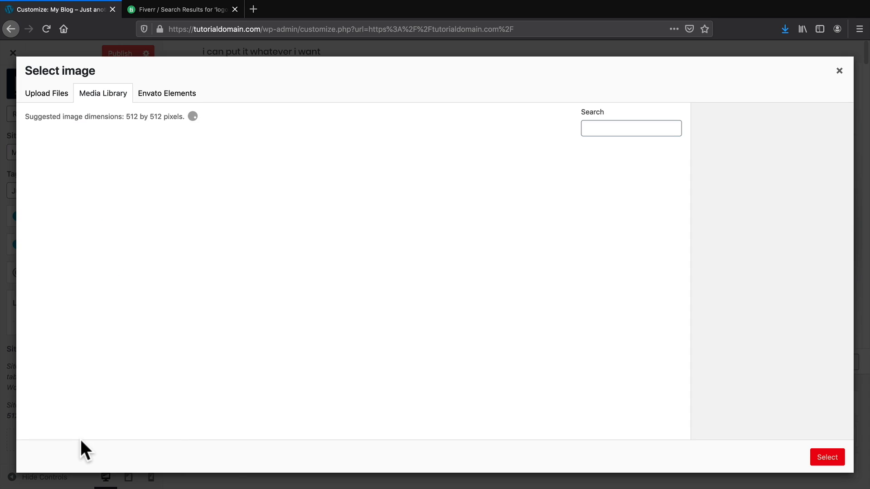
click(394, 290)
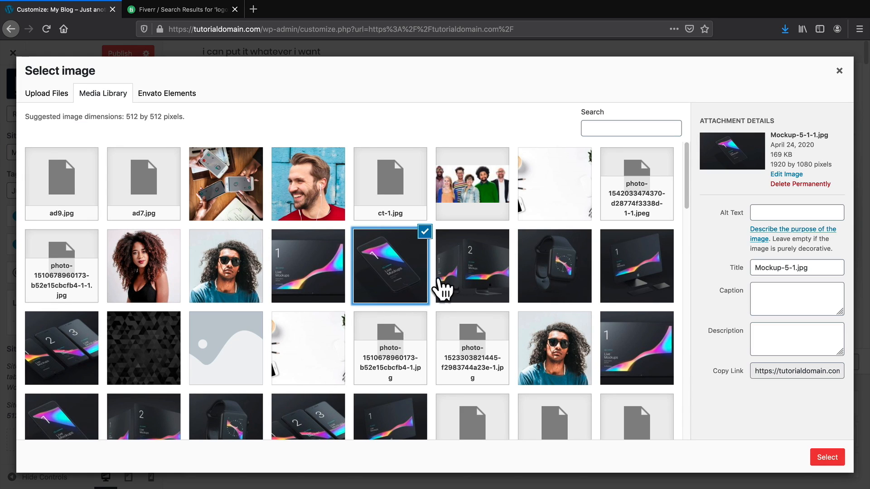
click(827, 457)
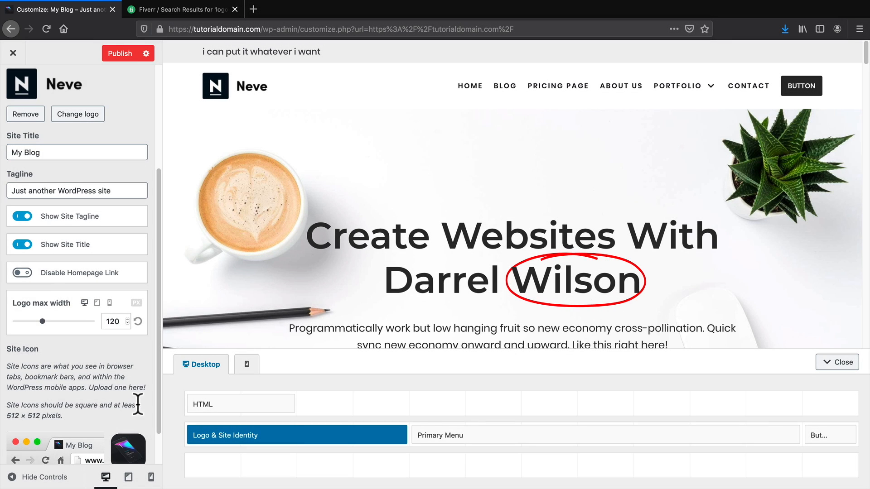
scroll(107, 401, down, 2)
scroll(103, 398, up, 8)
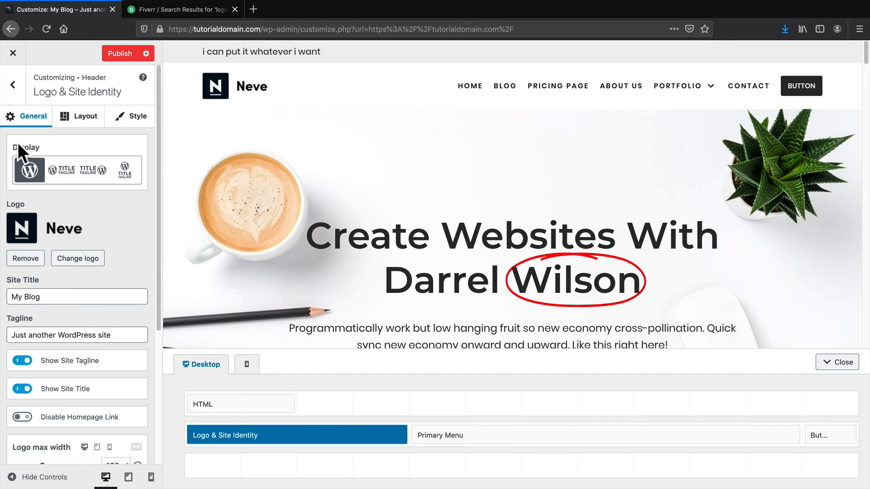
click(19, 89)
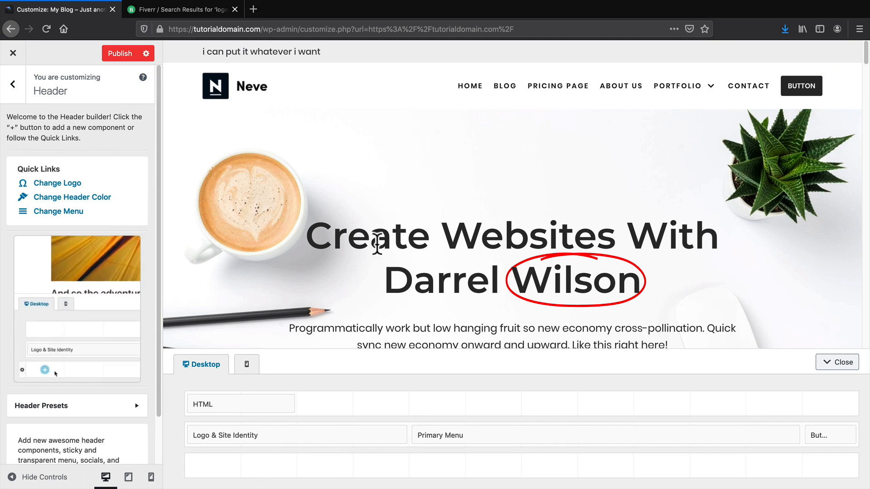
Add Menu Icon, Search Icon, Secondary Menu and Search Form components to the bottom header row.
click(269, 466)
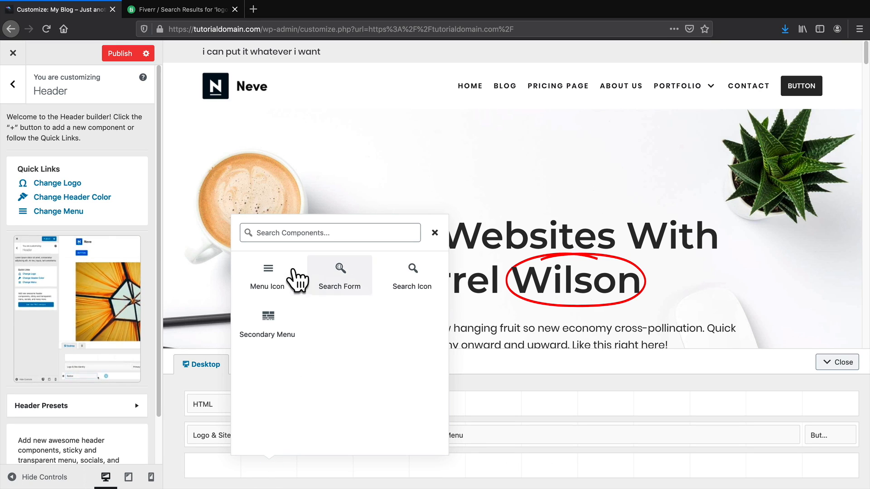
click(276, 273)
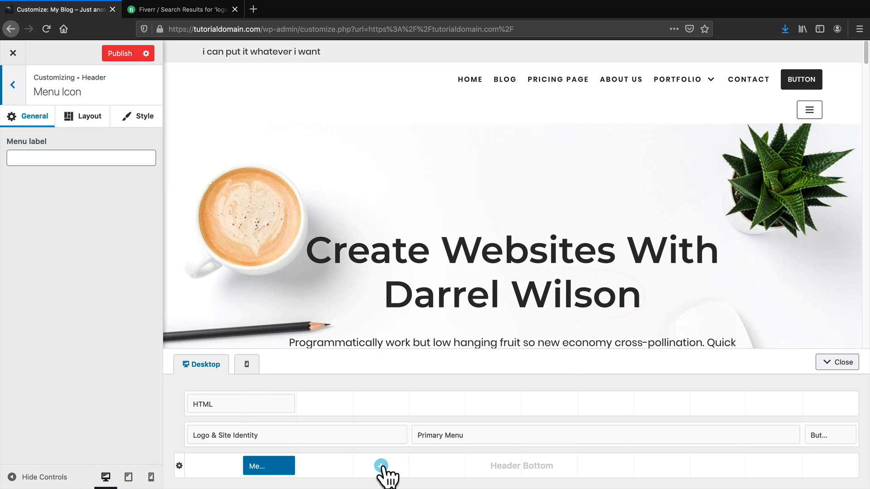
click(380, 466)
click(453, 274)
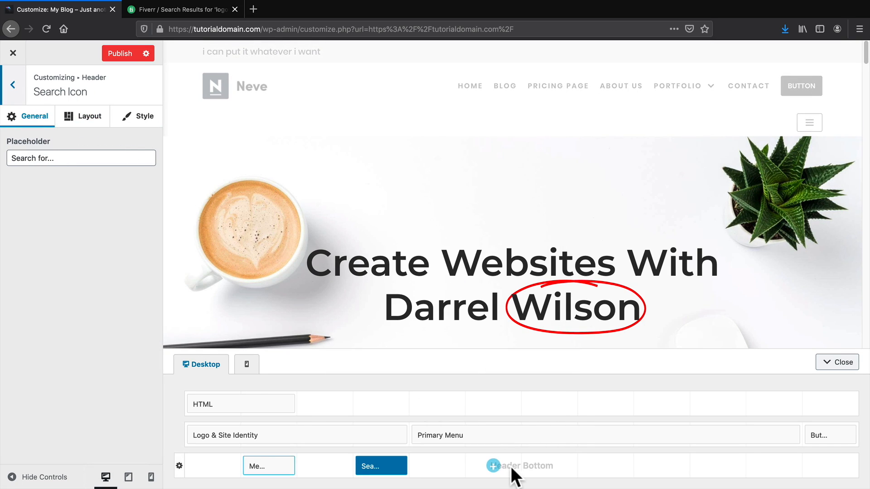
click(493, 467)
click(496, 272)
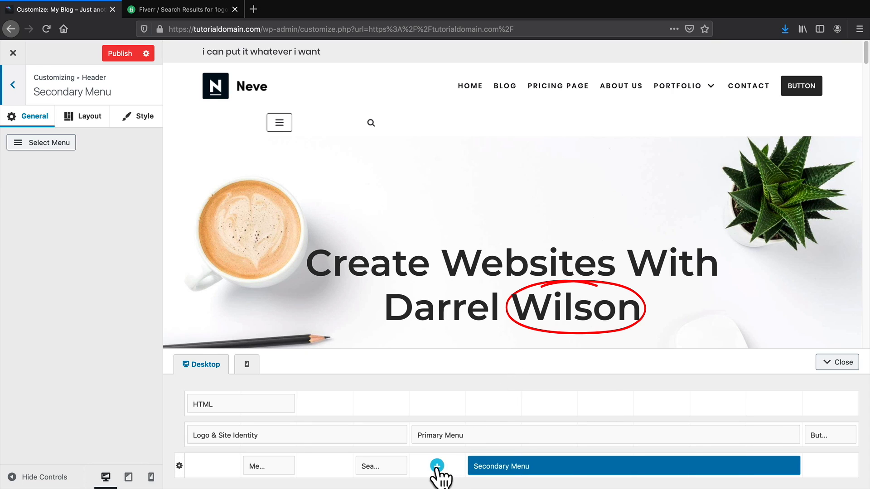
click(437, 467)
click(452, 293)
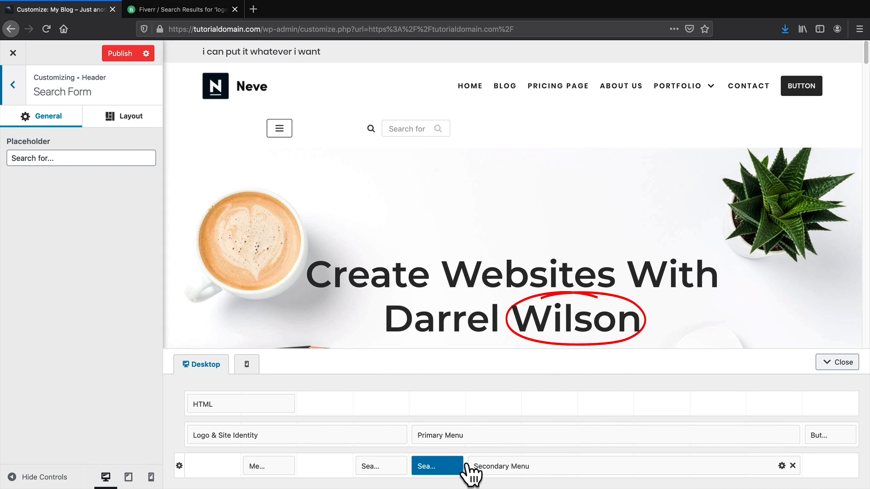
Drag Secondary Menu and Search Form right, set Search Icon beside the form, and move Menu Icon up.
drag(468, 465, 713, 478)
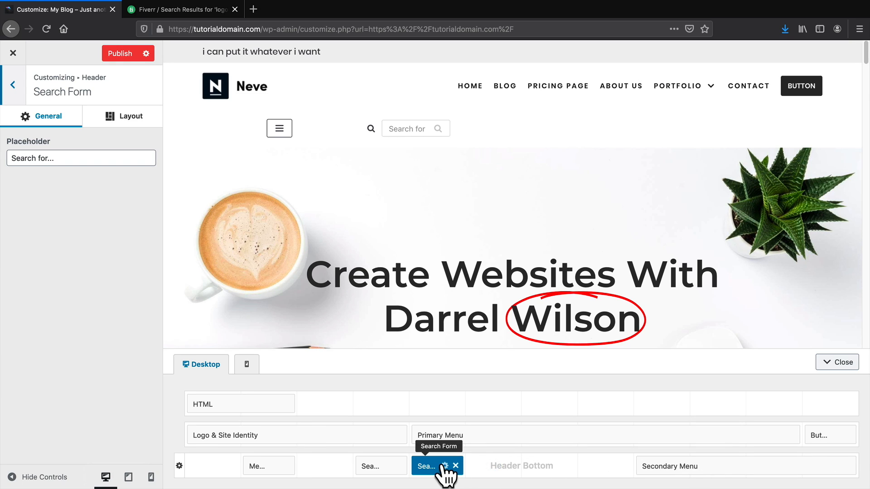
drag(443, 467, 603, 474)
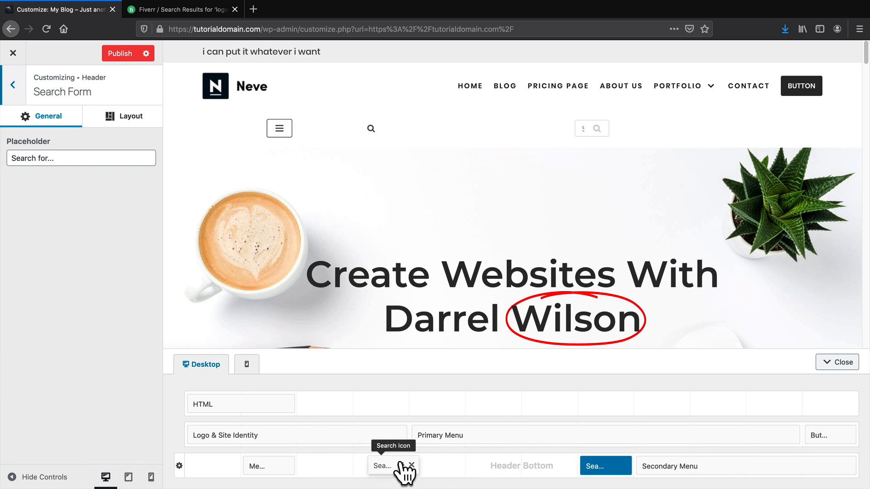
drag(403, 471, 539, 473)
drag(287, 471, 491, 471)
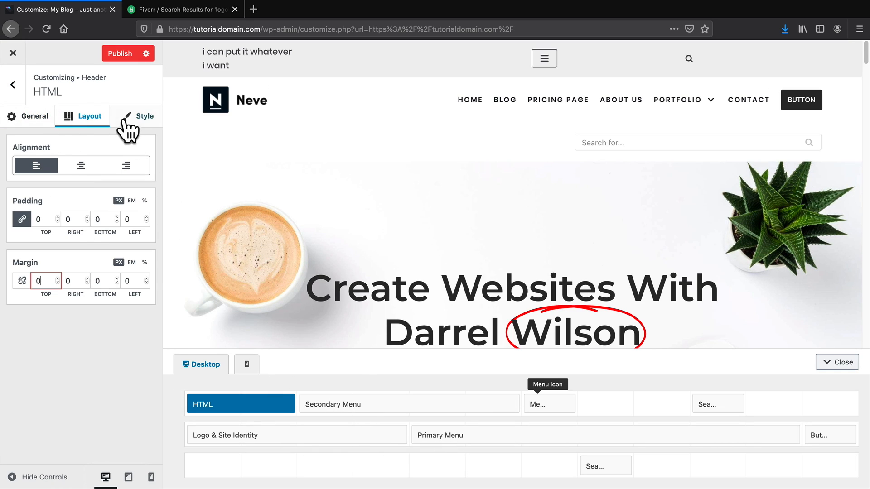
Set the HTML component's typography weight to 100 in its Style settings, after briefly trying 800.
click(35, 119)
click(138, 118)
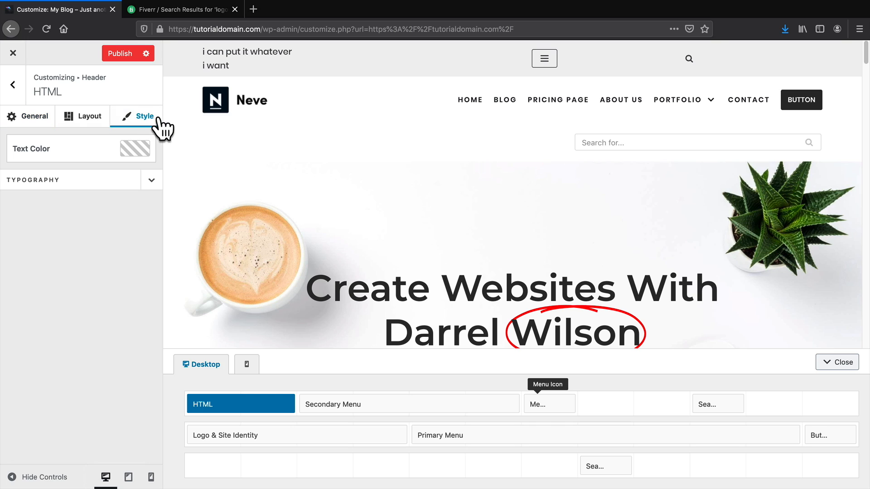
click(151, 180)
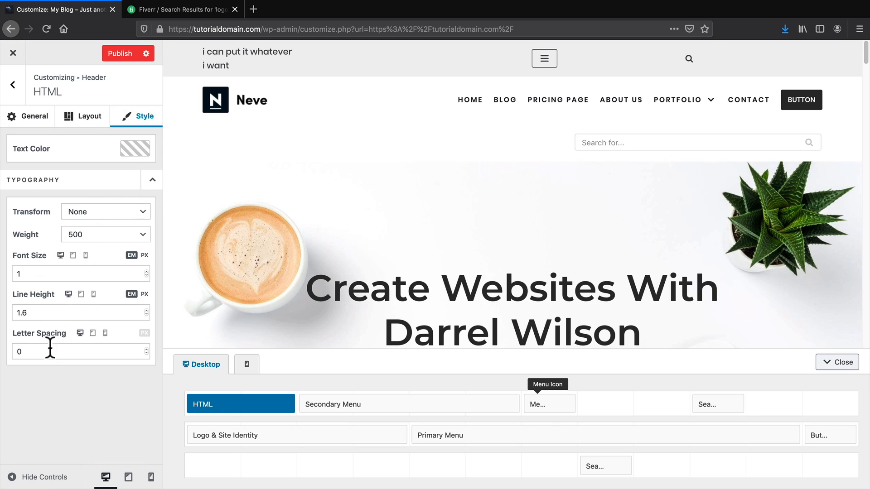
click(108, 241)
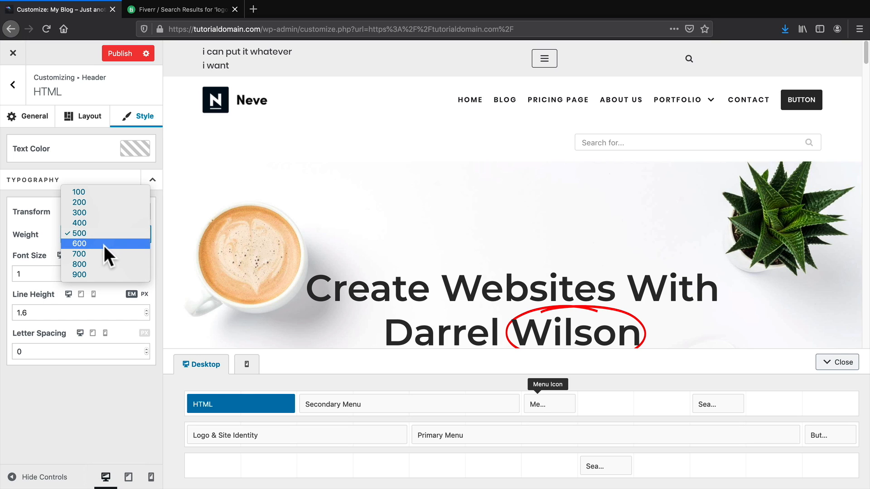
click(104, 261)
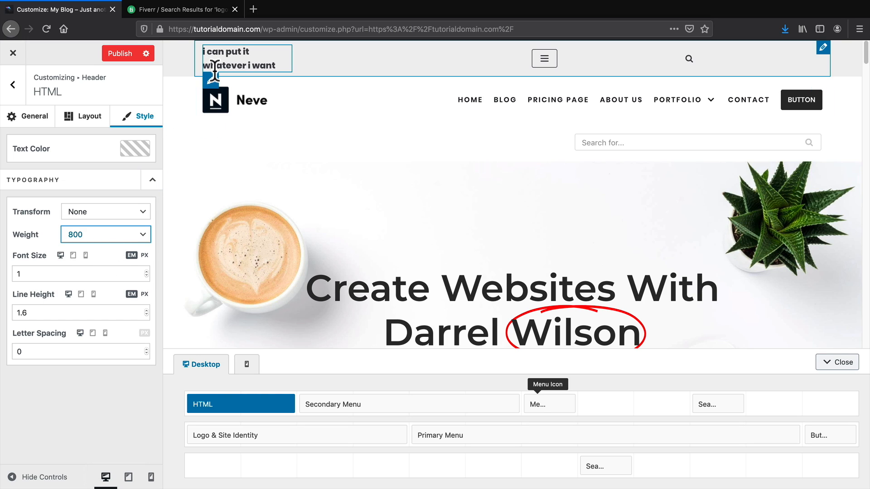
click(103, 232)
click(110, 159)
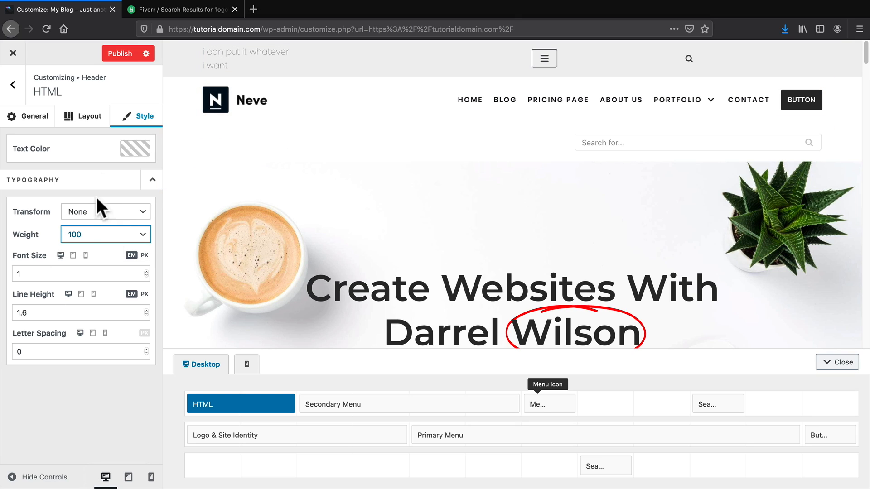
click(13, 85)
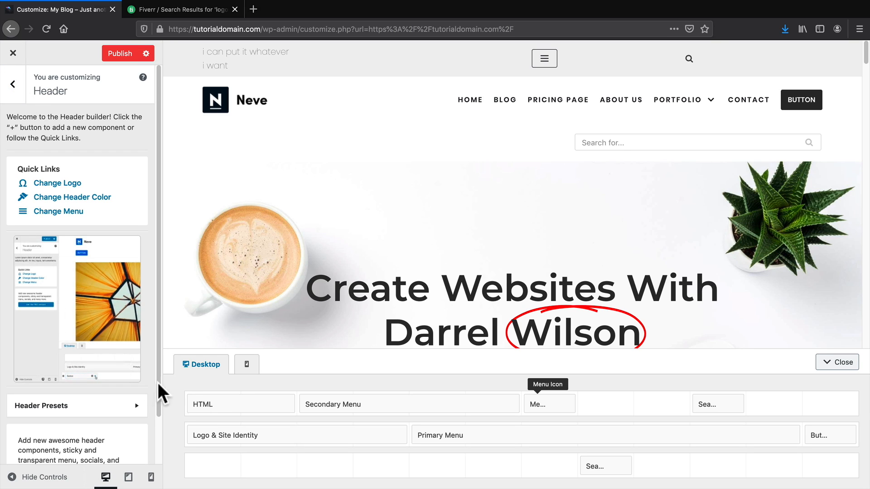
Try the header presets and apply the one centring the logo above the menu.
scroll(112, 399, down, 1)
scroll(112, 394, down, 1)
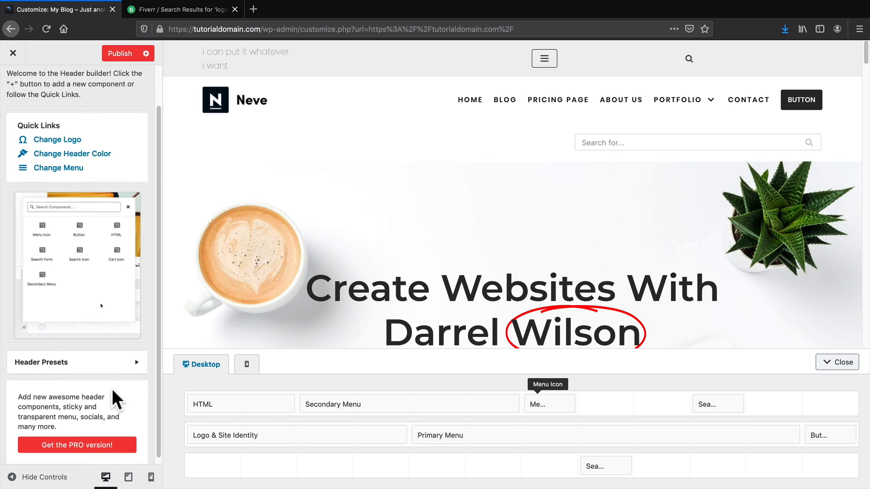
click(129, 354)
click(126, 147)
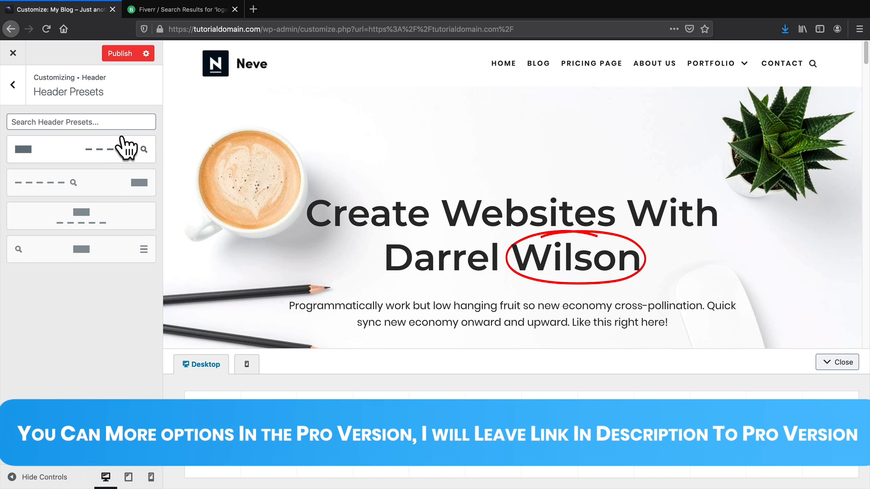
click(116, 182)
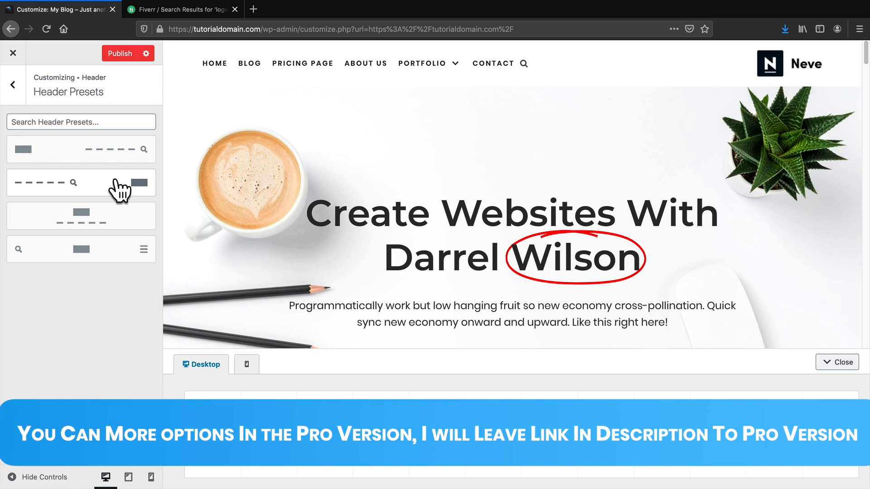
click(119, 215)
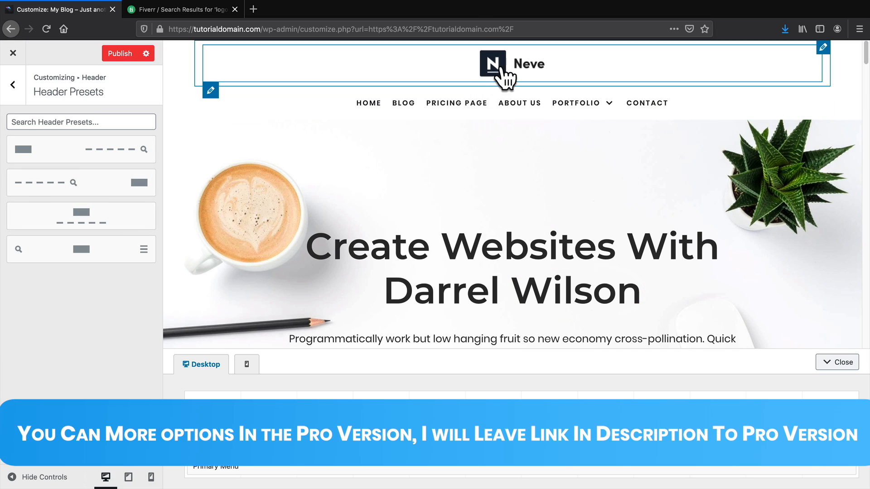
Publish the Customizer changes and return to the main Customizer menu.
click(123, 57)
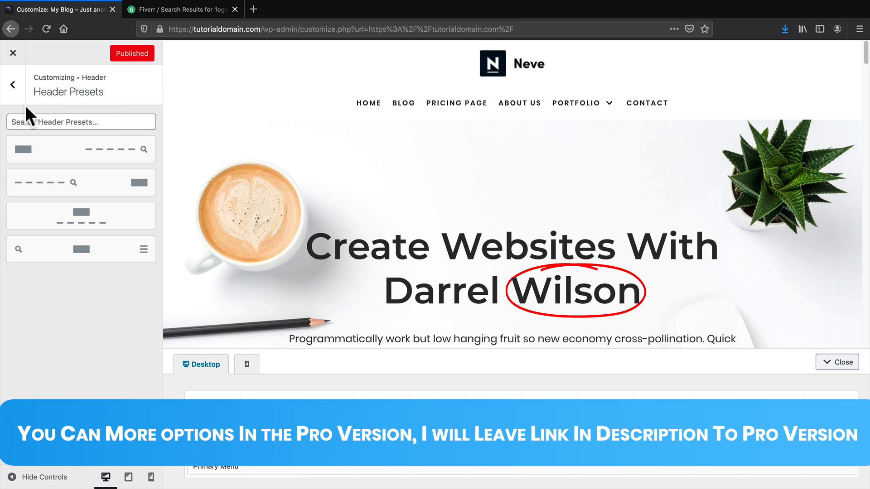
click(14, 85)
scroll(15, 86, down, 2)
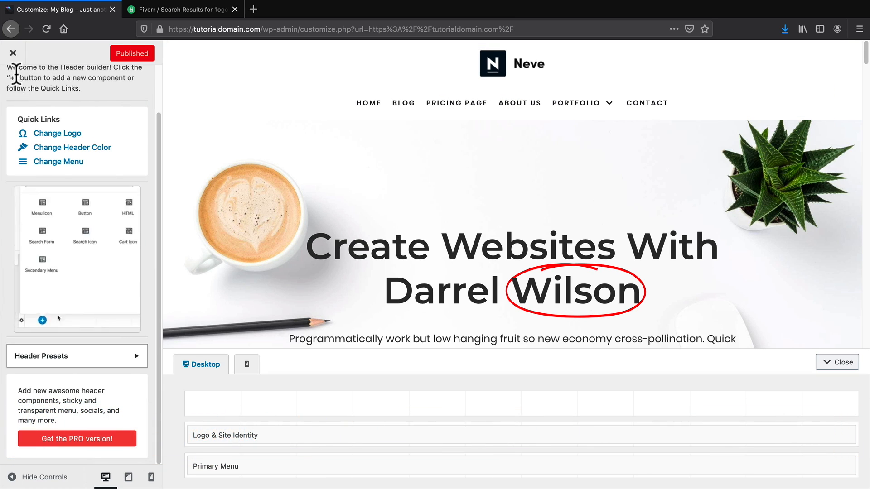
scroll(15, 73, up, 3)
click(19, 90)
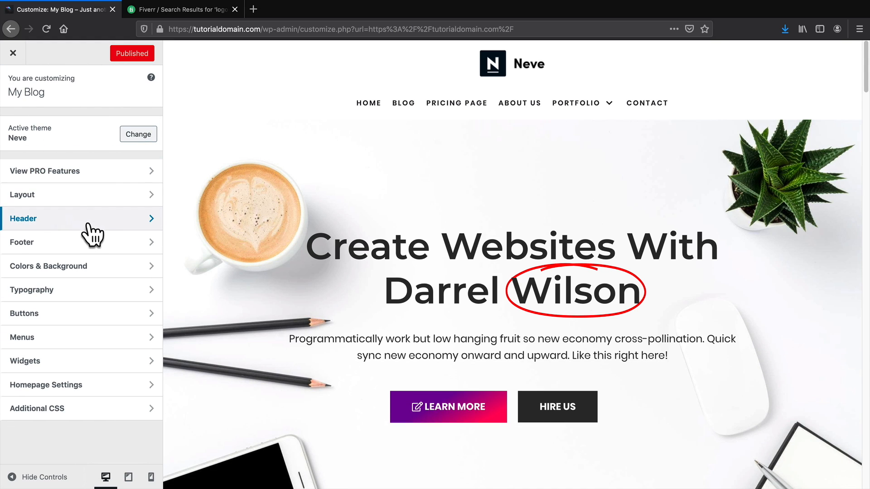
Add the Footer One component to Footer Top and drag it to the left.
click(74, 244)
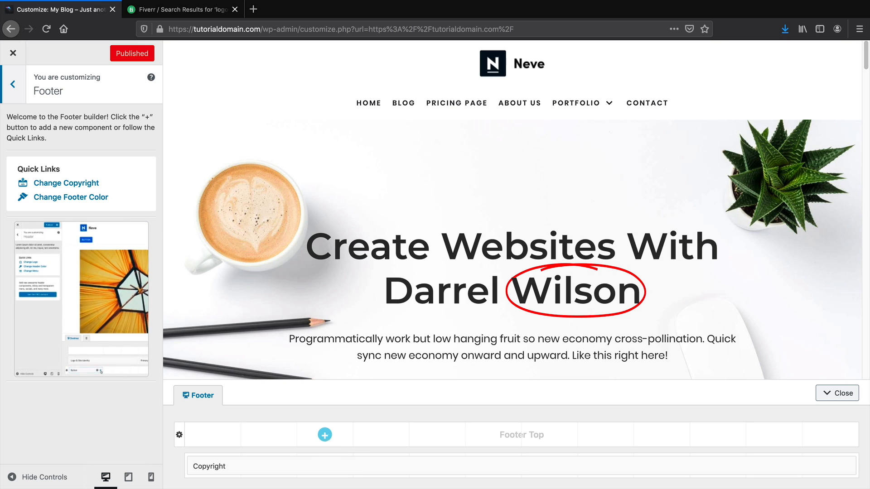
click(325, 435)
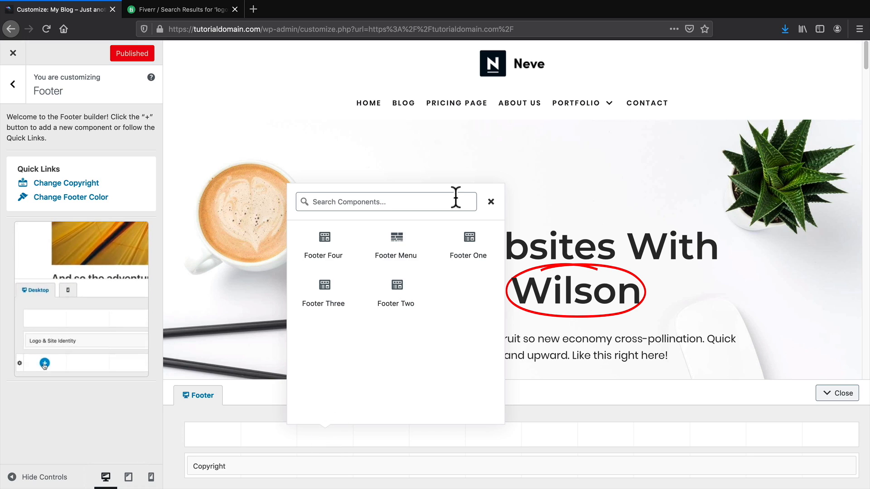
click(471, 247)
drag(402, 434, 304, 435)
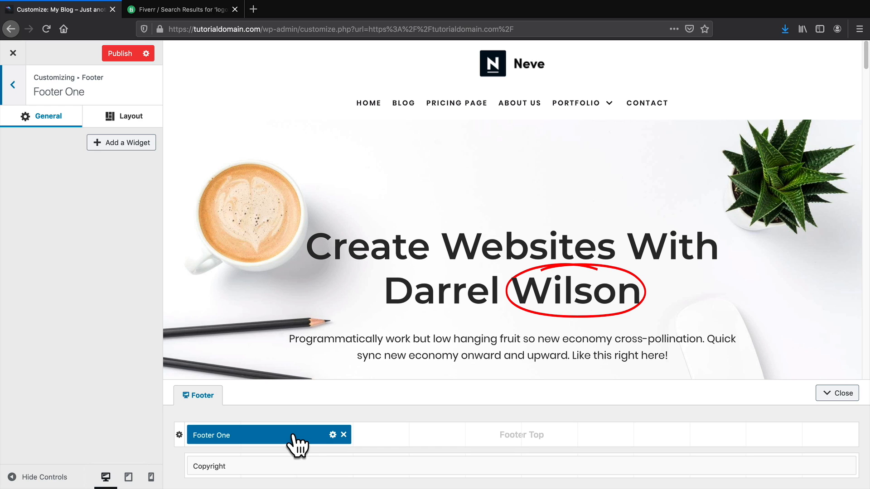
Give Footer One a Text widget titled About Us with the pasted Lorem Ipsum paragraph.
click(117, 142)
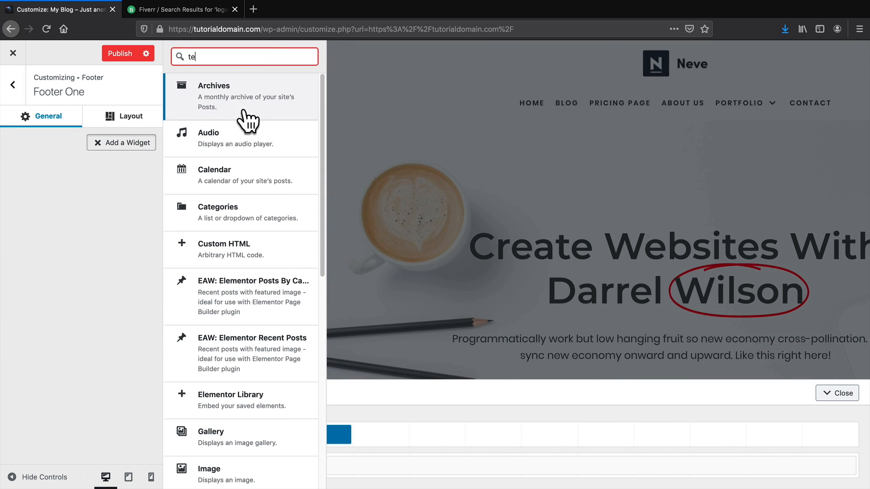
click(245, 115)
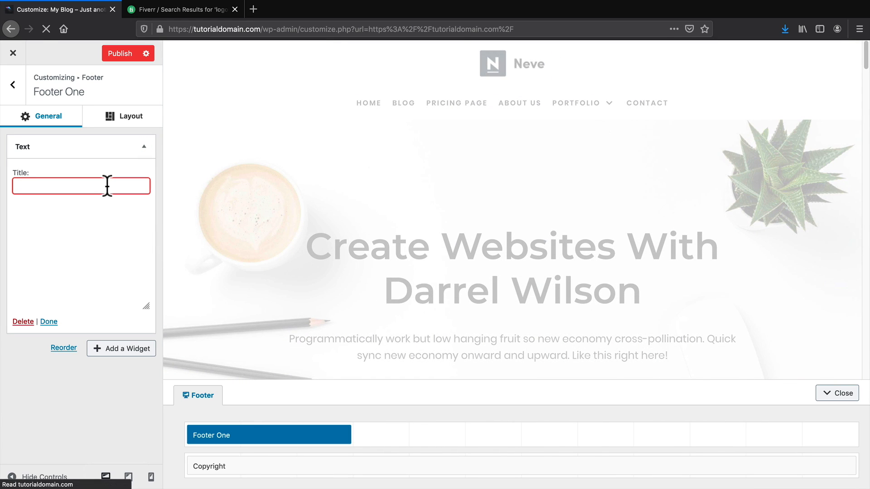
text(About Us)
key(Tab)
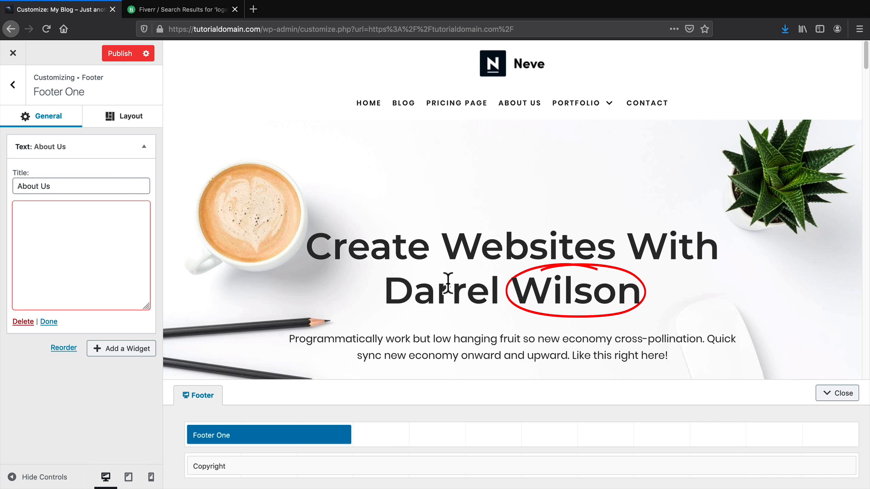
scroll(448, 283, down, 20)
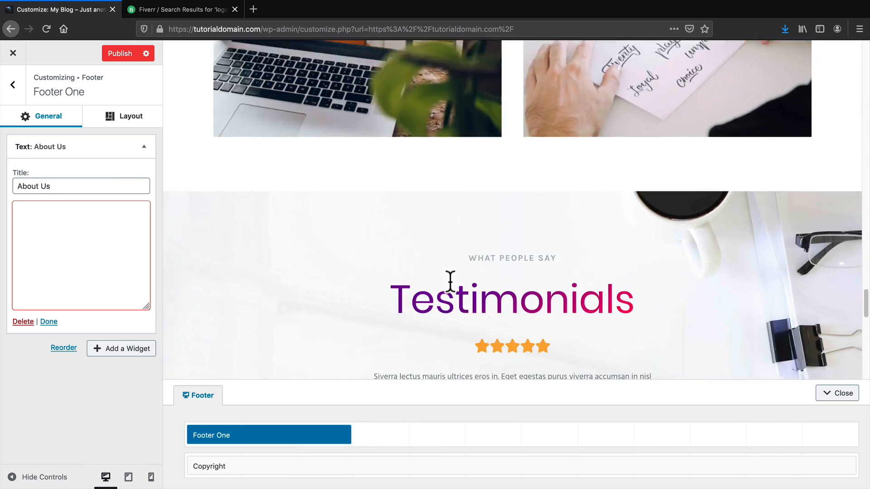
scroll(450, 281, down, 10)
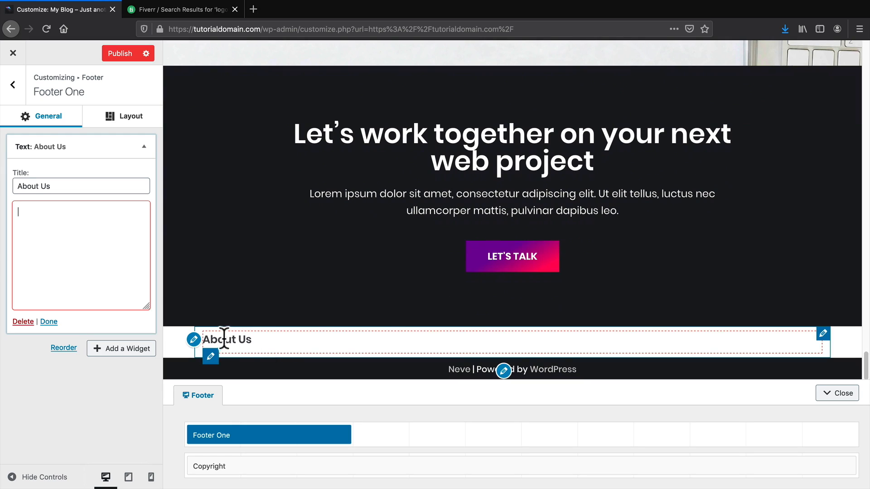
text(Lorem Ipsum is simply dummy text of the printing and typesetting industry. Lorem ies, but also the leap into electroni)
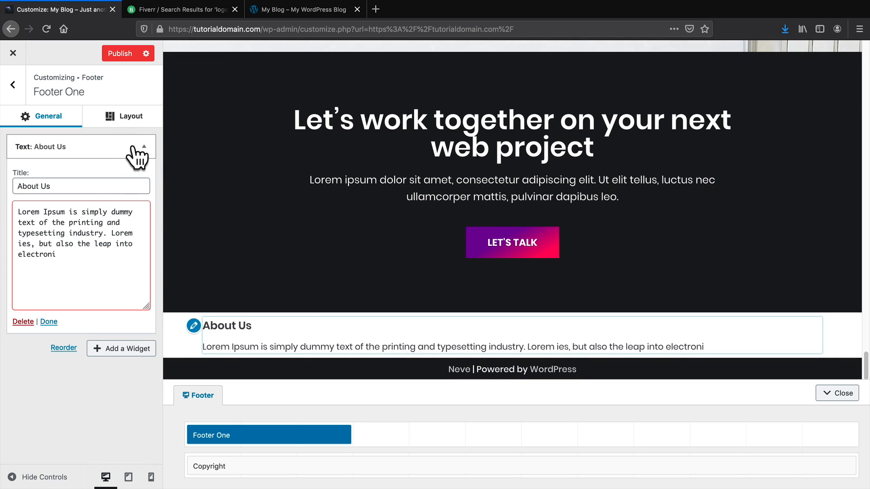
click(143, 146)
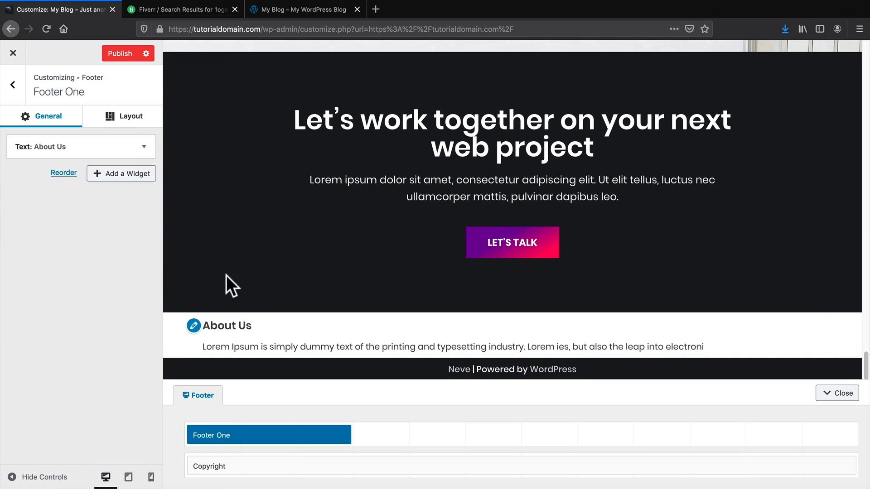
Add Footer Two, swap its navigation menu widget for a Calendar widget, and shift it left.
click(437, 435)
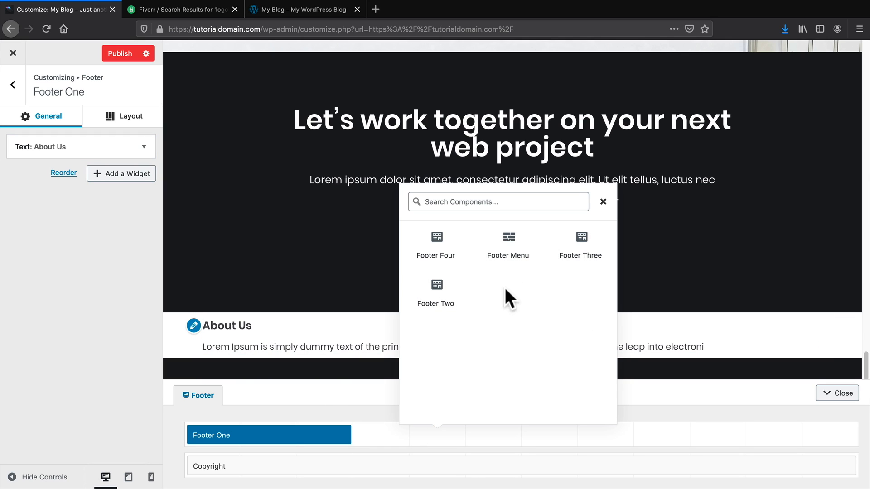
click(436, 295)
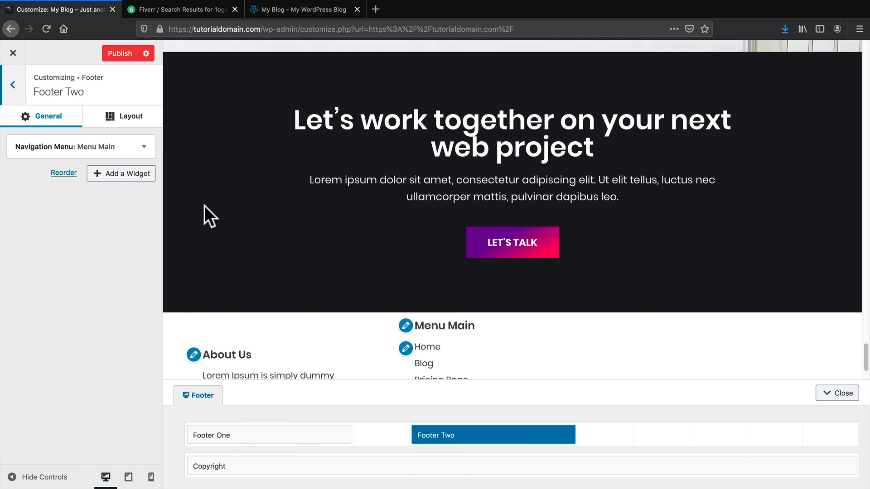
scroll(317, 341, down, 3)
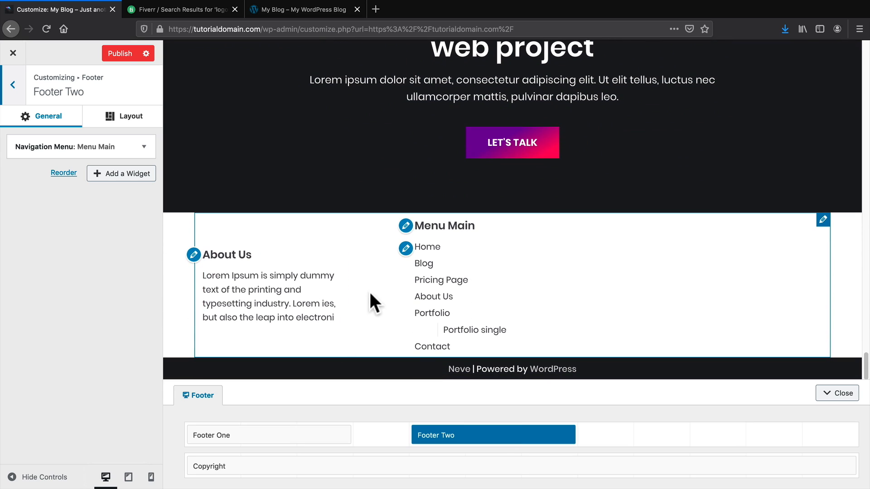
click(146, 149)
click(22, 264)
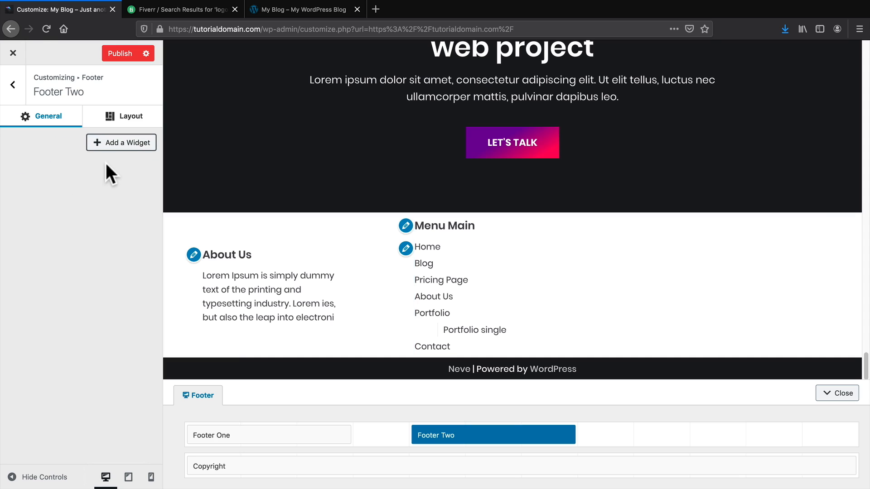
click(119, 145)
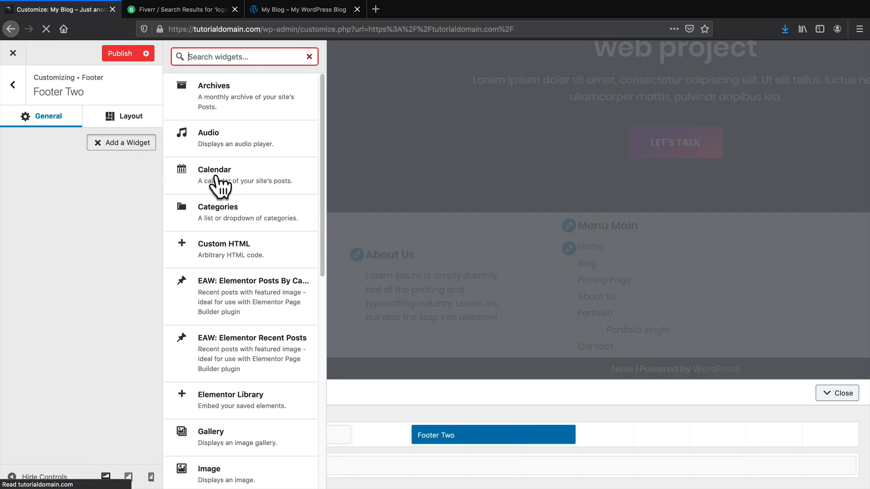
click(216, 178)
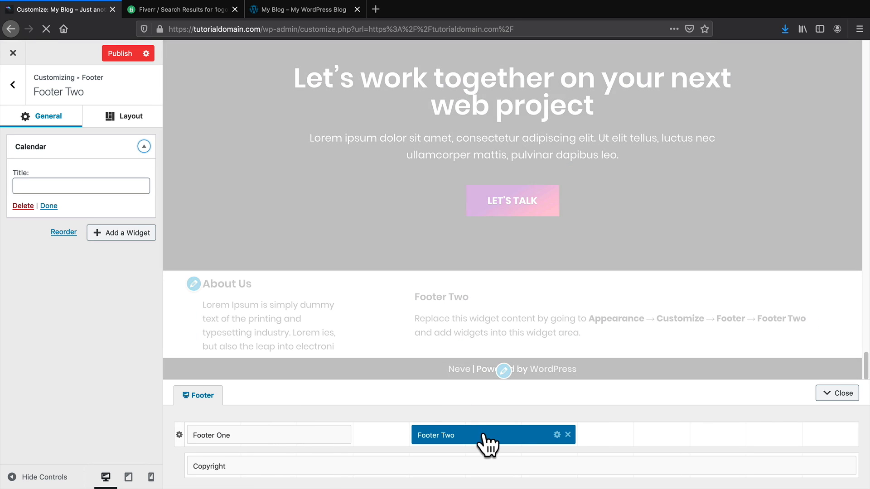
drag(488, 445, 437, 439)
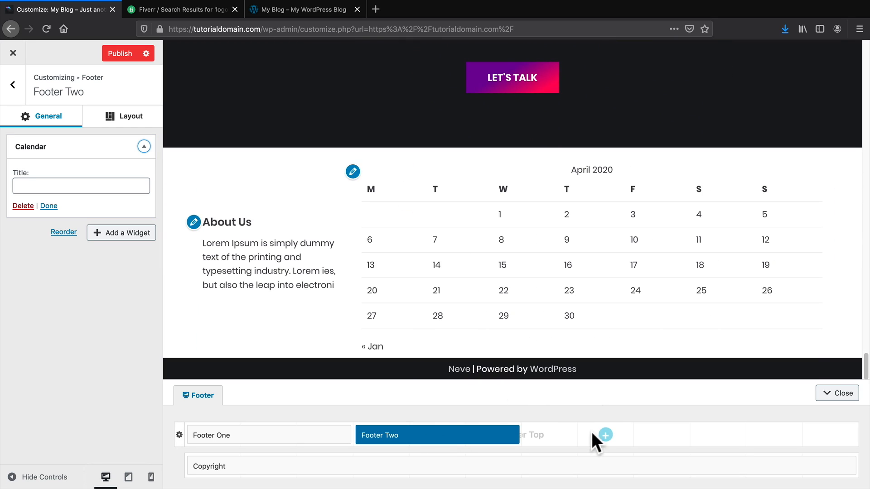
Add Footer Three and place it right after Footer Two.
click(606, 435)
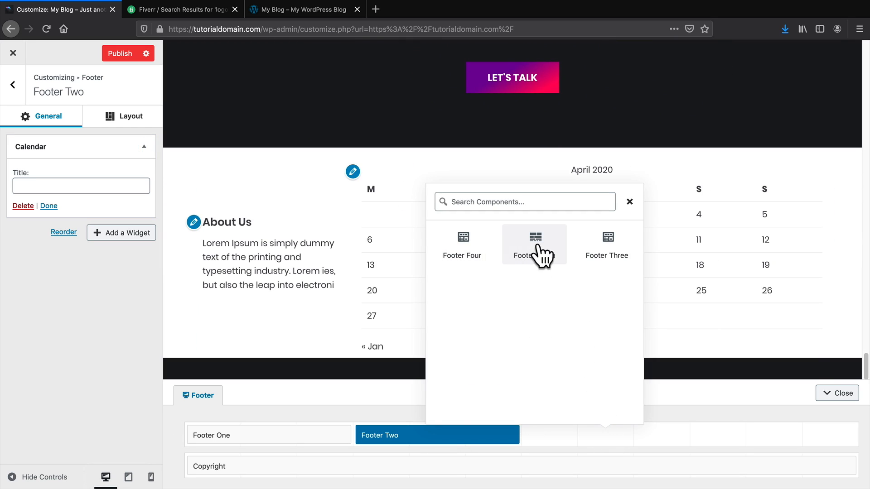
click(608, 252)
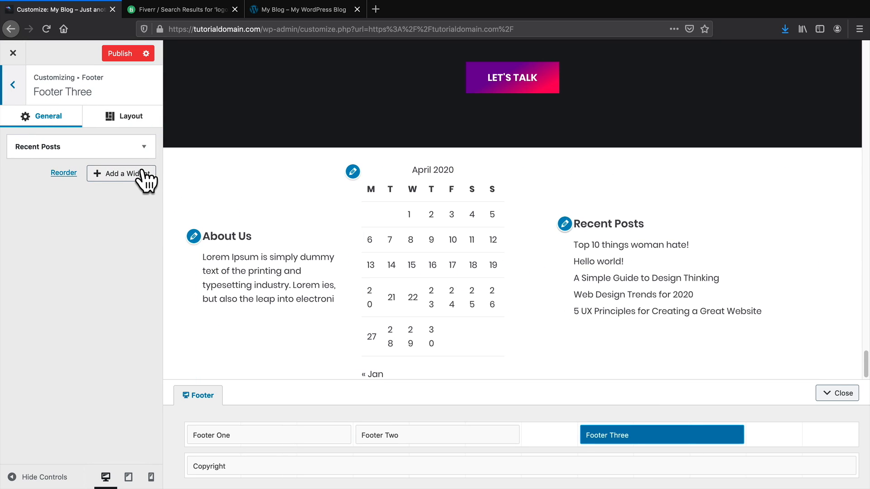
drag(640, 437, 584, 435)
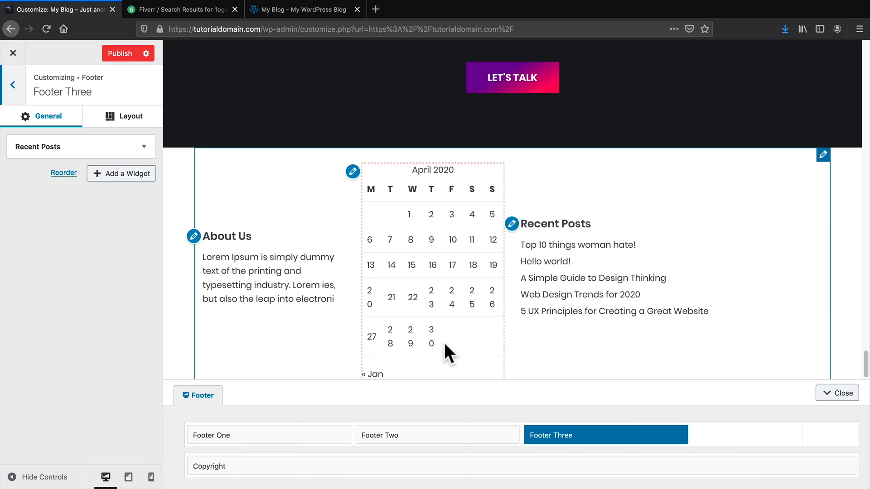
Delete the Calendar widget from Footer Two.
scroll(439, 317, down, 2)
click(421, 435)
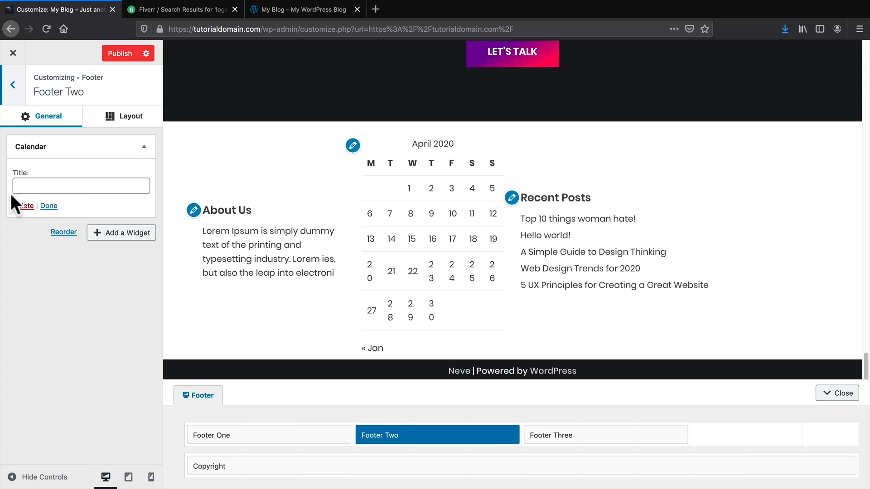
click(18, 207)
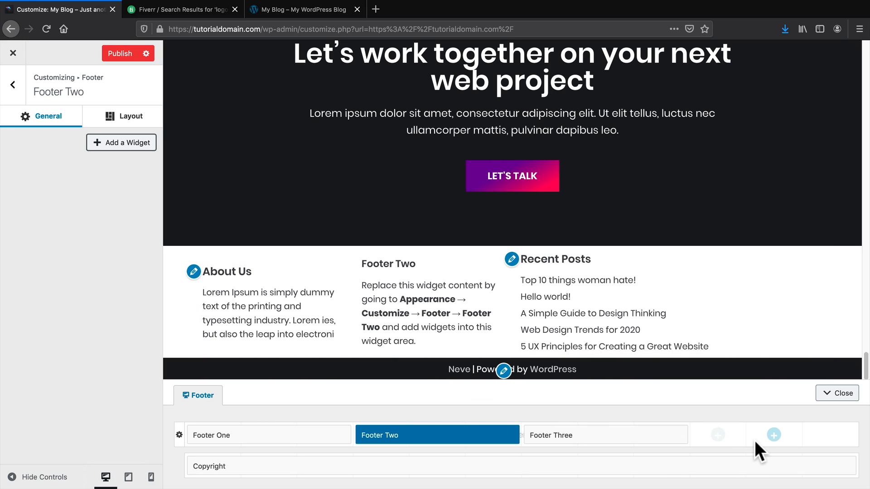
Add Footer Four beside Footer Three, stretch it to the row's end, and publish.
click(773, 436)
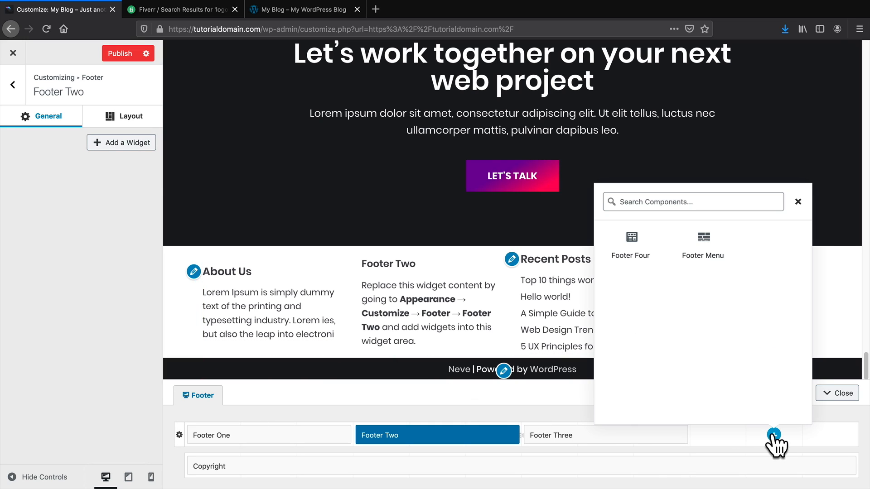
click(630, 247)
mouse_move(757, 435)
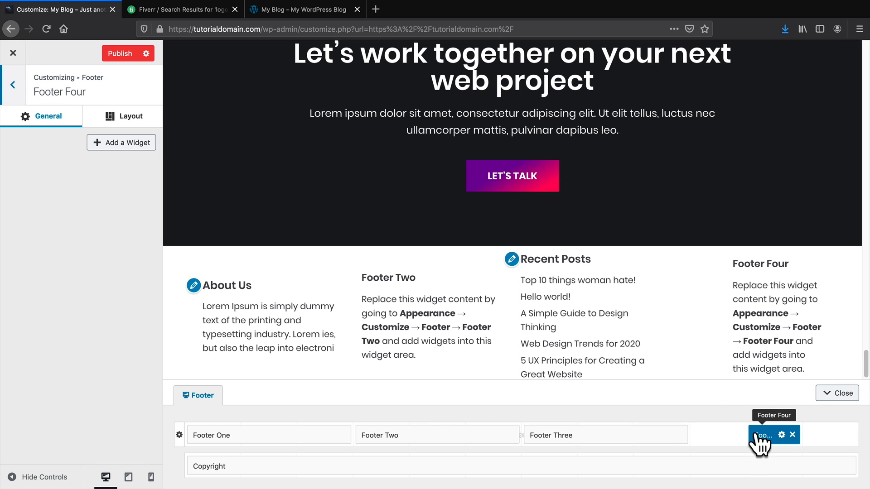
drag(751, 429, 695, 434)
drag(798, 431, 848, 430)
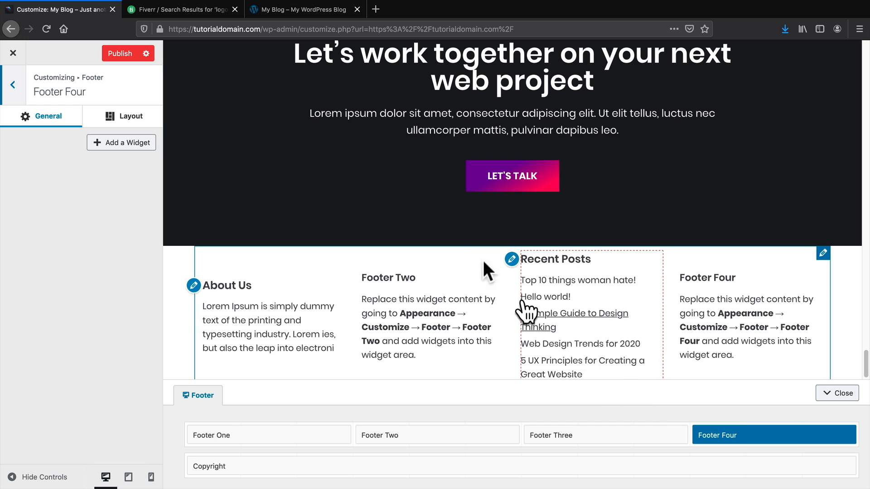
click(111, 54)
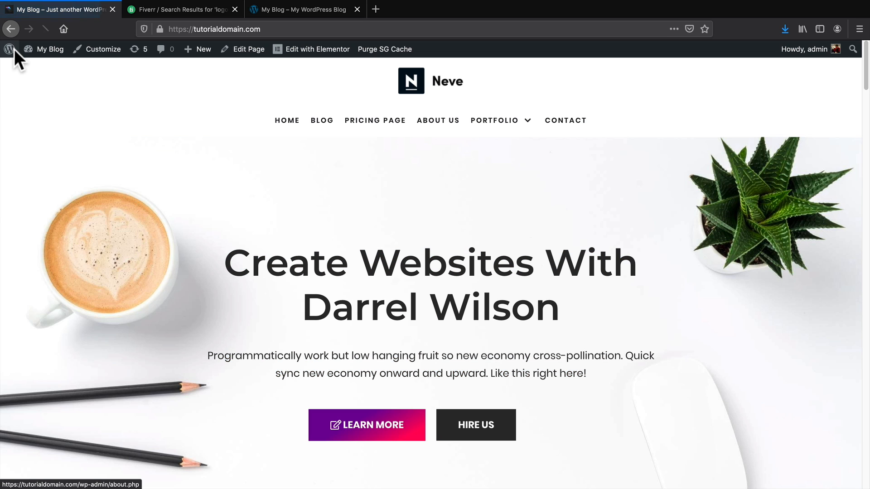
Search the Add New plugins page for 'simple social icons'.
mouse_move(23, 50)
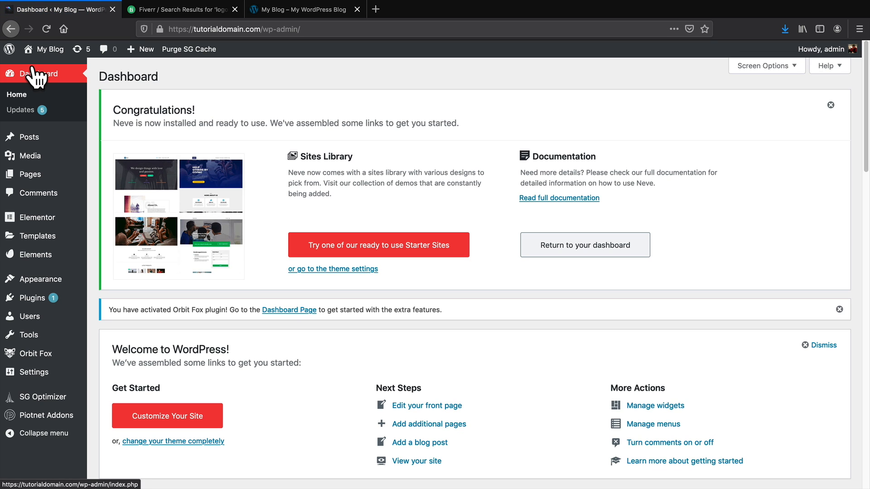
mouse_move(33, 311)
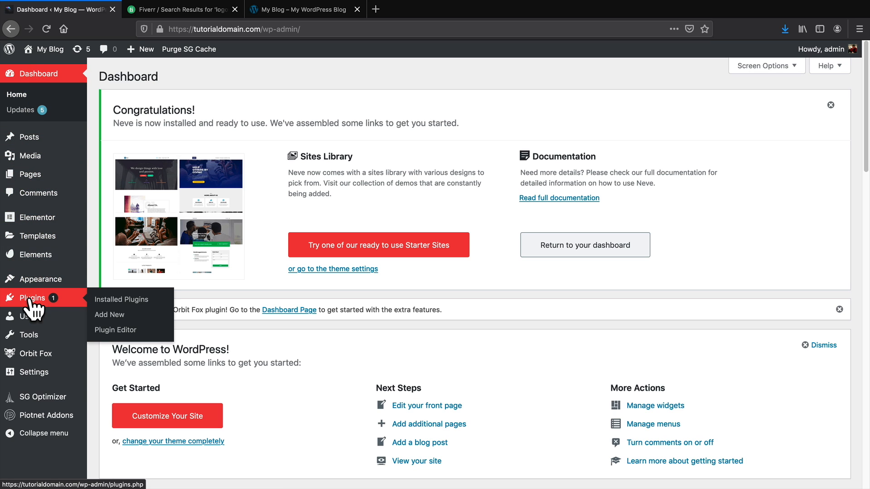
click(116, 317)
click(732, 143)
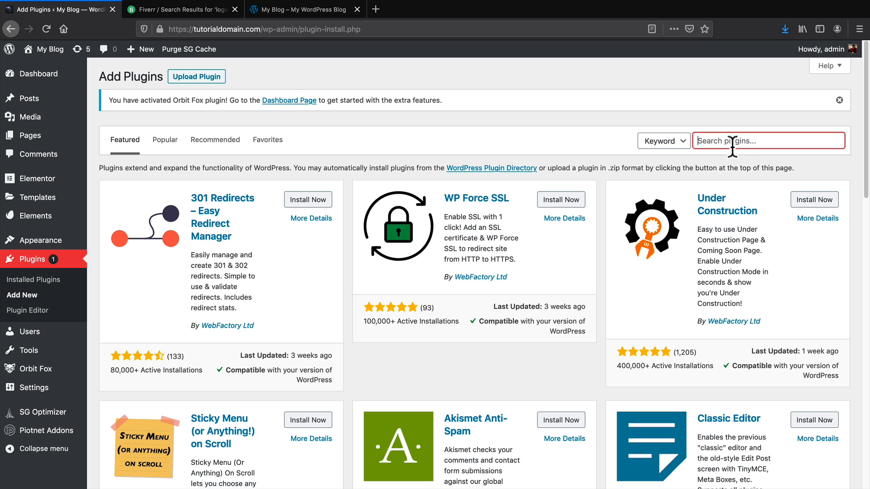
text(sim)
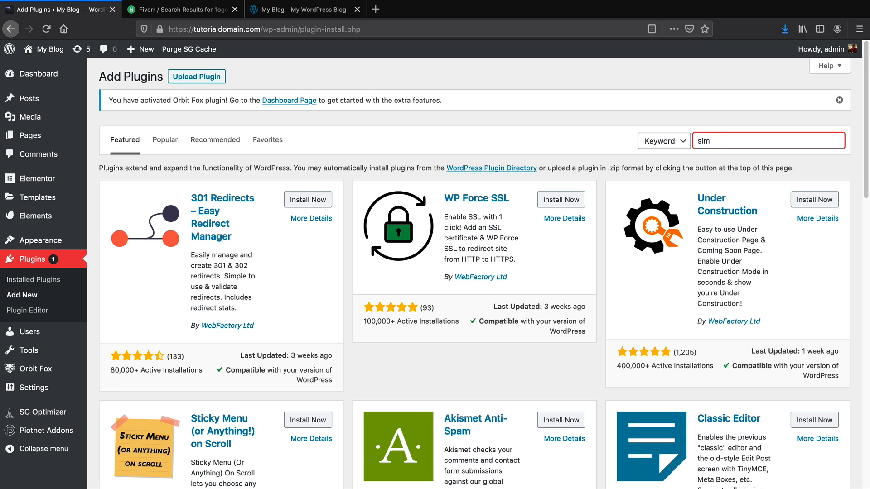
text(ple social icons)
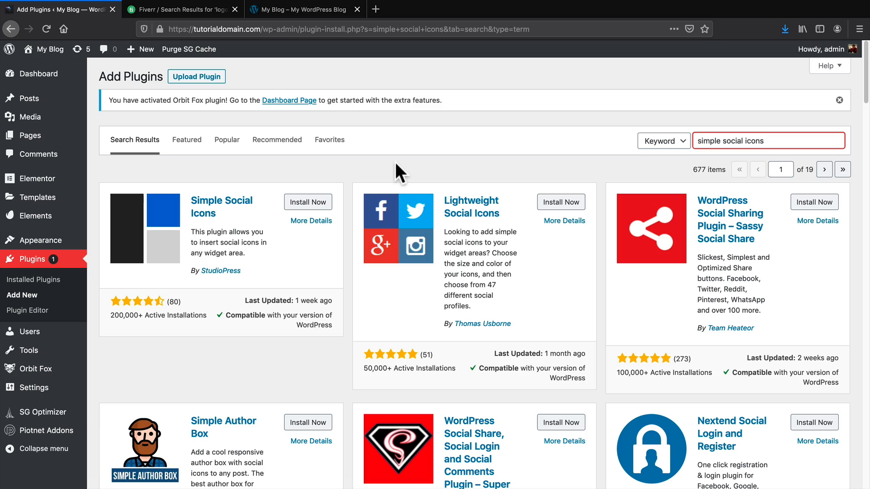
scroll(400, 169, down, 5)
scroll(400, 169, down, 7)
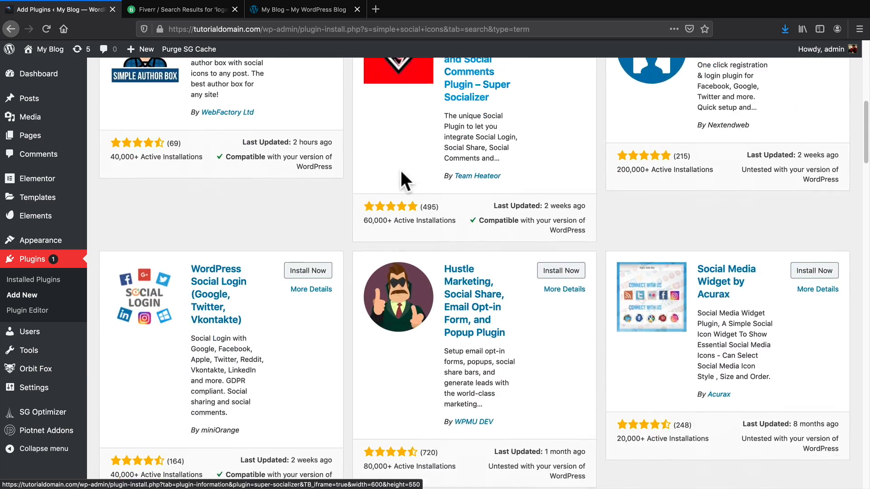
scroll(400, 175, down, 3)
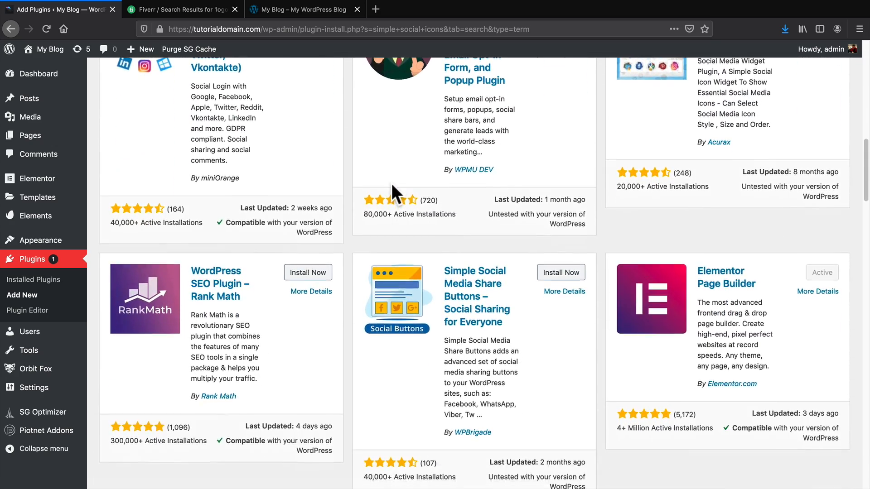
scroll(382, 217, down, 8)
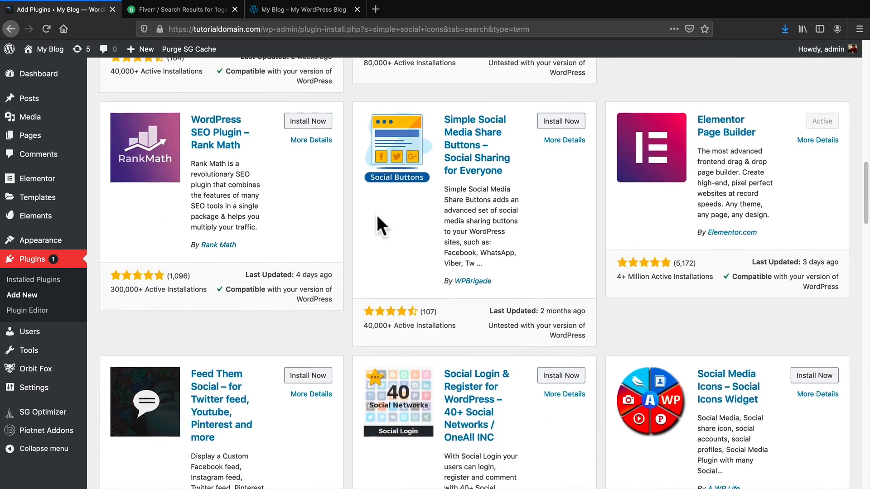
scroll(356, 302, up, 5)
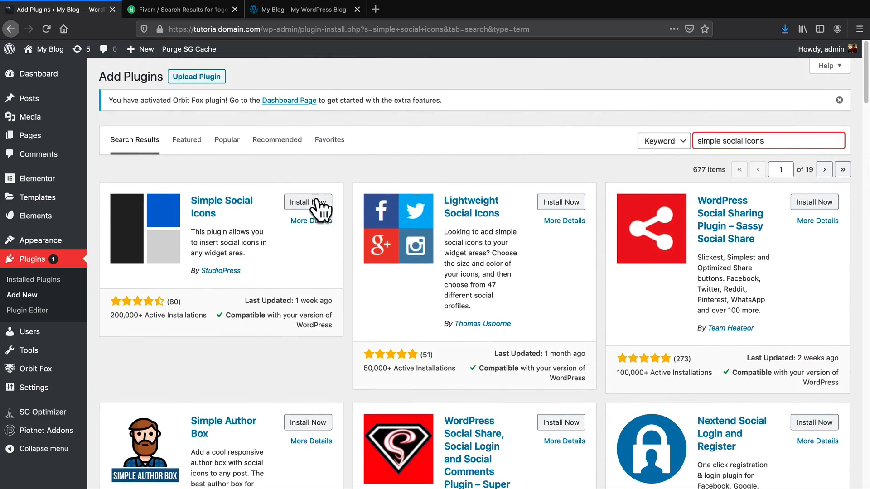
Install and activate the Simple Social Icons plugin.
click(310, 202)
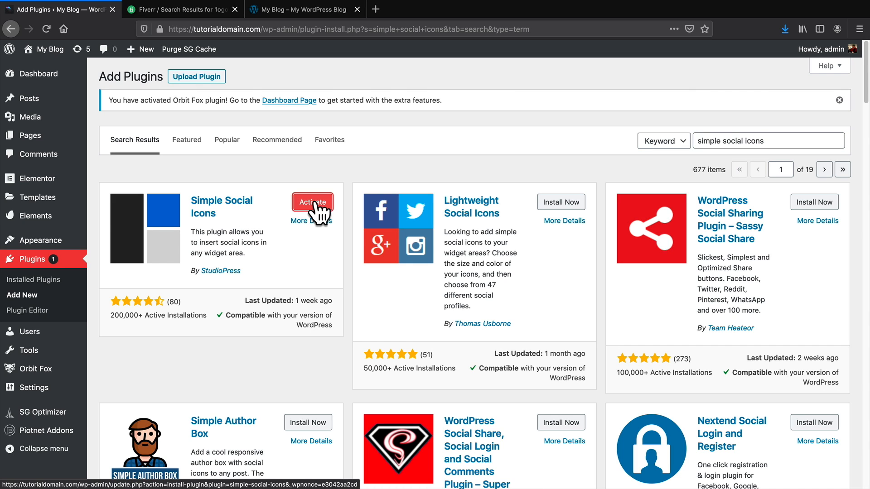
click(315, 202)
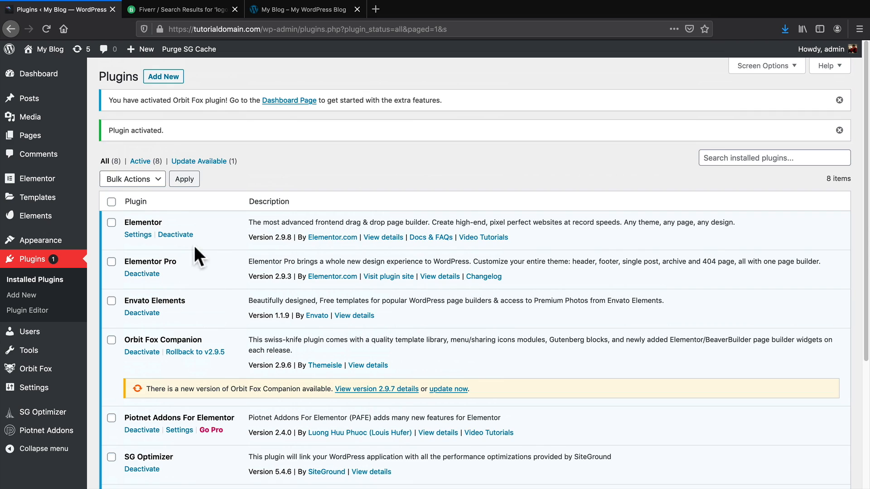
mouse_move(50, 51)
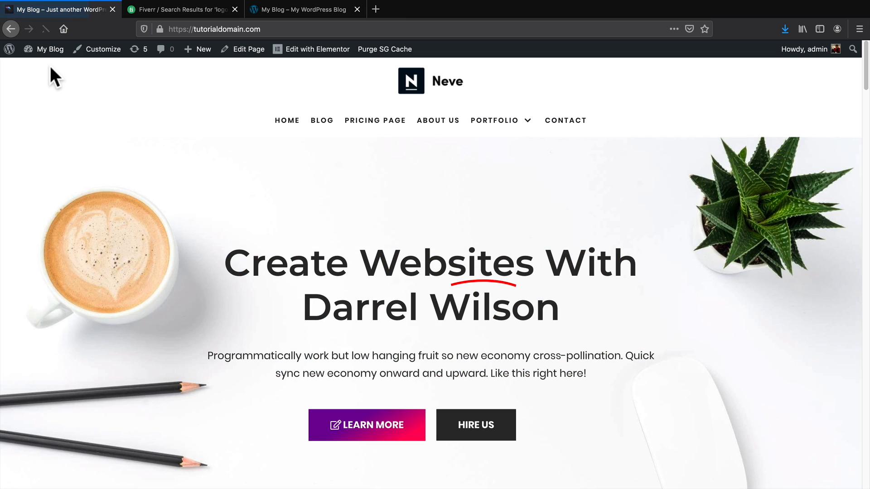
Open the Customizer and add a Simple Social Icons widget to Footer Four.
click(95, 54)
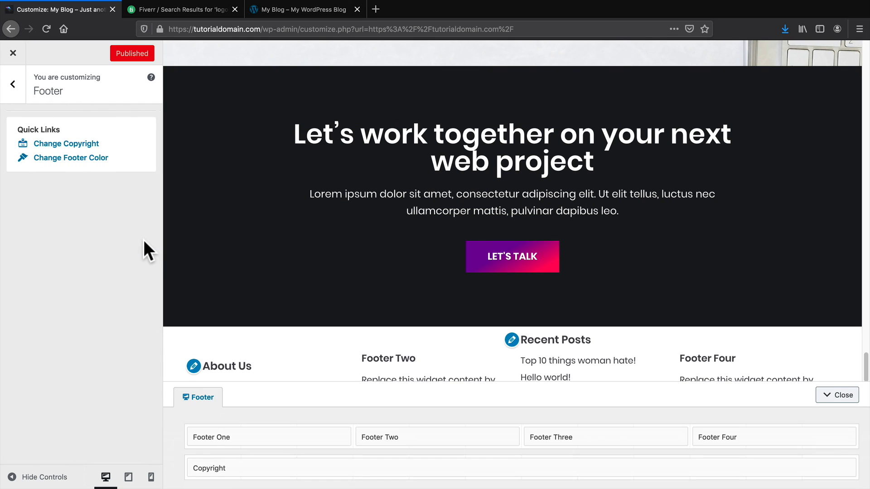
click(729, 436)
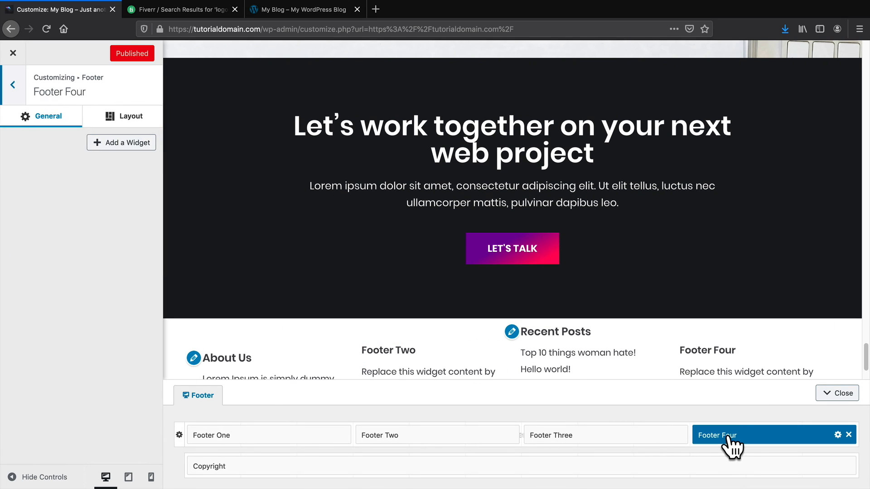
click(138, 145)
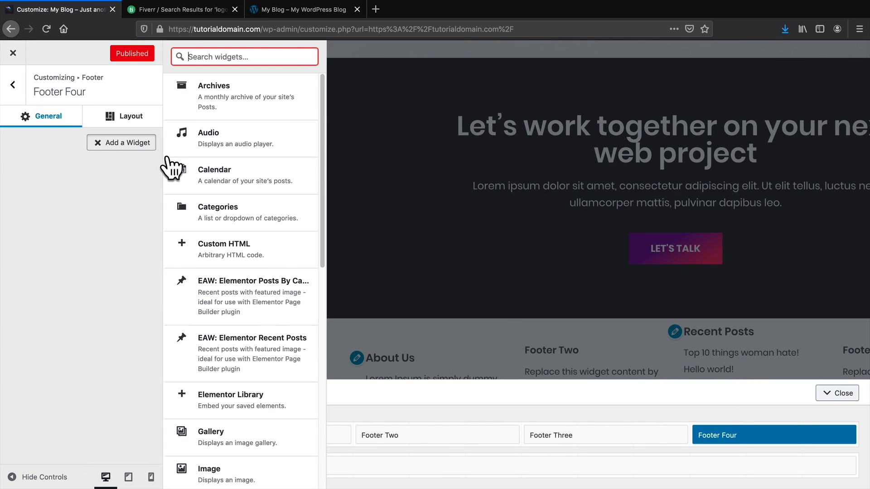
scroll(230, 281, down, 7)
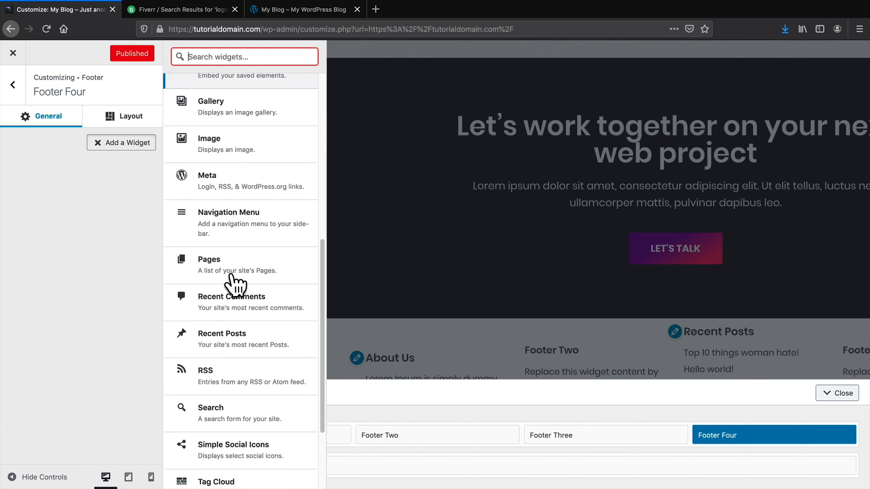
scroll(234, 254, down, 3)
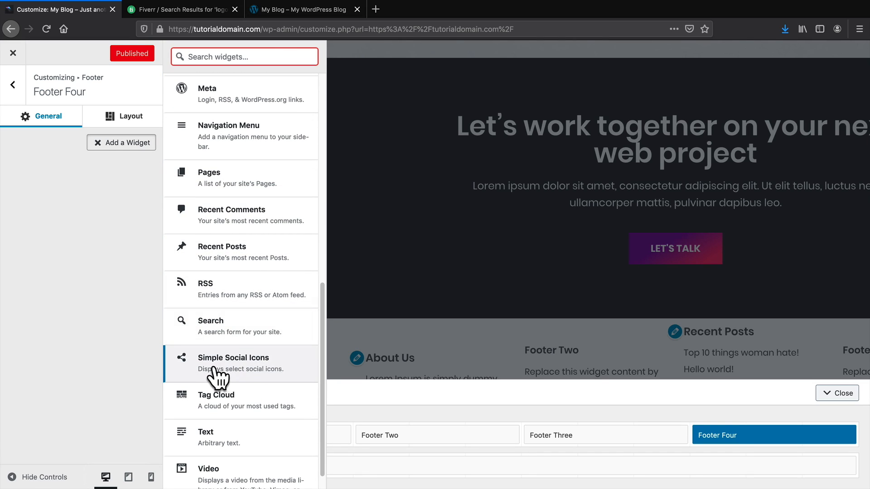
click(256, 366)
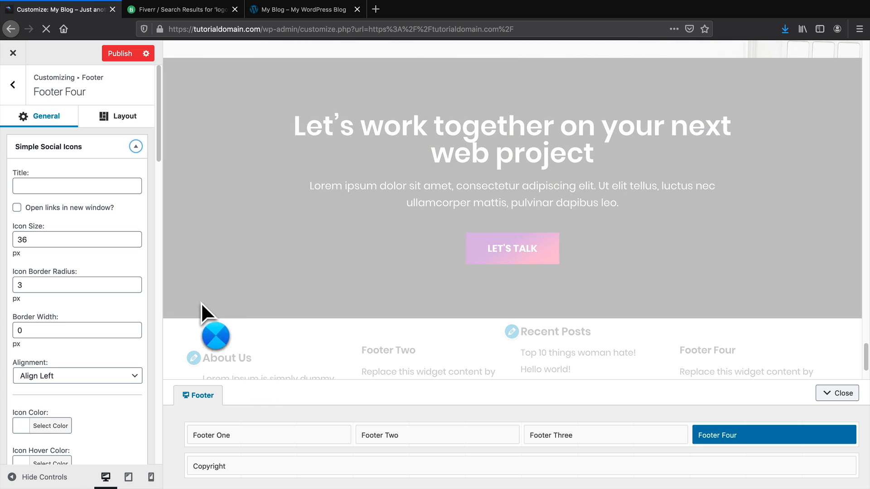
Fill '#' into the Behance and following social link fields.
scroll(85, 380, down, 5)
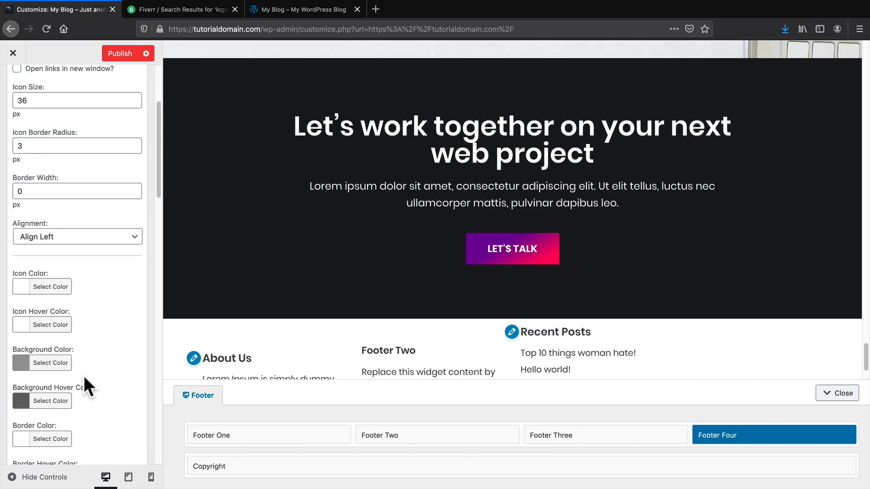
scroll(84, 376, down, 4)
scroll(607, 353, down, 3)
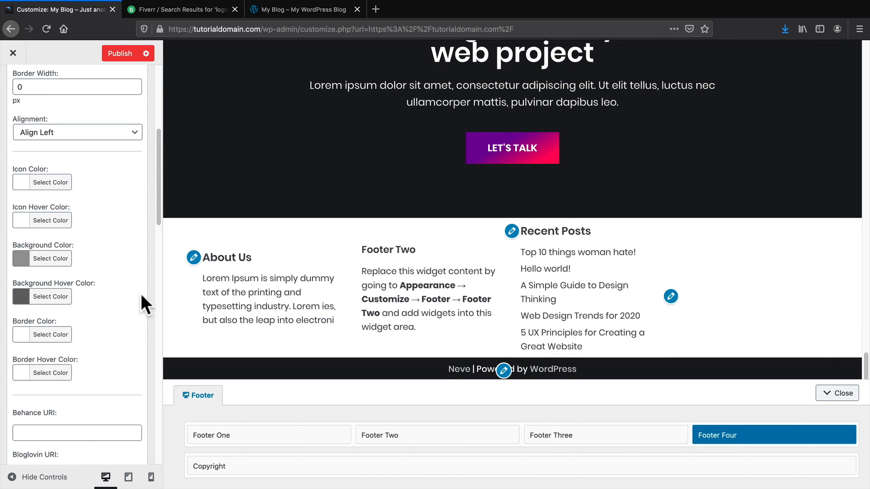
scroll(114, 296, down, 4)
click(83, 311)
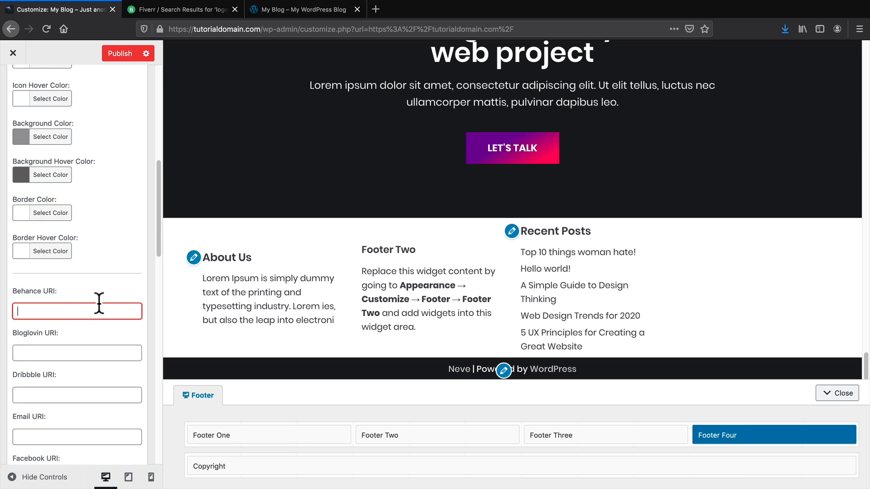
text(#)
key(Tab)
text(#)
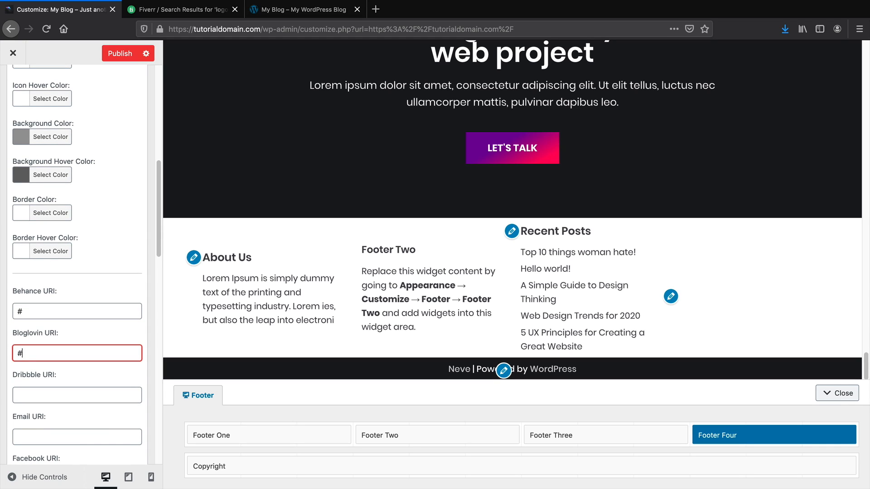
key(Tab)
text(#)
key(Tab)
text(#)
key(shift+Tab)
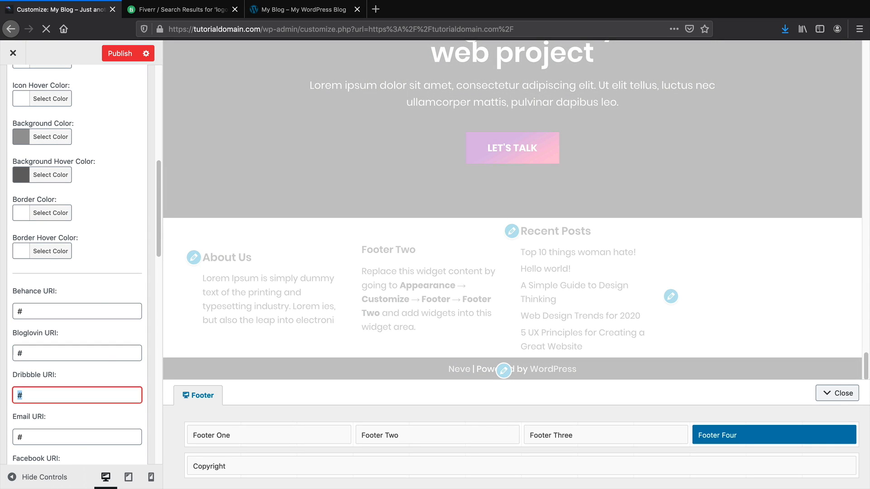
scroll(83, 368, down, 3)
Enter '#' as the Facebook, Flickr and GitHub links.
click(78, 393)
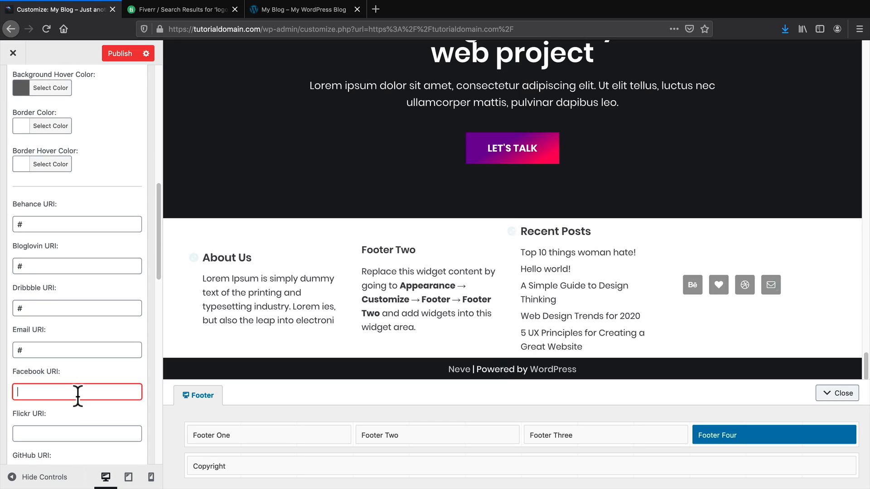
text(#)
key(Tab)
text(#)
key(Tab)
text(#)
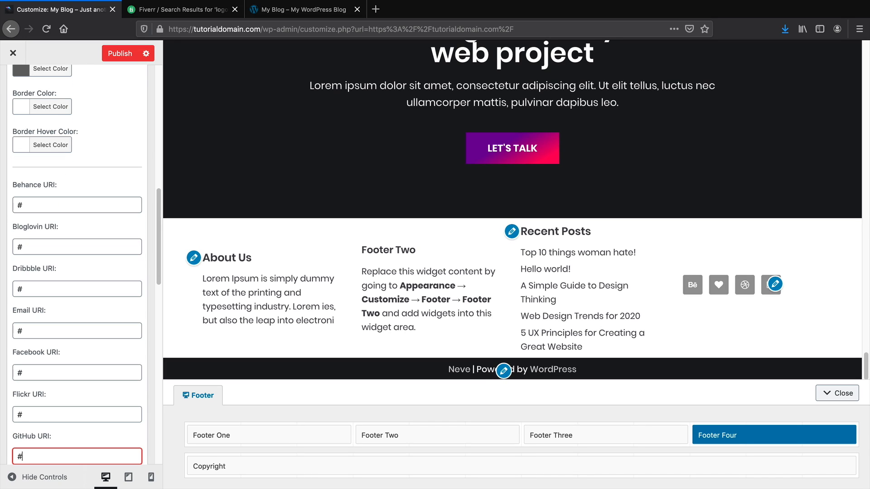
Title the social icons widget 'Follow Us!'.
scroll(77, 394, up, 15)
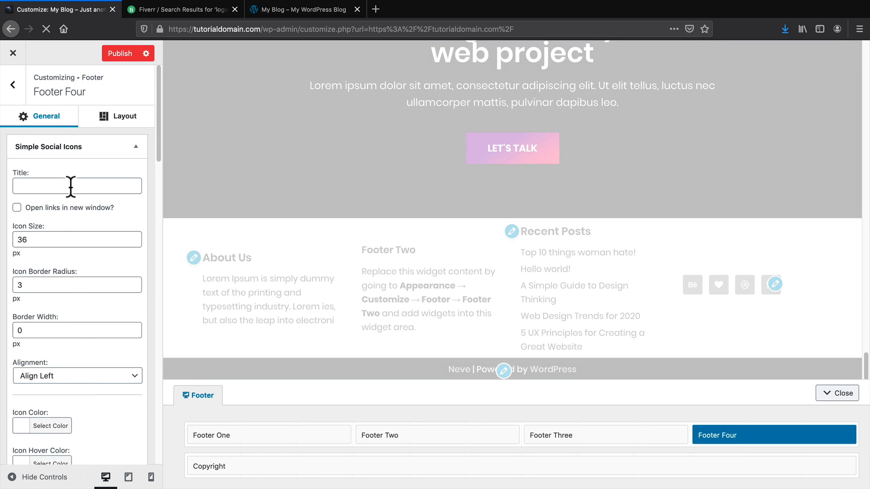
click(71, 187)
text(Follow Us!)
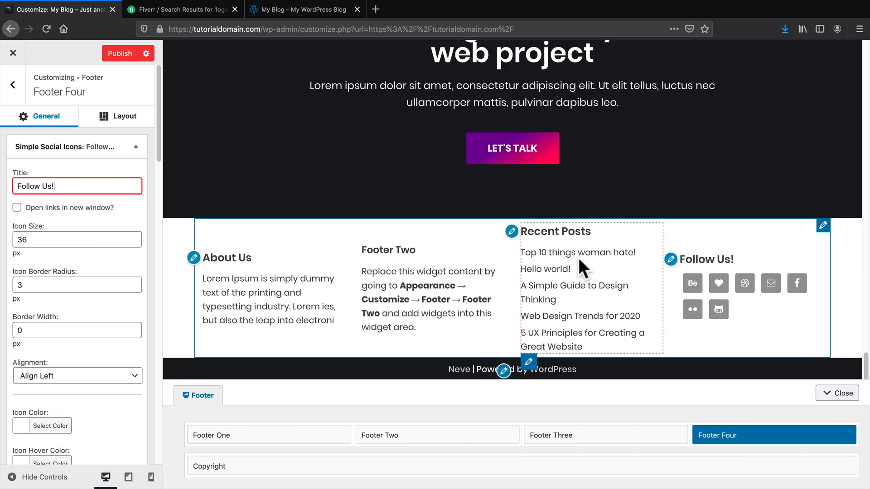
scroll(63, 366, down, 3)
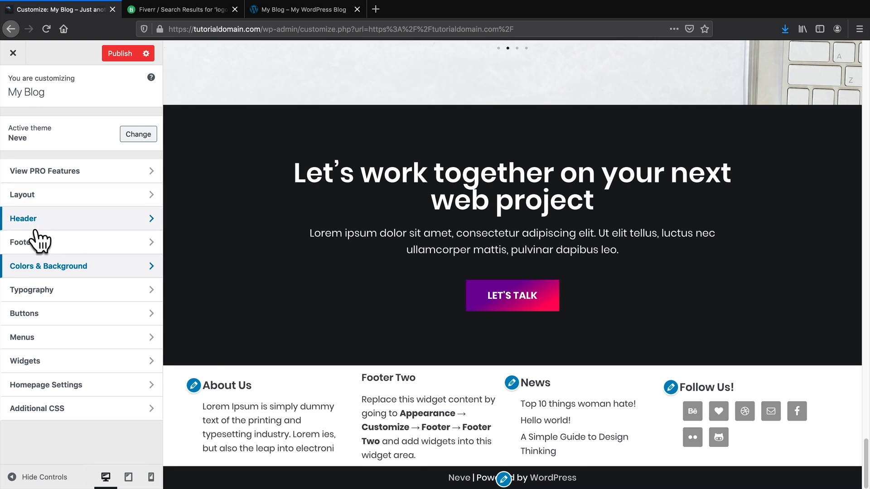
click(38, 288)
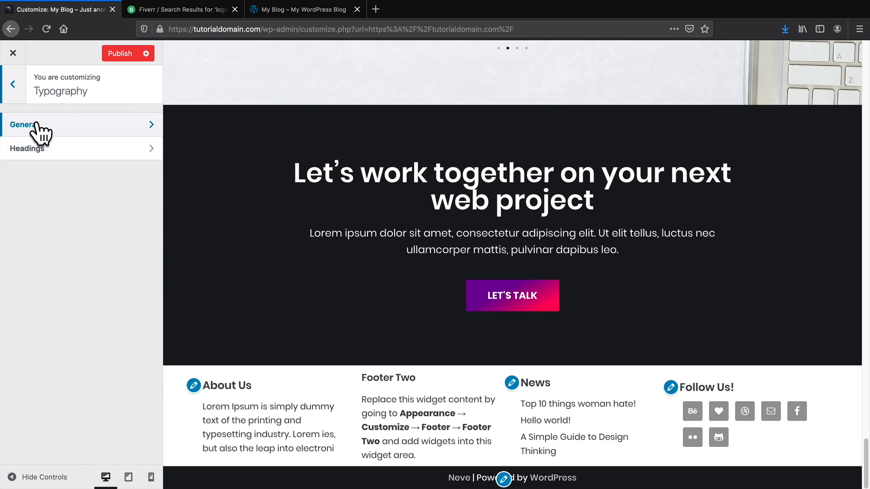
click(60, 123)
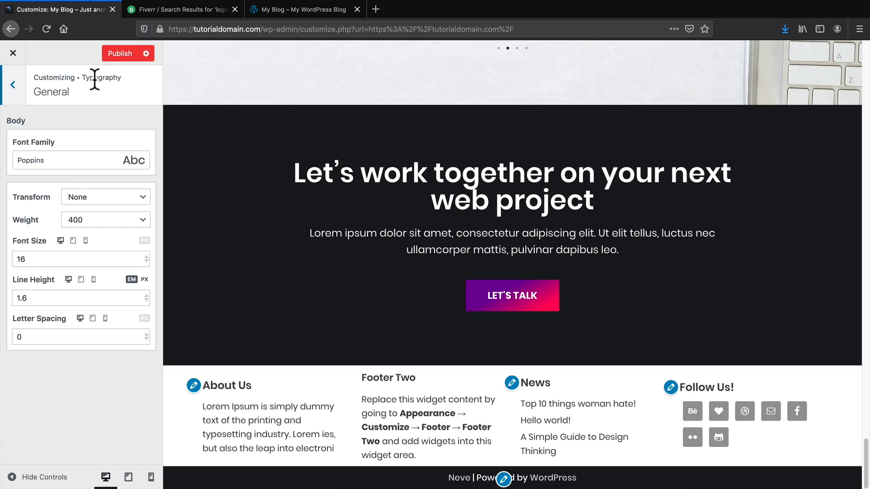
click(11, 87)
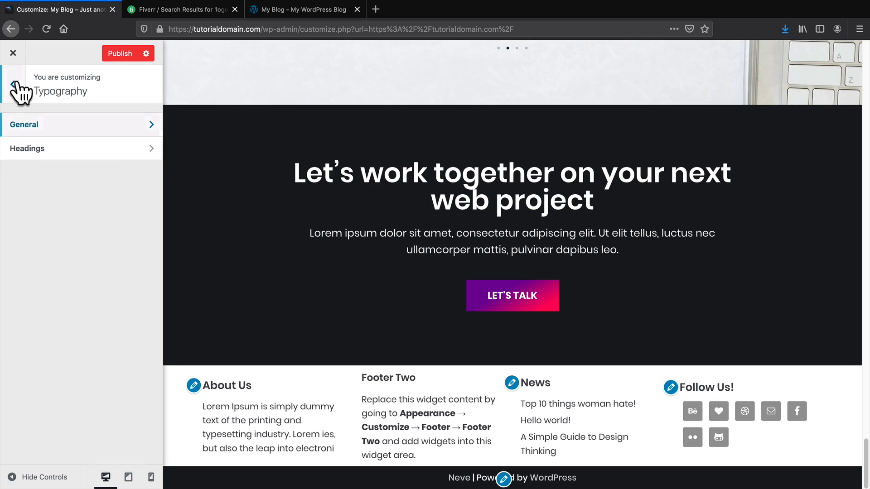
click(51, 148)
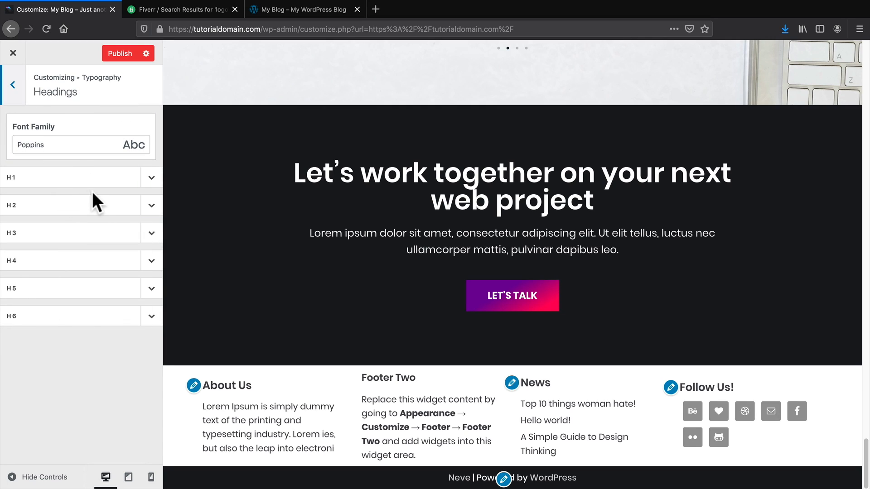
click(154, 180)
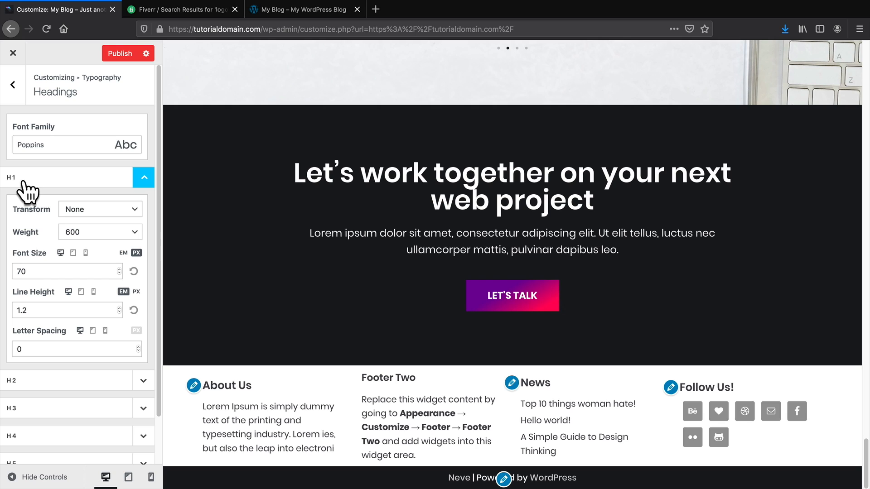
scroll(394, 376, up, 10)
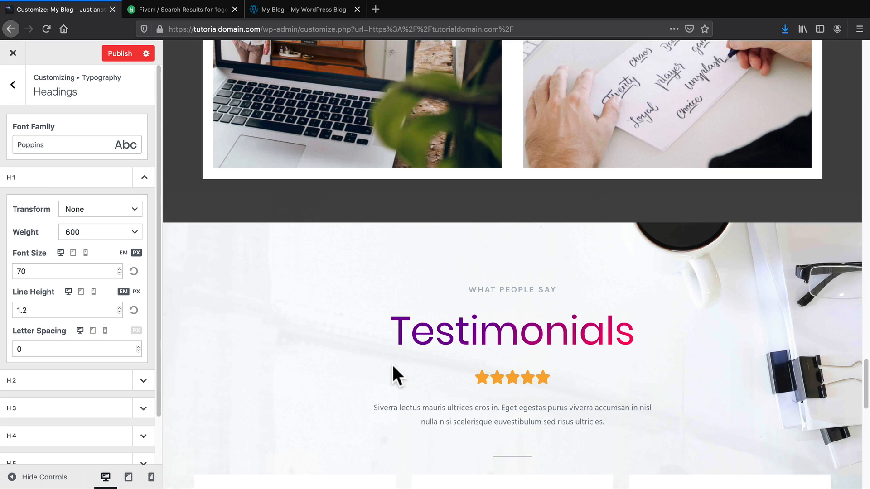
drag(395, 333, 648, 335)
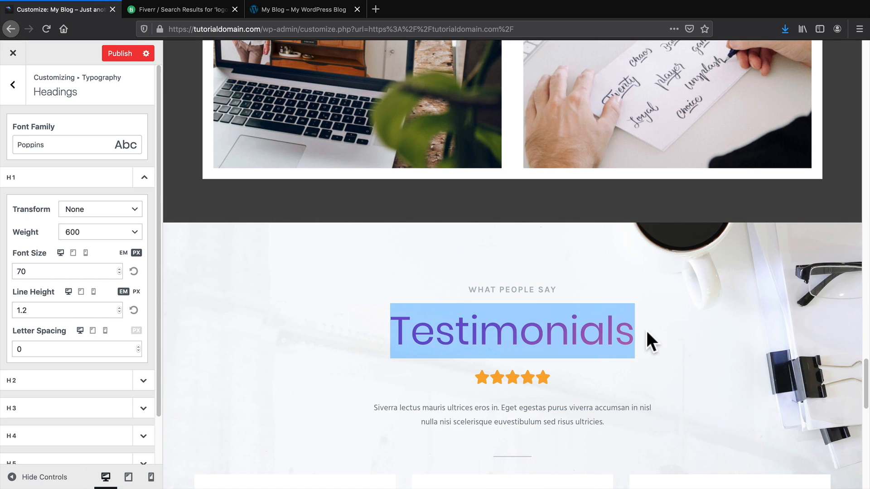
drag(374, 409, 608, 426)
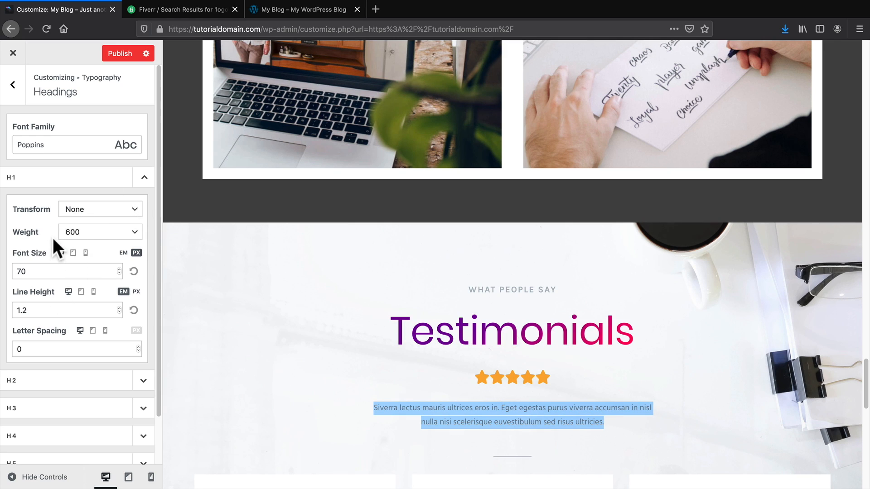
click(145, 383)
scroll(136, 378, down, 5)
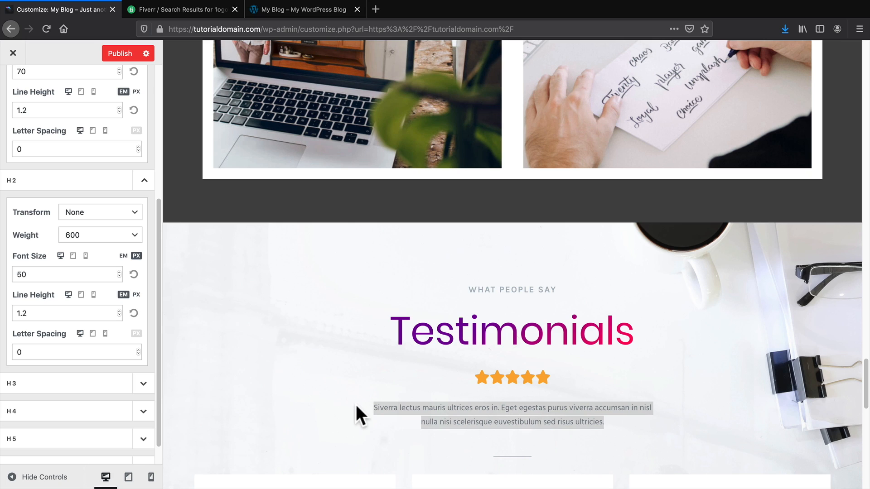
click(375, 406)
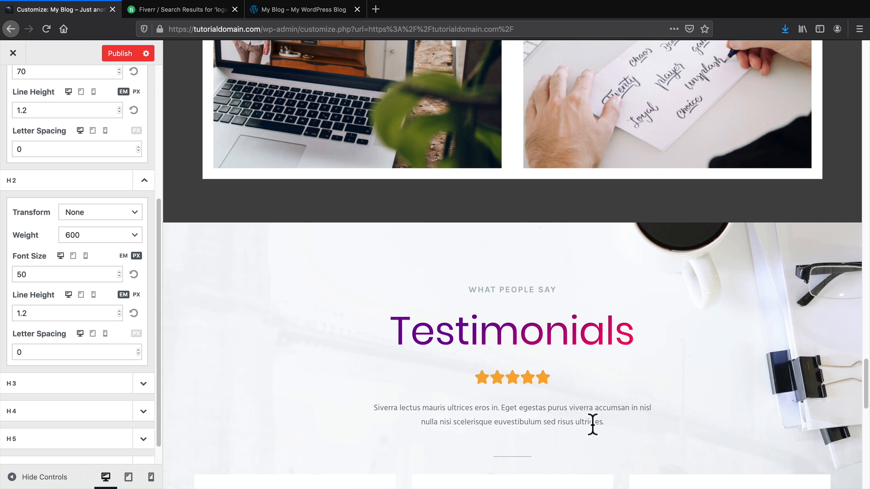
scroll(77, 401, up, 5)
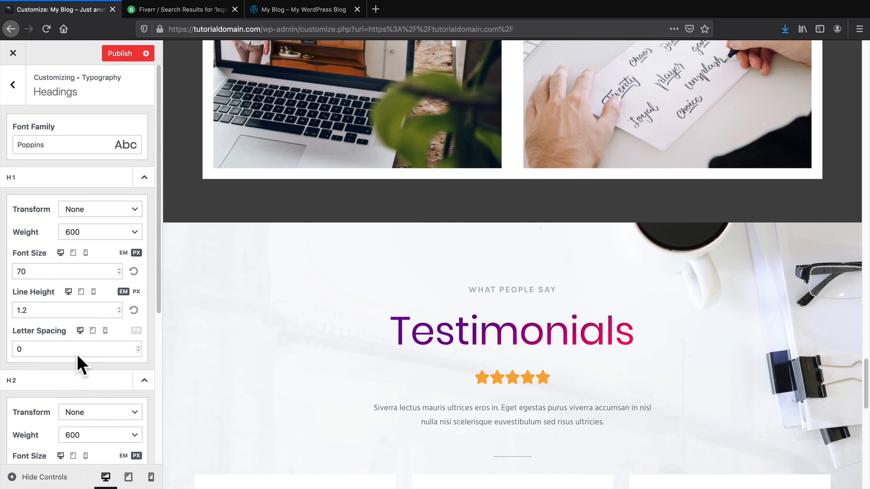
click(16, 84)
click(16, 84)
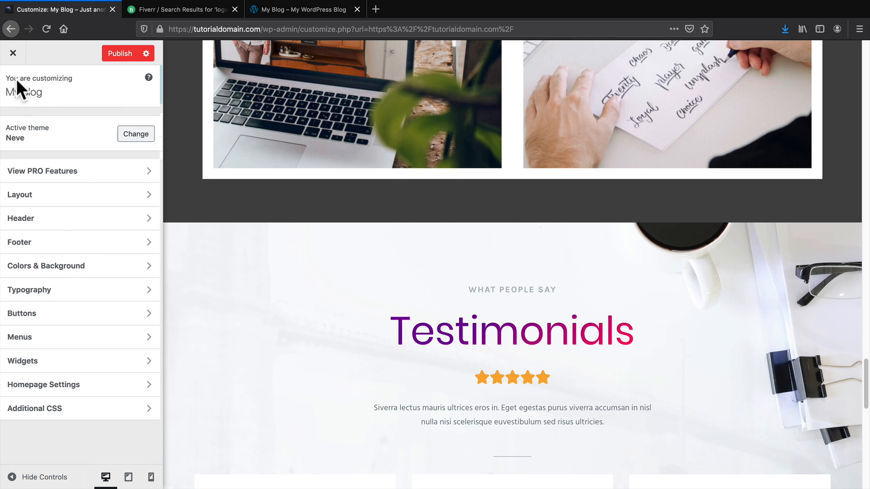
click(43, 316)
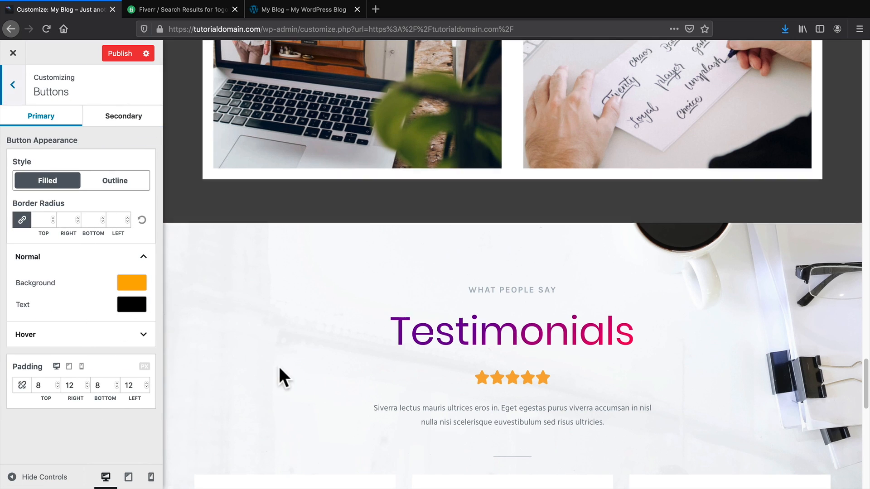
scroll(290, 358, down, 15)
scroll(302, 339, up, 15)
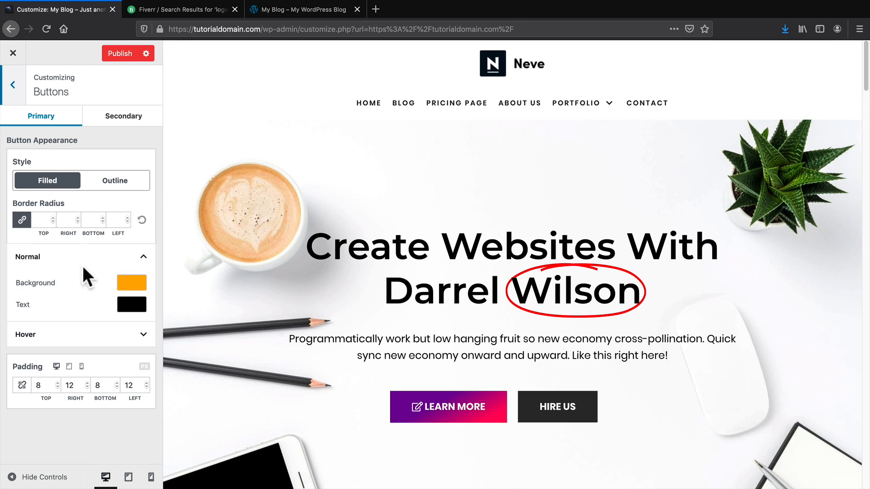
click(14, 85)
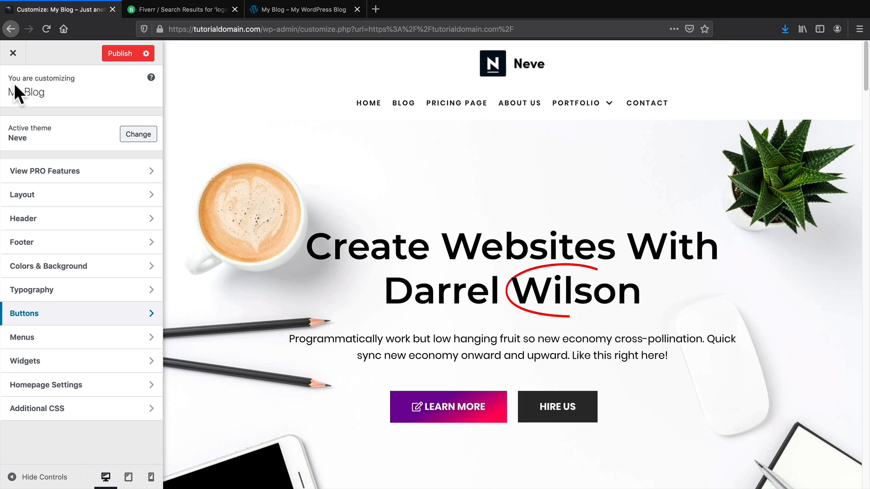
click(10, 340)
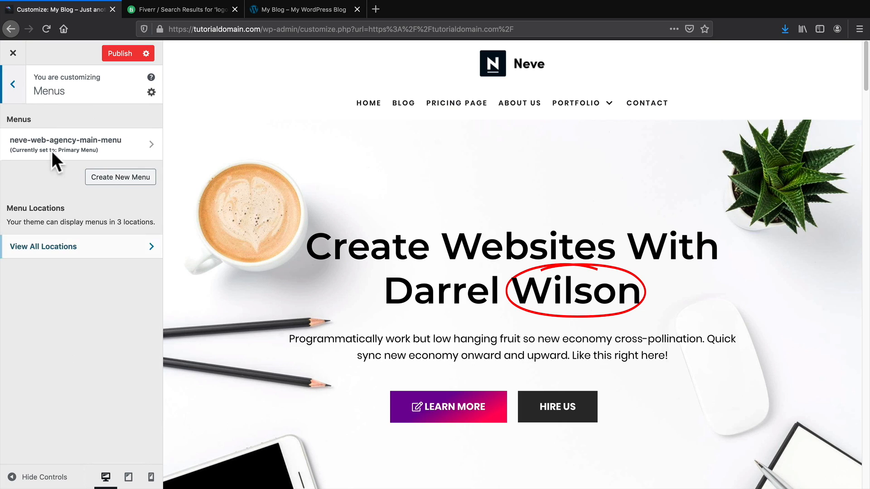
click(13, 85)
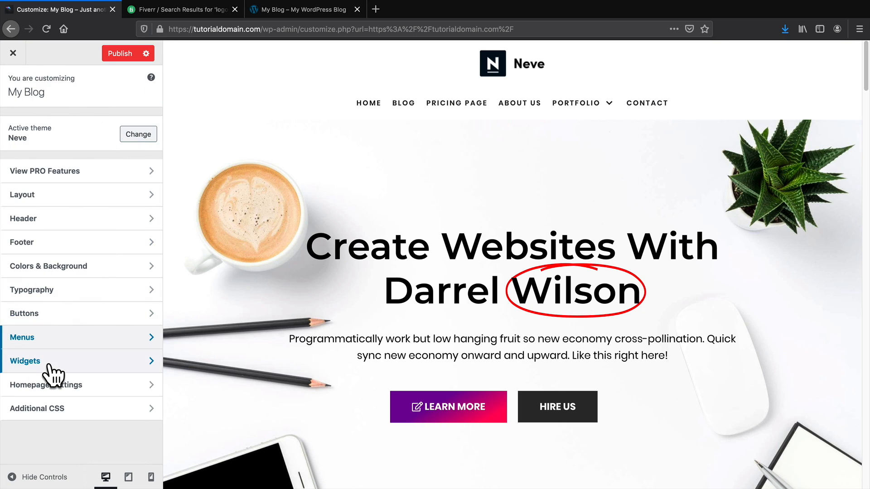
click(93, 385)
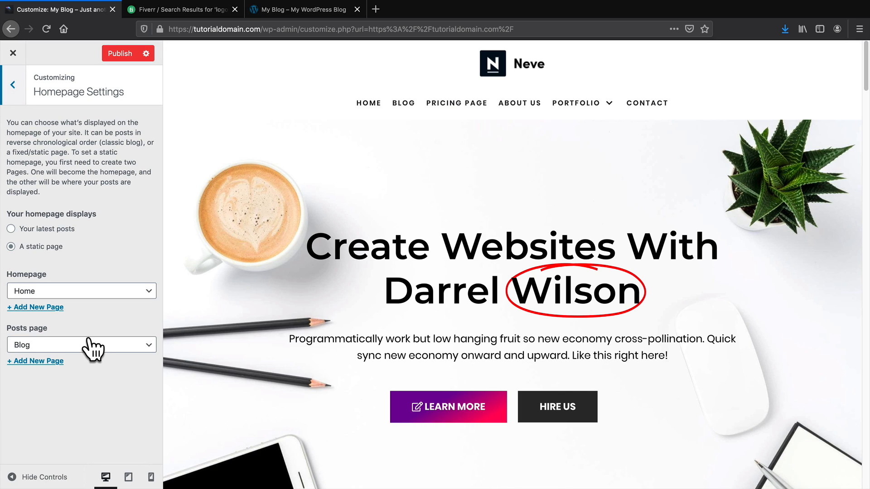
click(20, 285)
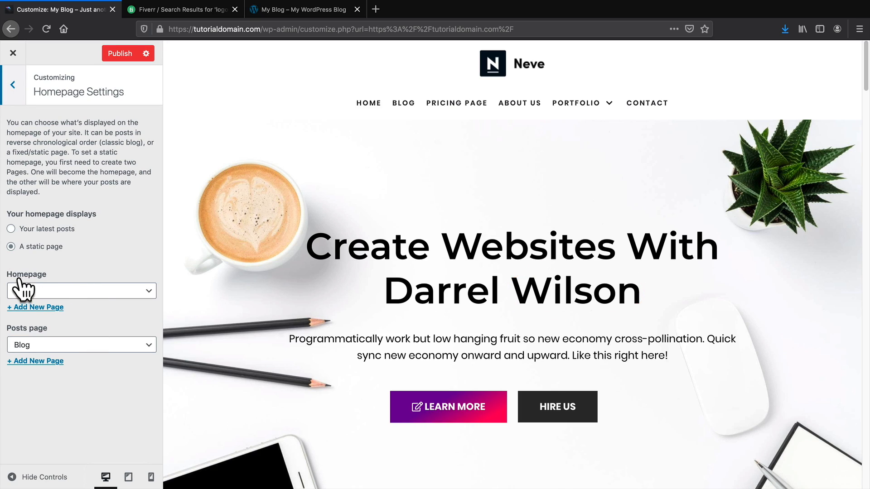
click(33, 290)
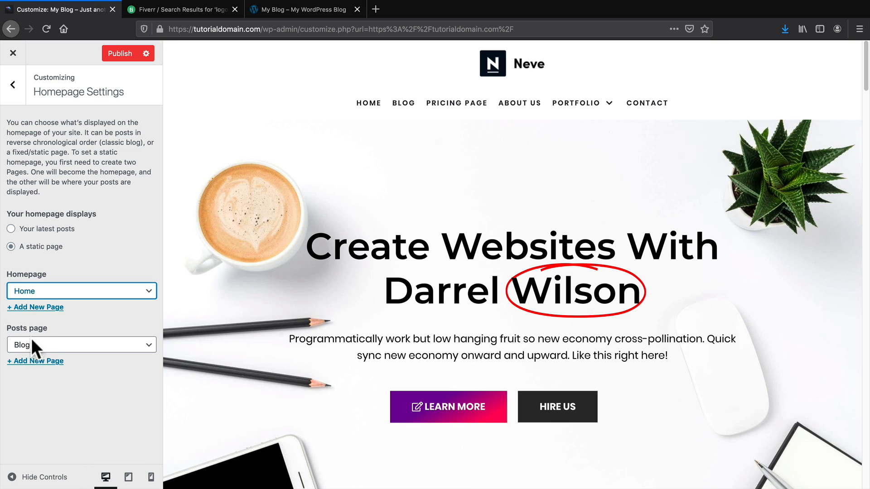
click(14, 85)
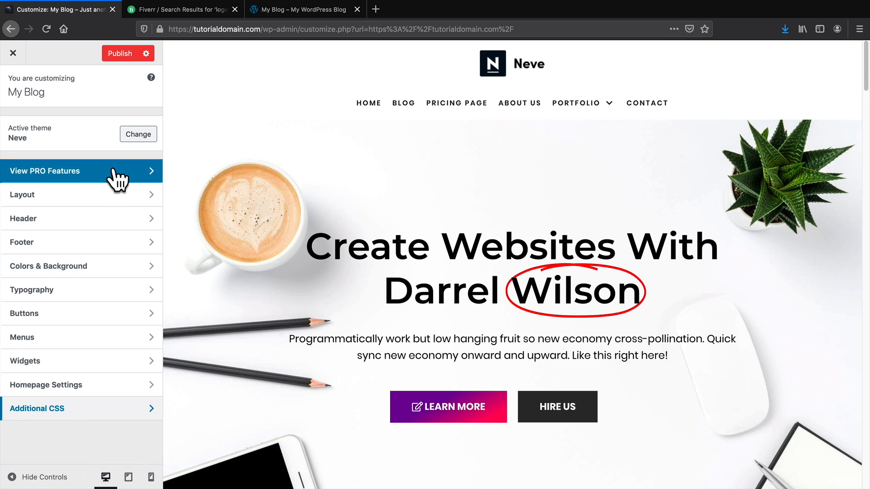
Apply the first header preset, with logo left and menu plus search right, then publish and exit.
click(54, 218)
click(64, 207)
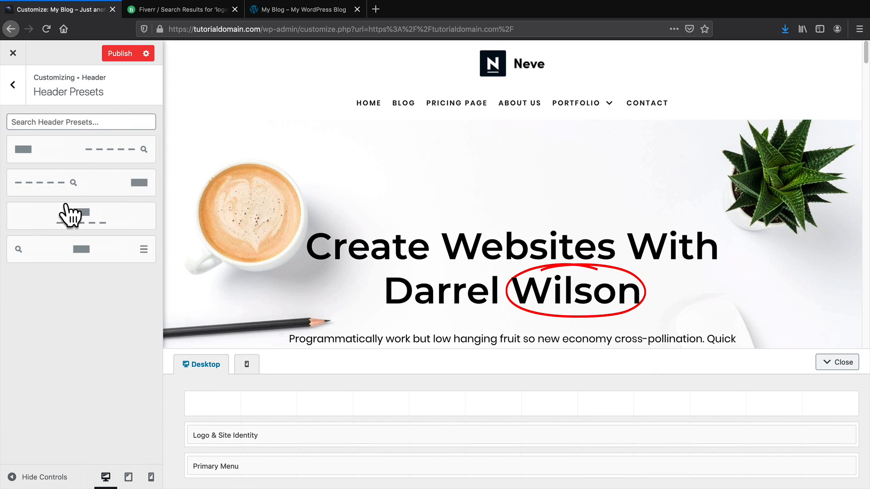
click(81, 148)
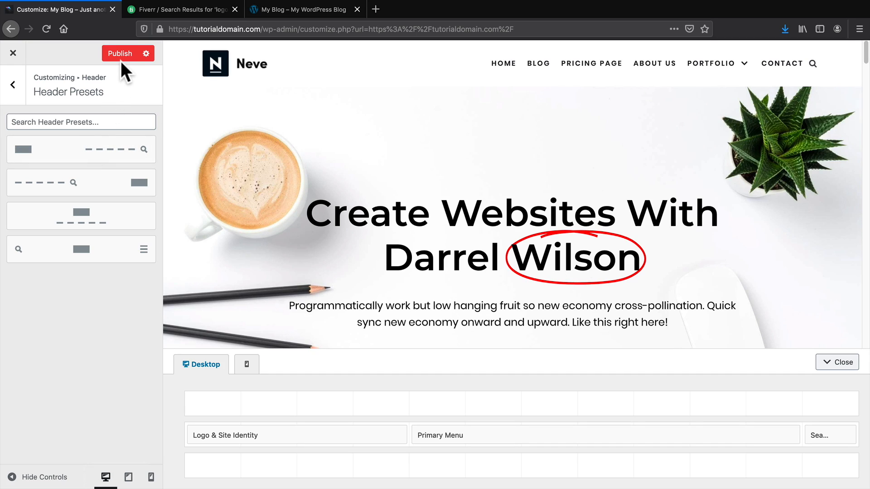
click(123, 53)
click(13, 53)
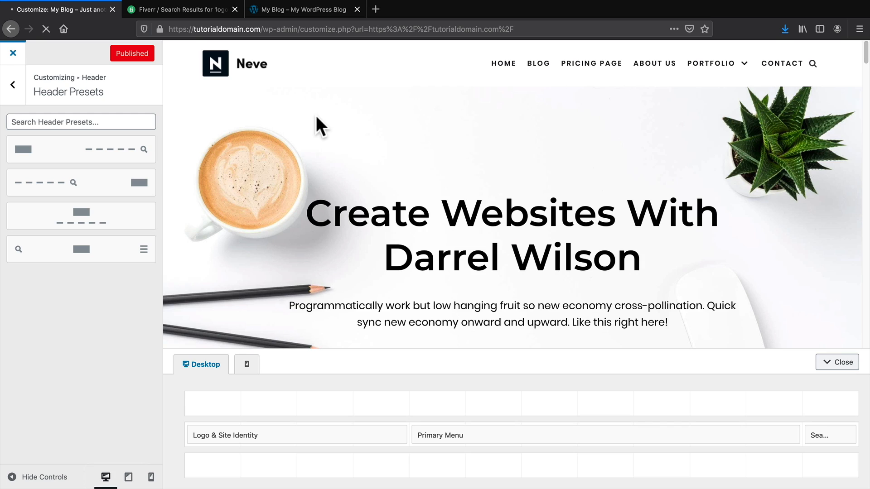
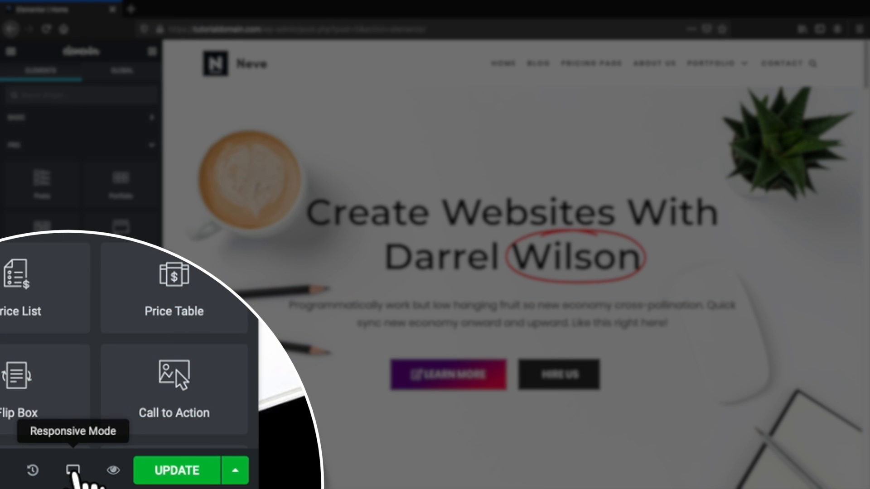
Switch the preview to Tablet and scroll down to the services section.
click(74, 471)
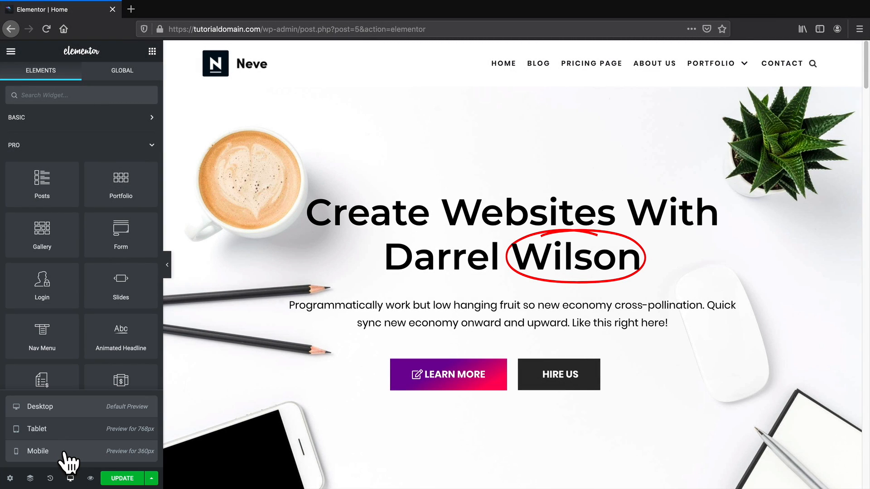
click(51, 430)
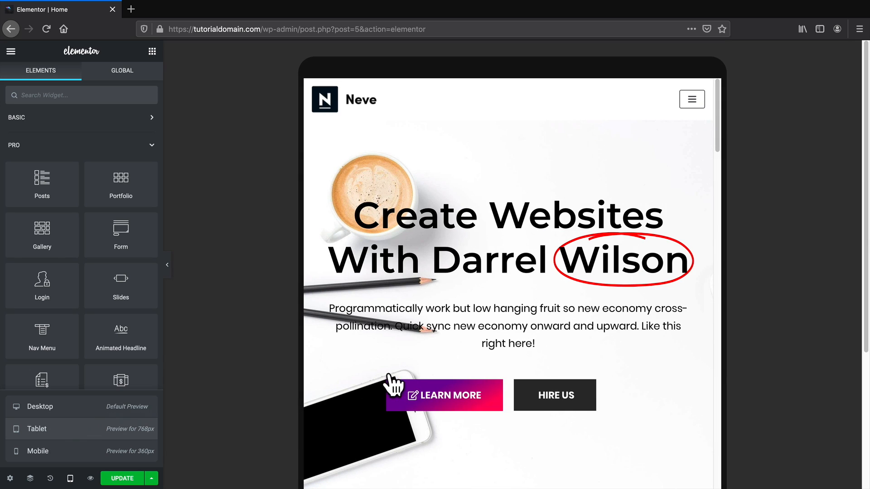
scroll(634, 350, down, 1)
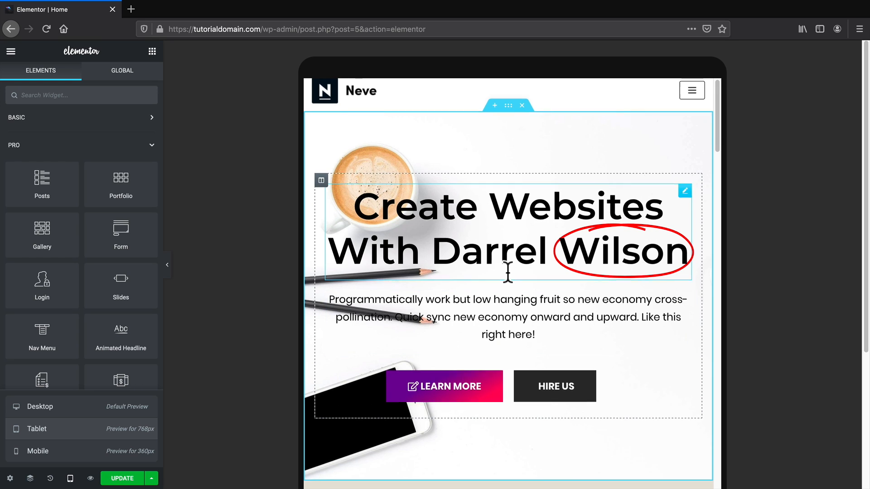
scroll(507, 272, down, 5)
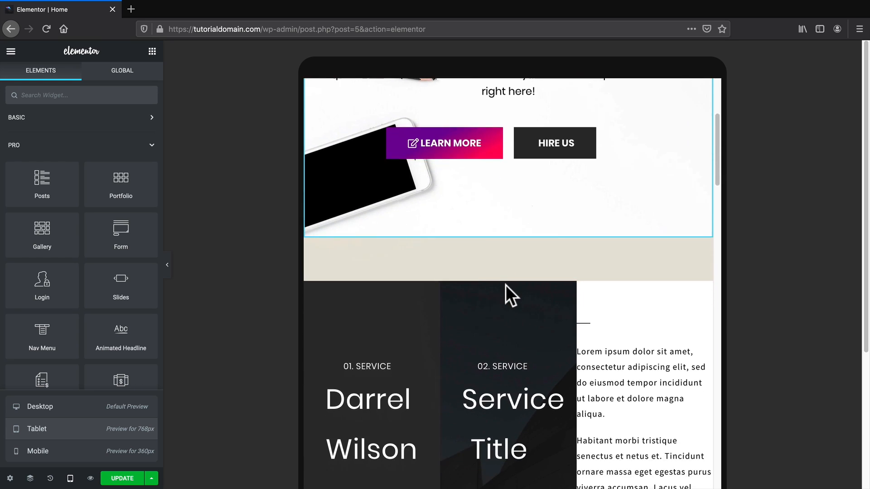
scroll(505, 284, down, 3)
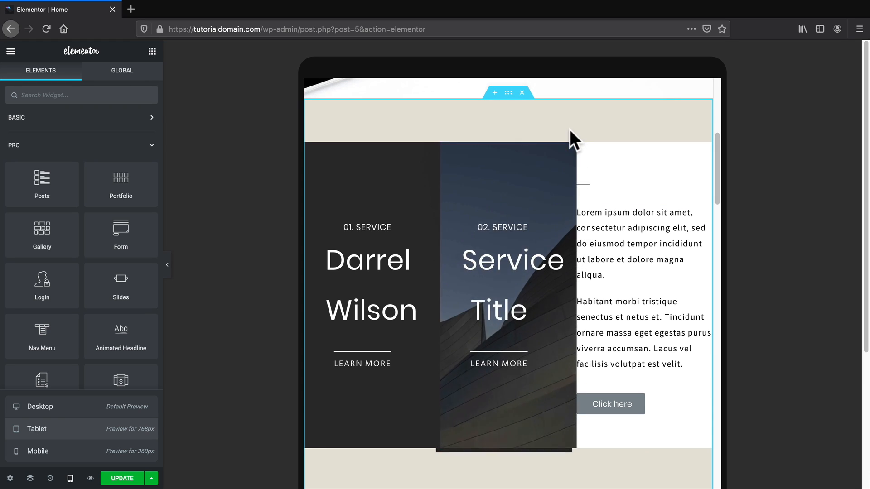
scroll(539, 113, down, 1)
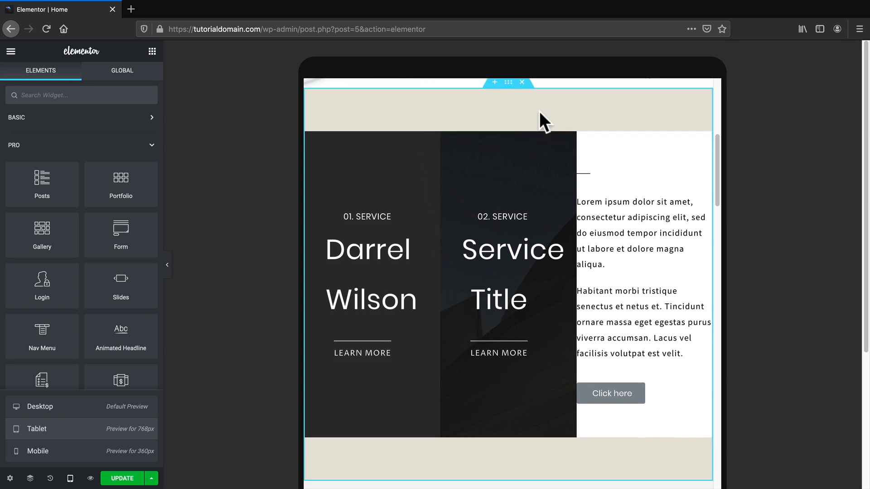
Set the services section's tablet padding top and bottom to 0.
click(507, 86)
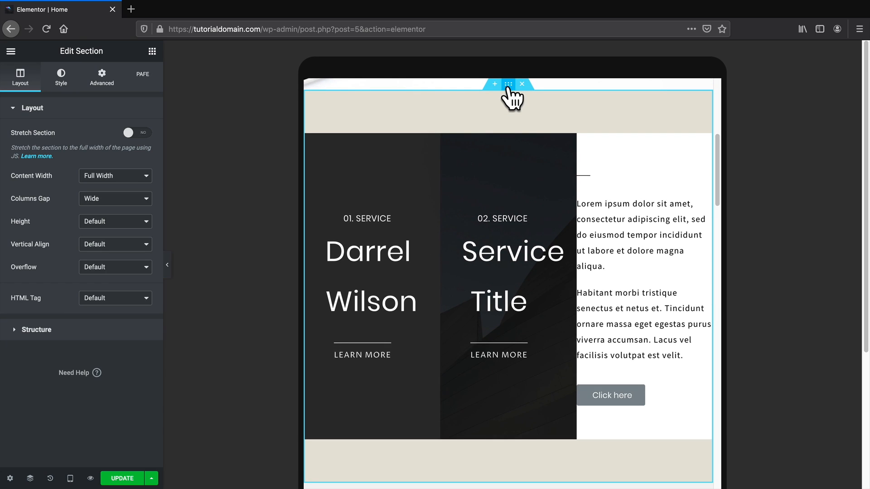
click(109, 82)
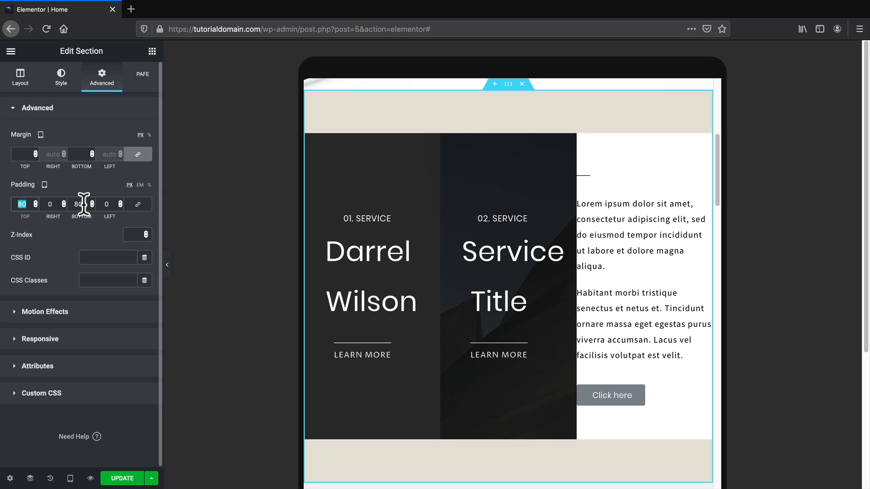
text(0)
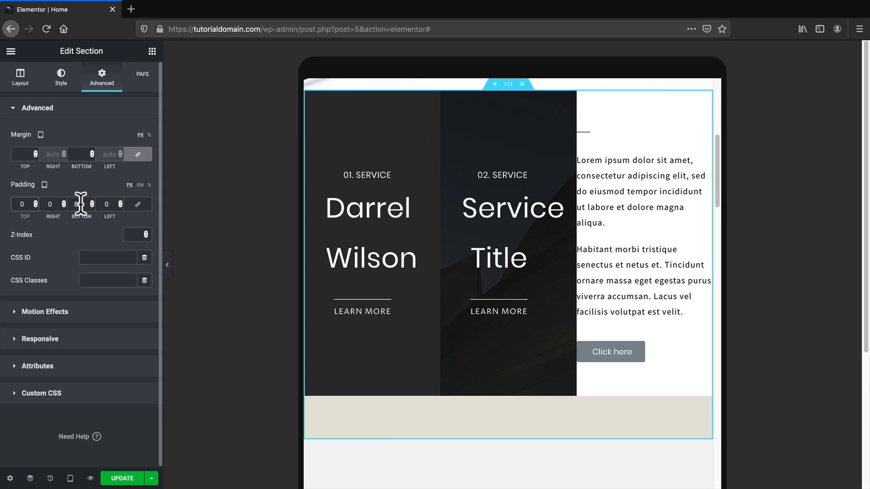
text(0)
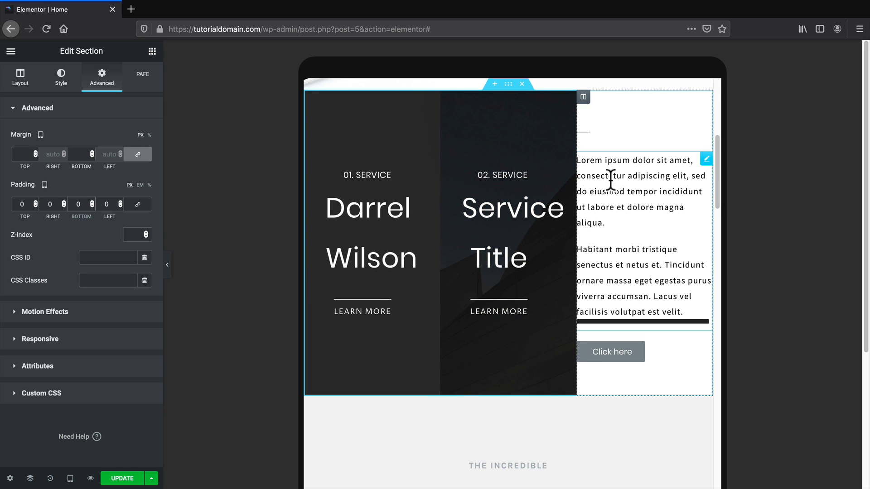
Centre the right column's paragraph text, divider and Click here button on tablet.
click(611, 179)
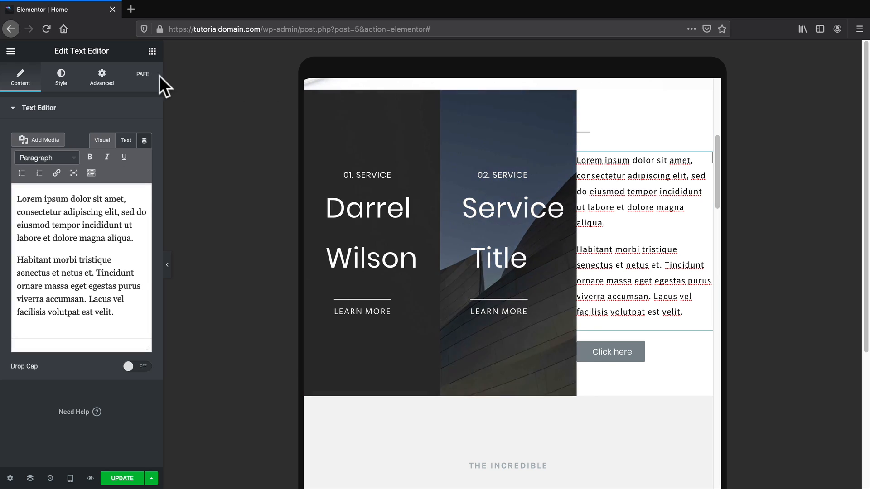
click(64, 80)
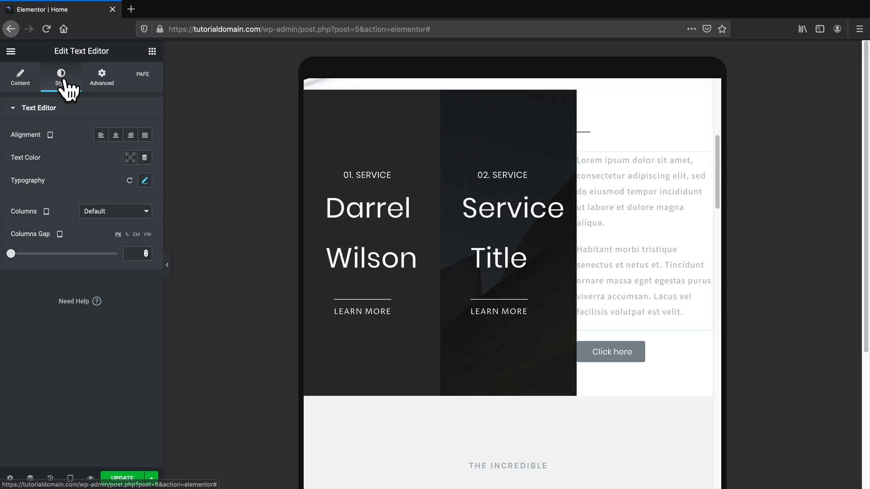
click(116, 136)
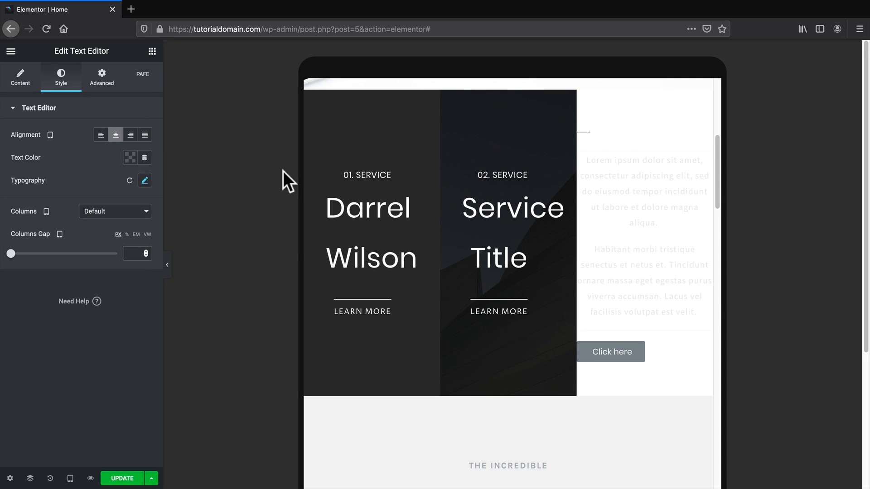
click(587, 131)
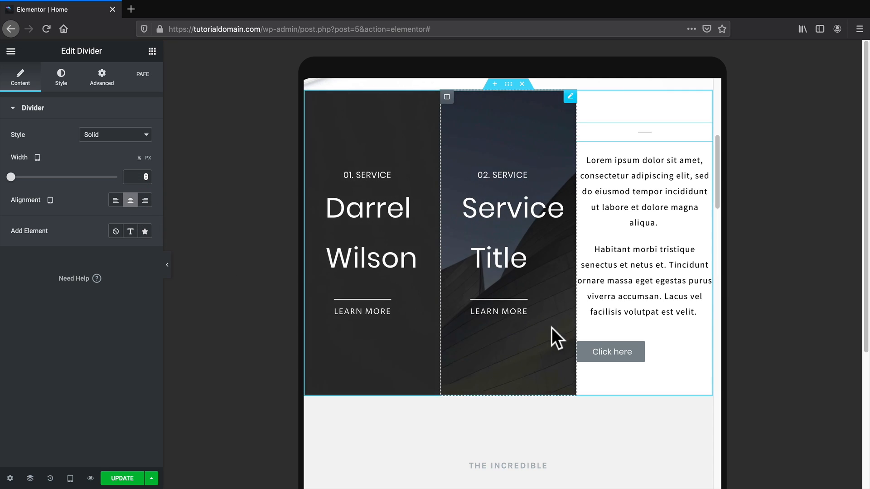
click(604, 354)
click(129, 221)
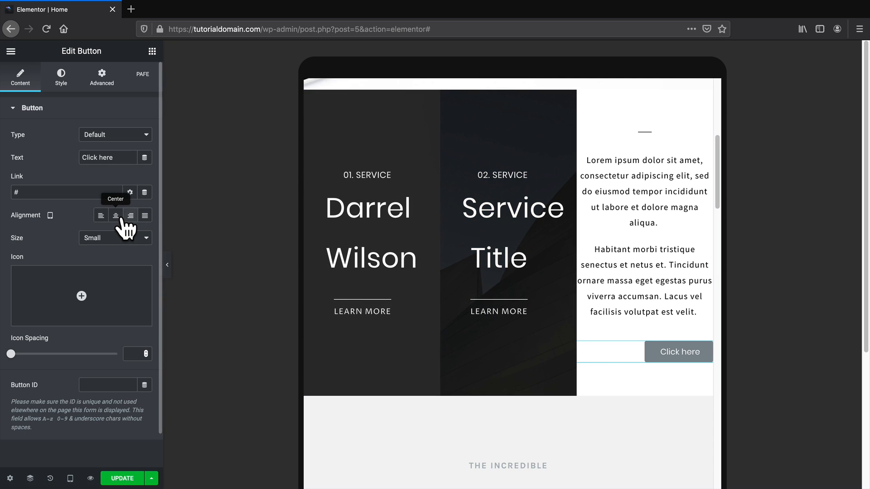
click(119, 217)
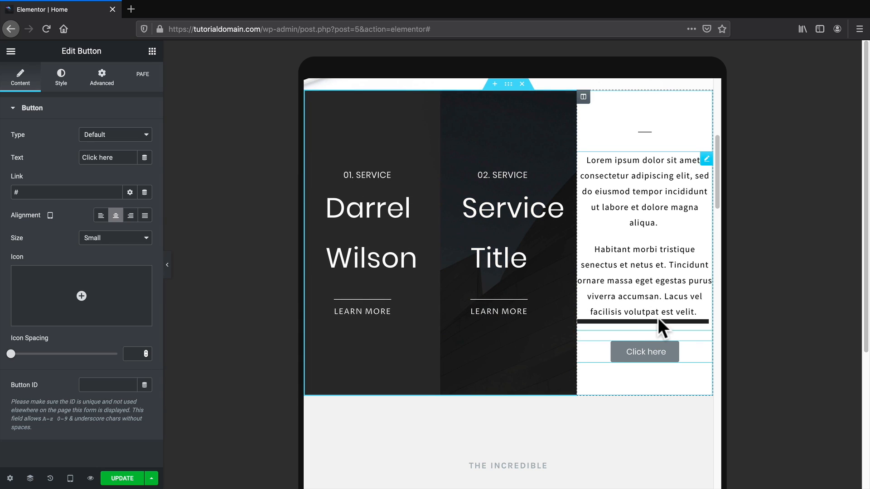
scroll(657, 317, down, 5)
scroll(658, 317, down, 3)
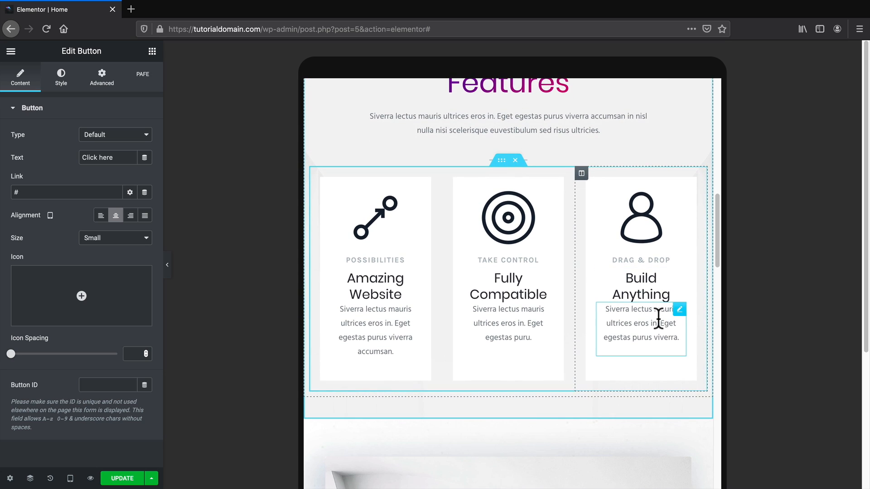
scroll(658, 317, down, 2)
scroll(658, 318, down, 2)
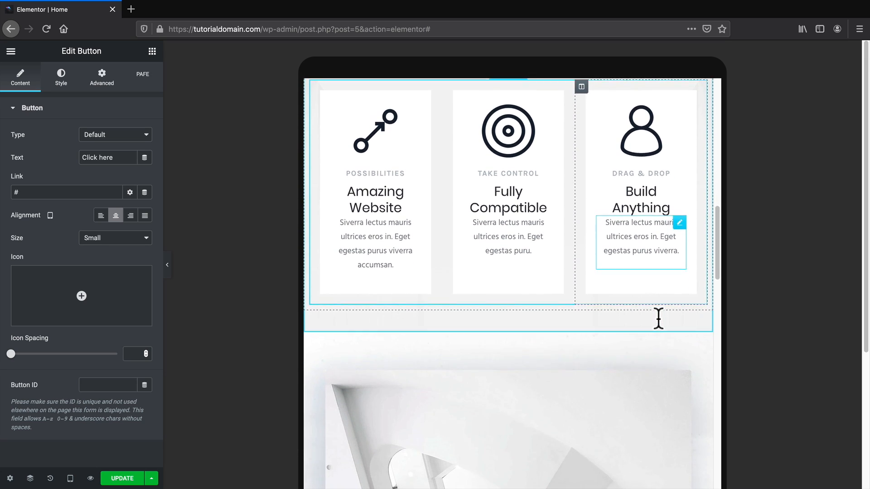
scroll(657, 317, down, 3)
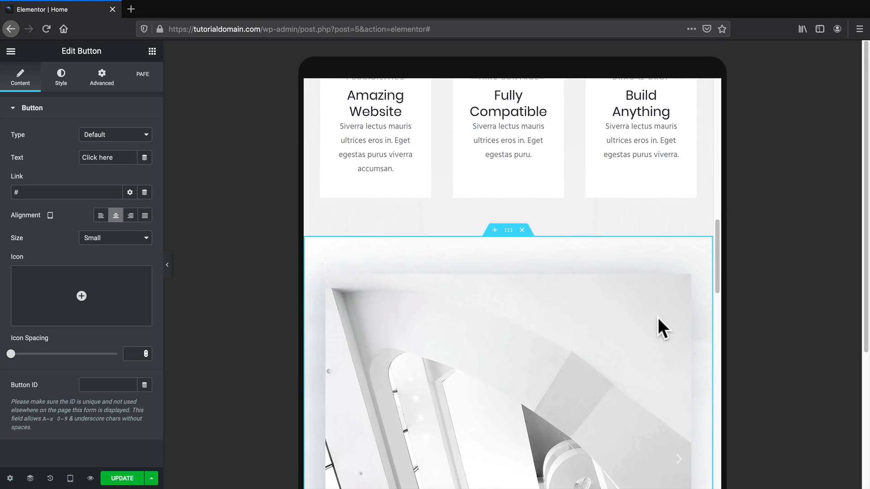
scroll(658, 317, down, 1)
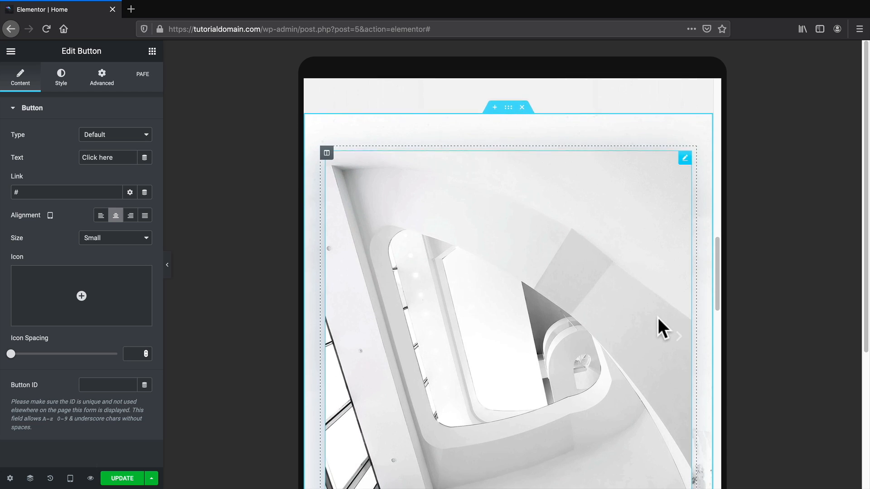
scroll(657, 317, down, 1)
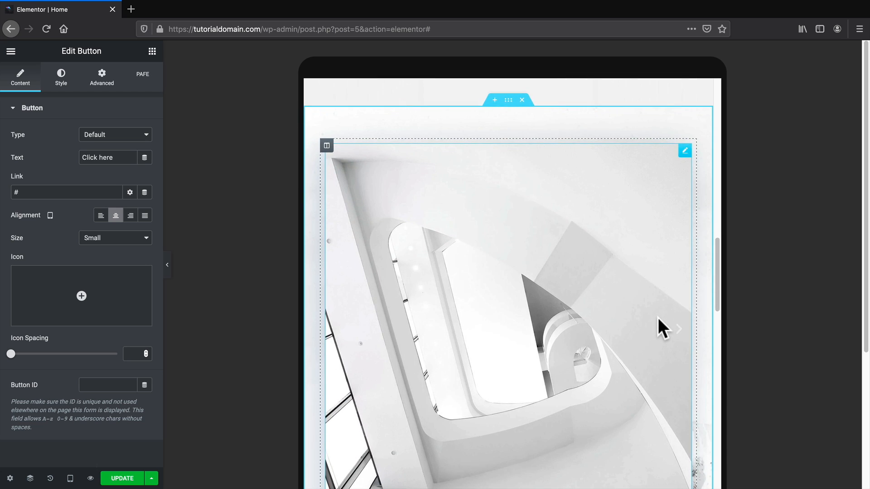
scroll(658, 317, down, 1)
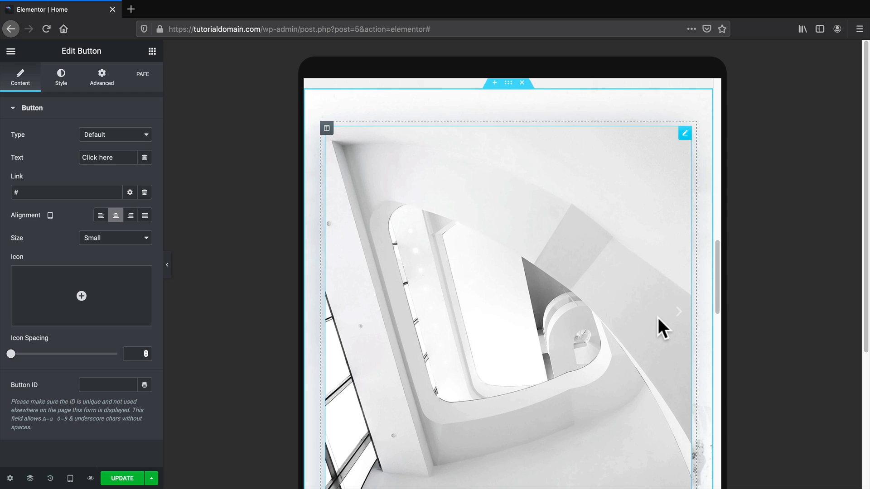
scroll(658, 317, down, 4)
scroll(657, 317, down, 3)
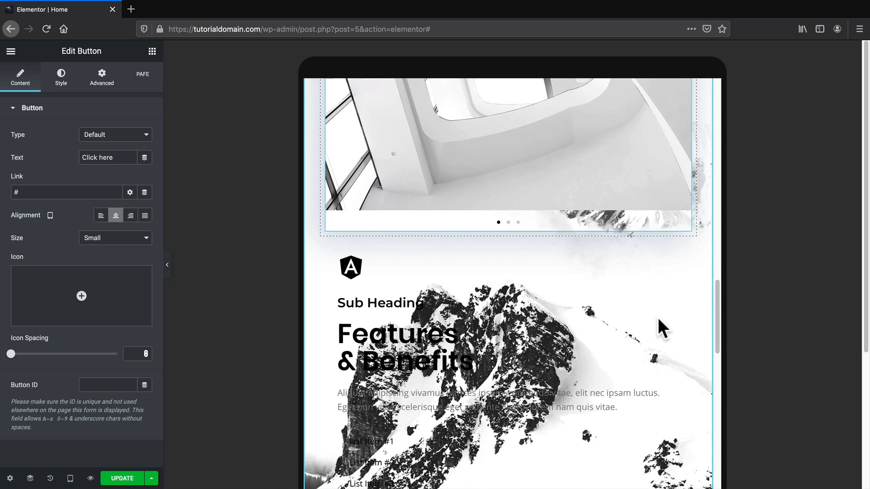
scroll(657, 317, up, 7)
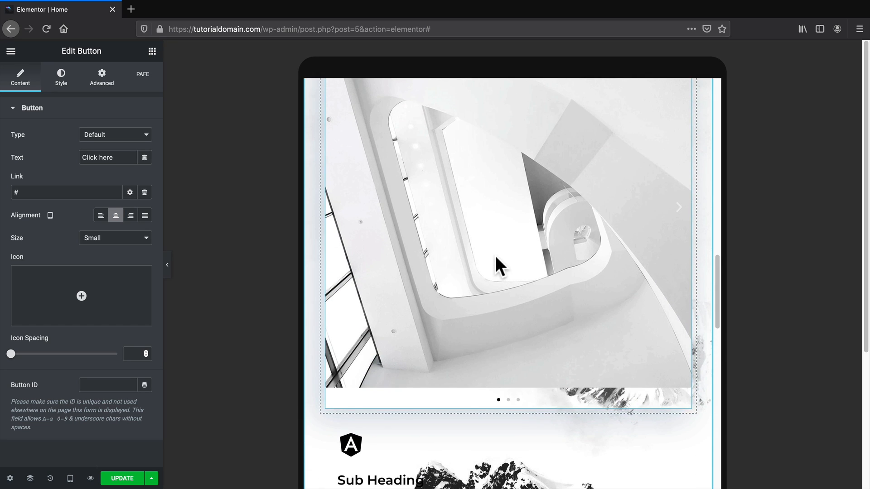
scroll(494, 256, up, 1)
scroll(493, 294, down, 1)
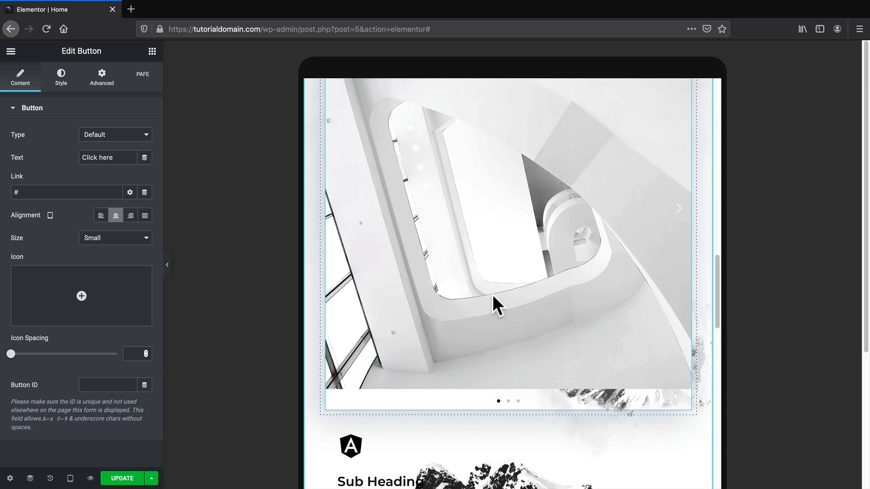
scroll(493, 294, down, 8)
scroll(493, 299, up, 9)
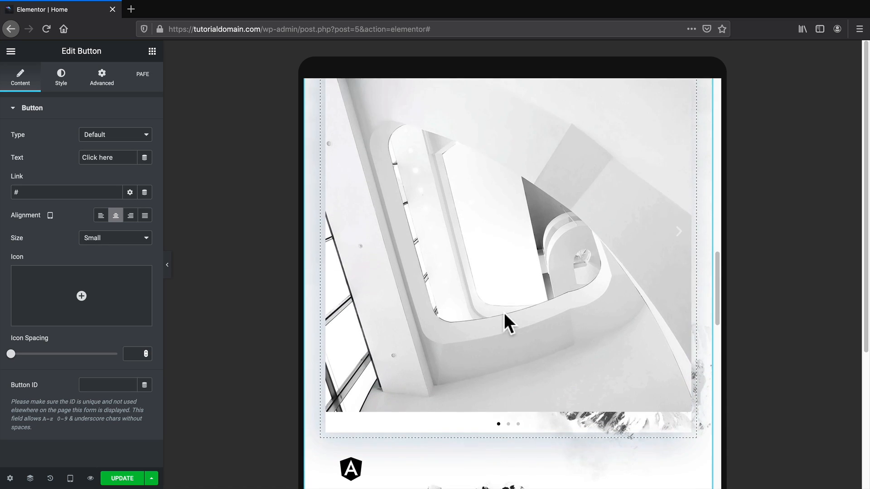
scroll(507, 313, up, 4)
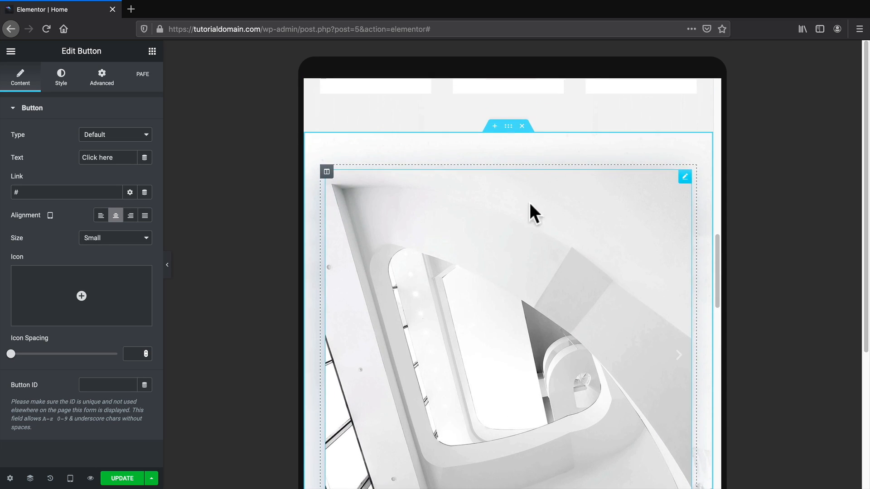
Turn on Reverse Columns (Tablet) for the image slider section and check the tablet preview.
click(509, 126)
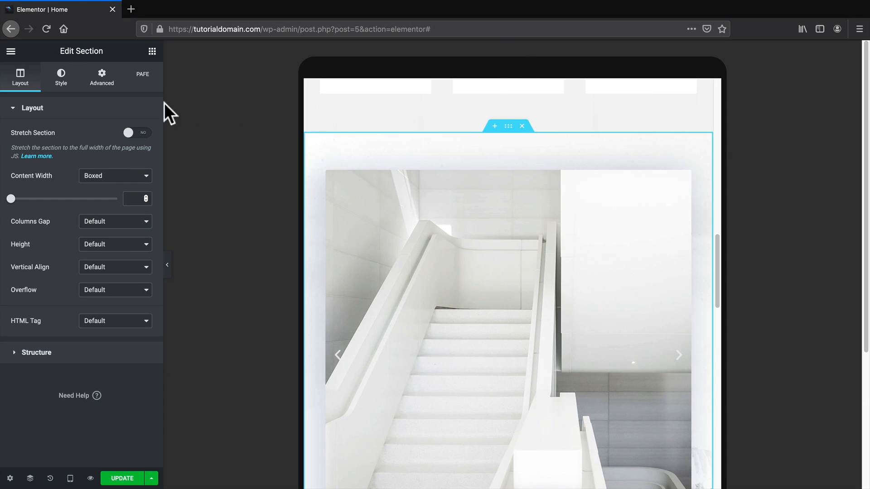
click(102, 78)
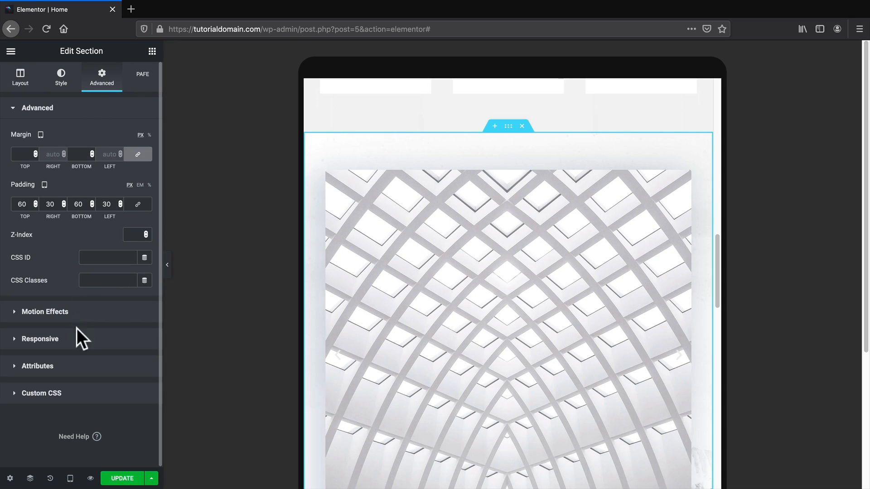
click(75, 336)
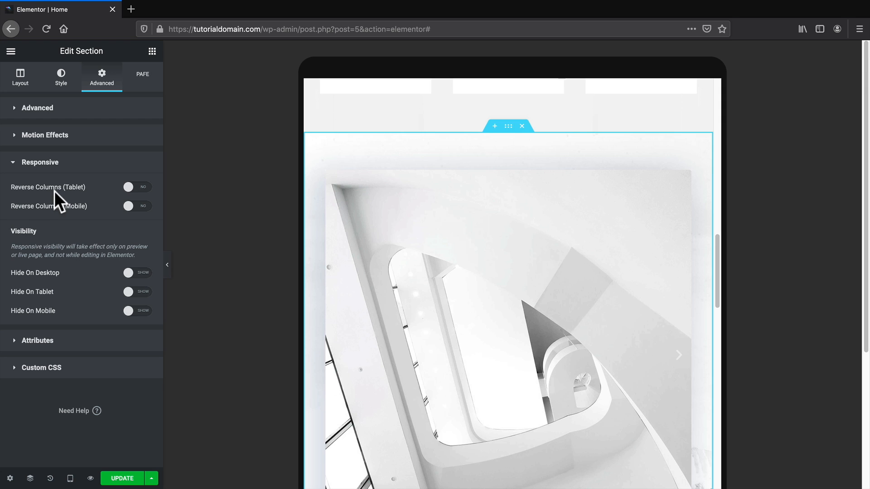
click(134, 189)
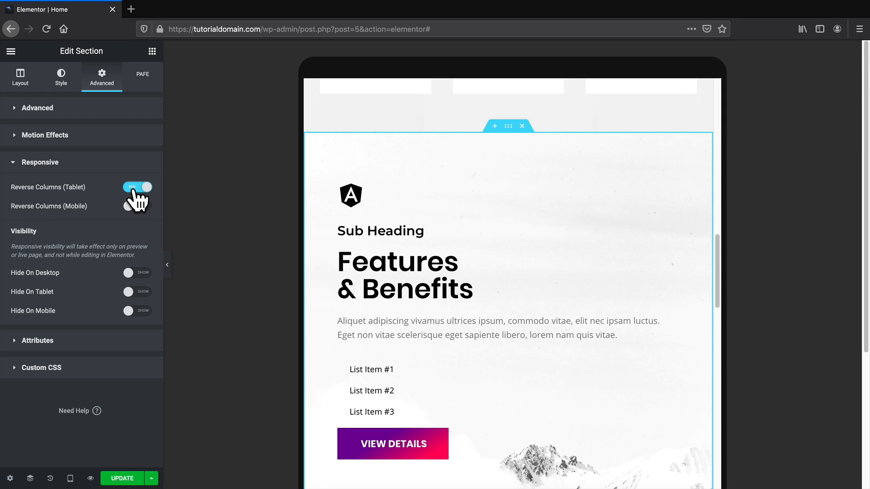
scroll(426, 271, down, 5)
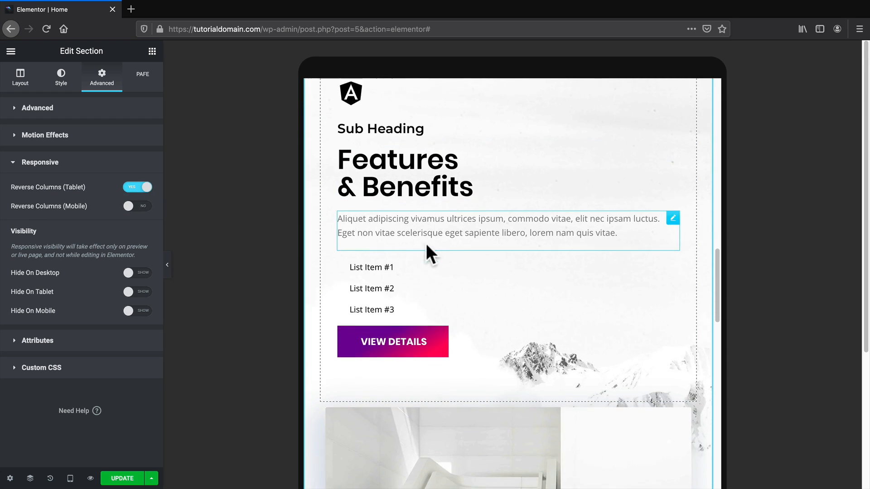
scroll(420, 258, up, 1)
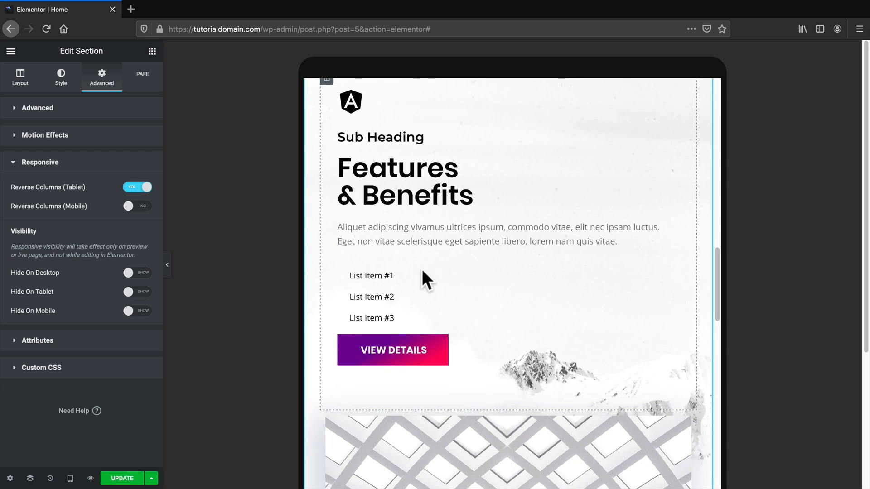
scroll(422, 271, down, 5)
scroll(422, 271, down, 8)
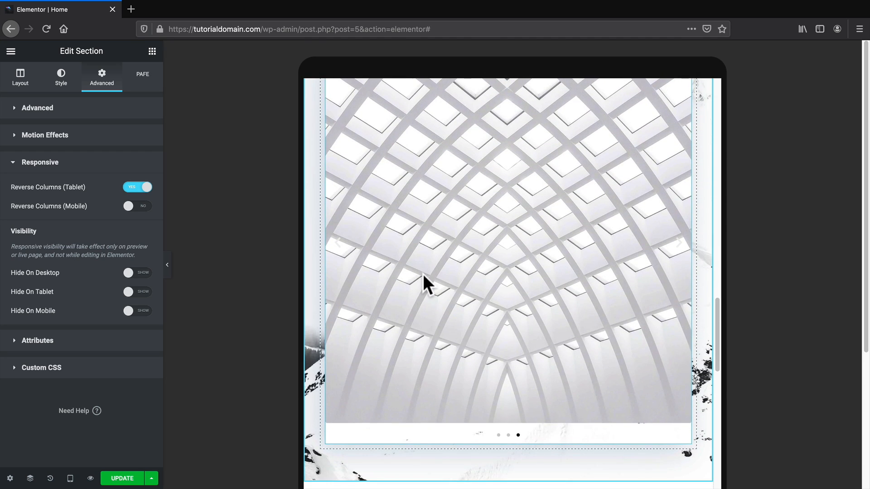
scroll(411, 327, up, 3)
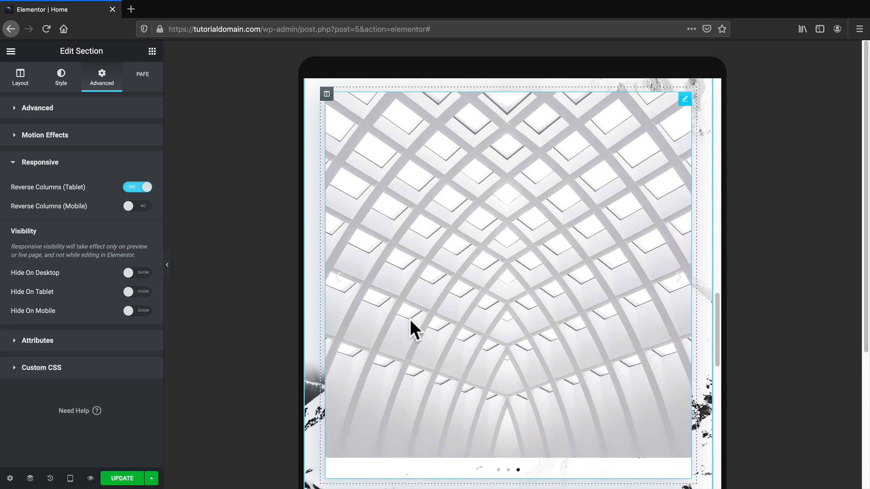
scroll(412, 327, up, 10)
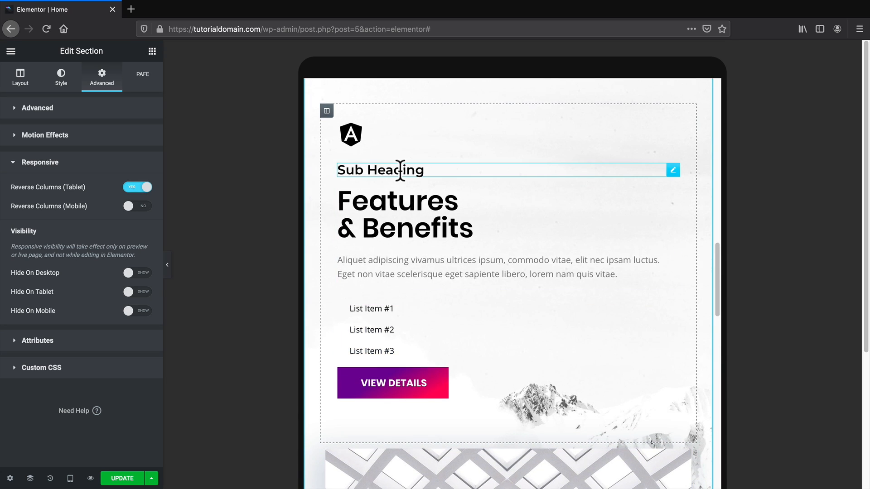
Centre the Sub Heading and the Features & Benefits heading on tablet.
click(352, 138)
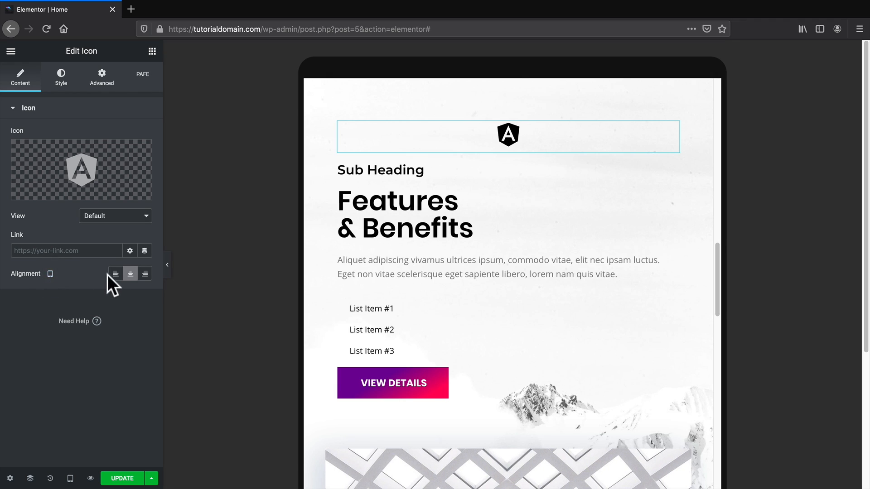
click(406, 169)
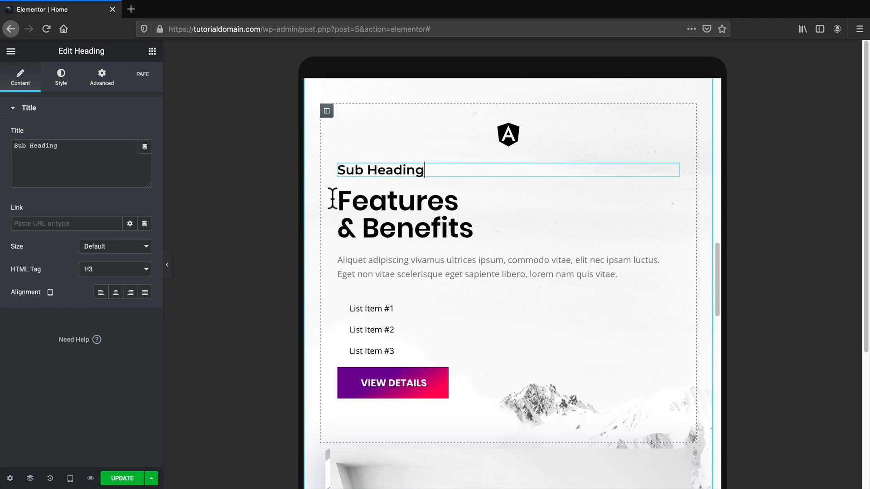
click(116, 292)
click(357, 198)
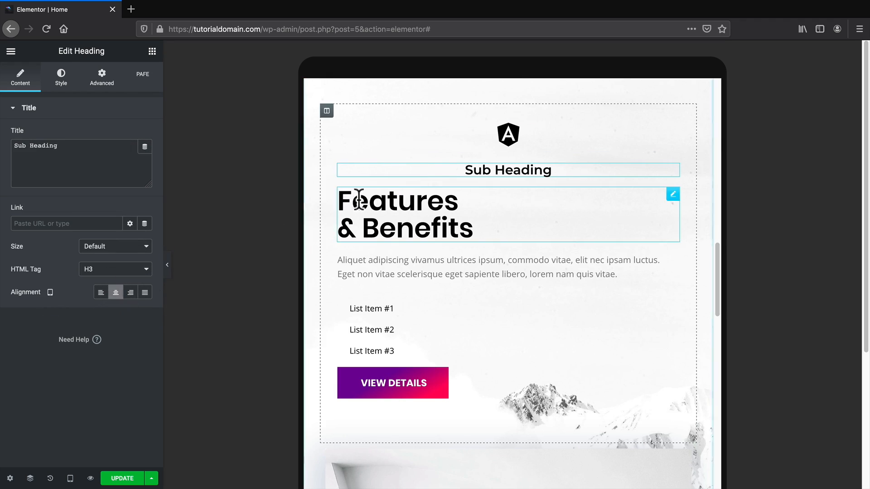
click(121, 292)
Centre the paragraph, the three list items and the View Details button on tablet.
click(339, 261)
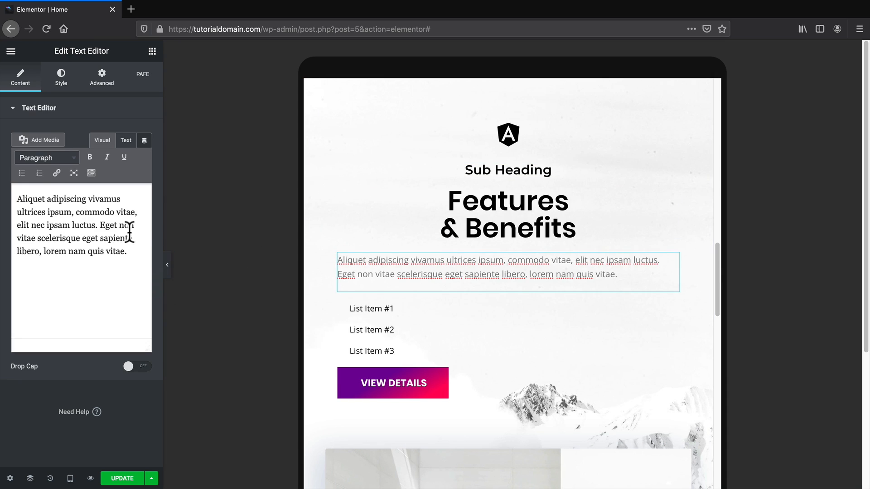
click(63, 81)
click(115, 135)
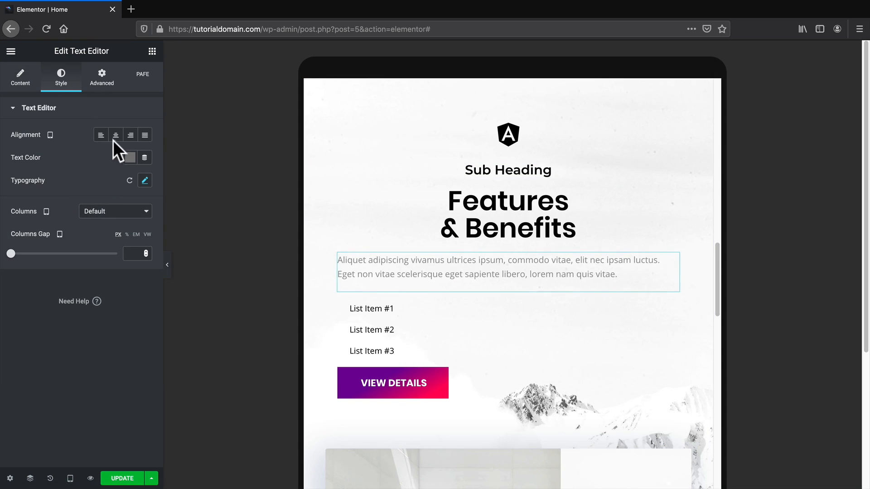
click(365, 307)
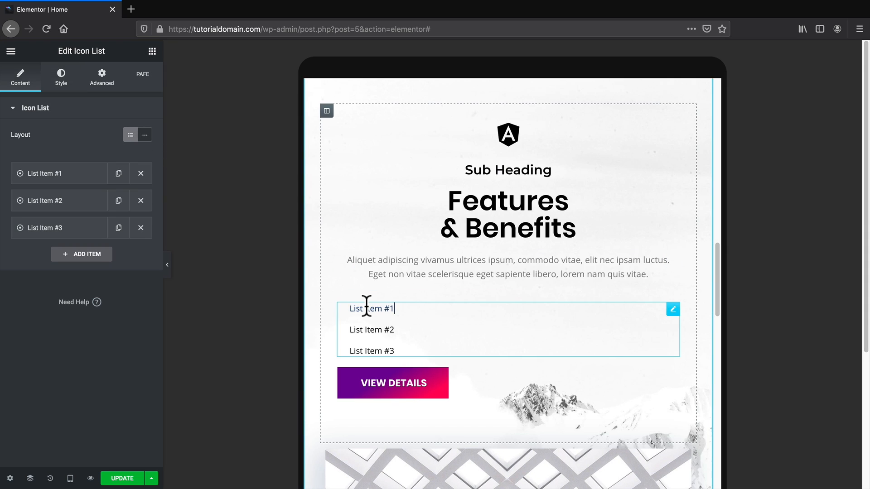
click(63, 80)
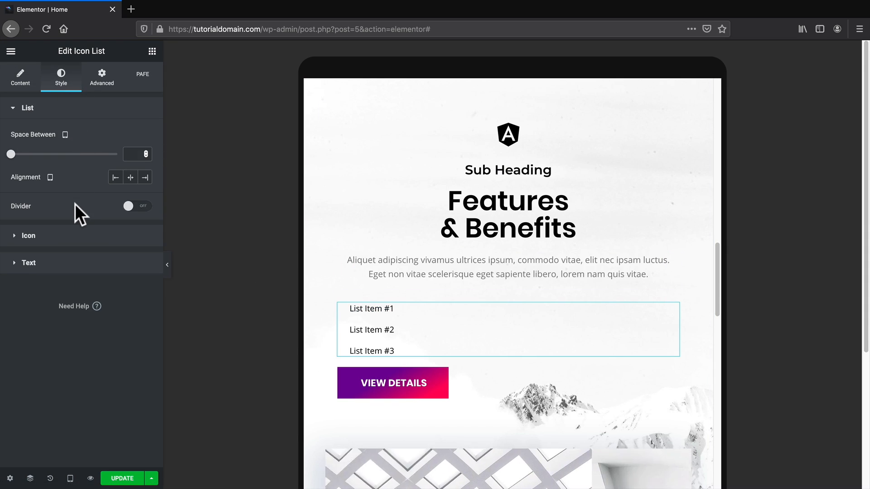
click(131, 177)
click(393, 385)
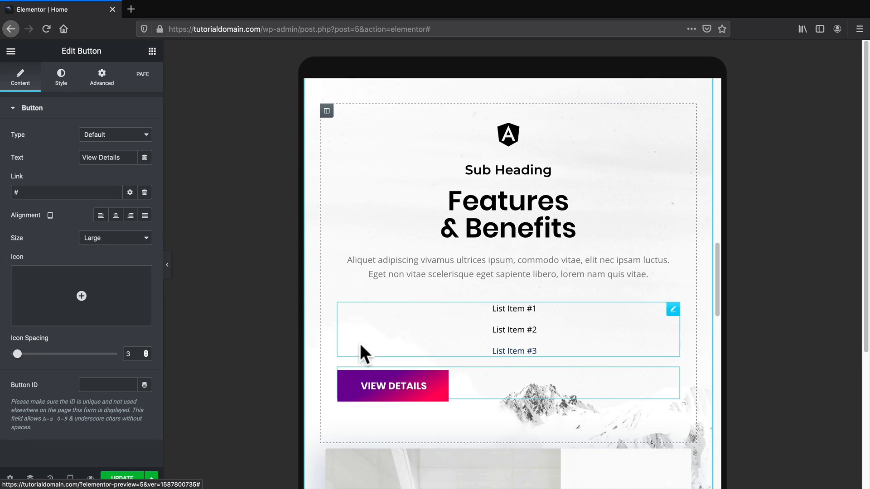
click(116, 215)
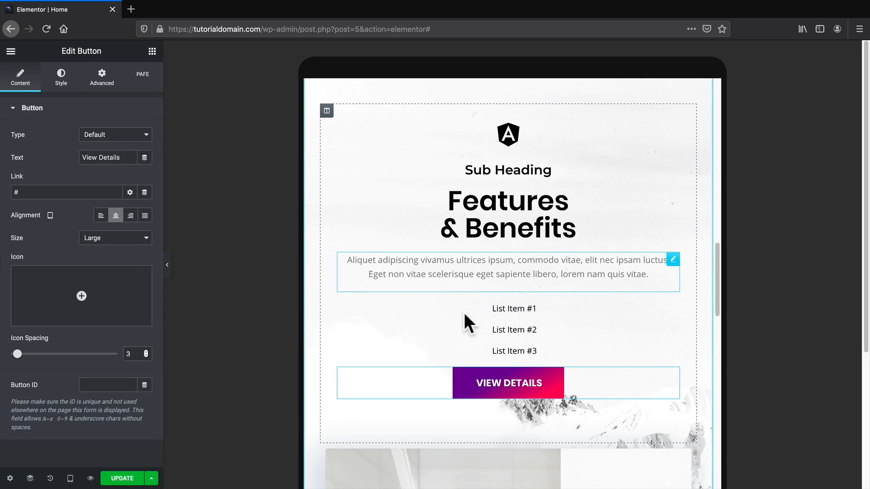
Set the Image Carousel to Hide On Tablet and Mobile, then review the tablet preview.
scroll(539, 358, down, 3)
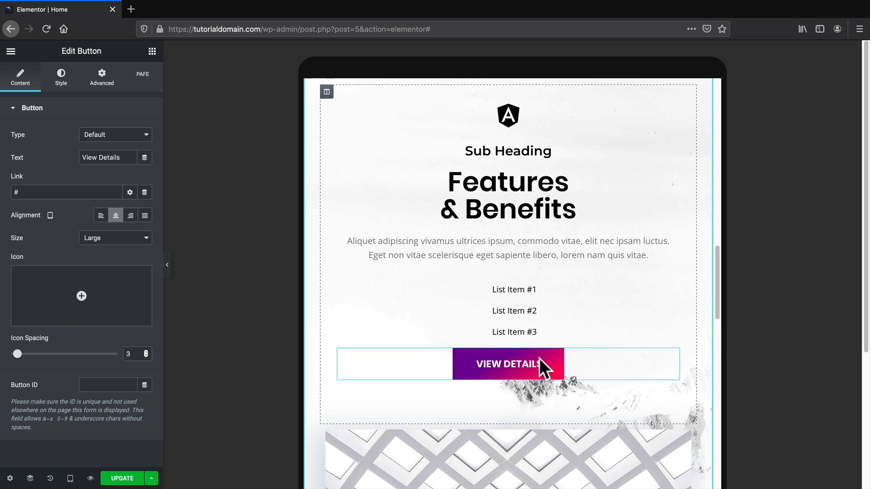
scroll(540, 358, down, 5)
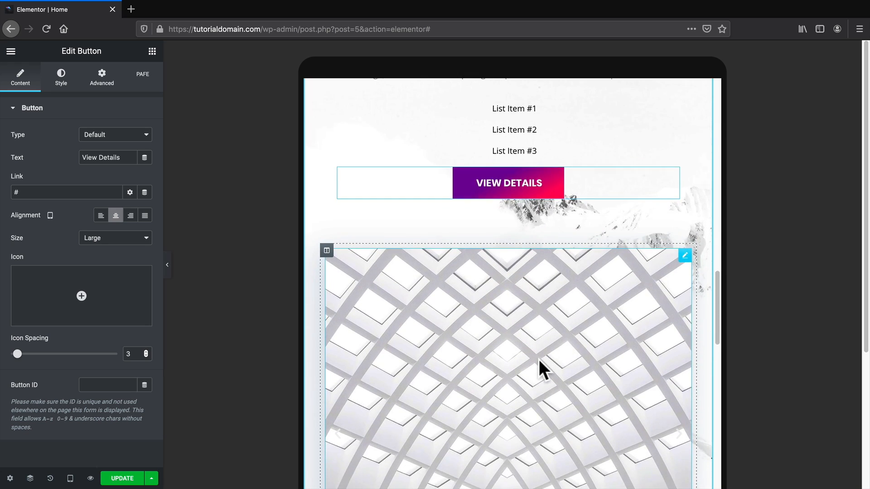
scroll(539, 360, down, 1)
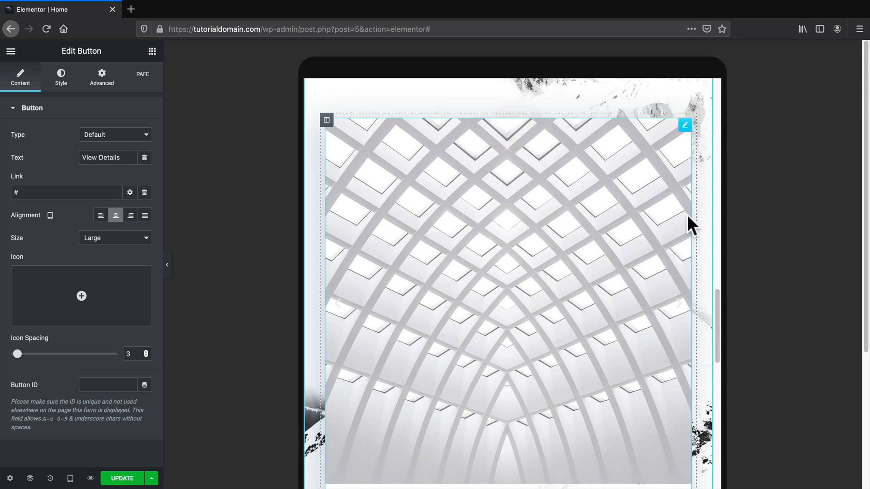
click(685, 125)
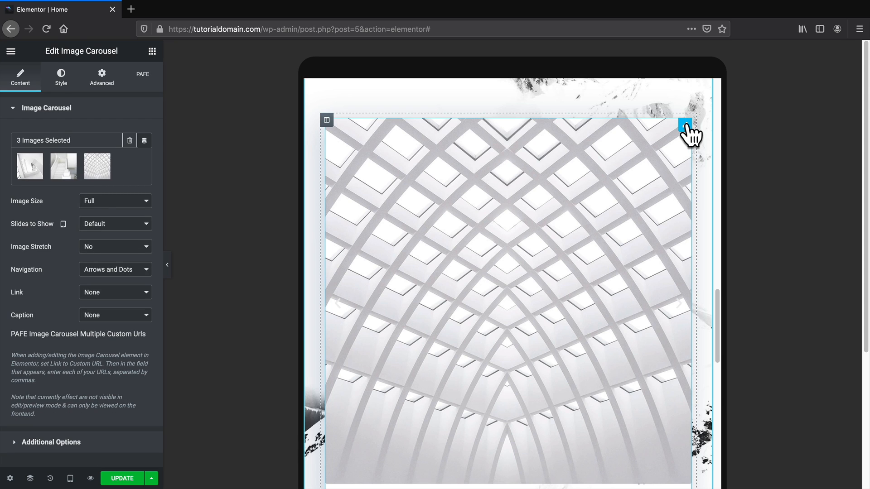
click(108, 86)
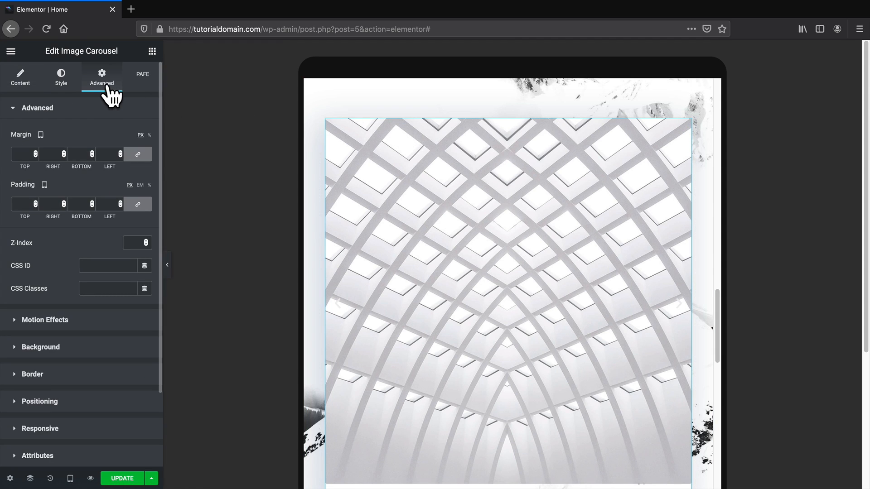
click(62, 428)
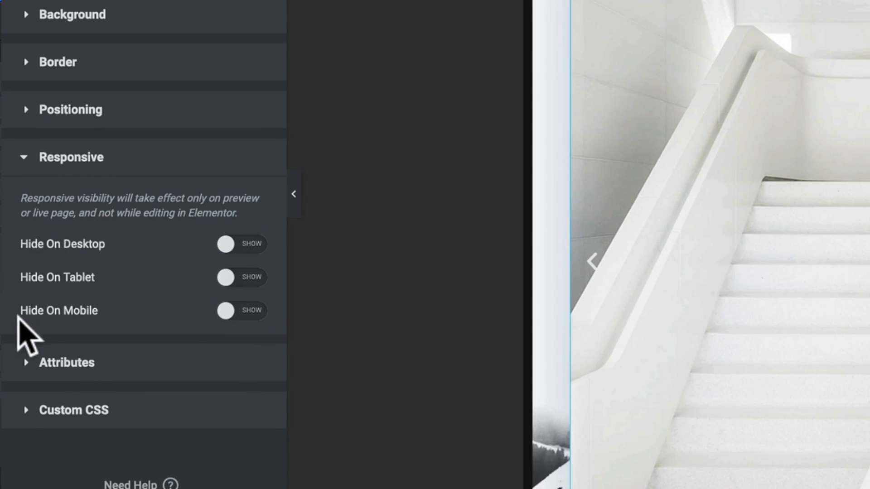
click(240, 278)
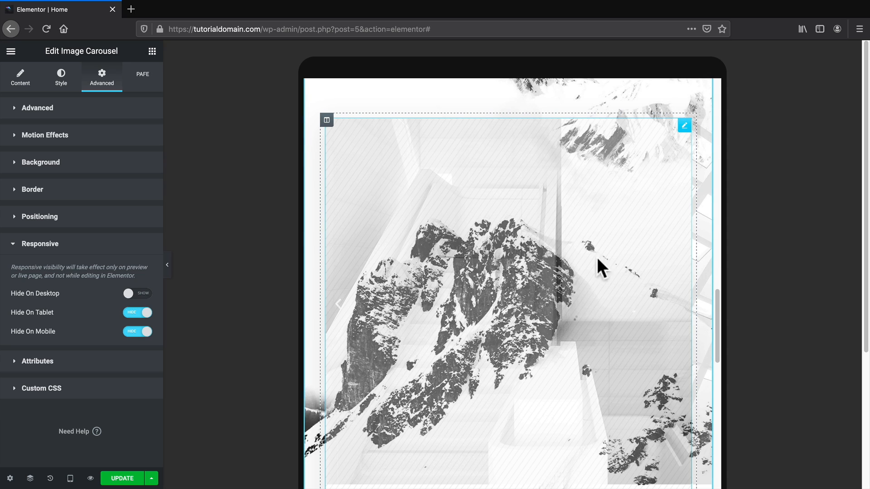
scroll(608, 371, up, 3)
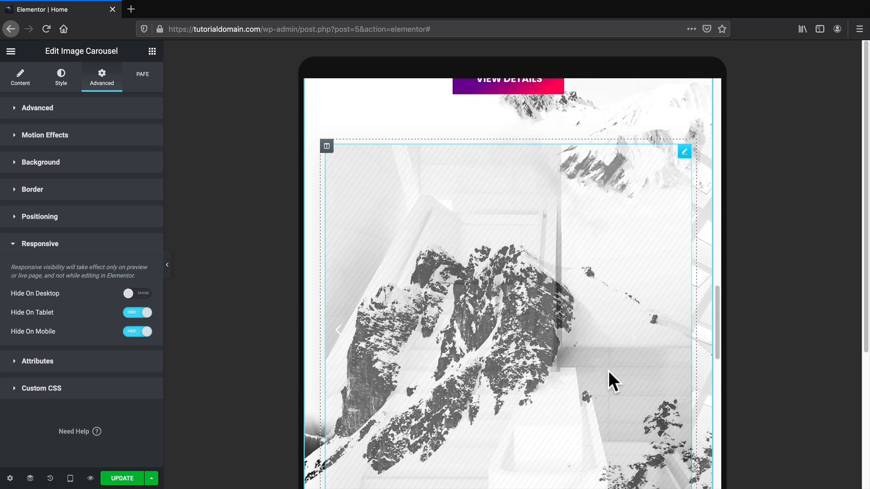
scroll(612, 362, up, 2)
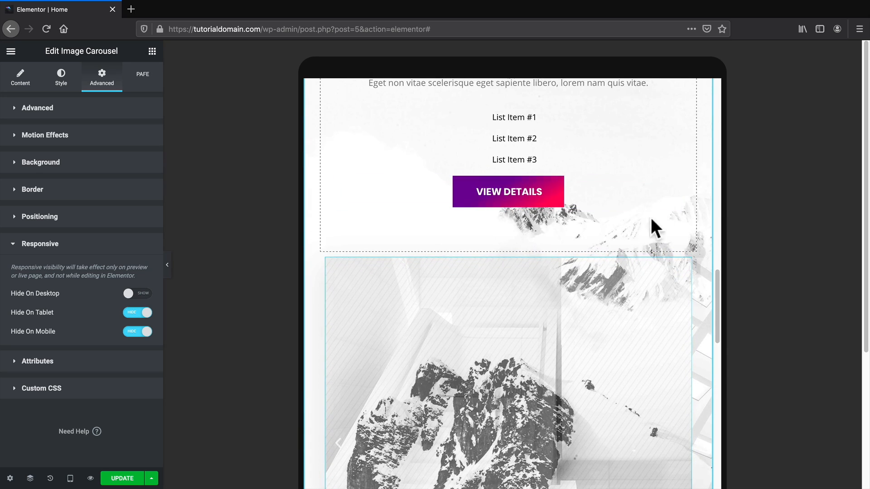
scroll(653, 245, up, 3)
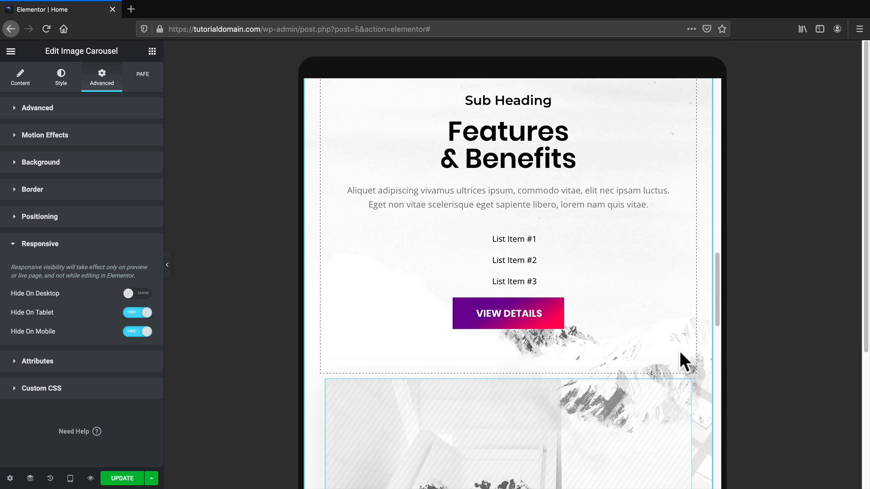
scroll(682, 374, down, 5)
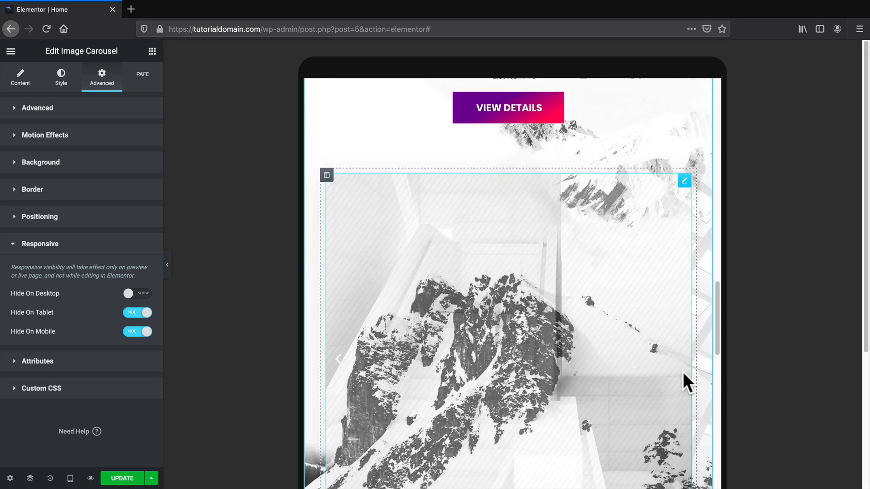
scroll(683, 369, down, 3)
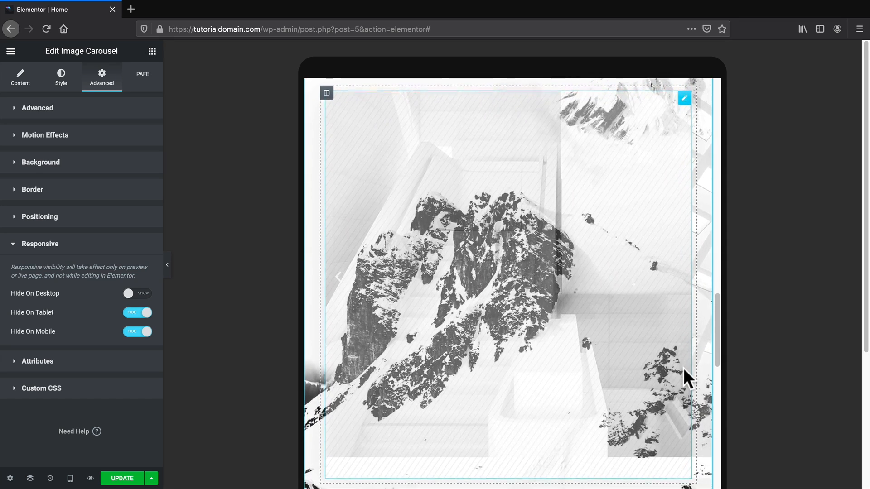
scroll(696, 371, down, 2)
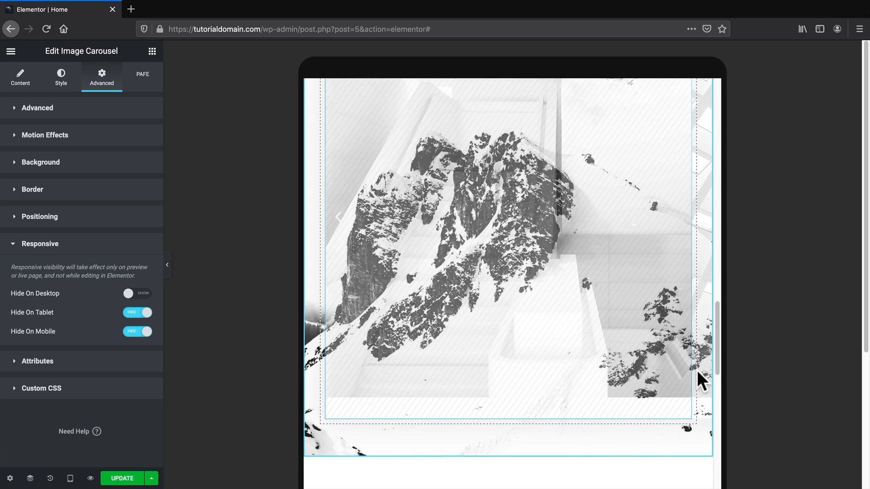
scroll(689, 401, down, 1)
scroll(689, 398, up, 5)
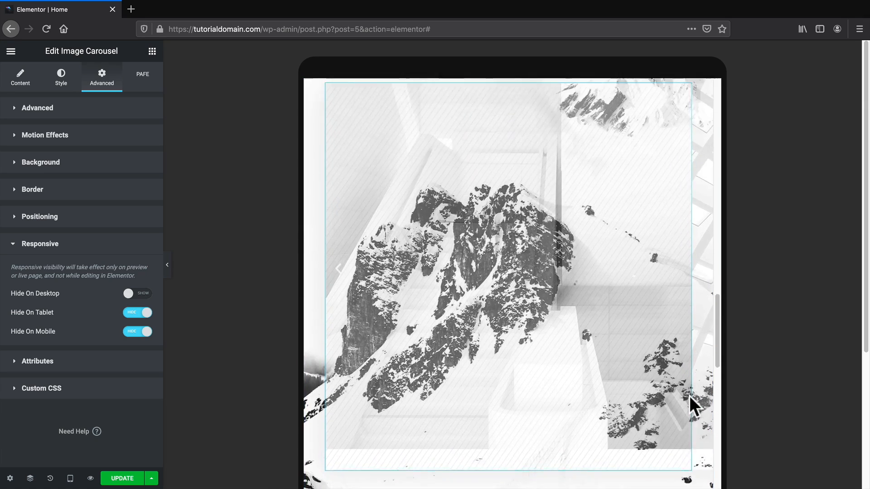
scroll(691, 390, up, 6)
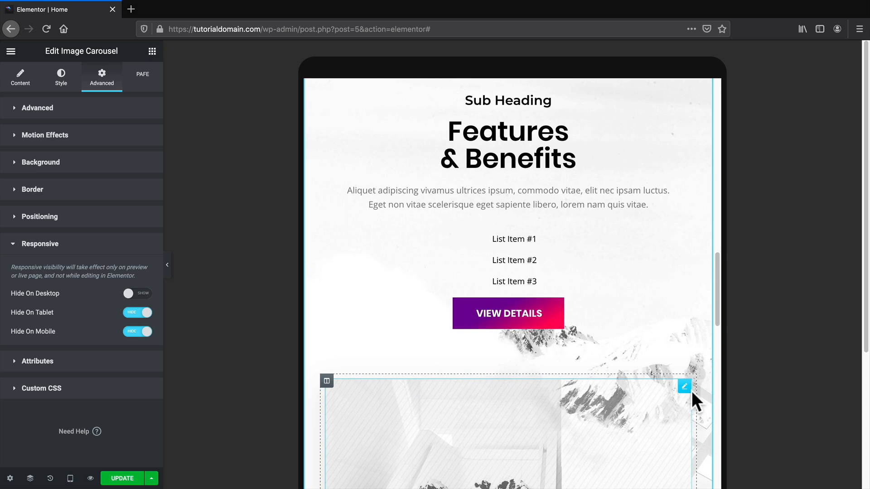
scroll(666, 383, up, 5)
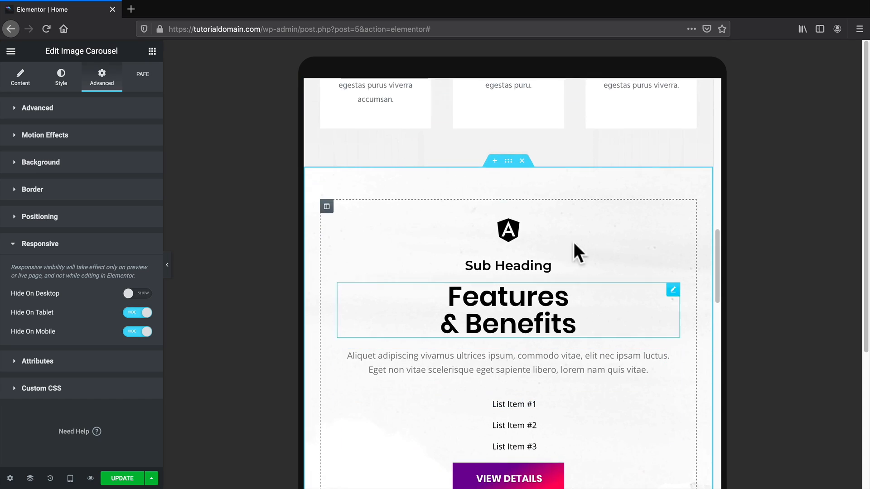
Give the Features & Benefits section a classic white #FFFFFF background overlay with raised opacity.
click(508, 162)
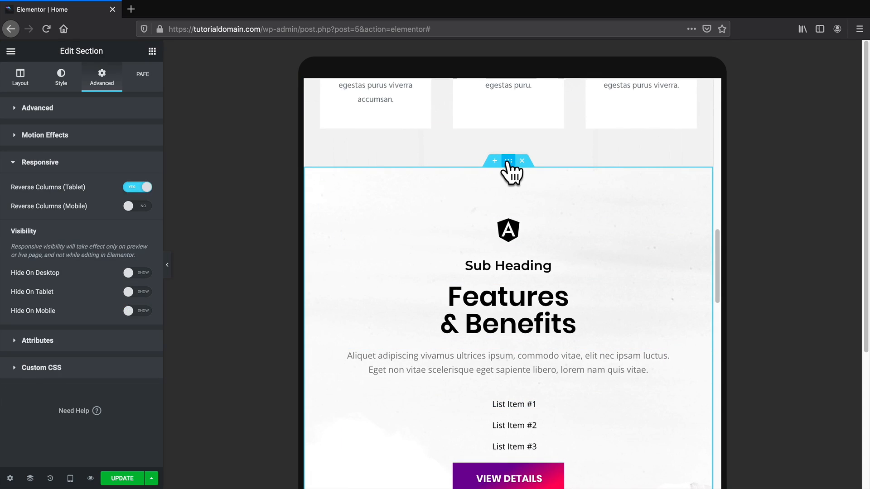
click(64, 78)
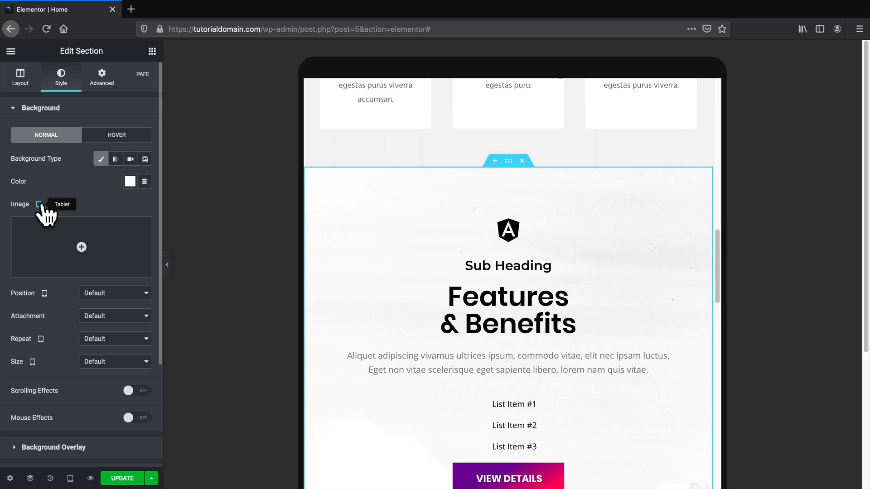
scroll(74, 191, down, 2)
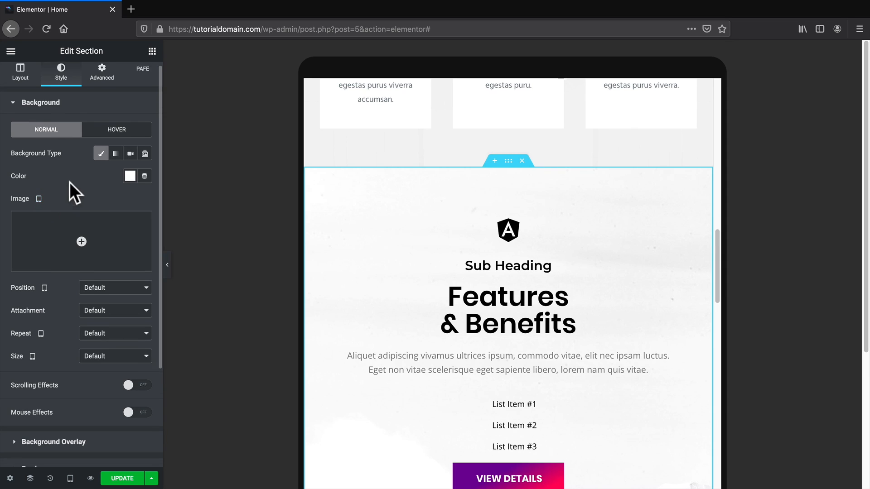
scroll(598, 369, down, 1)
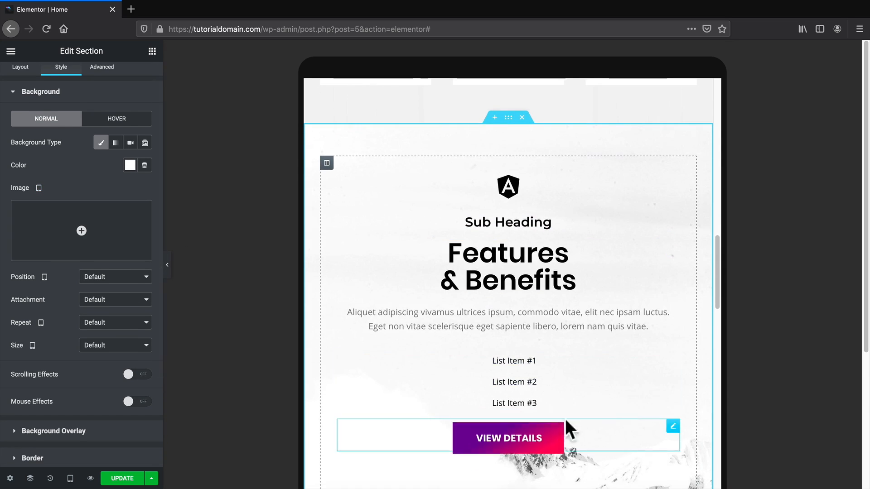
scroll(576, 437, down, 1)
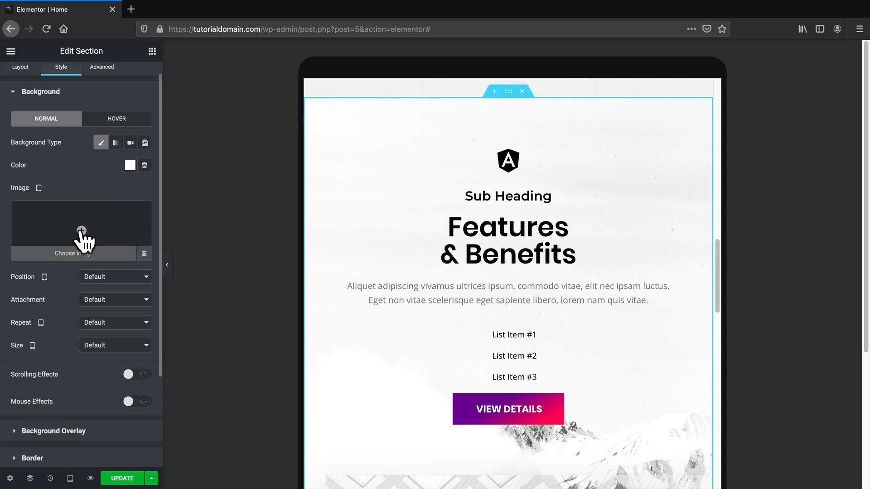
scroll(97, 334, down, 3)
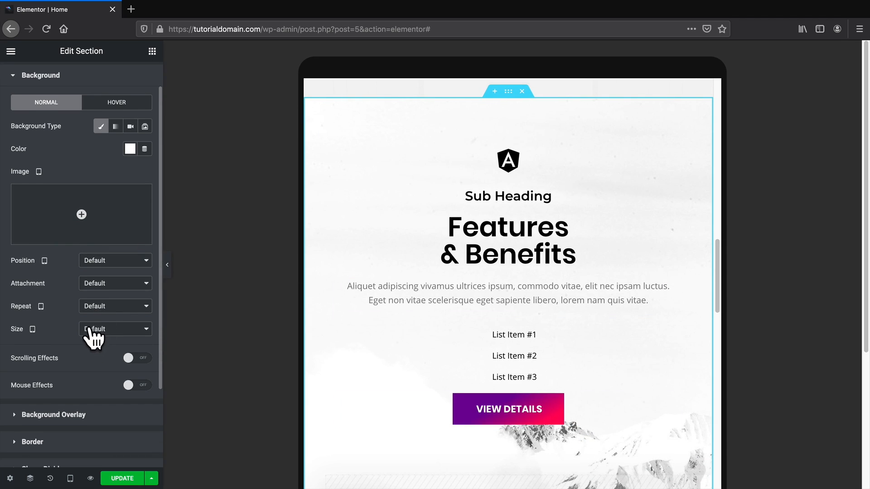
click(68, 355)
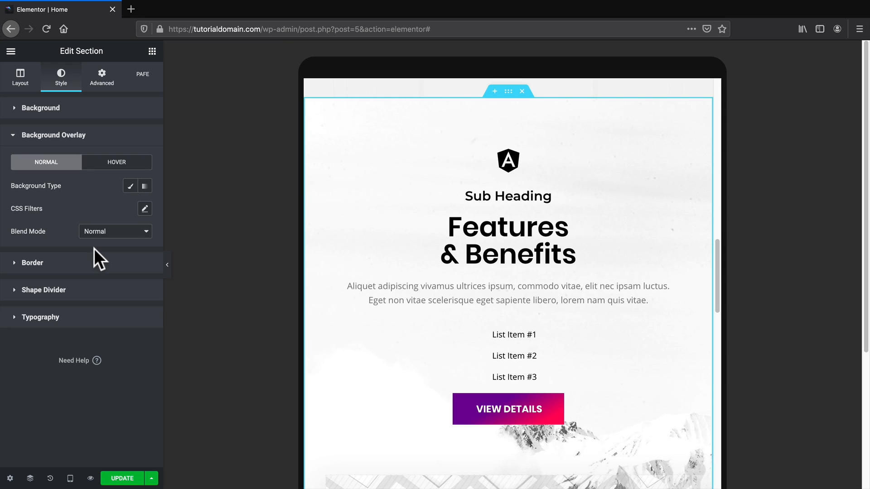
click(130, 187)
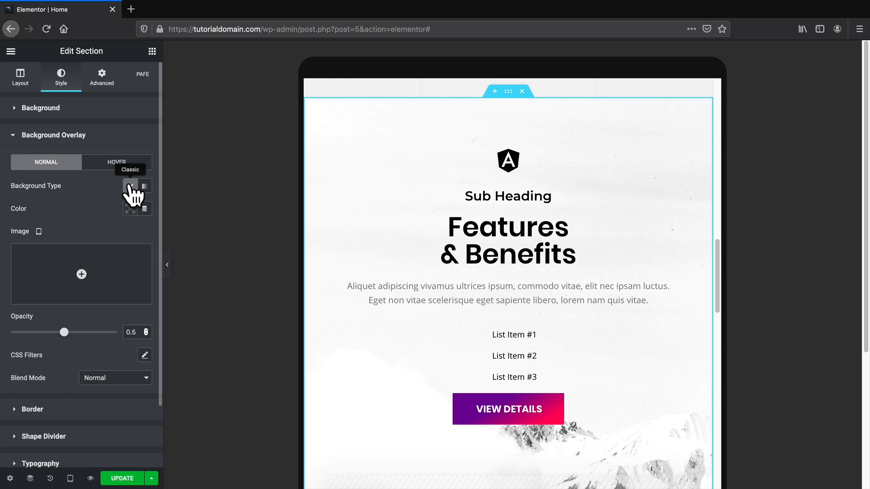
click(130, 209)
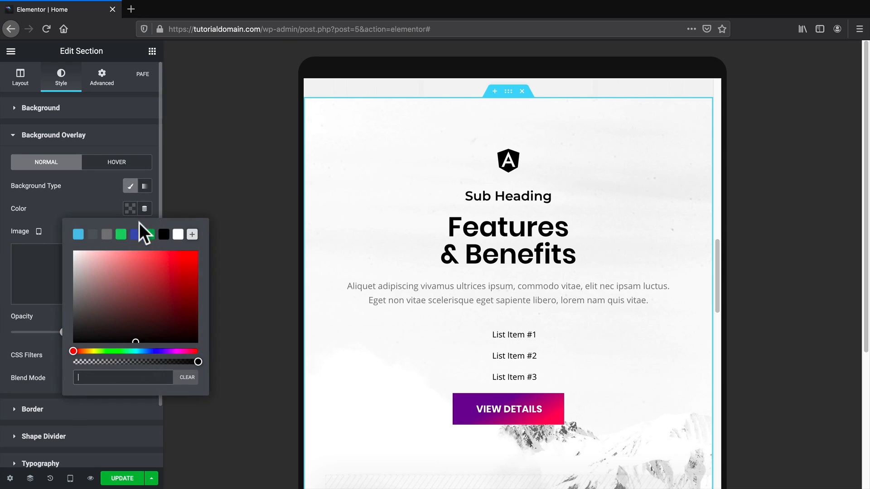
click(178, 234)
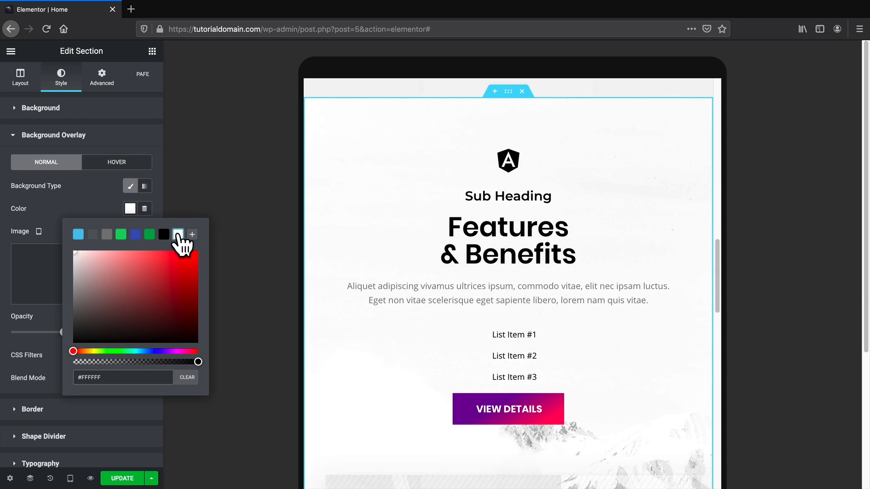
scroll(447, 364, down, 2)
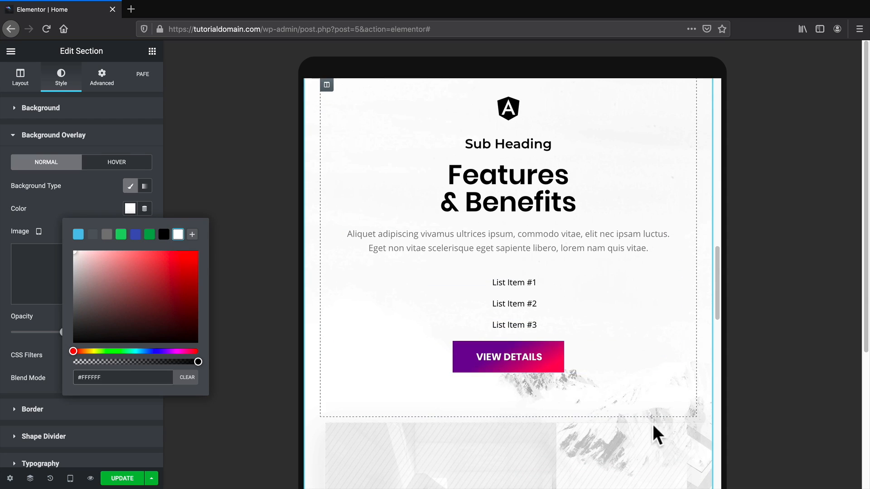
click(3, 339)
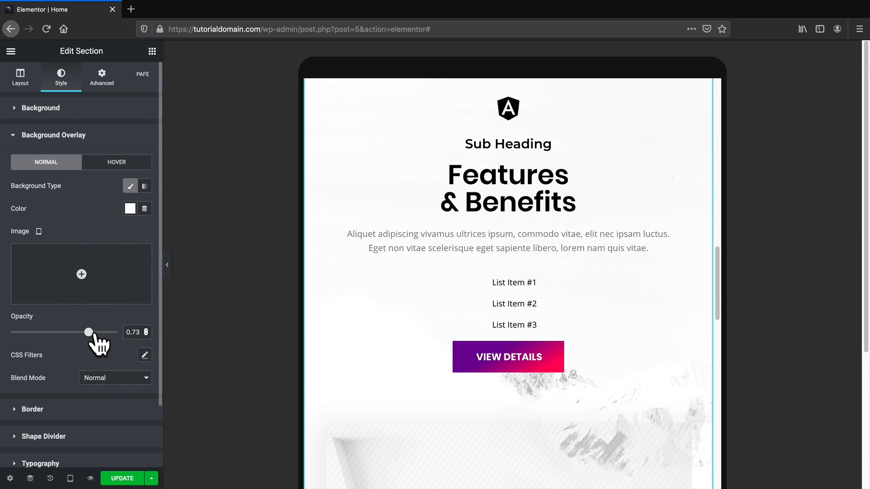
drag(93, 335, 122, 336)
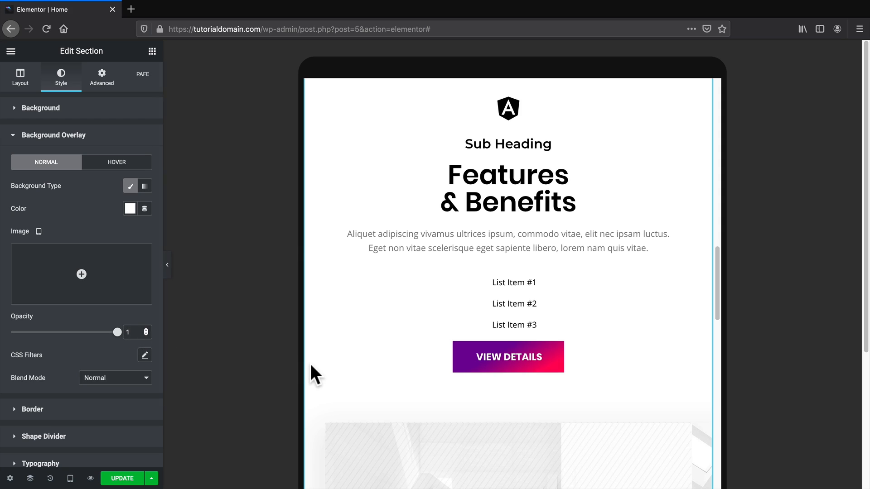
Scroll the tablet preview past the Gallery carousel to the GET 60% OFF section.
scroll(316, 375, up, 1)
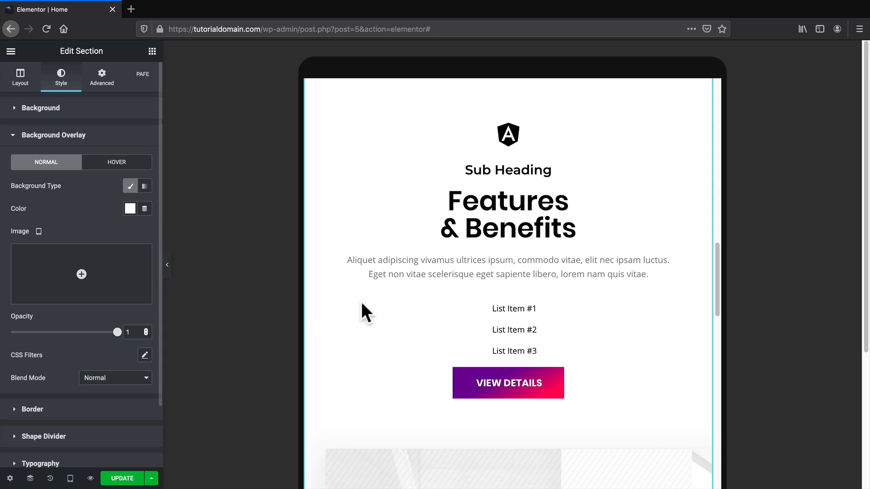
scroll(453, 276, up, 1)
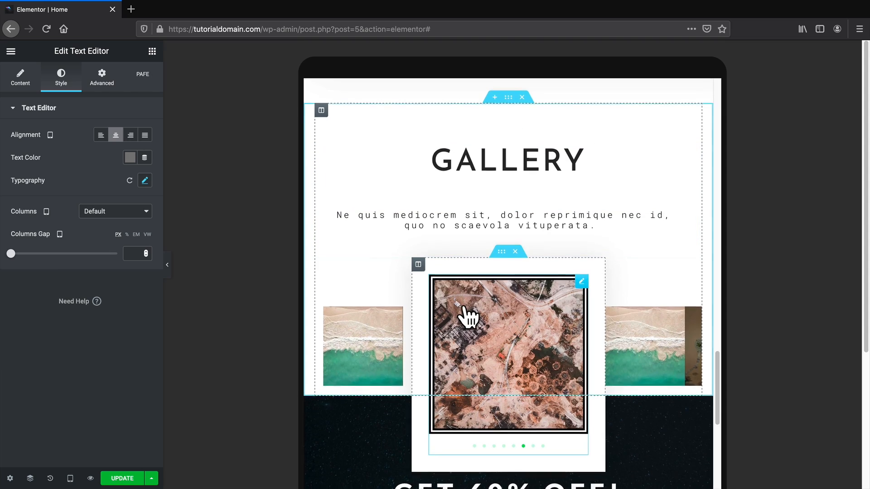
scroll(668, 319, down, 5)
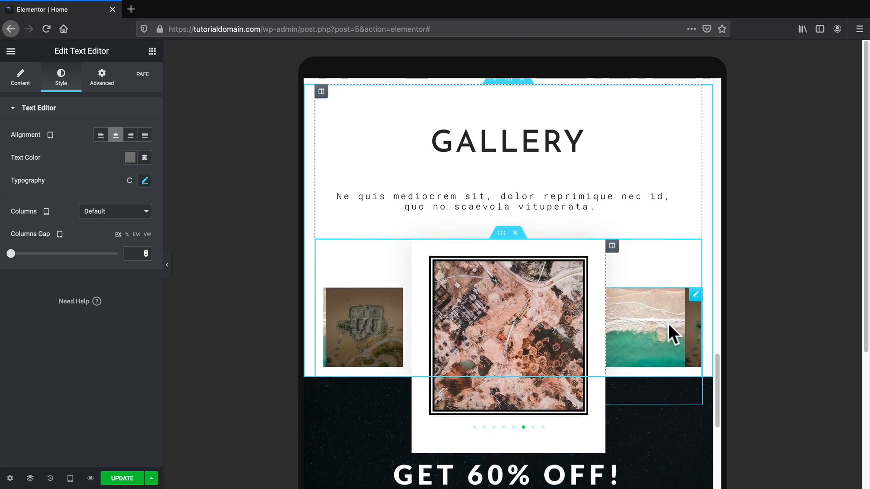
scroll(670, 330, down, 1)
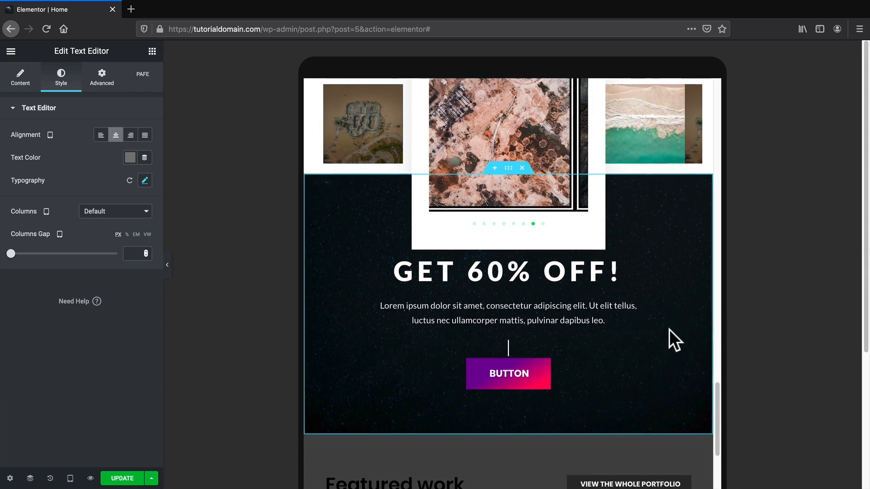
scroll(673, 336, up, 1)
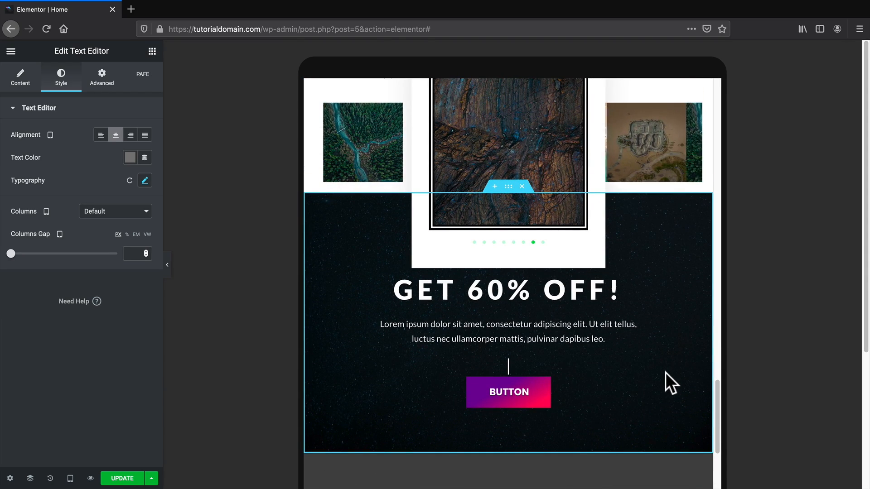
scroll(665, 373, up, 4)
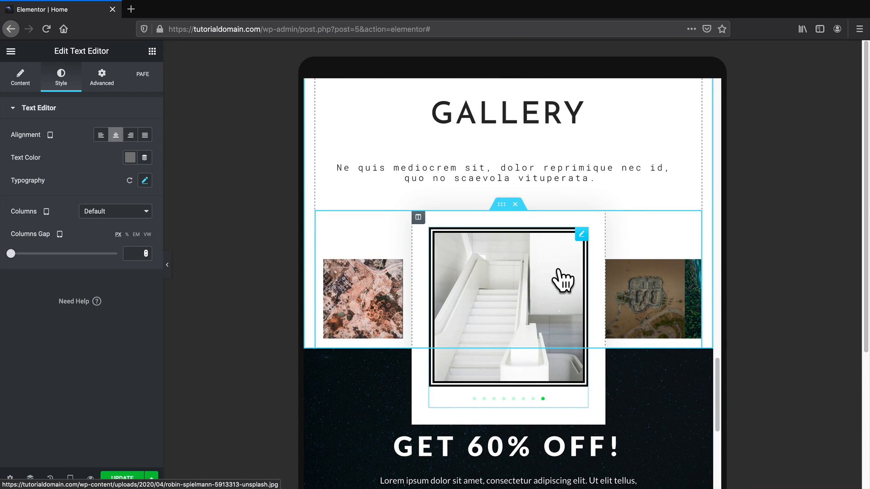
scroll(541, 330, down, 3)
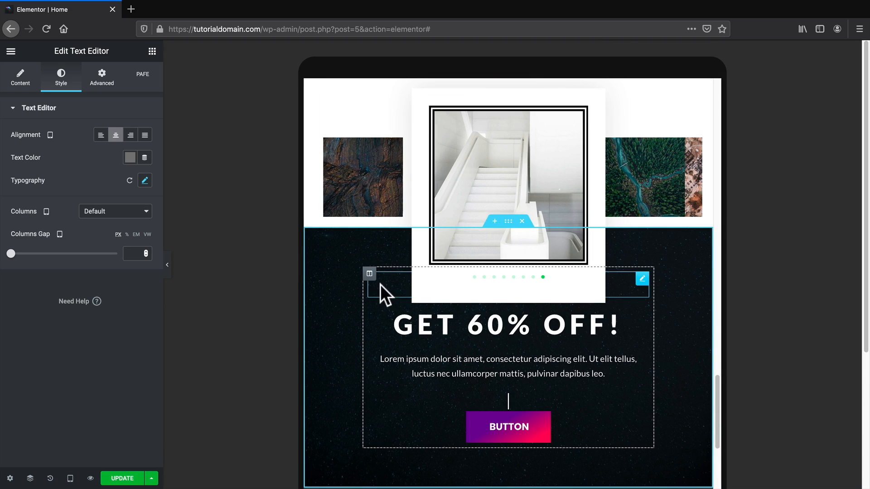
scroll(453, 317, down, 1)
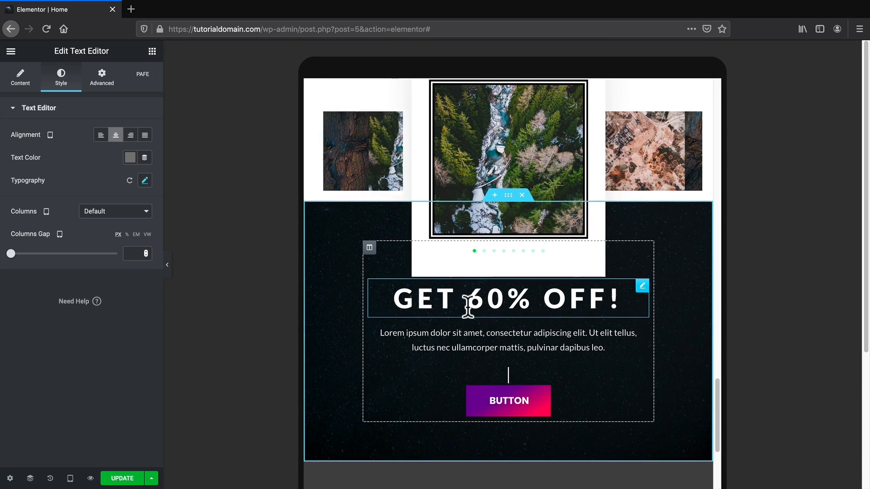
scroll(480, 297, down, 3)
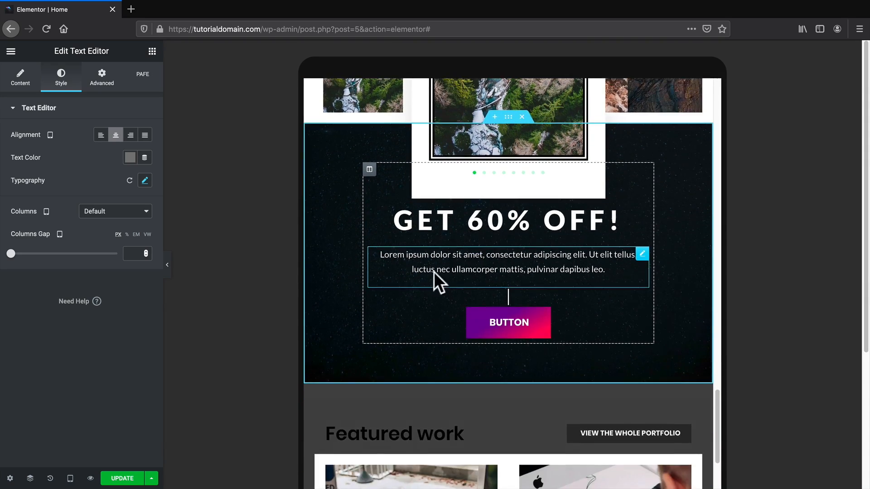
Set the GET 60% OFF column's tablet top margin to 50 px.
click(369, 169)
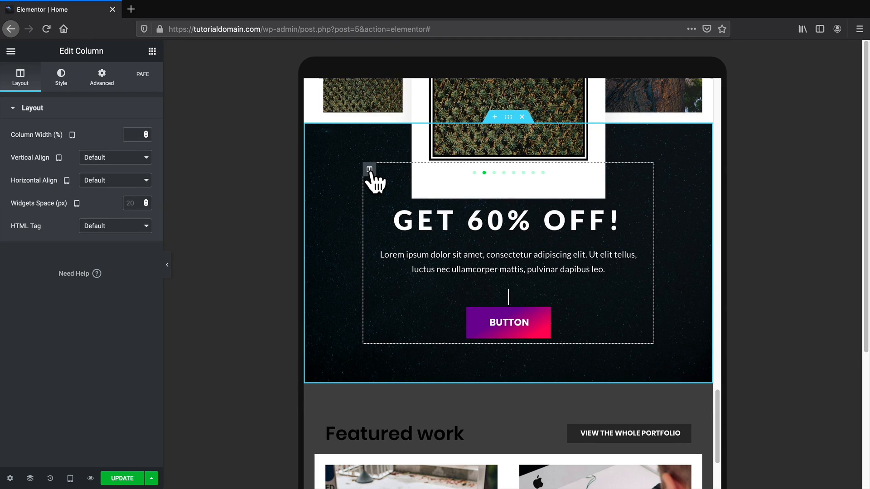
click(107, 86)
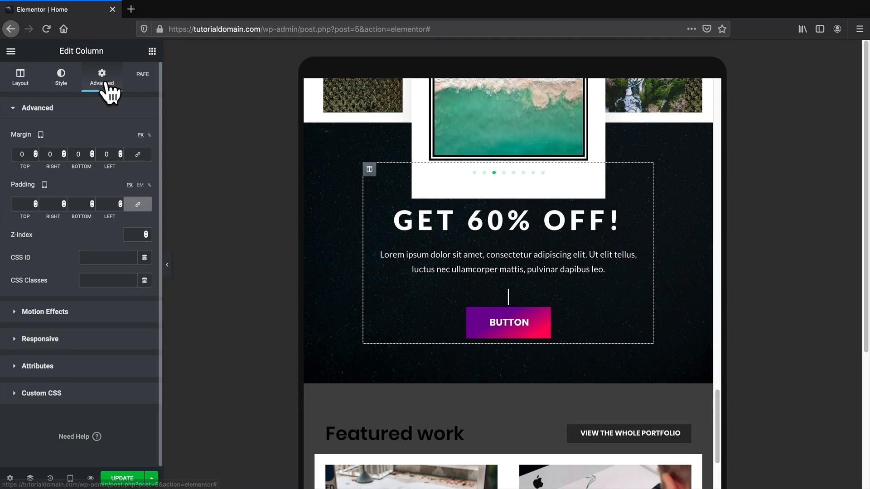
click(17, 153)
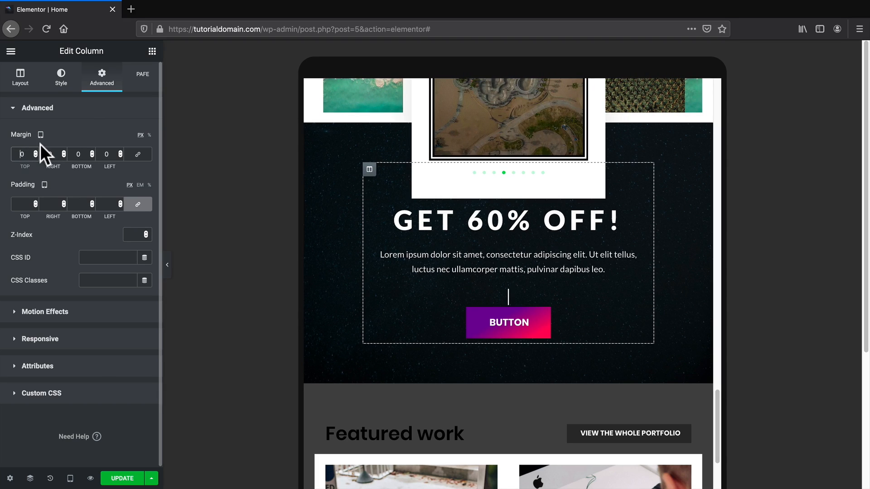
text(2)
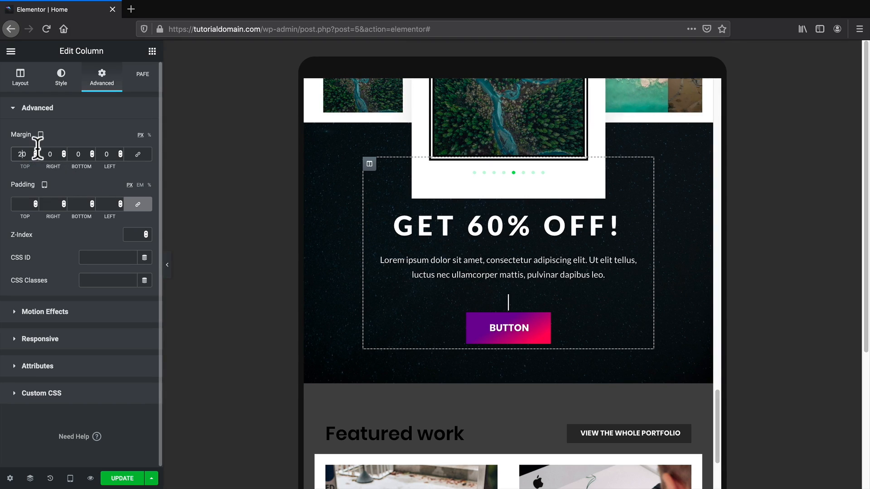
key(BackSpace)
text(5)
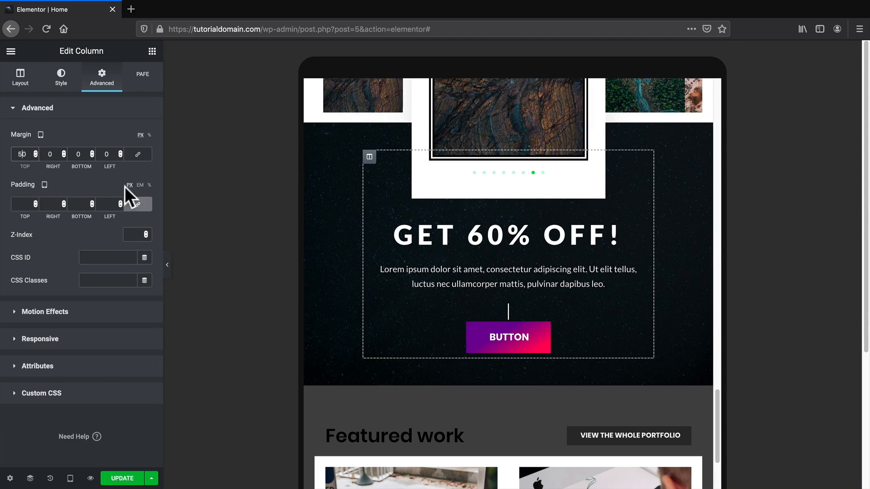
drag(22, 154, 30, 154)
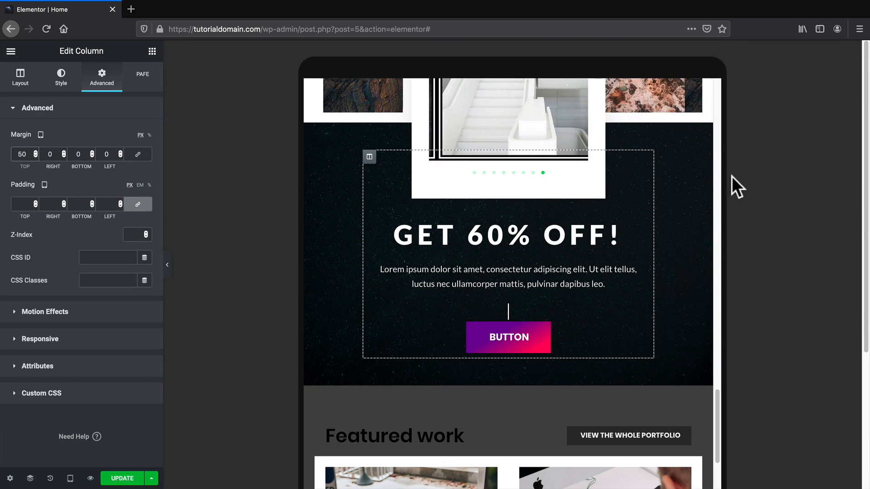
text(0)
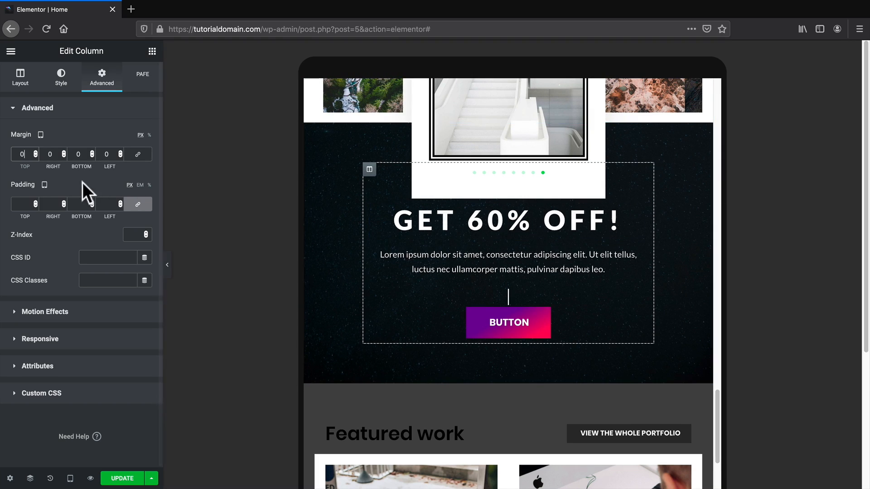
text(56)
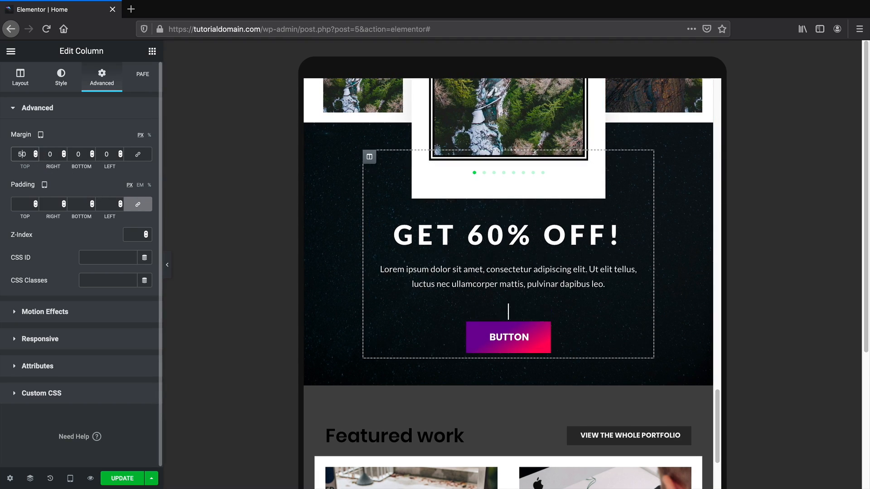
key(BackSpace)
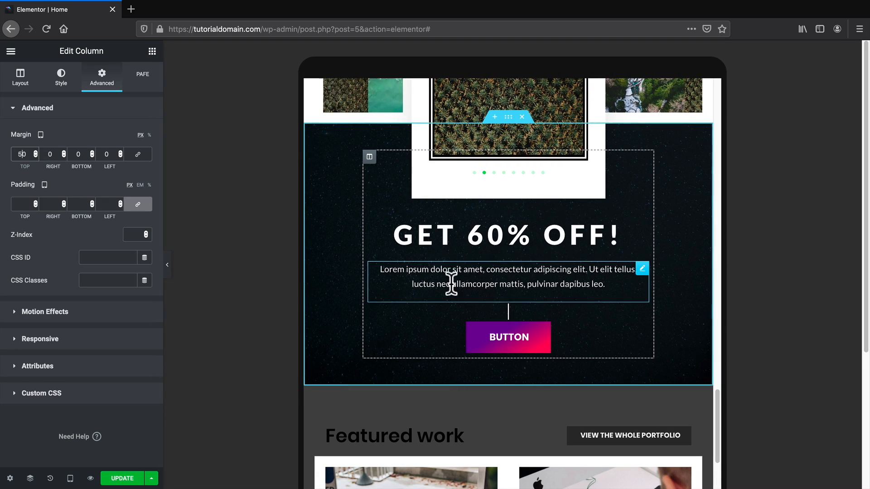
scroll(500, 228, up, 1)
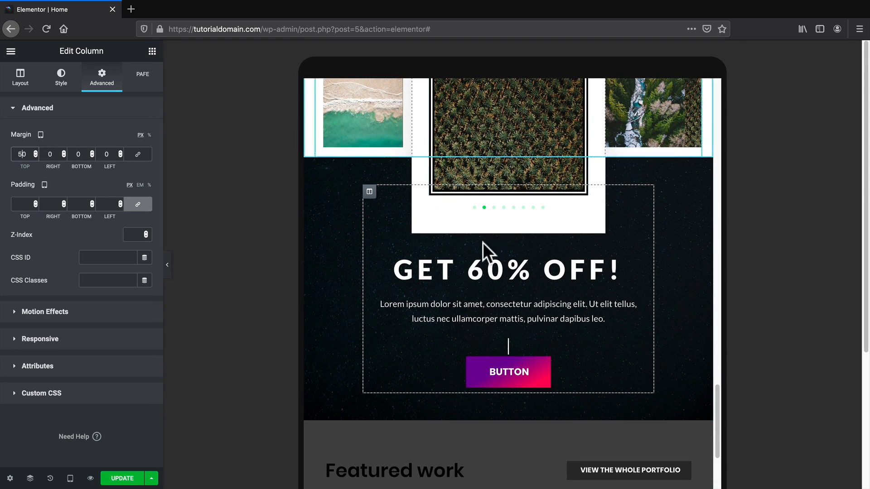
scroll(491, 241, up, 5)
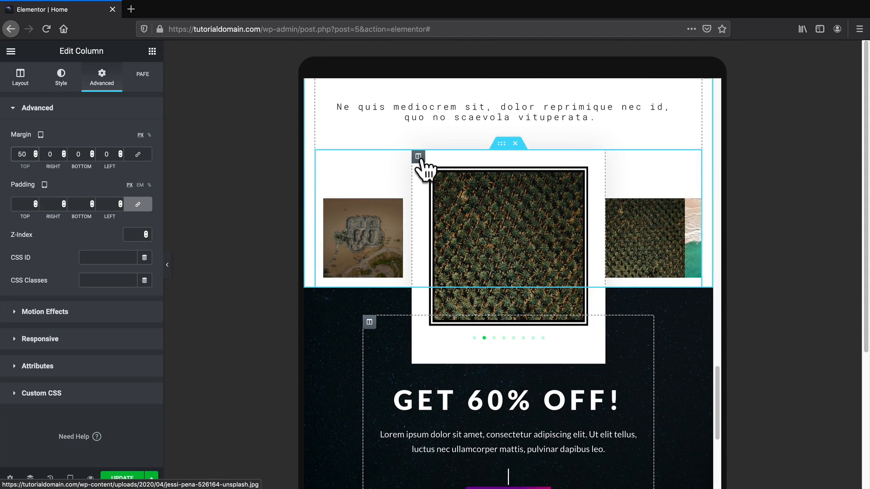
click(418, 157)
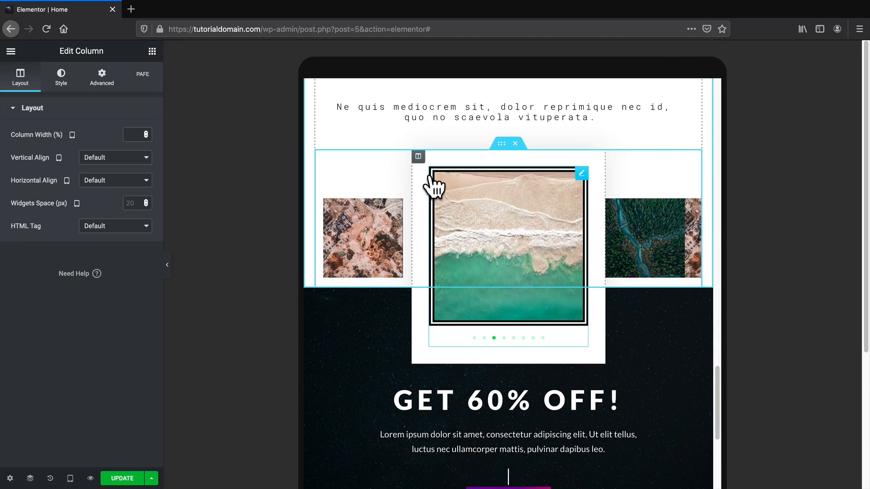
scroll(433, 186, down, 3)
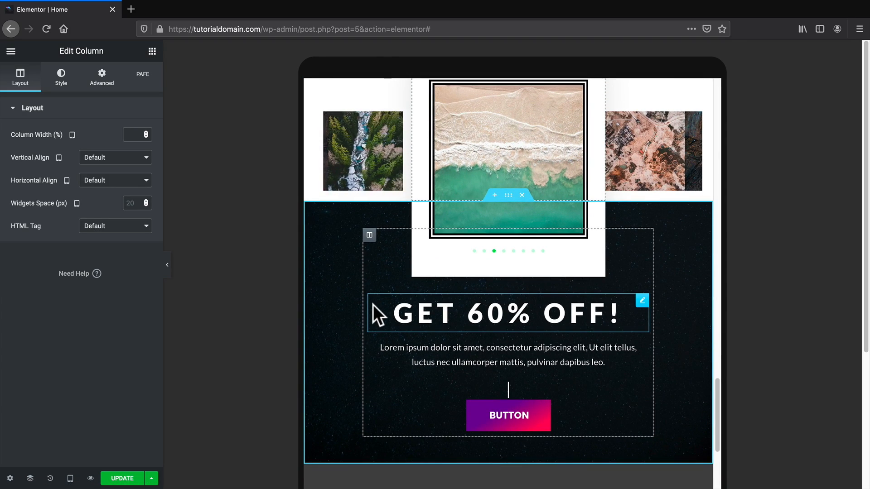
scroll(373, 304, down, 2)
scroll(380, 308, down, 6)
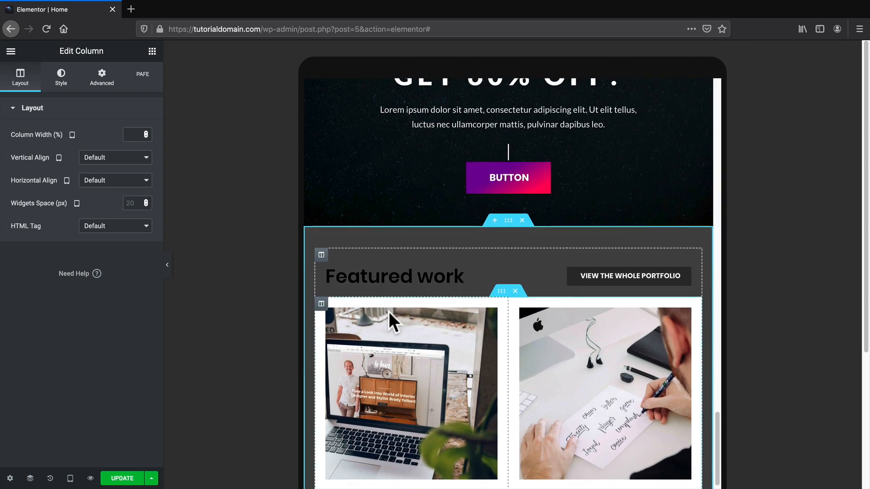
scroll(389, 312, down, 3)
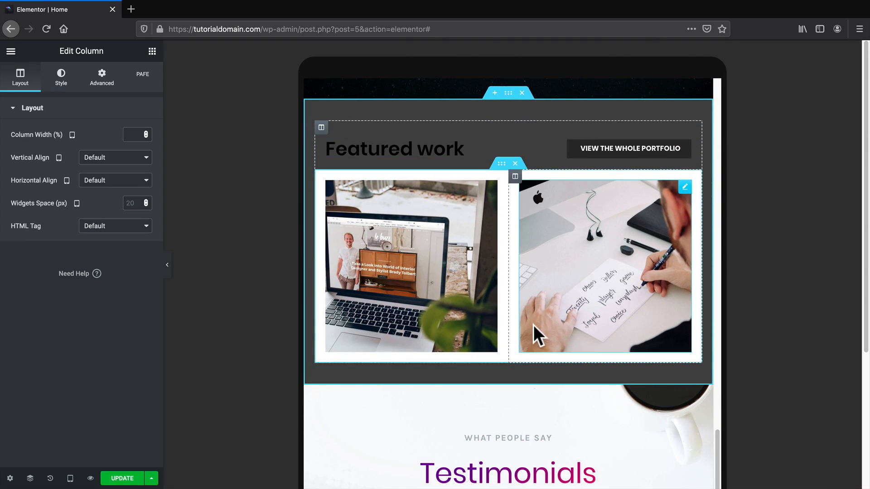
scroll(534, 326, down, 5)
scroll(562, 324, down, 5)
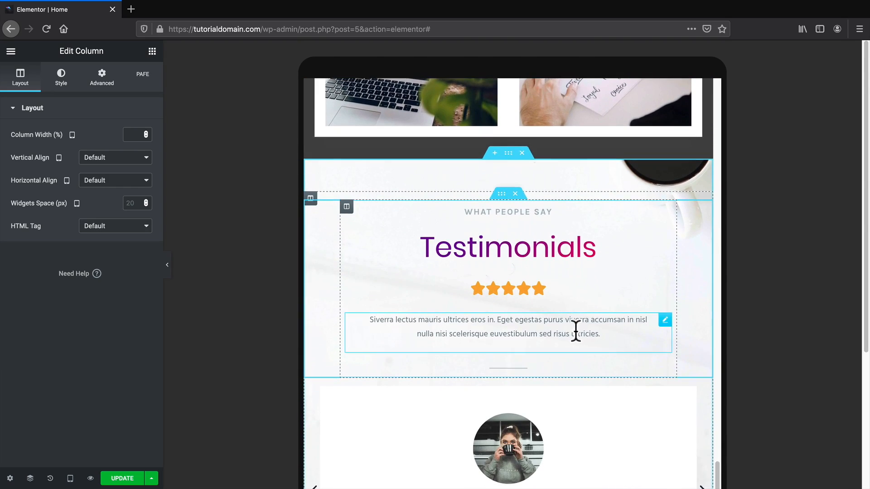
scroll(581, 336, down, 5)
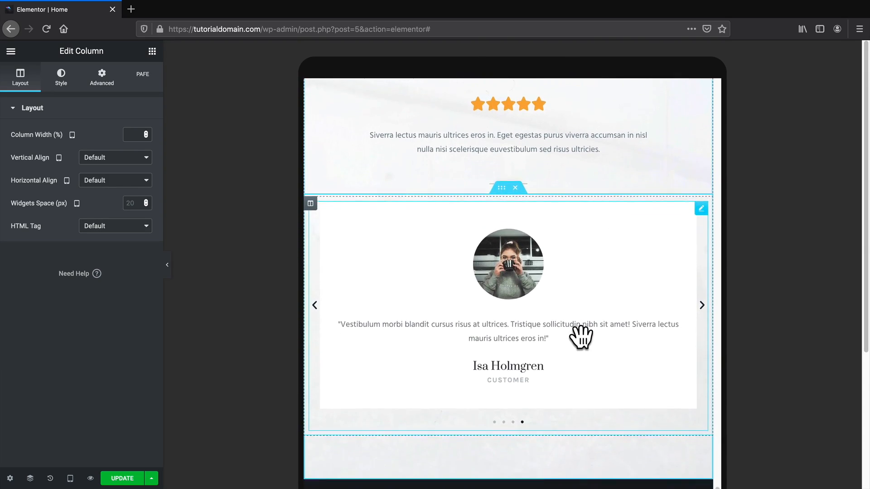
scroll(581, 338, down, 5)
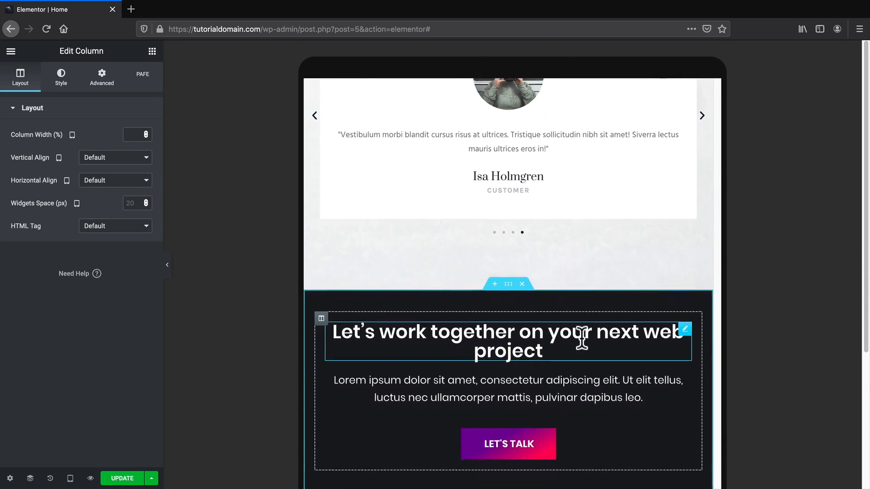
scroll(582, 339, down, 10)
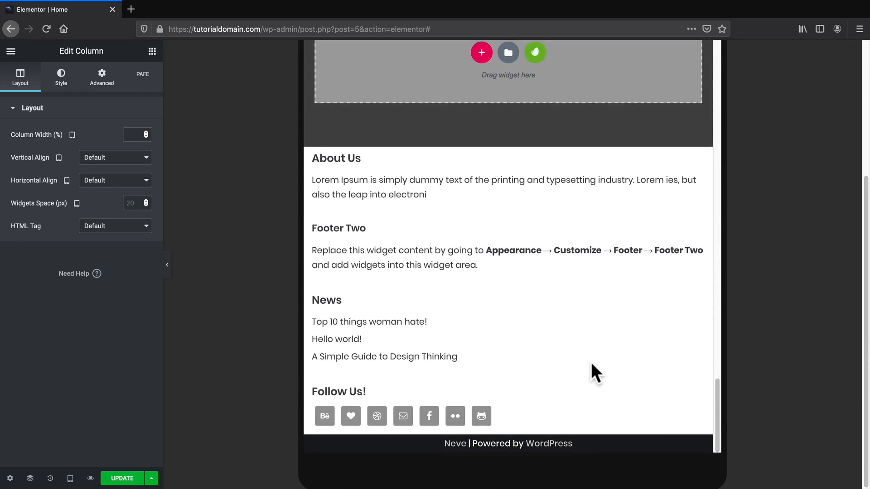
scroll(591, 363, up, 7)
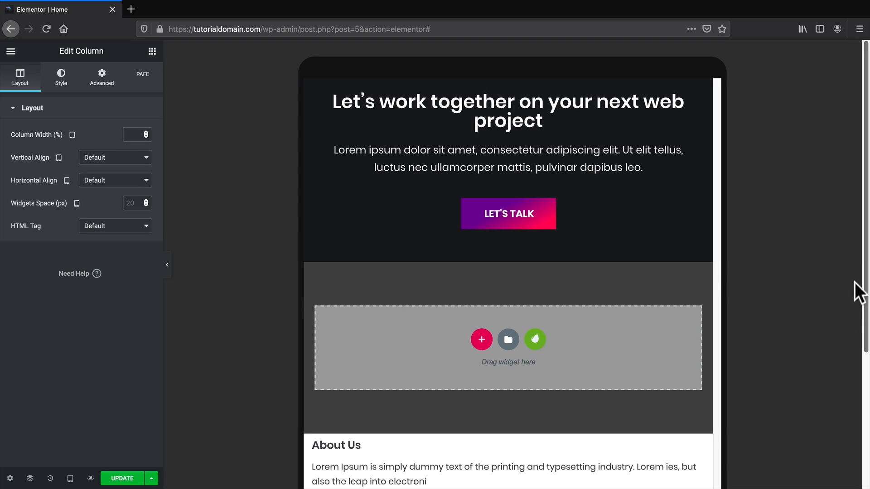
scroll(612, 375, up, 15)
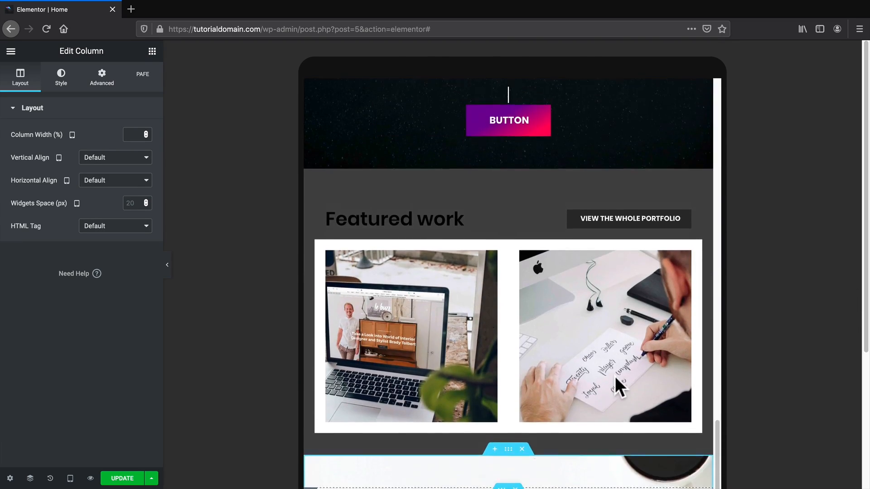
scroll(616, 377, up, 20)
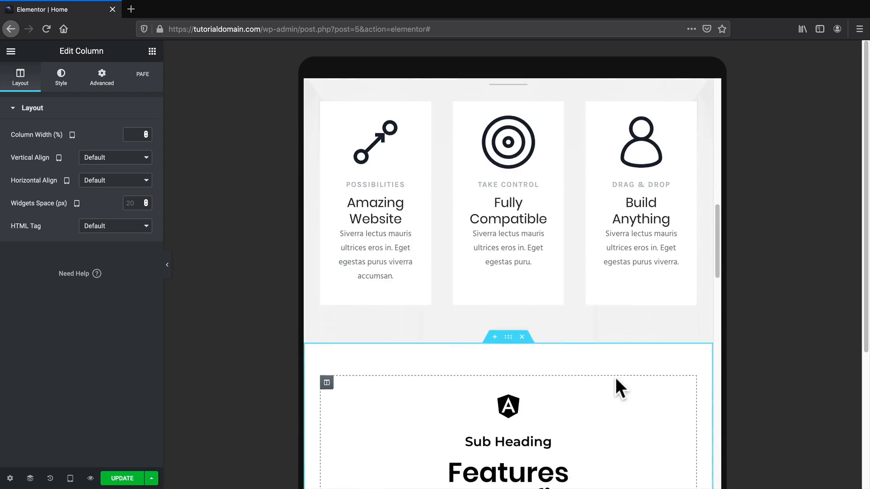
scroll(615, 376, up, 15)
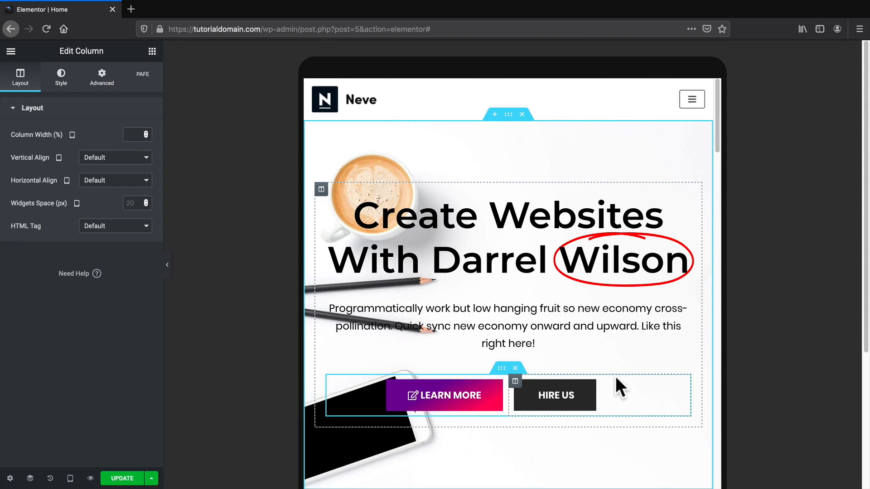
Switch the preview to Mobile and scroll to the hero headline.
click(70, 480)
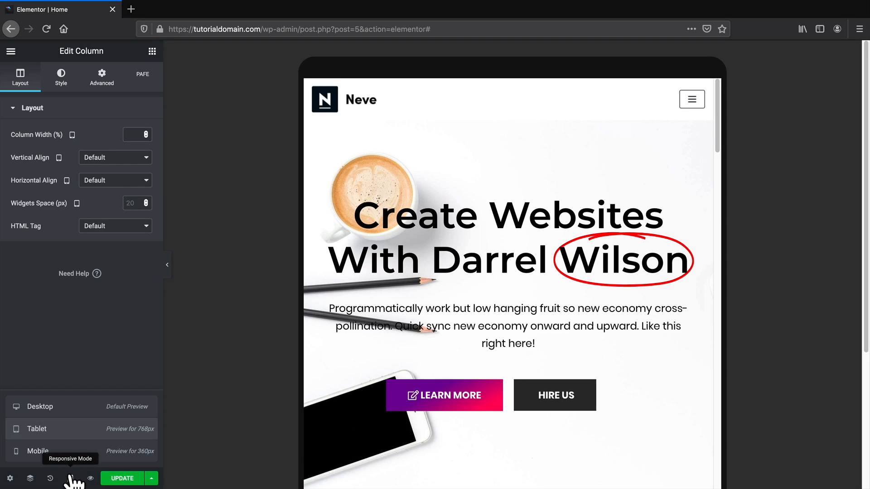
click(40, 452)
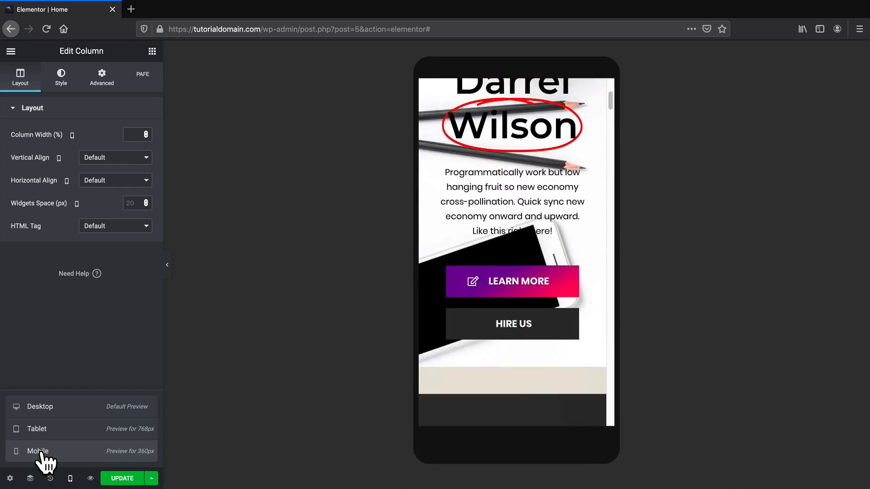
drag(610, 286, 612, 87)
scroll(553, 187, down, 1)
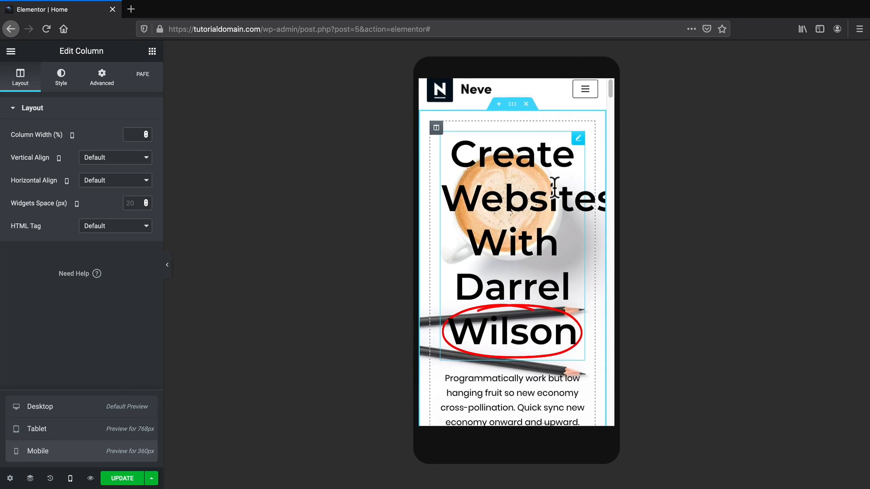
scroll(544, 204, down, 2)
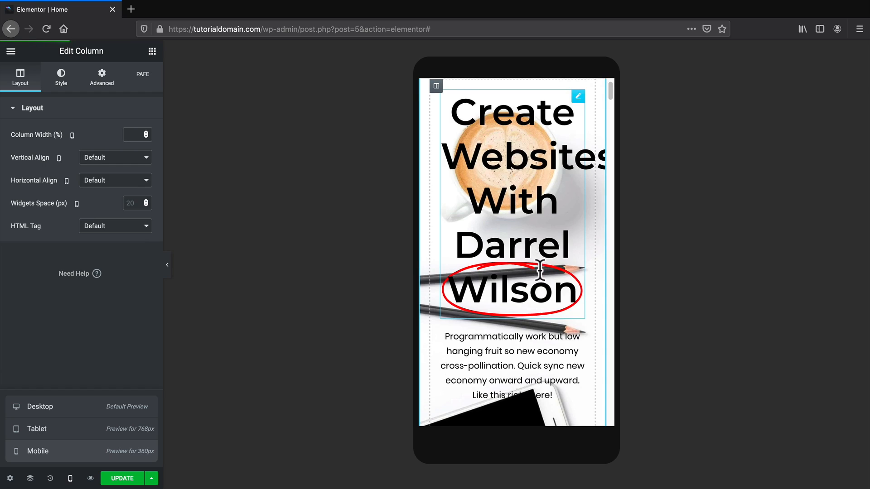
scroll(529, 258, up, 3)
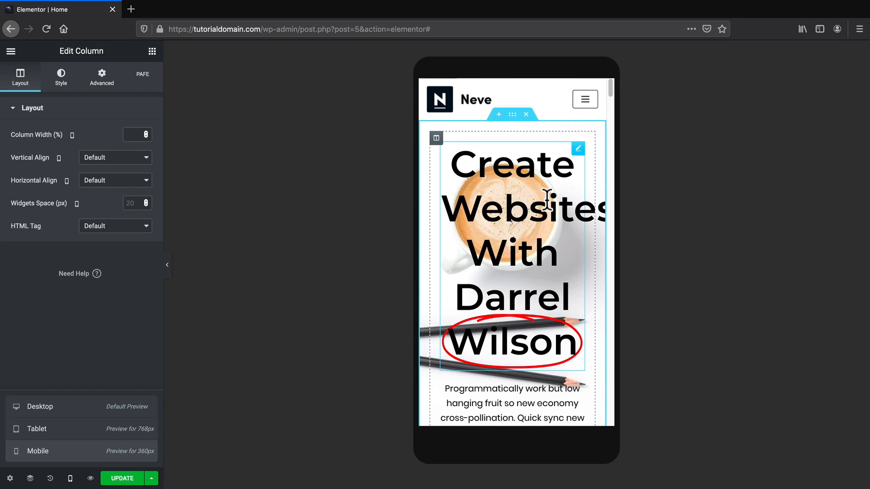
Shrink the animated hero headline's mobile font size to 26 px.
click(581, 155)
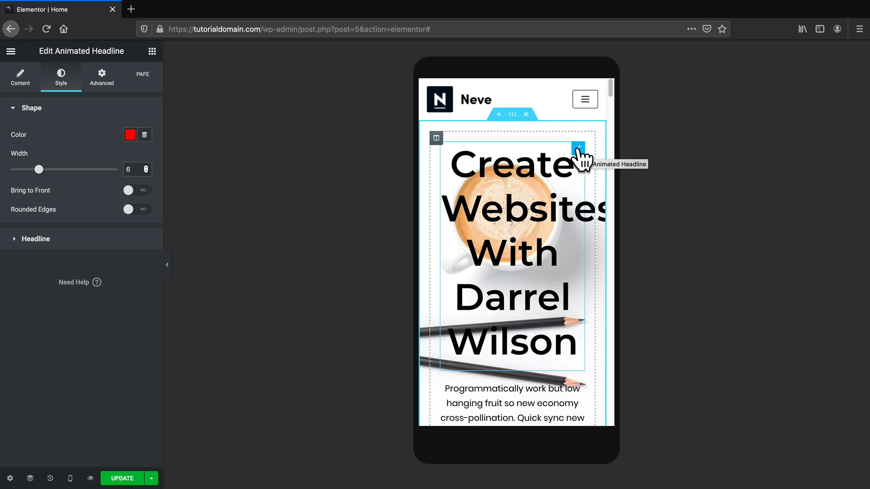
click(36, 238)
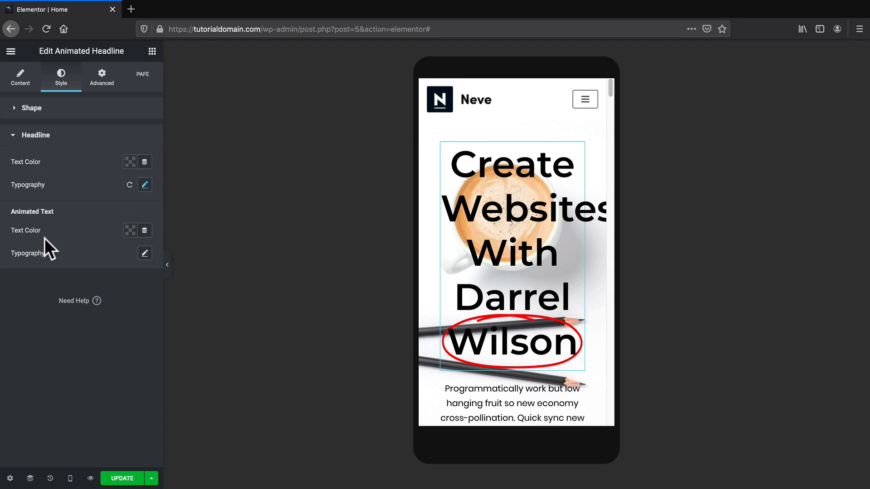
click(145, 185)
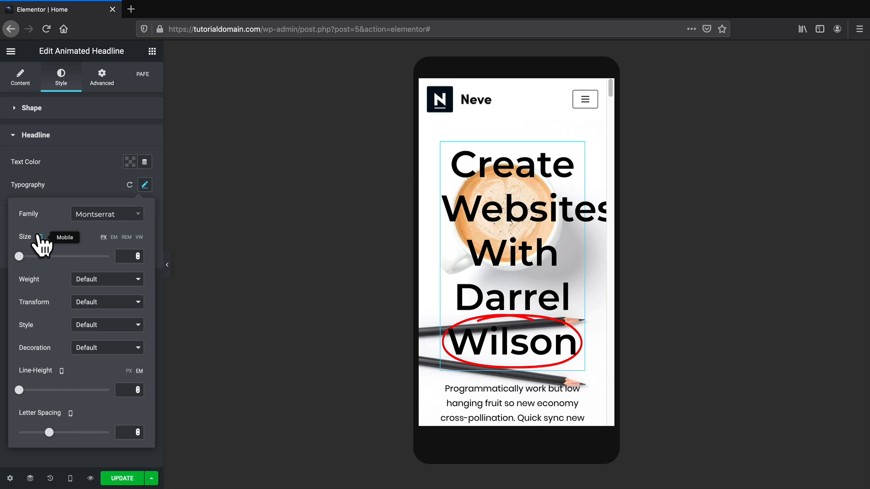
drag(19, 257, 30, 256)
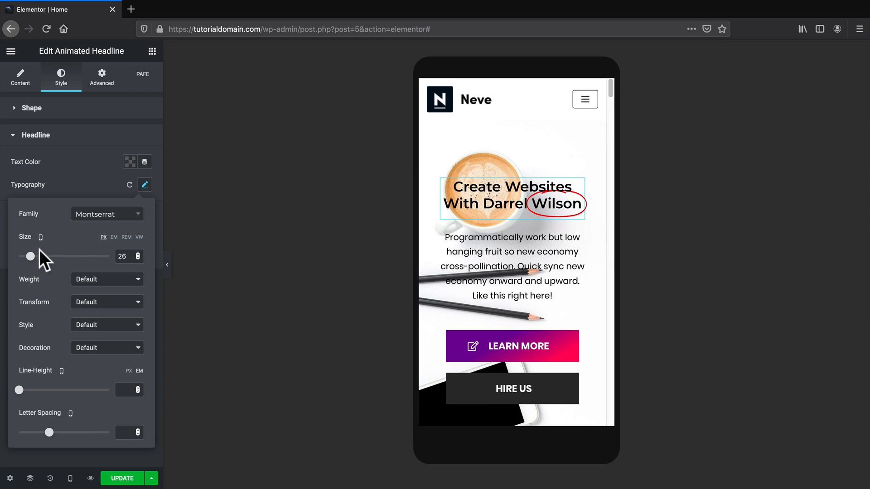
click(502, 243)
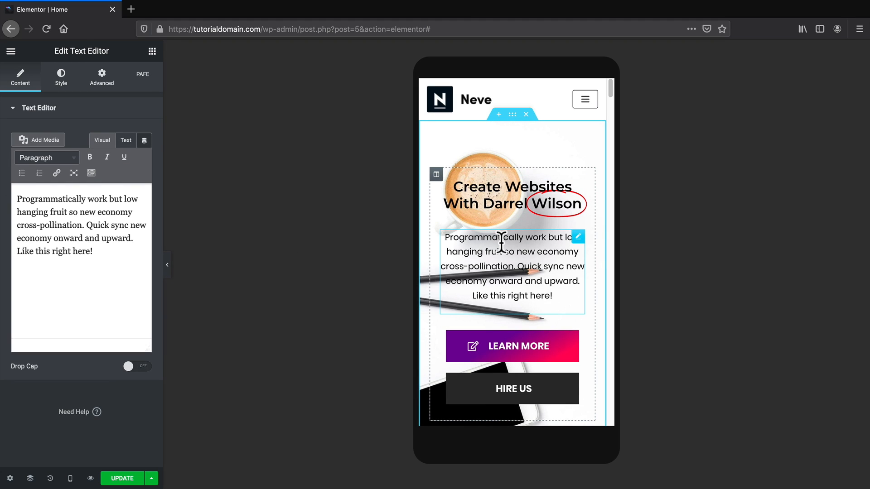
Set the hero paragraph's Hide On Tablet and Hide On Mobile options to Hide.
right_click(582, 246)
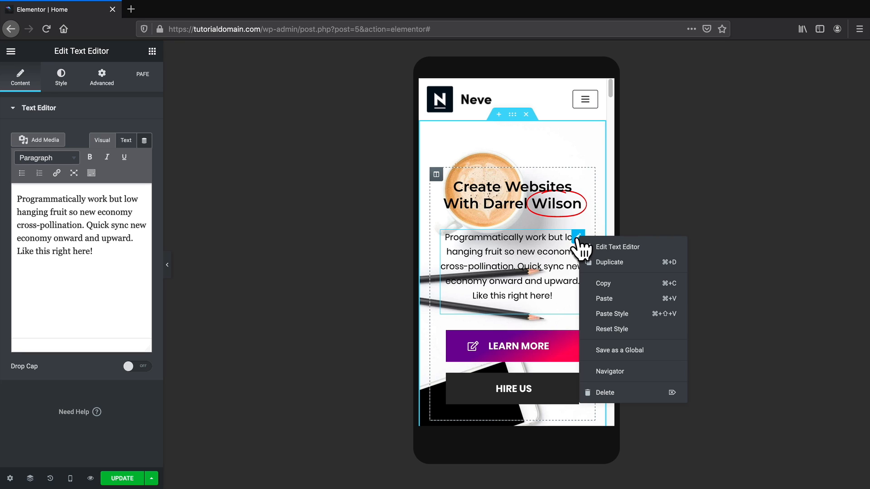
click(113, 91)
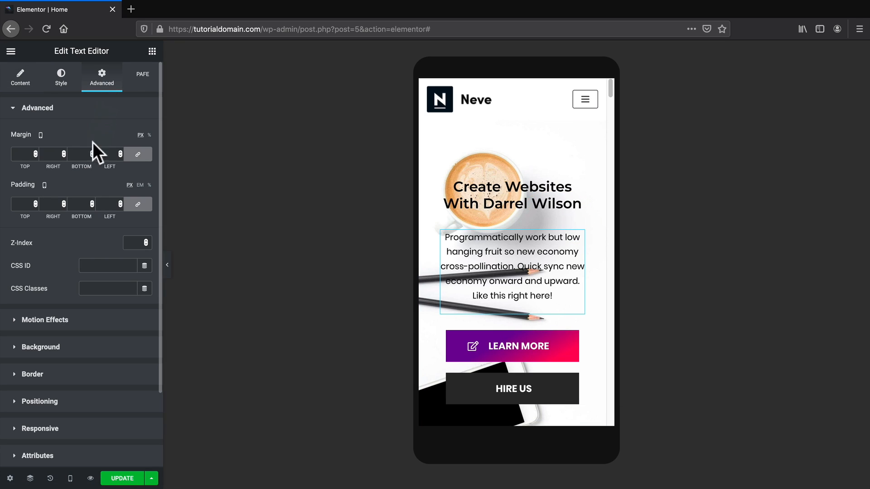
click(40, 428)
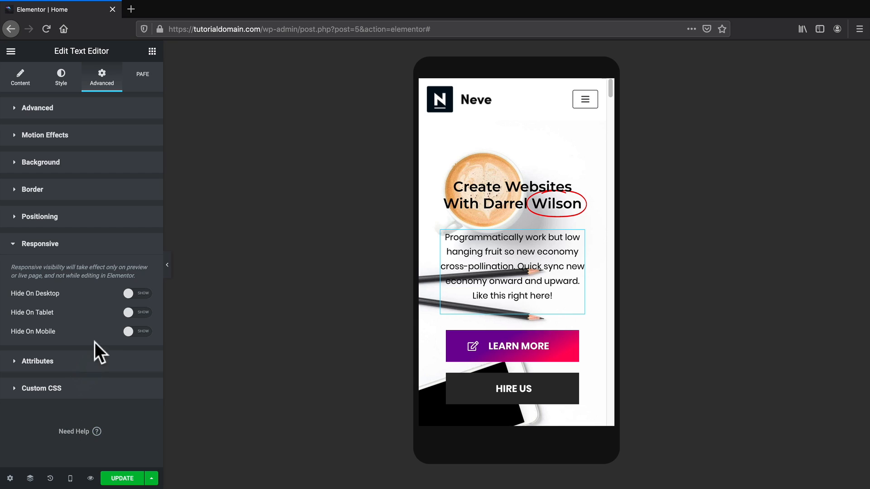
click(136, 332)
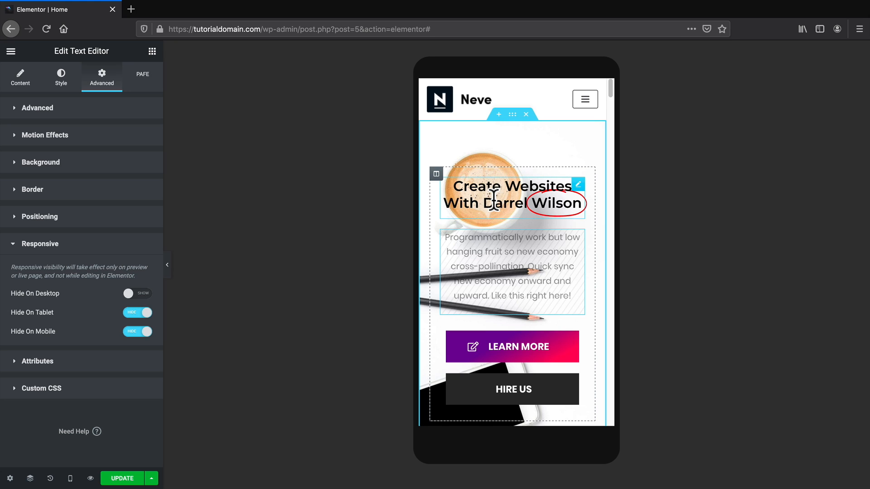
click(512, 115)
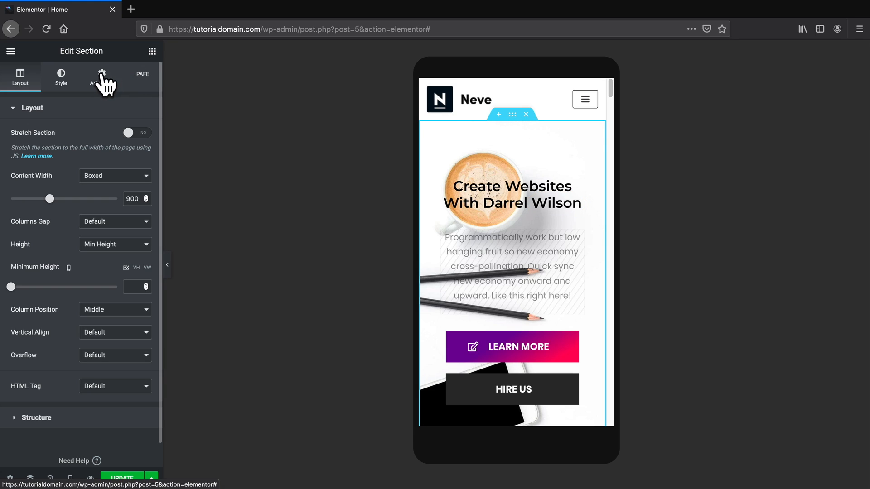
Set the hero section's background colour to white.
click(62, 77)
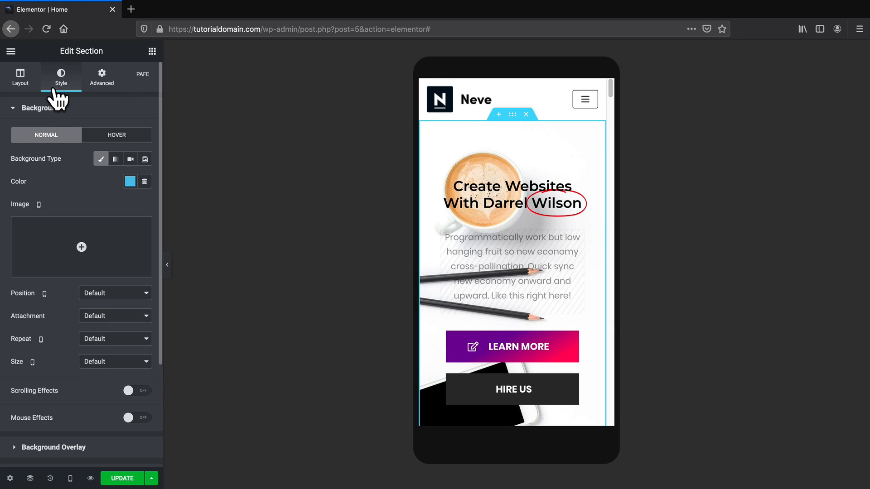
click(131, 182)
click(178, 207)
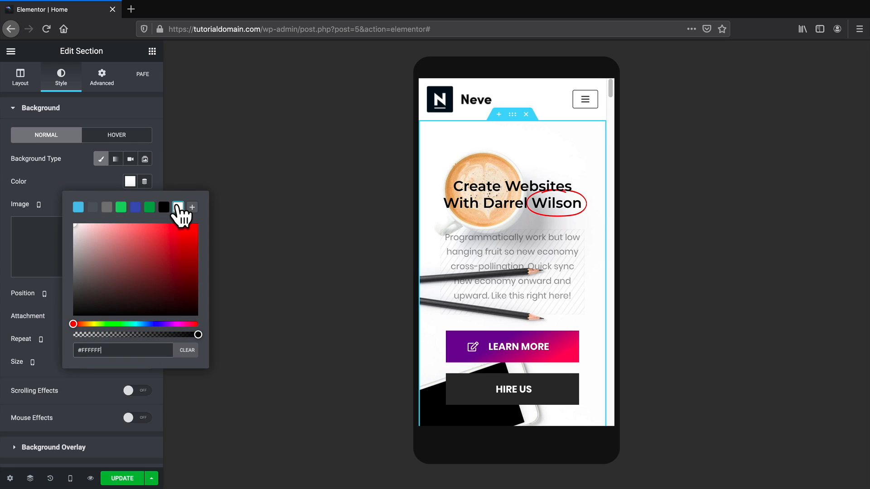
click(85, 185)
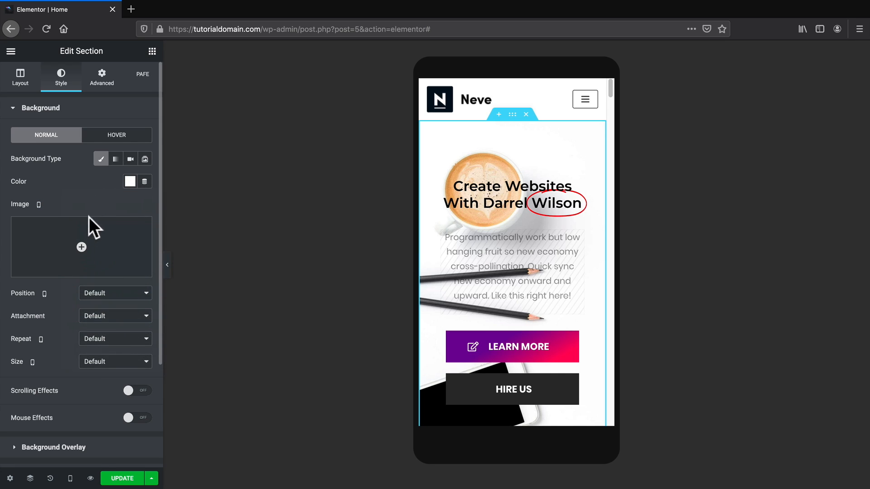
Add a classic white background overlay at opacity 1 to hide the coffee photo.
scroll(81, 253, down, 1)
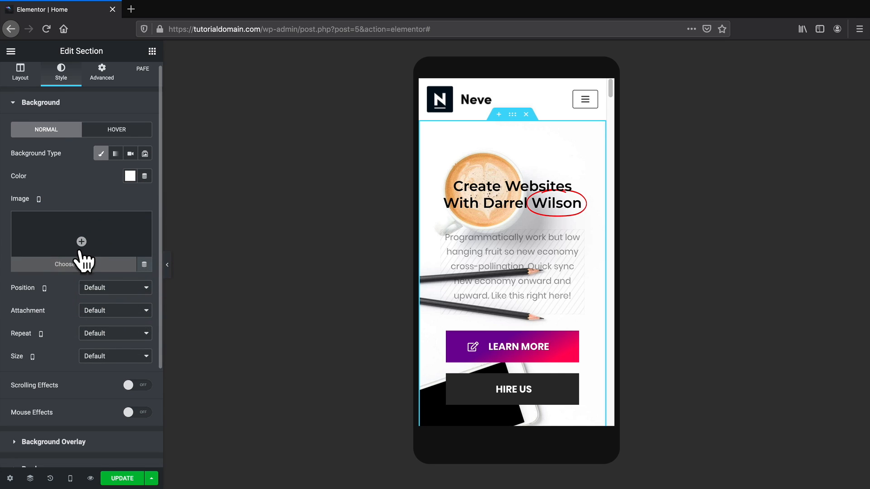
click(77, 444)
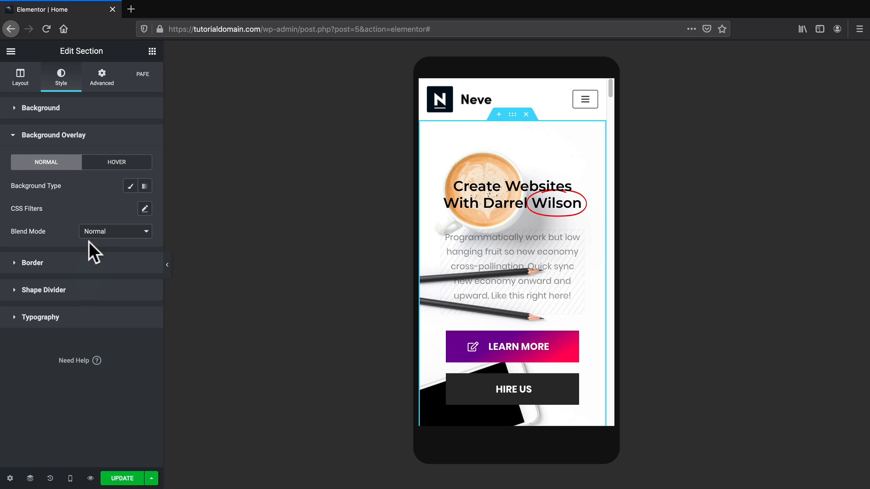
click(130, 187)
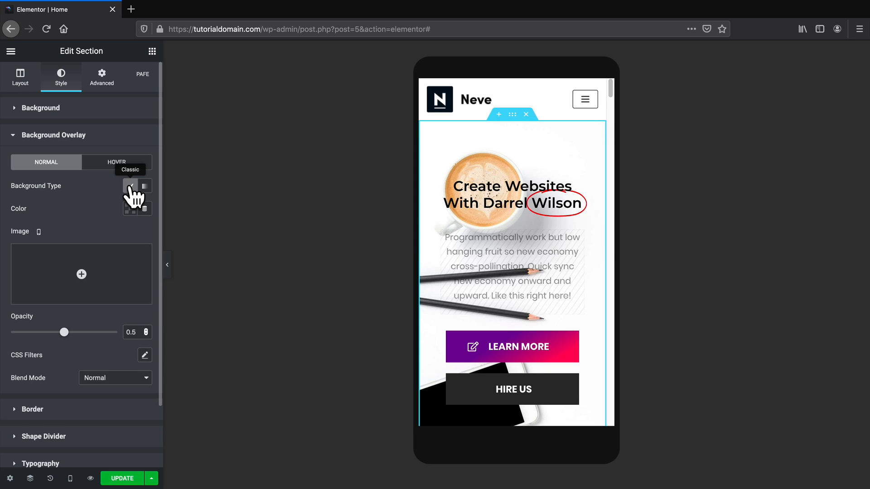
click(130, 209)
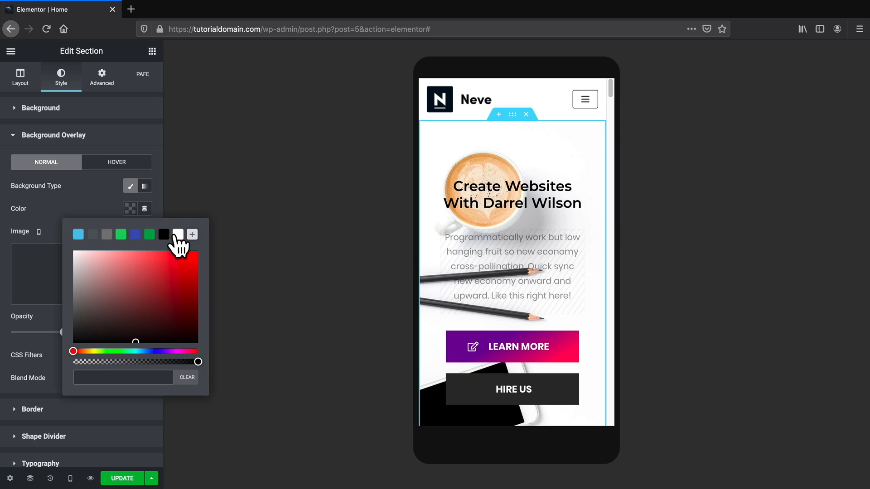
click(178, 234)
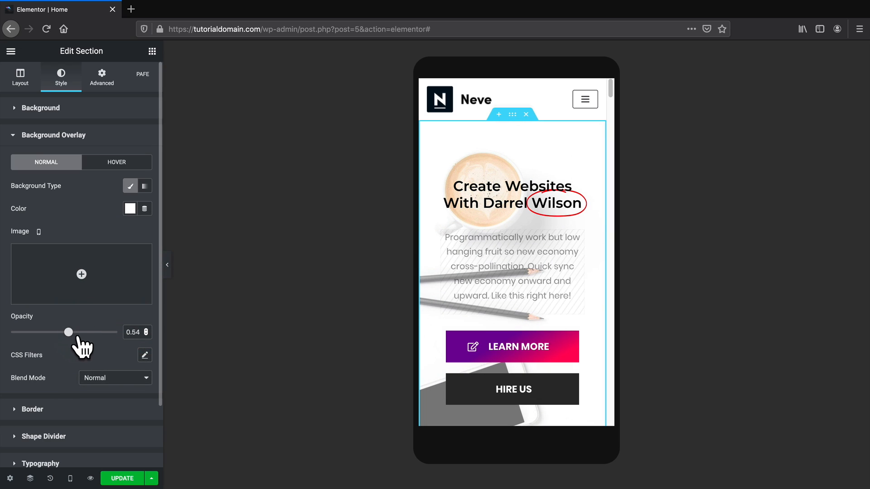
drag(78, 338, 122, 332)
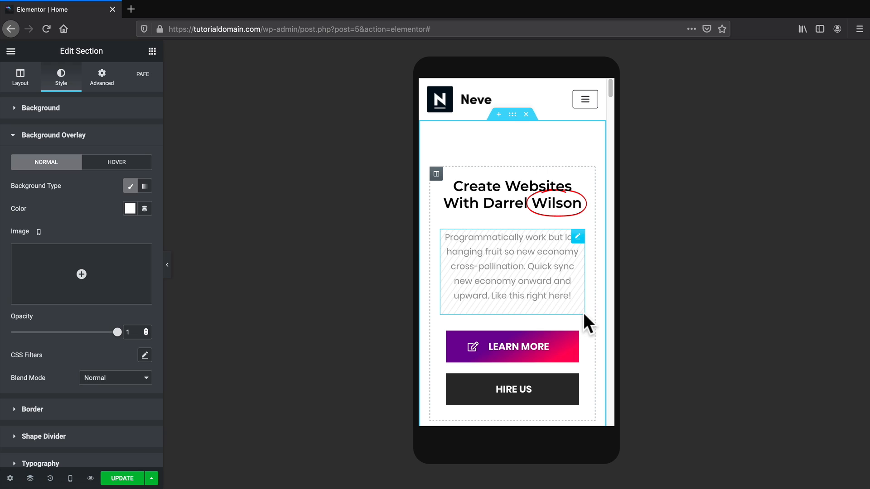
scroll(587, 322, down, 5)
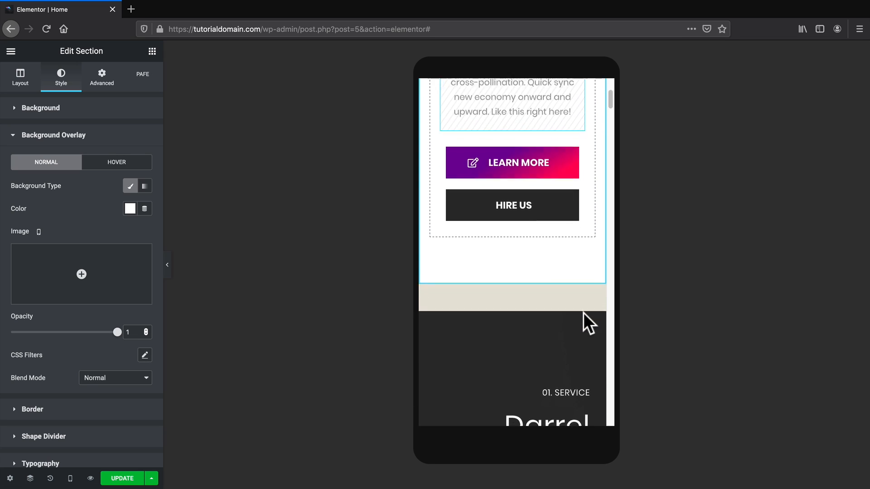
scroll(585, 322, down, 2)
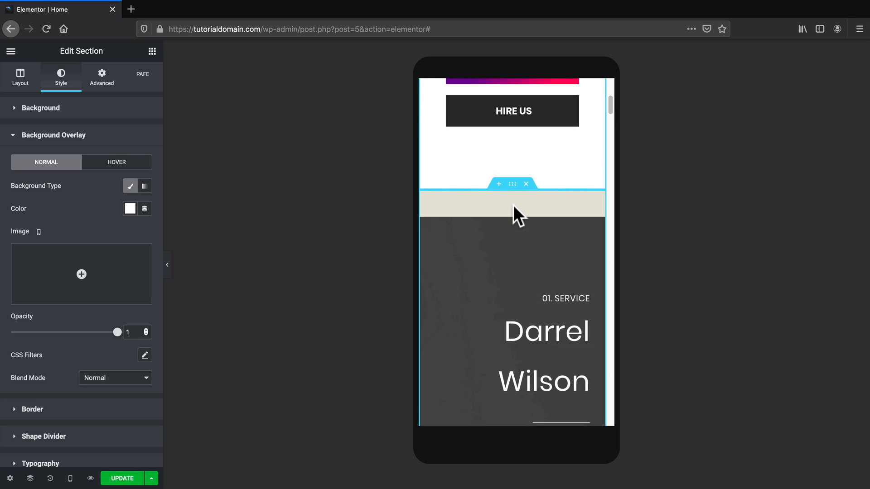
Change the Darrel Wilson section's top and bottom padding from 50 to 0, then select the text column below.
click(511, 183)
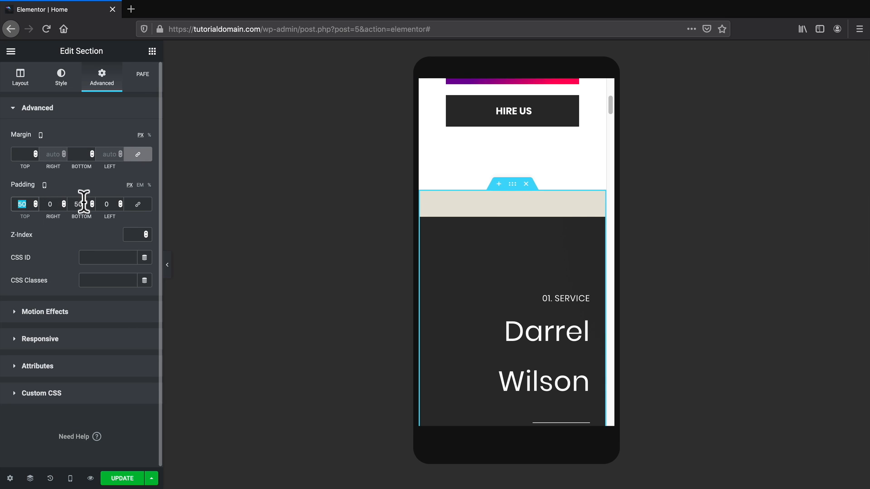
text(00)
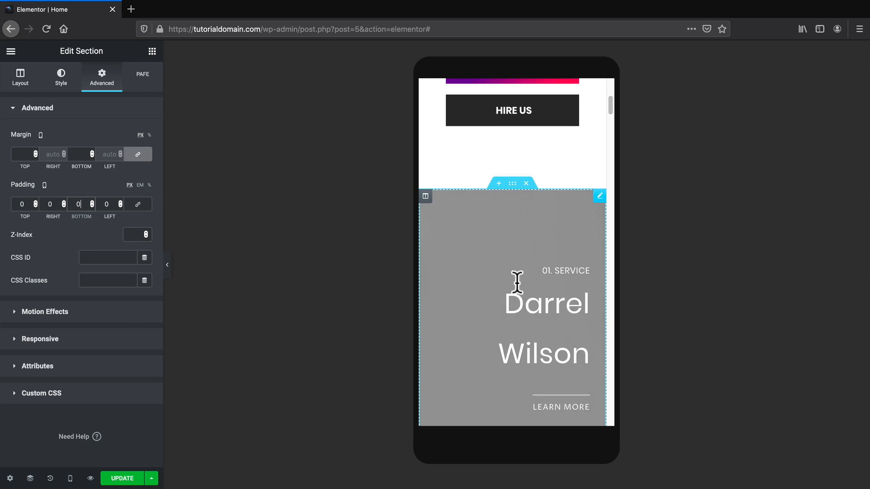
scroll(514, 281, down, 2)
scroll(512, 261, down, 1)
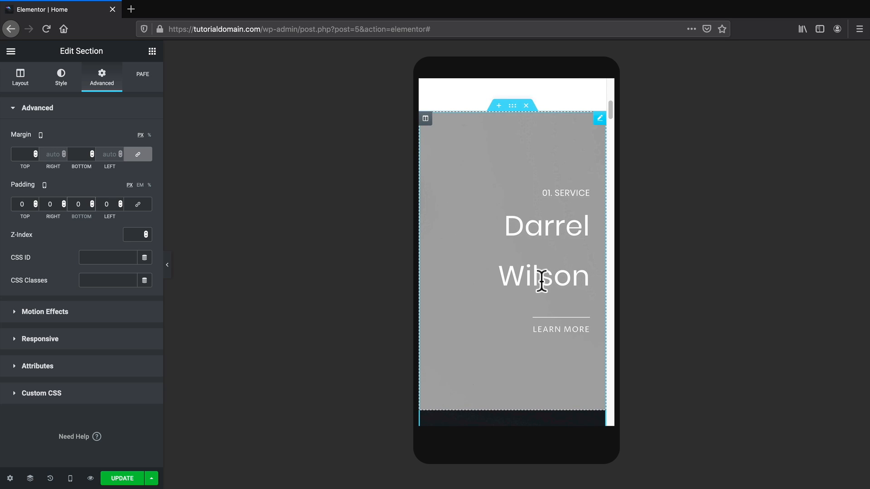
scroll(539, 290, down, 7)
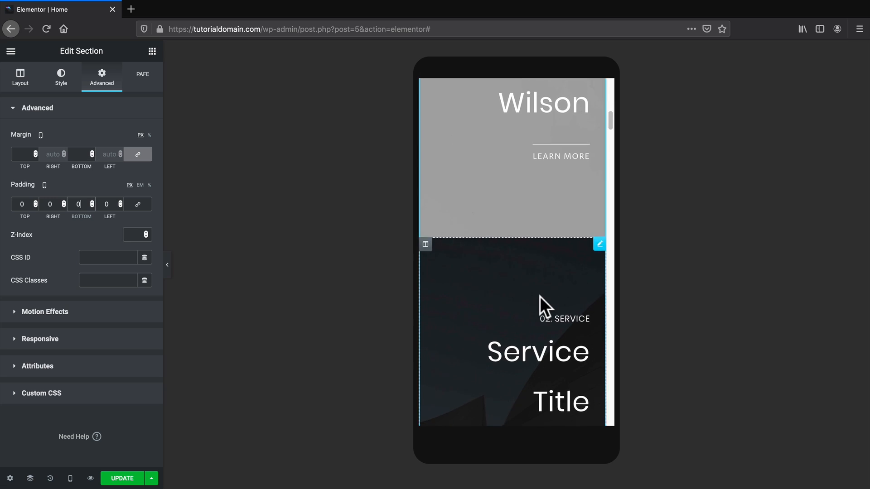
scroll(540, 296, down, 6)
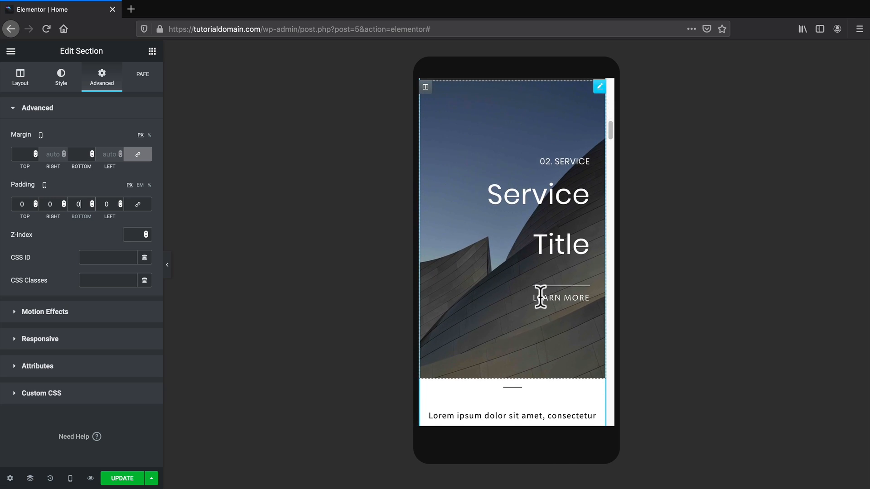
scroll(541, 297, down, 7)
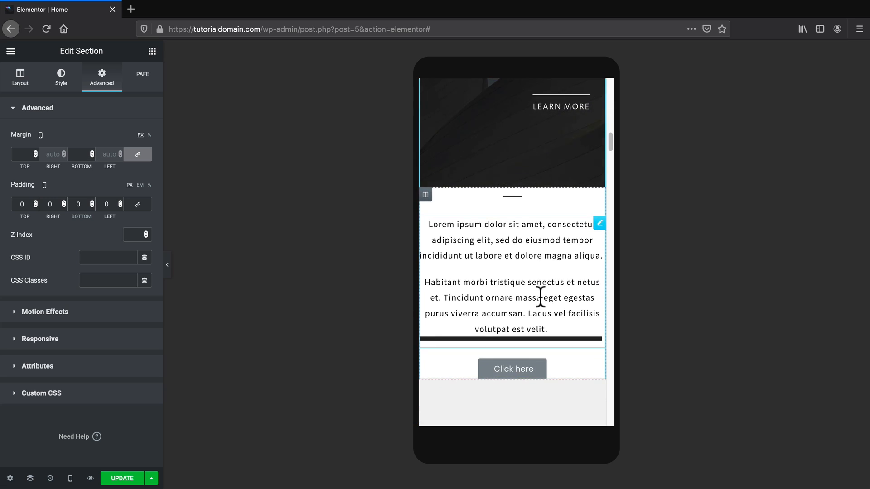
scroll(539, 296, up, 1)
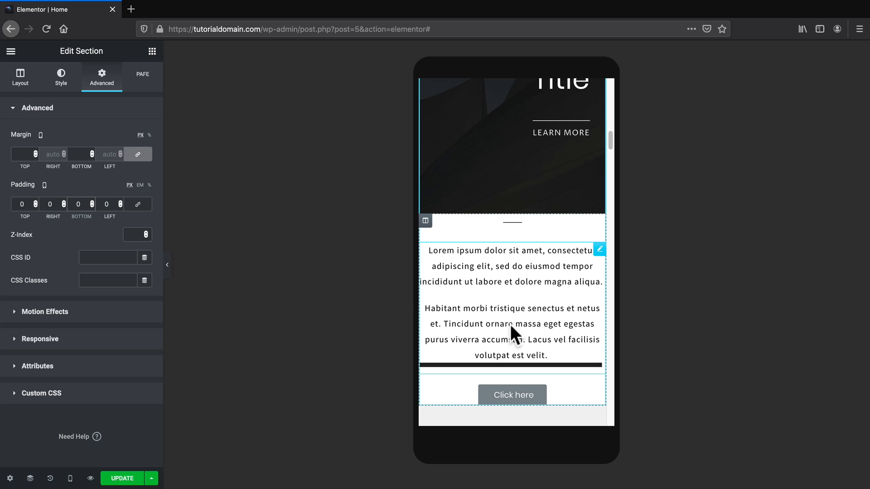
scroll(514, 329, up, 9)
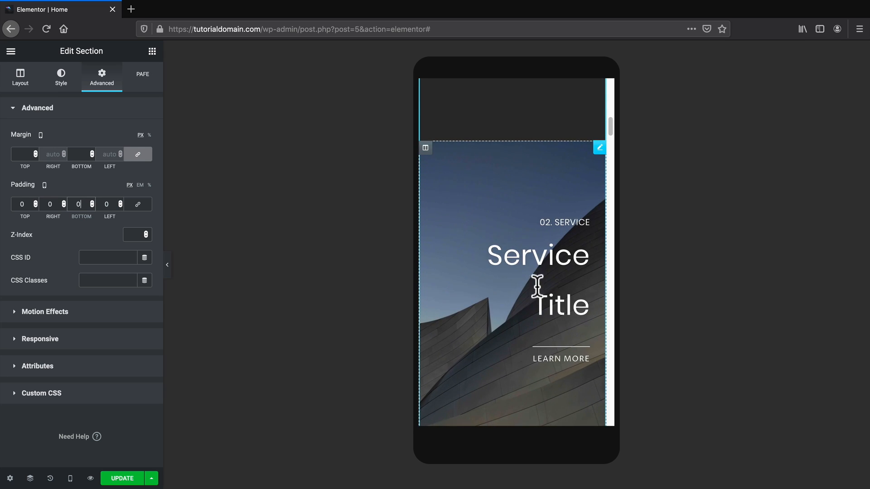
scroll(539, 294, down, 5)
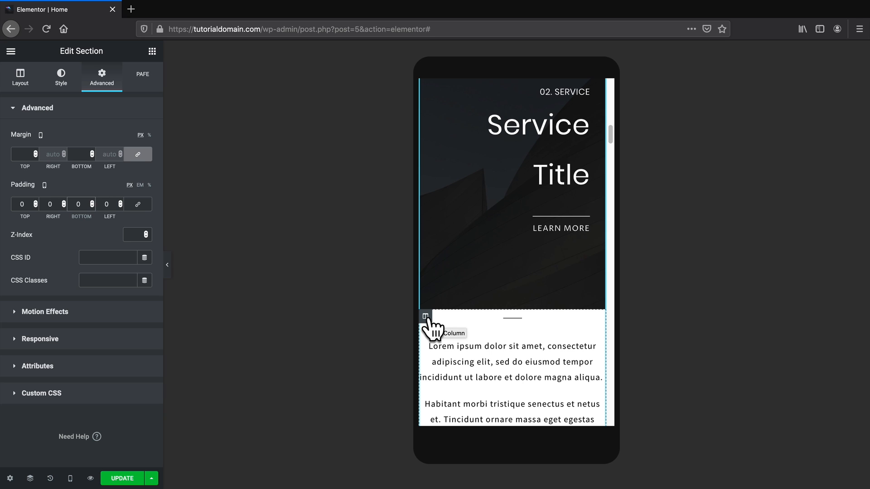
scroll(429, 325, up, 9)
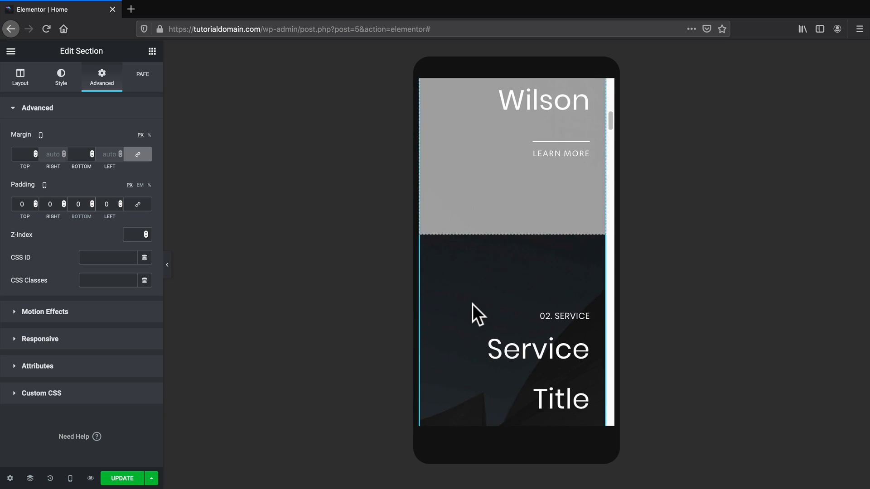
scroll(472, 304, down, 12)
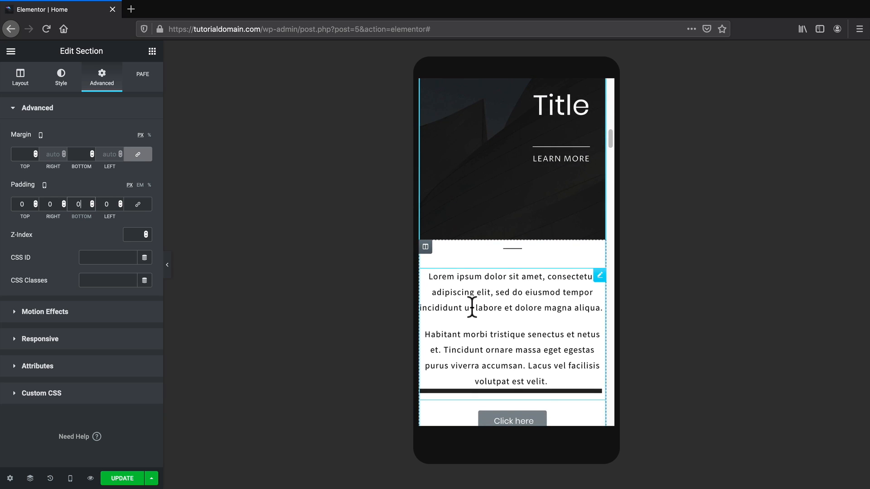
click(425, 247)
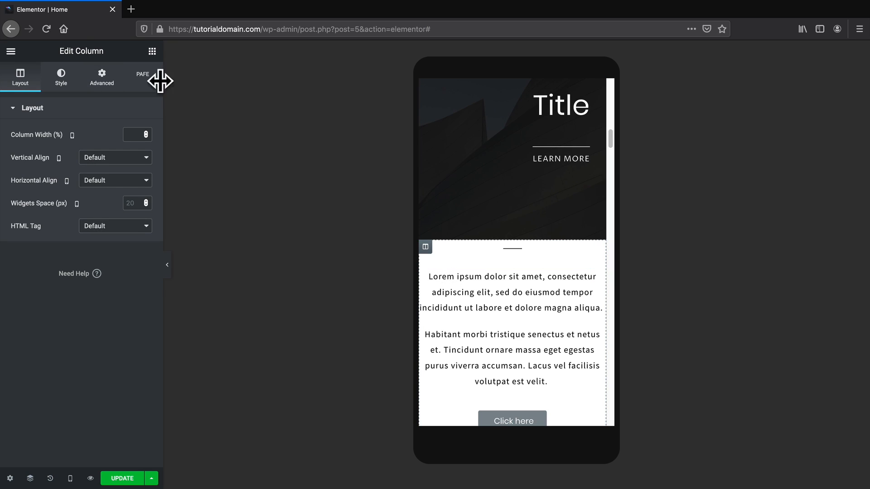
Hide the Lorem ipsum and Click here column on mobile, then select the image carousel.
click(105, 81)
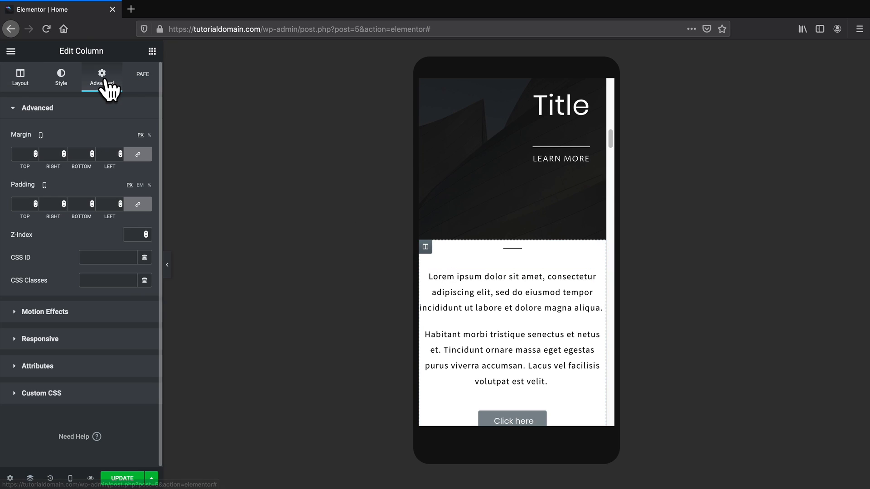
click(81, 343)
click(136, 231)
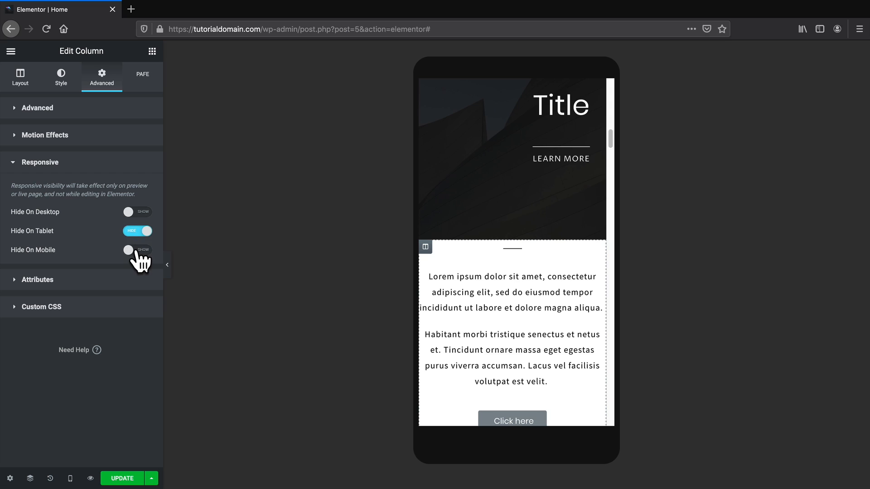
click(136, 249)
scroll(485, 320, down, 9)
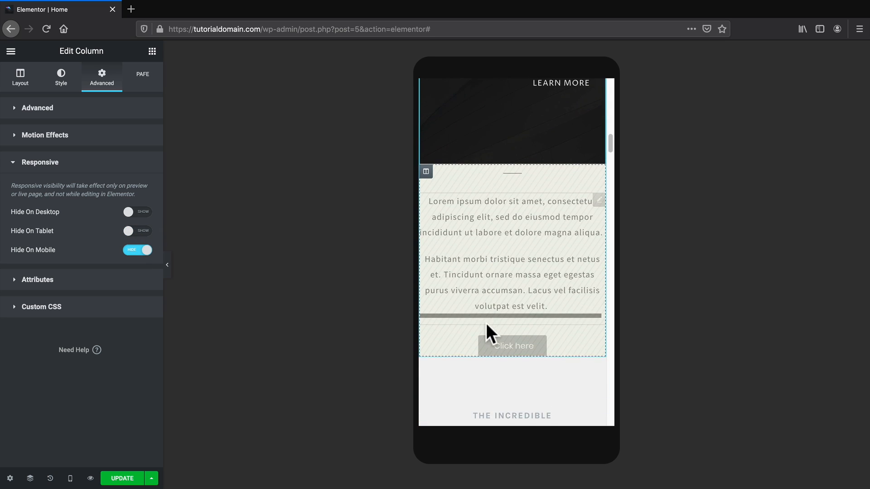
scroll(485, 320, down, 6)
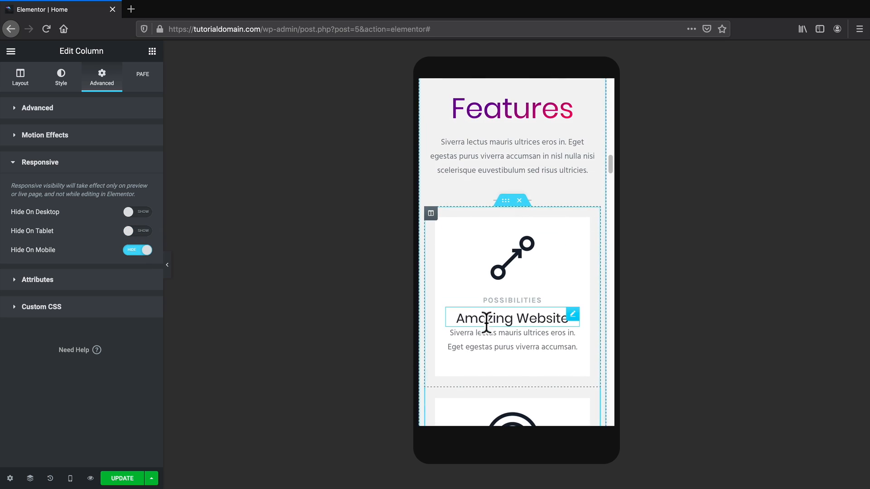
scroll(488, 323, down, 8)
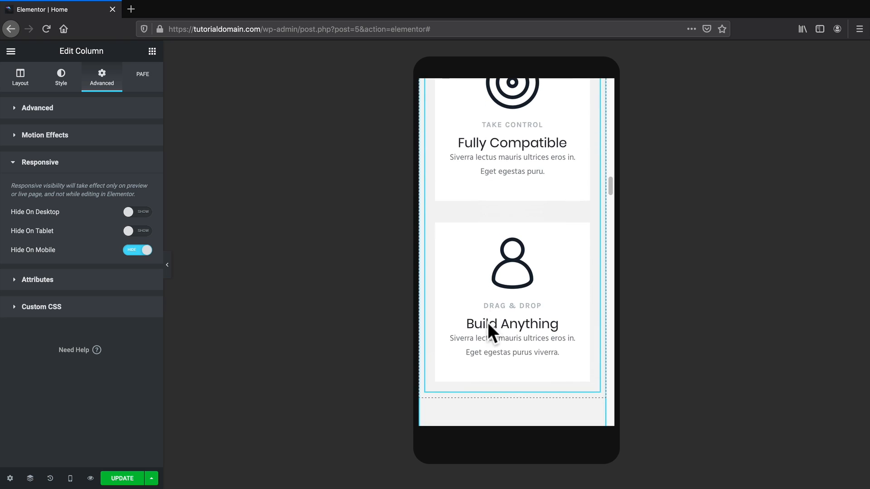
scroll(487, 323, down, 2)
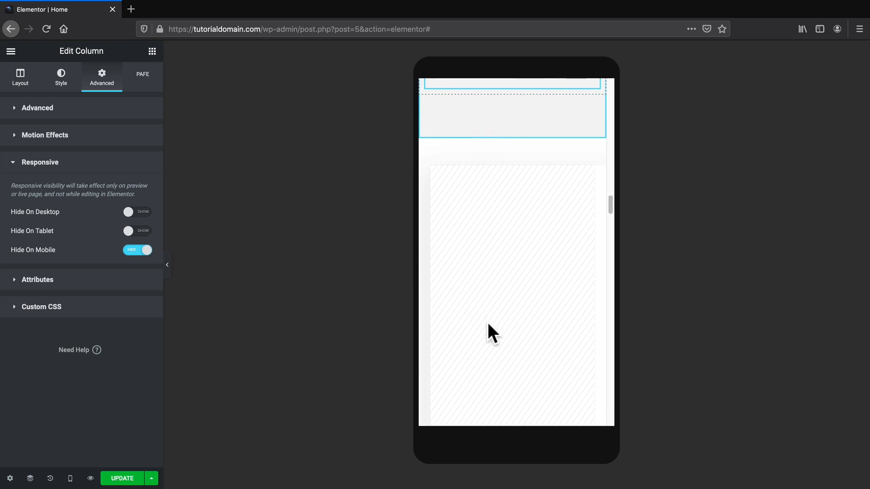
scroll(488, 323, down, 3)
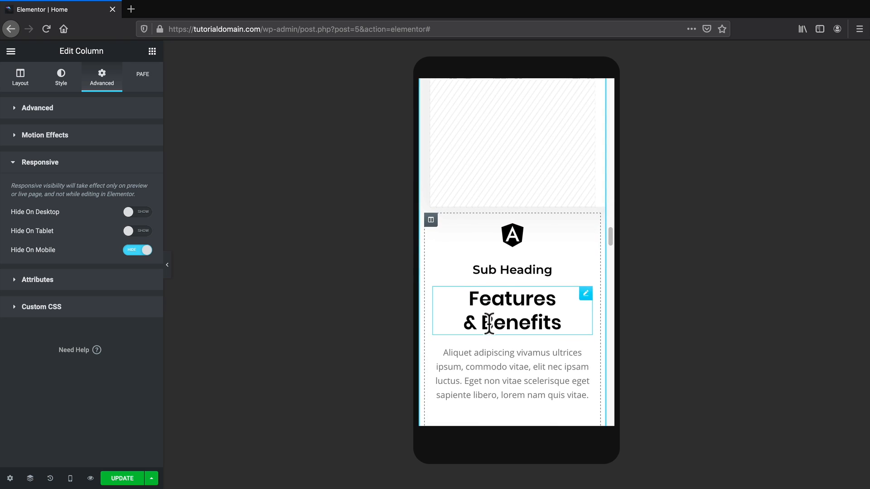
click(496, 270)
scroll(501, 308, up, 5)
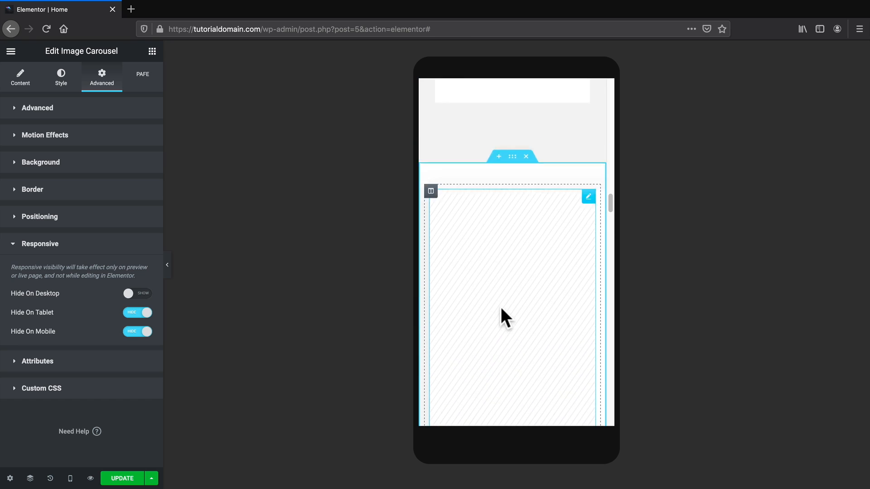
scroll(501, 308, down, 3)
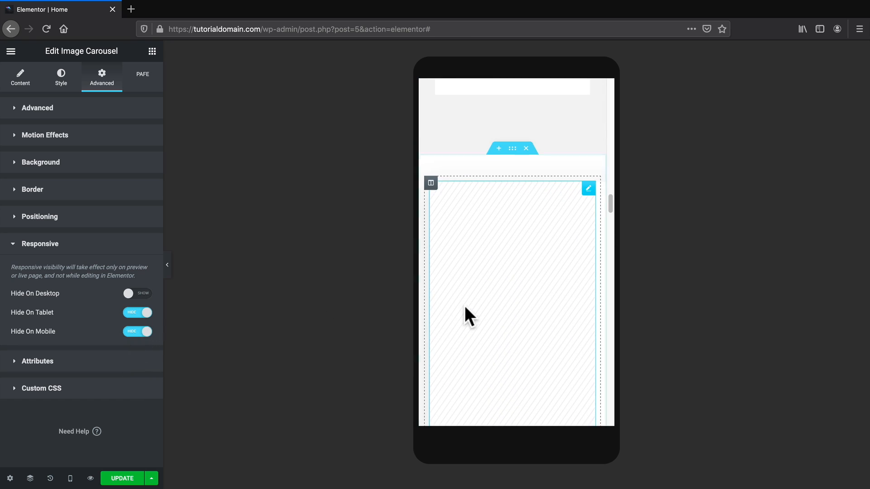
scroll(501, 290, down, 3)
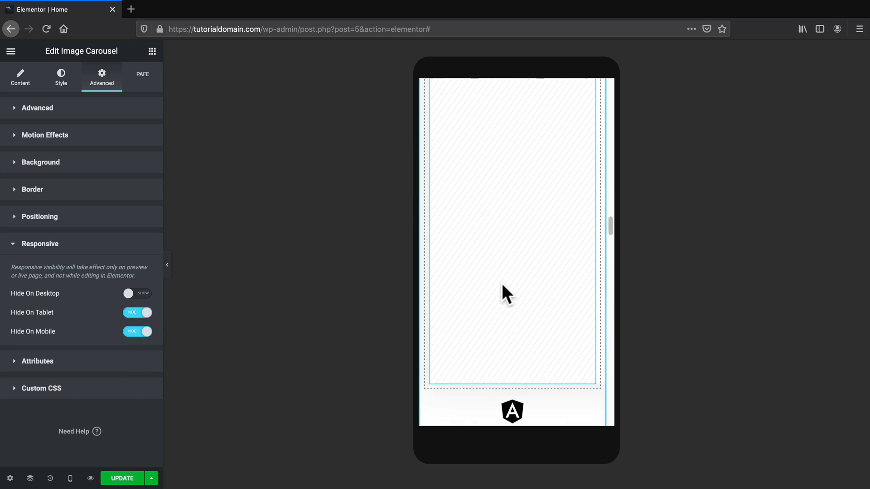
scroll(503, 287, down, 6)
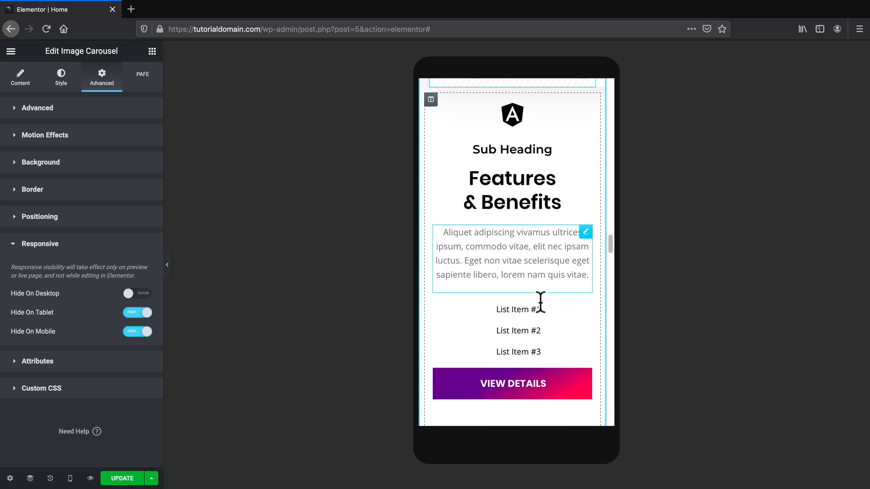
scroll(540, 302, down, 6)
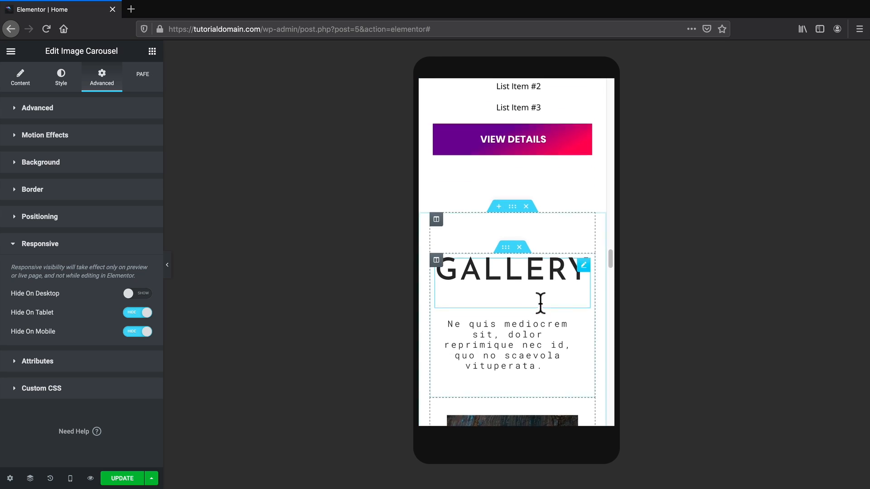
scroll(541, 306, down, 6)
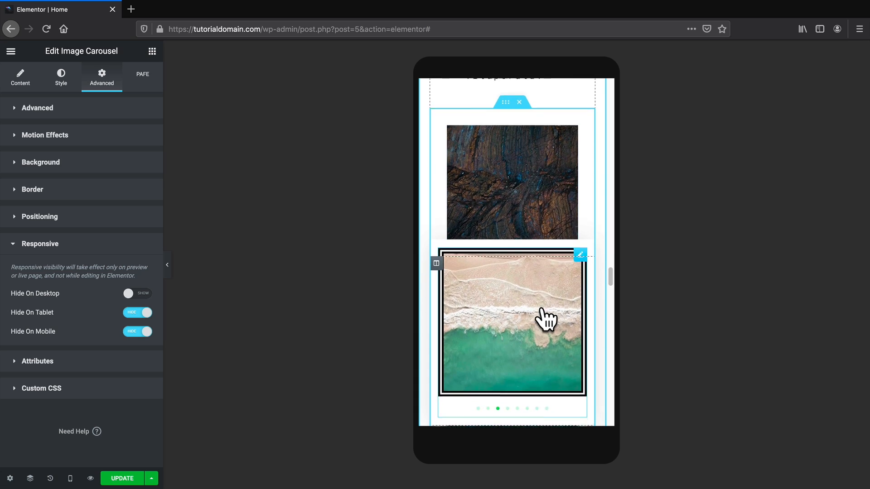
scroll(545, 320, down, 6)
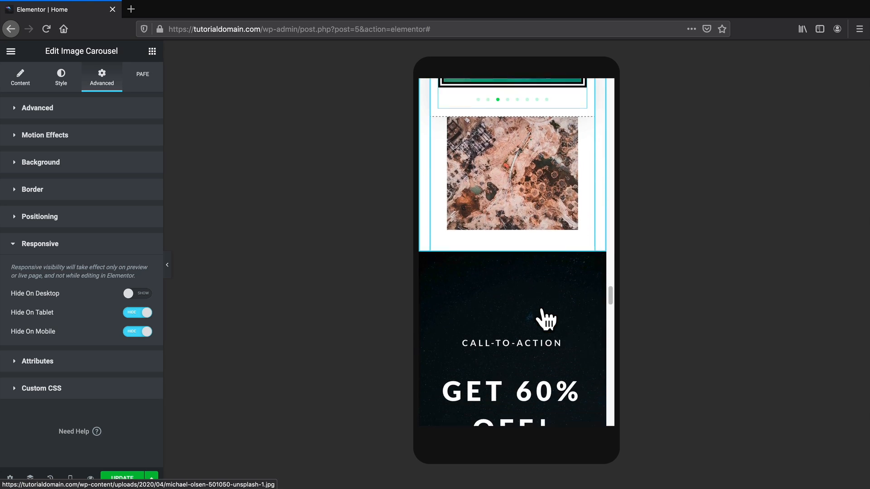
scroll(548, 320, down, 5)
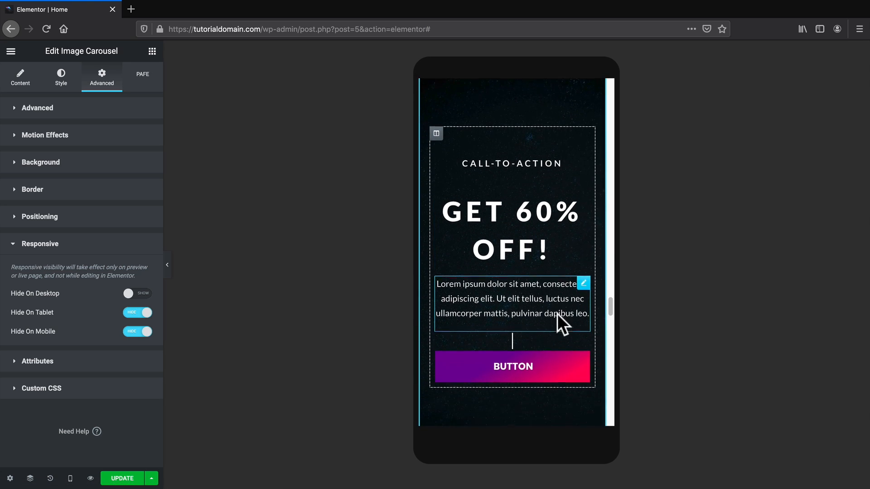
scroll(561, 325, down, 5)
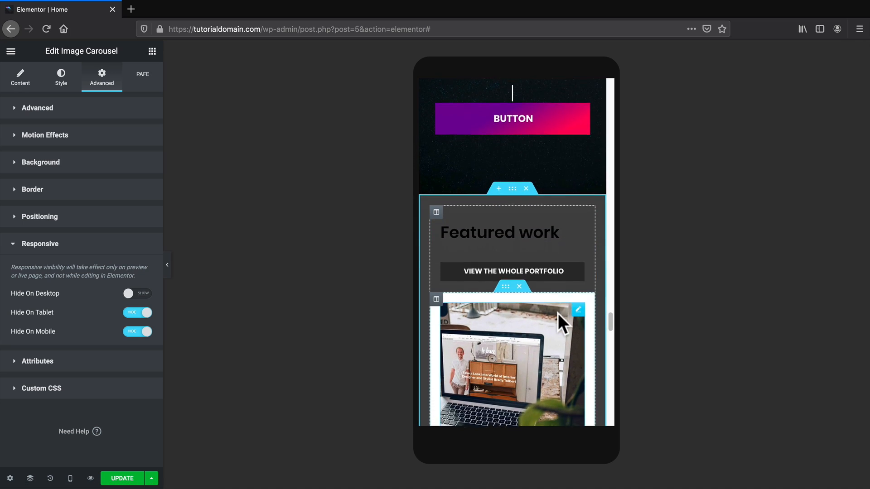
scroll(558, 314, down, 6)
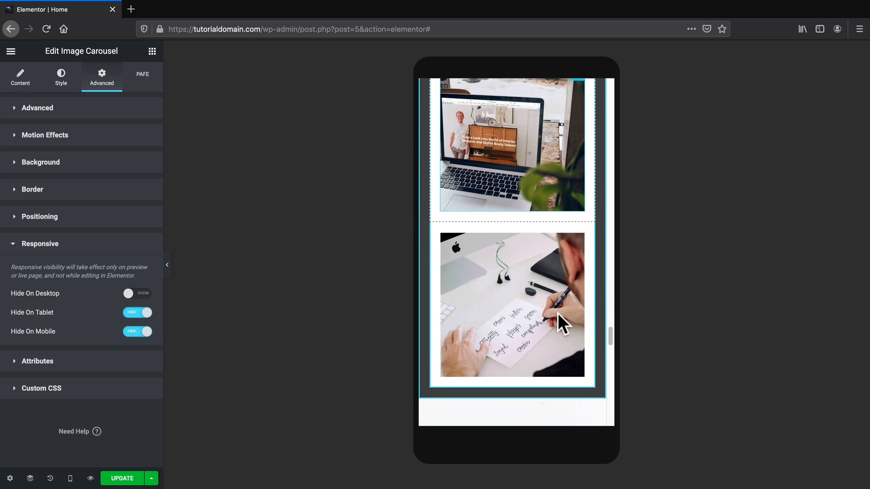
scroll(559, 314, down, 4)
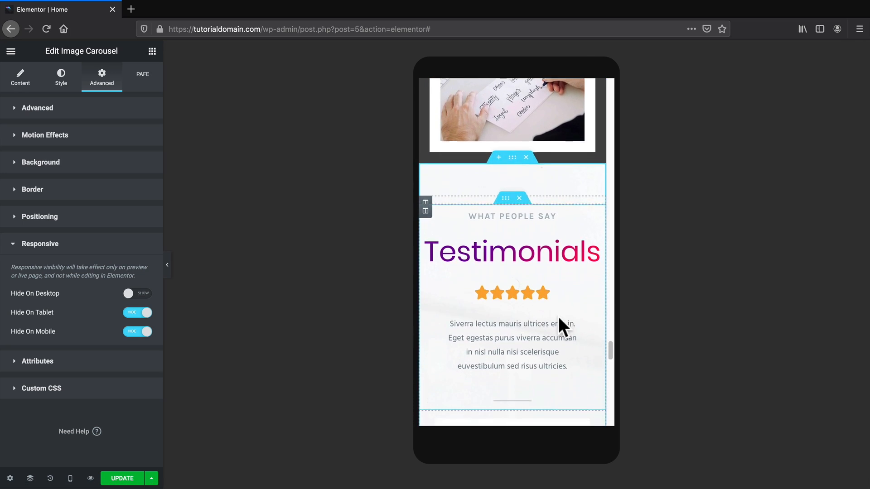
scroll(559, 316, down, 8)
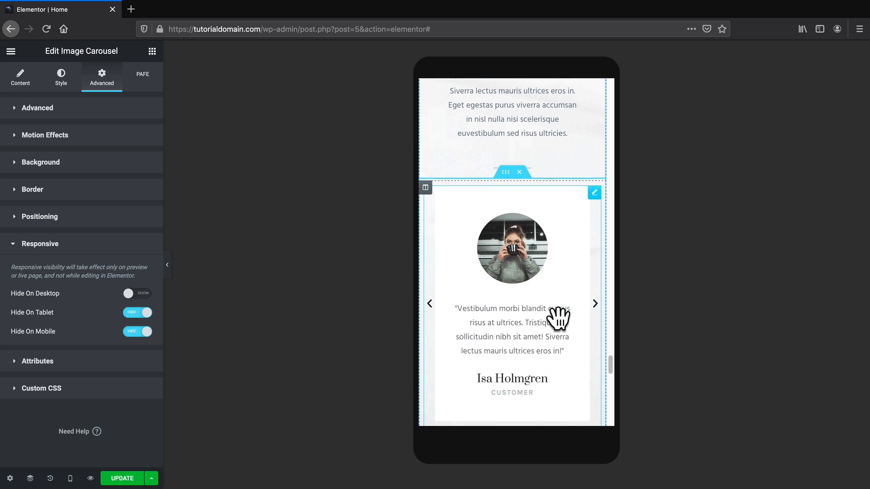
scroll(558, 319, down, 8)
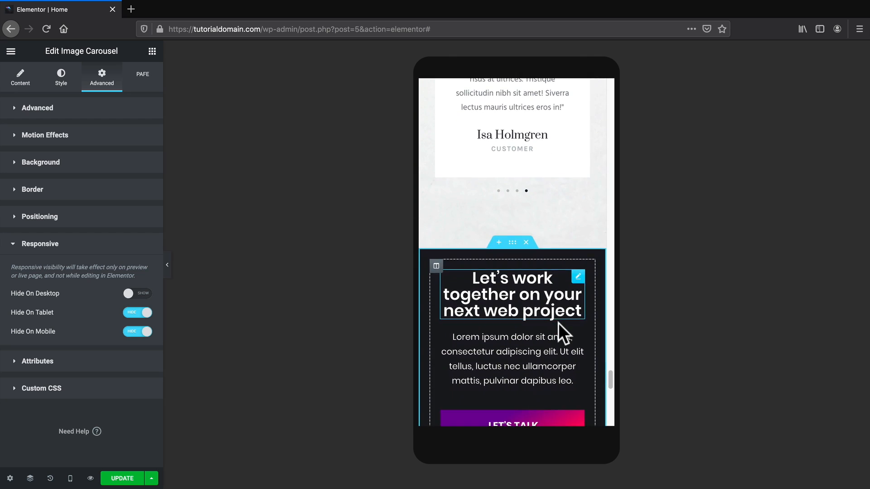
scroll(558, 322, down, 5)
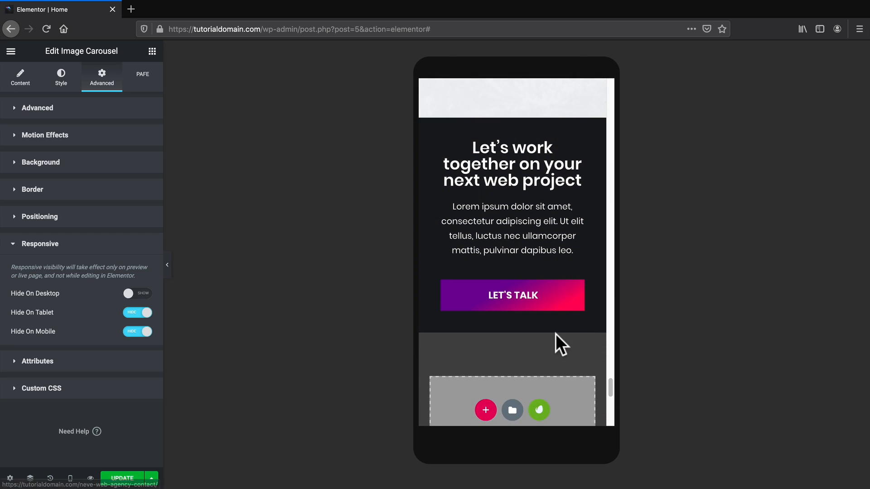
scroll(555, 334, down, 5)
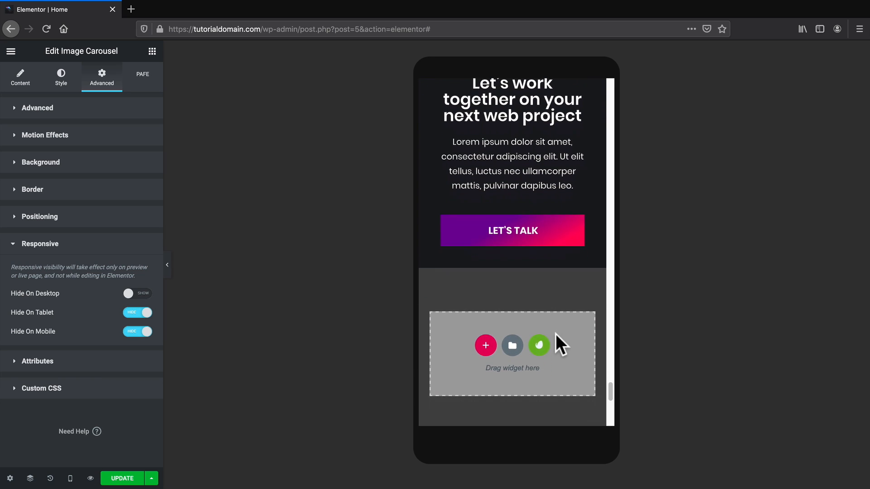
scroll(555, 334, down, 1)
Go to Templates > Theme Builder from the WordPress admin sidebar.
drag(609, 390, 604, 75)
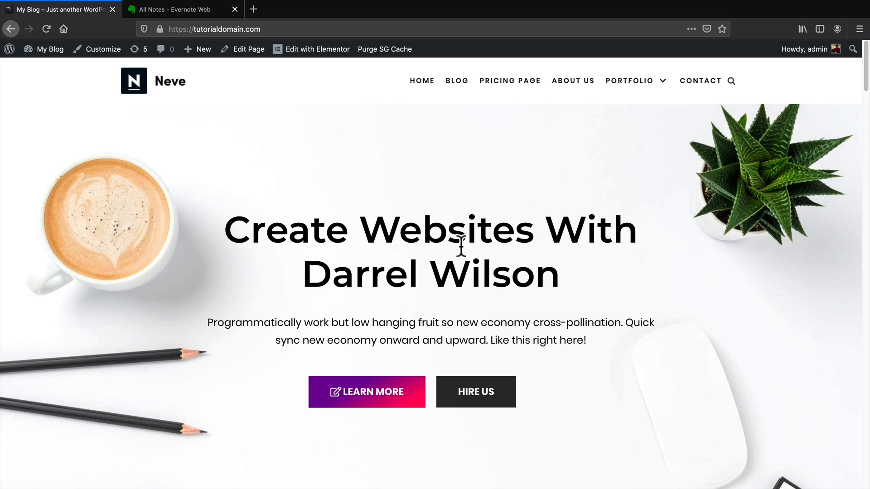
mouse_move(62, 49)
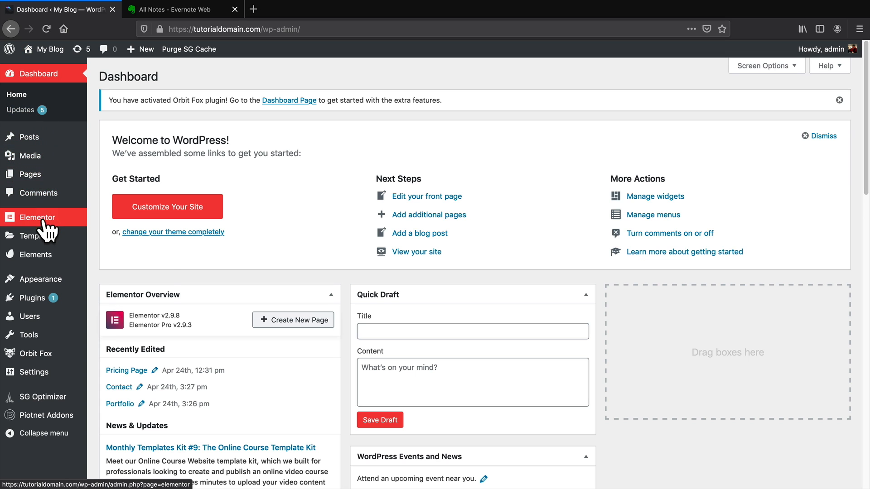
mouse_move(43, 234)
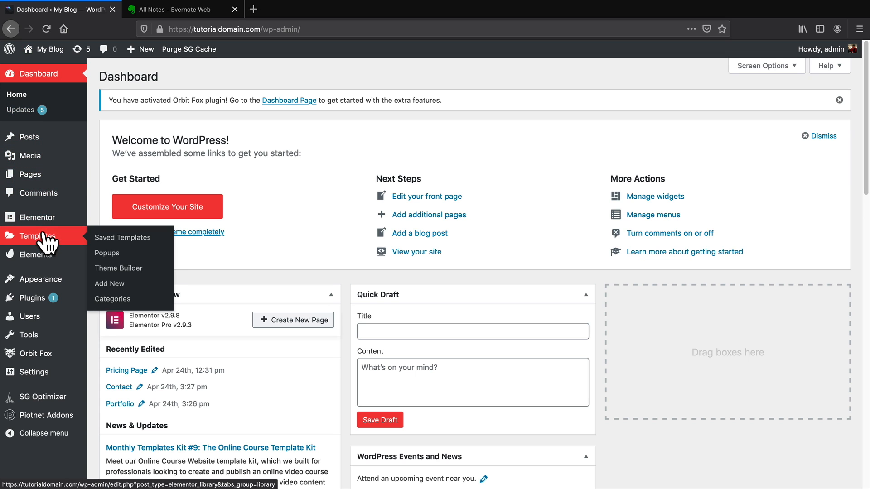
click(118, 269)
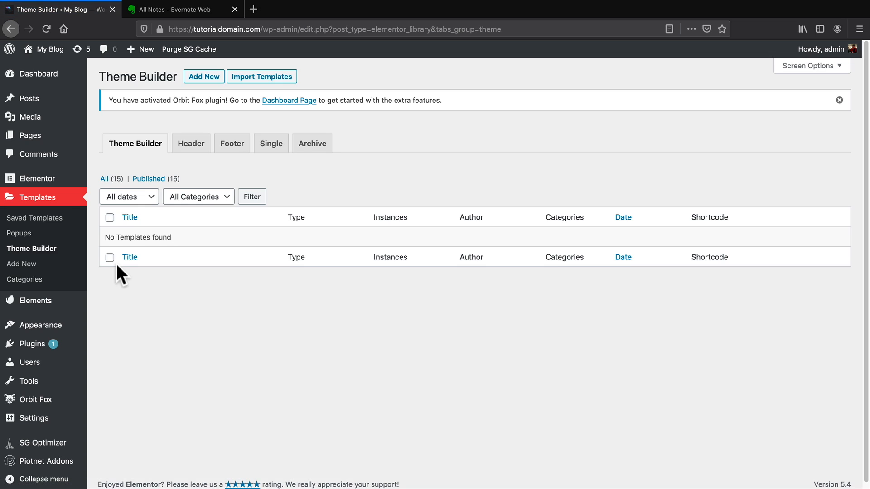
Create a new Header template and insert the first blue gradient header block.
click(190, 143)
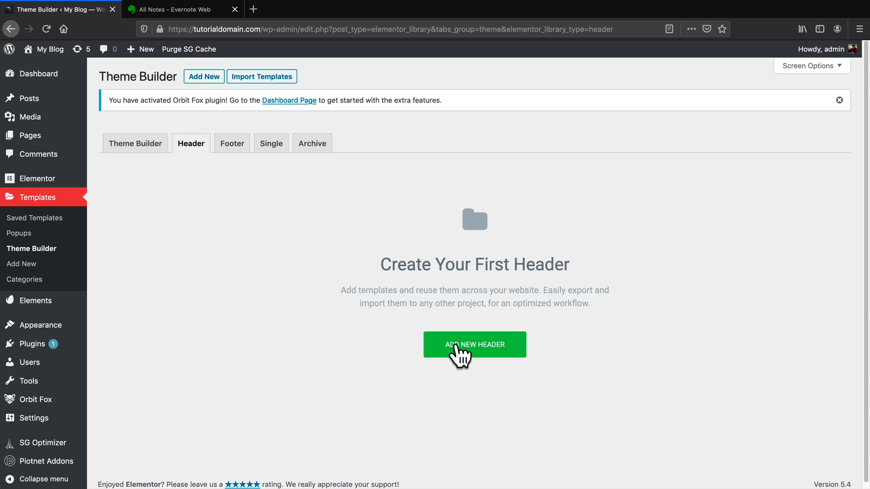
click(498, 350)
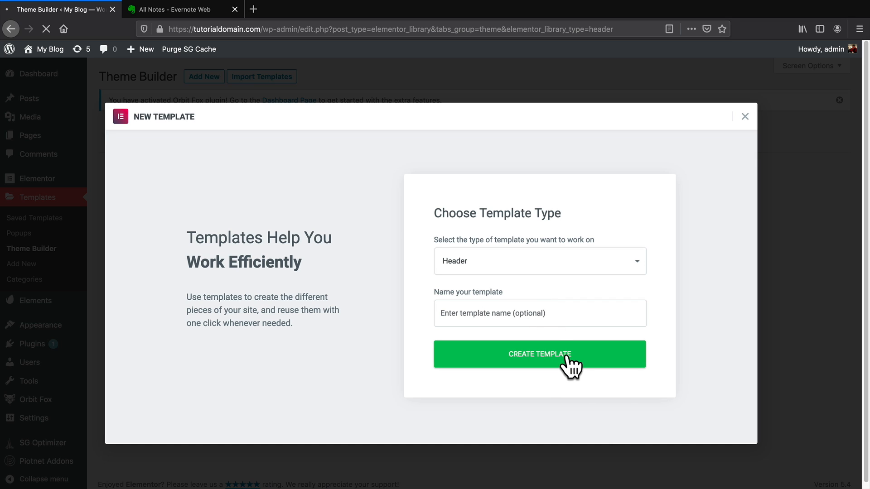
scroll(531, 270, down, 3)
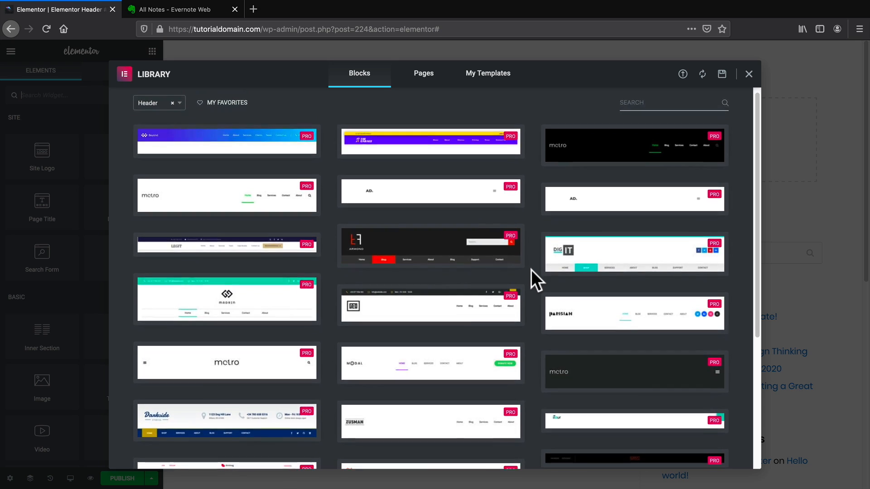
scroll(530, 270, down, 4)
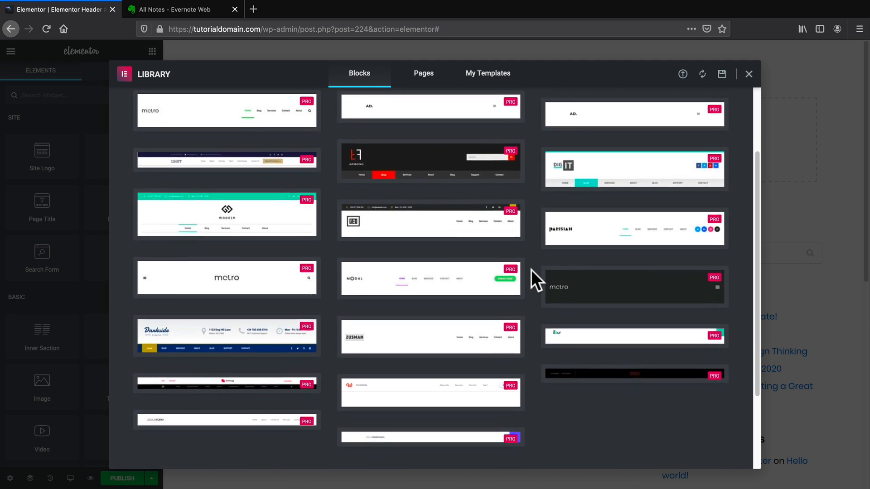
scroll(531, 270, up, 4)
scroll(531, 270, up, 3)
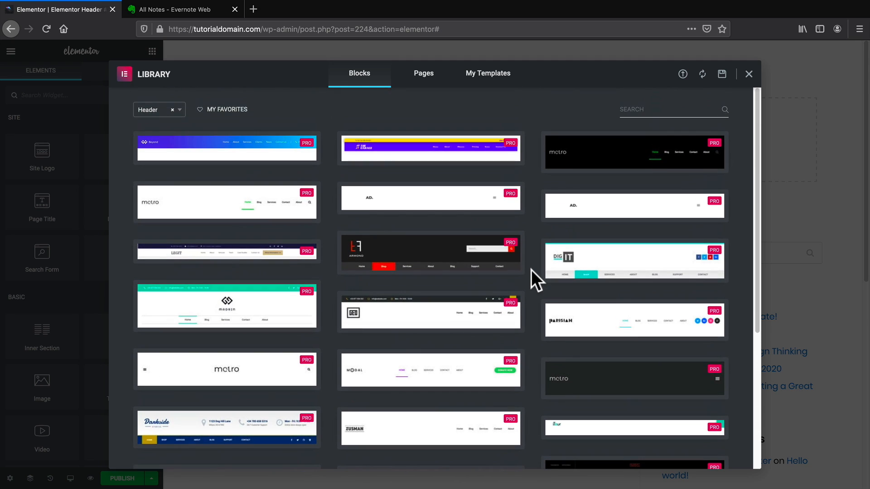
mouse_move(227, 150)
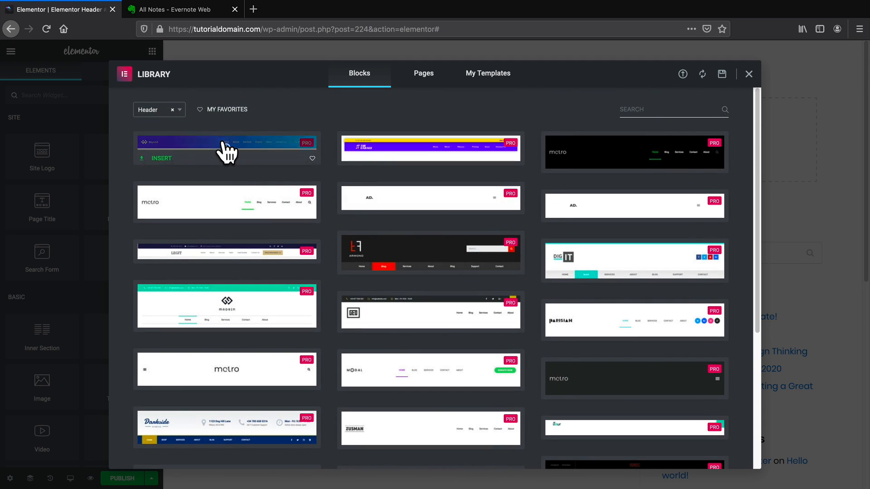
click(161, 156)
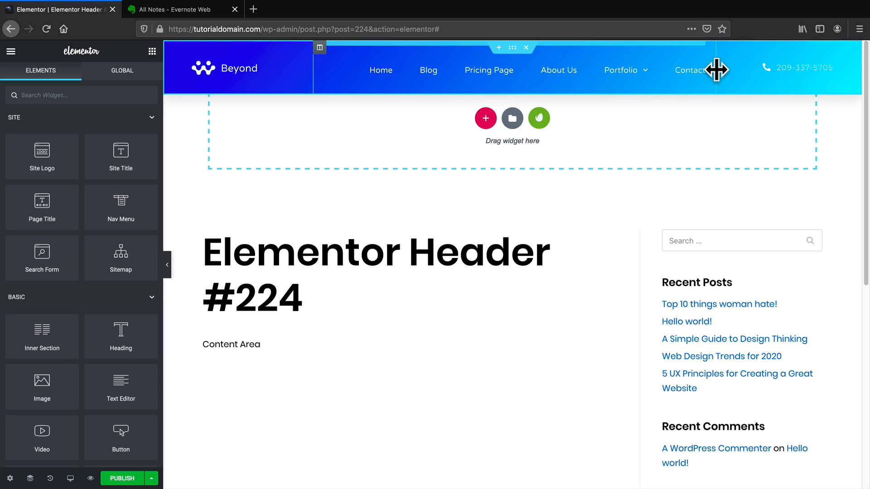
Widen the Beyond header's menu column and add a centred Click here button in the right column.
mouse_move(718, 73)
mouse_down()
mouse_move(763, 82)
mouse_move(725, 81)
mouse_up()
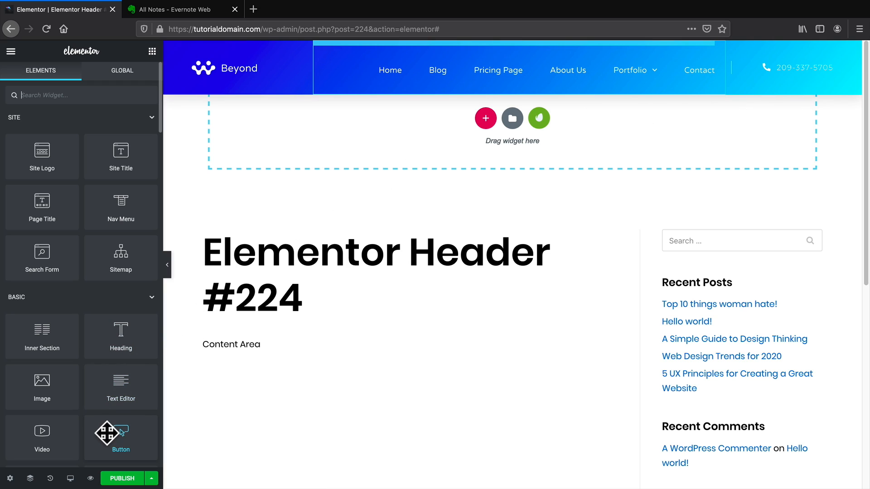
drag(125, 440, 802, 72)
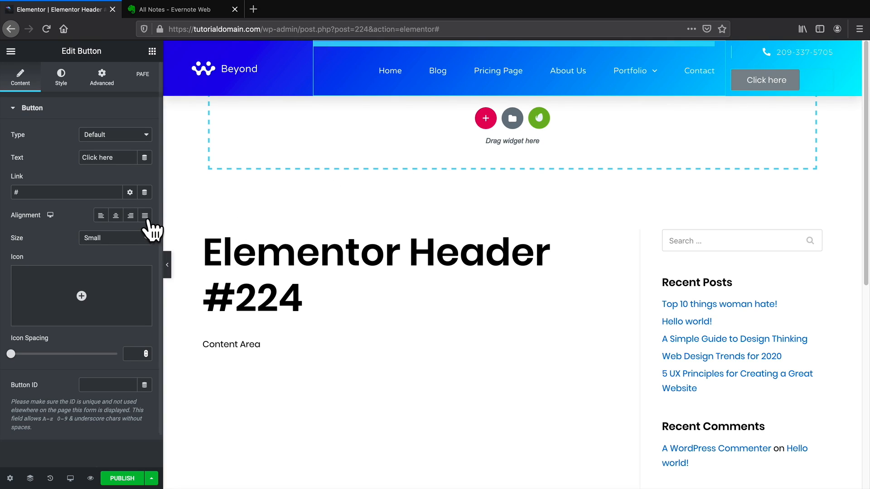
click(115, 215)
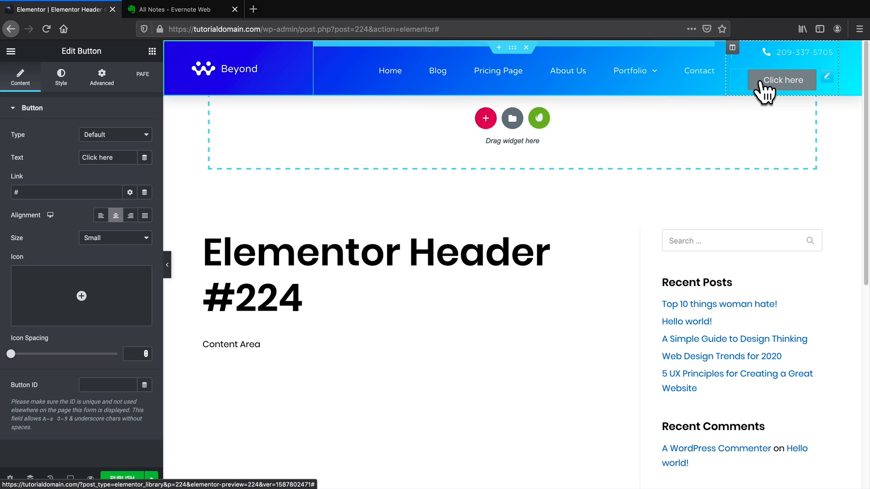
click(152, 52)
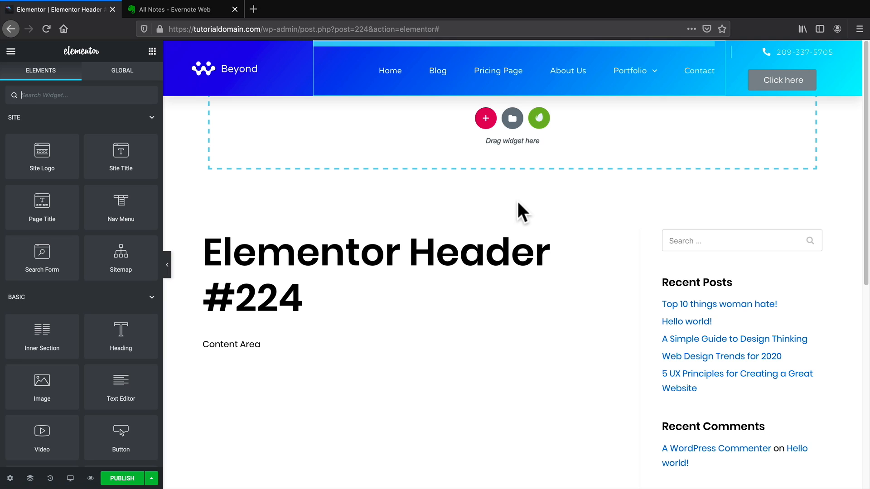
click(122, 479)
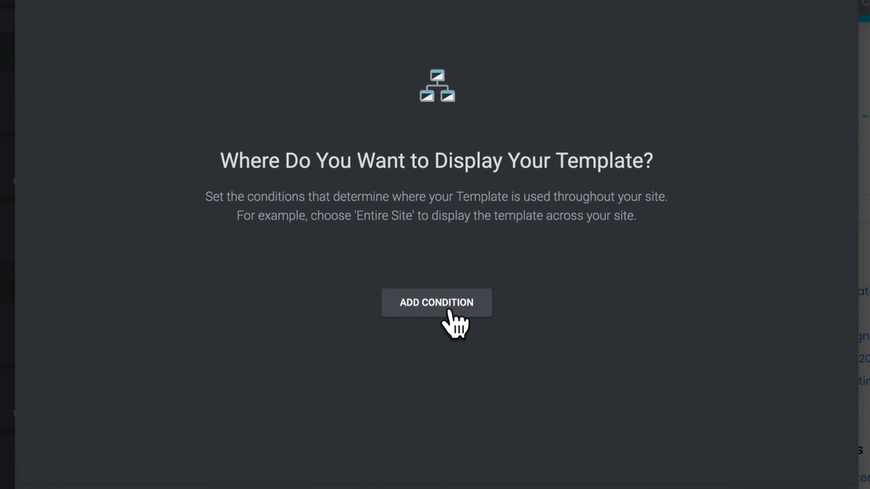
Add an Include > Singular > Pages condition for the Home page.
click(457, 302)
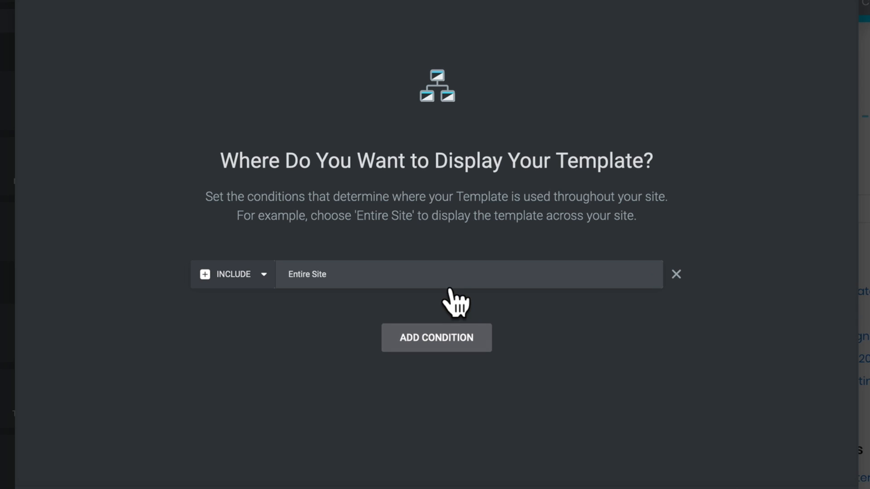
click(428, 277)
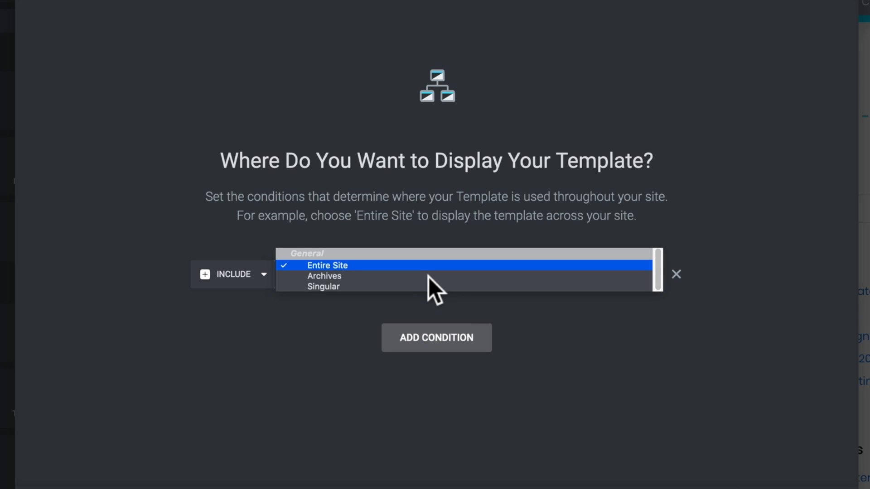
click(368, 287)
click(499, 276)
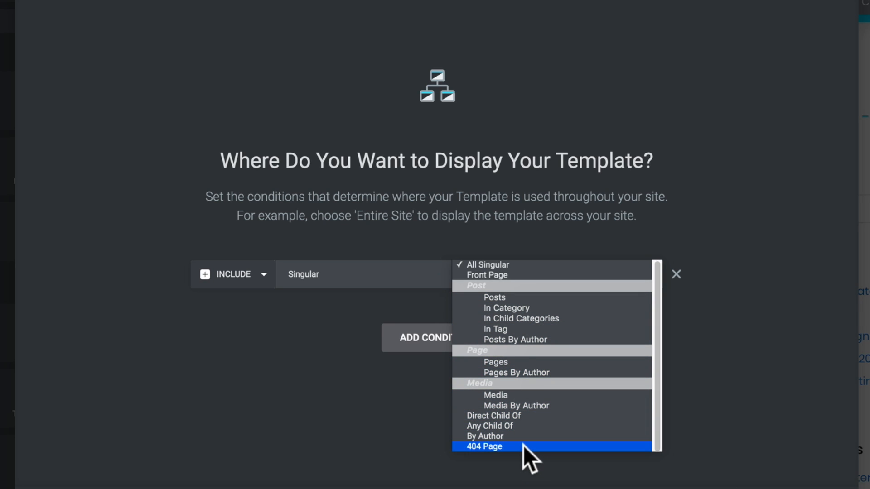
click(518, 363)
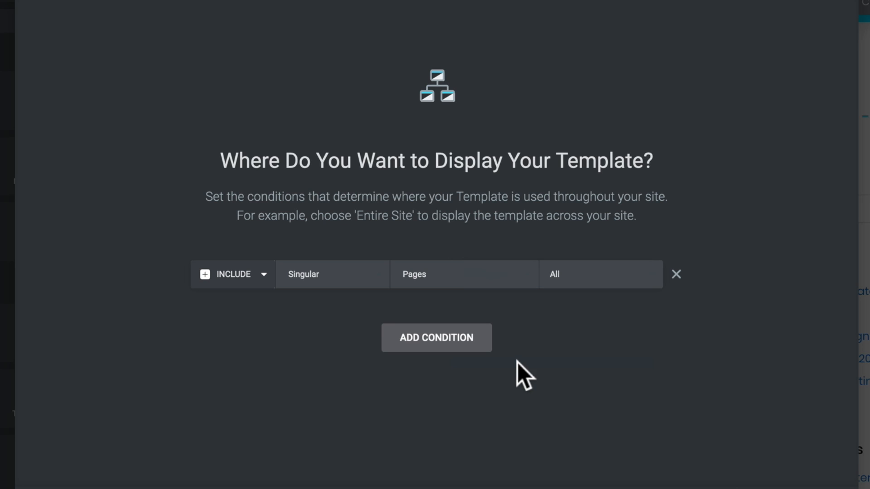
click(585, 277)
text(home)
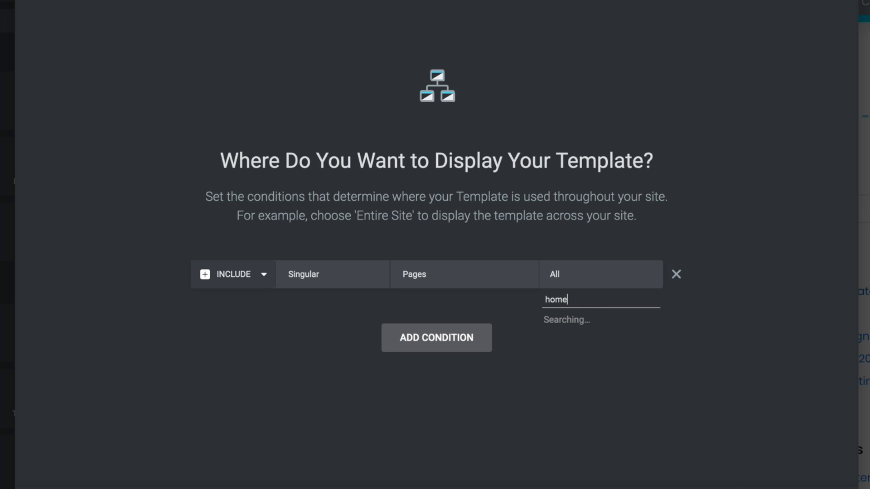
click(584, 318)
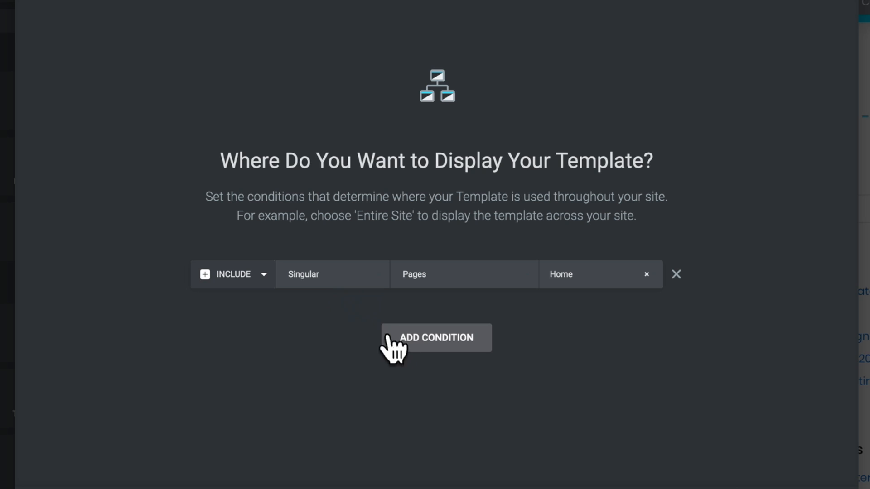
Add a second Include > Singular > Pages condition for the Contact page.
click(430, 340)
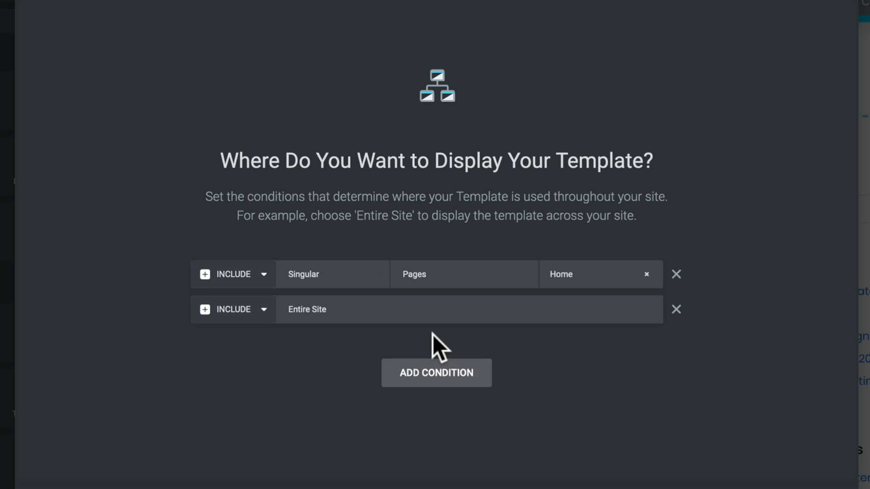
click(432, 307)
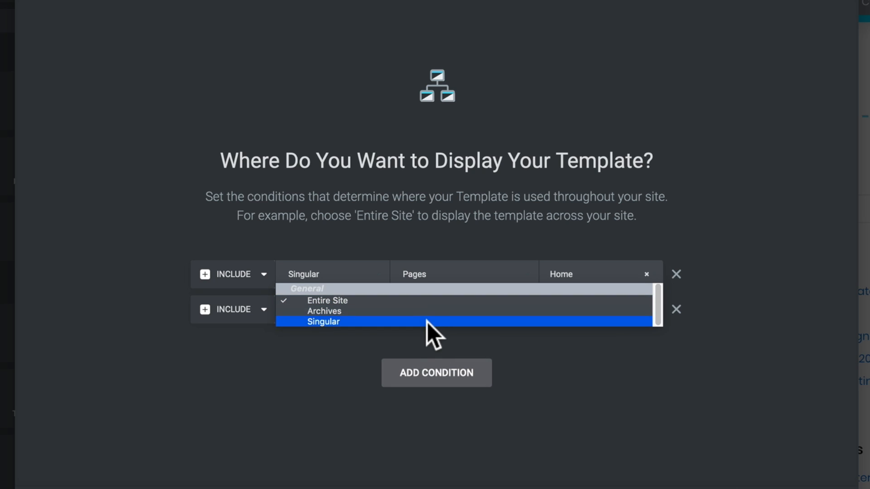
click(426, 322)
click(519, 317)
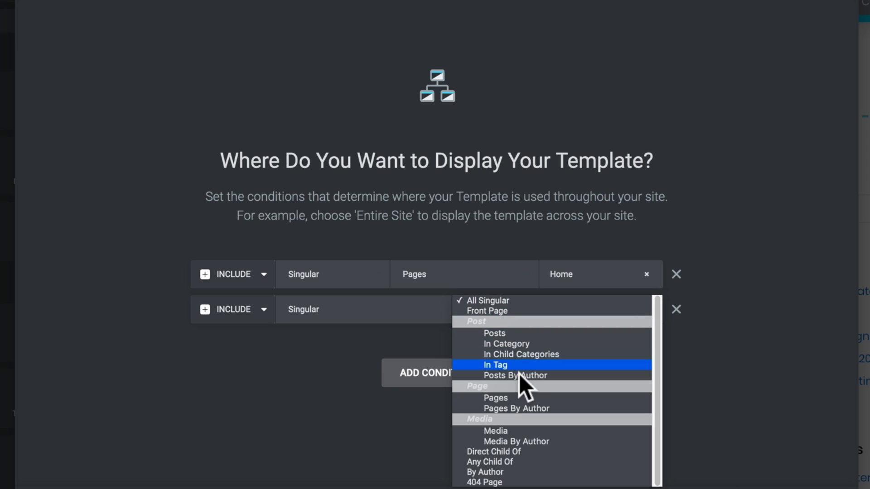
click(521, 398)
click(574, 316)
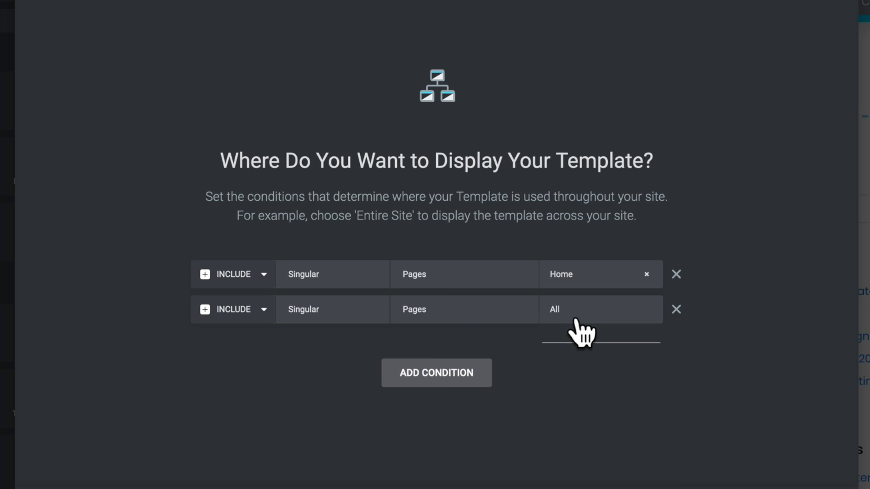
text(c)
key(BackSpace)
text(contact)
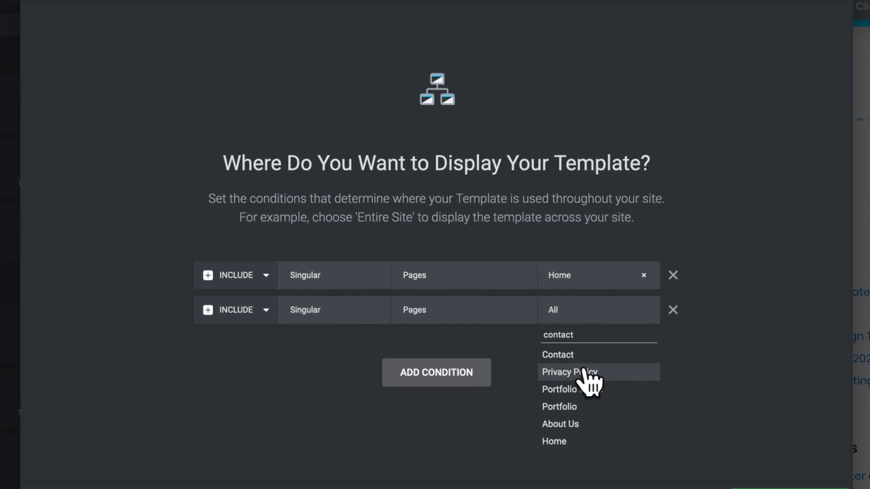
click(558, 355)
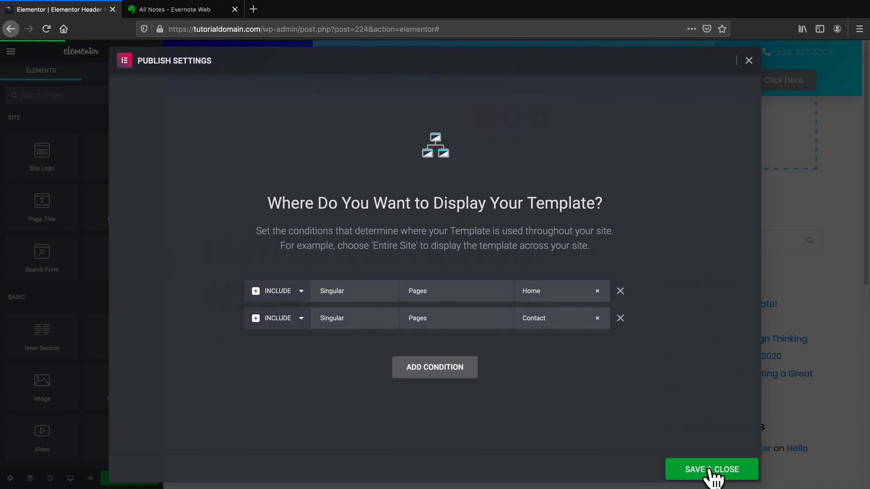
Publish the header with its conditions and view it on the live site.
click(712, 470)
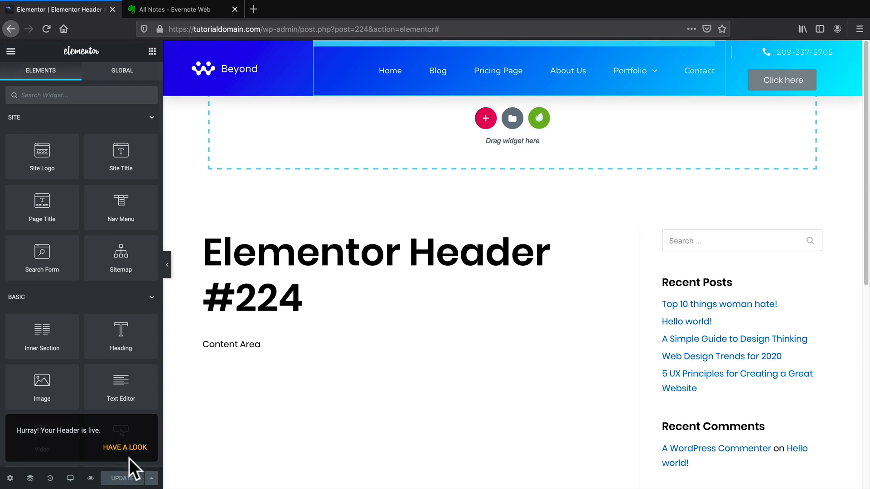
click(11, 52)
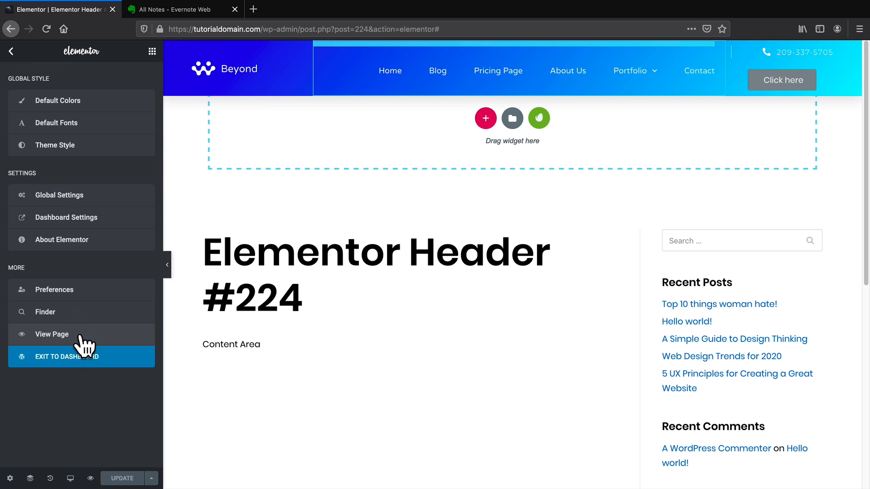
click(67, 340)
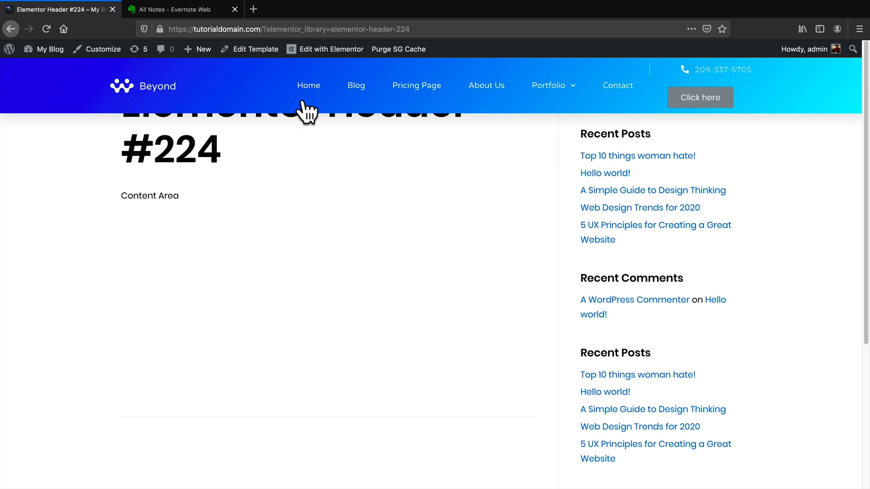
Check the header on the Home, About Us, Contact and Blog pages, then scroll to the footer.
click(307, 89)
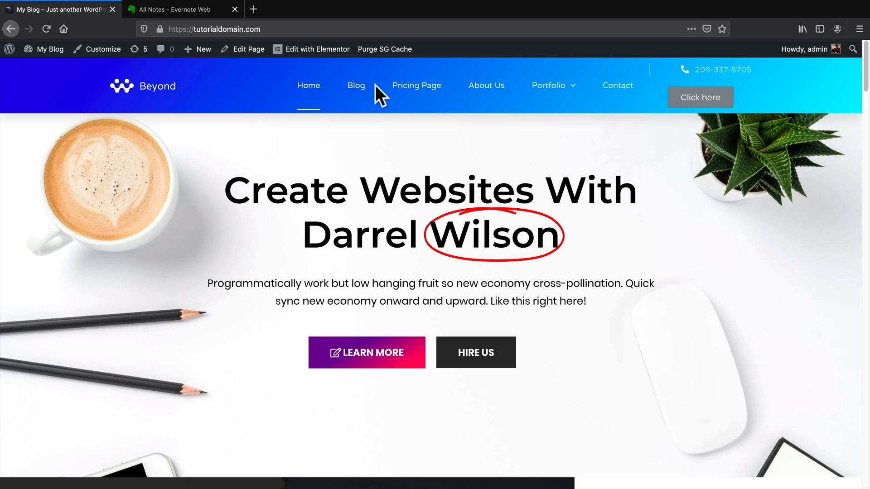
click(482, 89)
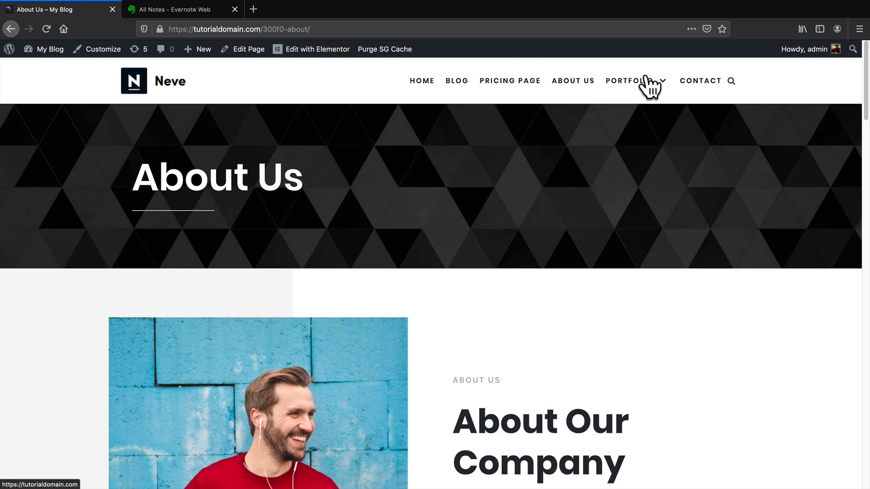
click(705, 81)
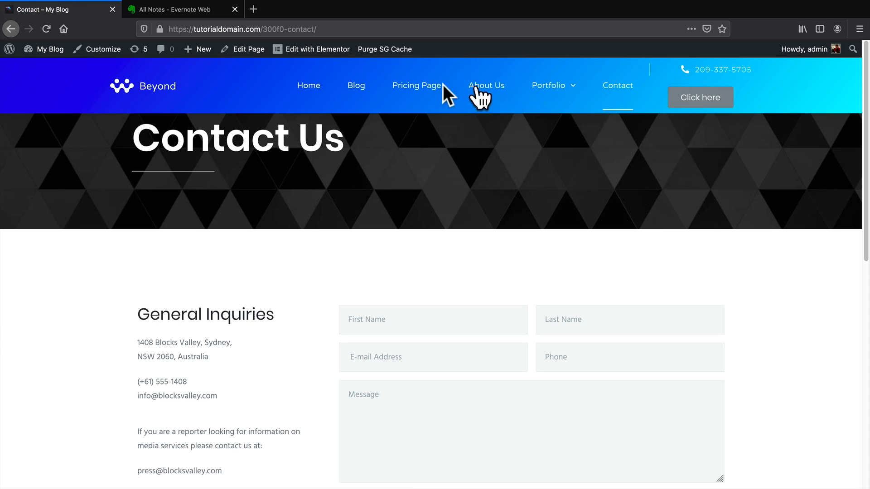
click(306, 104)
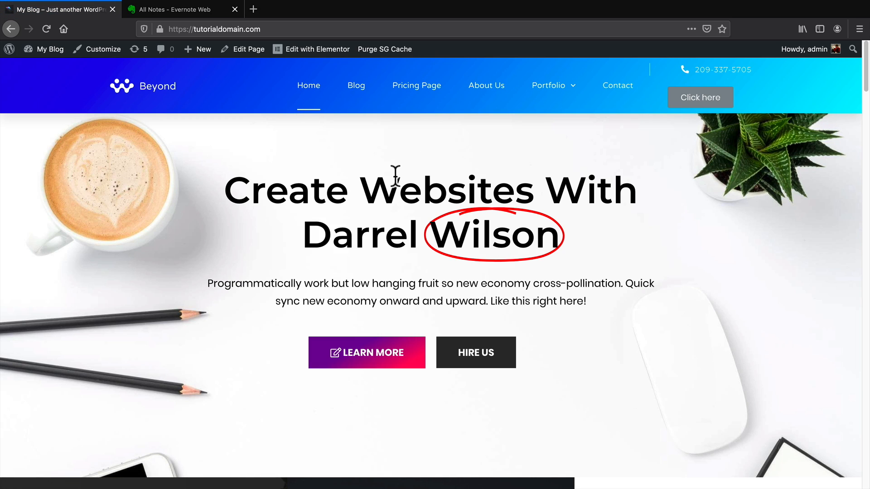
click(354, 88)
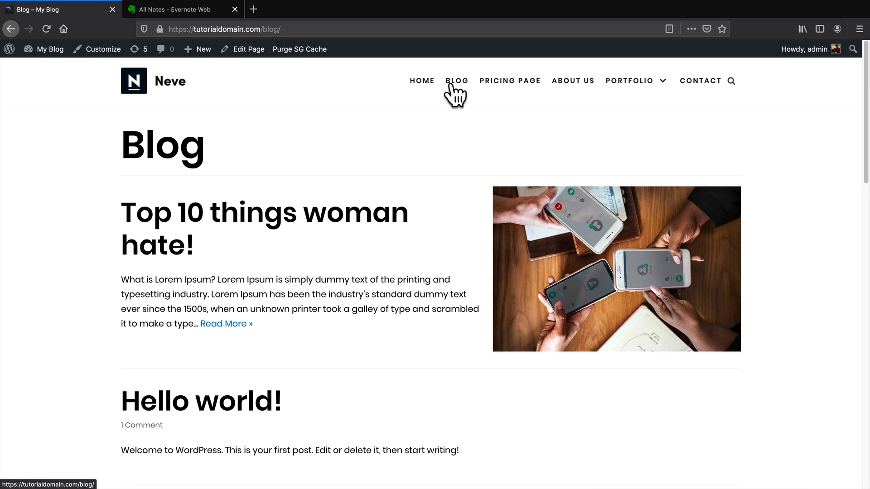
click(425, 85)
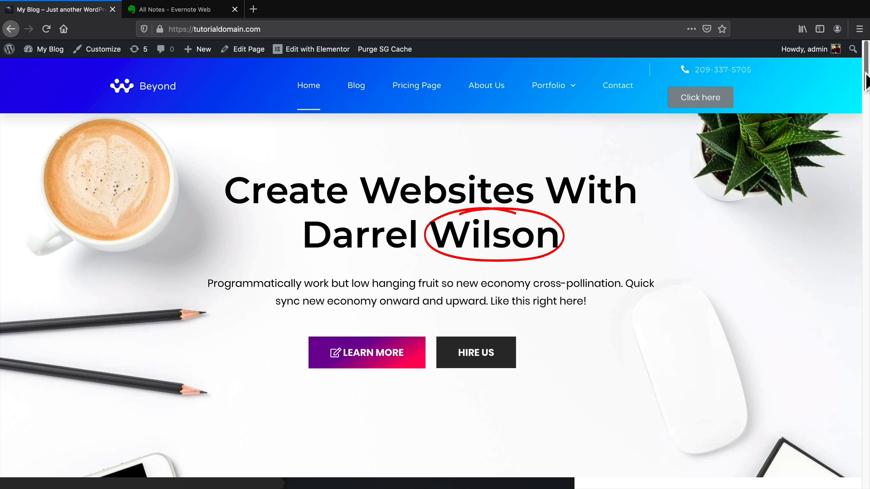
drag(866, 82, 866, 482)
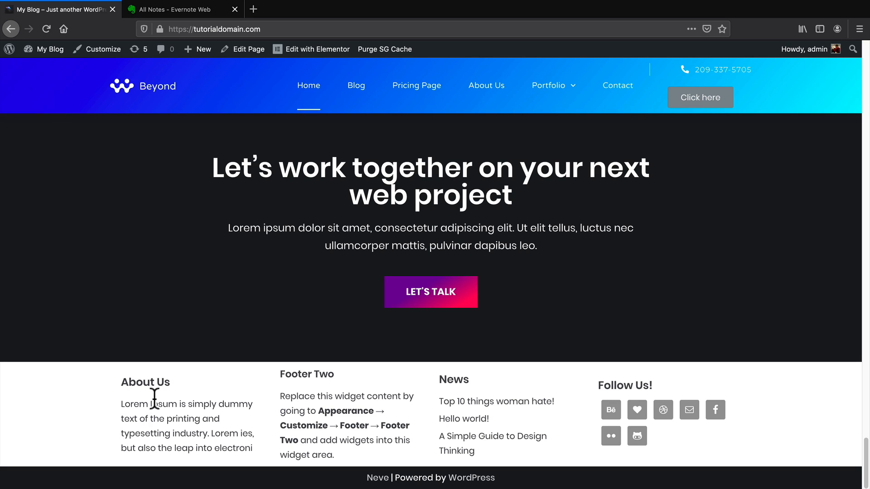
Create a new Footer template from the Theme Builder's Footer tab.
mouse_move(49, 52)
click(50, 70)
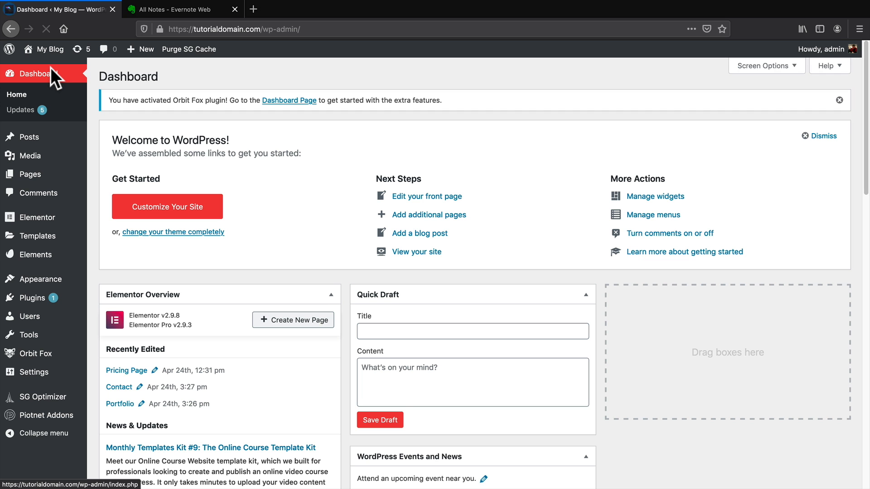
mouse_move(43, 240)
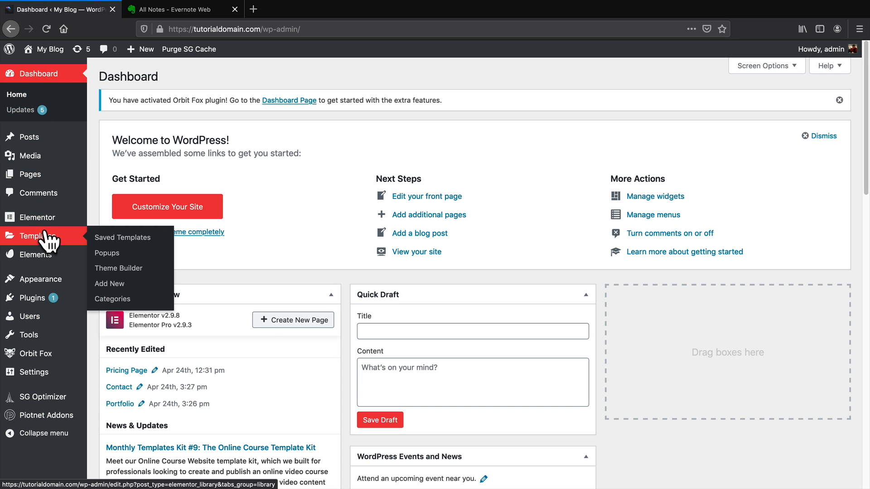
click(116, 267)
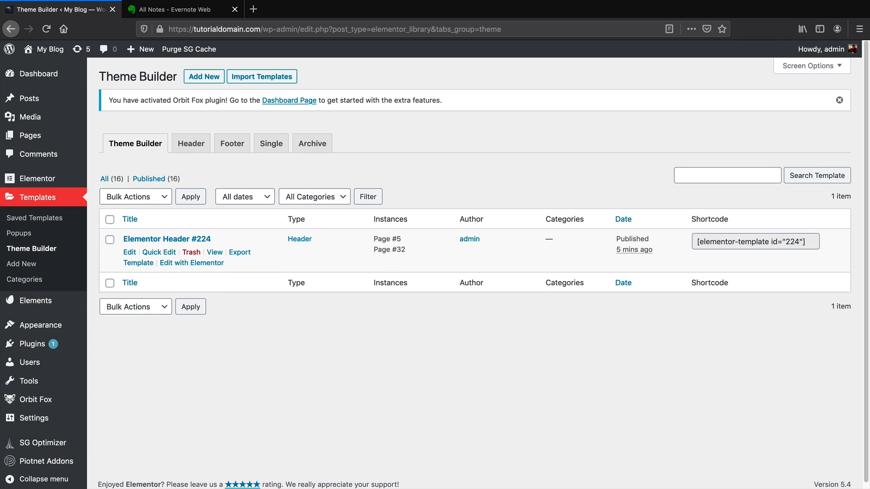
click(233, 145)
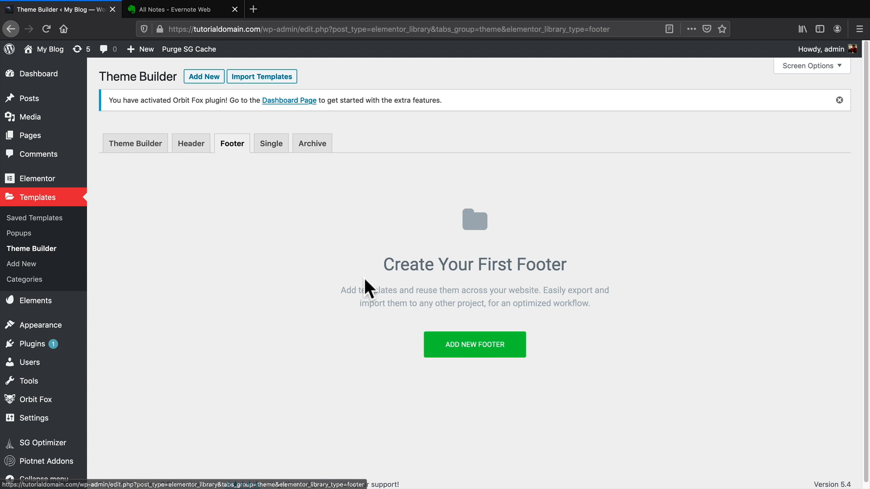
click(486, 358)
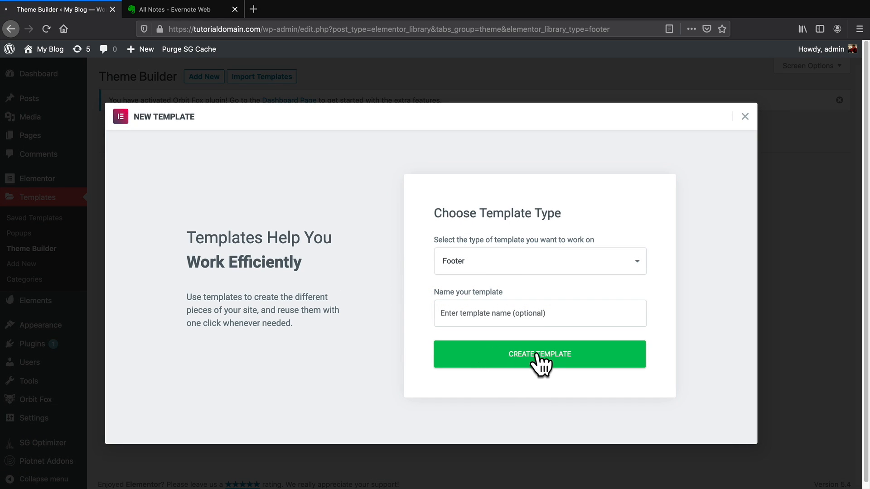
click(538, 356)
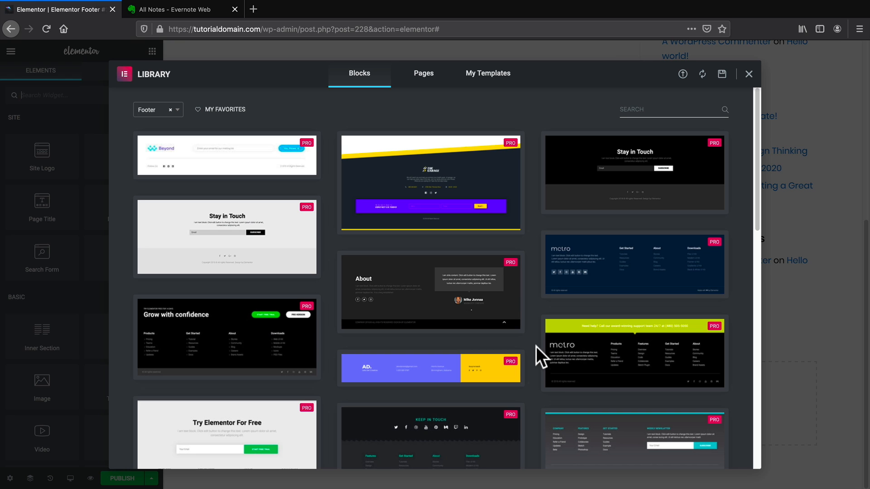
Browse the ready-made Footer blocks in the template library.
scroll(539, 317, down, 5)
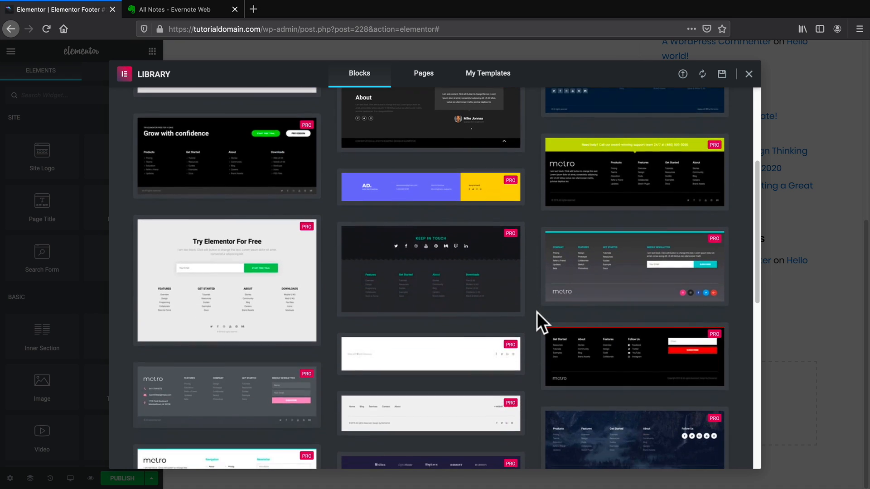
scroll(536, 312, down, 7)
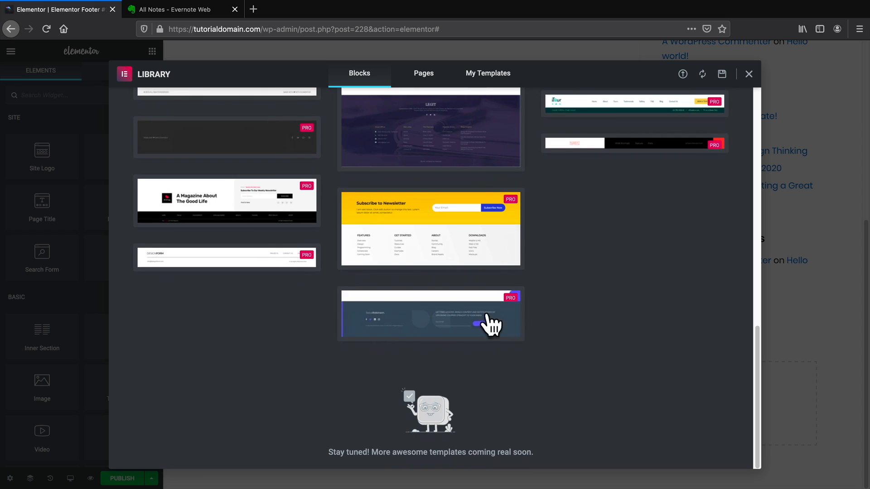
scroll(501, 335, up, 6)
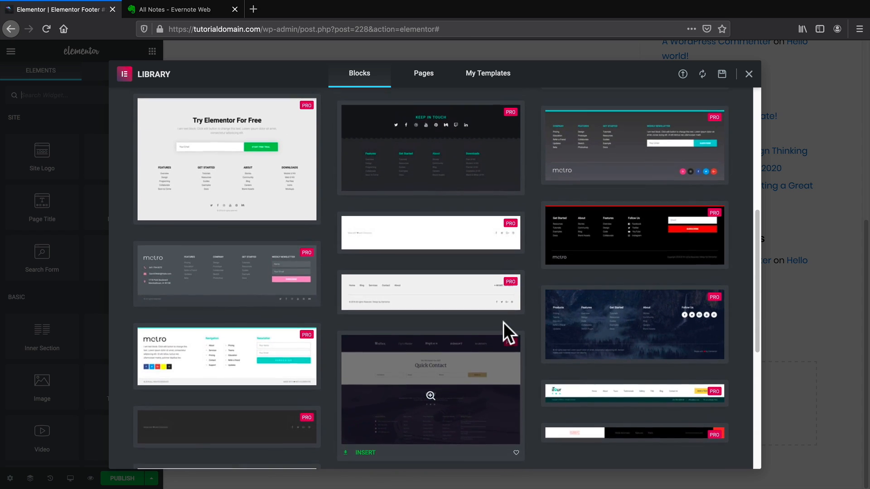
scroll(522, 323, up, 2)
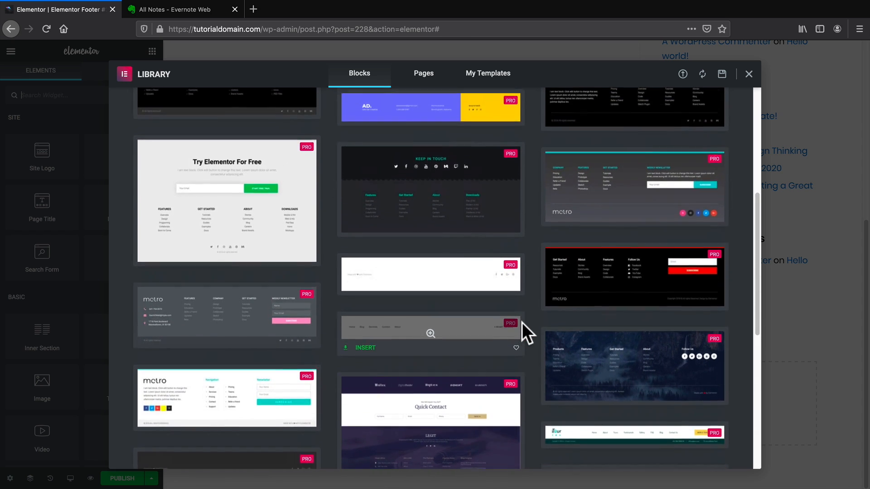
scroll(522, 322, up, 5)
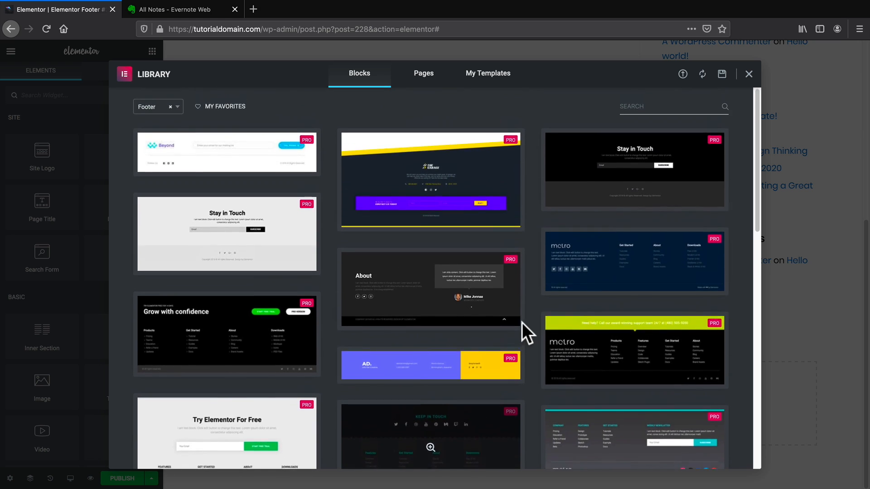
Insert the Beyond footer block and inspect its logo-and-signup inner section's style.
mouse_move(262, 266)
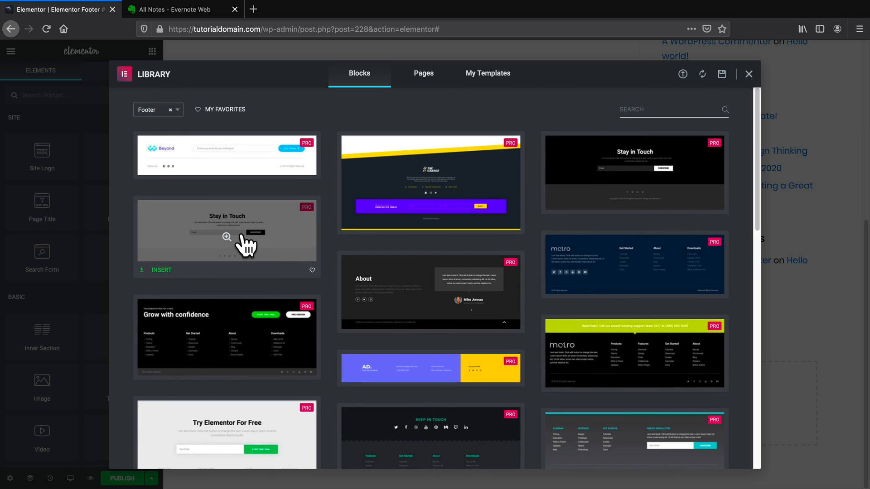
mouse_move(229, 163)
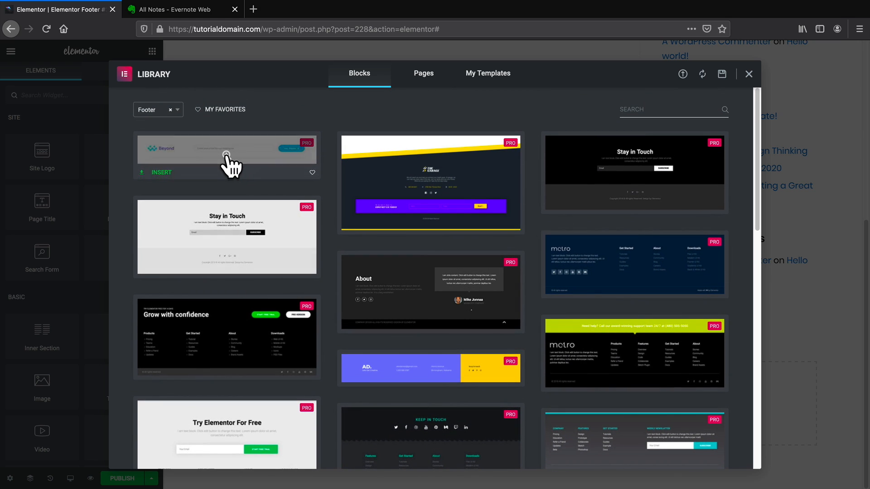
click(161, 172)
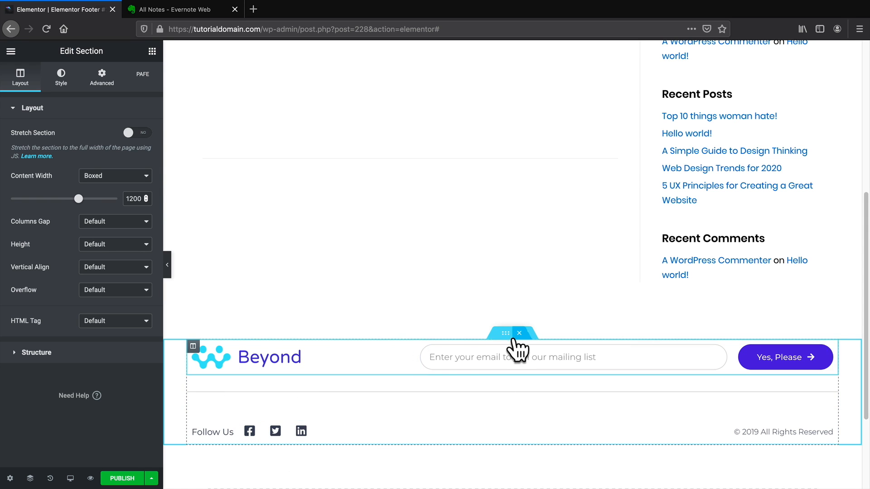
click(505, 337)
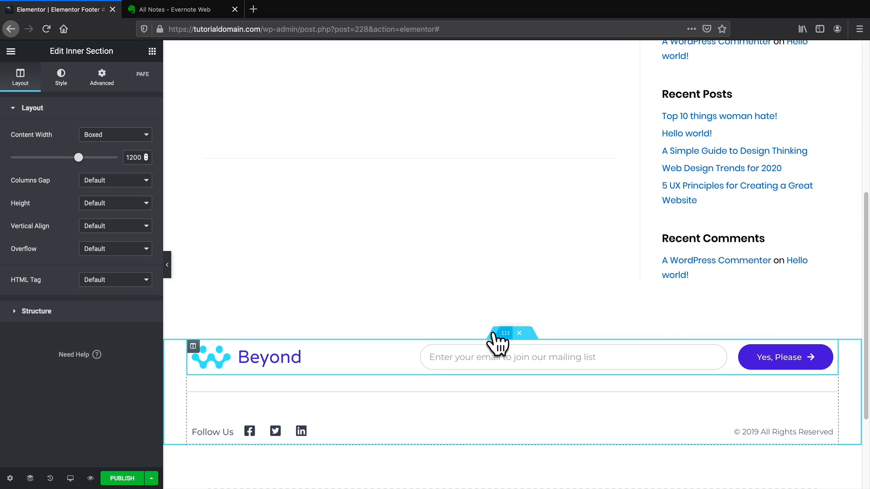
click(62, 78)
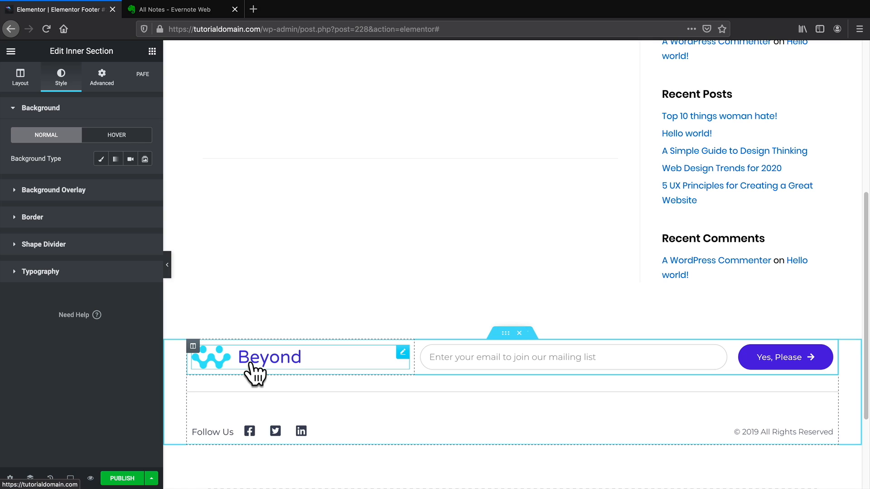
Publish the footer with an Include Entire Site condition and return to the live home page.
click(128, 480)
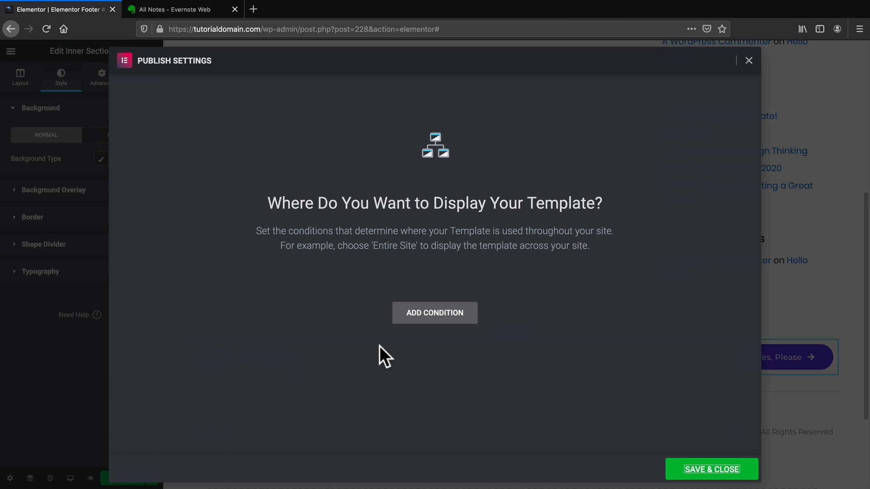
click(410, 317)
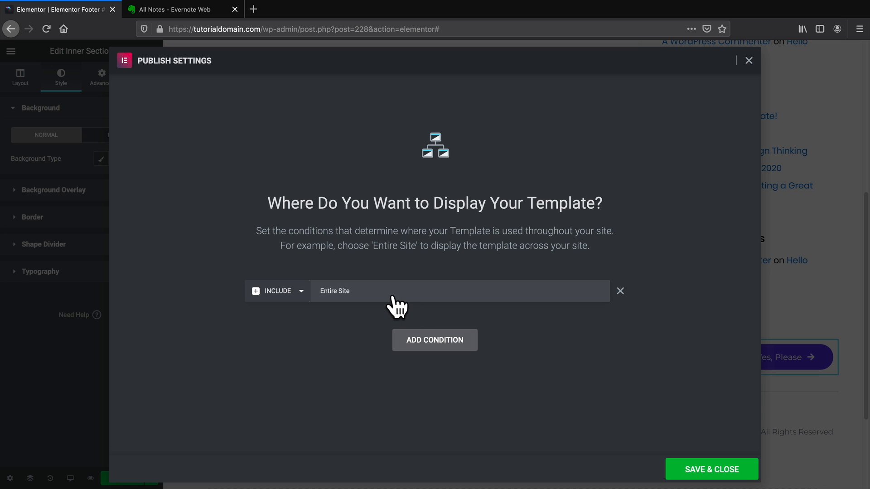
click(711, 471)
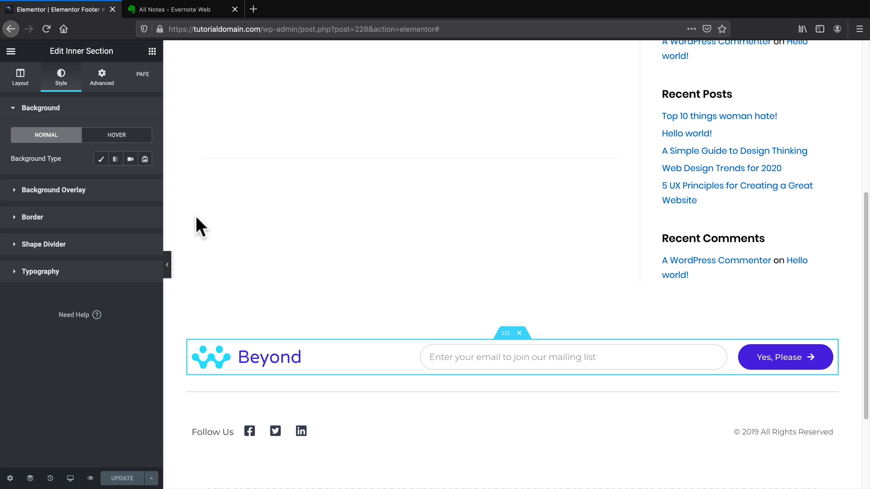
click(11, 50)
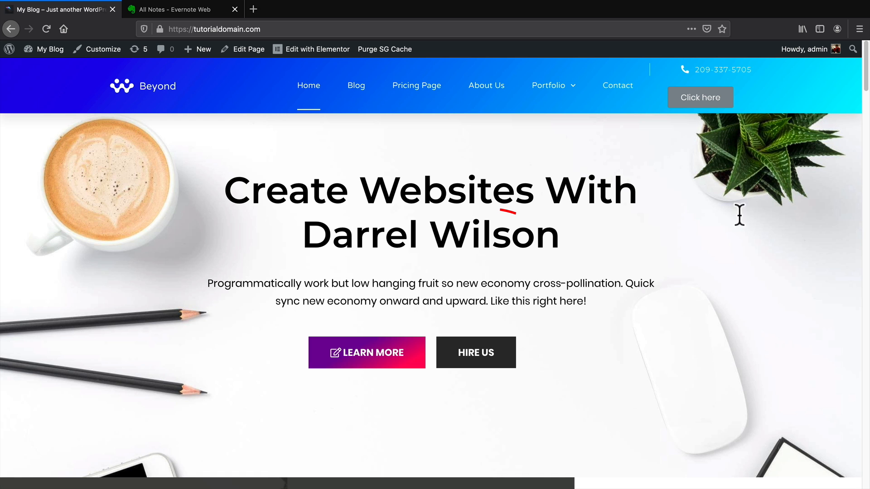
drag(866, 82, 865, 481)
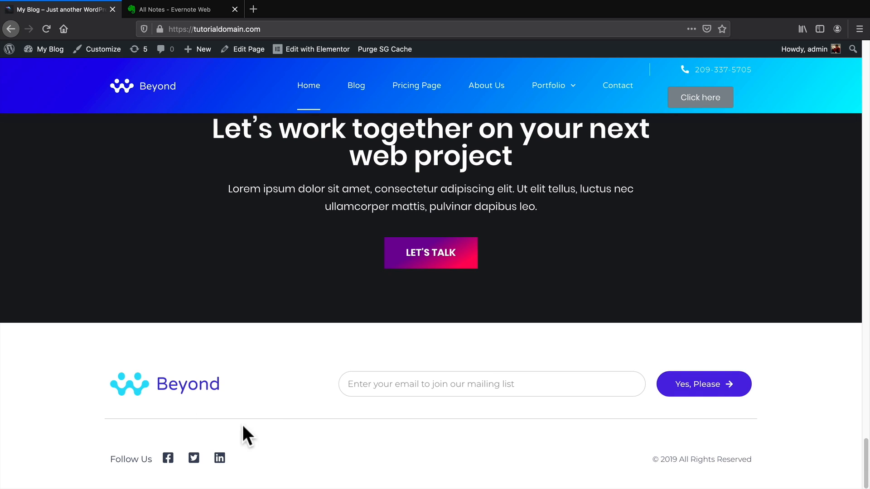
click(356, 91)
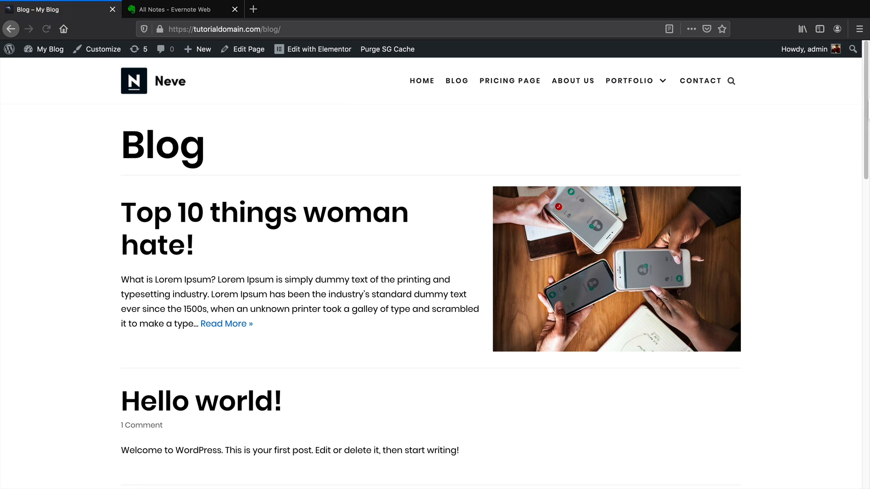
drag(864, 168, 857, 460)
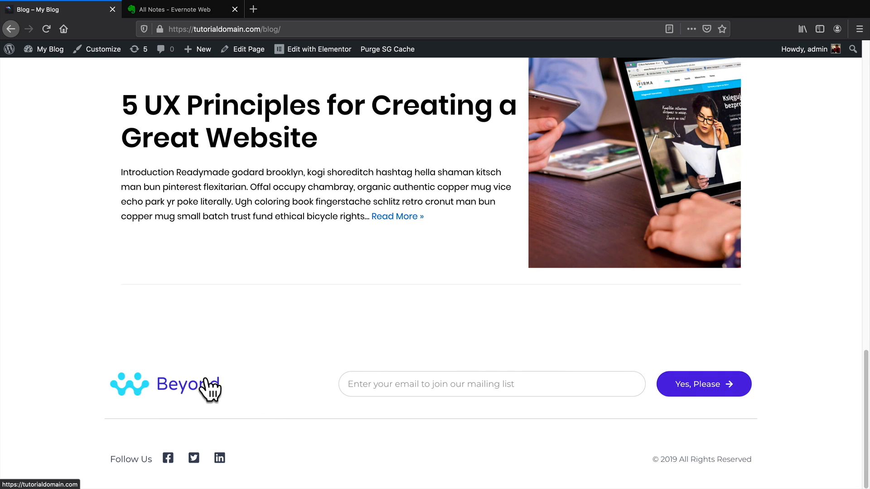
scroll(213, 383, up, 20)
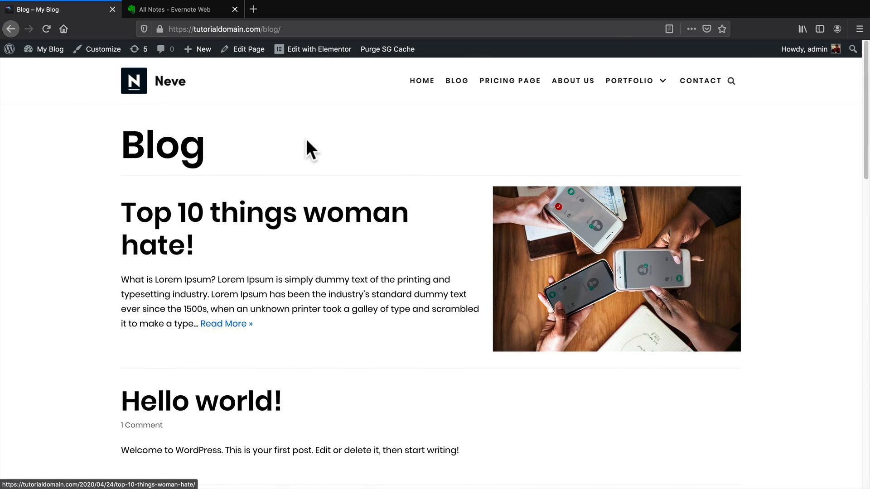
click(414, 80)
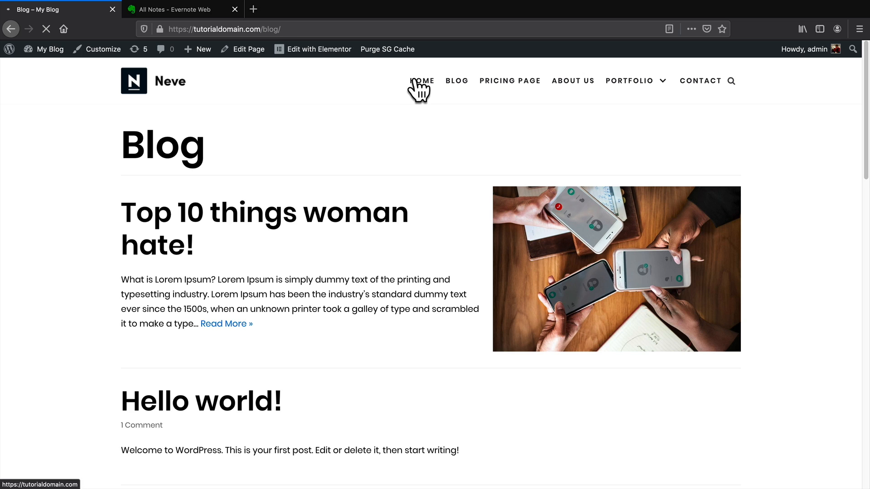
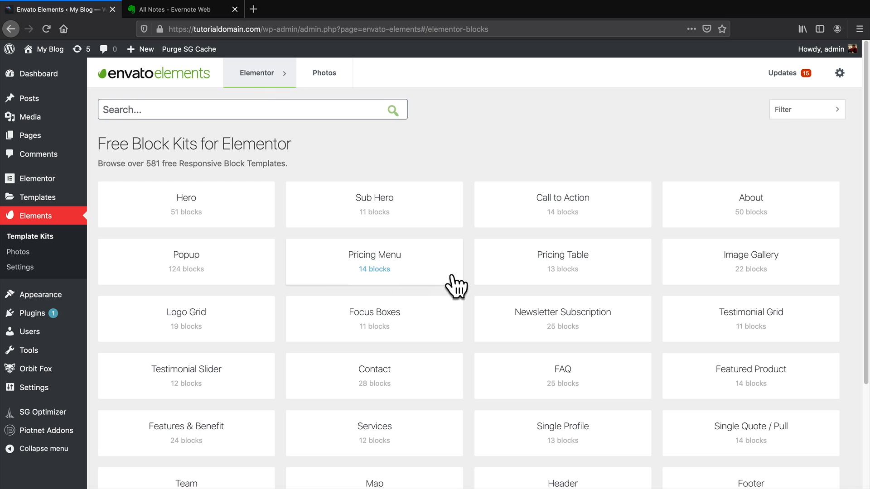
Scroll the Envato Elements Elementor block categories down to the Header and Footer cards.
scroll(455, 286, down, 3)
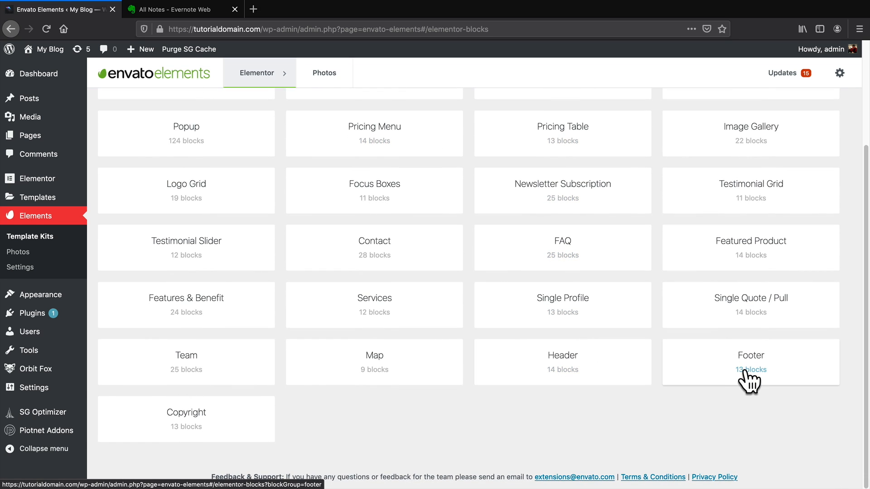
Import the Header (with Nav) block from the Header category and edit it in Elementor.
click(574, 362)
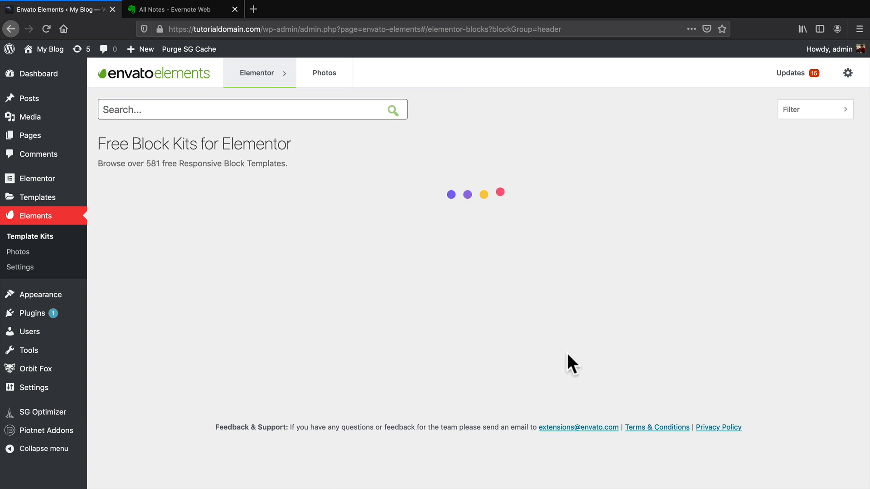
scroll(569, 352, down, 7)
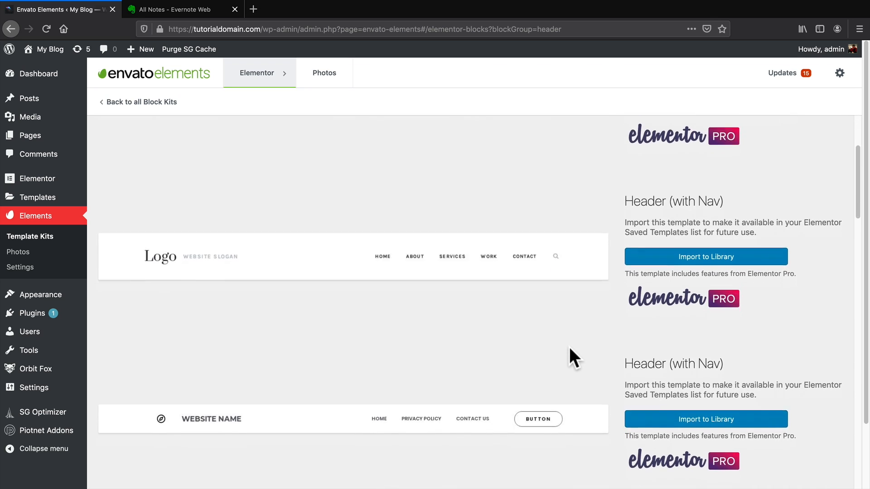
scroll(570, 349, down, 13)
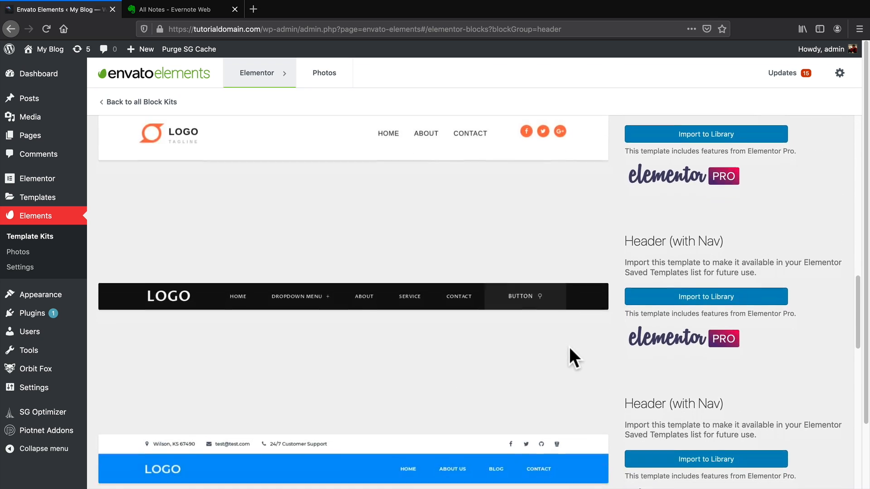
scroll(570, 350, down, 13)
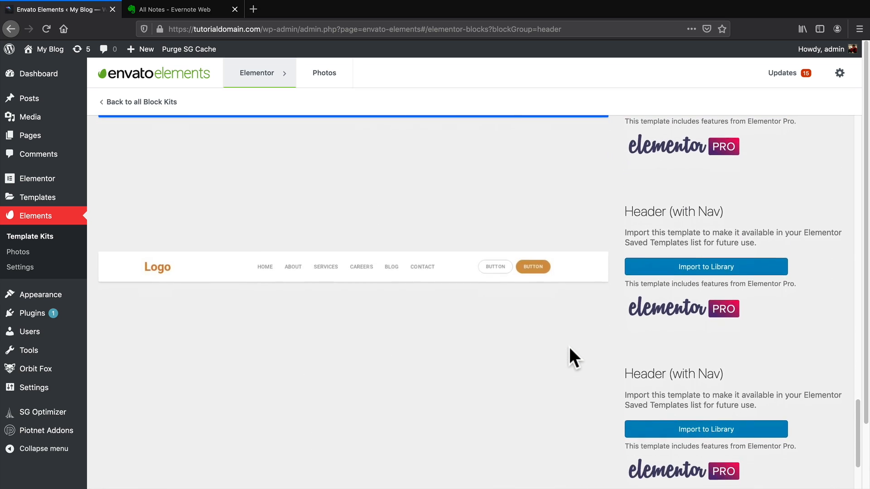
scroll(569, 347, down, 3)
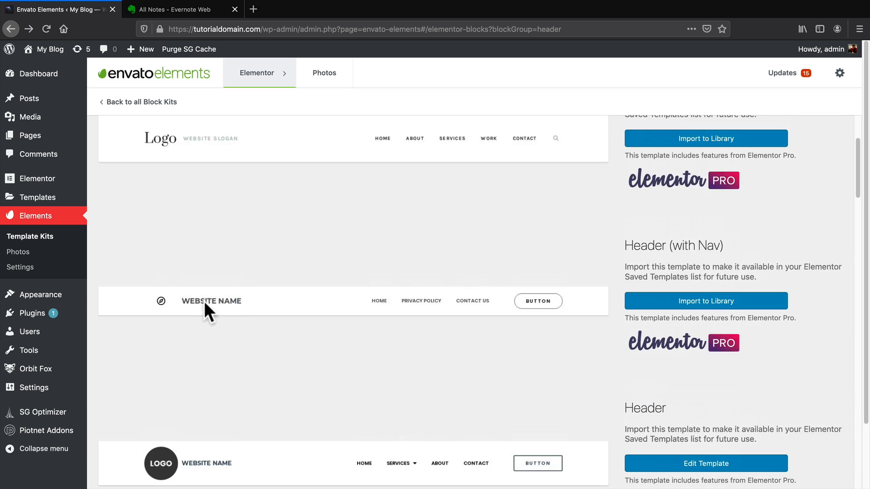
click(703, 307)
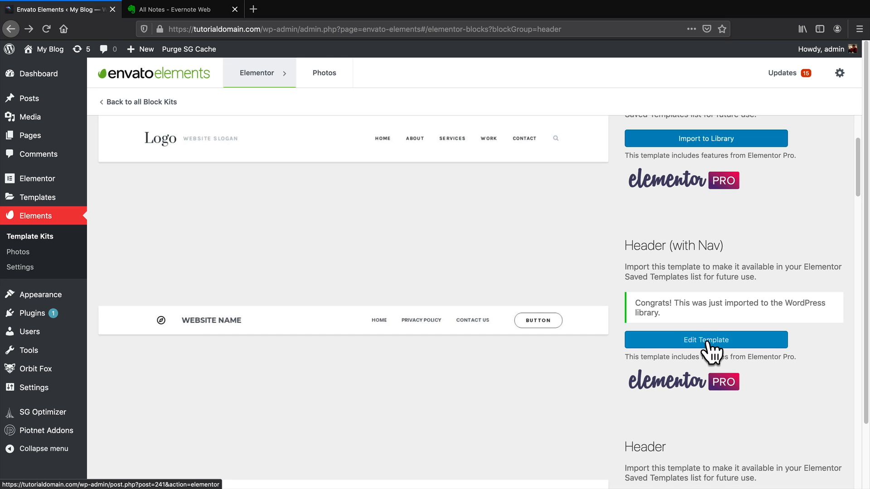
click(708, 341)
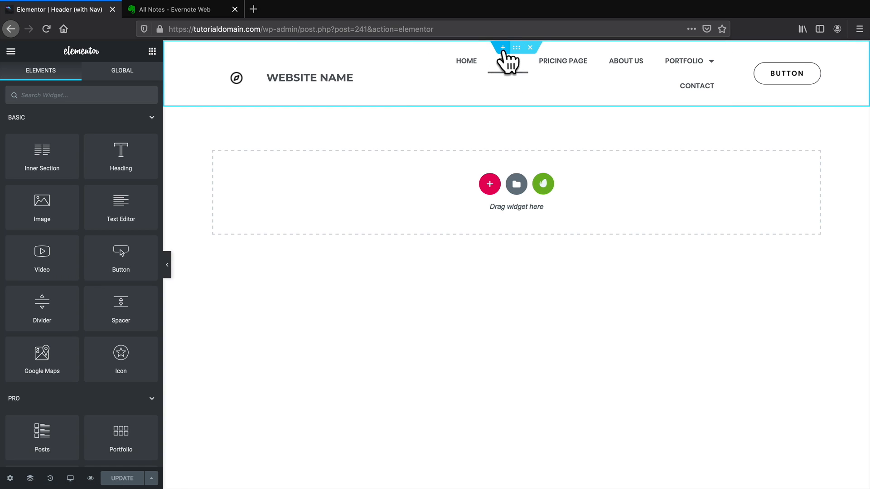
Widen the header's navigation column so CONTACT sits on one row, and update the template.
click(516, 48)
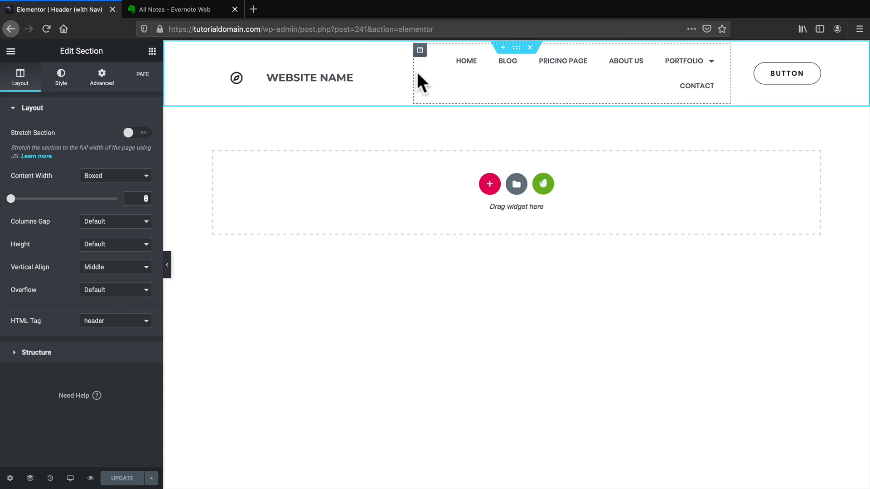
drag(729, 72, 767, 69)
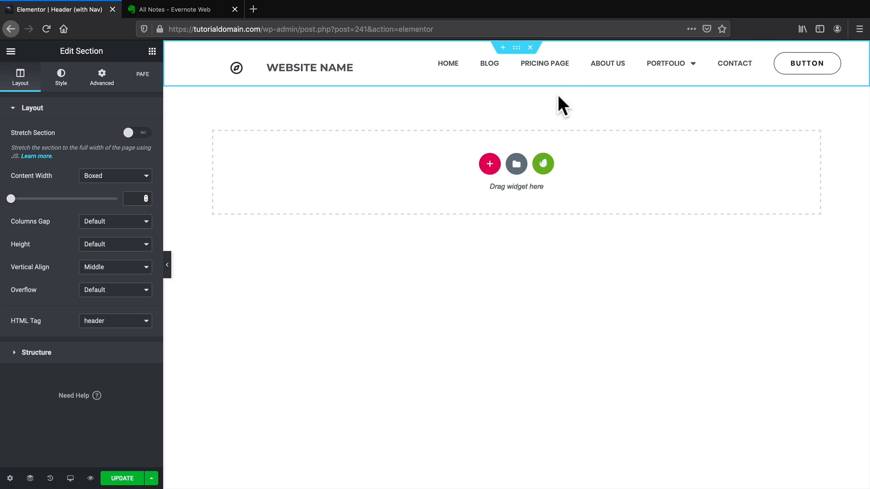
click(124, 478)
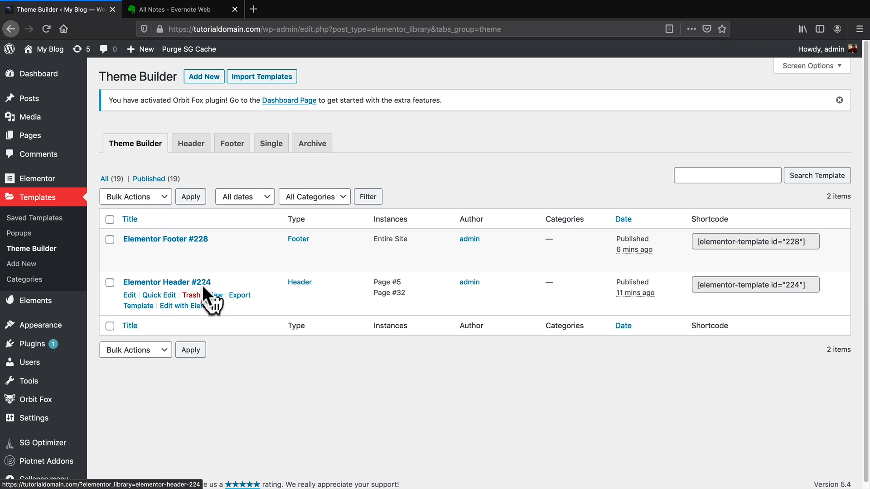
Create a new Theme Builder header template named 'New Header'.
click(192, 145)
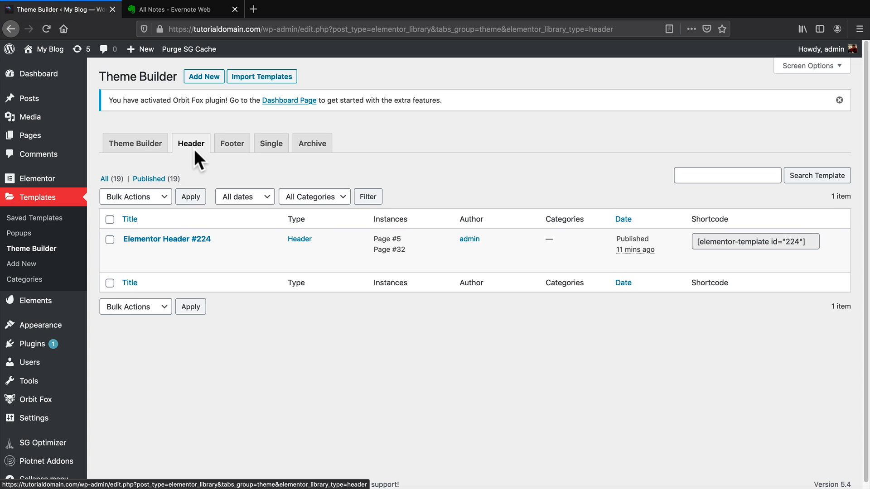
click(204, 77)
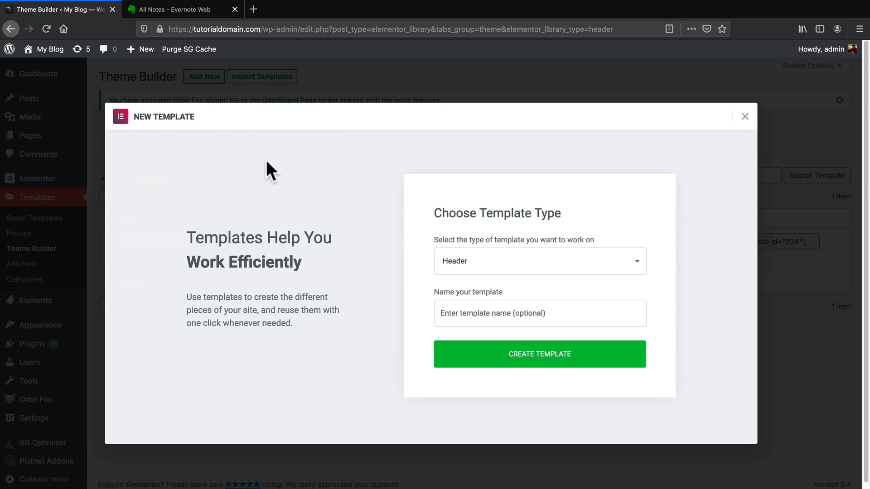
click(505, 312)
text(New )
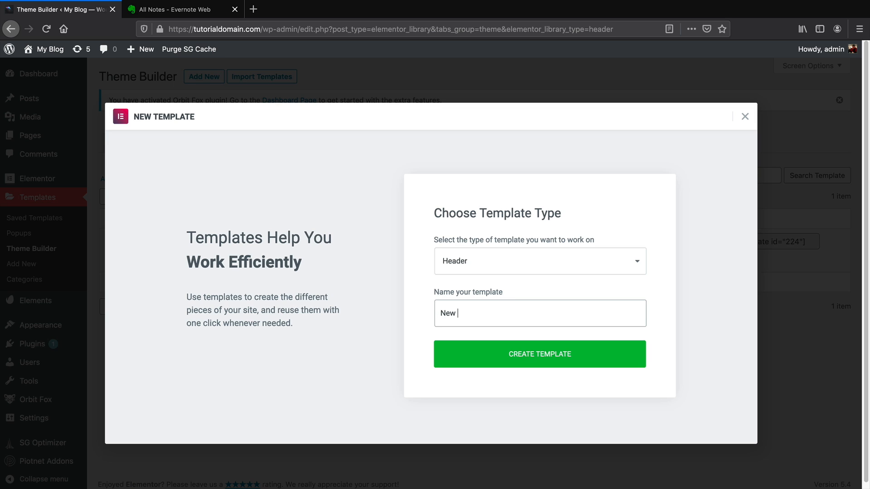
text(Header)
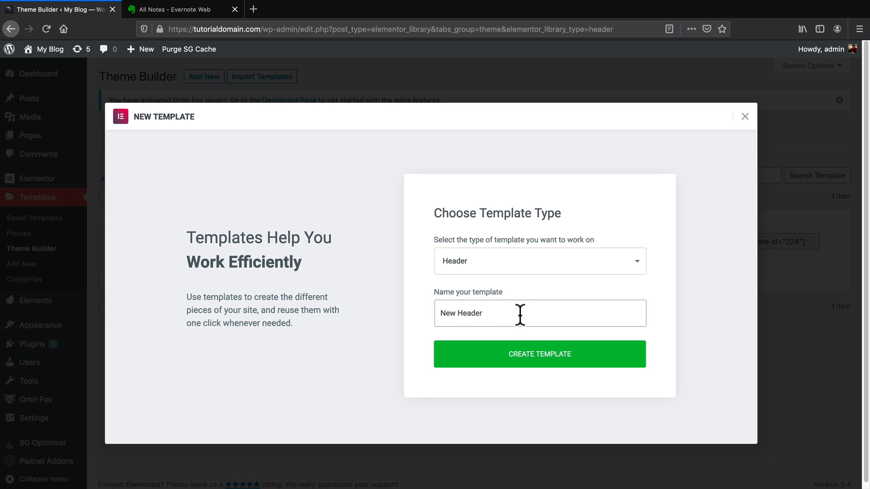
click(531, 360)
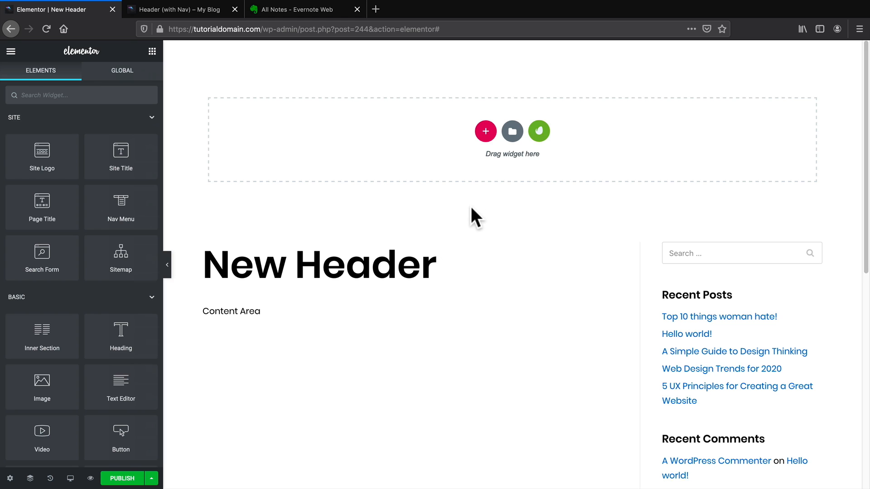
Insert the Header (with Nav) design from My Templates, including its document settings.
click(513, 132)
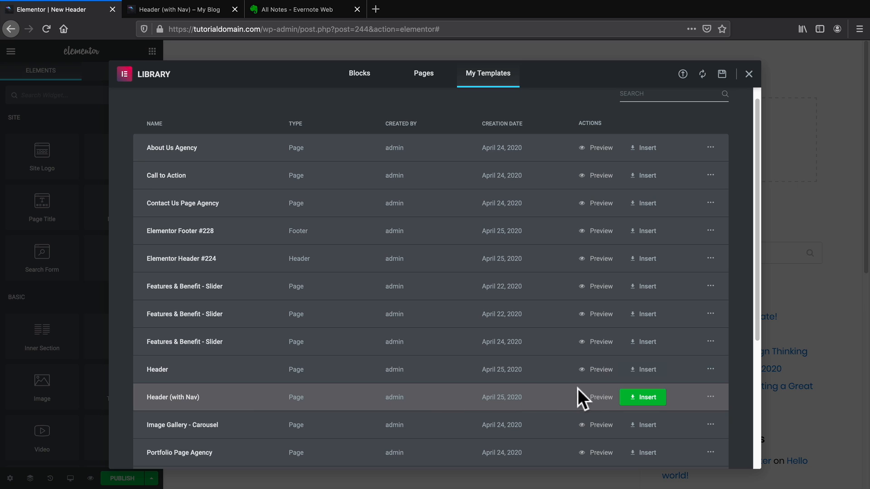
click(600, 397)
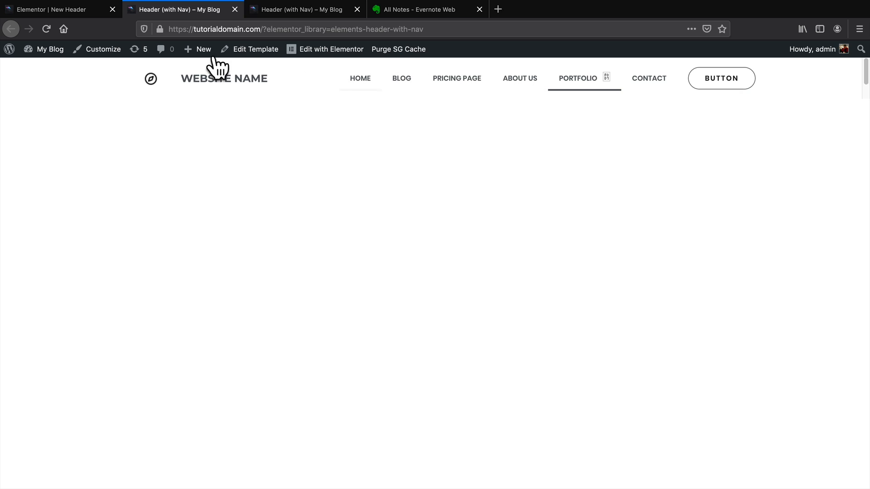
click(76, 11)
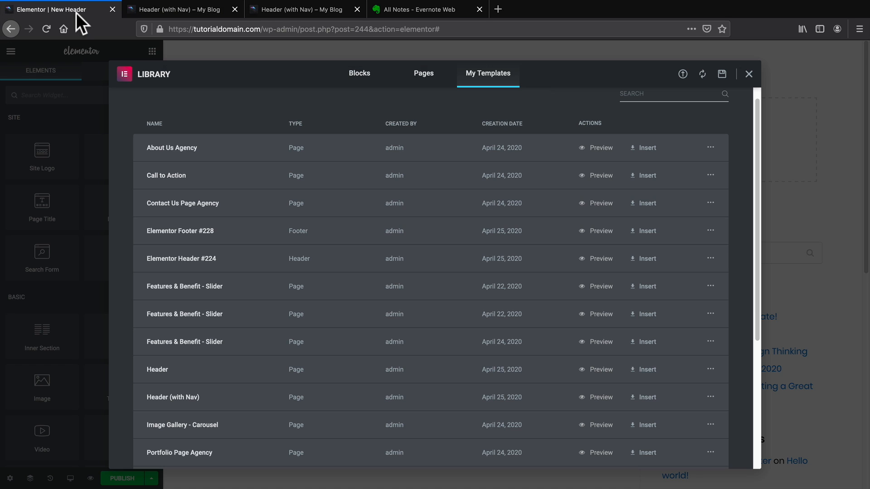
click(643, 400)
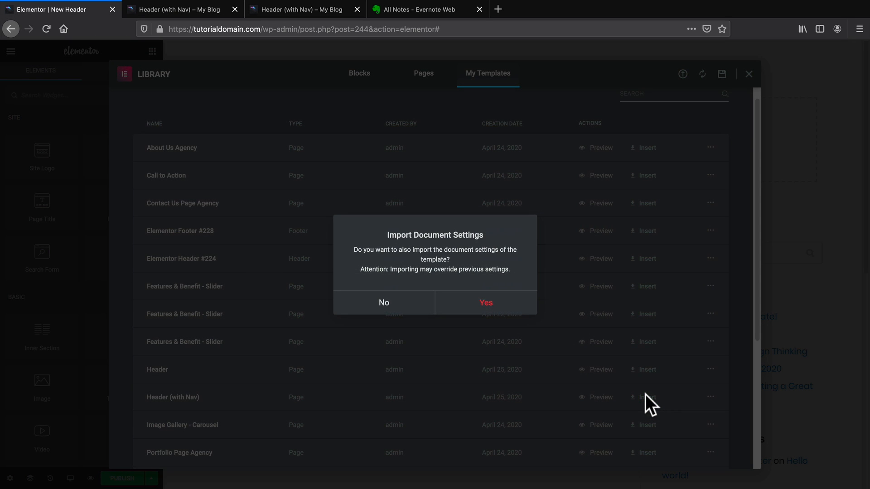
click(492, 302)
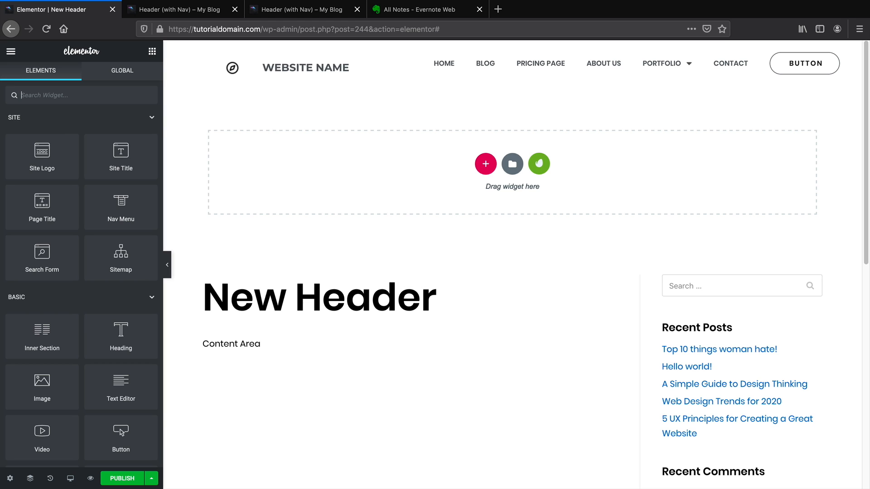
Publish New Header with an Include Entire Site display condition.
click(126, 480)
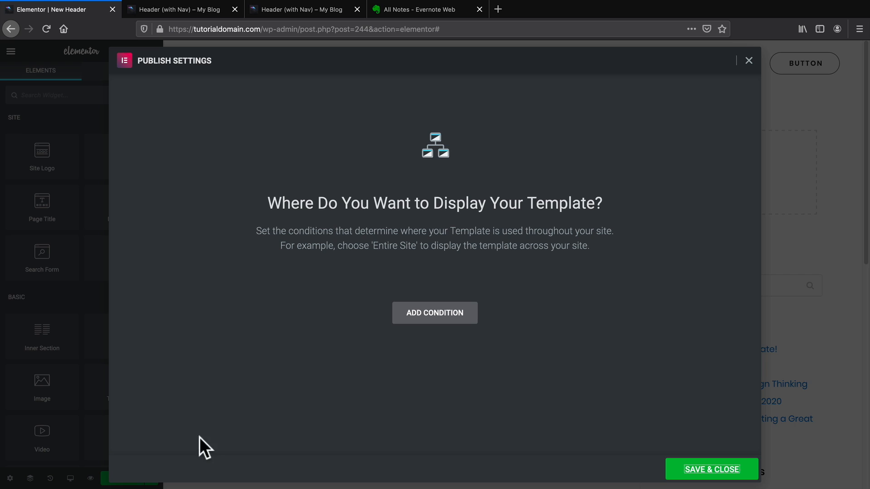
click(429, 316)
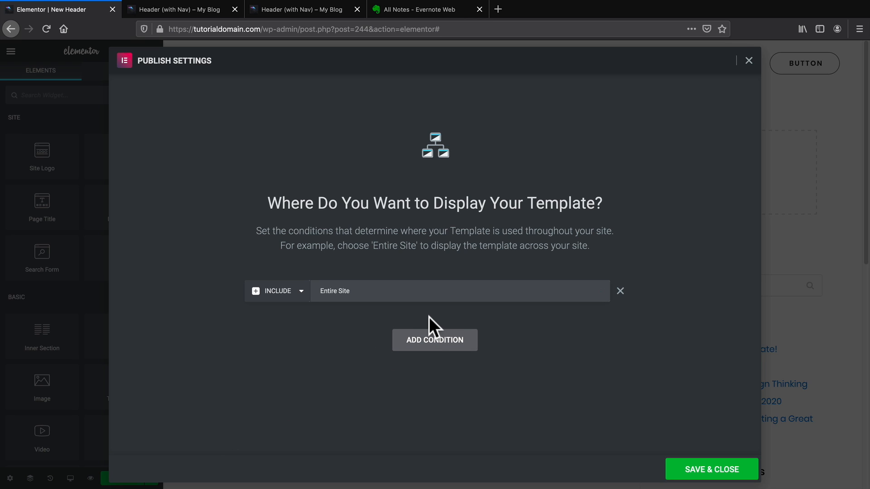
click(680, 469)
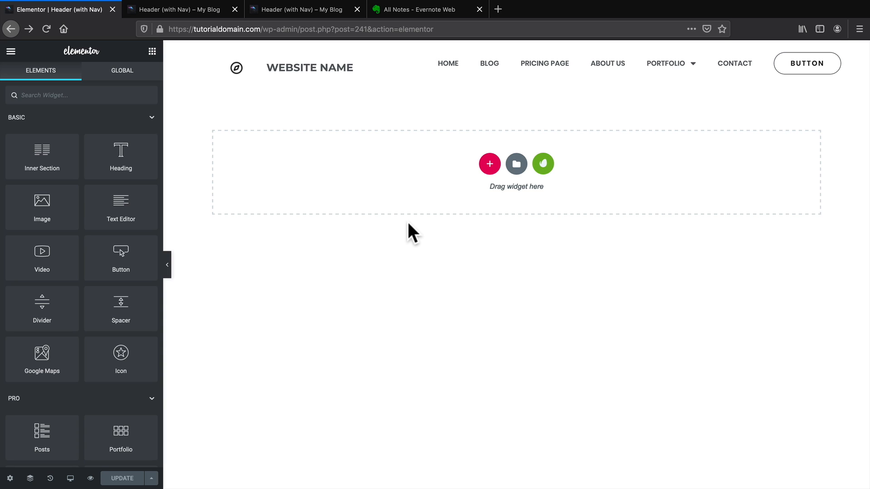
Exit to the dashboard and trash the old Elementor Header #224 template.
click(11, 51)
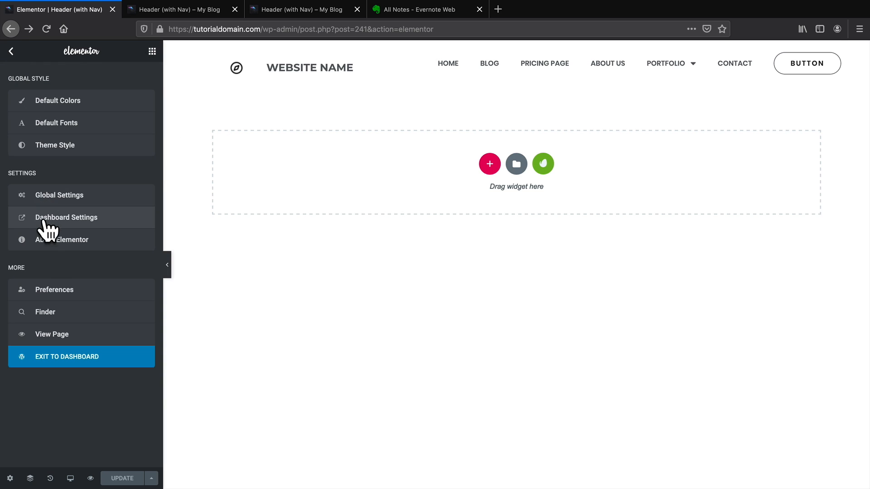
click(65, 364)
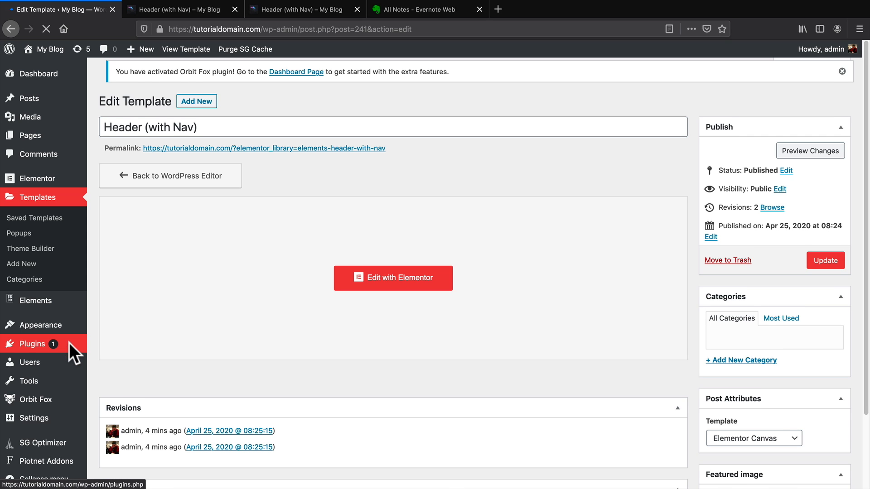
click(34, 244)
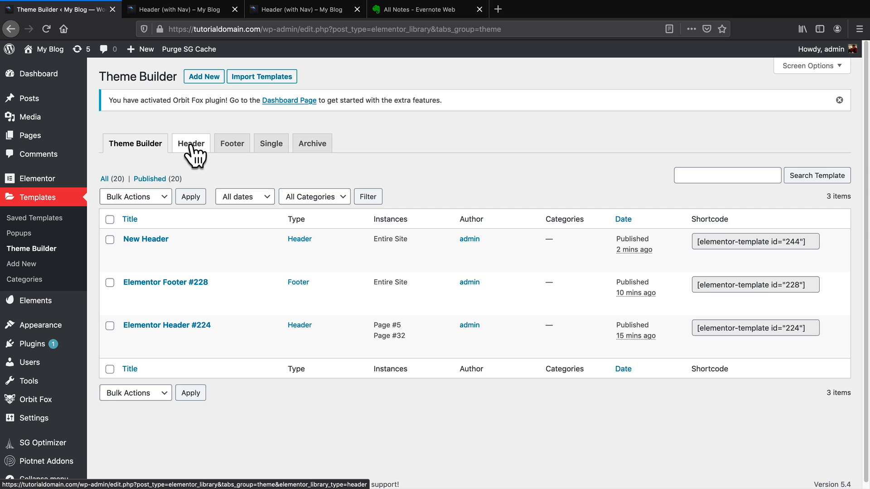
click(190, 144)
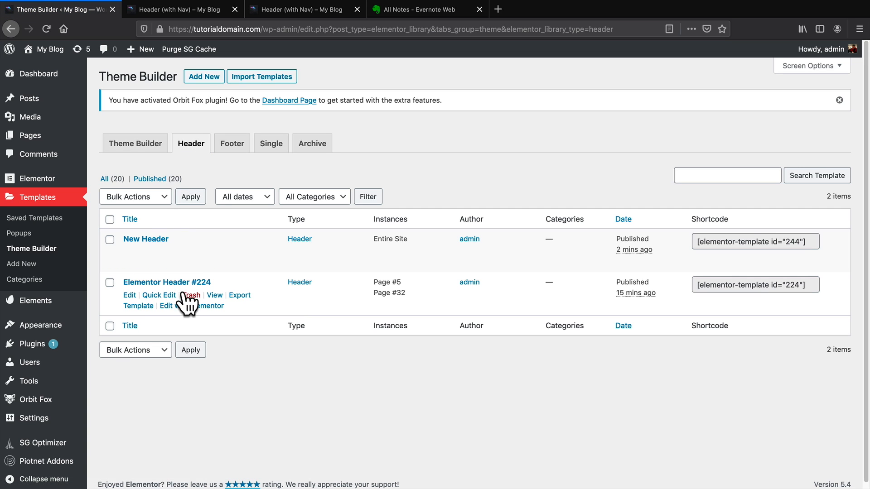
click(191, 296)
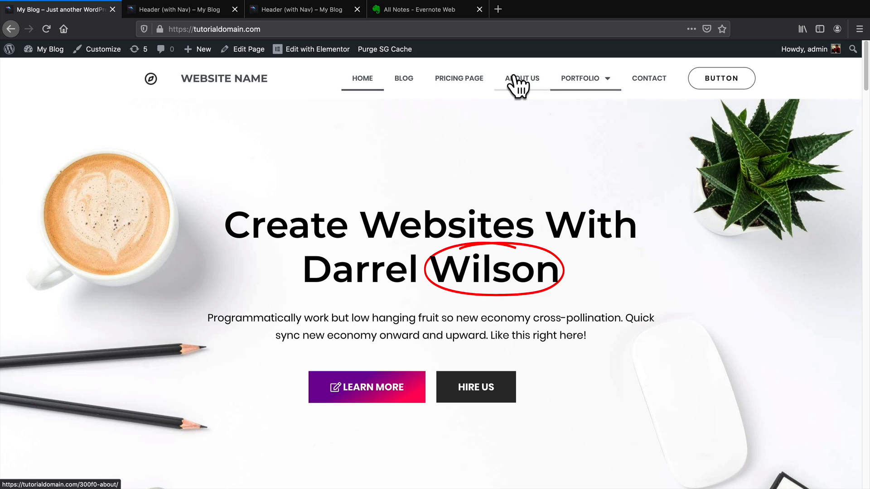
Visit the Blog, Contact, About Us, Home and Blog pages to check the new header.
click(404, 82)
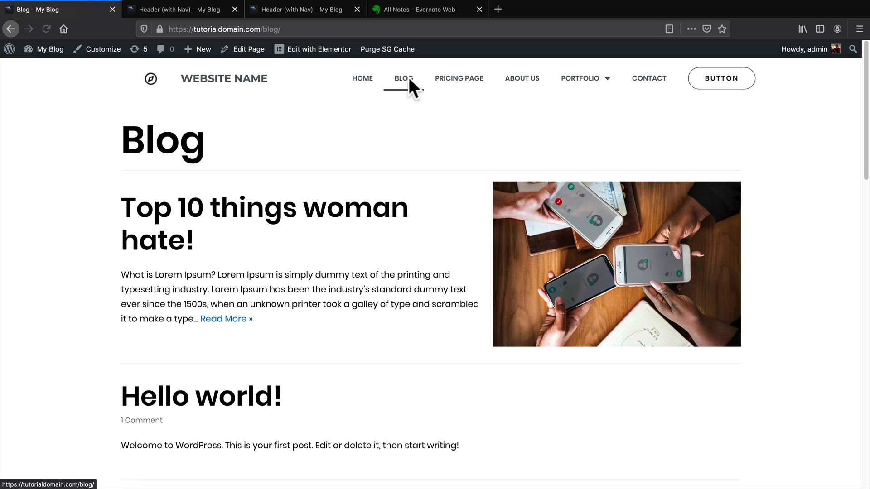
click(643, 78)
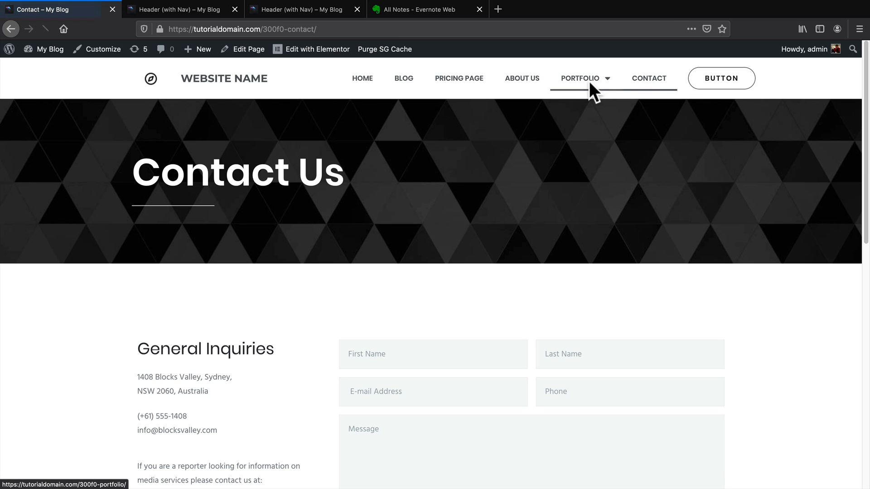
click(524, 79)
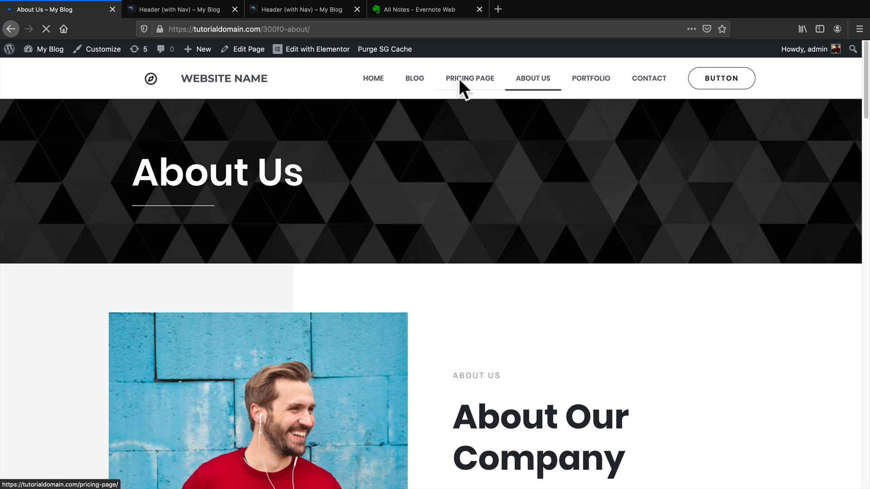
click(362, 77)
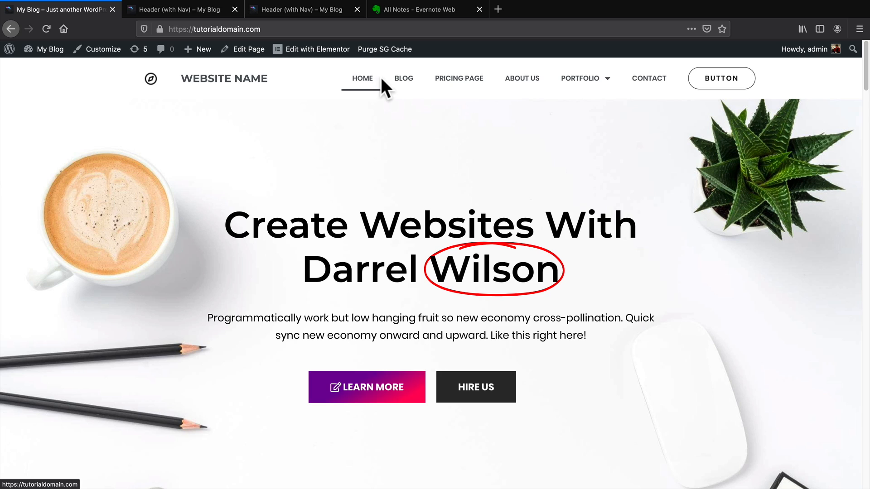
click(403, 78)
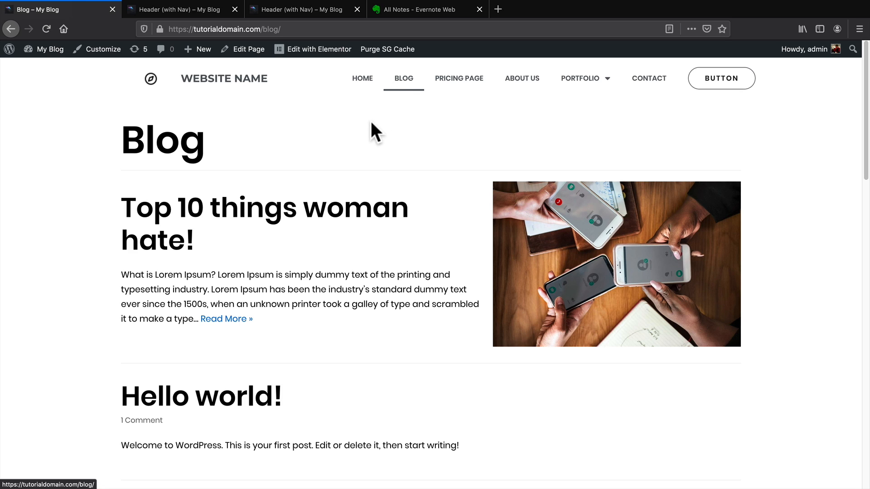
Open the 'Top 10 things woman hate!' post, then go to the WordPress dashboard.
click(310, 216)
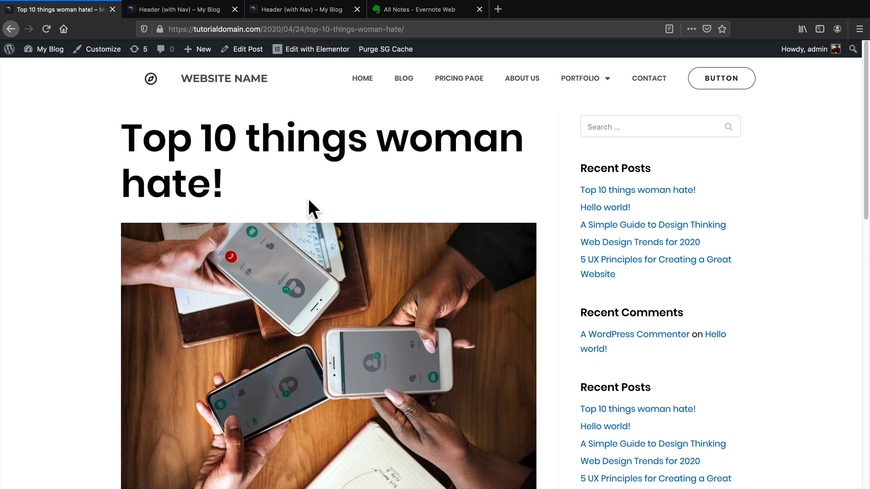
mouse_move(51, 50)
click(45, 70)
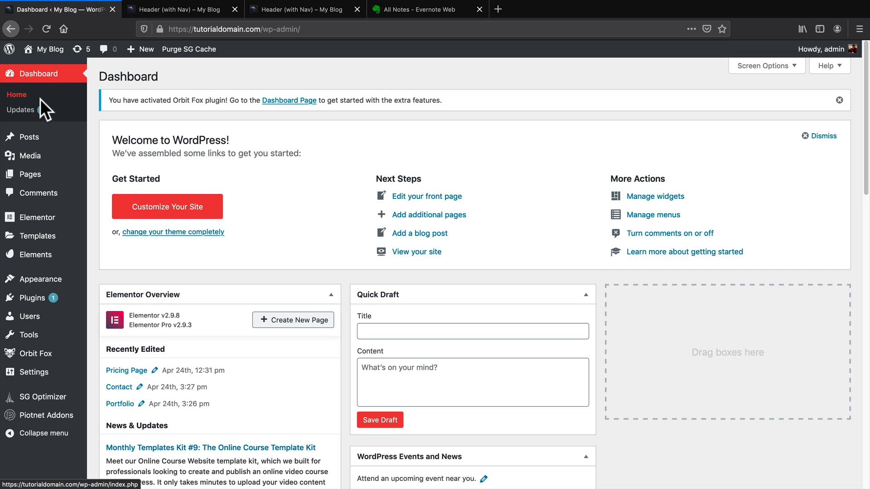
Create a new Single template targeting Post in the Theme Builder.
mouse_move(30, 244)
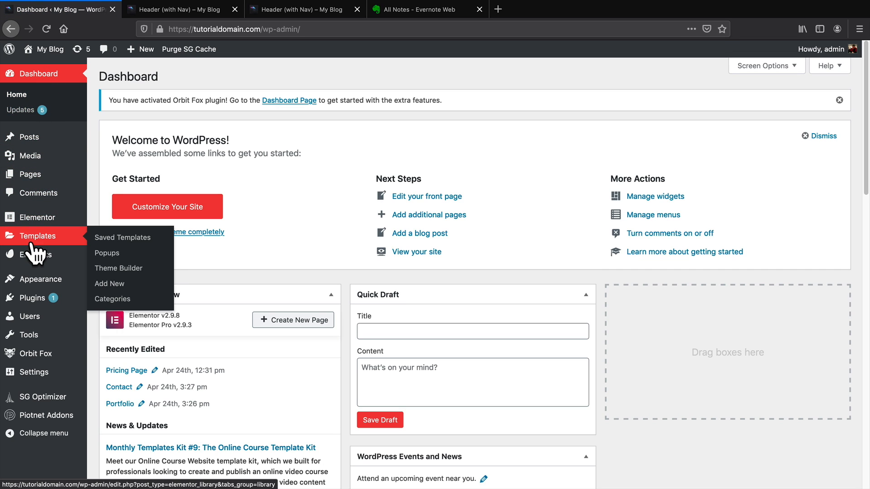
click(119, 269)
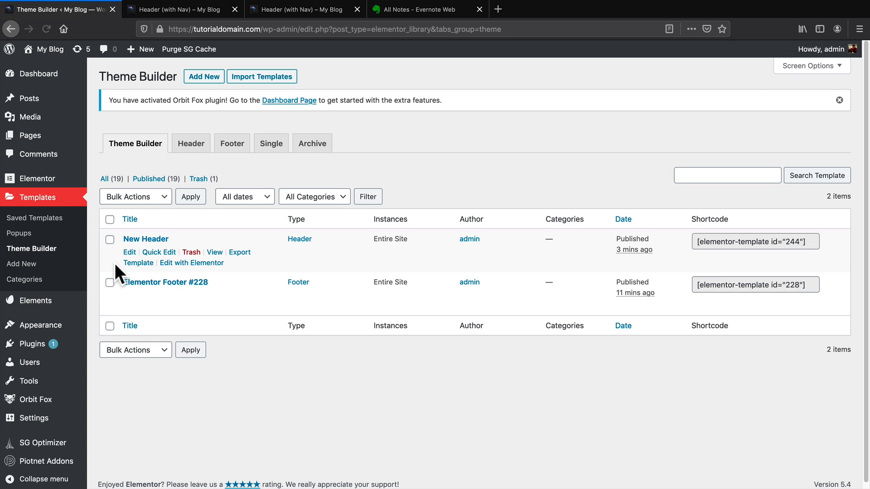
click(273, 144)
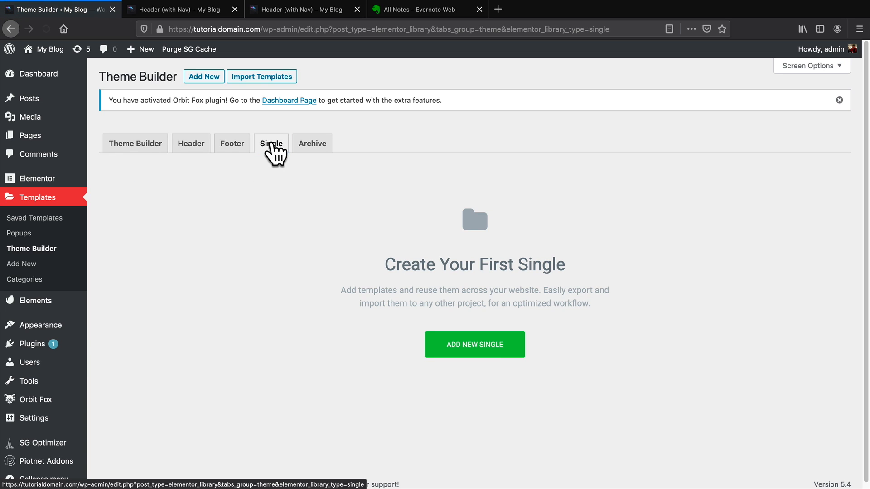
click(492, 351)
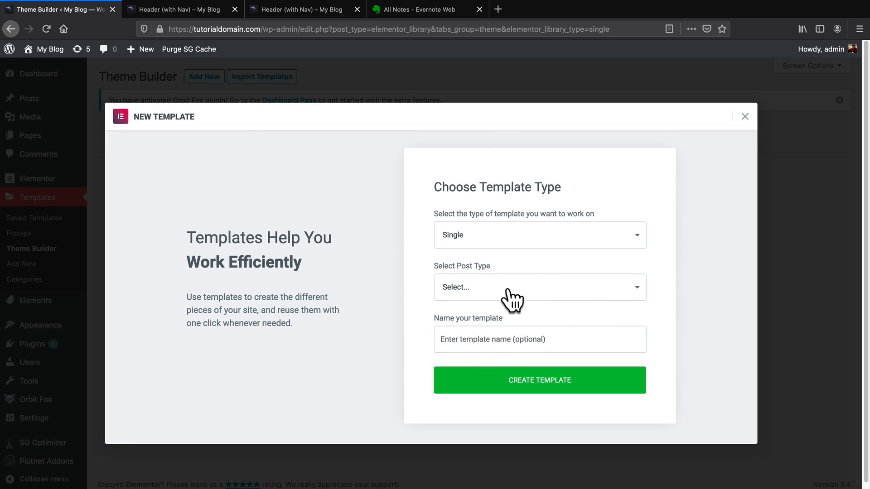
click(498, 285)
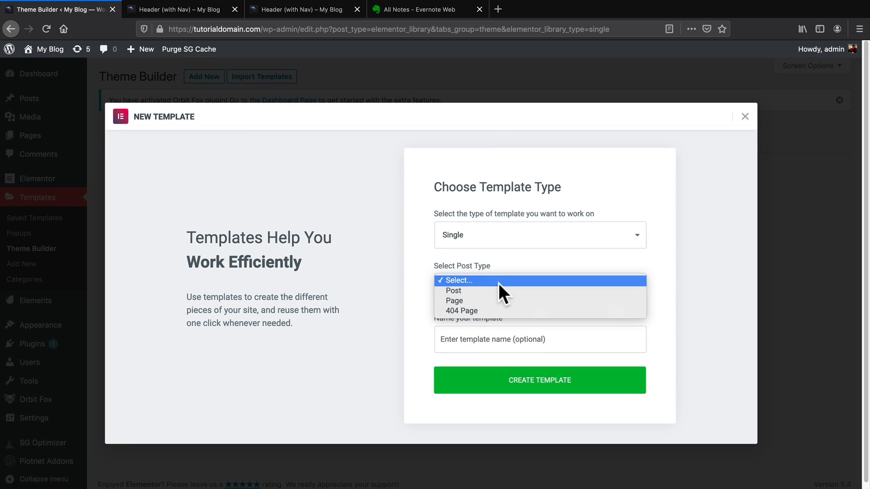
click(496, 290)
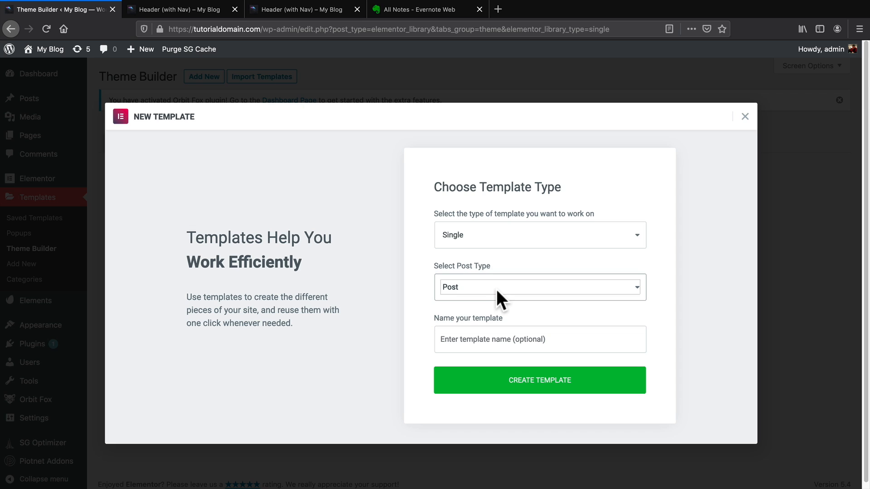
click(540, 386)
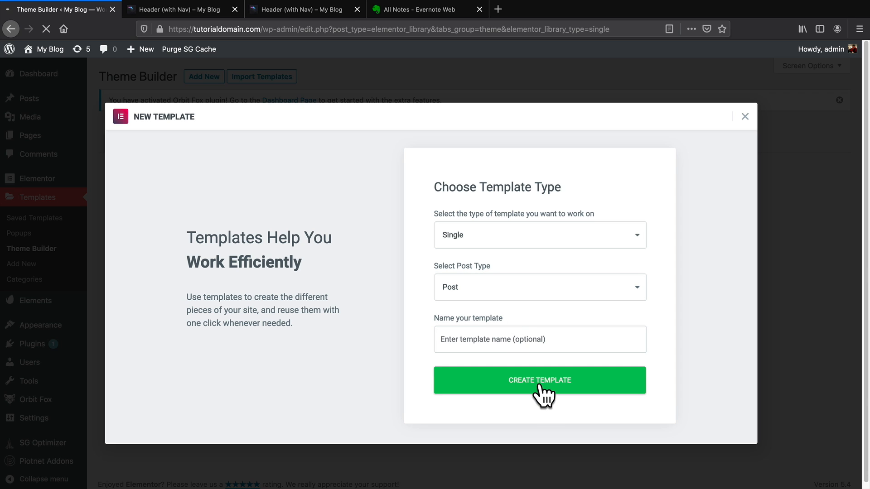
Insert the 8 Podcasts post block from the library into the template.
scroll(539, 347, down, 5)
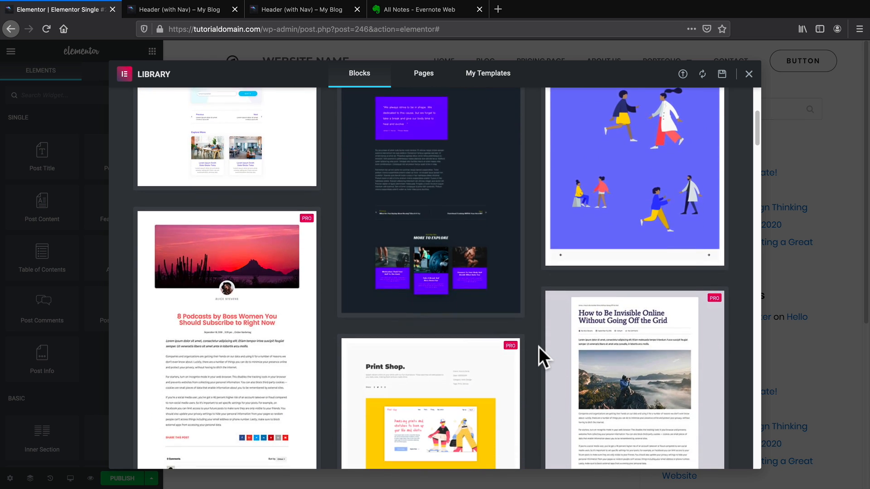
scroll(538, 348, down, 3)
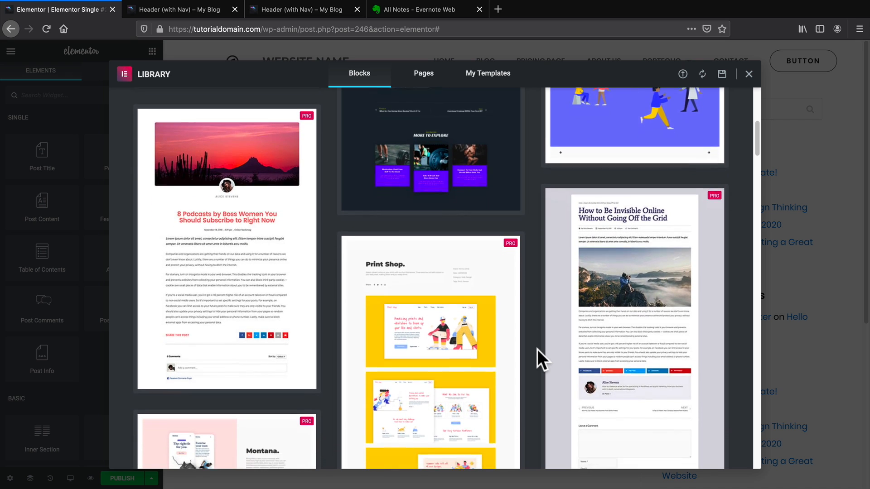
scroll(537, 348, down, 3)
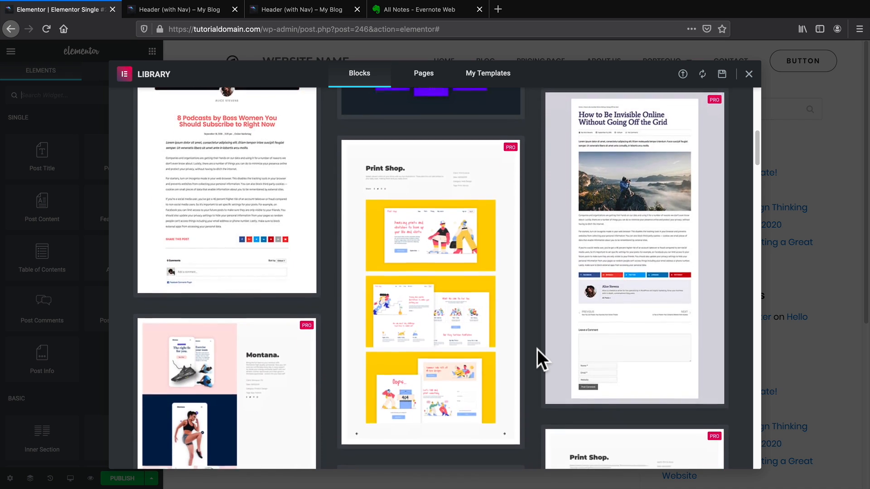
scroll(537, 348, down, 3)
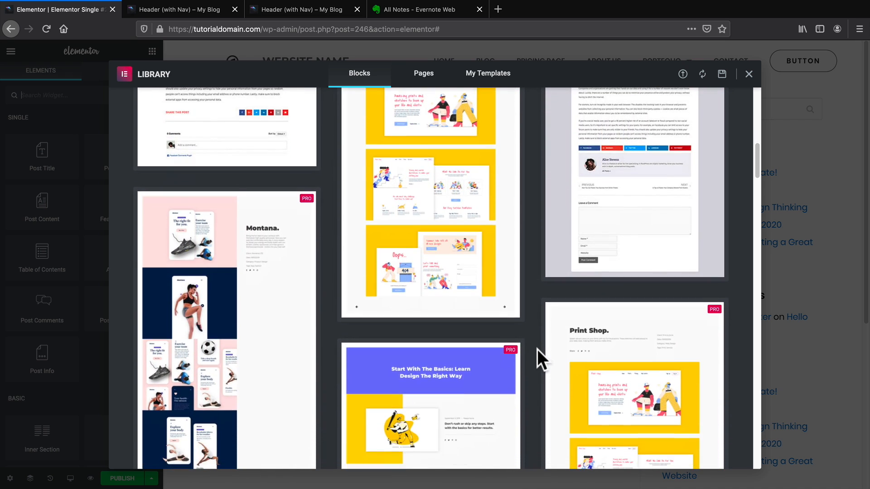
scroll(537, 349, up, 6)
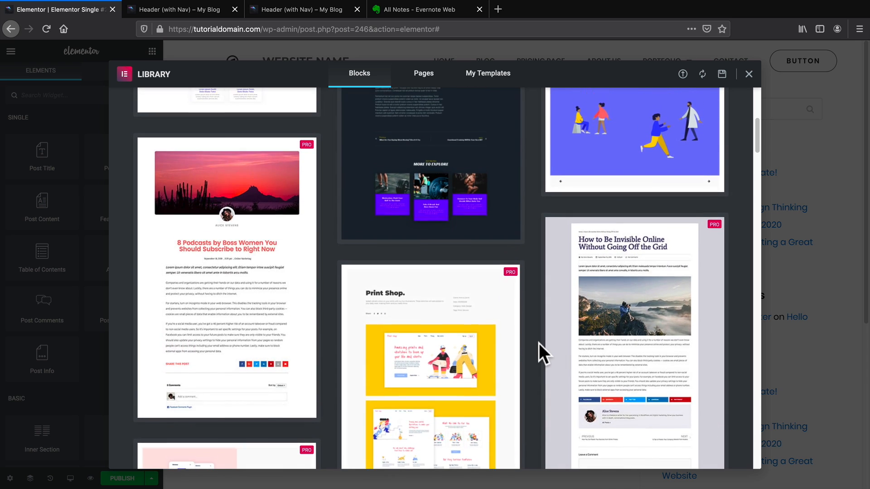
mouse_move(225, 245)
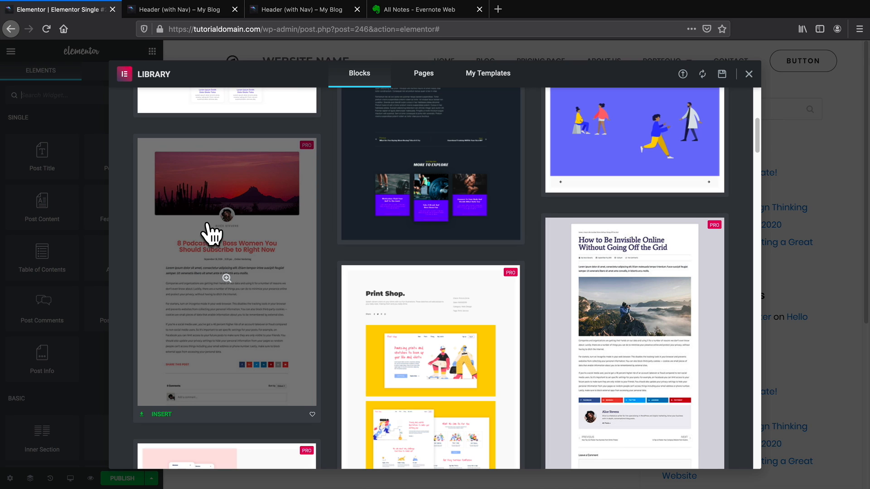
click(162, 415)
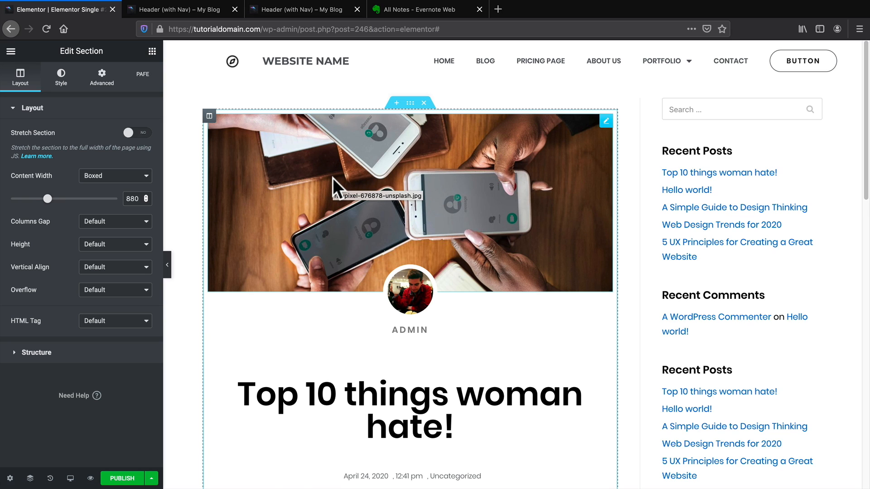
Inspect the post title's dynamic tag settings and the featured image widget.
scroll(420, 203, down, 1)
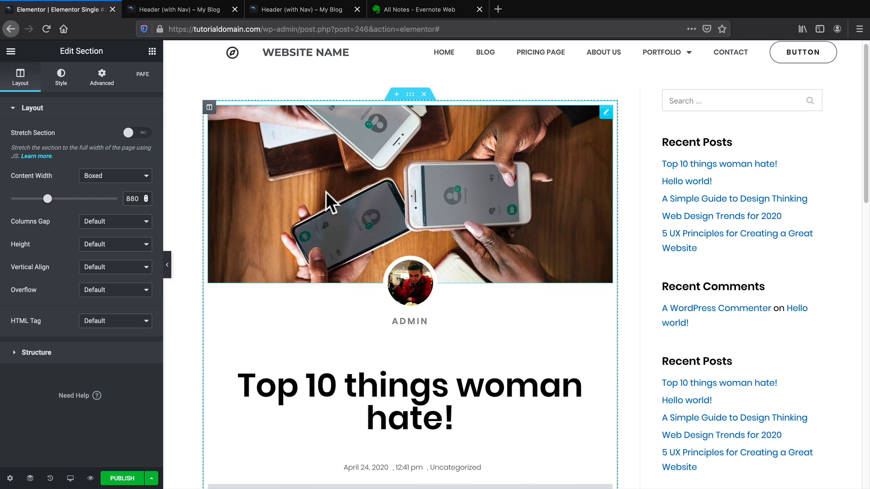
scroll(450, 194, down, 5)
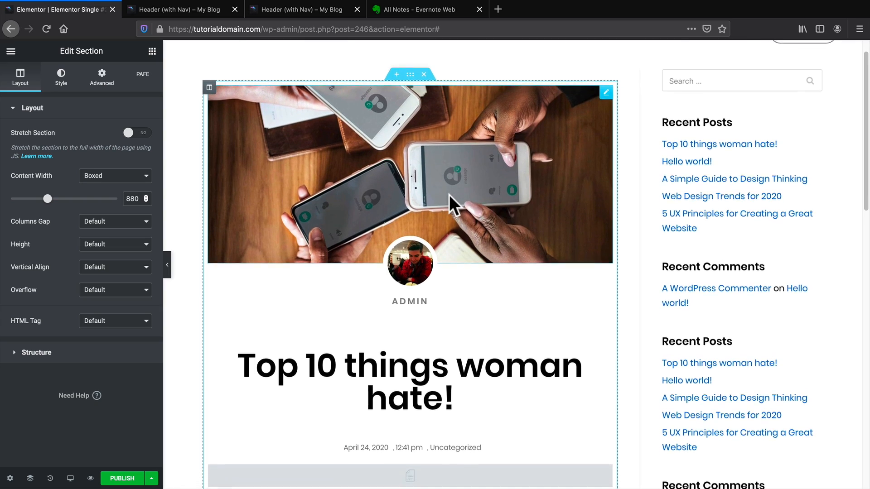
scroll(441, 204, down, 8)
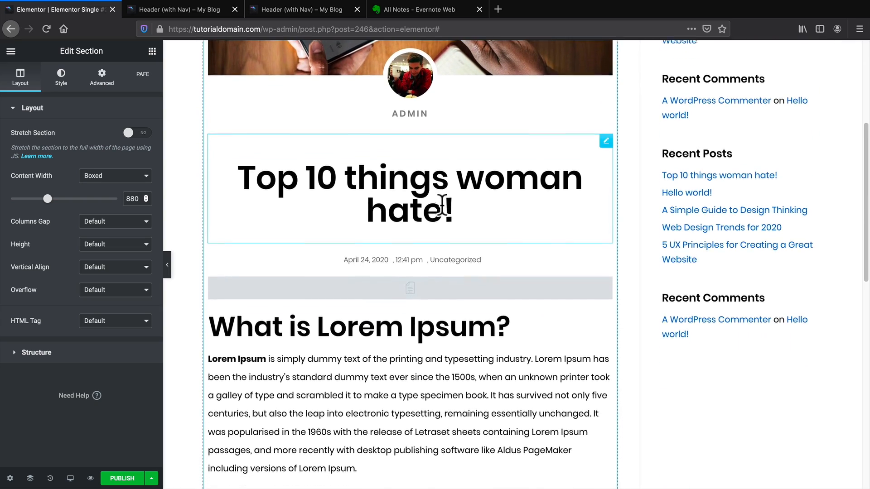
scroll(442, 204, down, 5)
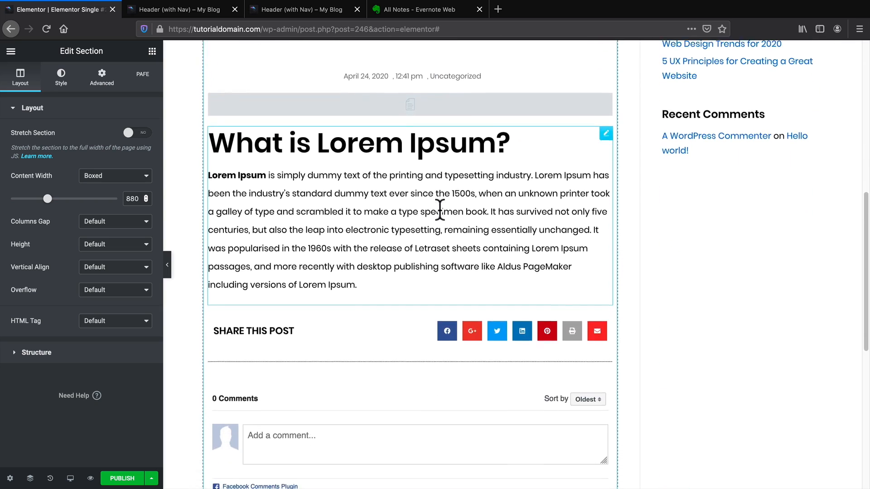
scroll(420, 240, up, 8)
scroll(418, 247, up, 6)
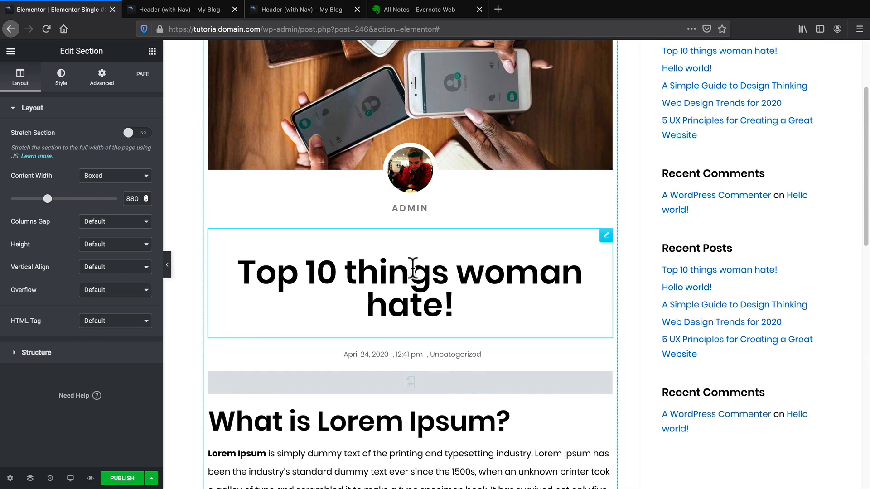
click(413, 268)
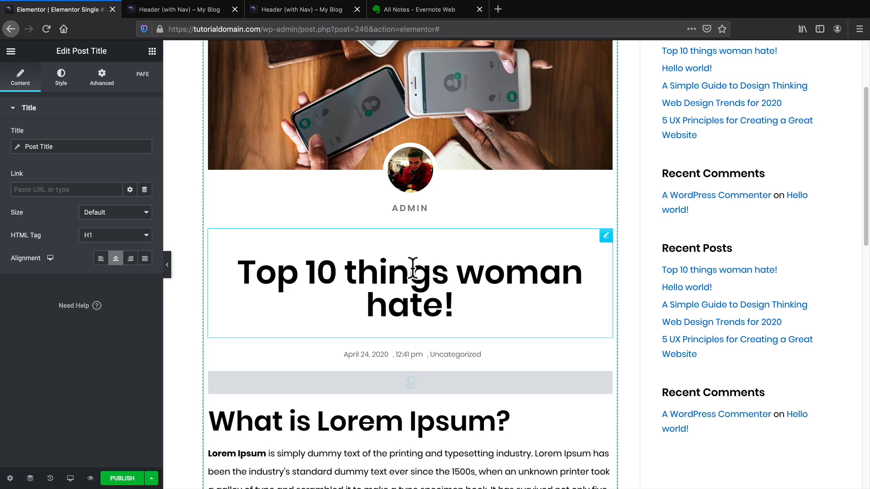
click(48, 146)
click(60, 148)
scroll(362, 253, up, 3)
click(352, 182)
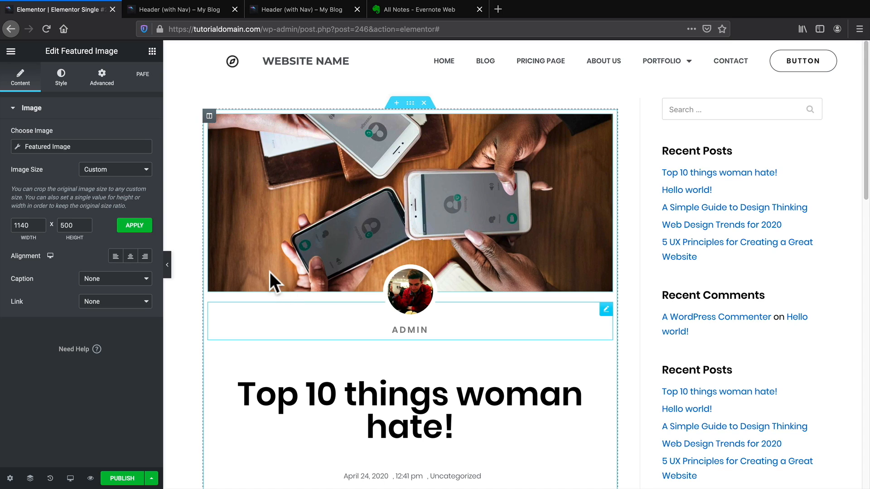
Publish the single template for all posts, then set single posts to no sidebar in the Customizer.
click(128, 478)
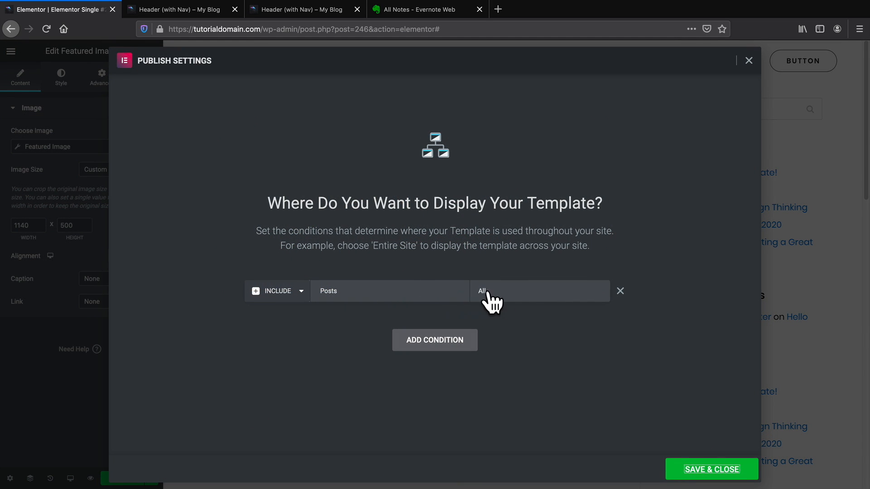
click(708, 471)
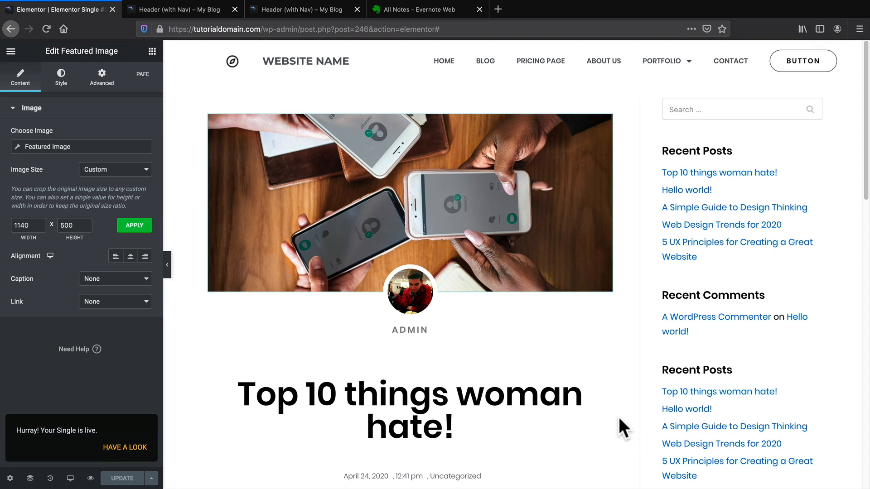
click(11, 50)
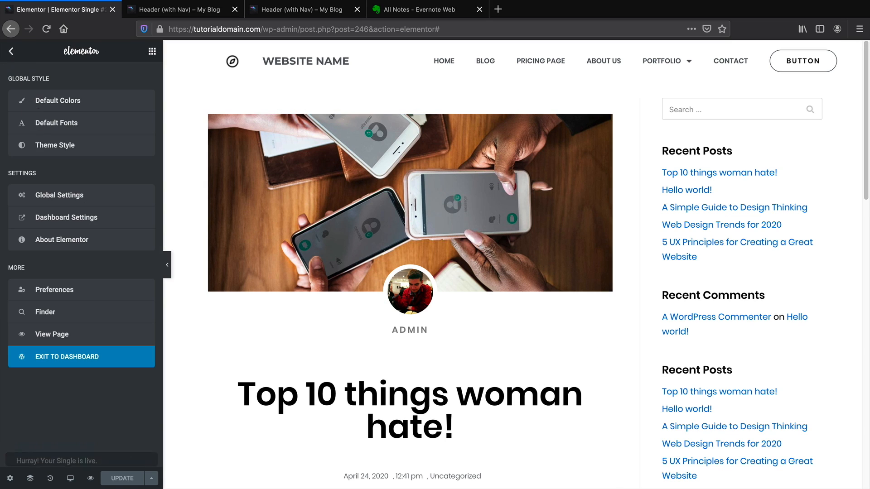
click(33, 335)
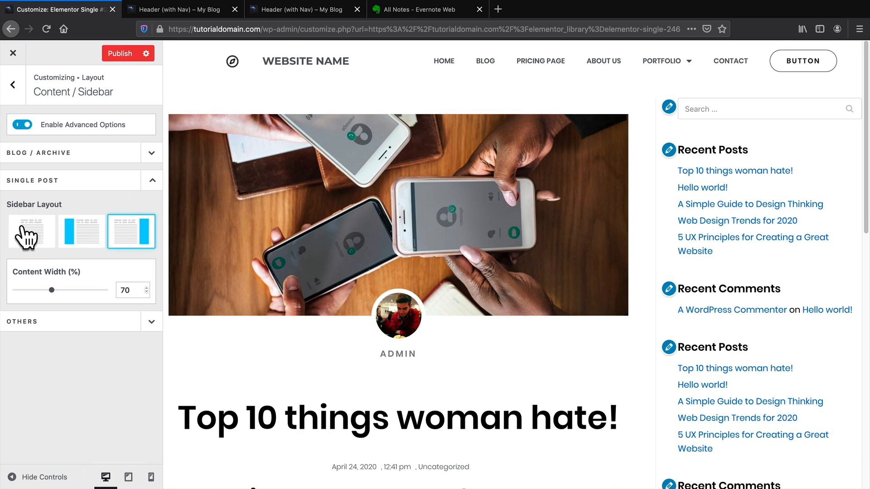
click(25, 234)
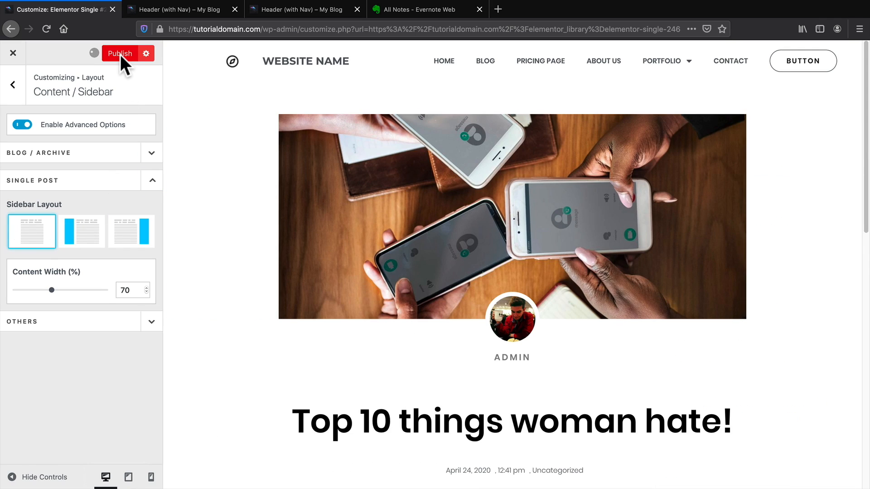
click(121, 54)
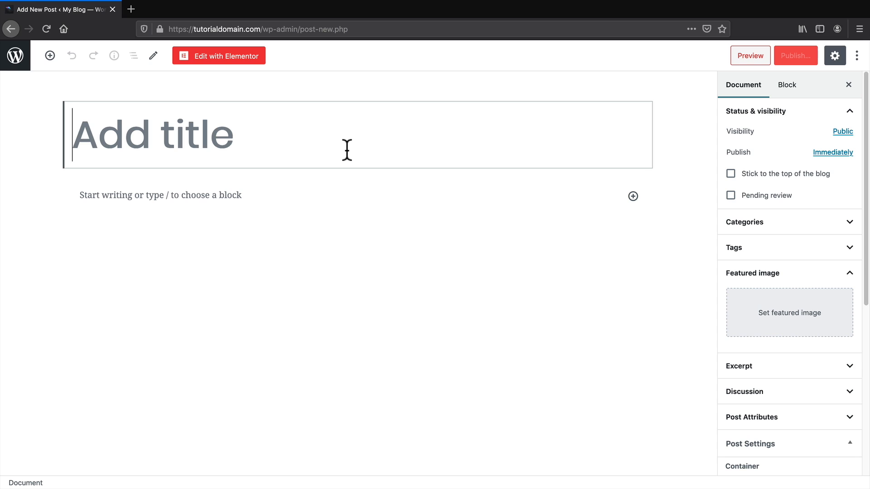
Title the new post 'This is an amazing tutorial!' and set the cyclist photo as featured image.
text(This is an)
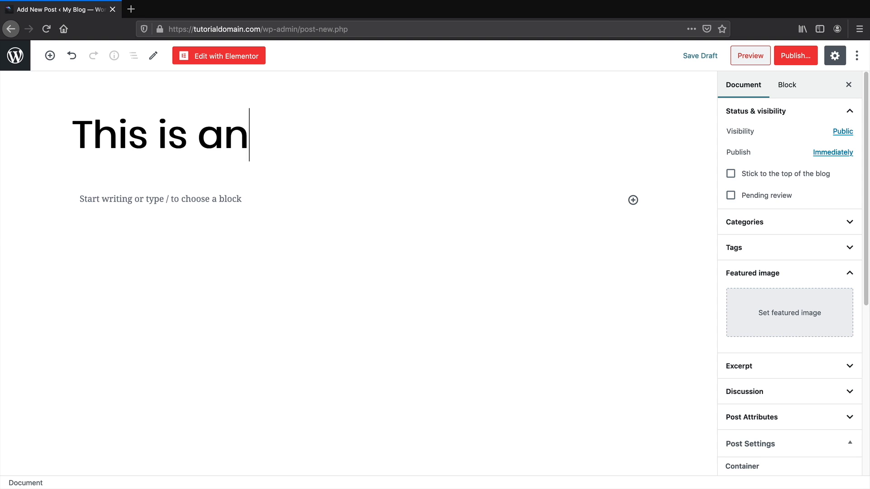
text( amazing)
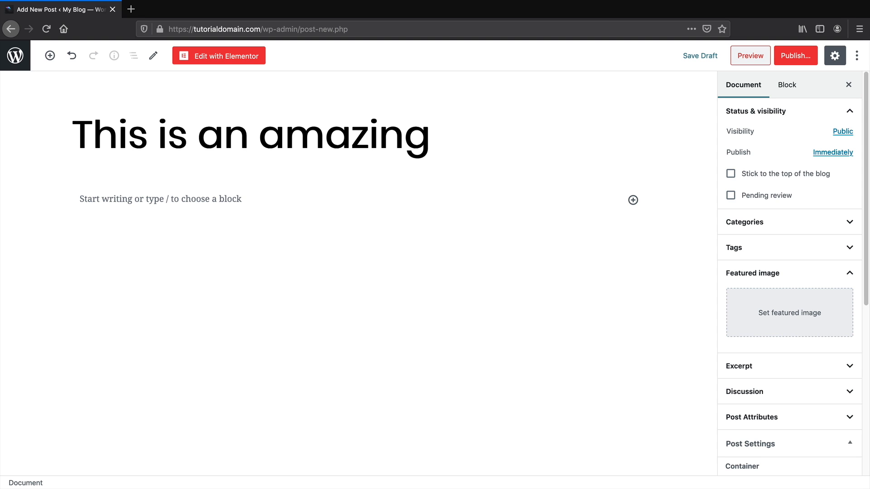
text( tutorial!)
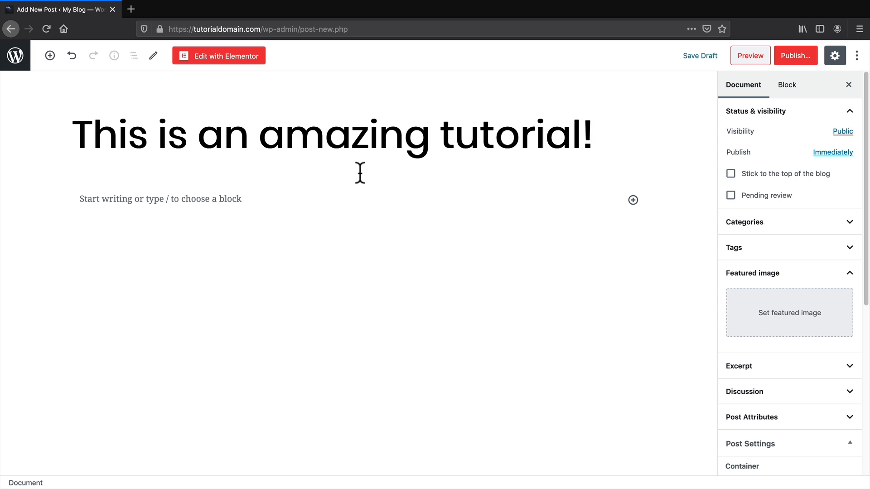
click(778, 325)
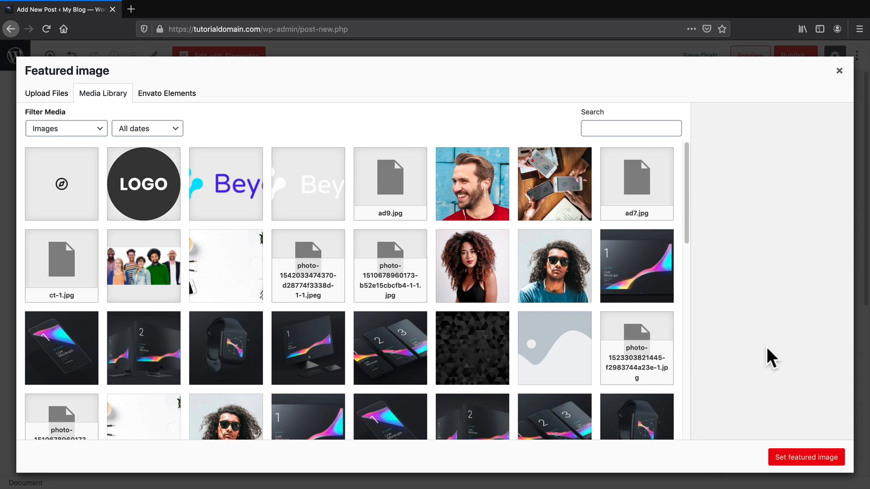
scroll(627, 334, down, 3)
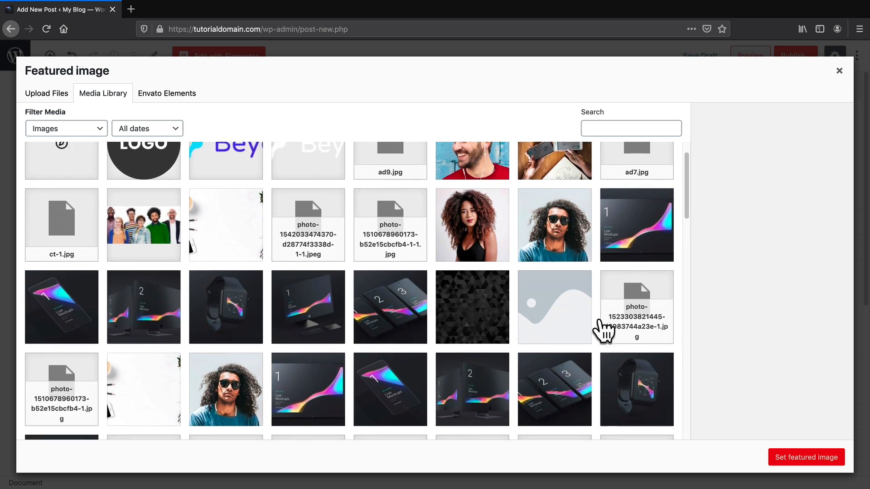
scroll(564, 321, down, 1)
scroll(416, 311, down, 3)
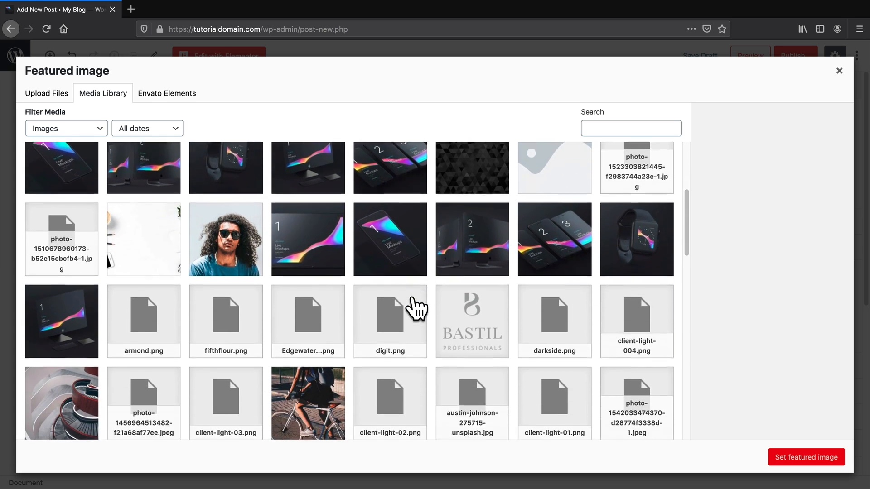
scroll(416, 311, down, 2)
click(313, 272)
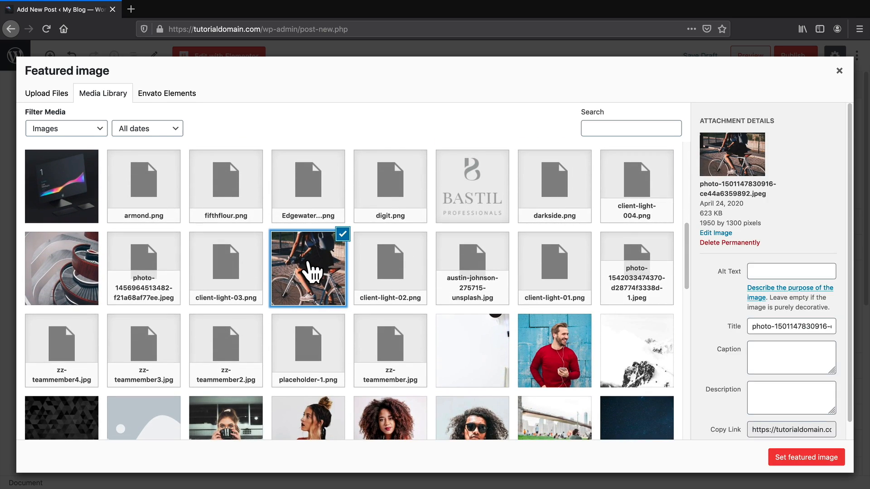
click(809, 457)
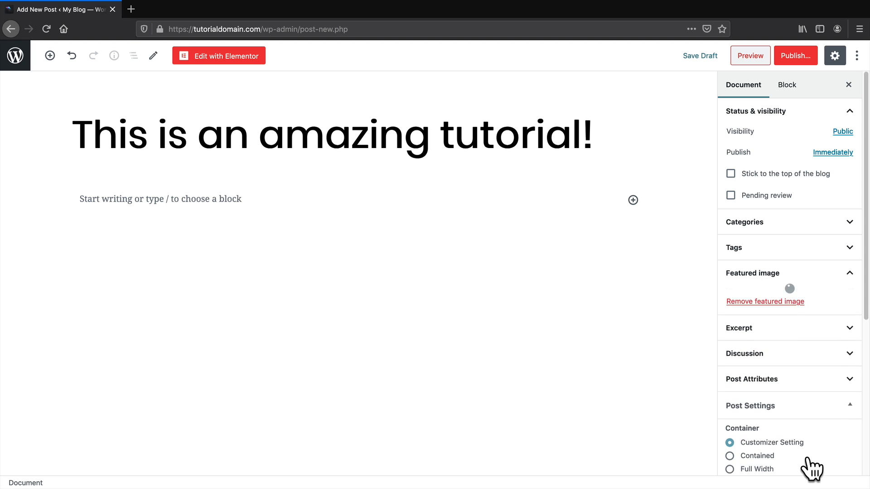
Paste two Lorem Ipsum heading-and-paragraph sections into the post body.
click(151, 198)
right_click(154, 196)
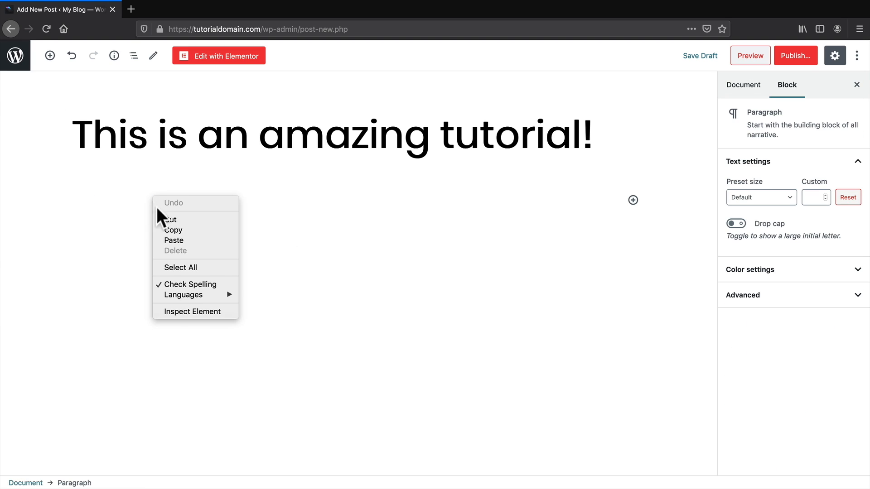
click(174, 240)
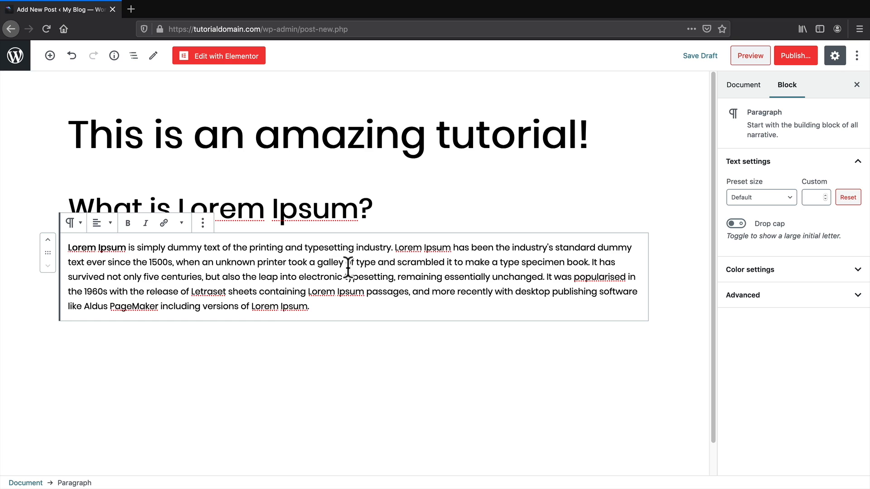
key(Return)
right_click(120, 341)
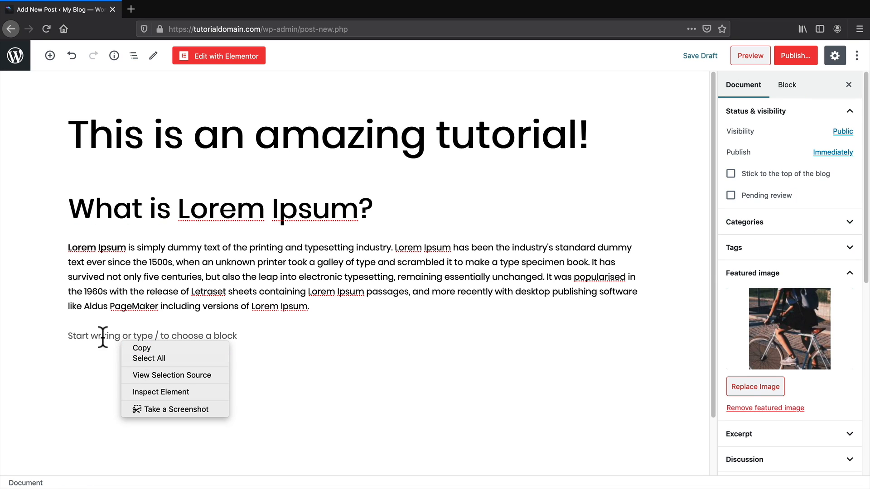
click(88, 332)
right_click(88, 332)
click(113, 374)
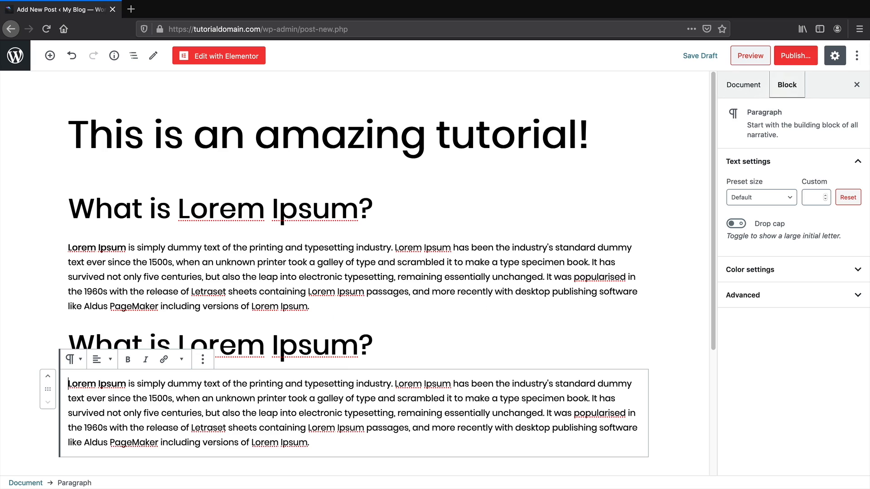
Publish the post and view it on the live site.
click(800, 59)
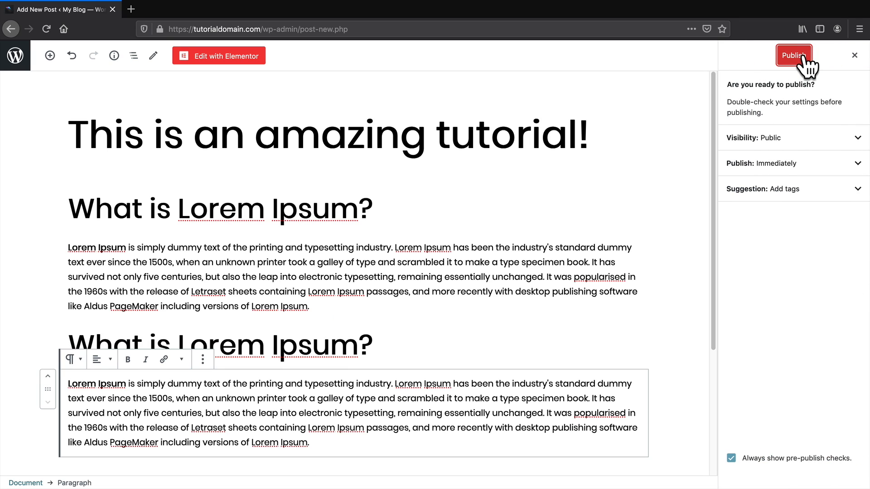
click(802, 57)
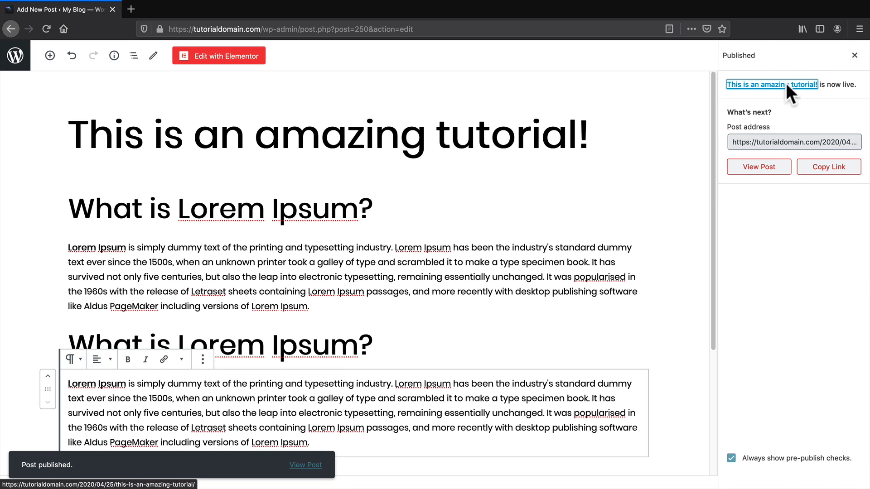
click(756, 167)
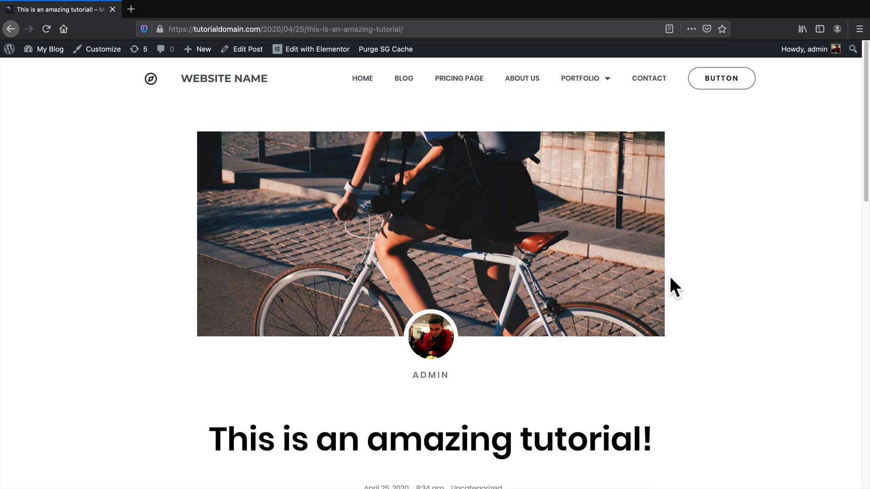
Scroll past the post's image and Lorem Ipsum sections to the share buttons and click into the comment box.
scroll(670, 283, down, 1)
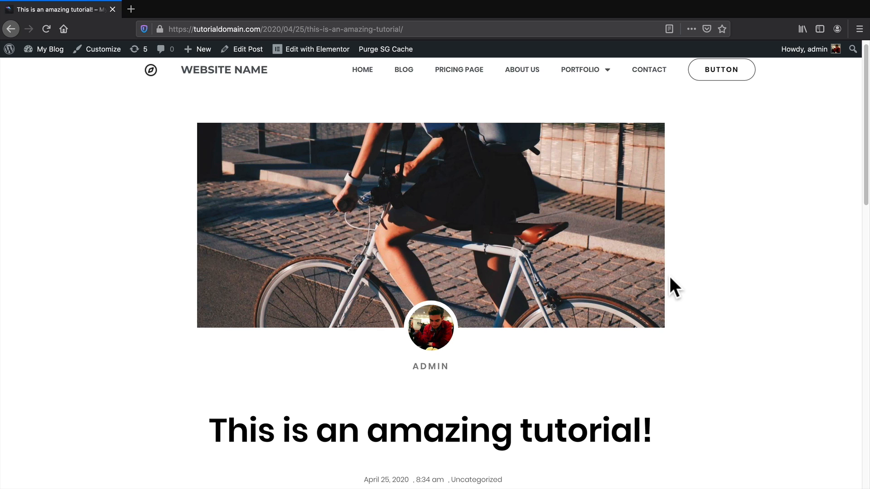
scroll(389, 265, down, 3)
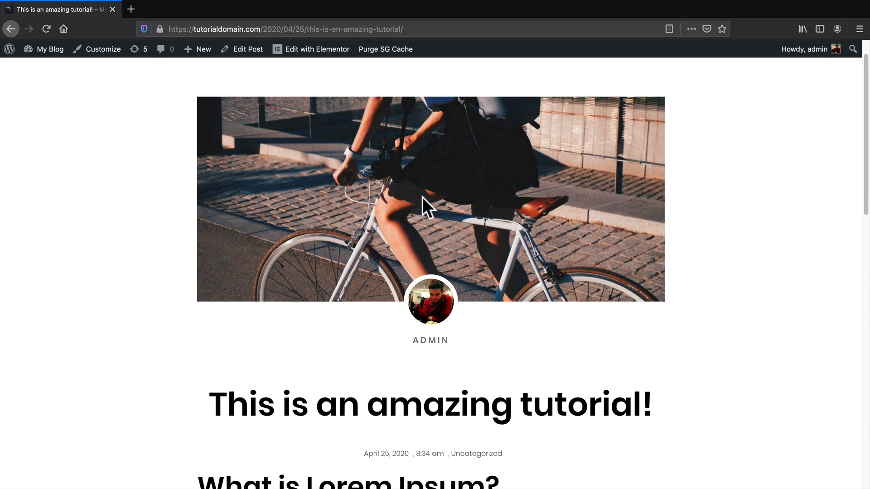
drag(520, 399, 301, 398)
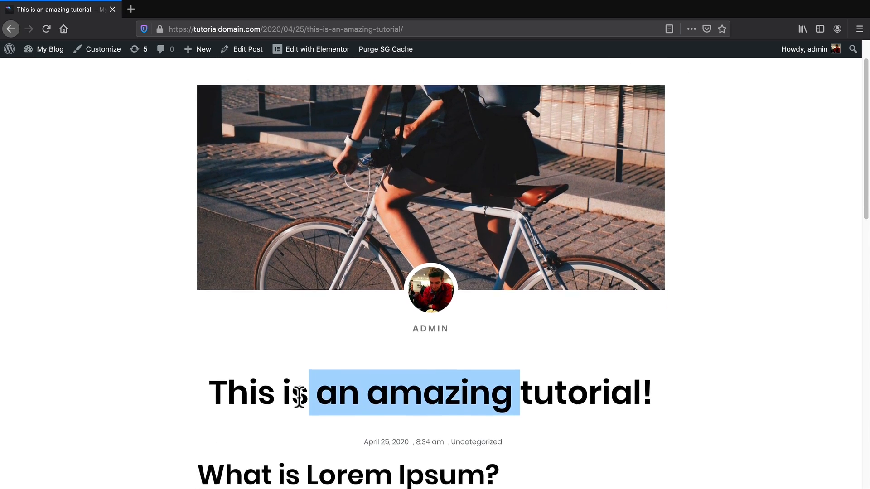
scroll(299, 385, down, 5)
scroll(299, 385, down, 9)
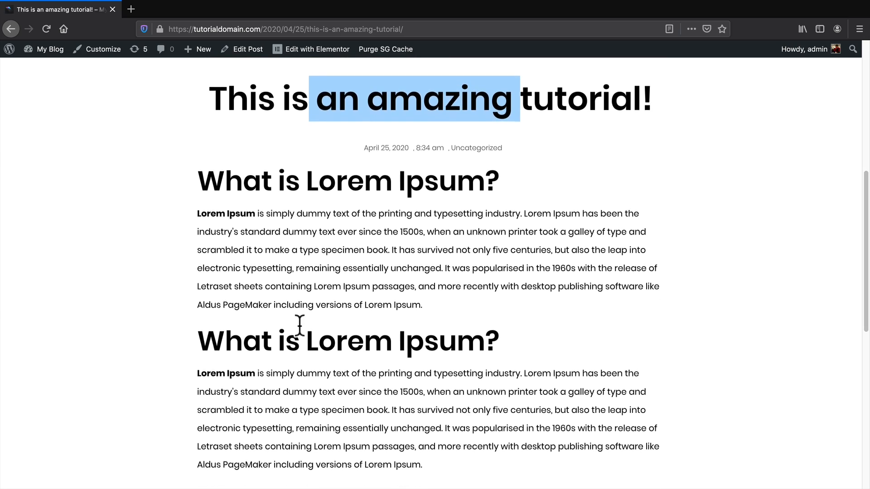
scroll(298, 323, down, 8)
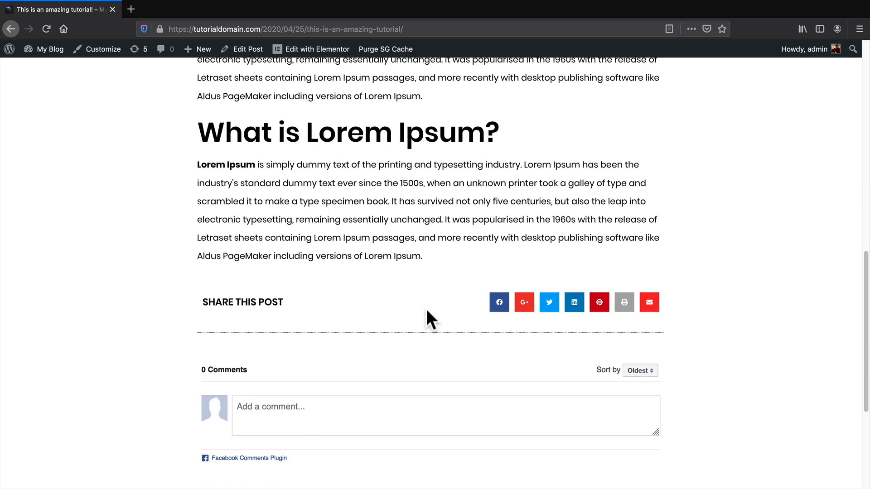
scroll(426, 308, down, 1)
click(337, 384)
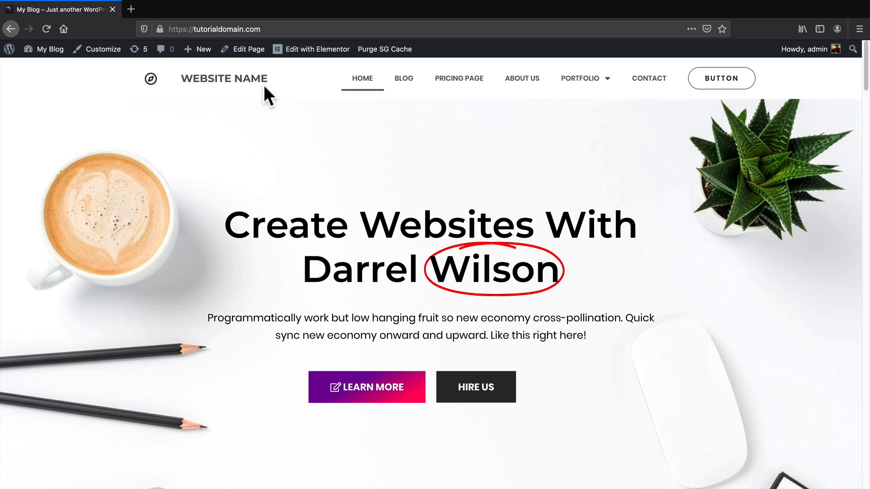
From the WordPress dashboard, open the saved popups list and trash the existing popup.
mouse_move(51, 51)
click(48, 69)
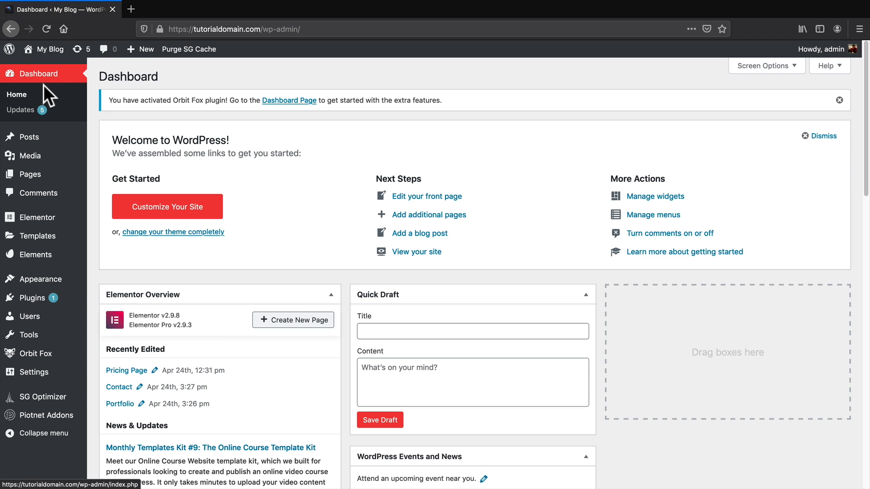
mouse_move(50, 245)
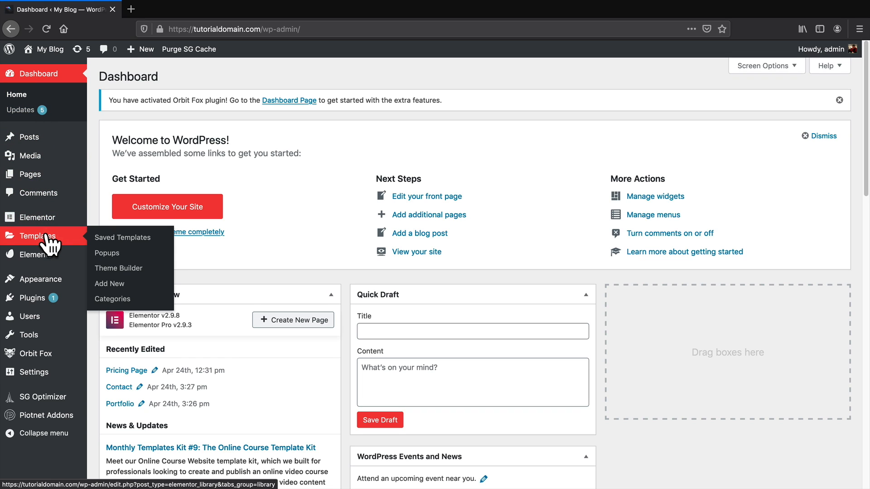
click(107, 253)
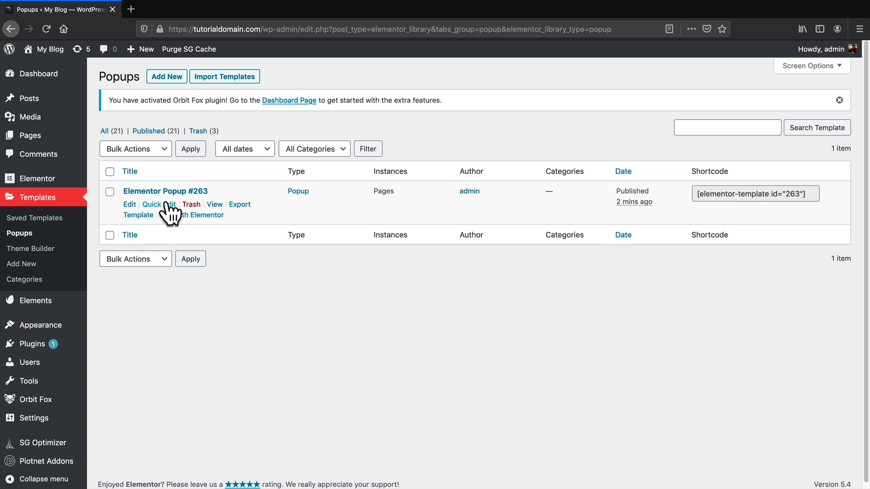
click(196, 205)
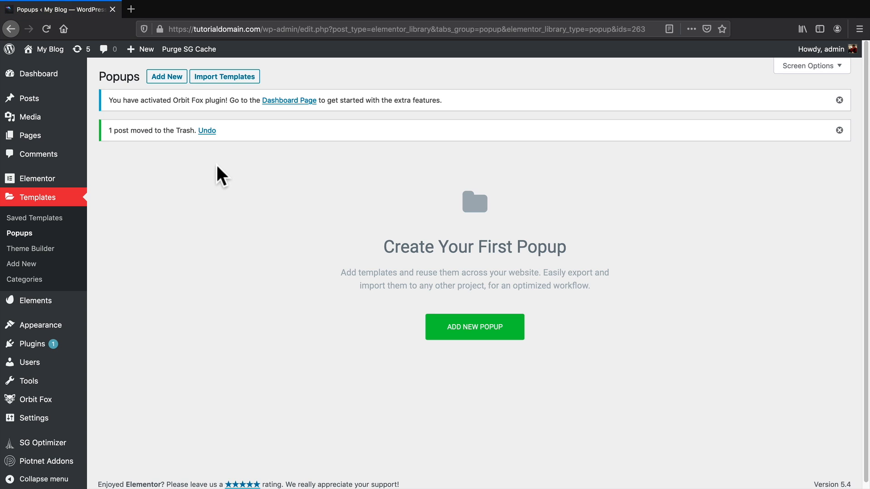
Create a new popup, insert the 'Subscribe To Our Weekly Newsletter' library template, and show the widget list.
click(487, 327)
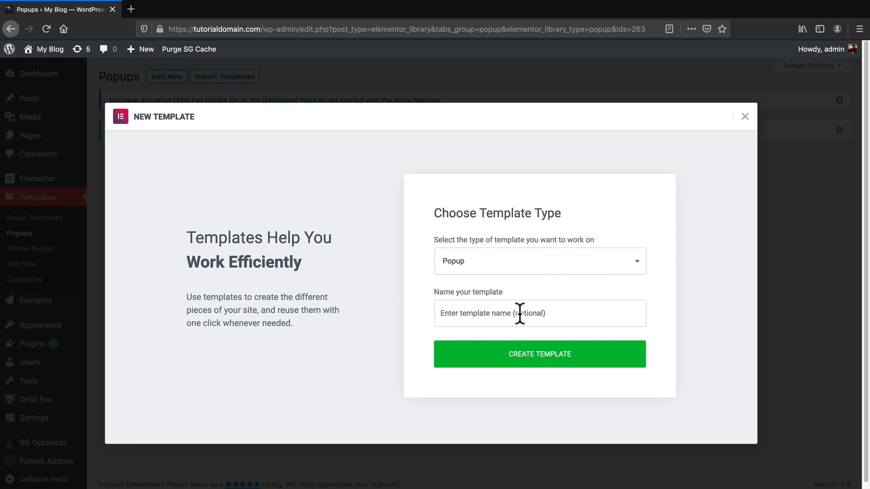
click(538, 352)
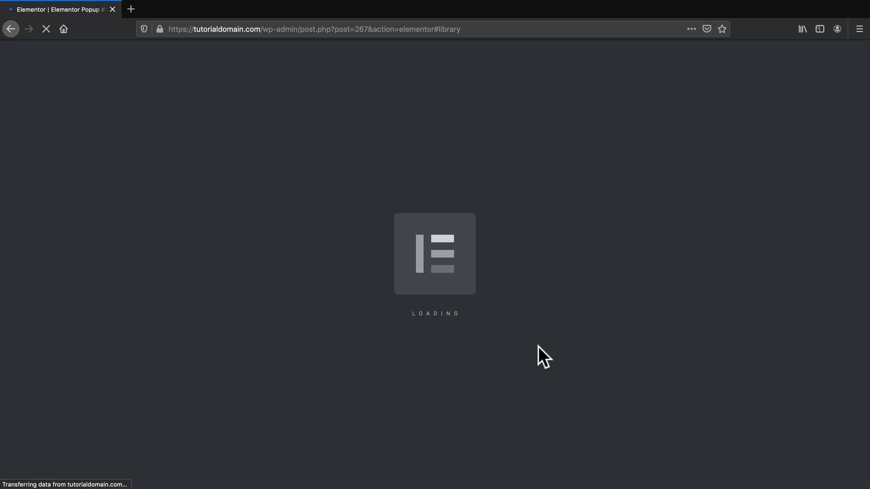
scroll(538, 346, down, 3)
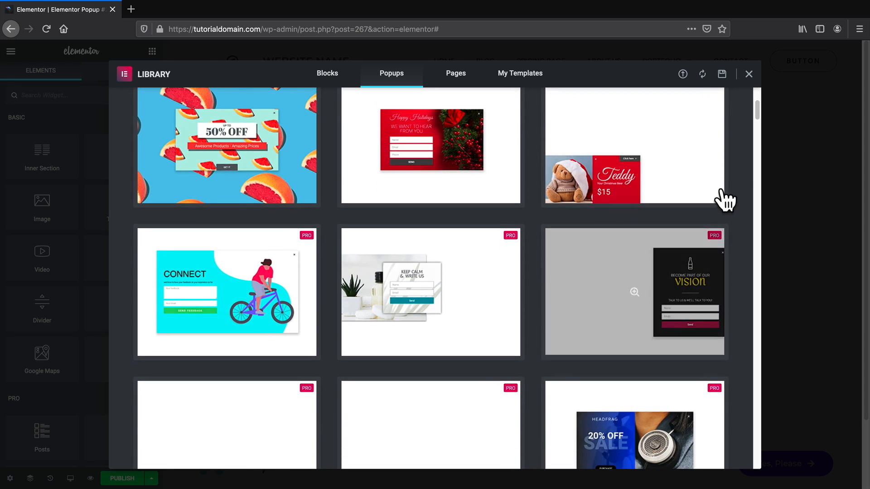
drag(757, 109, 757, 219)
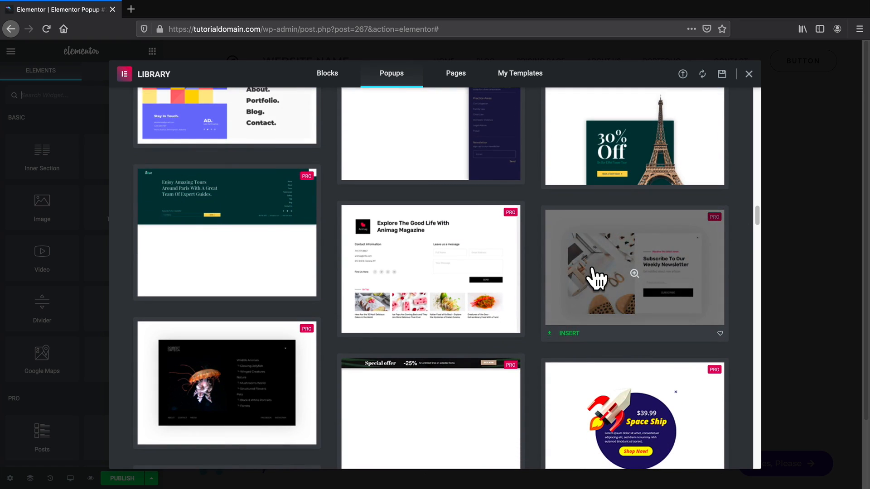
mouse_move(603, 295)
click(569, 333)
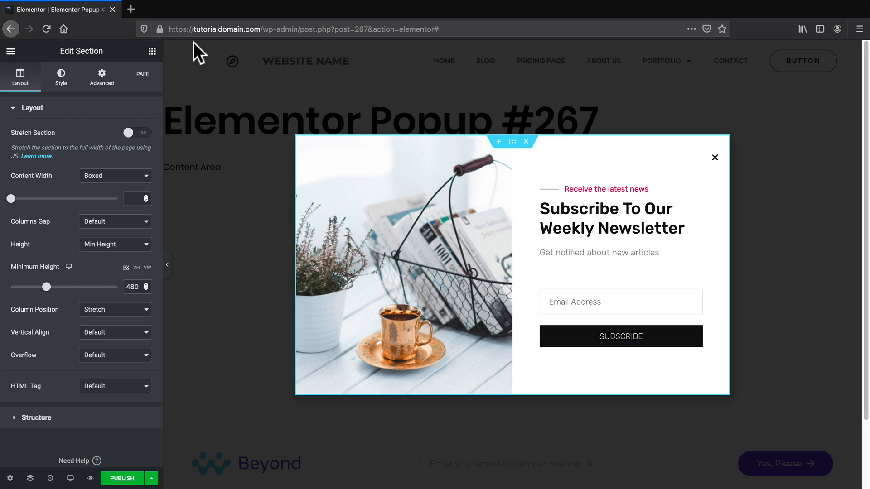
click(152, 51)
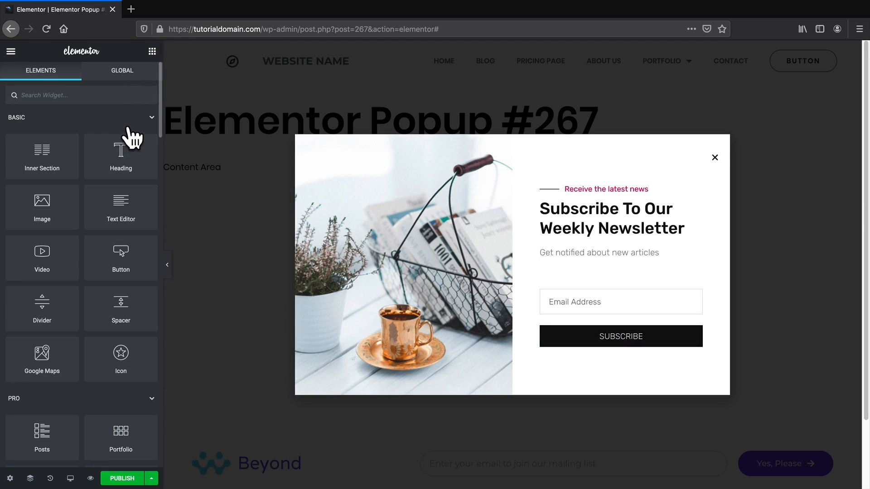
Add a Button widget below the subscribe form, delete it again, and open the publish settings.
drag(121, 255, 615, 333)
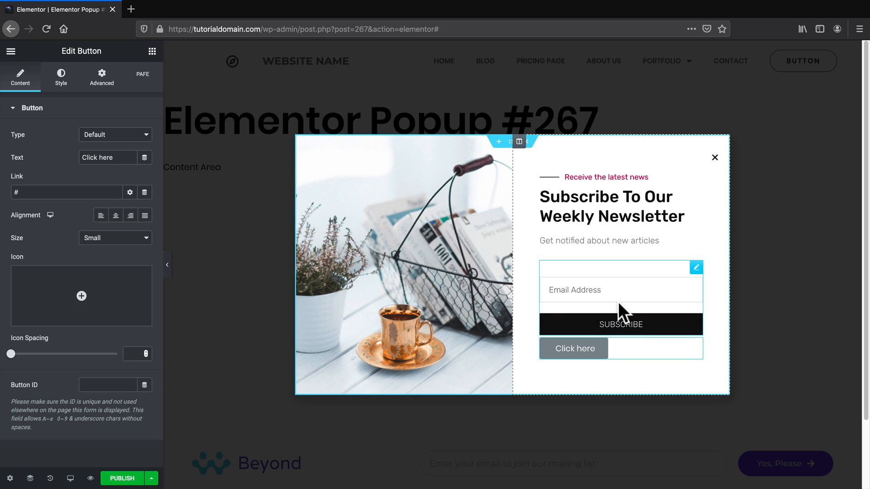
right_click(572, 348)
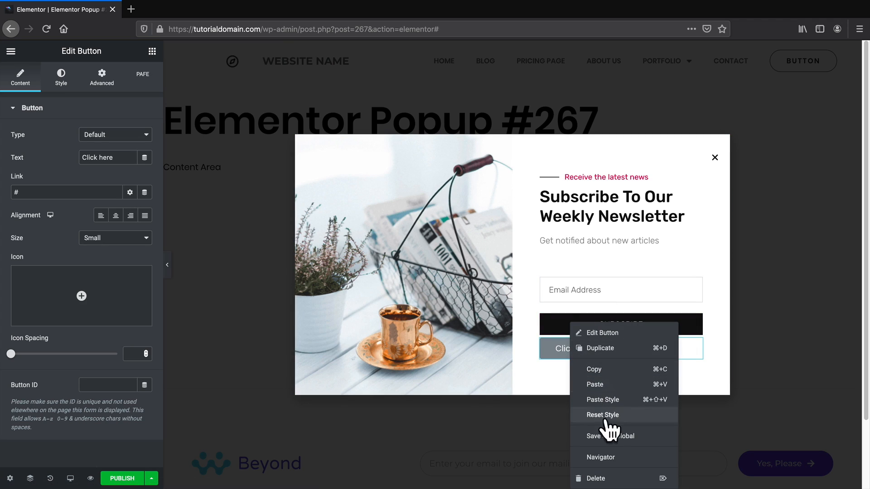
click(610, 479)
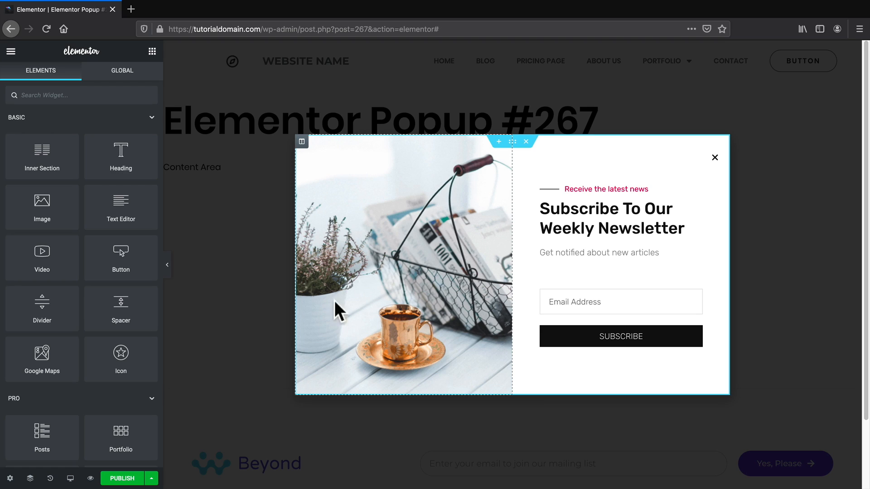
click(119, 479)
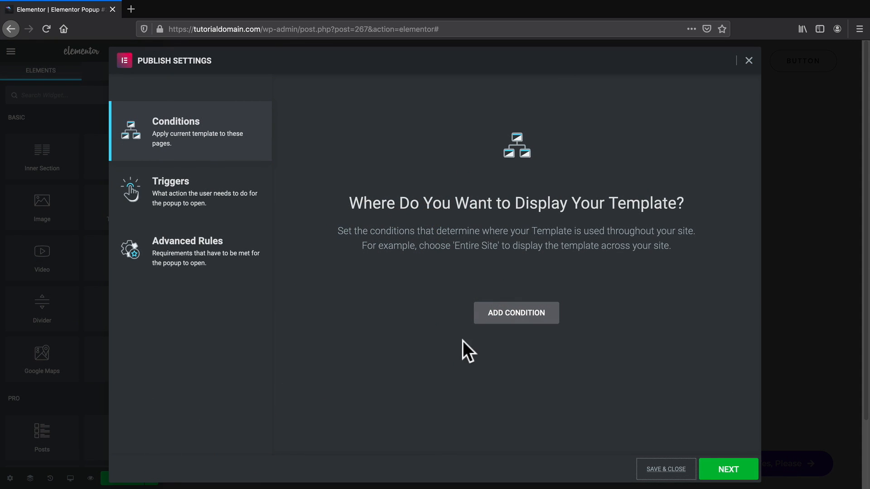
Add an Include › Singular › Pages › Home display condition and continue to the Triggers step.
click(515, 320)
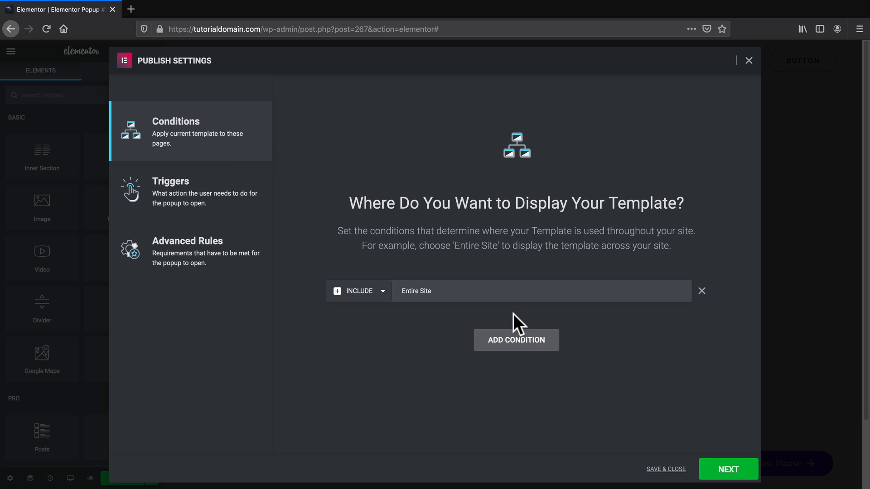
click(518, 292)
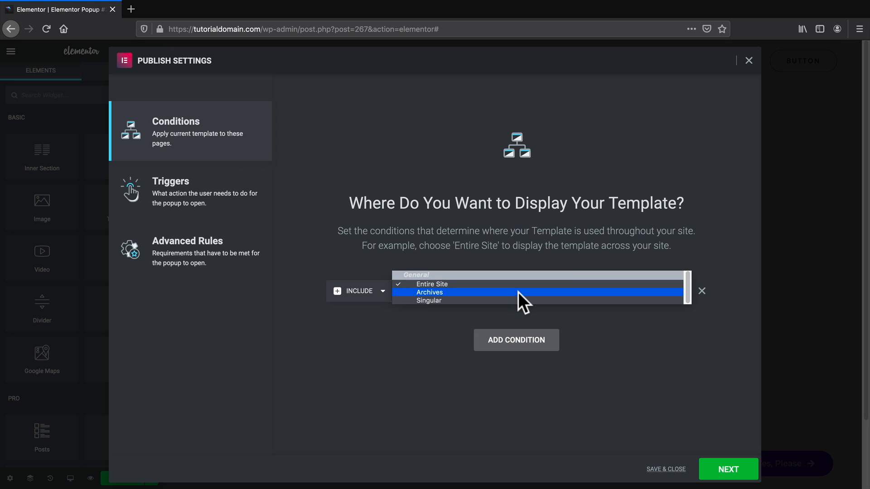
click(516, 300)
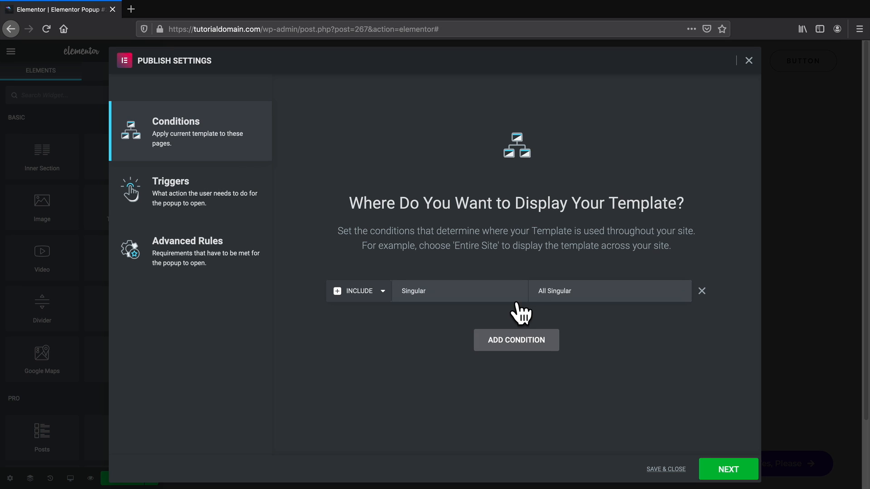
click(561, 292)
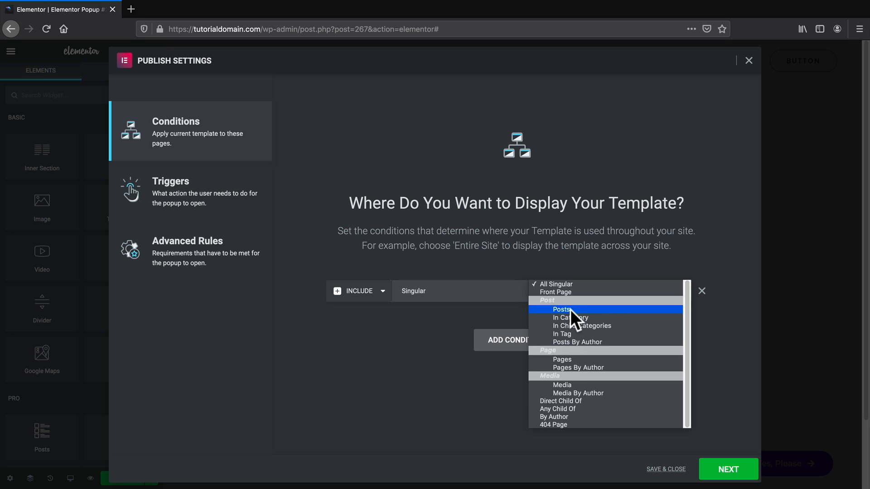
click(563, 360)
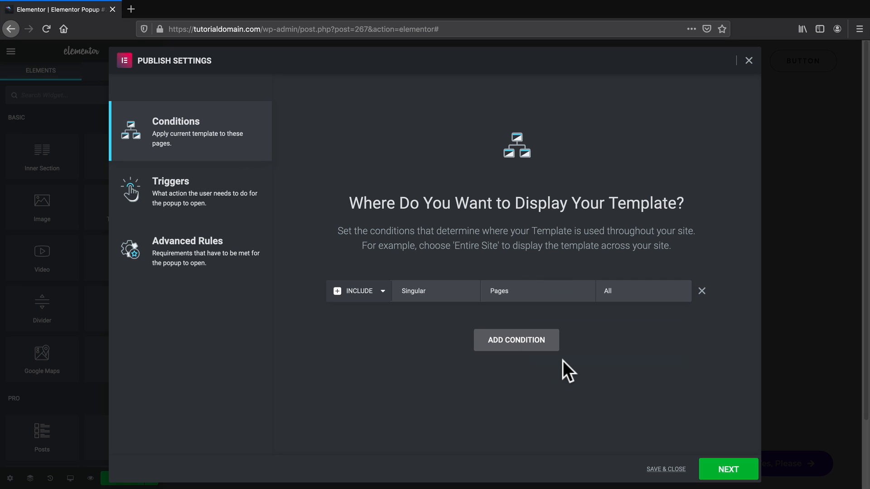
click(634, 294)
text(home)
click(631, 326)
click(731, 471)
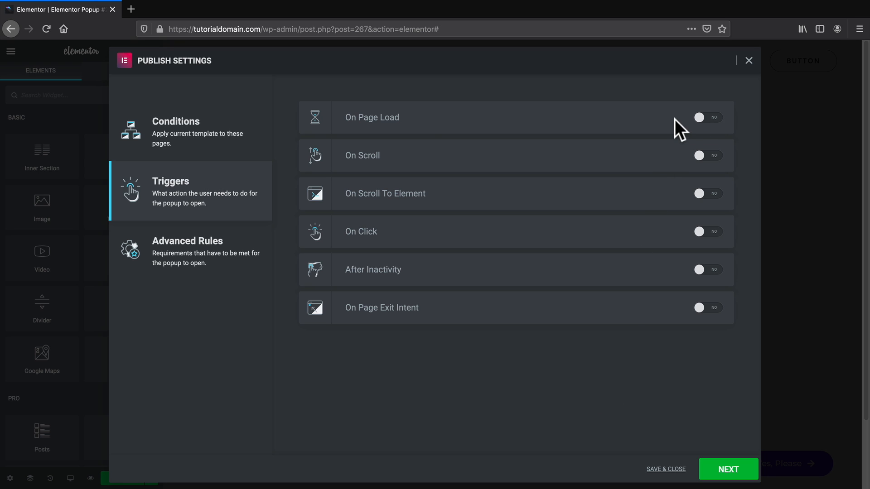
Set the On Page Load trigger to 5 seconds, then try the scroll trigger and switch it off.
click(711, 118)
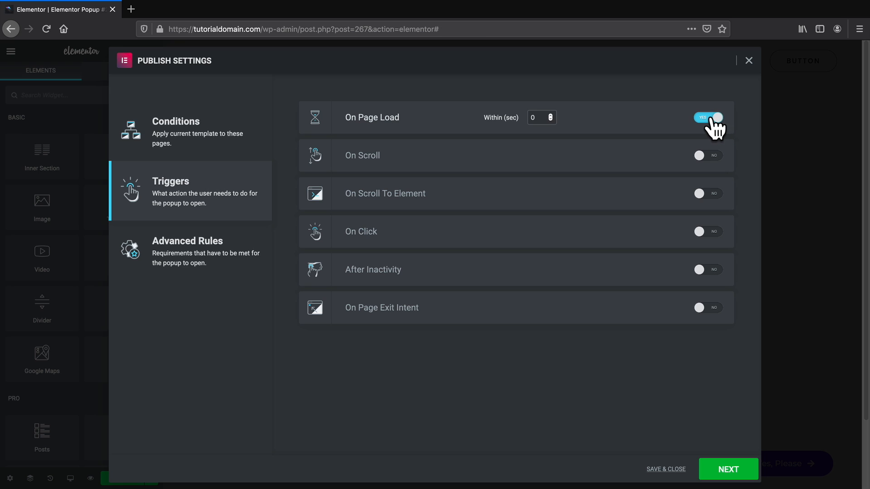
double_click(544, 119)
text(5)
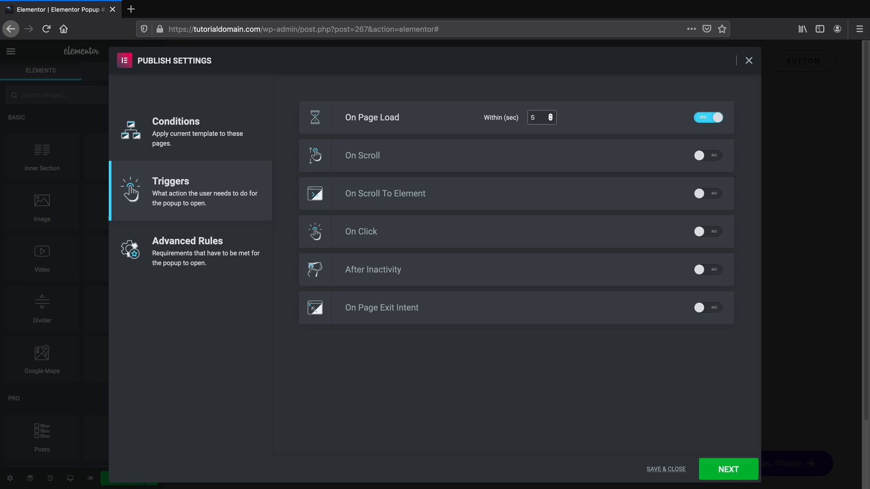
click(716, 116)
click(715, 158)
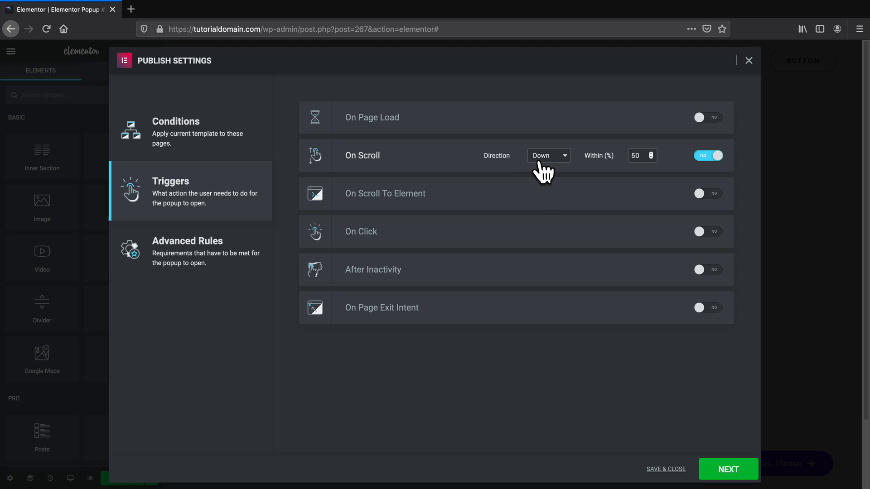
double_click(648, 156)
click(704, 156)
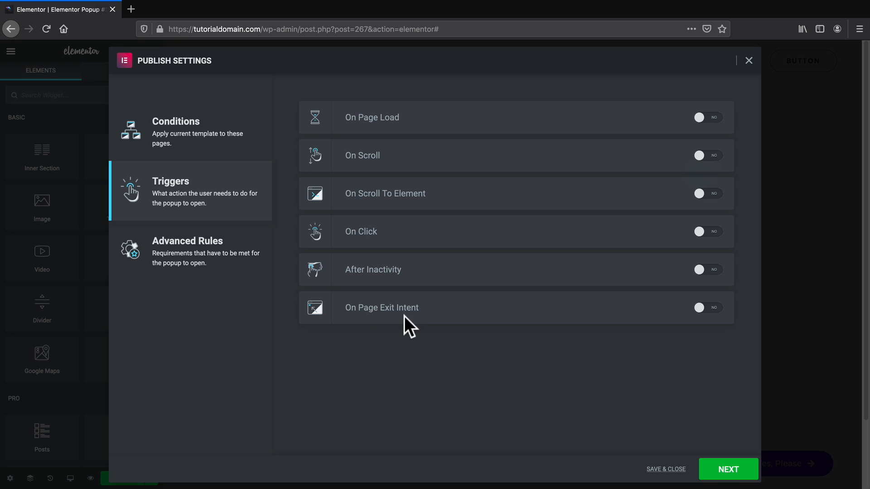
Try the exit-intent and inactivity triggers, leave only On Page Load on, and continue to Advanced Rules.
click(698, 308)
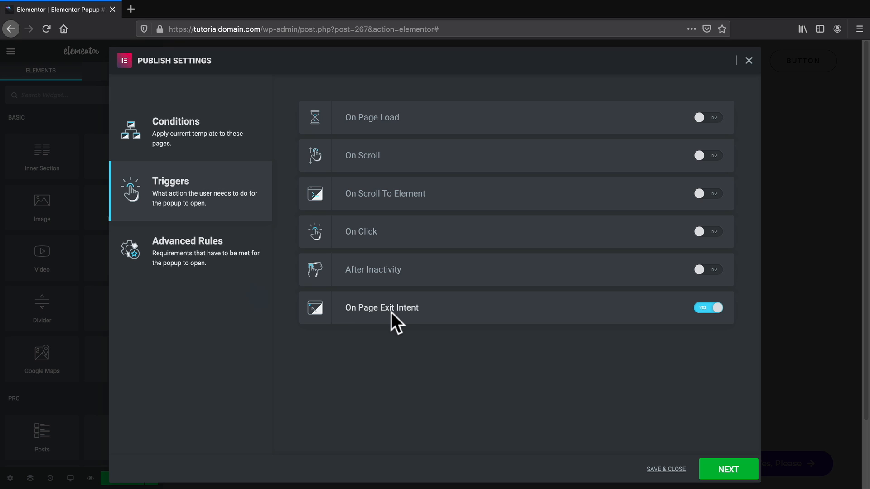
click(709, 309)
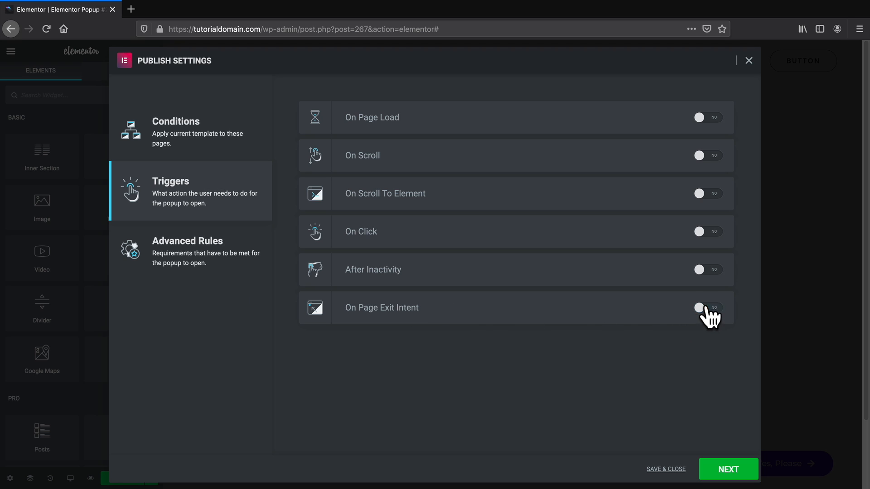
click(709, 270)
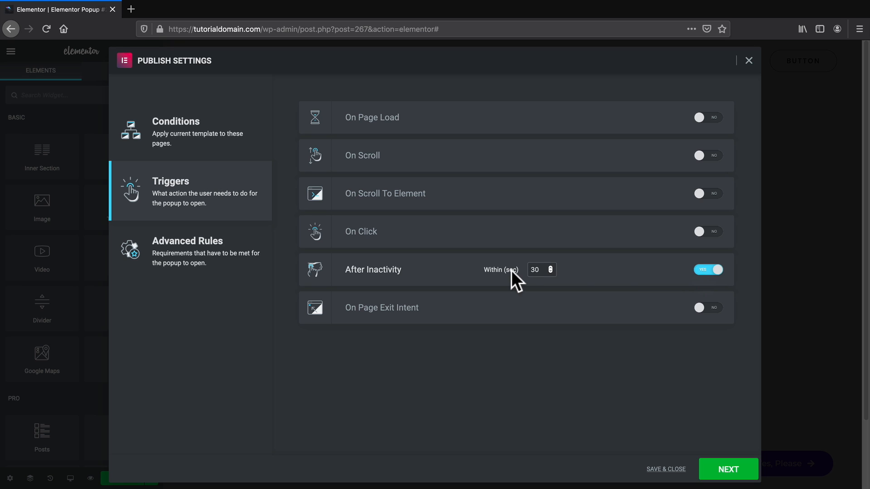
click(710, 271)
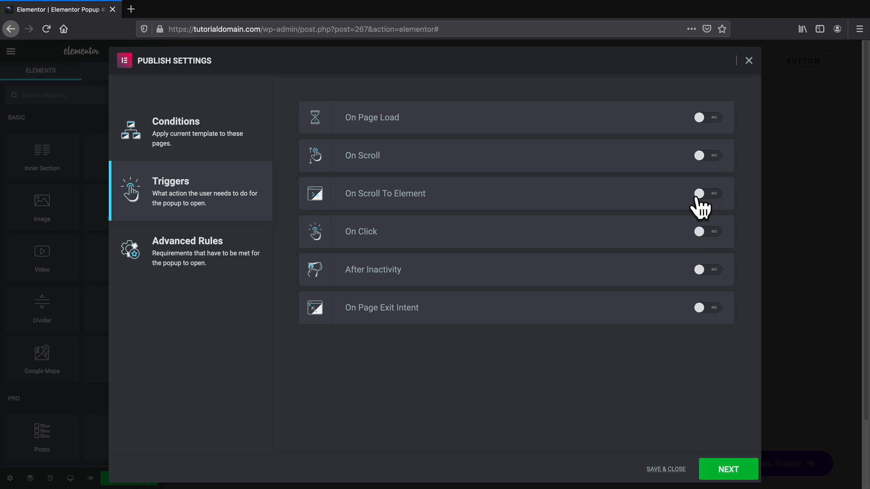
click(698, 195)
click(709, 119)
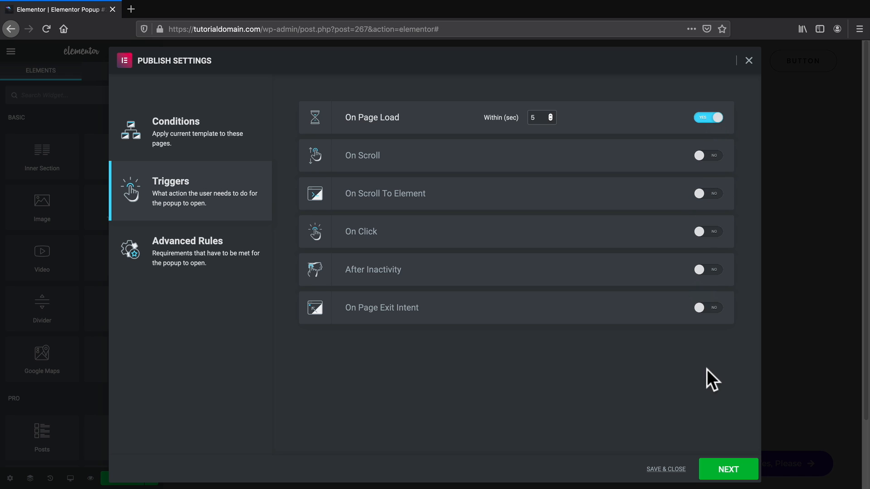
click(738, 471)
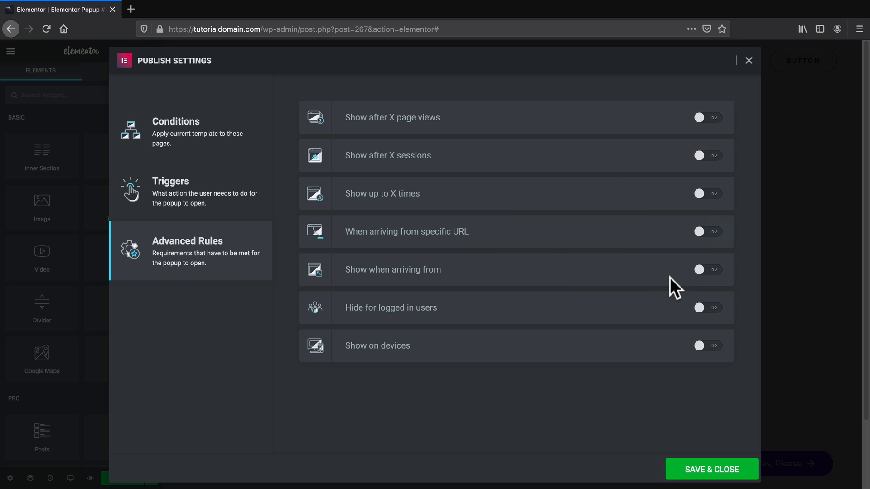
Save and publish the popup, then exit the editor to the WordPress dashboard.
click(744, 470)
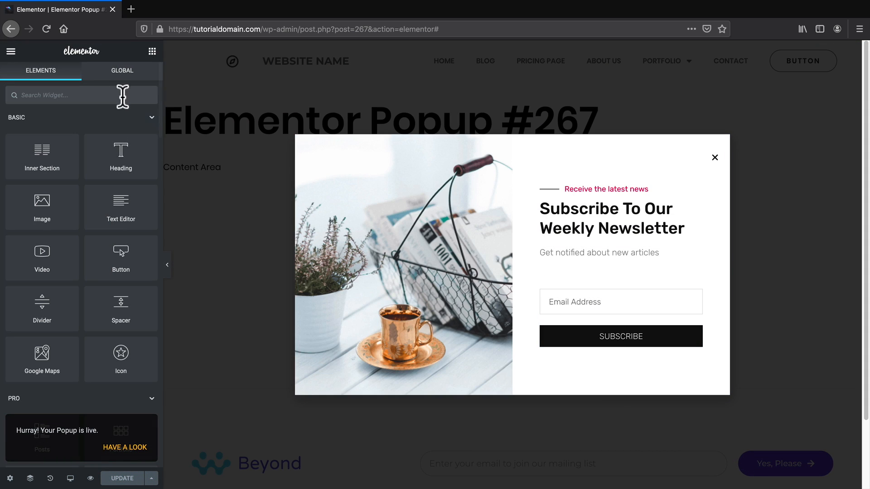
click(11, 51)
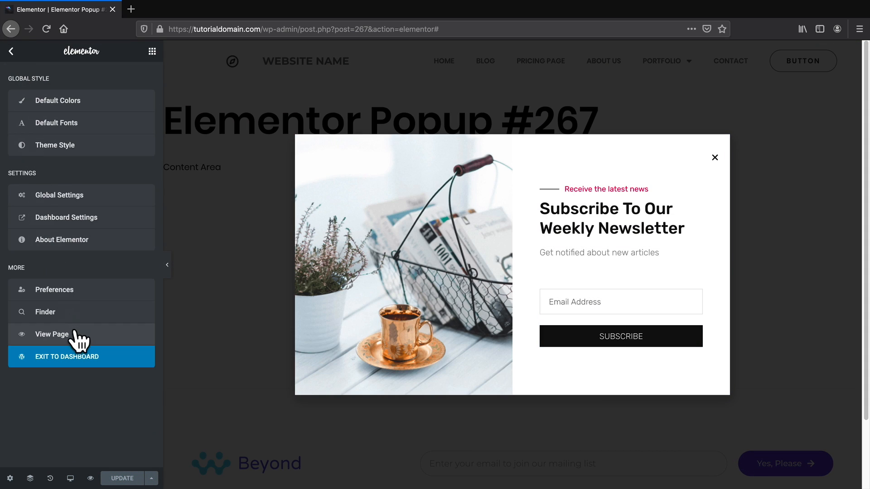
click(70, 359)
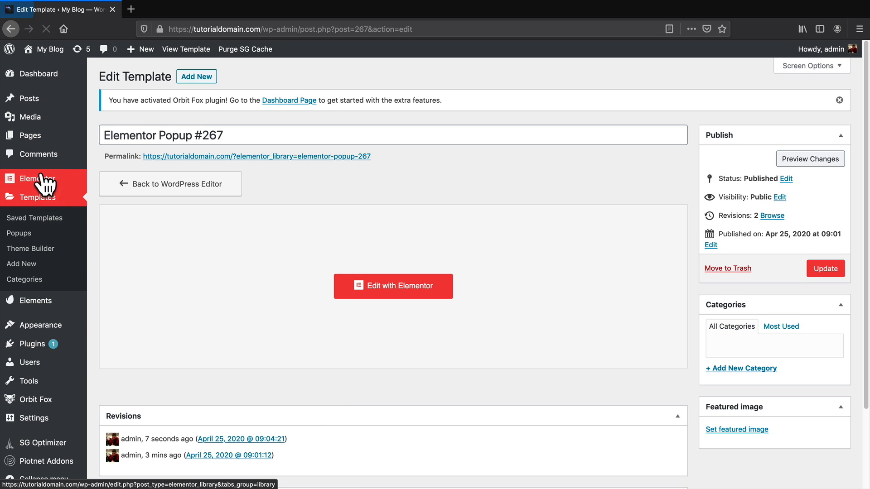
Visit the live site and test the newsletter popup's email field.
mouse_move(48, 52)
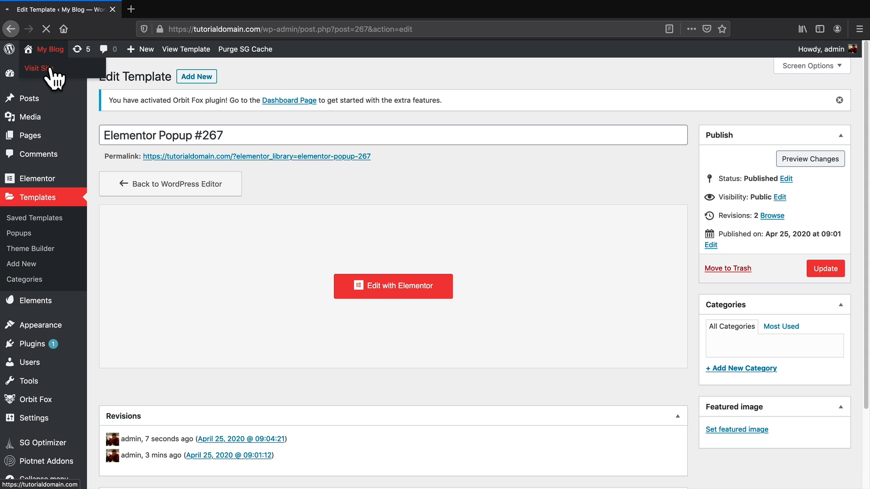
click(50, 69)
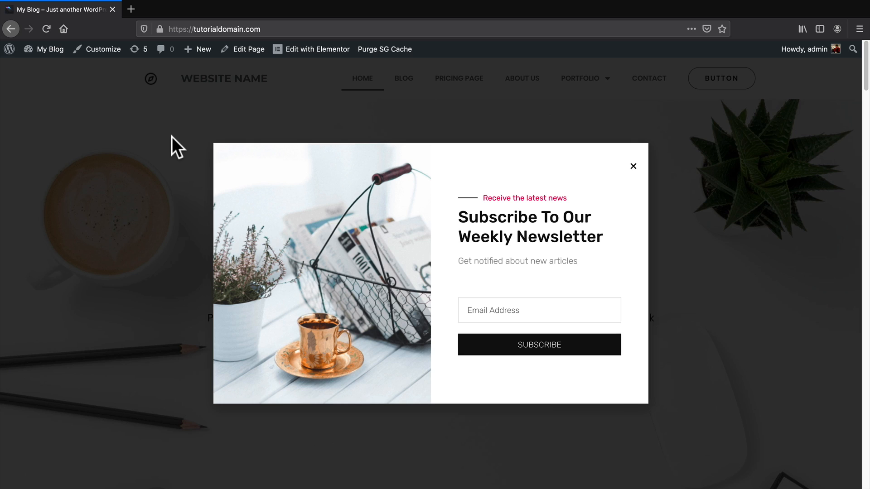
click(573, 302)
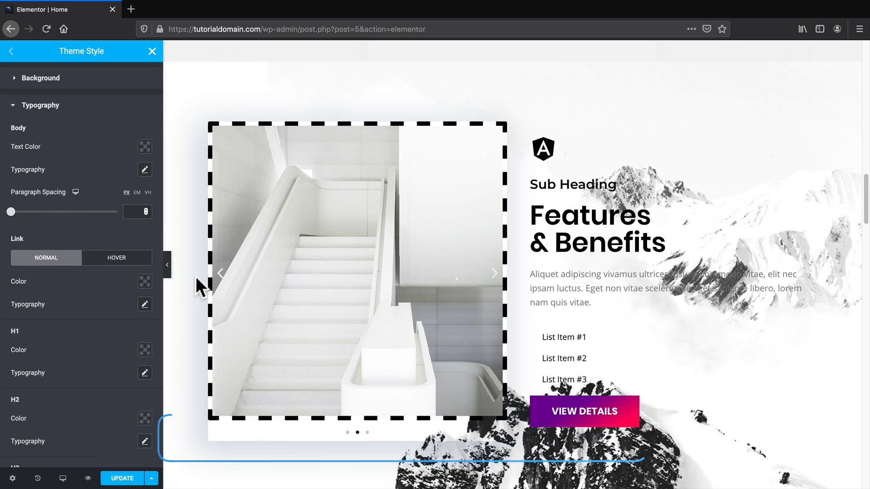
Return to the panel top and reopen Theme Style from the editor menu's Global Style section.
scroll(216, 275, up, 3)
scroll(309, 300, up, 3)
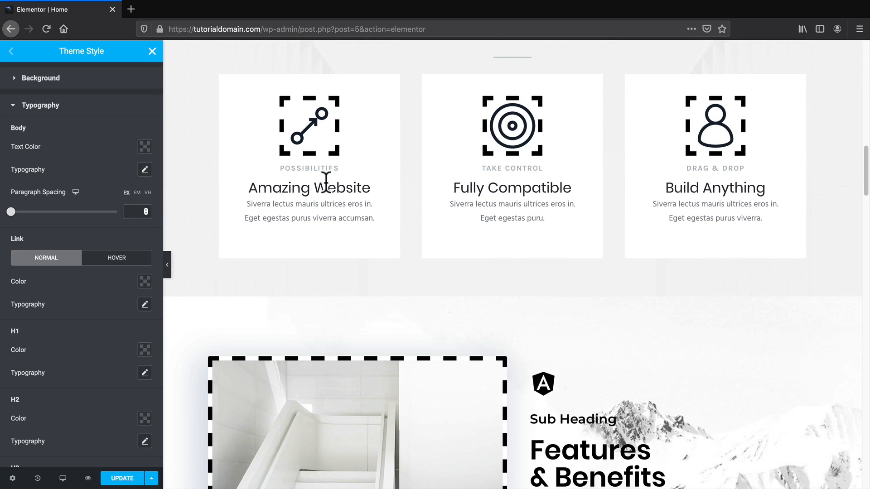
scroll(326, 182, up, 1)
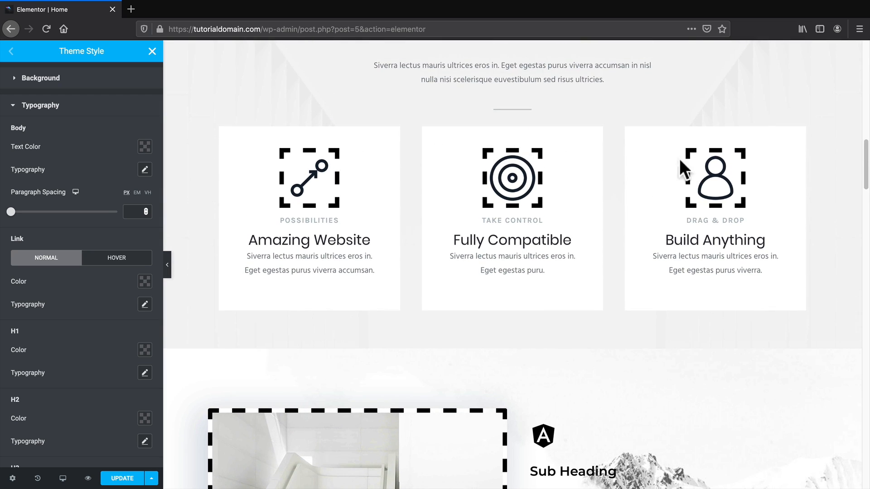
scroll(451, 250, up, 15)
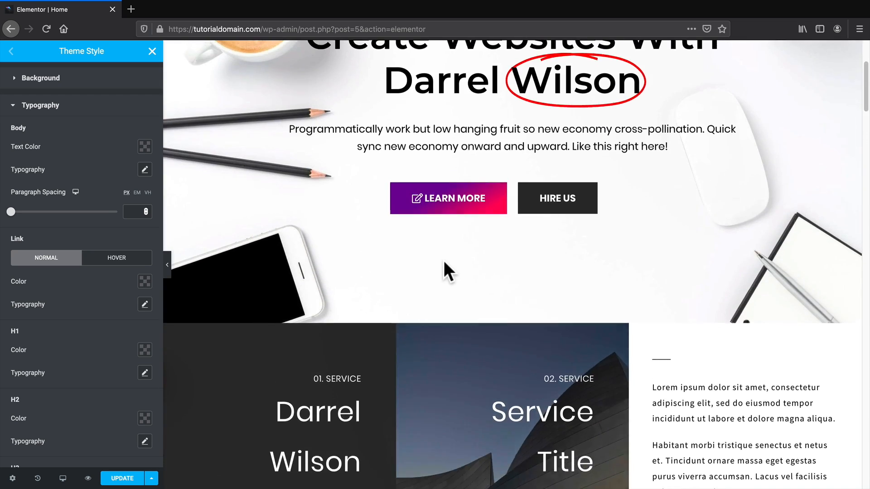
scroll(444, 262, up, 4)
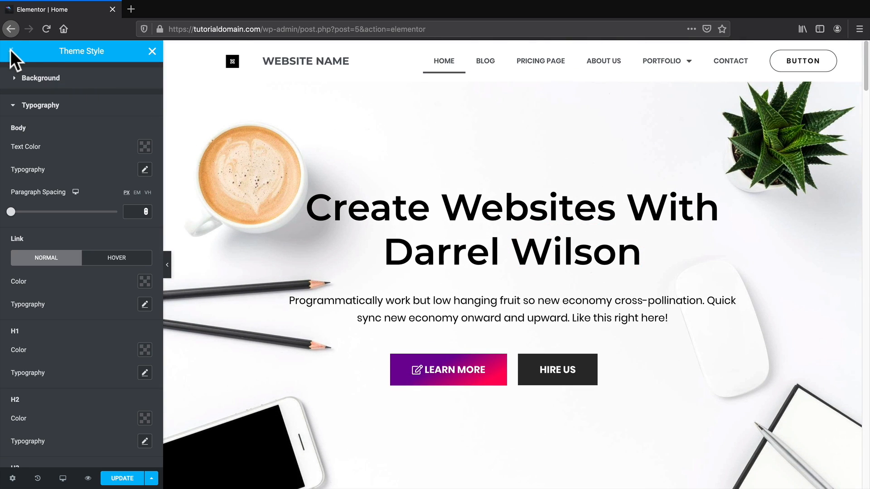
click(10, 49)
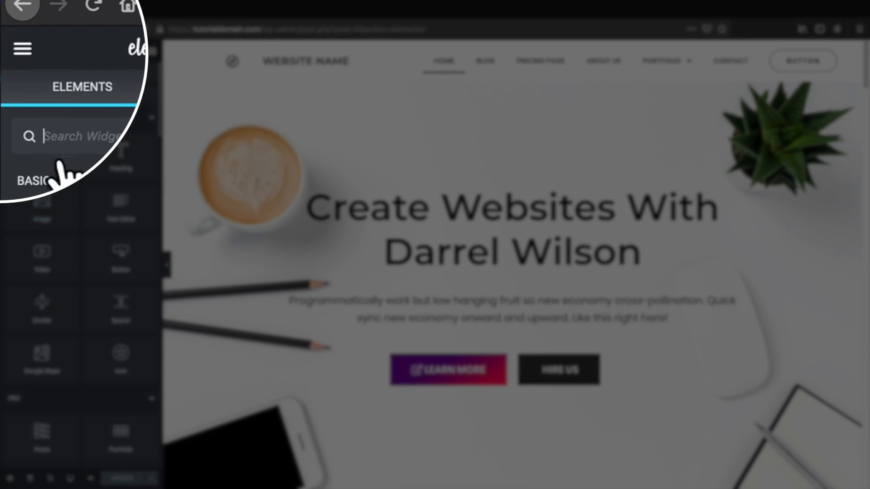
click(11, 49)
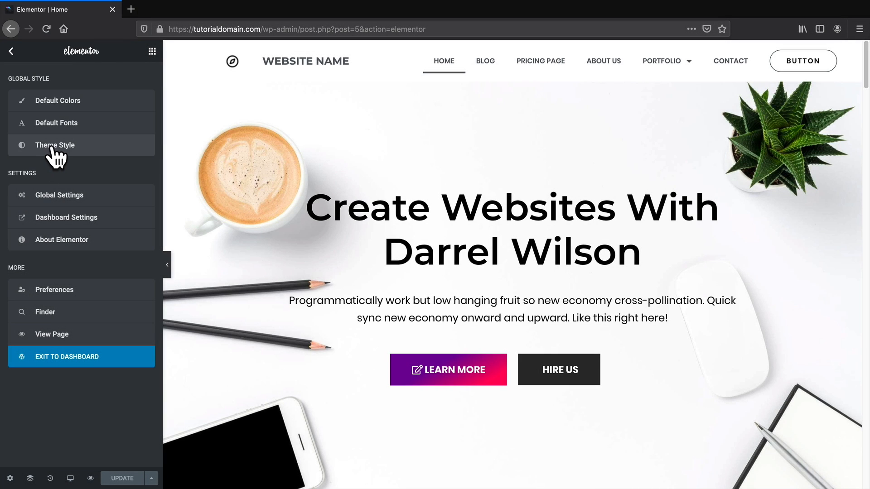
click(52, 143)
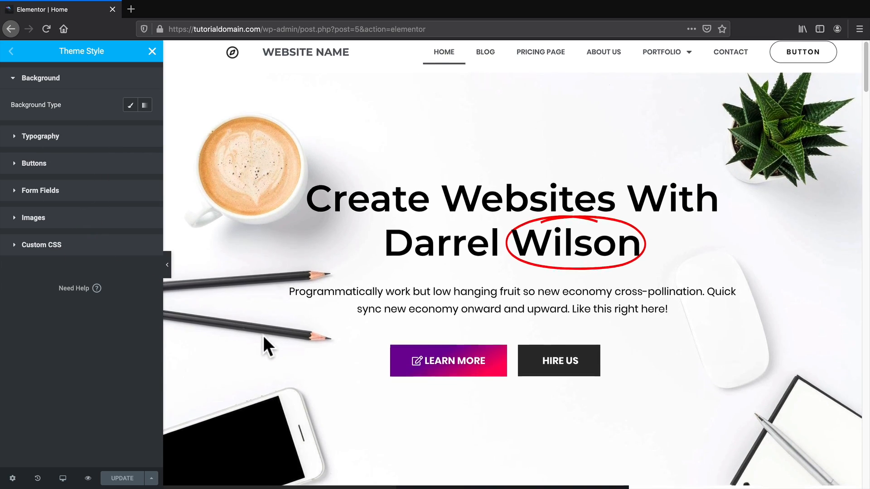
scroll(263, 336, down, 1)
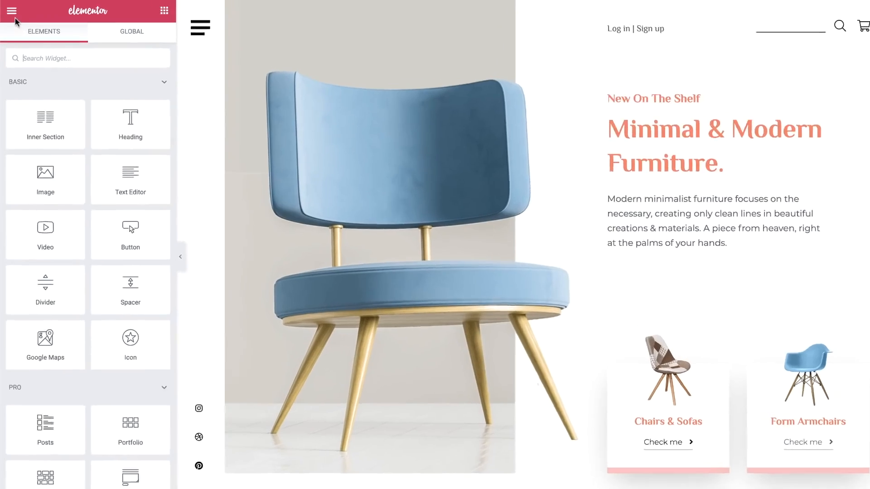
Set the H2 font family to Montserrat with slightly wider letter spacing.
click(11, 10)
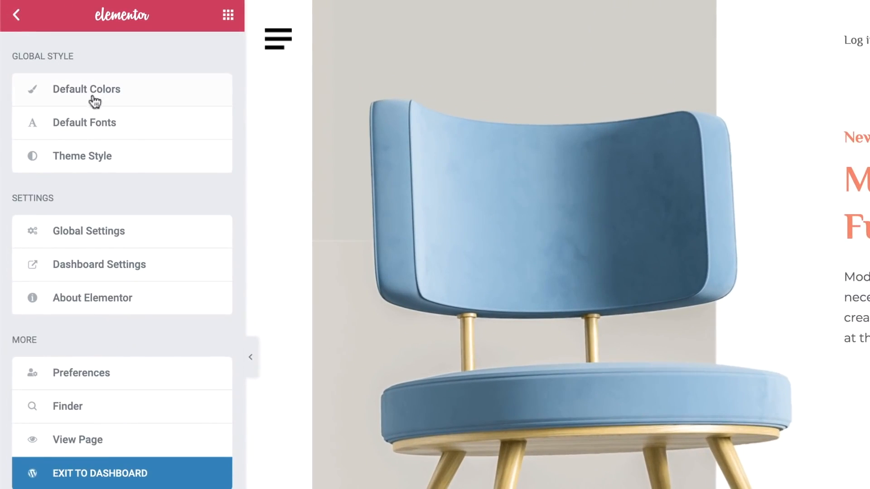
click(154, 156)
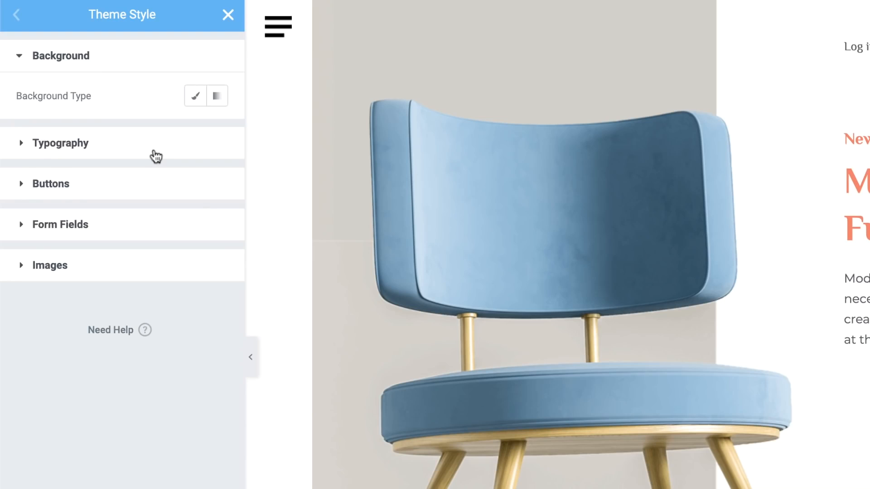
click(156, 157)
scroll(145, 145, down, 10)
click(150, 136)
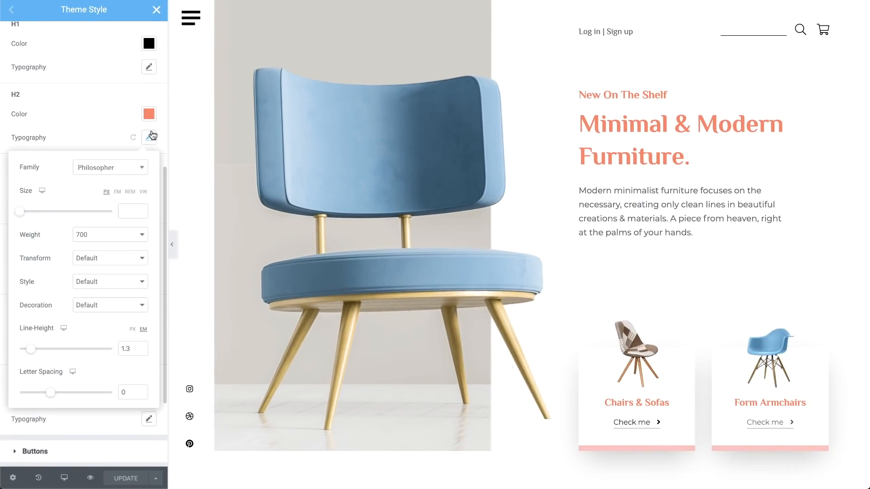
click(110, 167)
text(mont)
click(93, 213)
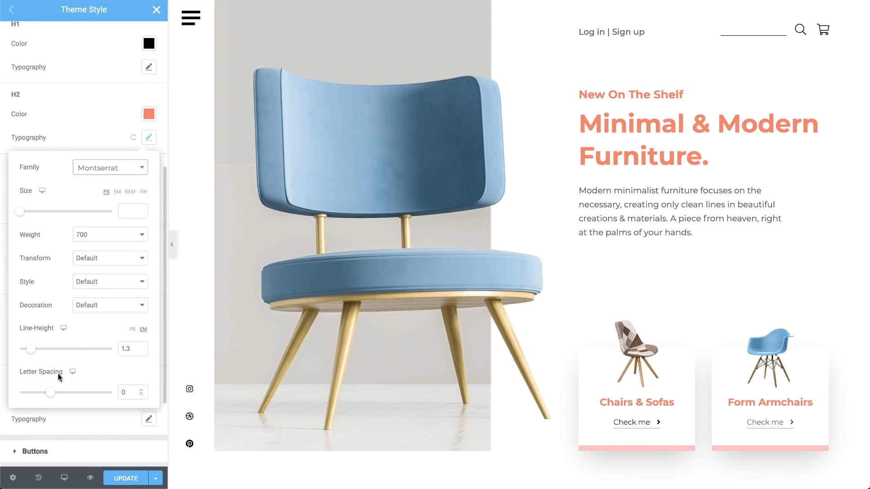
mouse_move(51, 393)
mouse_down()
mouse_move(37, 394)
mouse_move(55, 394)
mouse_up()
click(147, 138)
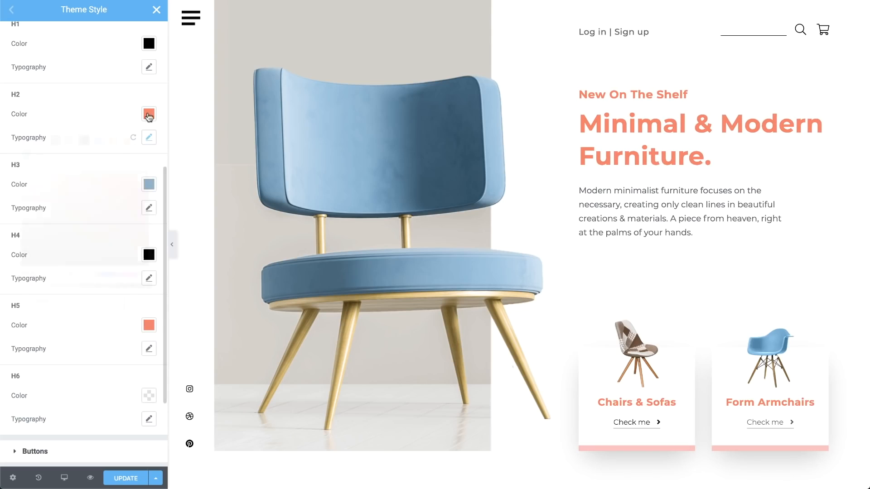
Make the H2 headings black.
click(149, 114)
click(85, 142)
click(153, 115)
scroll(153, 115, up, 10)
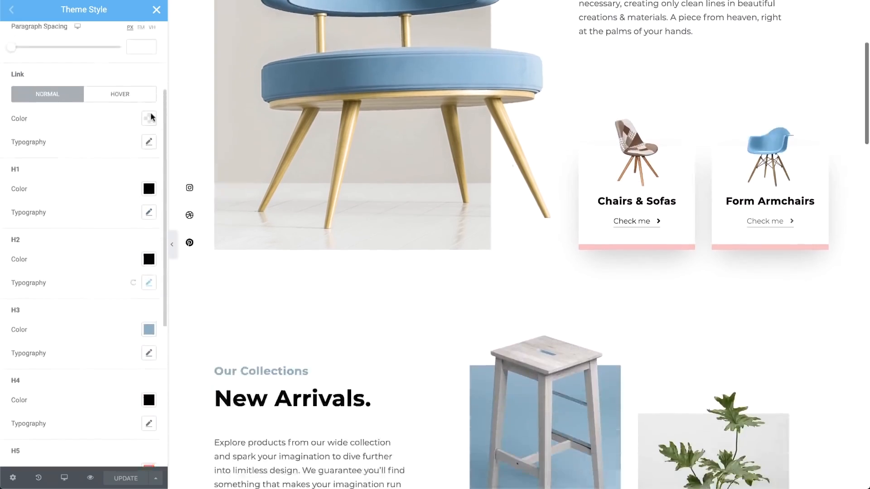
click(151, 68)
Give buttons a black background and a 0 border radius.
click(151, 92)
click(149, 222)
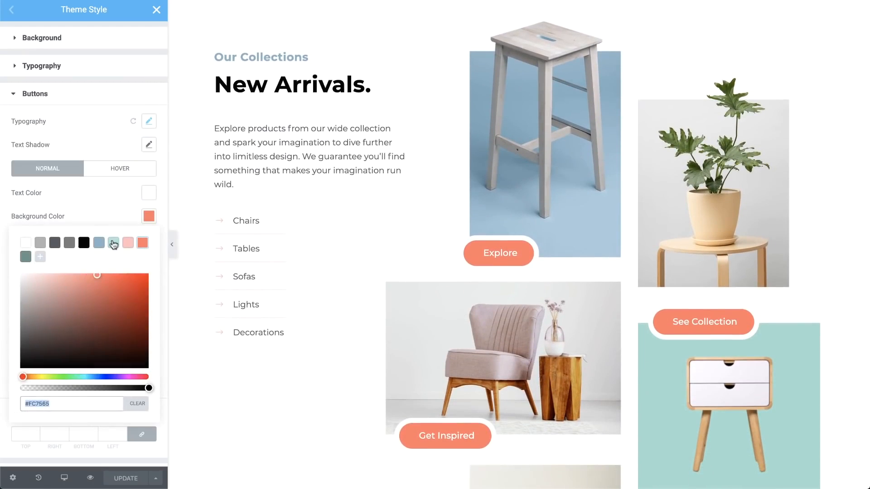
click(99, 243)
click(84, 242)
click(153, 221)
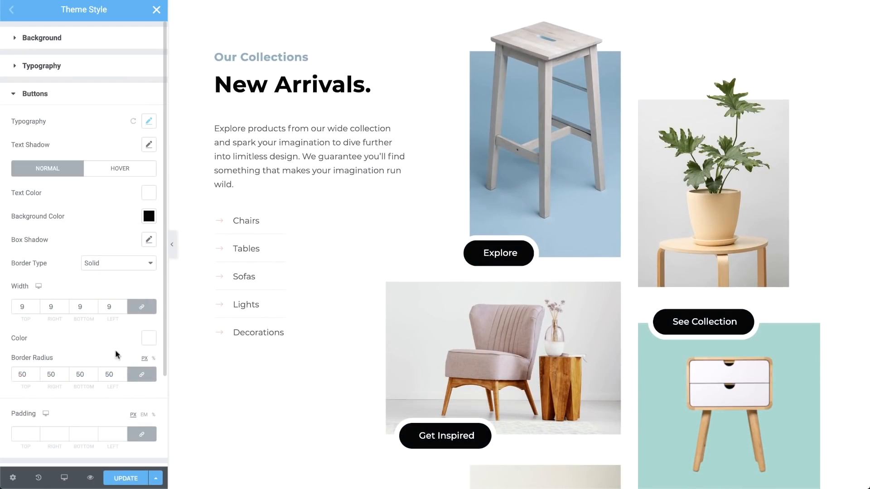
text(0)
scroll(498, 245, down, 10)
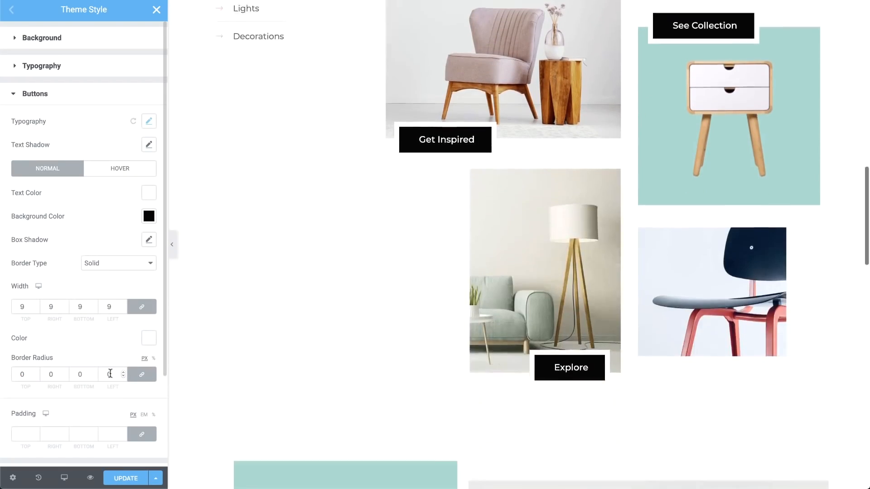
click(117, 98)
Set the form field background to semi-transparent white.
click(117, 121)
click(148, 234)
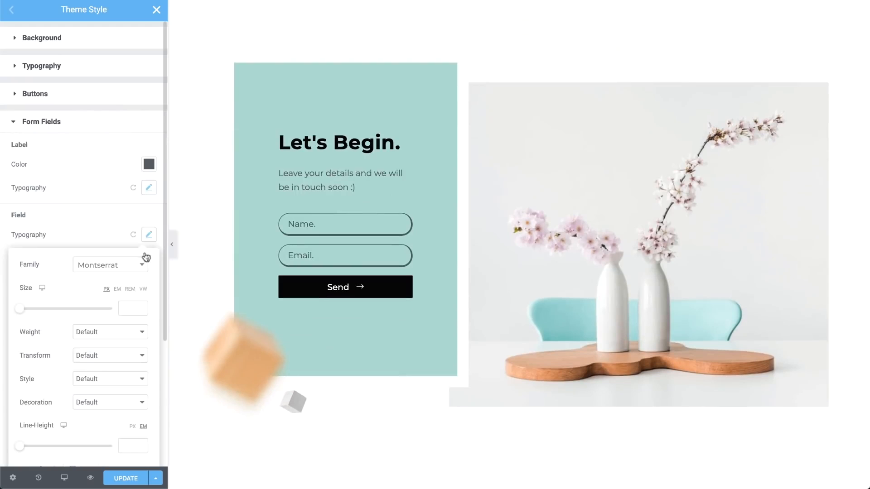
click(150, 236)
scroll(151, 238, down, 2)
click(151, 214)
click(25, 240)
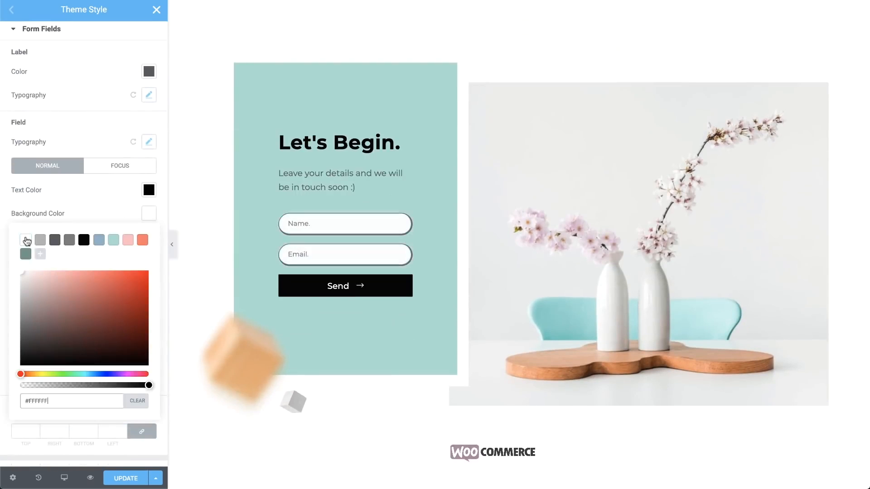
drag(148, 385, 98, 385)
click(149, 214)
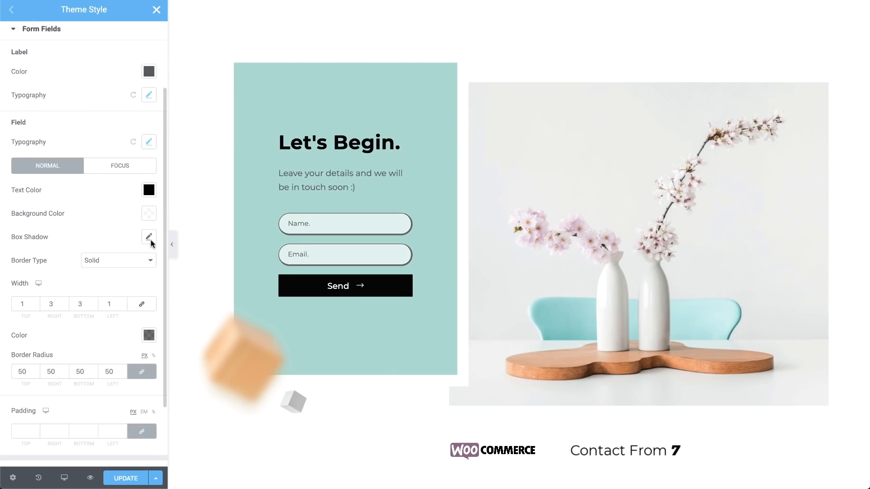
Adjust the form field border colour and set the field border radius to 0.
click(148, 336)
drag(97, 303, 60, 305)
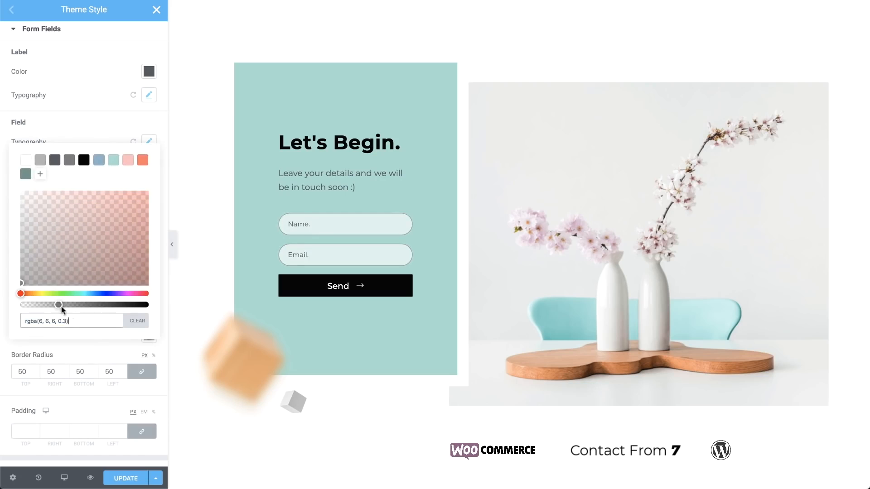
click(100, 353)
double_click(109, 372)
text(0)
scroll(518, 245, down, 2)
scroll(519, 245, down, 14)
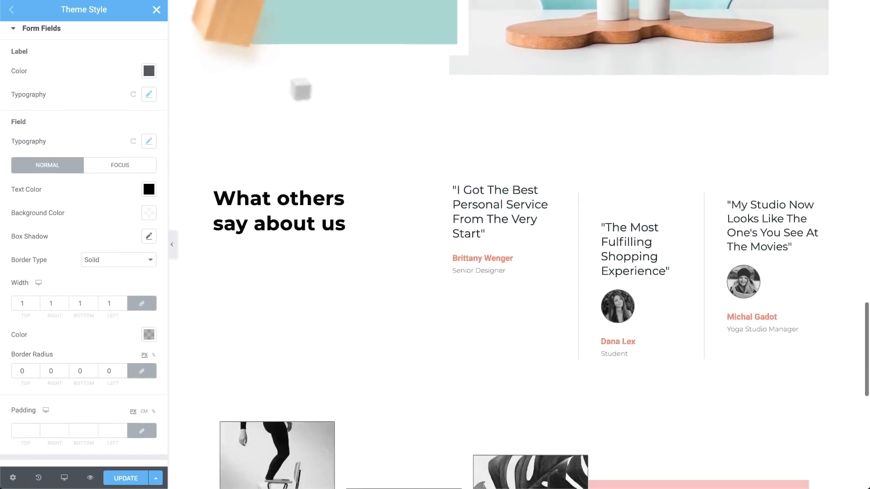
scroll(84, 245, up, 2)
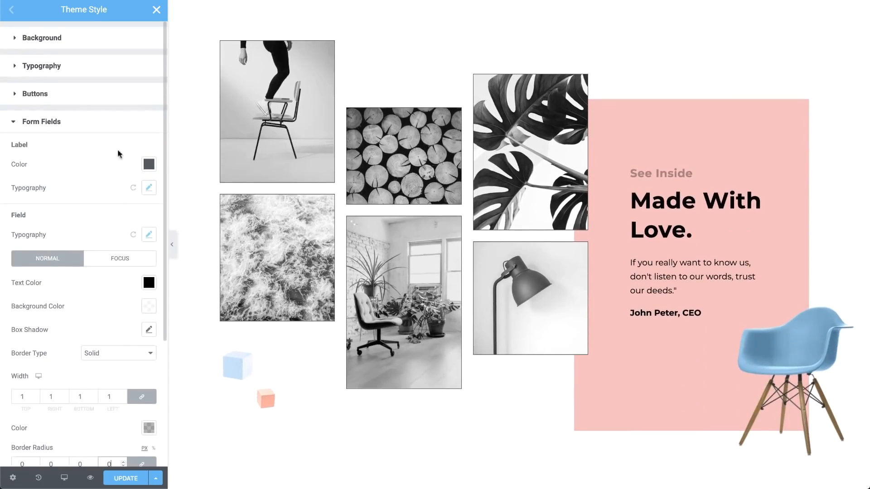
Set the image border radius to 20.
click(122, 120)
click(123, 150)
double_click(116, 315)
text(20)
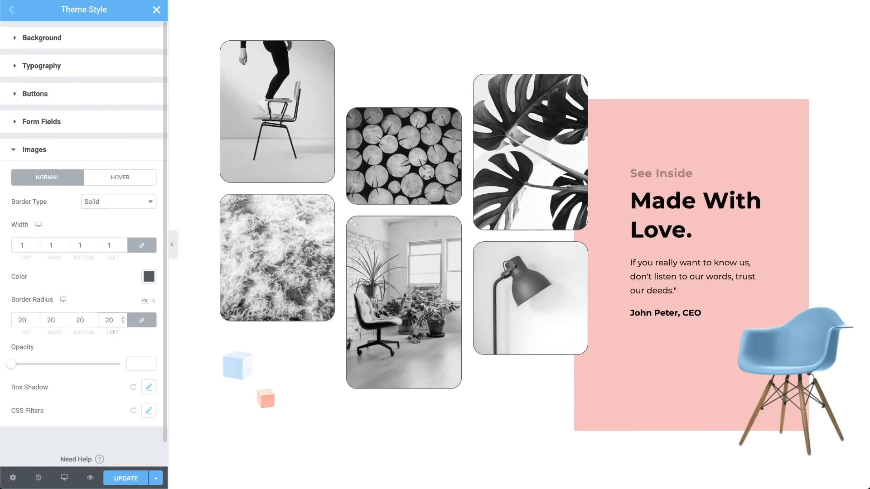
scroll(116, 315, down, 1)
Give images a box shadow of 5/10 offset, 40 blur and -15 spread.
click(149, 362)
scroll(153, 362, down, 2)
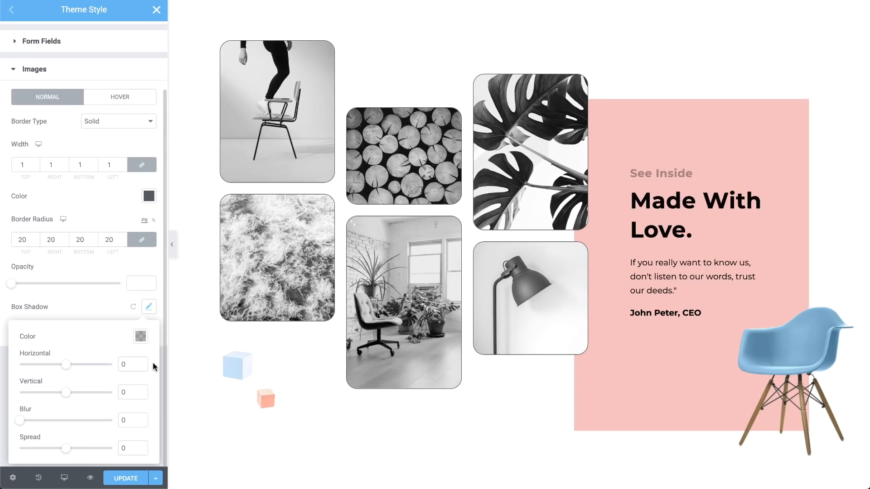
double_click(129, 364)
text(5)
text(10)
key(Tab)
text(40)
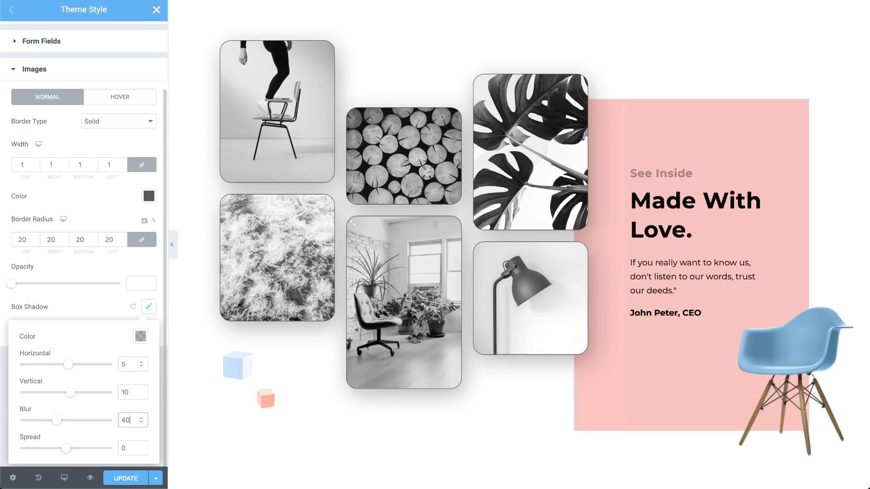
key(Tab)
text(-15)
click(146, 309)
Adjust the image CSS filters, restoring saturation and shifting the hue.
click(148, 331)
scroll(147, 330, down, 2)
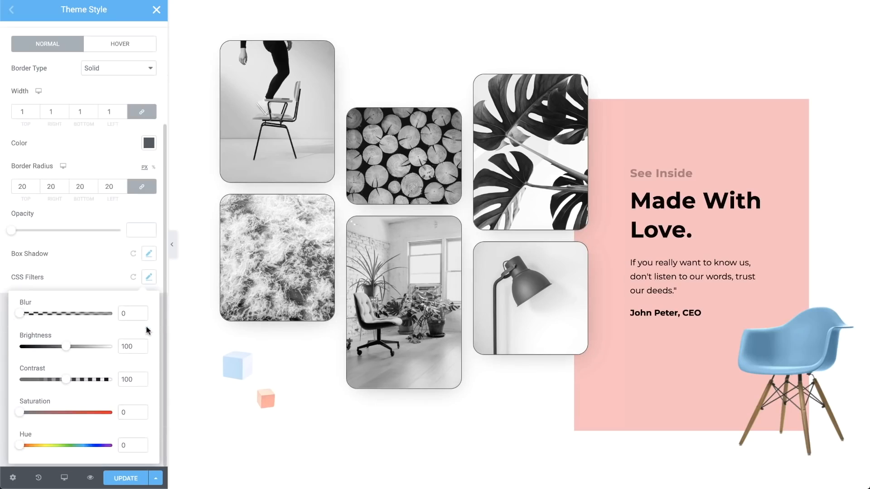
drag(20, 413, 67, 413)
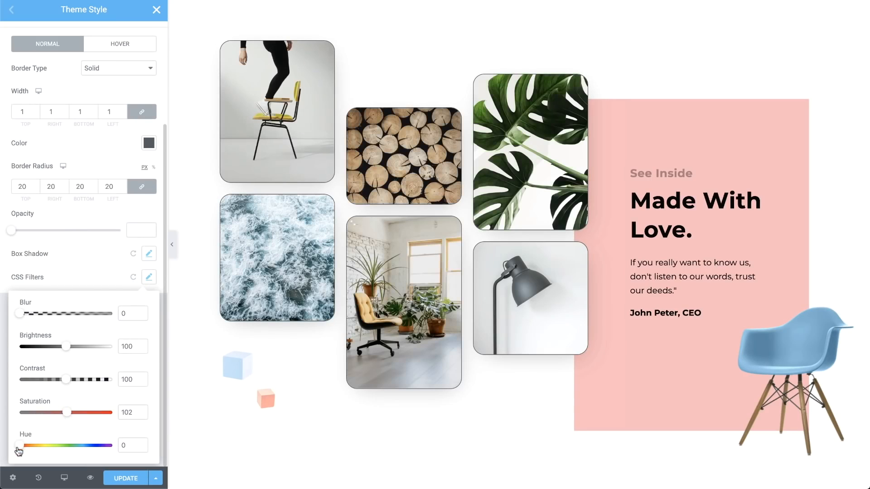
drag(19, 447, 95, 446)
click(149, 277)
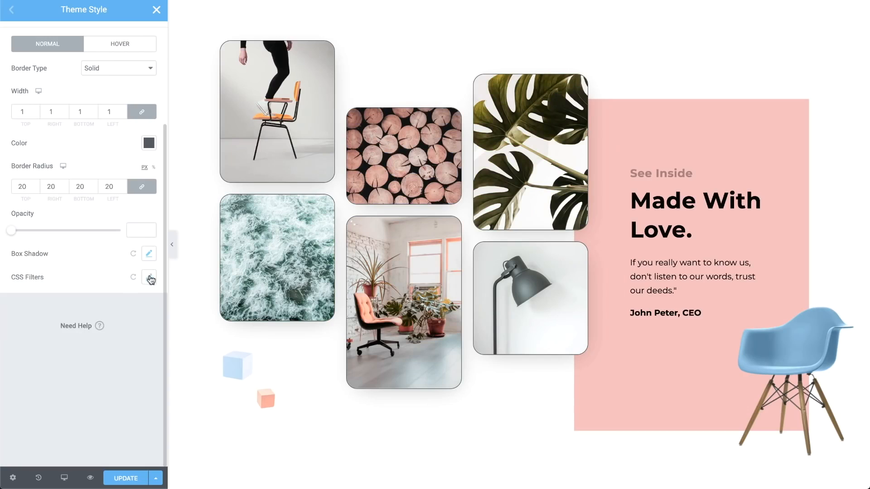
scroll(149, 276, up, 3)
click(134, 157)
Make the page background a Classic light-blue colour.
click(129, 45)
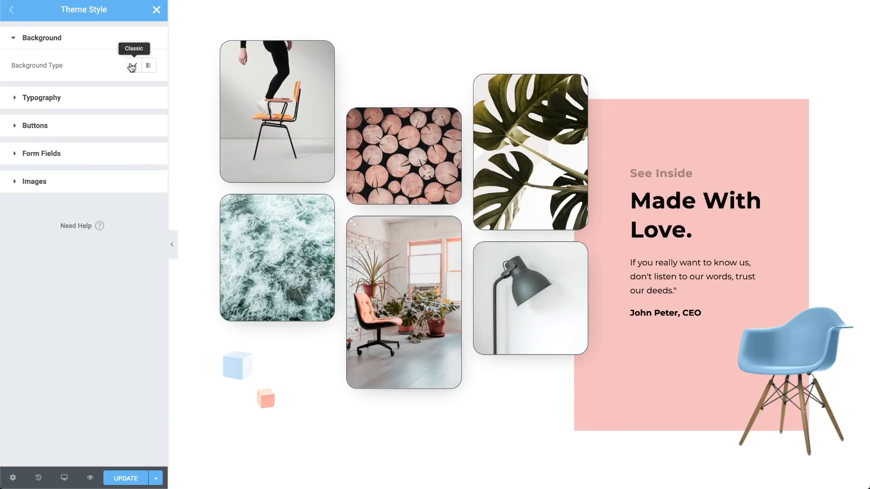
click(133, 65)
click(149, 89)
click(83, 116)
click(98, 117)
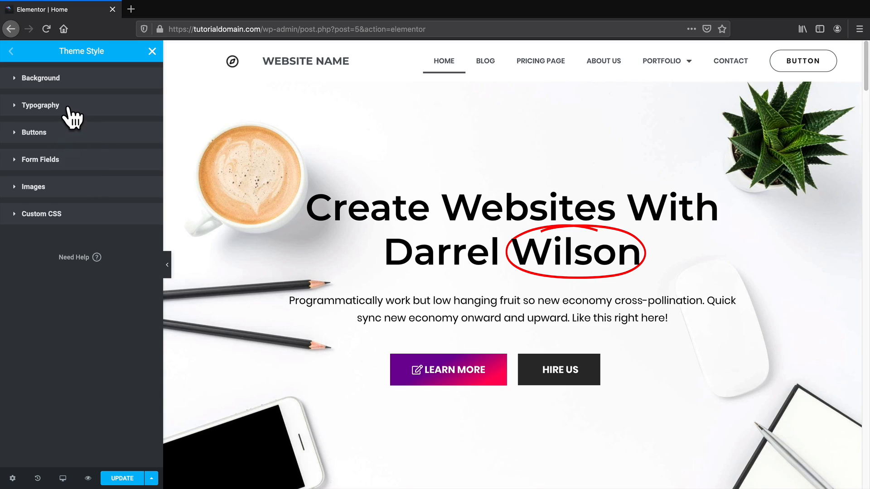
Set the body typography font family to Atma.
click(40, 105)
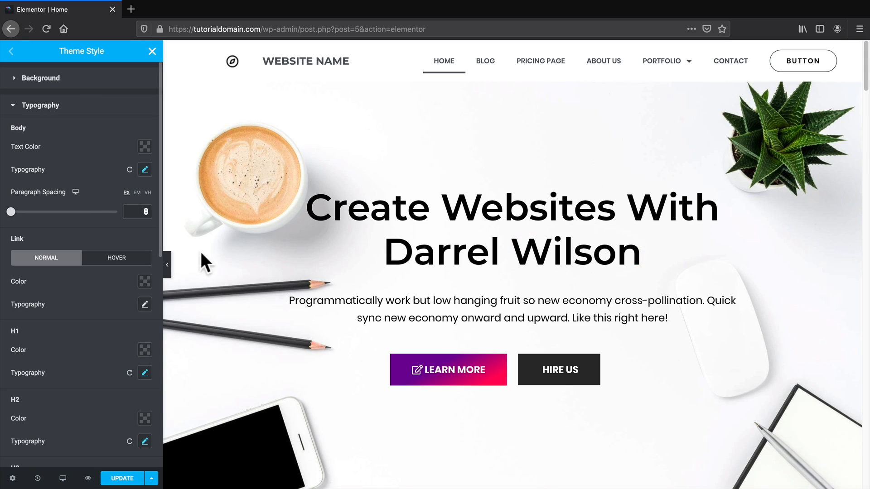
drag(365, 301, 662, 306)
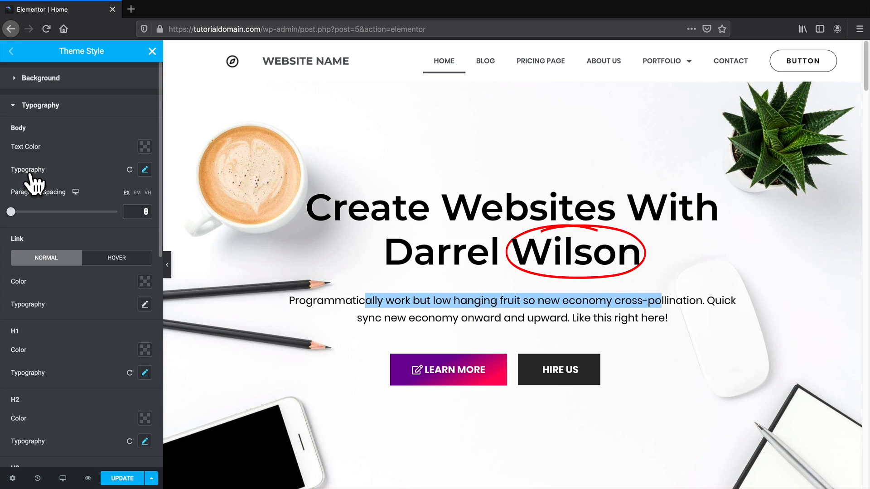
click(145, 170)
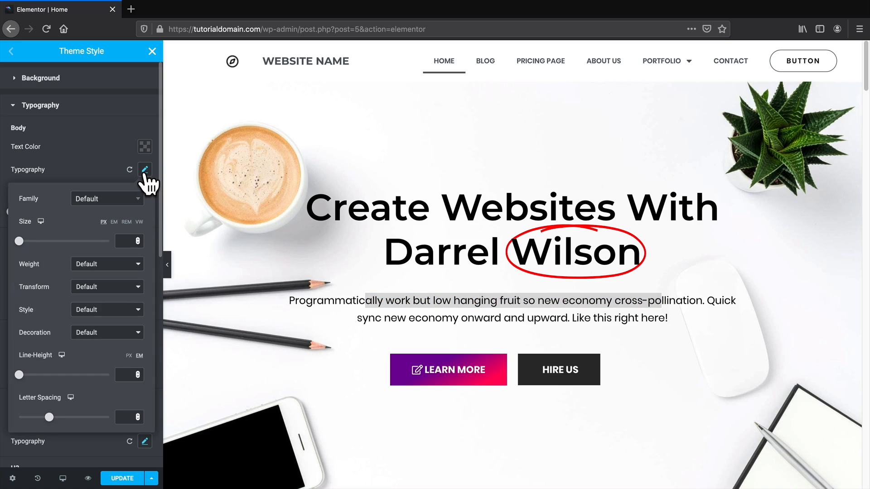
click(112, 201)
scroll(112, 271, down, 5)
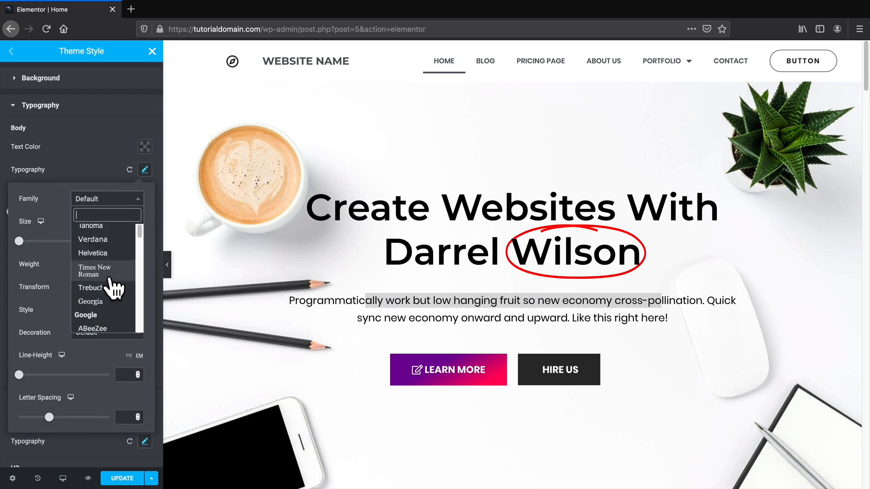
scroll(113, 288, down, 10)
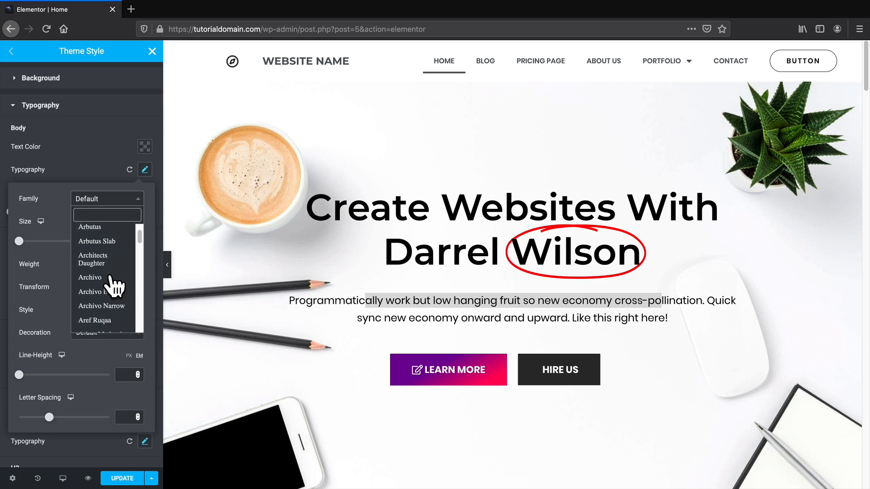
scroll(113, 287, down, 6)
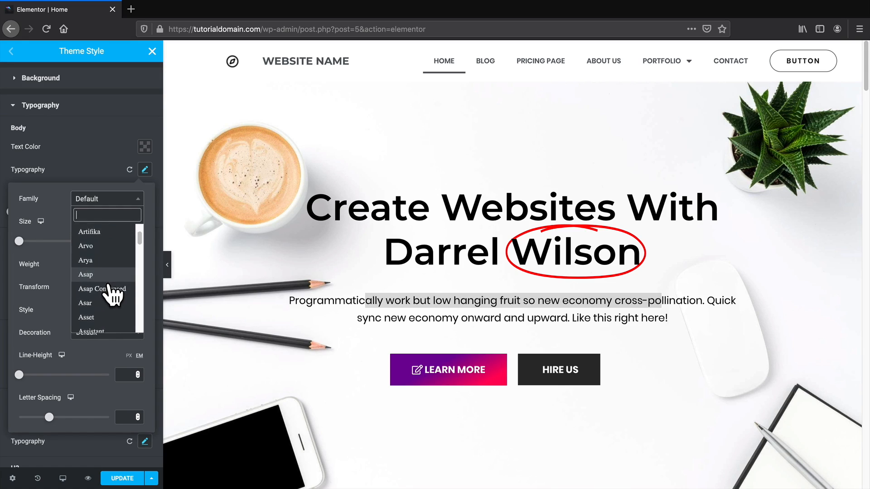
click(94, 273)
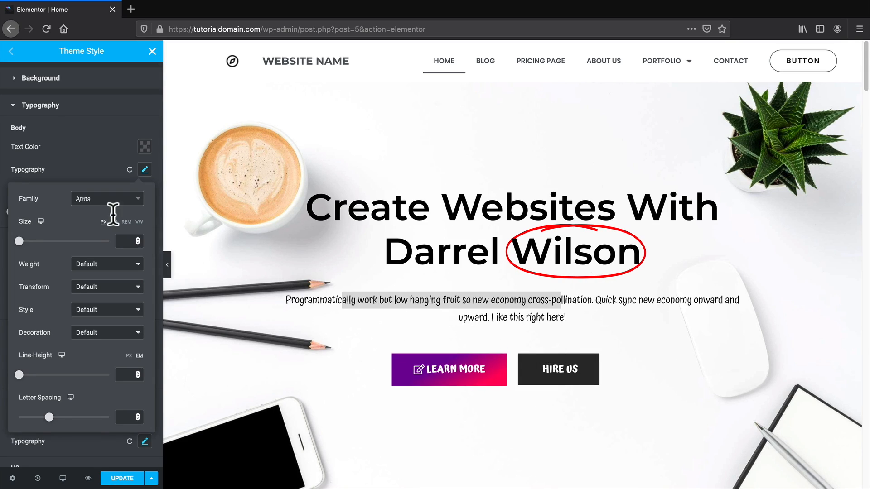
click(21, 130)
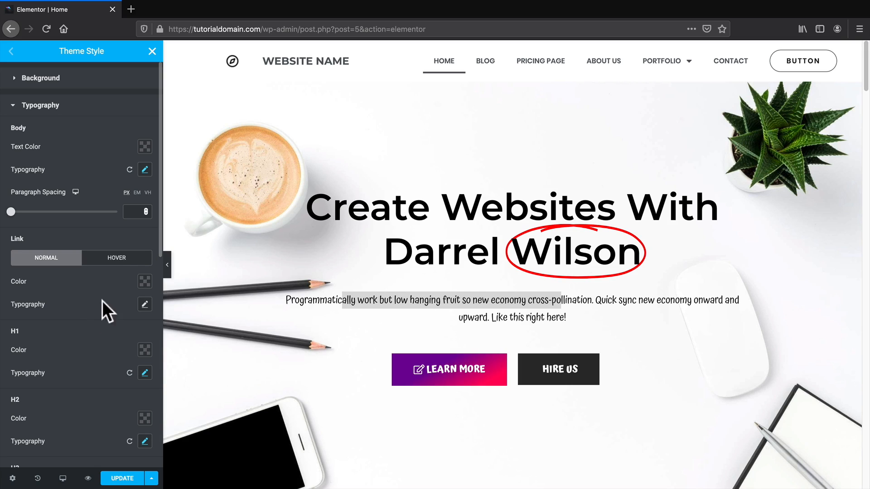
Reset the body font family to Default and collapse Typography.
click(144, 169)
click(120, 199)
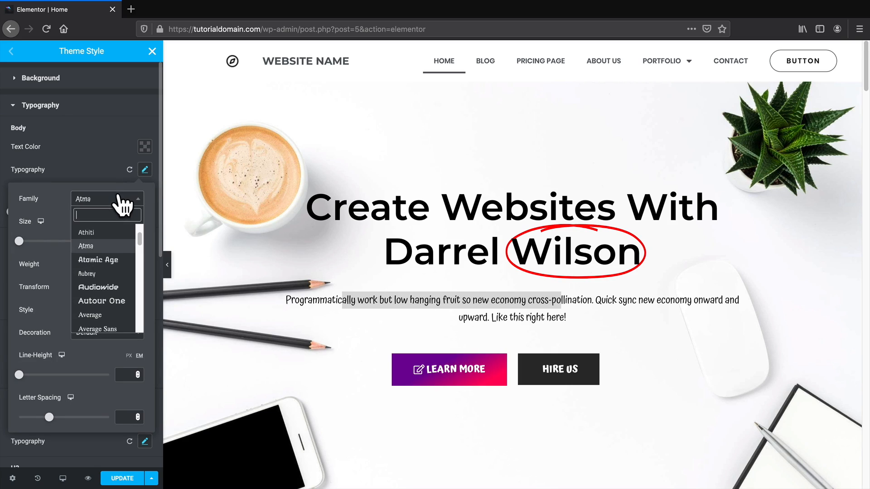
scroll(111, 278, up, 10)
scroll(108, 281, up, 3)
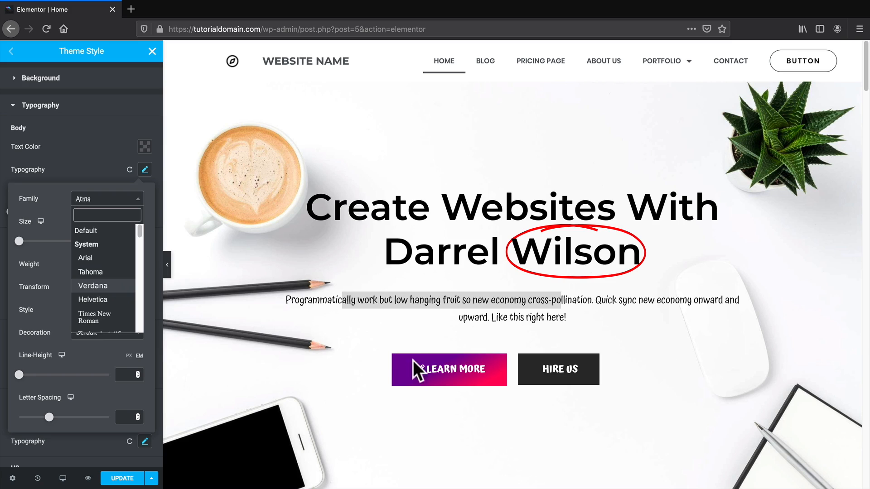
click(101, 232)
click(89, 137)
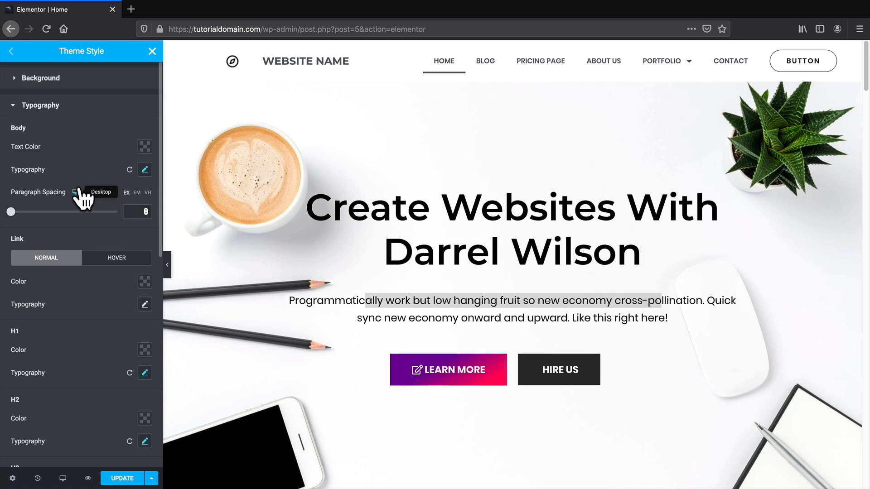
click(50, 106)
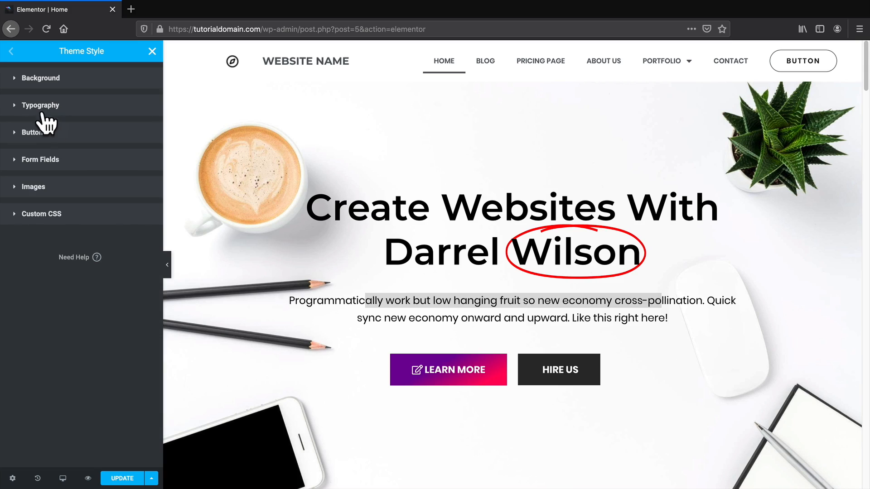
In Theme Style > Images, set the image border type to Dashed with width 10.
click(39, 187)
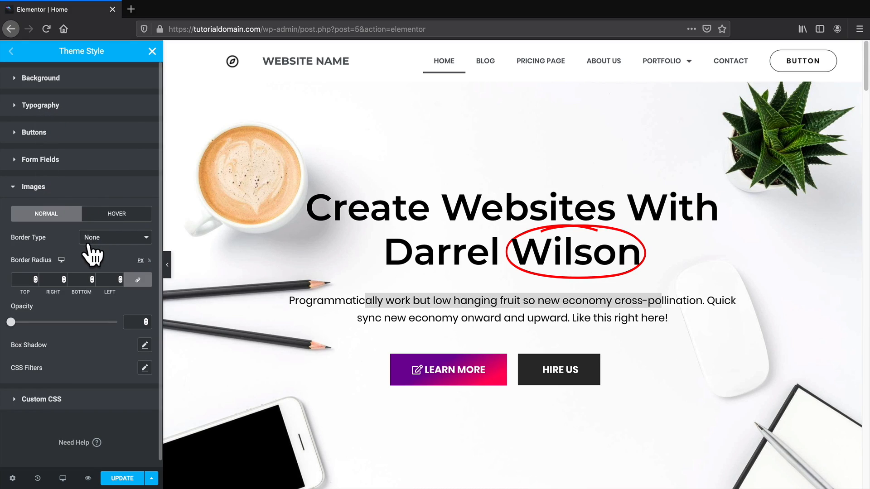
click(99, 235)
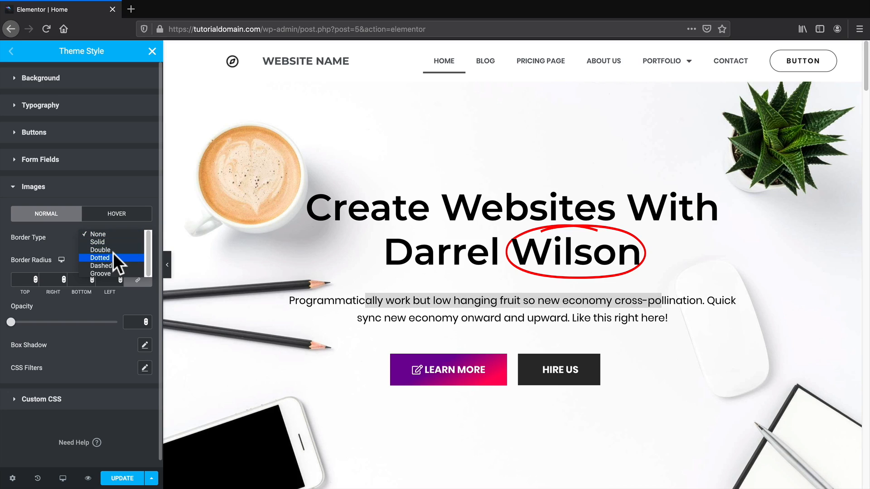
click(116, 265)
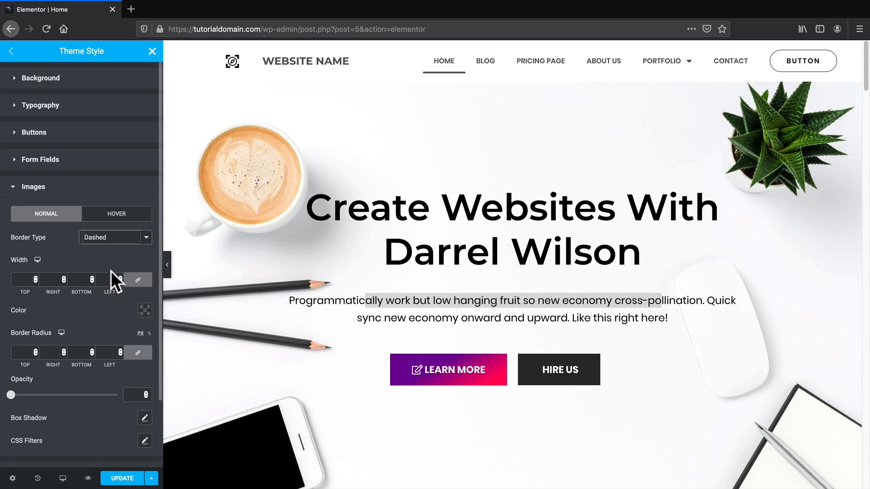
click(35, 276)
click(35, 277)
click(34, 276)
click(35, 277)
click(35, 277)
click(35, 277)
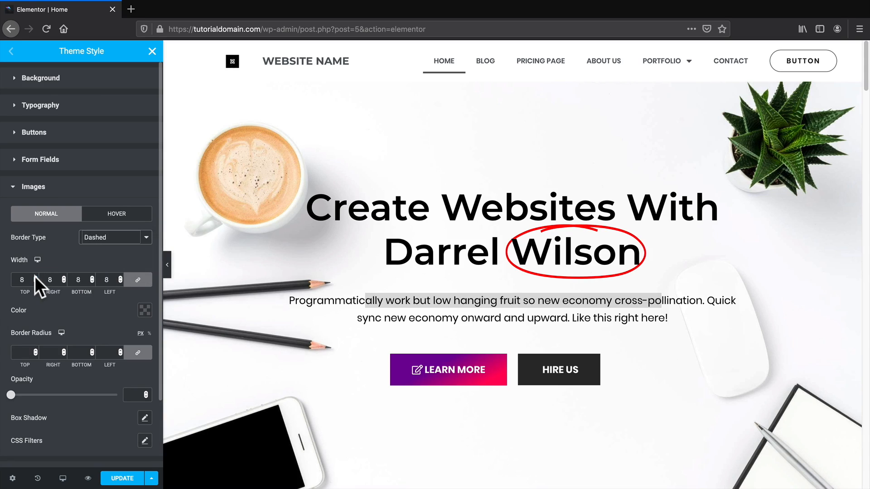
click(35, 277)
click(35, 276)
Change the image border colour from a dark shade to red #DA0A0A.
click(145, 310)
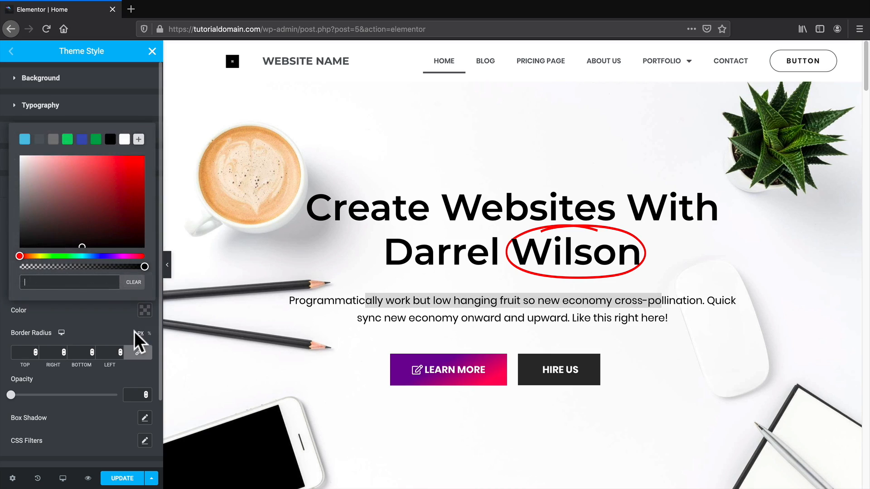
click(136, 246)
drag(136, 247, 140, 256)
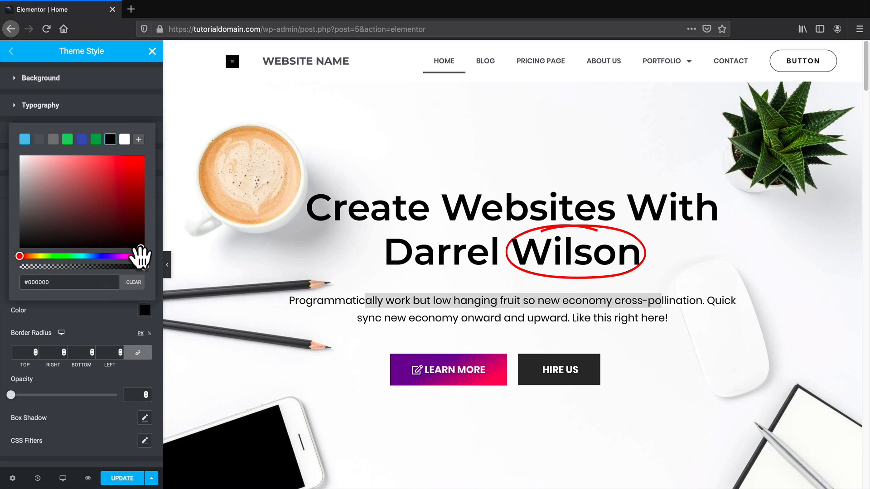
click(107, 320)
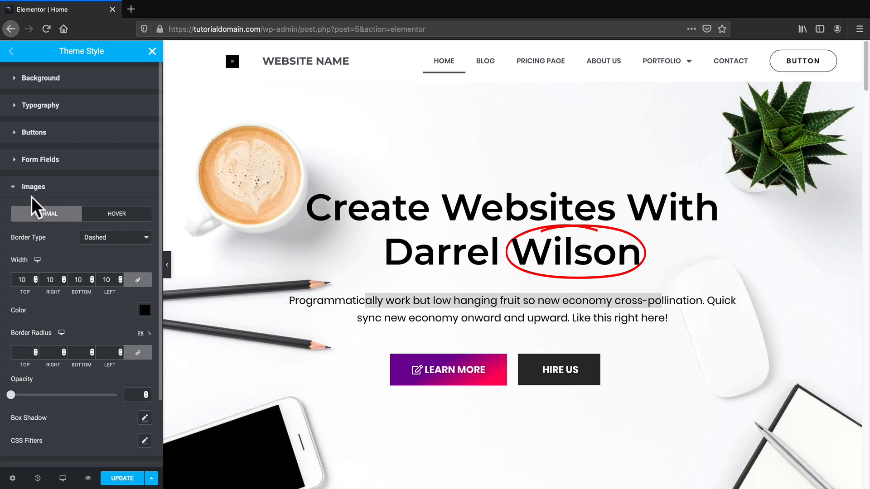
scroll(305, 340, down, 6)
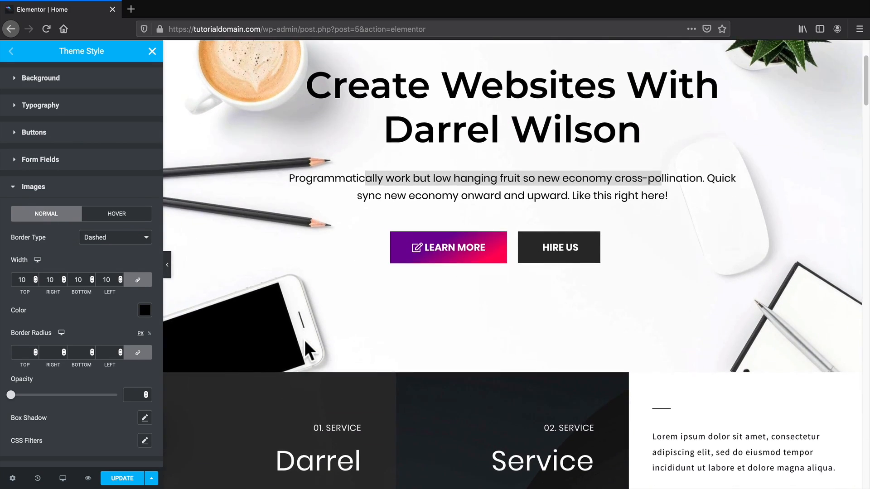
scroll(305, 339, down, 8)
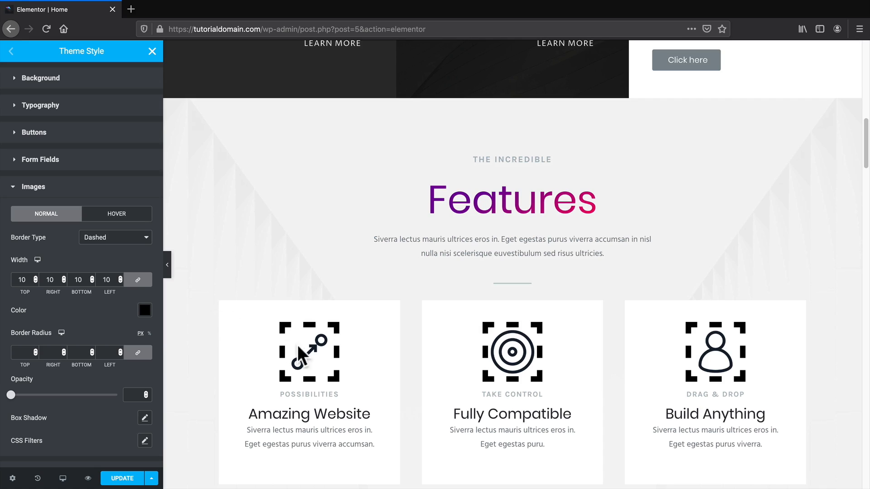
scroll(301, 340, down, 9)
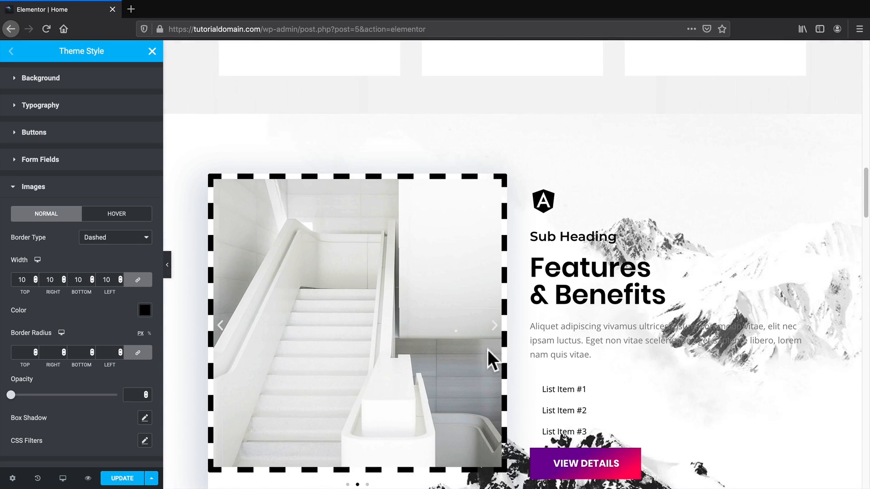
click(145, 311)
drag(128, 213, 136, 170)
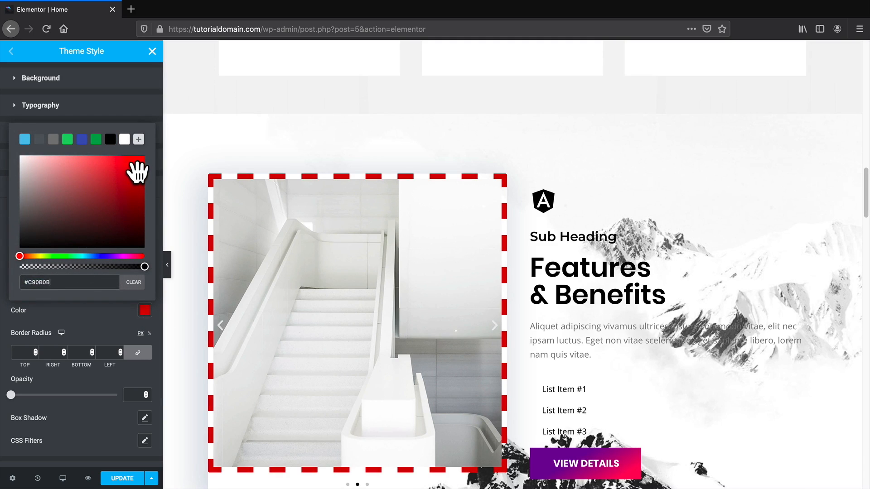
scroll(341, 317, up, 5)
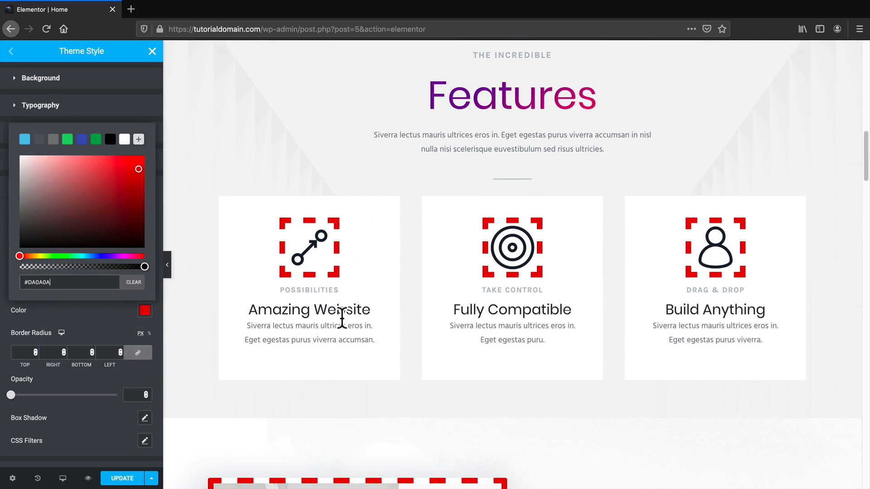
scroll(370, 300, down, 5)
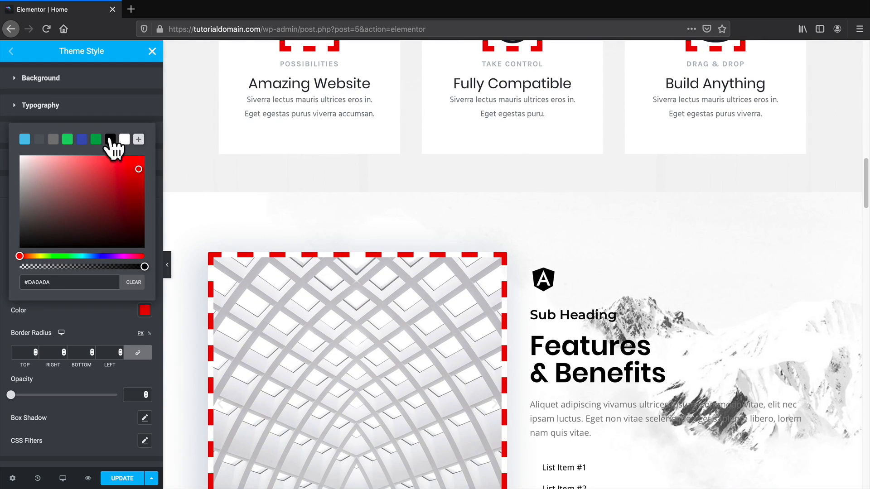
click(6, 187)
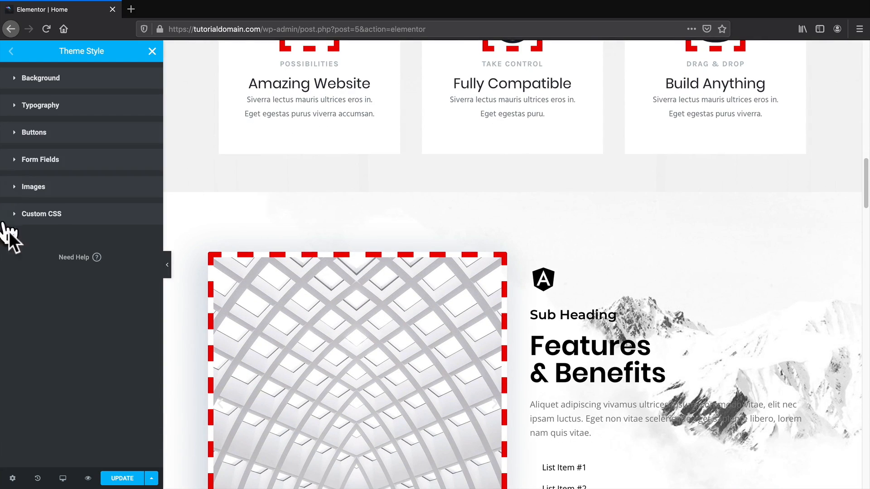
click(51, 186)
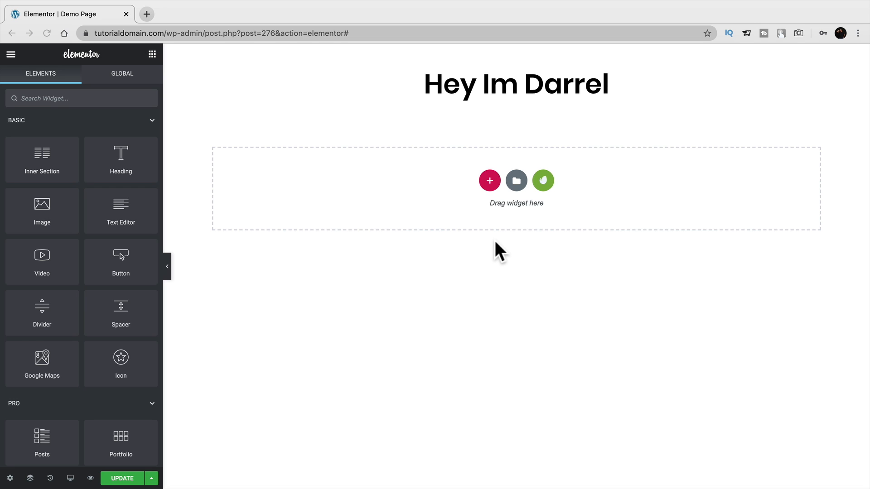
Add a Posts widget to the empty section using the Cards skin.
click(31, 127)
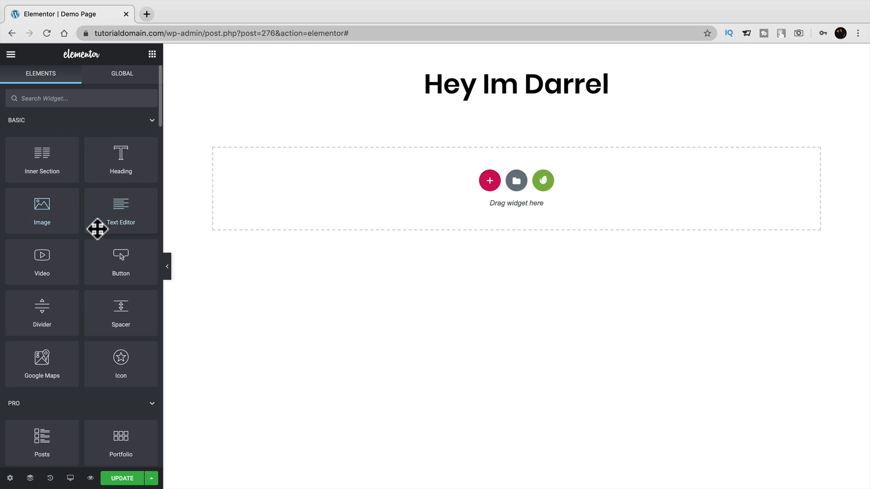
scroll(49, 256, down, 2)
scroll(51, 259, down, 5)
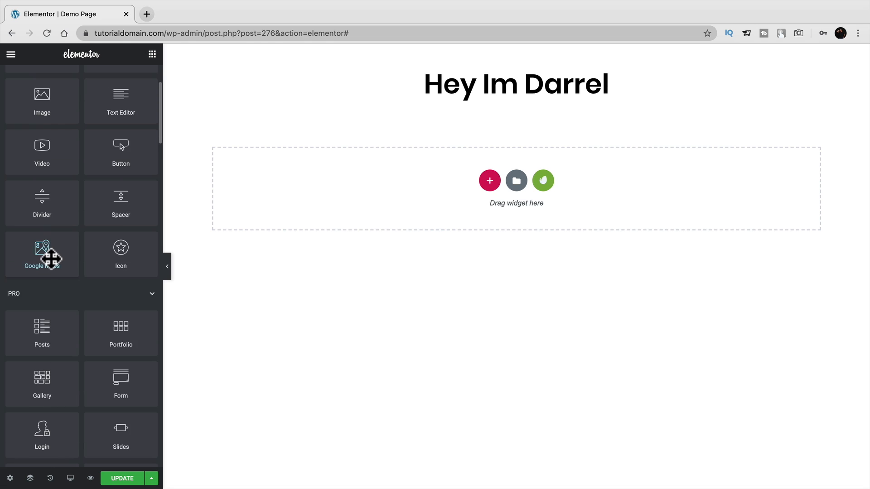
scroll(51, 257, down, 1)
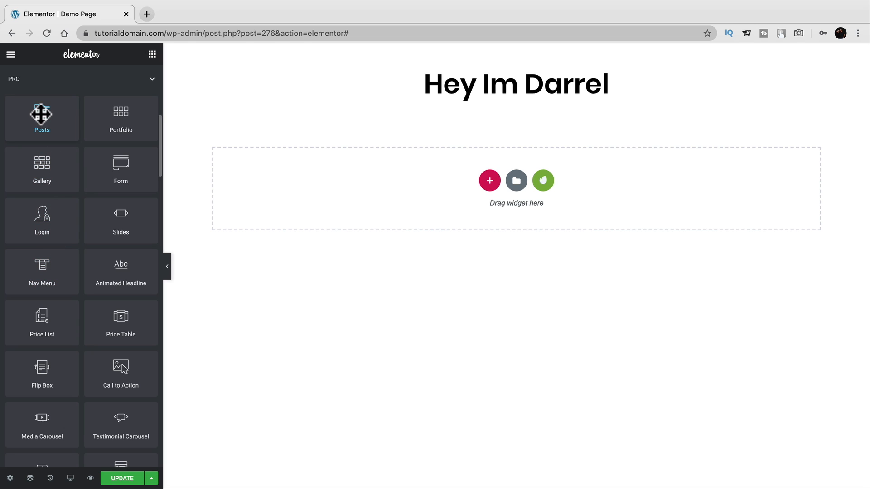
drag(42, 119, 523, 187)
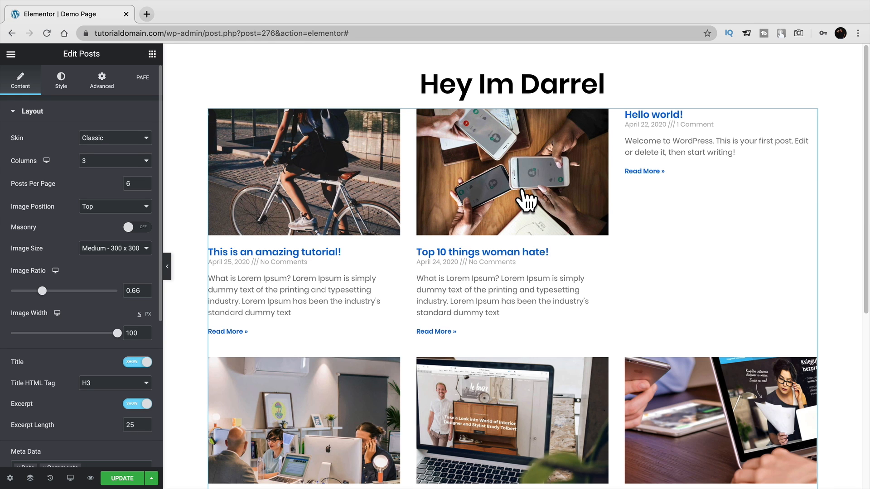
click(130, 139)
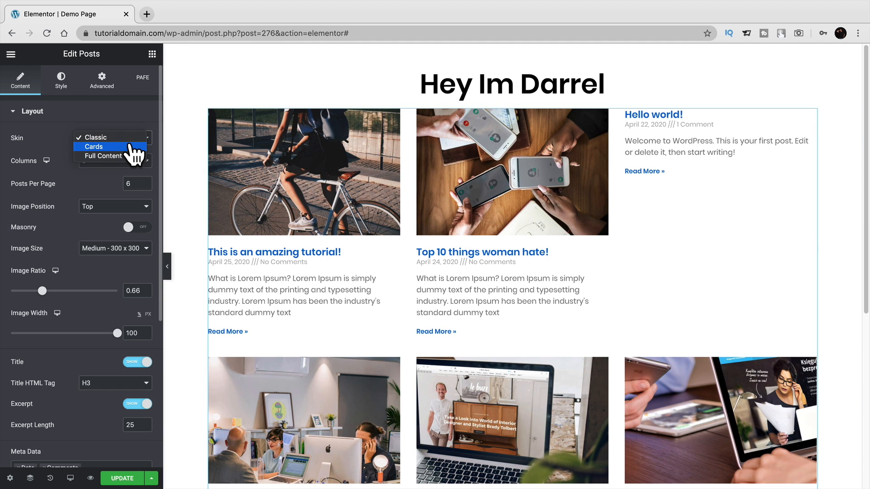
click(129, 145)
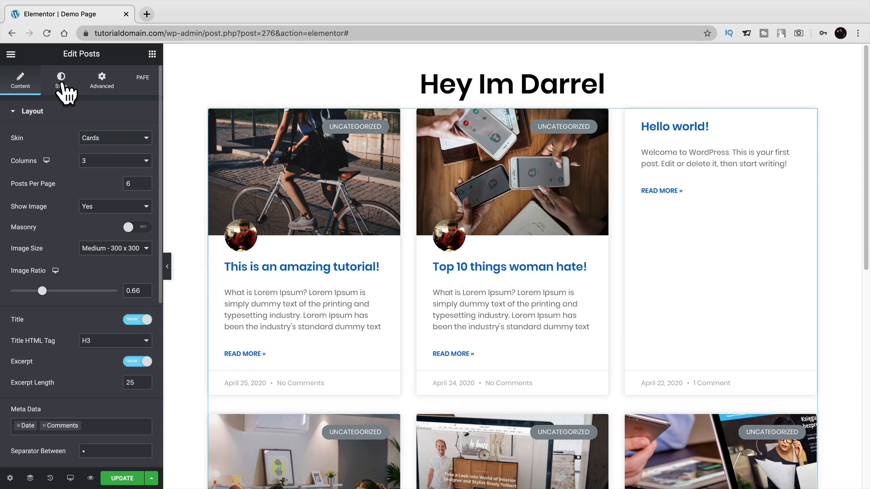
Give the post cards a dark red background colour, then delete the posts section.
click(61, 80)
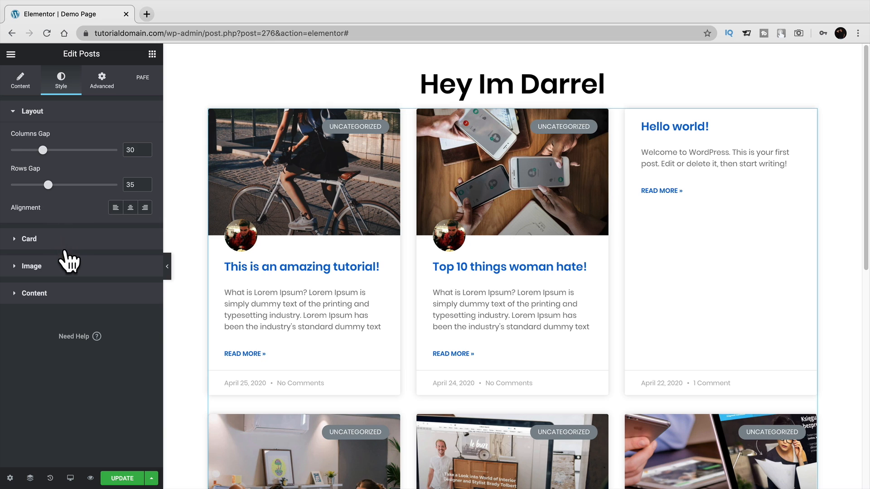
click(66, 240)
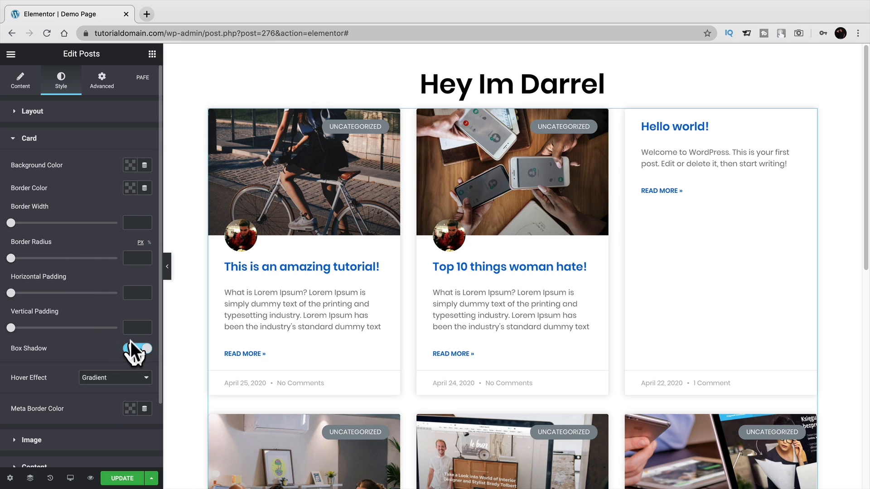
click(130, 165)
drag(120, 206, 142, 254)
click(120, 138)
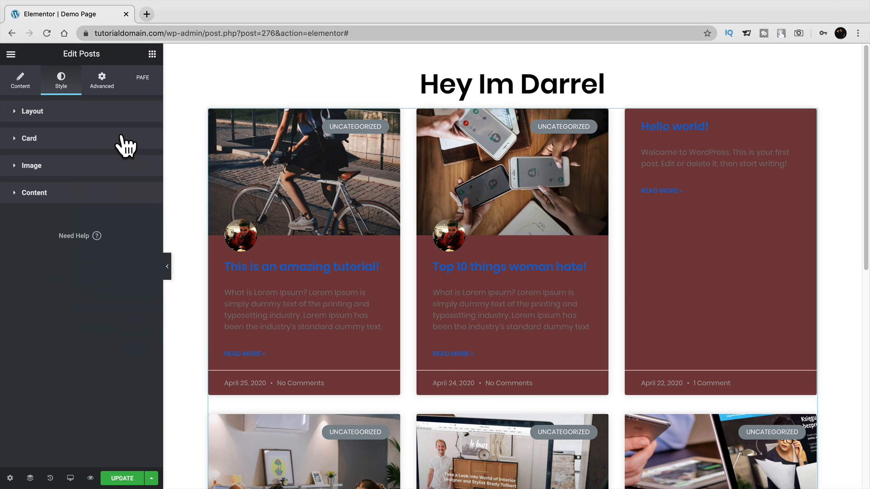
click(152, 54)
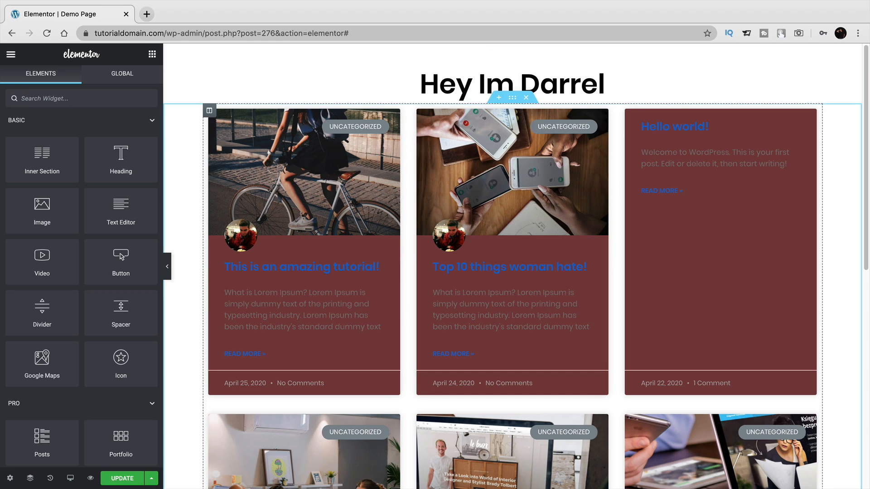
click(526, 98)
Add an Animated Headline 'This page is Amazing' circling Amazing, with a default Price Table below.
scroll(136, 274, down, 2)
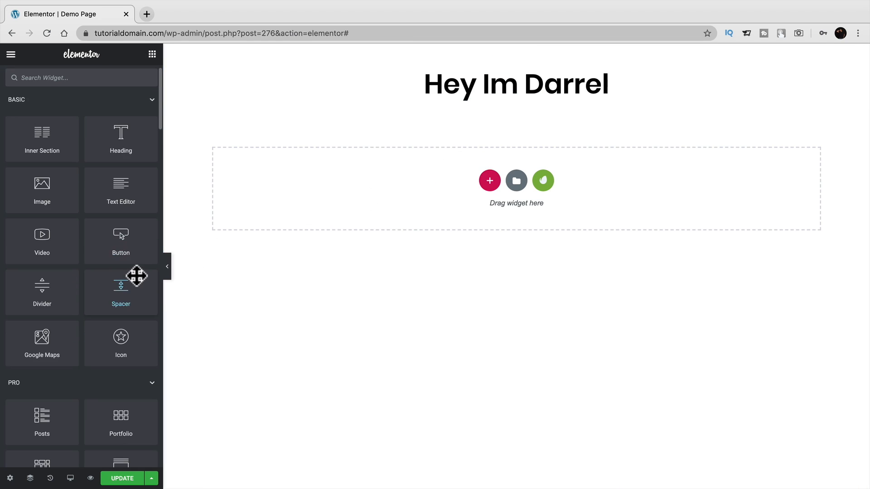
scroll(132, 272, down, 5)
drag(121, 331, 417, 195)
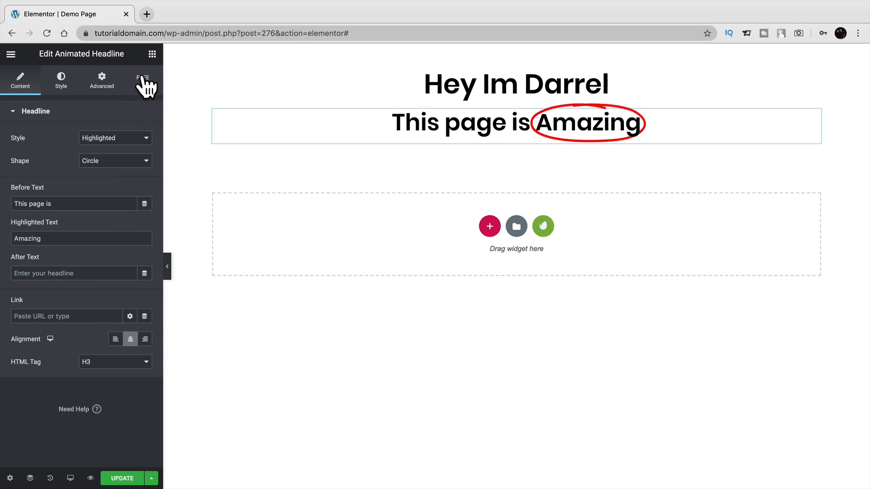
click(152, 54)
scroll(120, 241, down, 15)
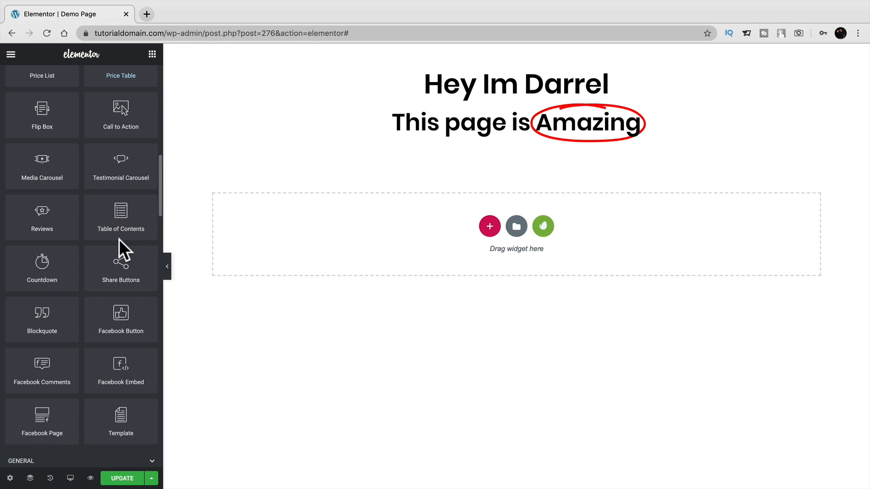
scroll(87, 340, up, 3)
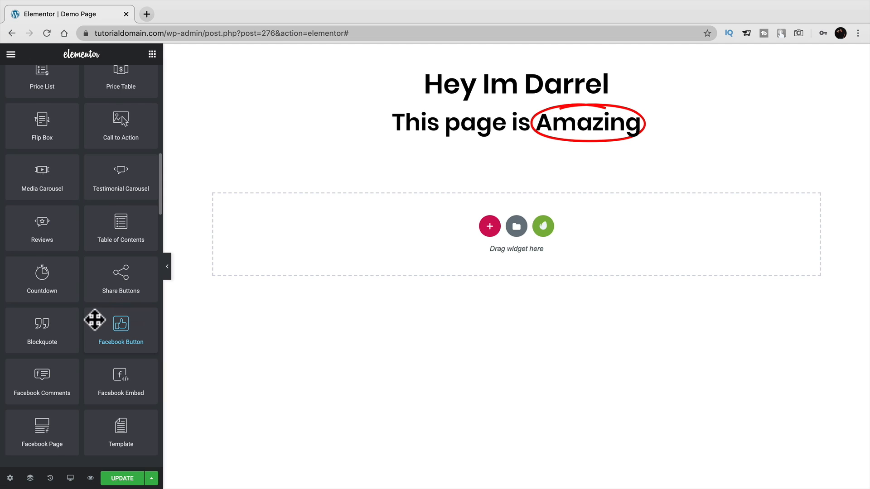
drag(121, 82, 510, 247)
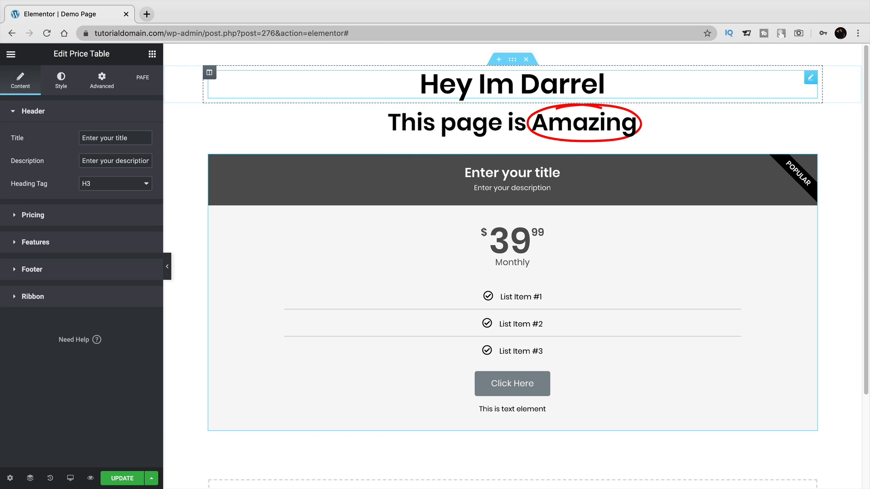
Scroll through the Elements panel and expand the Site and Single widget categories.
click(152, 54)
scroll(101, 244, down, 10)
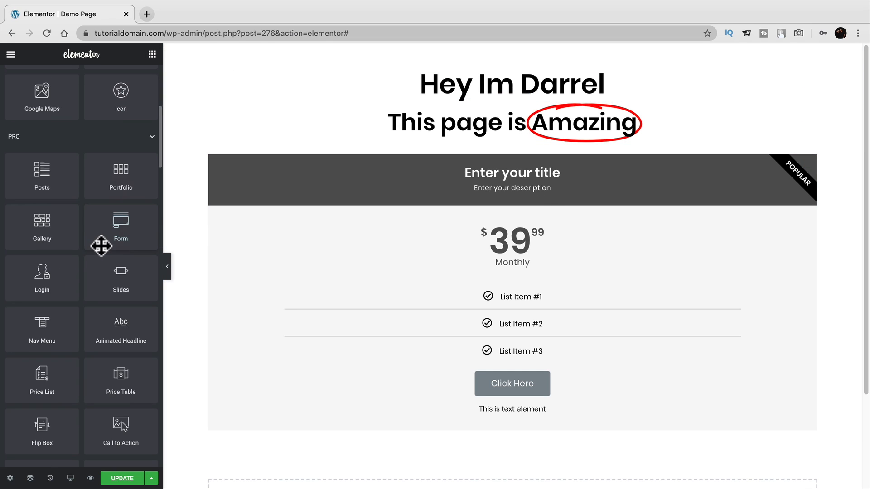
scroll(78, 300, down, 2)
scroll(78, 300, down, 7)
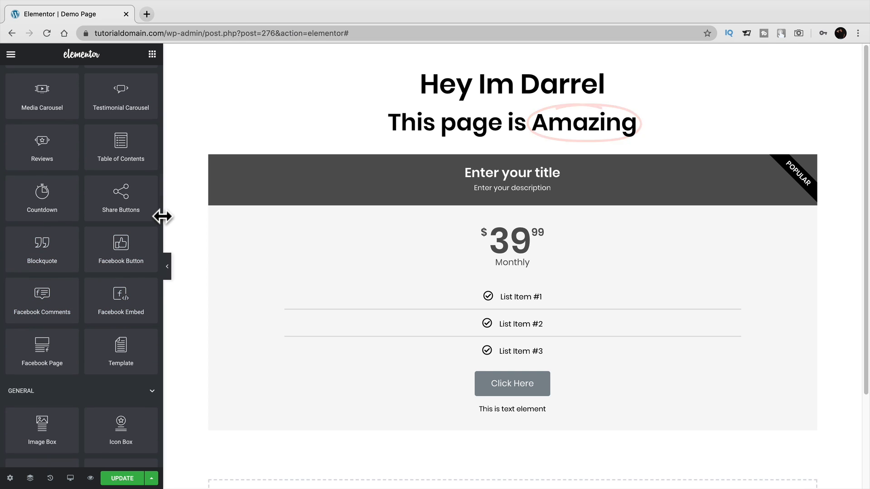
scroll(161, 226, down, 2)
scroll(160, 227, down, 5)
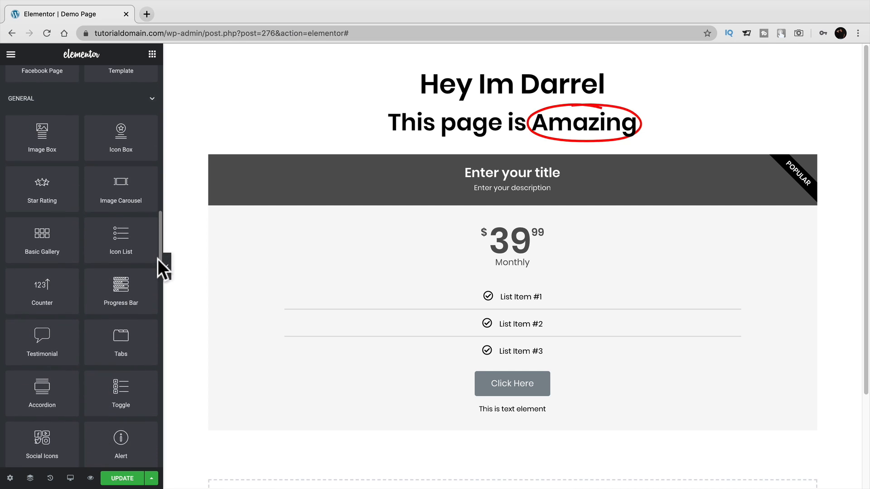
scroll(160, 268, down, 1)
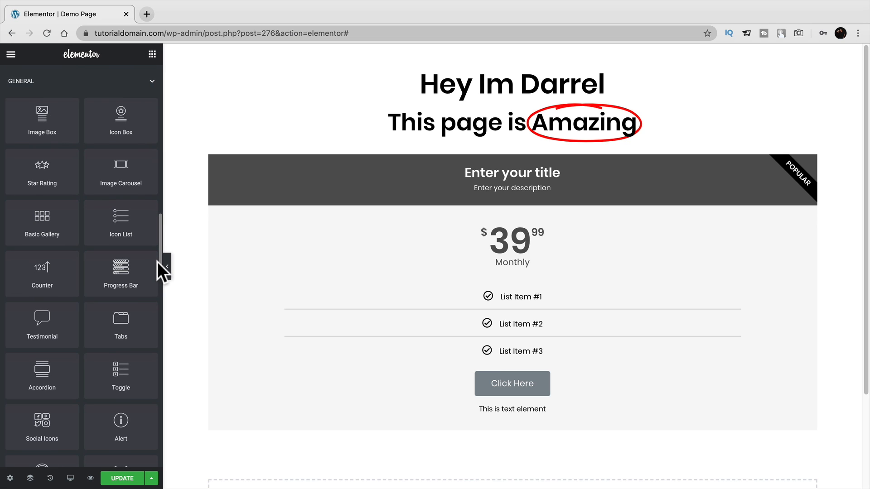
scroll(157, 266, down, 2)
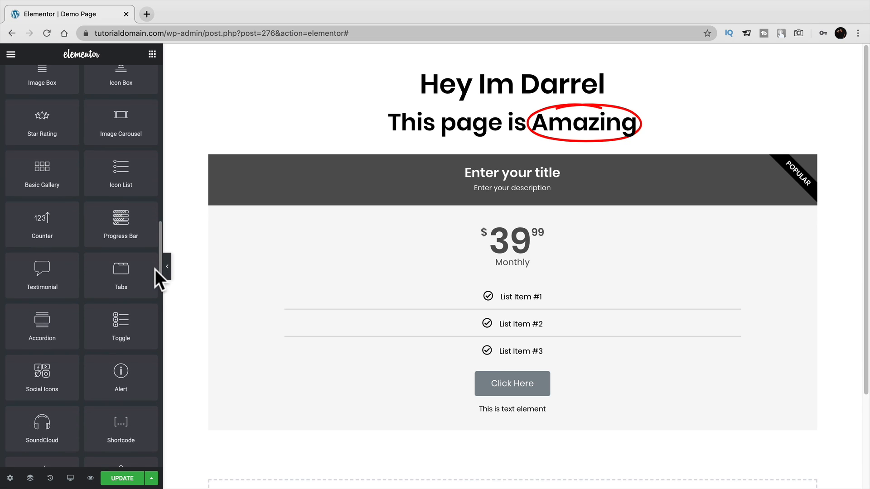
scroll(155, 269, down, 8)
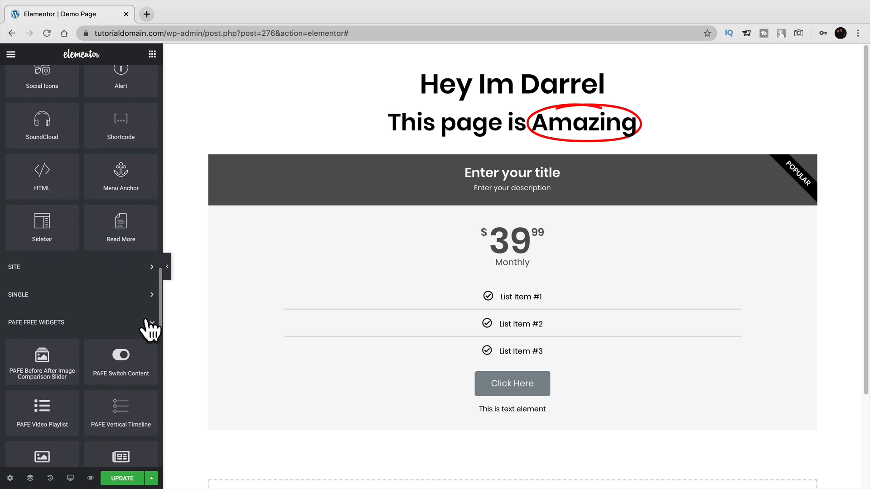
scroll(146, 330, down, 2)
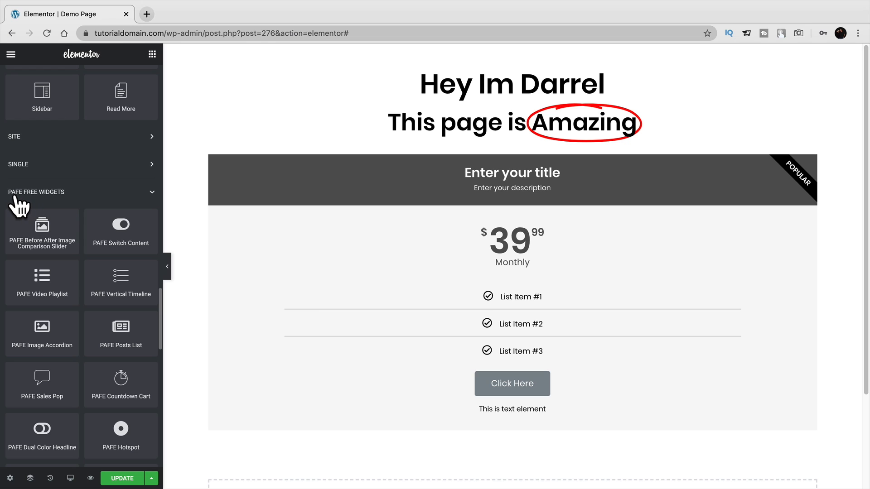
click(152, 137)
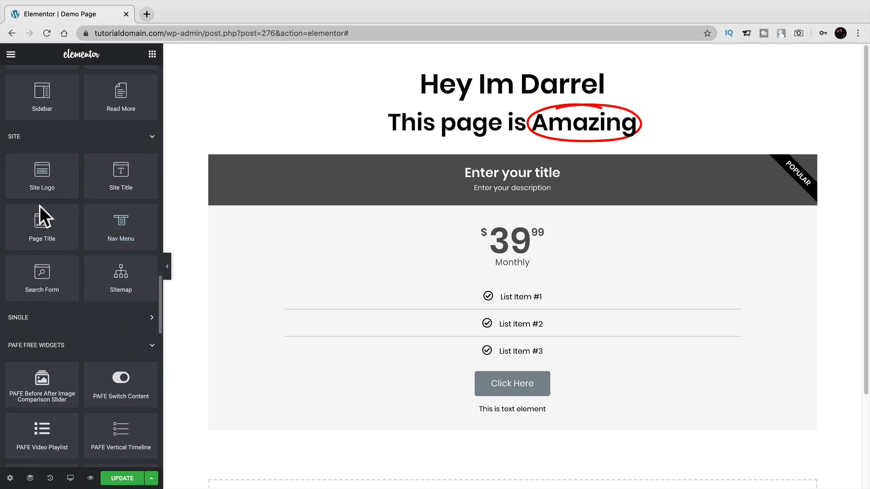
click(153, 318)
scroll(91, 307, down, 4)
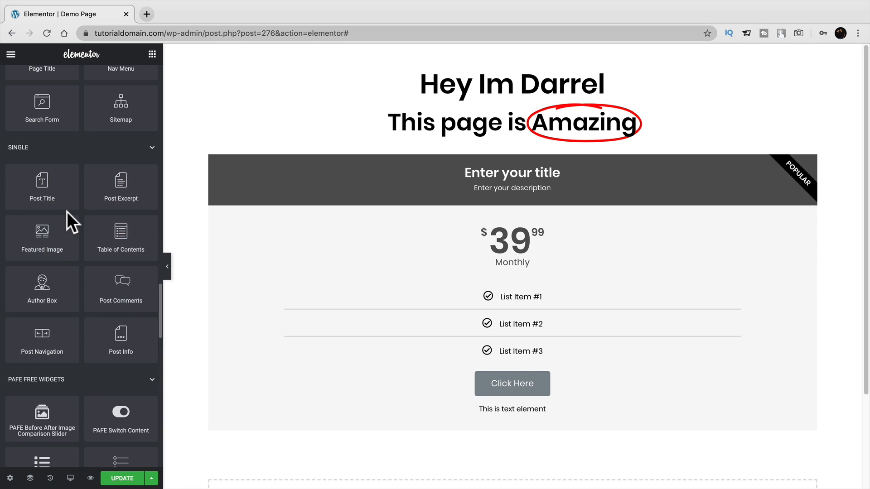
scroll(94, 220, up, 3)
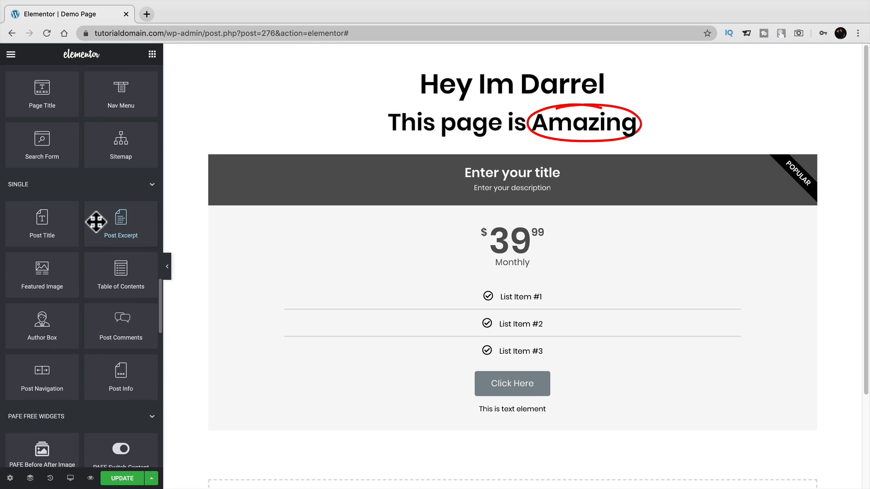
scroll(93, 236, up, 1)
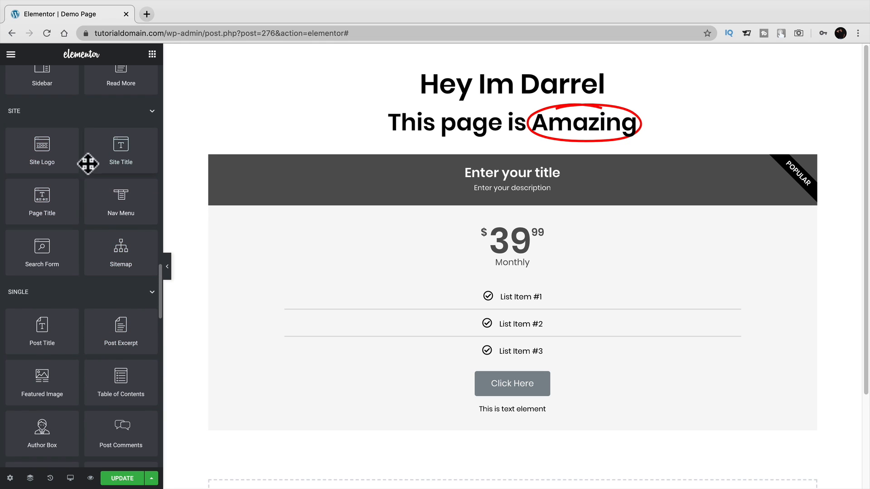
scroll(72, 254, down, 2)
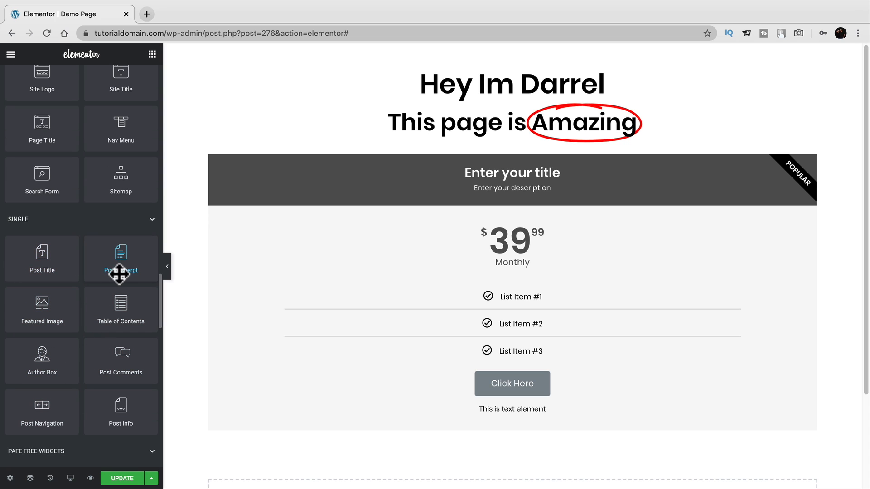
scroll(158, 297, down, 1)
drag(158, 296, 158, 373)
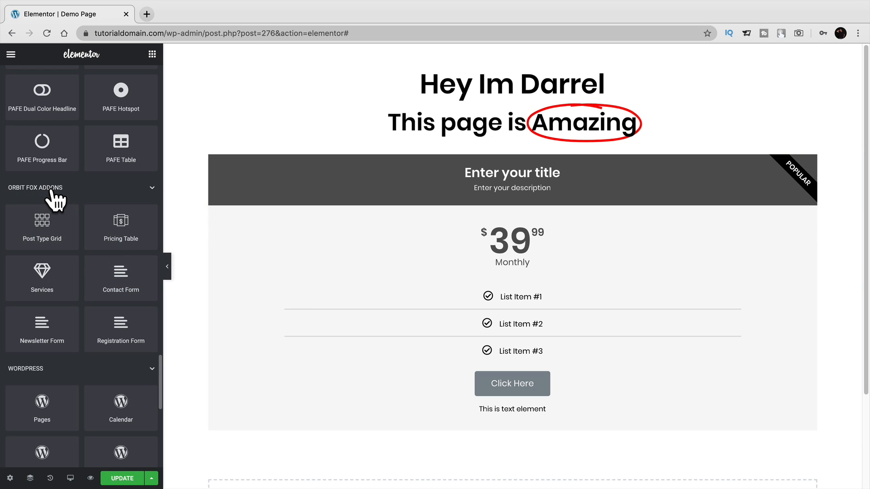
Add a 'Pricing Plan' block ($50/month, three features, Buy Now button) below the Price Table.
scroll(220, 293, down, 2)
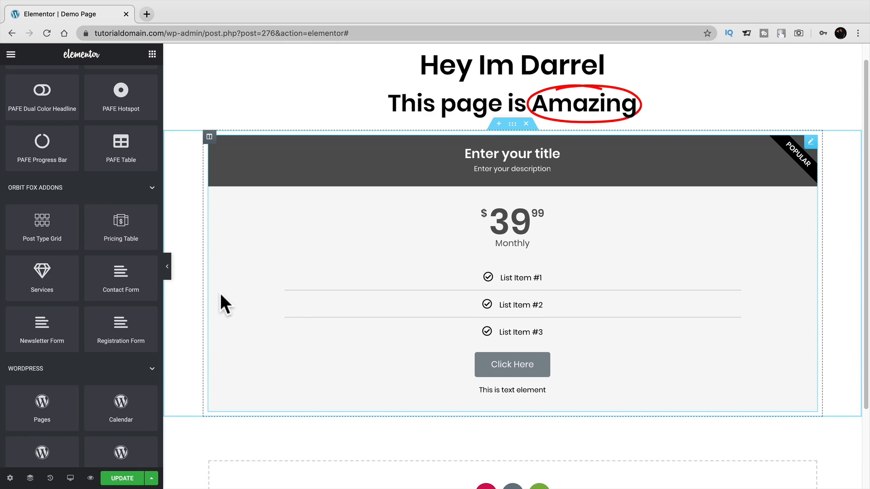
drag(123, 228, 551, 390)
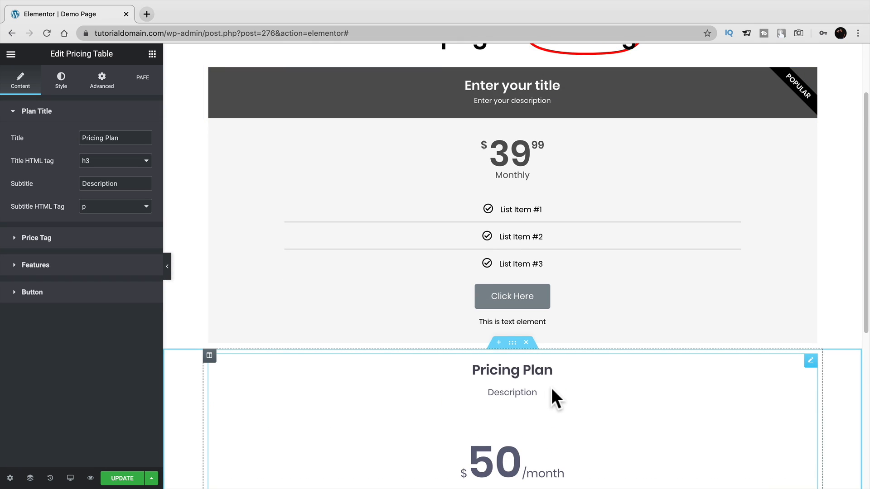
scroll(551, 387, up, 2)
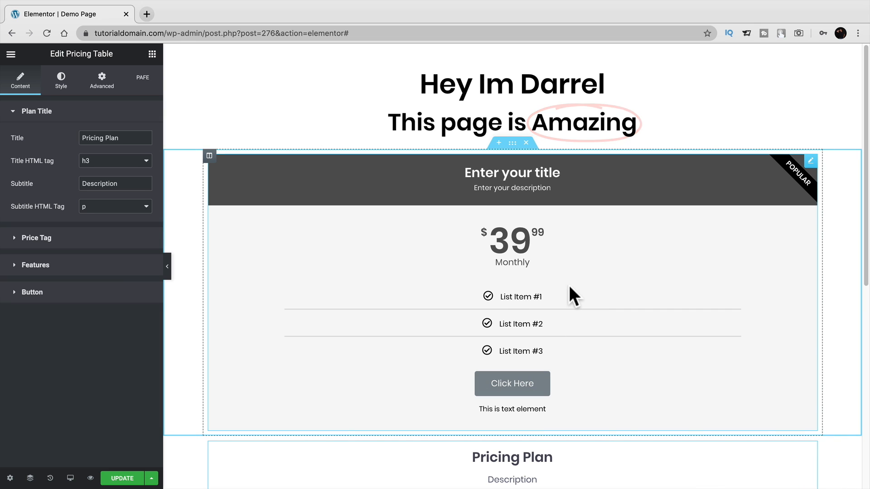
scroll(599, 308, down, 4)
scroll(599, 308, down, 2)
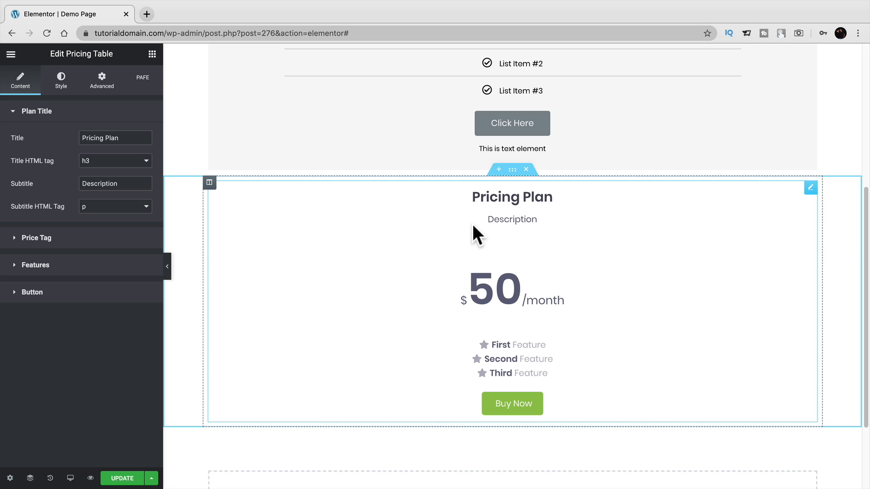
Scroll past the PAFE widgets to the WordPress section and drag Navigation Menu onto the page.
click(152, 54)
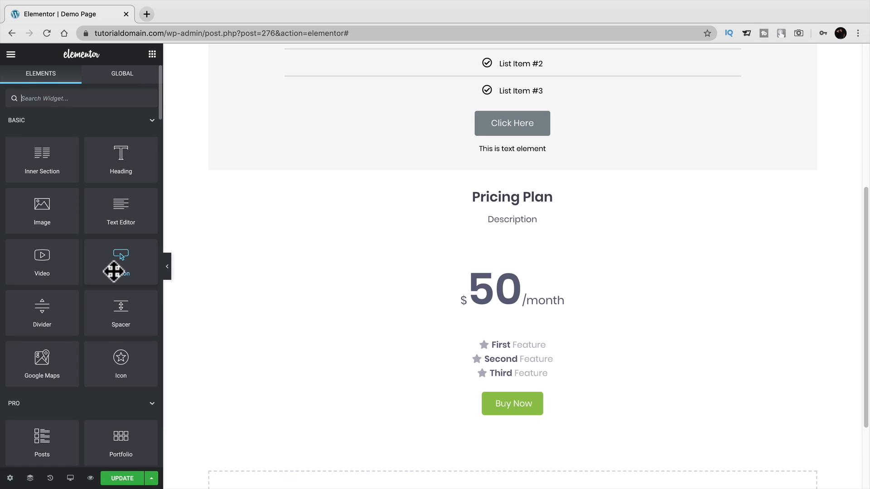
scroll(113, 271, down, 15)
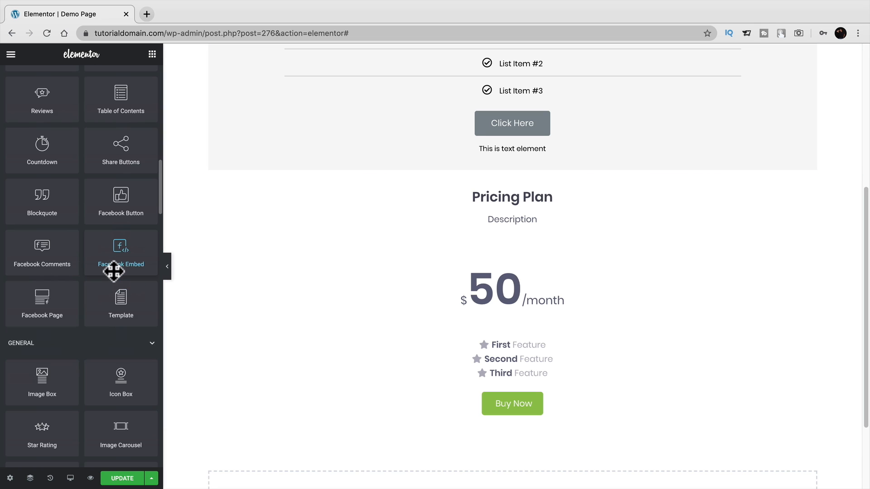
scroll(113, 271, down, 5)
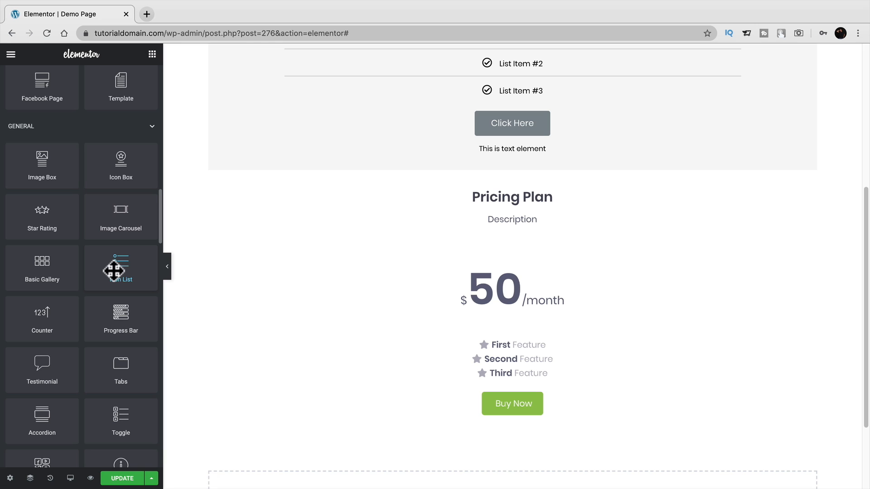
scroll(113, 270, down, 2)
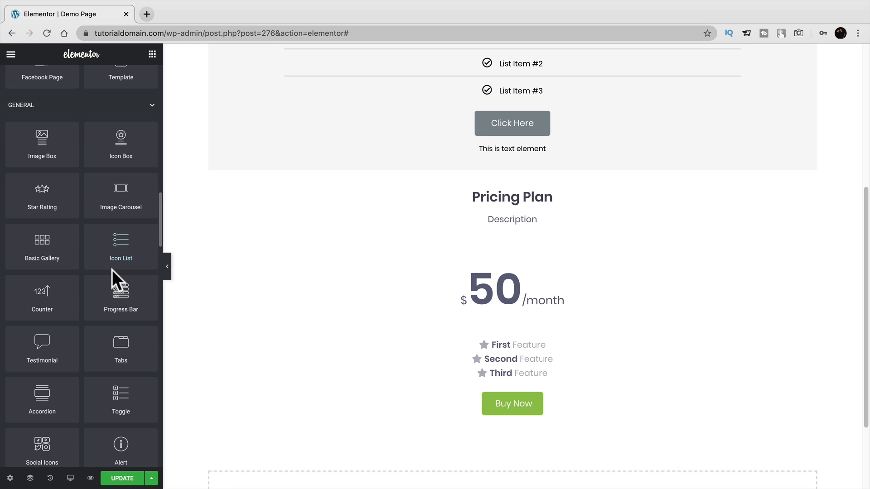
scroll(113, 272, down, 3)
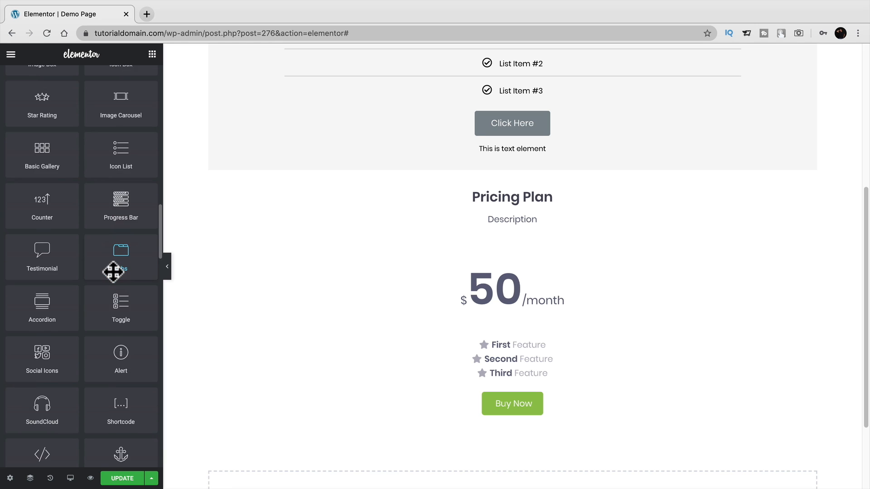
drag(159, 253, 161, 321)
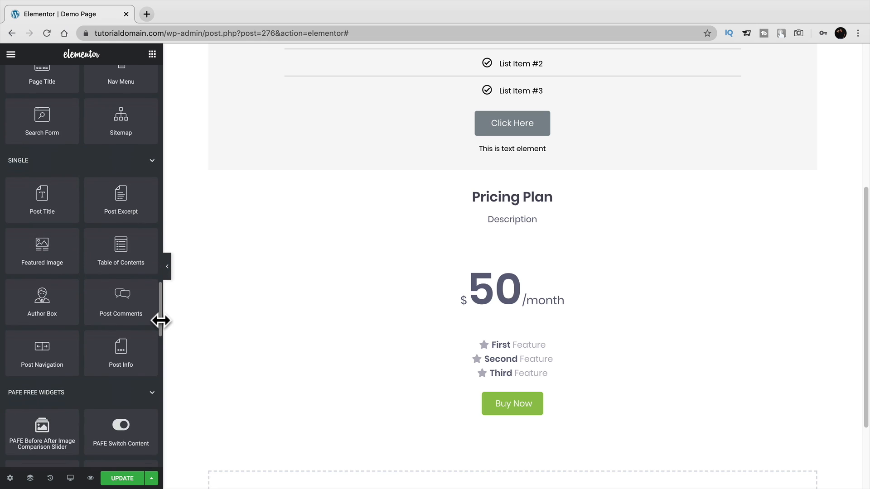
scroll(161, 320, down, 1)
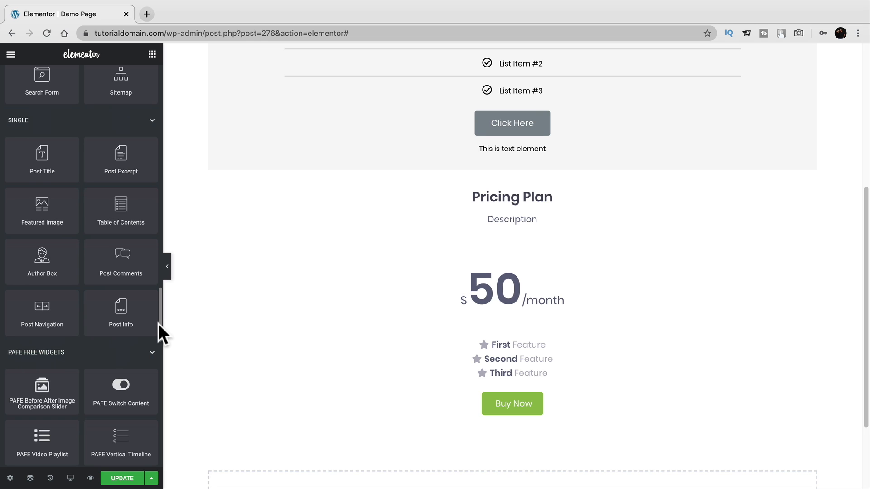
drag(158, 324, 157, 349)
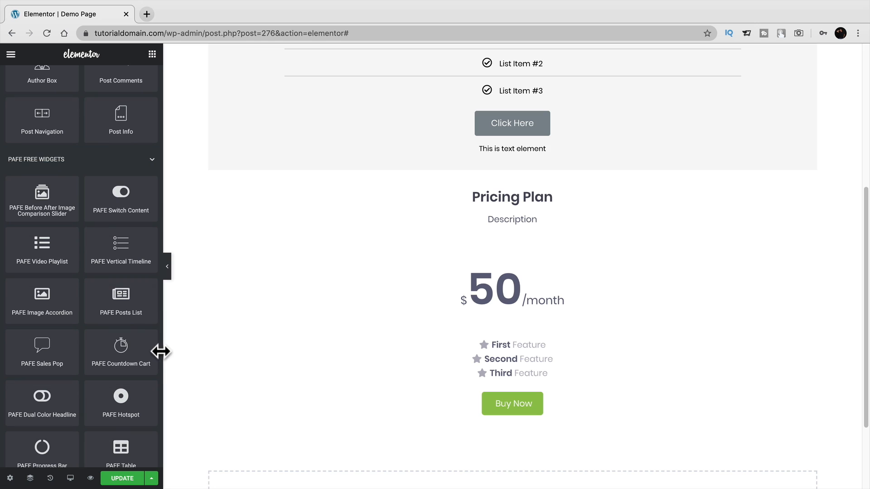
drag(159, 345, 159, 351)
drag(159, 357, 159, 420)
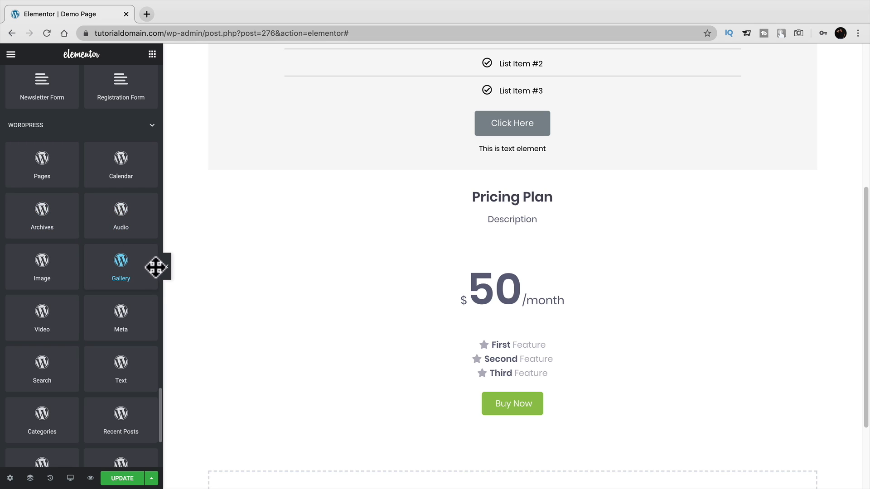
scroll(244, 314, down, 5)
scroll(77, 323, down, 1)
scroll(76, 323, down, 2)
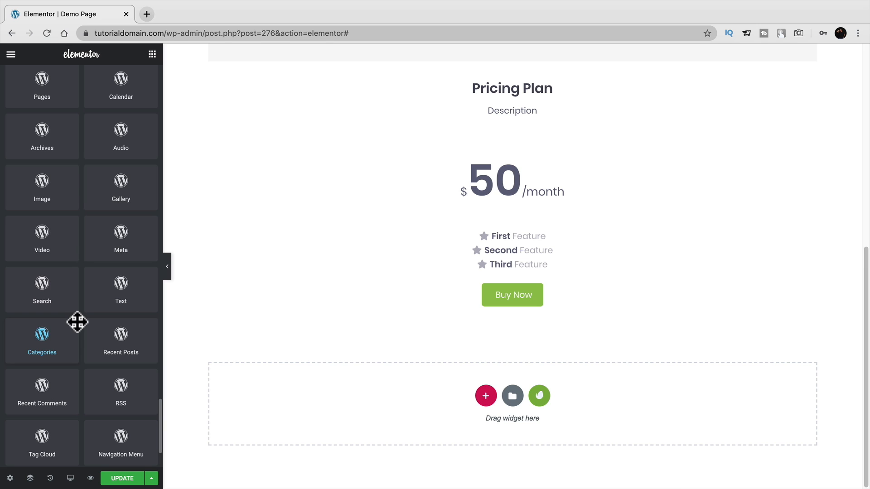
scroll(77, 322, down, 1)
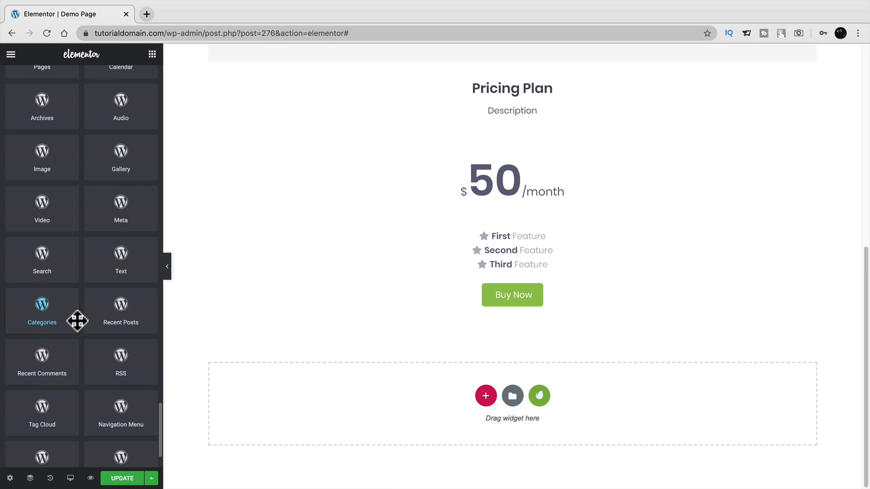
scroll(77, 320, down, 3)
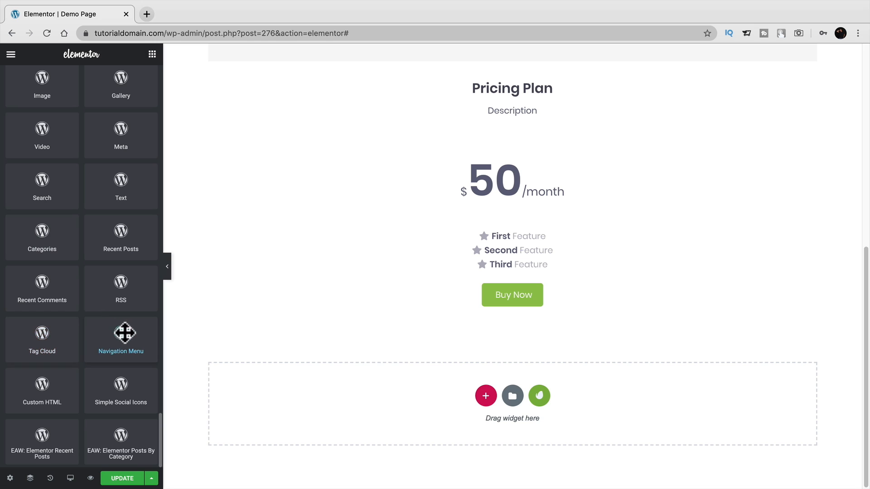
drag(122, 332, 637, 340)
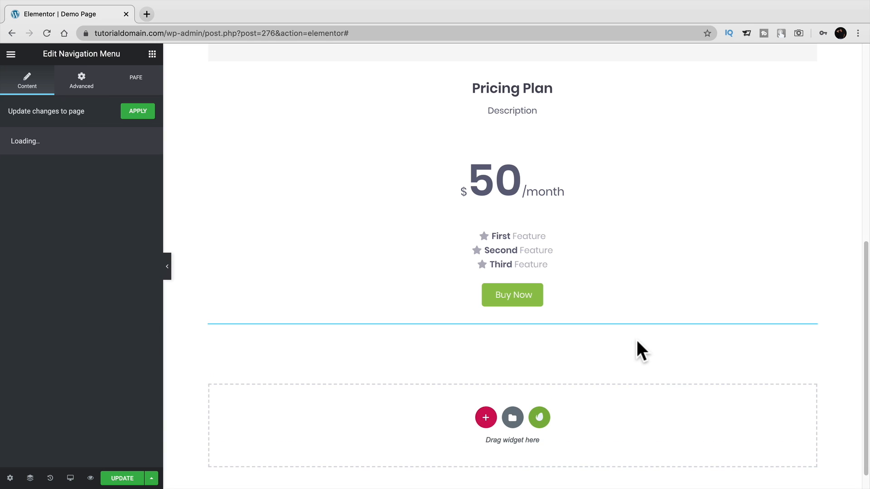
Set the Navigation Menu to neve-web-agency-main-menu, titled 'Menu', and apply it.
click(149, 195)
click(125, 210)
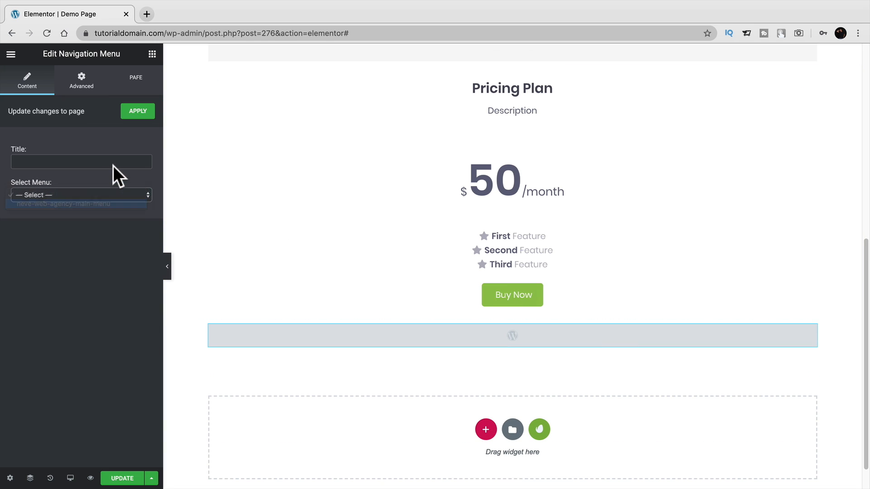
click(113, 164)
text(Menu)
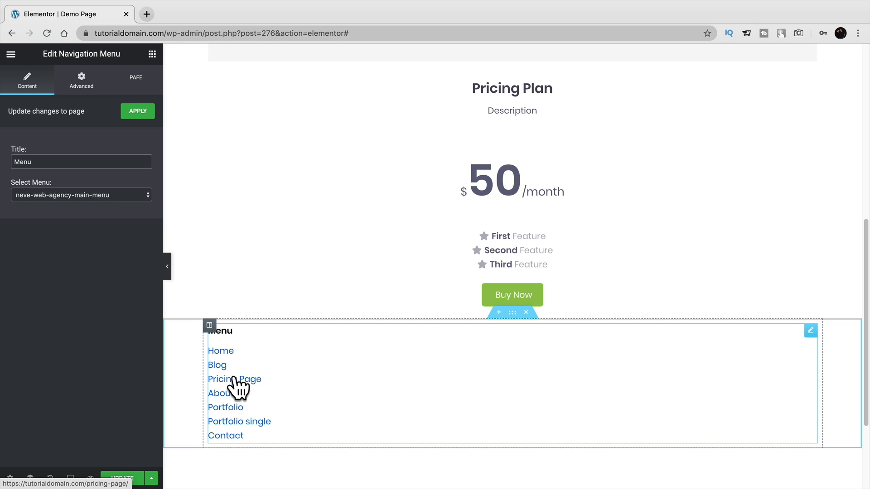
scroll(262, 397, down, 3)
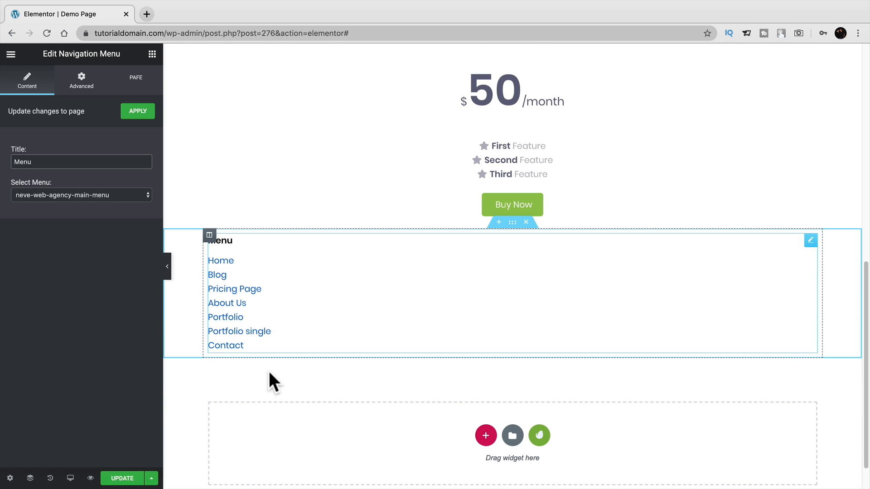
click(137, 111)
Return to the widget library and scroll it back to the top.
click(152, 54)
scroll(104, 317, down, 10)
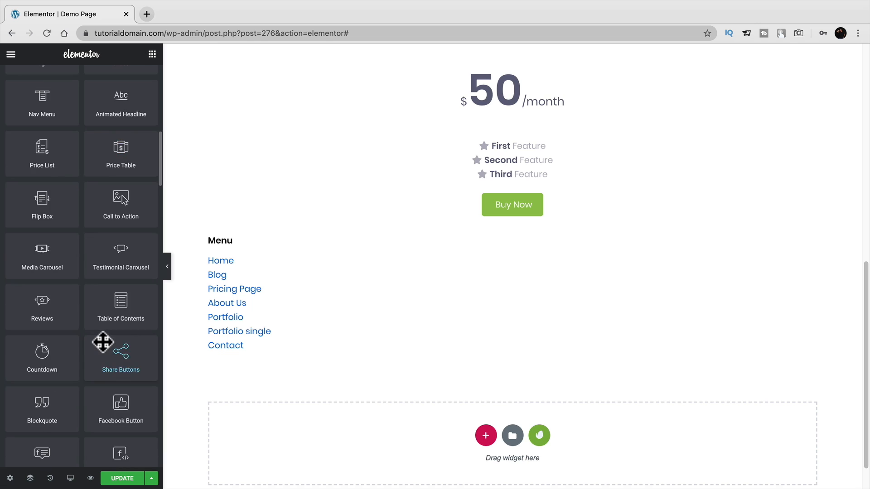
scroll(103, 343, down, 15)
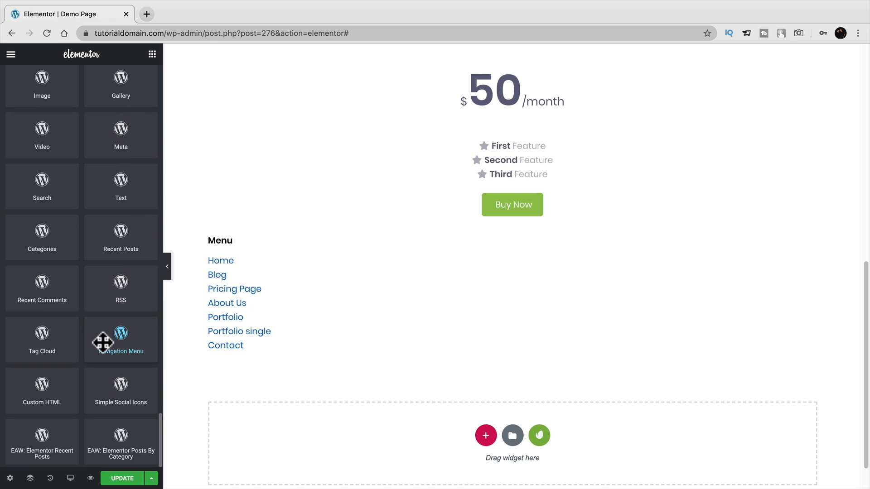
scroll(194, 386, down, 1)
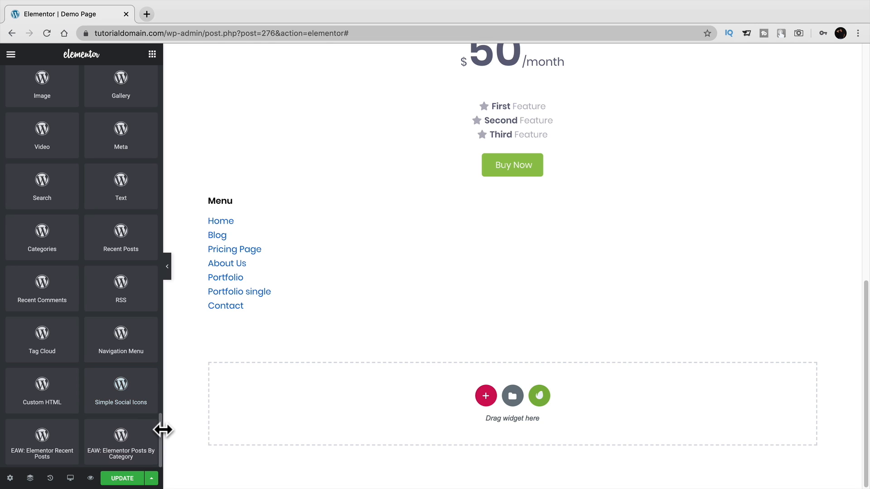
drag(159, 423, 149, 74)
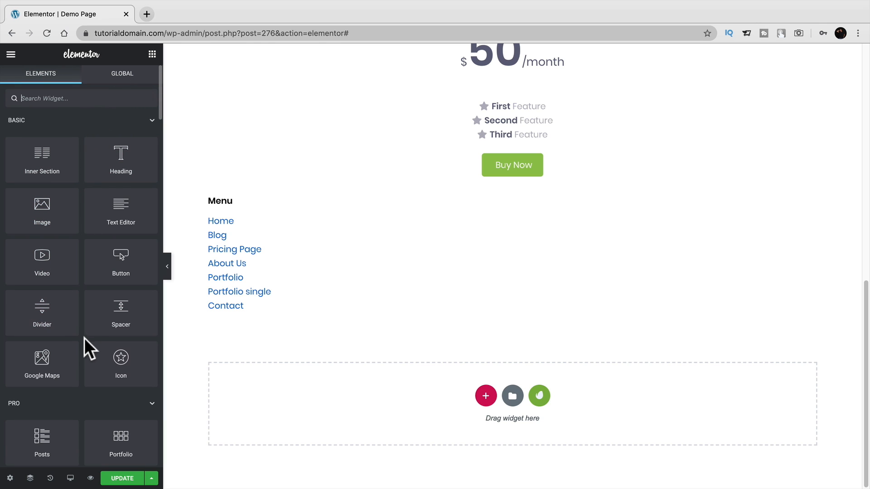
Show the Global widgets list and try placing the saved 'demo one' widget on the page.
scroll(334, 355, up, 15)
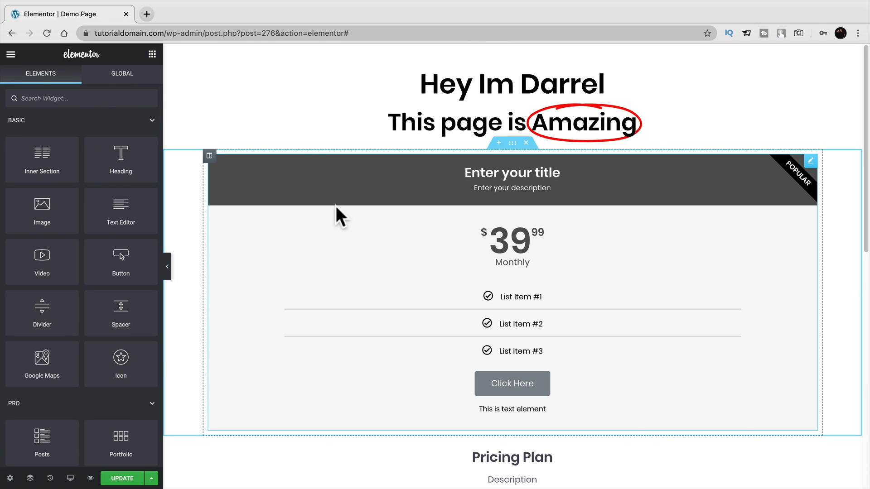
click(152, 75)
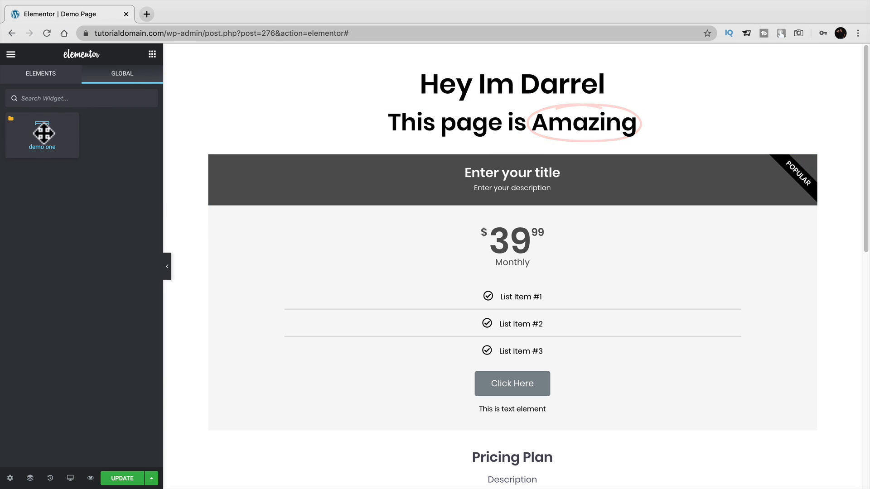
right_click(50, 129)
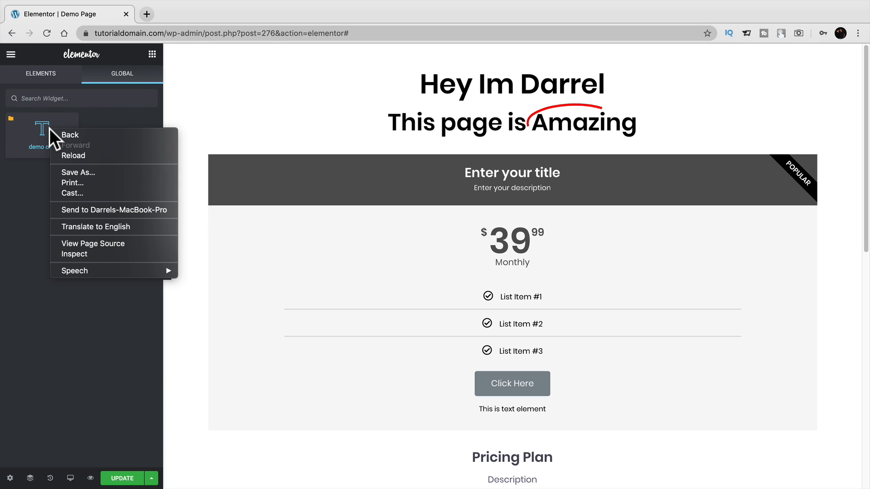
click(25, 129)
drag(13, 120, 49, 136)
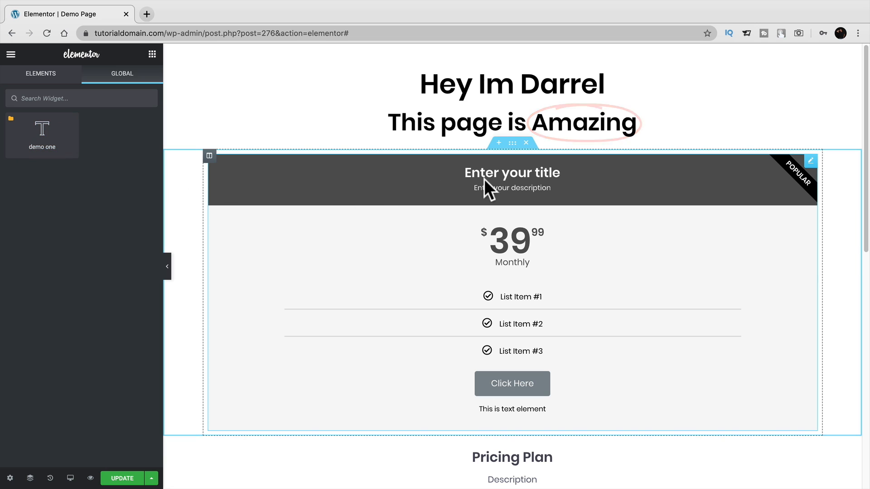
Replace the top price table's placeholder title with a person's full name.
click(500, 174)
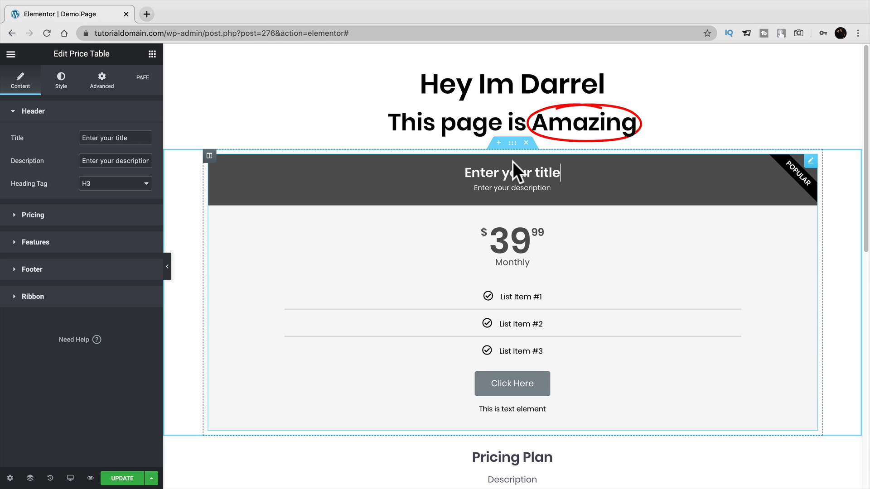
triple_click(522, 166)
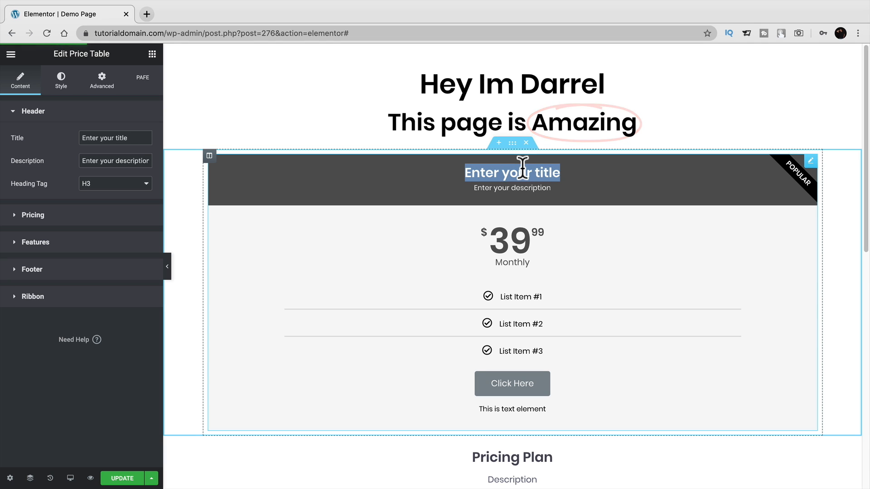
text(Darrel Wilson)
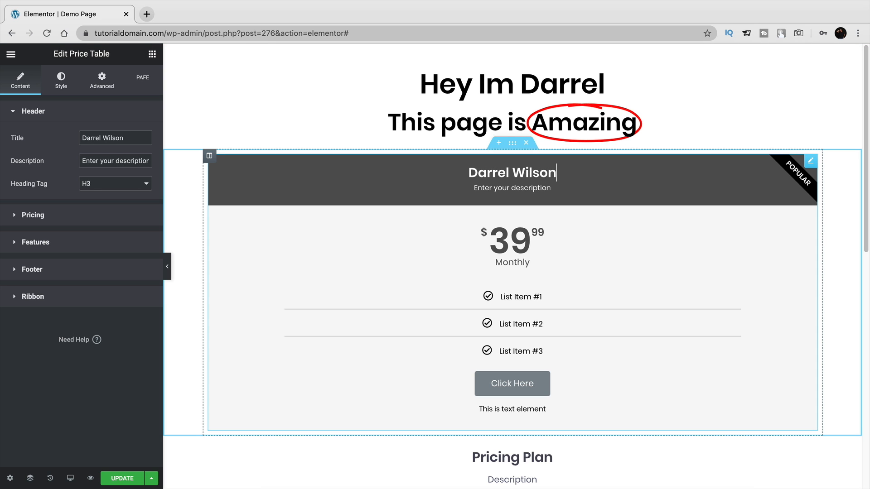
Save the price table as a global widget, naming it after that person.
right_click(435, 176)
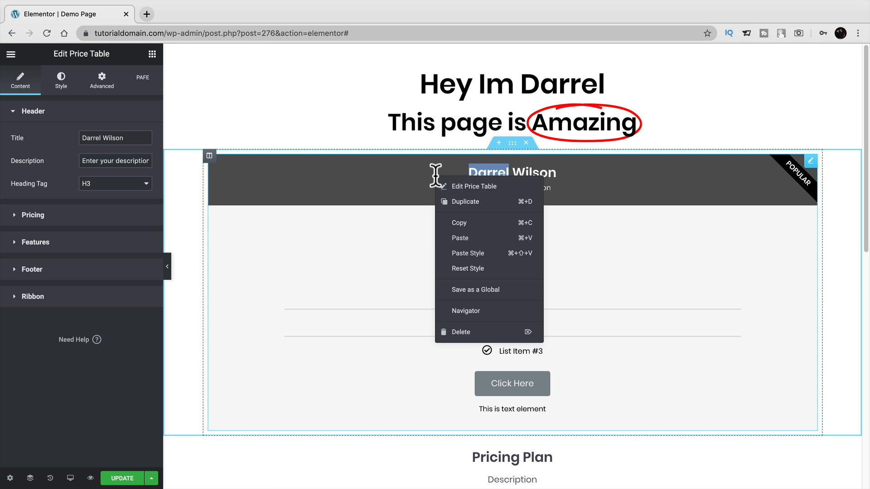
click(475, 289)
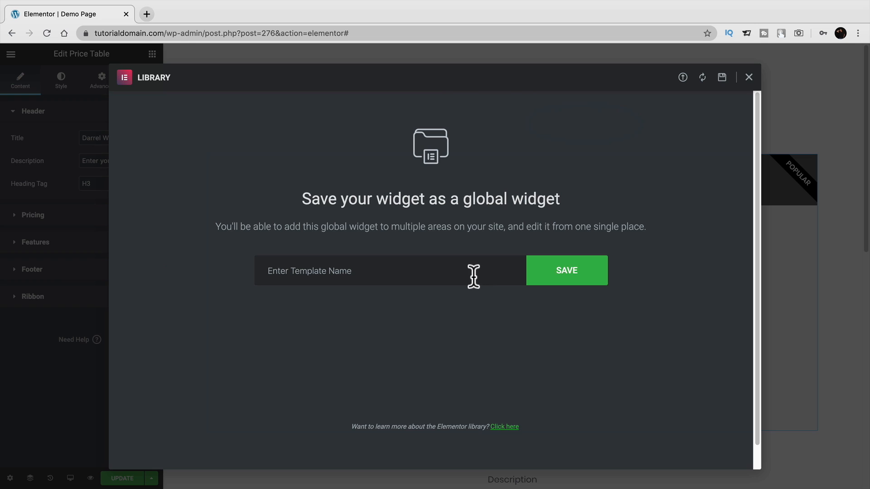
click(473, 275)
text(Darrels Pricing Table)
click(592, 276)
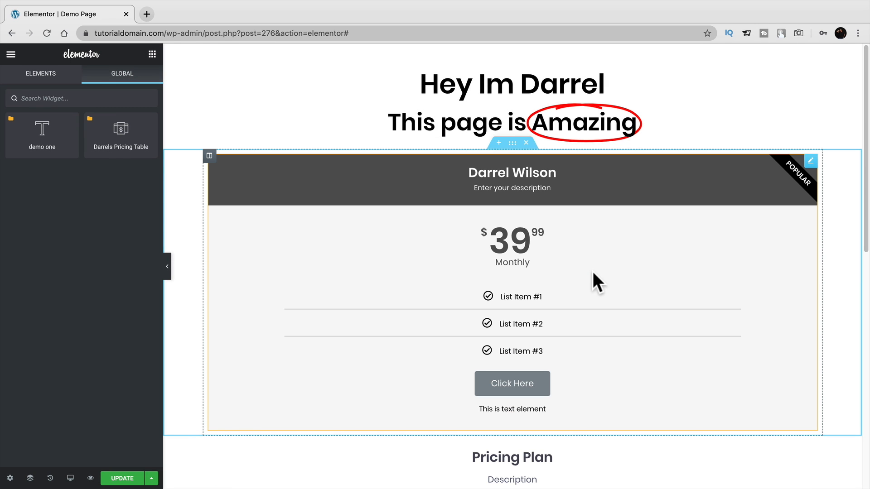
Insert the saved global price table into the empty section.
scroll(594, 281, down, 10)
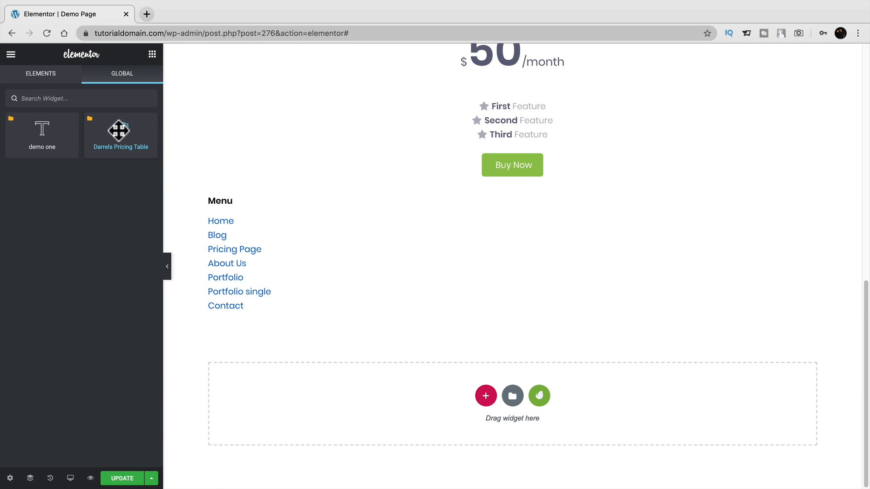
drag(119, 131, 420, 393)
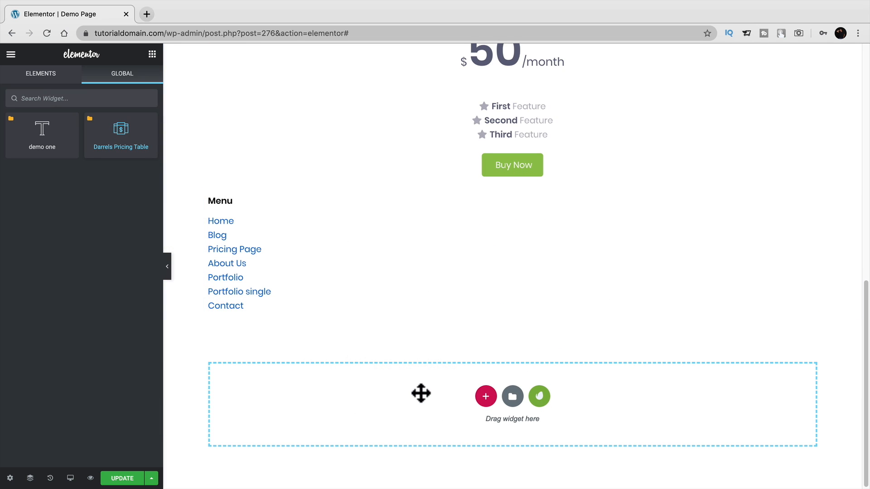
scroll(691, 352, down, 4)
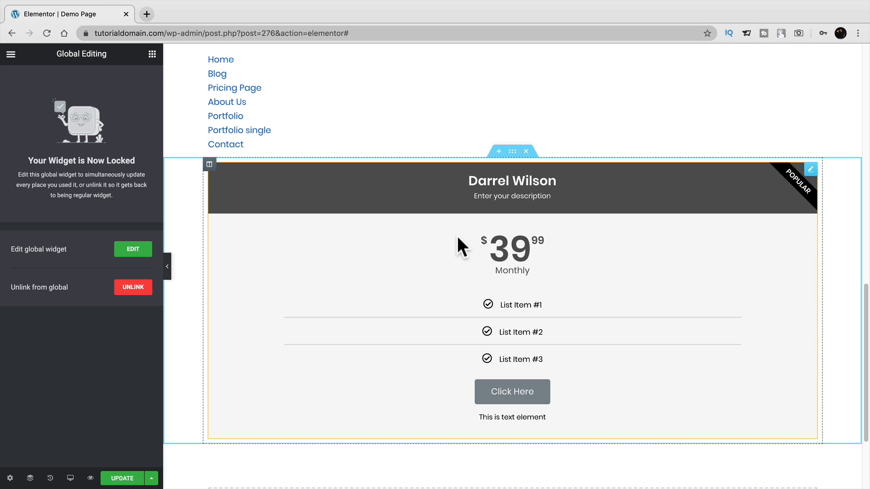
Change the global price table title's first name to another person's and save the page.
click(135, 251)
double_click(133, 131)
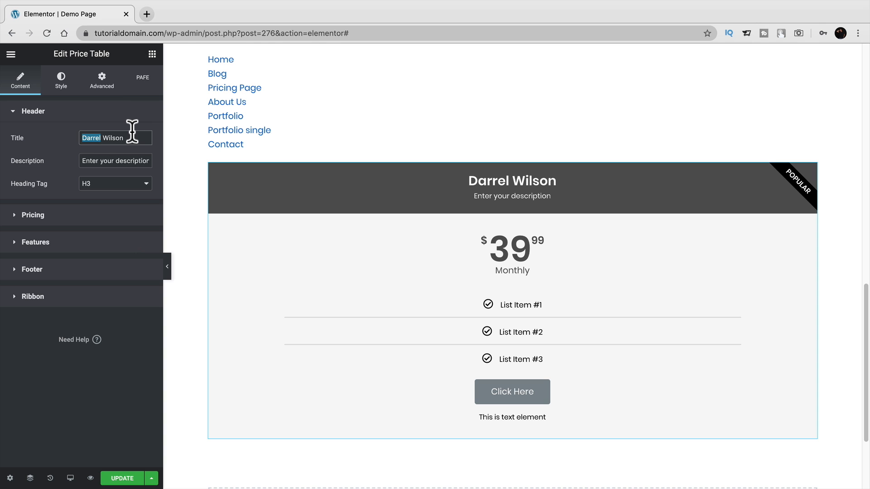
text(Jessica)
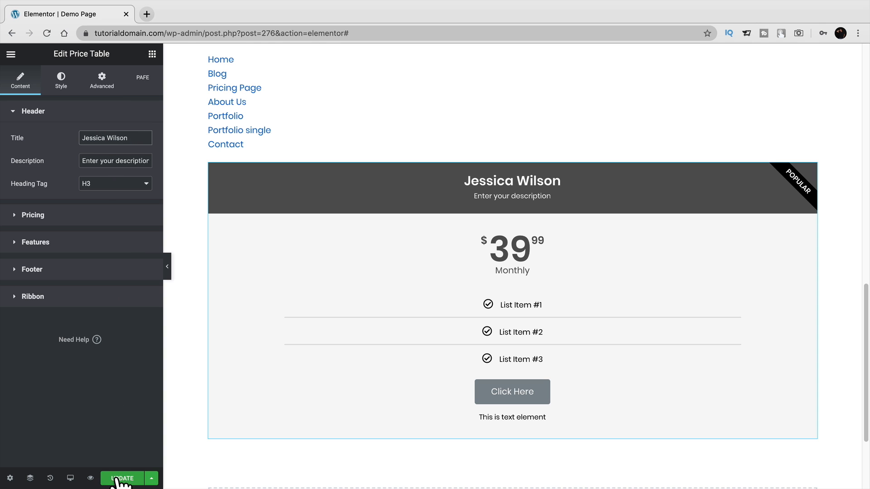
click(121, 479)
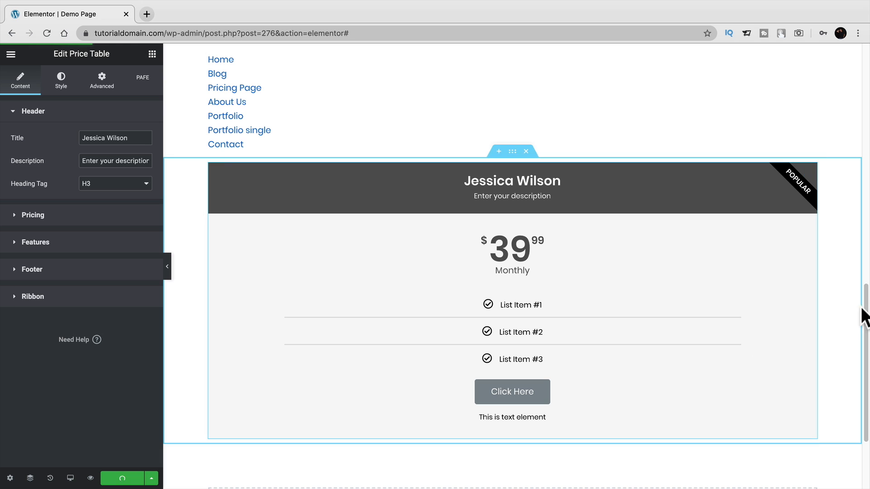
drag(866, 305, 868, 53)
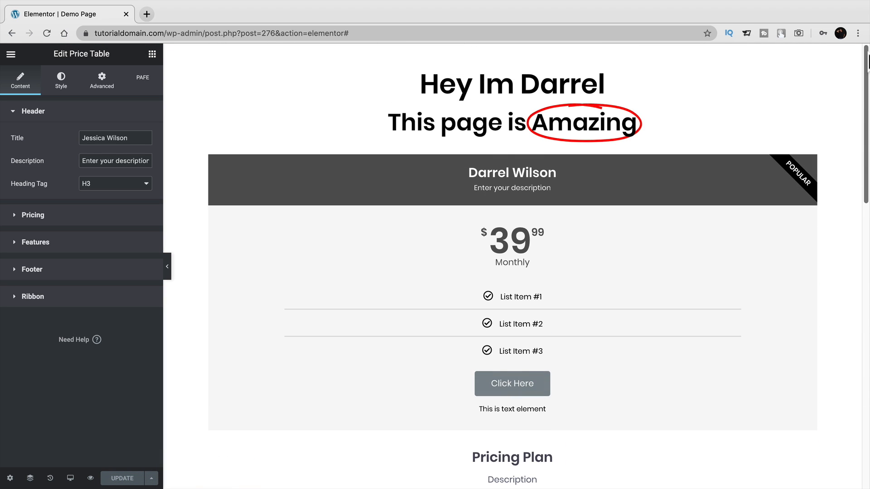
click(482, 170)
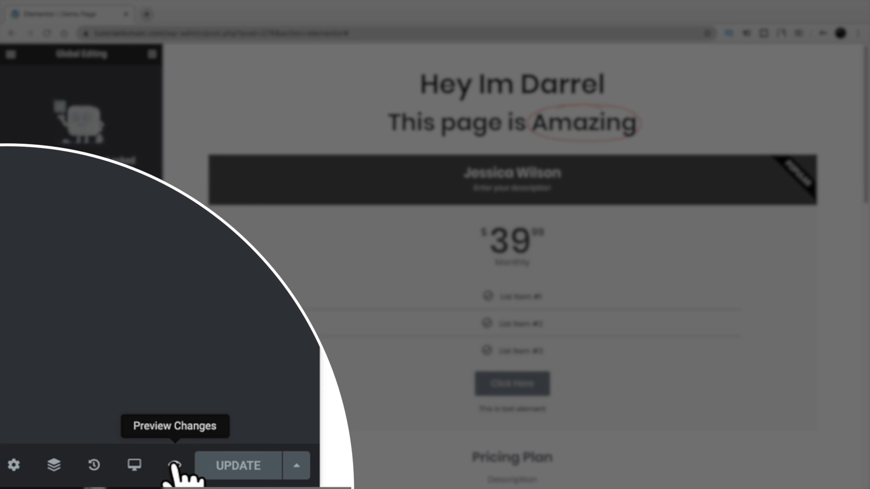
Preview the Demo Page with the renamed global price table, then return to the editor.
click(175, 465)
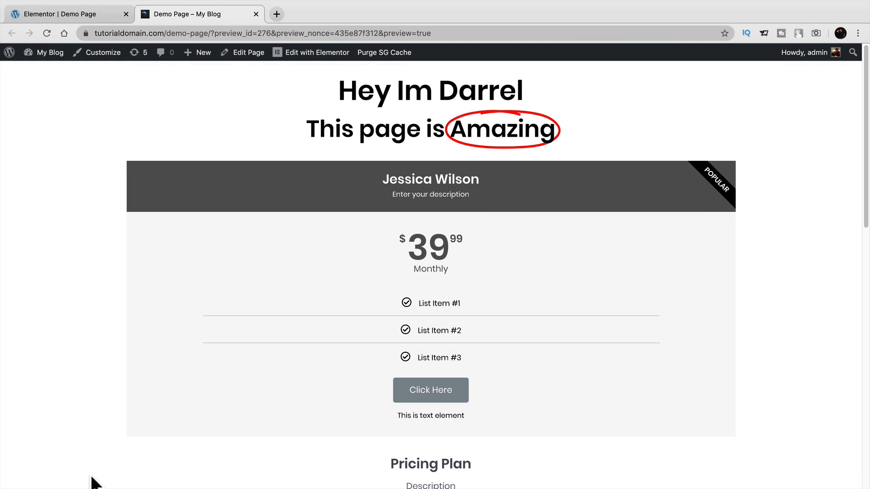
click(90, 15)
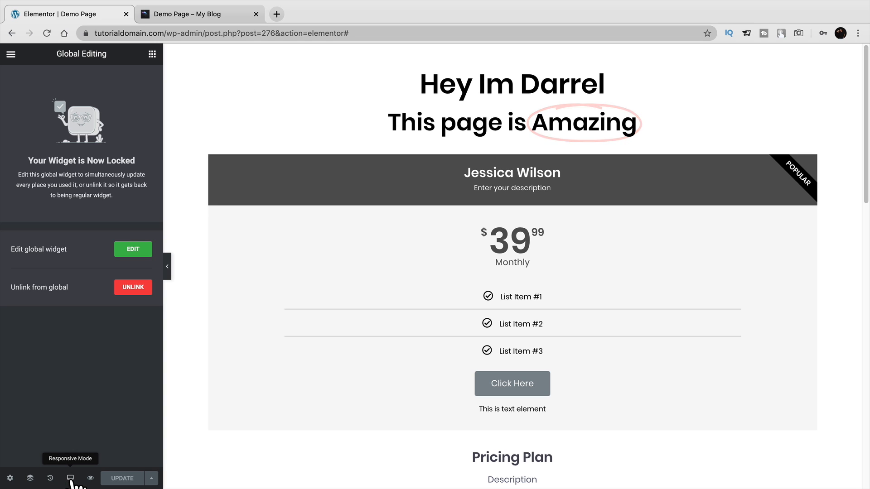
Revert the Demo Page through History to the third 'Navigation Menu Form Edited' entry, undoing later changes.
click(51, 478)
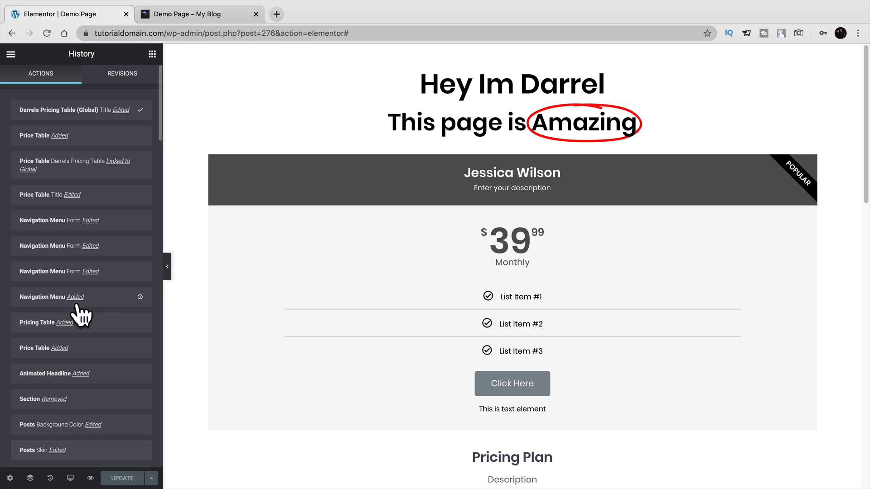
scroll(105, 227, down, 5)
scroll(100, 240, down, 6)
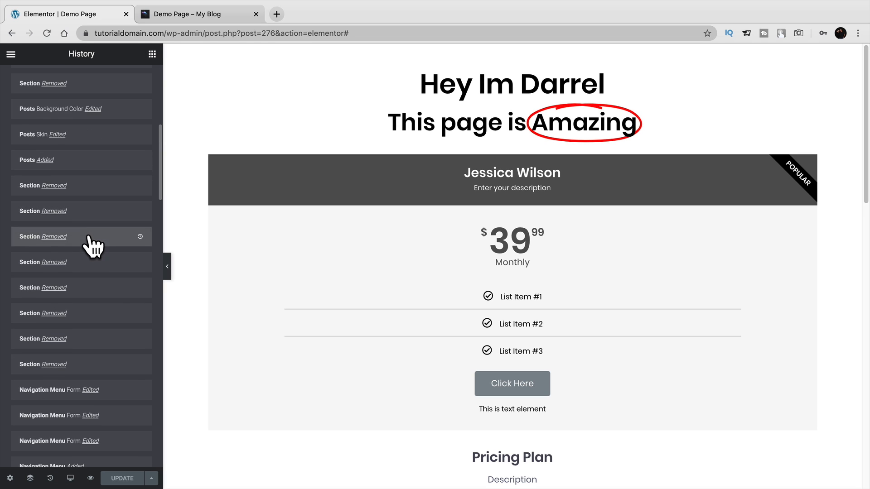
scroll(93, 239, down, 15)
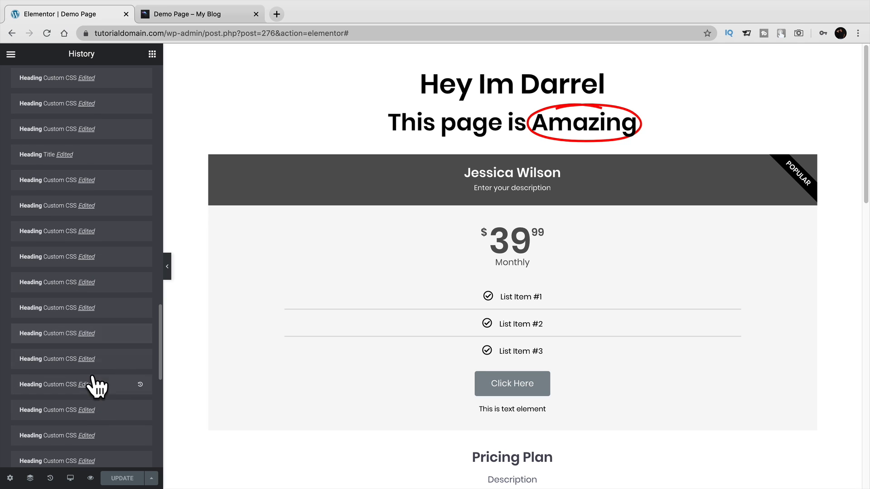
scroll(100, 345, up, 20)
click(112, 270)
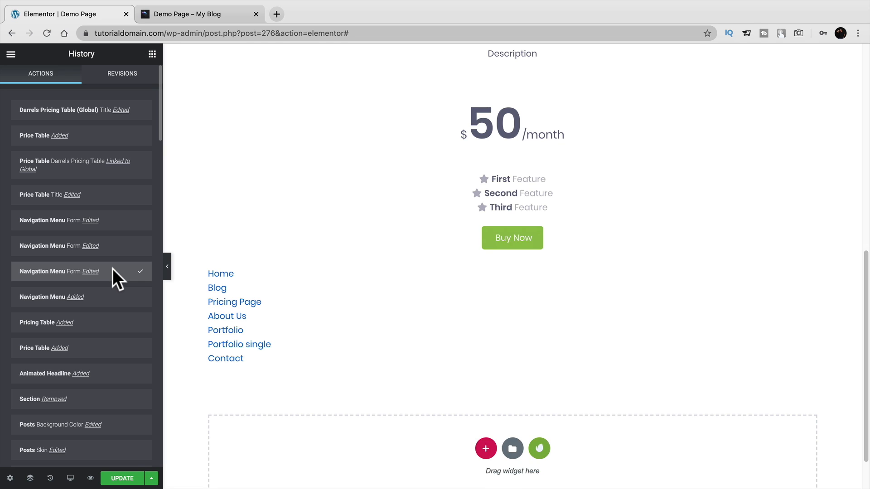
Show the Navigator outline of page sections and widgets and move it aside.
click(30, 478)
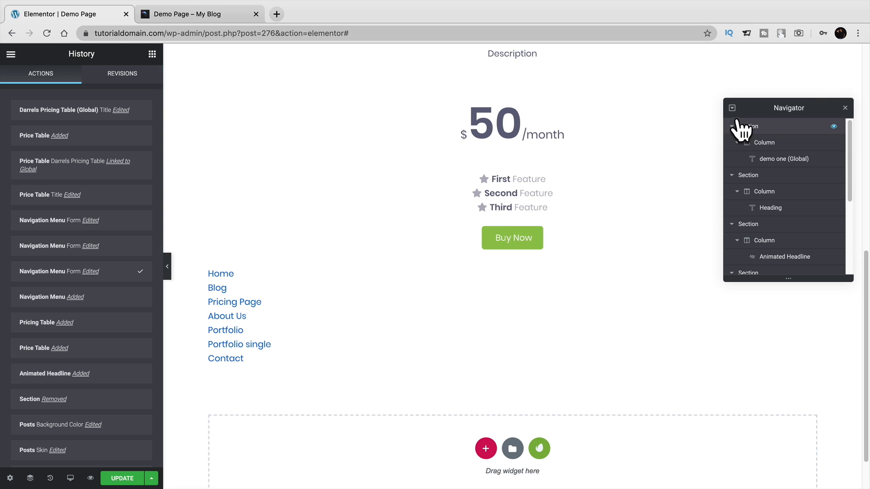
drag(768, 109, 754, 78)
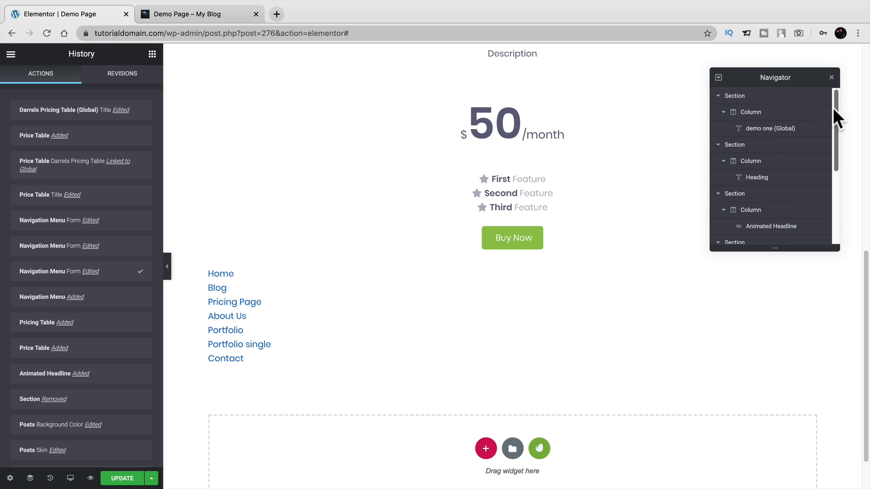
drag(835, 111, 831, 94)
drag(746, 76, 767, 229)
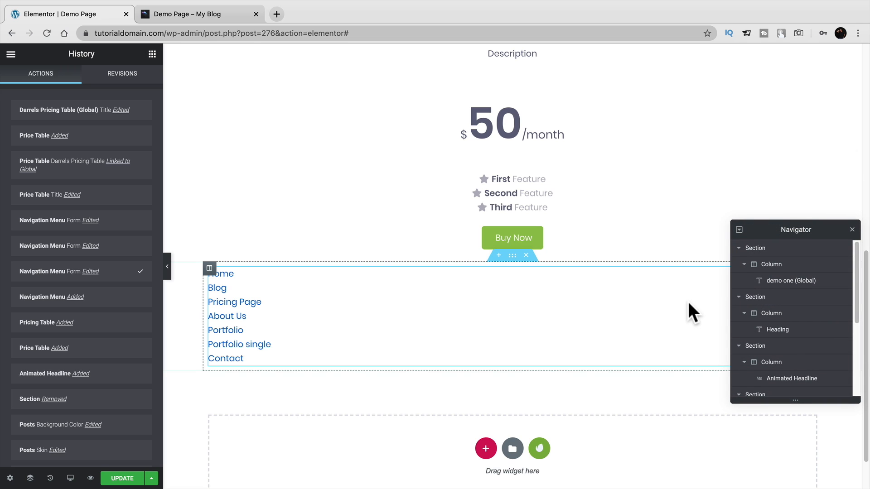
scroll(687, 303, down, 2)
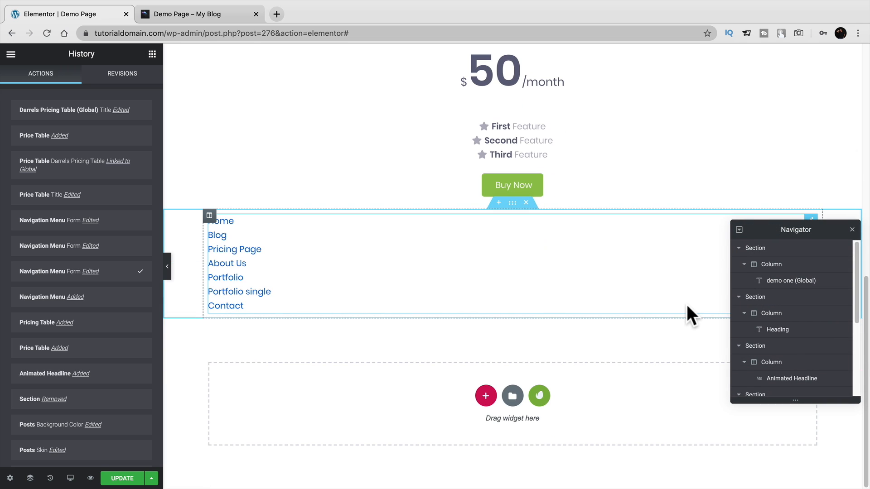
Select the first section and its column, view the column's style, then select the demo one (Global) widget.
click(767, 248)
click(771, 267)
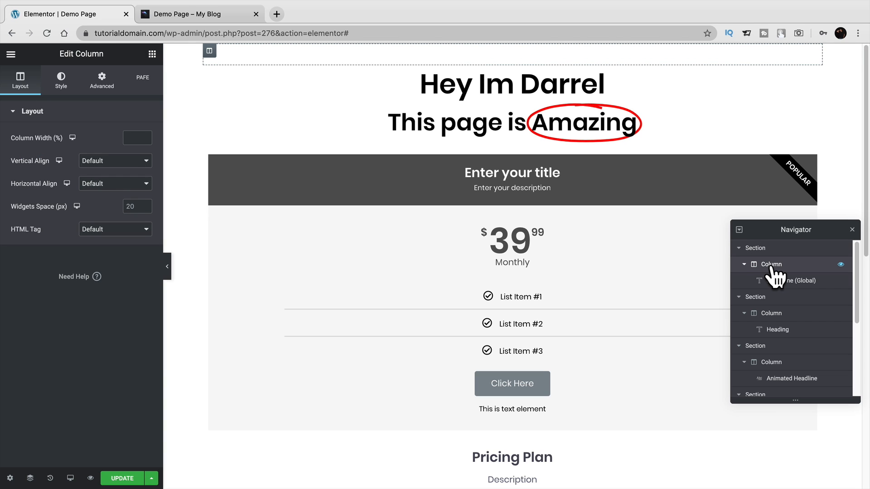
click(61, 80)
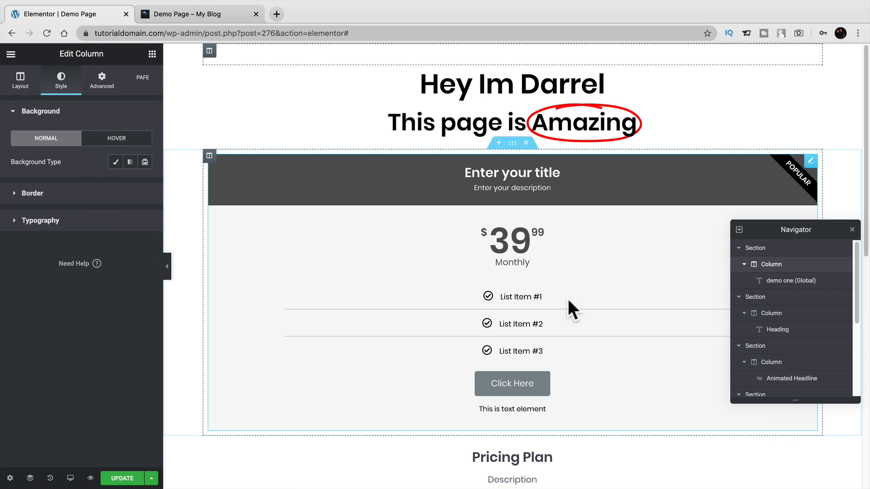
click(776, 281)
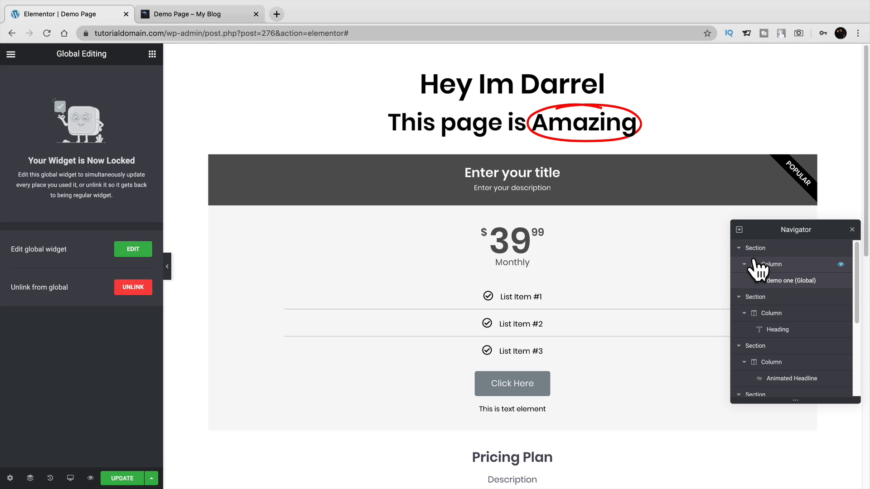
Select the Price Table and Pricing Table widgets, then open the price table's column settings.
drag(773, 227, 704, 116)
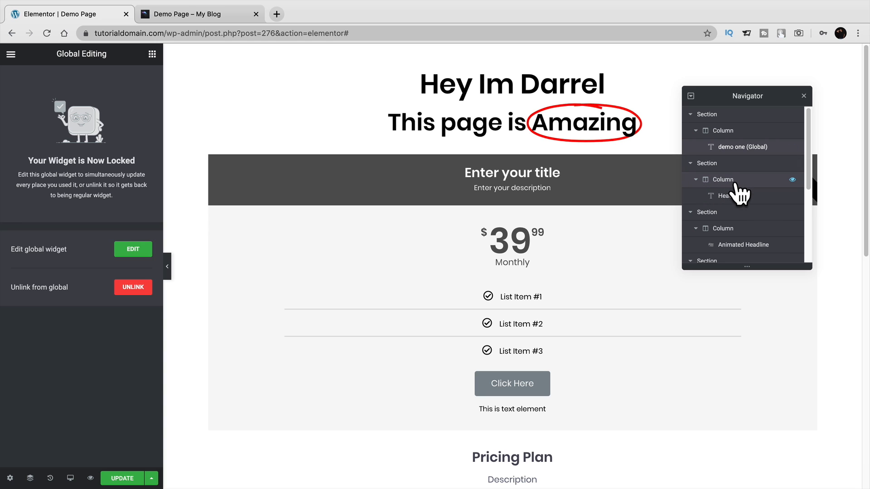
scroll(743, 233, down, 2)
scroll(746, 233, down, 2)
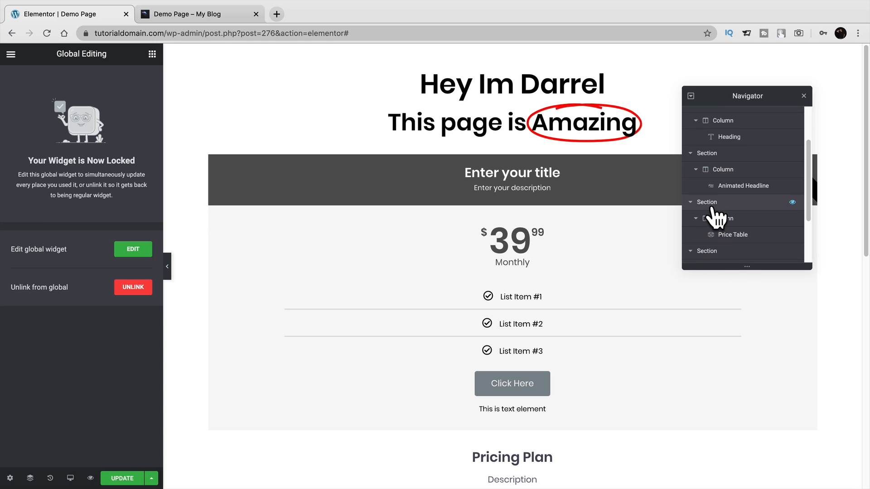
click(729, 235)
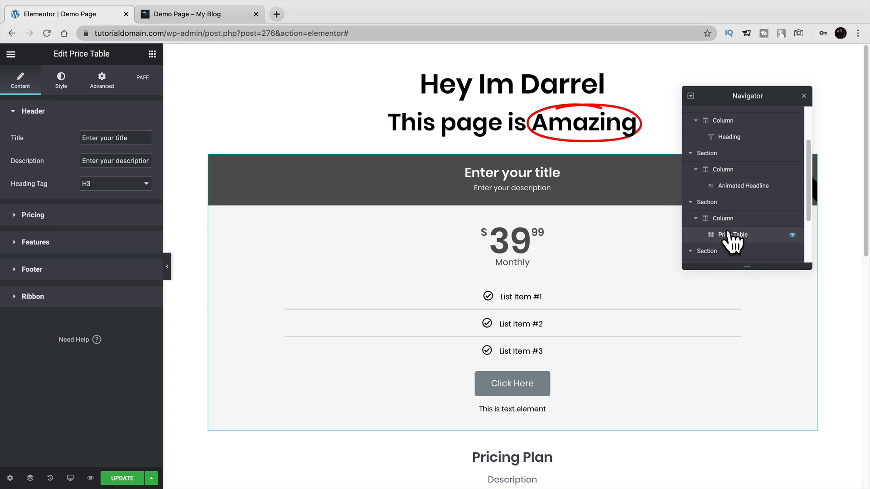
click(733, 202)
scroll(738, 204, down, 5)
click(741, 207)
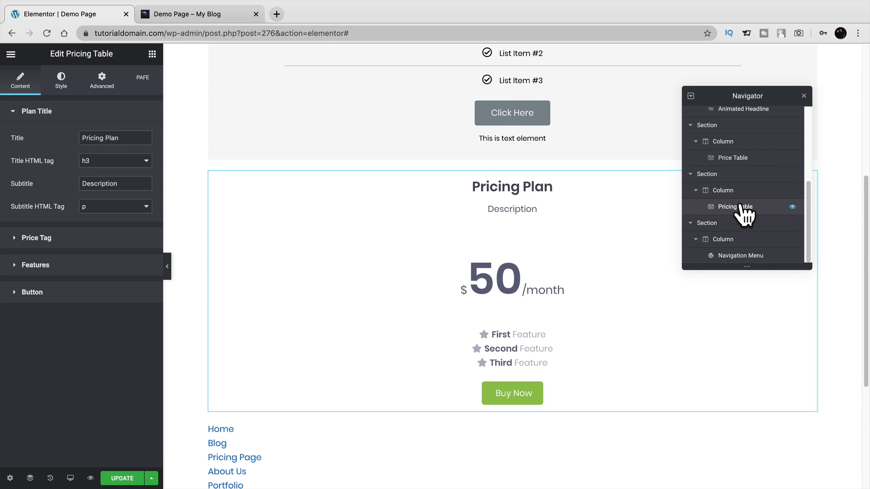
click(738, 158)
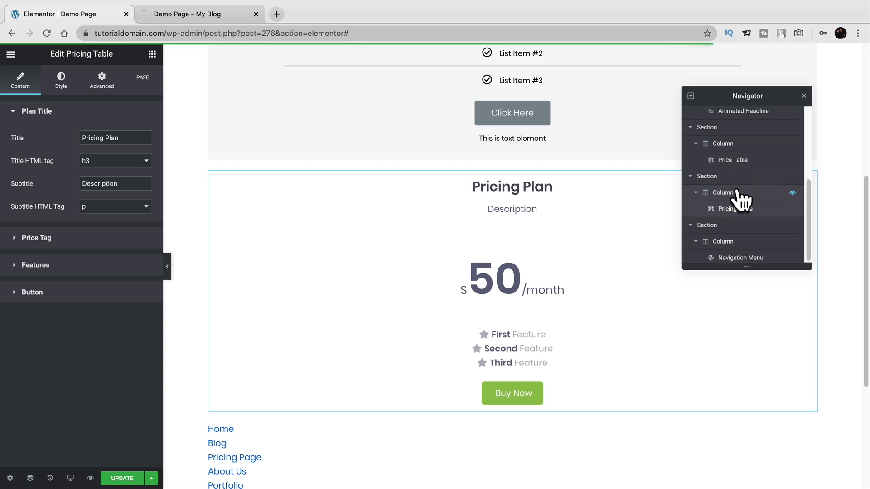
click(742, 150)
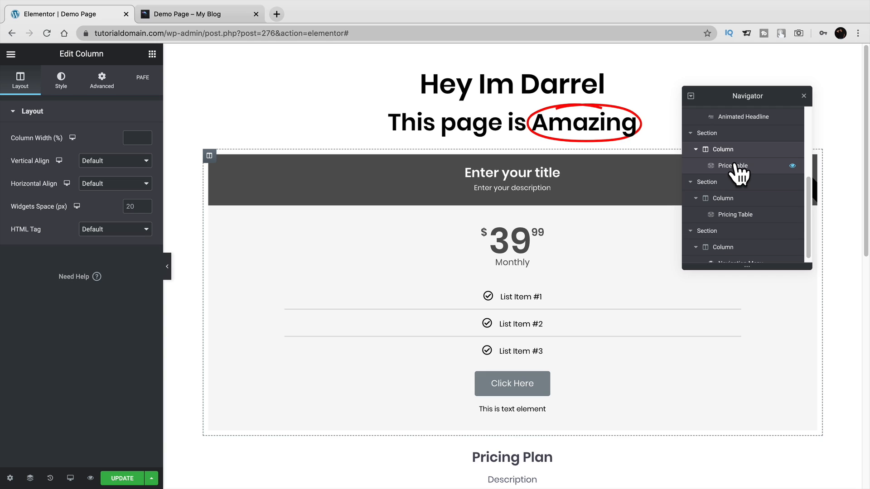
key(super+e)
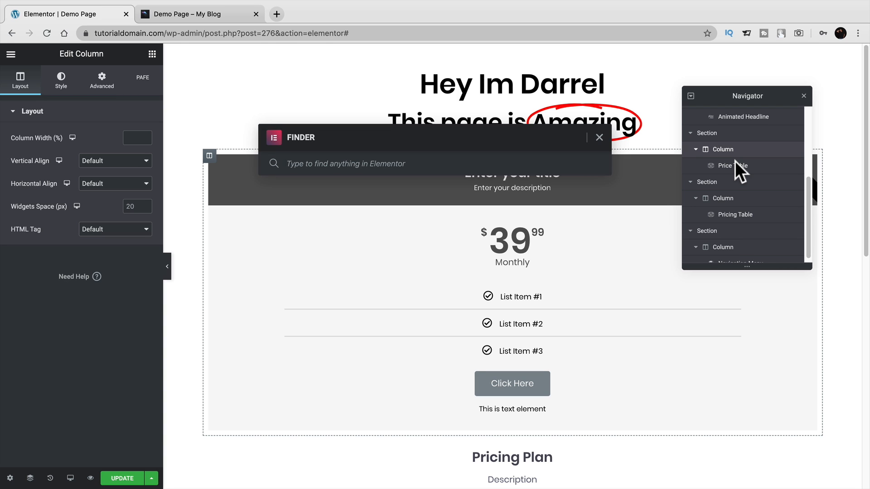
Search 'ho' in Finder, then show Page Settings: Published status, hidden title, Elementor Canvas layout.
text(home)
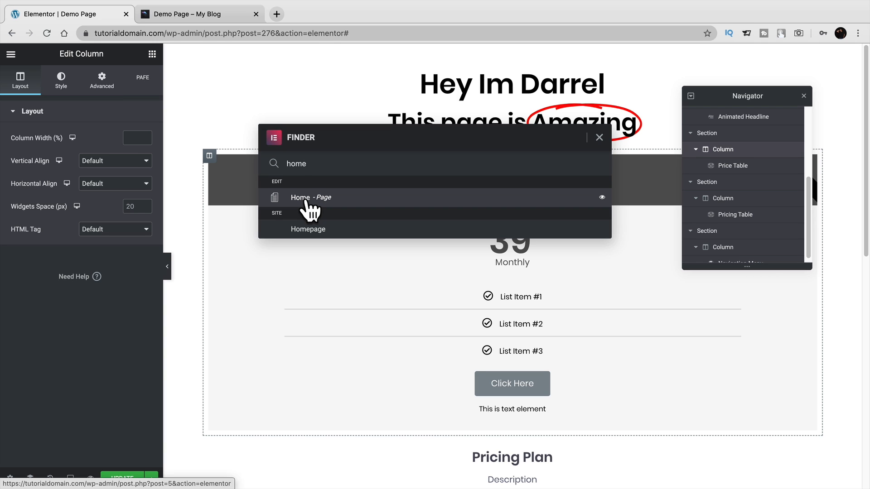
click(9, 478)
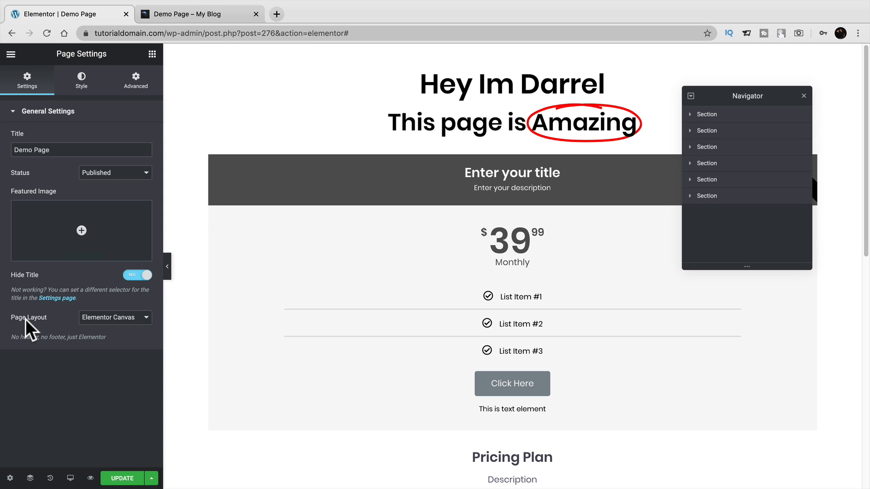
drag(77, 149, 6, 149)
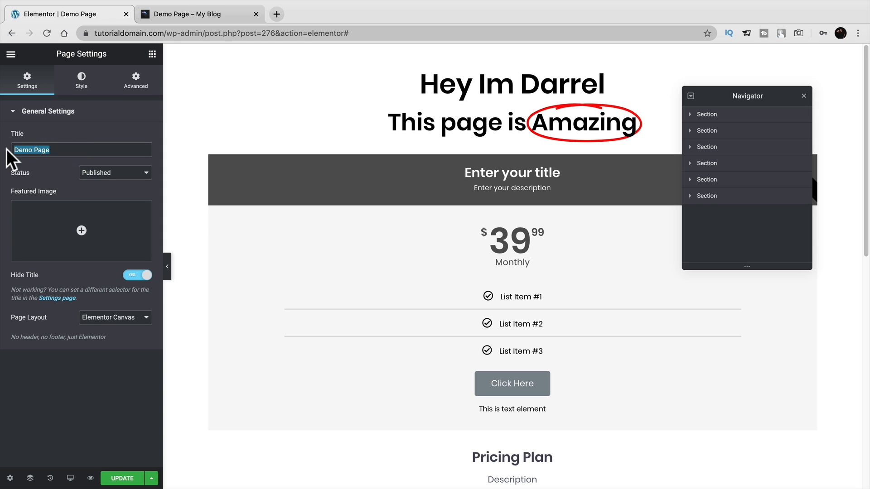
click(117, 174)
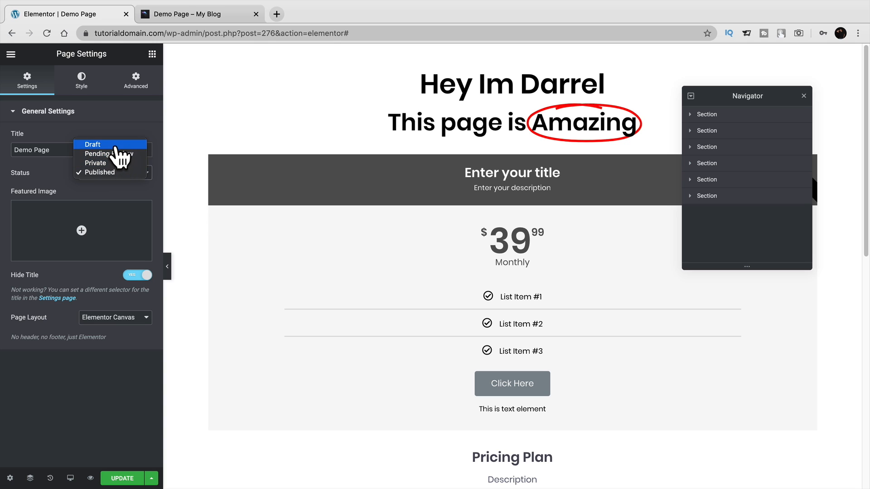
click(59, 188)
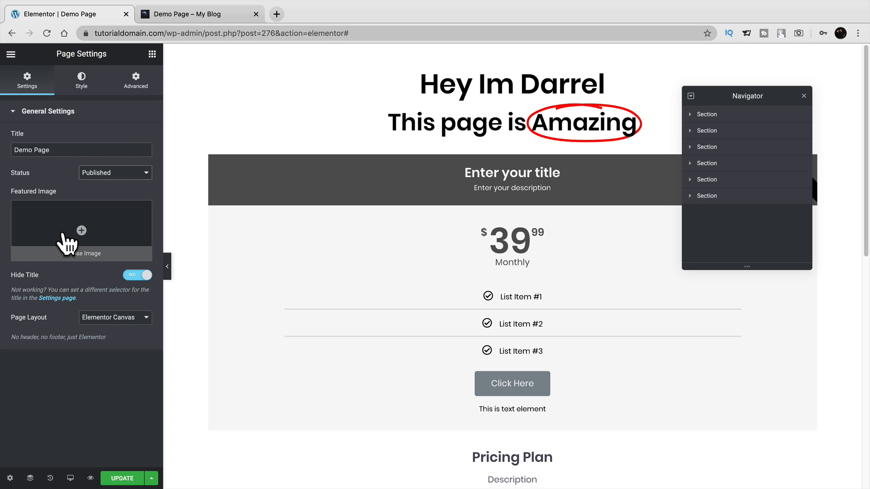
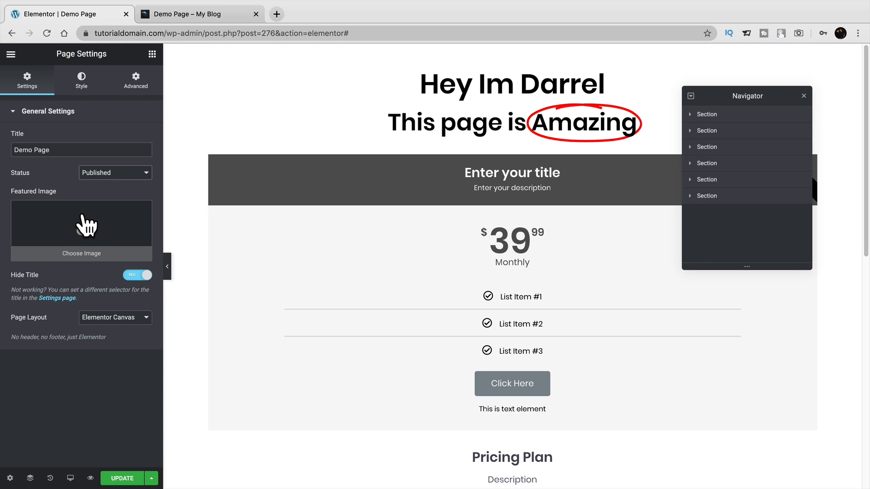
Set the Demo Page layout to Default, keeping Hide Title switched on.
click(131, 276)
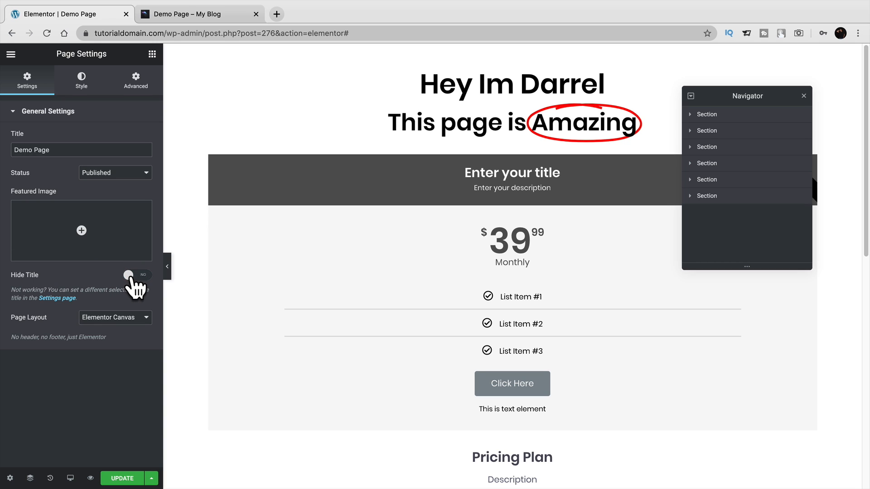
click(134, 284)
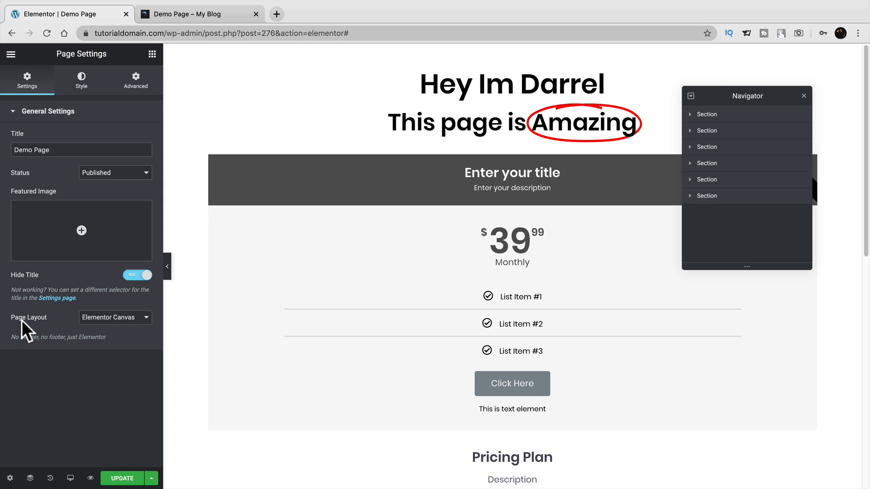
click(111, 318)
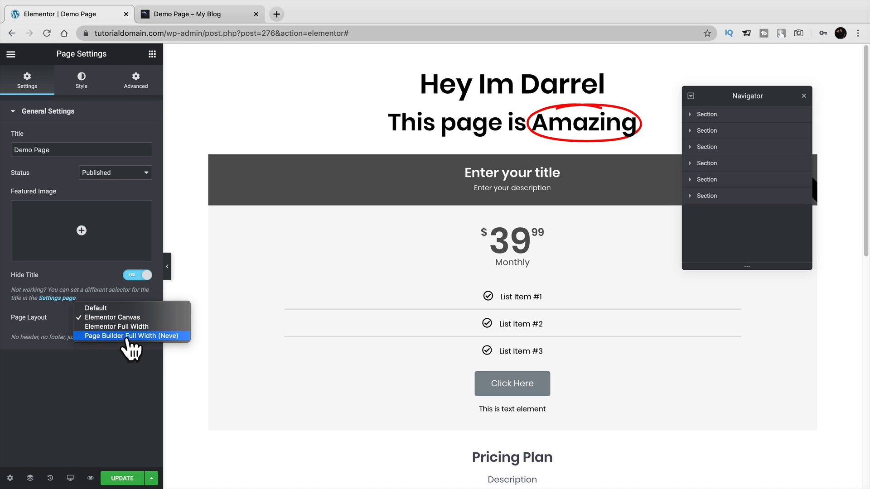
click(127, 308)
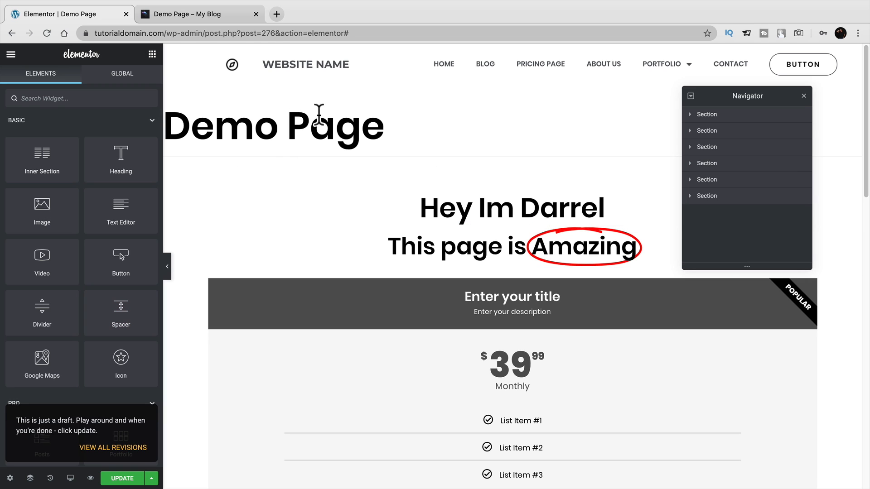
Switch the Demo Page layout to Elementor Canvas and scroll through the preview.
scroll(472, 331, down, 15)
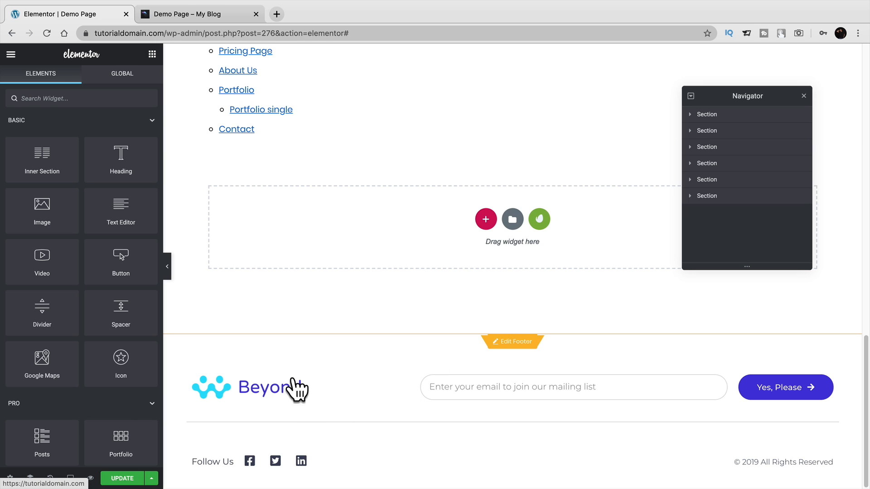
click(10, 478)
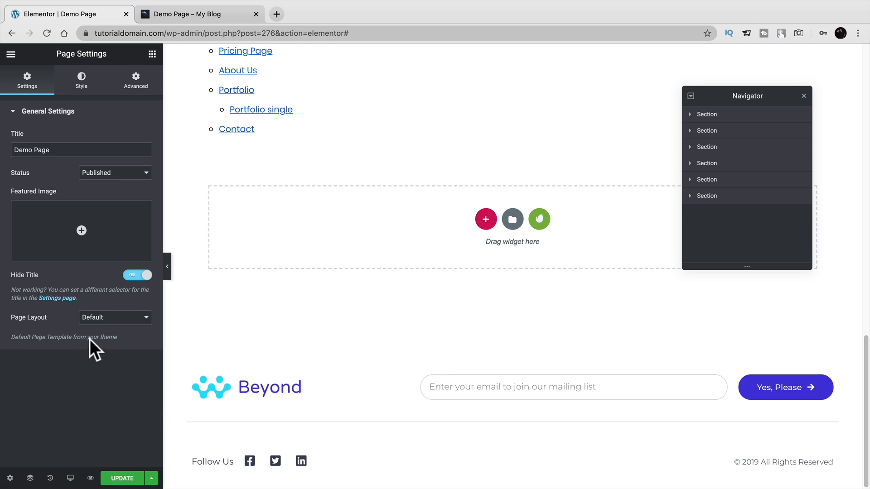
click(107, 318)
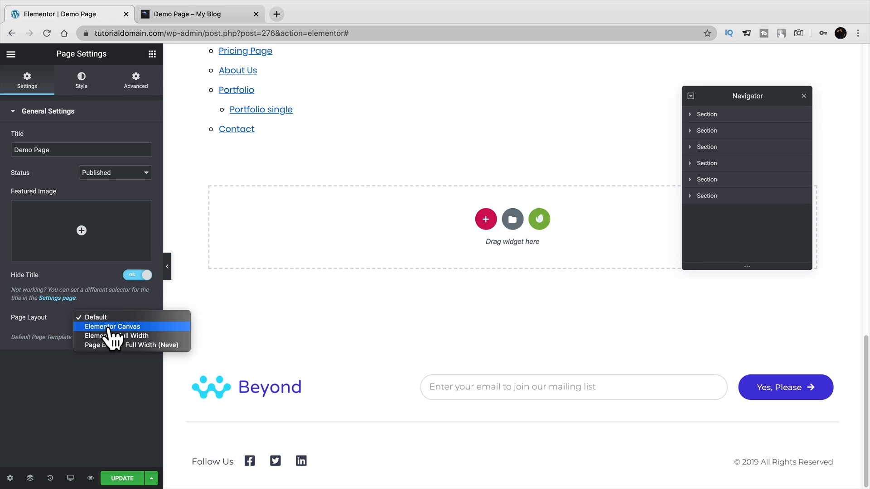
click(109, 327)
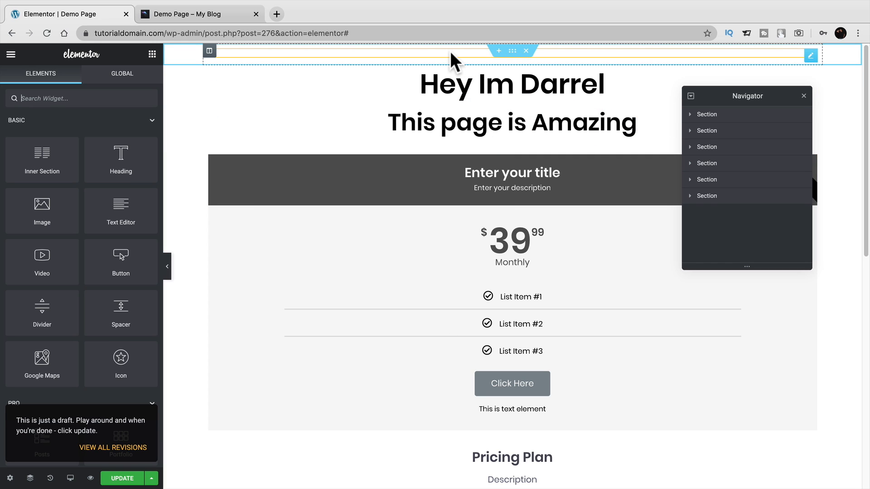
scroll(467, 337, down, 10)
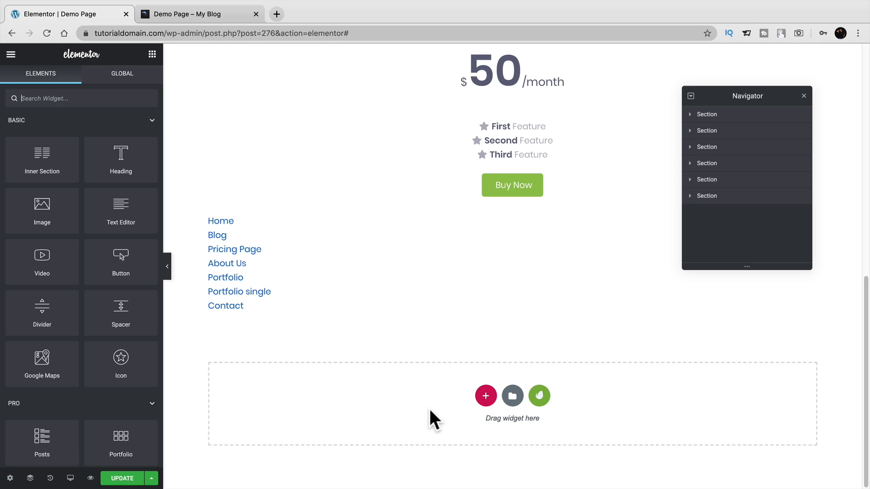
scroll(428, 408, up, 8)
scroll(448, 381, up, 3)
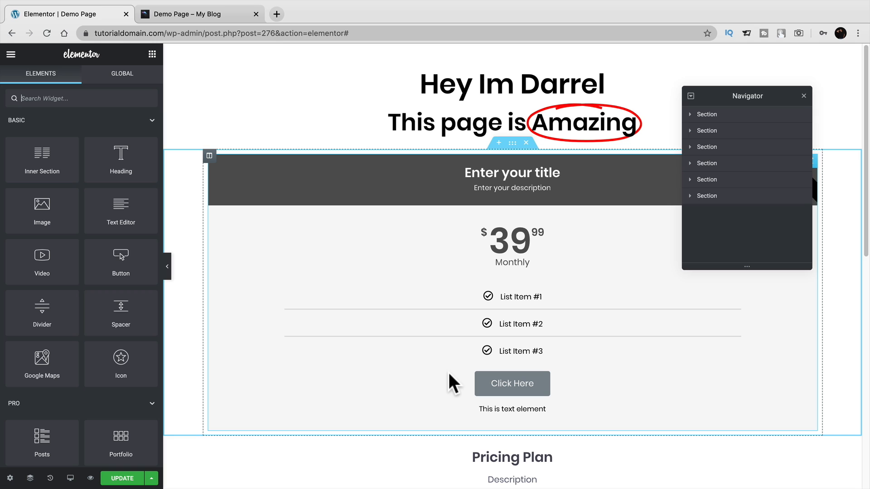
Set the page layout to Elementor Full Width in Page Settings.
click(10, 478)
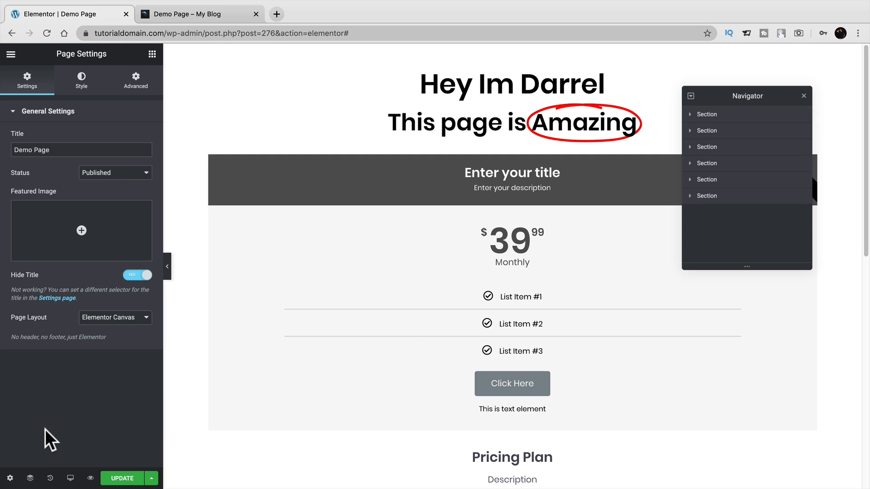
click(112, 322)
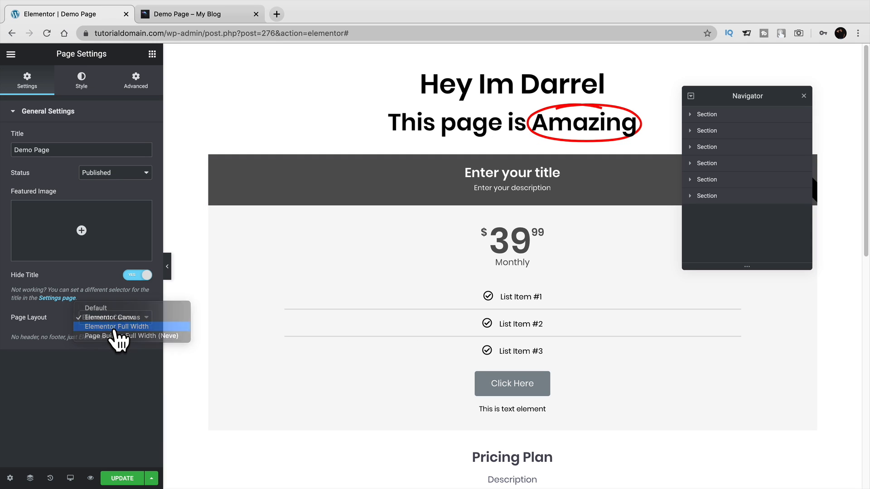
click(114, 329)
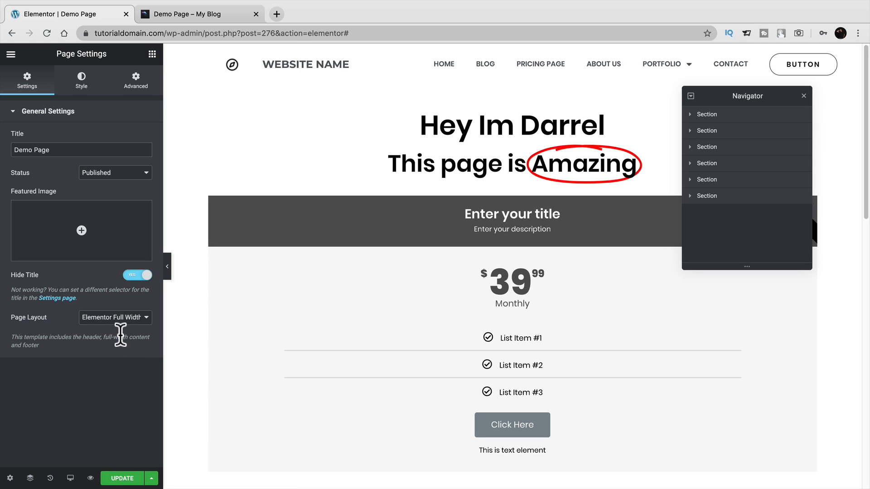
click(137, 319)
click(139, 320)
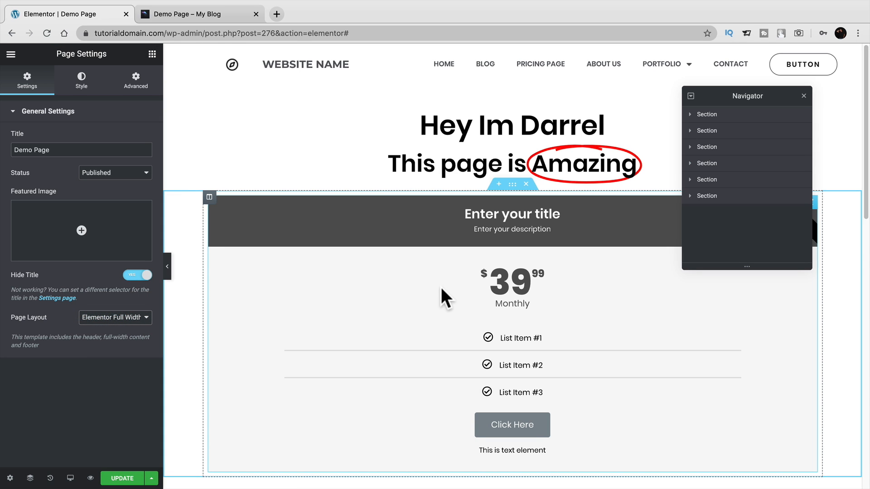
Close the Navigator and change the layout to Page Builder Full Width (Neve).
click(804, 96)
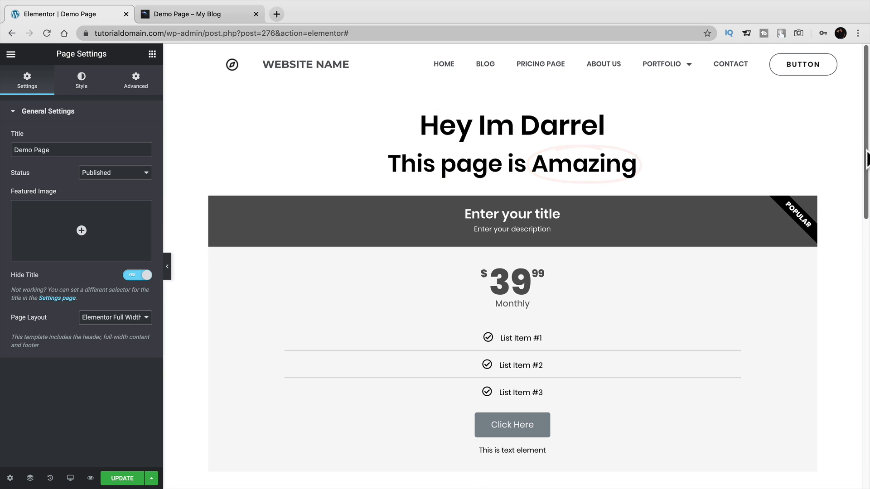
drag(862, 172, 867, 122)
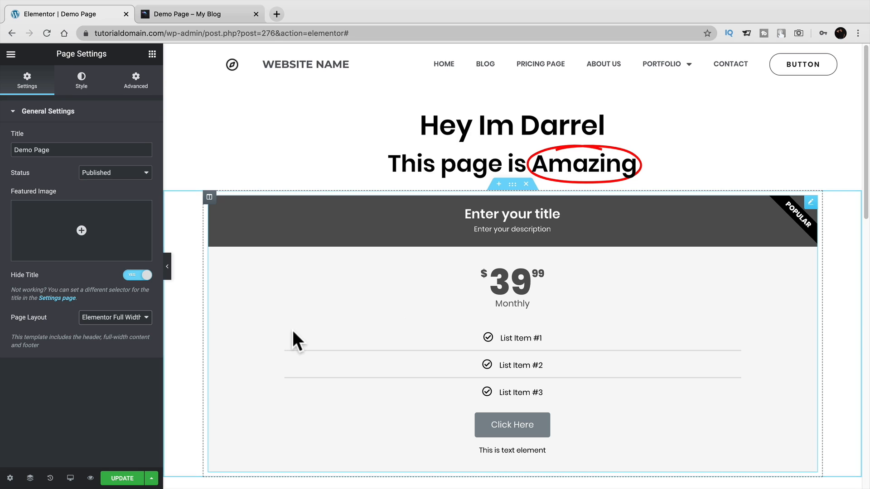
click(138, 319)
click(109, 328)
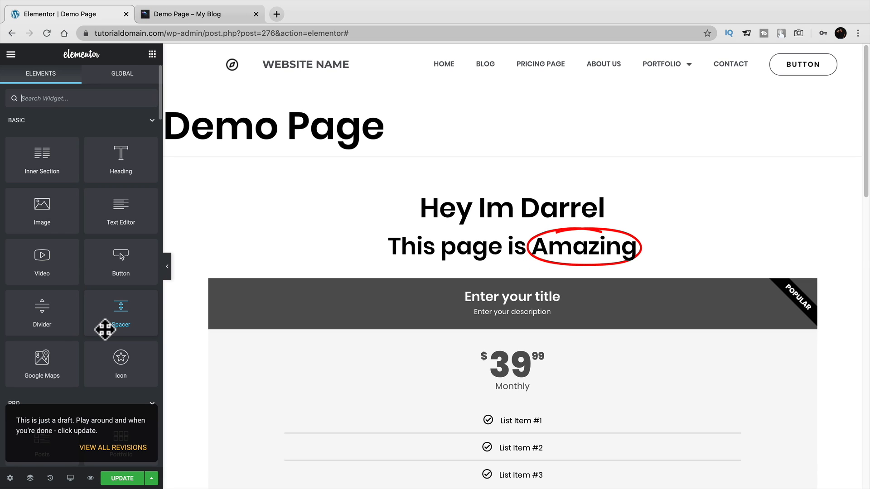
Set the Demo Page layout to Elementor Full Width and bring up Elementor's main menu.
drag(105, 329, 256, 276)
scroll(267, 312, down, 15)
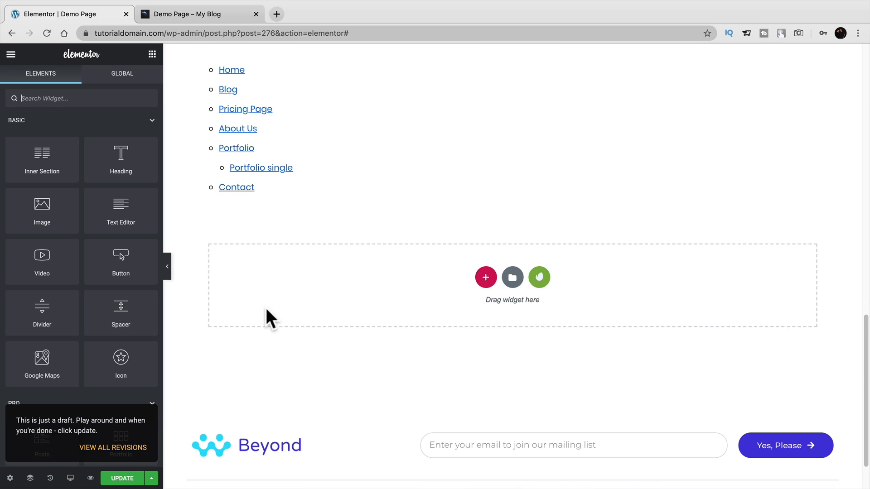
scroll(266, 308, down, 1)
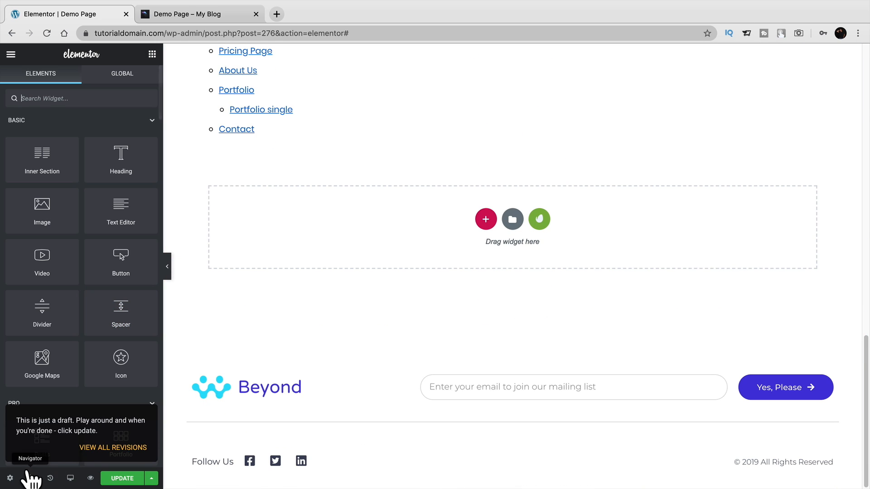
click(10, 478)
click(125, 318)
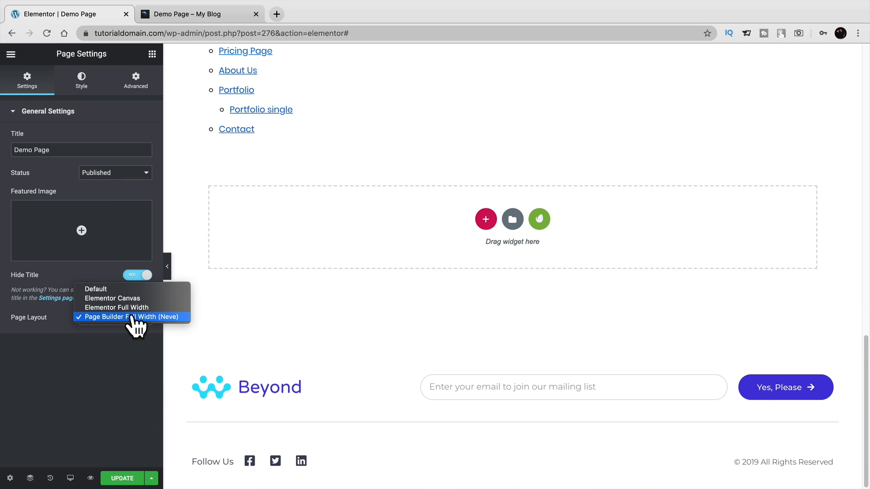
click(132, 308)
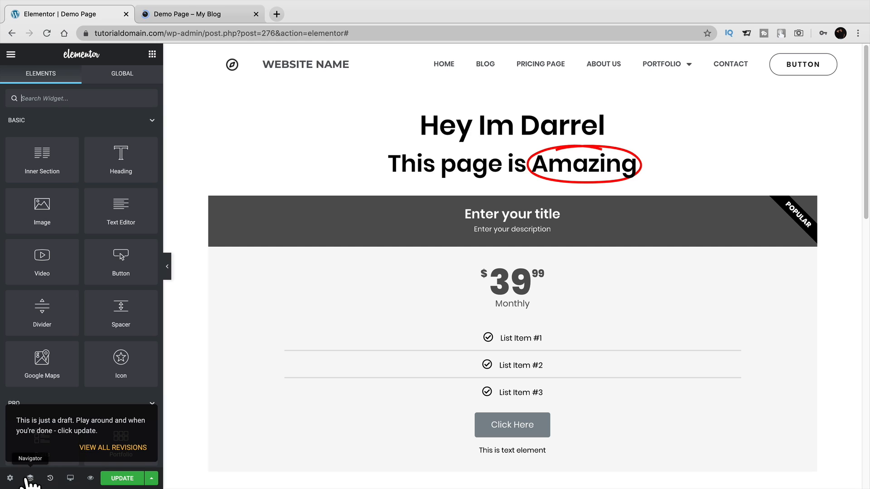
click(12, 55)
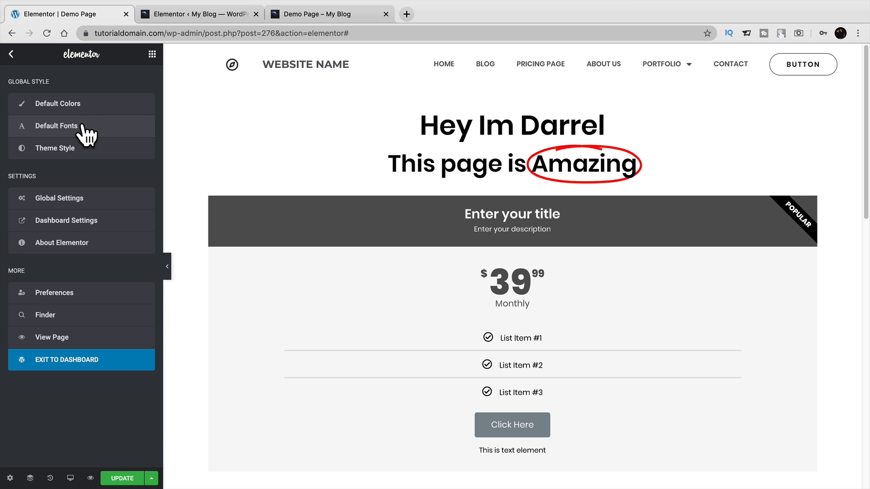
Uncheck Disable Default Colors and Disable Default Fonts, save the settings, and go back to the editor.
click(186, 13)
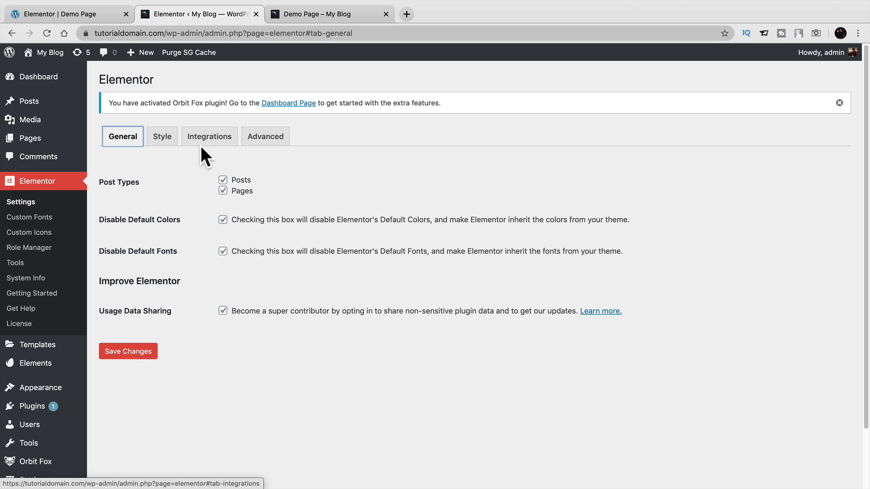
click(111, 220)
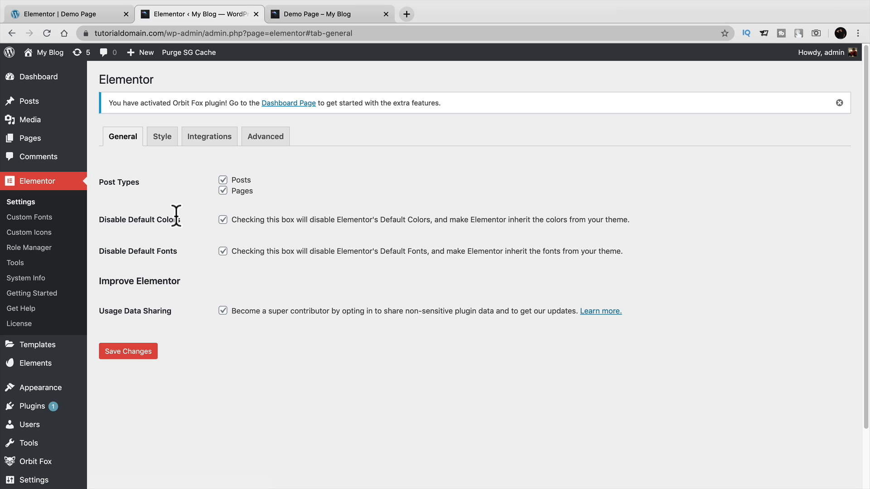
drag(336, 221, 566, 221)
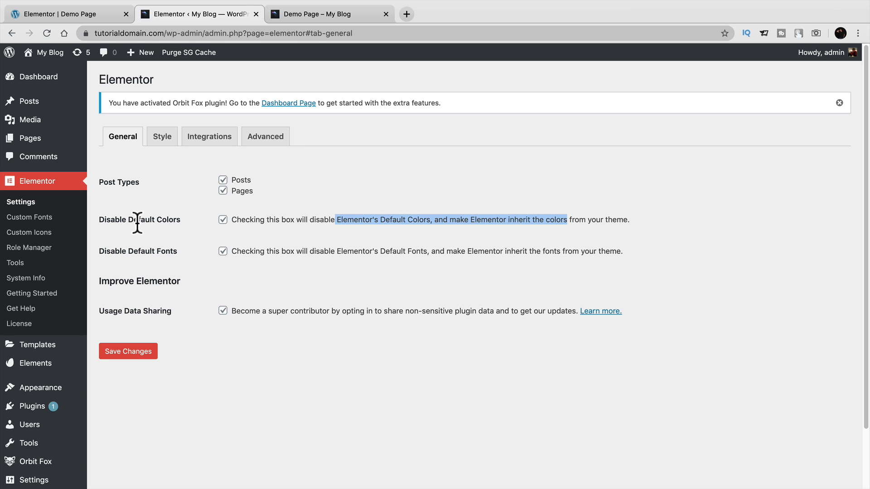
click(223, 221)
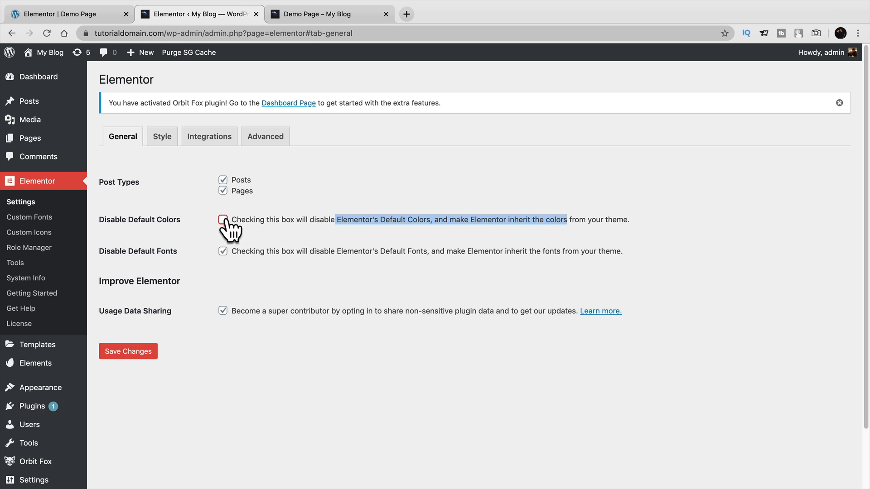
click(147, 356)
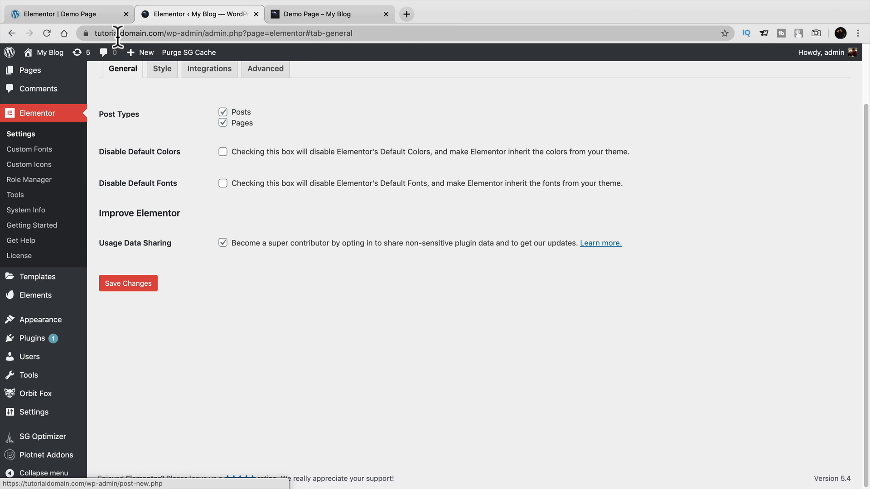
click(68, 14)
Preview the Ocean, Royal, Violet, Sweet, Urban, Earth, River and Pastel colour palettes.
click(68, 113)
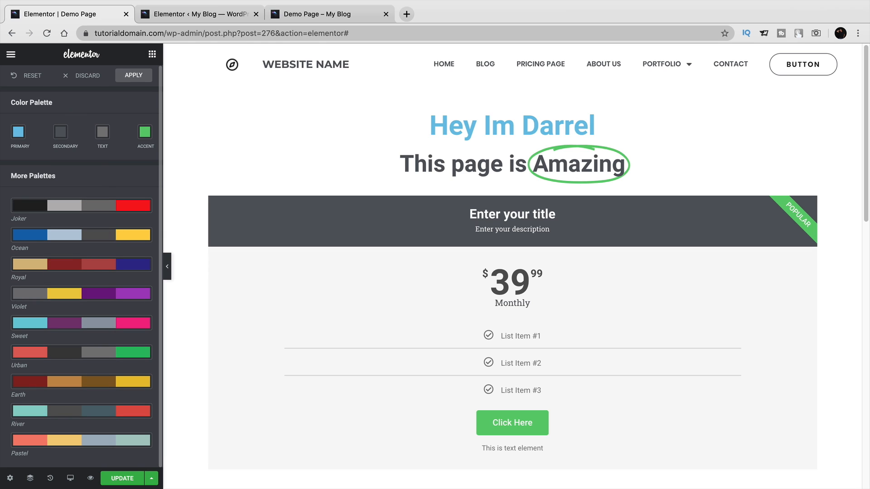
click(104, 244)
click(109, 265)
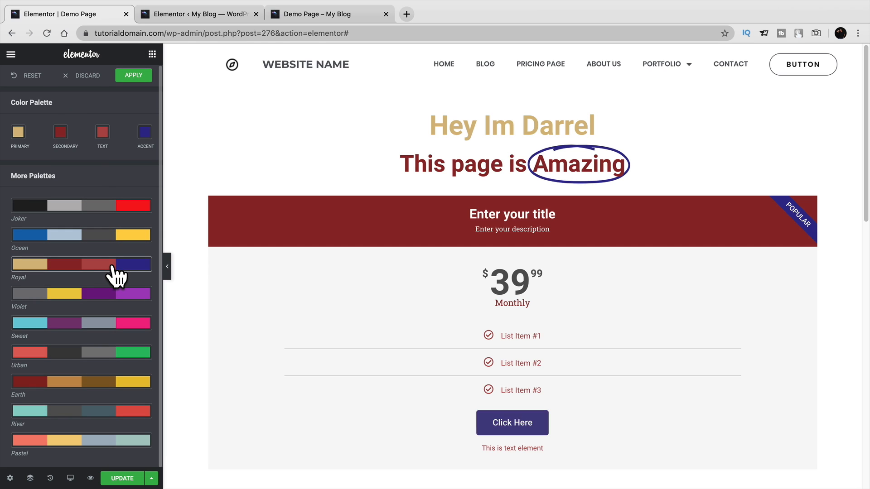
scroll(211, 280, down, 1)
scroll(211, 280, down, 6)
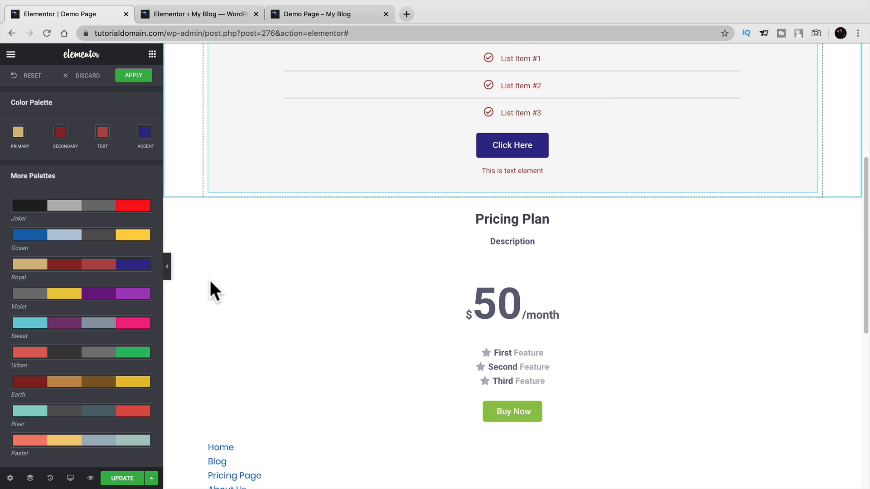
scroll(210, 280, up, 7)
click(75, 297)
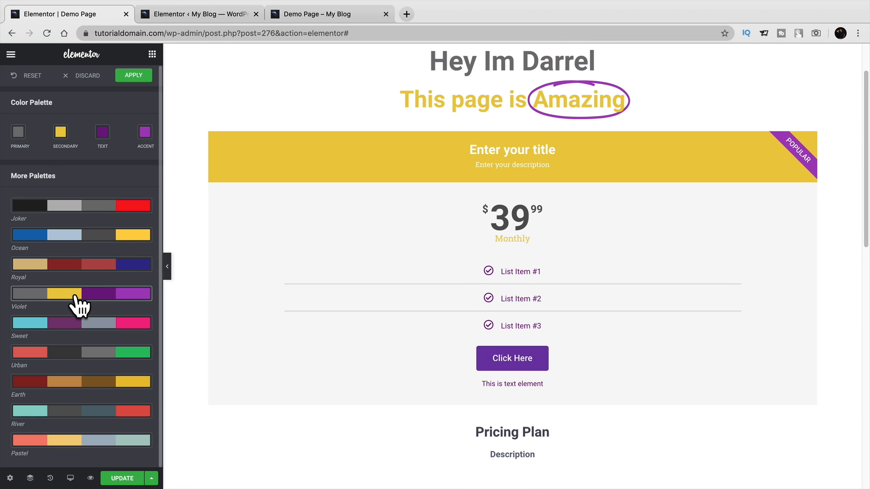
click(85, 325)
click(87, 351)
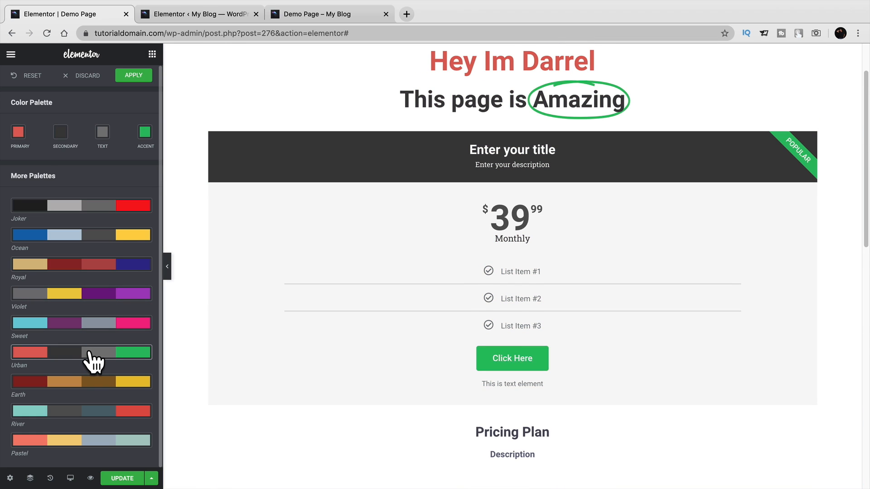
click(100, 381)
click(101, 412)
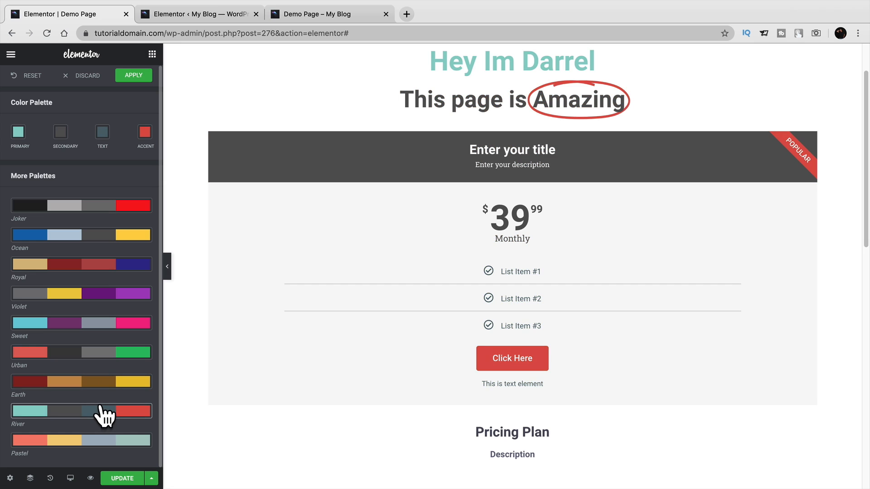
click(107, 440)
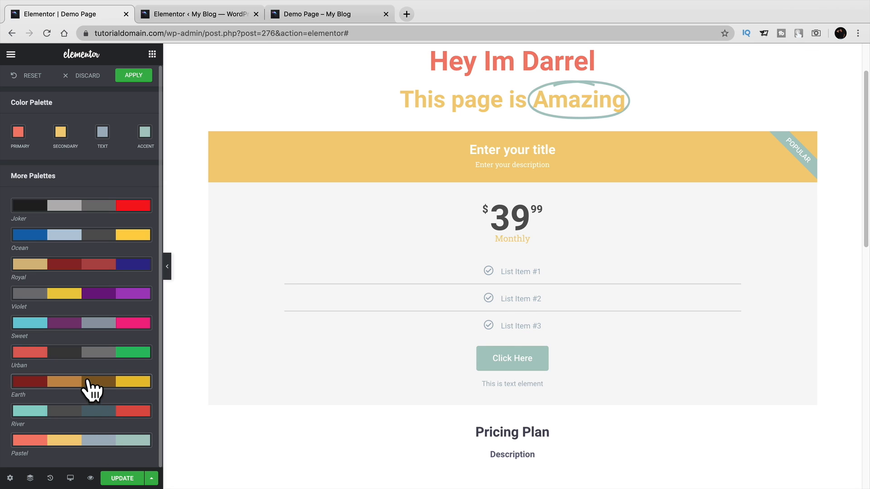
Revisit Earth, Violet, Royal and Ocean, then settle on the Joker palette.
click(93, 383)
click(99, 293)
click(101, 271)
click(107, 235)
click(107, 208)
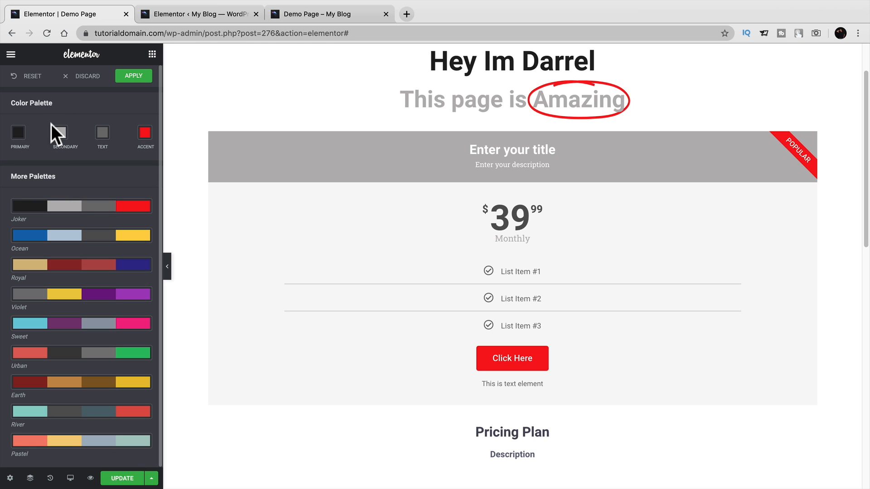
click(11, 54)
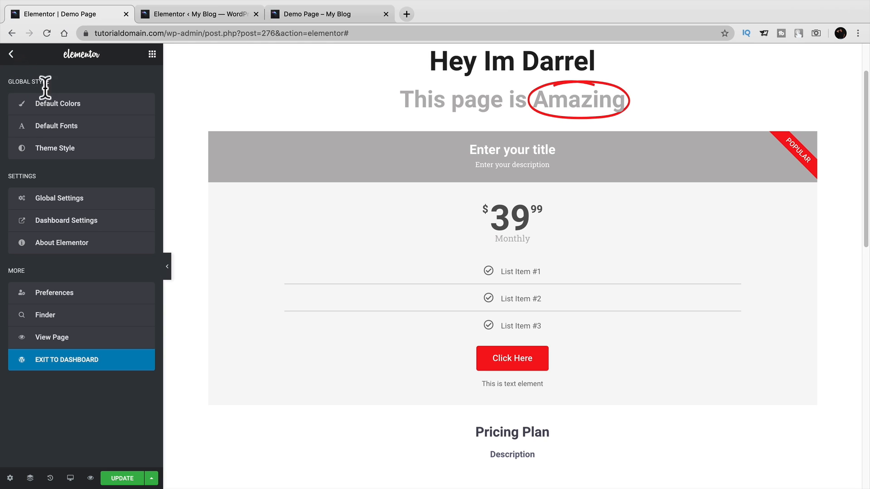
click(52, 131)
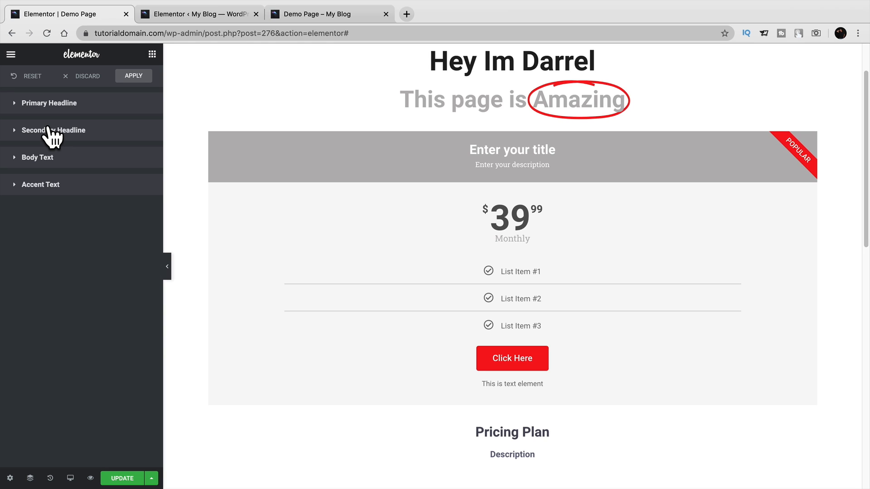
Set Primary Headline font to Roboto Condensed and Secondary Headline to Rock Salt.
click(66, 109)
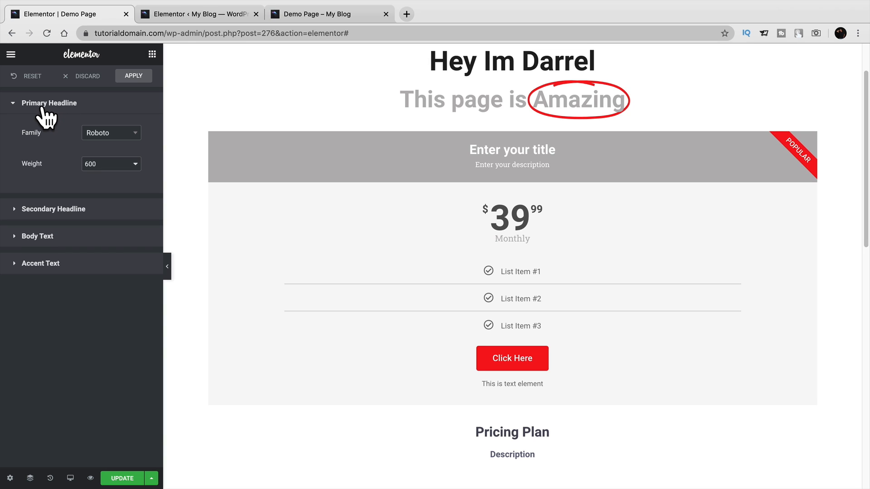
click(97, 132)
click(114, 215)
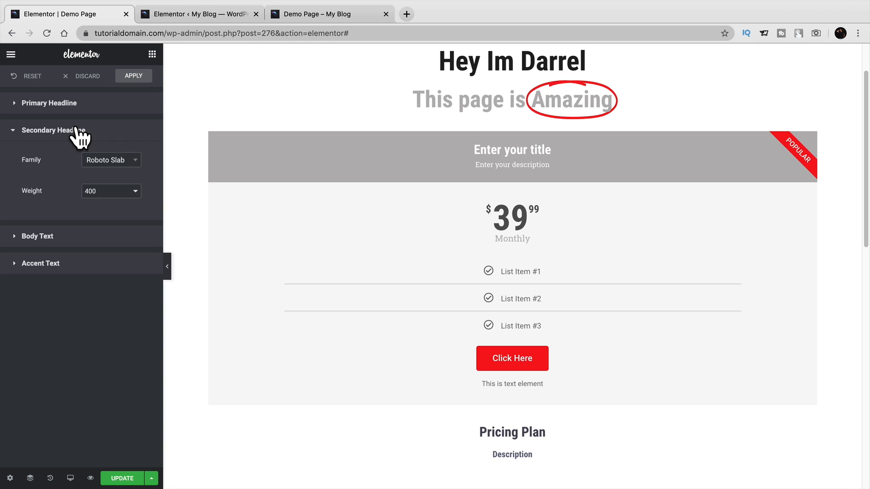
click(99, 161)
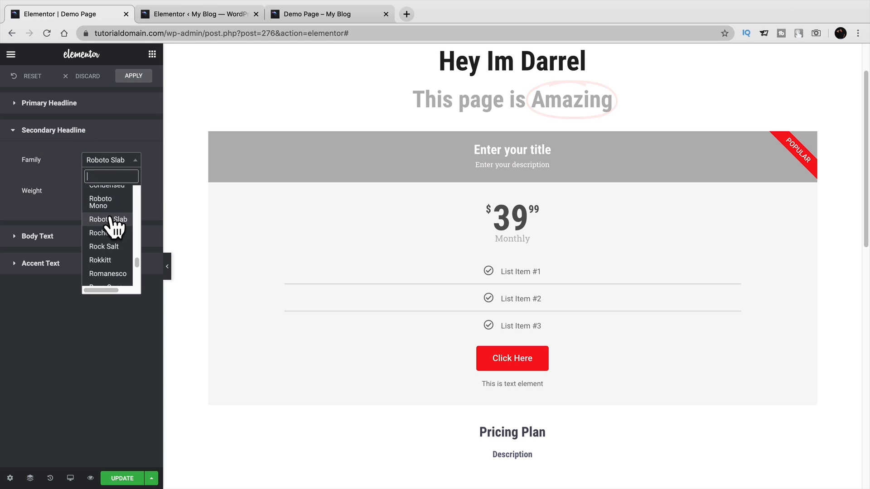
click(113, 247)
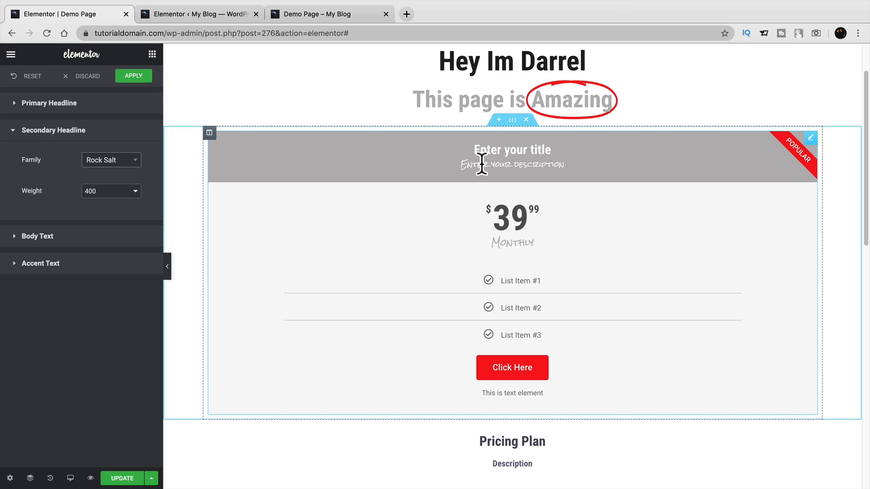
drag(460, 168, 561, 166)
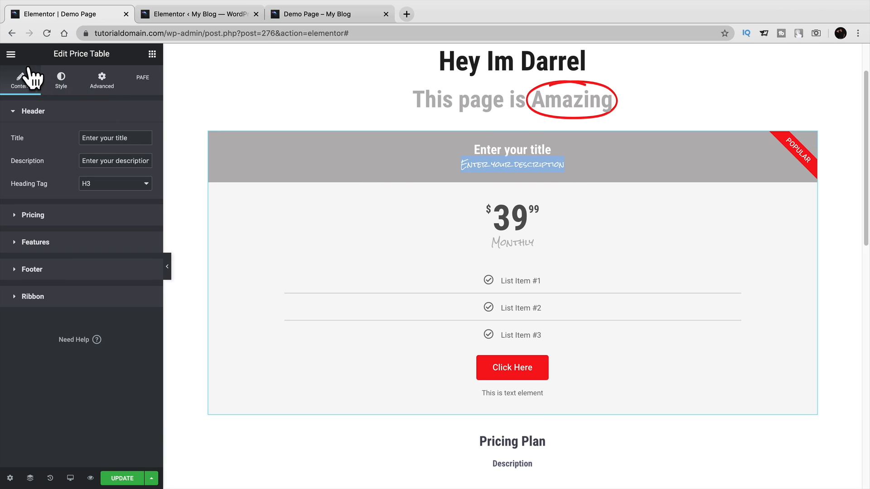
Reopen Default Fonts and check the Body Text font settings.
click(11, 54)
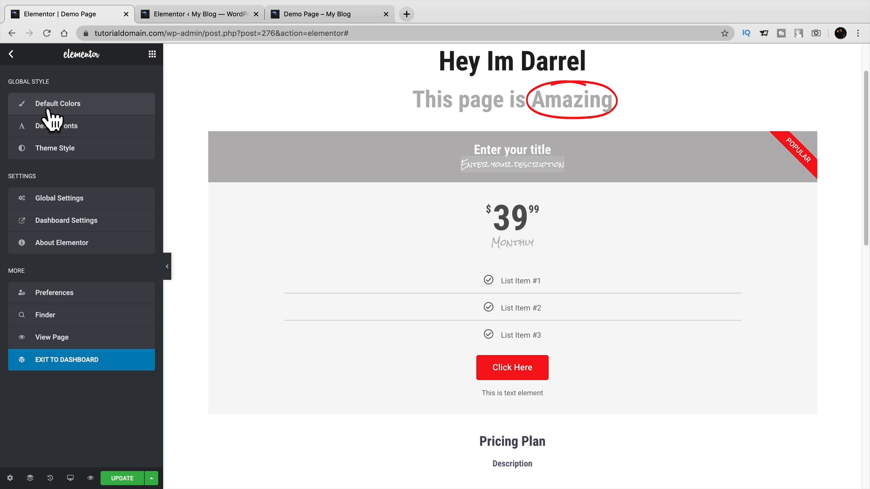
click(58, 128)
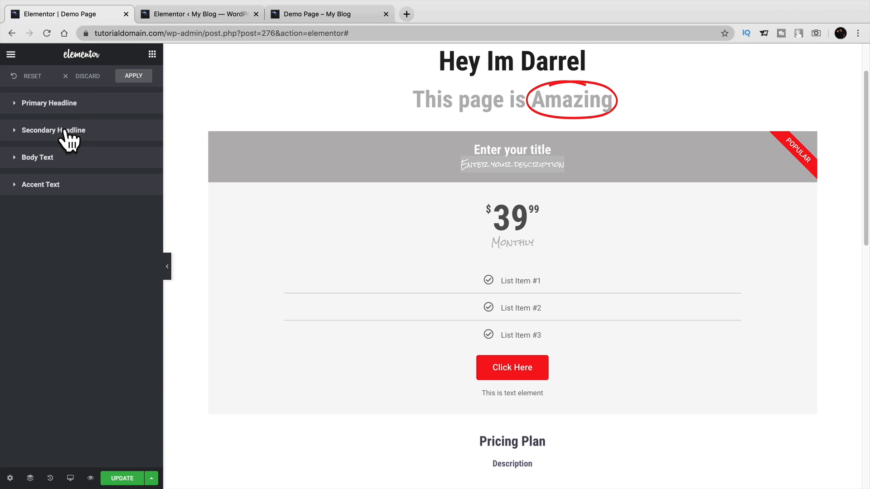
click(64, 159)
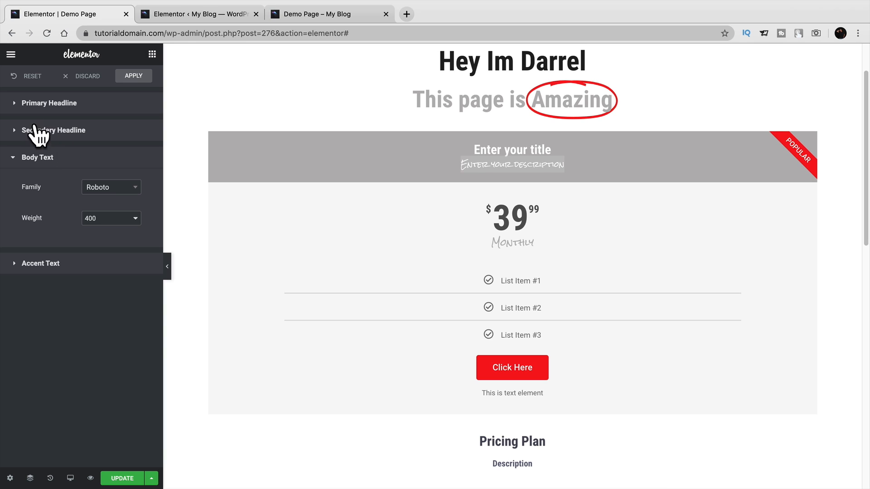
click(14, 158)
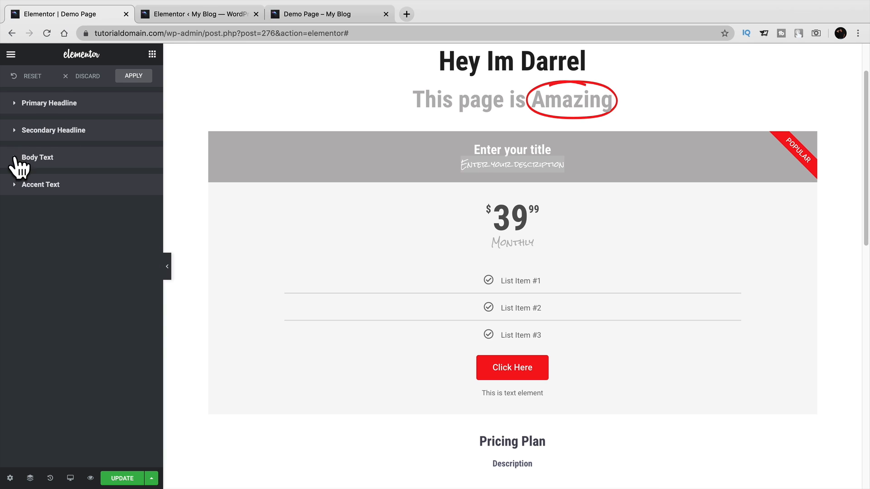
click(10, 55)
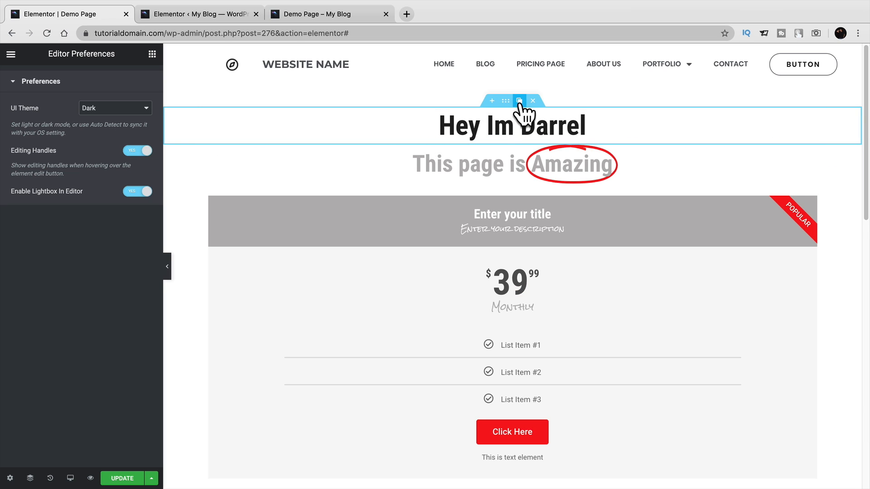
Duplicate the 'Hey Im Darrel' heading section, then delete the copy.
click(519, 101)
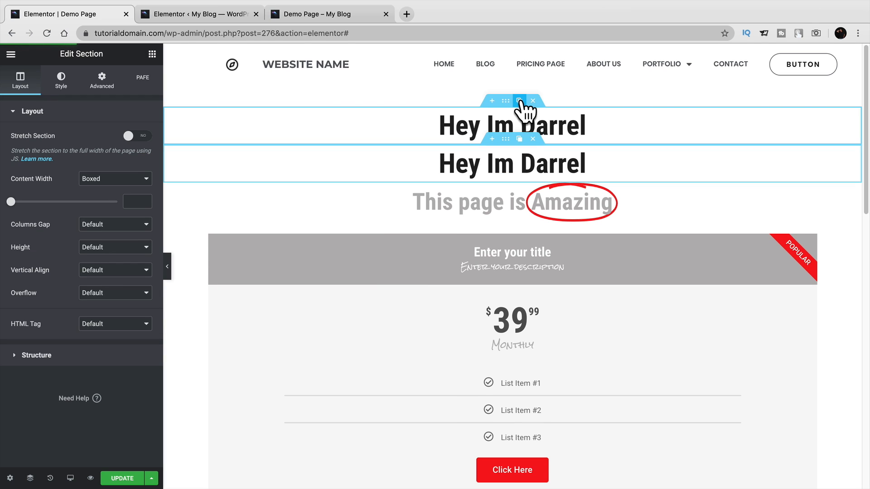
click(532, 138)
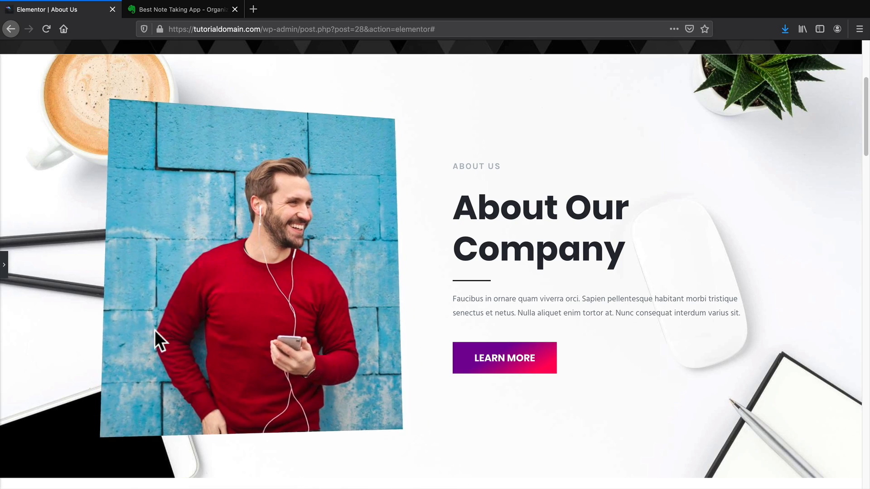
Reopen the photo's panel and toggle its Mouse Effects off and back on.
click(4, 265)
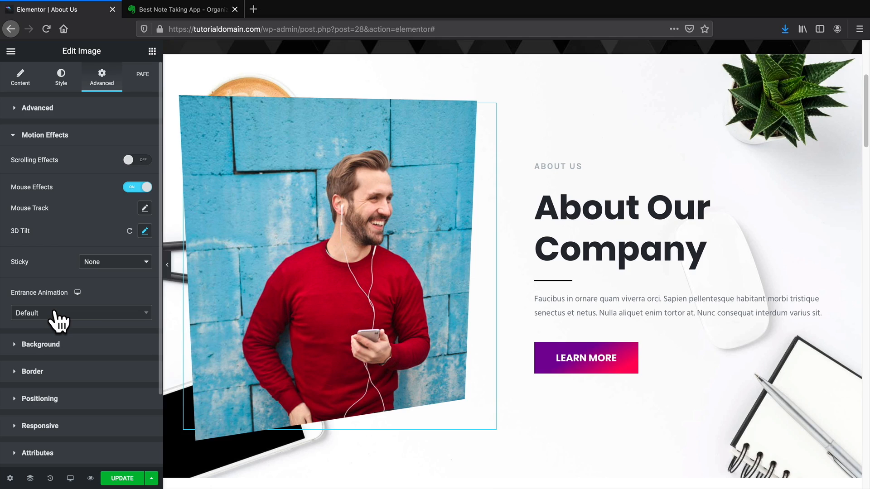
click(135, 190)
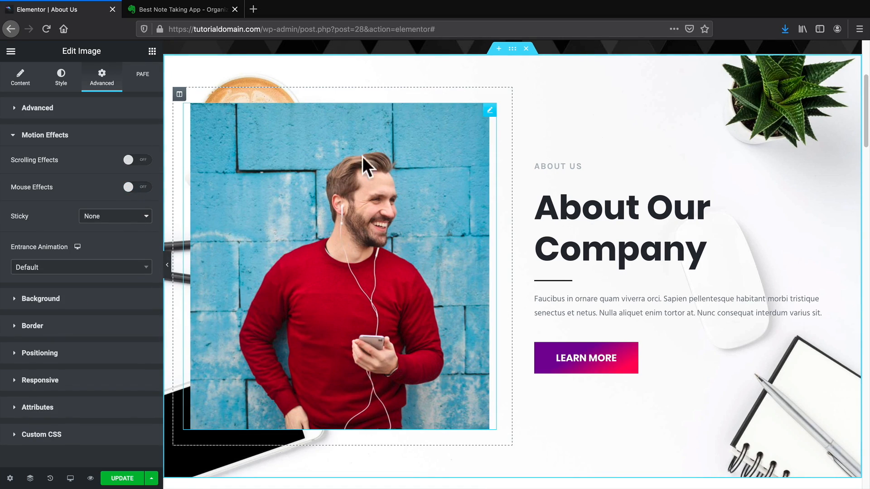
click(136, 188)
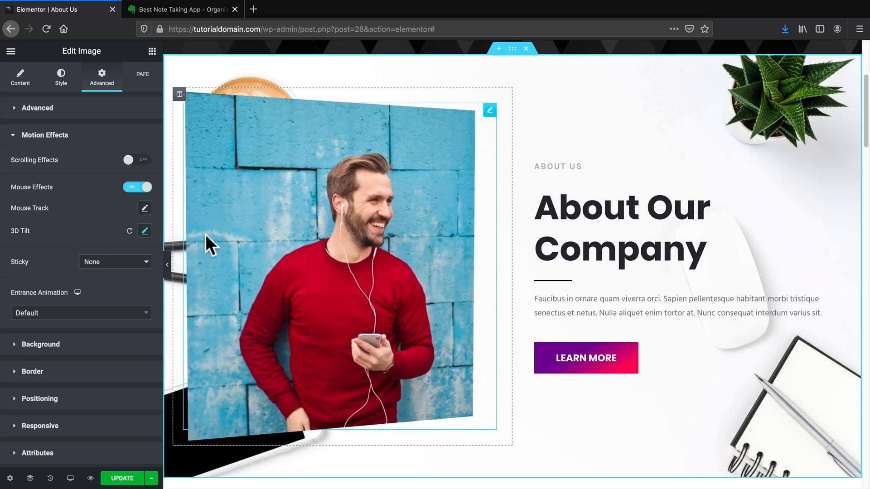
Try Direct mouse track direction, revert to Opposite, and raise the speed above 3.2.
click(145, 208)
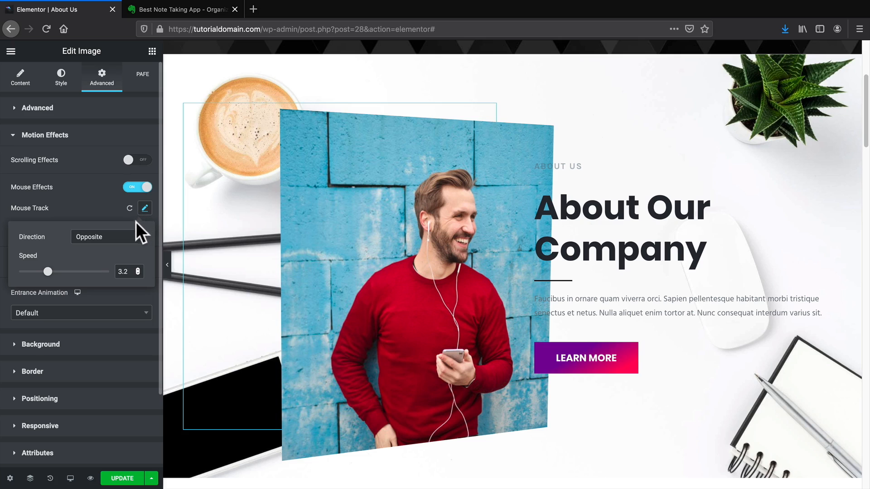
click(129, 237)
click(120, 245)
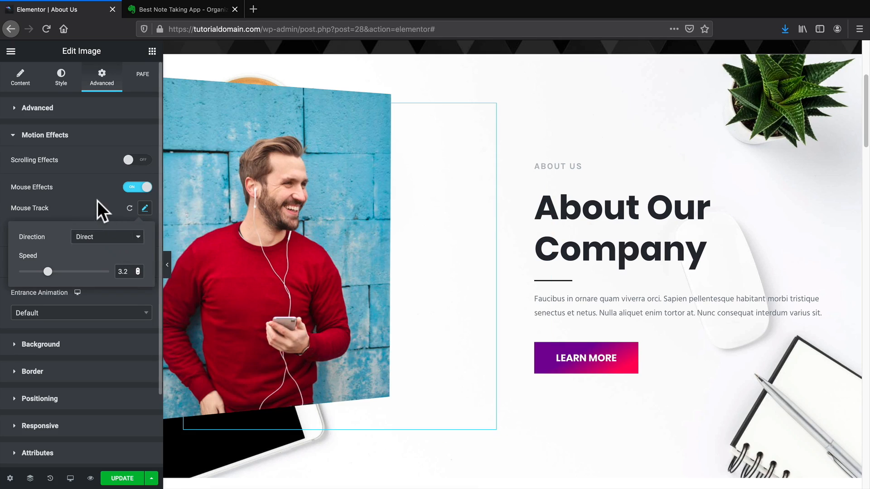
click(97, 201)
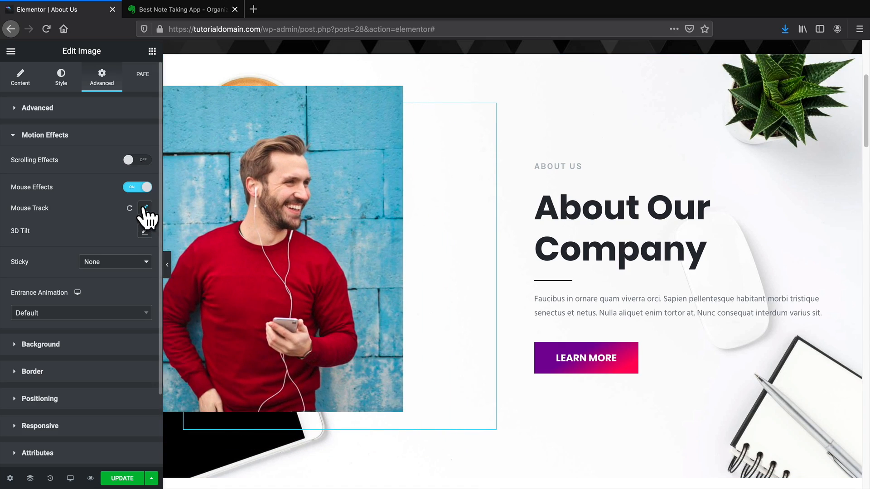
click(145, 208)
click(118, 236)
click(118, 226)
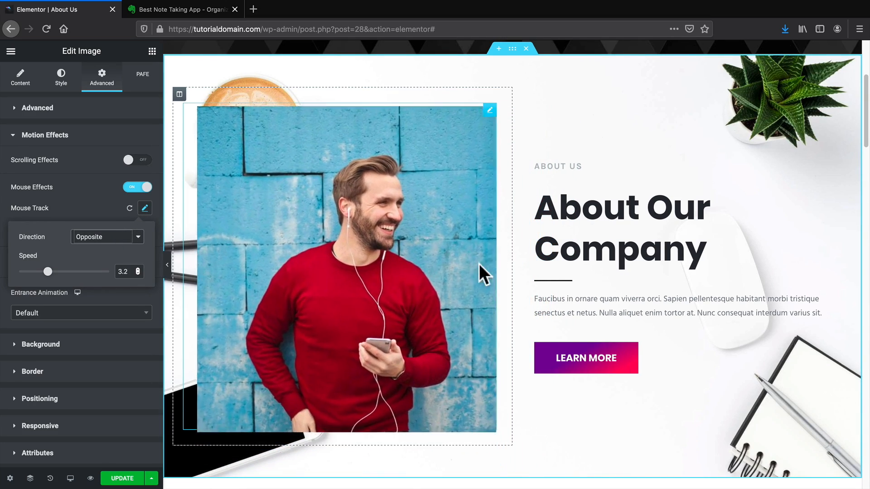
drag(48, 271, 83, 272)
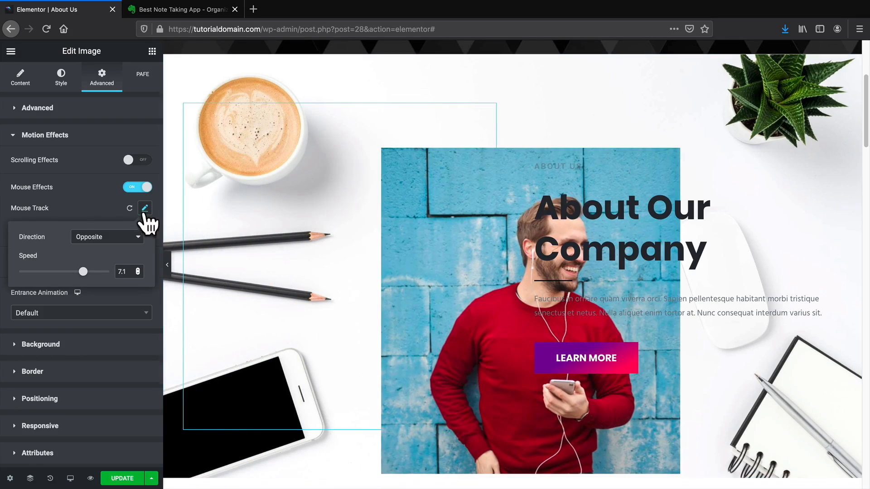
click(145, 208)
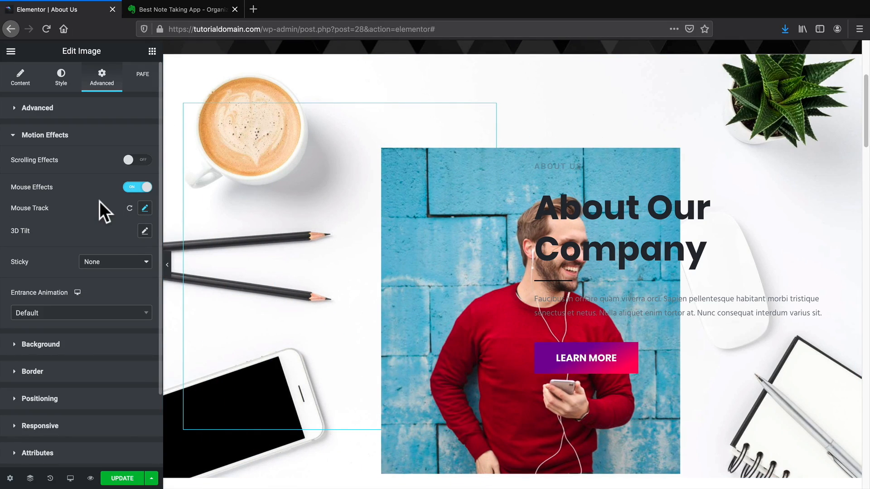
Turn off the photo's Mouse Effects, leave Scrolling Effects off, and scroll to the heading.
click(138, 187)
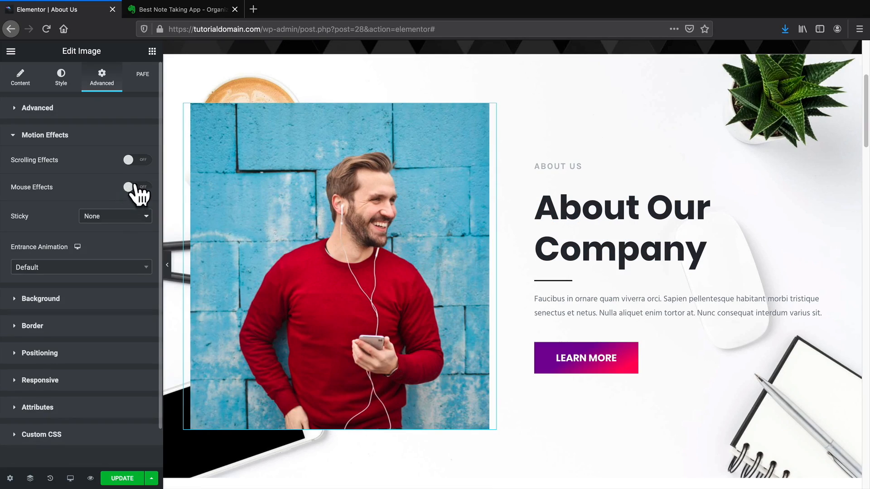
click(137, 161)
click(136, 161)
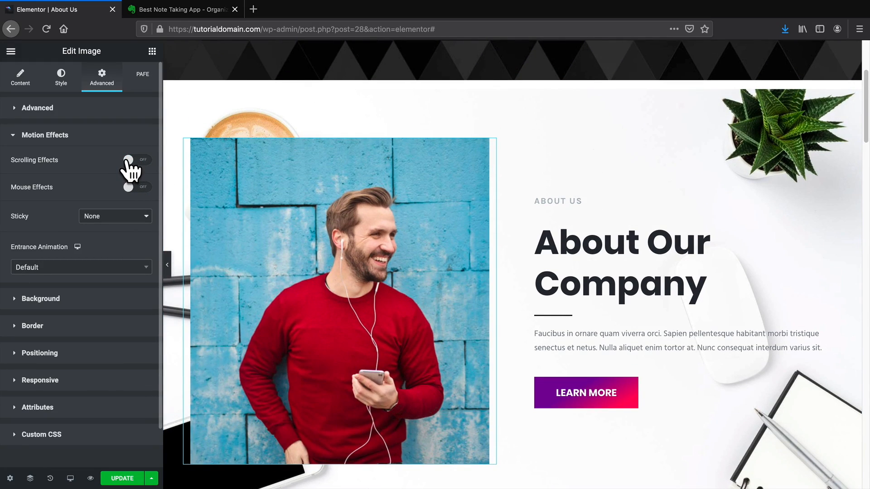
scroll(272, 254, up, 5)
scroll(498, 317, down, 3)
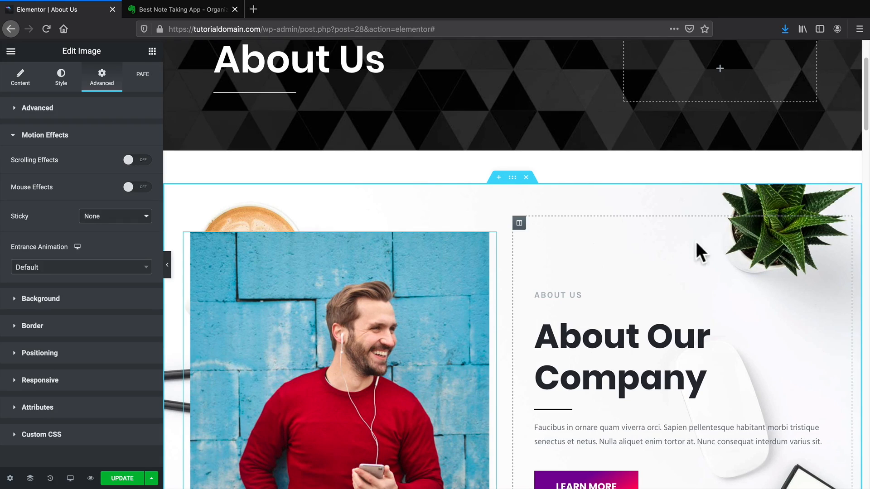
scroll(651, 254, down, 3)
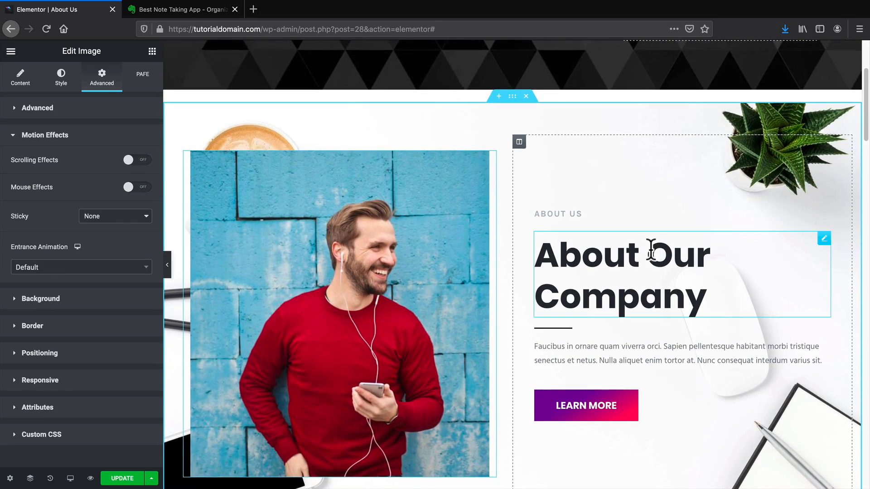
Turn on Scrolling Effects under the About Our Company heading's Advanced > Motion Effects.
click(824, 238)
click(103, 86)
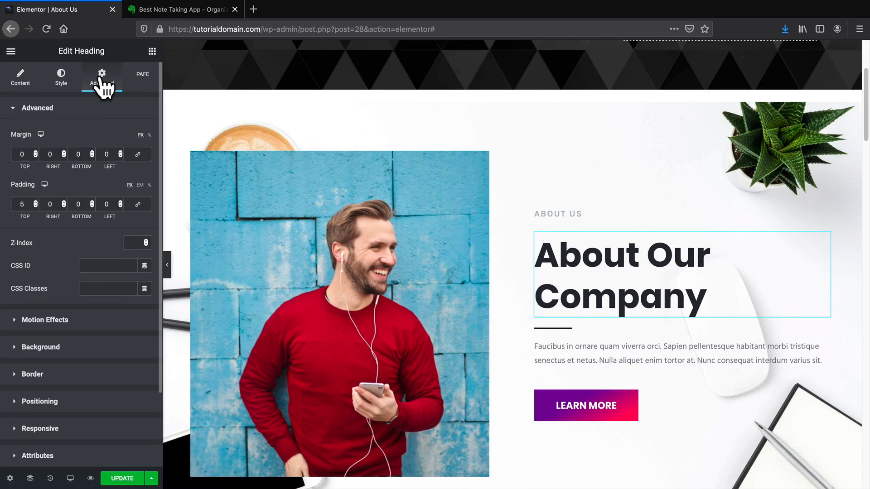
click(54, 322)
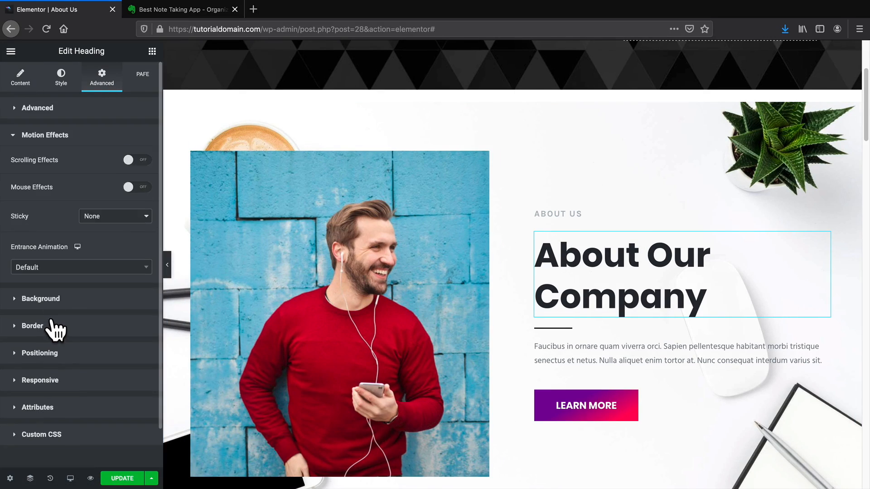
click(134, 162)
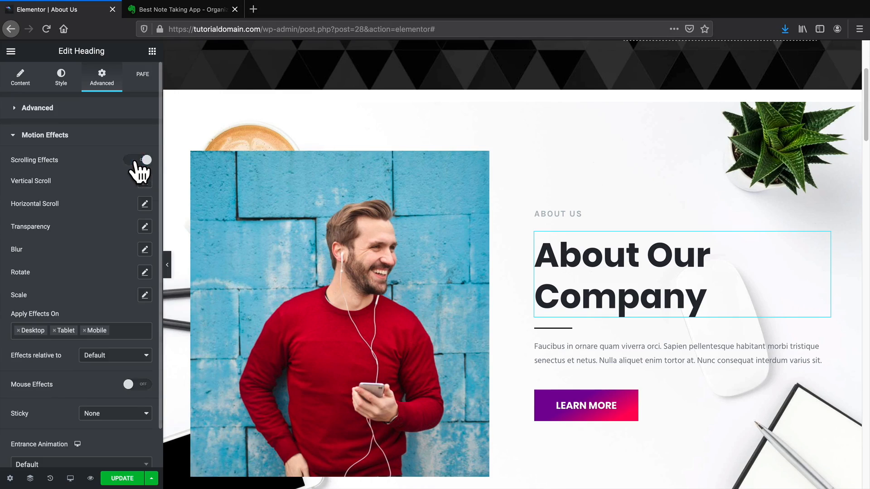
Try Vertical Scroll at speed 5 moving Down, then reset it to its defaults.
click(145, 182)
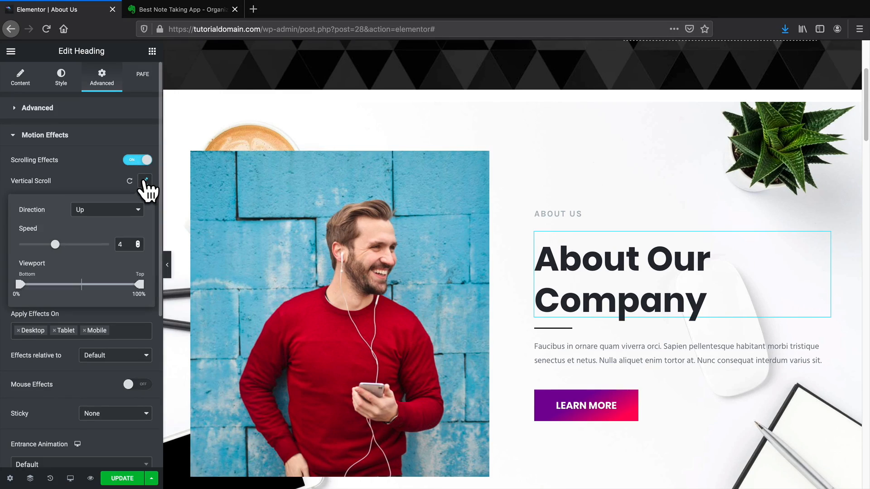
click(146, 183)
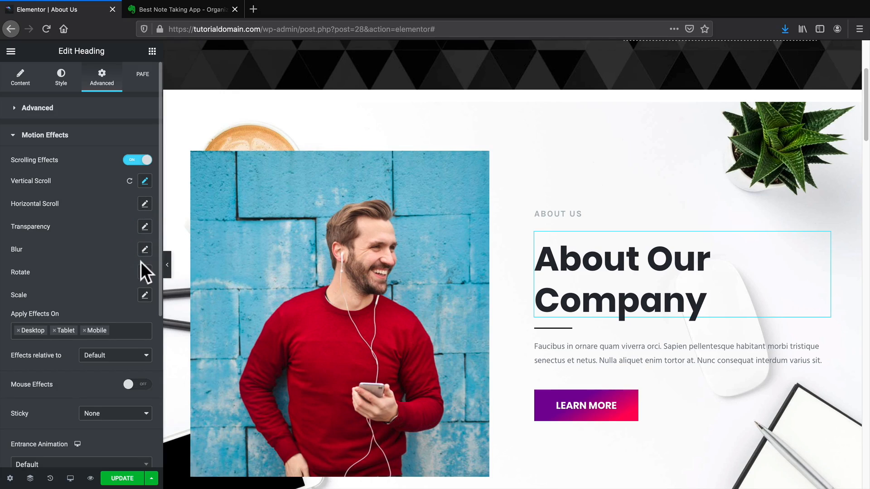
click(145, 183)
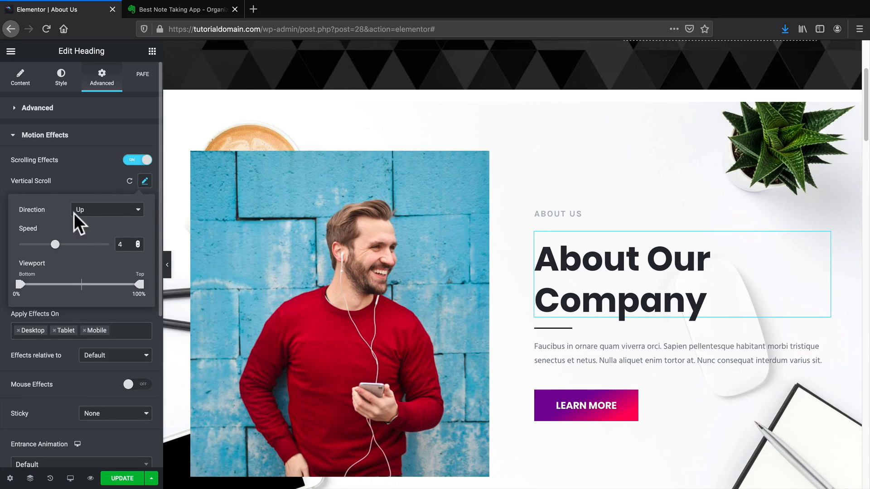
drag(55, 245, 64, 245)
scroll(528, 207, up, 3)
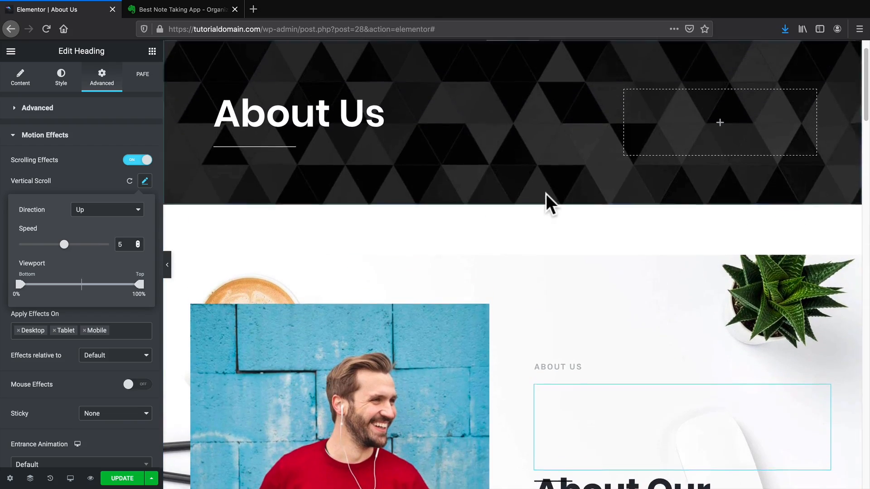
scroll(548, 200, up, 2)
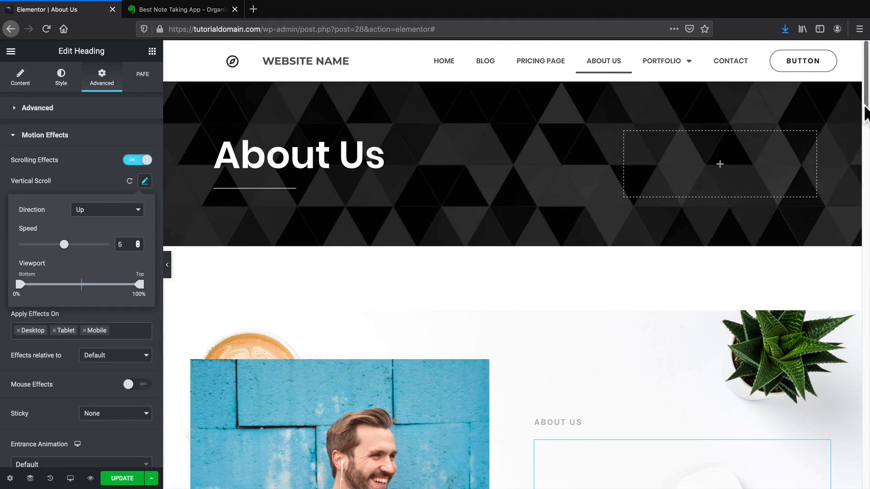
drag(865, 107, 867, 145)
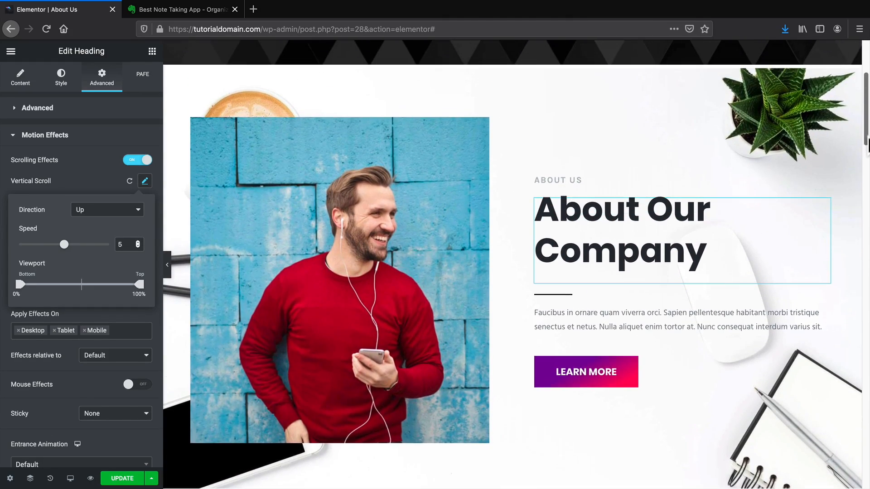
click(113, 210)
click(122, 214)
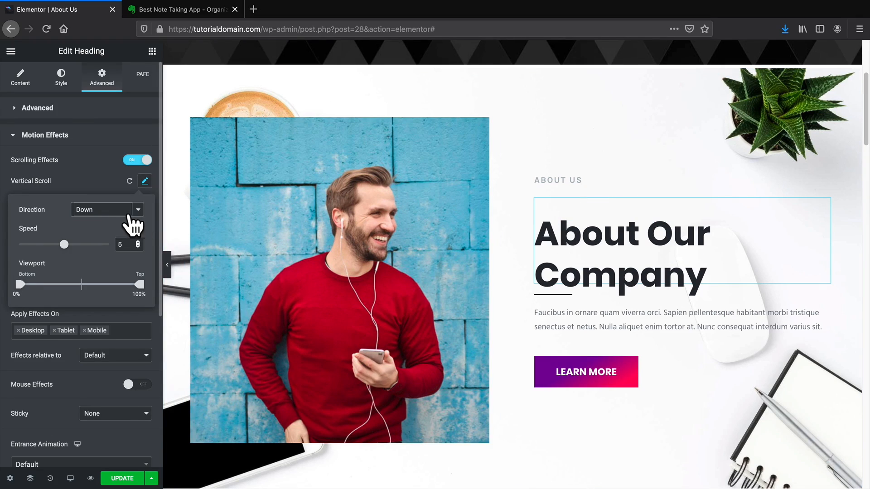
mouse_move(867, 136)
mouse_down()
mouse_move(866, 97)
mouse_move(869, 173)
mouse_move(869, 123)
mouse_up()
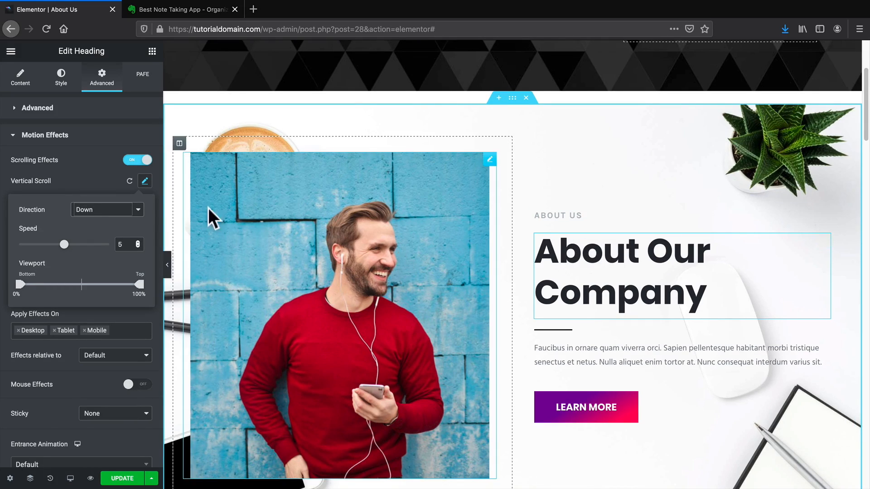
click(129, 179)
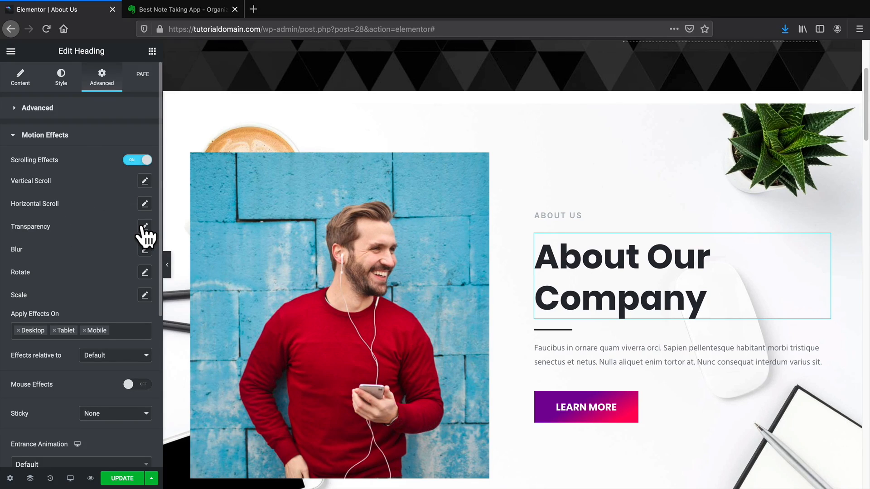
Edit the heading's Blur effect, keeping Direction Fade In and setting Level 8.
click(144, 250)
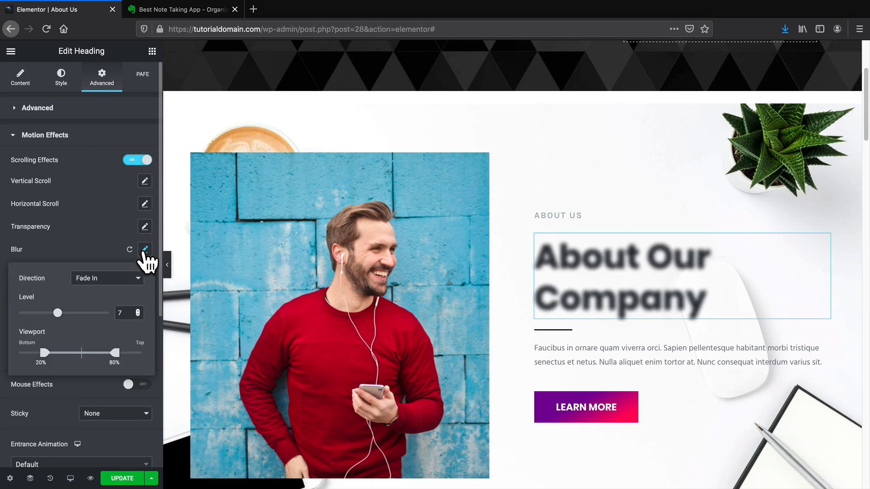
scroll(342, 288, up, 4)
scroll(358, 281, up, 1)
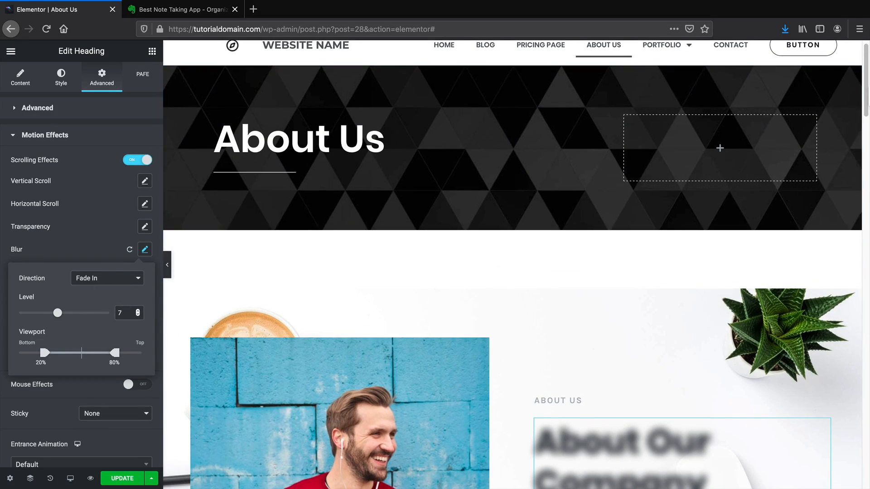
drag(866, 84, 866, 132)
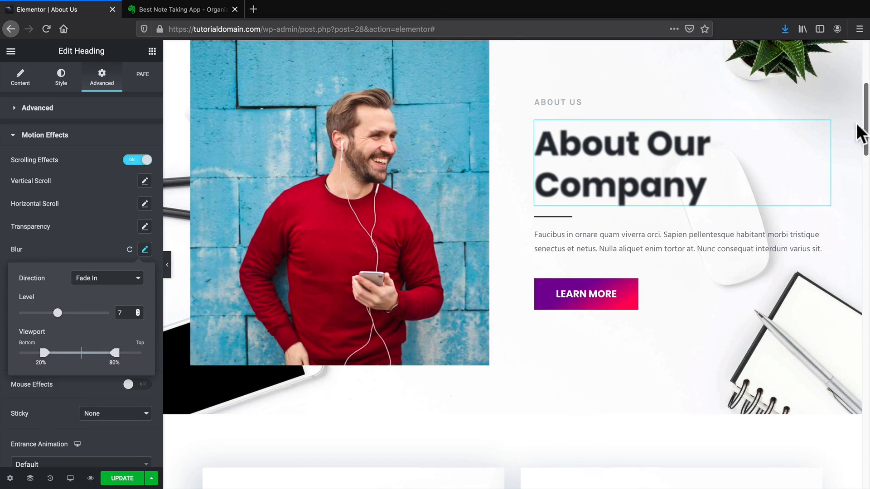
mouse_move(57, 312)
mouse_down()
mouse_move(31, 313)
mouse_move(97, 312)
mouse_move(64, 313)
mouse_up()
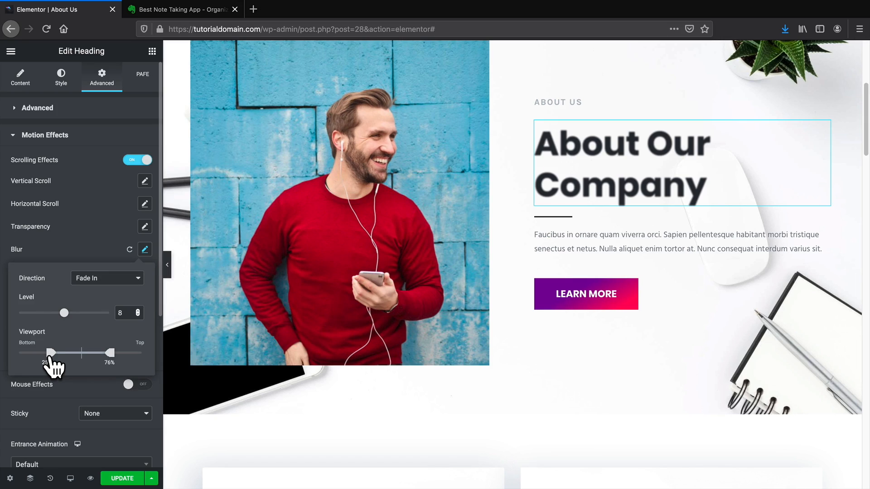
scroll(287, 330, up, 7)
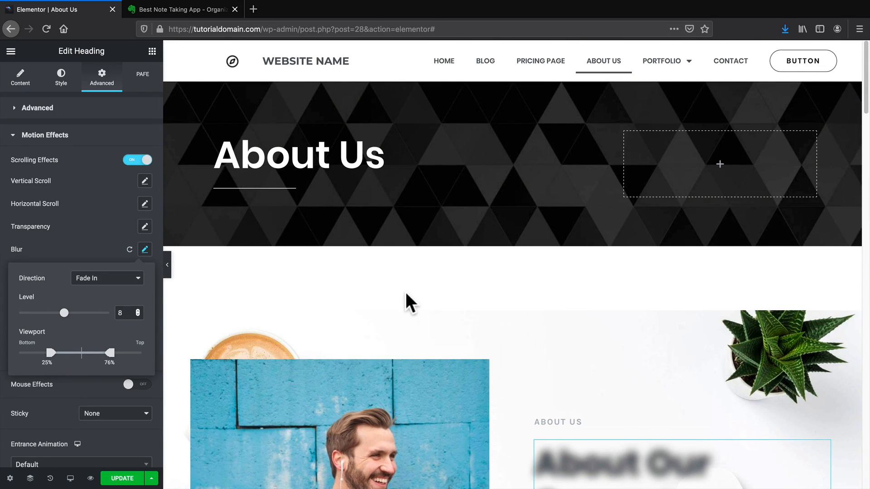
scroll(410, 303, down, 3)
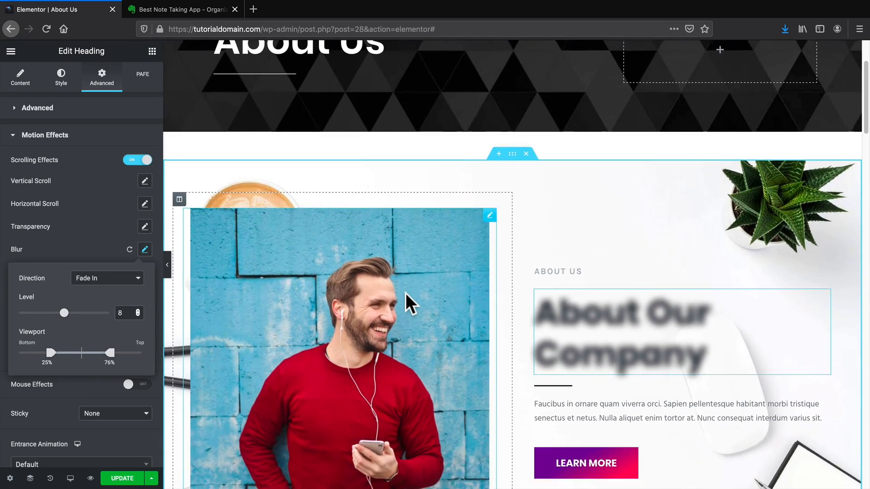
scroll(410, 302, down, 3)
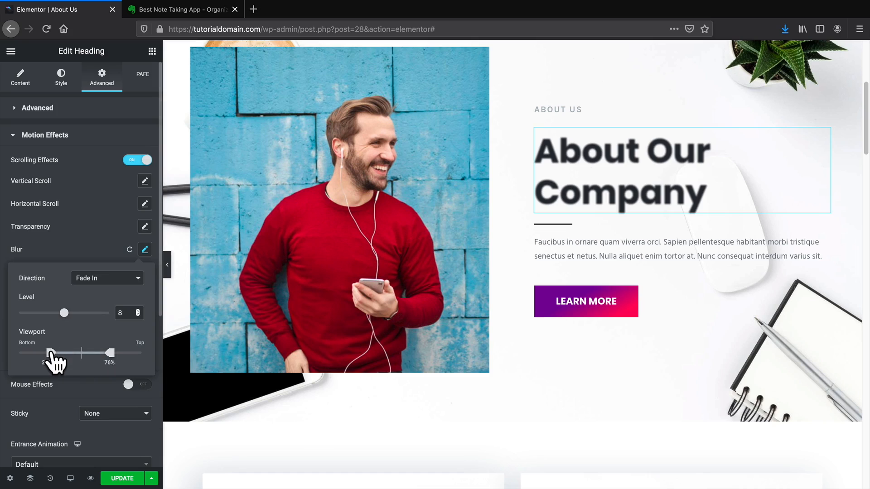
Set the Blur viewport range to 0%–52% and close the blur settings.
drag(50, 353, 19, 353)
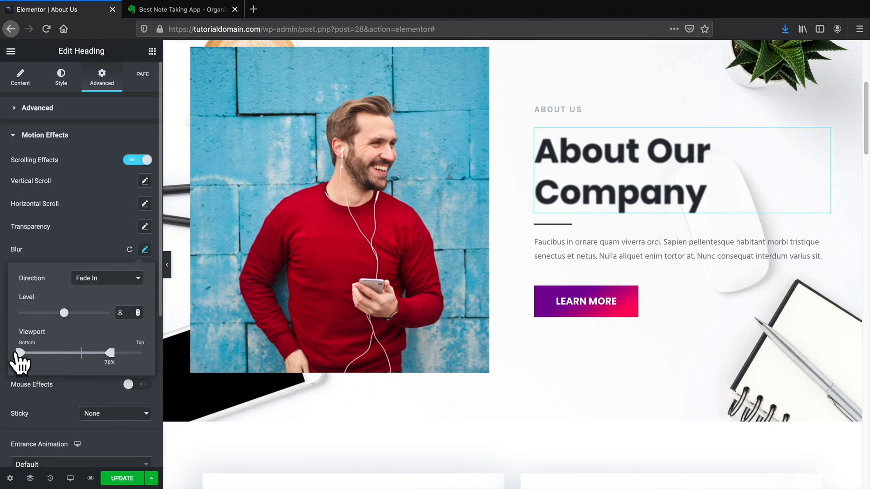
drag(110, 353, 80, 353)
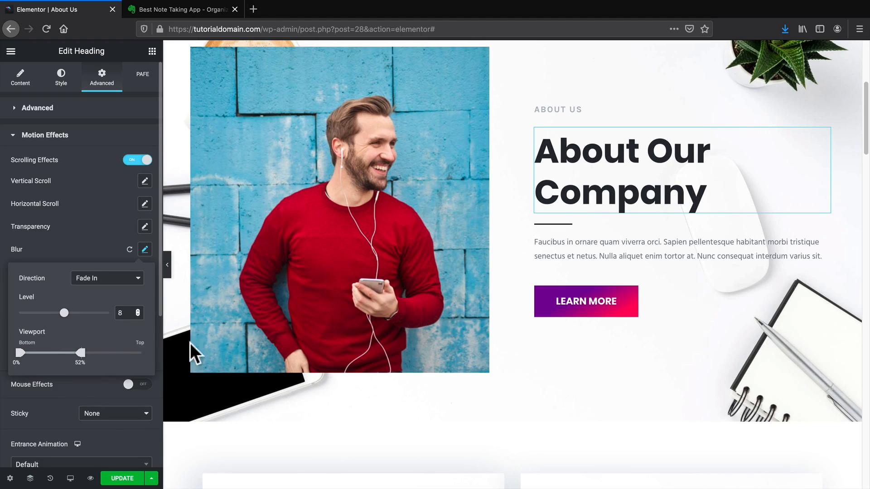
scroll(480, 341, up, 5)
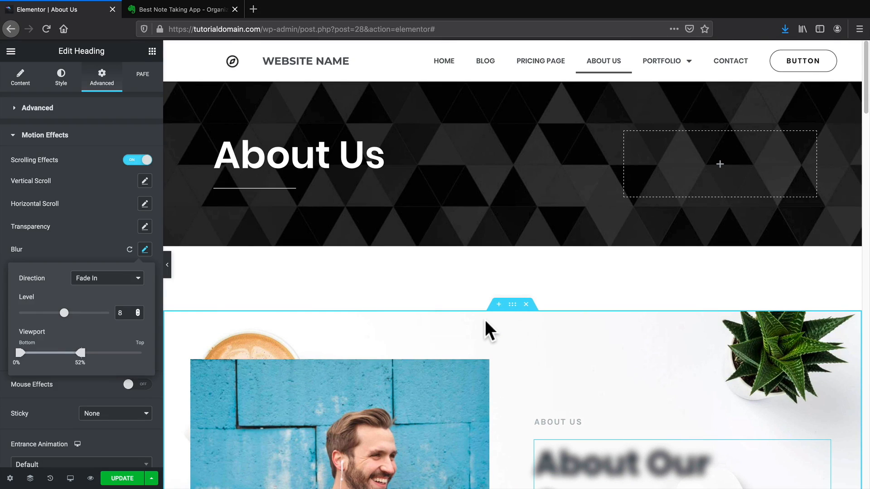
scroll(487, 330, down, 2)
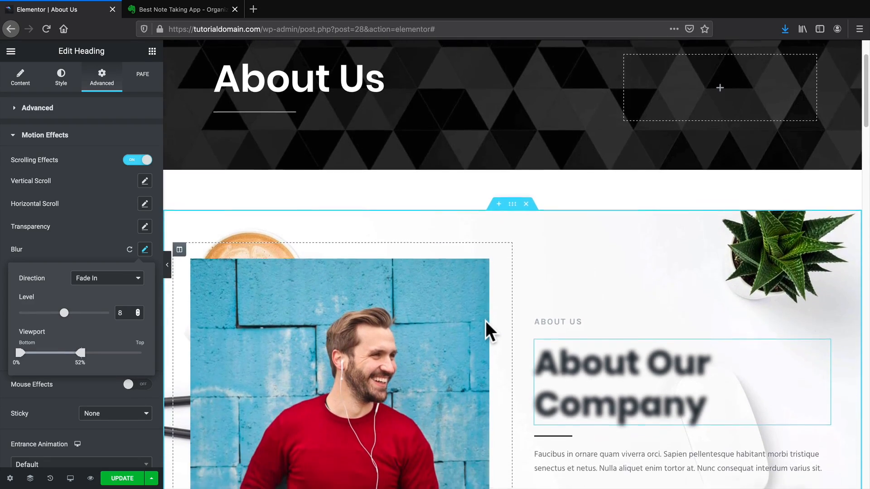
scroll(487, 330, down, 3)
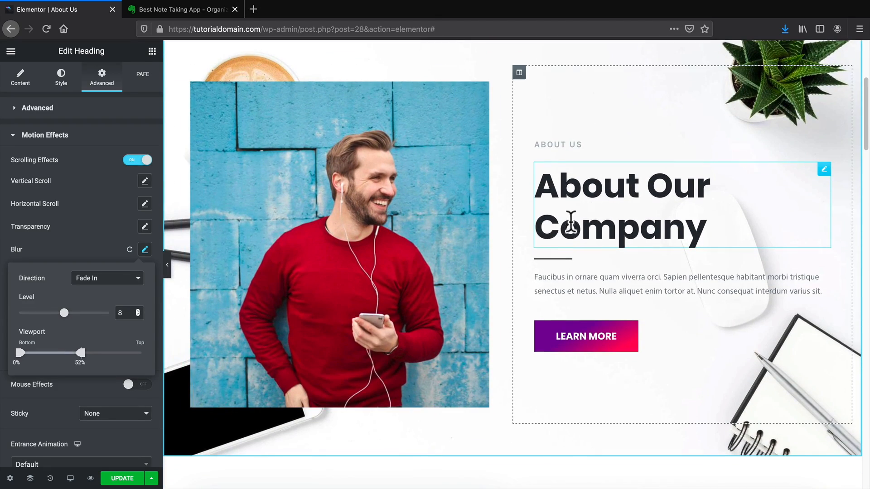
scroll(583, 240, up, 1)
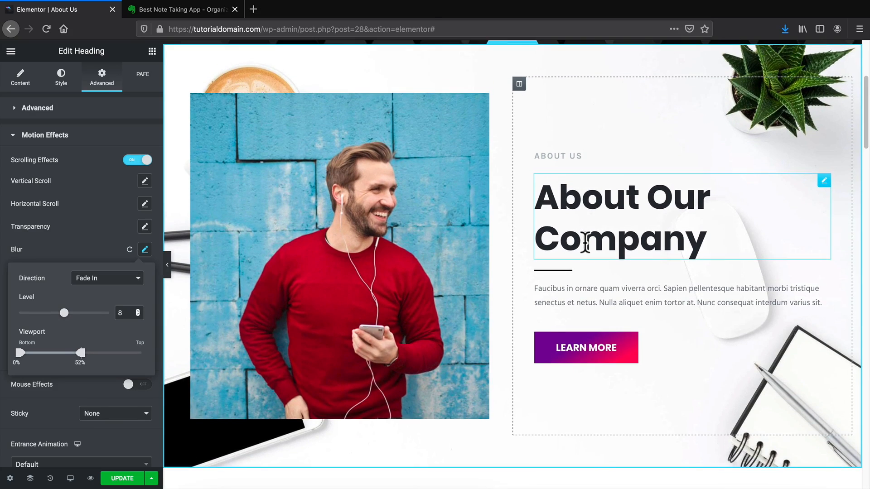
click(85, 230)
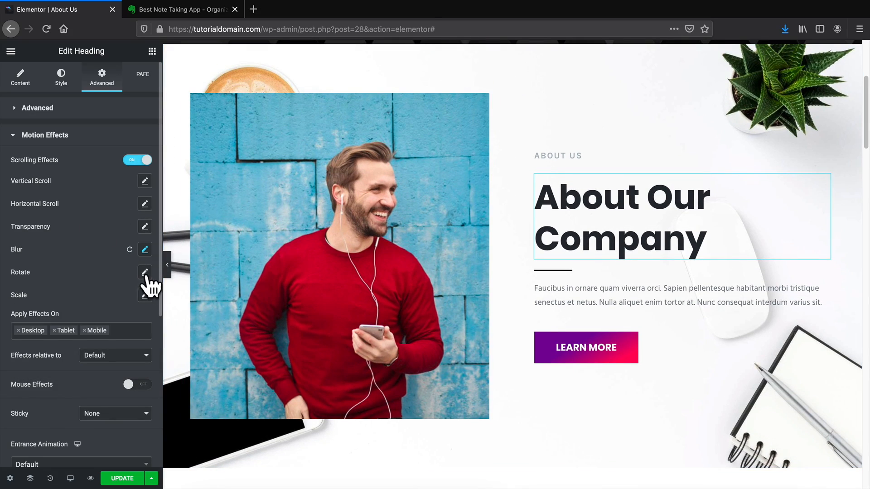
scroll(345, 313, up, 1)
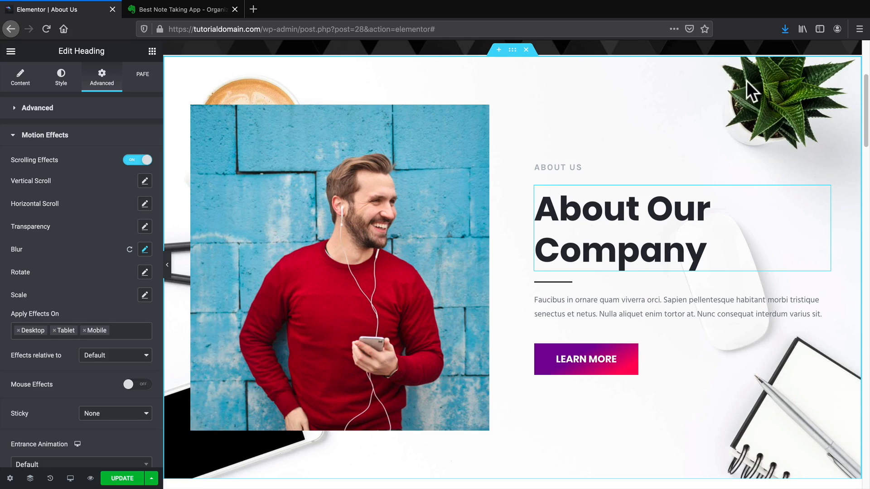
Select the About Our Company section and make sure its Scrolling Effects are on.
click(512, 50)
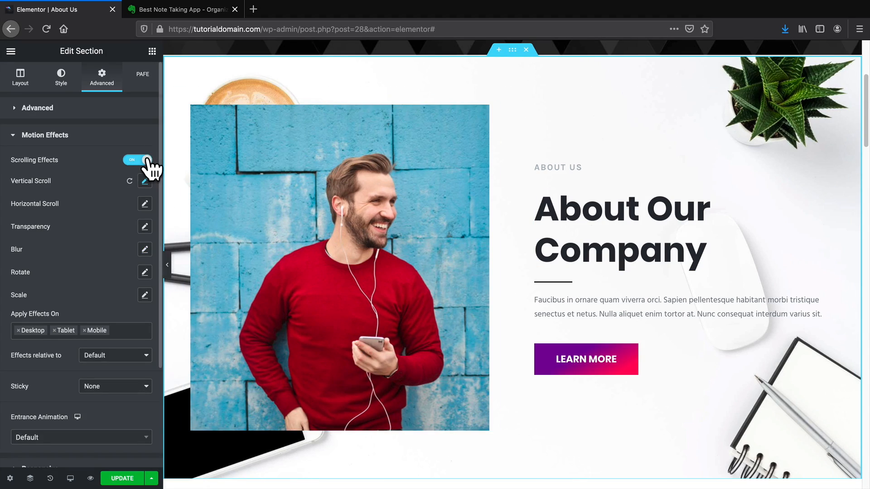
click(141, 160)
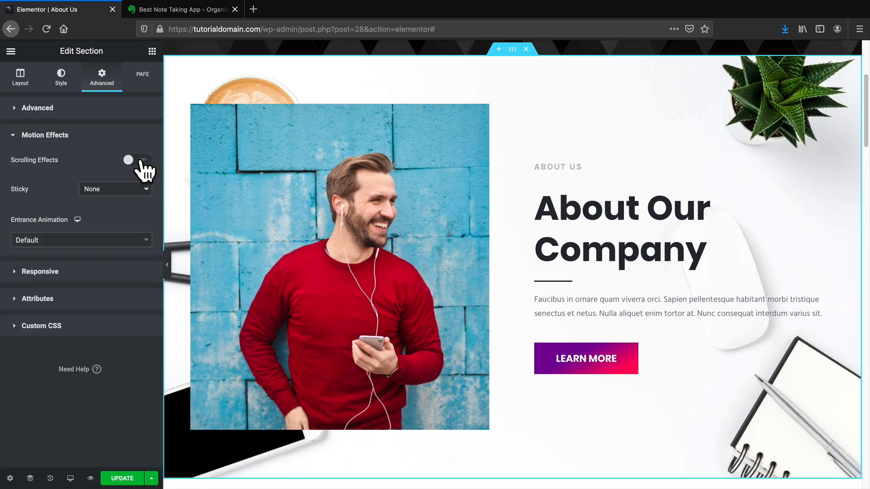
click(140, 160)
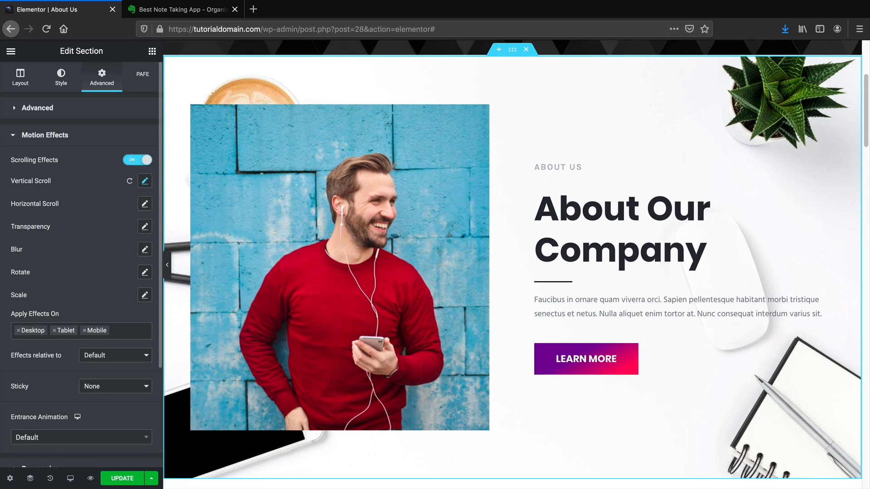
scroll(506, 132, up, 1)
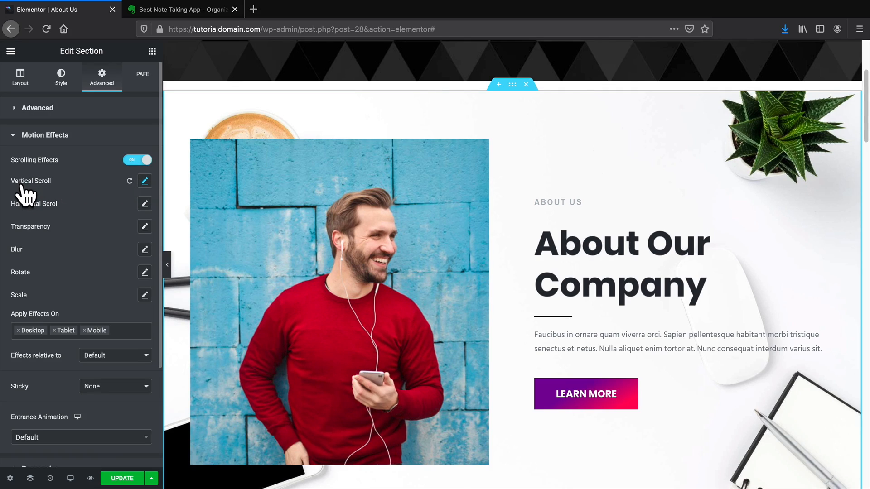
Set the section's Horizontal Scroll direction to To Right and bring up Vertical Scroll settings.
click(145, 203)
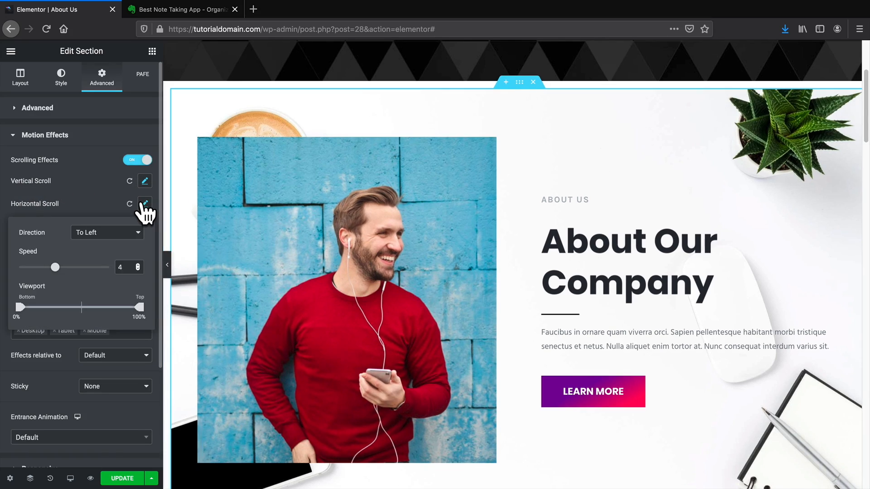
click(135, 233)
click(132, 239)
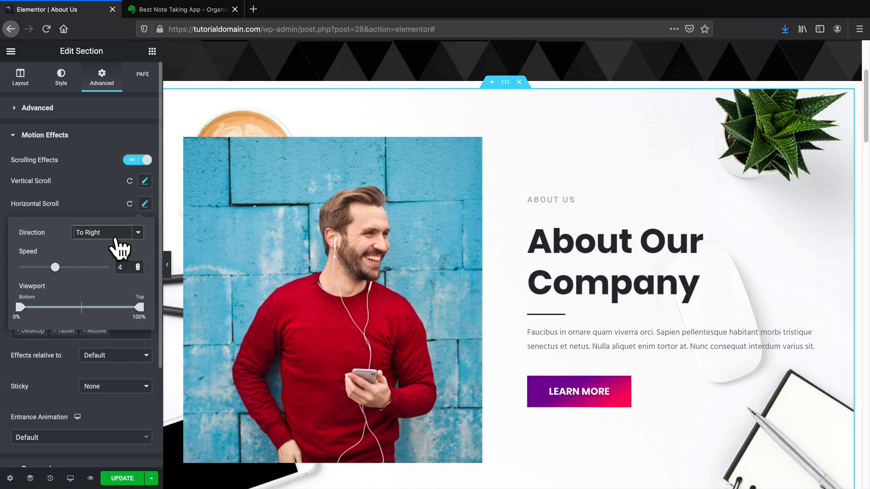
click(145, 181)
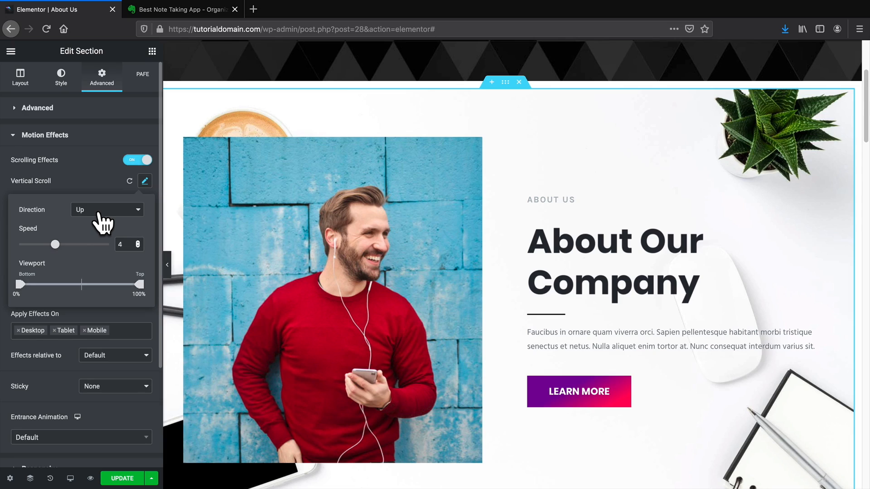
scroll(423, 237, up, 5)
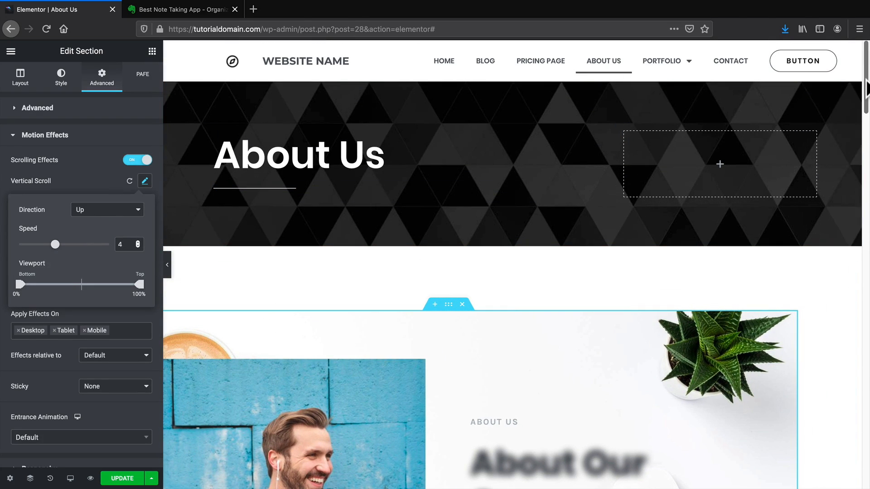
drag(865, 86, 867, 125)
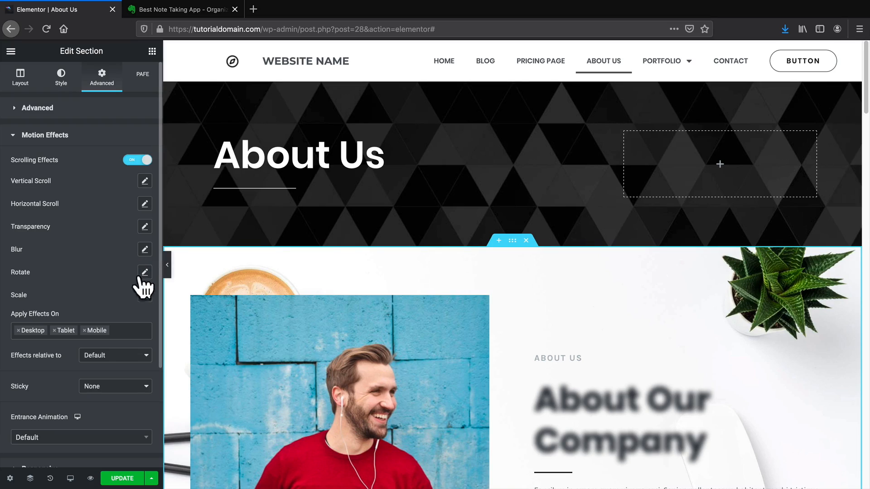
Change the section's Scale effect direction from Scale Up to Scale Down and scroll the preview.
click(145, 296)
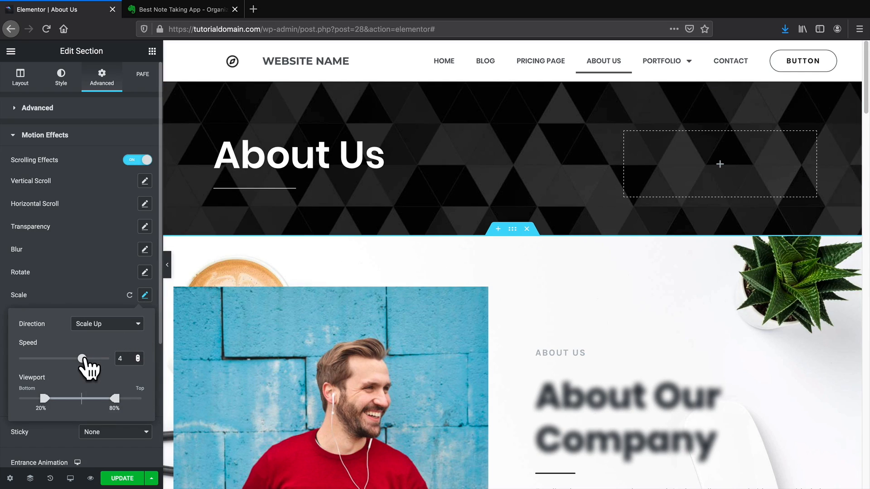
mouse_move(866, 109)
mouse_down()
mouse_move(868, 199)
mouse_move(860, 101)
mouse_up()
click(85, 325)
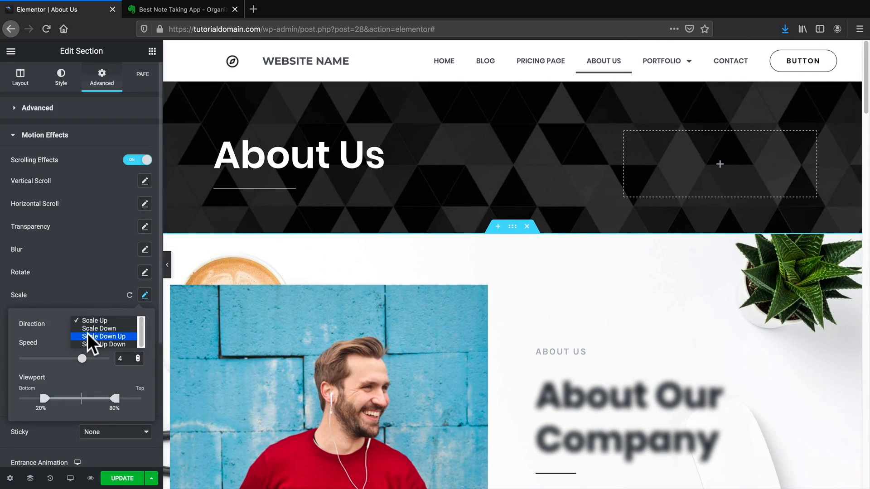
click(95, 328)
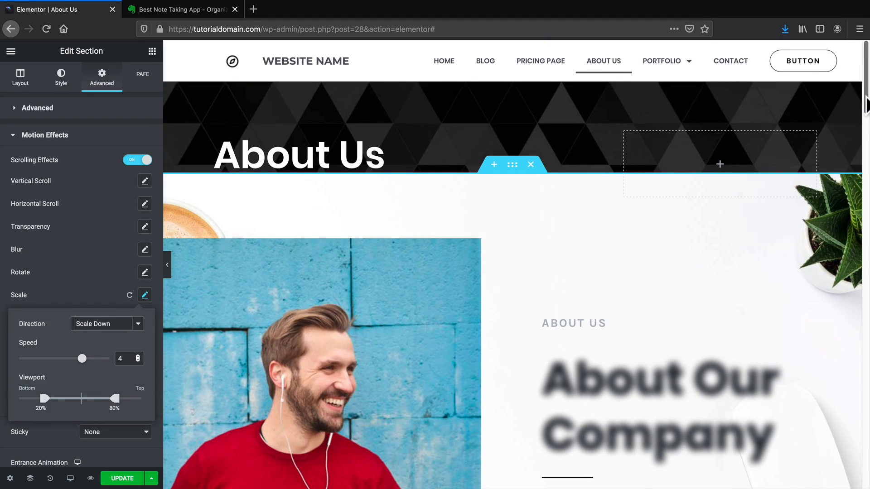
drag(865, 97, 864, 139)
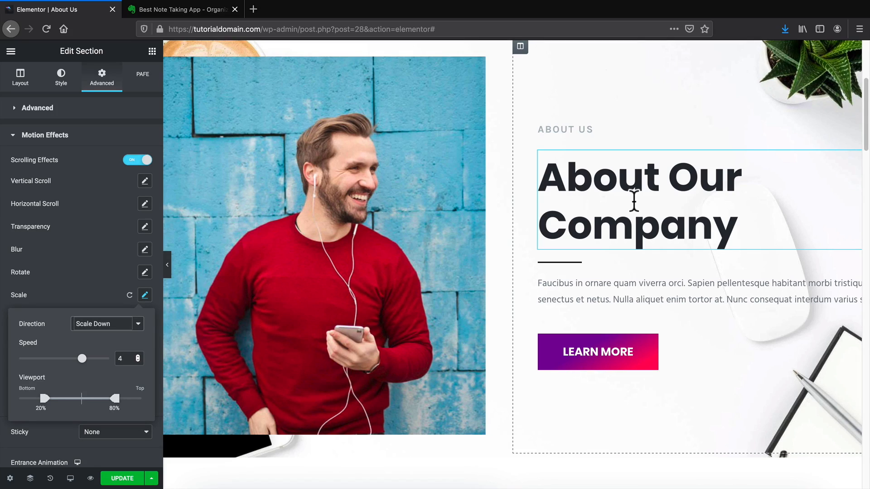
scroll(509, 243, down, 5)
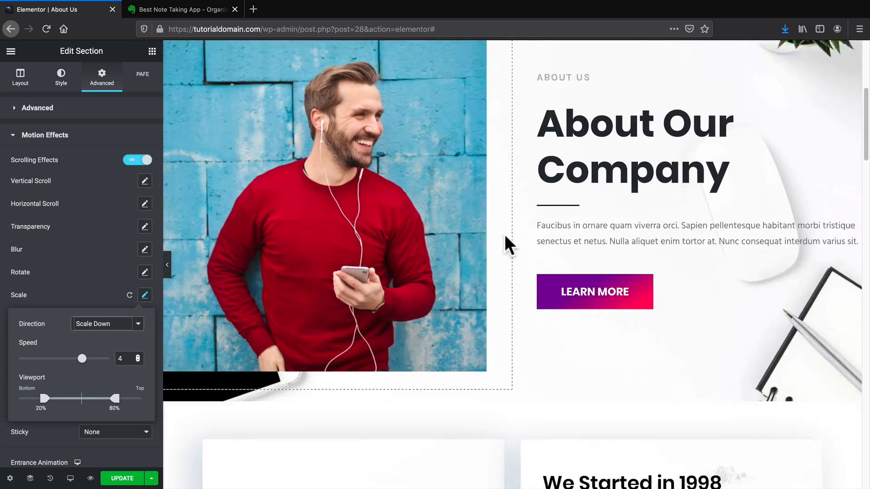
scroll(508, 245, down, 15)
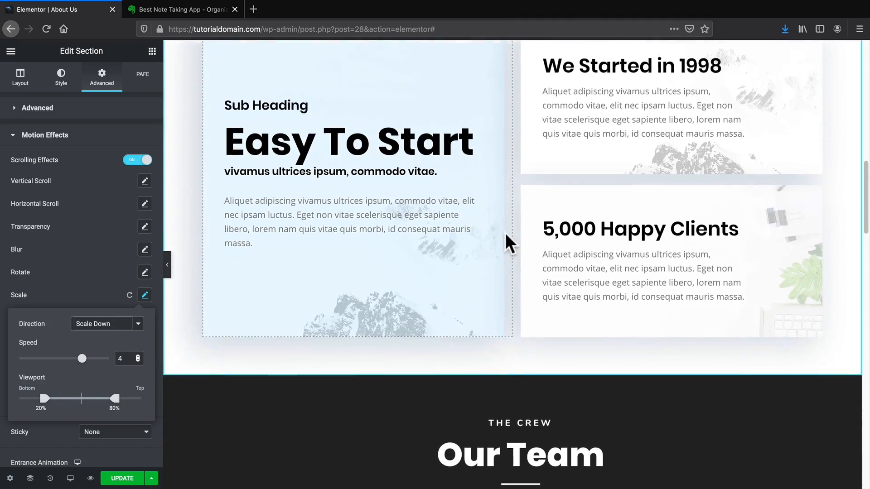
scroll(509, 245, down, 15)
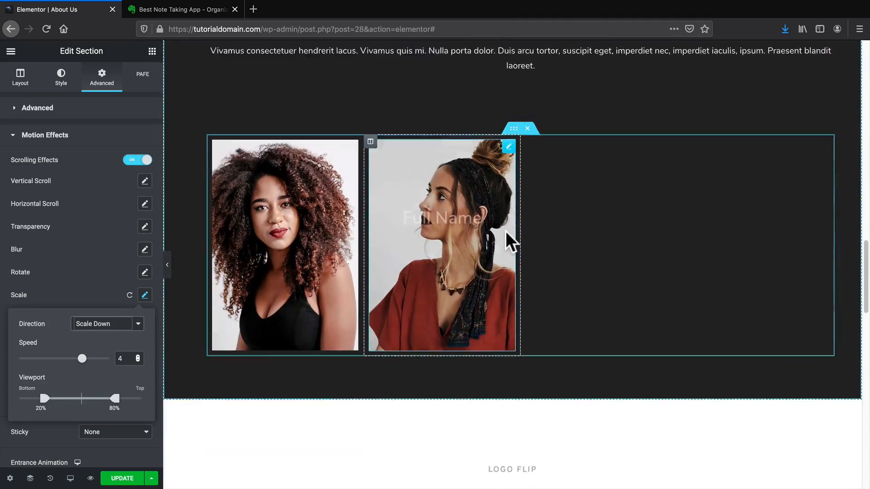
scroll(505, 249, down, 10)
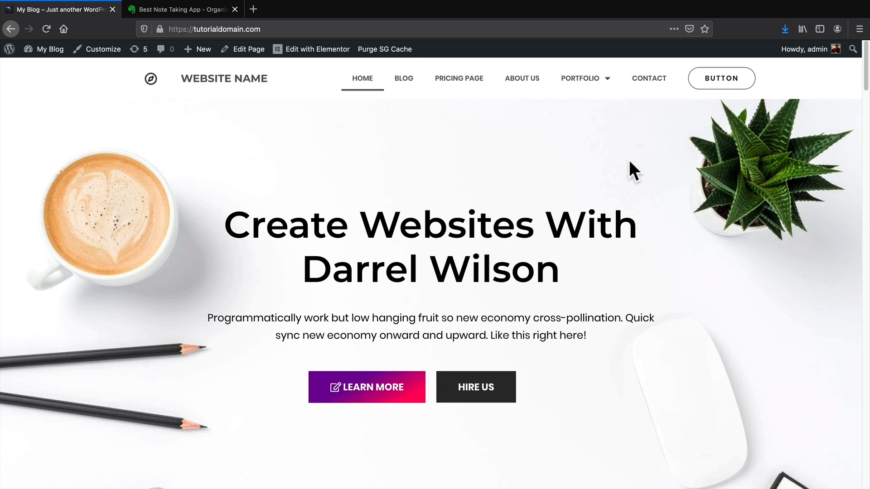
Go from the WordPress Dashboard to Elementor's Role Manager page.
mouse_move(51, 49)
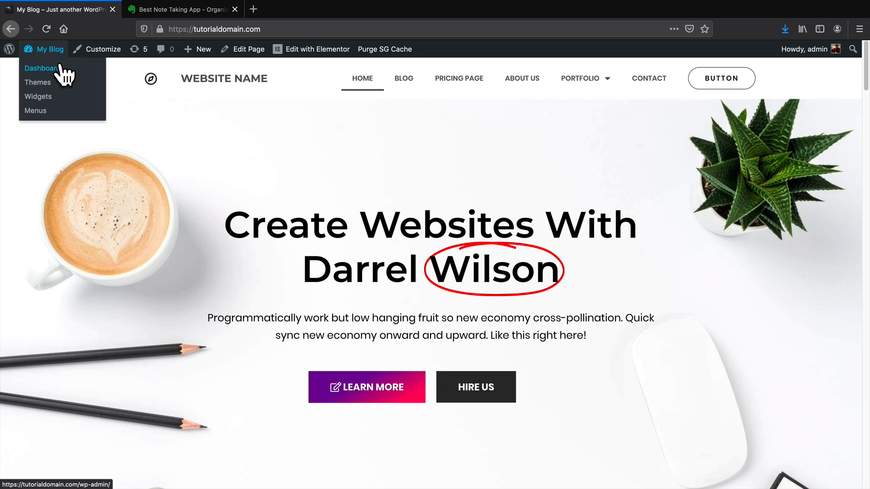
click(59, 68)
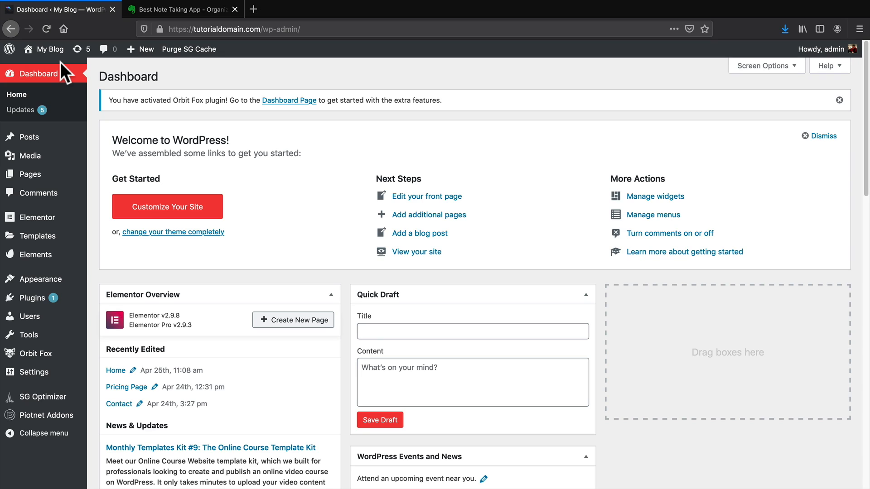
mouse_move(52, 218)
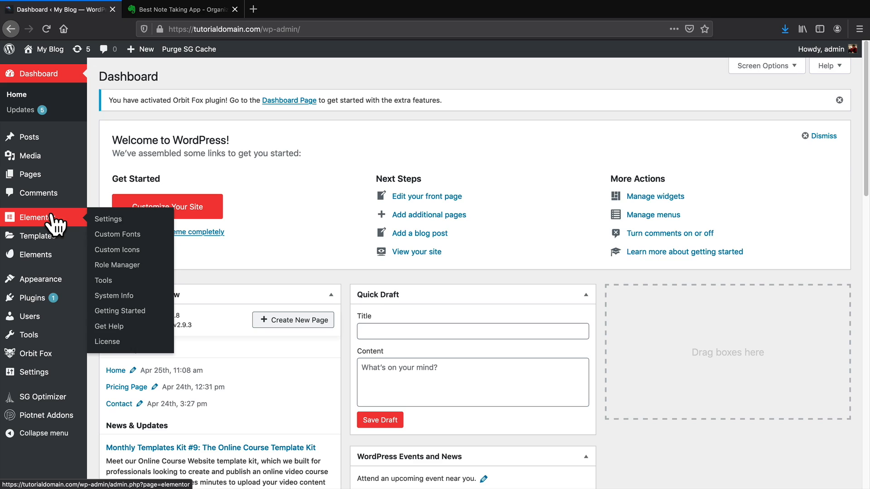
click(114, 268)
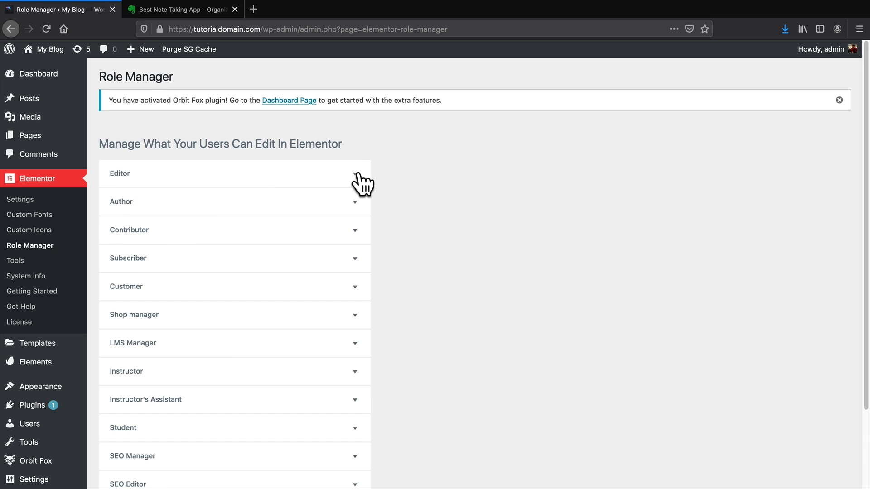
Tick 'Access to edit content only' for Editor and expand the Contributor and Author roles.
click(356, 174)
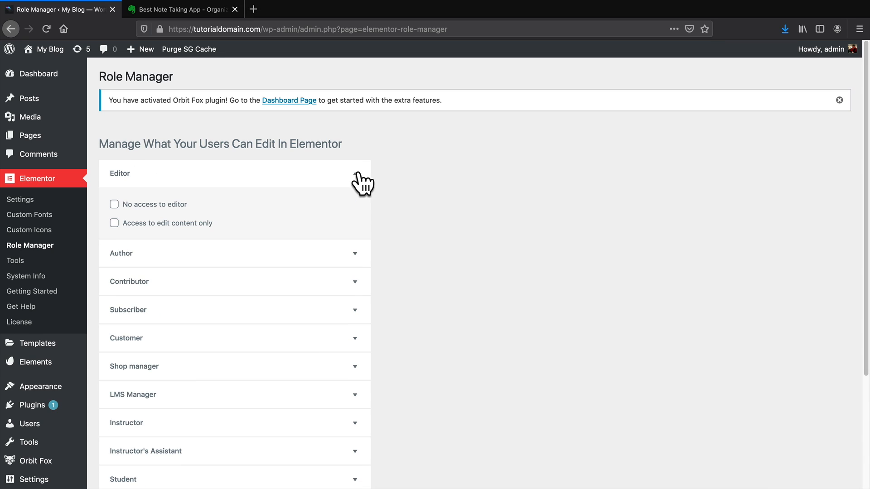
click(111, 204)
click(114, 204)
click(182, 278)
click(186, 261)
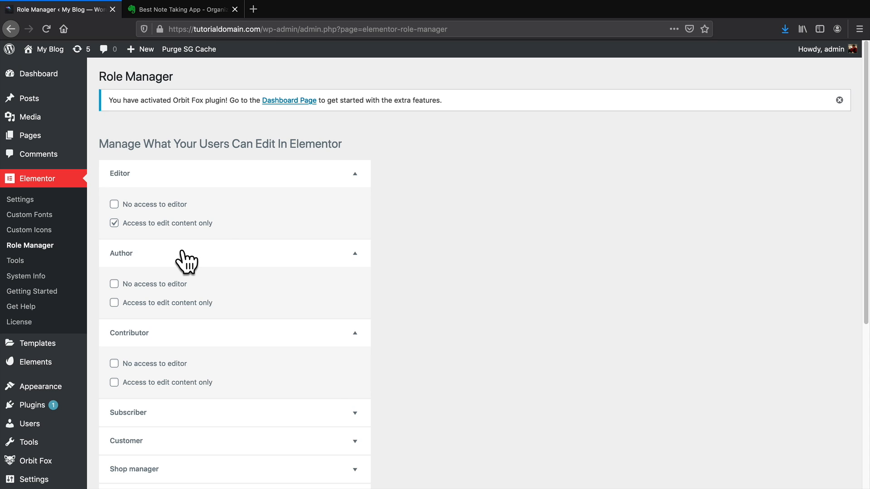
Open the Users list and start adding a new user.
mouse_move(49, 413)
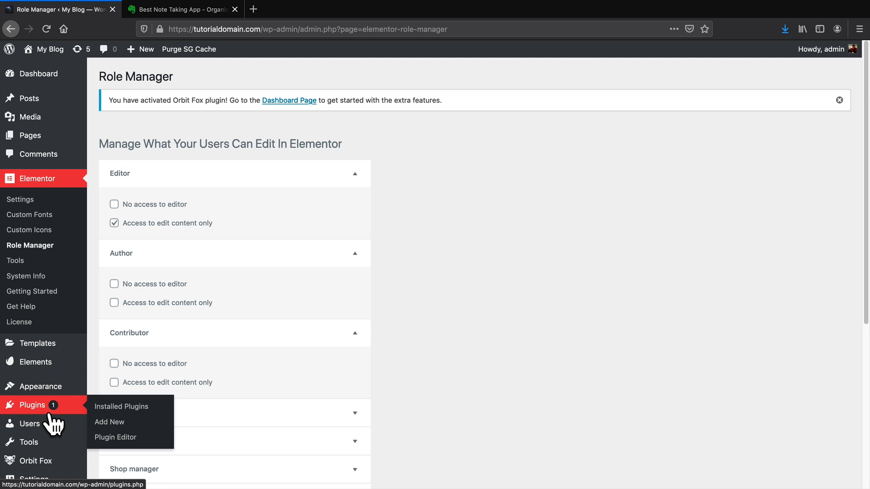
mouse_move(56, 429)
click(138, 426)
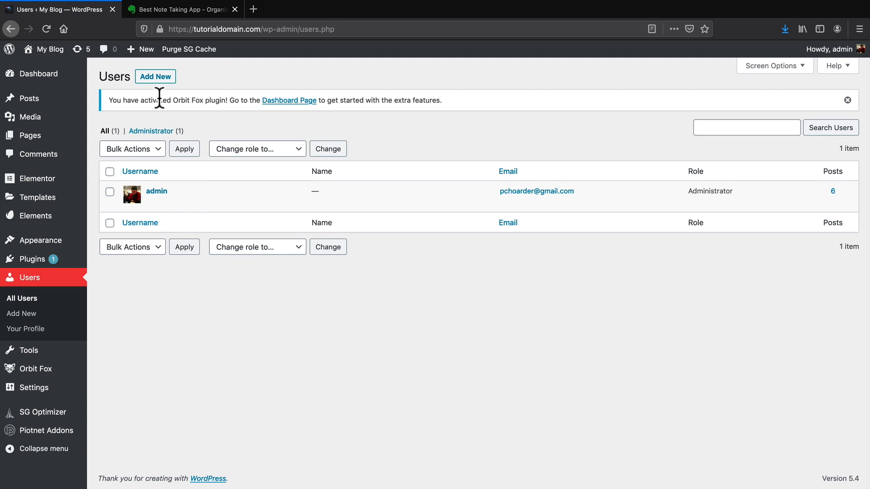
click(157, 77)
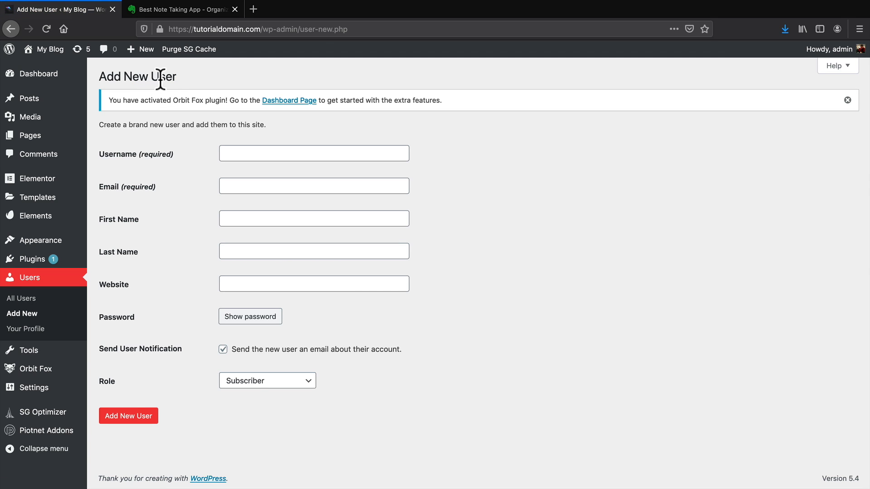
Enter the new user's username and e-mail address, correcting a typo in the domain.
click(243, 151)
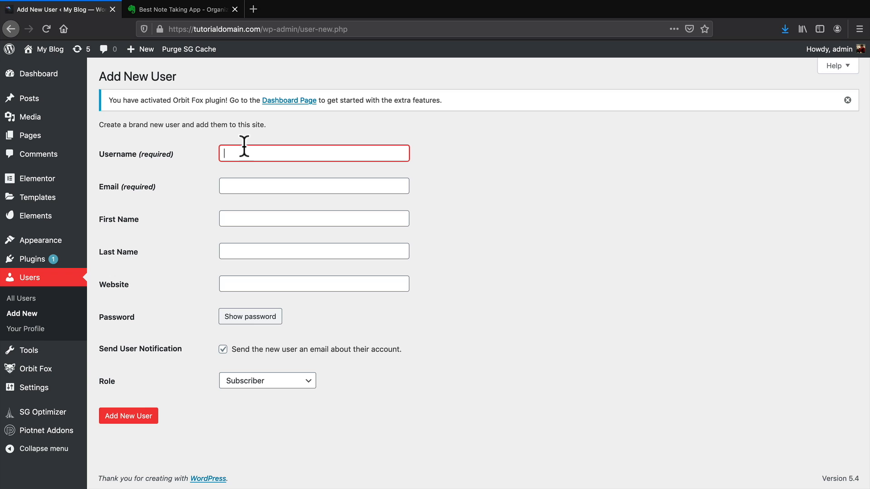
text(tass)
key(Tab)
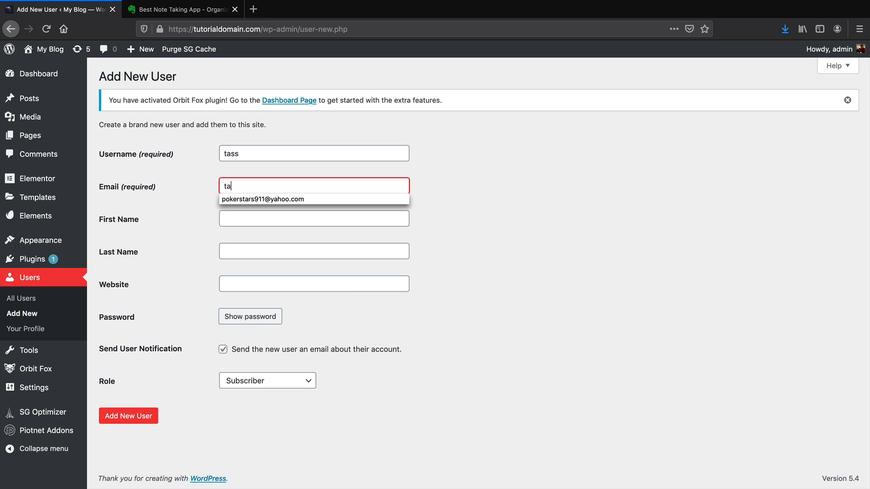
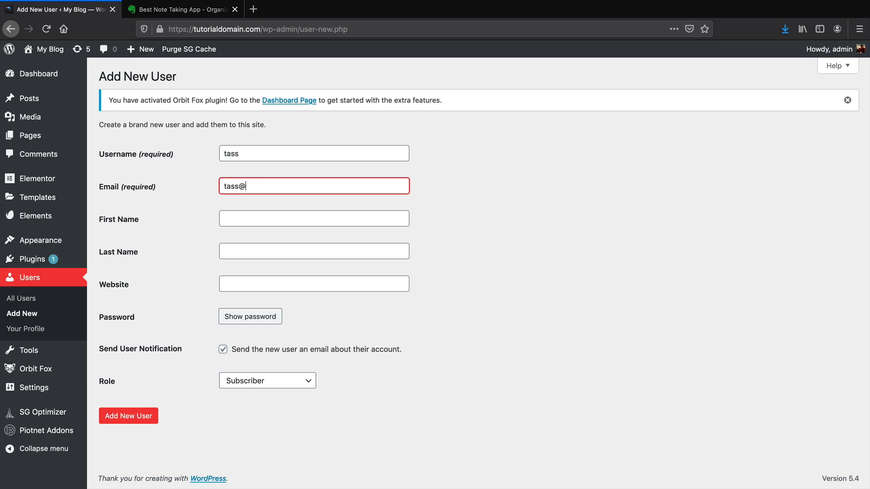
key(Tab)
key(Tab)
key(Tab)
Give the new user the Editor role, create the account, and accept Firefox's save-login prompt.
click(268, 381)
click(268, 379)
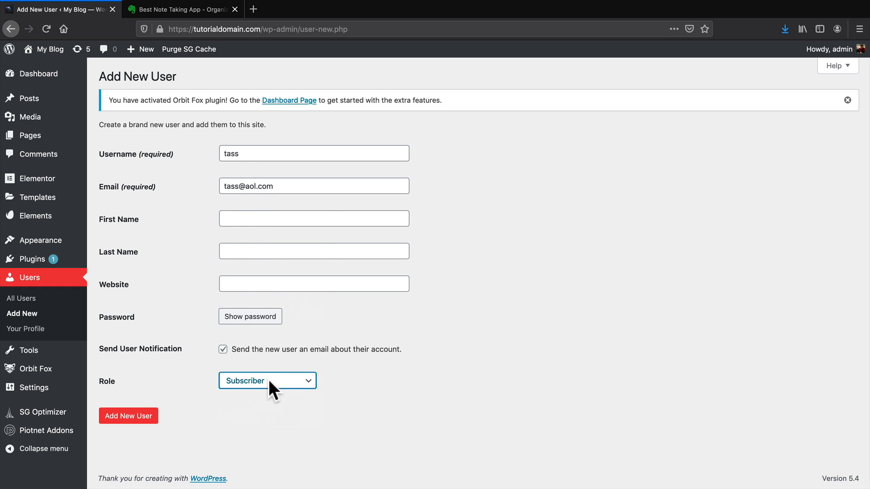
click(268, 379)
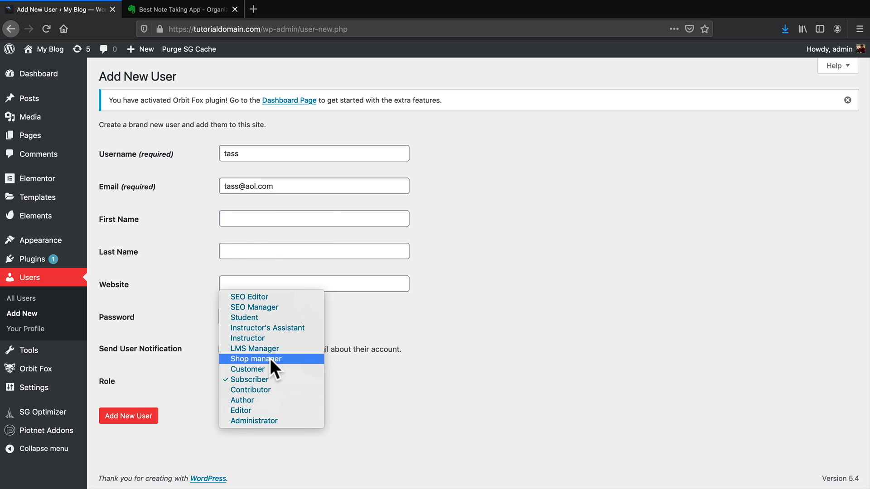
click(271, 407)
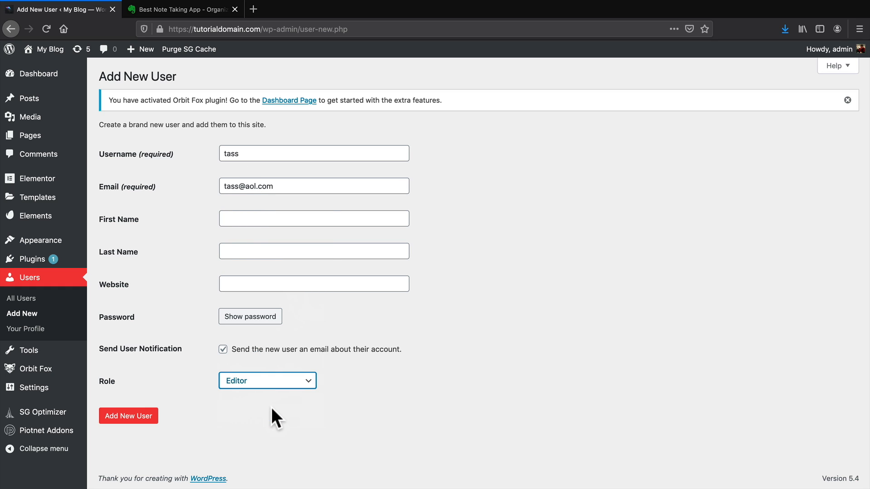
click(144, 416)
click(297, 134)
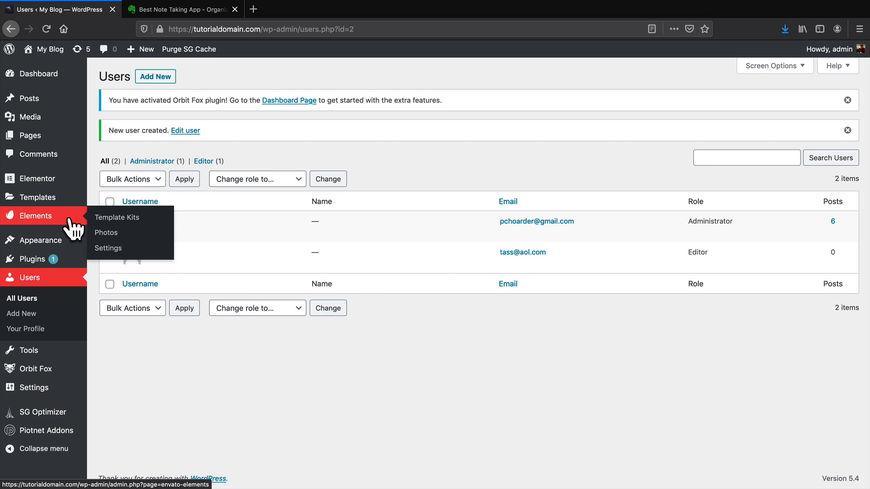
Restrict the Editor role to 'Access to edit content only' in Role Manager, then go to Elementor Tools.
mouse_move(55, 183)
click(115, 225)
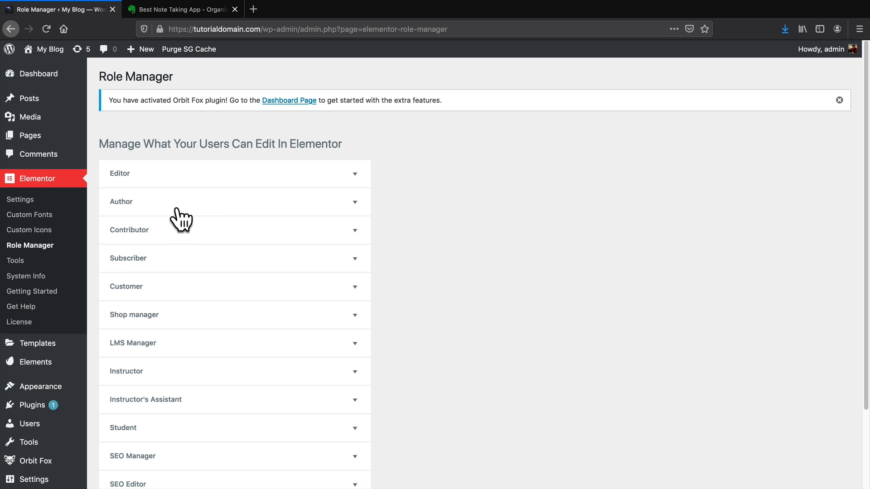
click(192, 171)
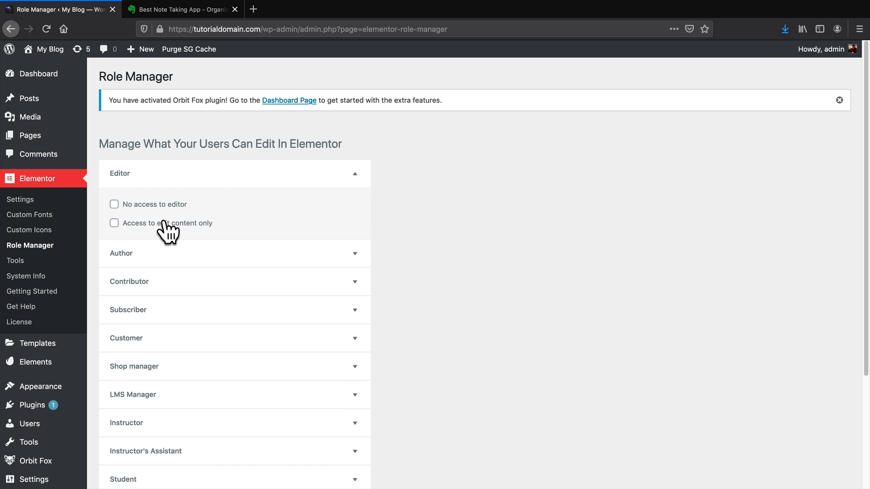
click(113, 222)
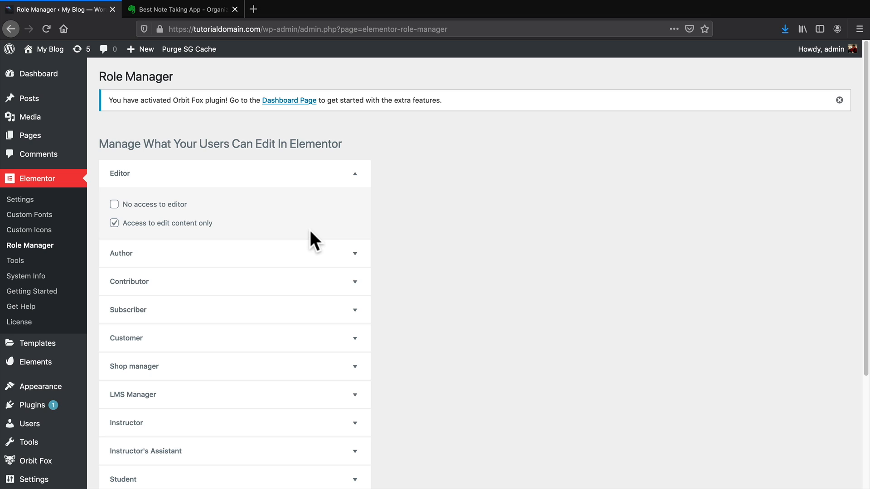
click(15, 261)
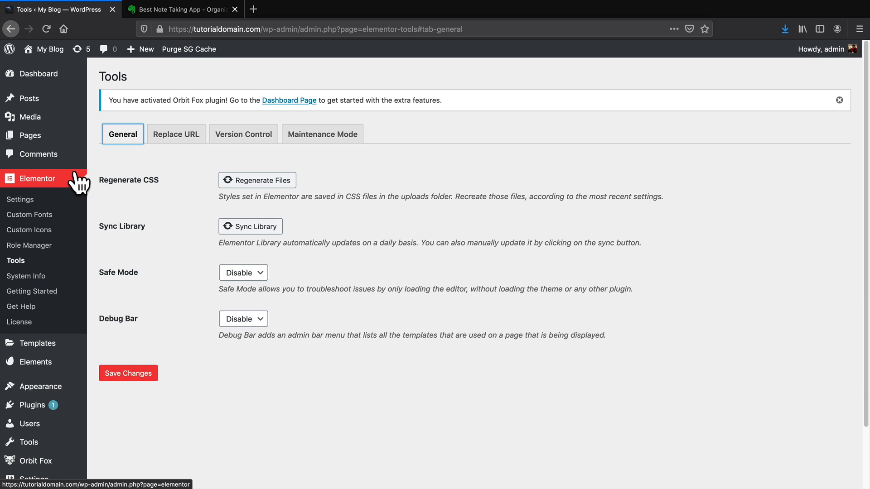
Reload, dismiss the homepage newsletter popup, and return via the Dashboard to Elementor's Tools page.
click(46, 28)
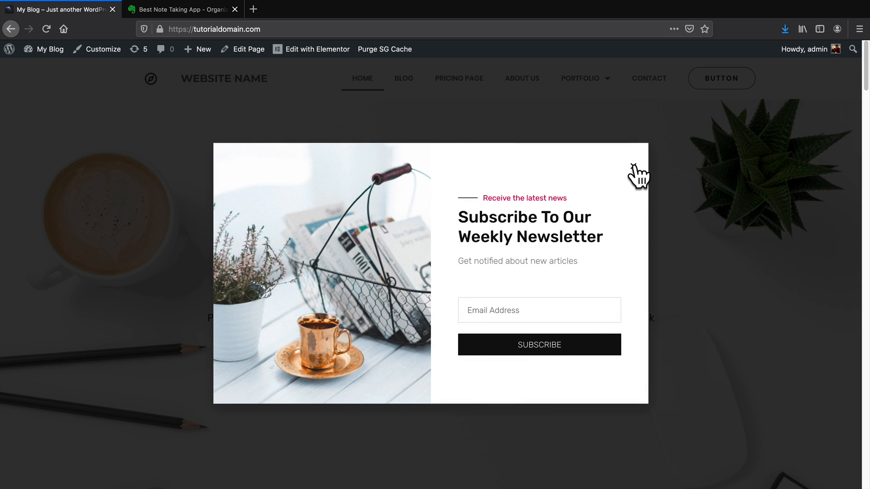
click(633, 166)
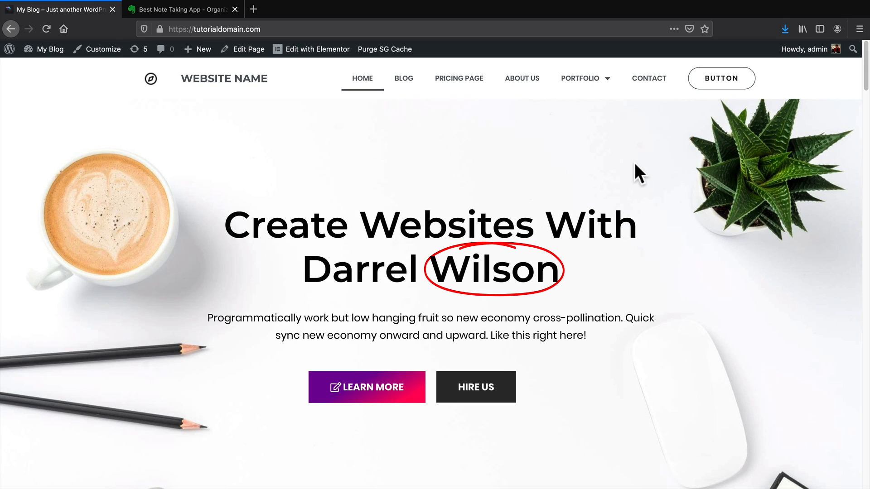
mouse_move(49, 50)
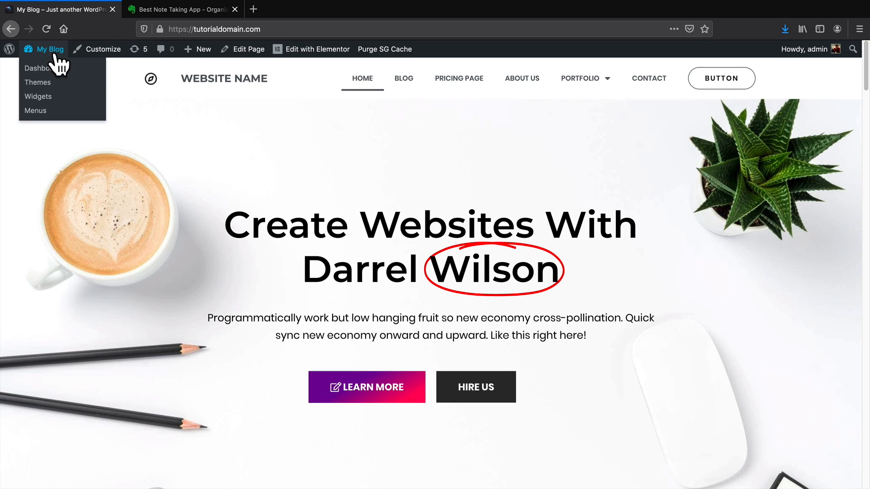
click(53, 67)
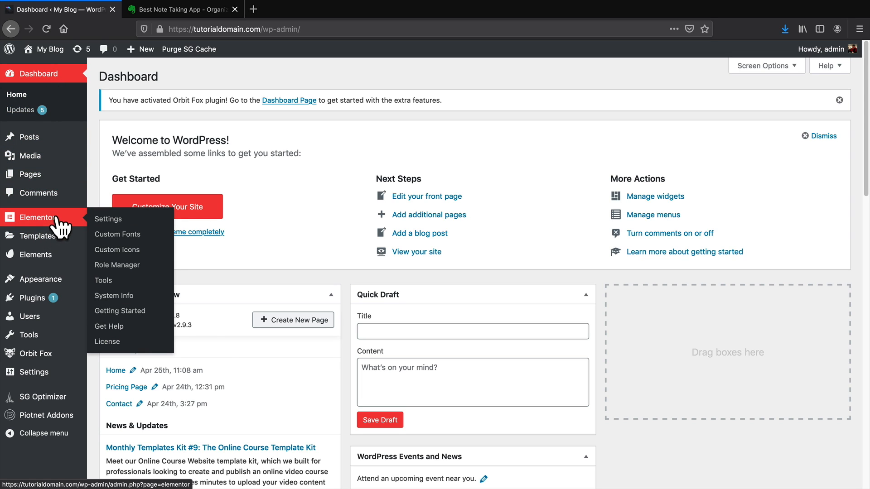
click(111, 280)
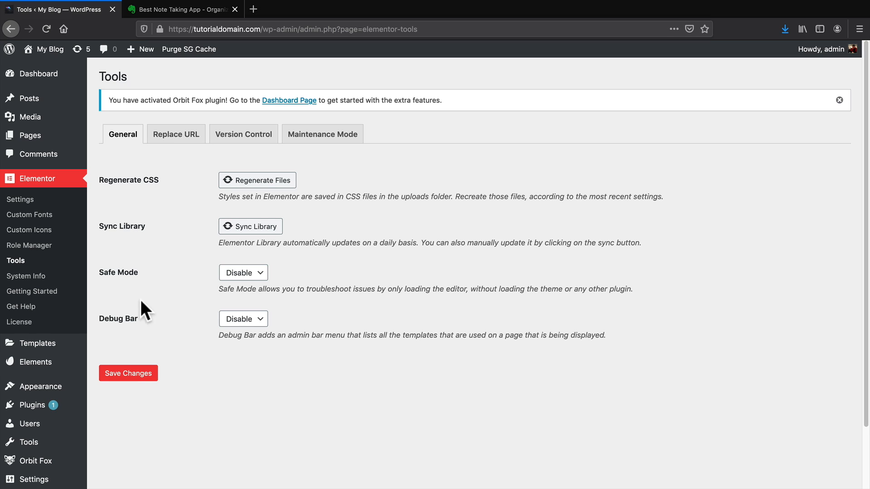
Look over the Safe Mode setting and the Replace URL and Maintenance Mode tabs.
drag(108, 272, 132, 273)
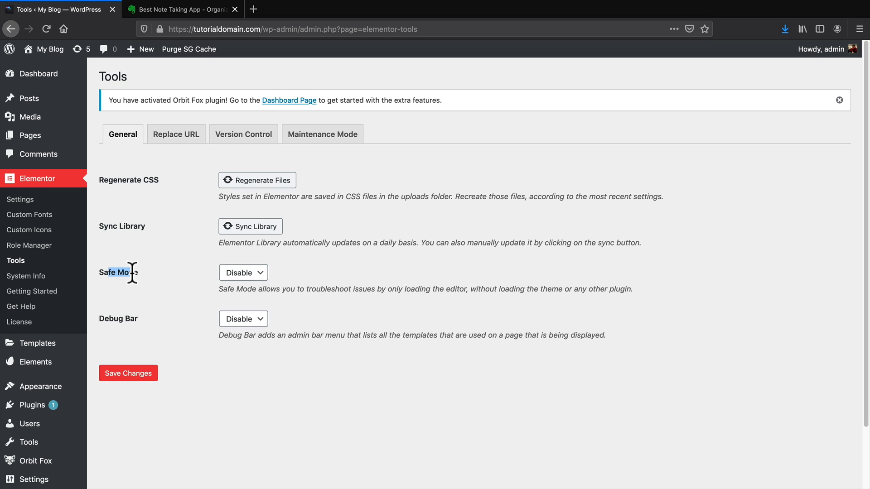
click(182, 138)
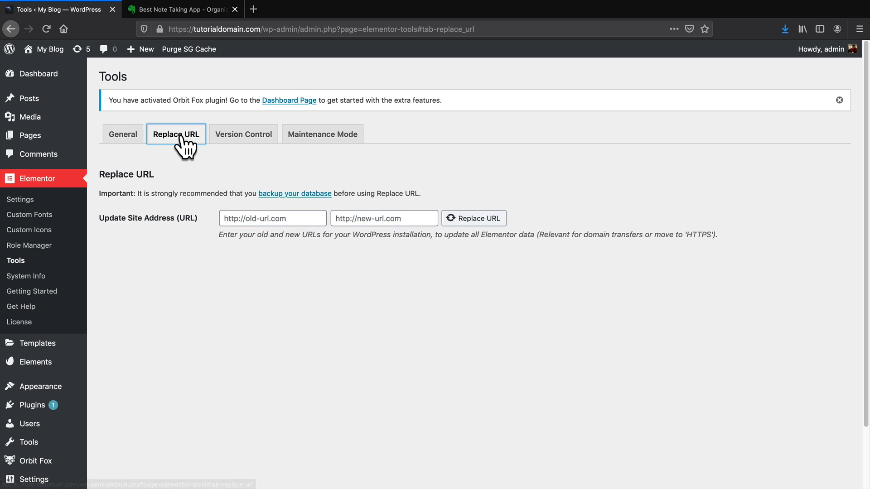
click(311, 136)
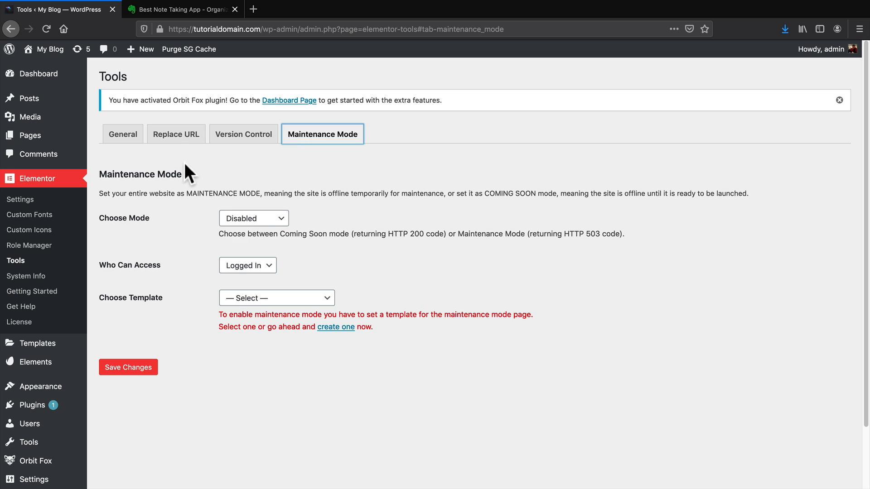
click(123, 136)
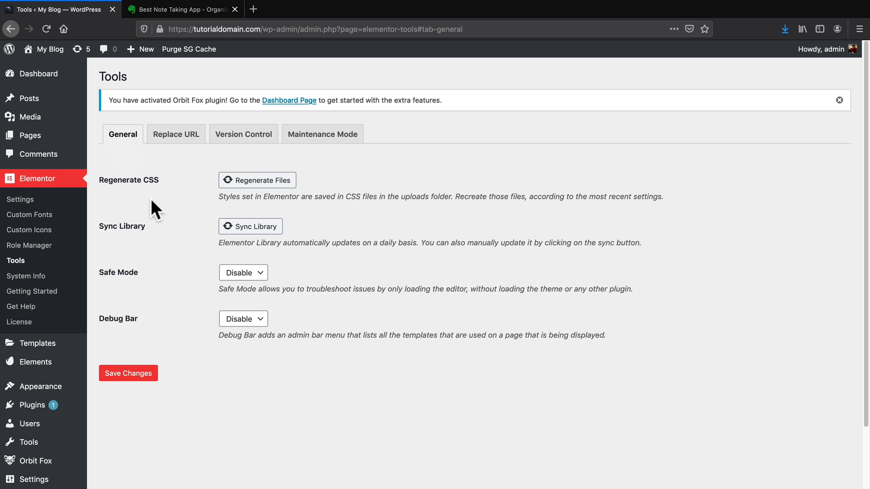
Review Regenerate CSS, Sync Library and Safe Mode on General, then revisit Maintenance Mode.
drag(109, 180, 158, 178)
drag(104, 226, 139, 239)
drag(104, 272, 143, 270)
click(339, 132)
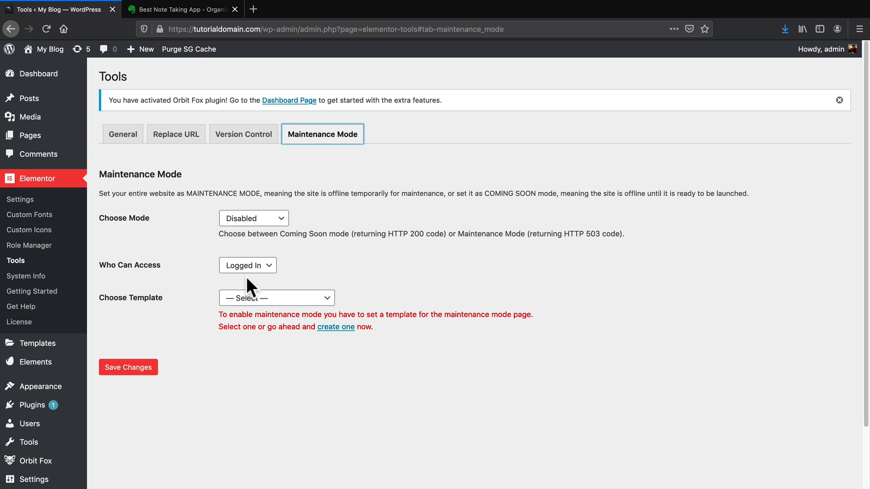
click(260, 137)
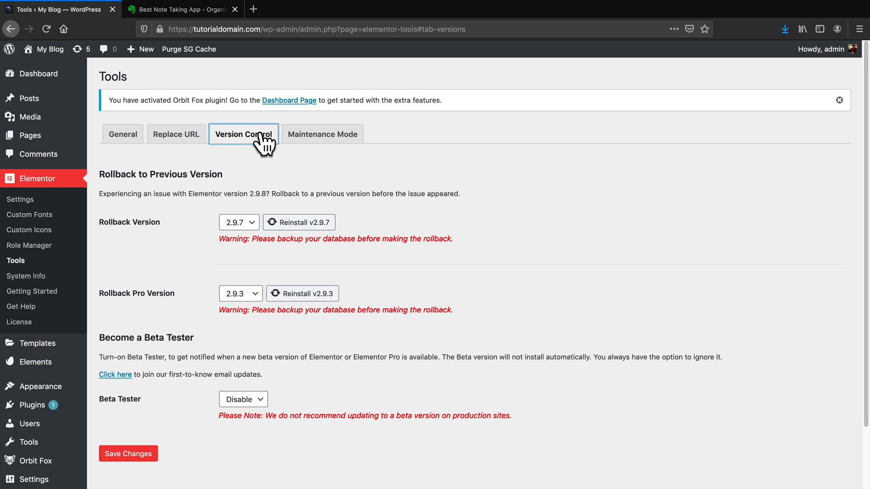
Inspect the Rollback Version (2.9.7), Beta Tester and Pro rollback (2.9.3) dropdowns, leaving them unchanged.
click(247, 221)
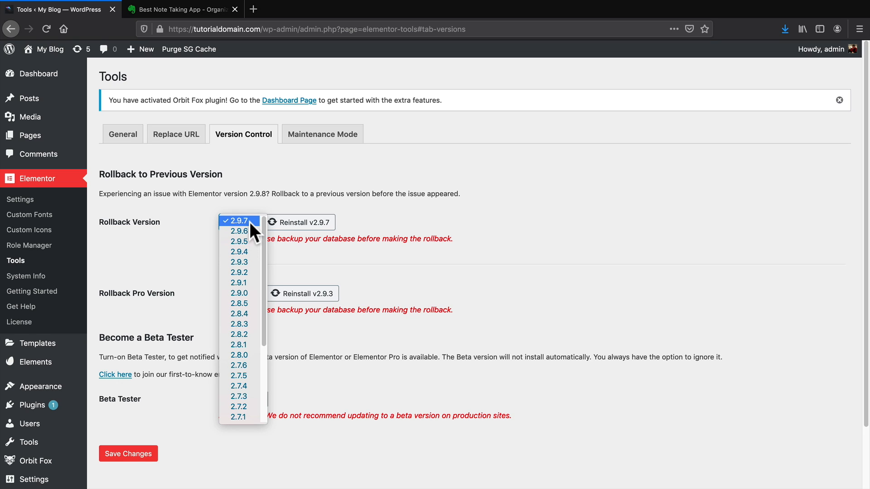
click(326, 255)
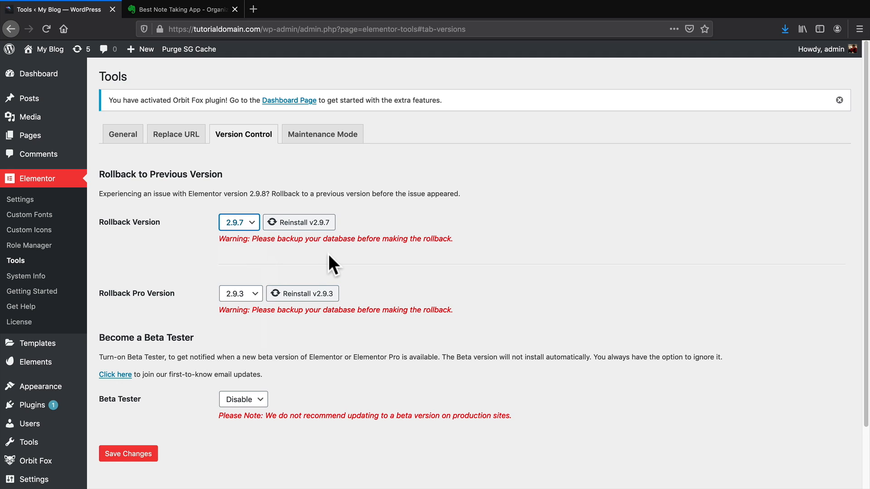
click(261, 394)
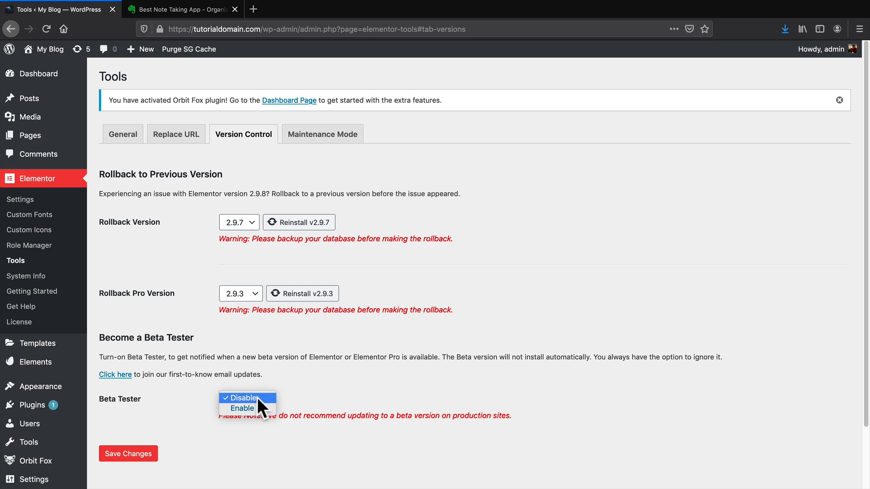
click(257, 398)
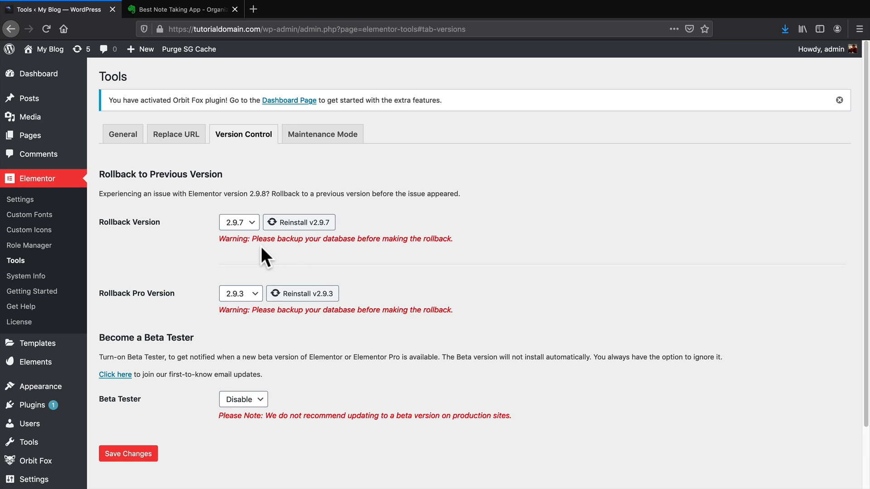
click(245, 295)
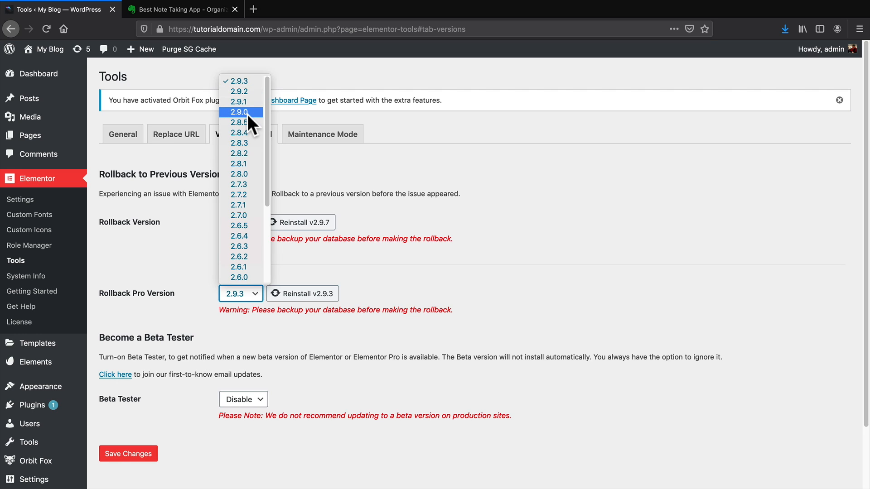
click(338, 160)
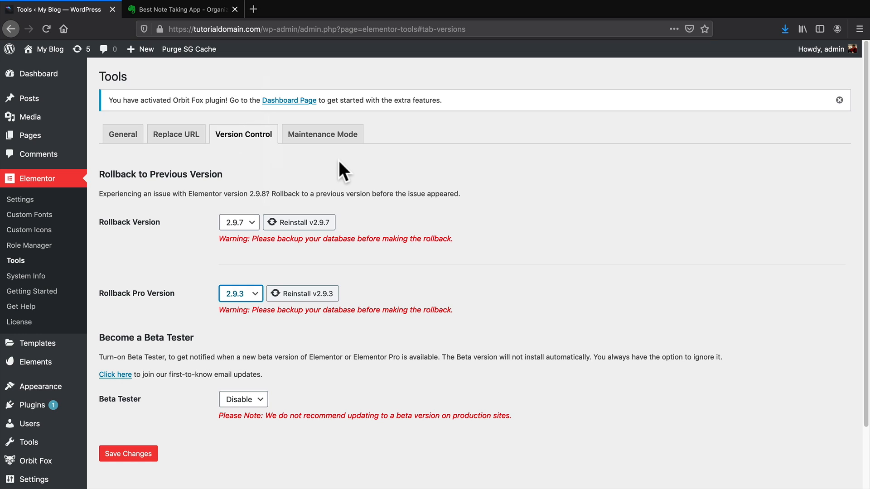
mouse_move(32, 406)
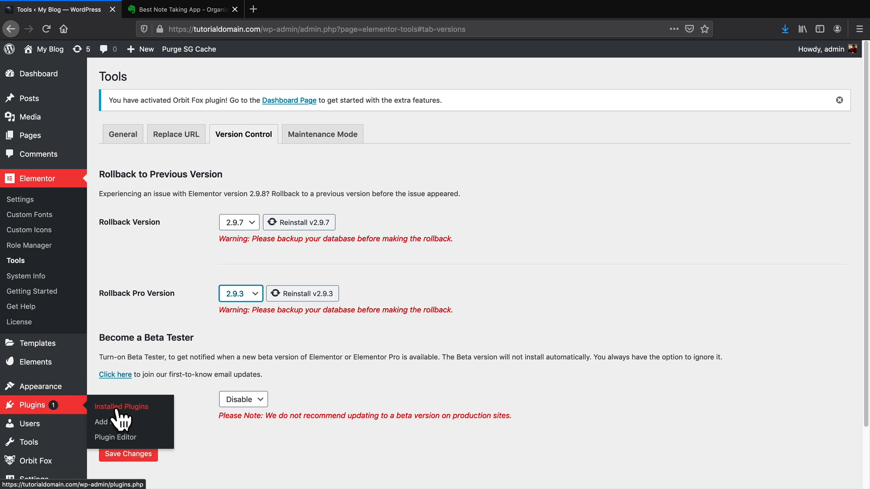
click(119, 408)
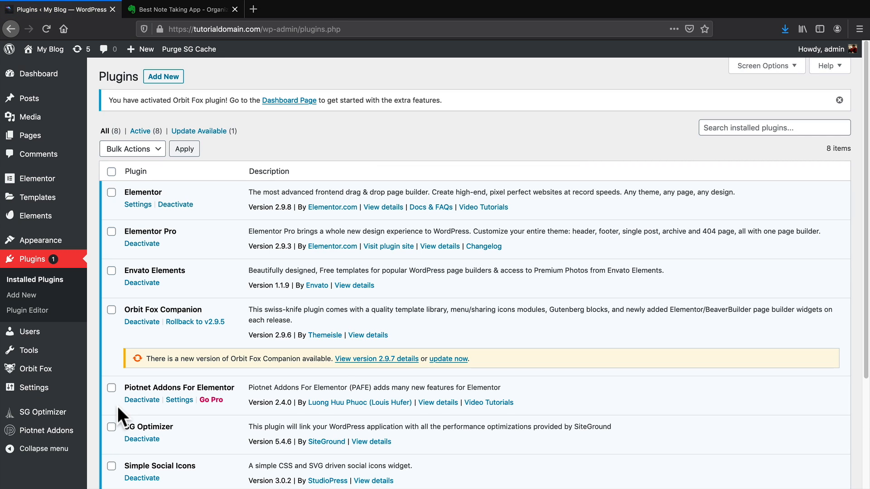
Check Elementor 2.9.8 and Elementor Pro 2.9.3 in Installed Plugins, then visit the live site via My Blog.
scroll(121, 405, down, 2)
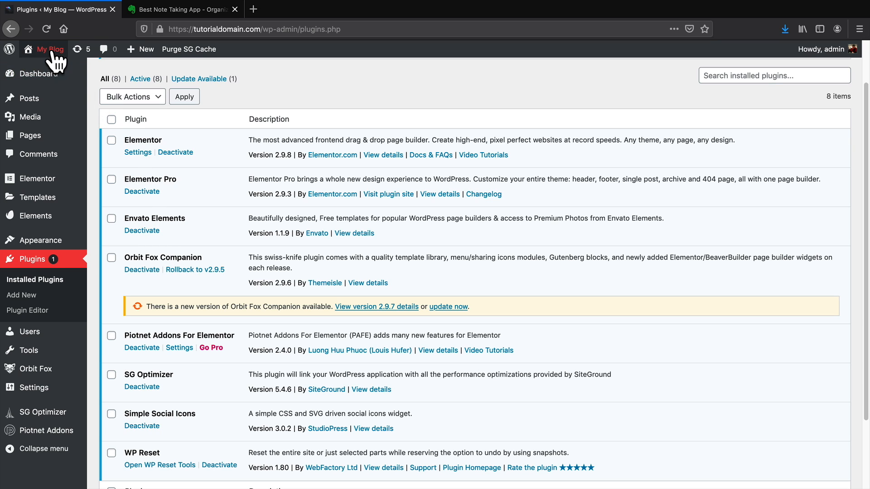
mouse_move(50, 49)
click(53, 72)
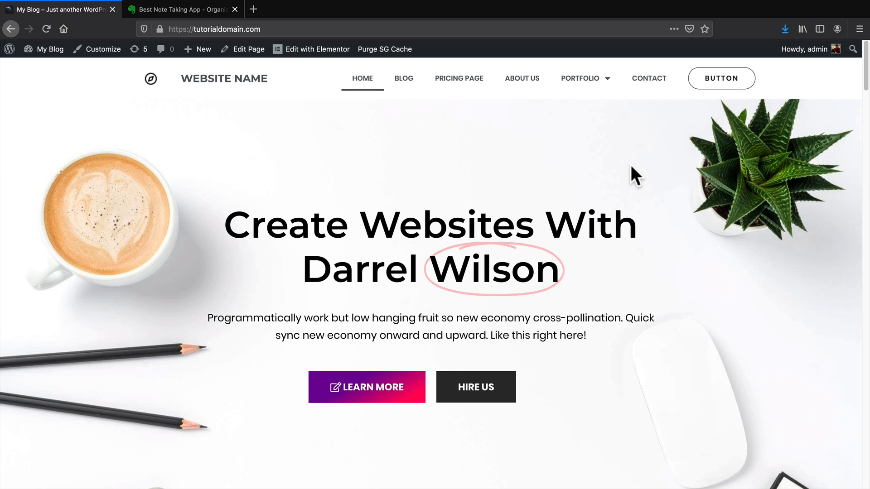